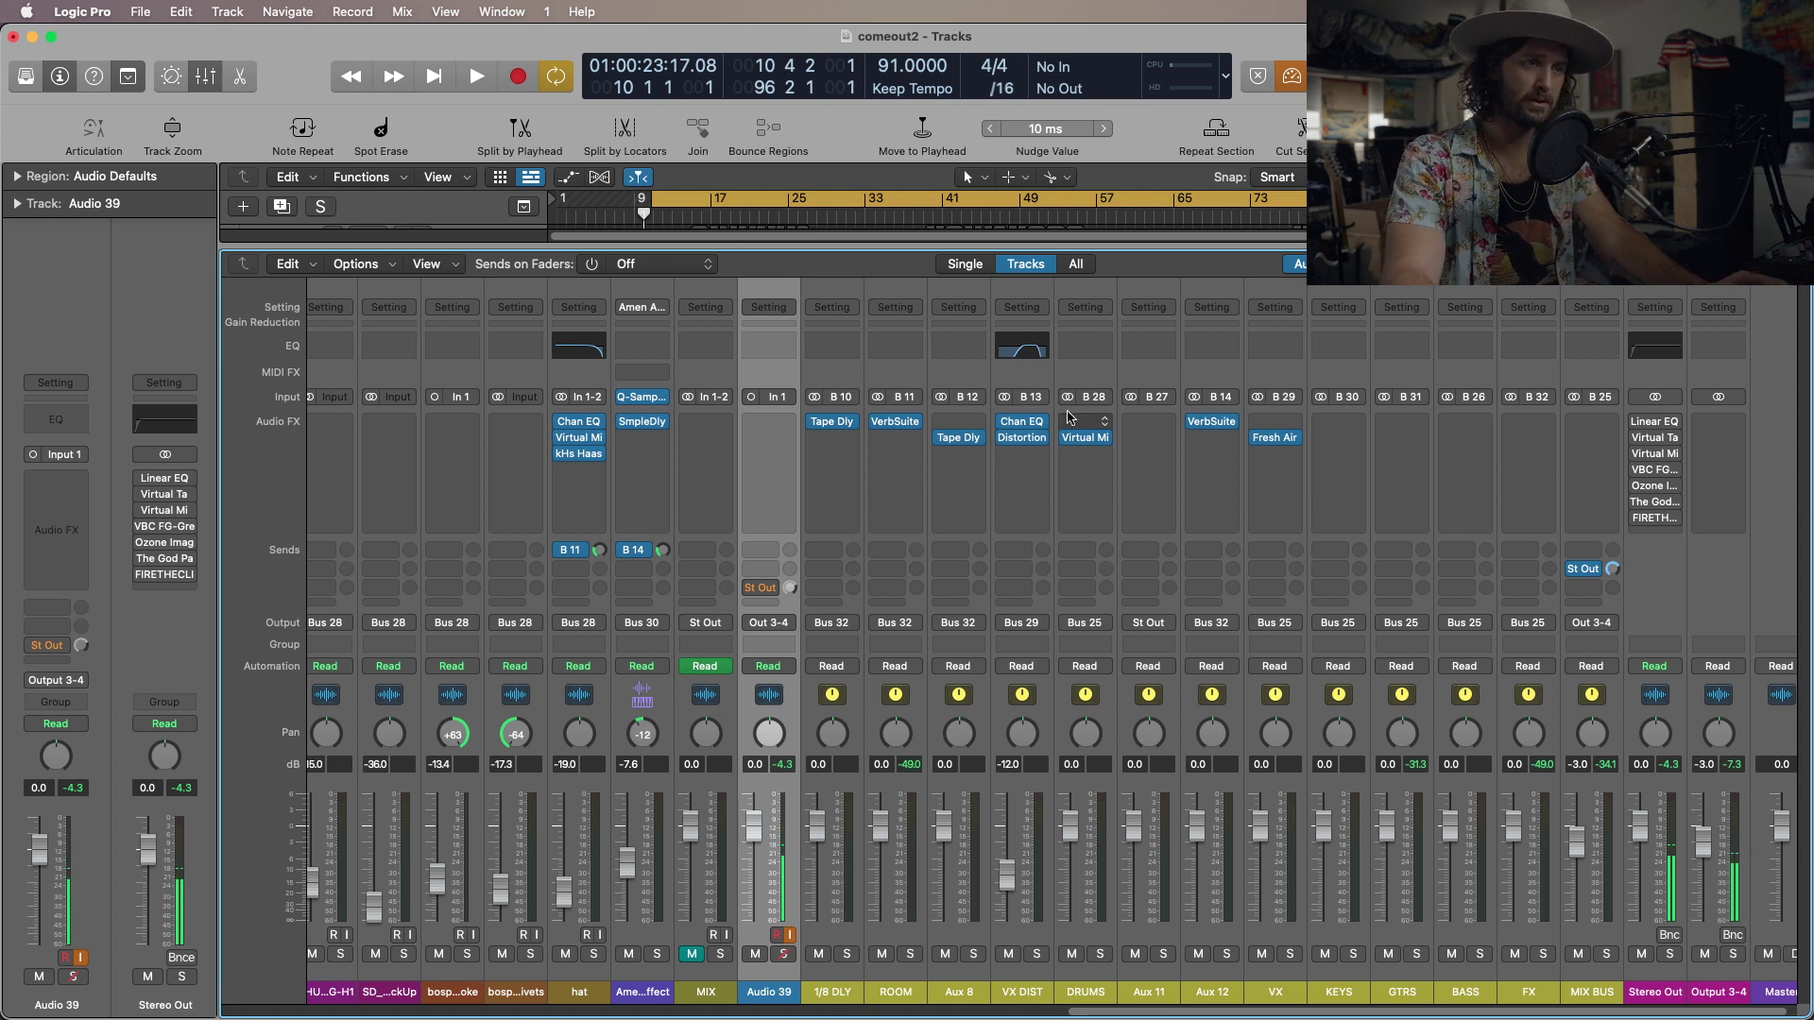
Review the aux and track channels in the mixer and expand the VX stack to show its member channels.
{"action": "key", "text": "x"}
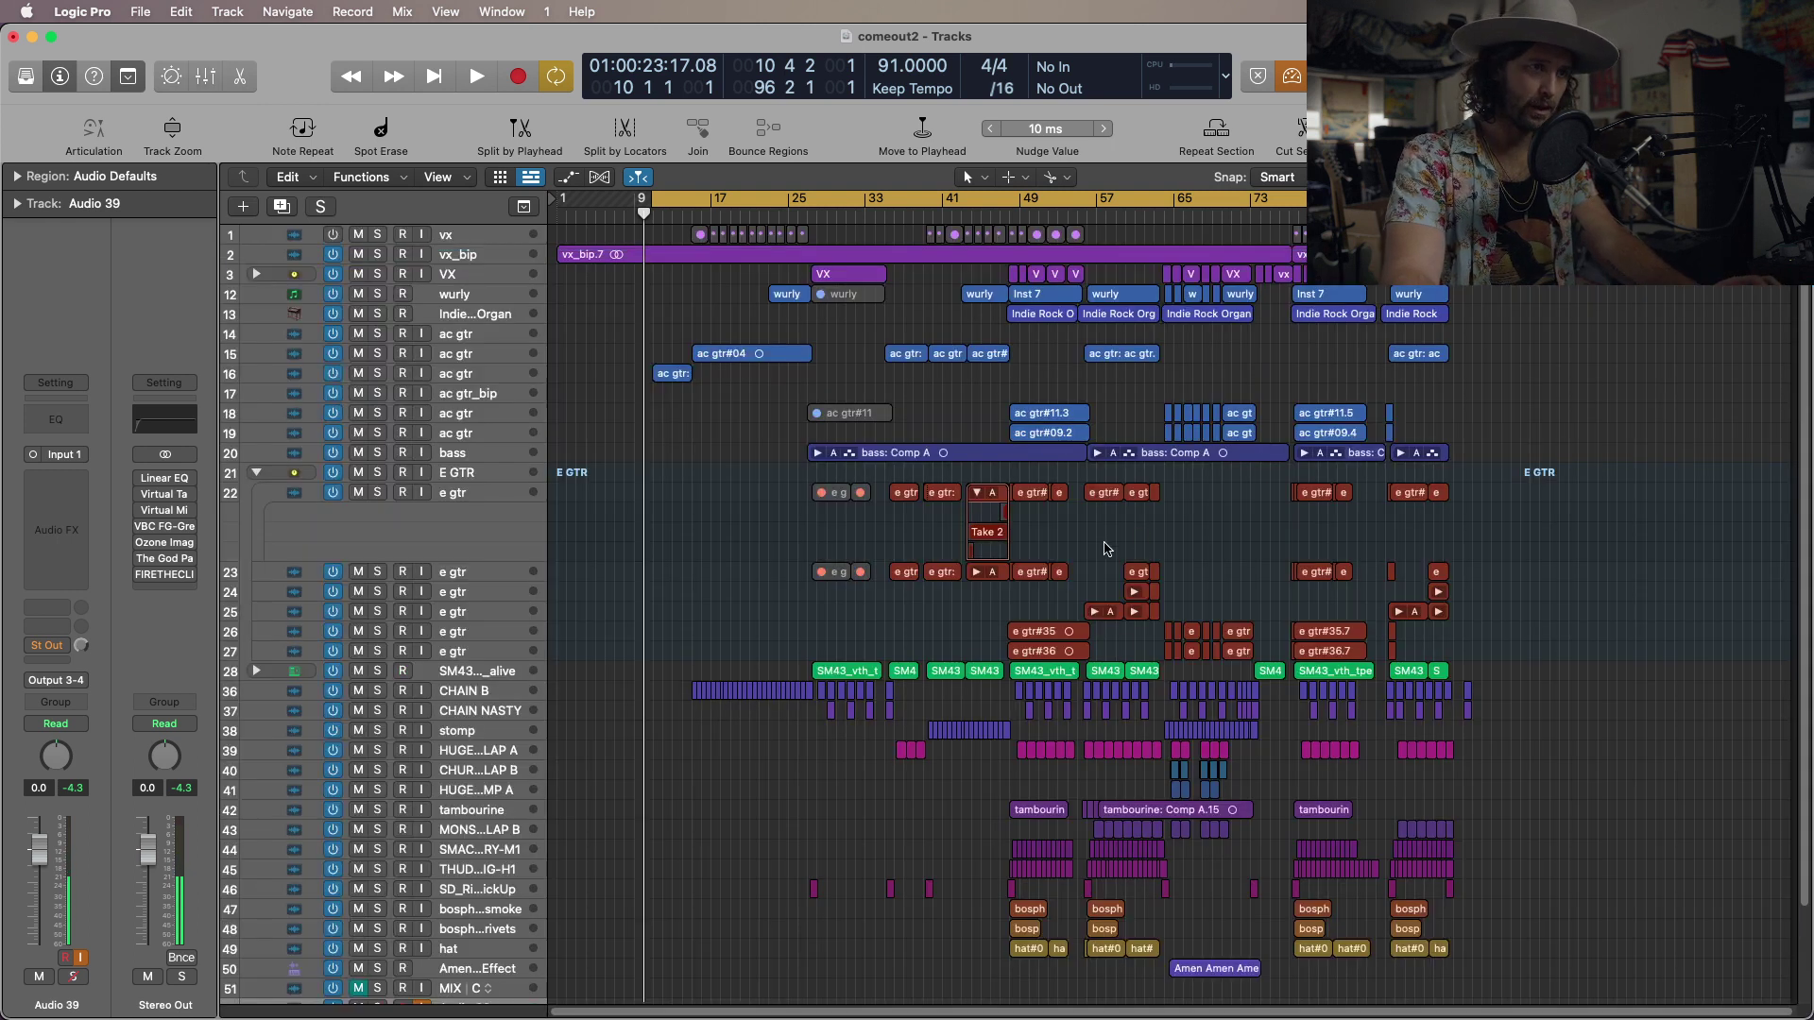
{"action": "key", "text": "x"}
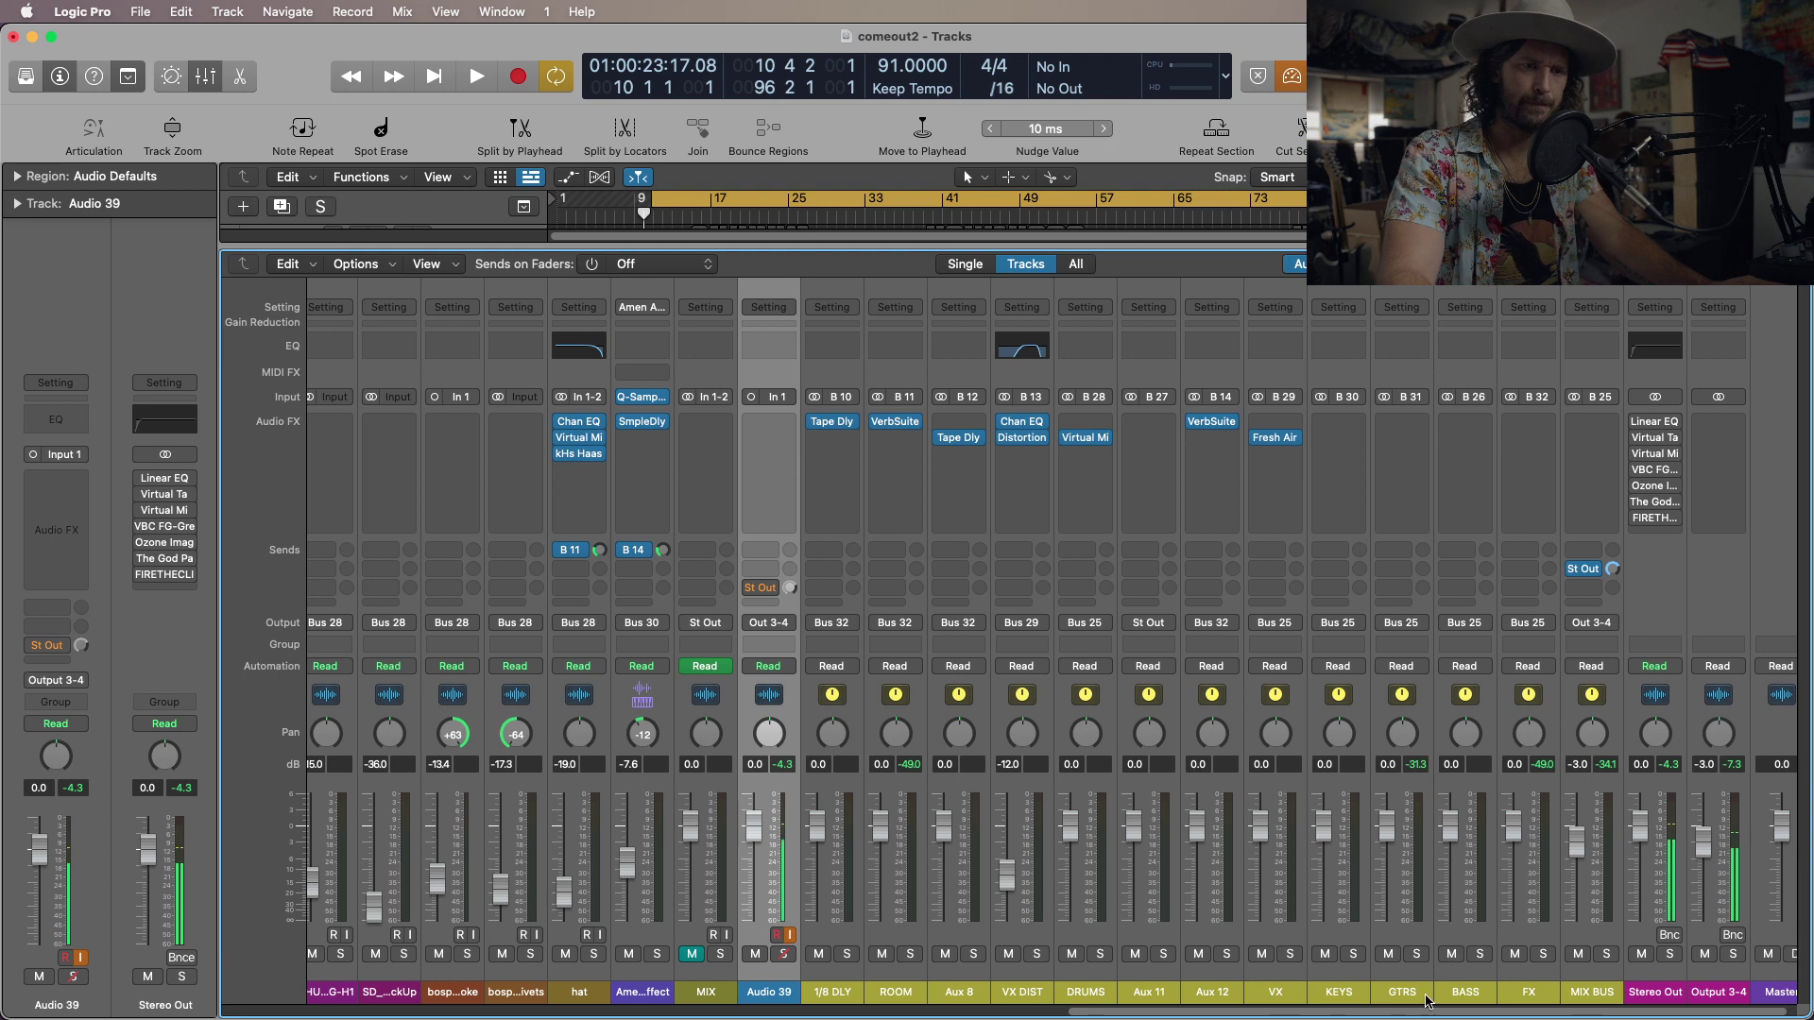
{"action": "left_click_drag", "start_coordinate": [1431, 1016], "coordinate": [541, 1012]}
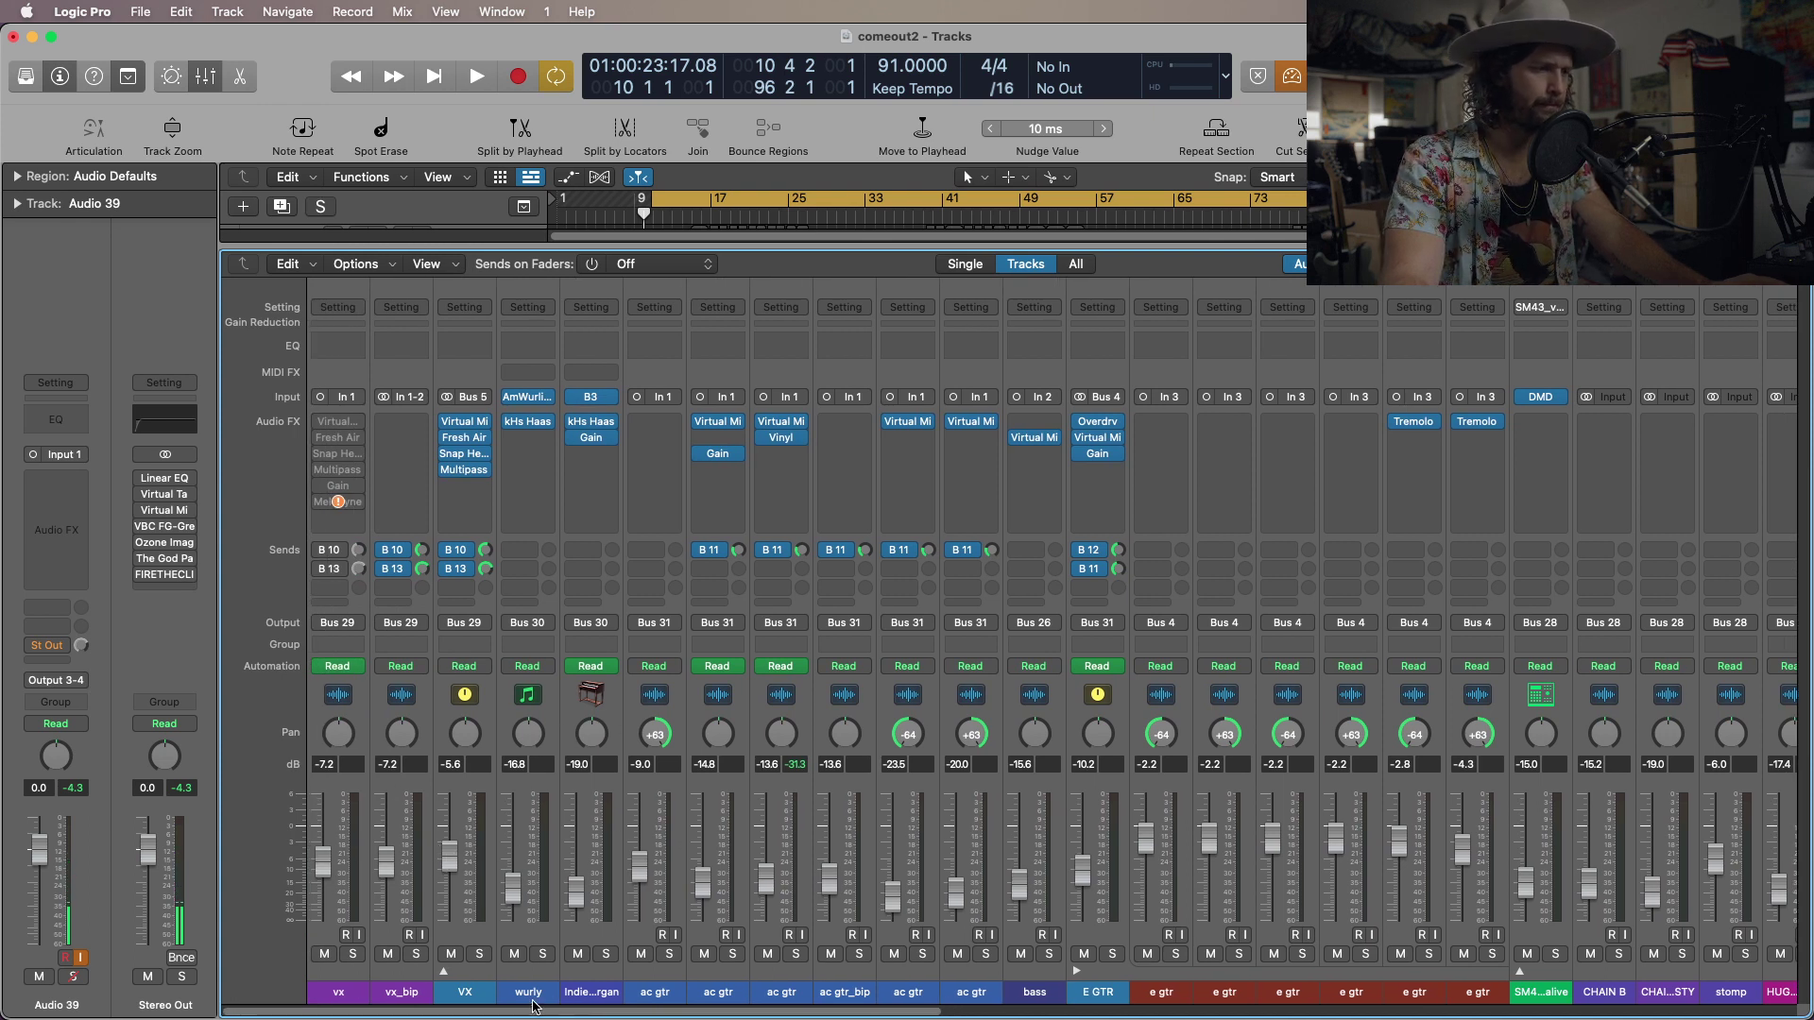
{"action": "left_click", "coordinate": [444, 971]}
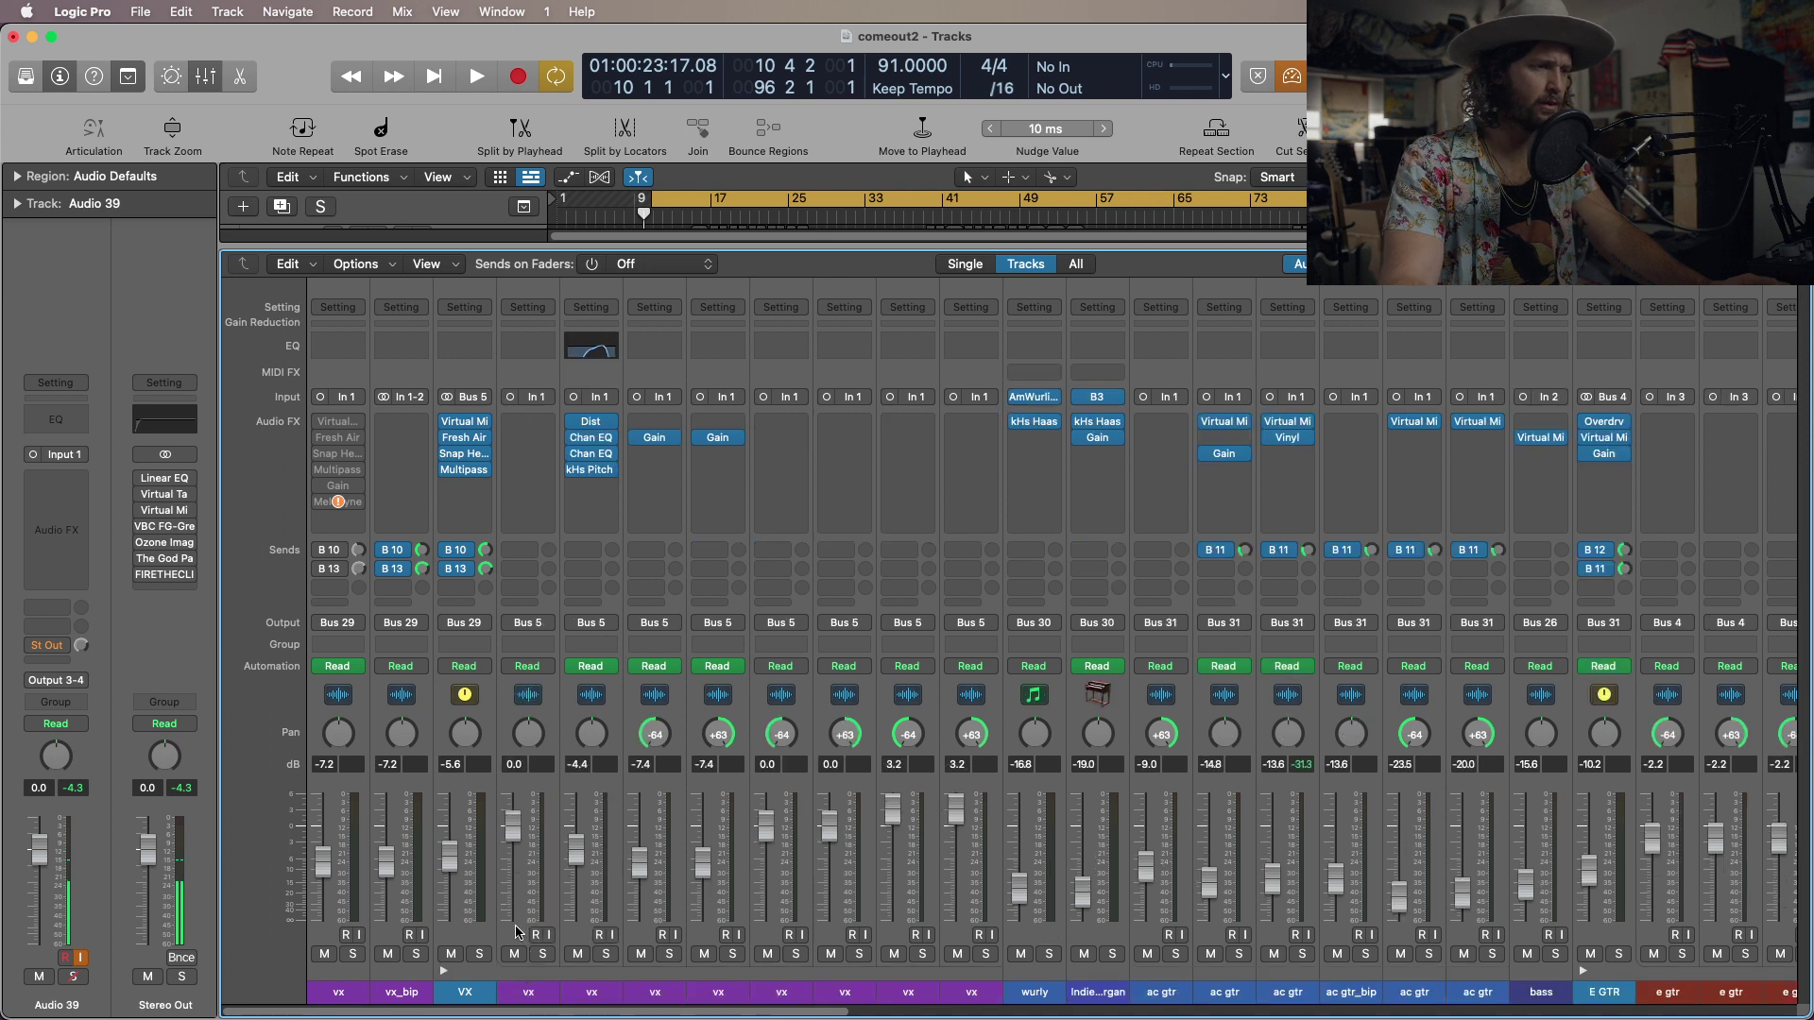
Collapse the E GTR and VX track stacks in the track list.
{"action": "key", "text": "x"}
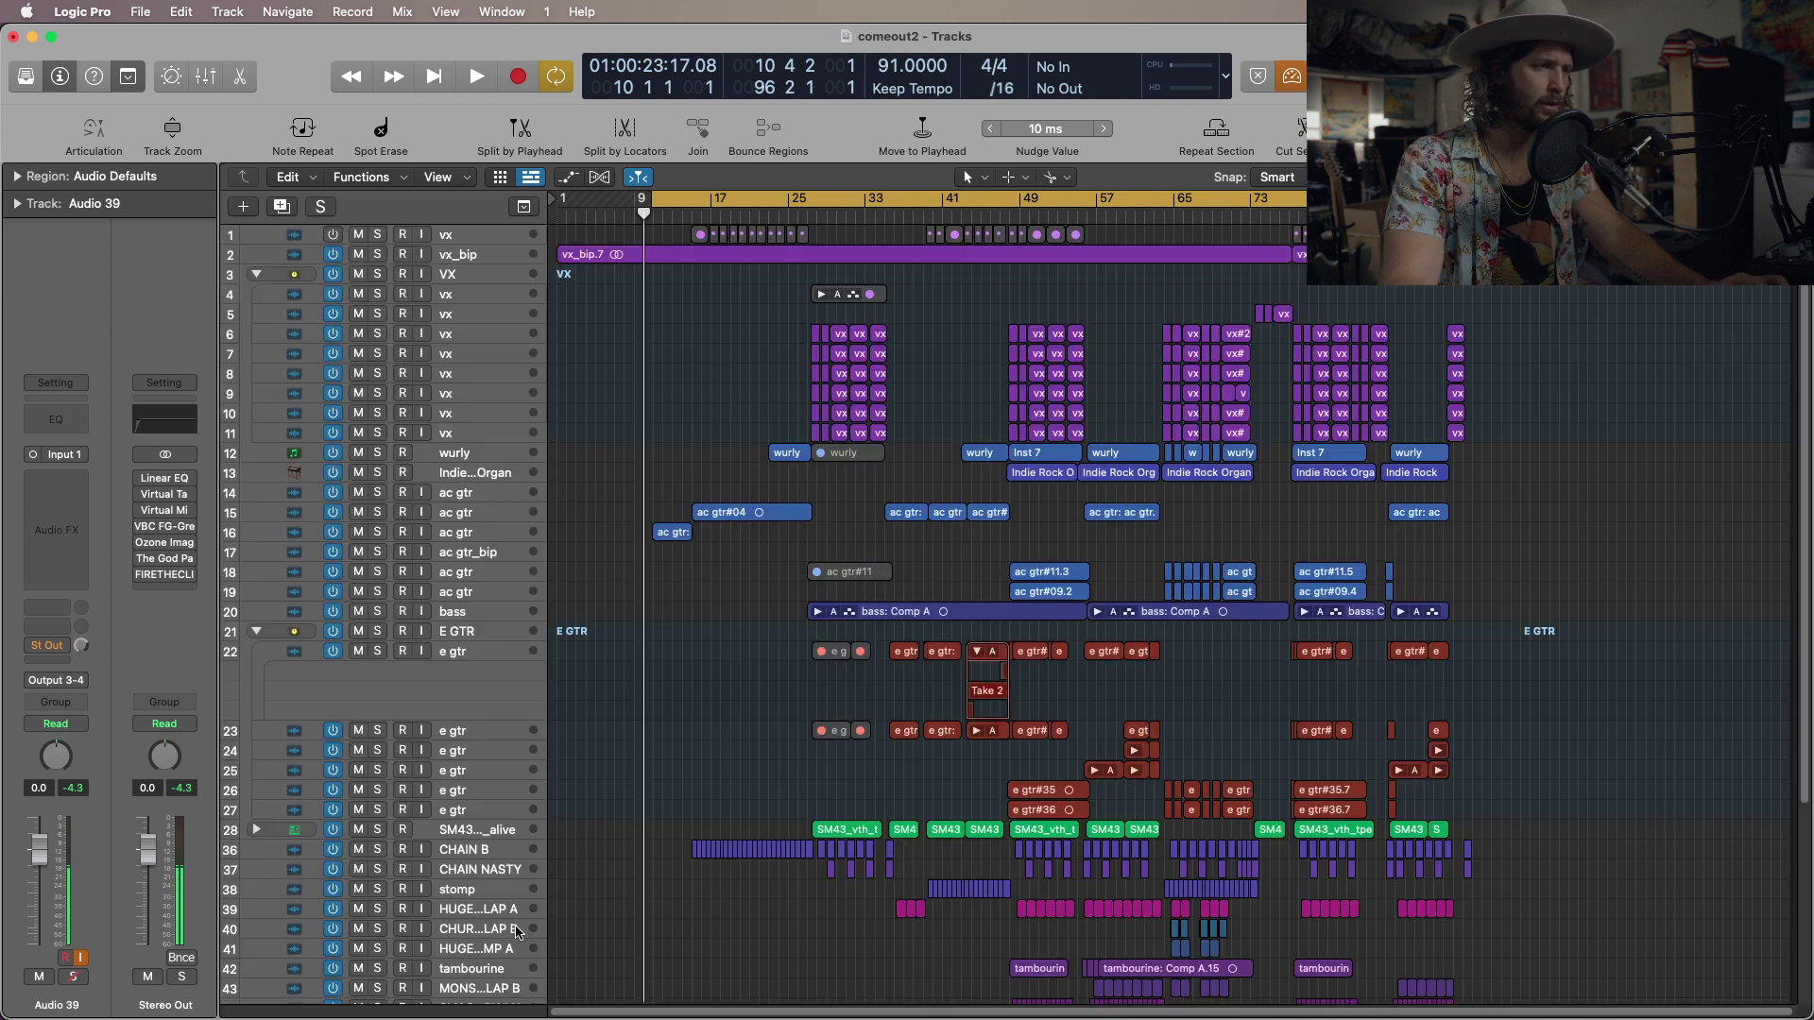
{"action": "left_click", "coordinate": [256, 631]}
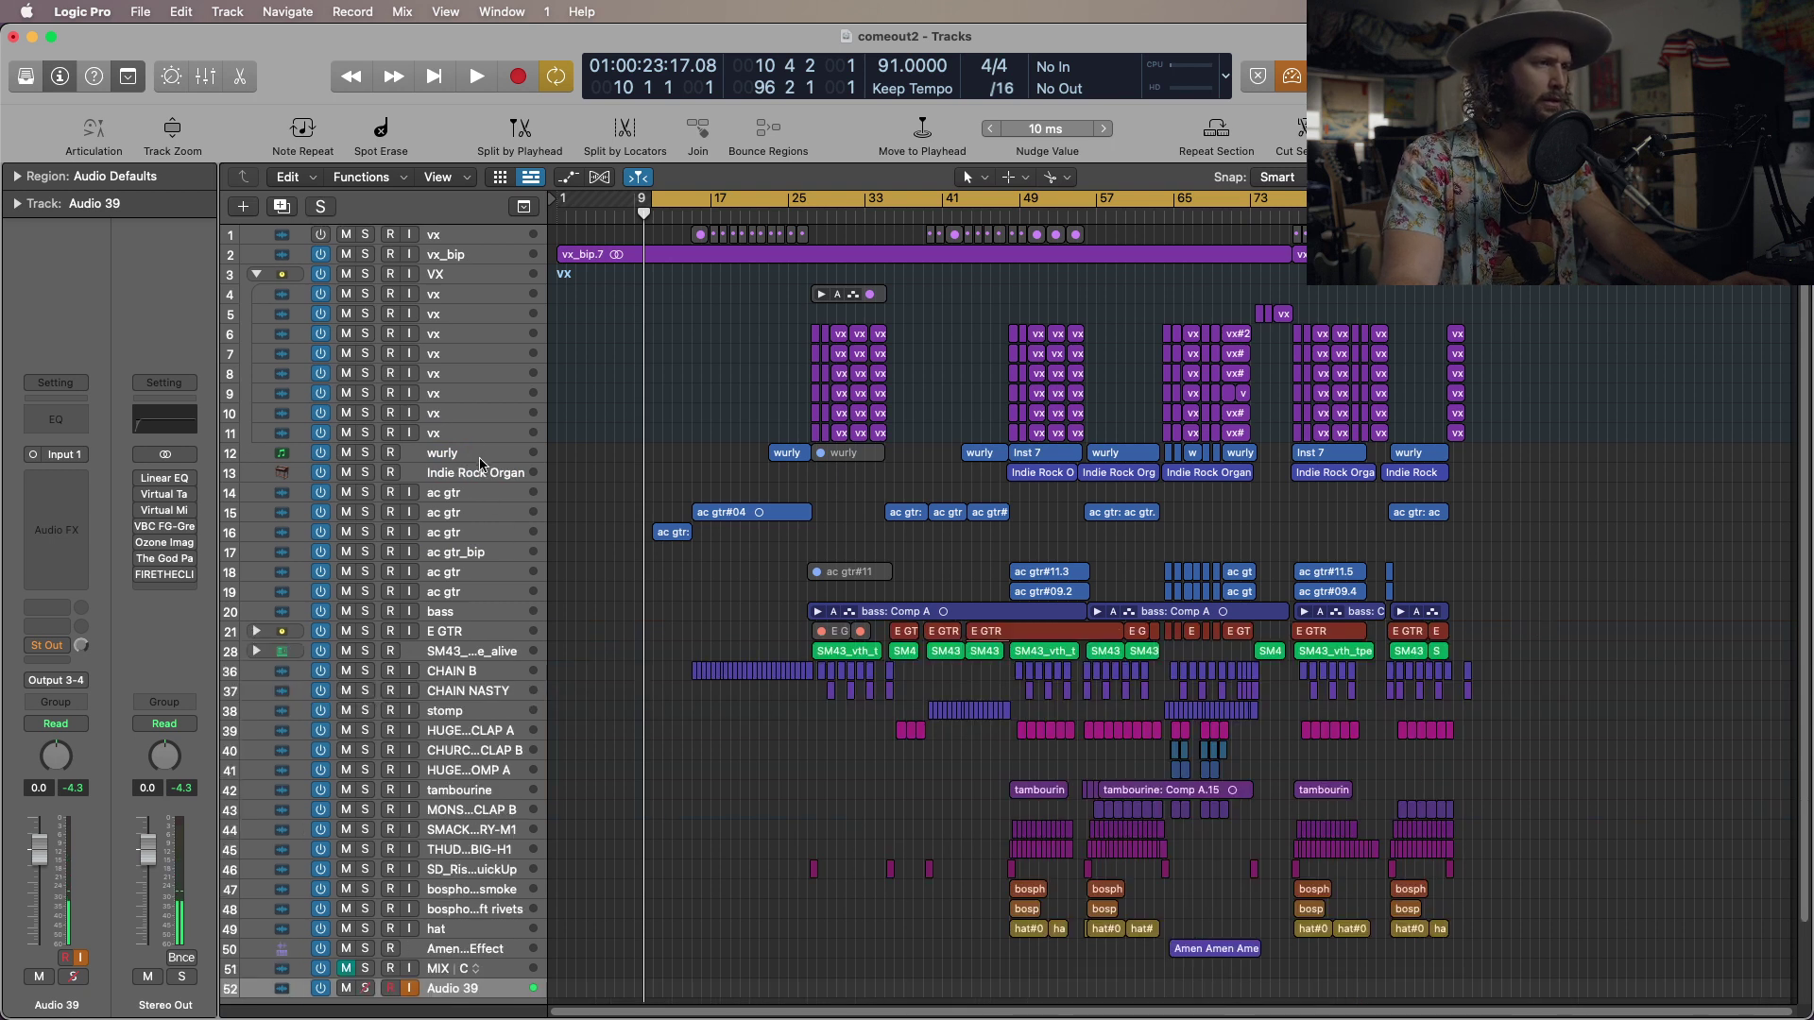
{"action": "key", "text": "x"}
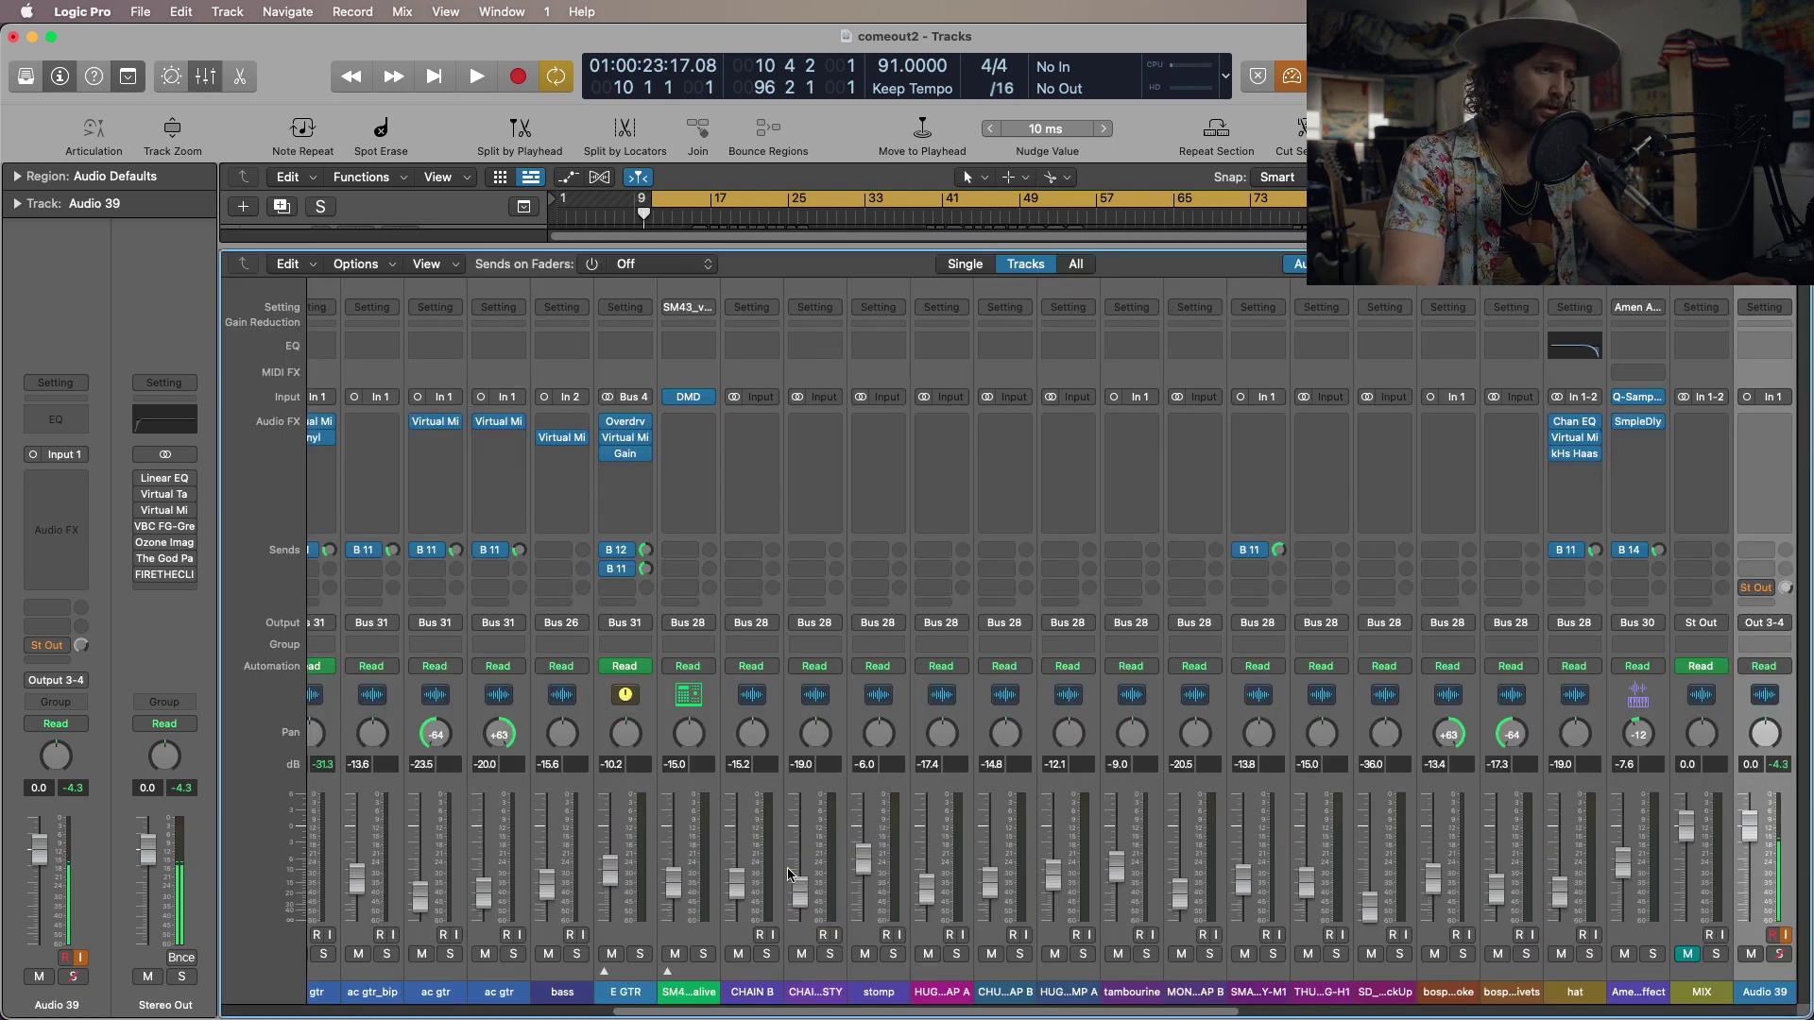
{"action": "scroll", "coordinate": [944, 1014], "scroll_direction": "left", "scroll_amount": 15}
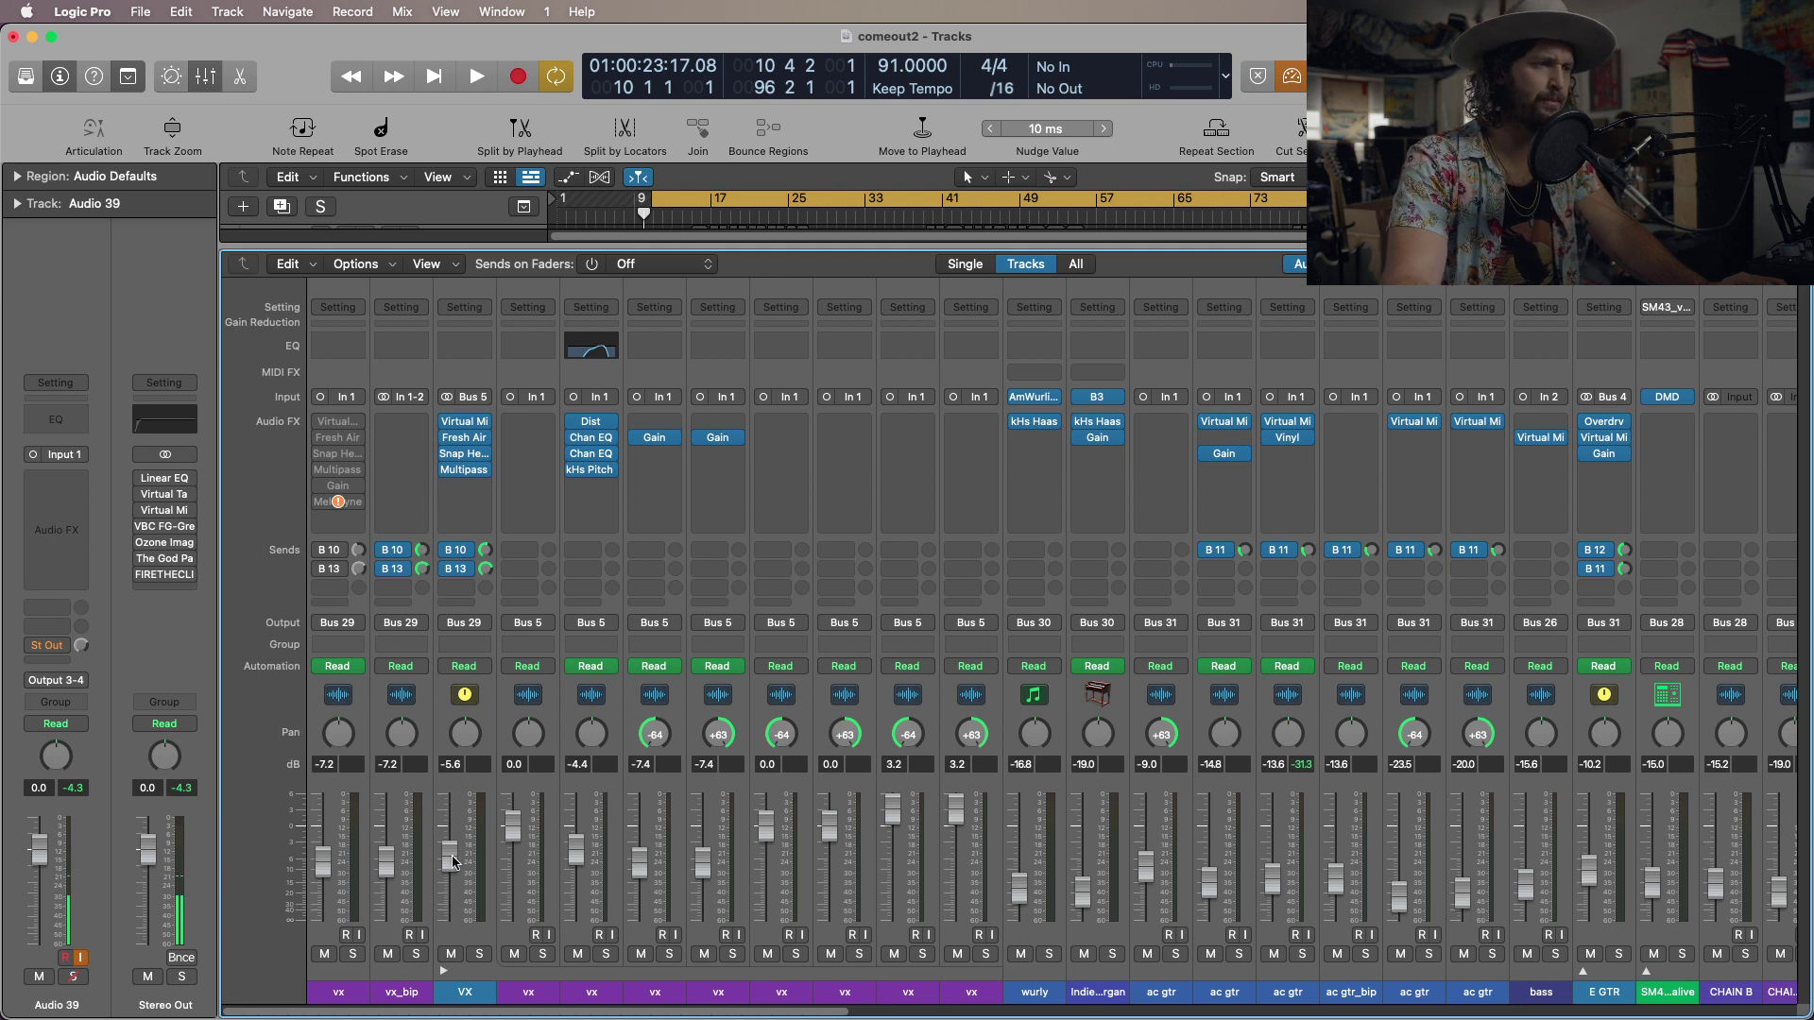
{"action": "key", "text": "x"}
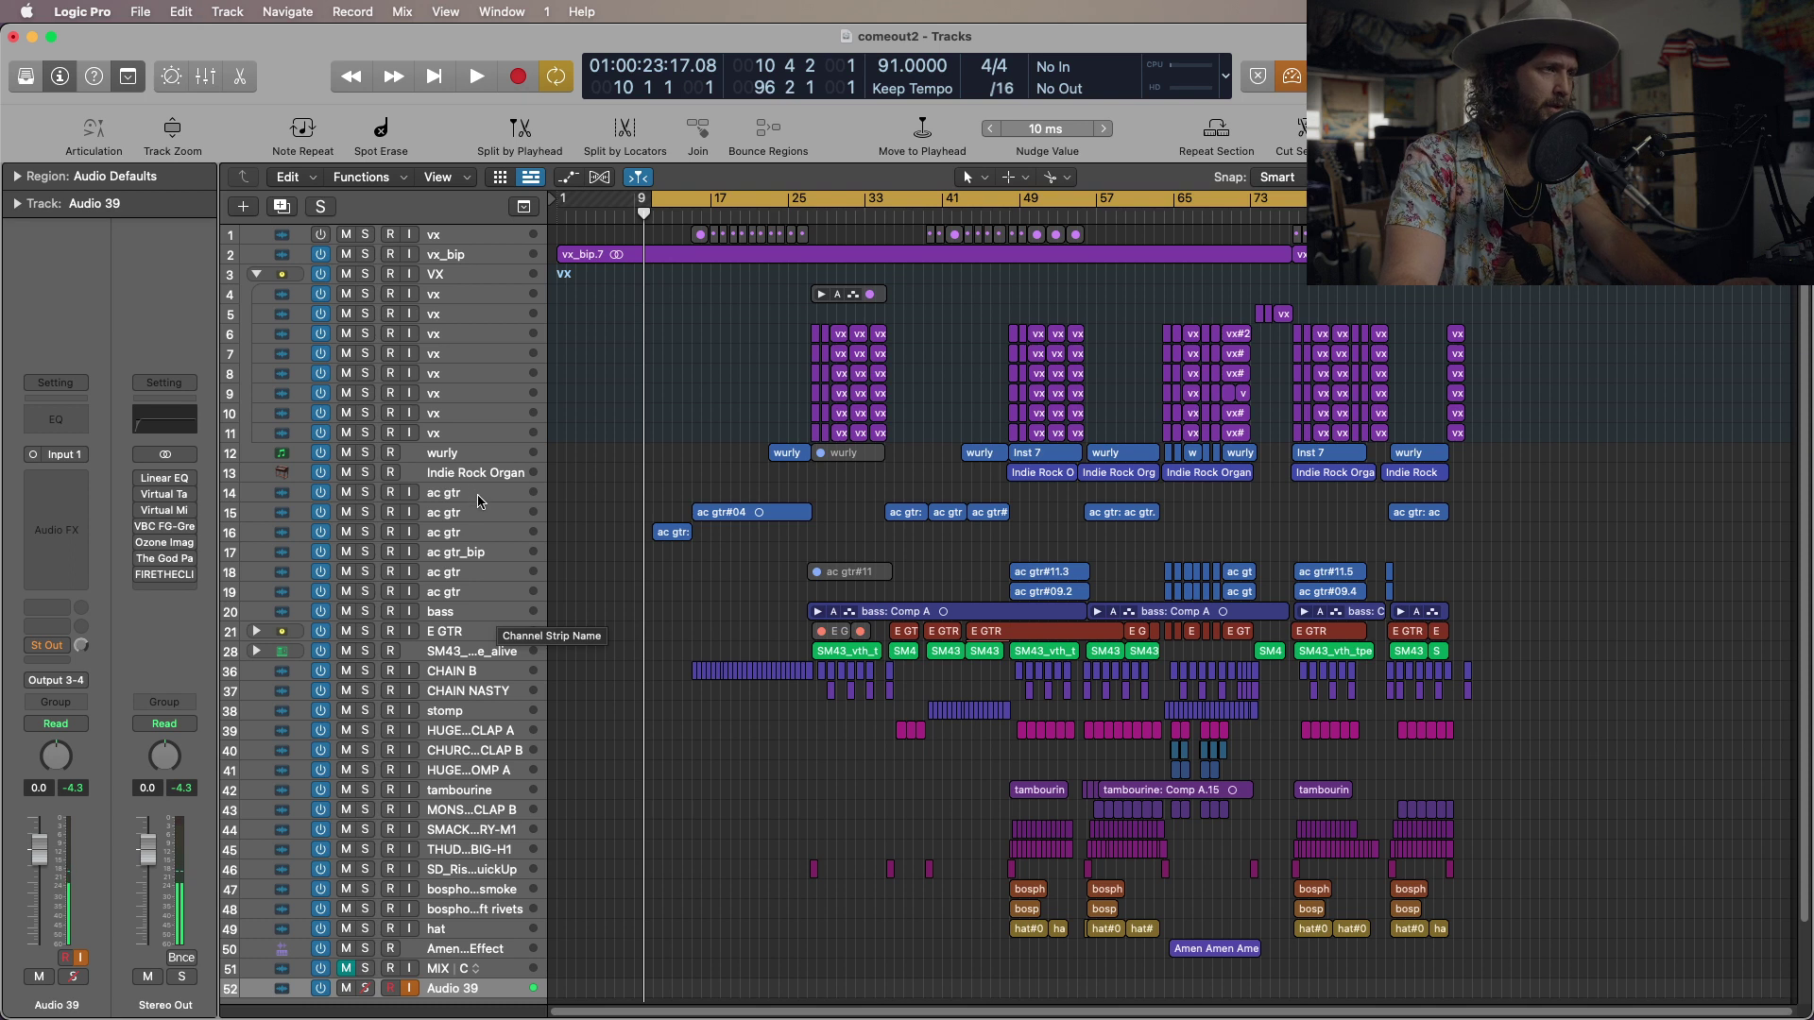
{"action": "left_click", "coordinate": [256, 274]}
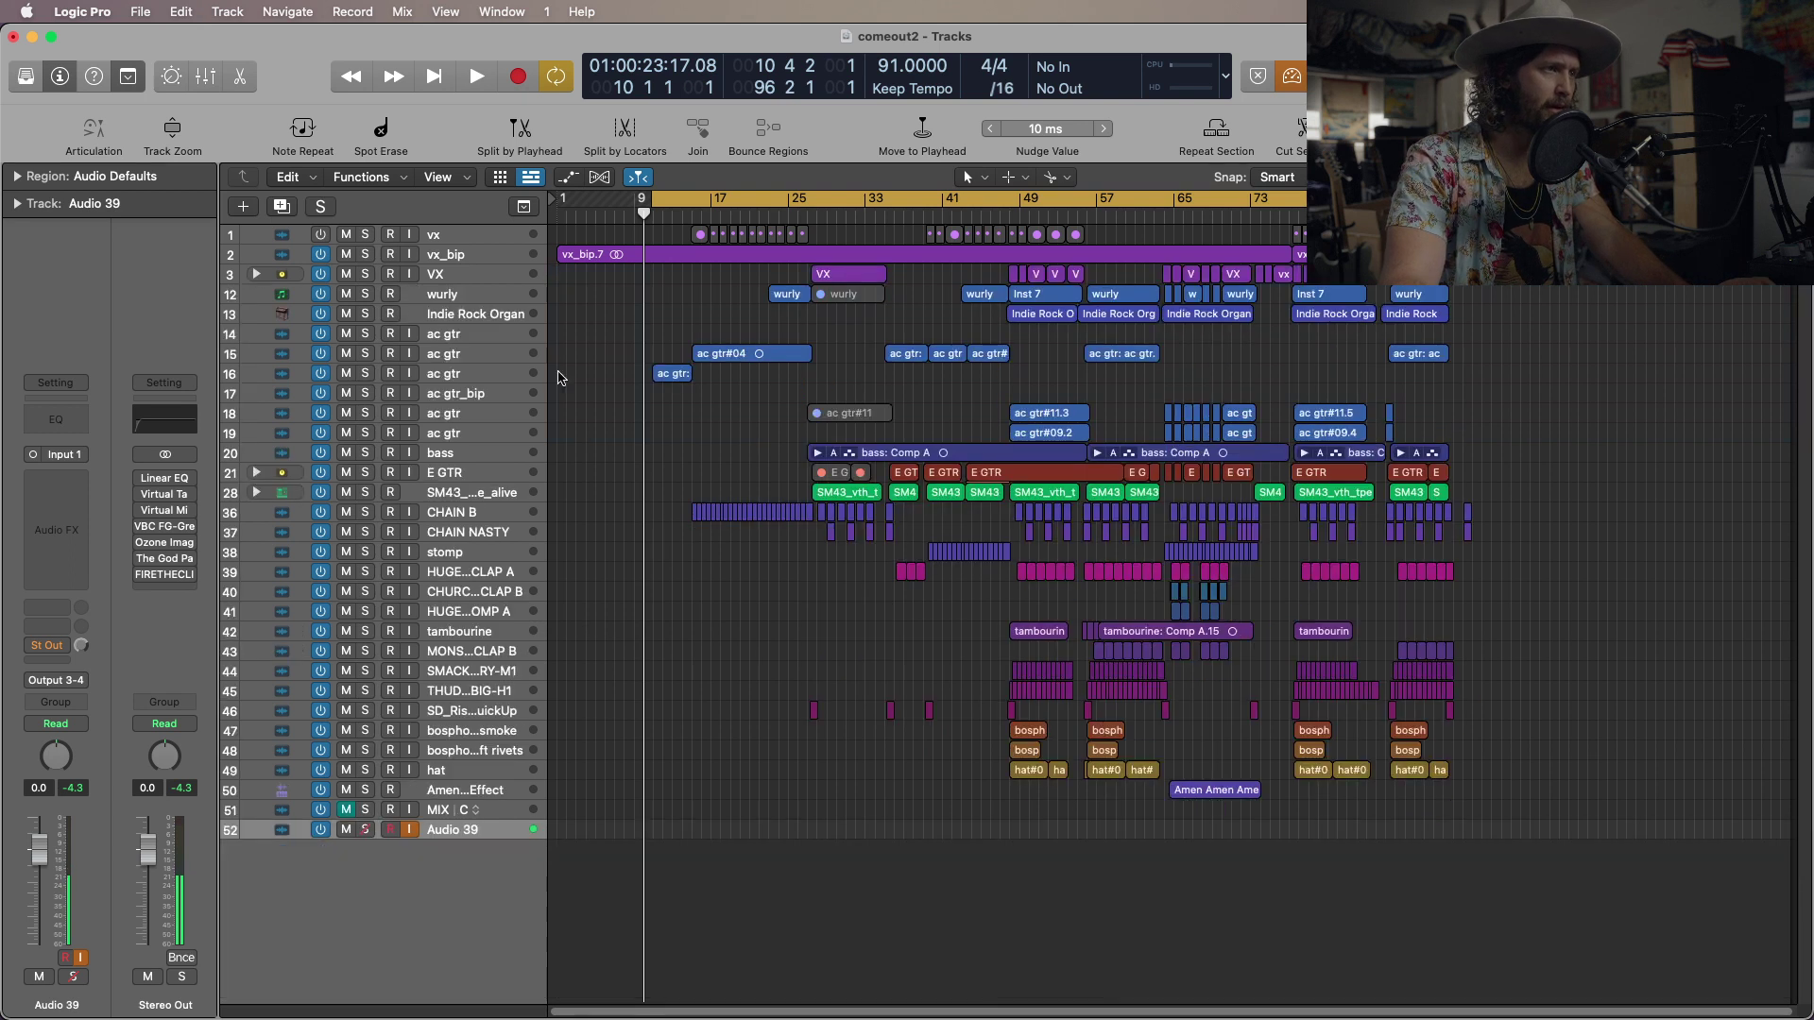
{"action": "left_click", "coordinate": [482, 337]}
{"action": "left_click", "coordinate": [475, 433], "text": "shift"}
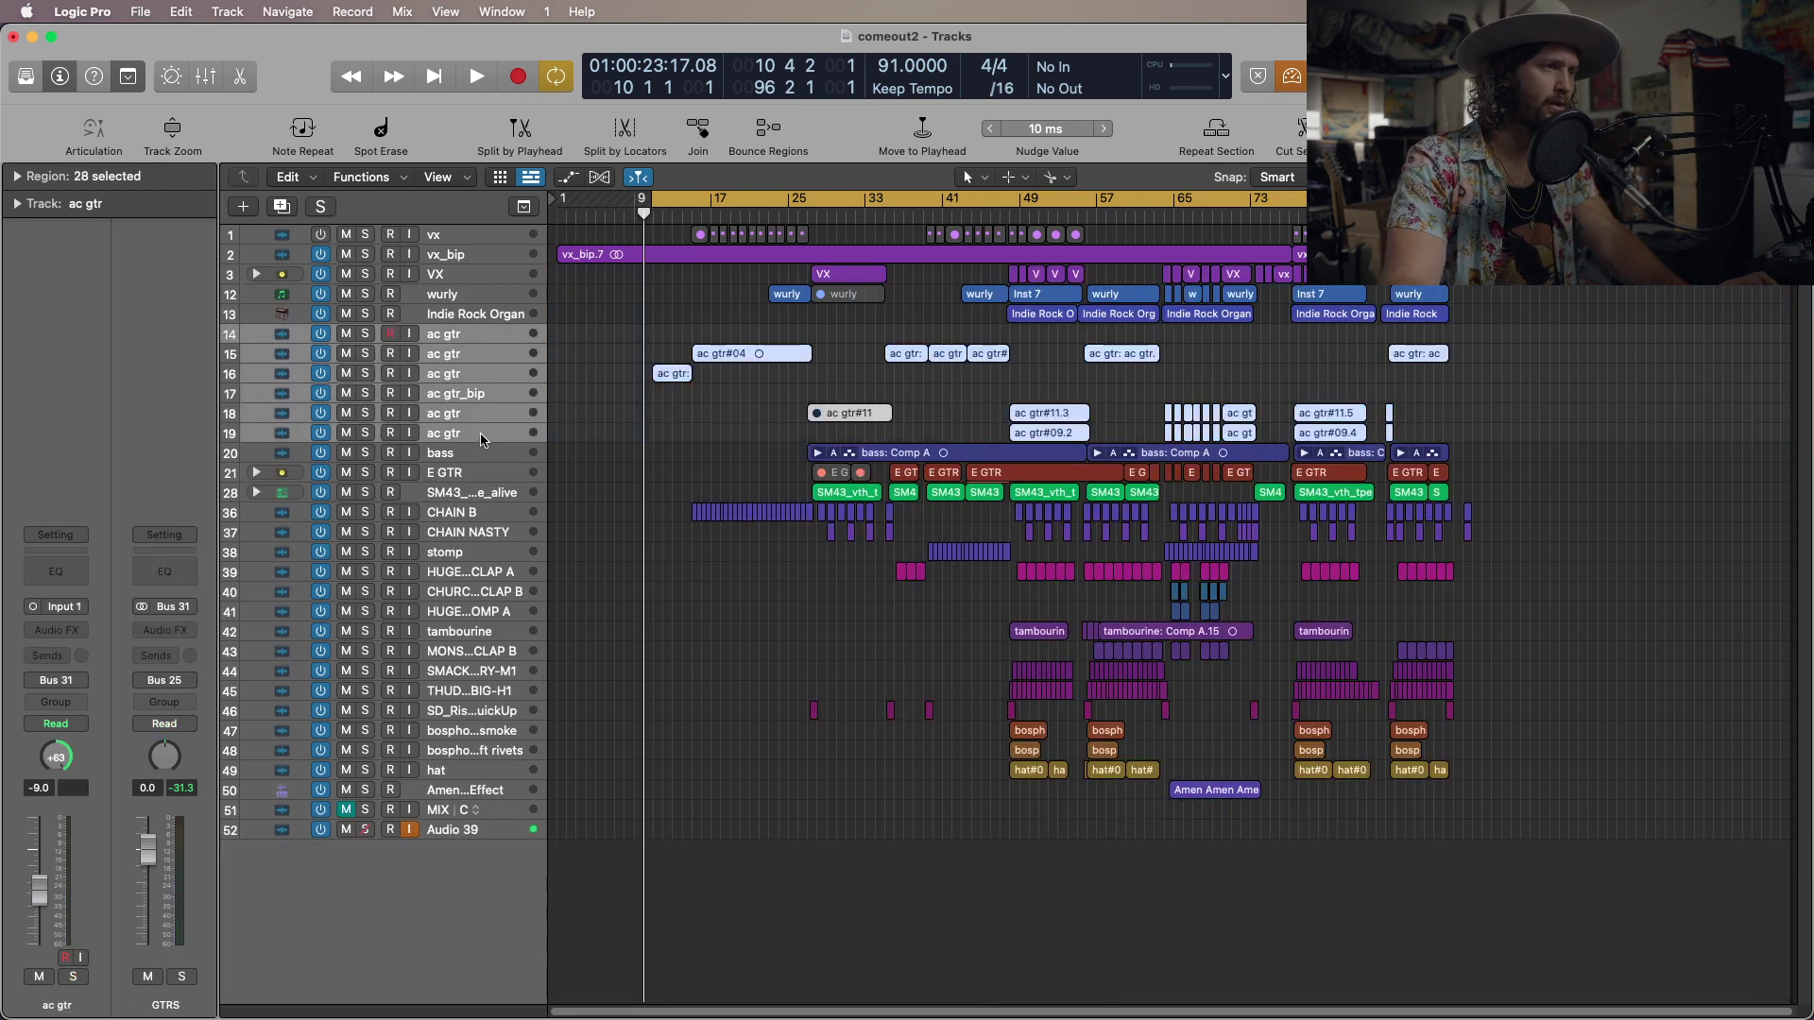
{"action": "right_click", "coordinate": [482, 437]}
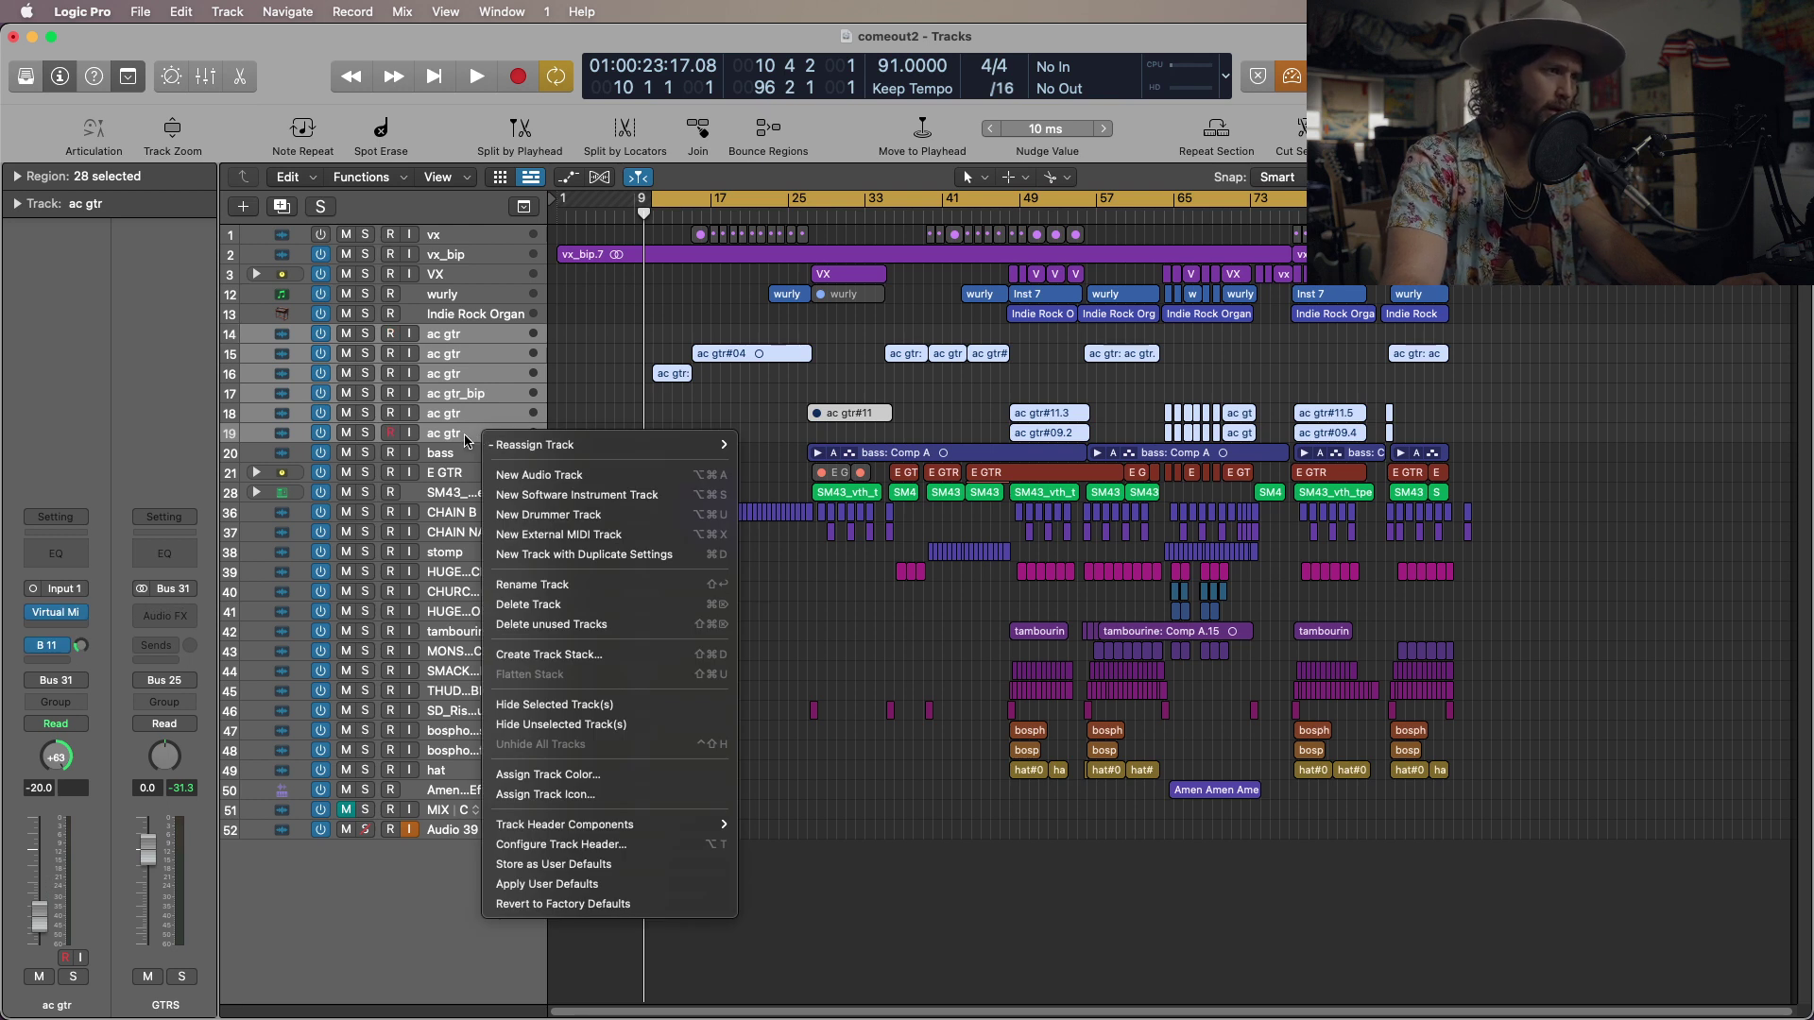
{"action": "left_click", "coordinate": [608, 657]}
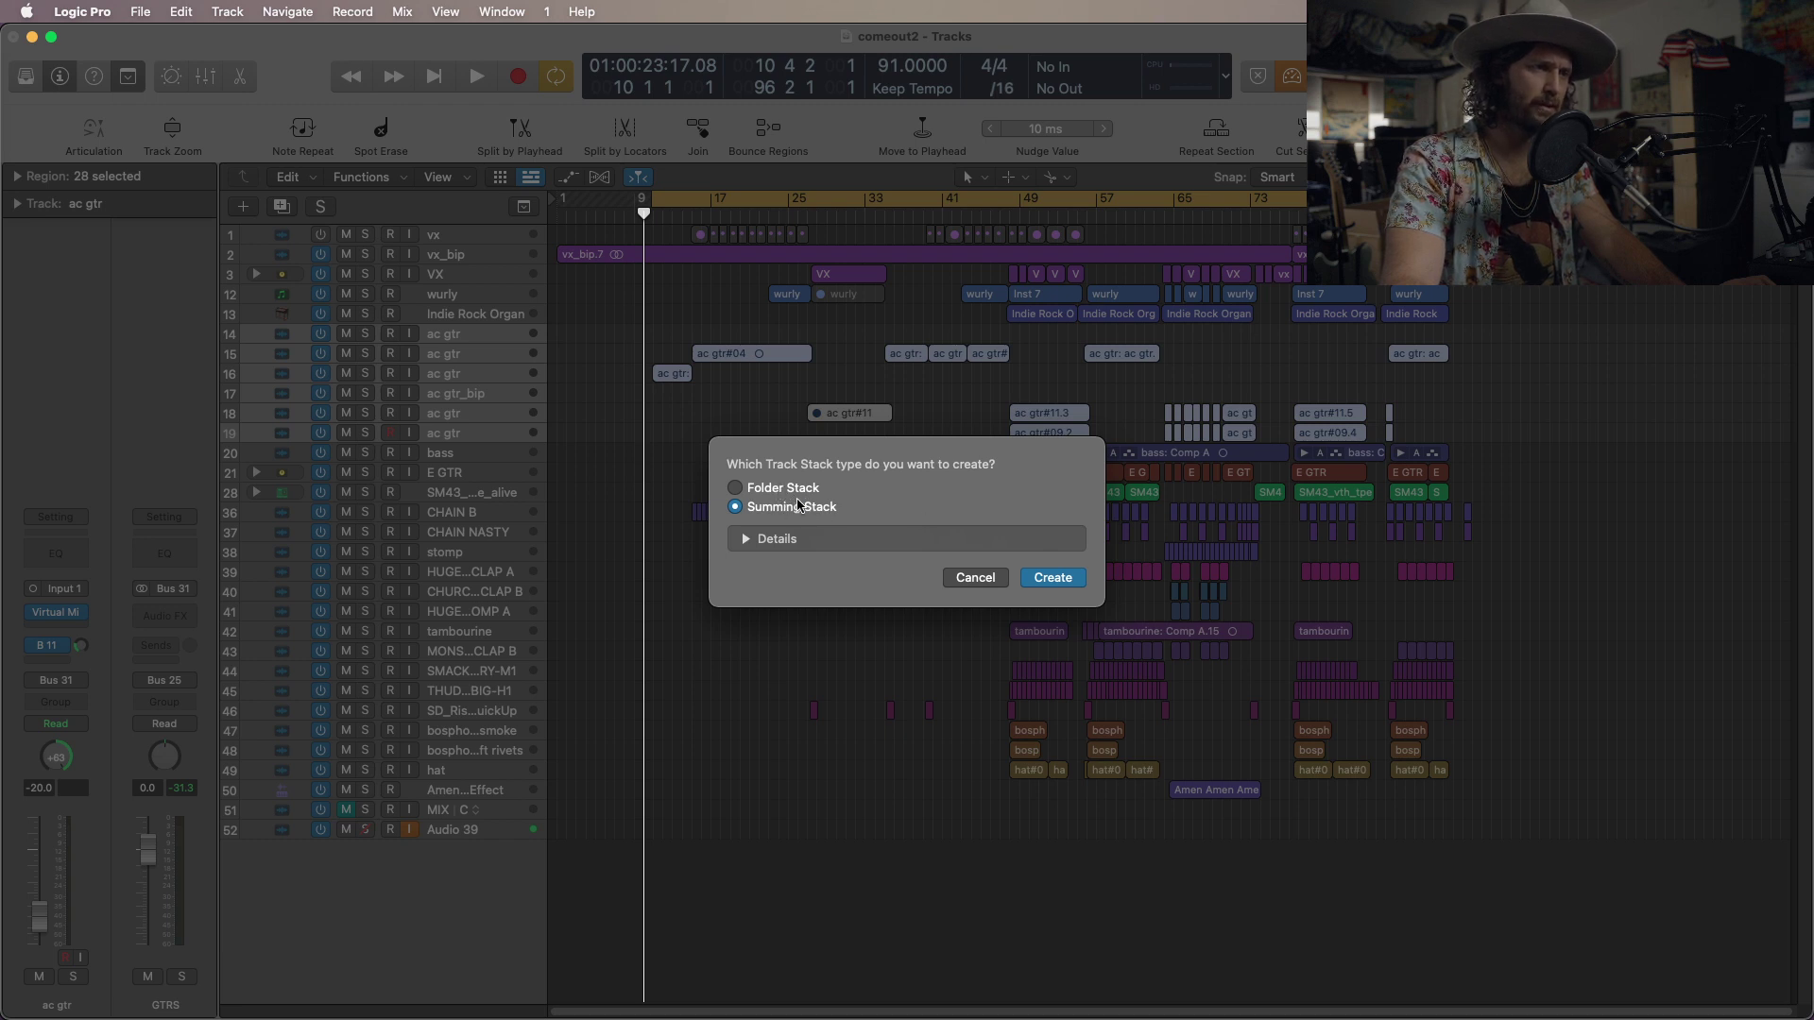
{"action": "left_click", "coordinate": [984, 580]}
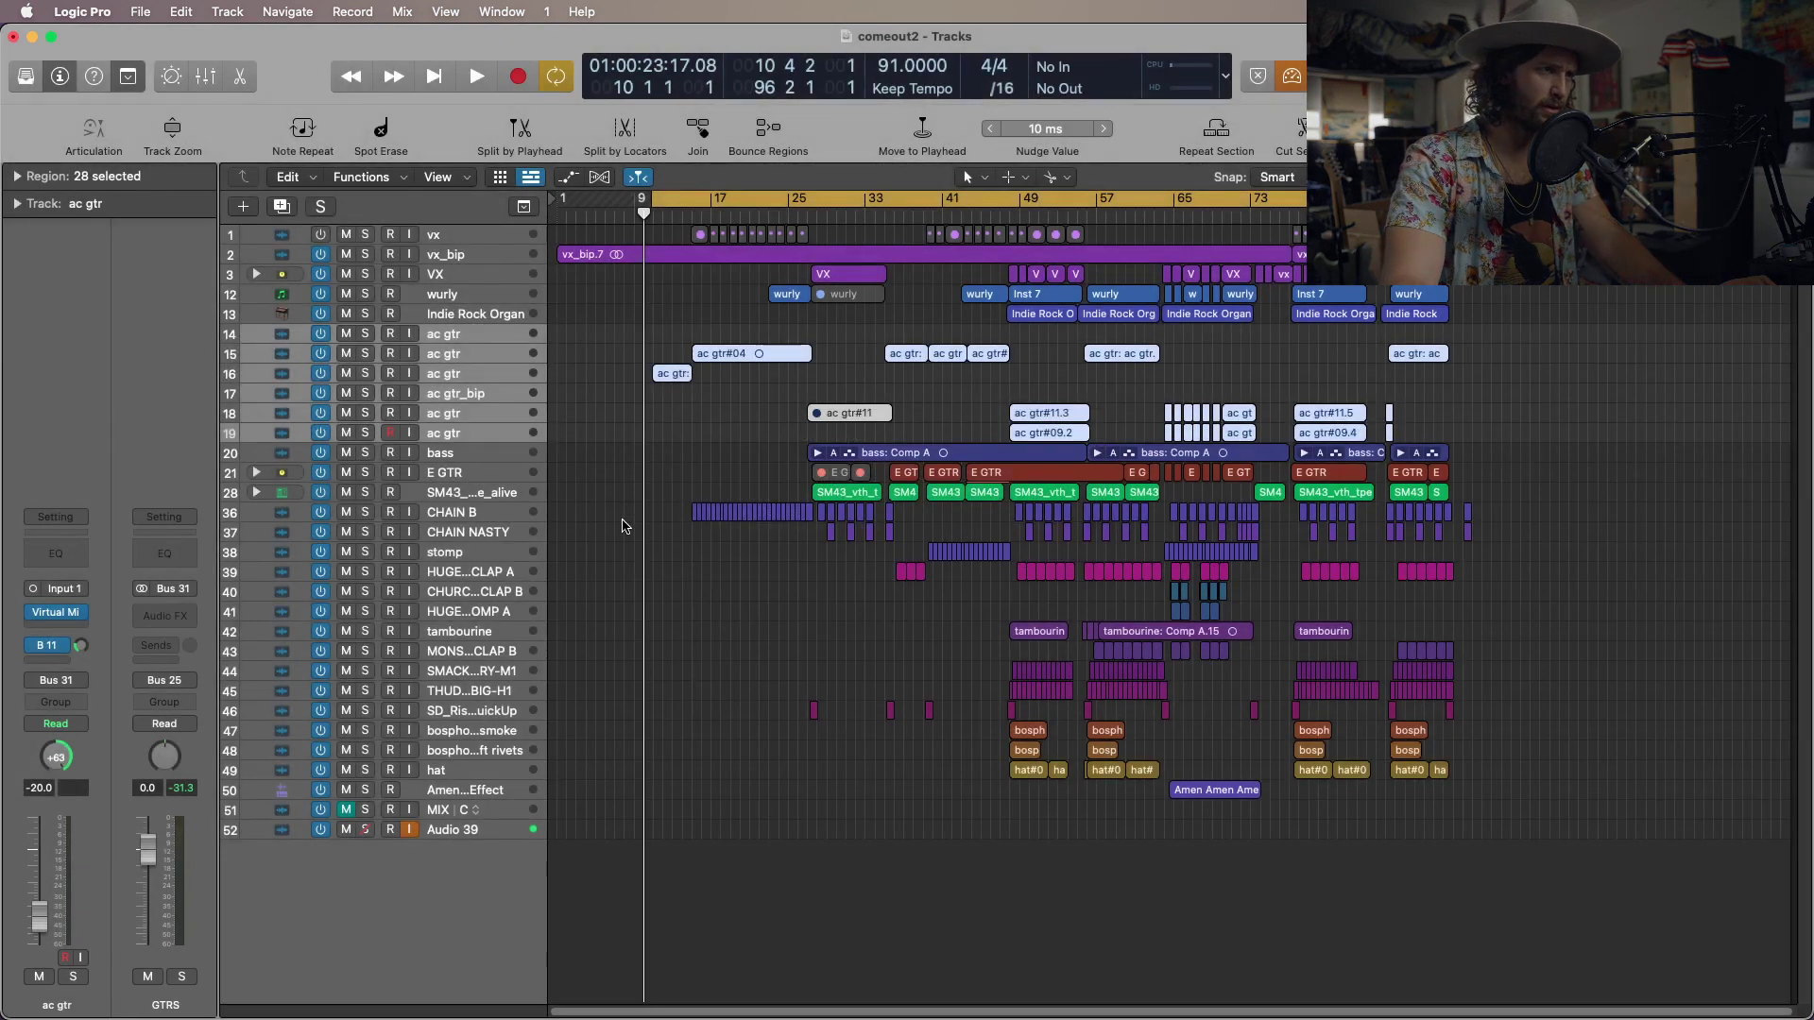
{"action": "left_click", "coordinate": [621, 520]}
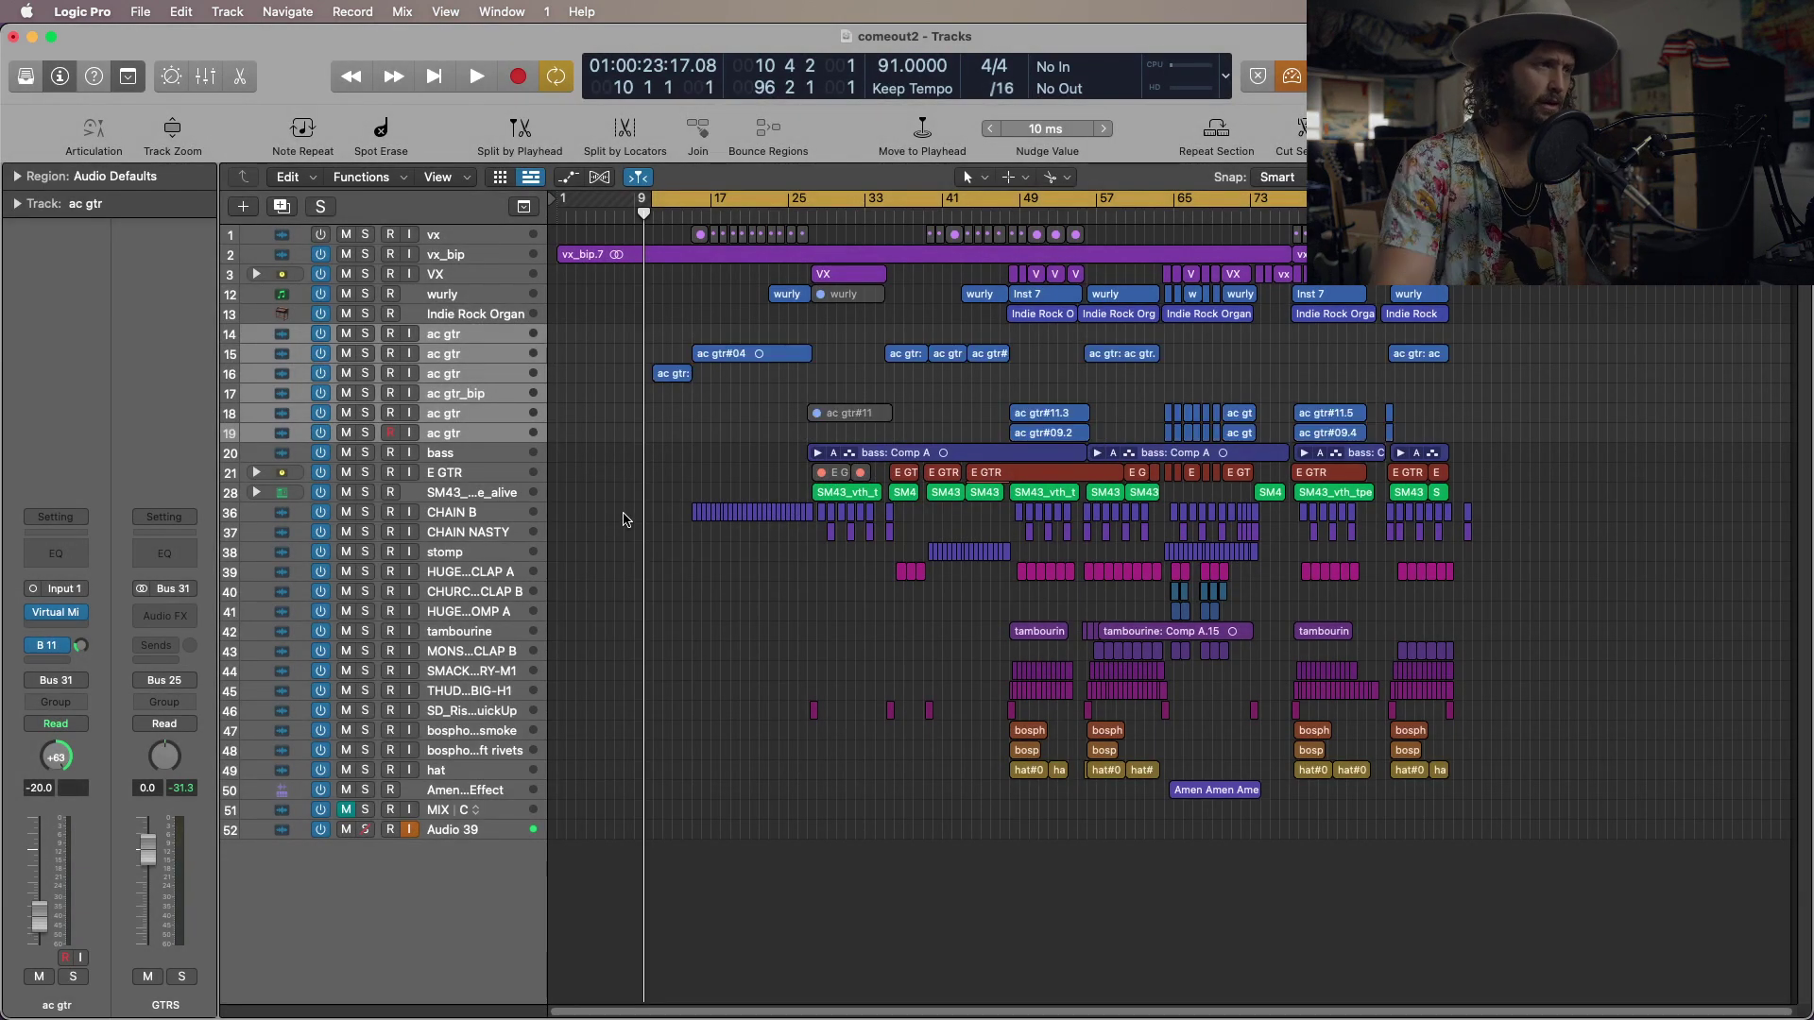
Inspect the output bus assignment of an acoustic guitar channel in the mixer, along with the GTRS aux it feeds.
{"action": "key", "text": "x"}
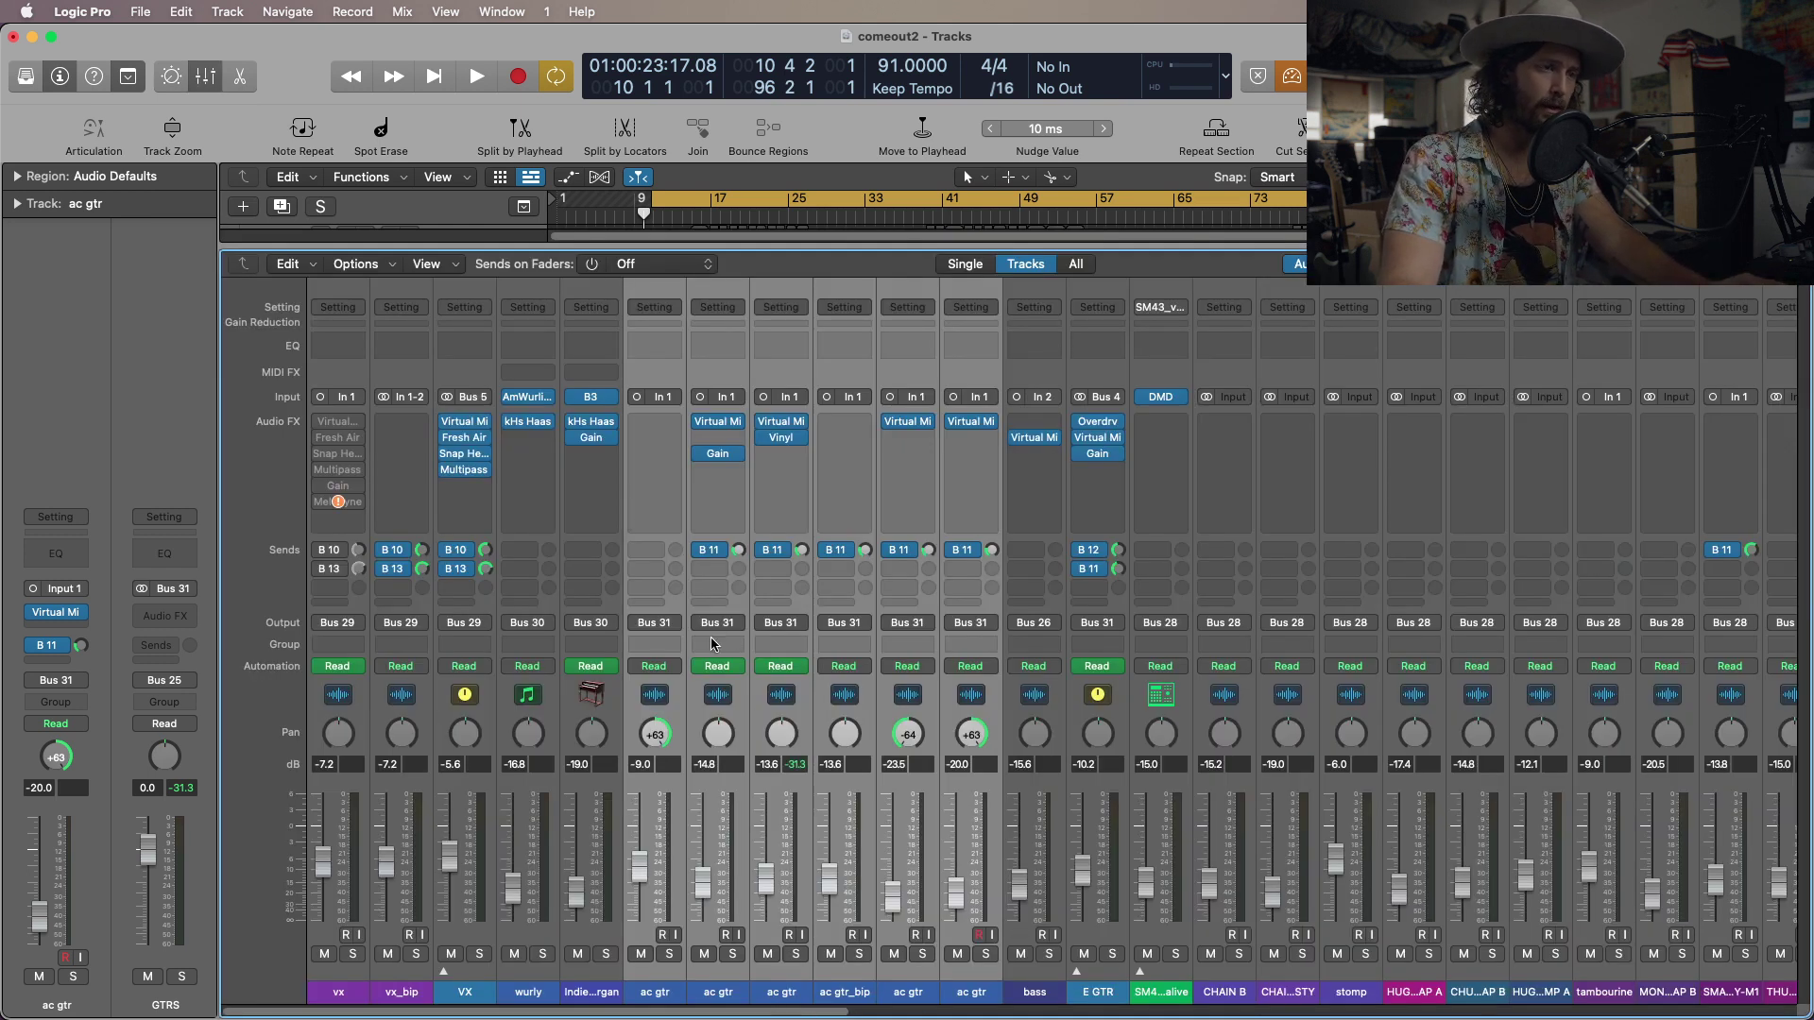
{"action": "left_click", "coordinate": [727, 615]}
{"action": "mouse_move", "coordinate": [728, 707]}
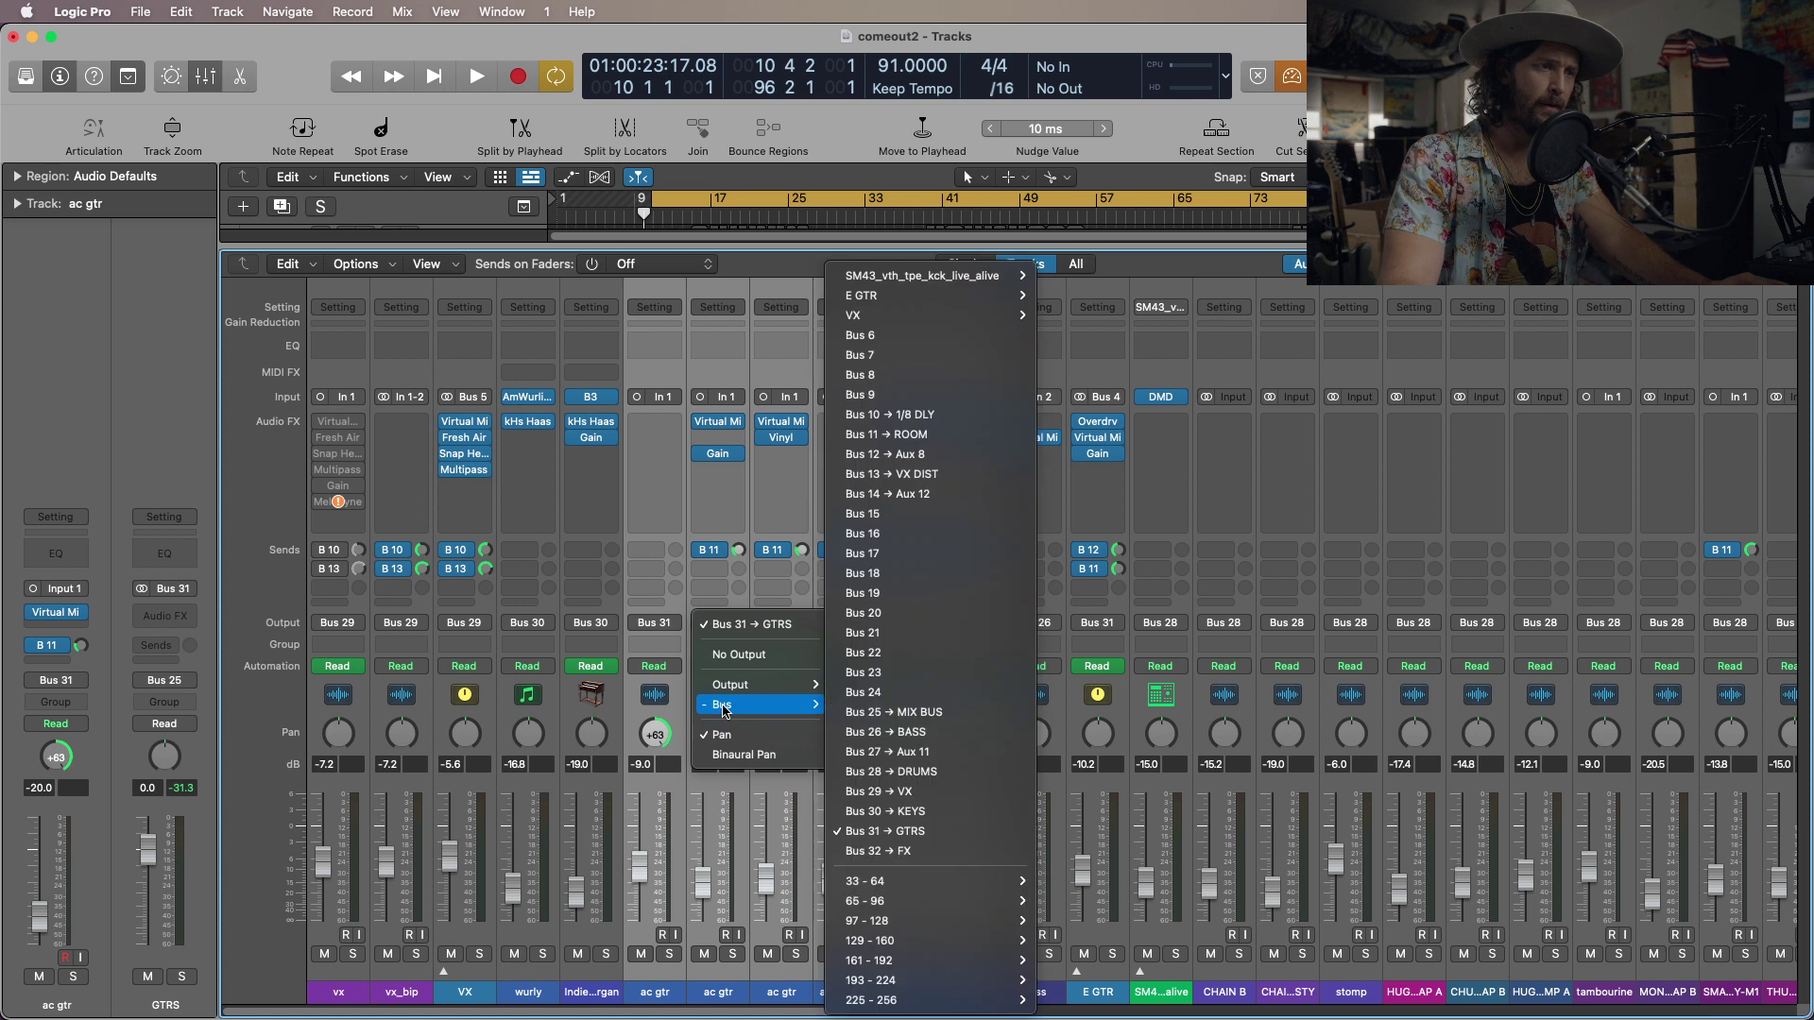
{"action": "left_click", "coordinate": [1126, 612]}
{"action": "left_click_drag", "start_coordinate": [801, 1016], "coordinate": [1514, 1017]}
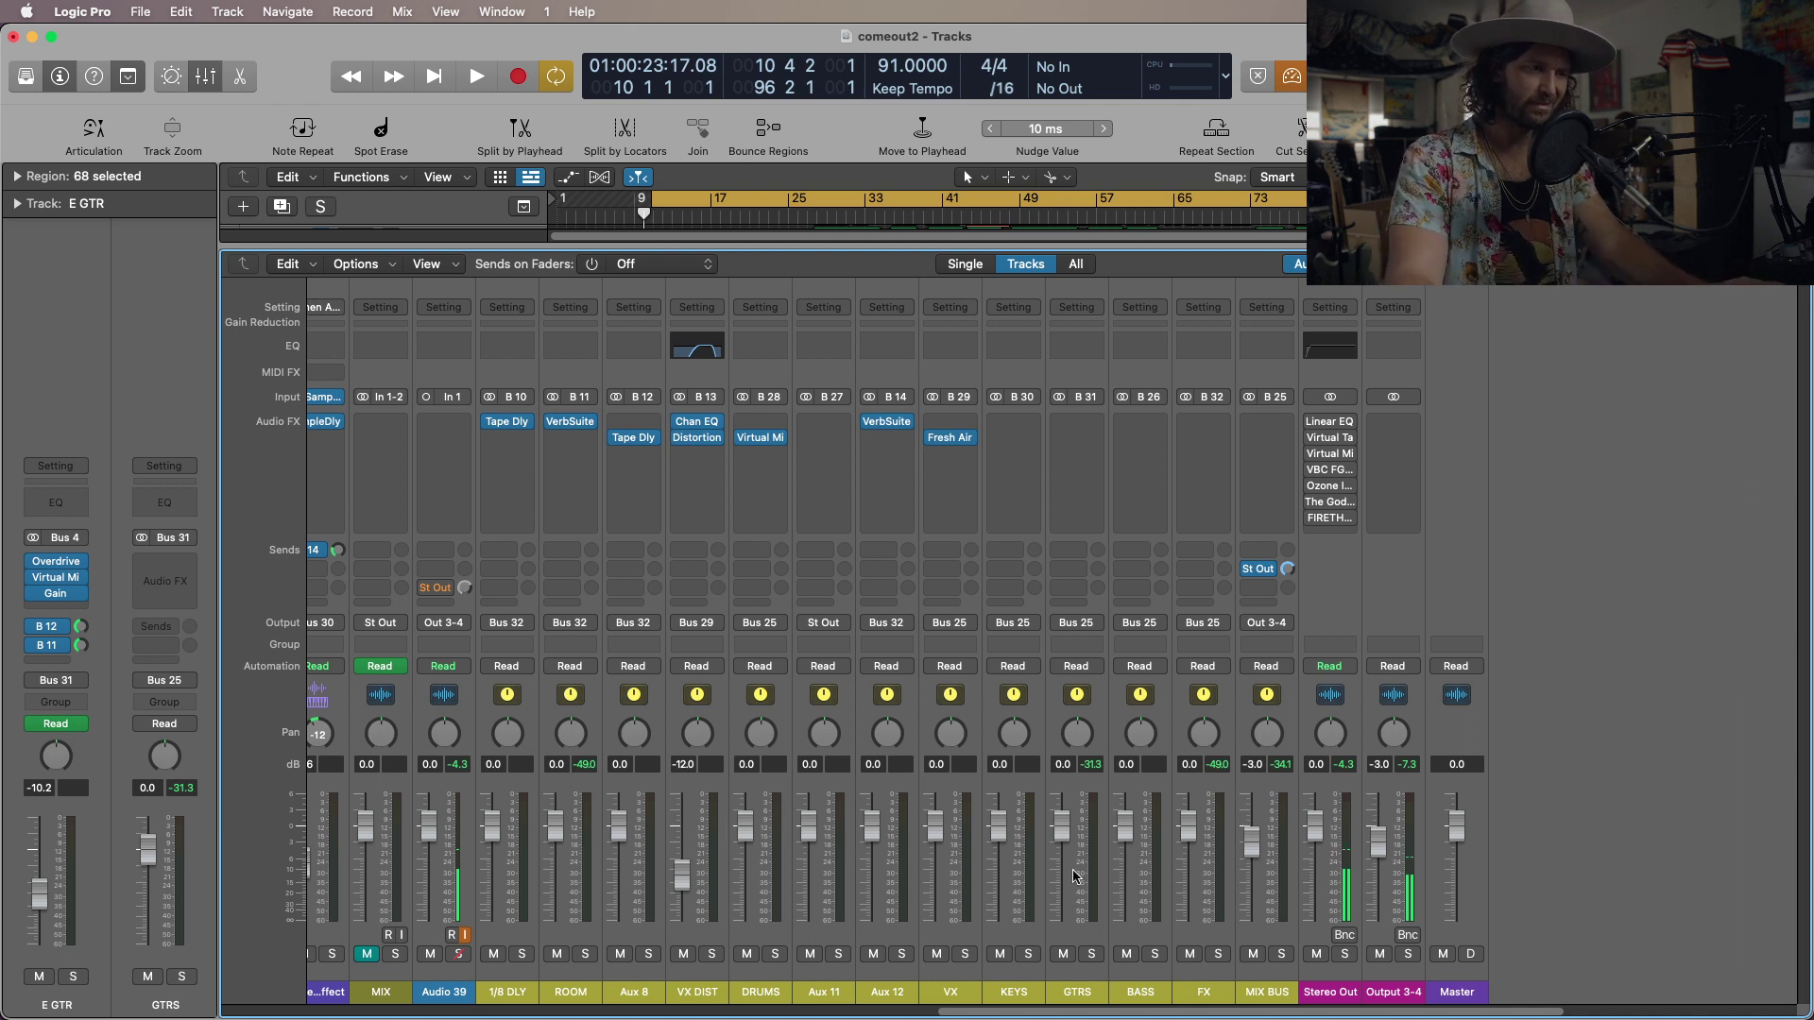
Check the last ac gtr channel's output routing and expand the E GTR stack in the mixer to compare its channels with the auxes.
{"action": "left_click", "coordinate": [946, 1011]}
{"action": "left_click_drag", "start_coordinate": [946, 1014], "coordinate": [397, 1017]}
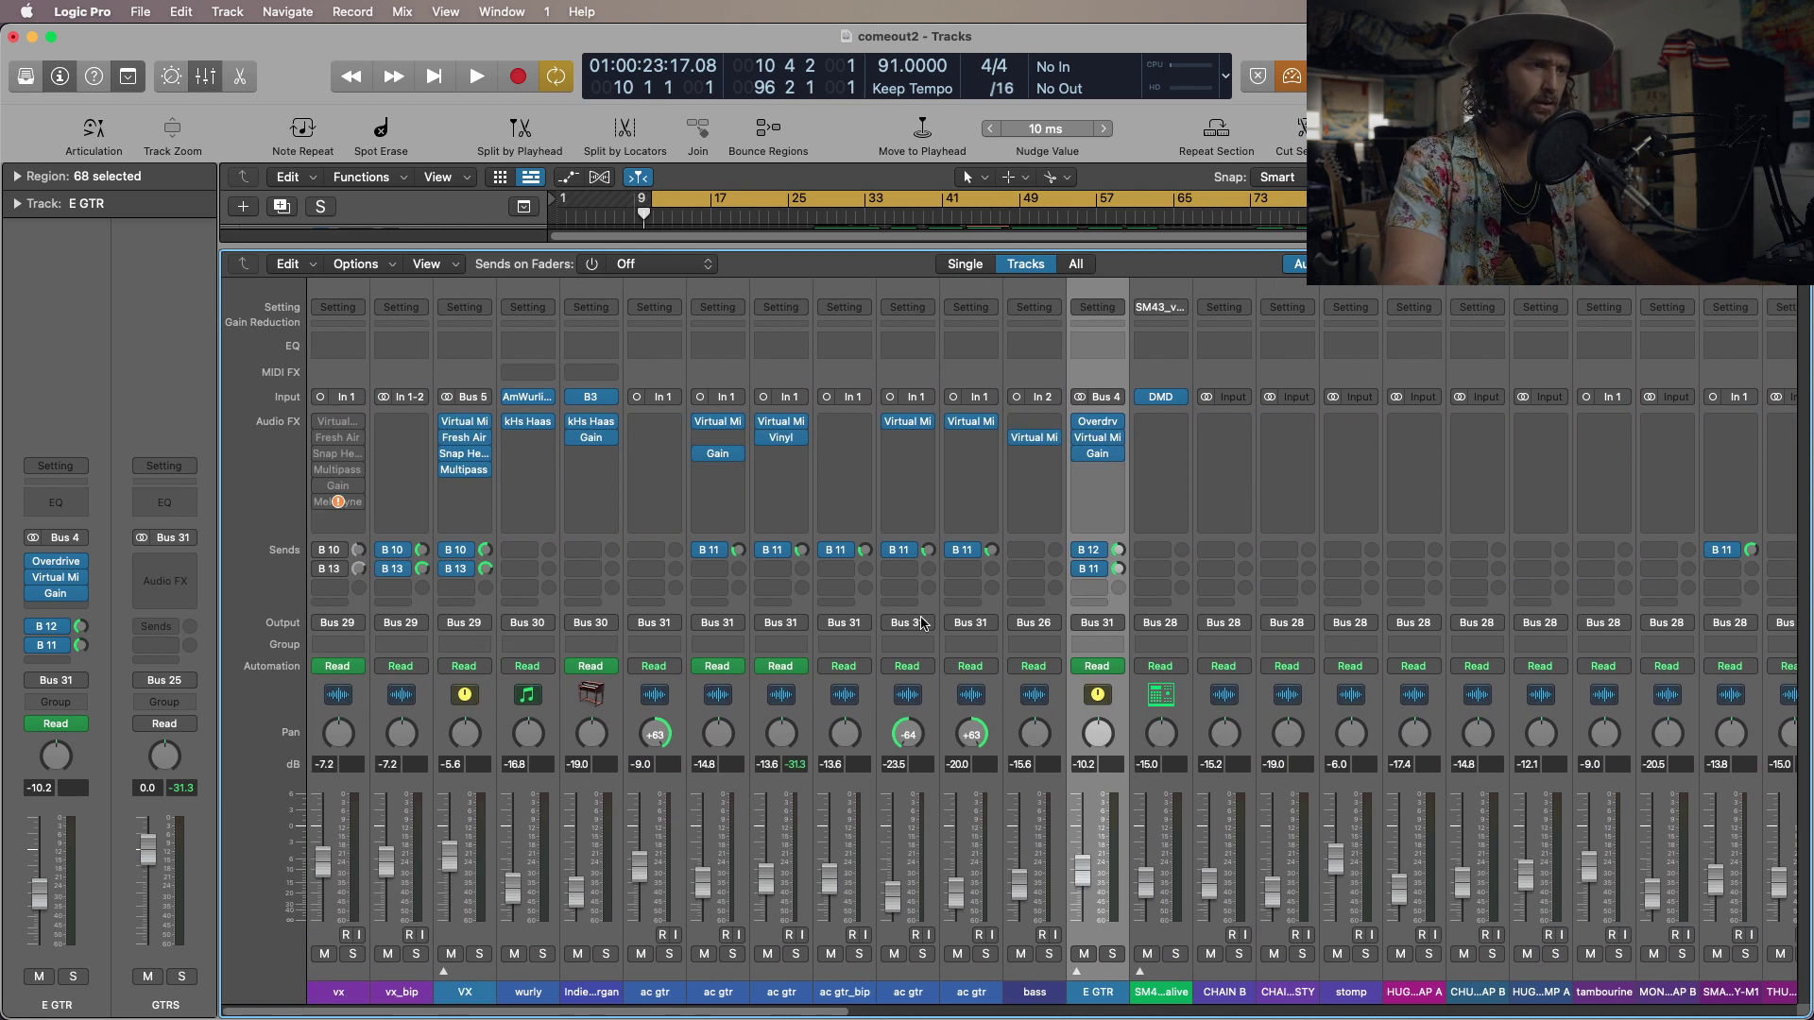
{"action": "left_click", "coordinate": [954, 626]}
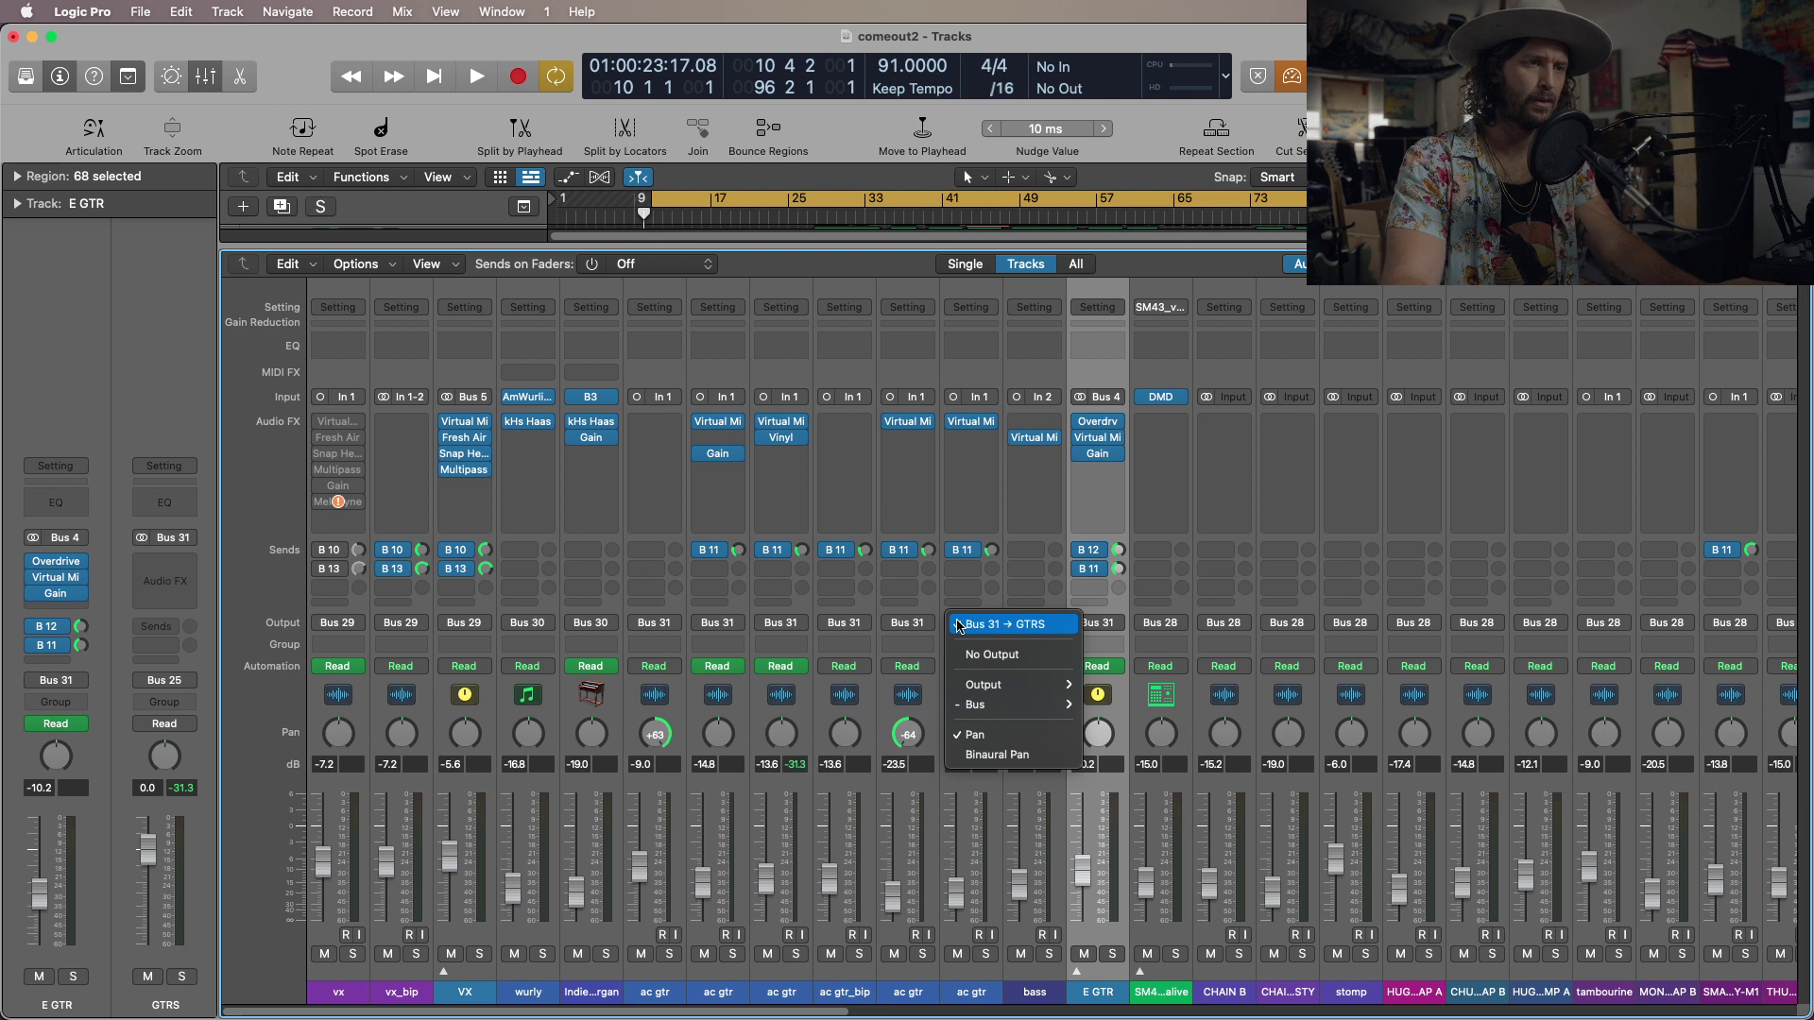
{"action": "left_click", "coordinate": [1042, 573]}
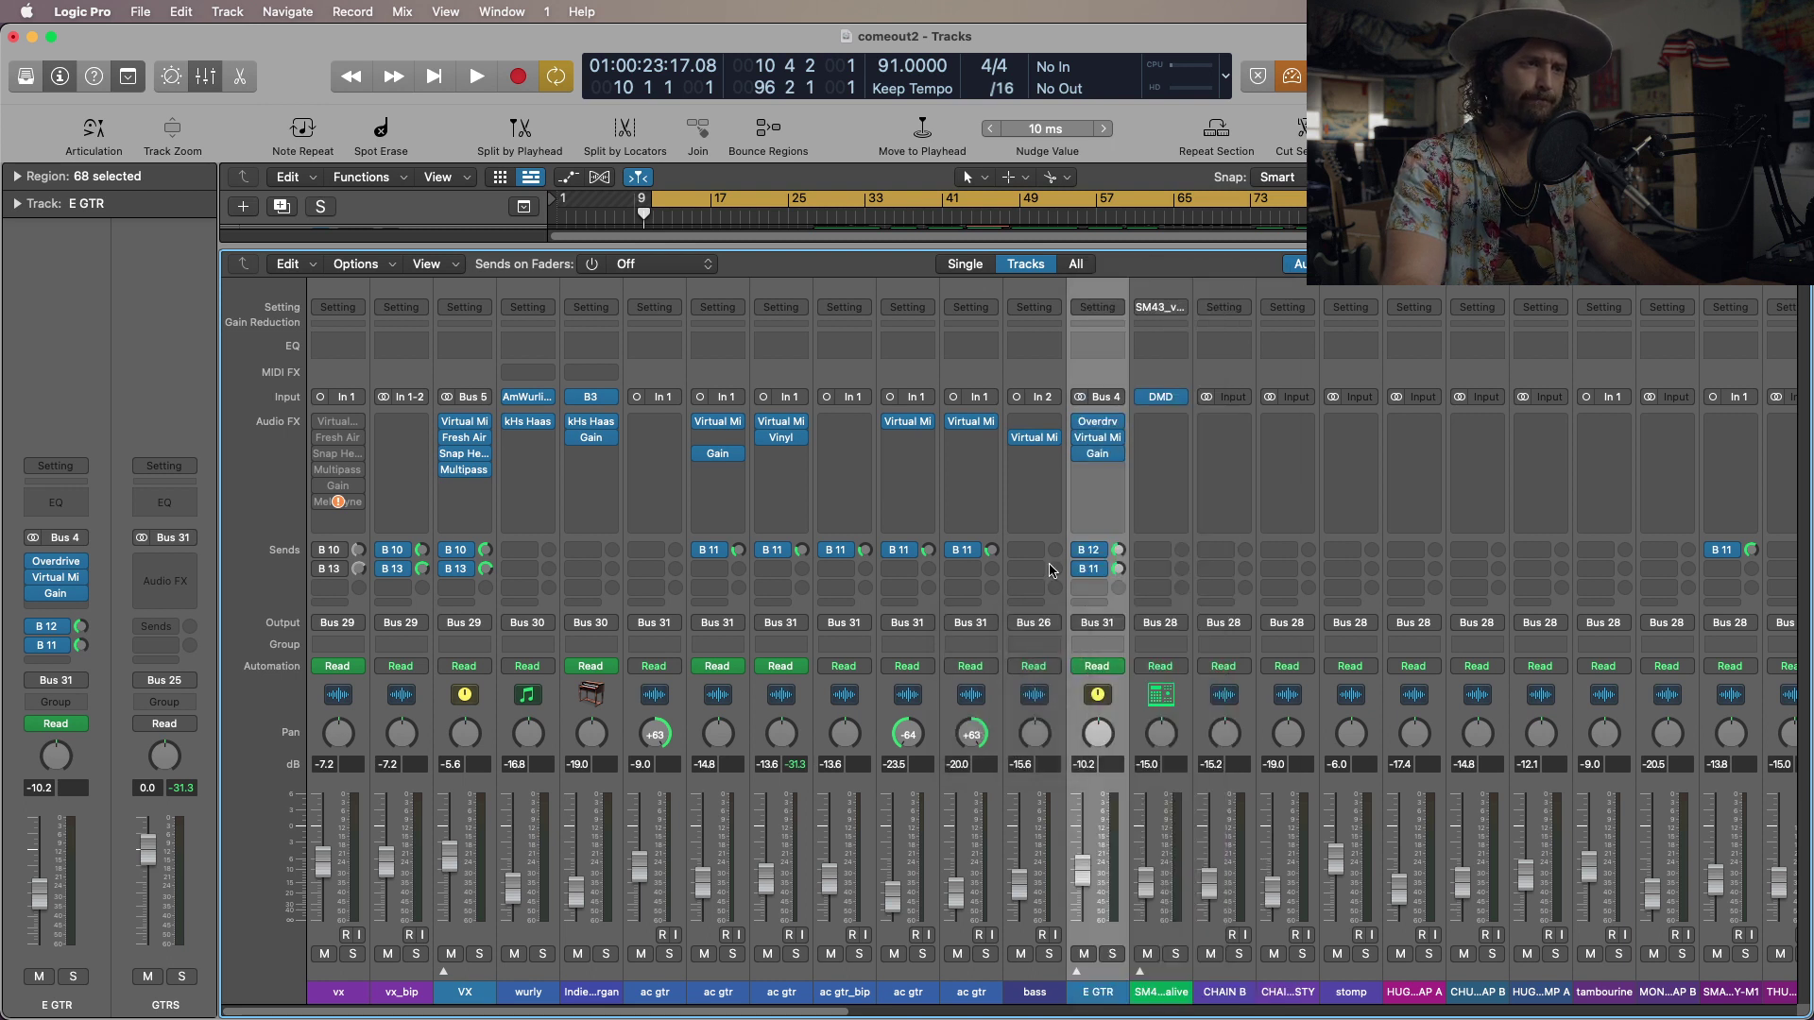
{"action": "left_click", "coordinate": [1077, 972]}
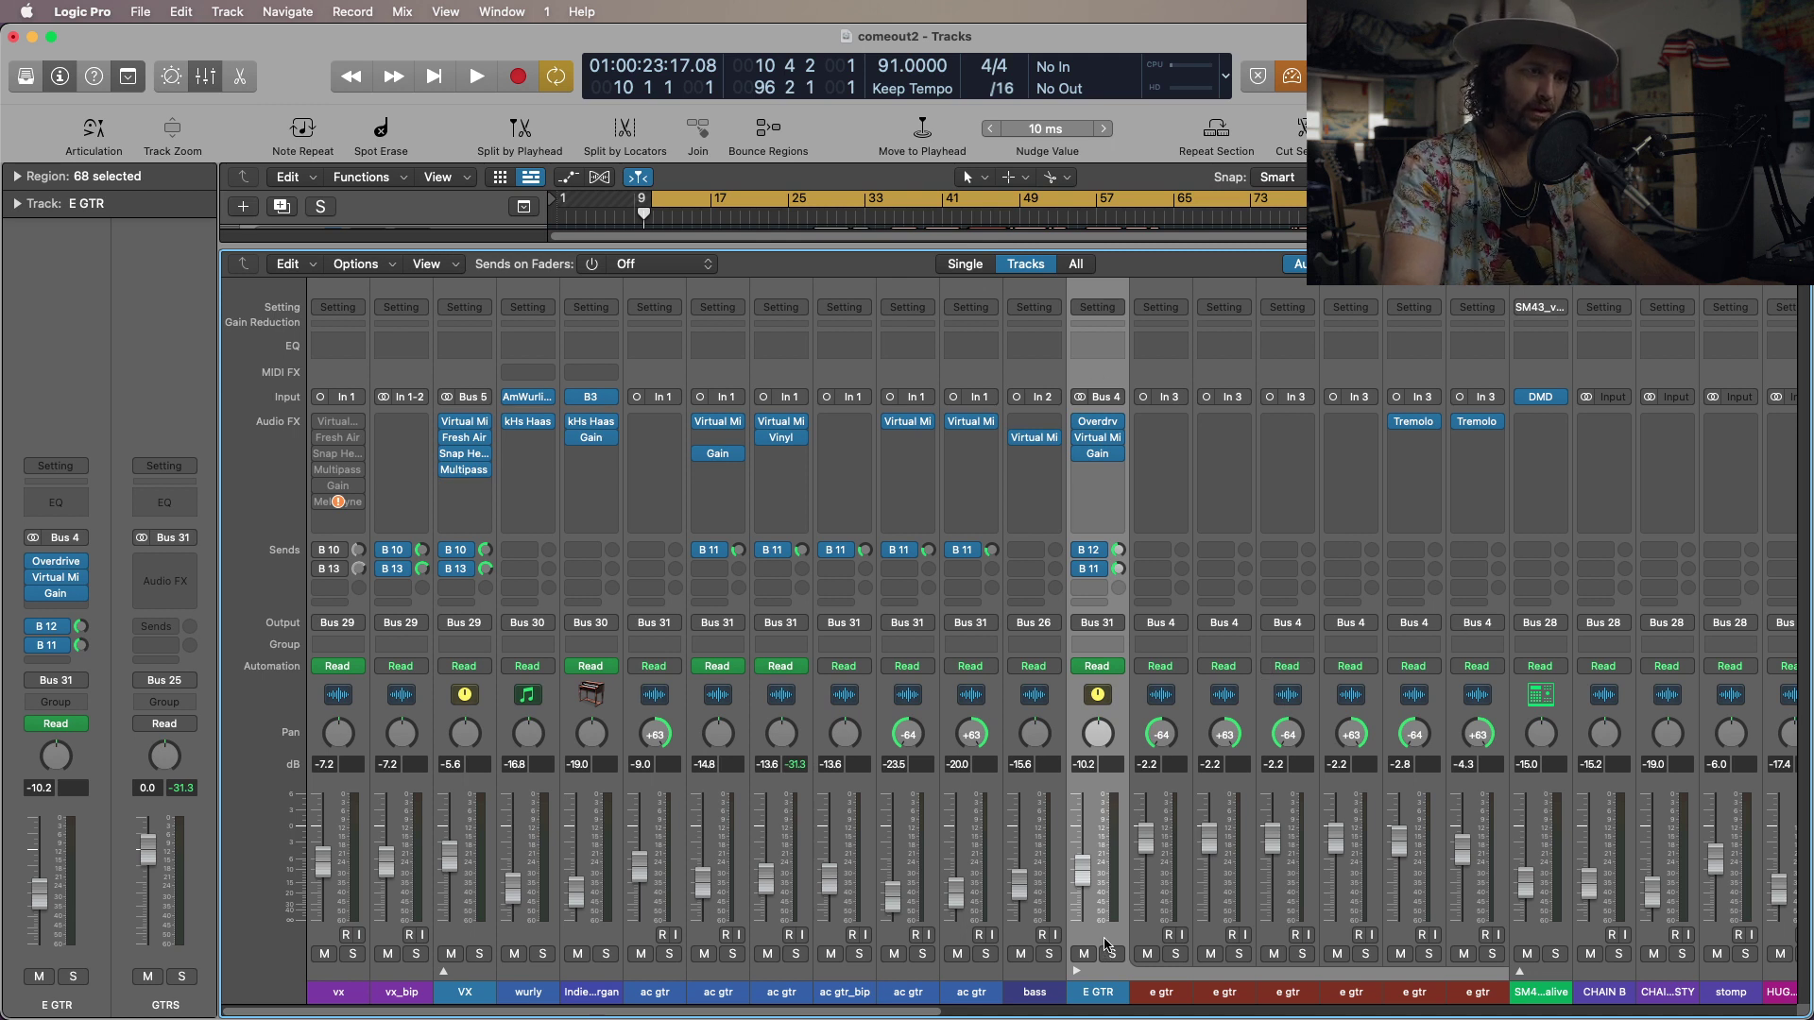
{"action": "left_click_drag", "start_coordinate": [924, 1007], "coordinate": [1531, 1013]}
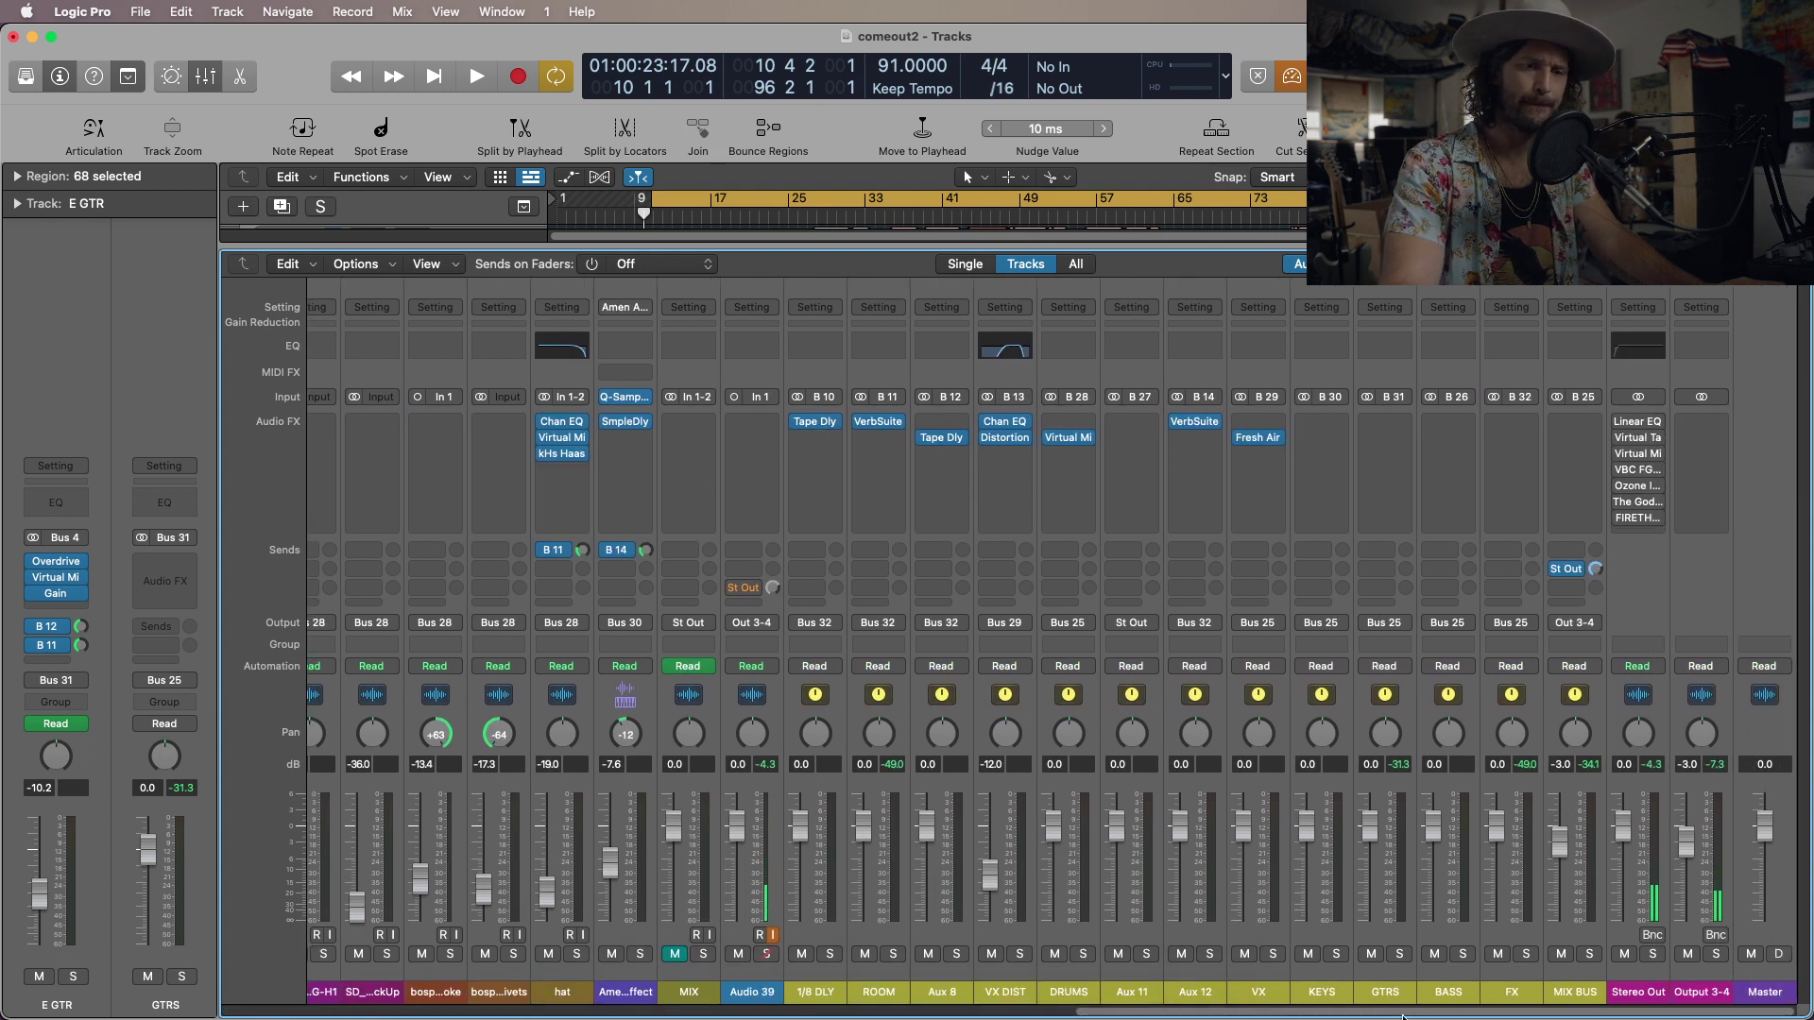
Assign the tambourine channel's output to Bus 28 (DRUMS).
{"action": "scroll", "coordinate": [935, 859], "scroll_direction": "left", "scroll_amount": 10}
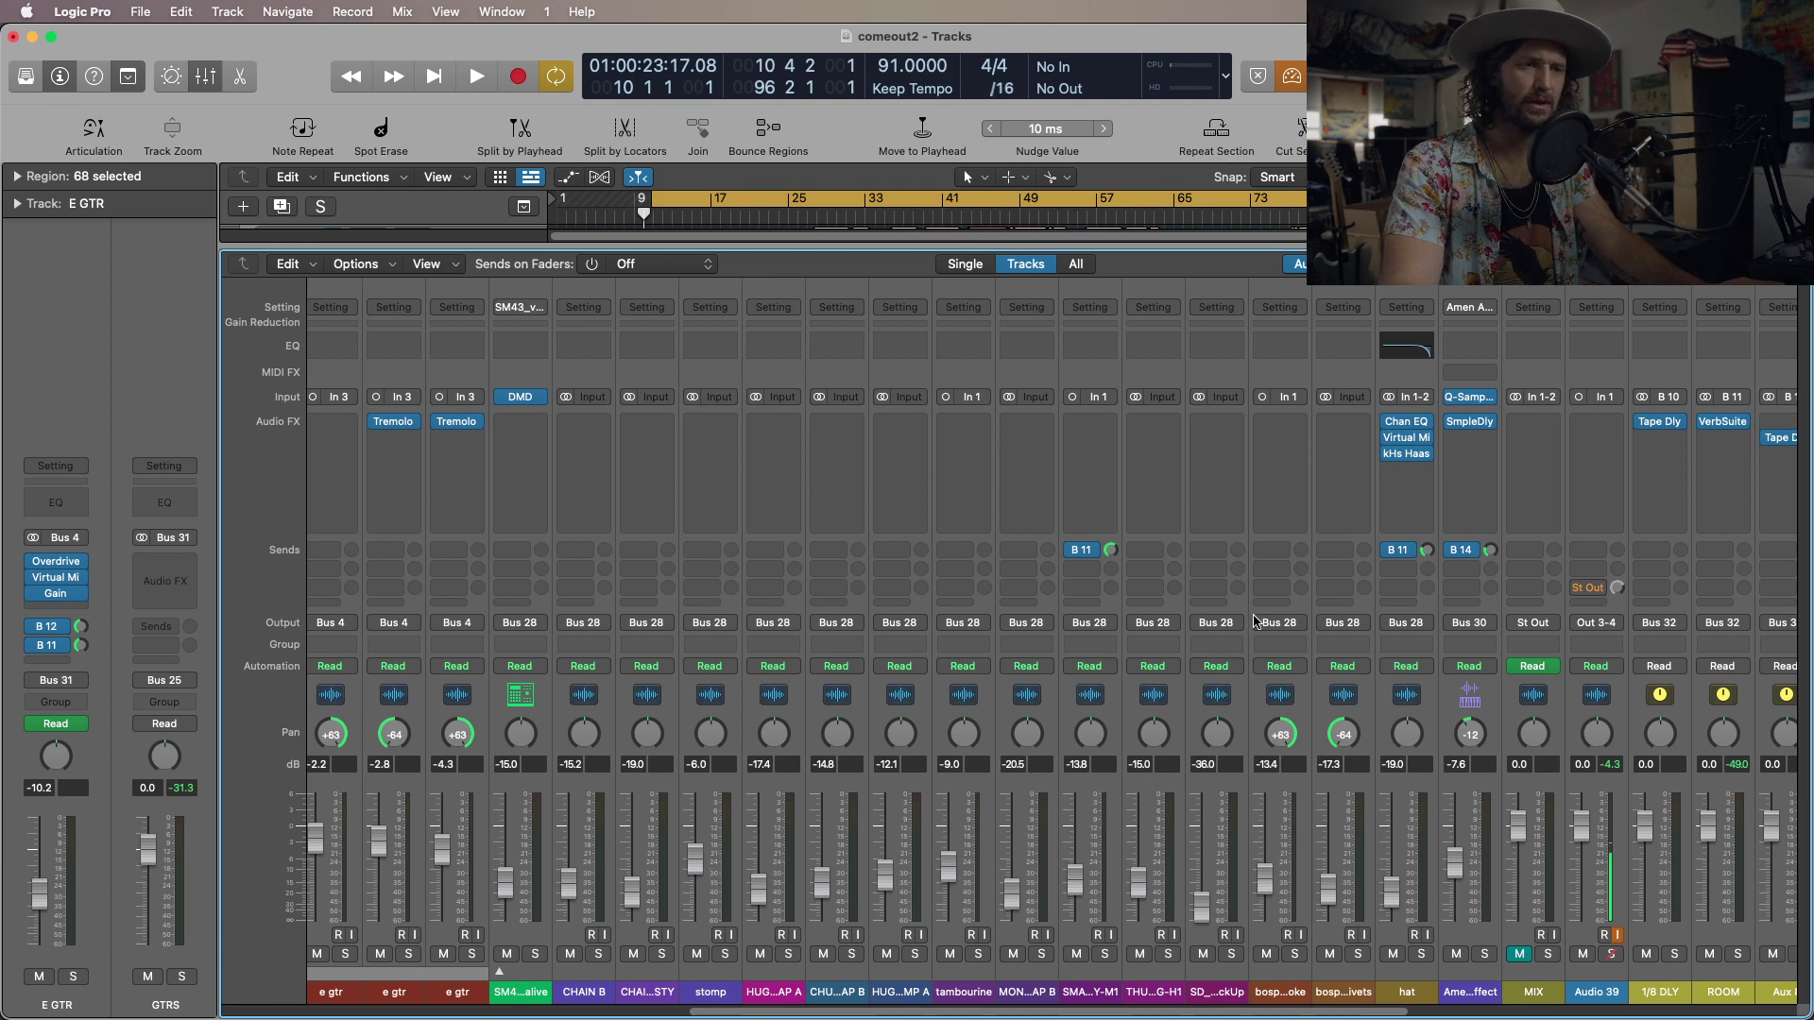
{"action": "left_click", "coordinate": [971, 629]}
{"action": "mouse_move", "coordinate": [1039, 705]}
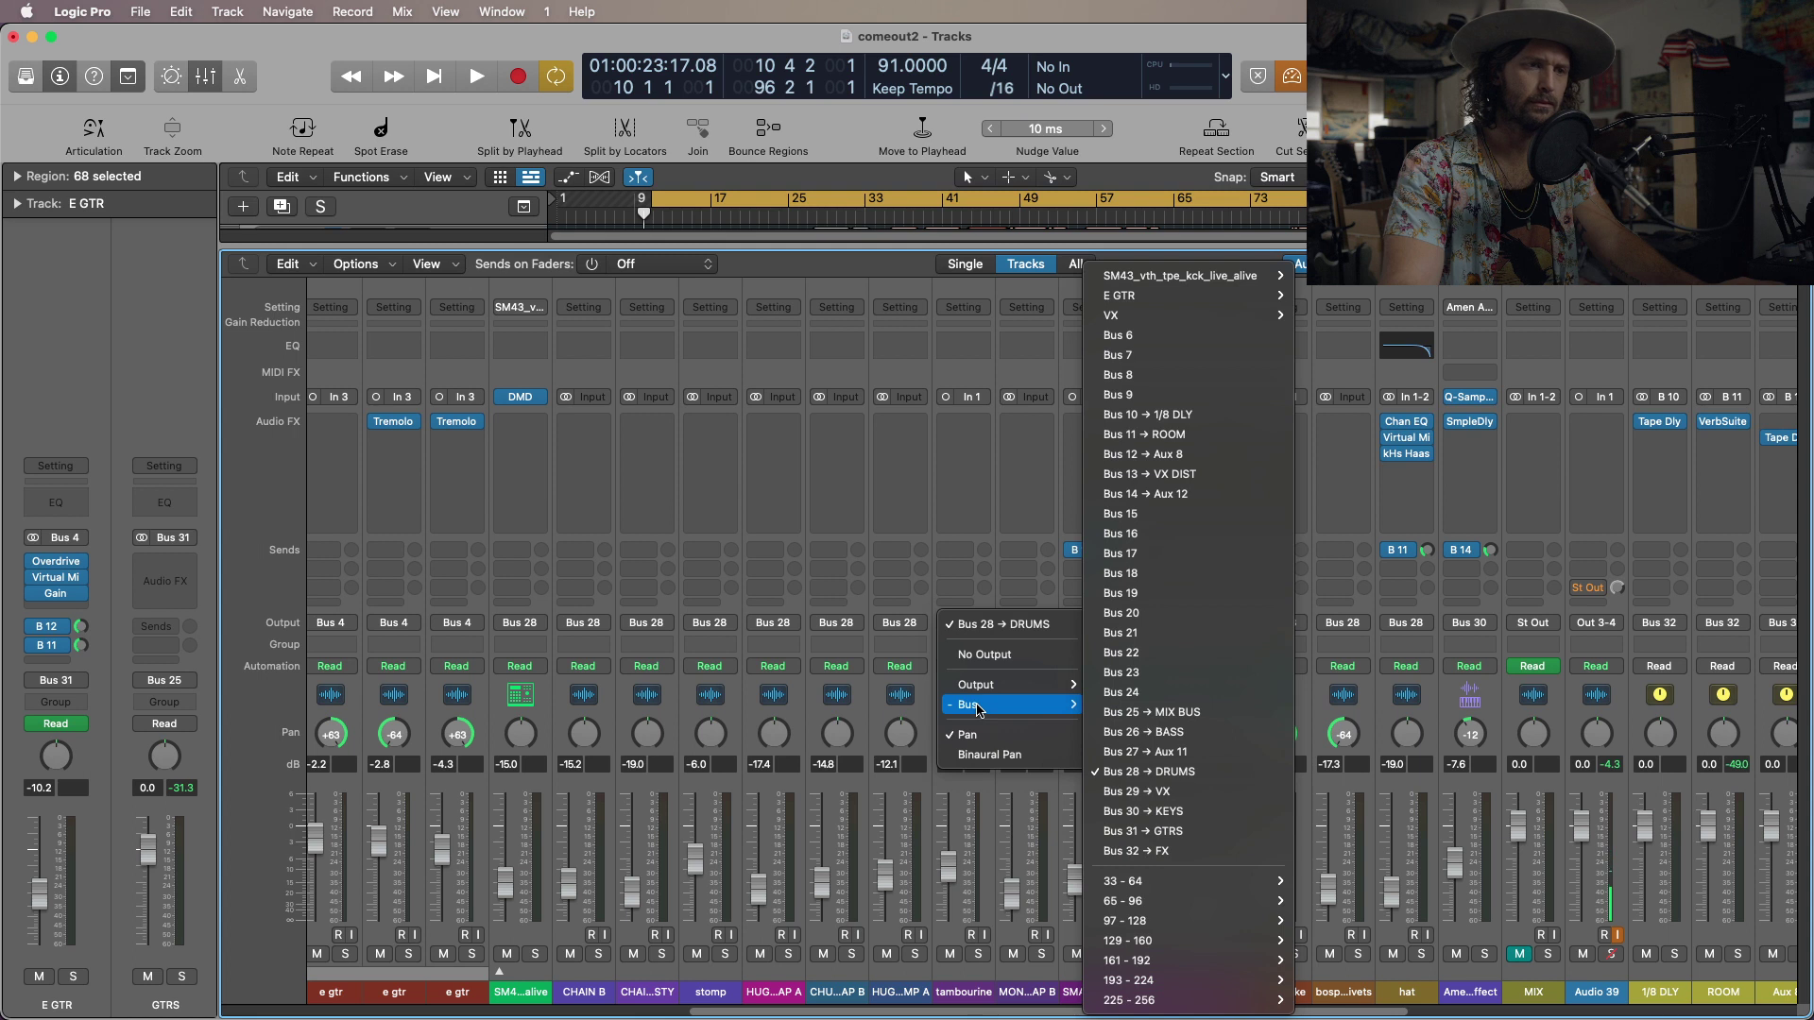
{"action": "left_click", "coordinate": [1169, 773]}
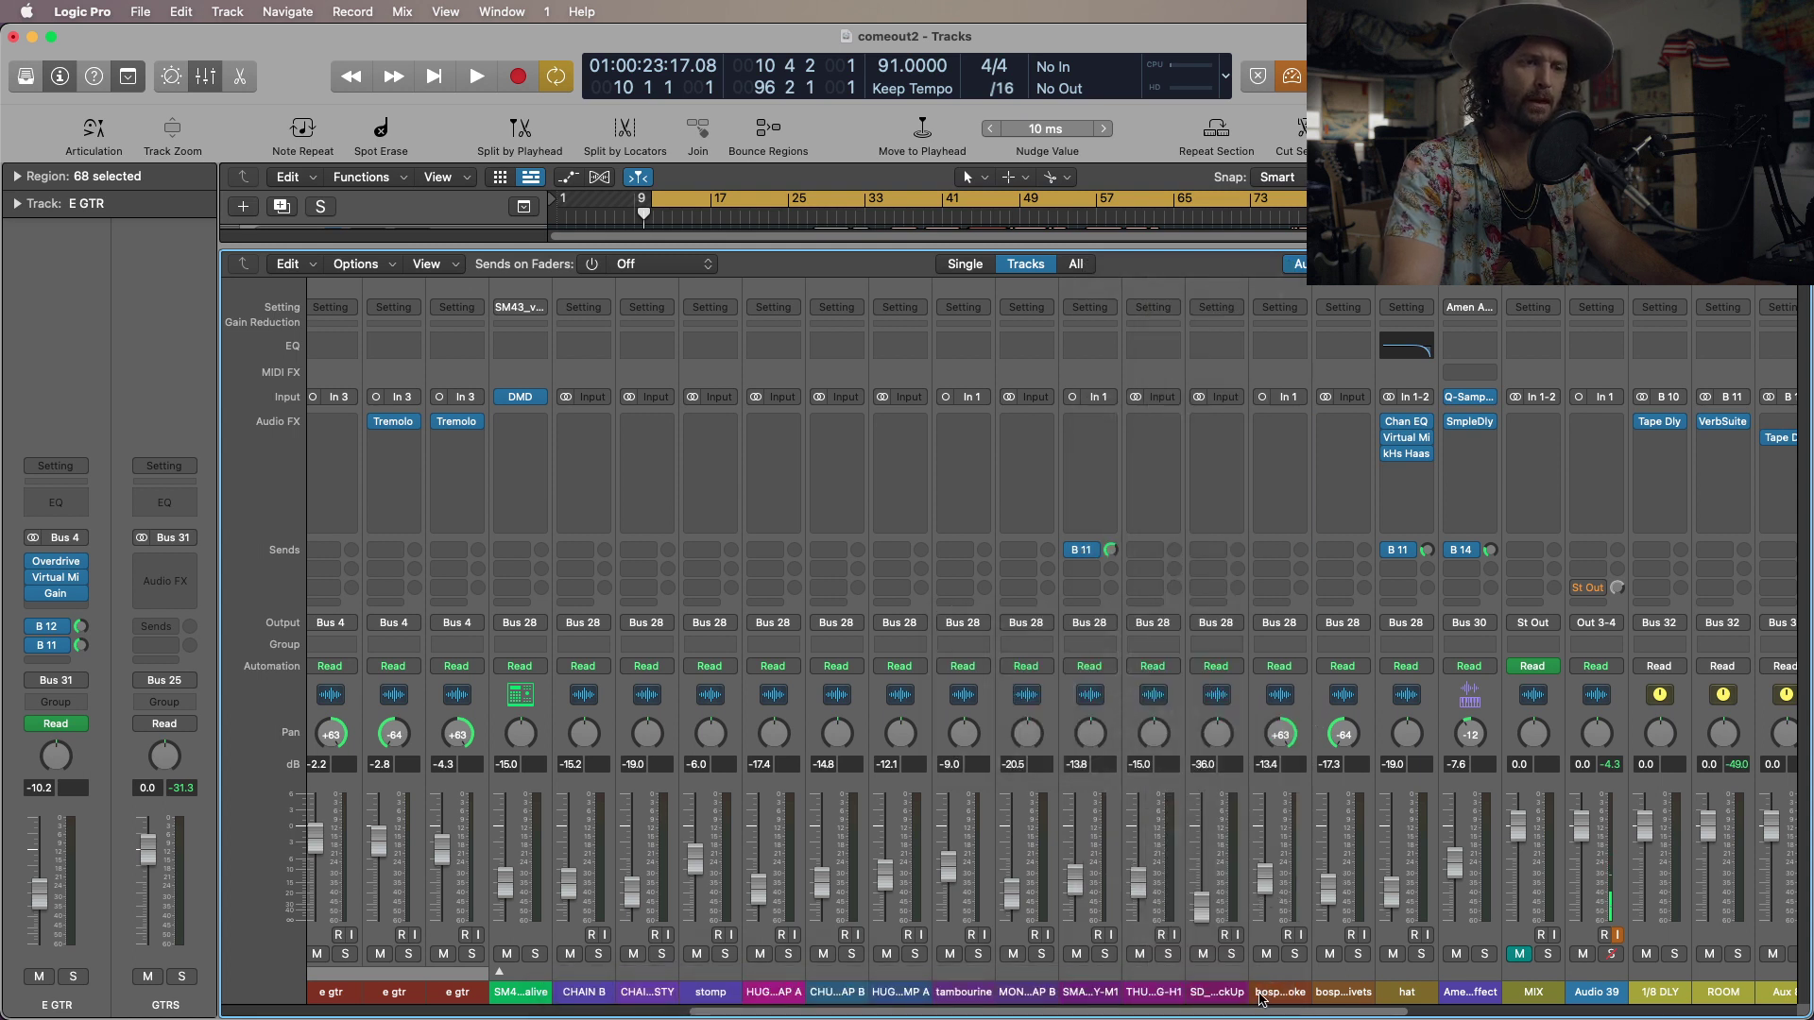
Return from the mixer to the track list and collapse the E GTR stack.
{"action": "left_click_drag", "start_coordinate": [1255, 1015], "coordinate": [727, 986]}
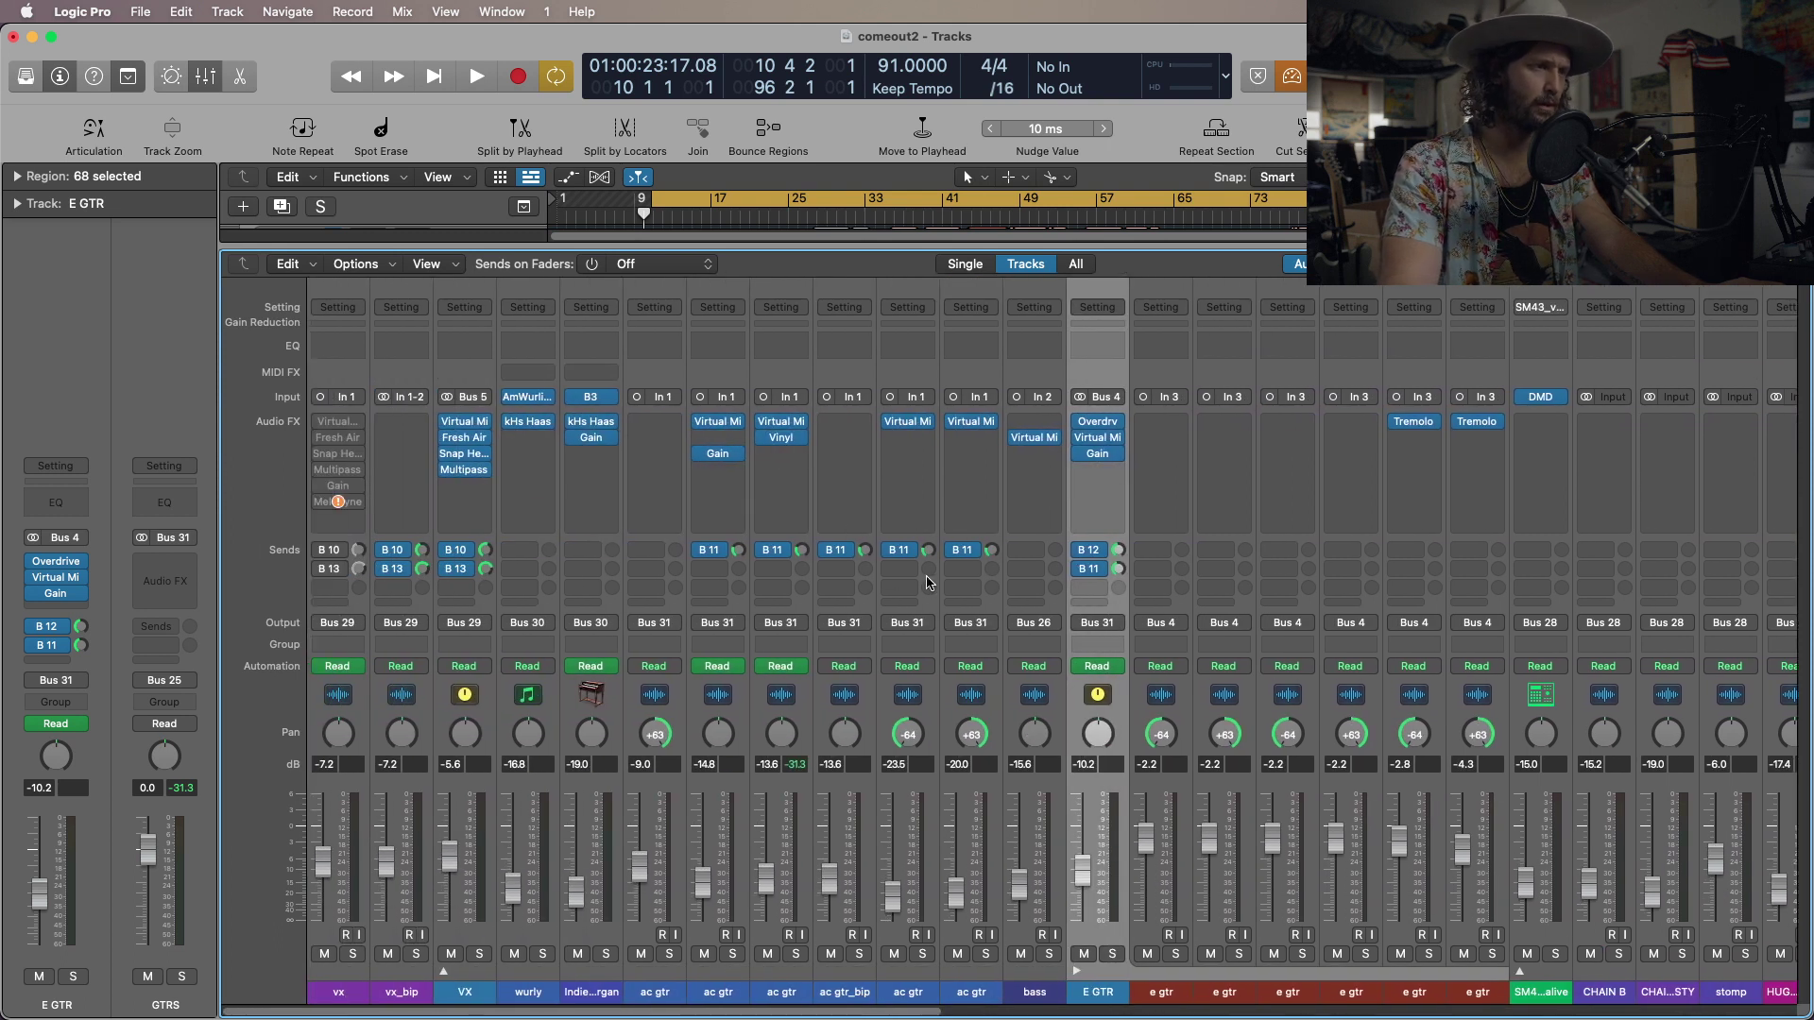
{"action": "key", "text": "x"}
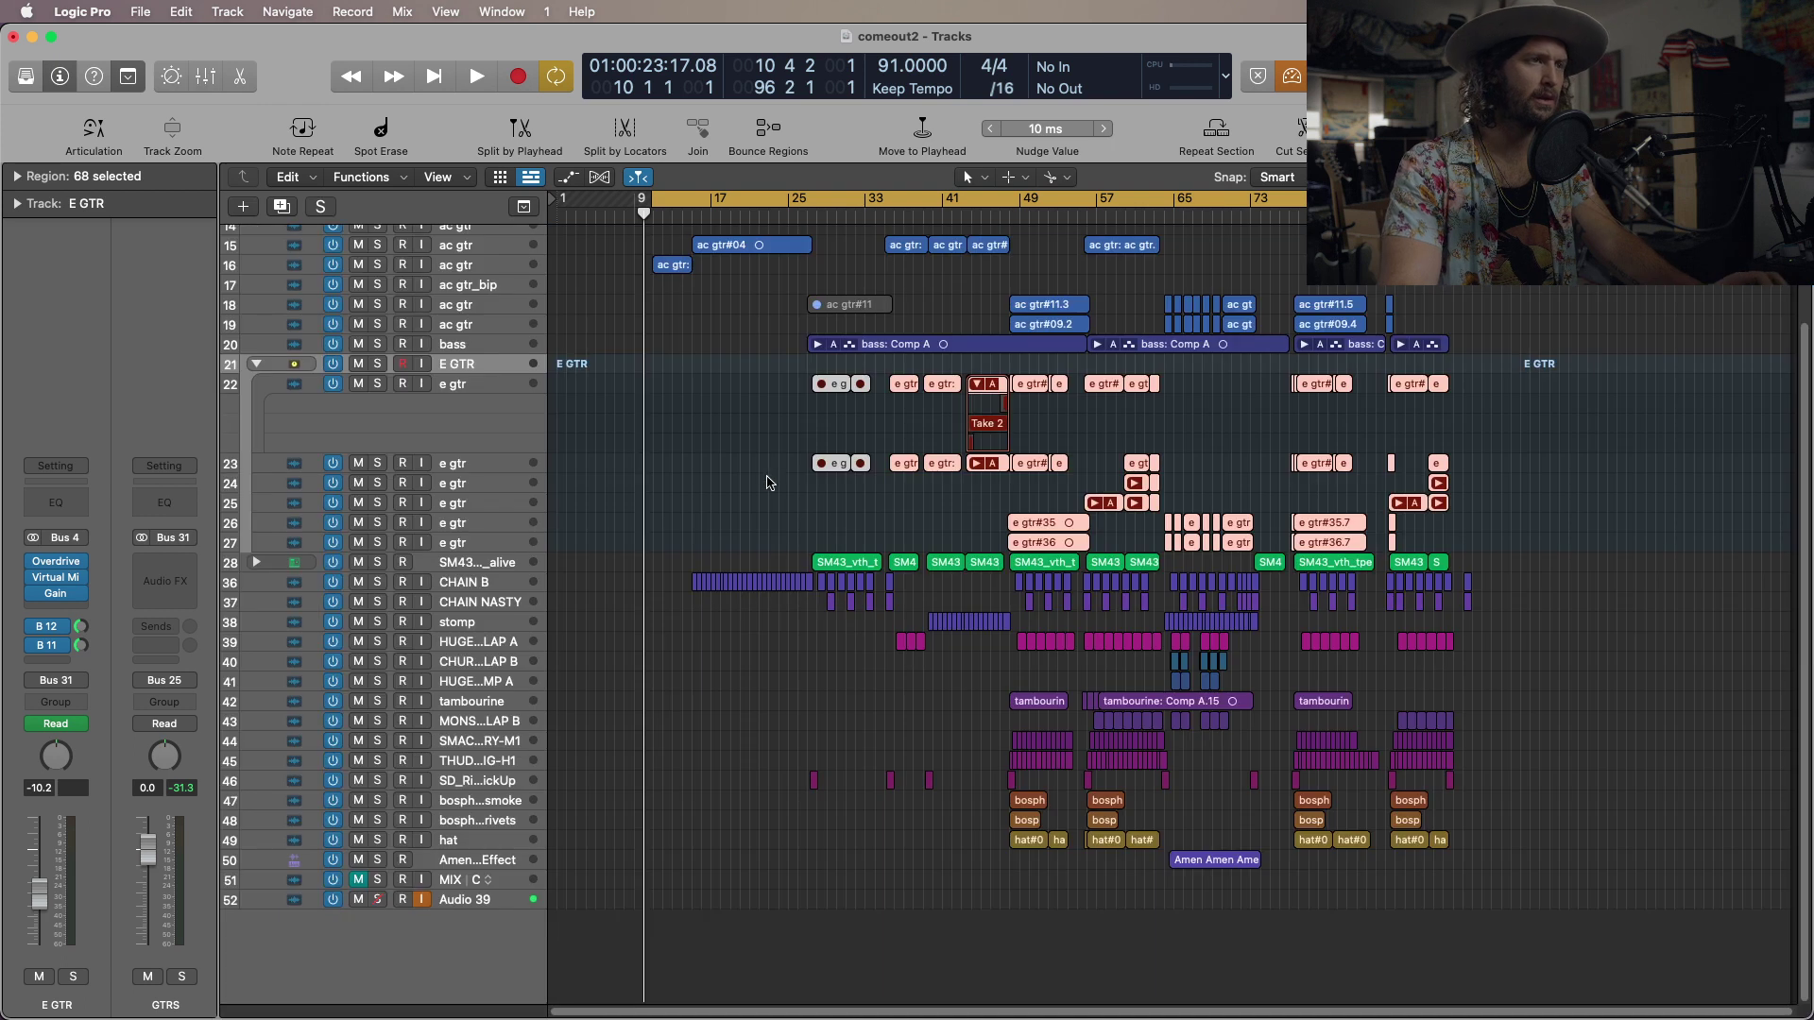
{"action": "scroll", "coordinate": [746, 458], "scroll_direction": "up", "scroll_amount": 1}
{"action": "left_click", "coordinate": [257, 397]}
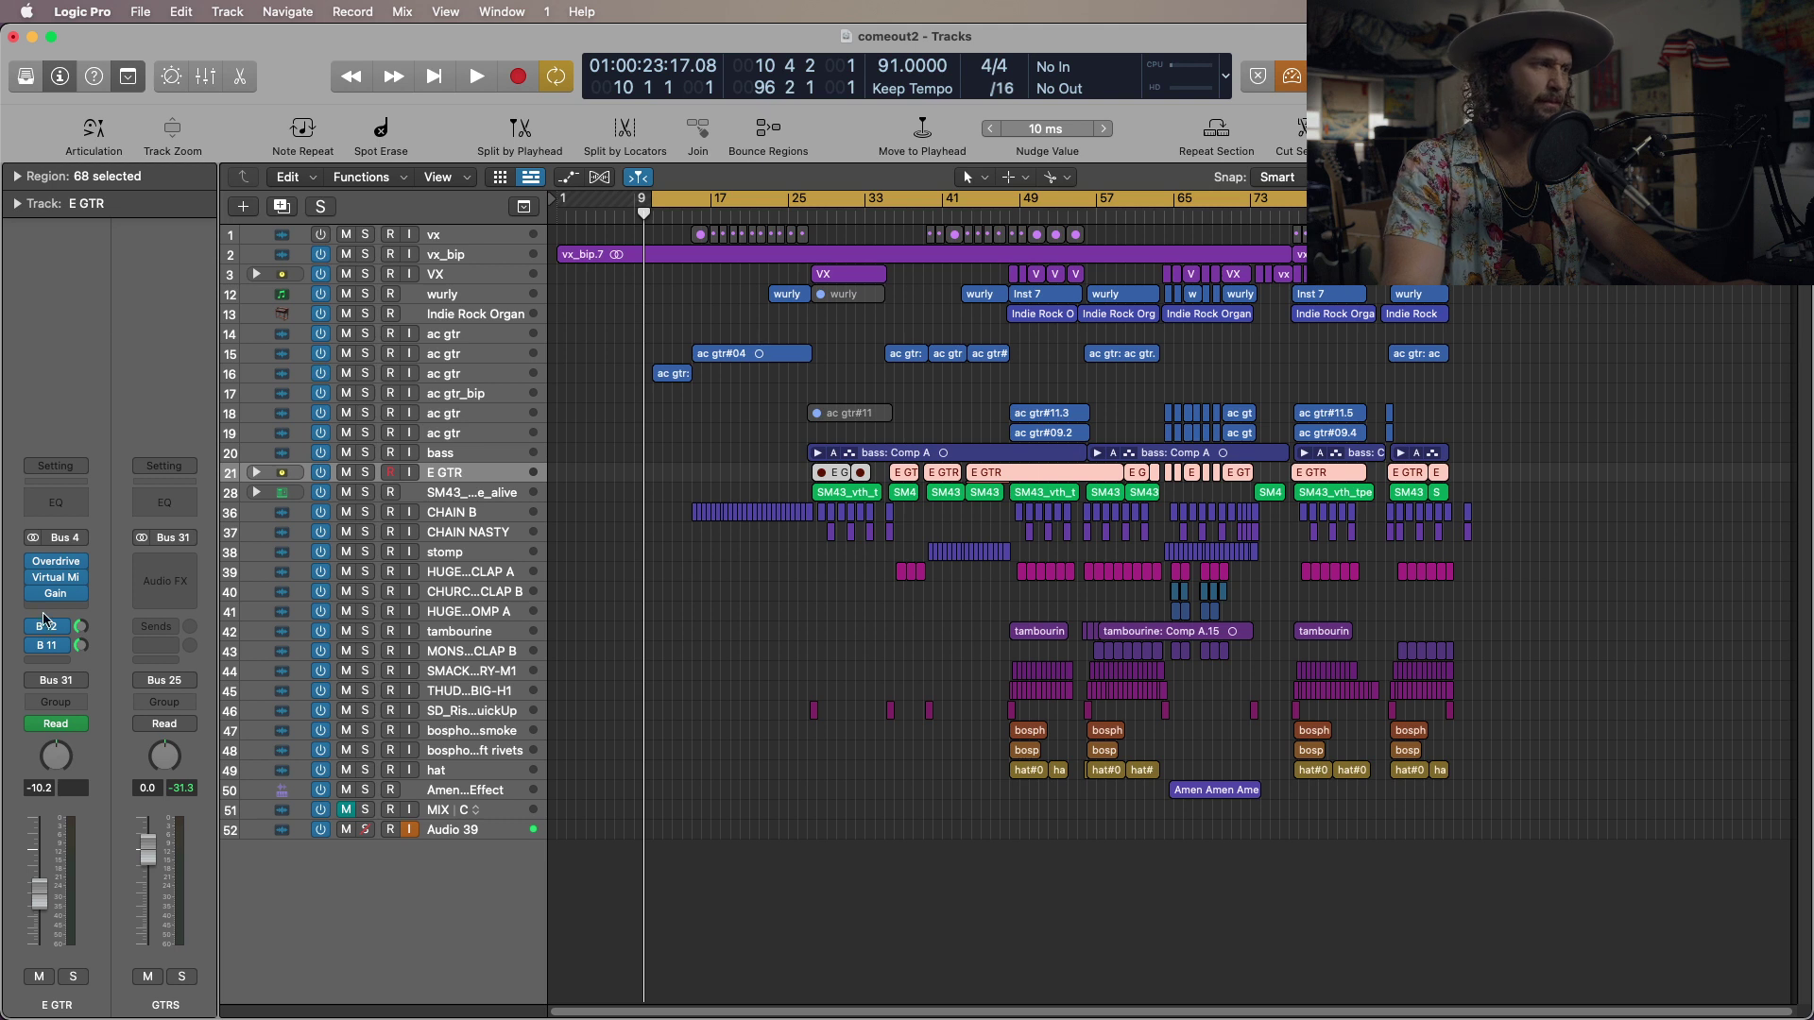
Open the Vinyl plug-in on ac gtr track 16 and place its window clear of the guitar regions.
{"action": "left_click", "coordinate": [471, 378]}
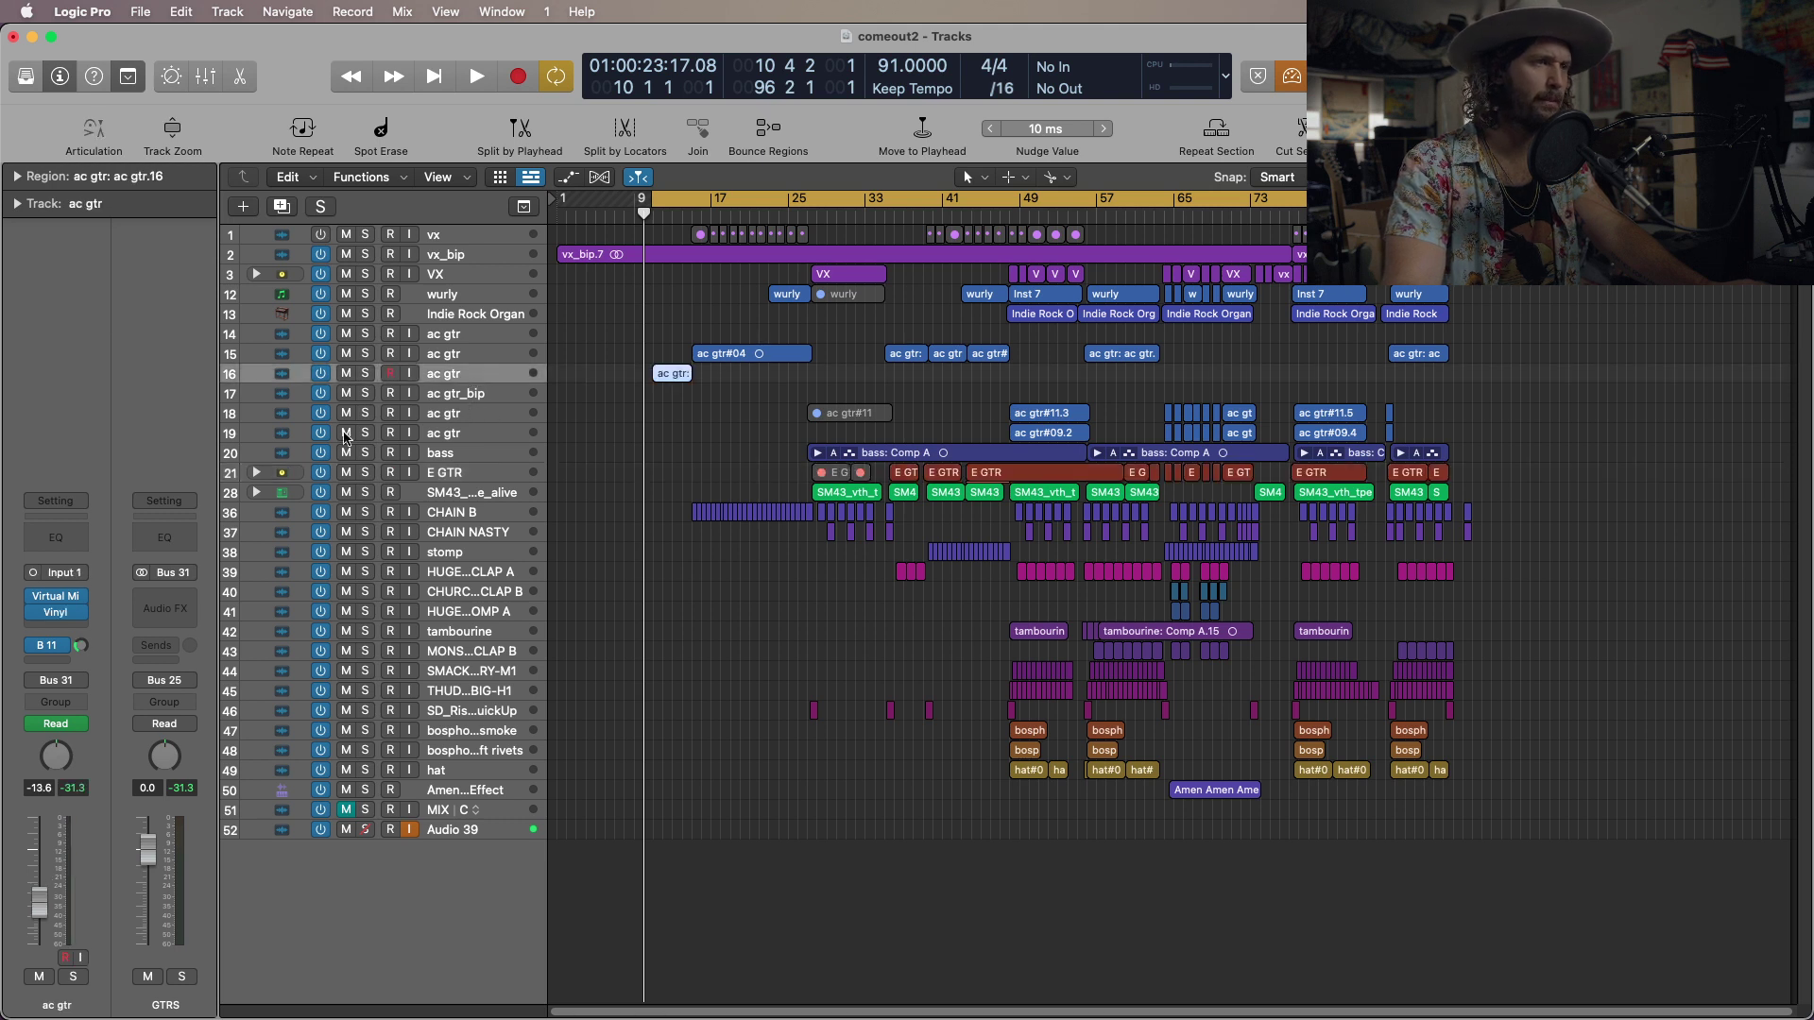
{"action": "left_click", "coordinate": [57, 612]}
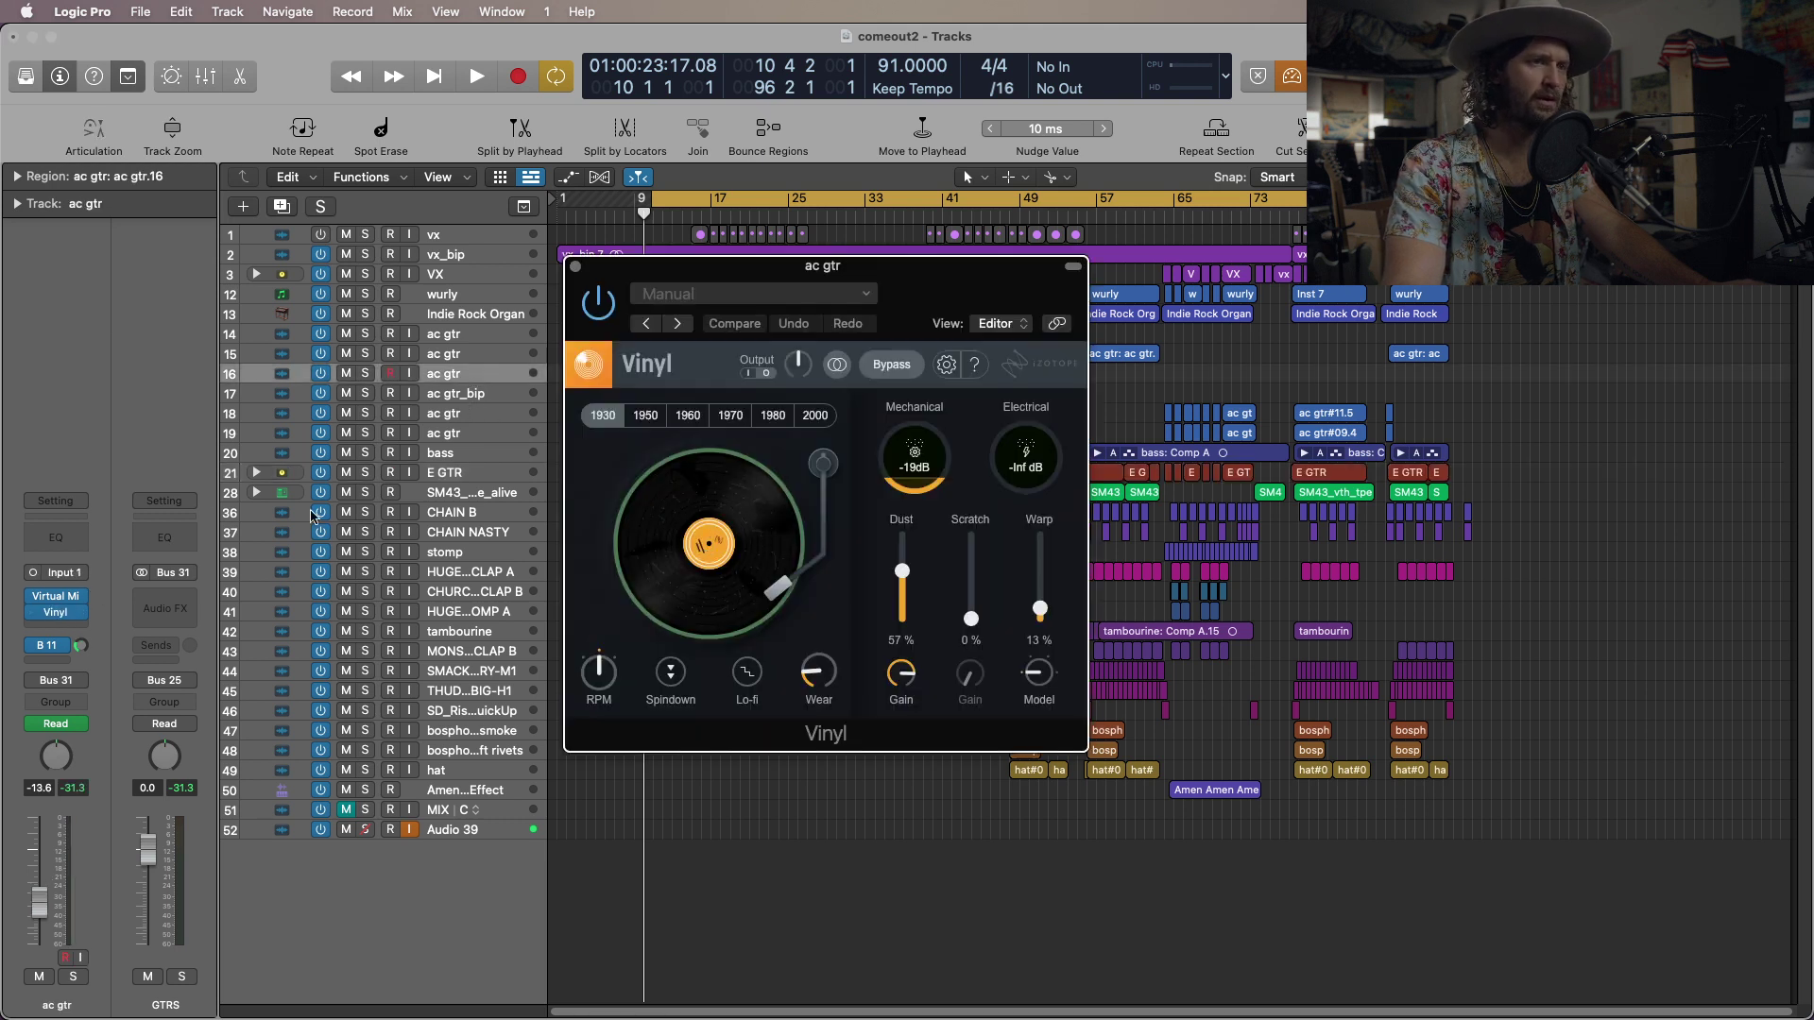
{"action": "left_click_drag", "start_coordinate": [919, 271], "coordinate": [453, 318]}
Audition the opening acoustic guitar region twice through the Vinyl effect, watching its Spindown control.
{"action": "key", "text": "space"}
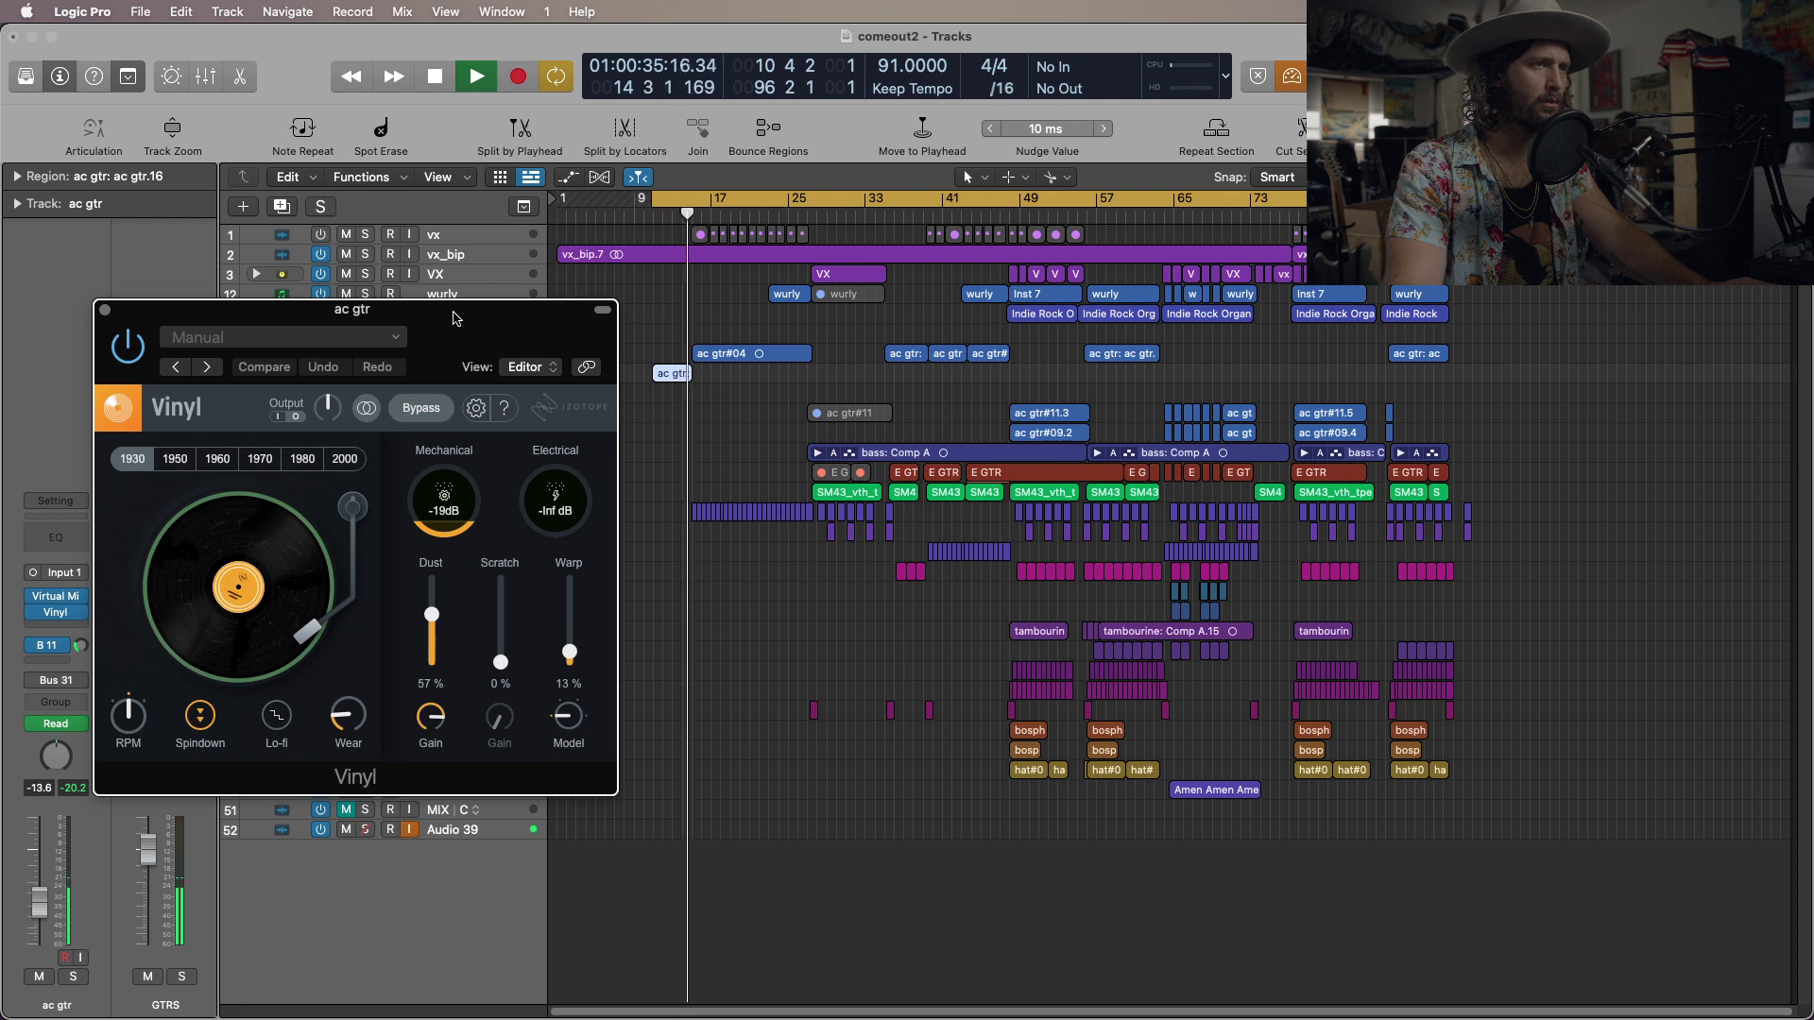
{"action": "key", "text": "space"}
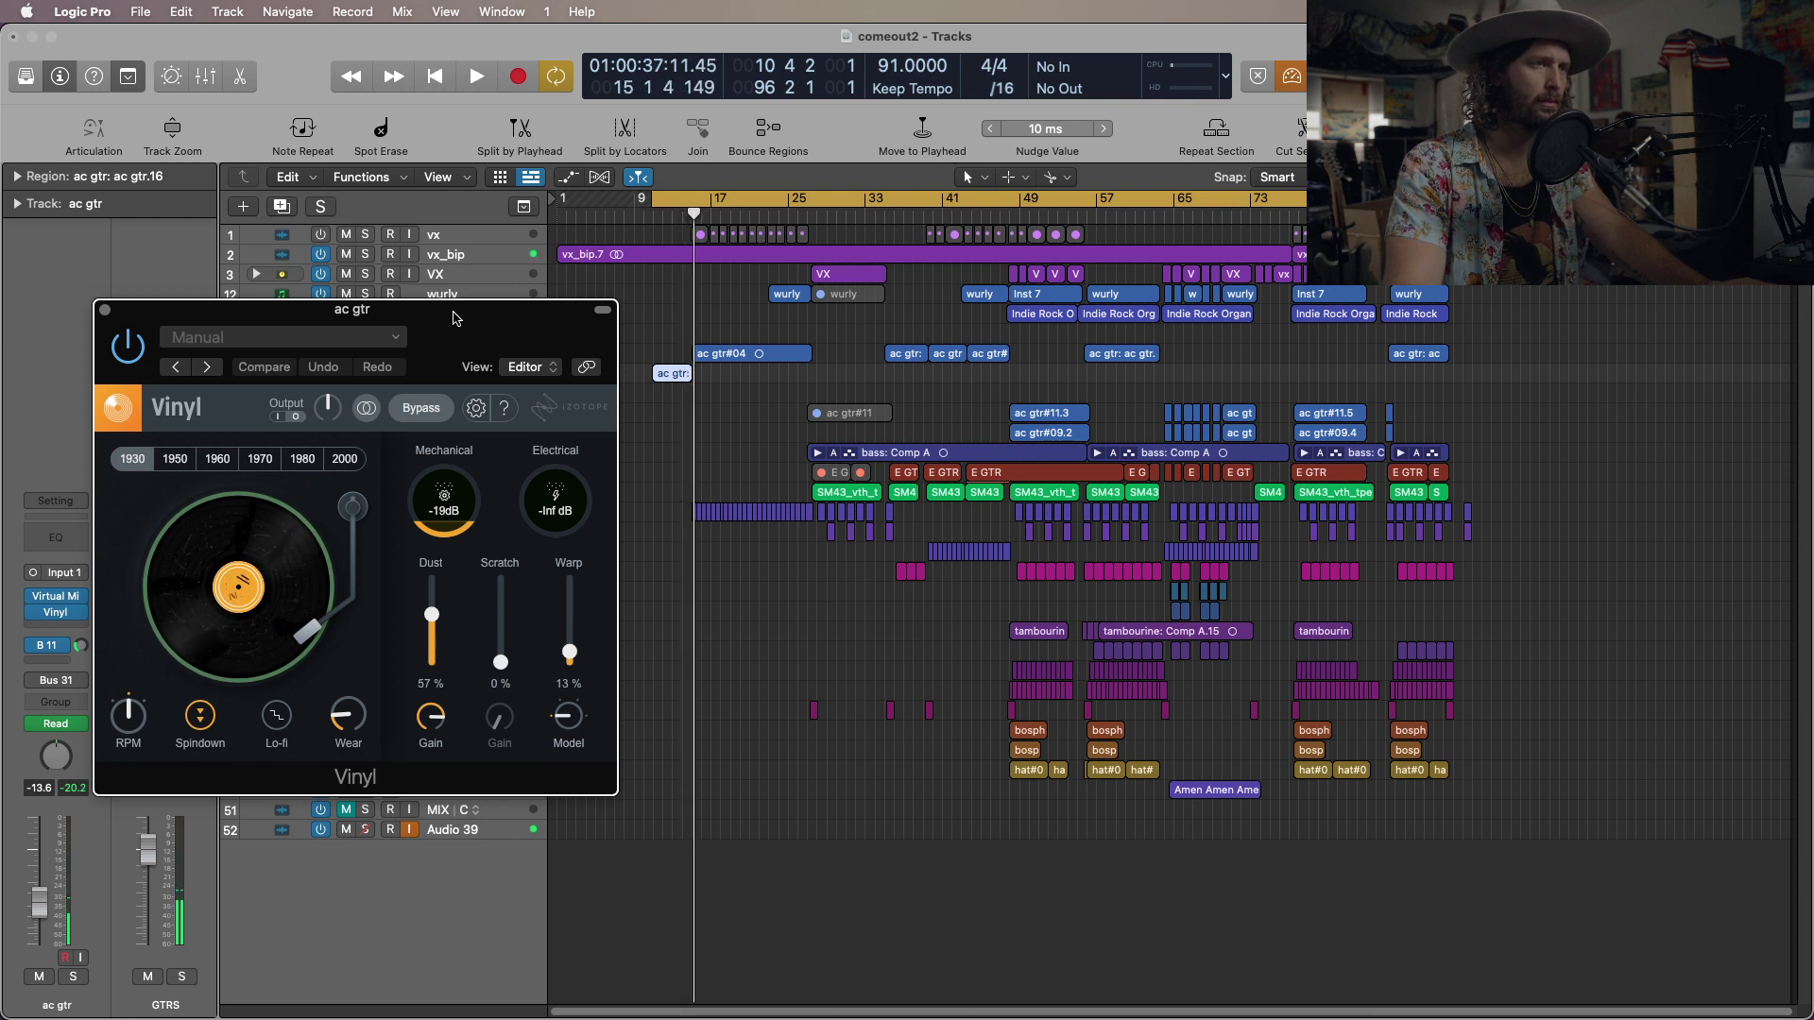
{"action": "key", "text": "space"}
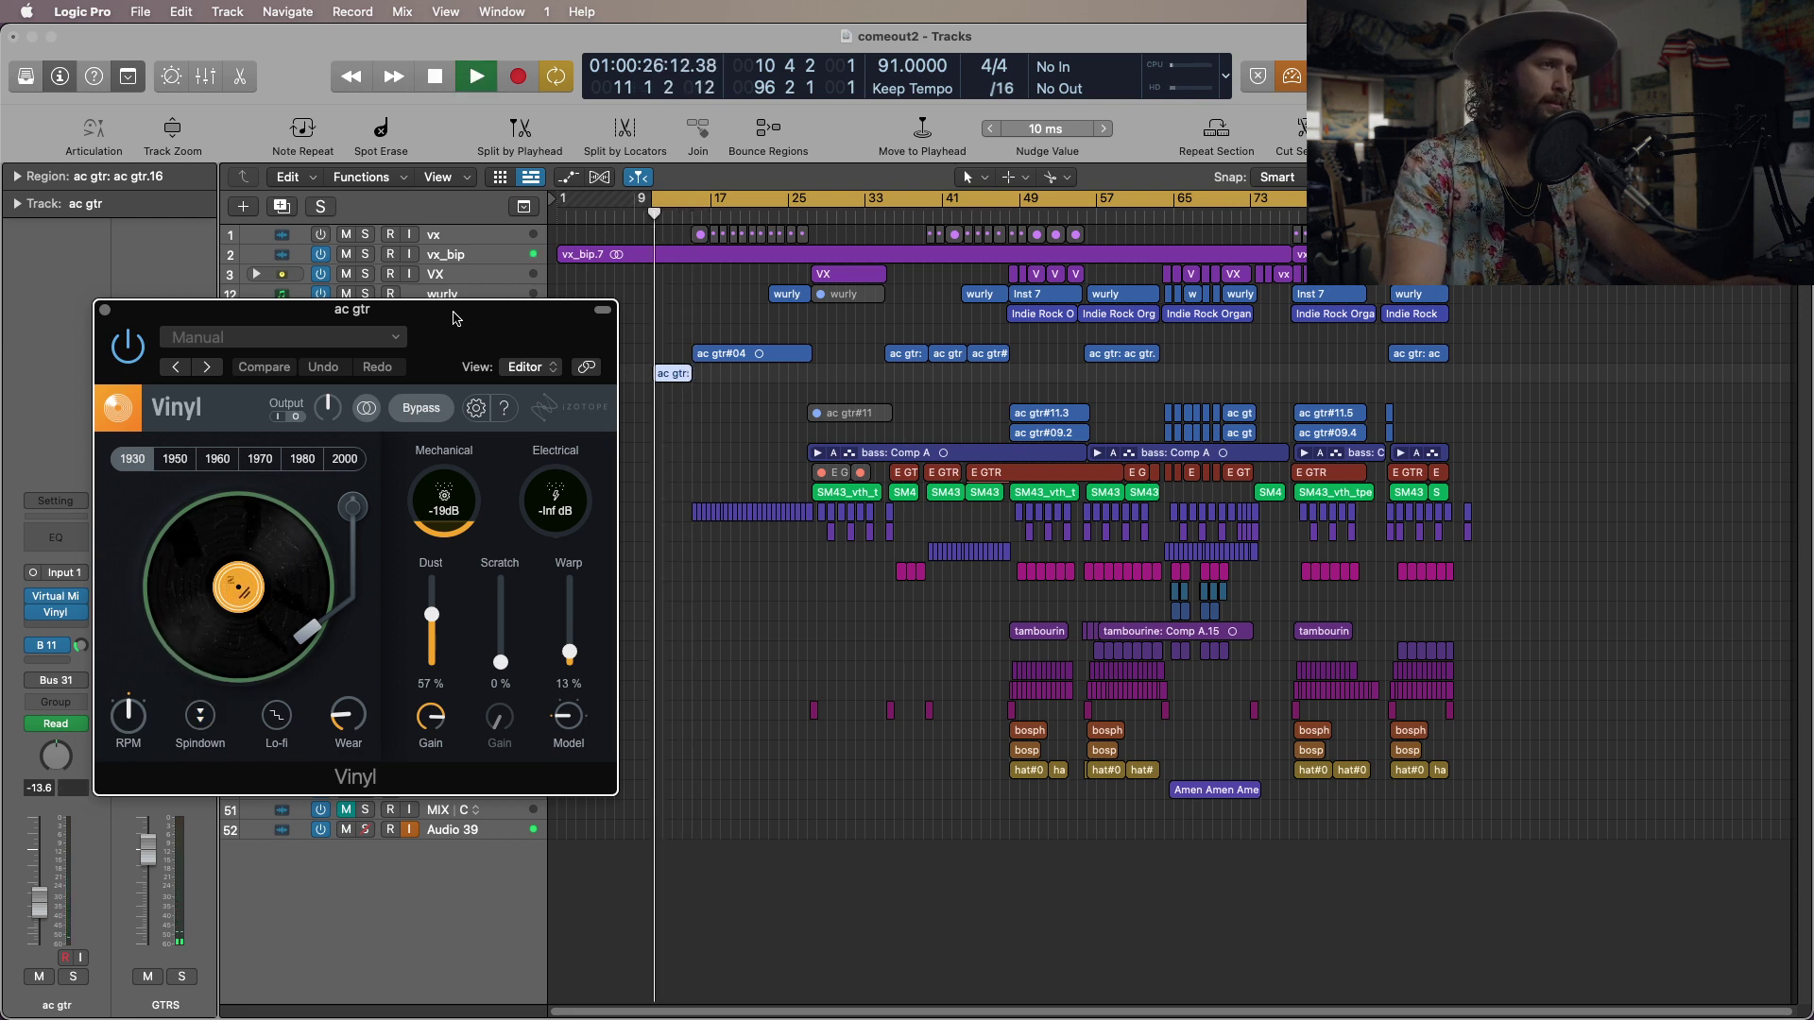
{"action": "key", "text": "space"}
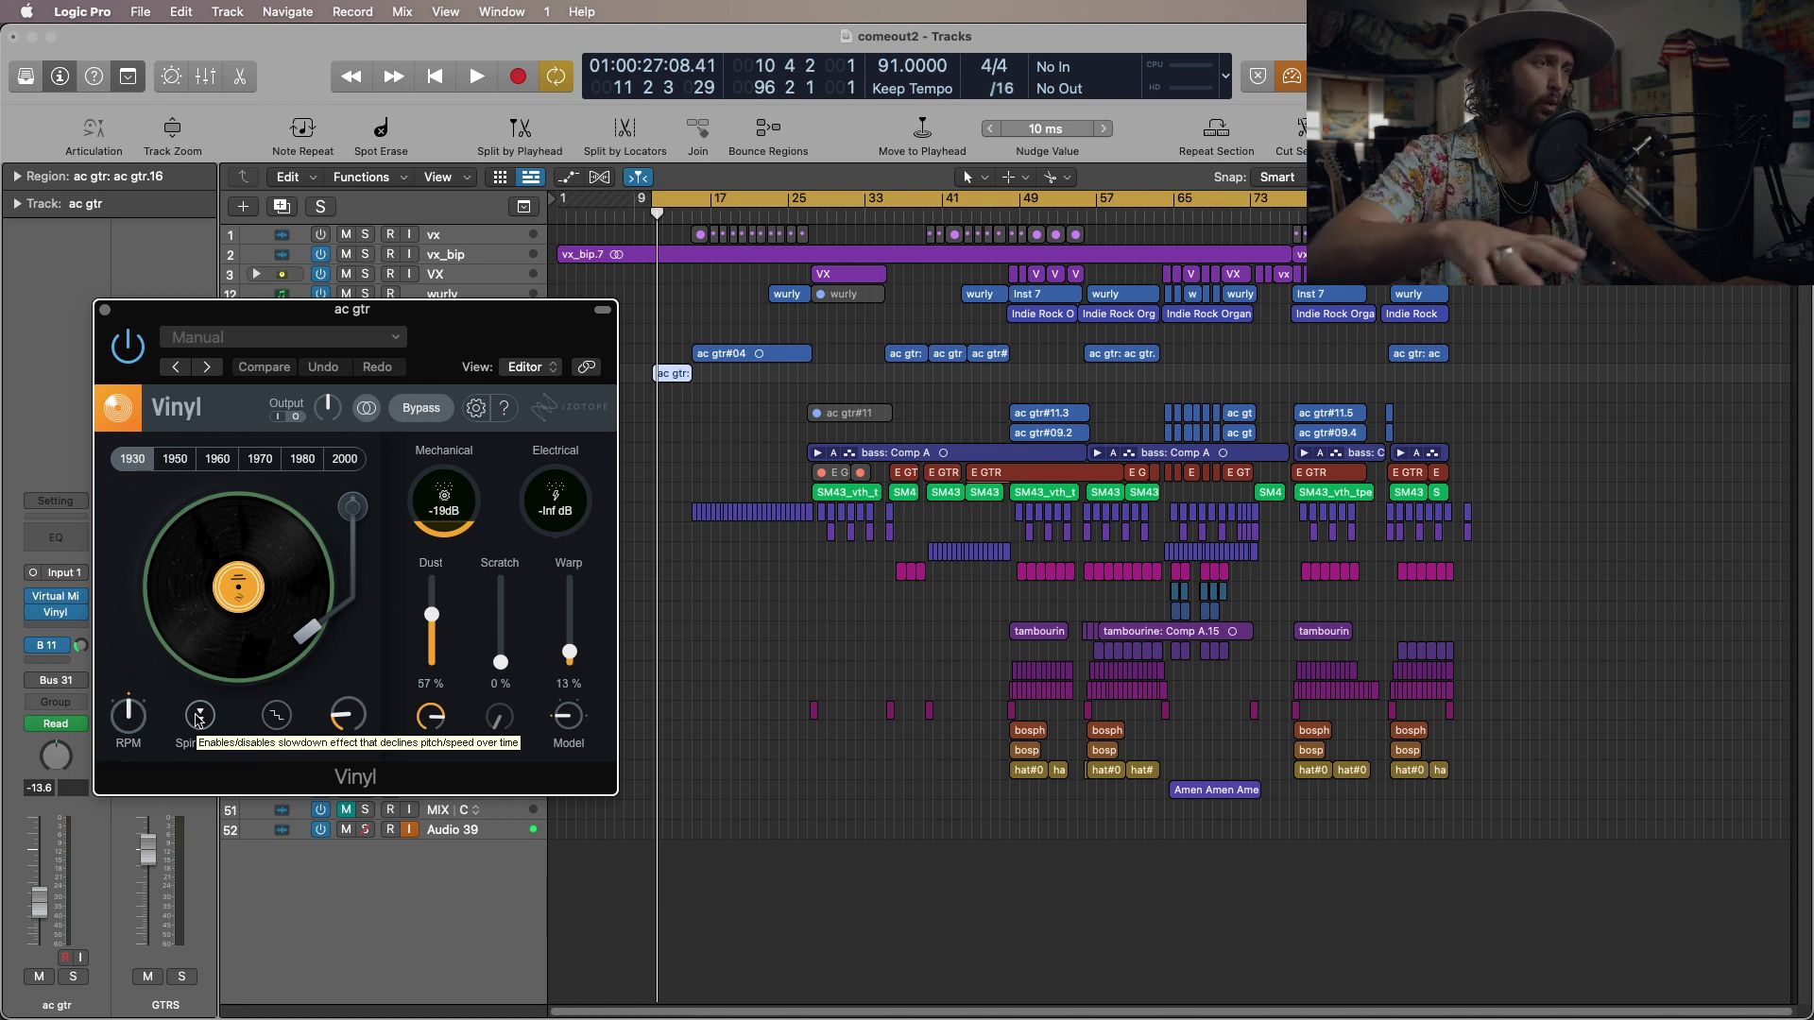
Close the Vinyl plug-in, show track automation and zoom in on the Spin Down curve of the ac gtr region on track 16.
{"action": "left_click", "coordinate": [104, 310]}
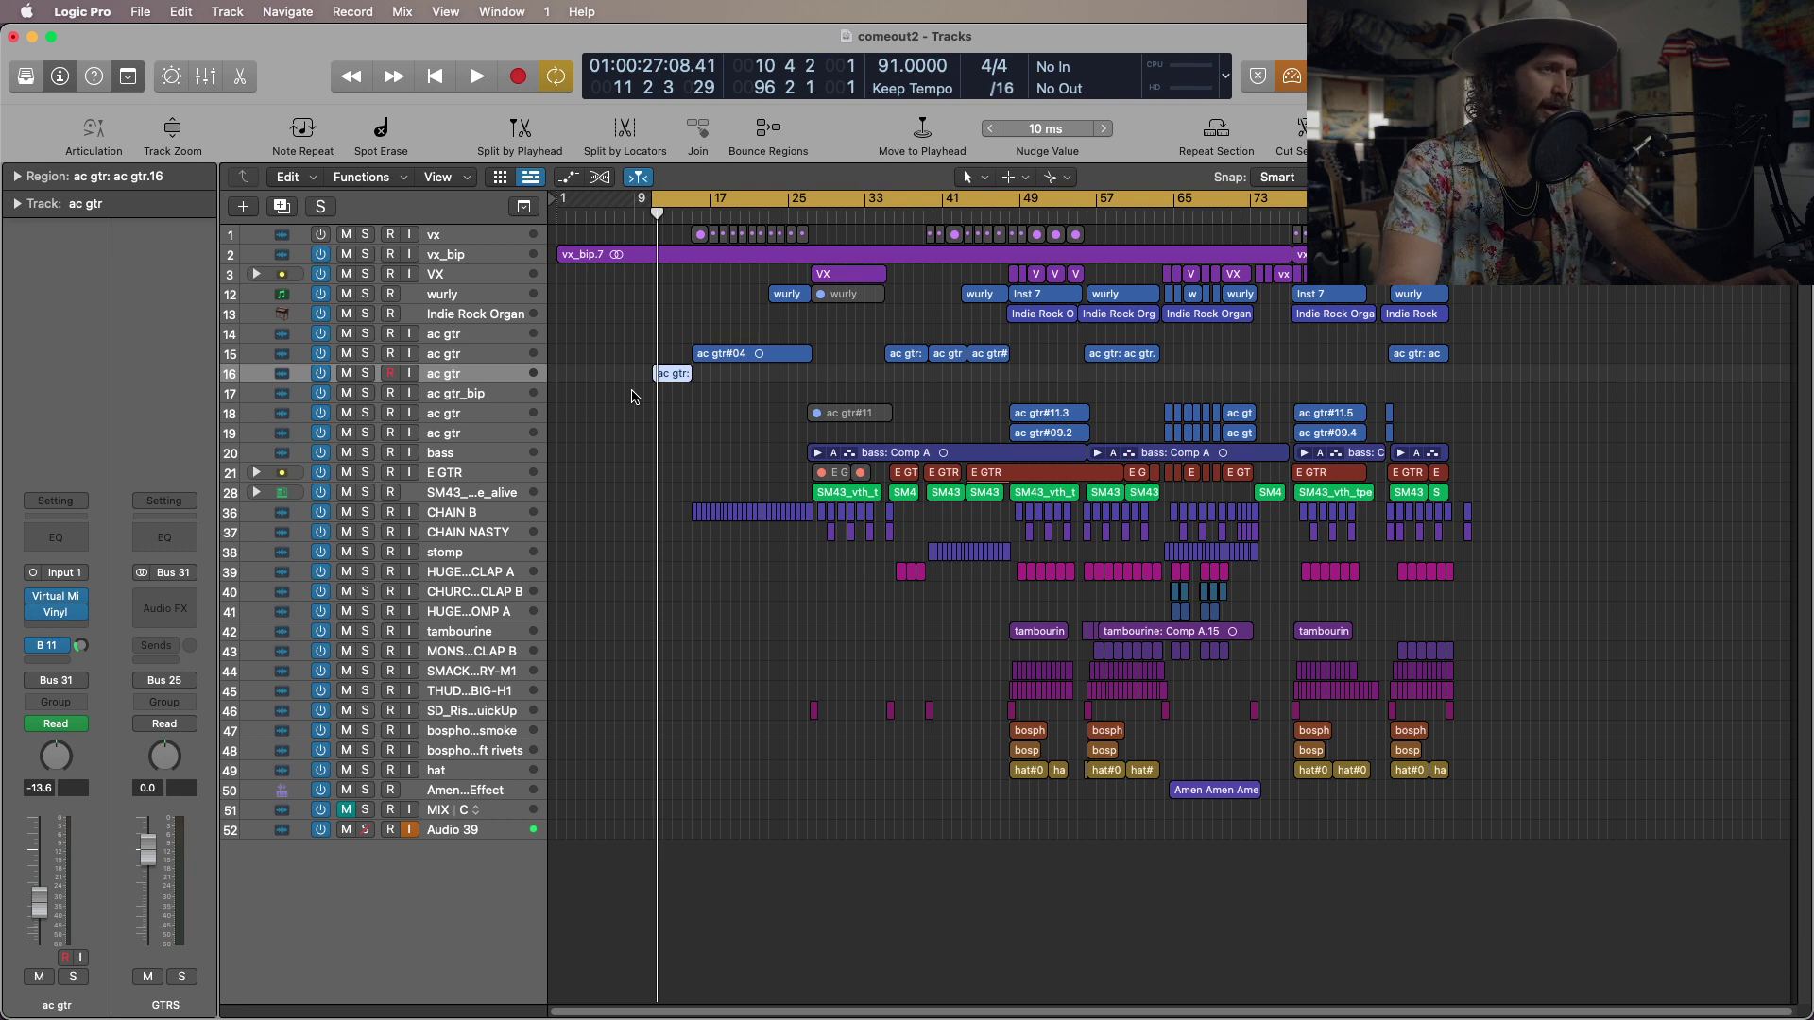
{"action": "key", "text": "a"}
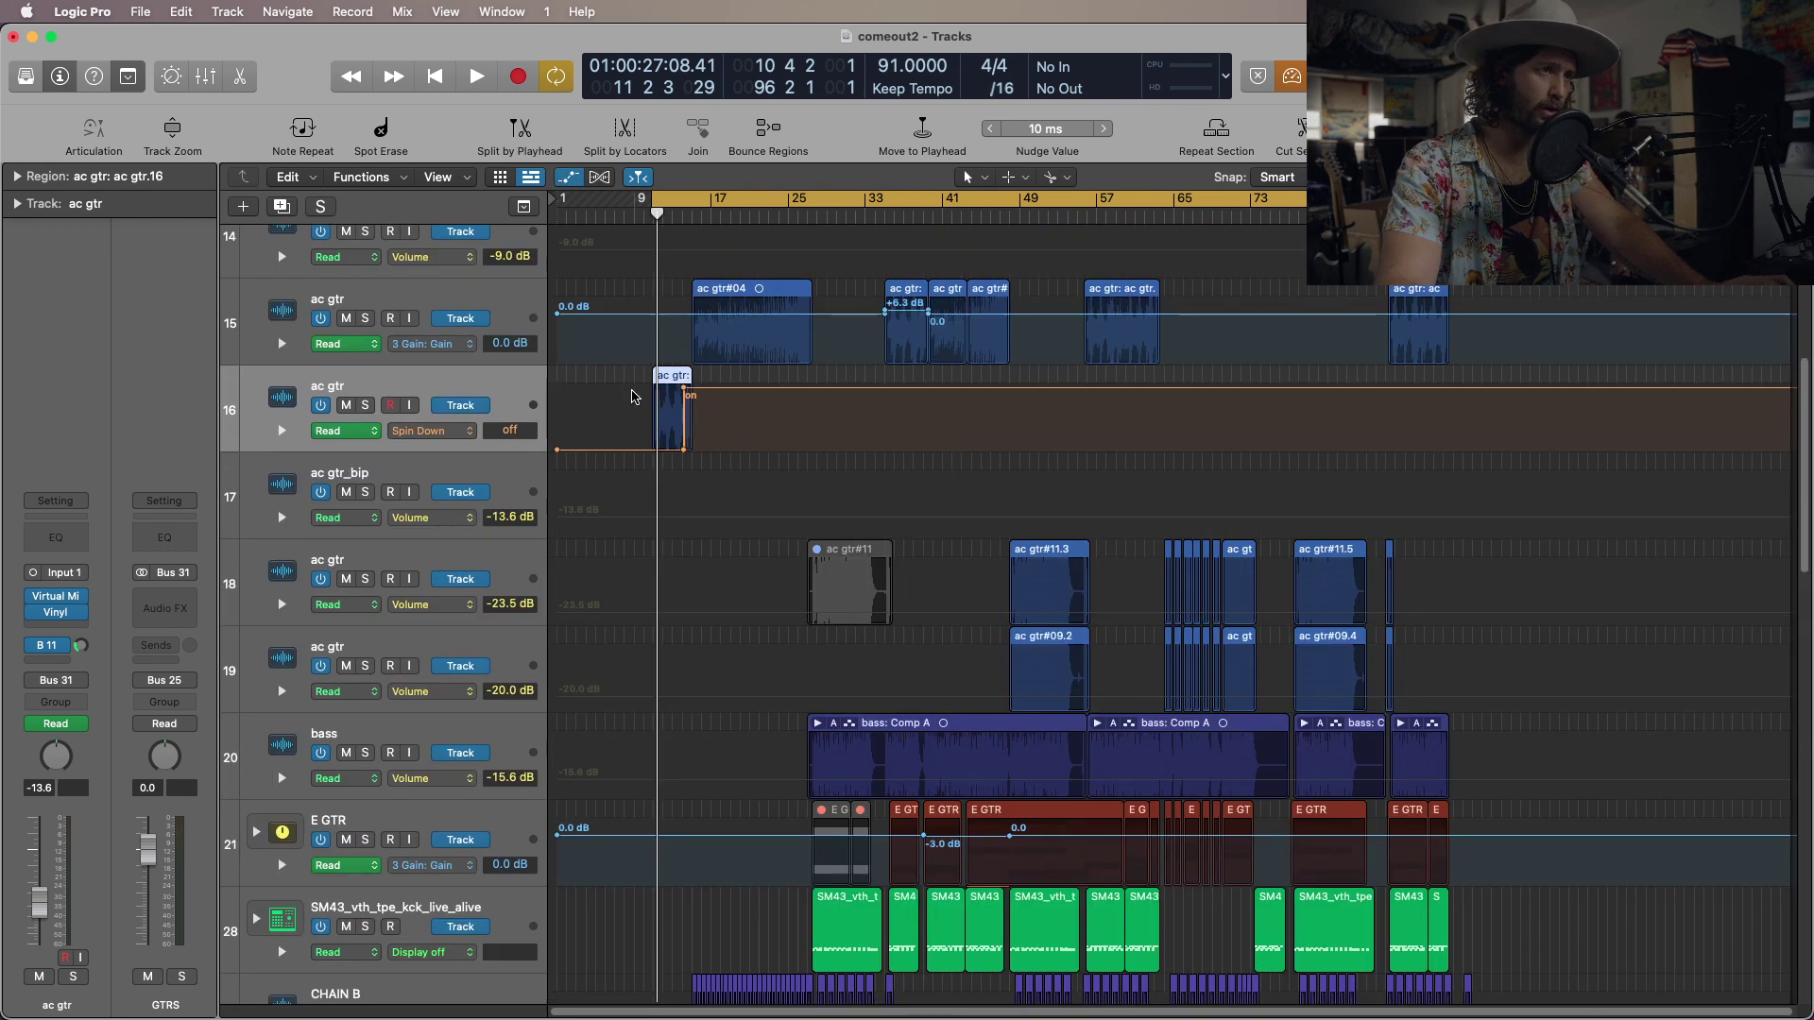
{"action": "key", "text": "super+Right"}
{"action": "key", "text": "super+Right"}
{"action": "key", "text": "super+Right"}
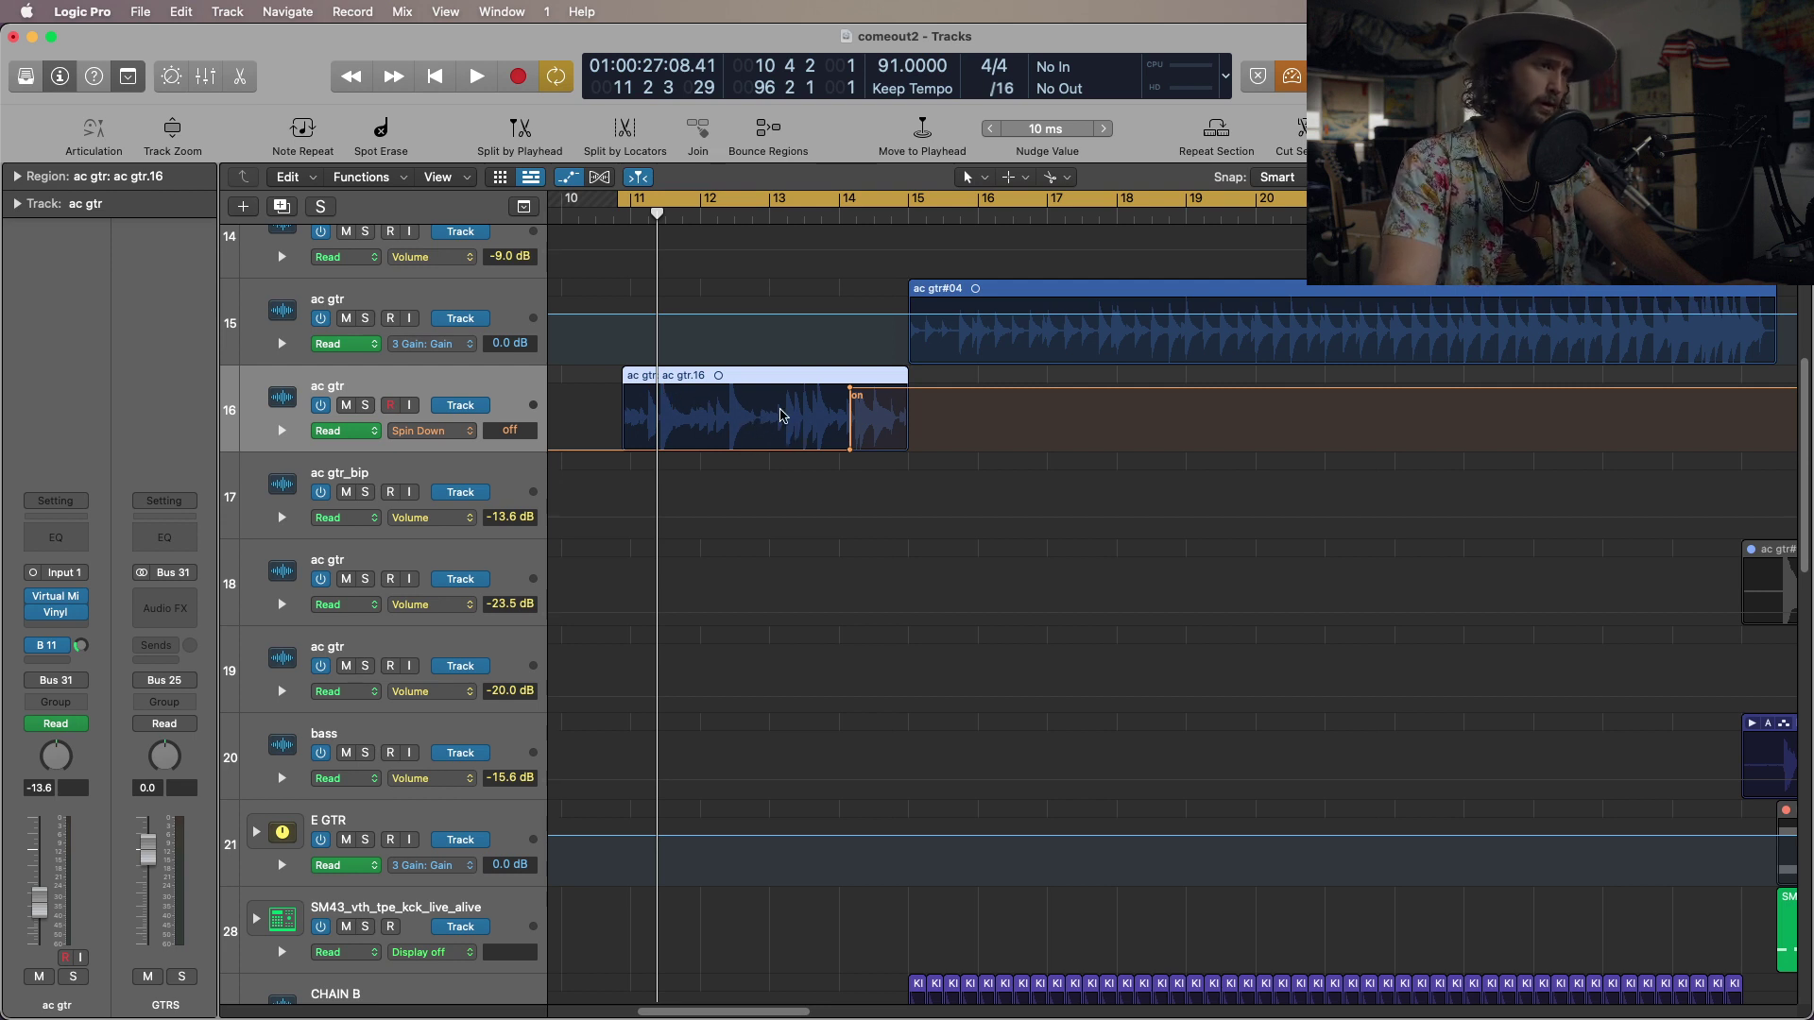
{"action": "key", "text": "t"}
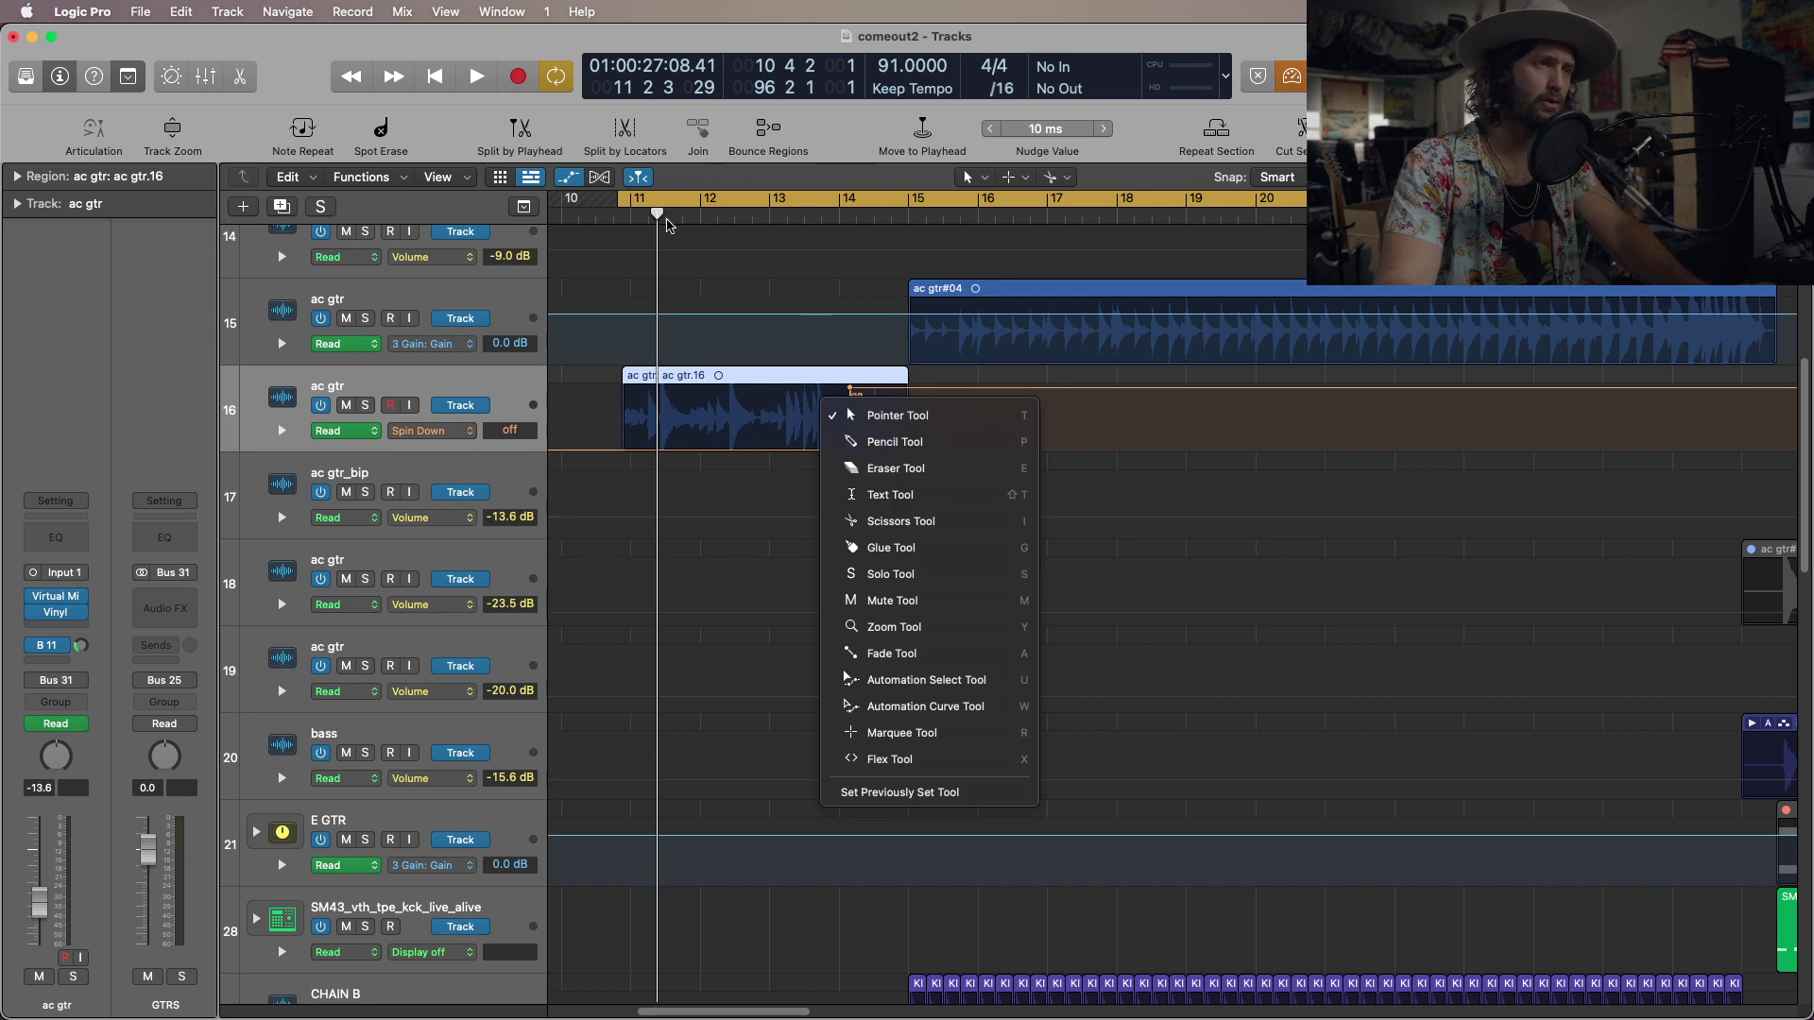
{"action": "key", "text": "Escape"}
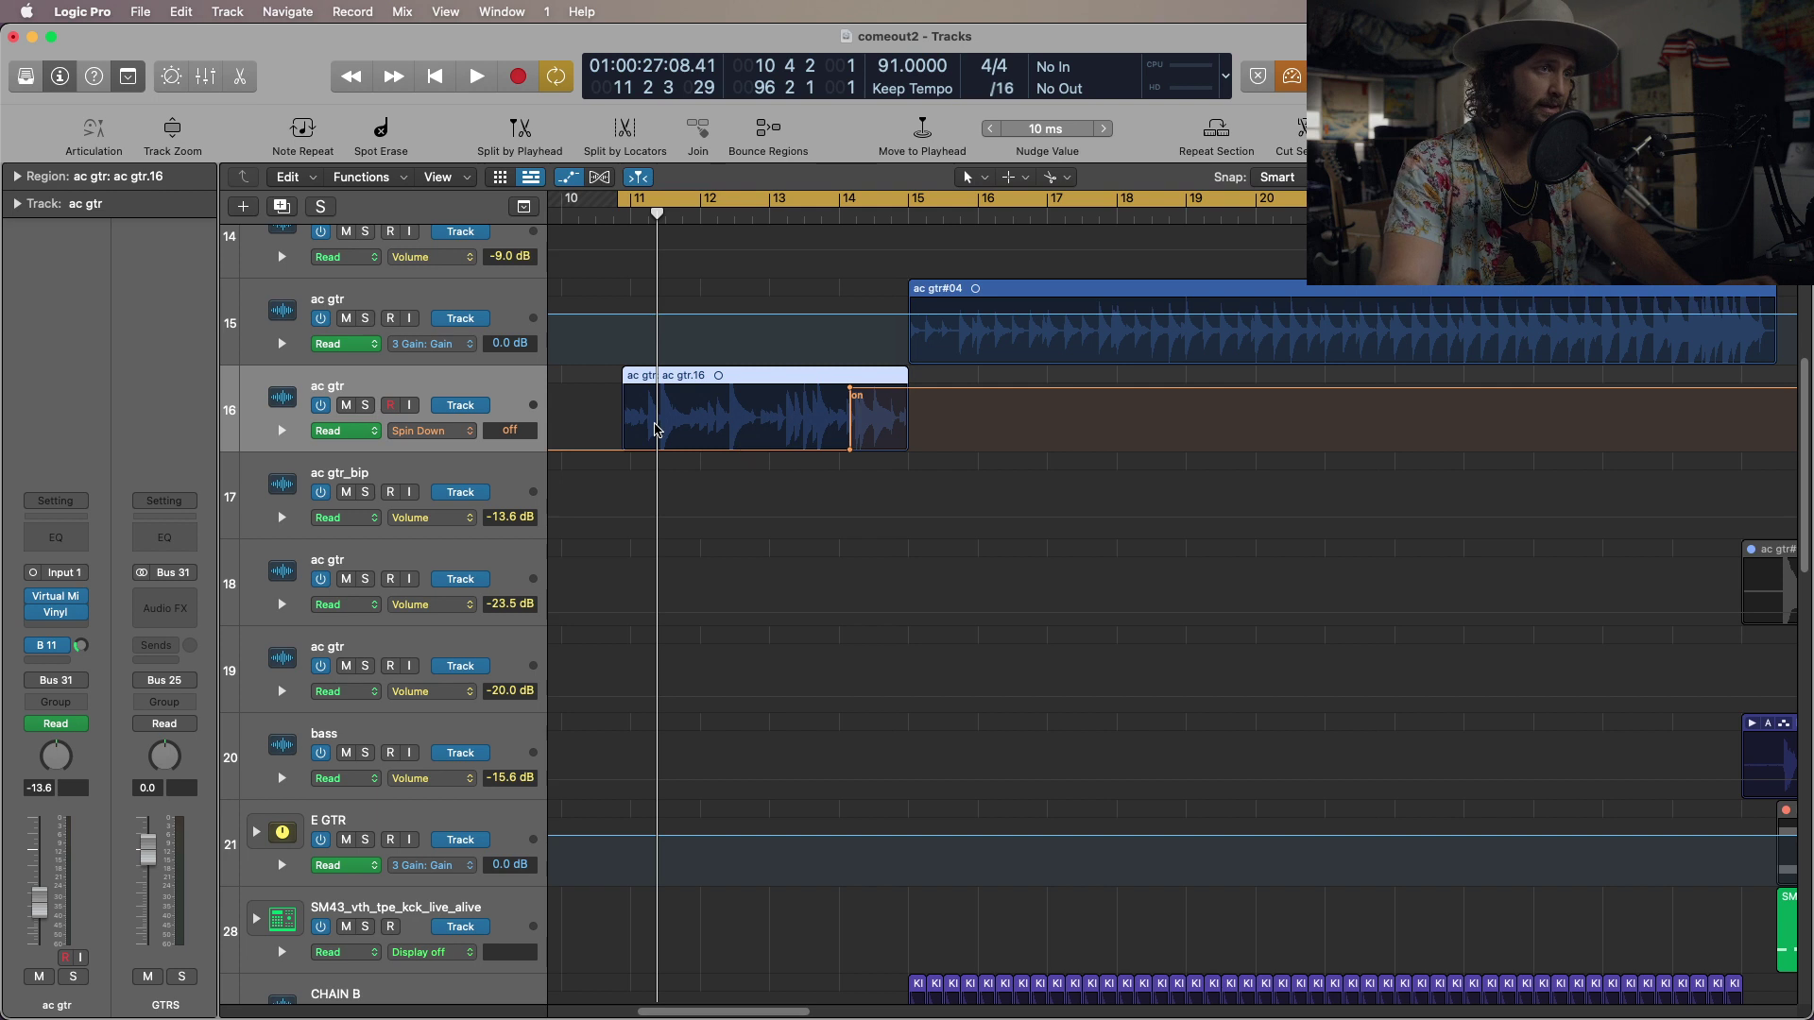
Inspect track 16's automation modes and the Vinyl parameters available for automation, leaving both the mode and parameter as they are.
{"action": "left_click", "coordinate": [360, 433]}
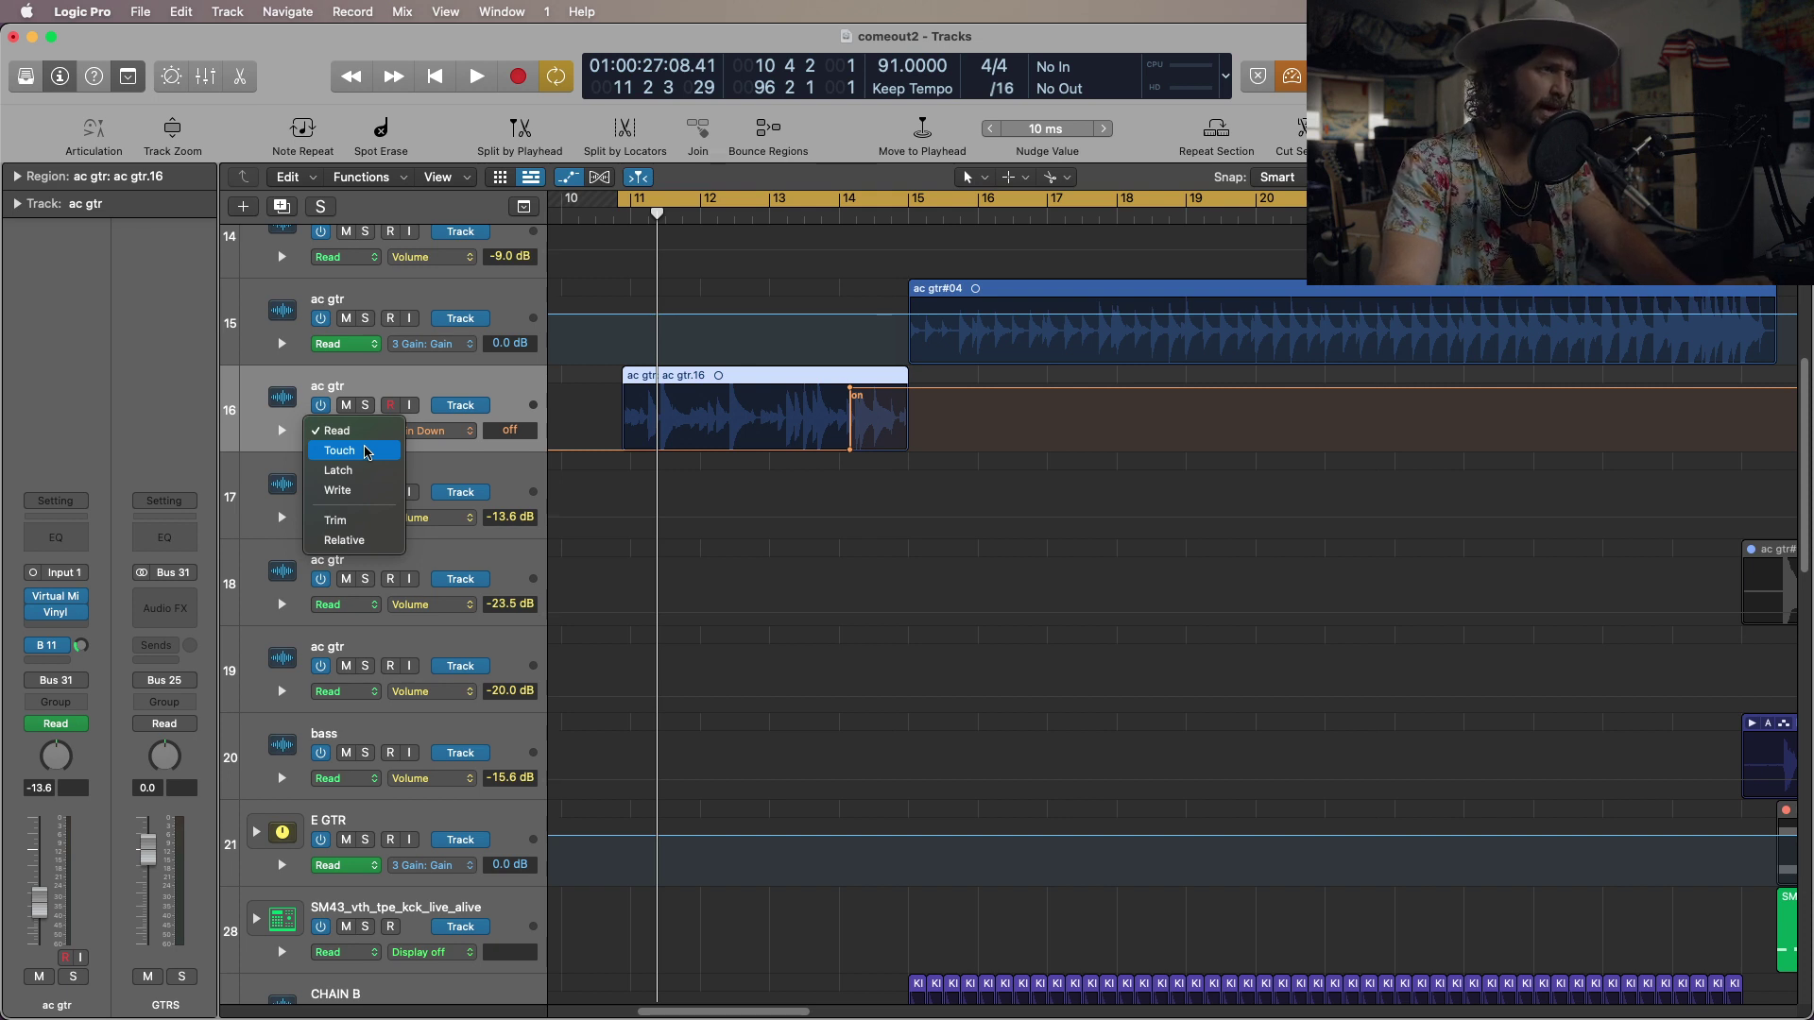
{"action": "left_click", "coordinate": [429, 456]}
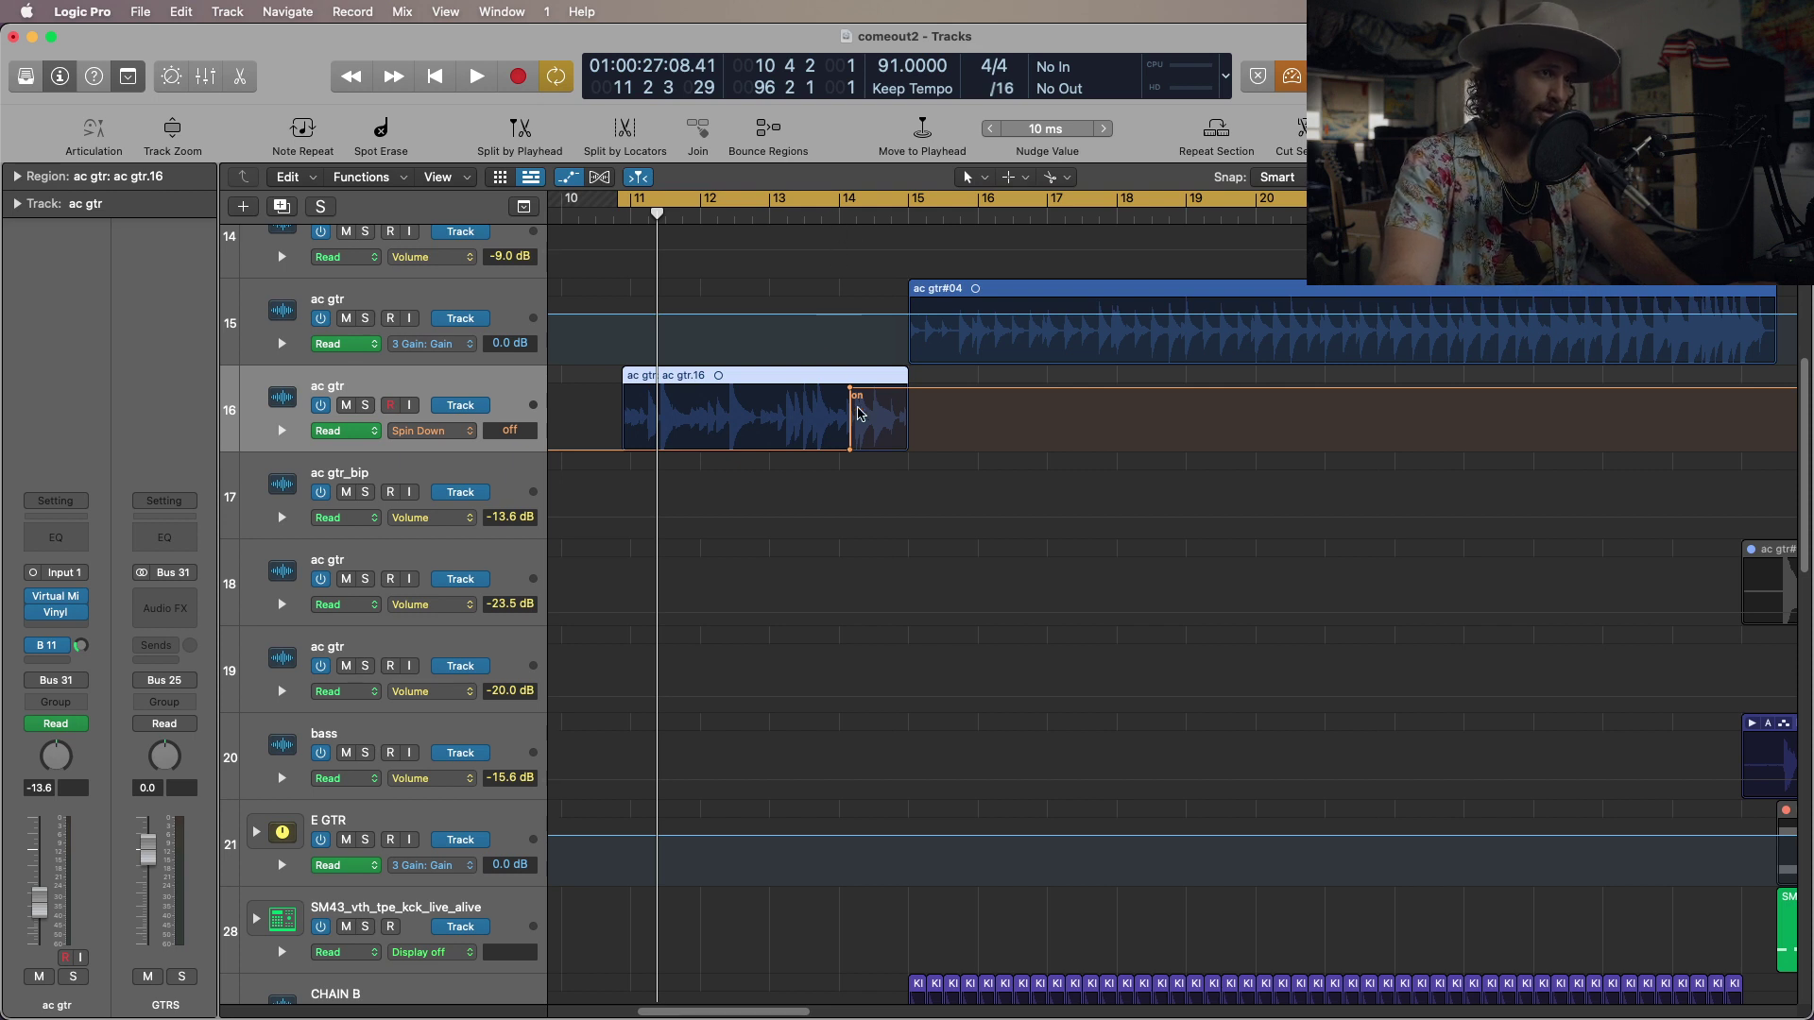
{"action": "left_click", "coordinate": [472, 434]}
{"action": "mouse_move", "coordinate": [498, 302]}
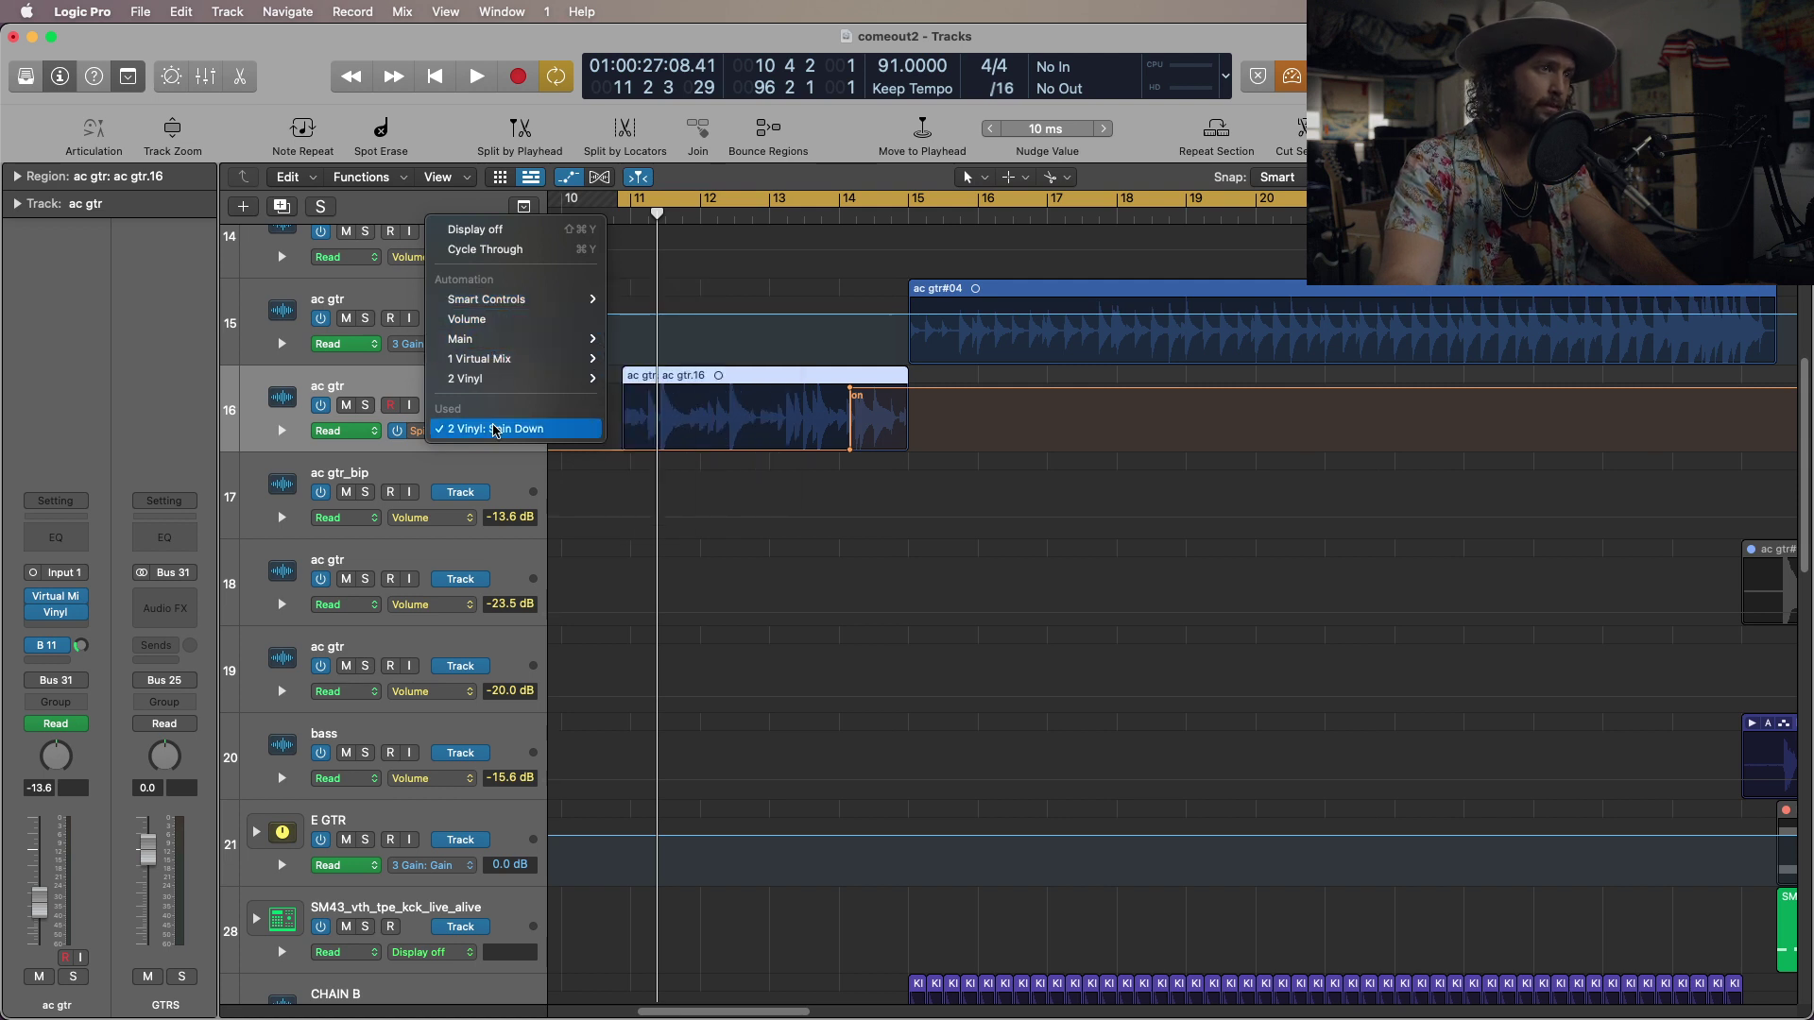
{"action": "mouse_move", "coordinate": [487, 378]}
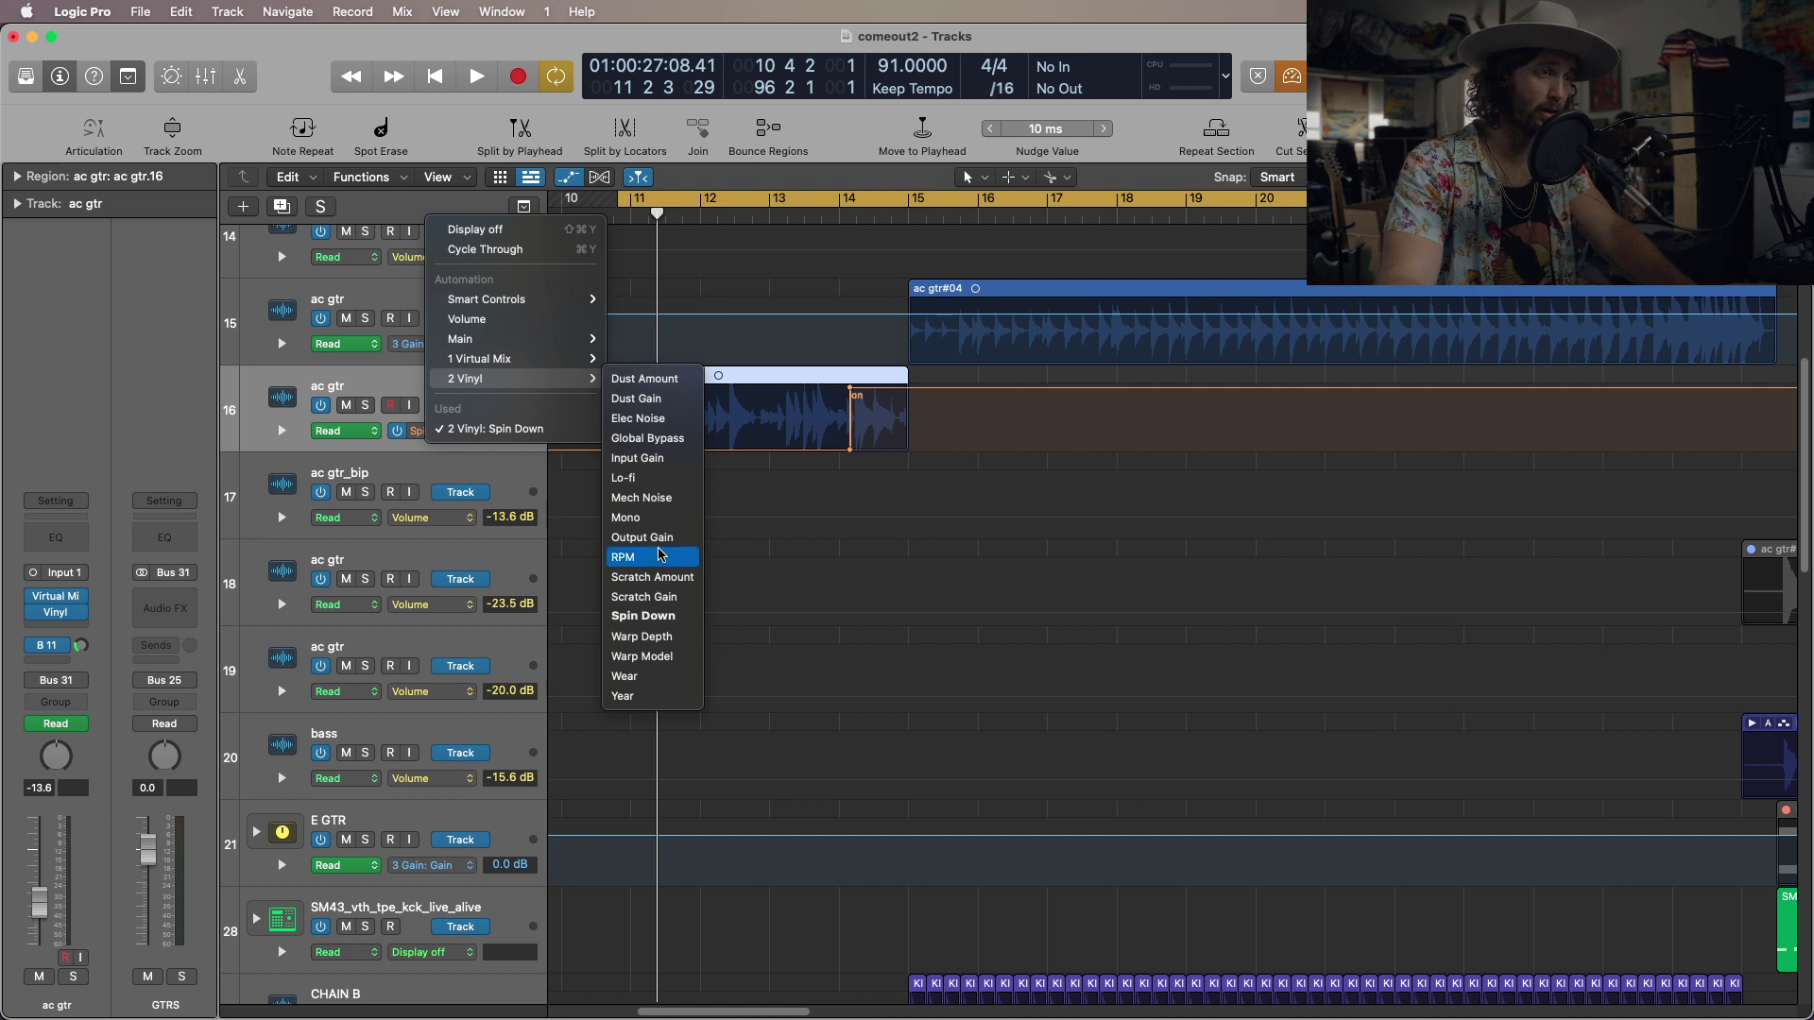
{"action": "left_click", "coordinate": [405, 394]}
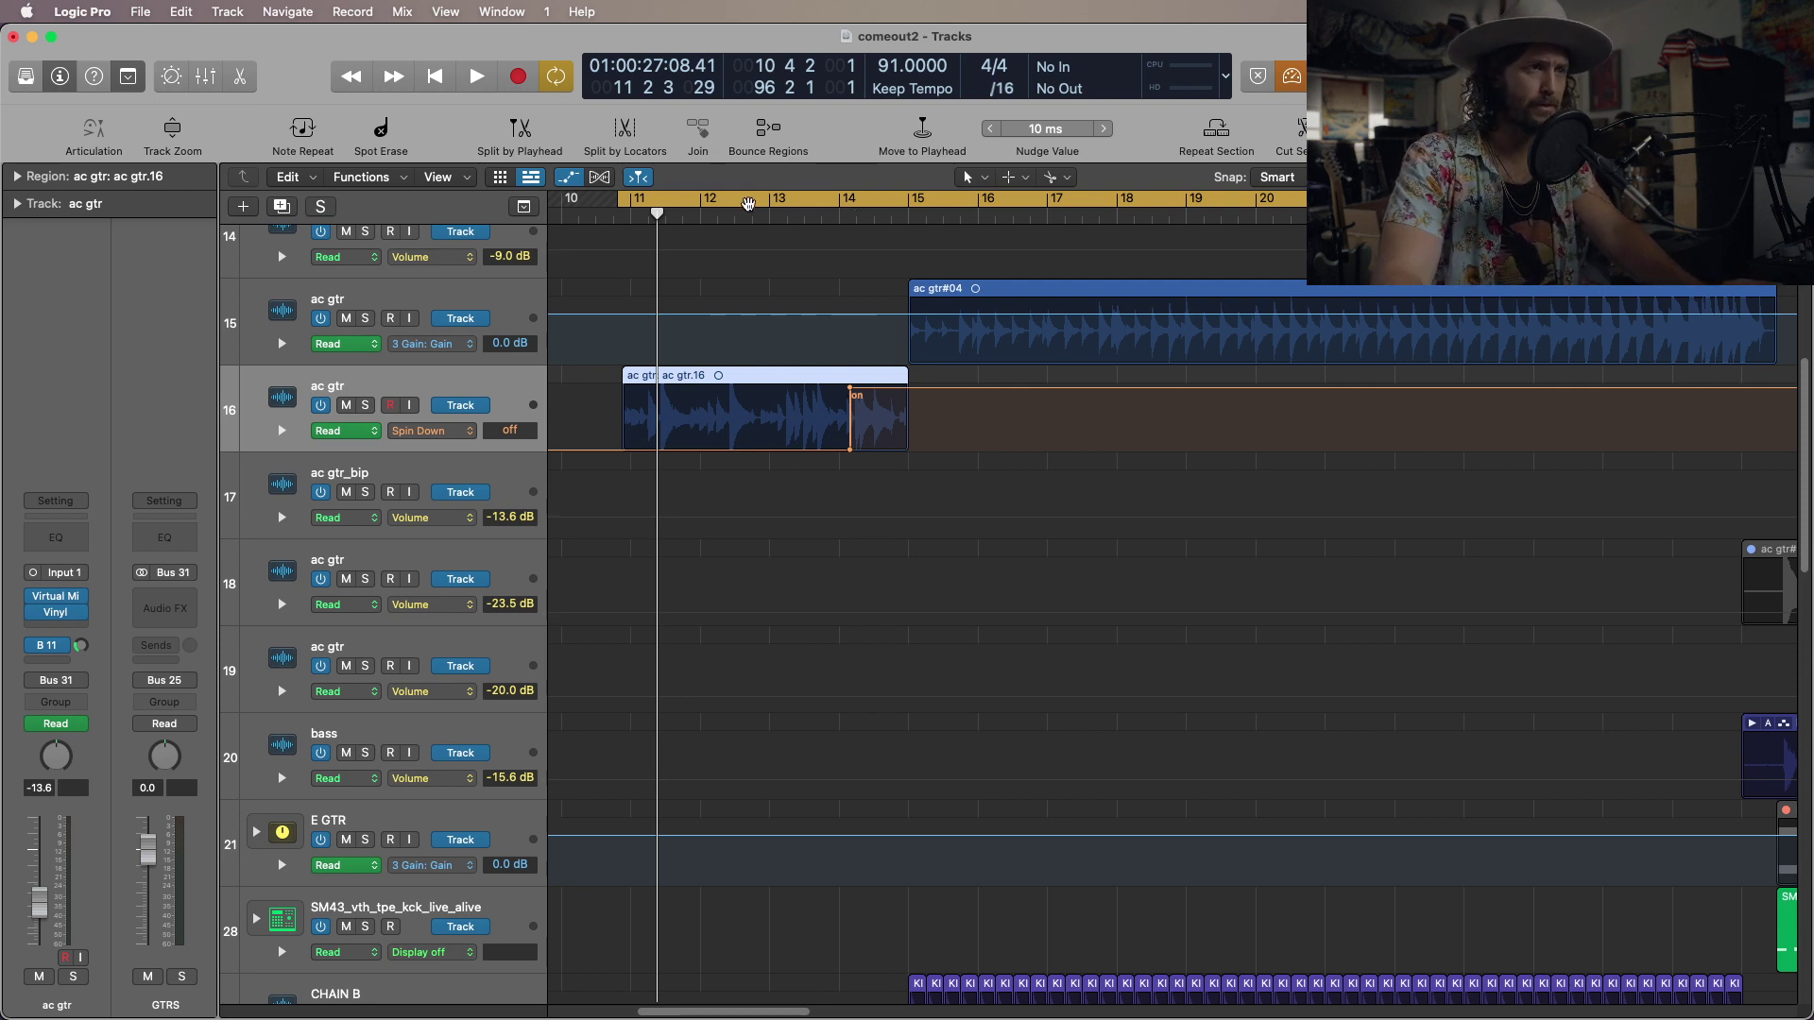
Hide the track automation and play the intro guitar region from bar 11, skipping forward and back within the section.
{"action": "key", "text": "a"}
{"action": "key", "text": "super+Up"}
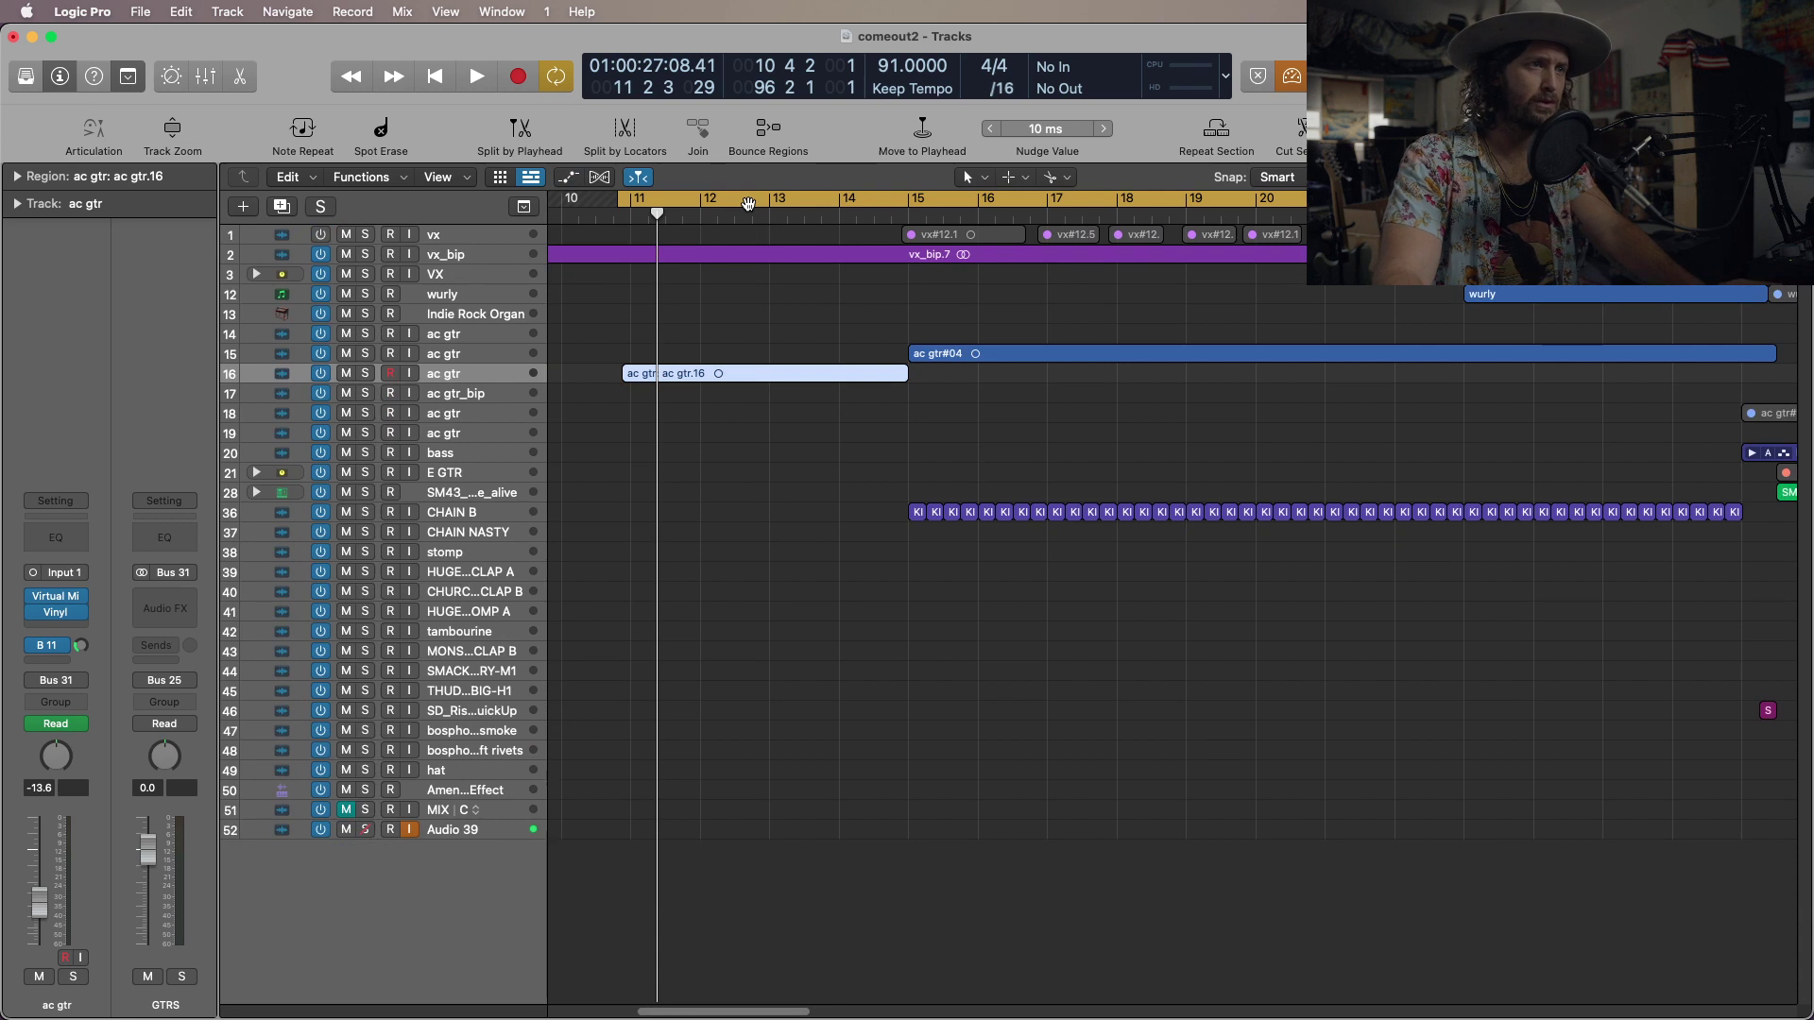
{"action": "key", "text": "space"}
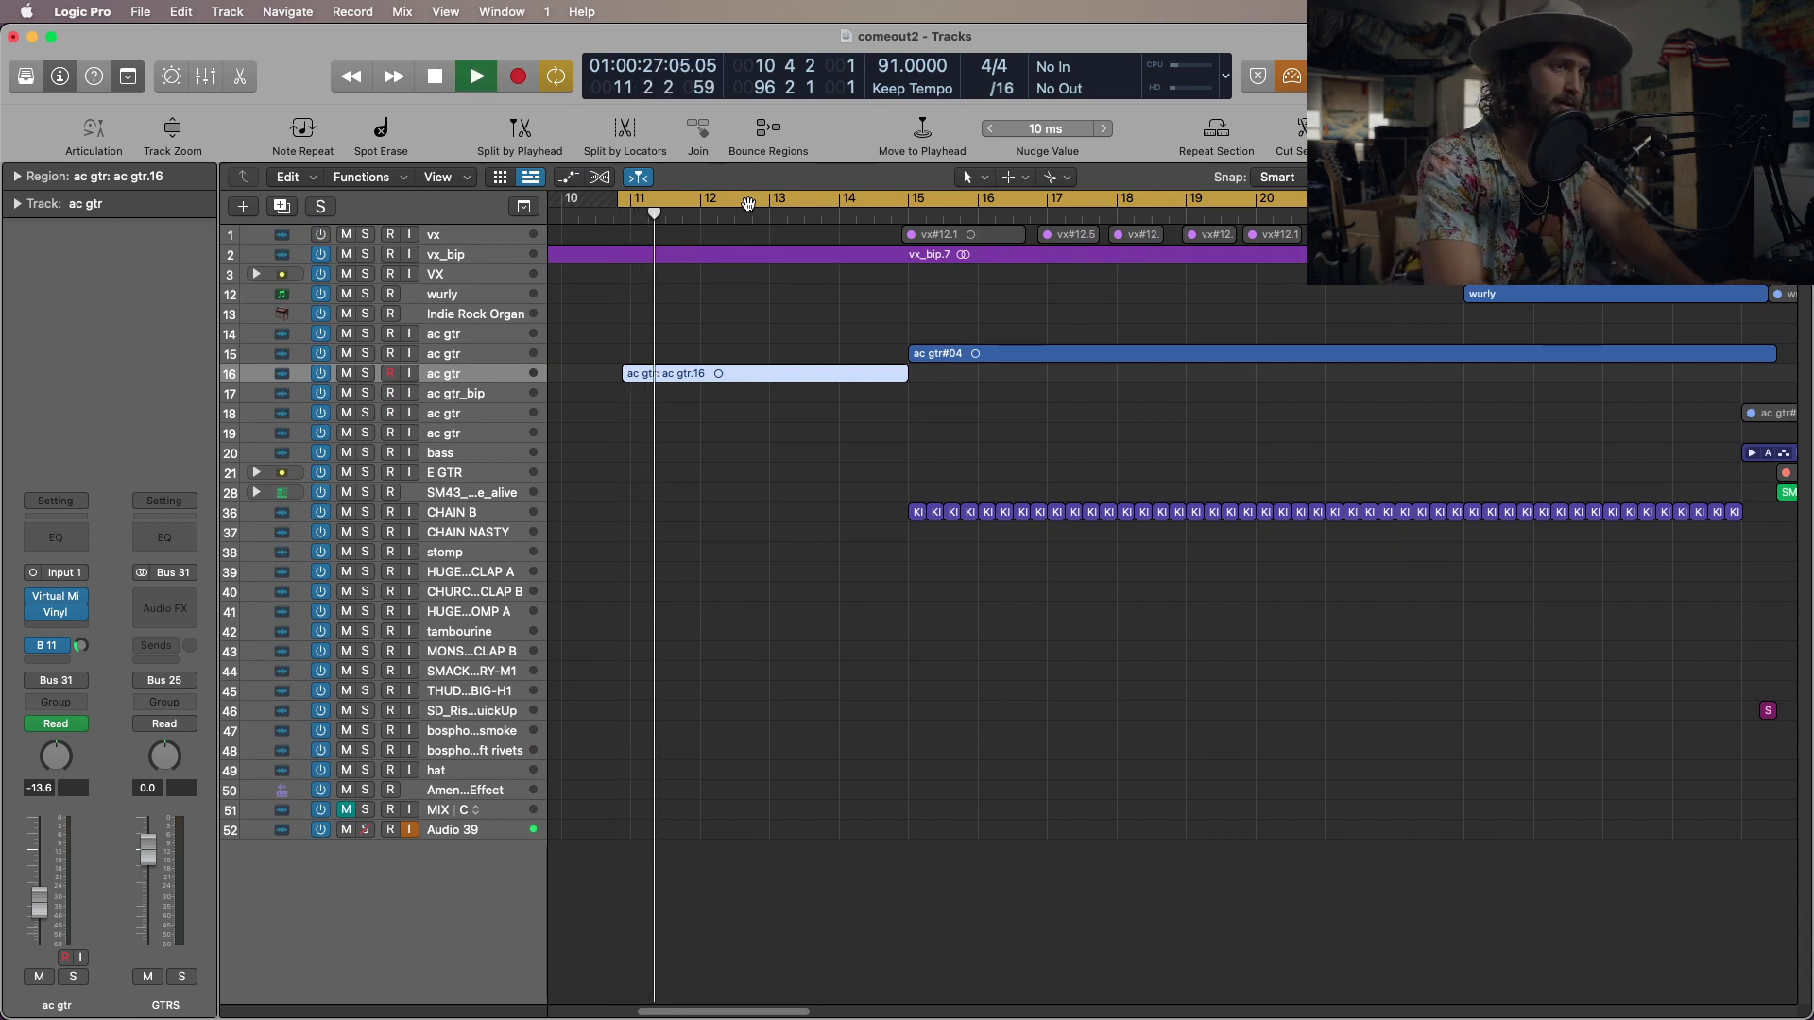
{"action": "key", "text": "period"}
{"action": "key", "text": "period"}
{"action": "key", "text": "period"}
{"action": "key", "text": "period"}
{"action": "key", "text": "period"}
{"action": "key", "text": "comma"}
{"action": "key", "text": "comma"}
{"action": "key", "text": "comma"}
{"action": "key", "text": "comma"}
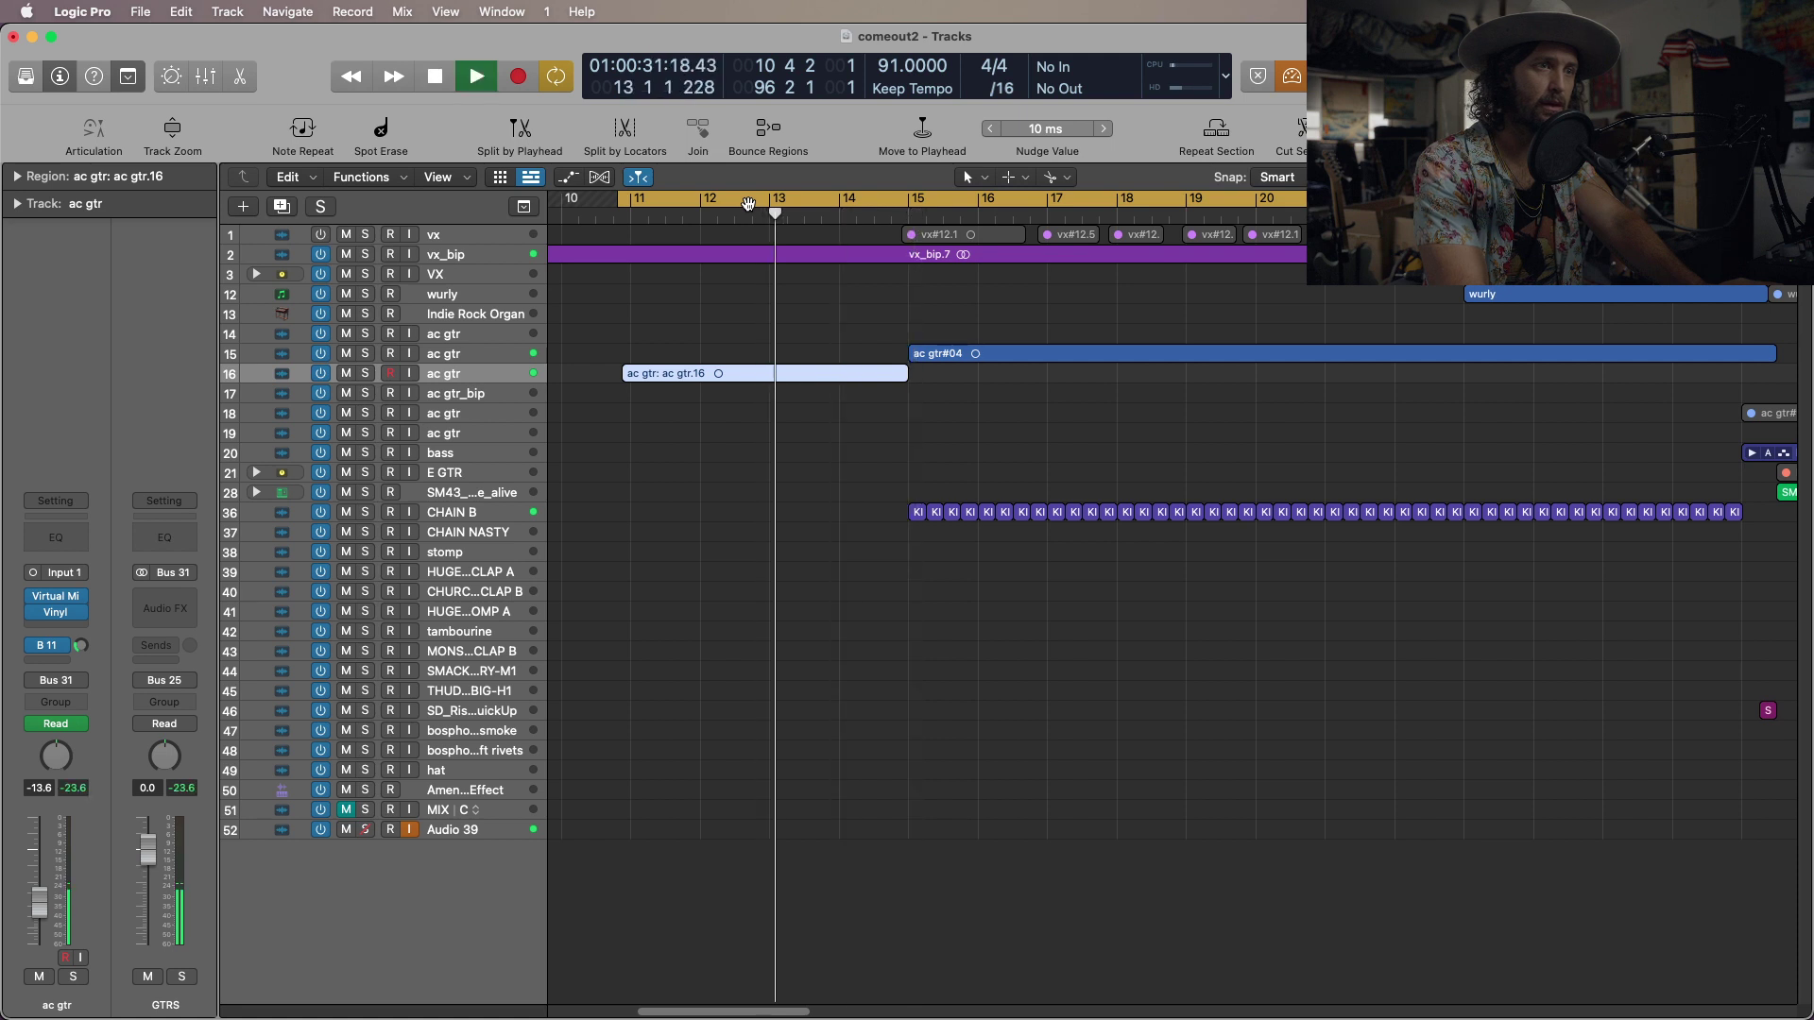
{"action": "key", "text": "comma"}
{"action": "key", "text": "comma"}
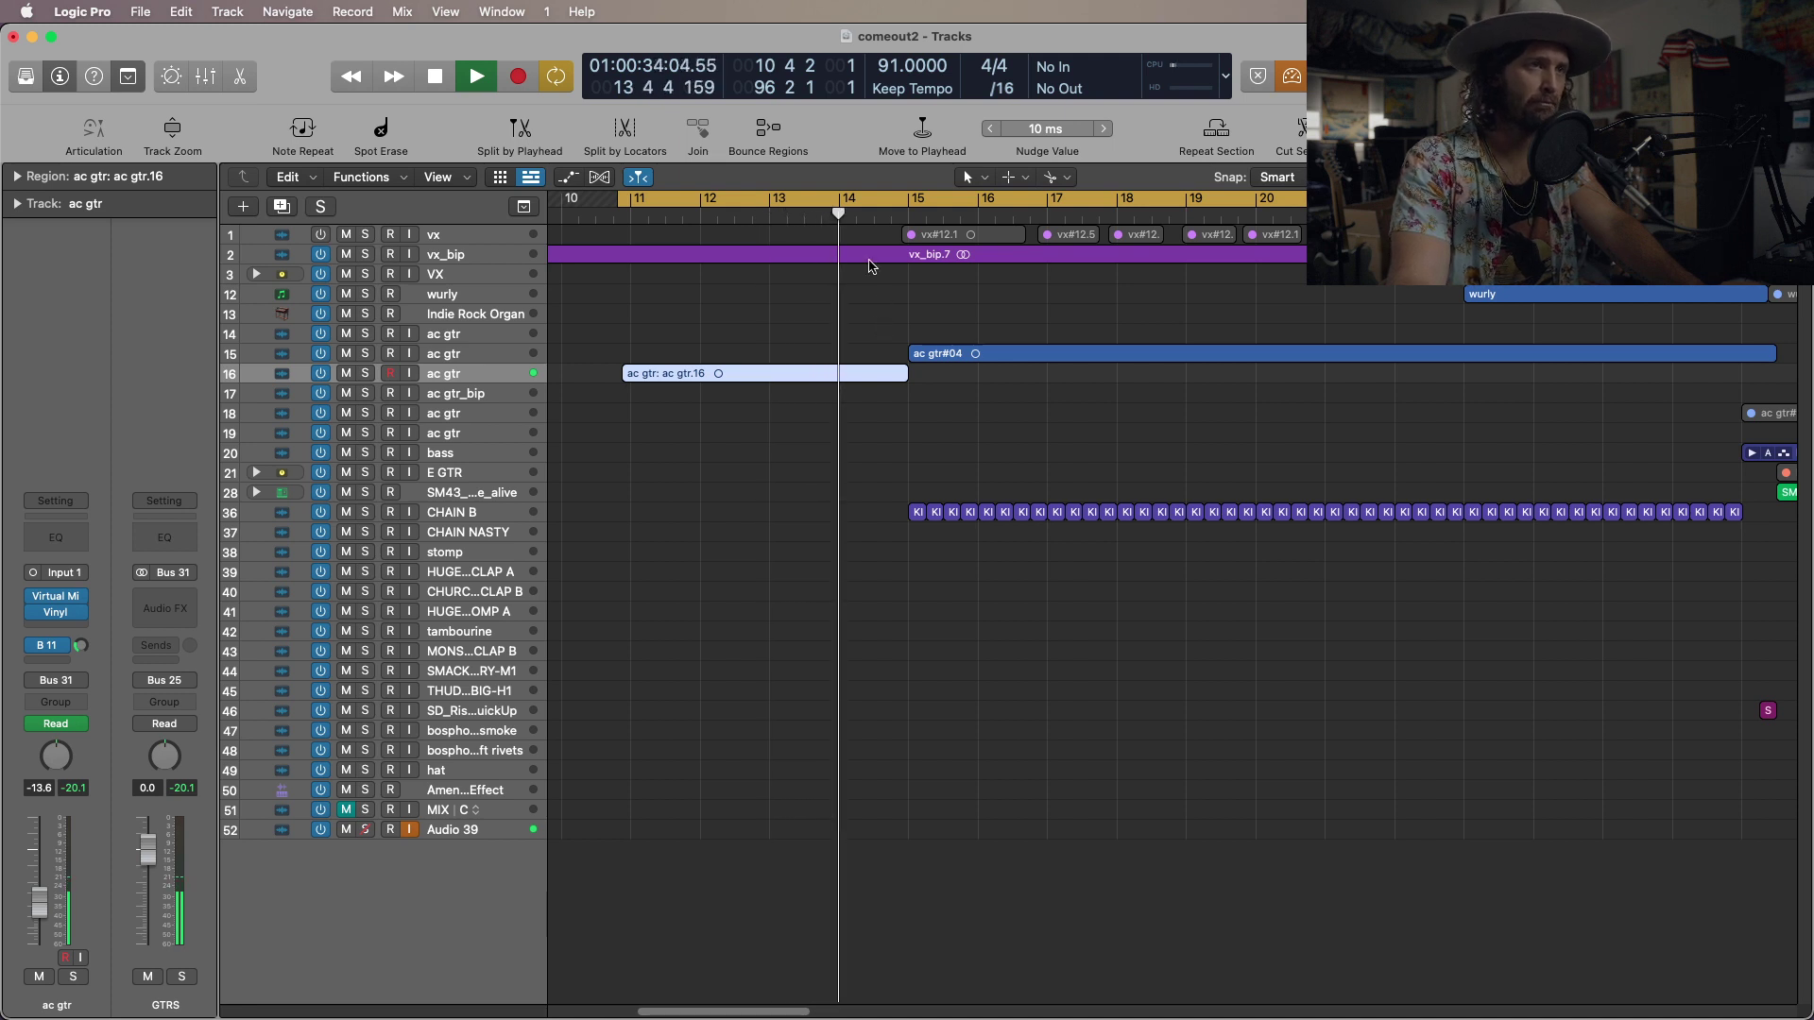
Turn off cycle mode and let playback run past the bar 15 transition before stopping it.
{"action": "key", "text": "c"}
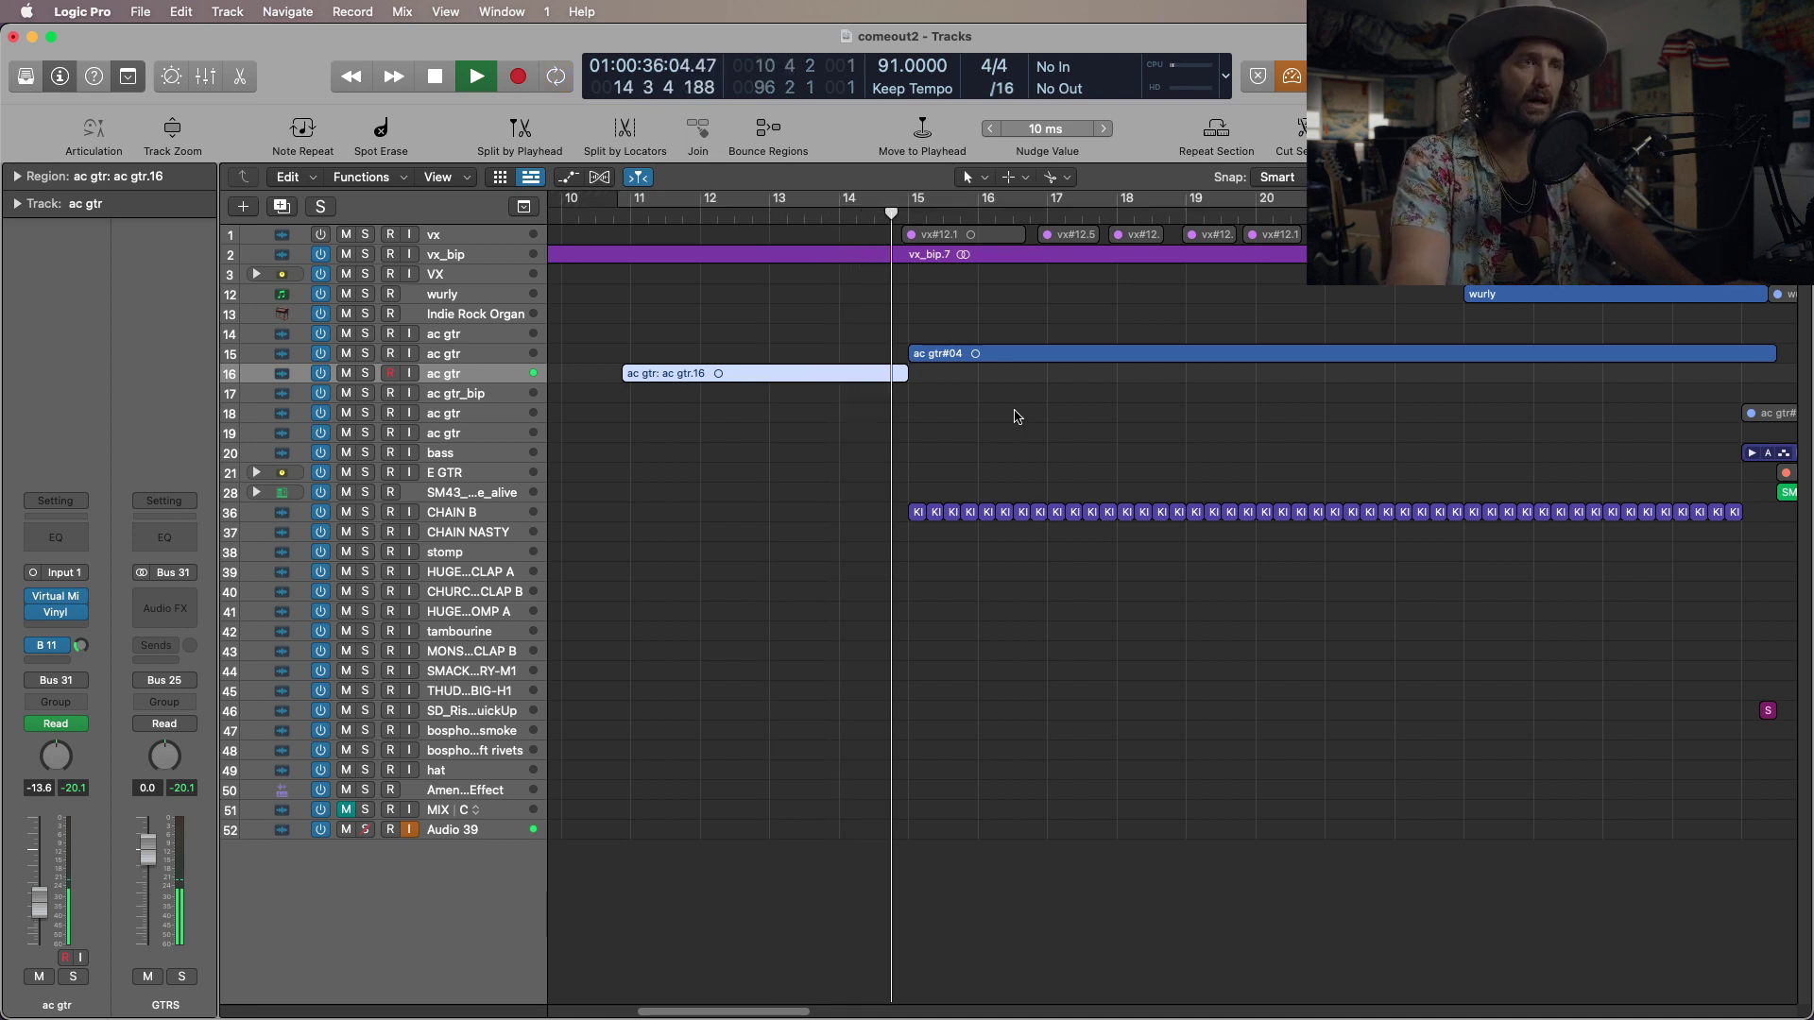
{"action": "scroll", "coordinate": [1019, 404], "scroll_direction": "right", "scroll_amount": 2}
{"action": "scroll", "coordinate": [1019, 405], "scroll_direction": "right", "scroll_amount": 3}
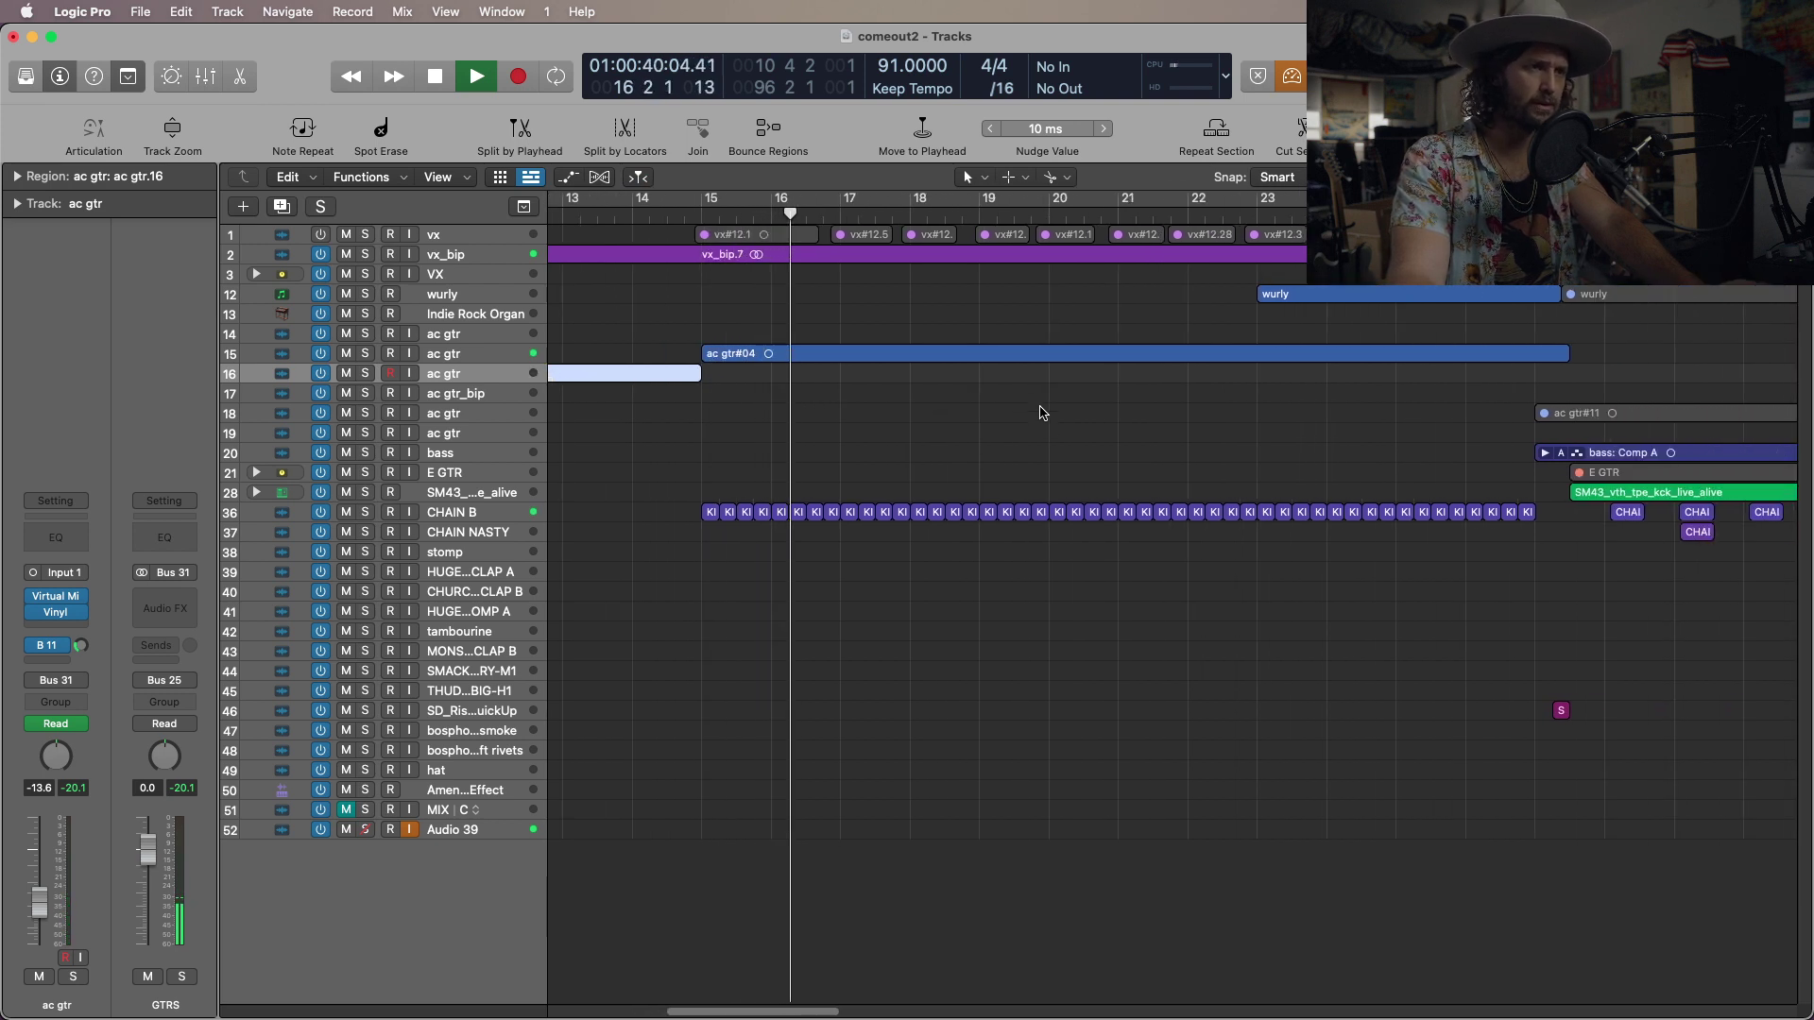
{"action": "key", "text": "space"}
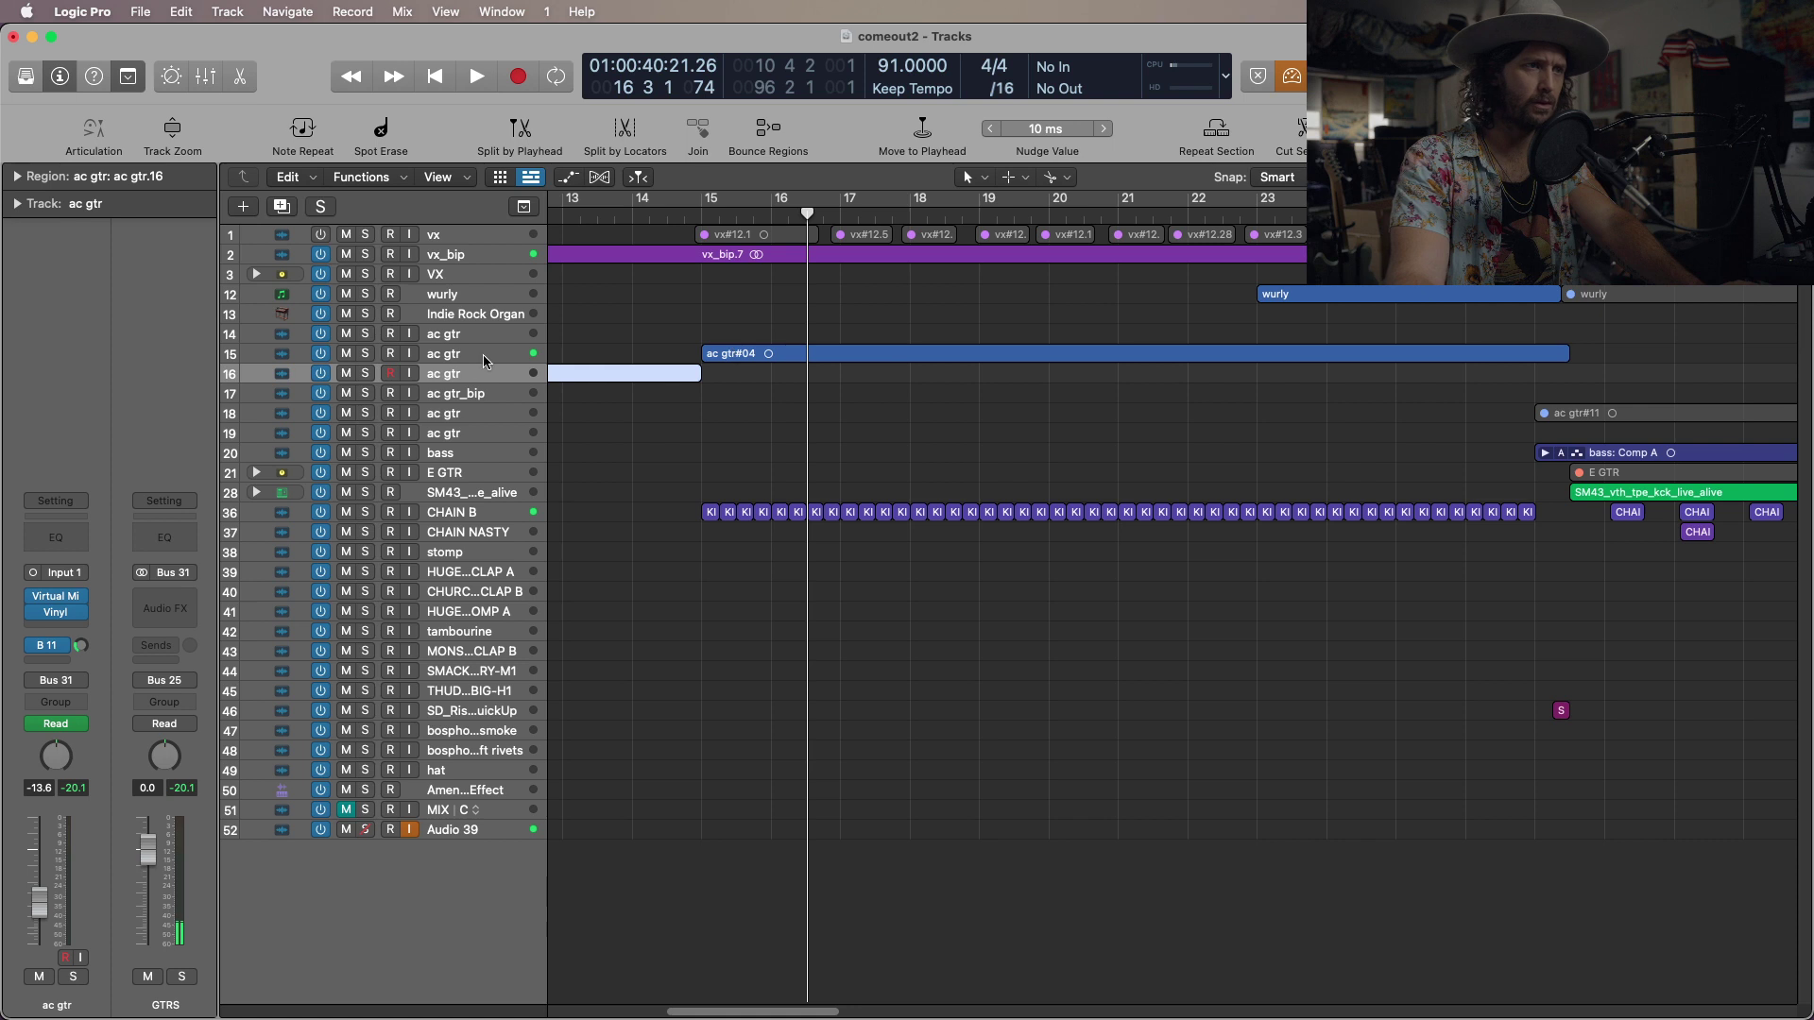
Audition ac gtr track 15 in solo from bar 15, then clear its solo.
{"action": "left_click", "coordinate": [364, 354]}
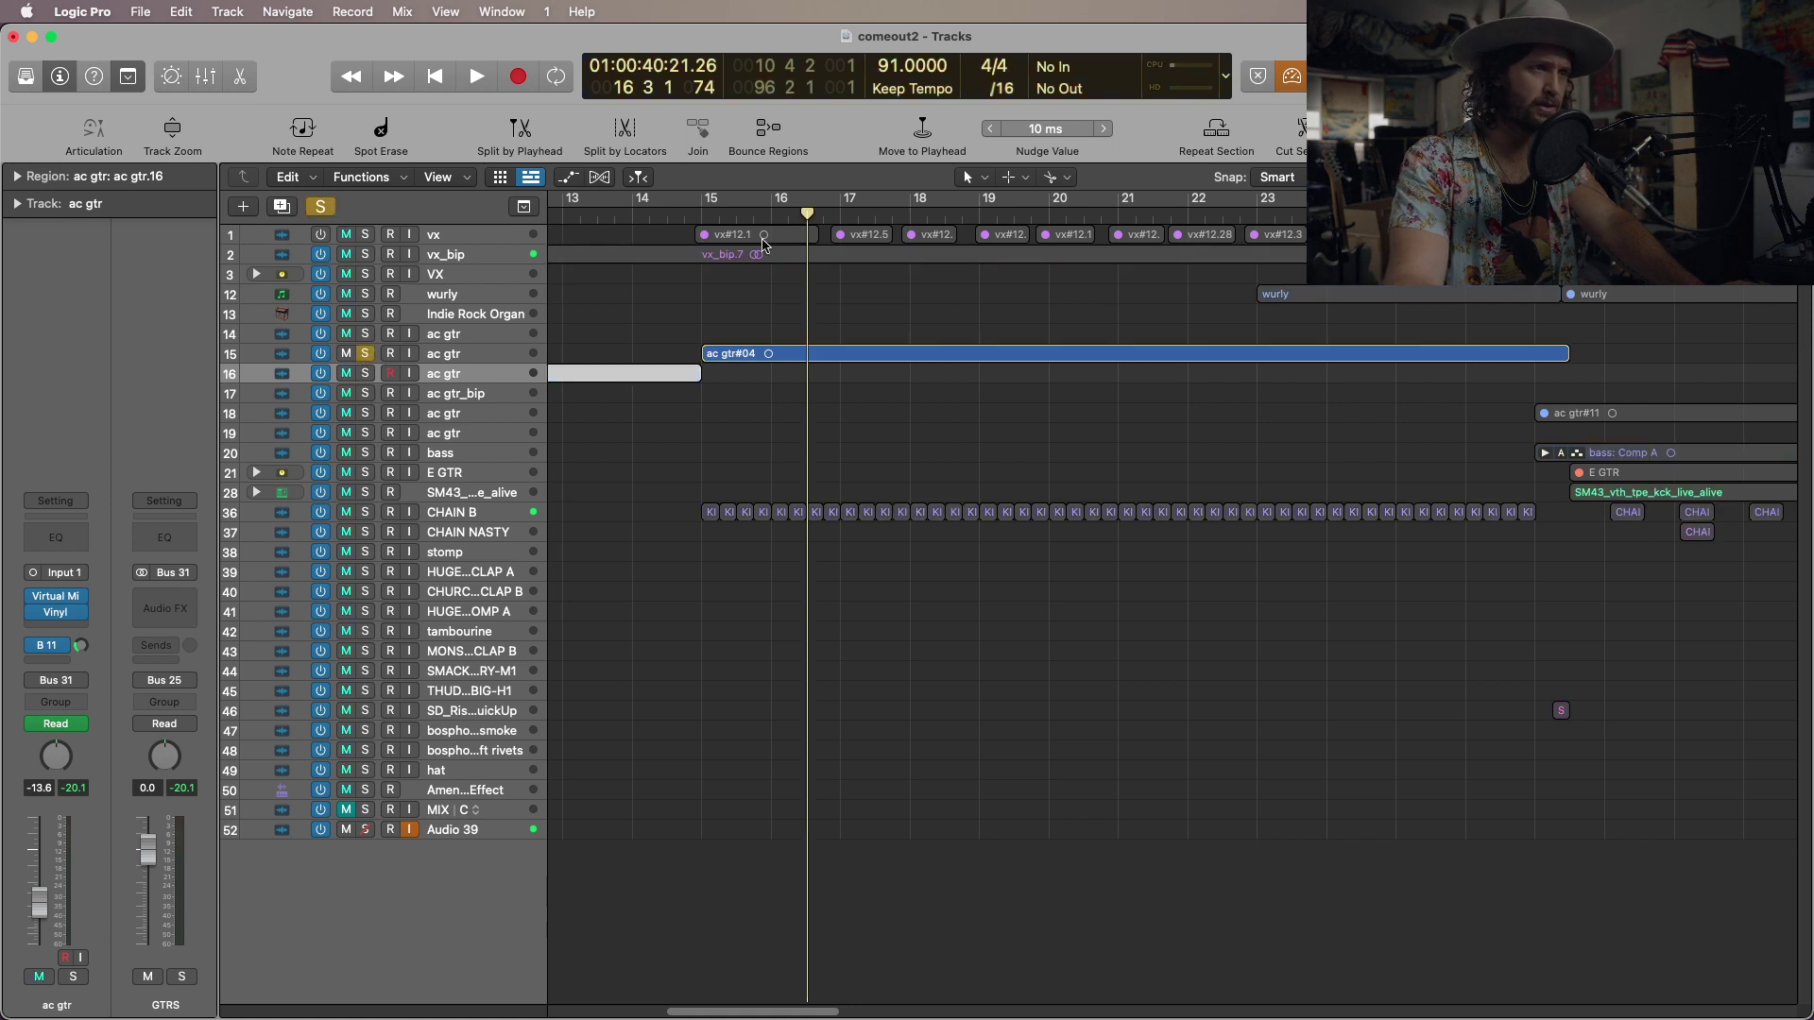
{"action": "left_click", "coordinate": [702, 215]}
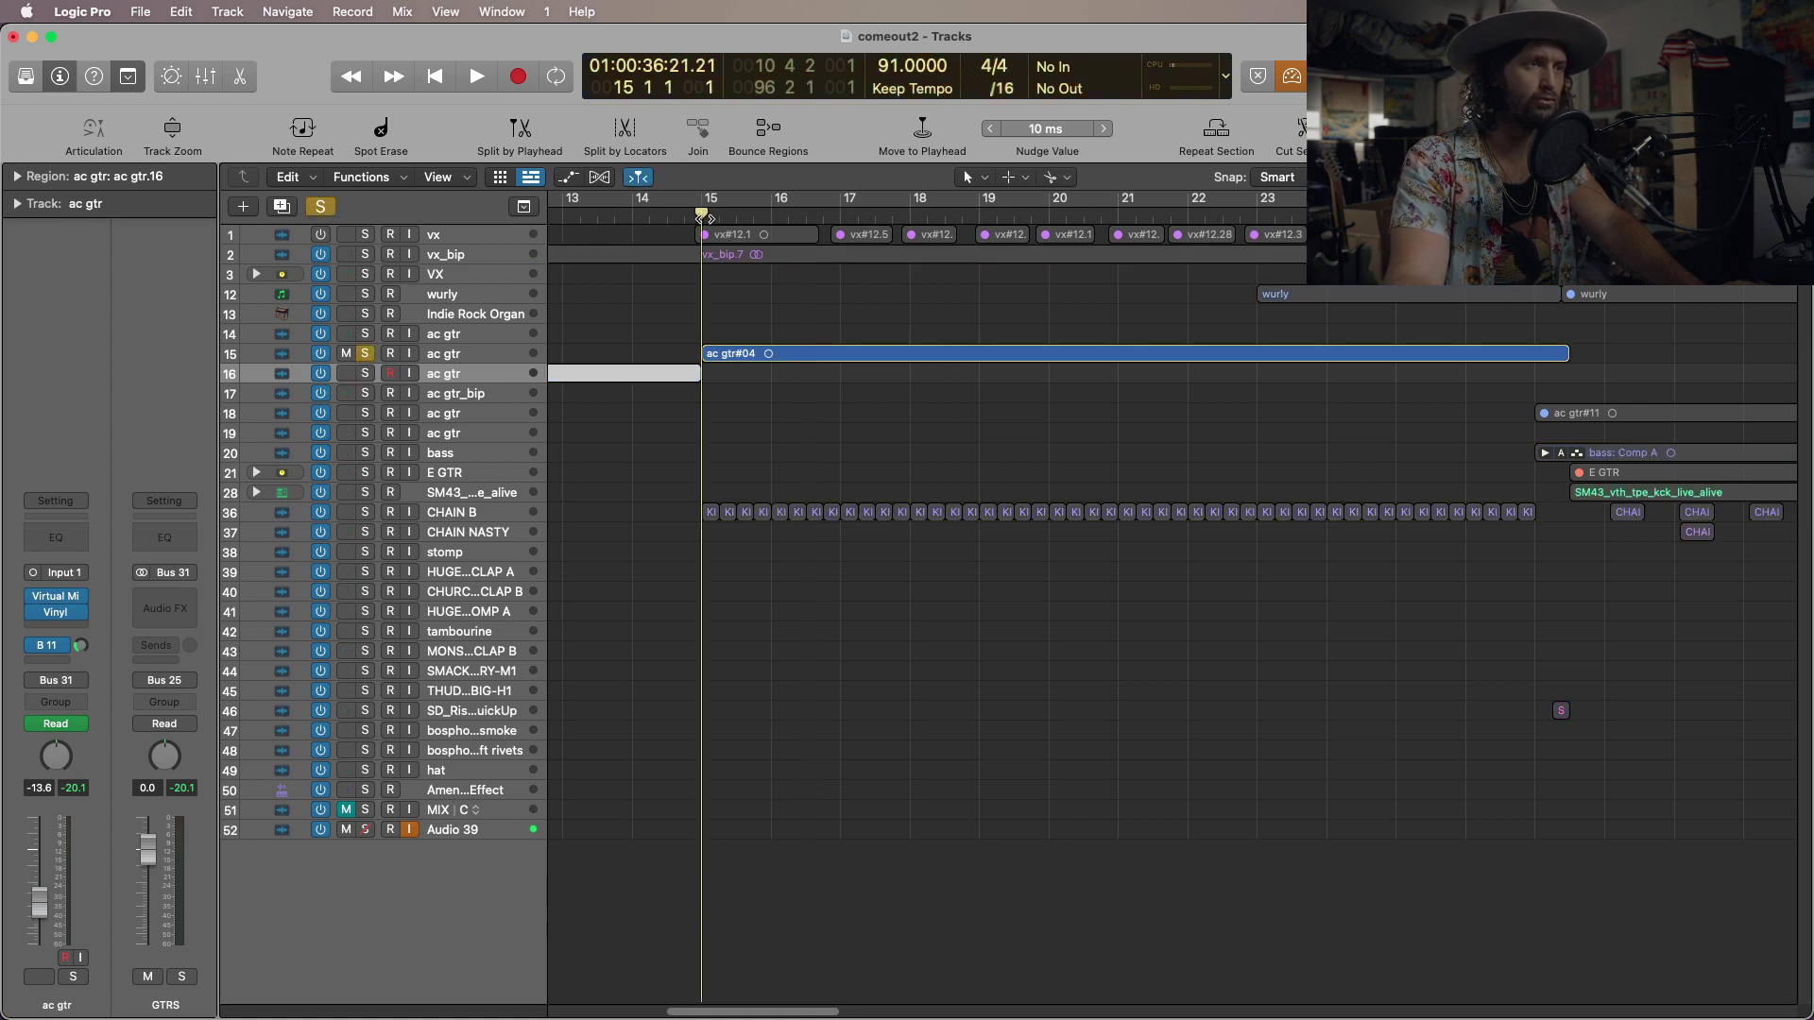
{"action": "key", "text": "space"}
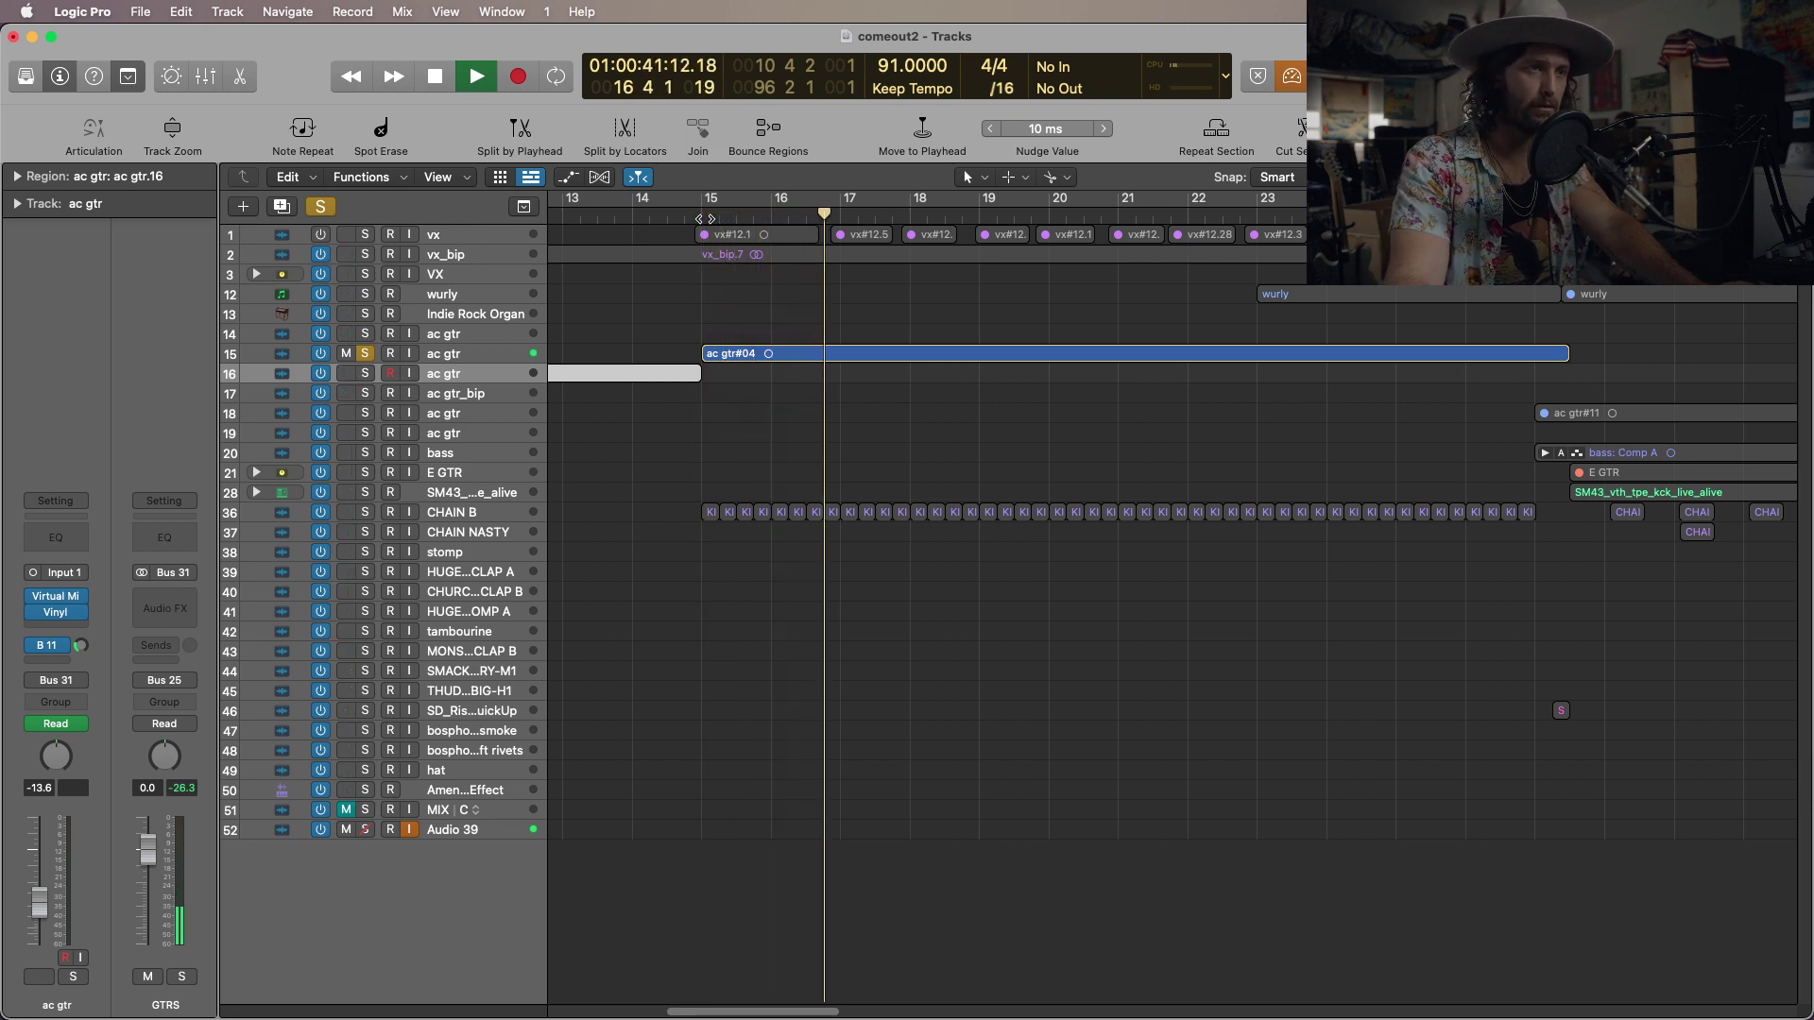
{"action": "key", "text": "space"}
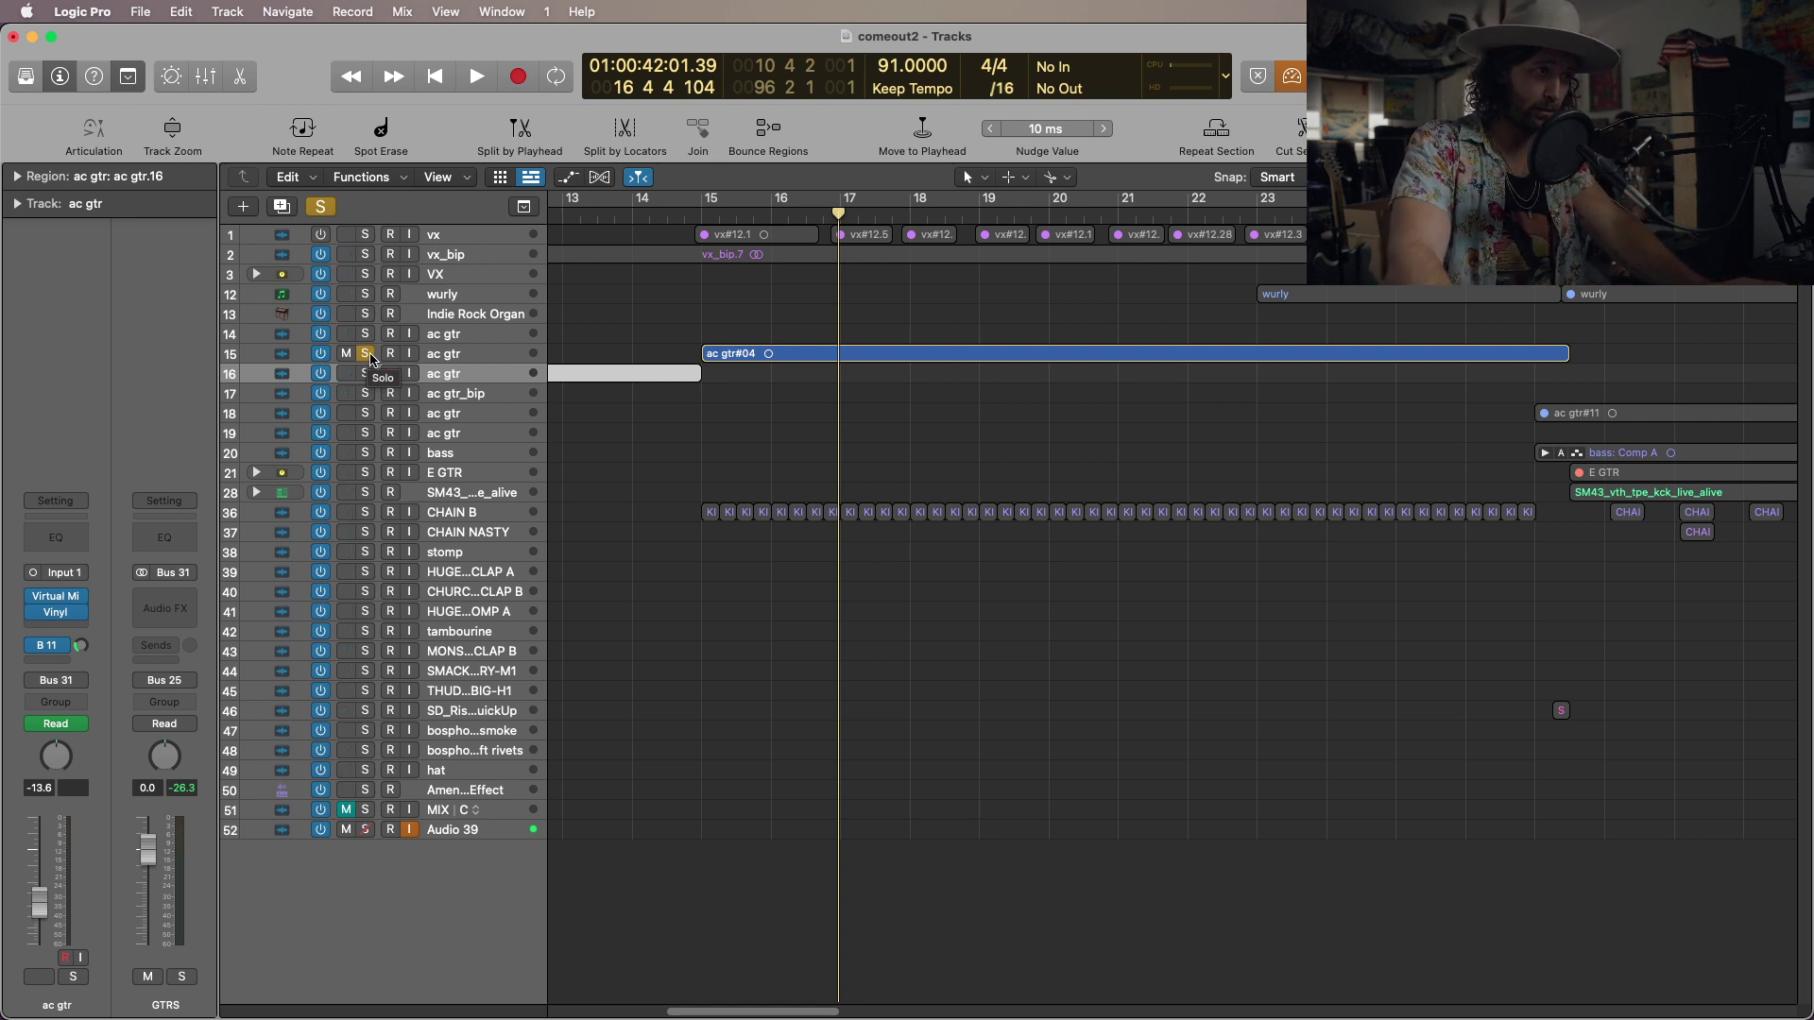
{"action": "left_click", "coordinate": [366, 353]}
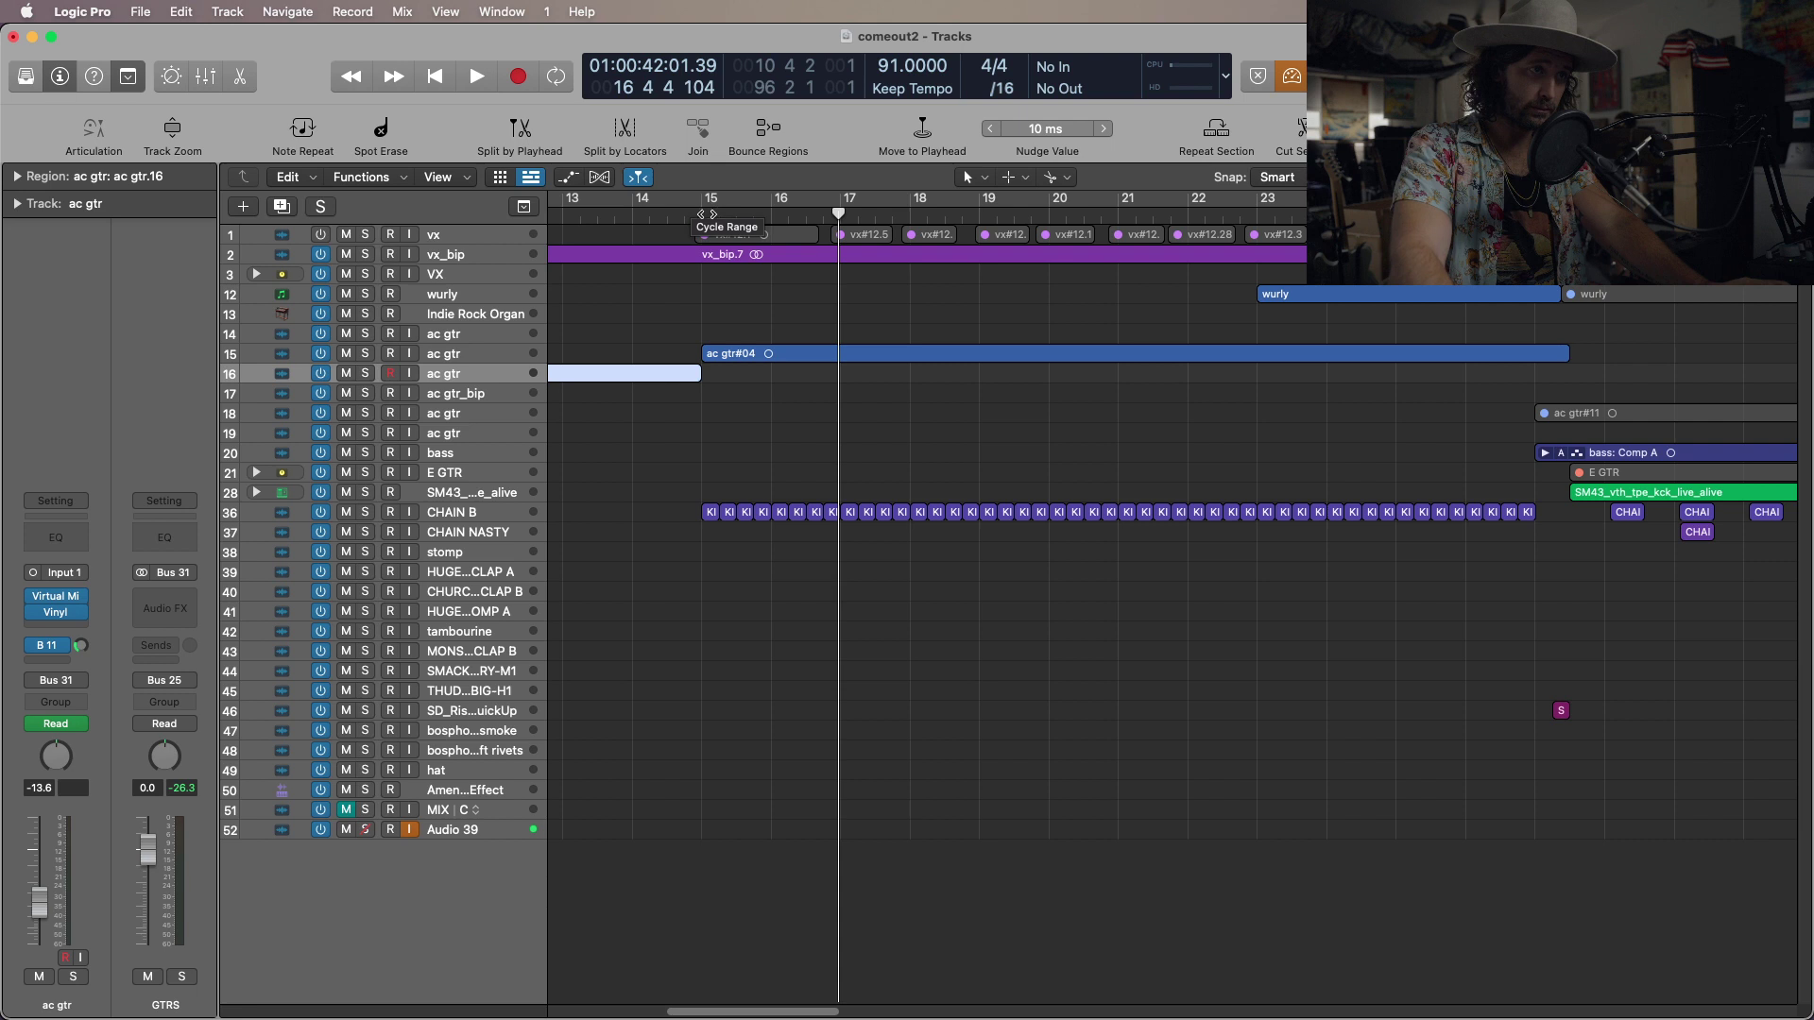
Solo the CHAIN B track, play it from bar 15 and select it to show its channel strip.
{"action": "left_click", "coordinate": [700, 213]}
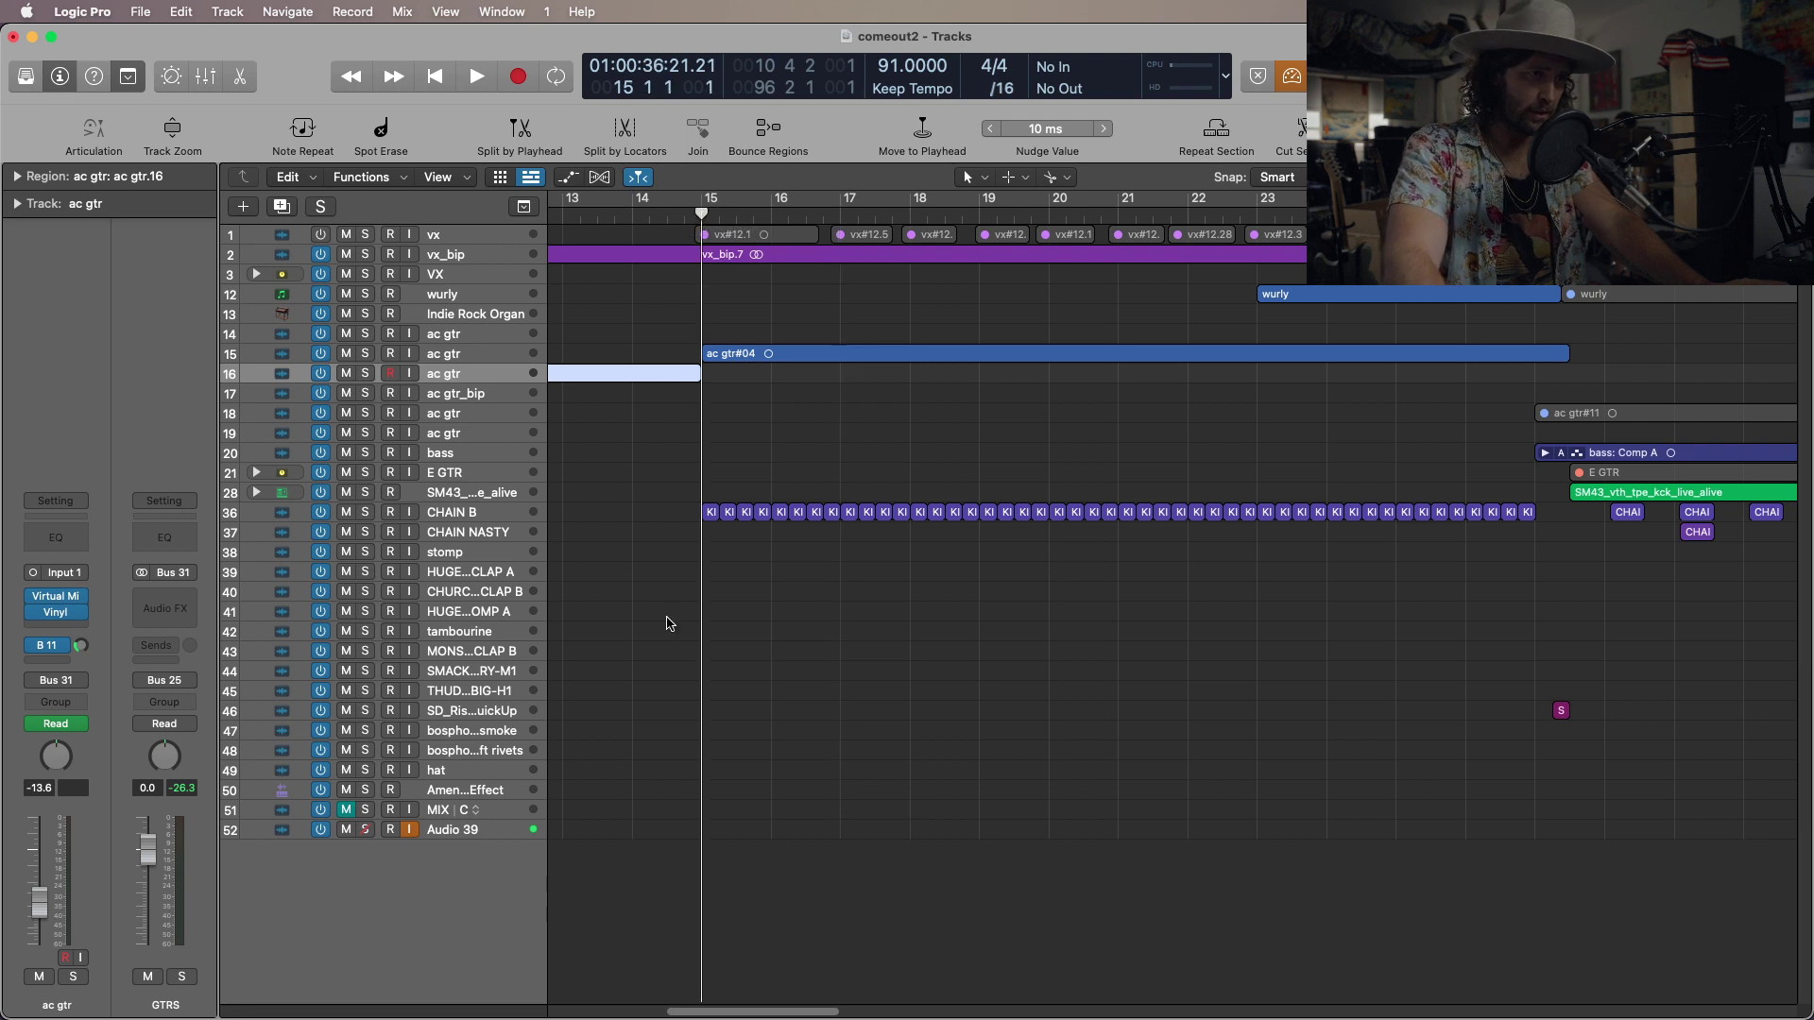
{"action": "left_click", "coordinate": [365, 512]}
{"action": "key", "text": "space"}
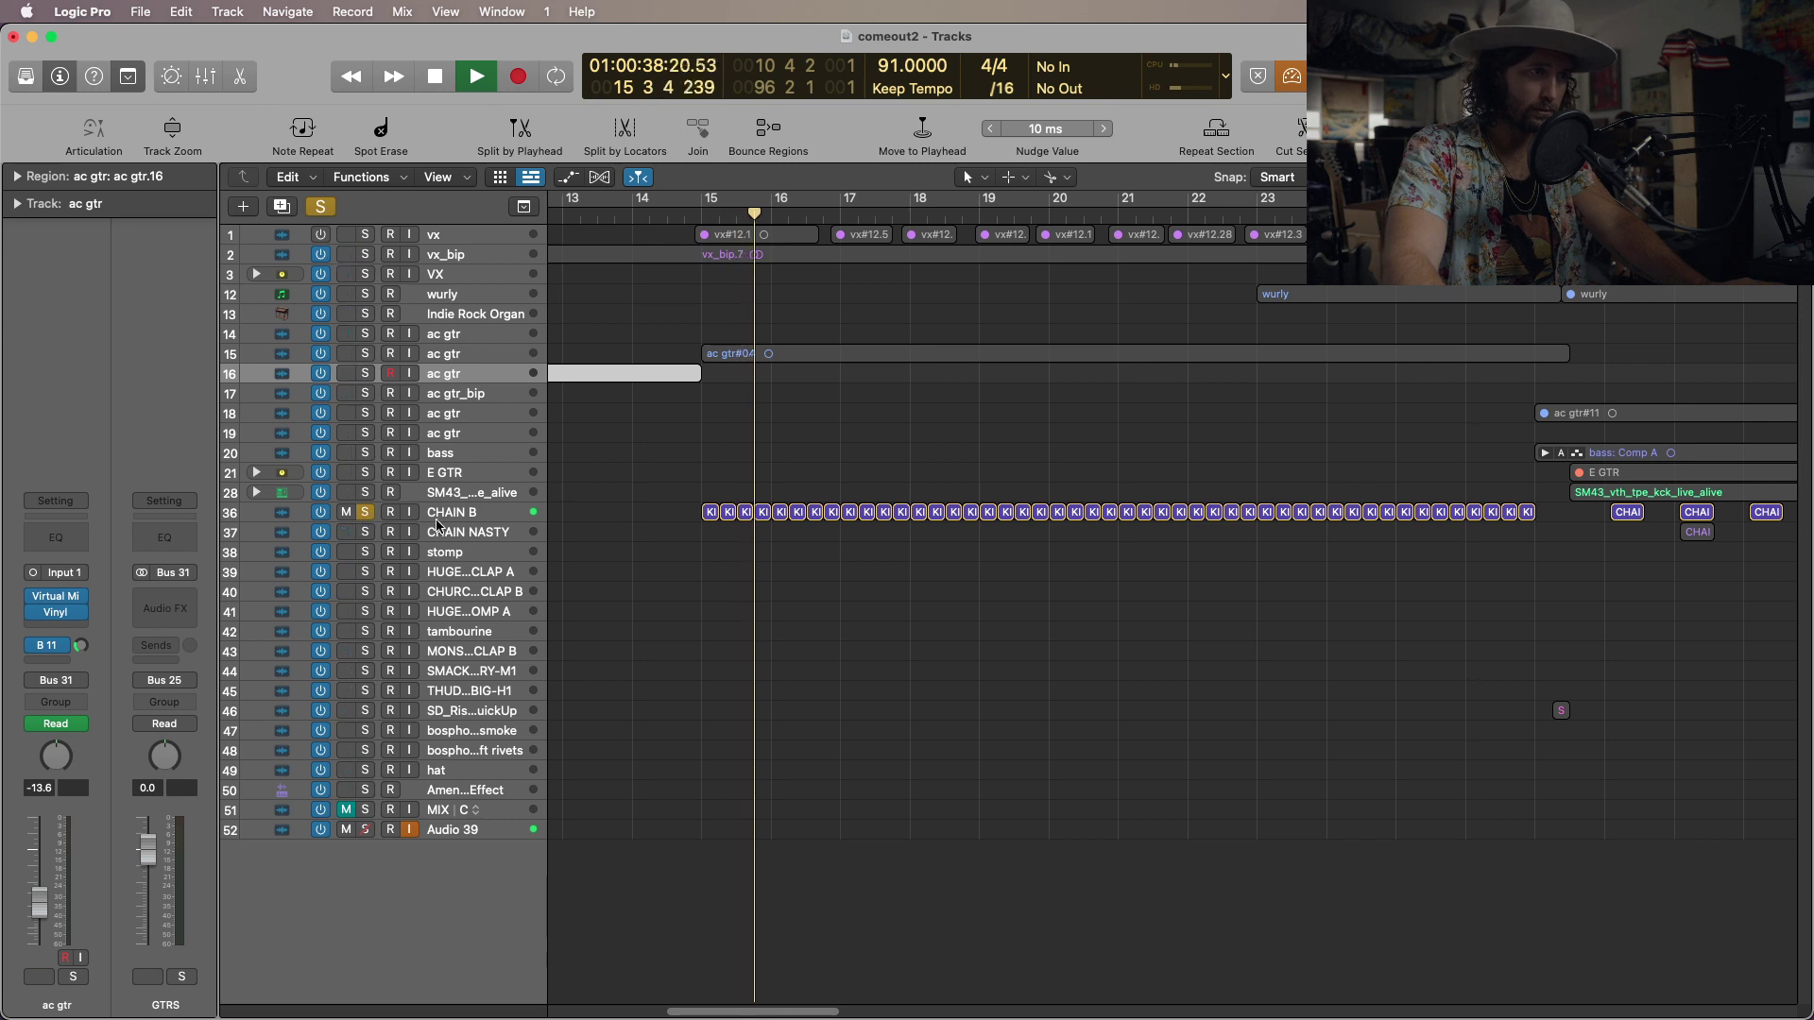
{"action": "left_click", "coordinate": [501, 512]}
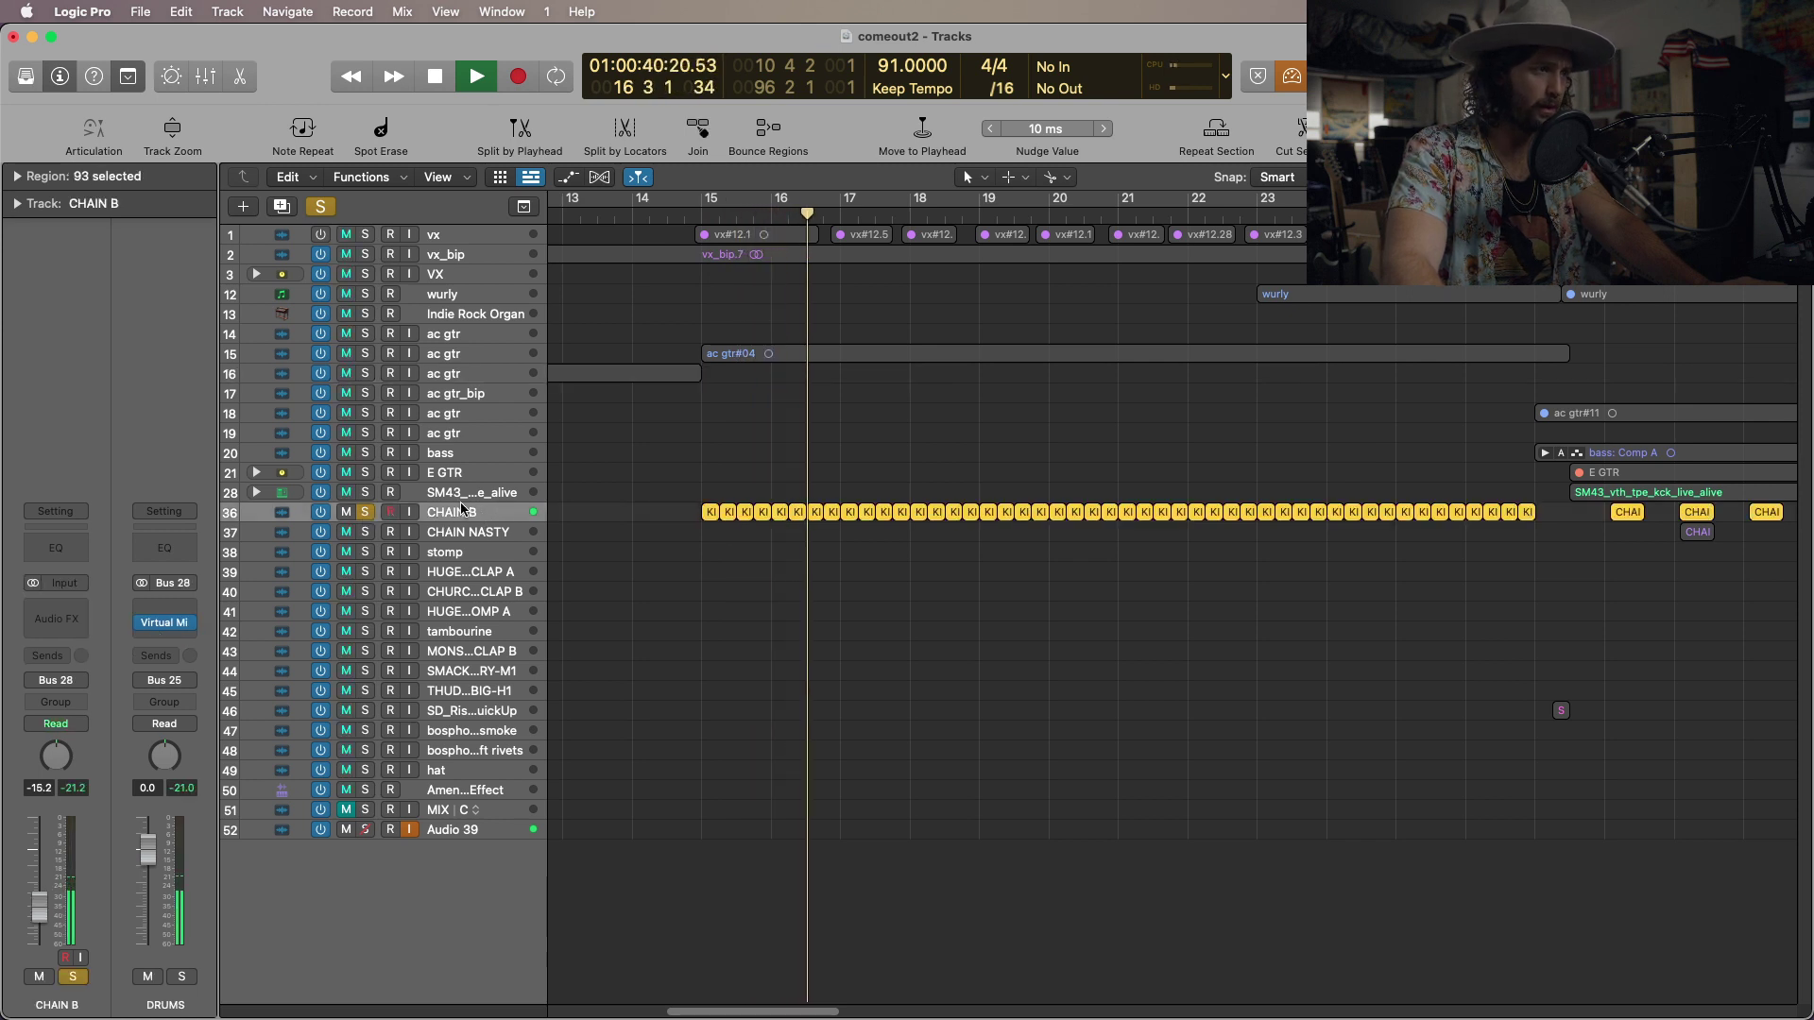
Select the SM43 drum stack on track 28 and briefly expand it to view its subtracks before collapsing it.
{"action": "left_click", "coordinate": [472, 494]}
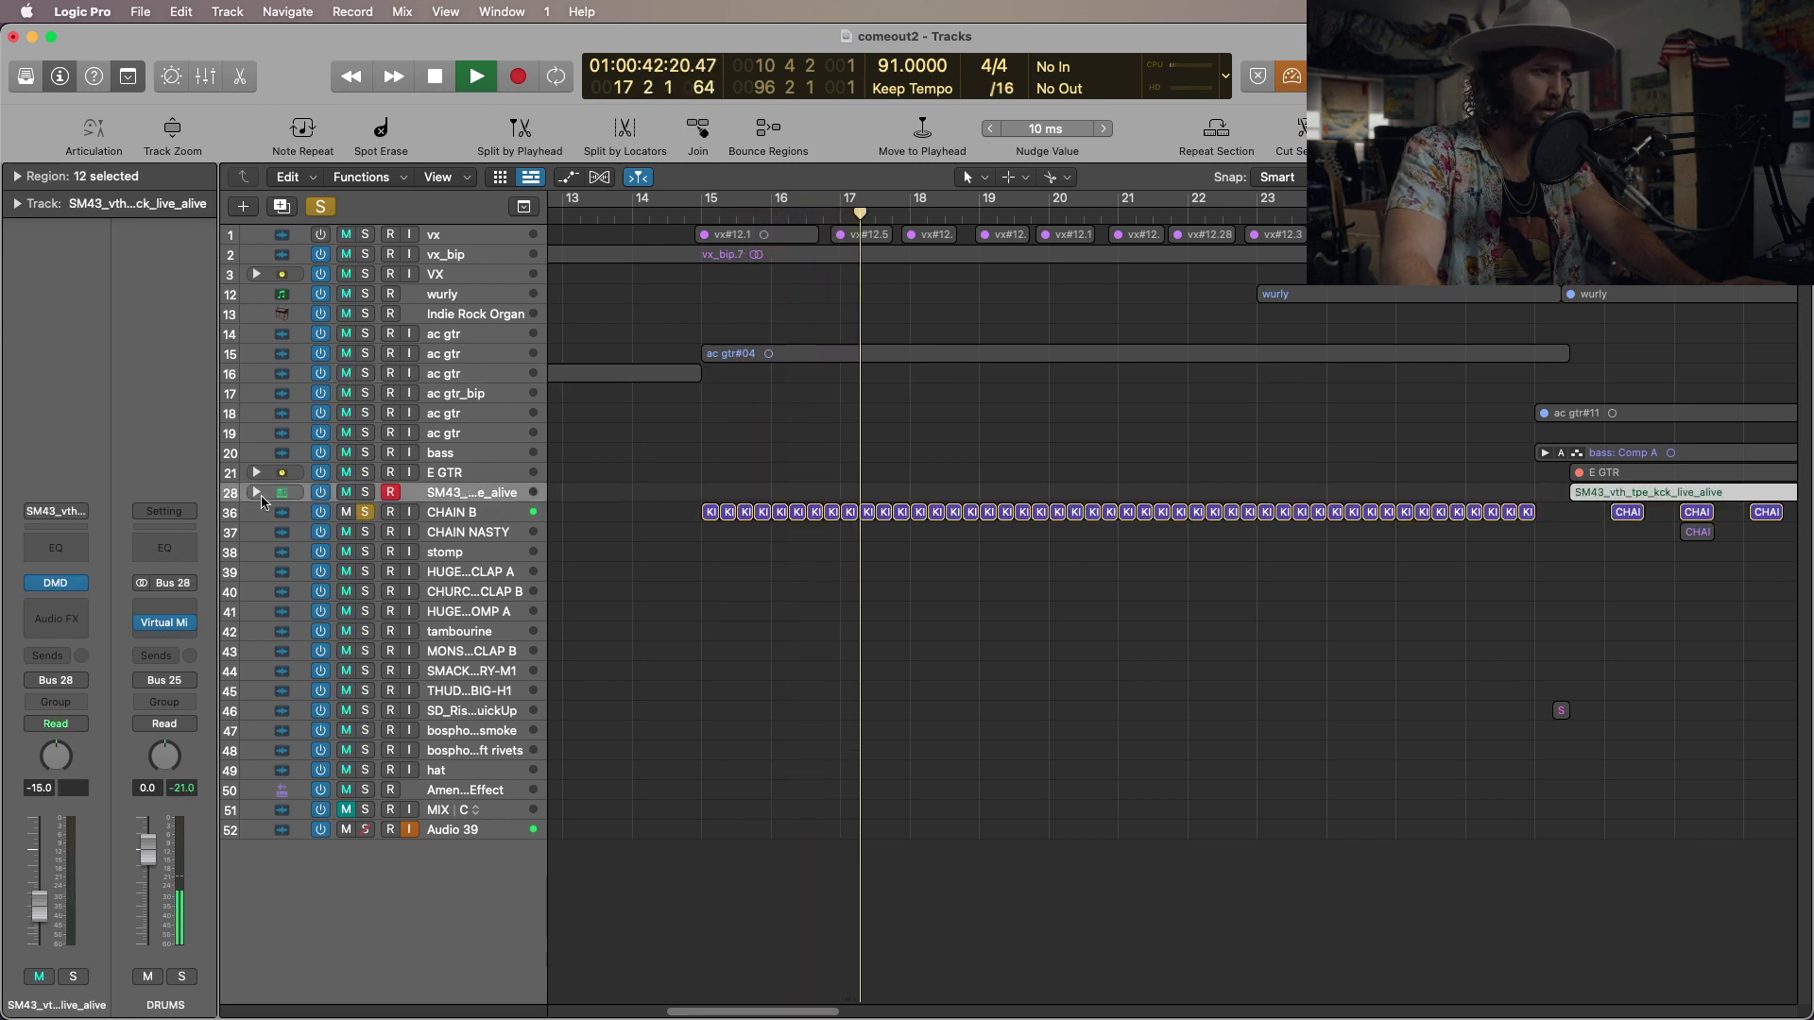
{"action": "left_click", "coordinate": [257, 493]}
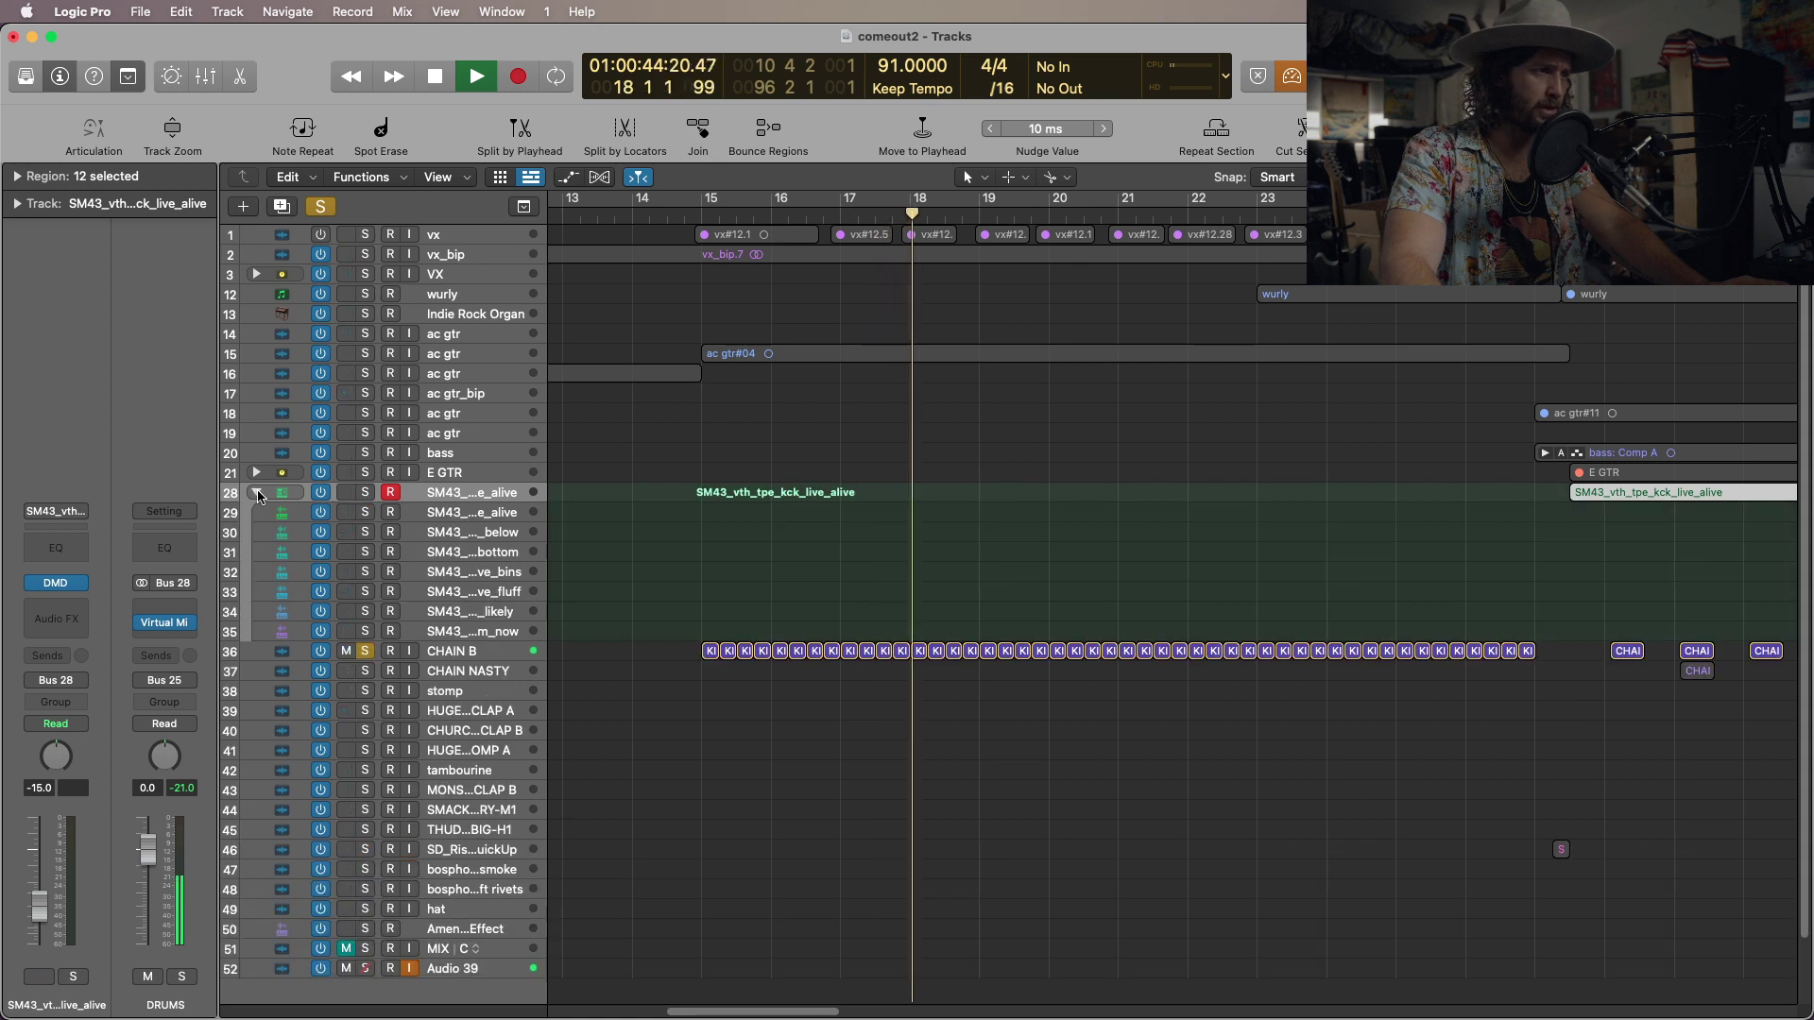
{"action": "left_click", "coordinate": [257, 493]}
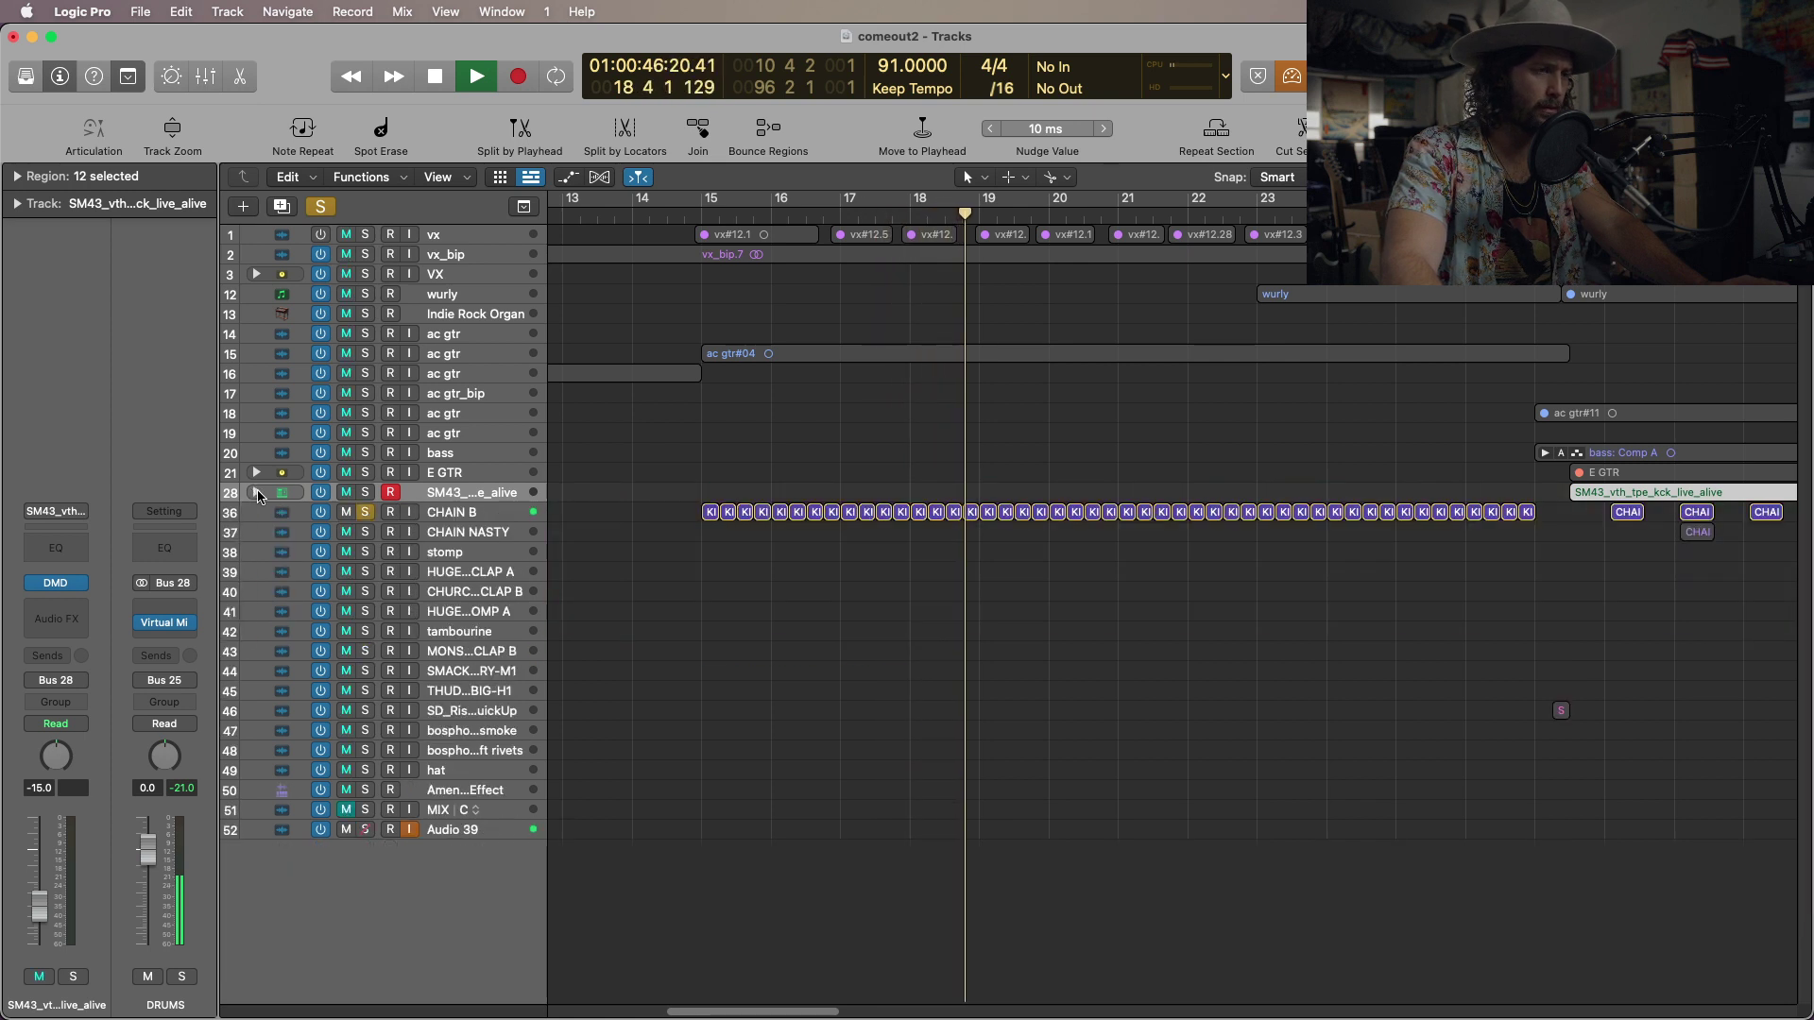
Stop playback with CHAIN B's solo cleared, and inspect the SM43 track's pads in Drum Machine Designer before closing it.
{"action": "key", "text": "space"}
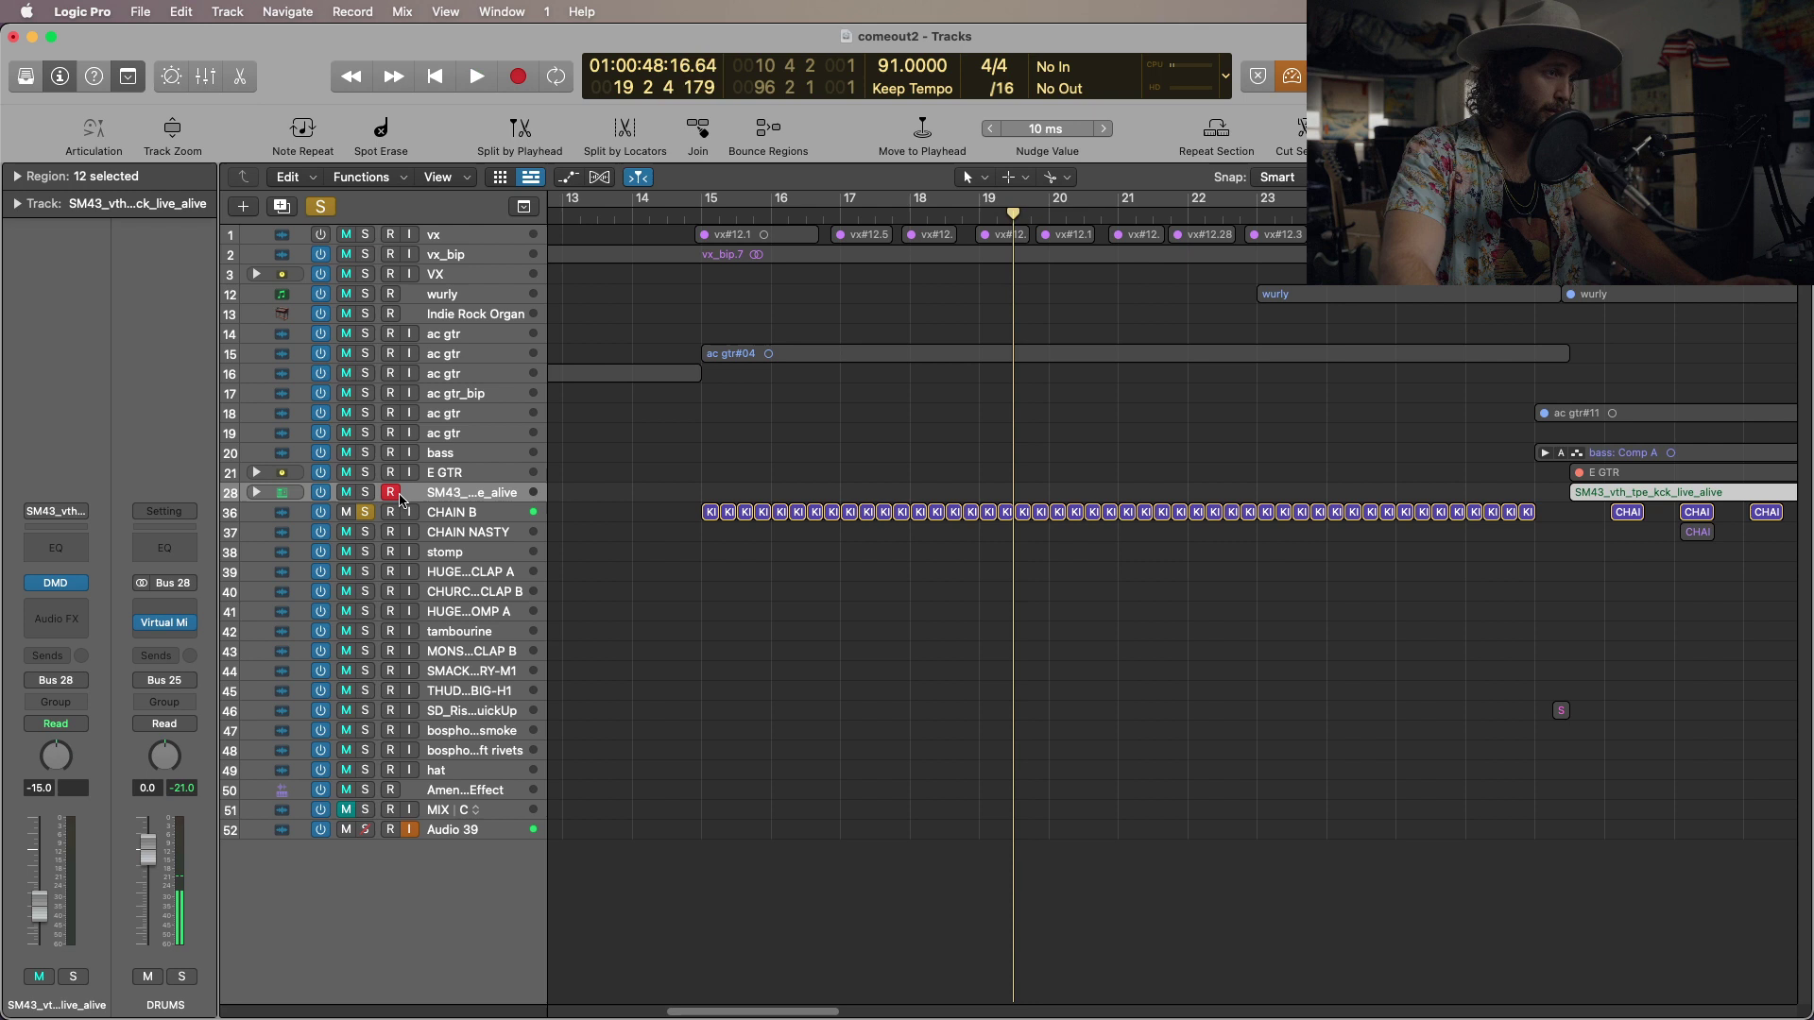
{"action": "left_click", "coordinate": [365, 512]}
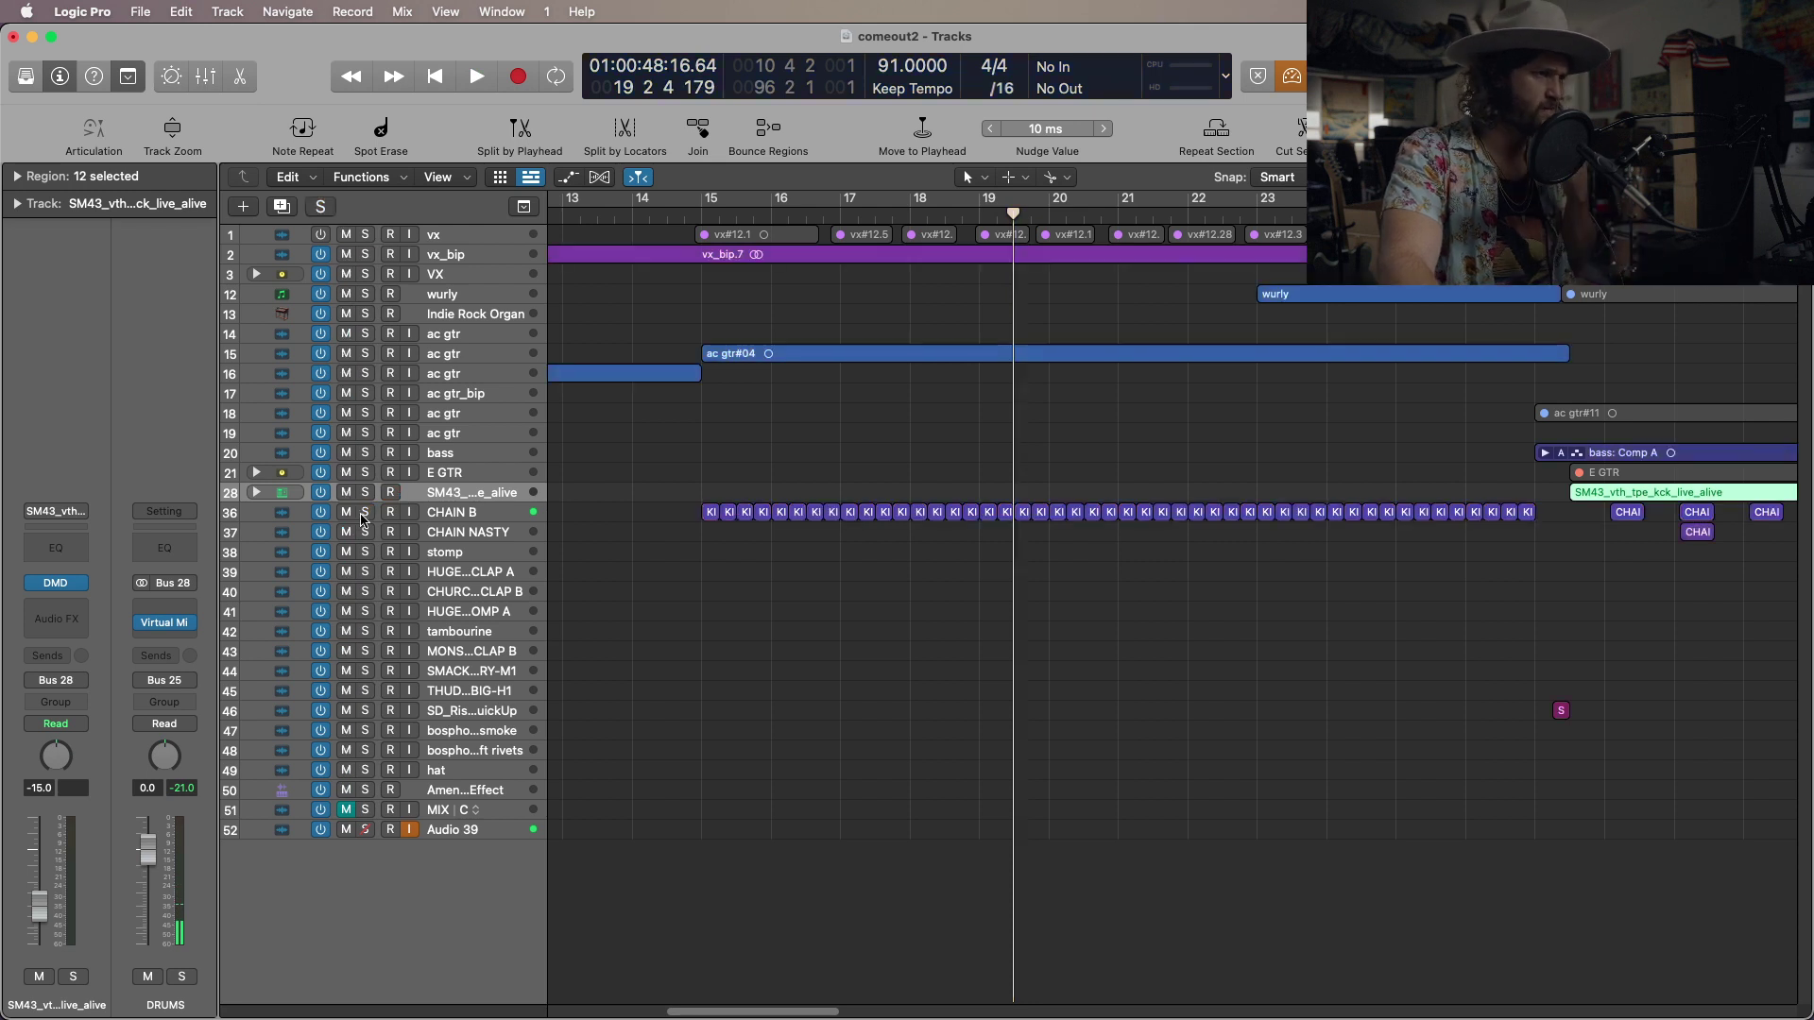
{"action": "left_click", "coordinate": [56, 583]}
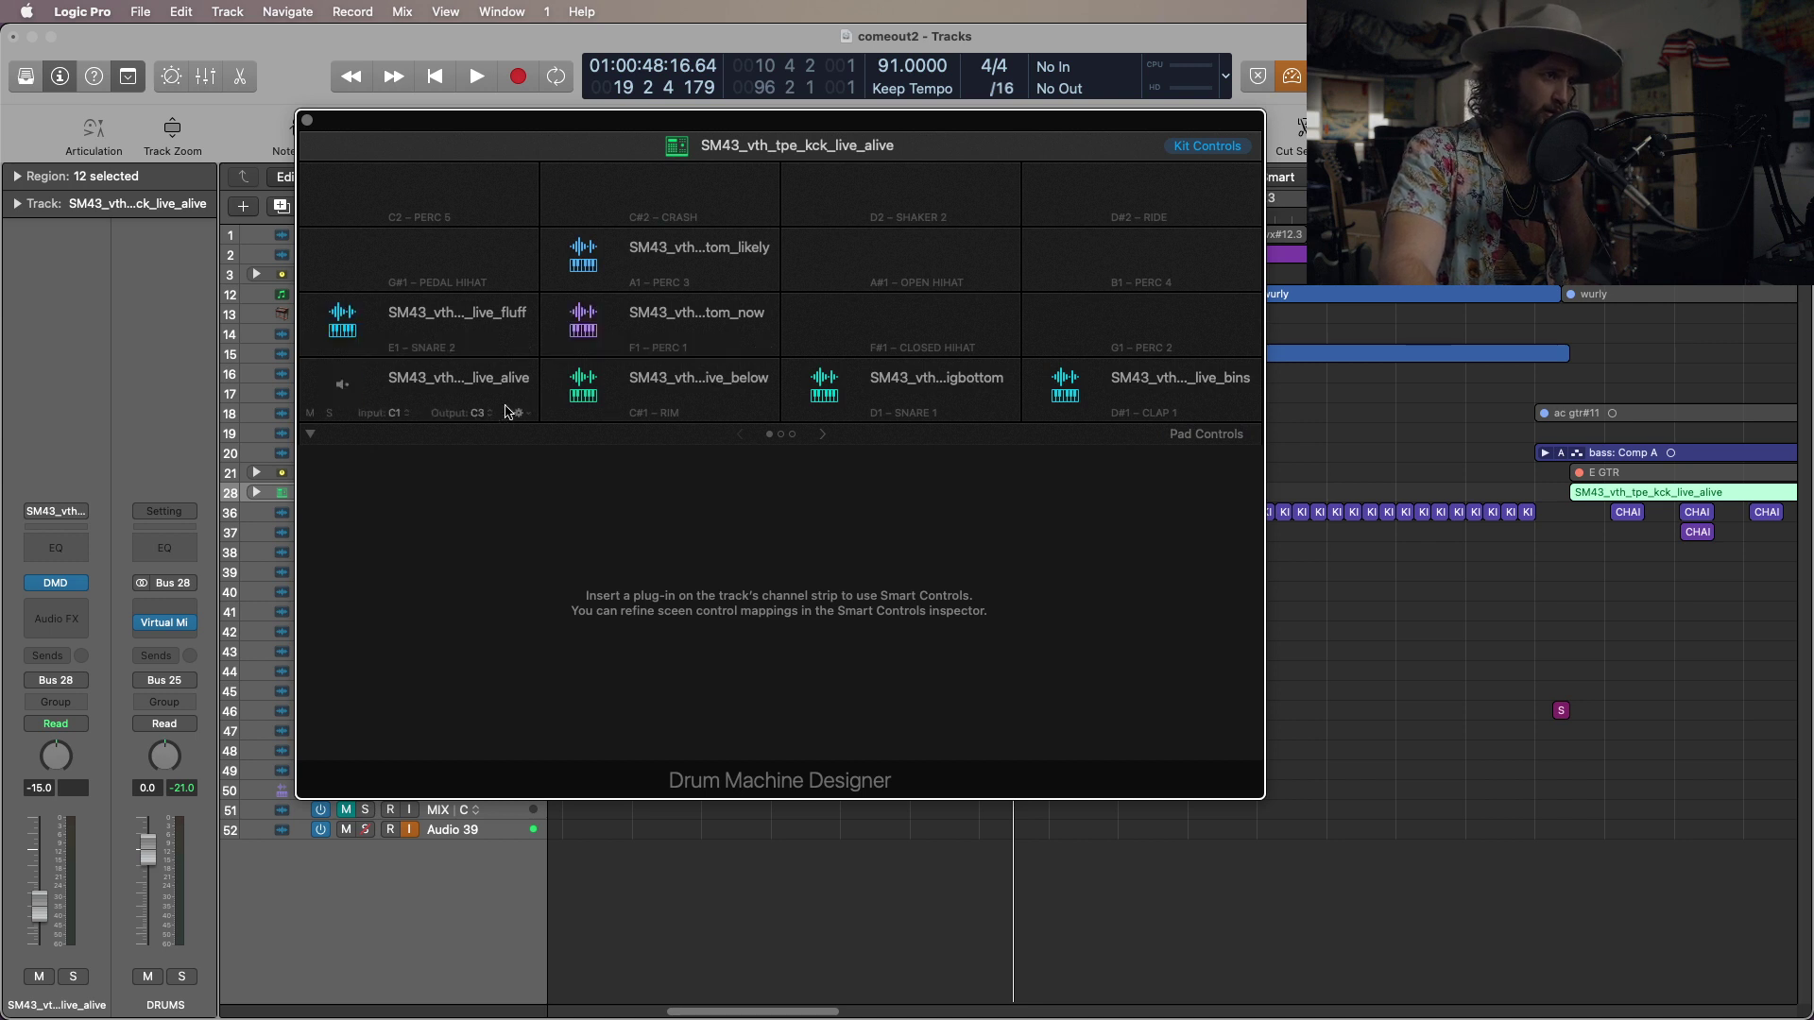
{"action": "left_click", "coordinate": [308, 122]}
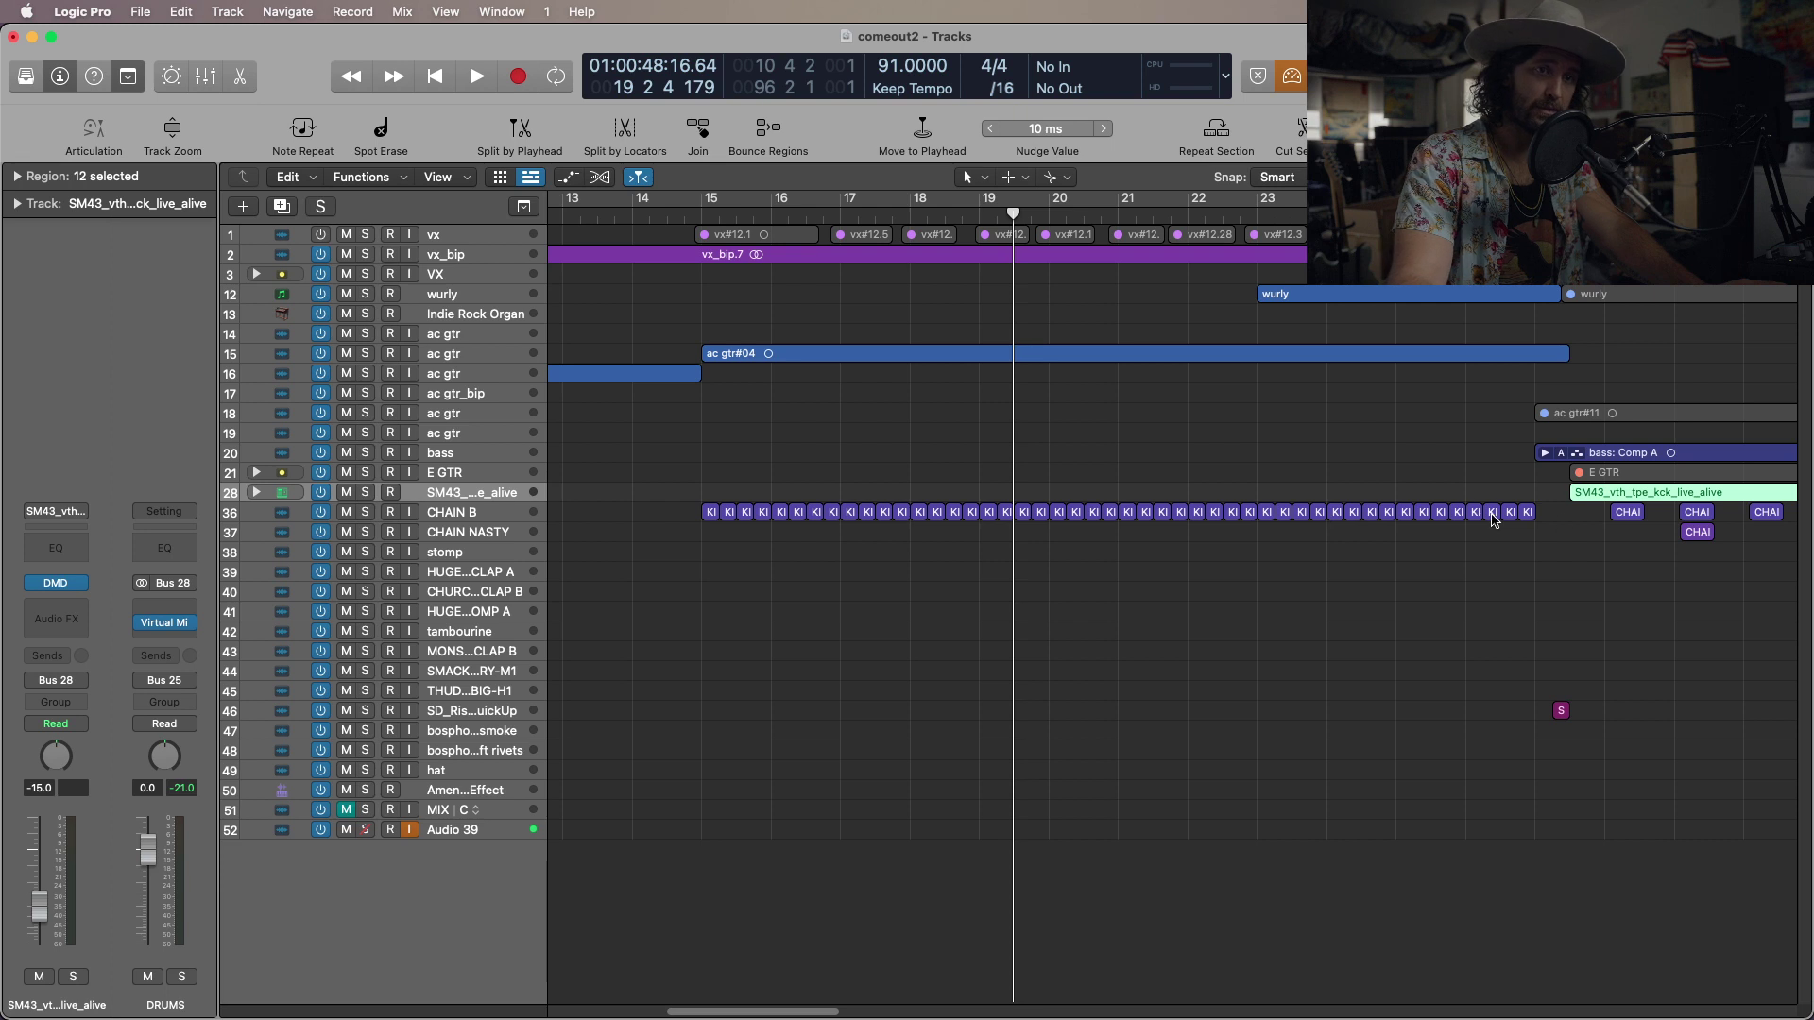
Move the playhead to bar 15 and clear the region selection.
{"action": "key", "text": "z"}
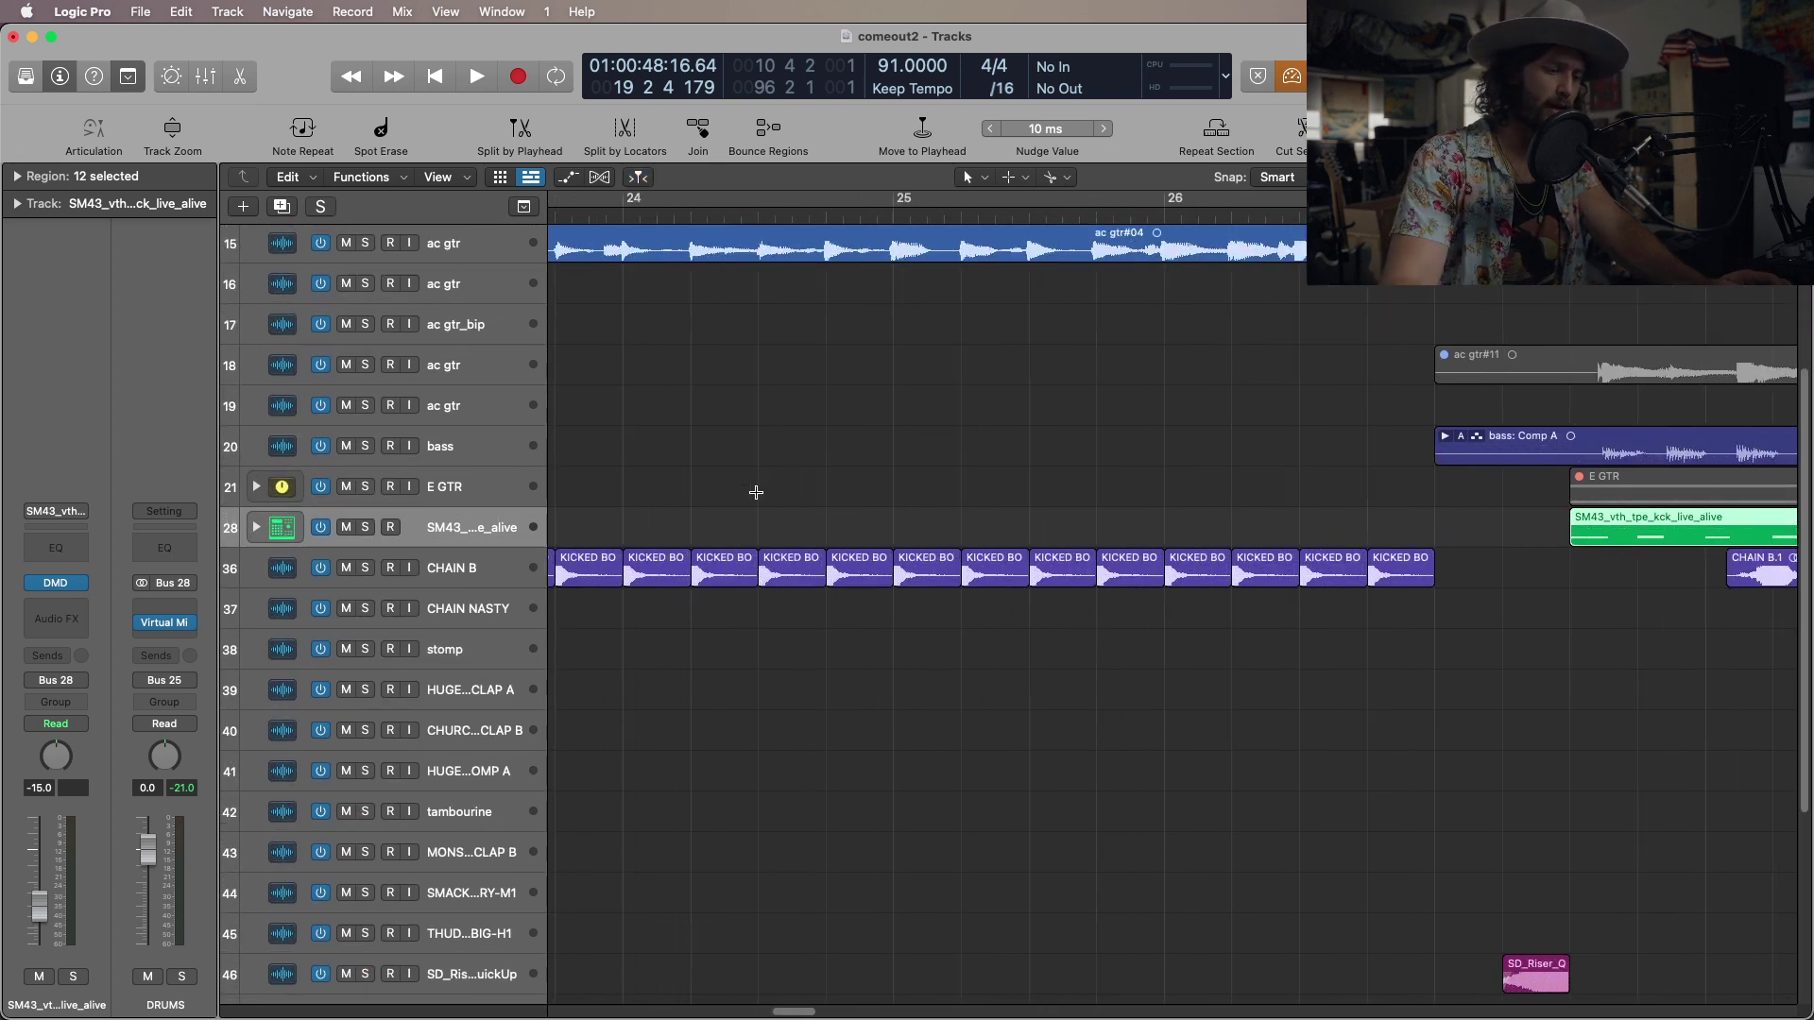
{"action": "key", "text": "z"}
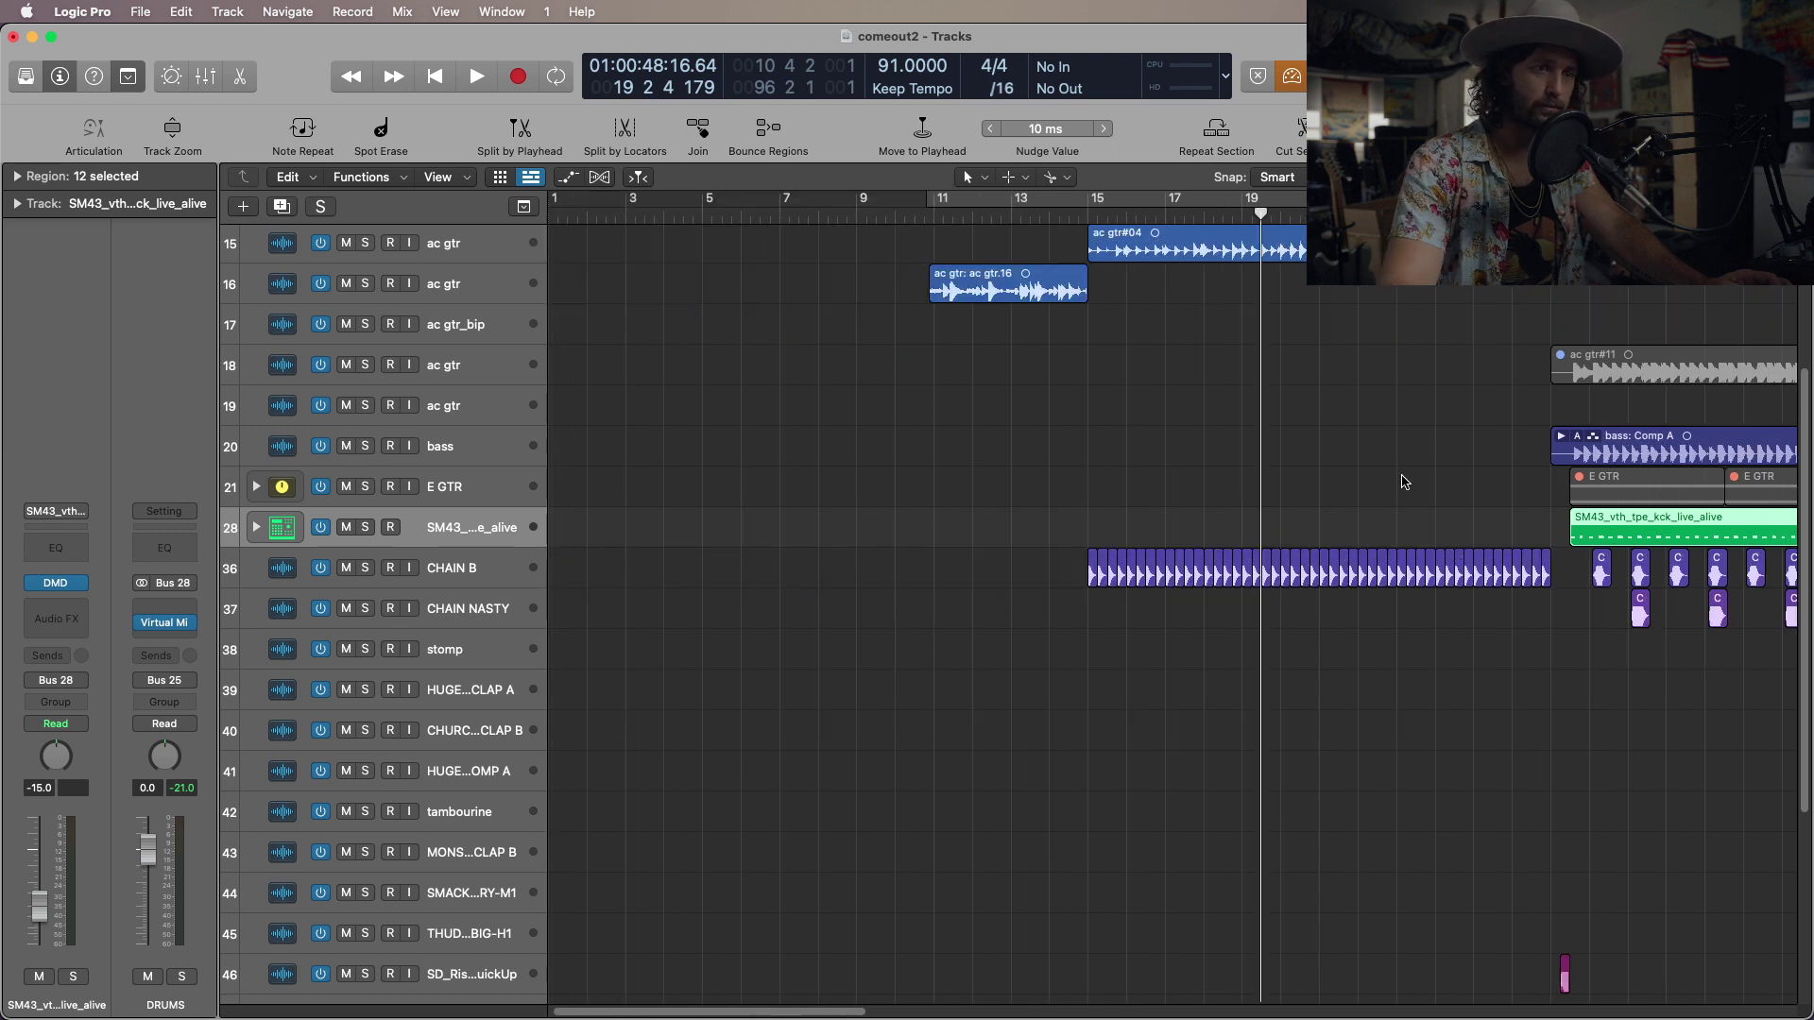
{"action": "key", "text": "super+Right"}
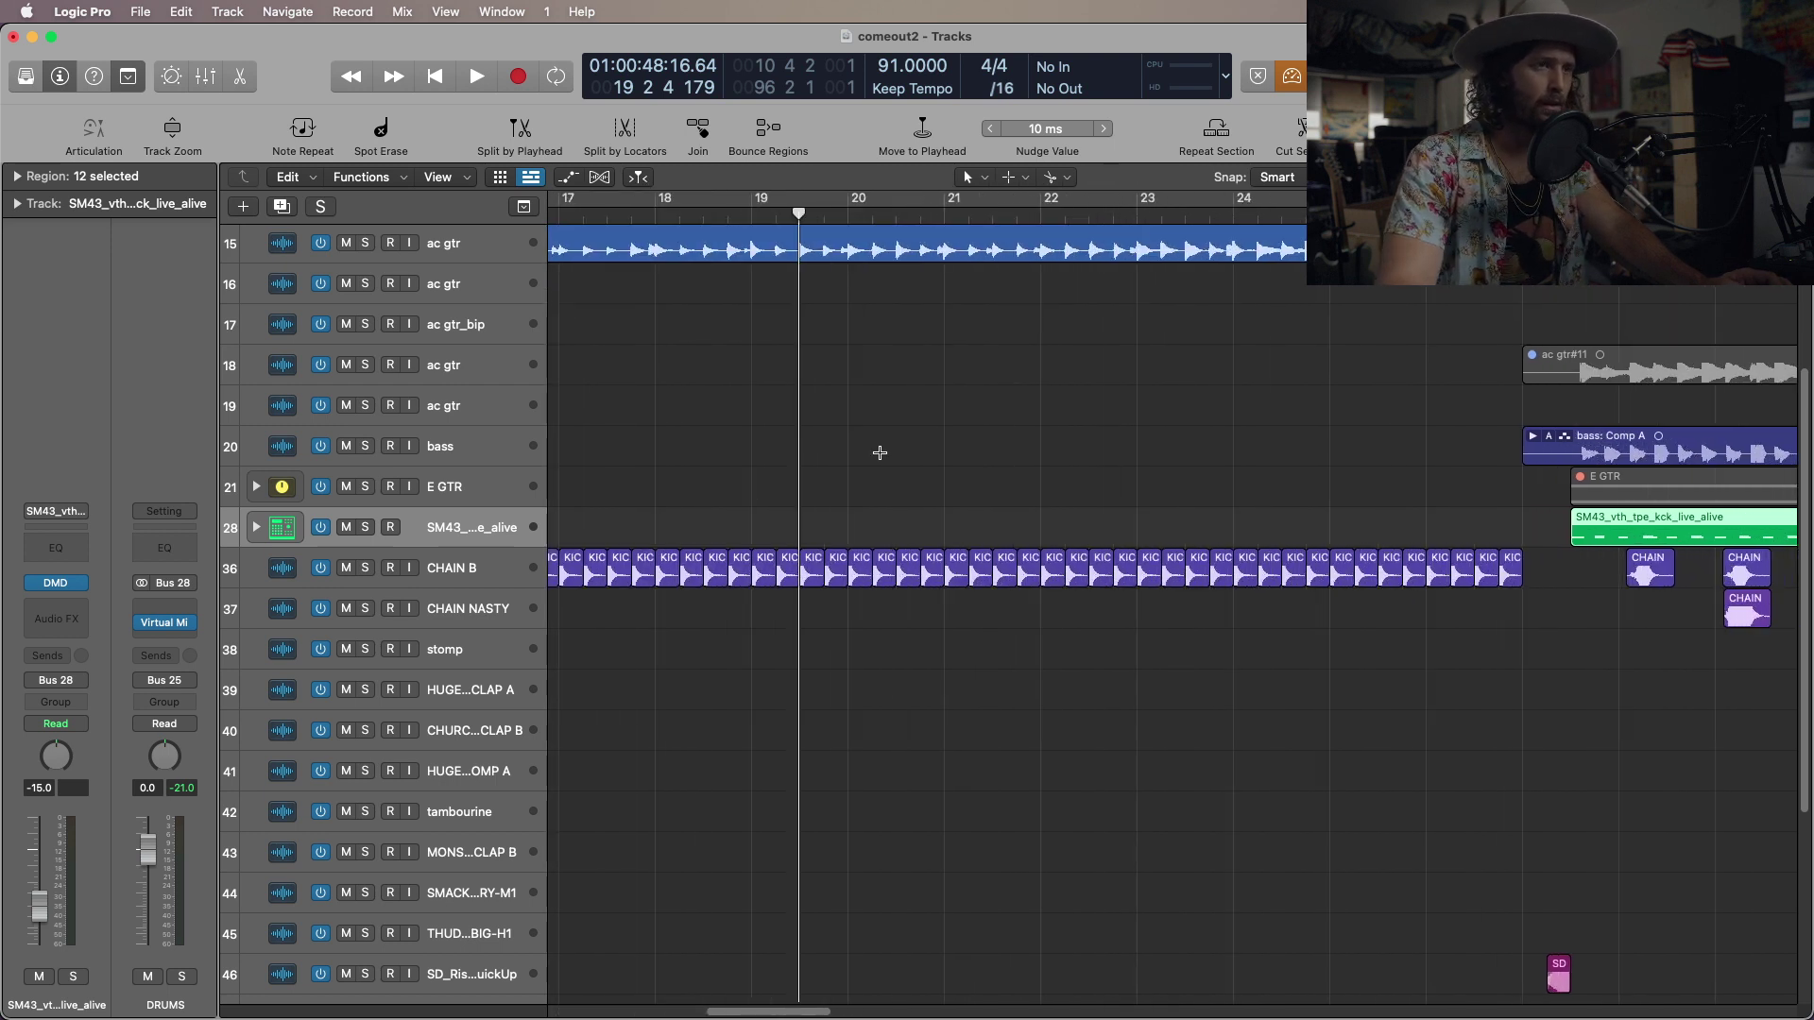
{"action": "scroll", "coordinate": [879, 452], "scroll_direction": "left", "scroll_amount": 5}
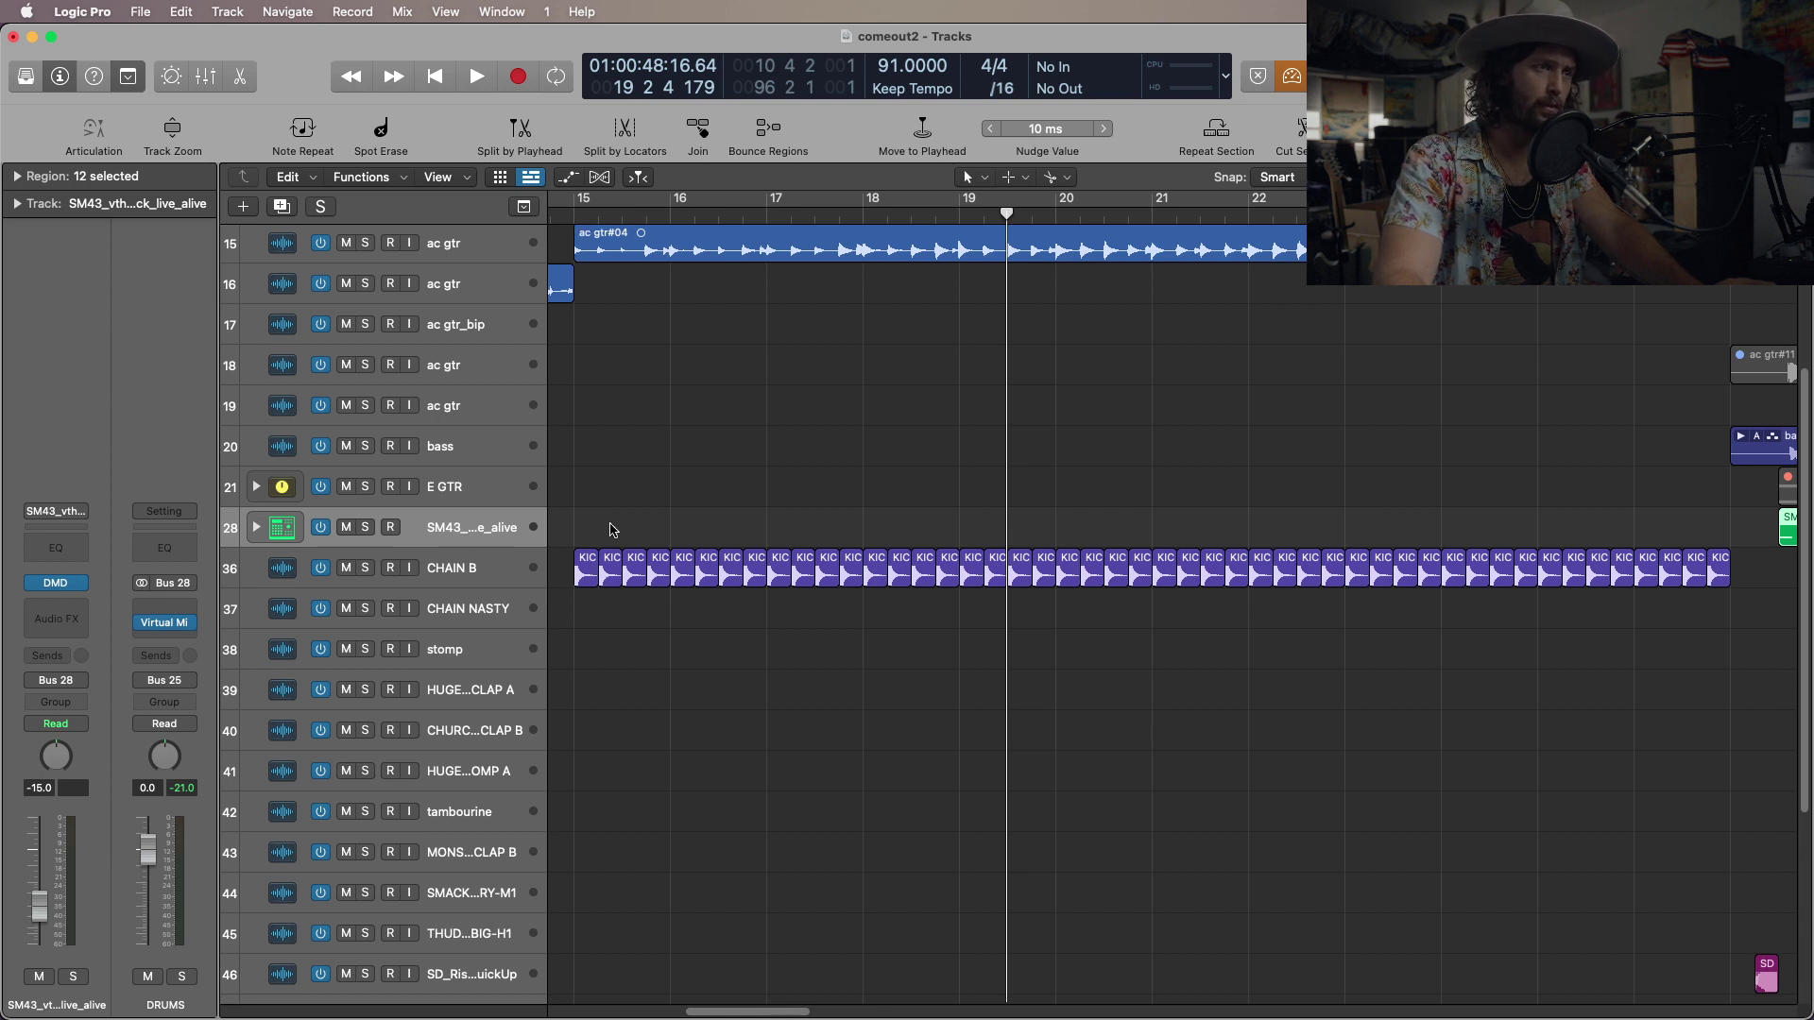
{"action": "left_click", "coordinate": [570, 216]}
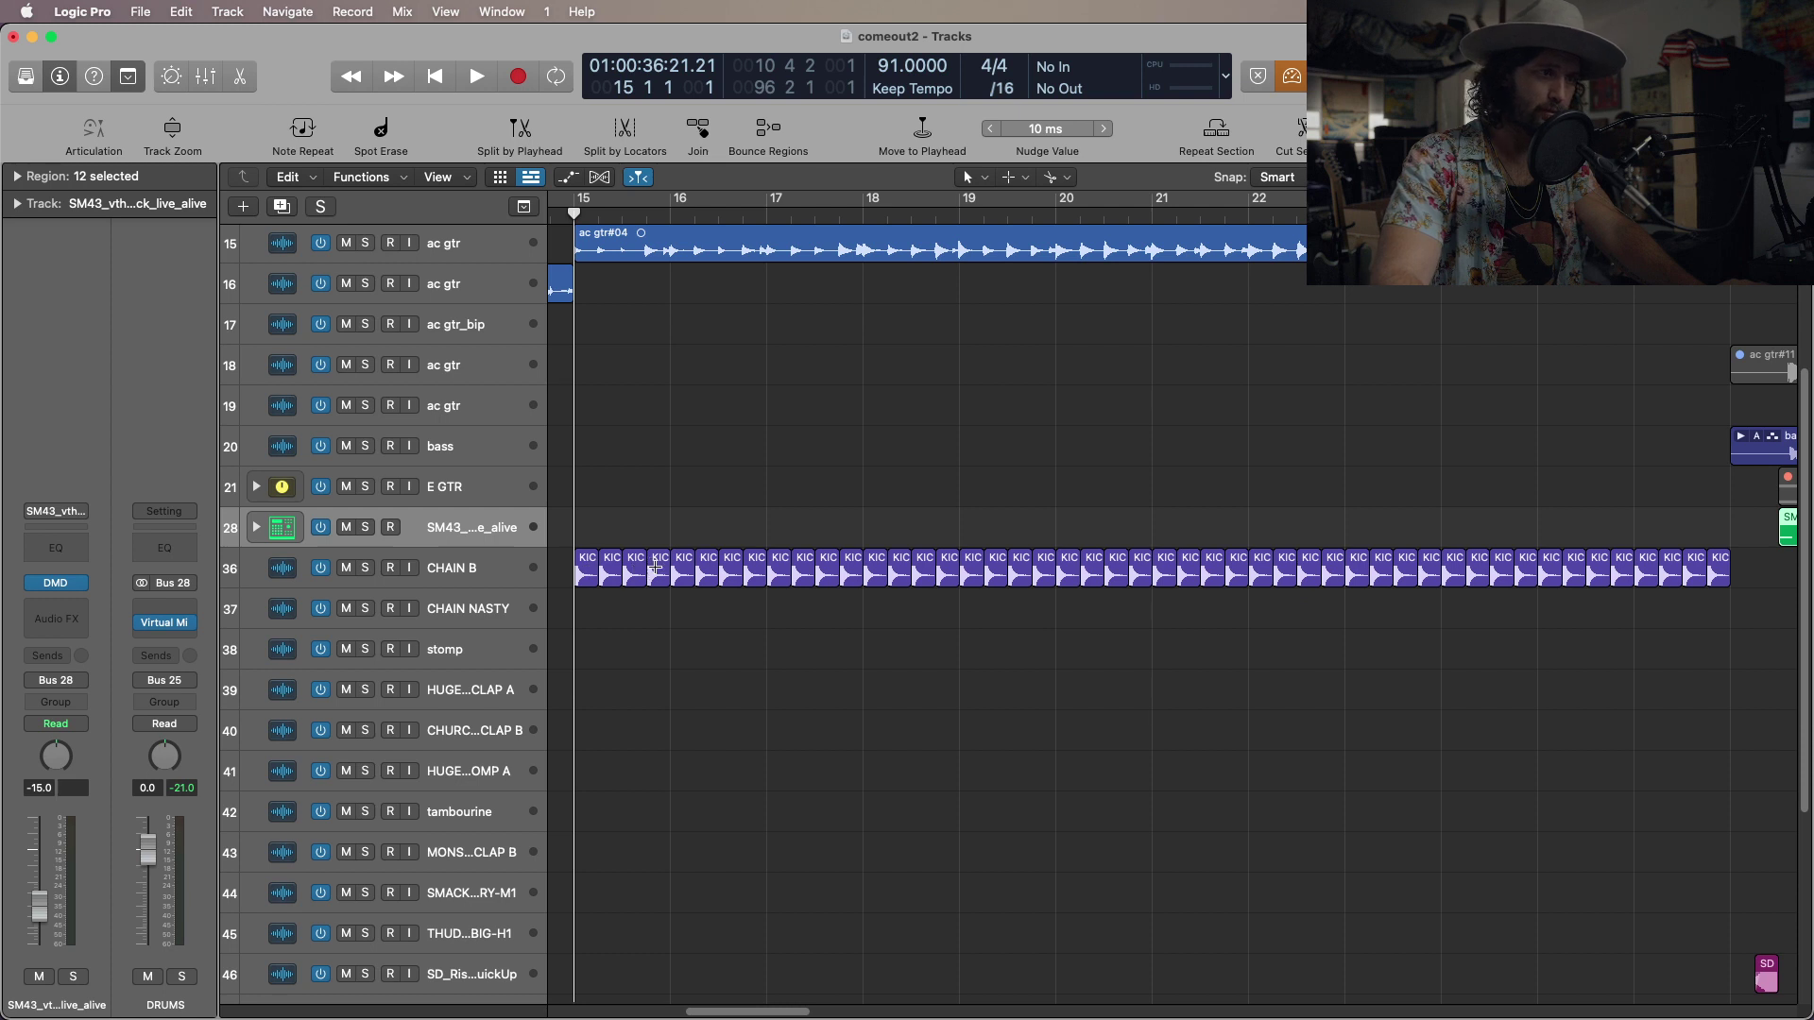
{"action": "left_click_drag", "start_coordinate": [580, 523], "coordinate": [666, 584]}
{"action": "left_click", "coordinate": [755, 522]}
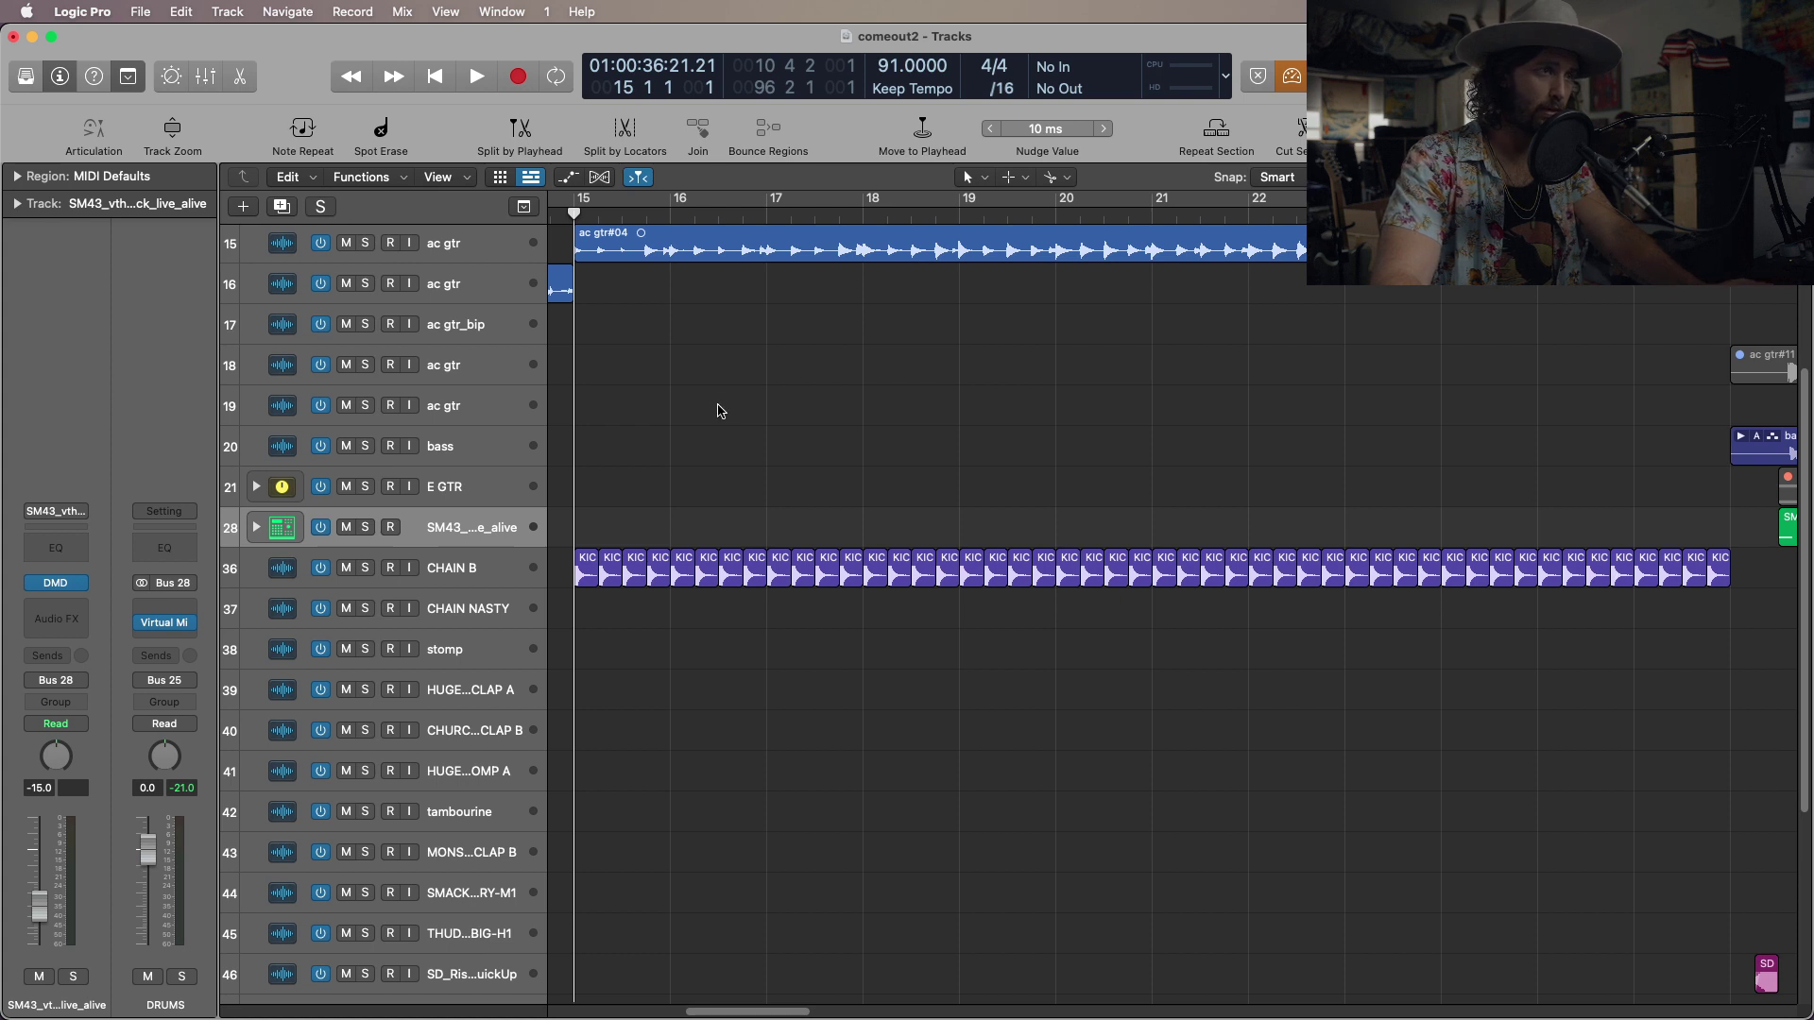
Play the verse from just before bar 15 into bar 17, then stop playback.
{"action": "scroll", "coordinate": [711, 379], "scroll_direction": "up", "scroll_amount": 3}
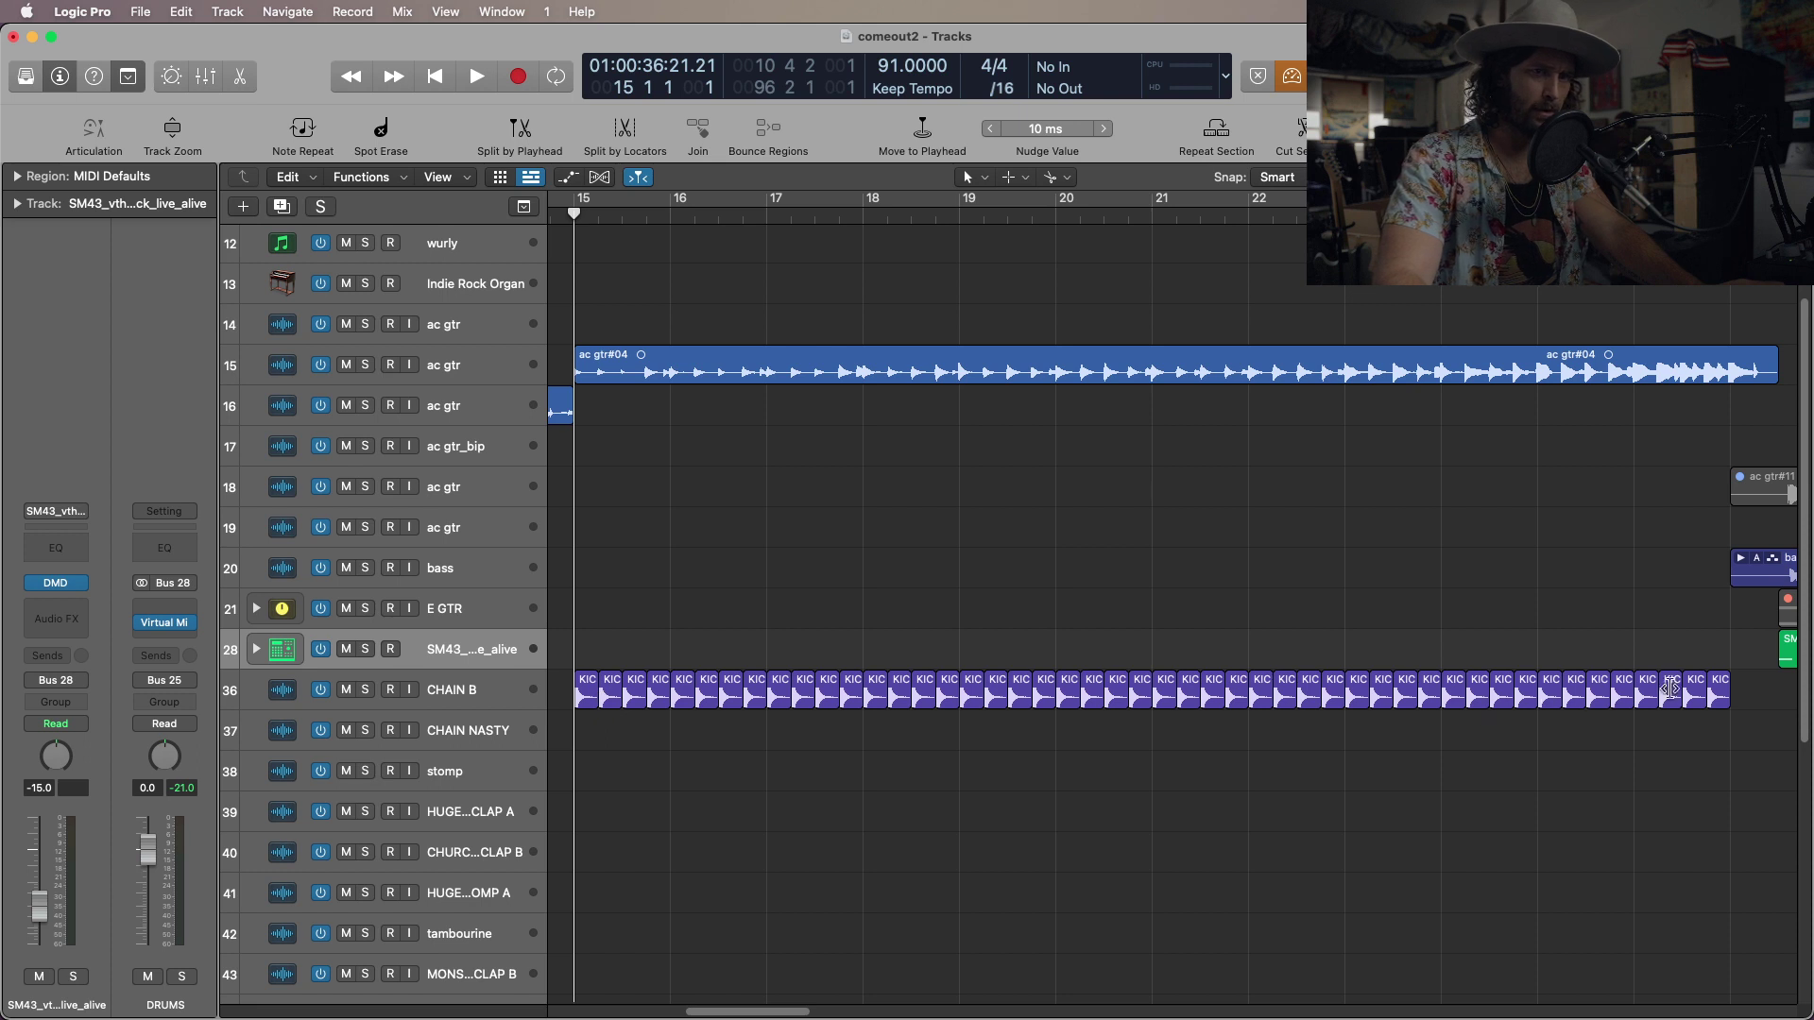
{"action": "key", "text": "super+Left"}
{"action": "key", "text": "super+Left"}
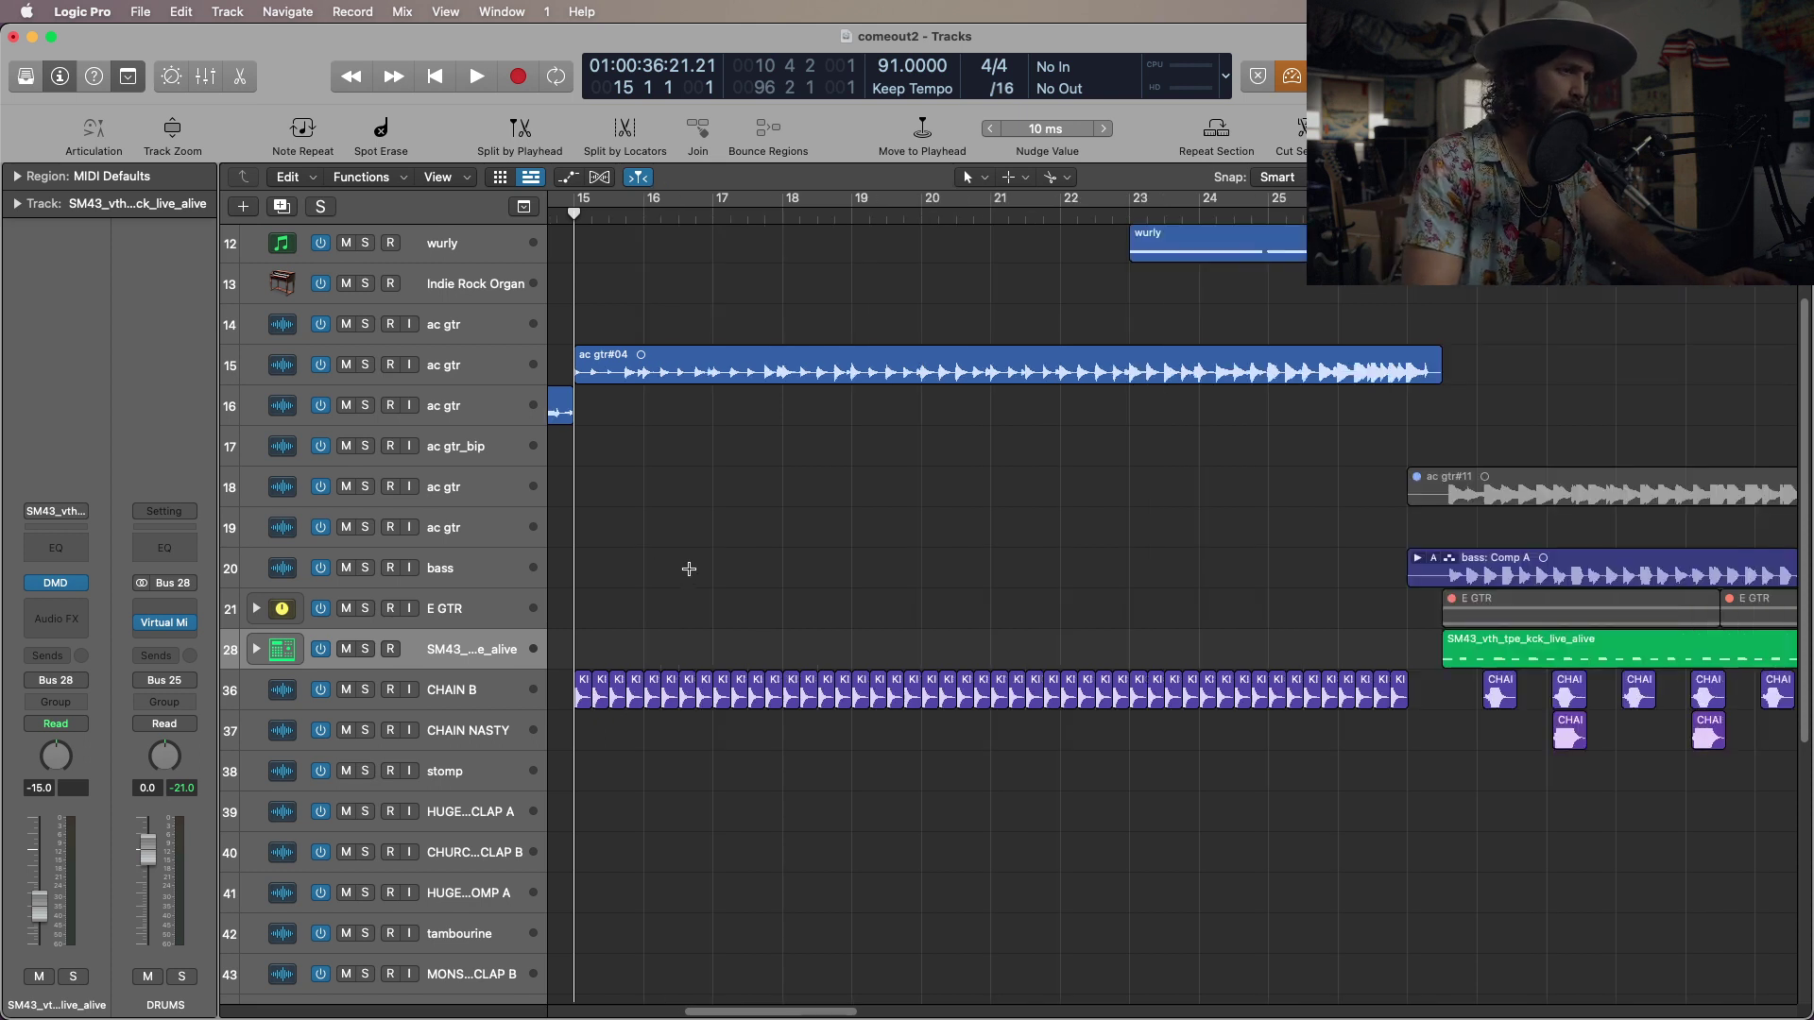
{"action": "key", "text": "super+Up"}
{"action": "key", "text": "super+Up"}
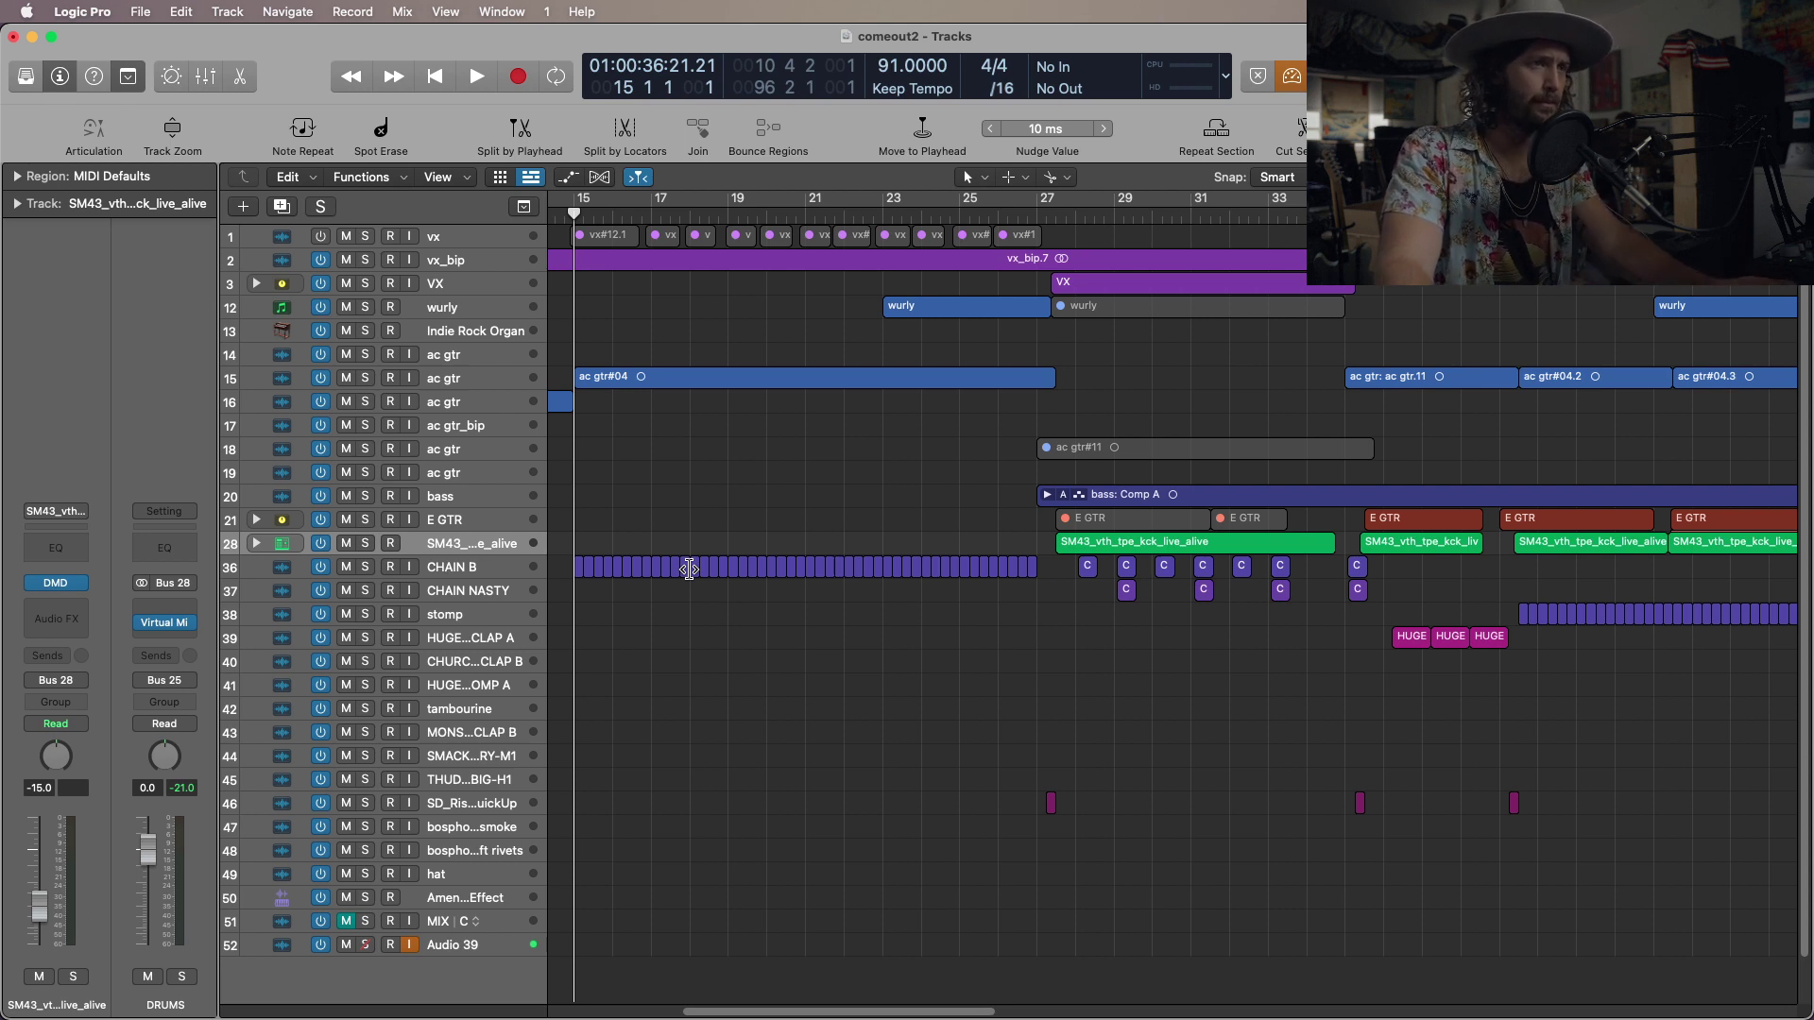
{"action": "key", "text": "comma"}
{"action": "key", "text": "space"}
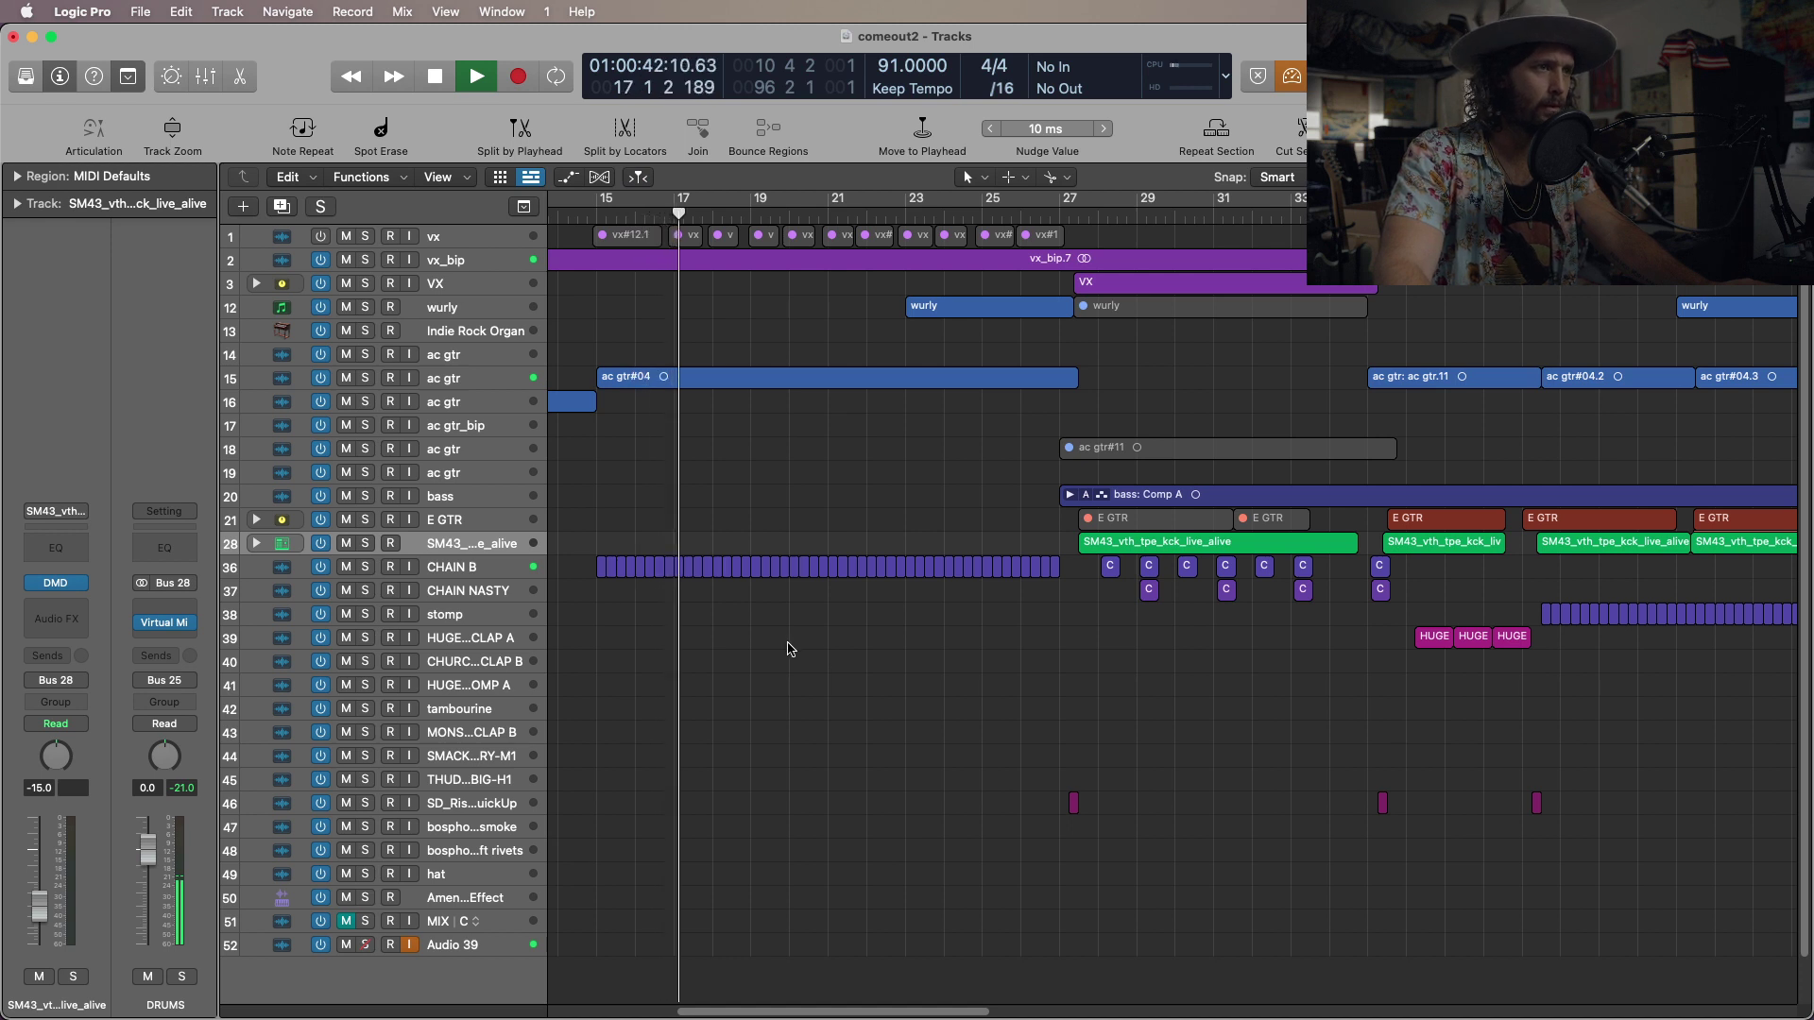
{"action": "key", "text": "space"}
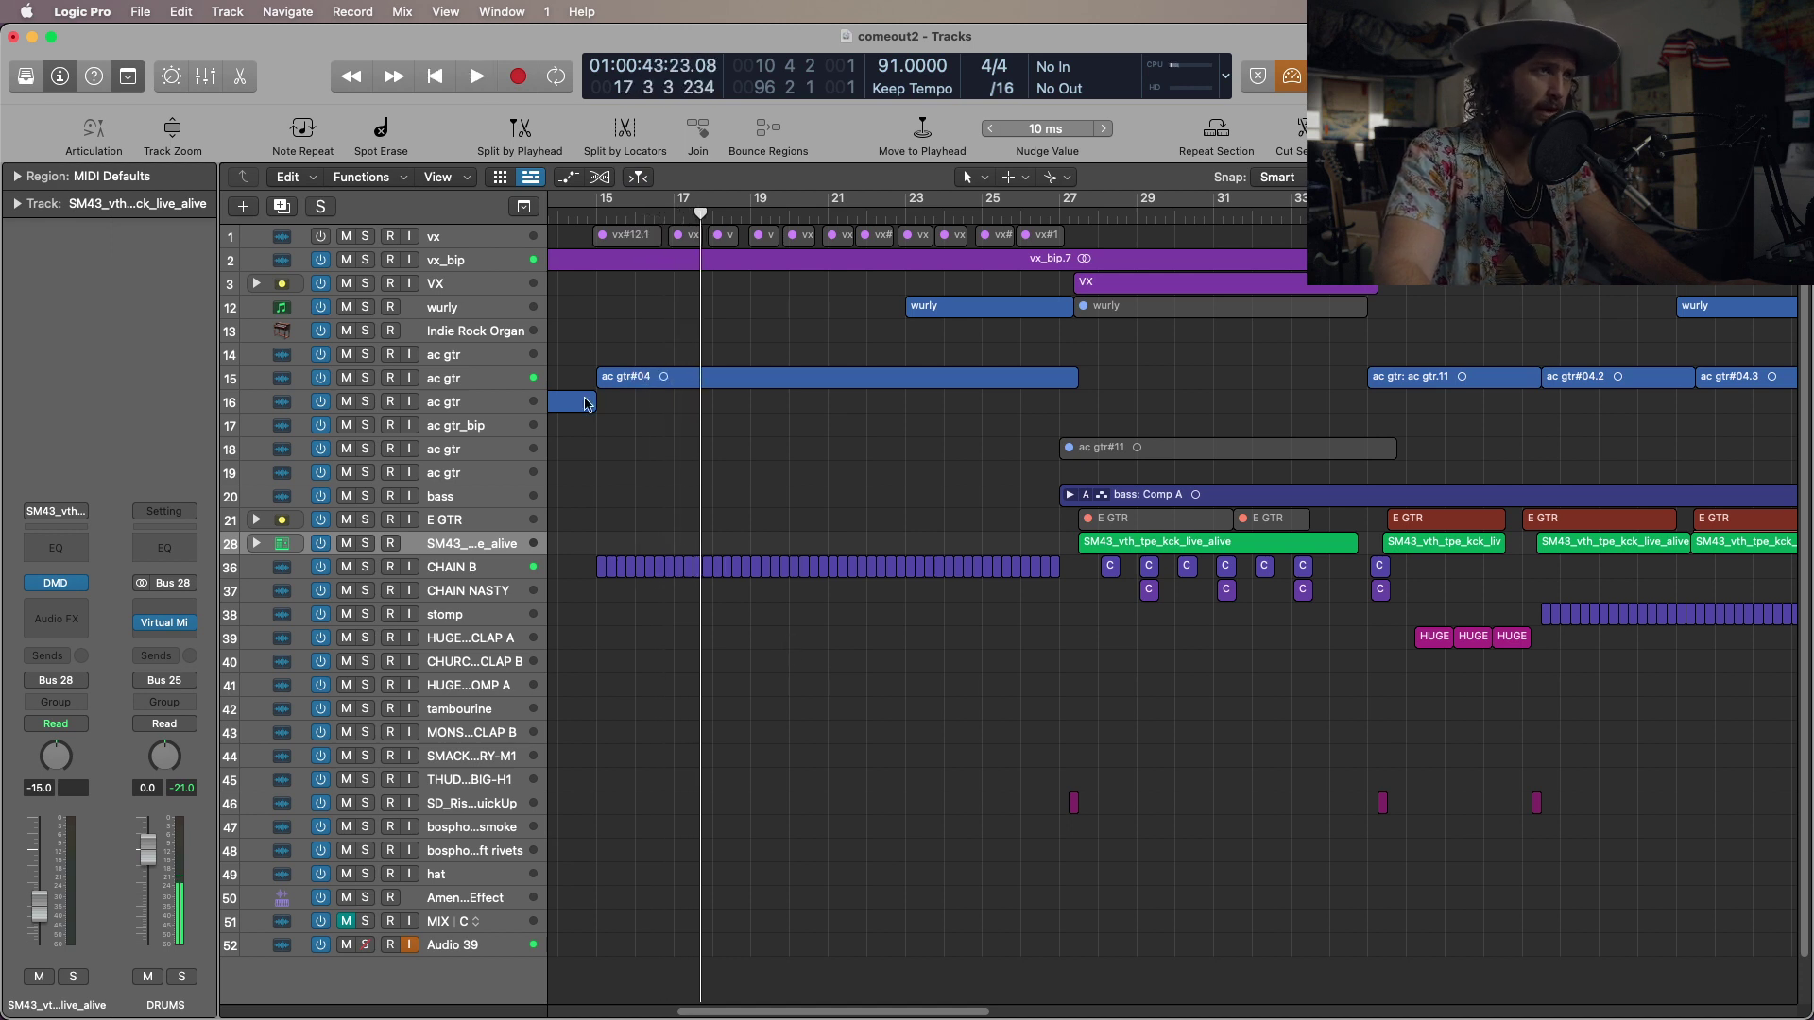
Select ac gtr track 15 and open its Virtual Mix Rack, moving the plug-in window so the whole chain is visible.
{"action": "left_click", "coordinate": [482, 377]}
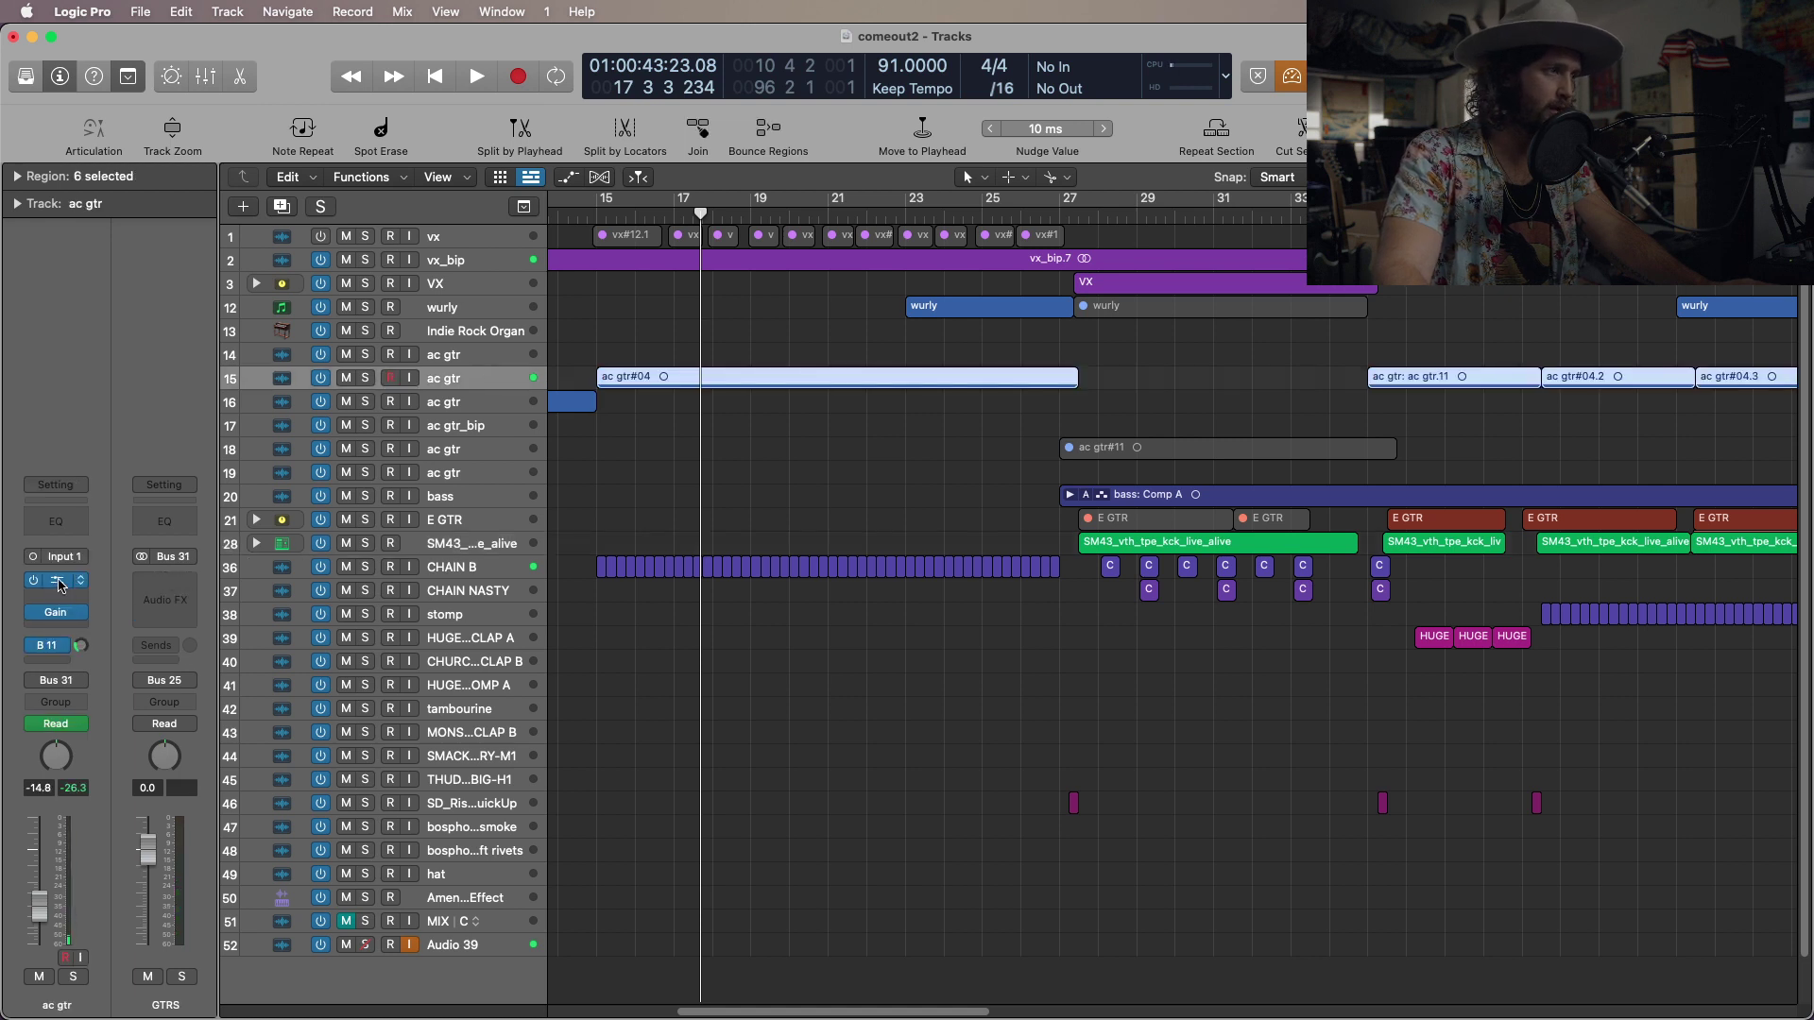
{"action": "key", "text": "v"}
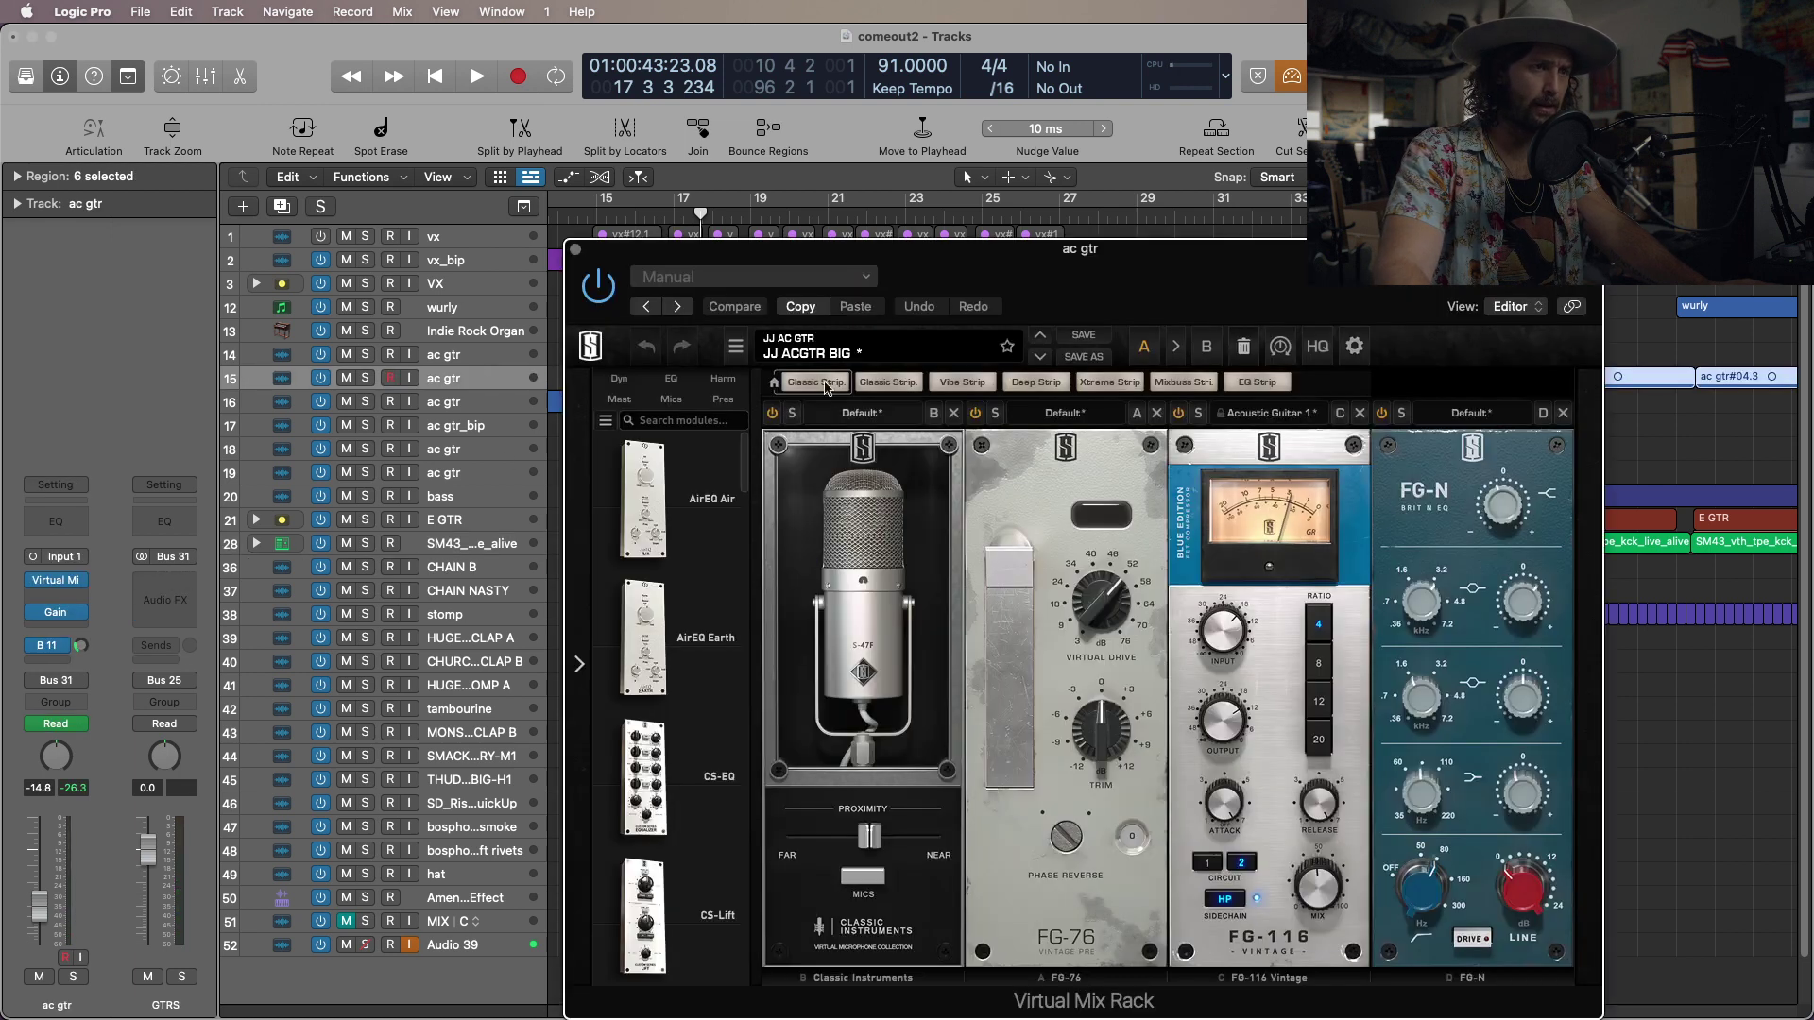
{"action": "left_click_drag", "start_coordinate": [983, 275], "coordinate": [877, 141]}
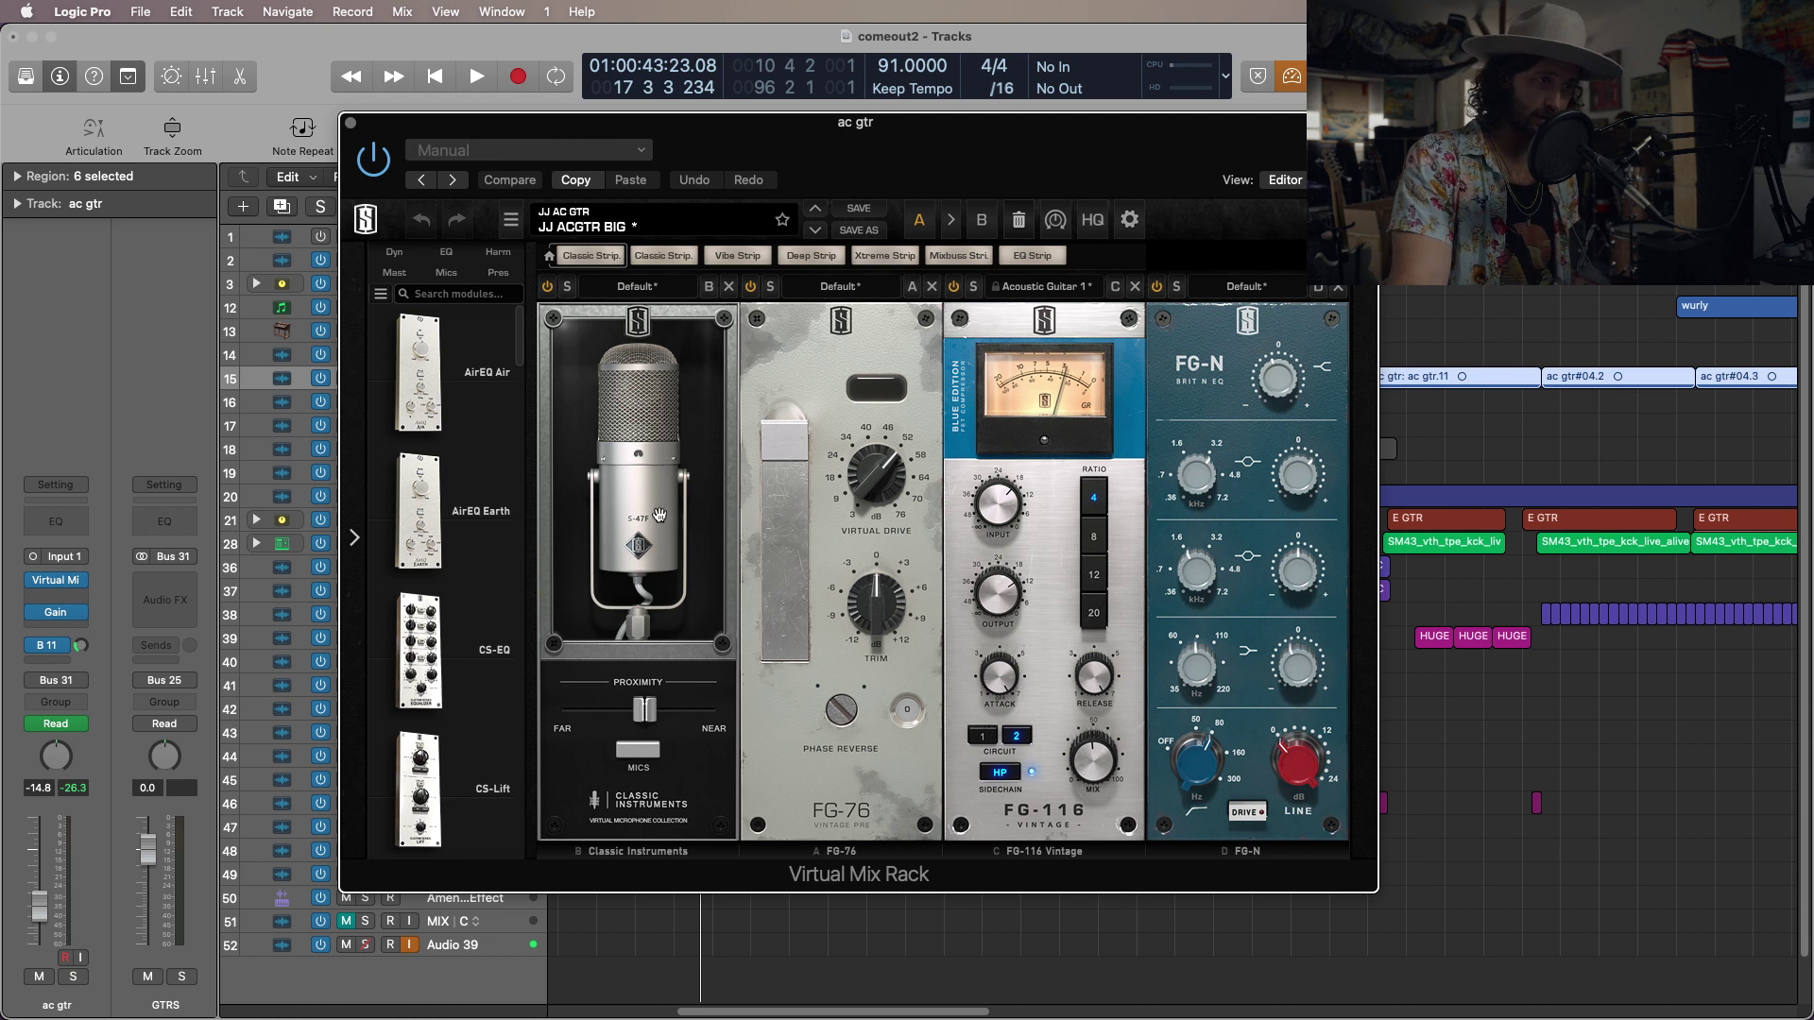
Browse the microphone models in the Classic Instruments module, from S-57 Vintage to S-Custom Tom, then close the list keeping S-47F.
{"action": "left_click", "coordinate": [646, 750]}
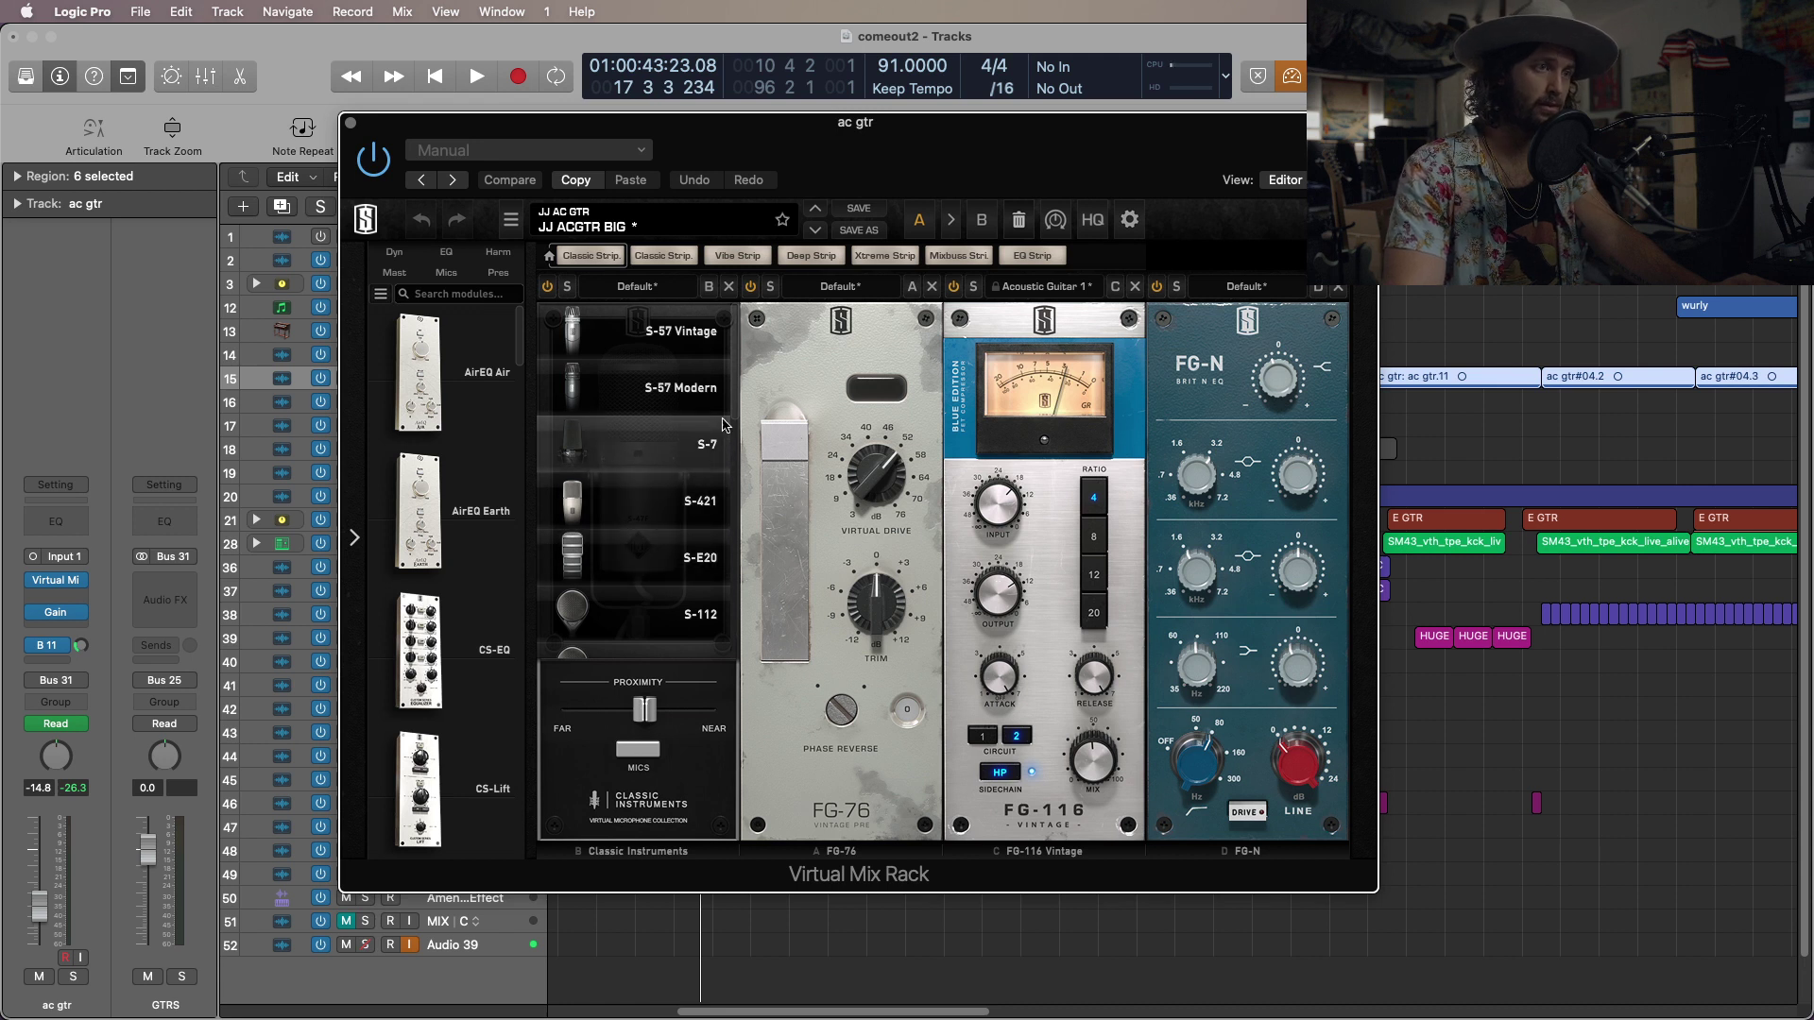
{"action": "scroll", "coordinate": [728, 445], "scroll_direction": "down", "scroll_amount": 5}
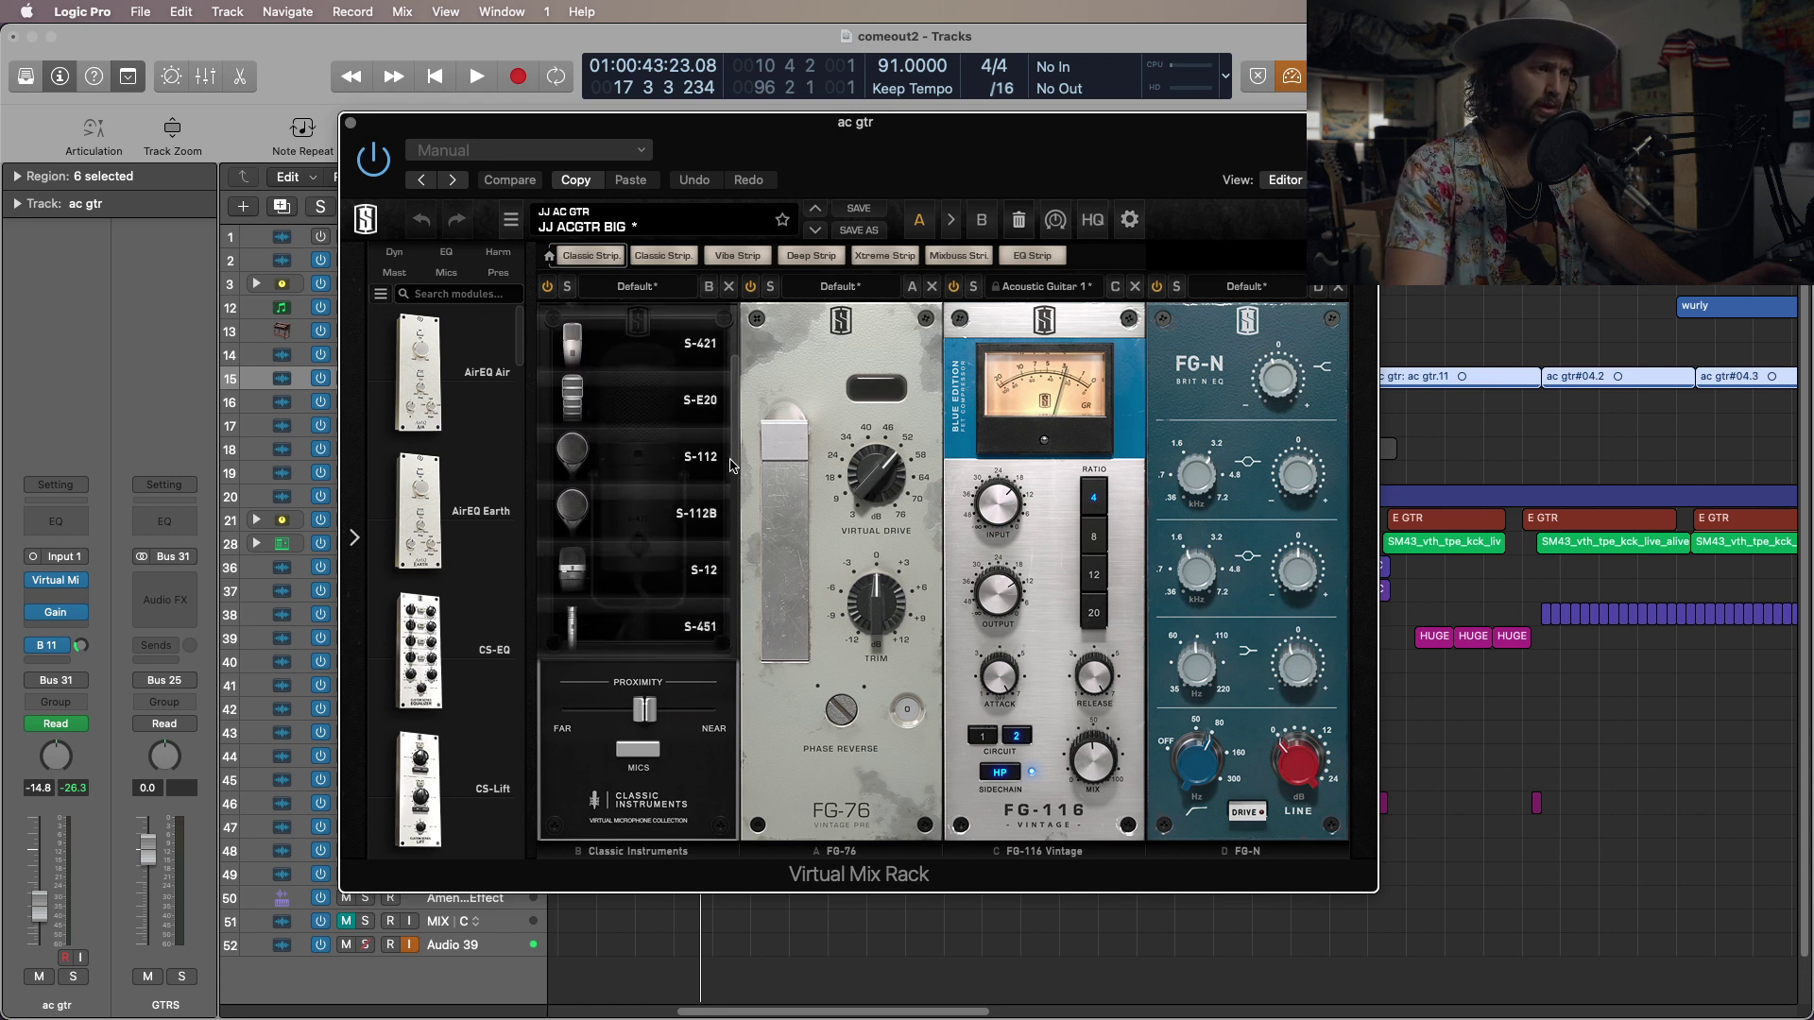
{"action": "scroll", "coordinate": [708, 397], "scroll_direction": "up", "scroll_amount": 5}
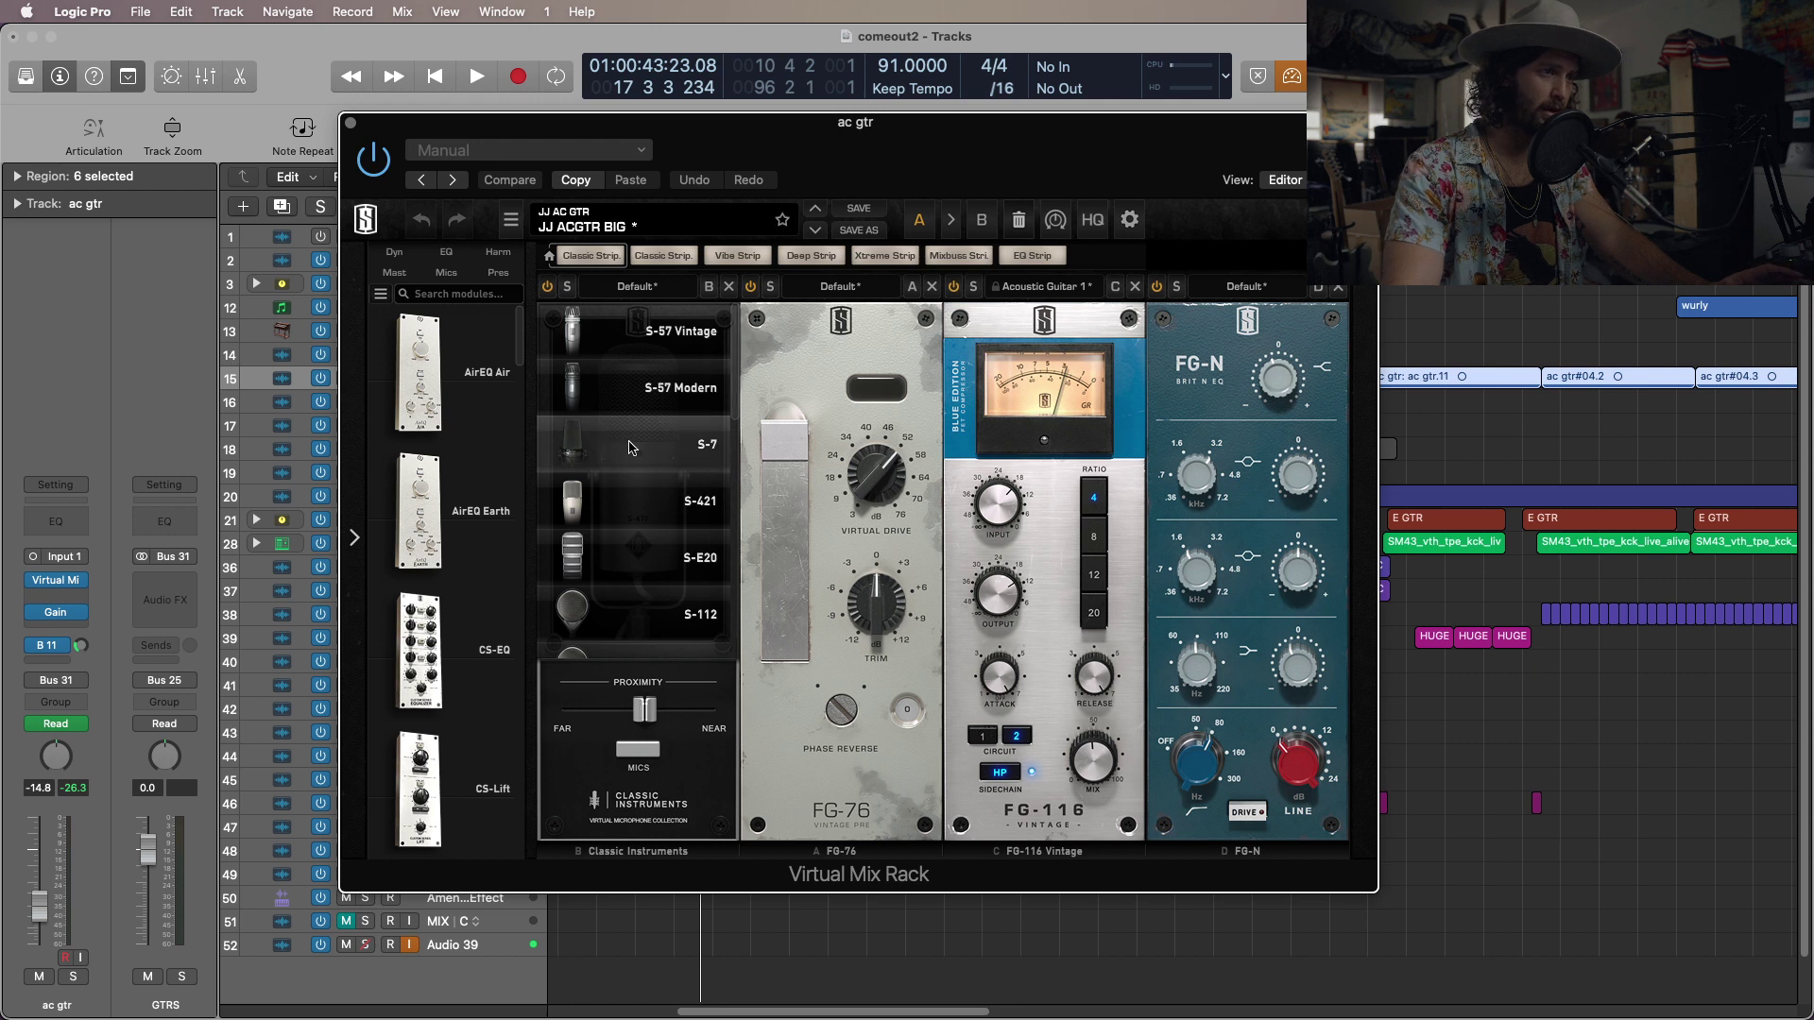
{"action": "scroll", "coordinate": [736, 433], "scroll_direction": "down", "scroll_amount": 2}
{"action": "scroll", "coordinate": [736, 433], "scroll_direction": "down", "scroll_amount": 6}
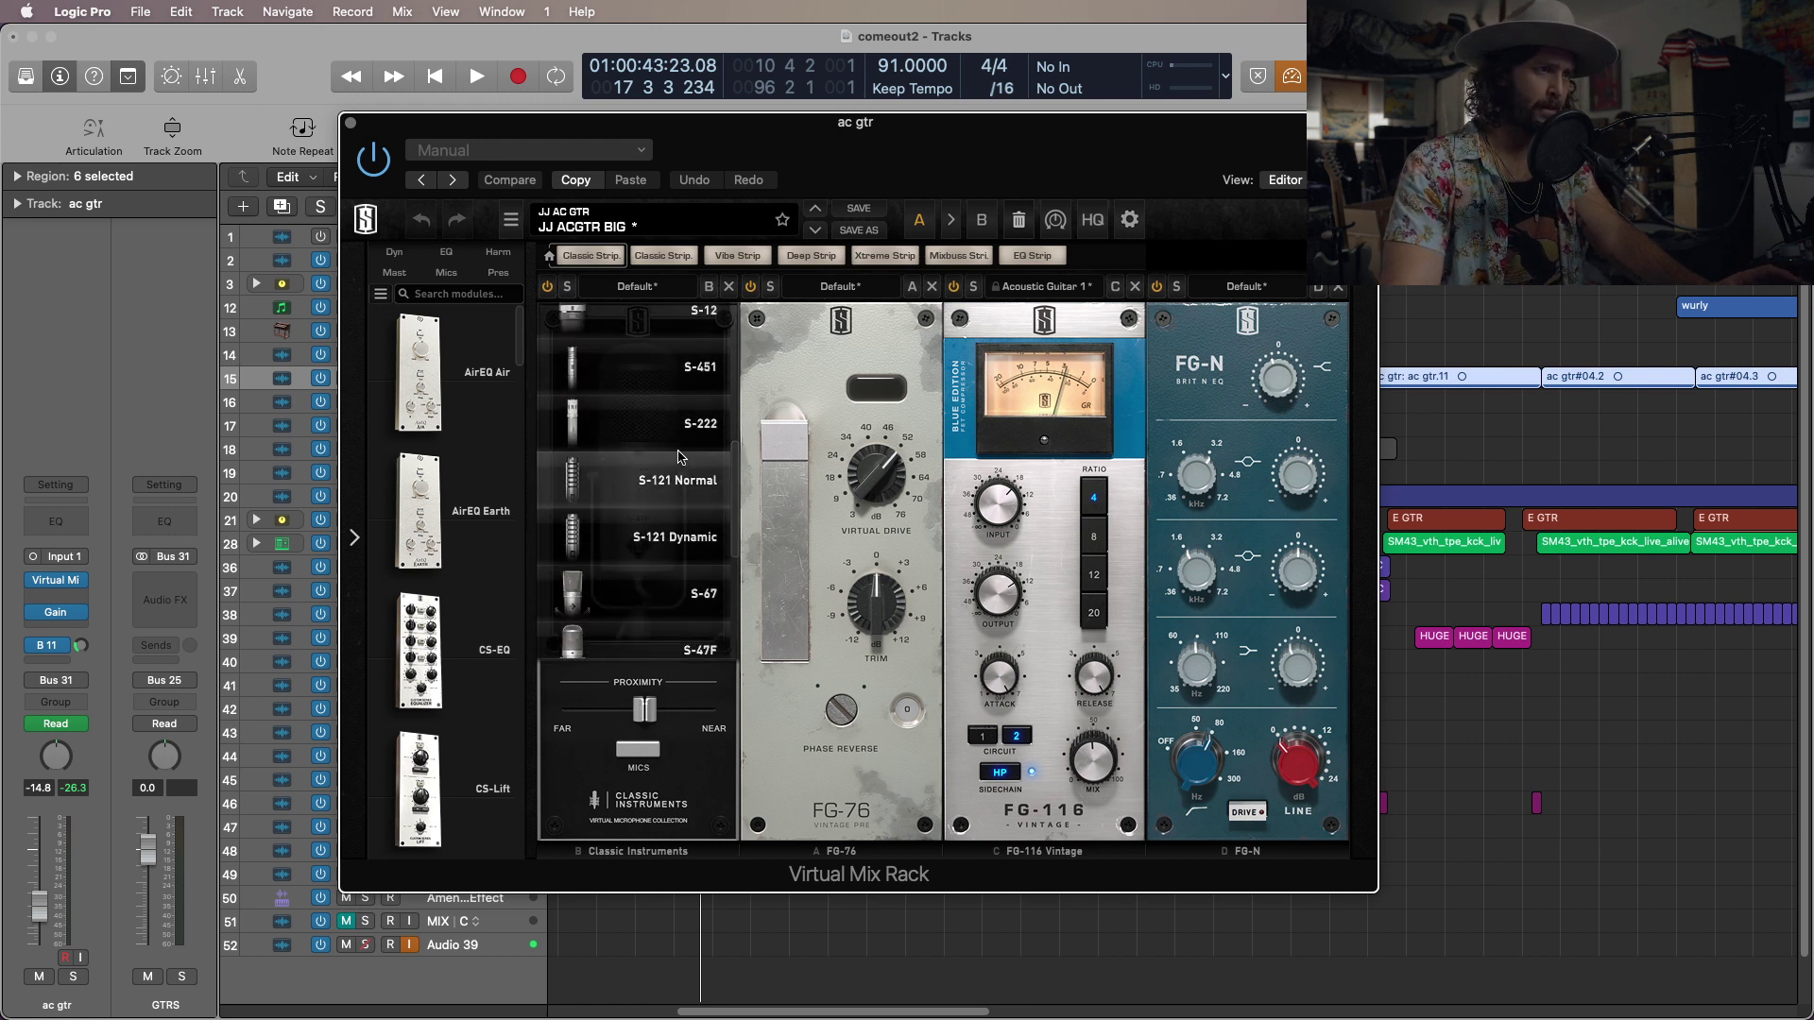
{"action": "left_click_drag", "start_coordinate": [740, 472], "coordinate": [732, 573]}
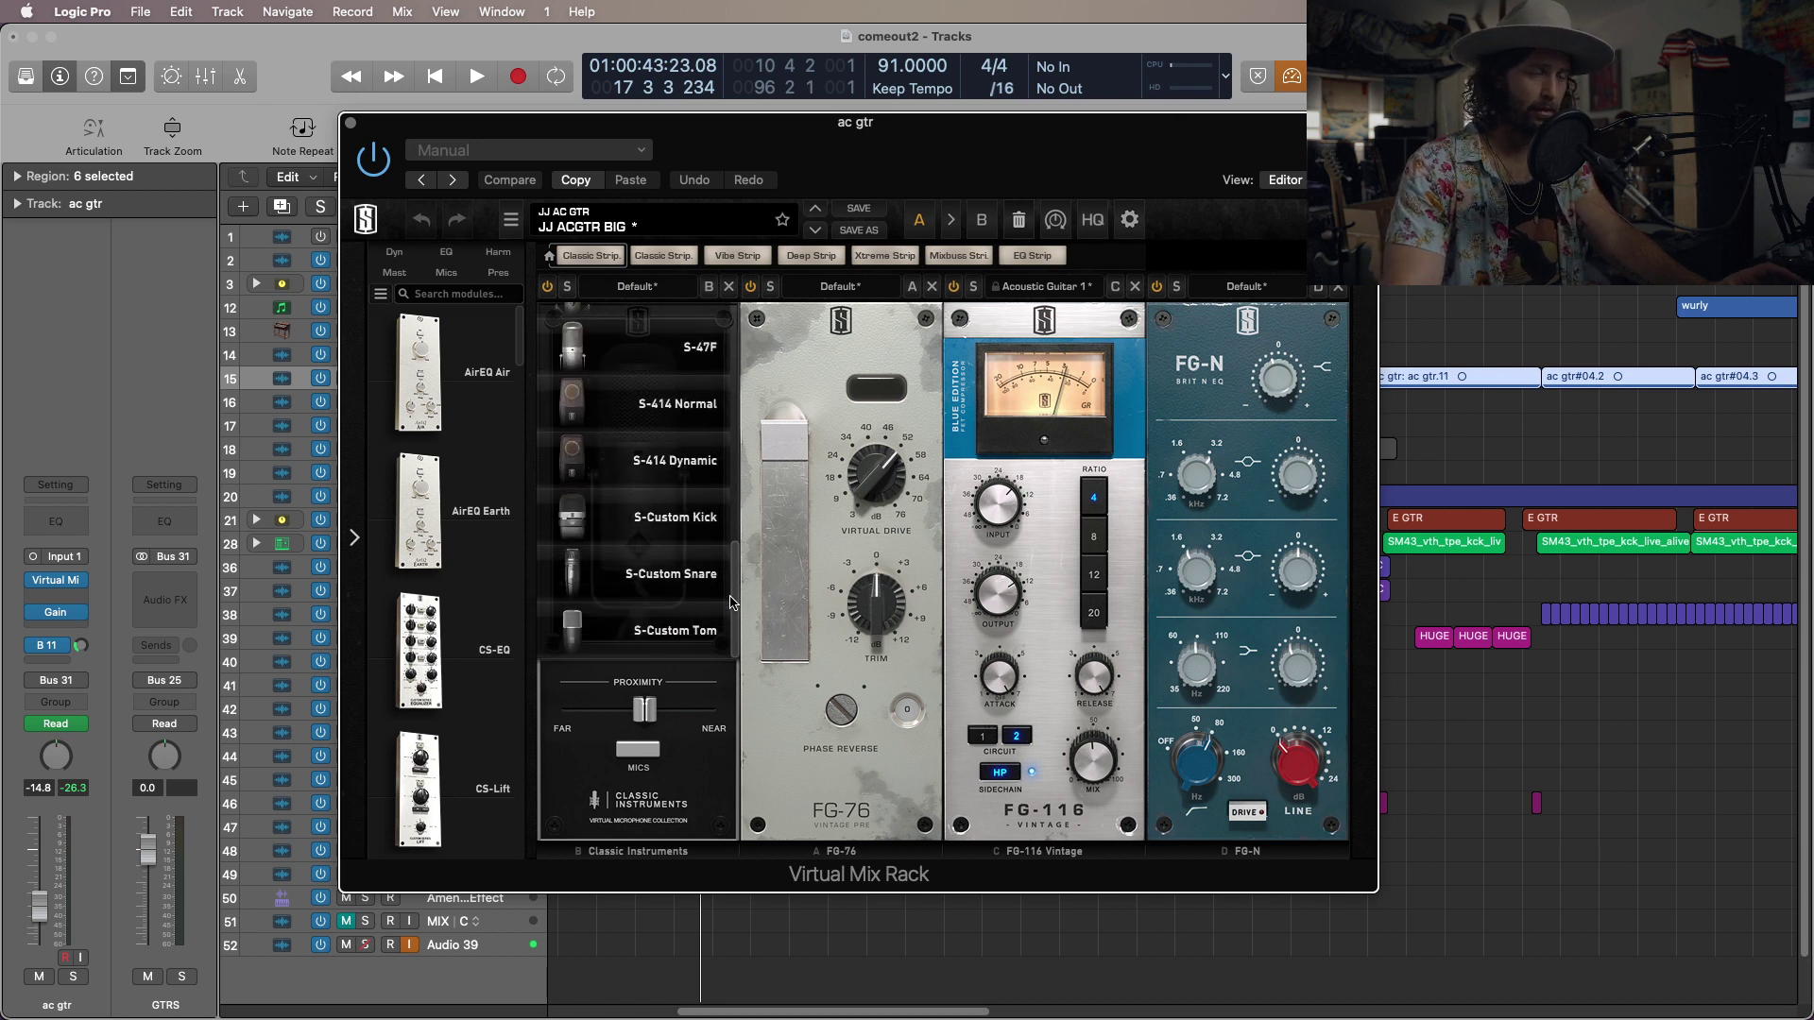
{"action": "left_click", "coordinate": [637, 750]}
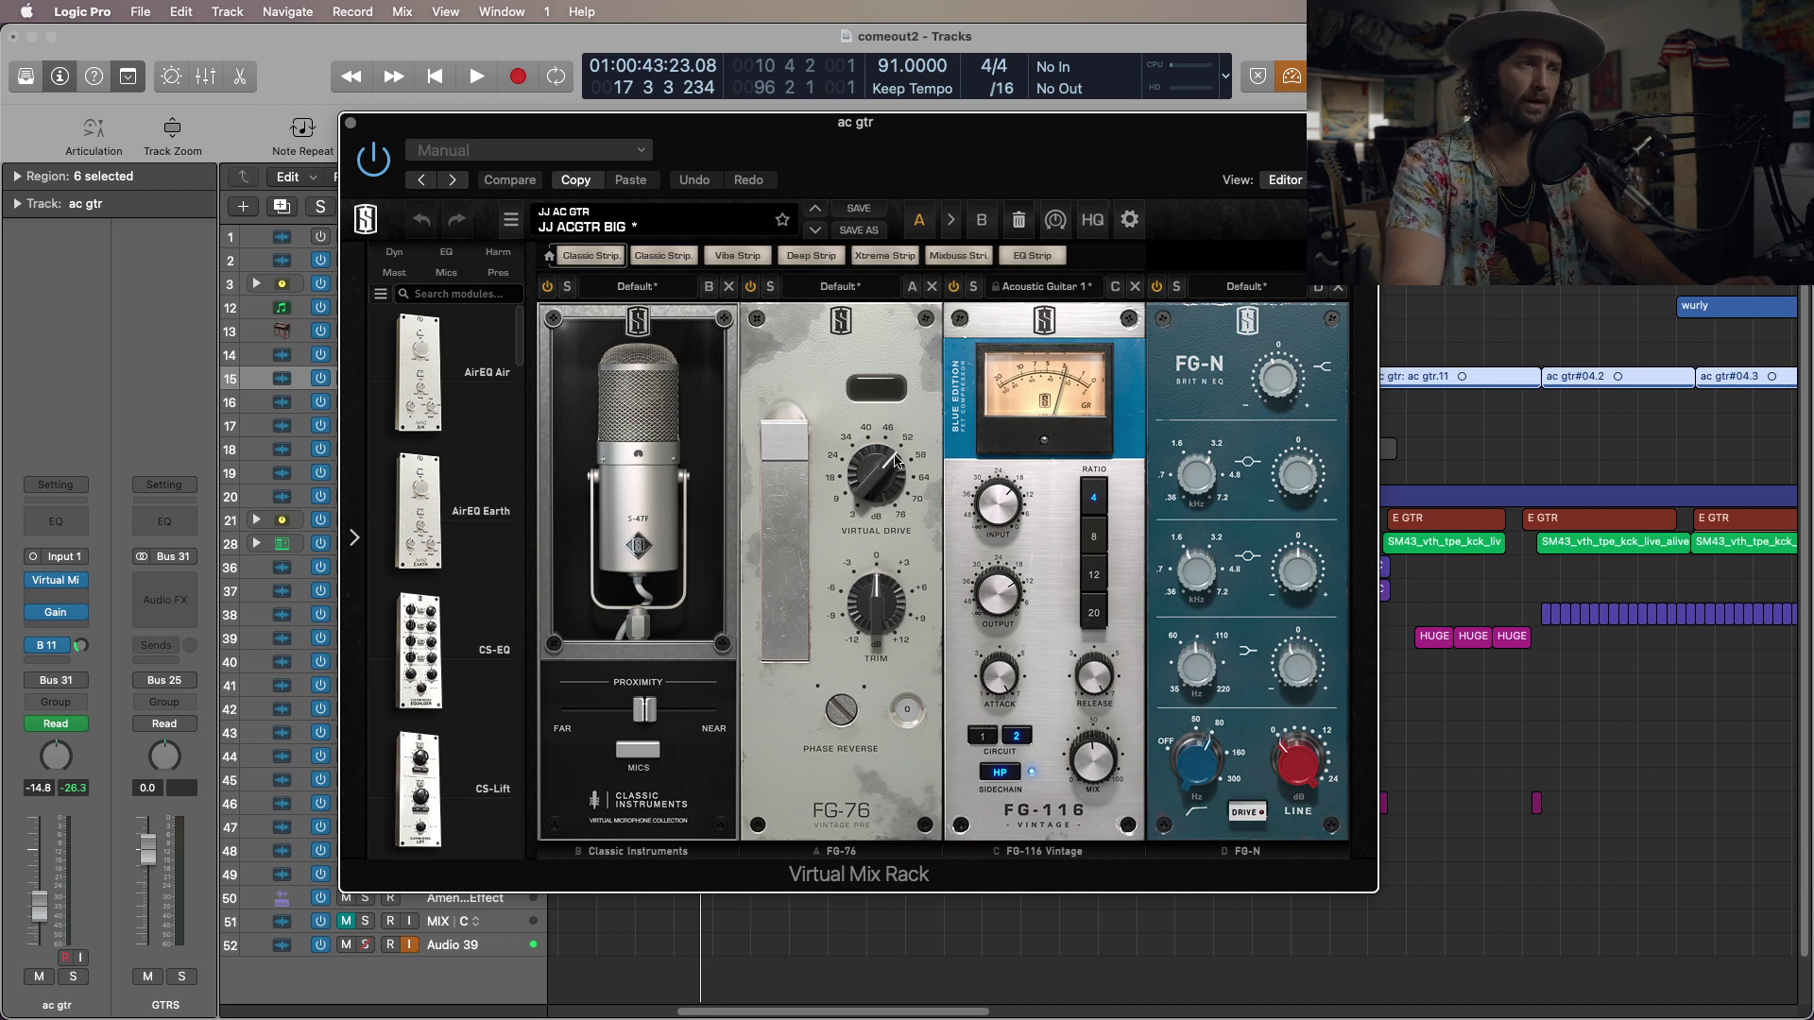
Play ac gtr track 15 in solo while comparing the FG-116 Vintage compressor bypassed and active, then stop playback.
{"action": "mouse_move", "coordinate": [521, 362]}
{"action": "left_mouse_down"}
{"action": "mouse_move", "coordinate": [542, 652]}
{"action": "mouse_move", "coordinate": [521, 338]}
{"action": "left_mouse_up"}
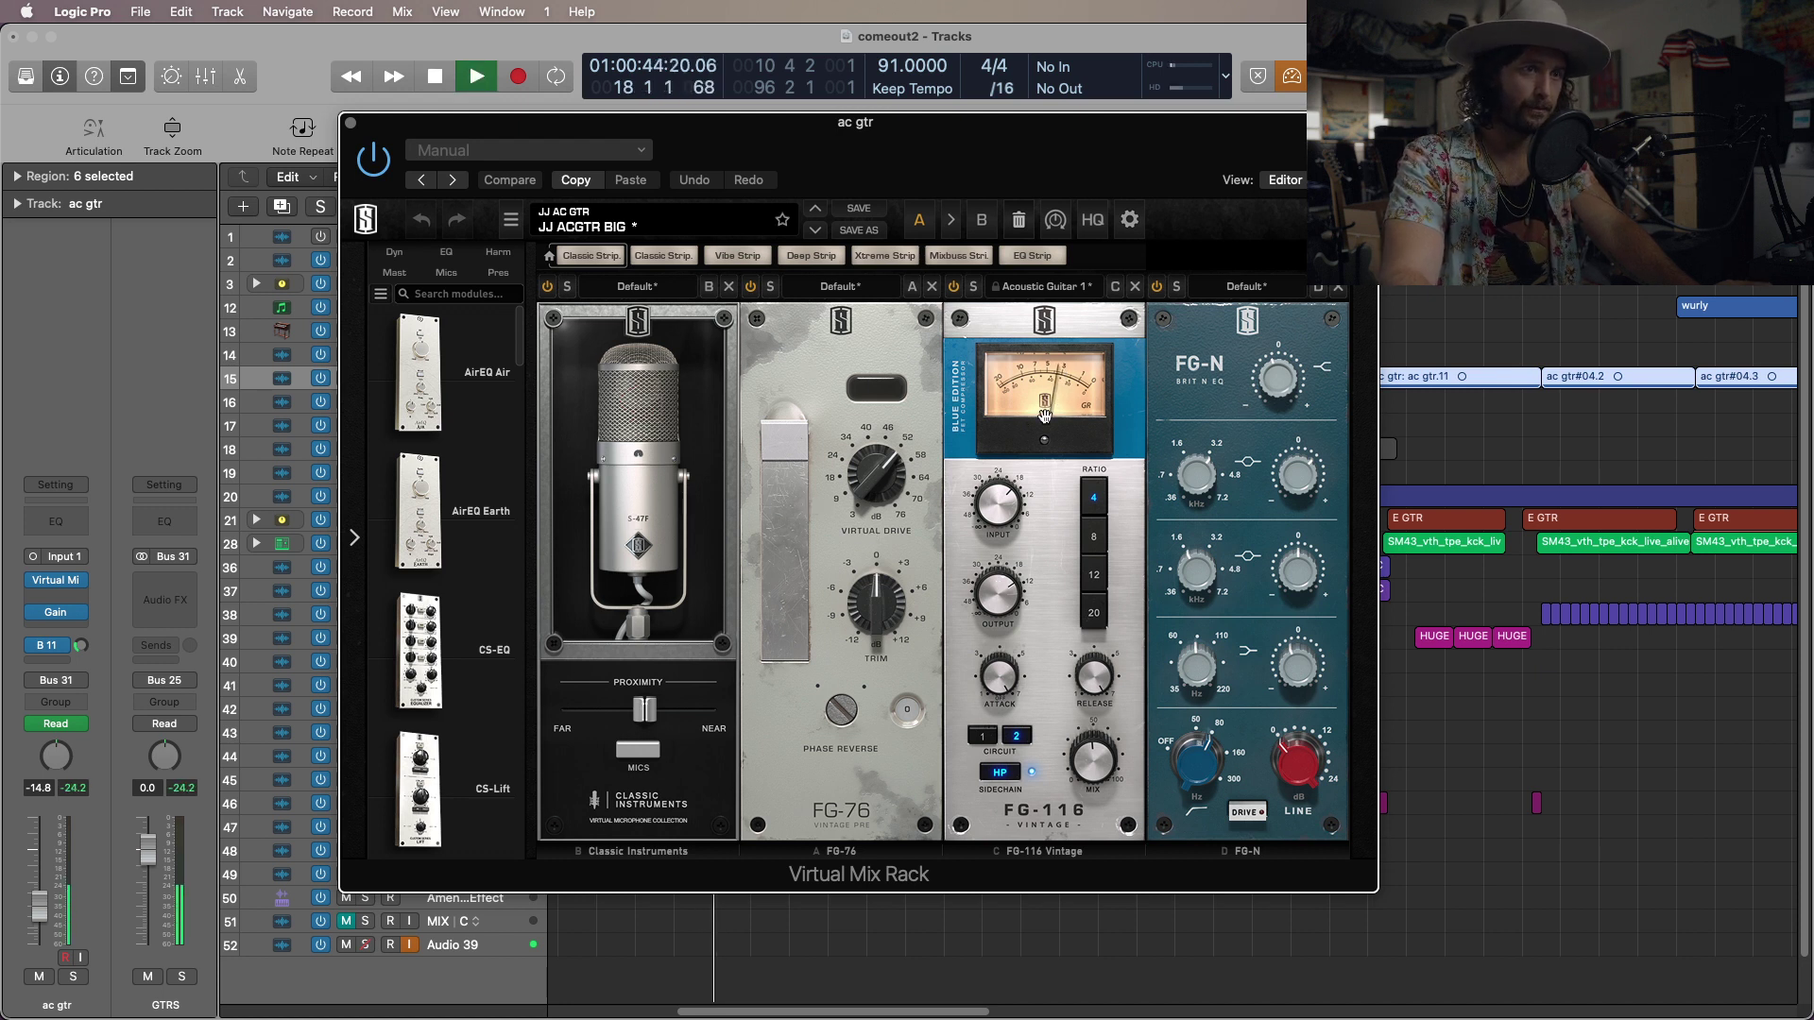
{"action": "left_click_drag", "start_coordinate": [541, 137], "coordinate": [691, 141]}
{"action": "key", "text": "s"}
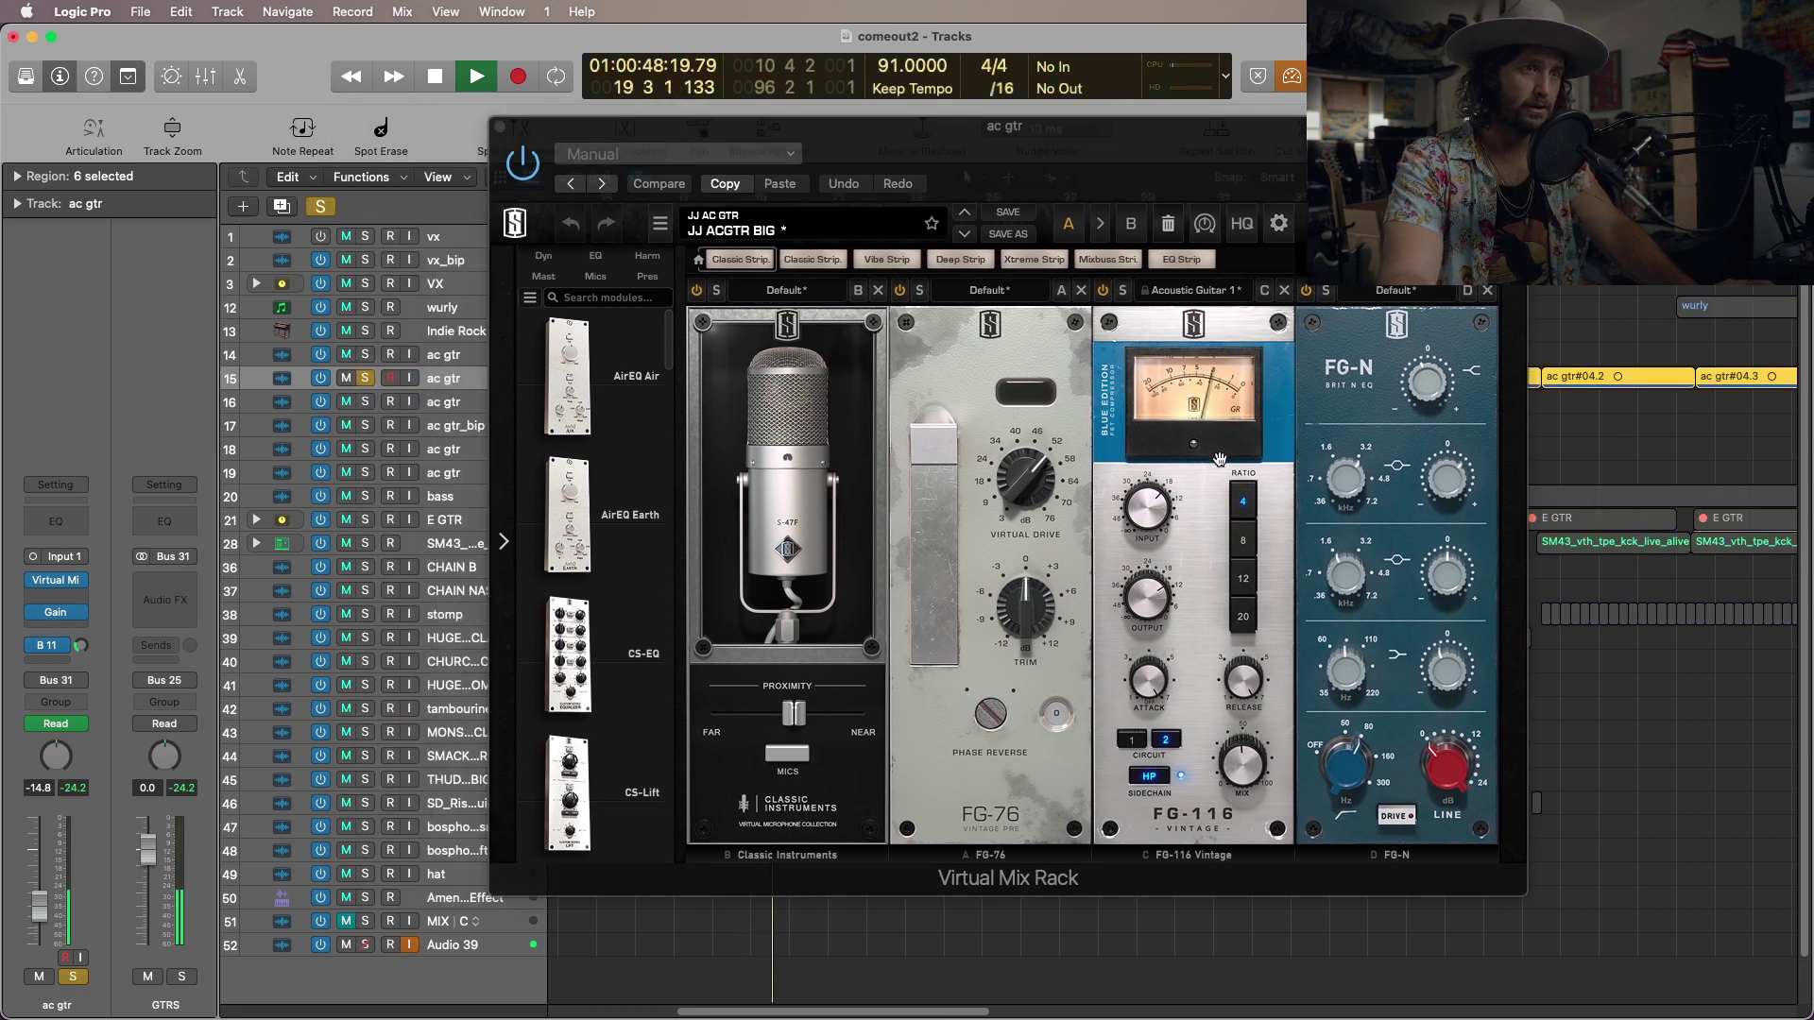
{"action": "left_click", "coordinate": [1104, 291]}
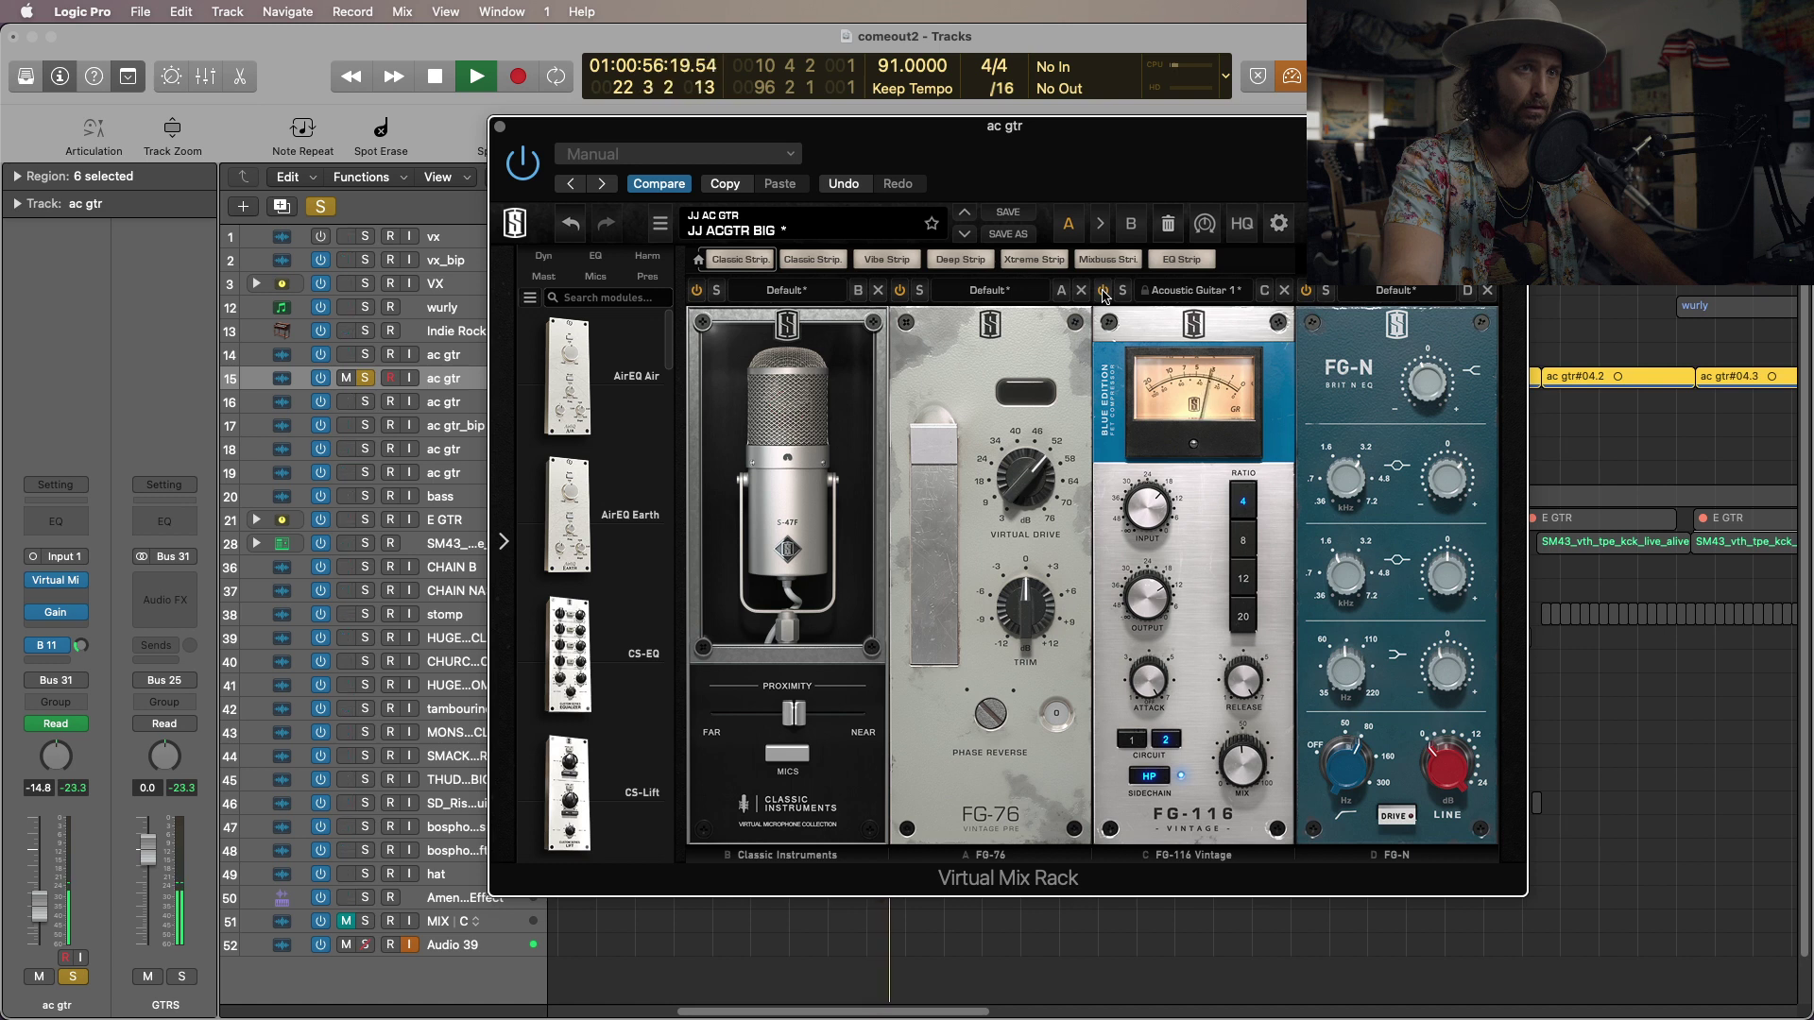
{"action": "left_click_drag", "start_coordinate": [1092, 140], "coordinate": [912, 141]}
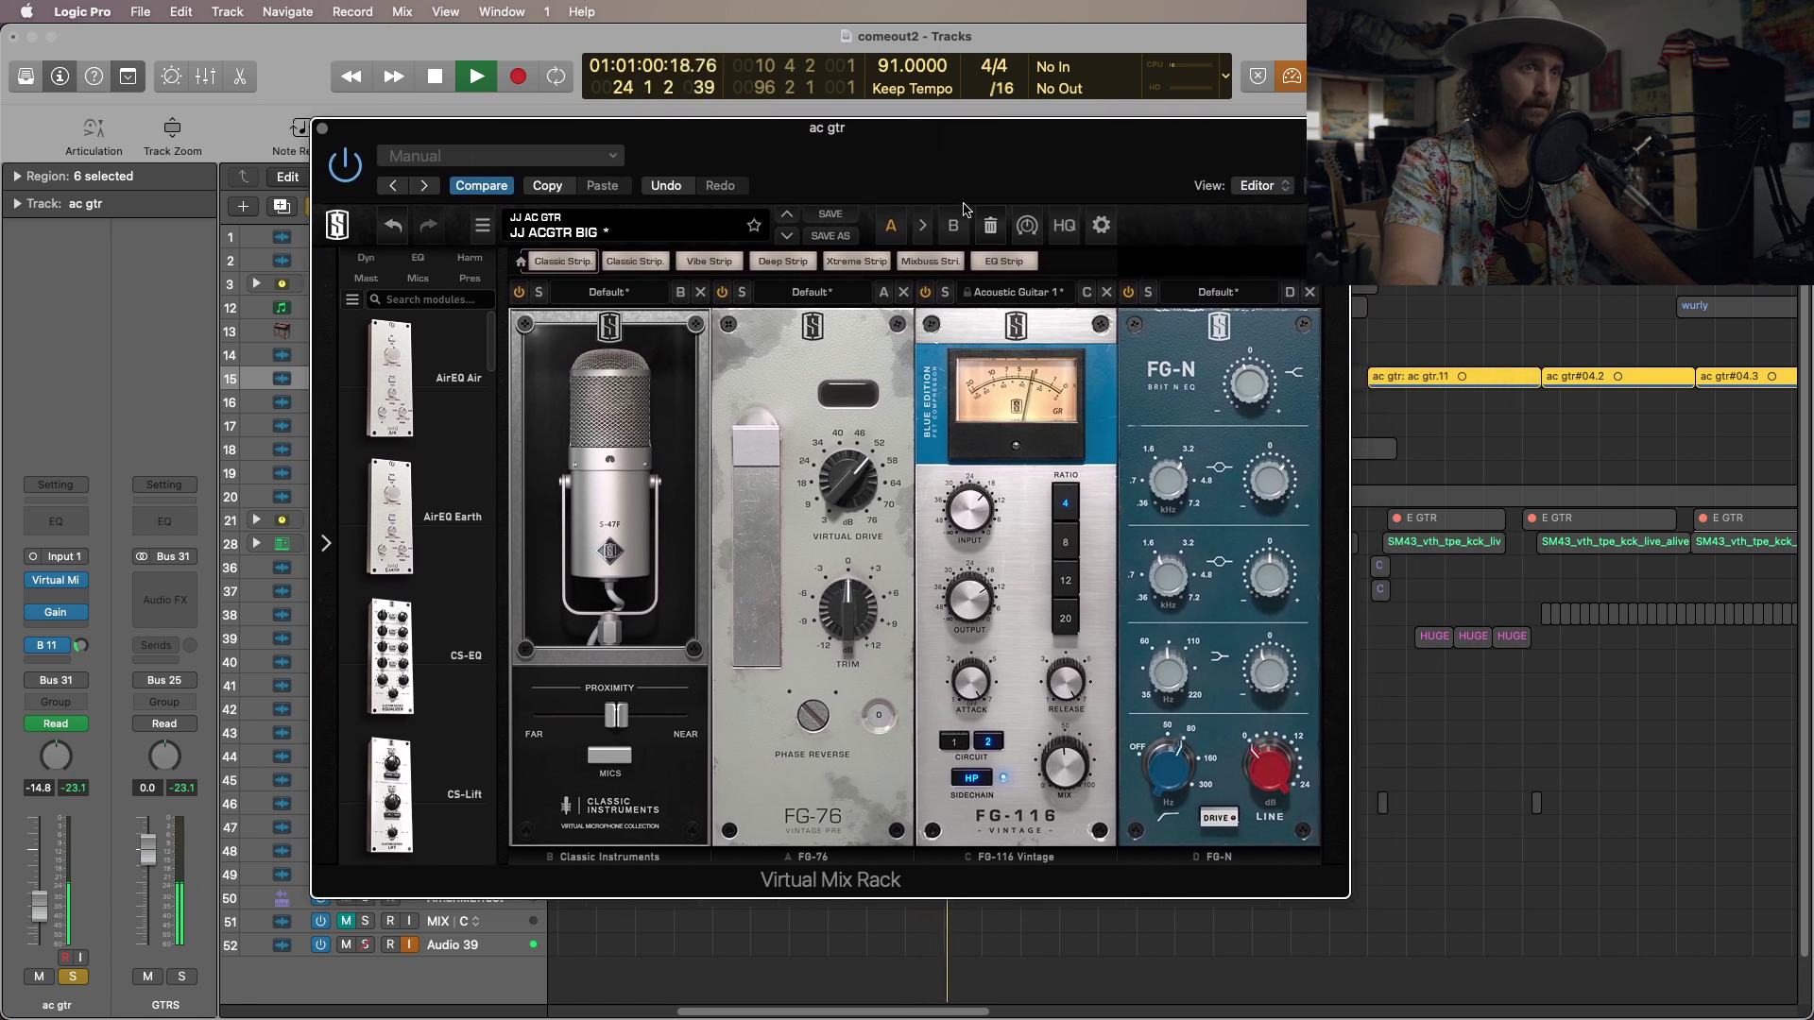
{"action": "key", "text": "space"}
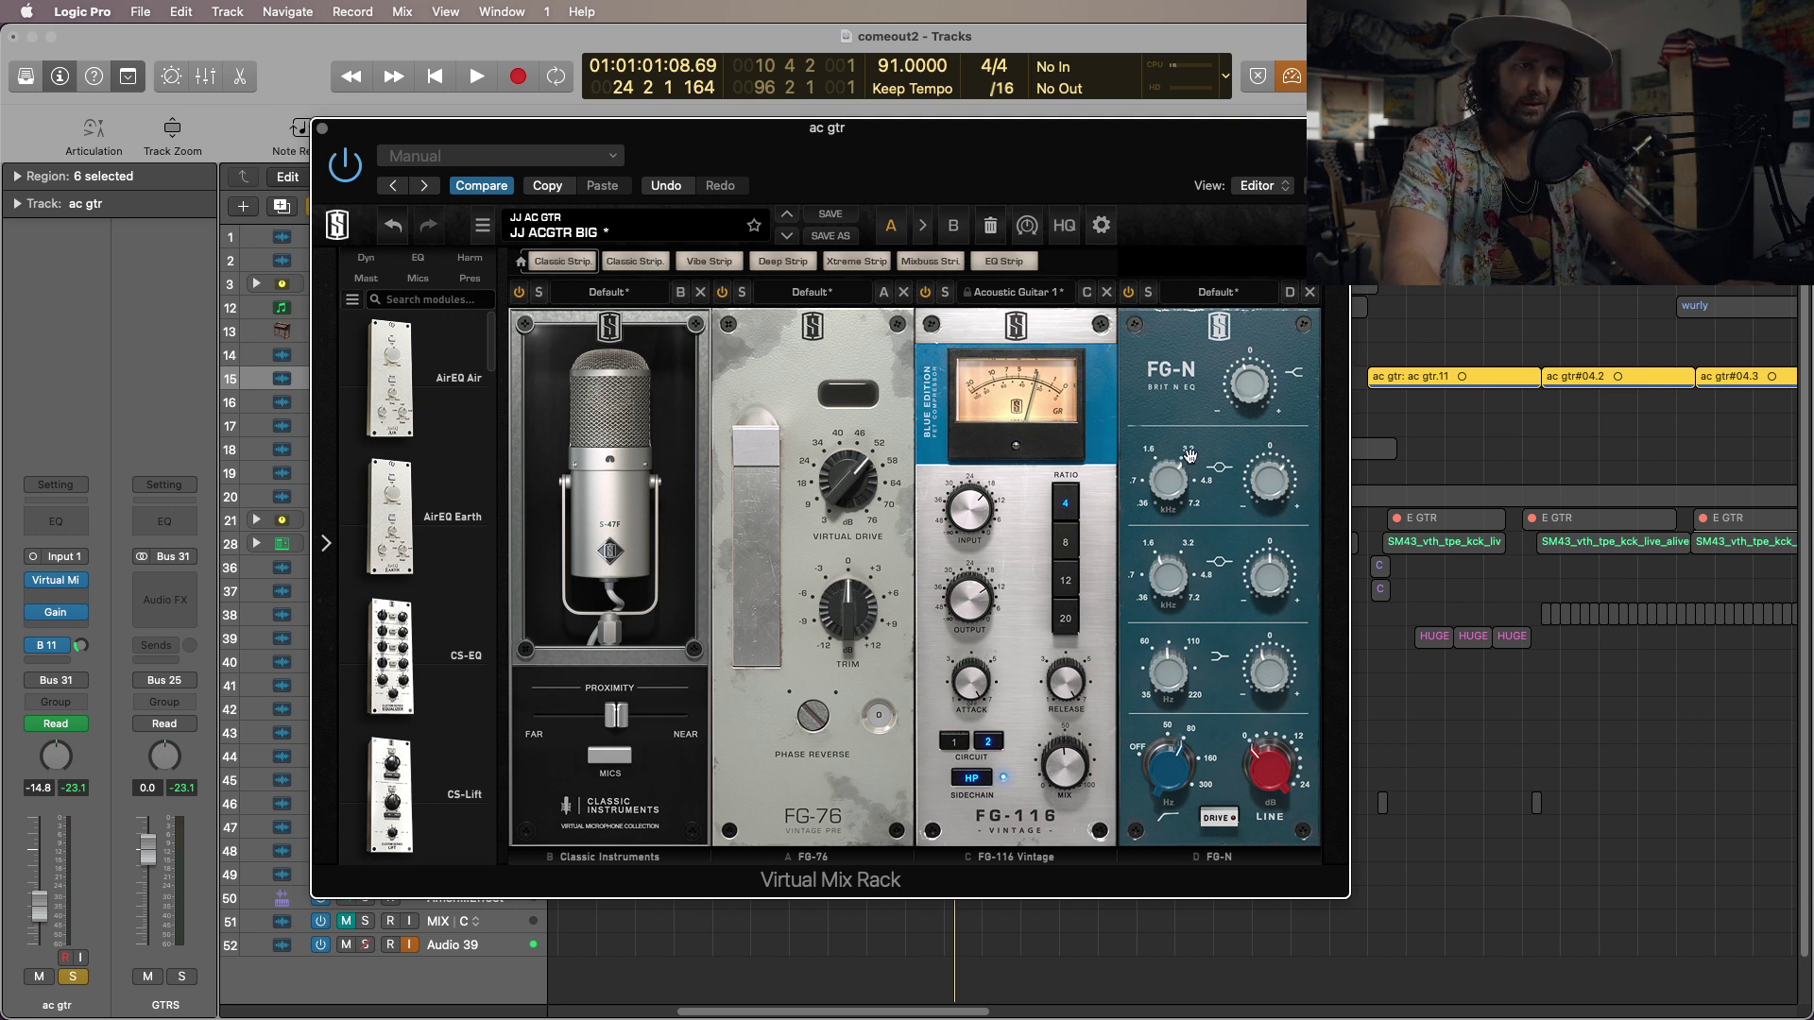
Examine the FG-N equalizer's band, high-pass and high-shelf settings, playing the soloed guitar briefly to hear the EQ.
{"action": "mouse_move", "coordinate": [1173, 475]}
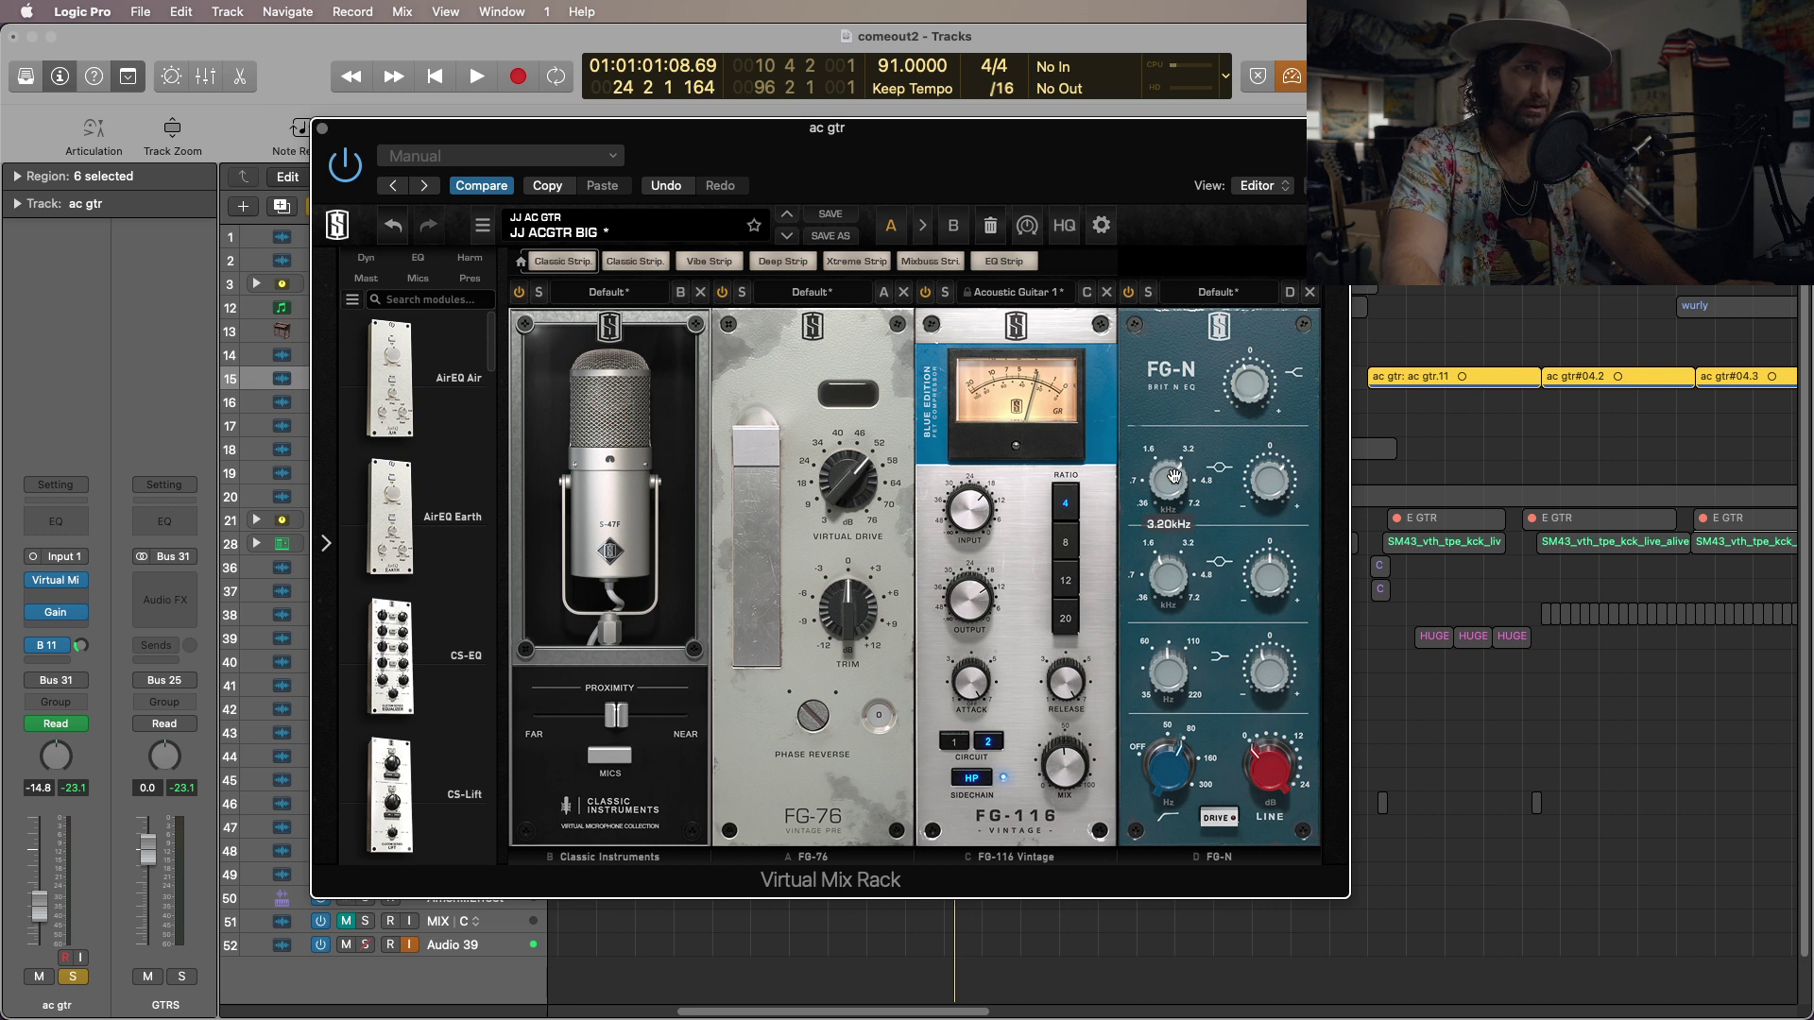
{"action": "mouse_move", "coordinate": [1270, 487]}
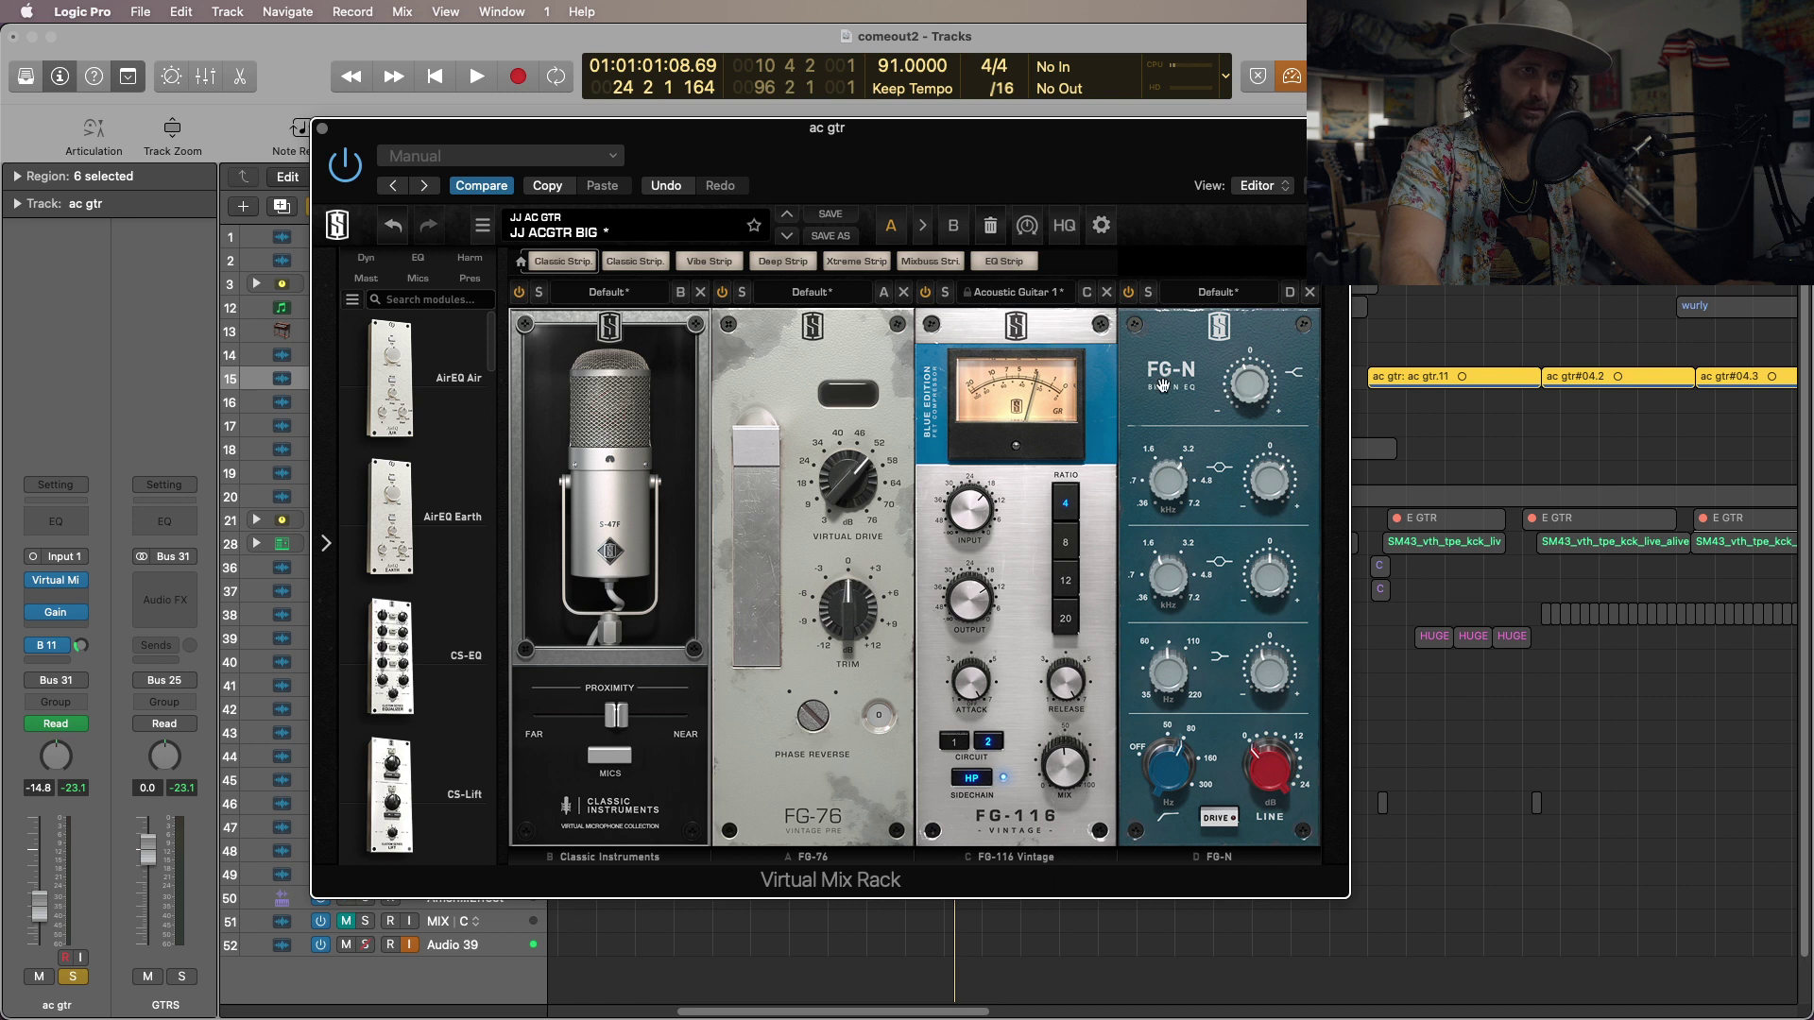
{"action": "key", "text": "space"}
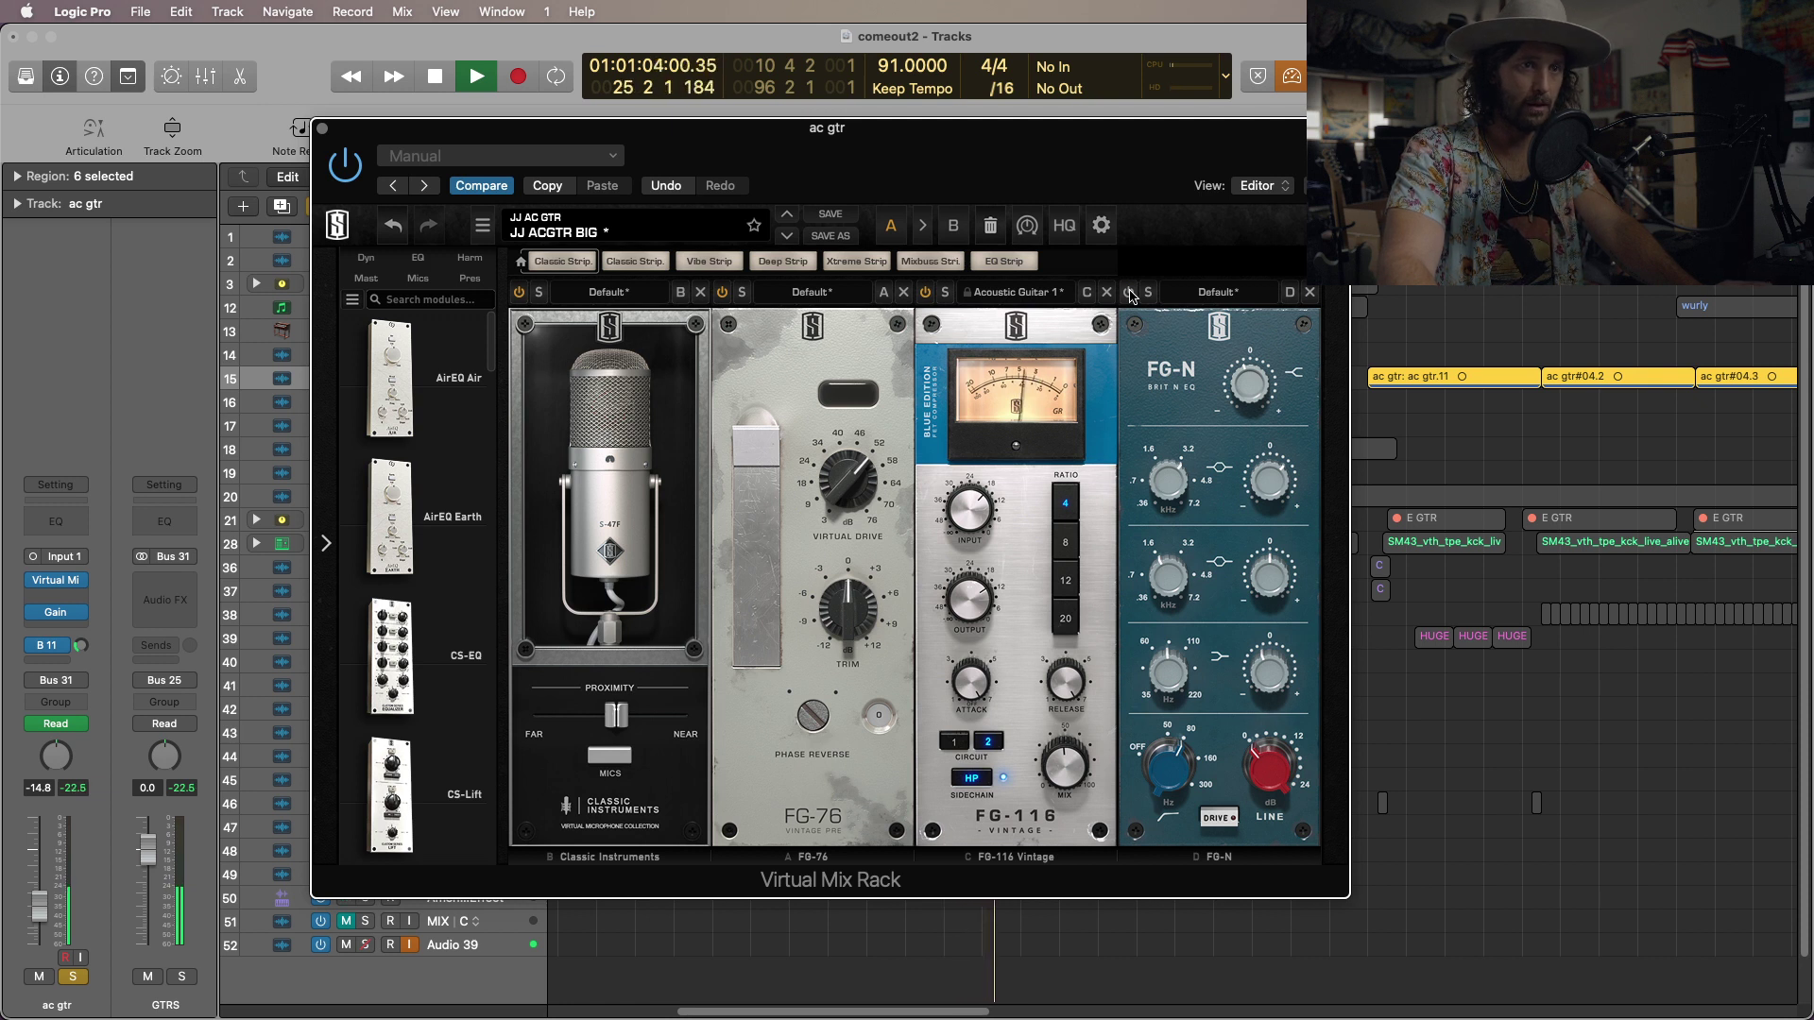
{"action": "key", "text": "space"}
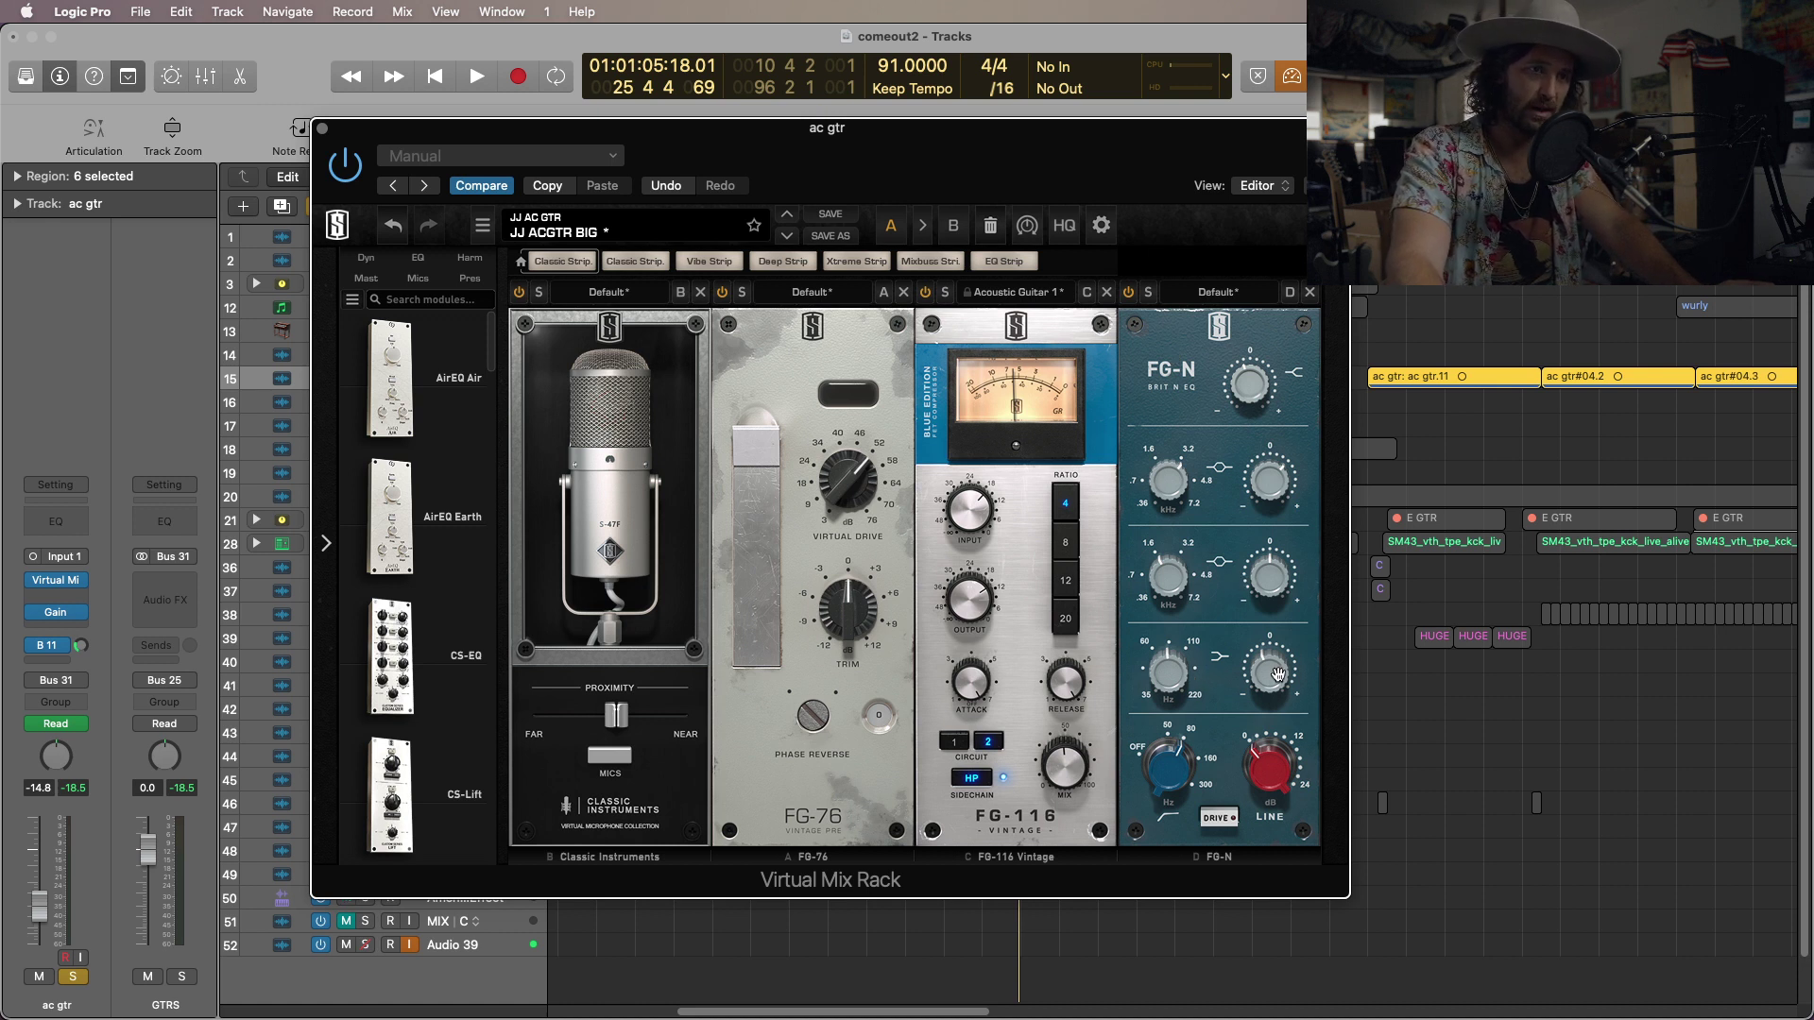
{"action": "mouse_move", "coordinate": [1268, 676]}
{"action": "mouse_move", "coordinate": [1170, 680]}
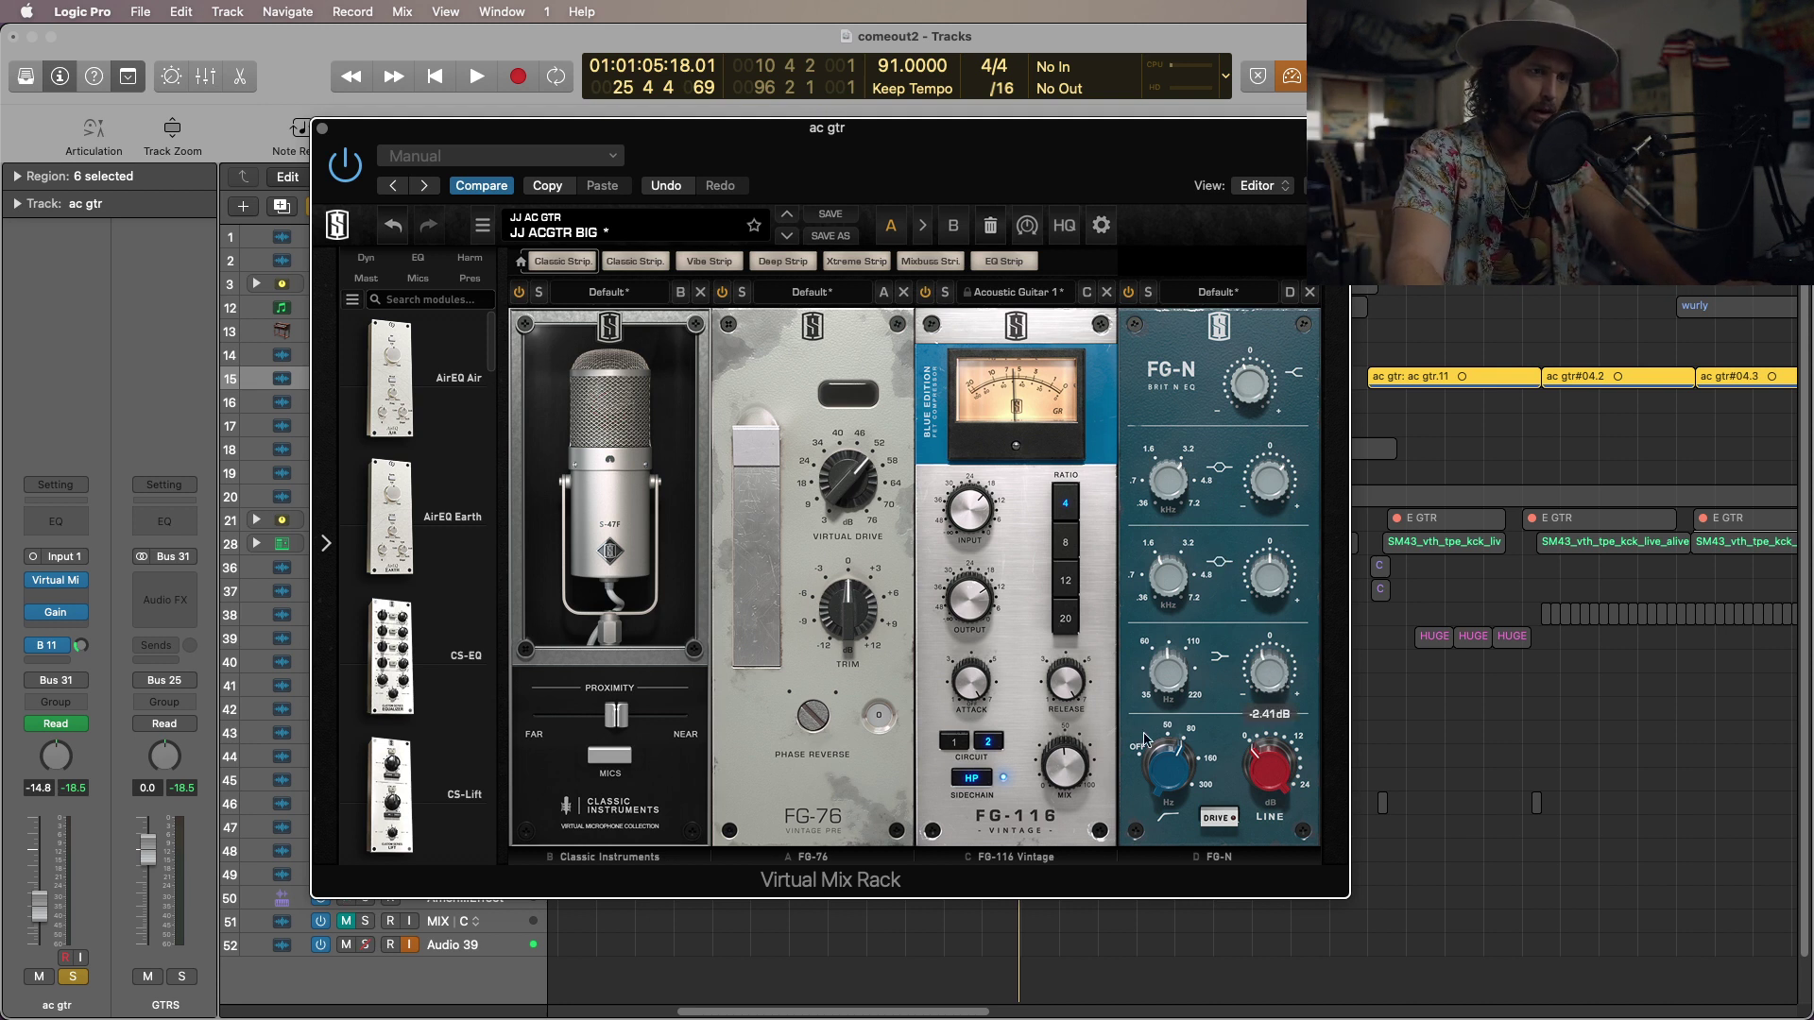
{"action": "mouse_move", "coordinate": [1174, 775]}
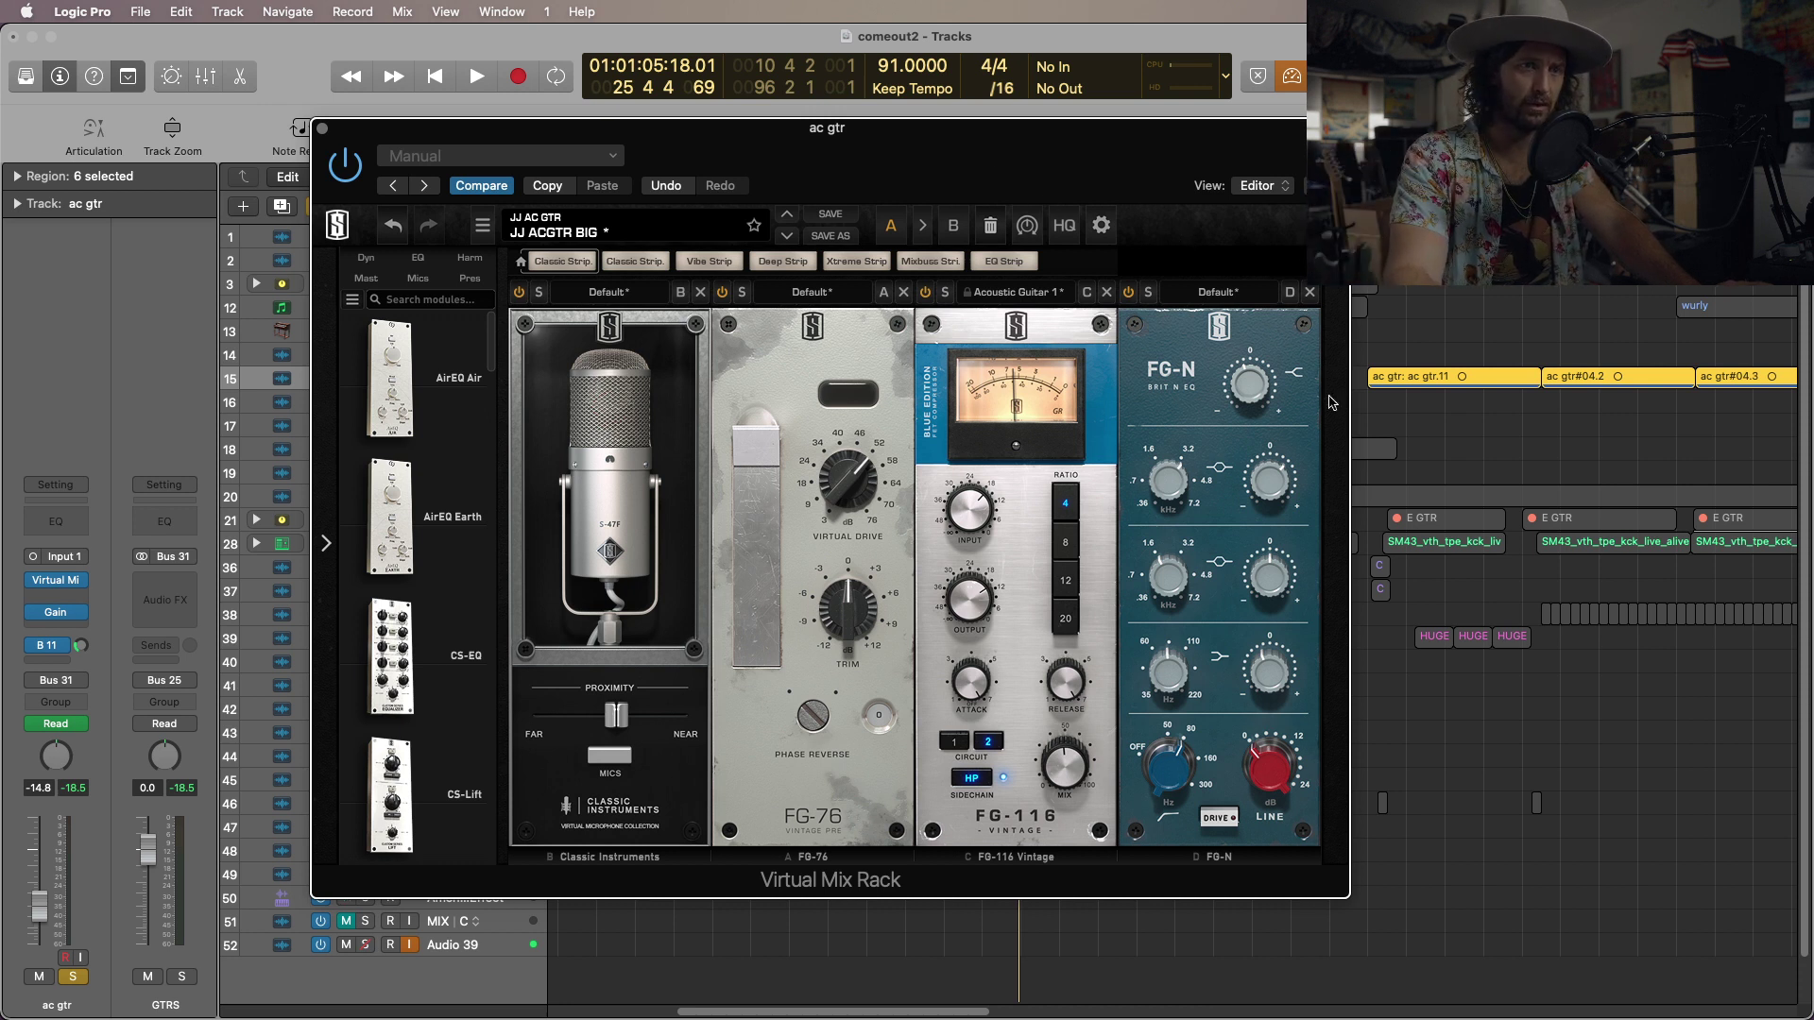
{"action": "left_click_drag", "start_coordinate": [1251, 385], "coordinate": [1252, 381]}
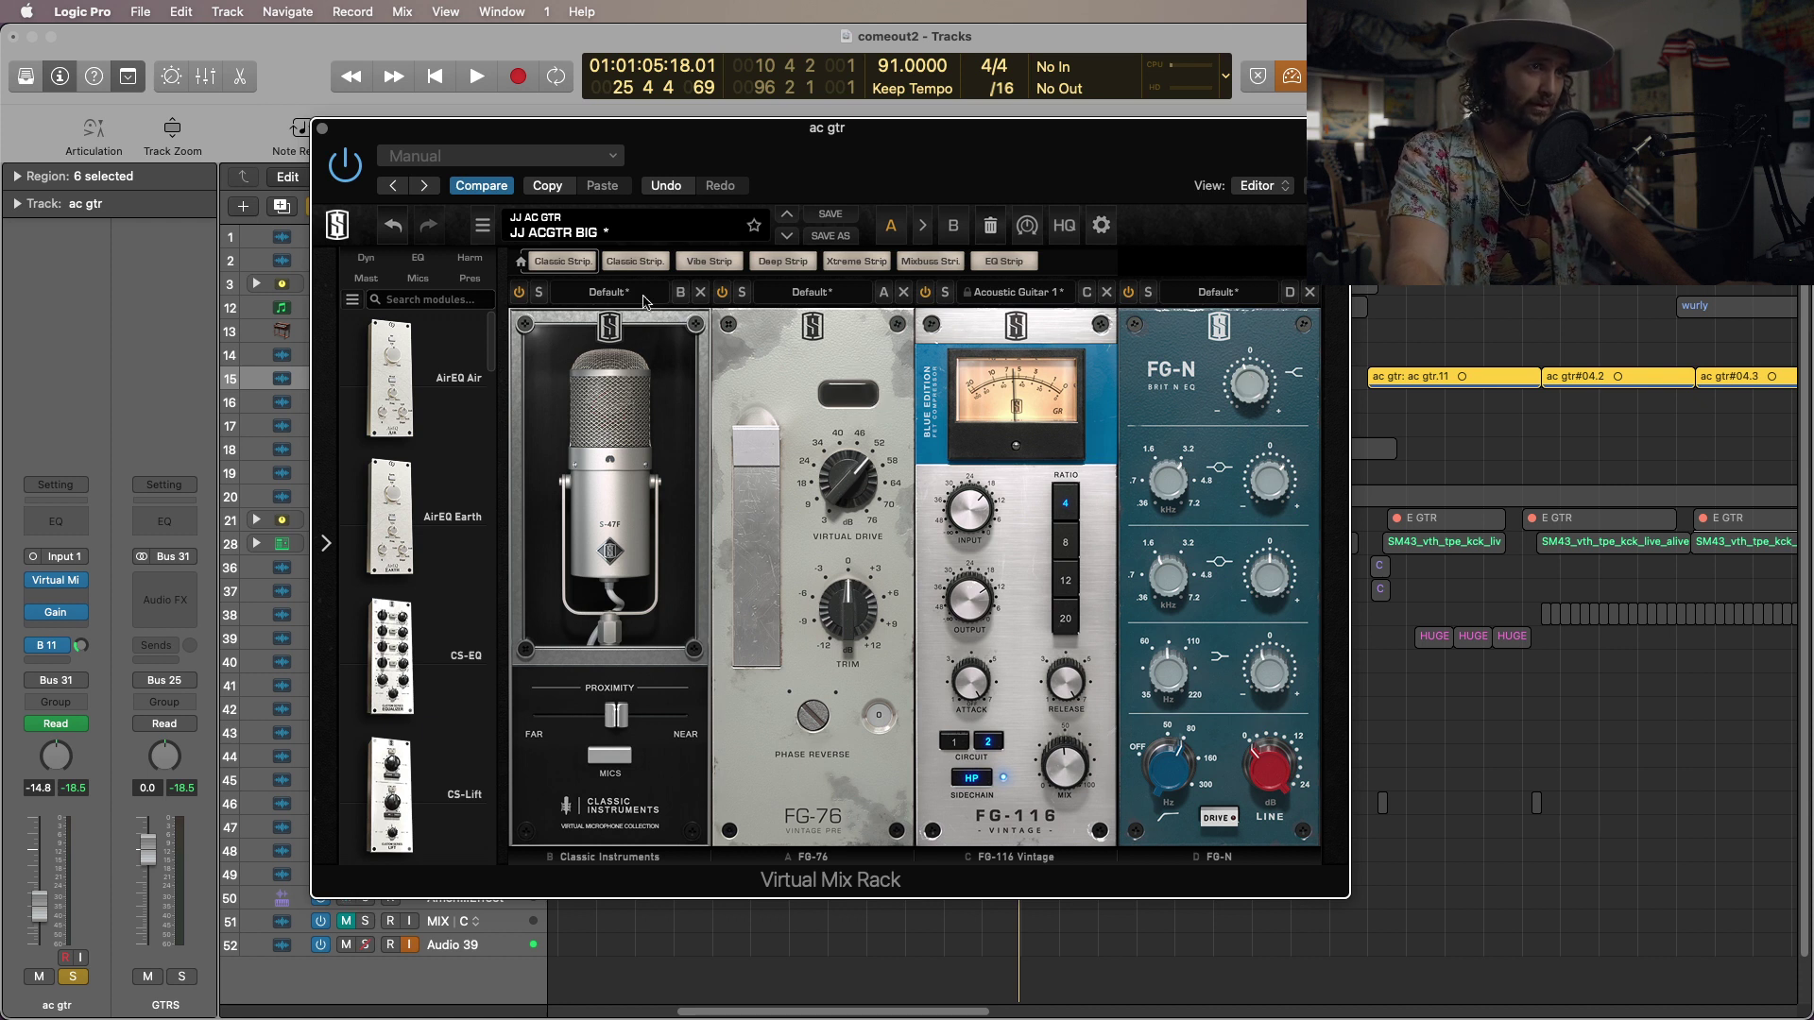
Close the Virtual Mix Rack window and clear the solo on ac gtr track 15.
{"action": "left_click", "coordinate": [322, 128]}
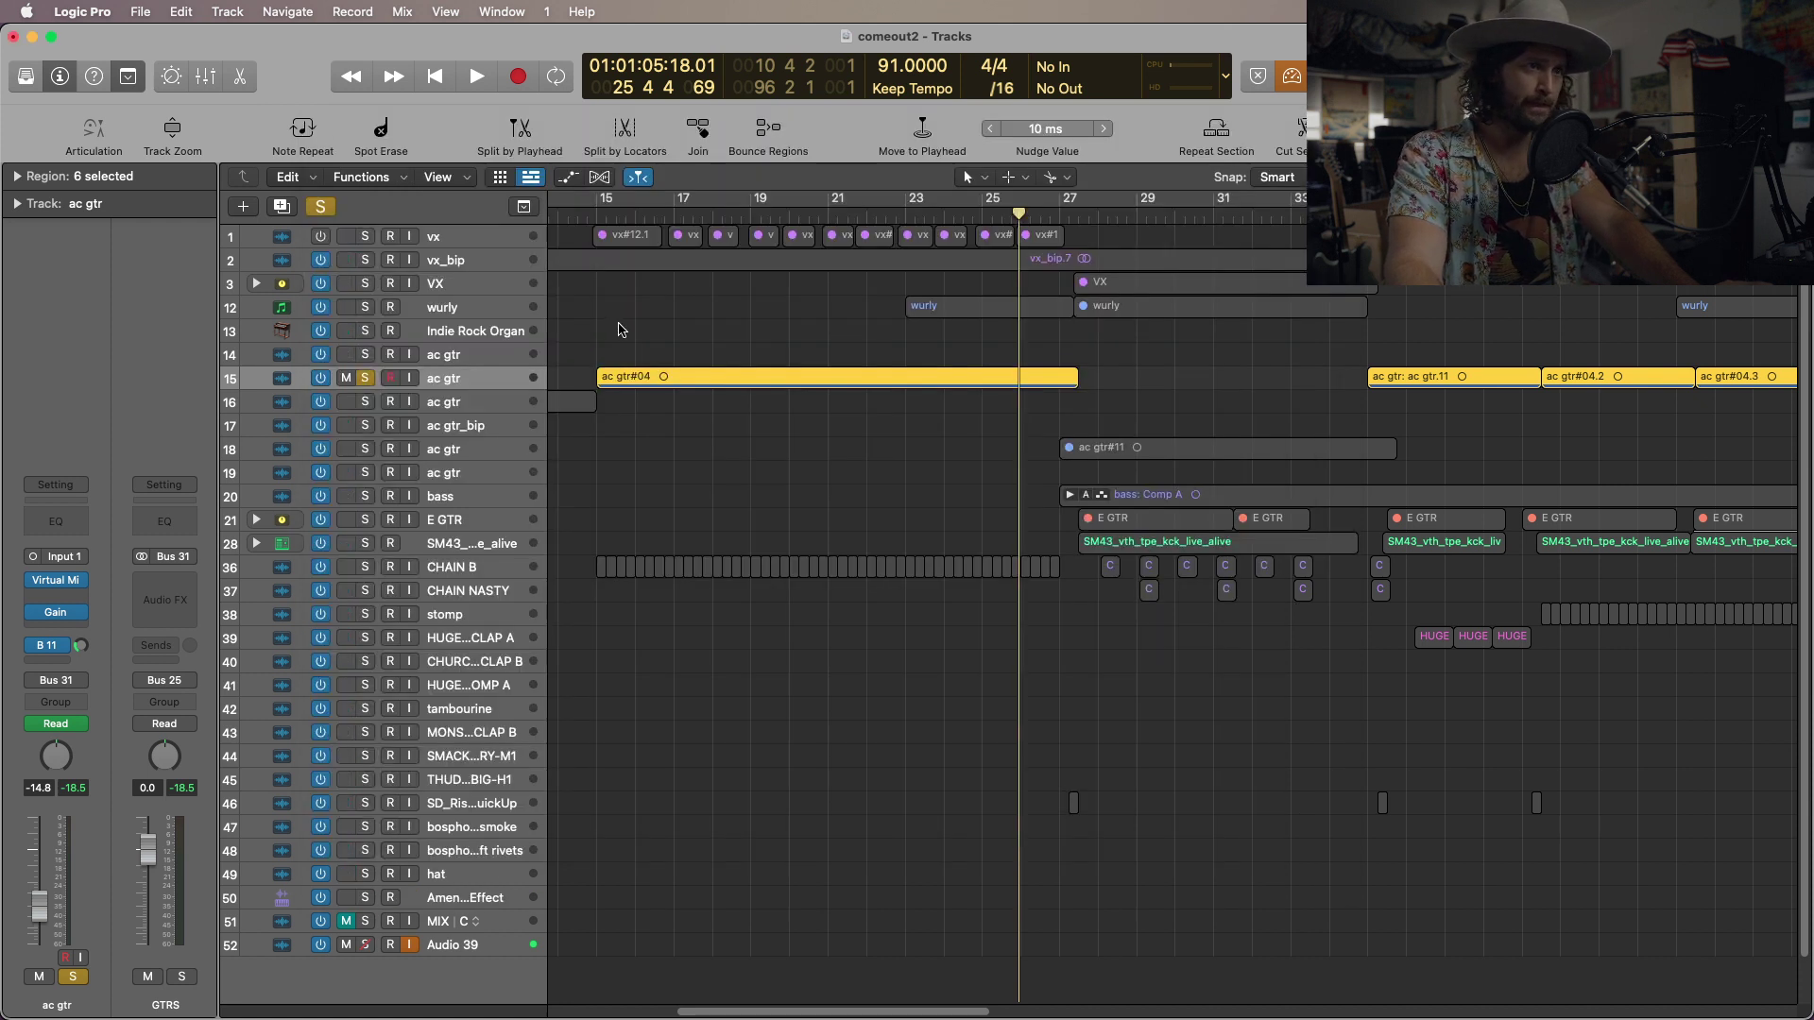
{"action": "left_click", "coordinate": [365, 378]}
Select the CHAIN B track to show its channel strip, toggling its solo on and back off.
{"action": "left_click", "coordinate": [372, 575]}
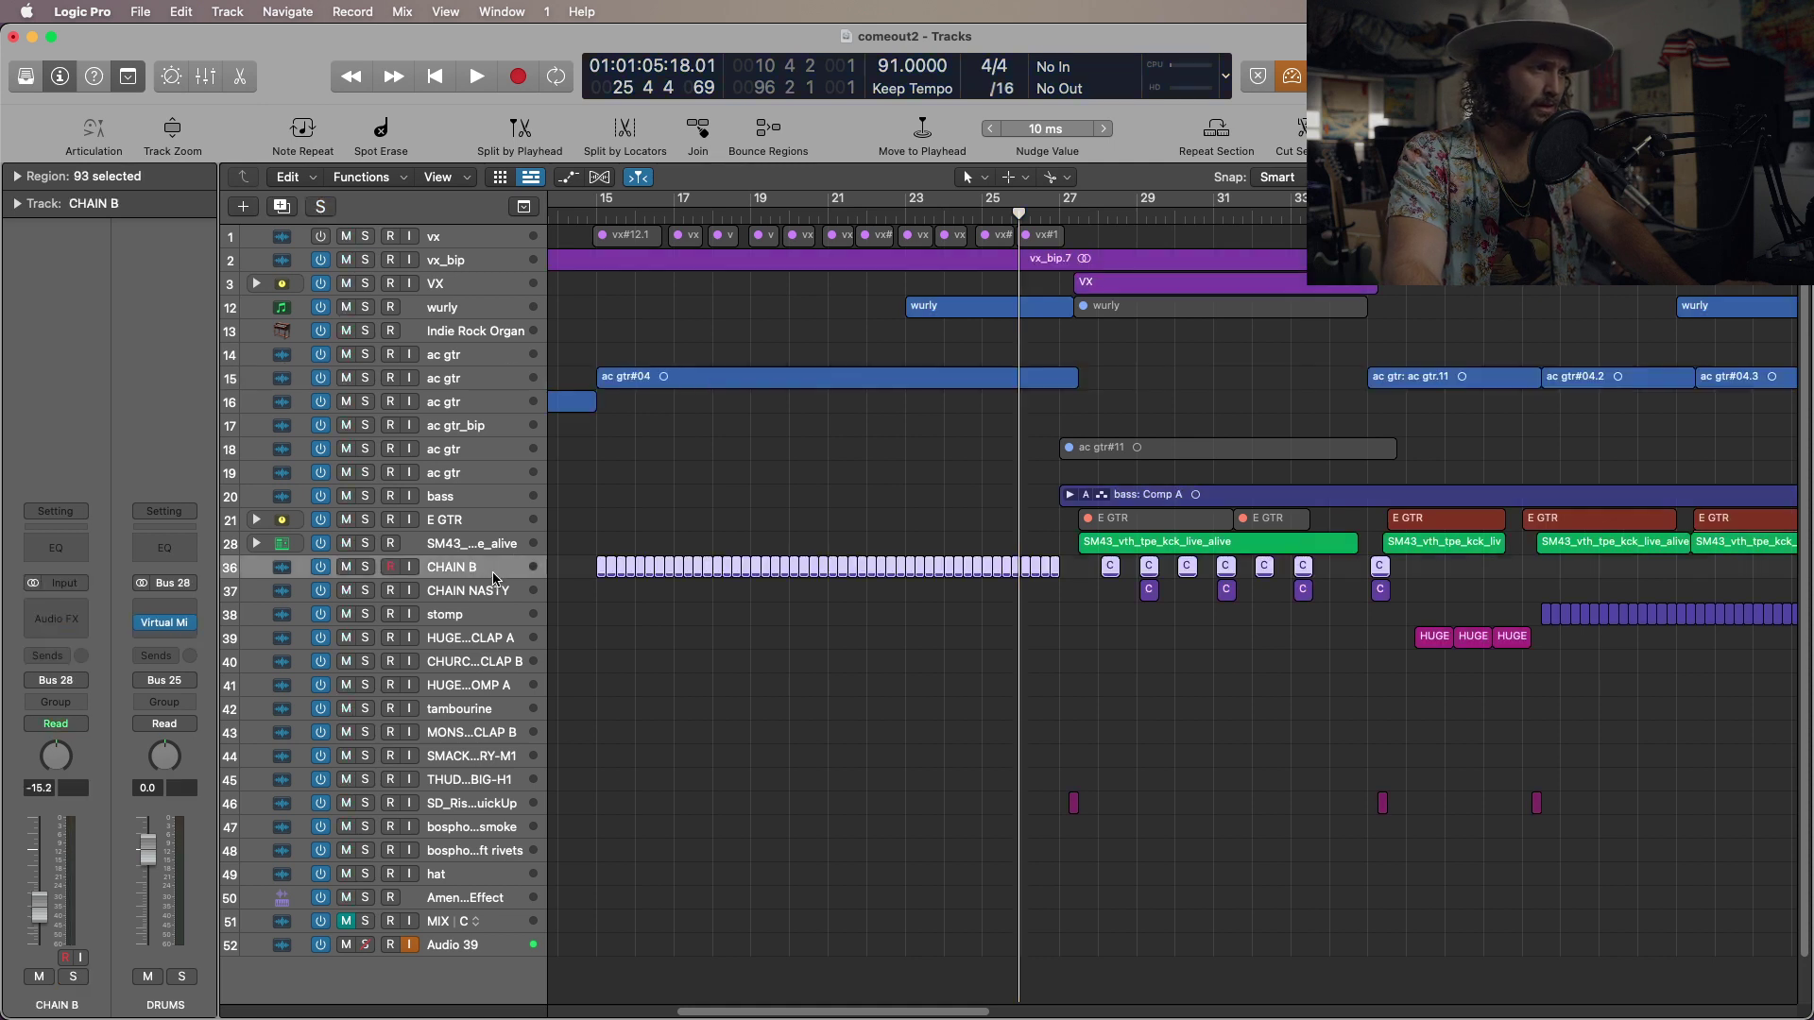
{"action": "left_click", "coordinate": [367, 568]}
{"action": "left_click", "coordinate": [367, 568]}
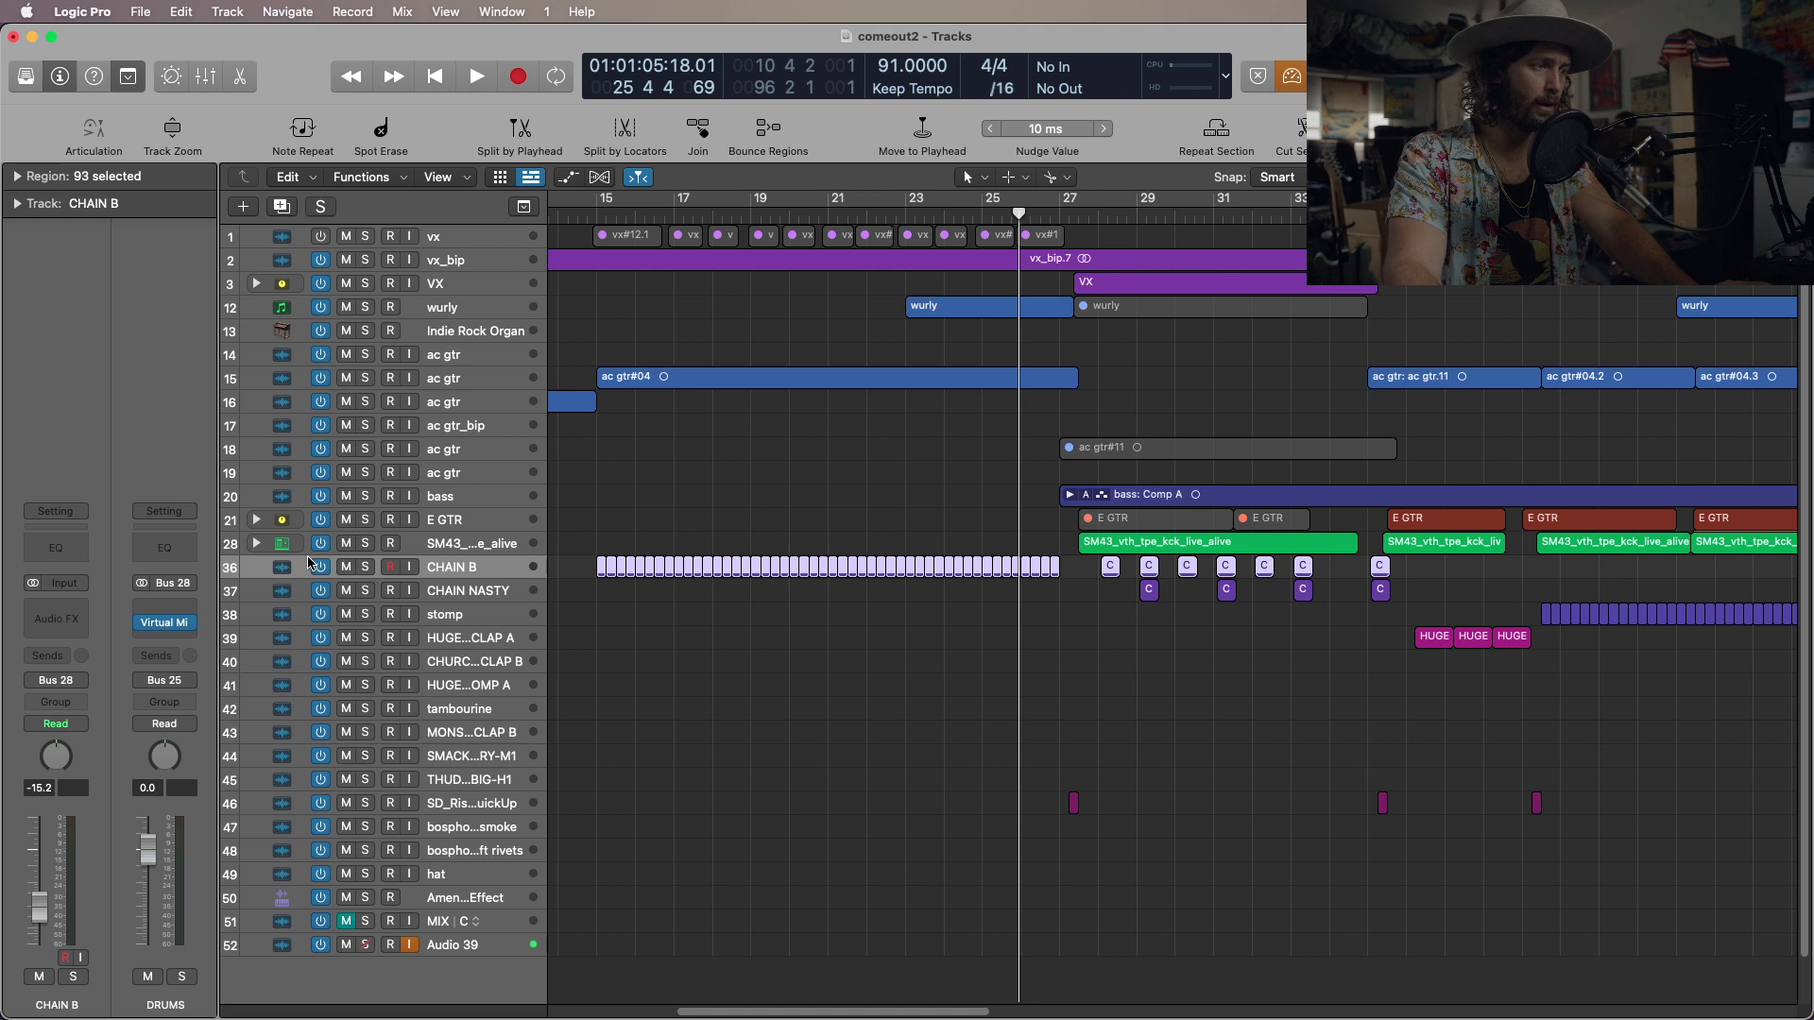
Open the DRUMS bus's Virtual Mix Rack, examine the Revival module and the mastering module list, and close the window.
{"action": "left_click", "coordinate": [168, 624]}
{"action": "left_click_drag", "start_coordinate": [1028, 271], "coordinate": [847, 142]}
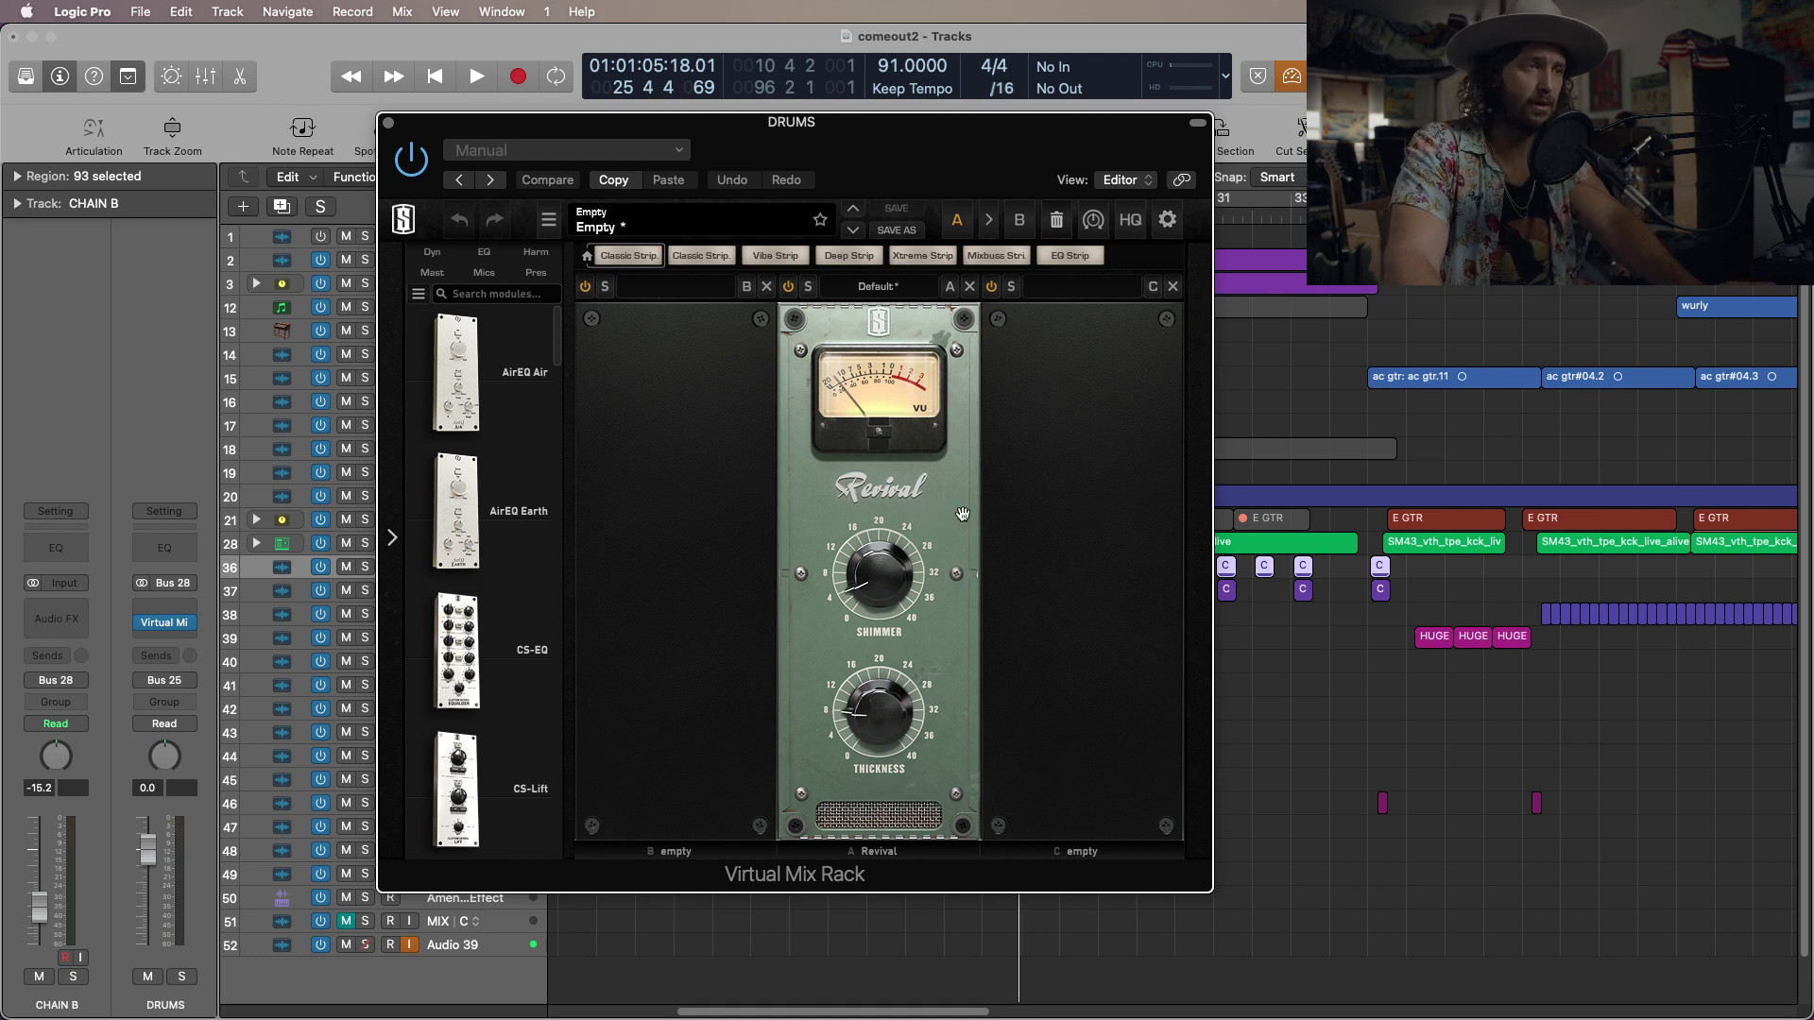
{"action": "left_click", "coordinate": [432, 272]}
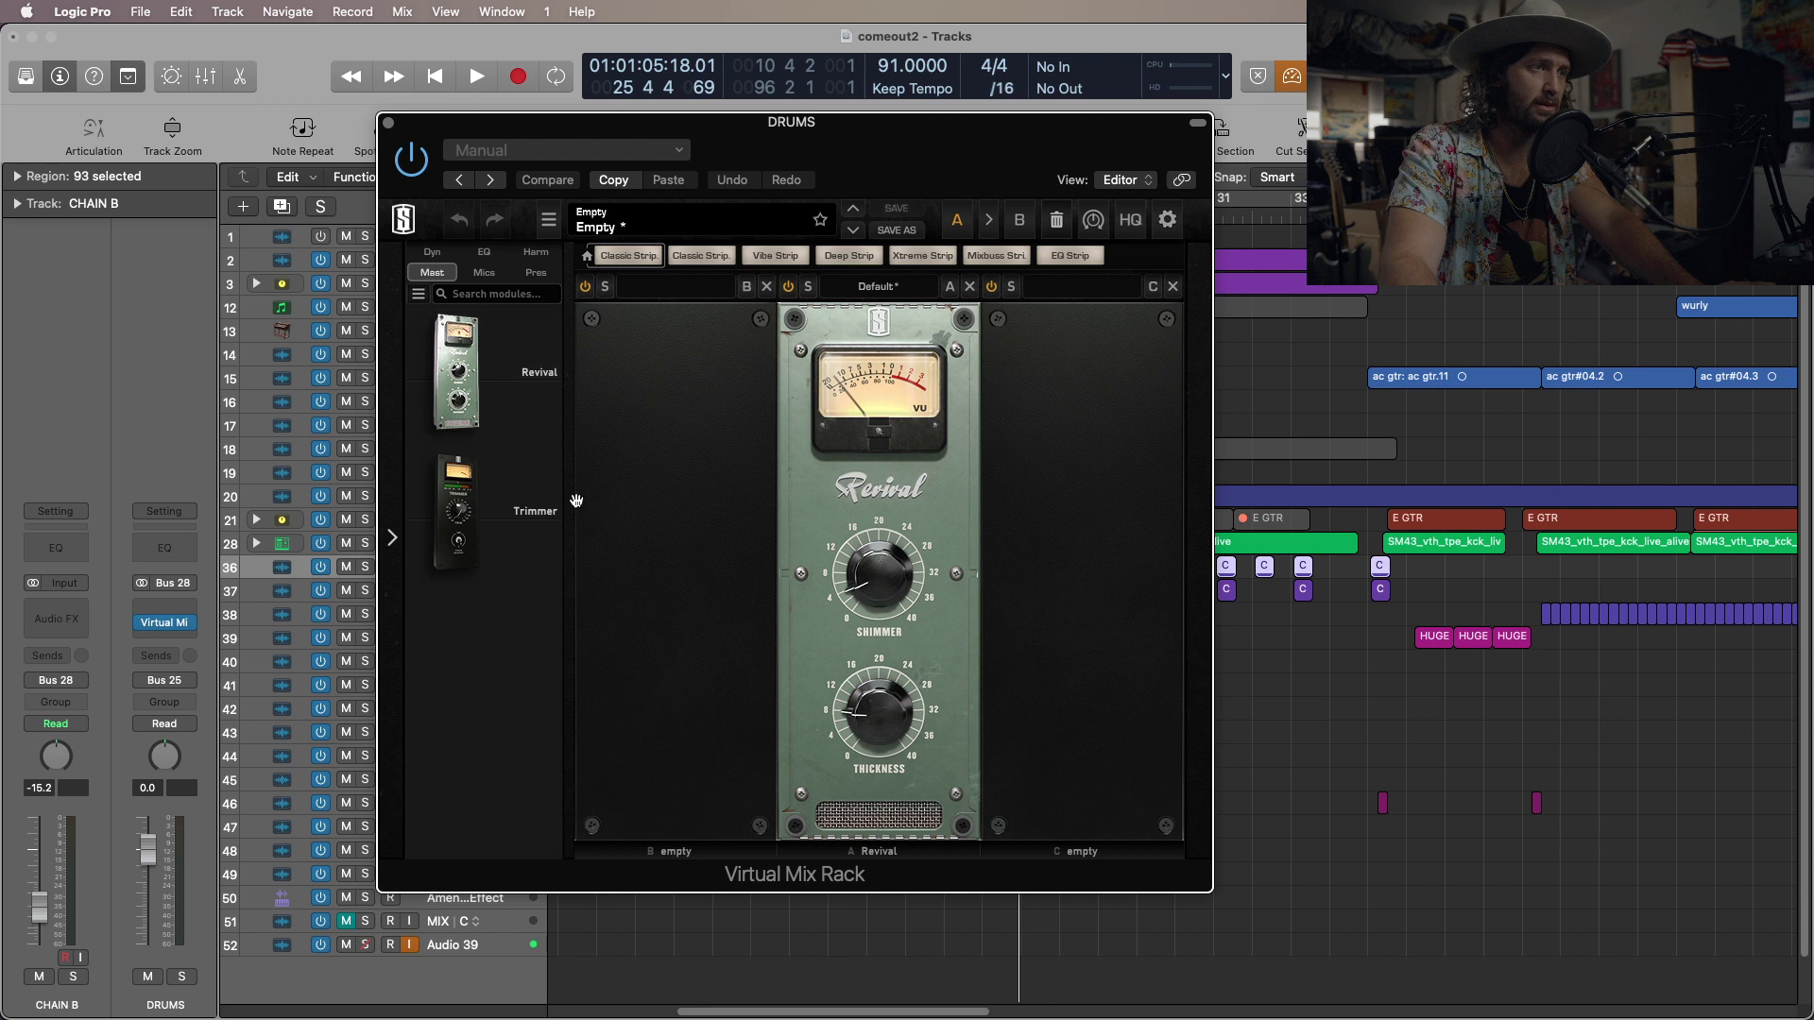
{"action": "left_click", "coordinate": [388, 124]}
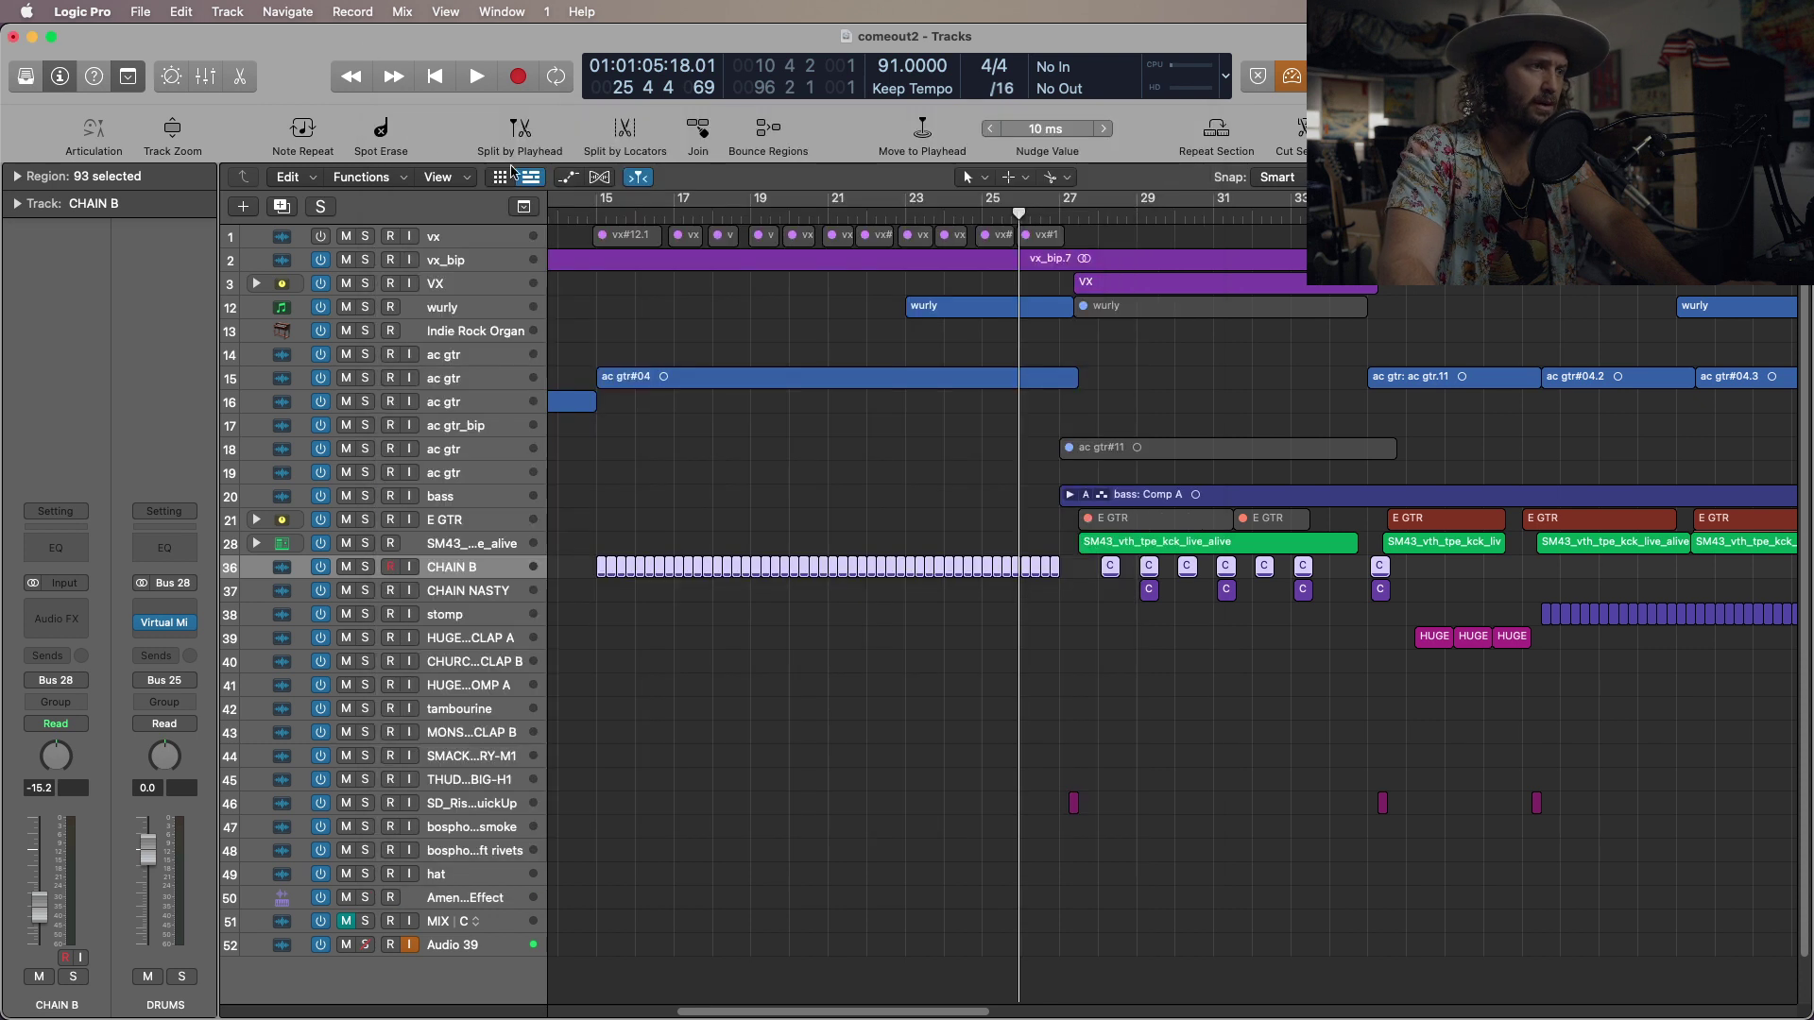
Turn on the Virtual Mix Rack, Fresh Air, Snap Heap and Multipass inserts on the vx channel in the mixer.
{"action": "left_click", "coordinate": [480, 261]}
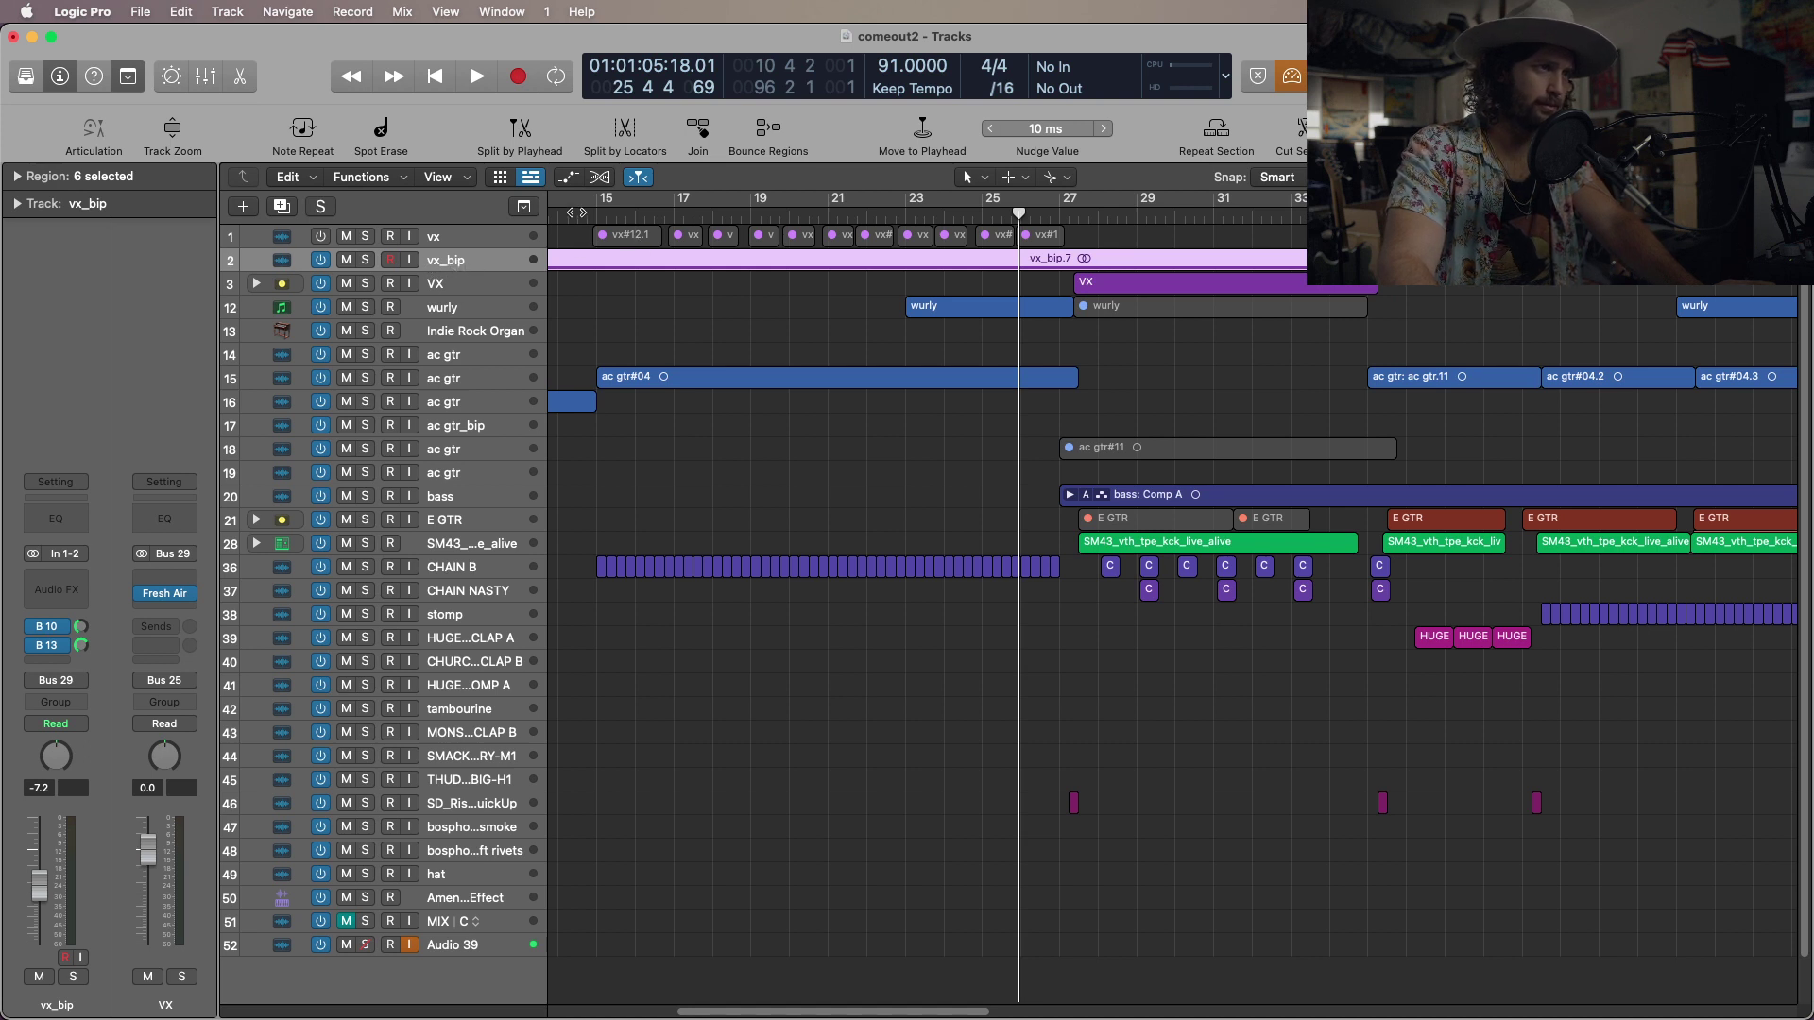
{"action": "key", "text": "x"}
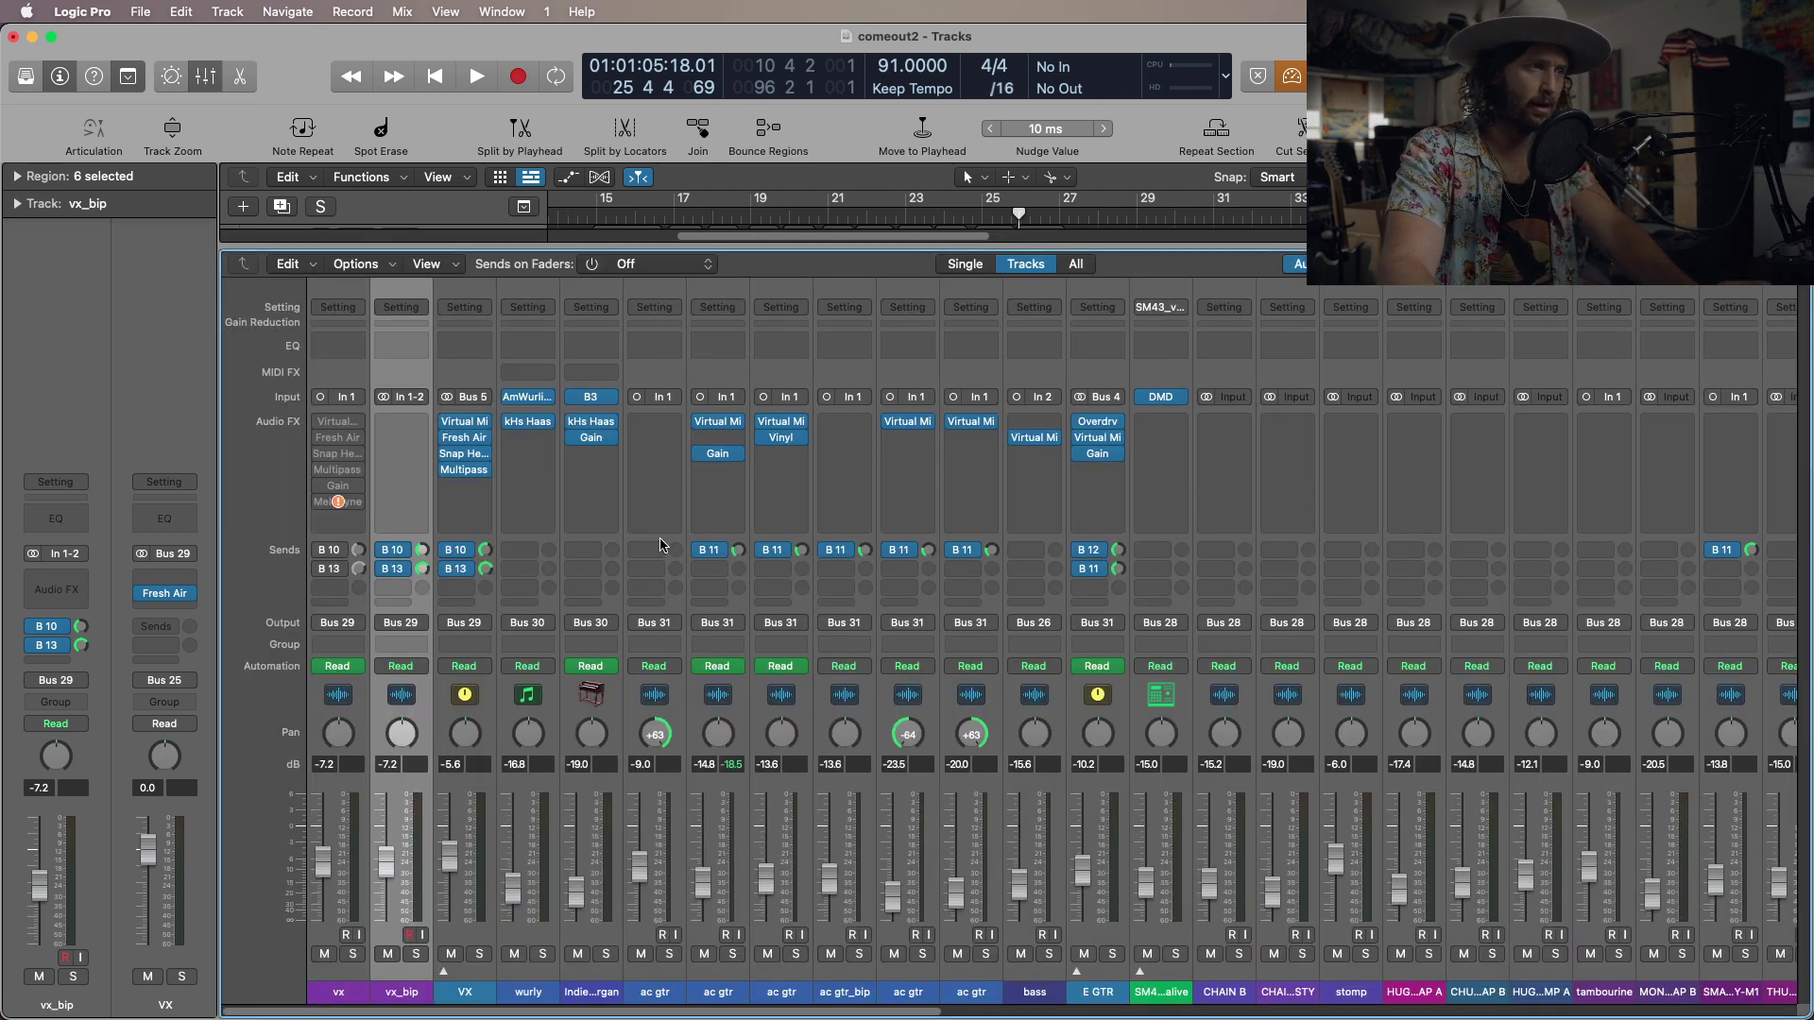
{"action": "mouse_move", "coordinate": [334, 427]}
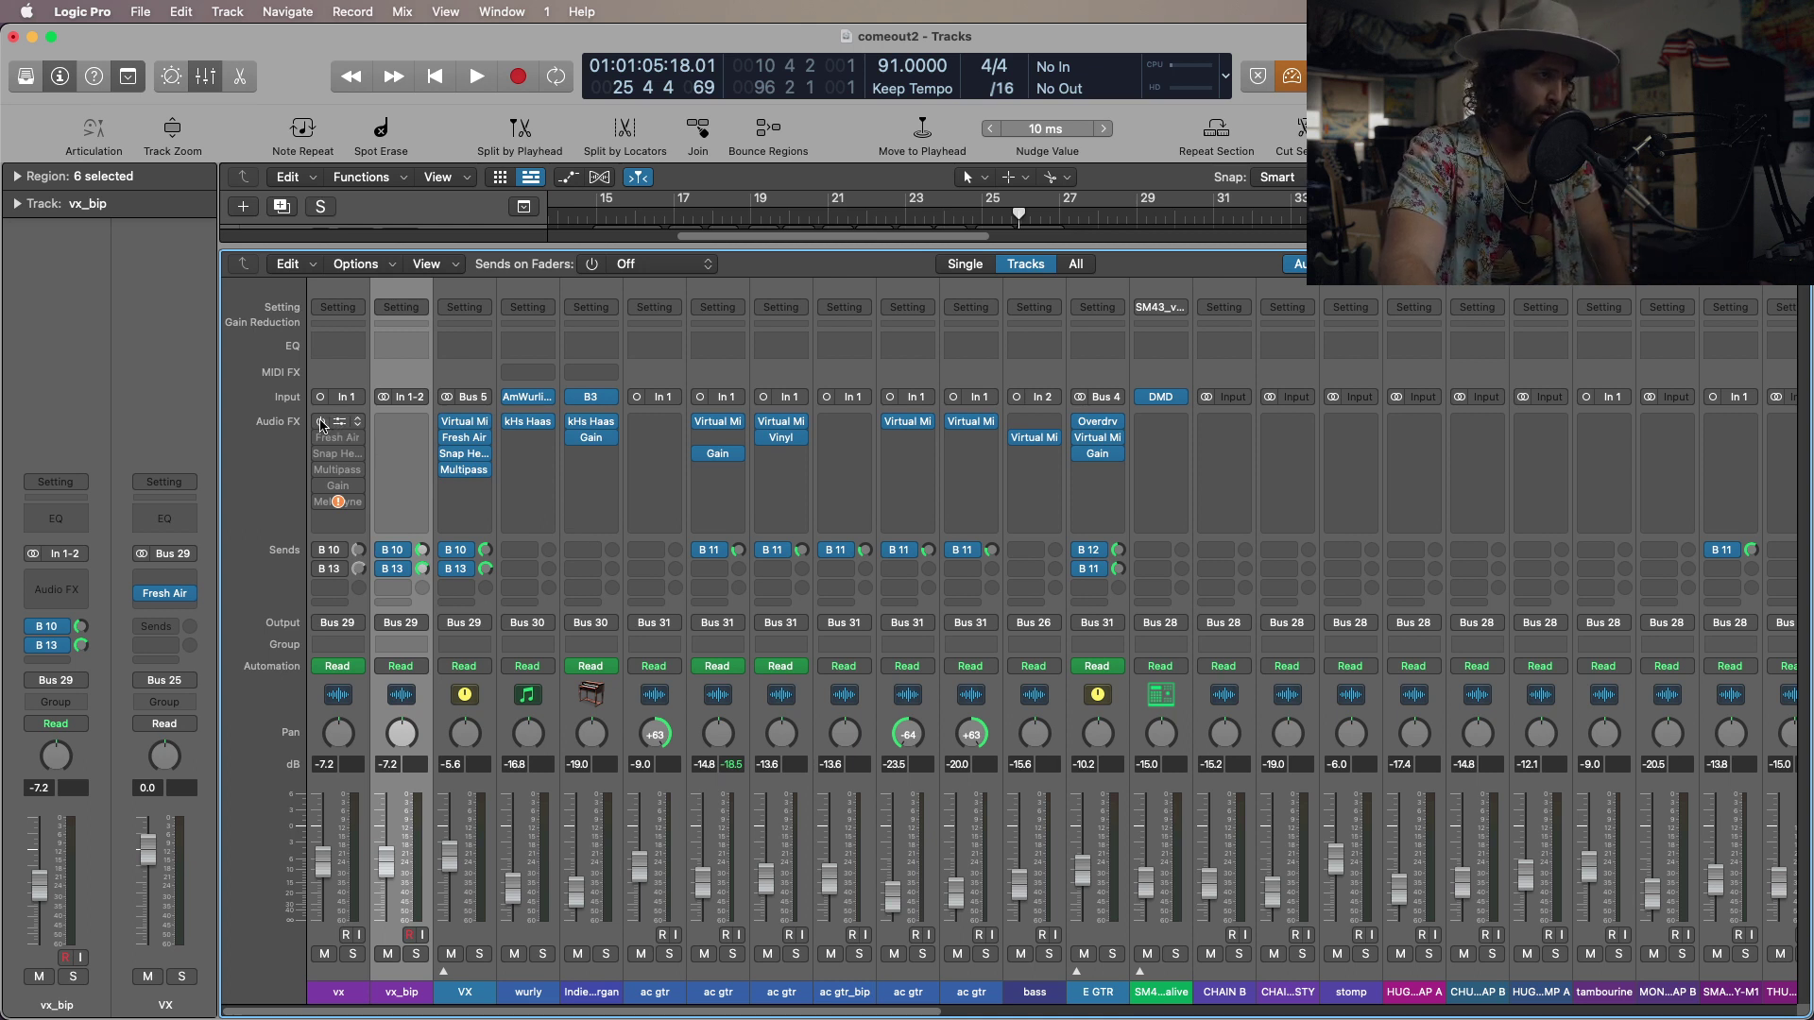
{"action": "left_click", "coordinate": [321, 422]}
{"action": "left_click", "coordinate": [320, 438]}
{"action": "left_click", "coordinate": [321, 455]}
{"action": "left_click", "coordinate": [319, 470]}
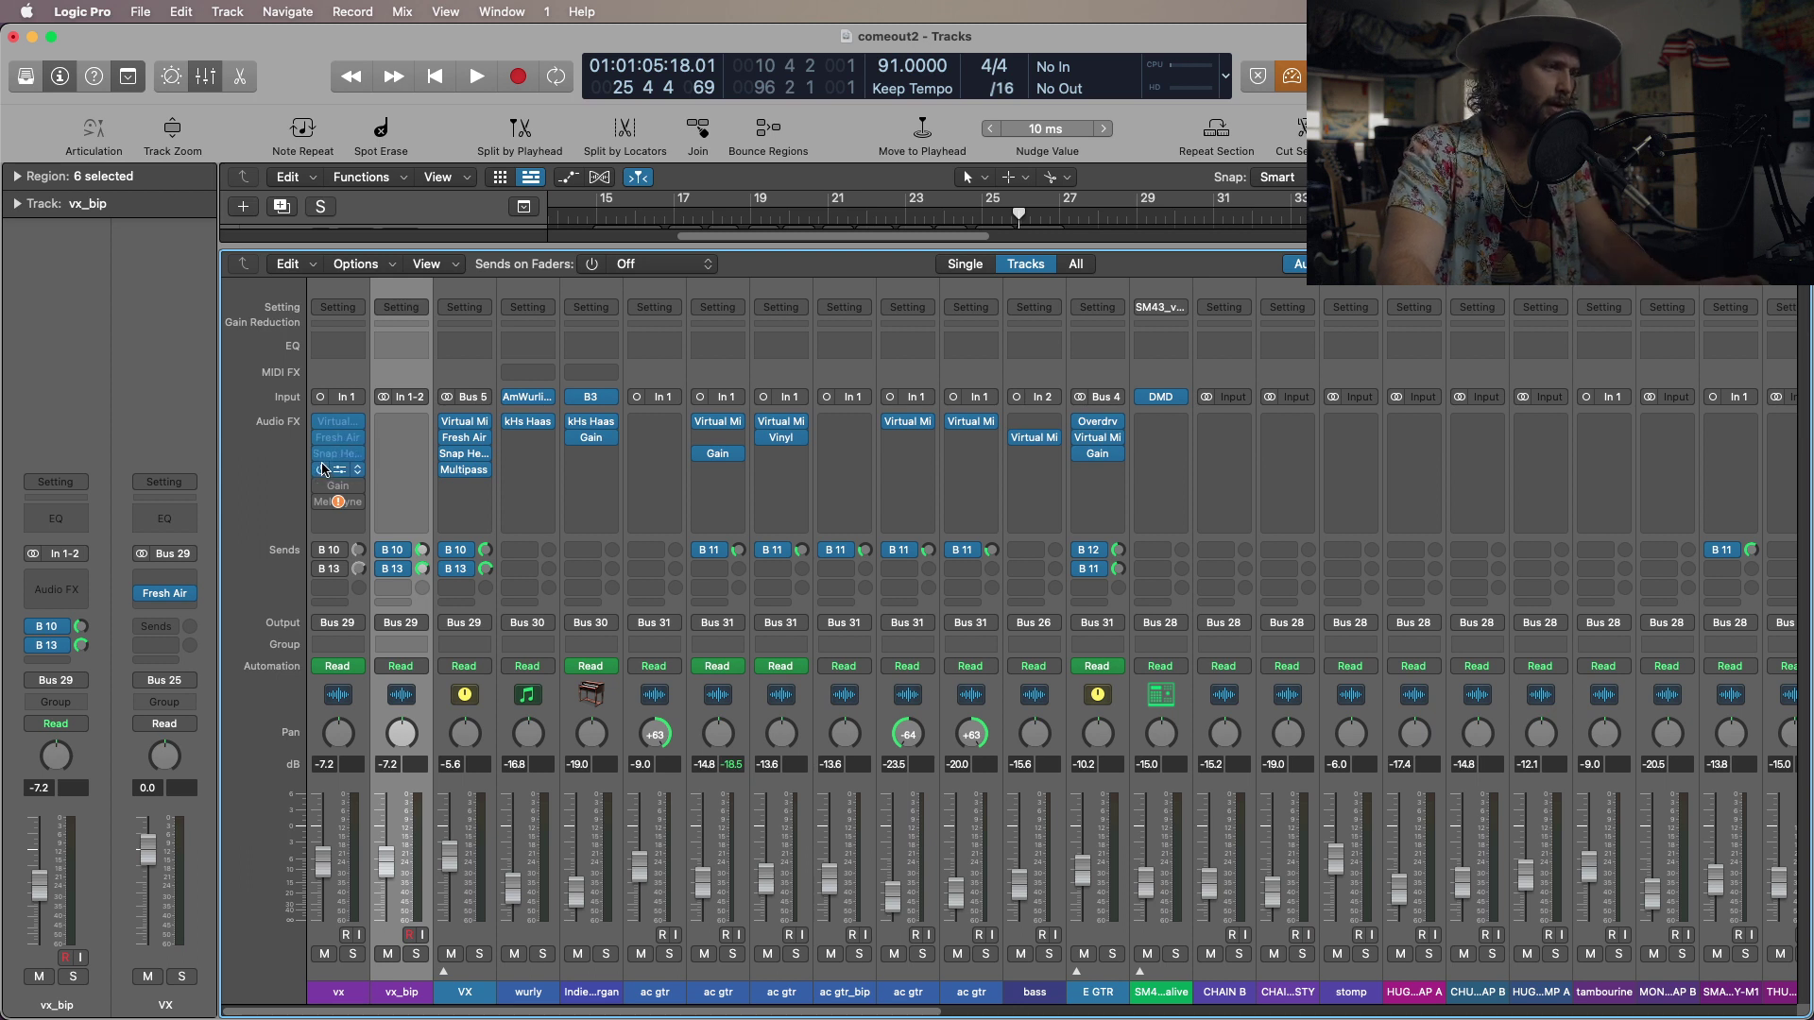
{"action": "key", "text": "x"}
Select the vx track and look up the Bounce Track in Place command without running it.
{"action": "left_click", "coordinate": [470, 238]}
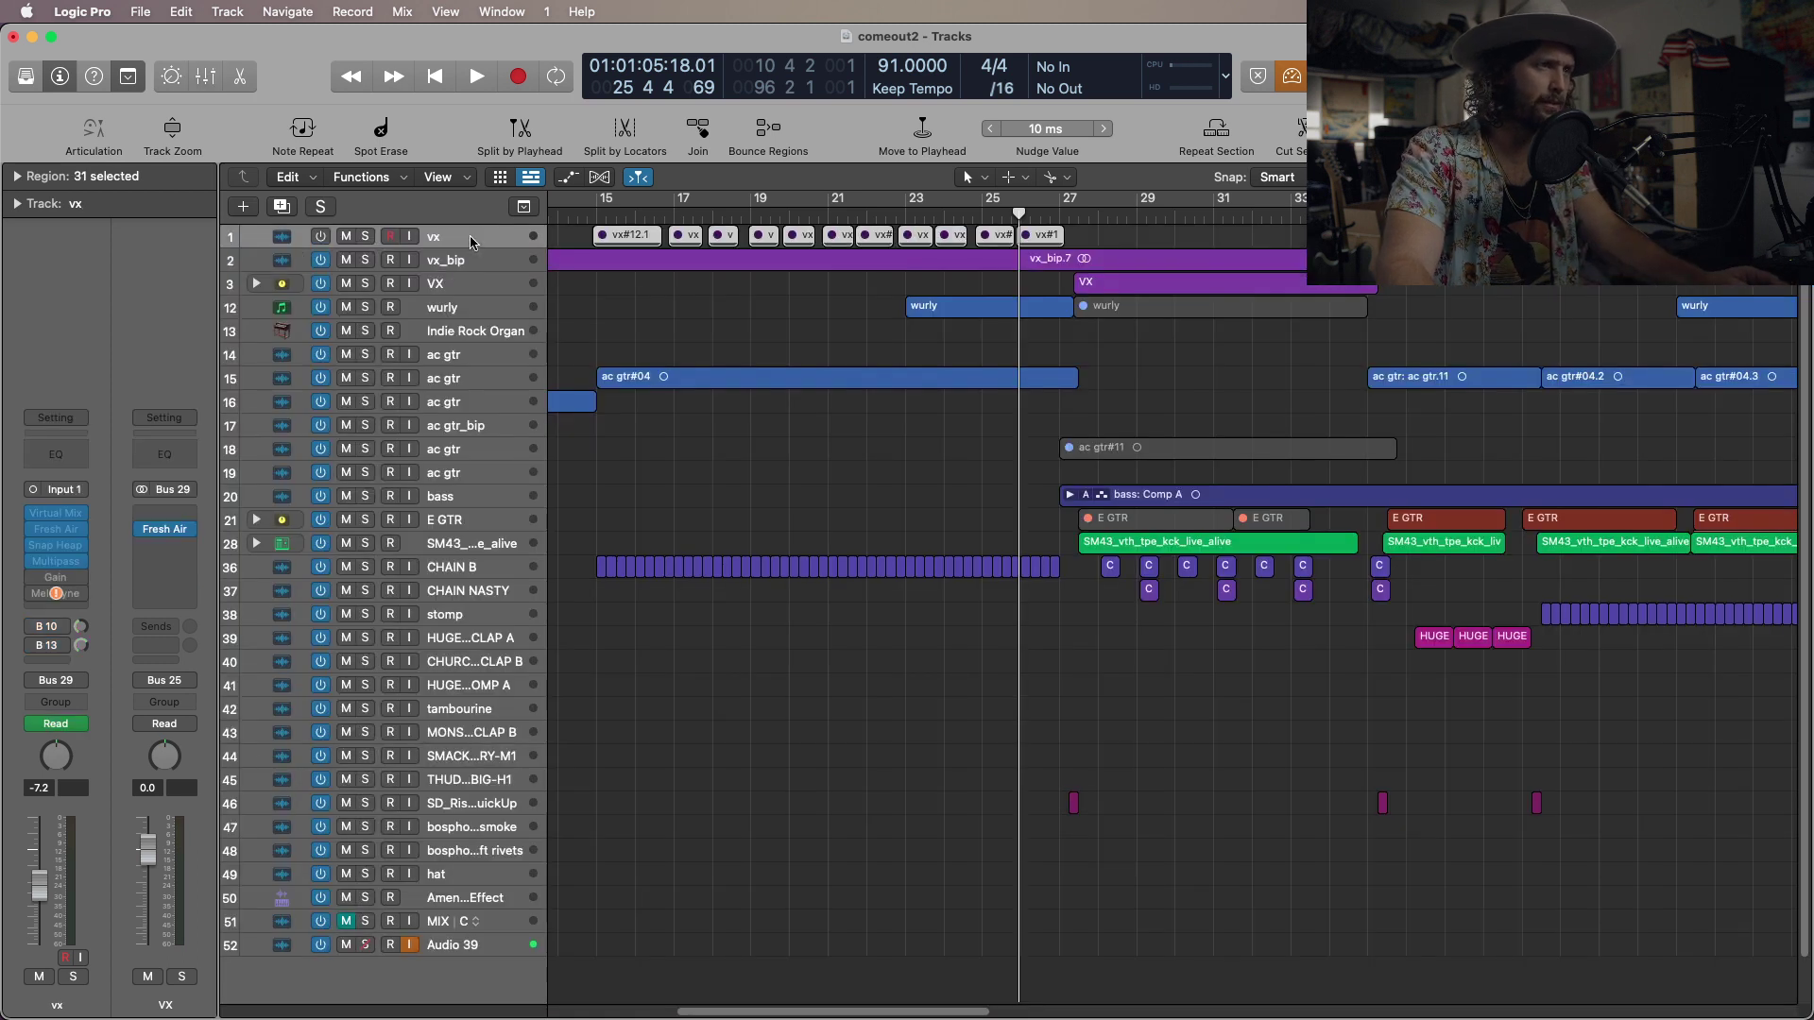
{"action": "right_click", "coordinate": [471, 243]}
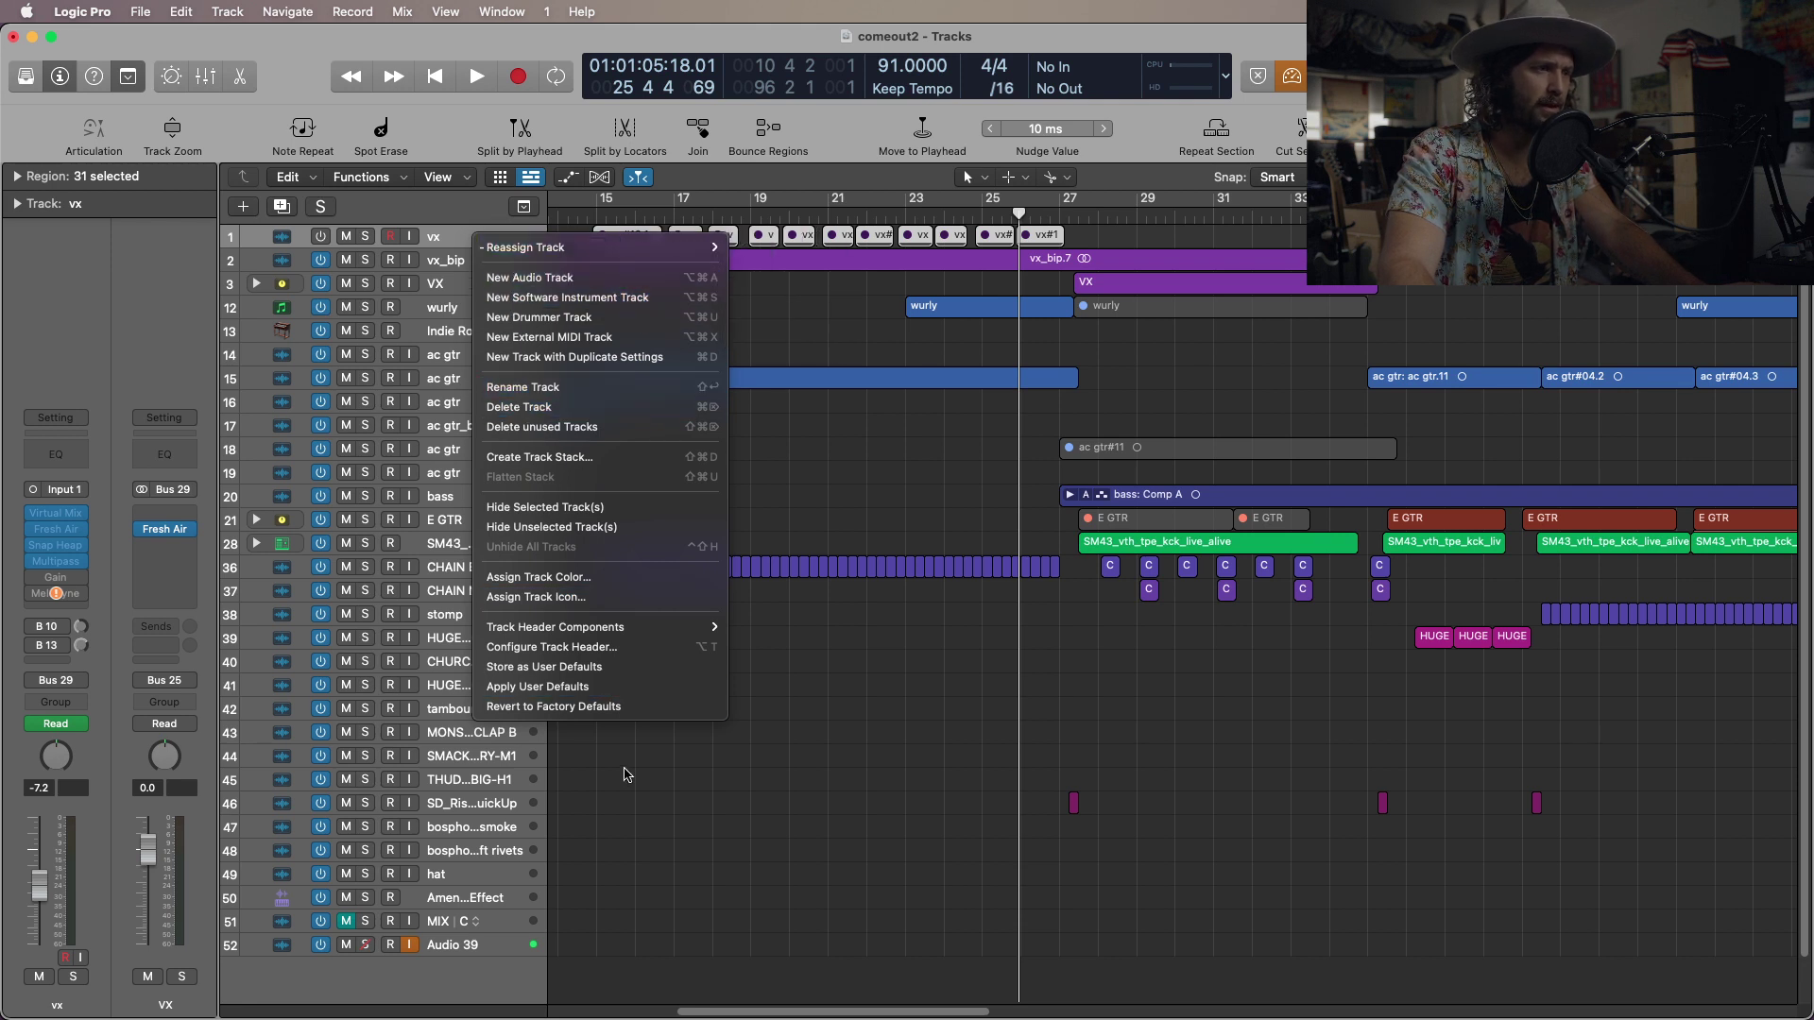
{"action": "key", "text": "Escape"}
{"action": "left_click", "coordinate": [140, 12]}
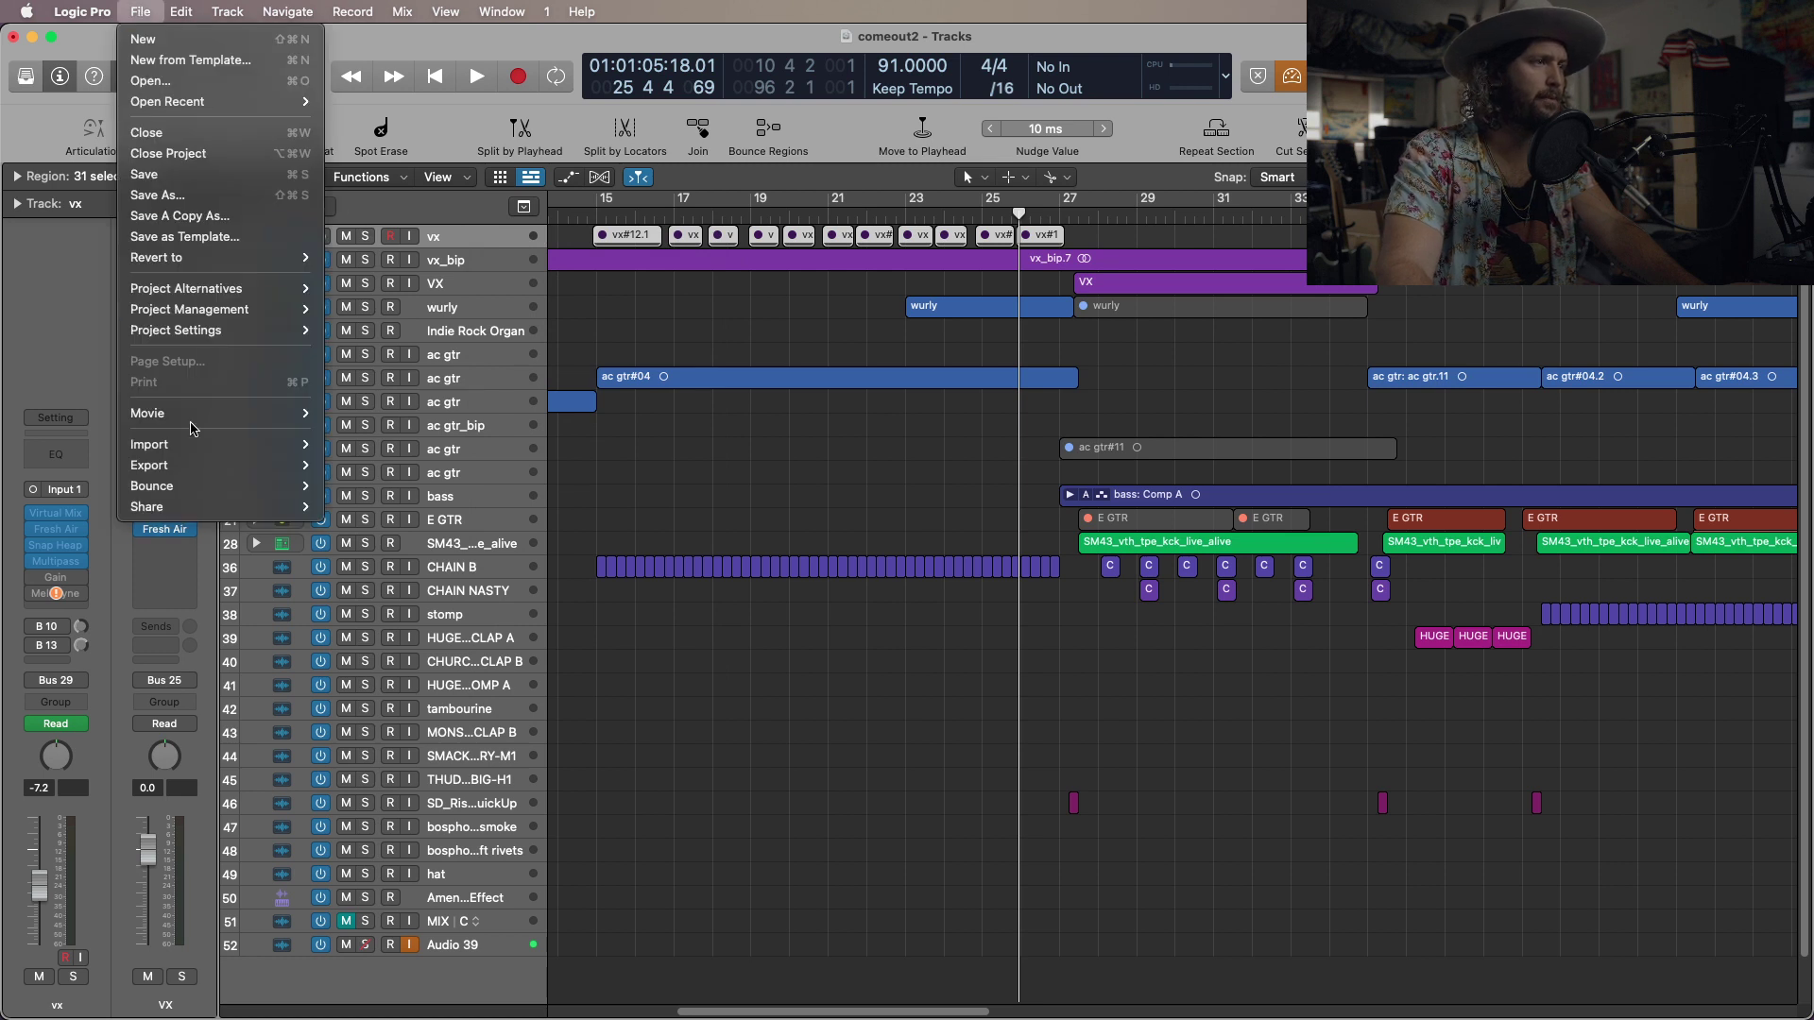
{"action": "mouse_move", "coordinate": [183, 493]}
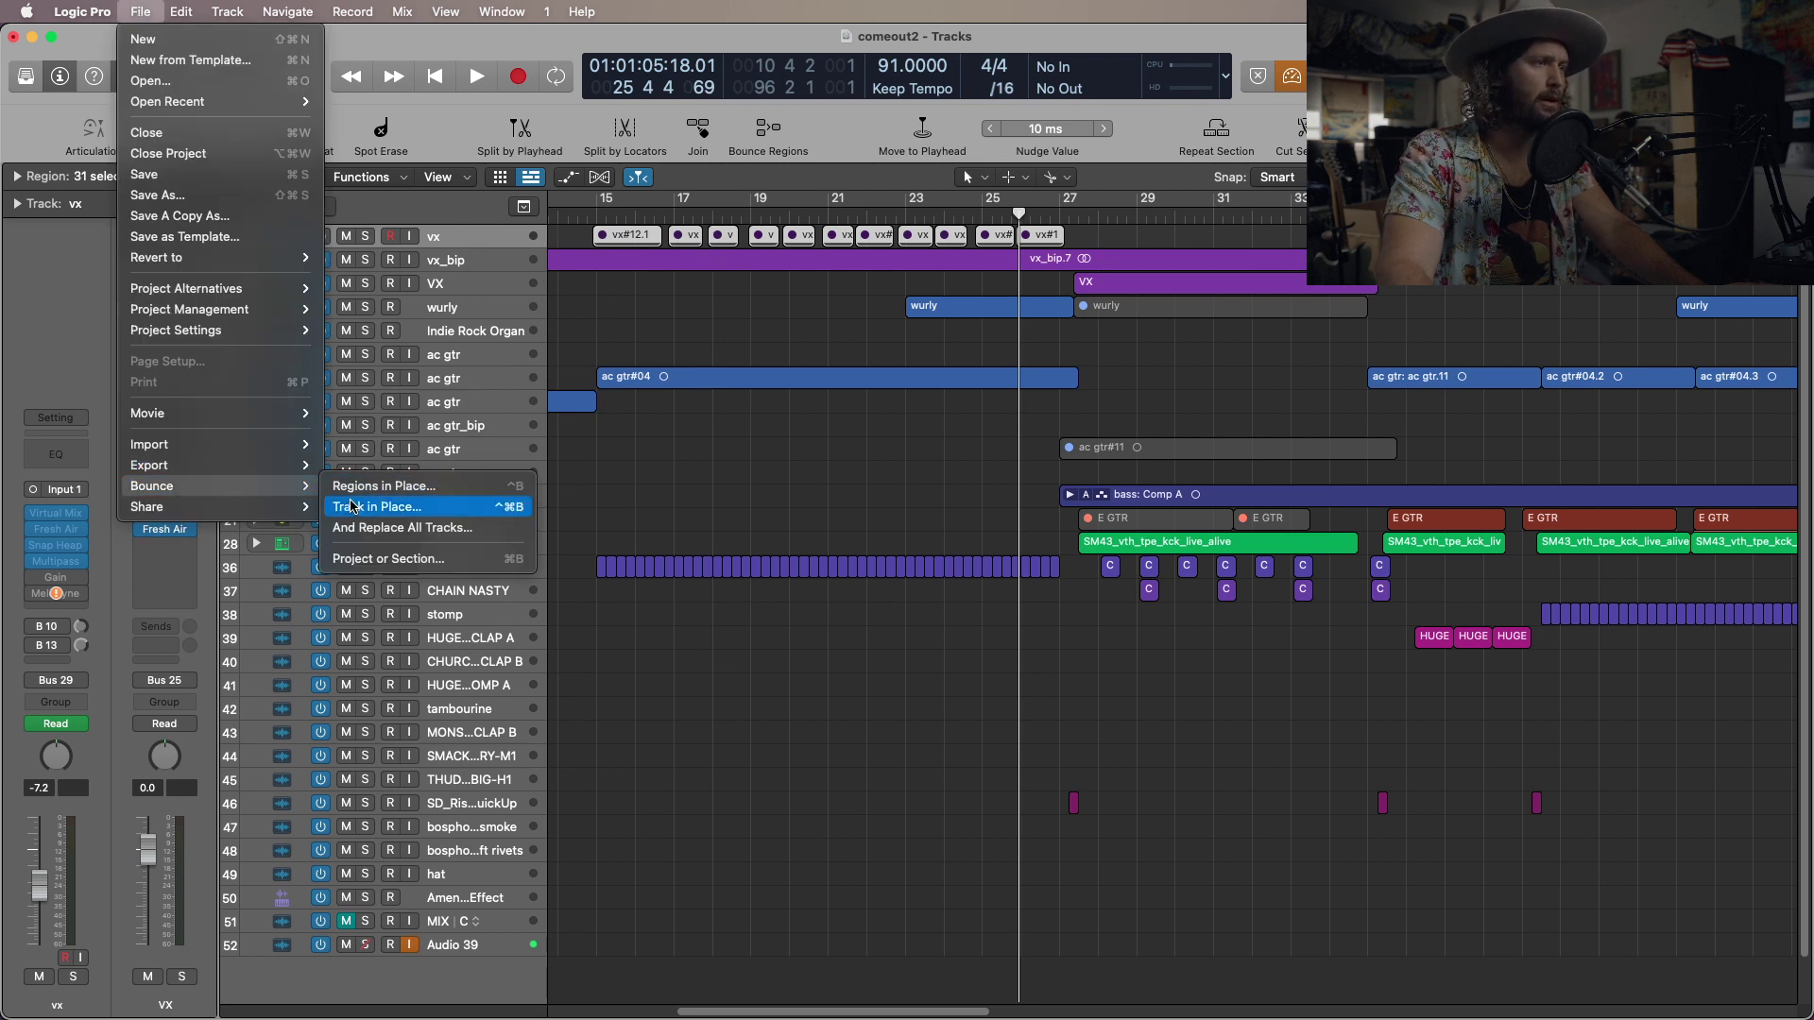
{"action": "key", "text": "Escape"}
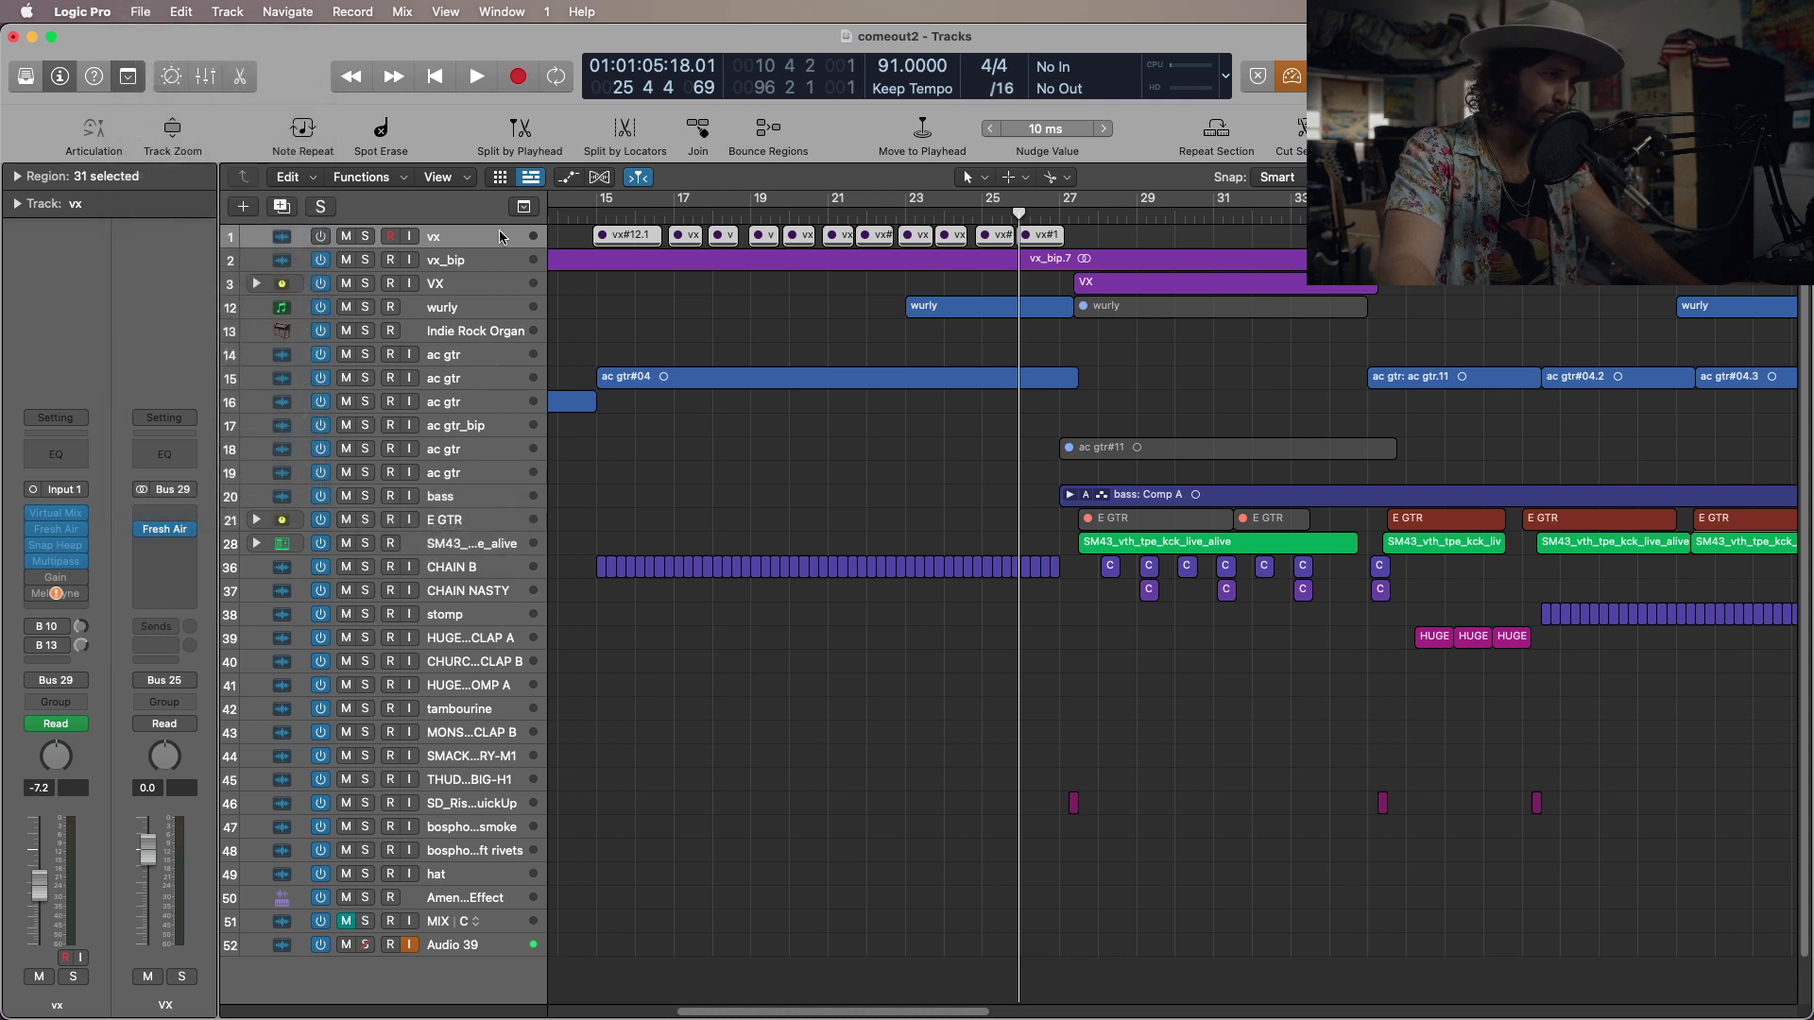
Turn on the Gain insert on the vx channel and load the channel's inactive plug-ins, dismissing the notice.
{"action": "key", "text": "x"}
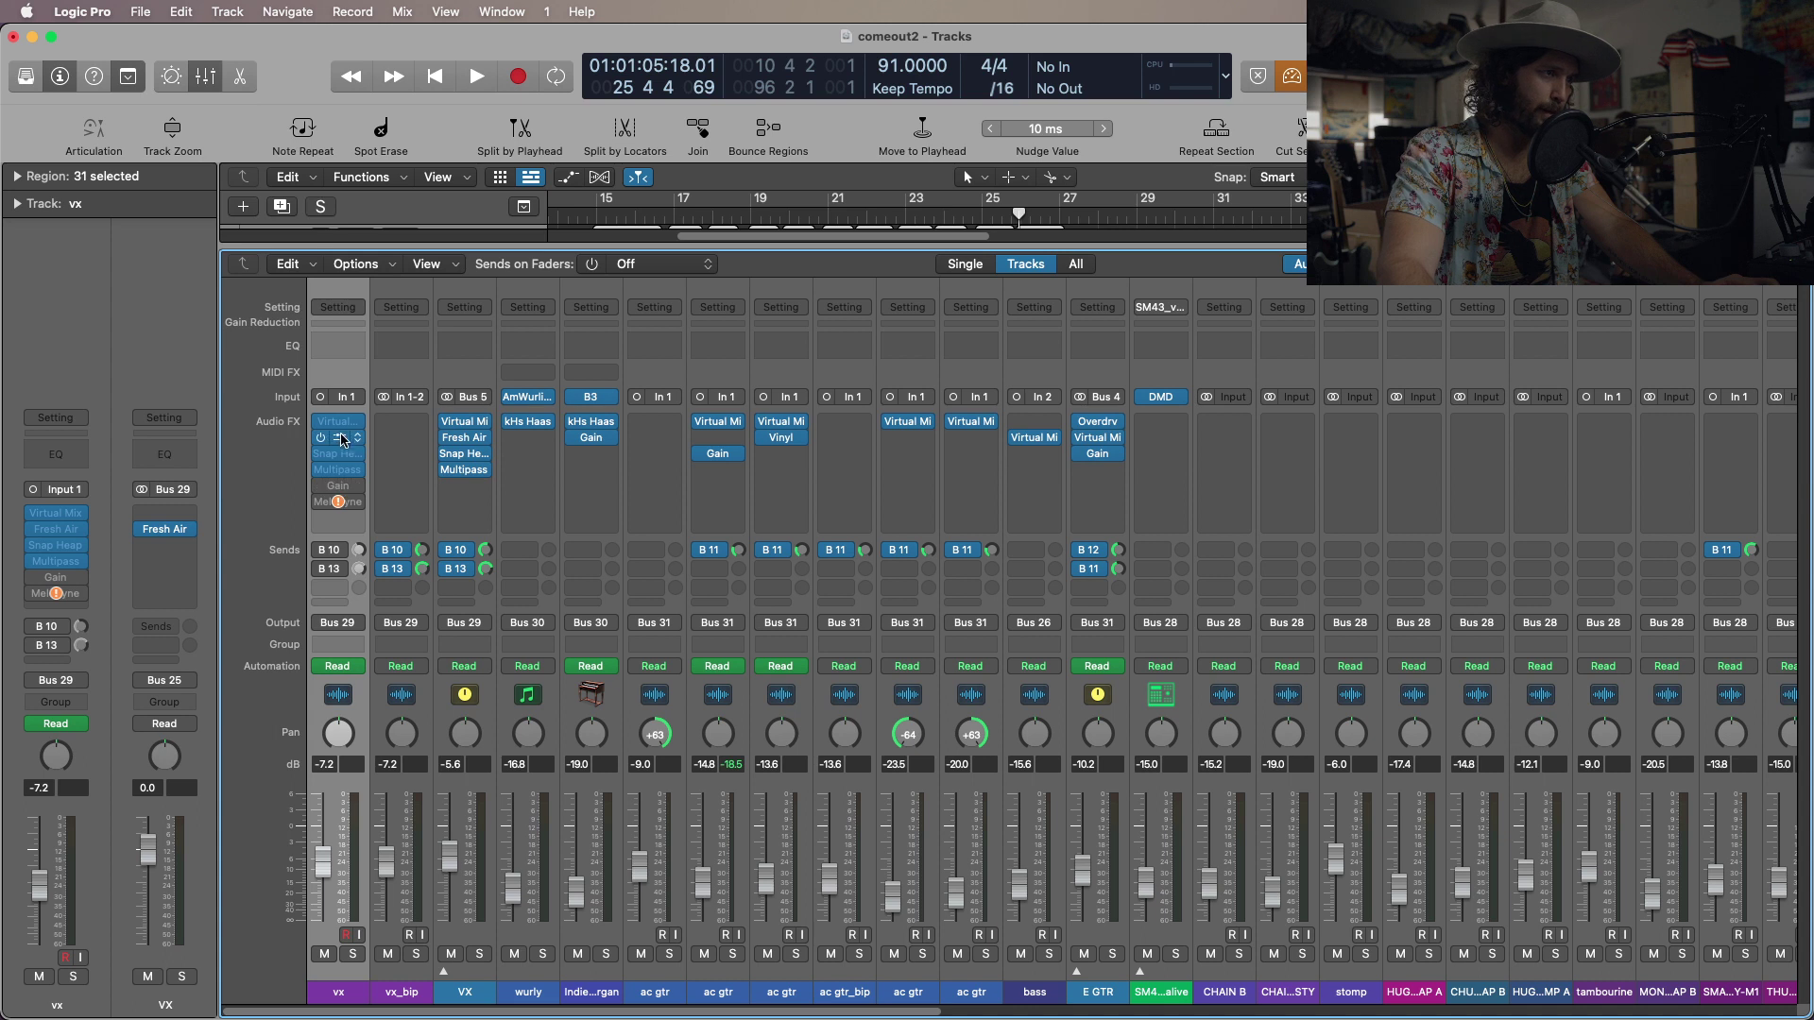
{"action": "left_click_drag", "start_coordinate": [342, 441], "coordinate": [349, 463]}
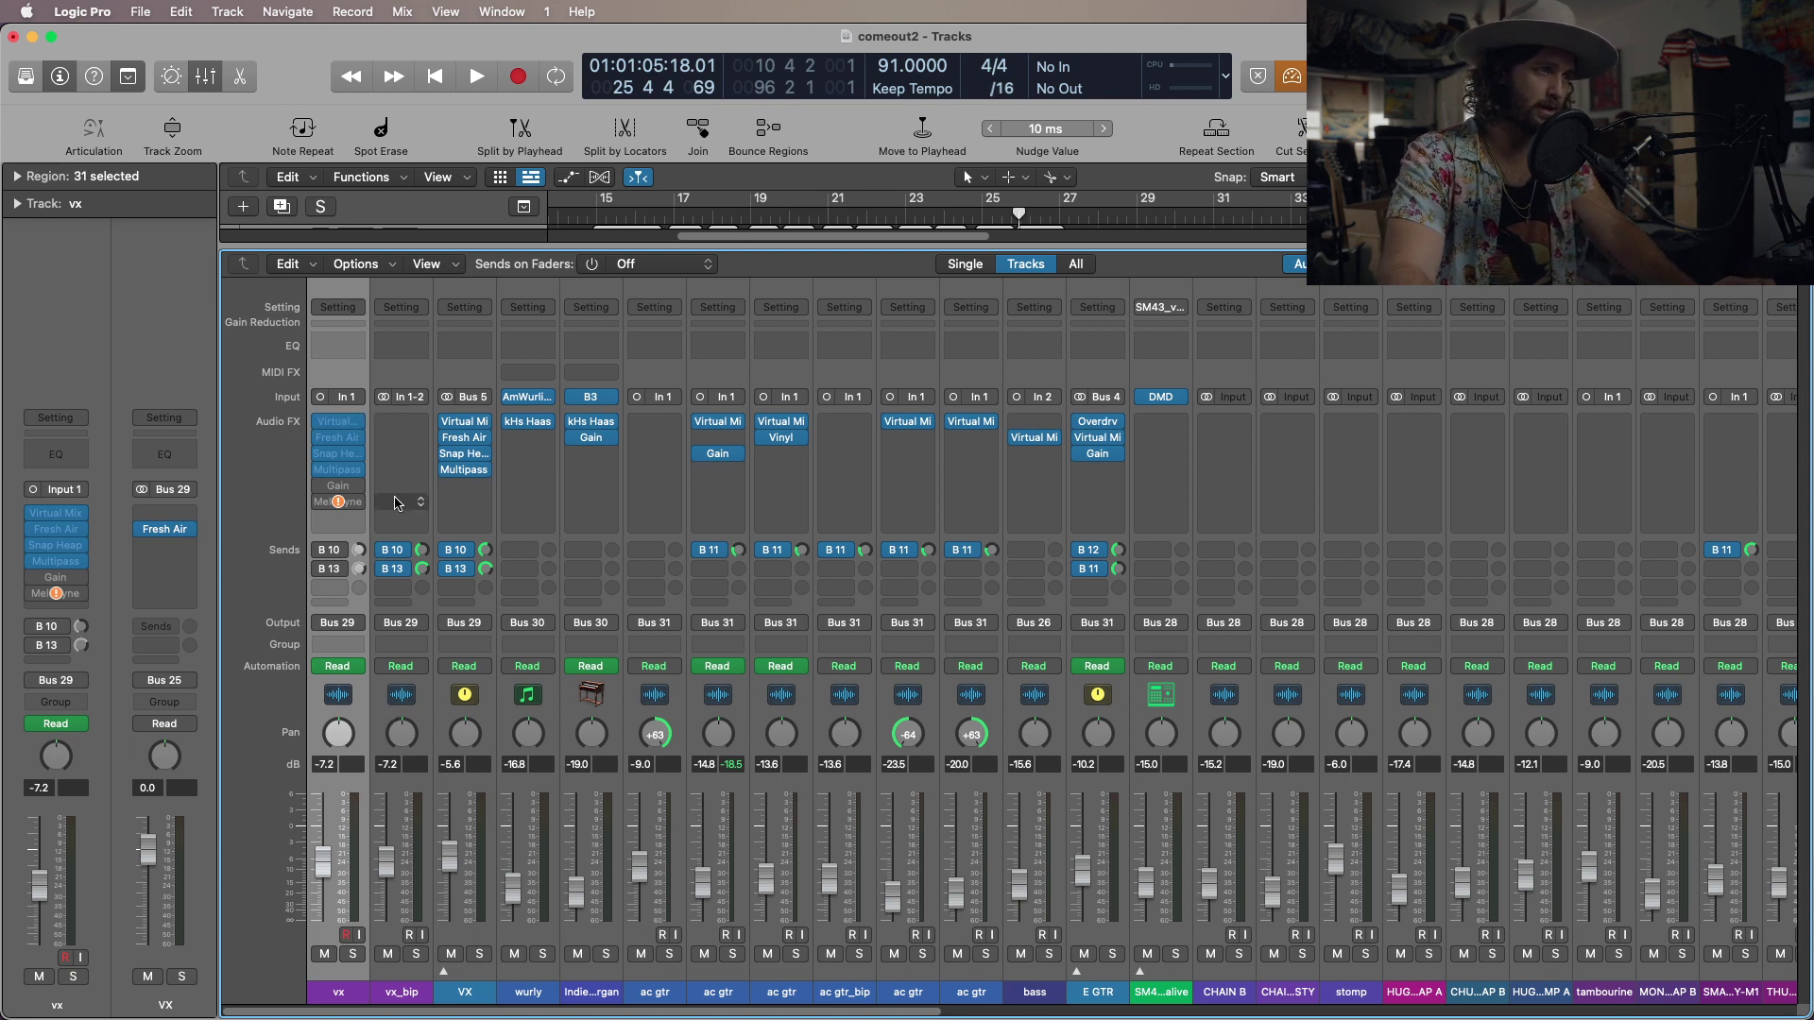
{"action": "left_click", "coordinate": [319, 486]}
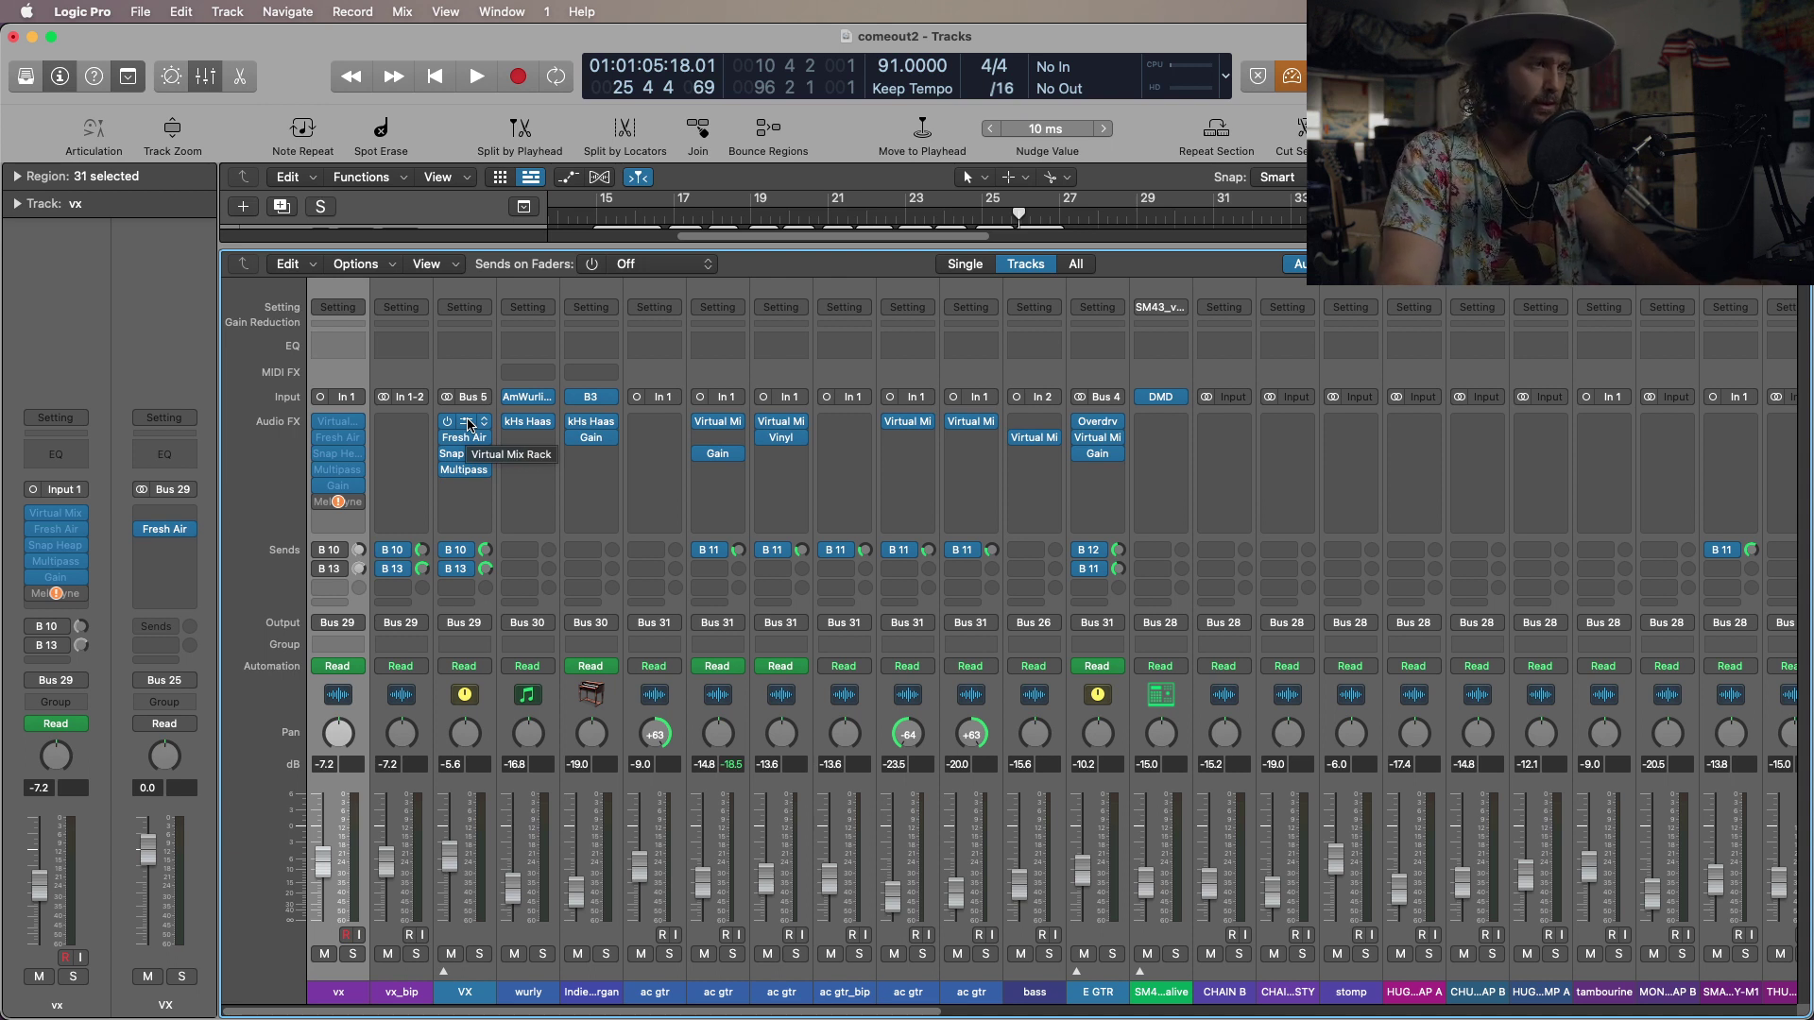
{"action": "mouse_move", "coordinate": [338, 426]}
{"action": "left_click", "coordinate": [339, 424]}
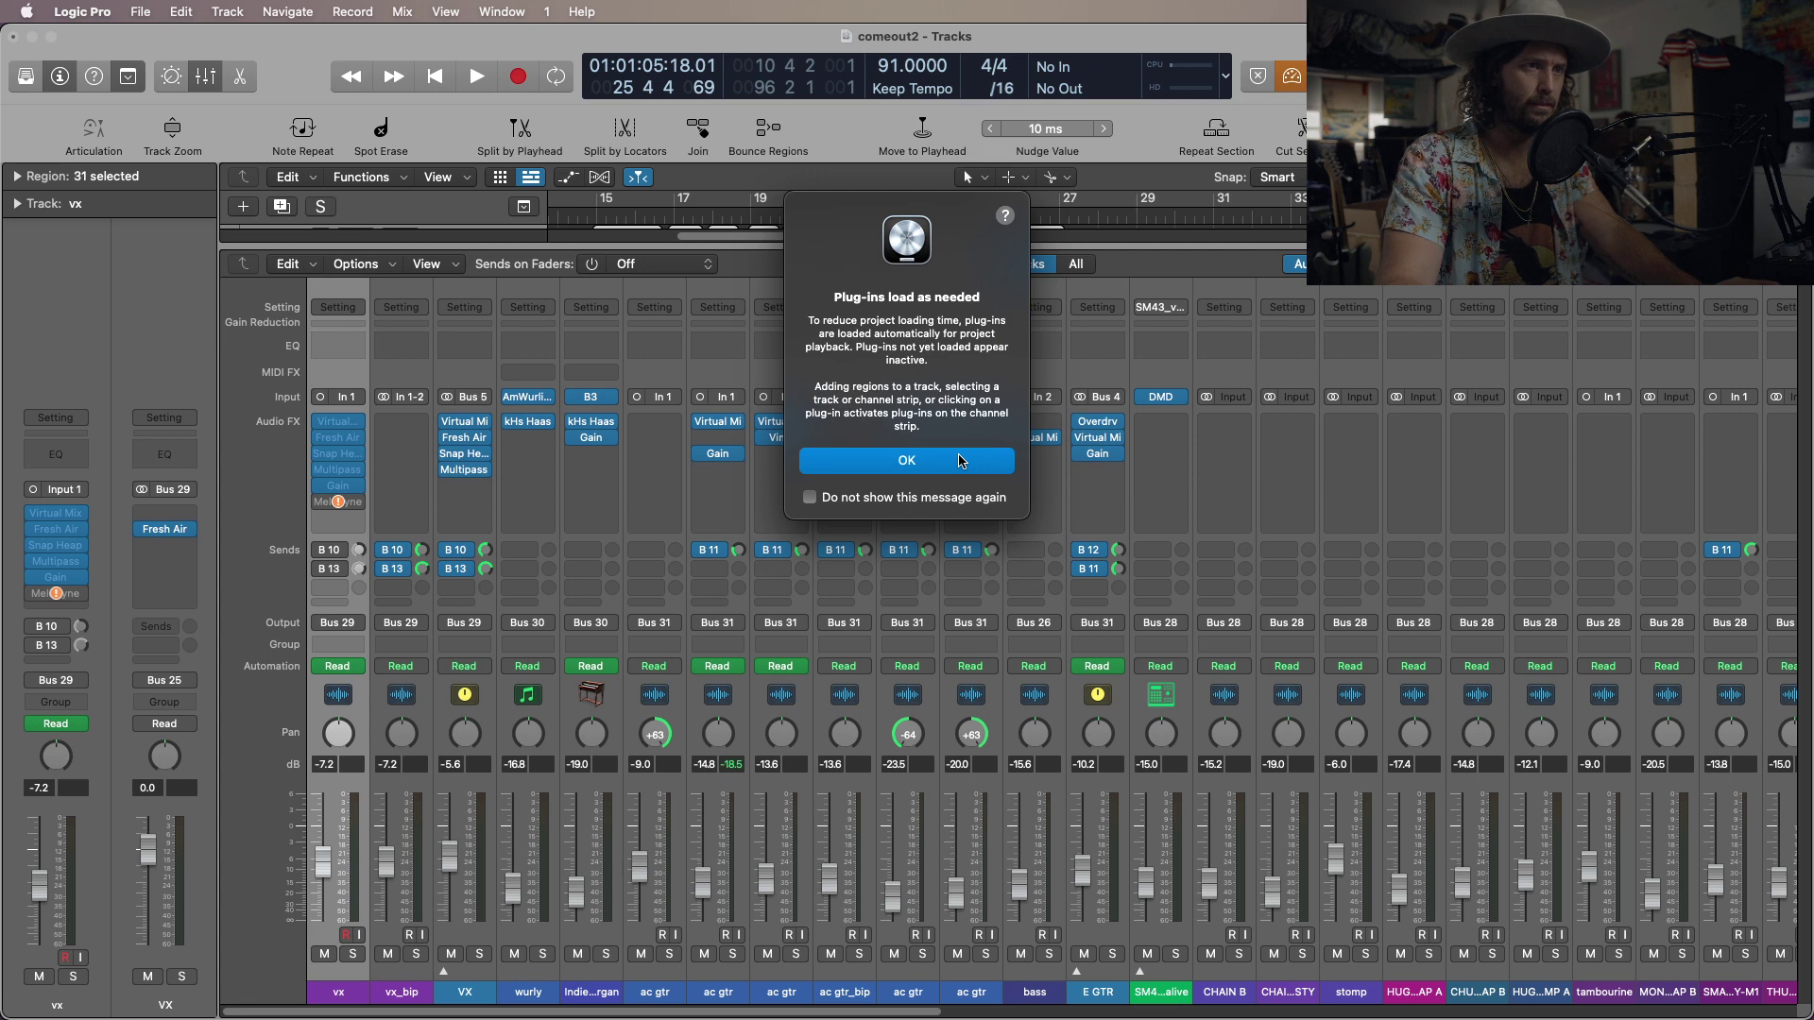
{"action": "left_click", "coordinate": [958, 460]}
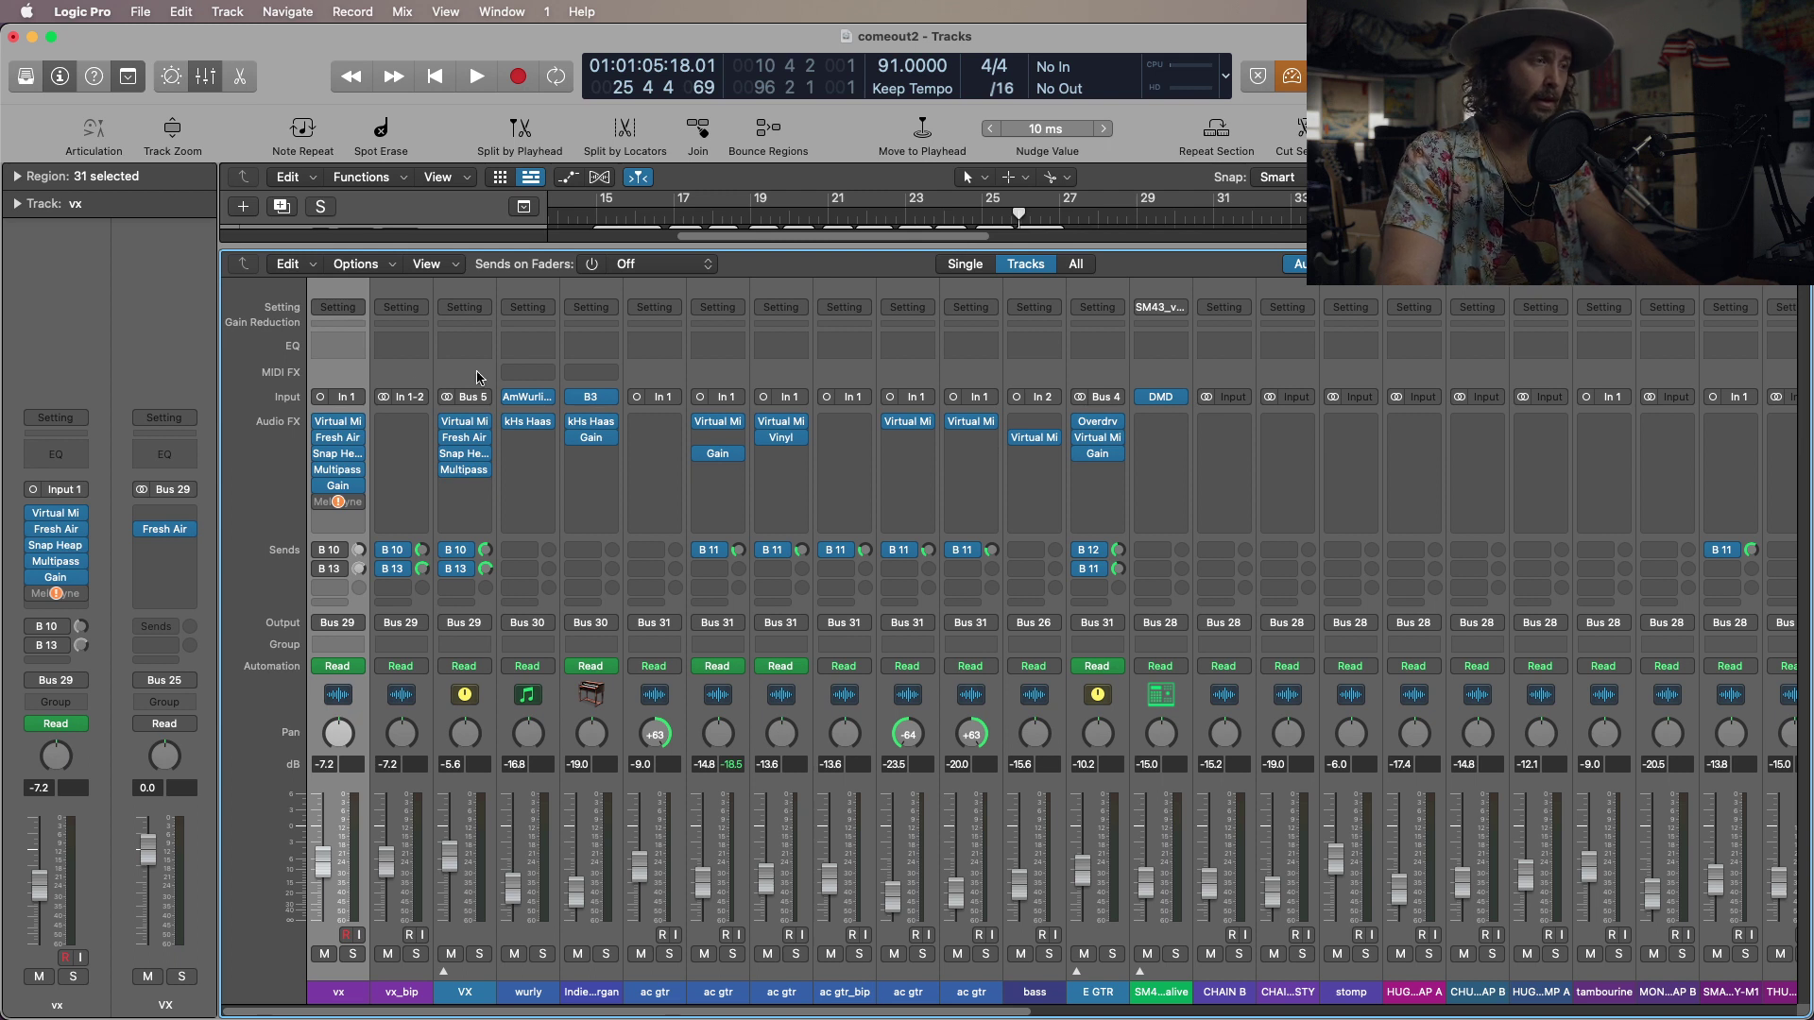
Open the vx channel's Virtual Mix Rack and list the microphone modules, examining Blackbird Studio and Classic 87.
{"action": "left_click", "coordinate": [339, 425]}
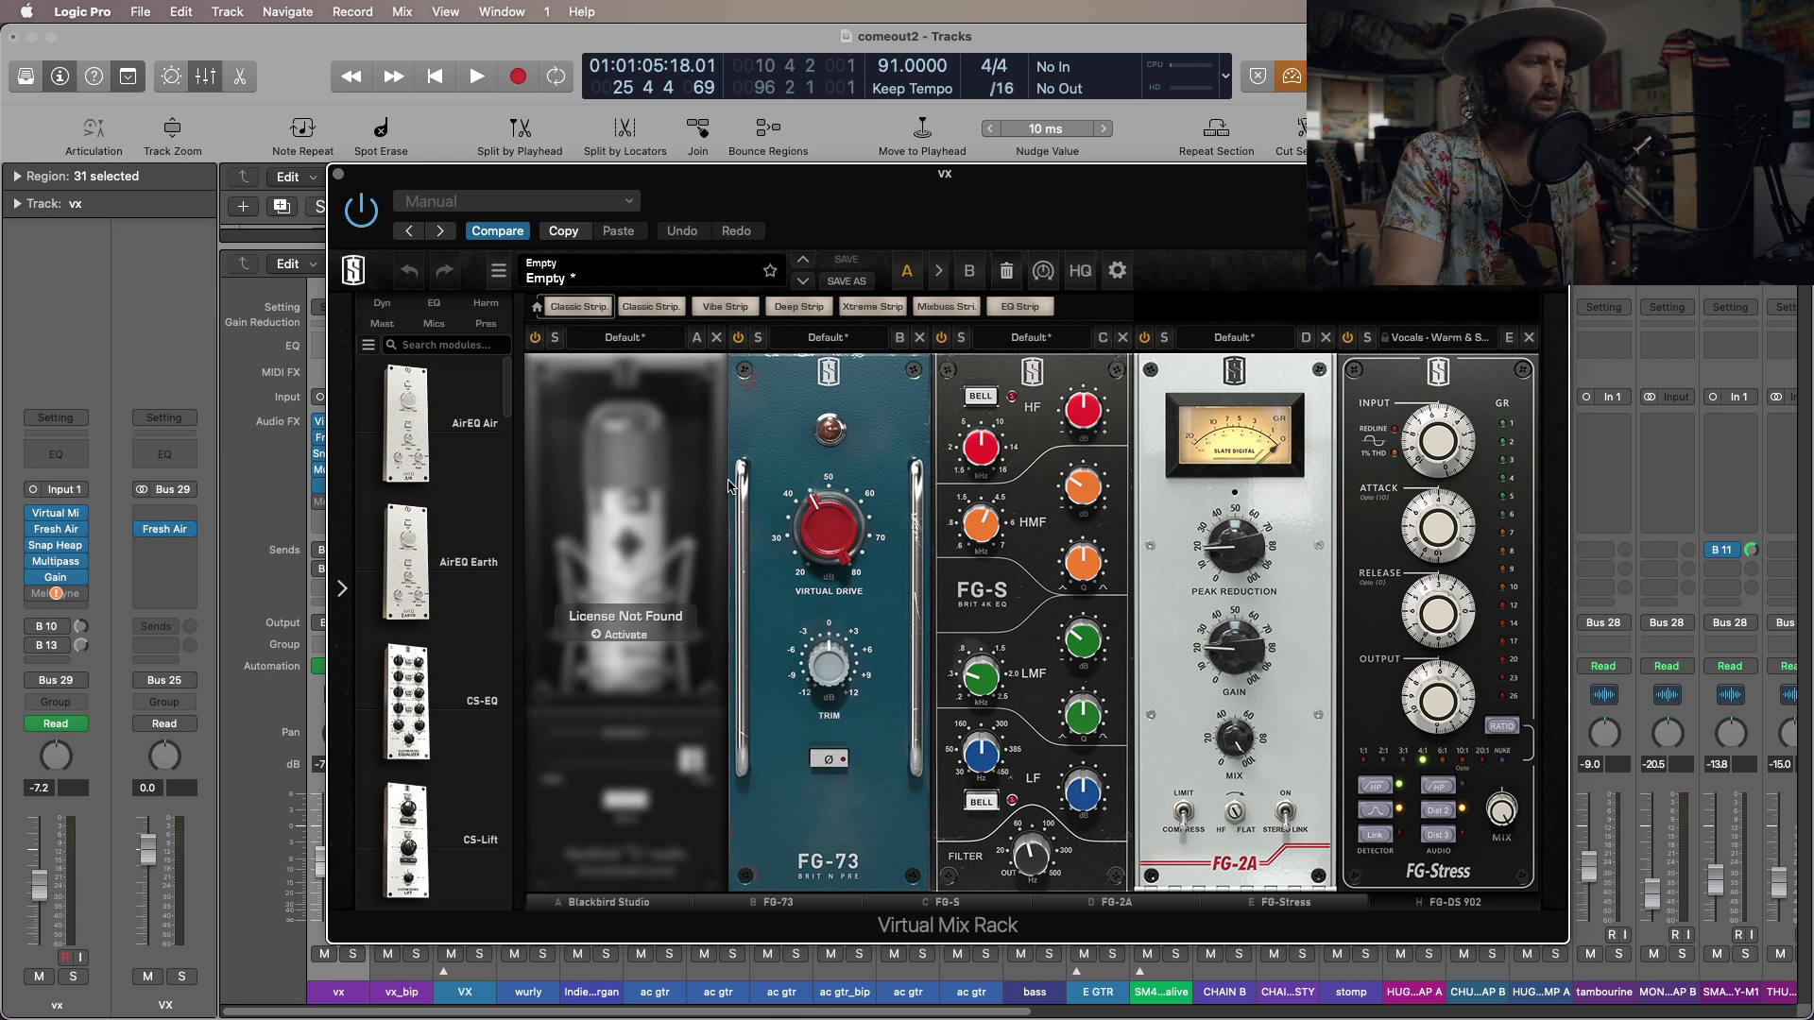
{"action": "left_click", "coordinate": [438, 325]}
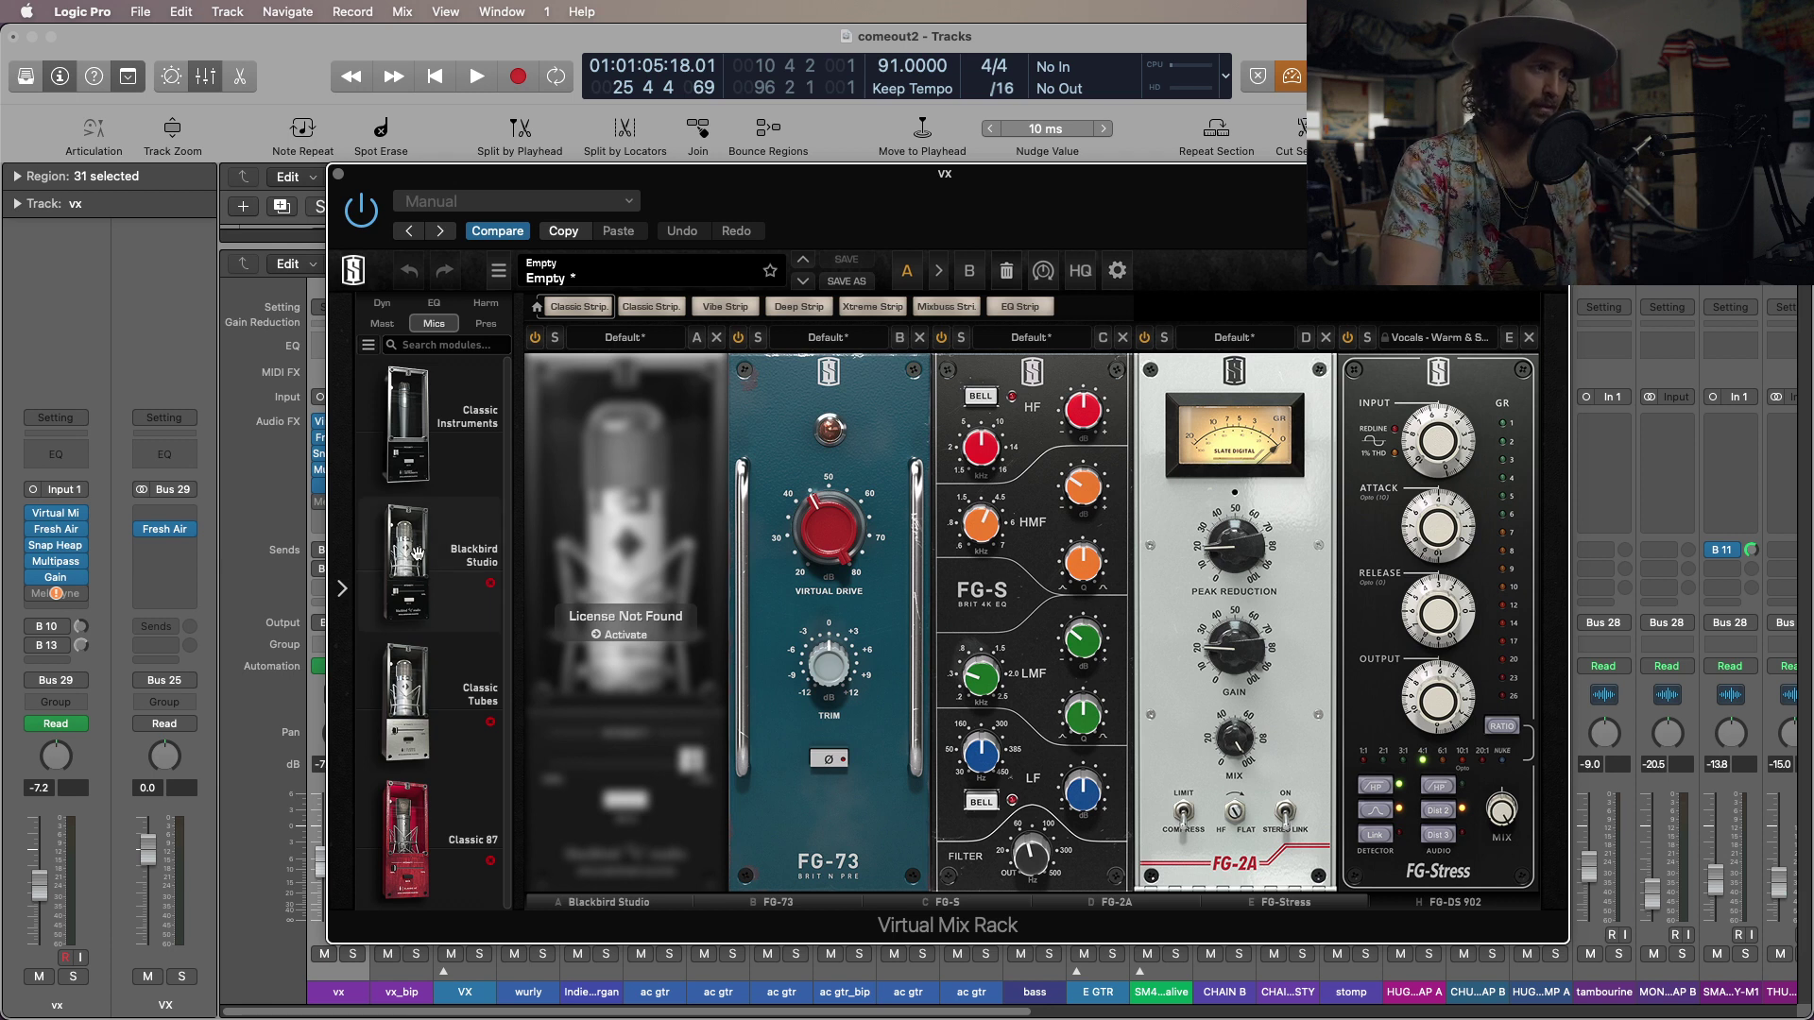
{"action": "mouse_move", "coordinate": [417, 553]}
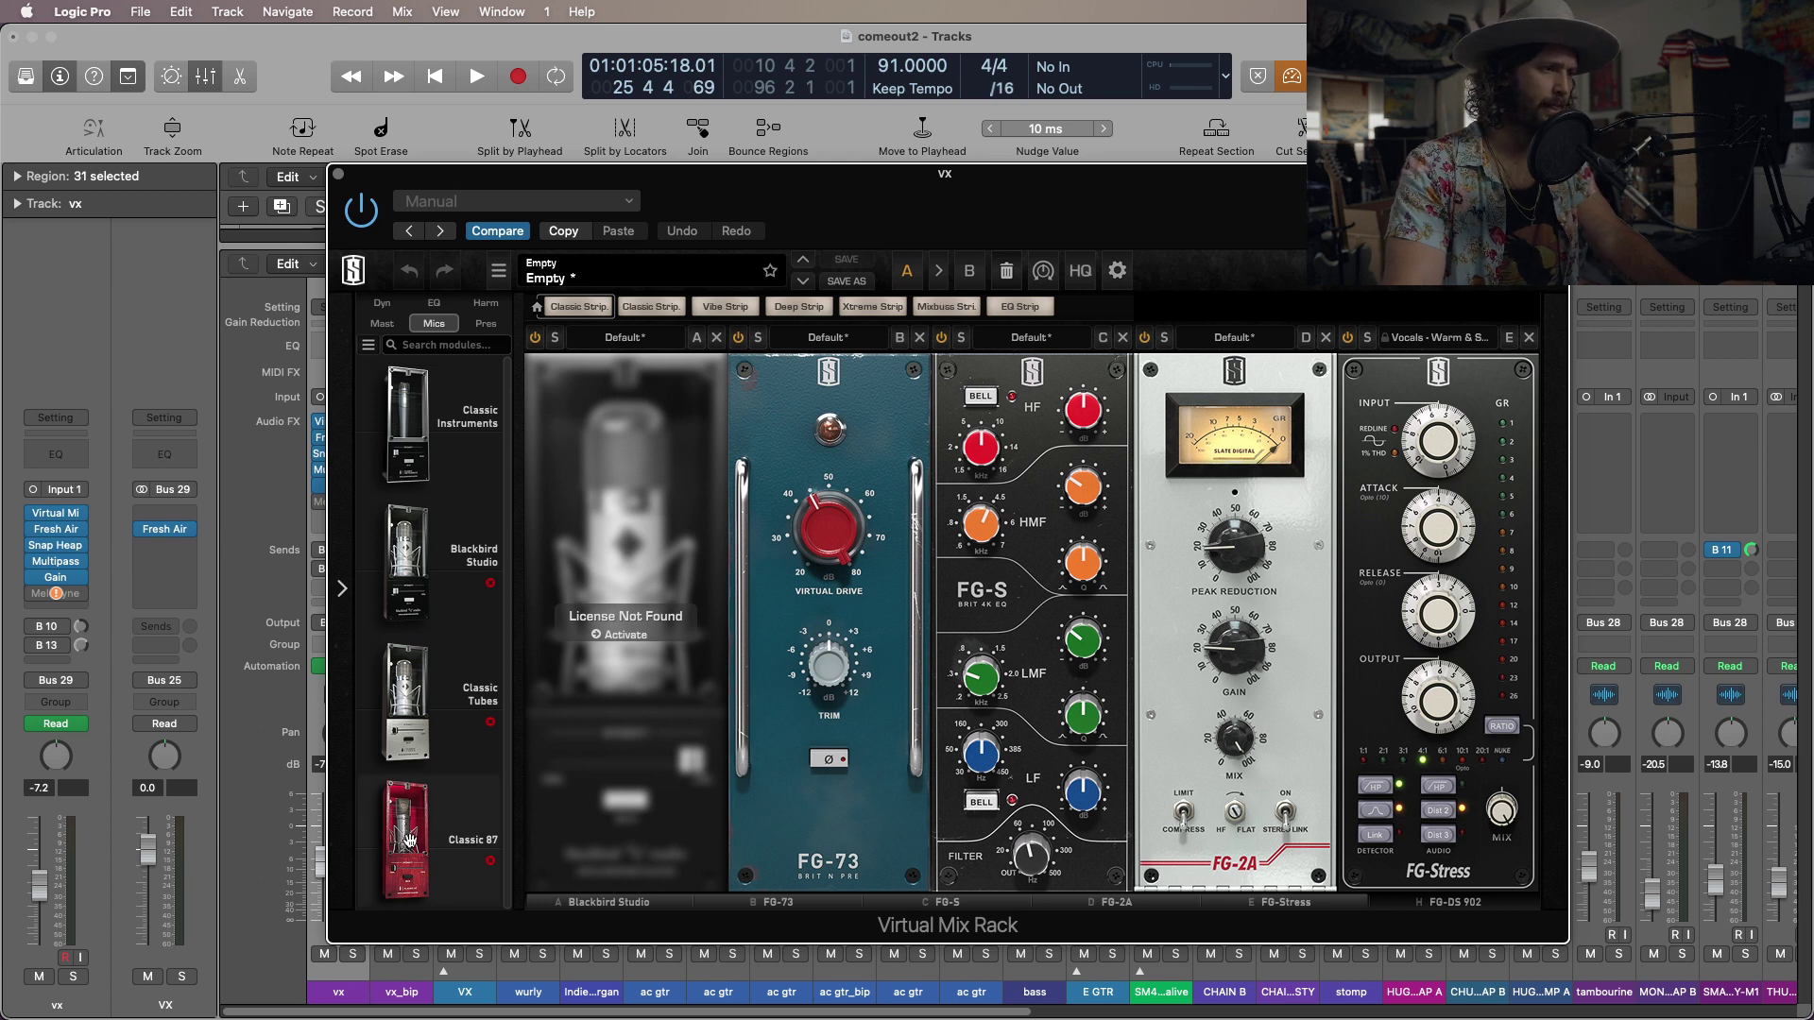
{"action": "mouse_move", "coordinate": [412, 841]}
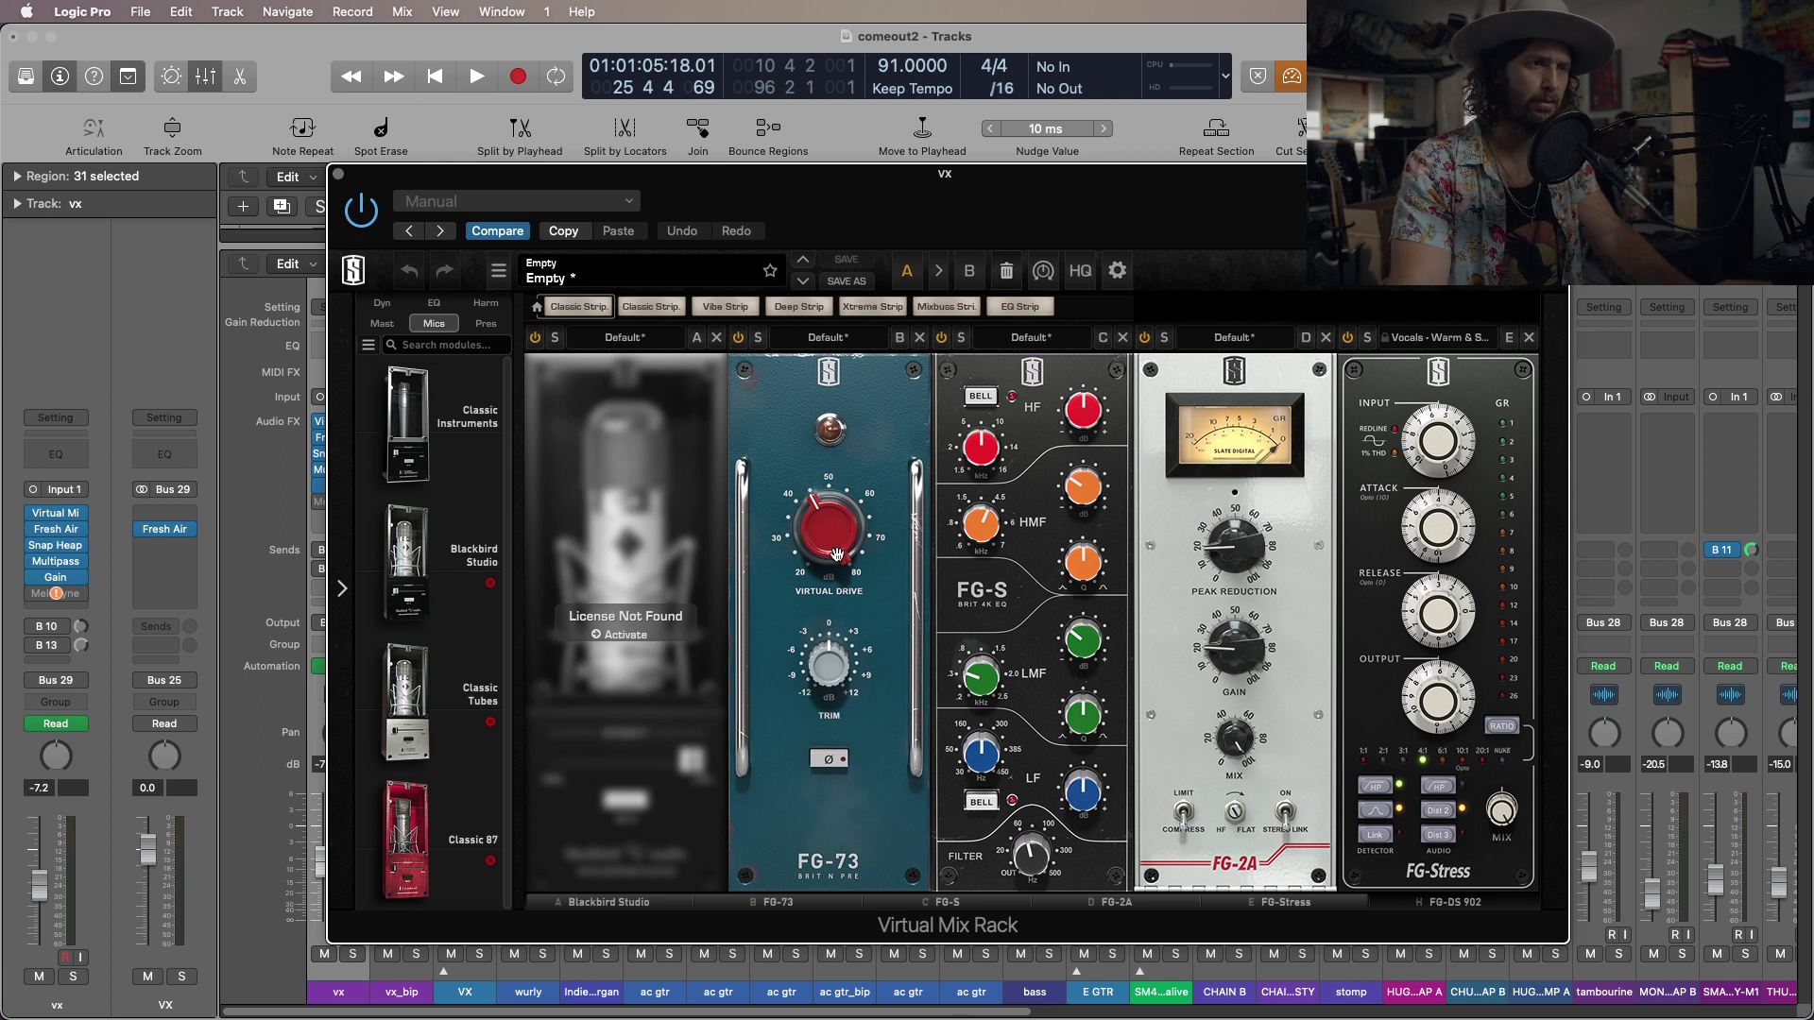
Examine the vx rack's FG-73 preamp and the FG-S equalizer's filter, HMF and LMF settings.
{"action": "left_click_drag", "start_coordinate": [974, 196], "coordinate": [876, 143]}
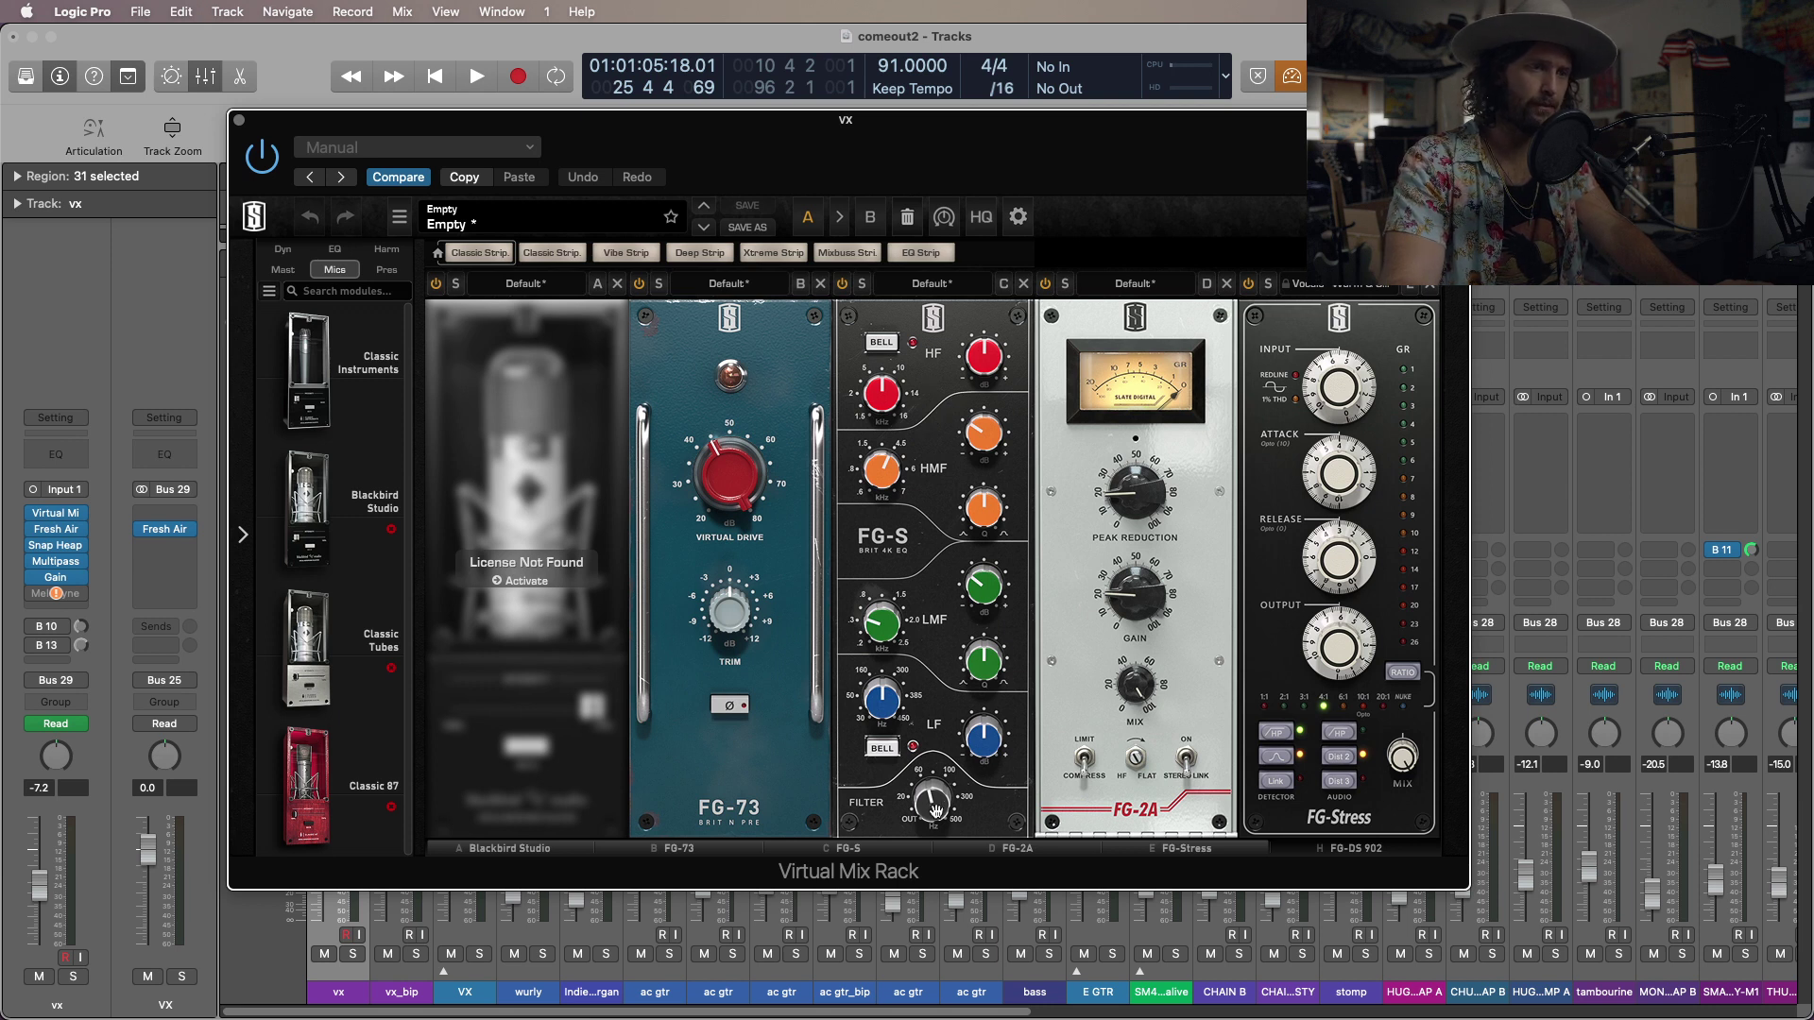
{"action": "mouse_move", "coordinate": [932, 806]}
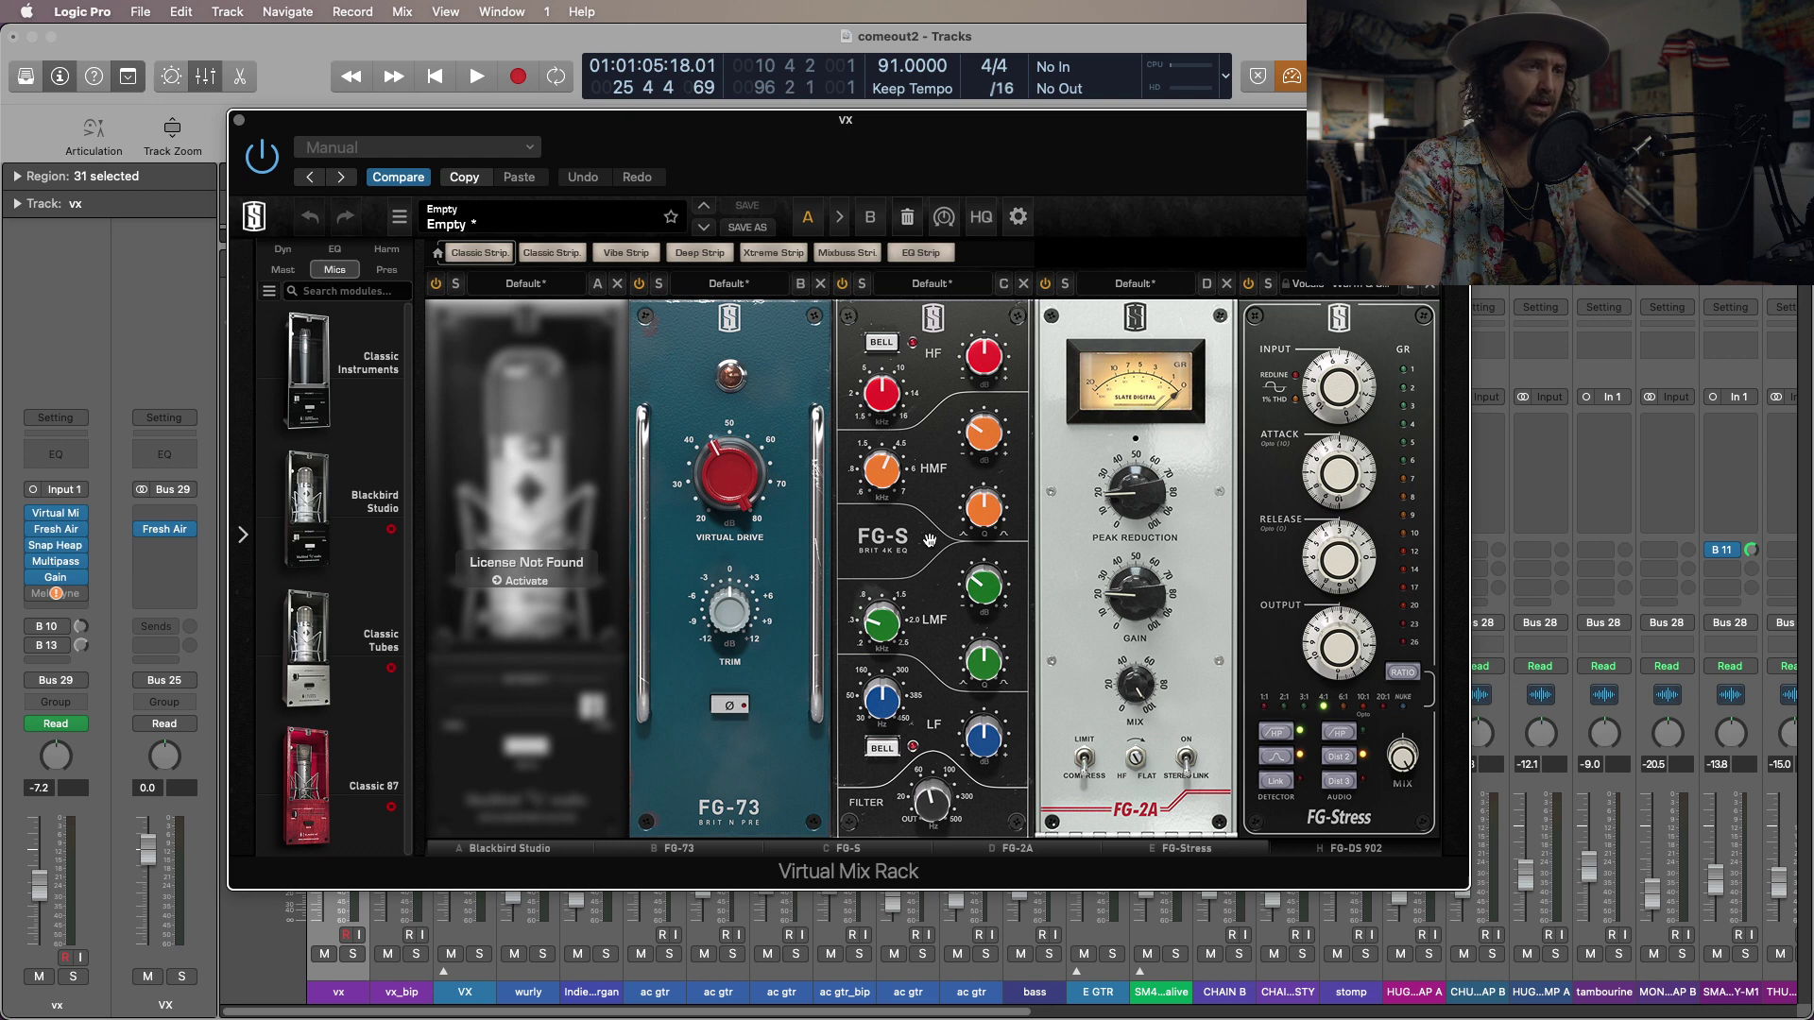
{"action": "left_click", "coordinate": [982, 432]}
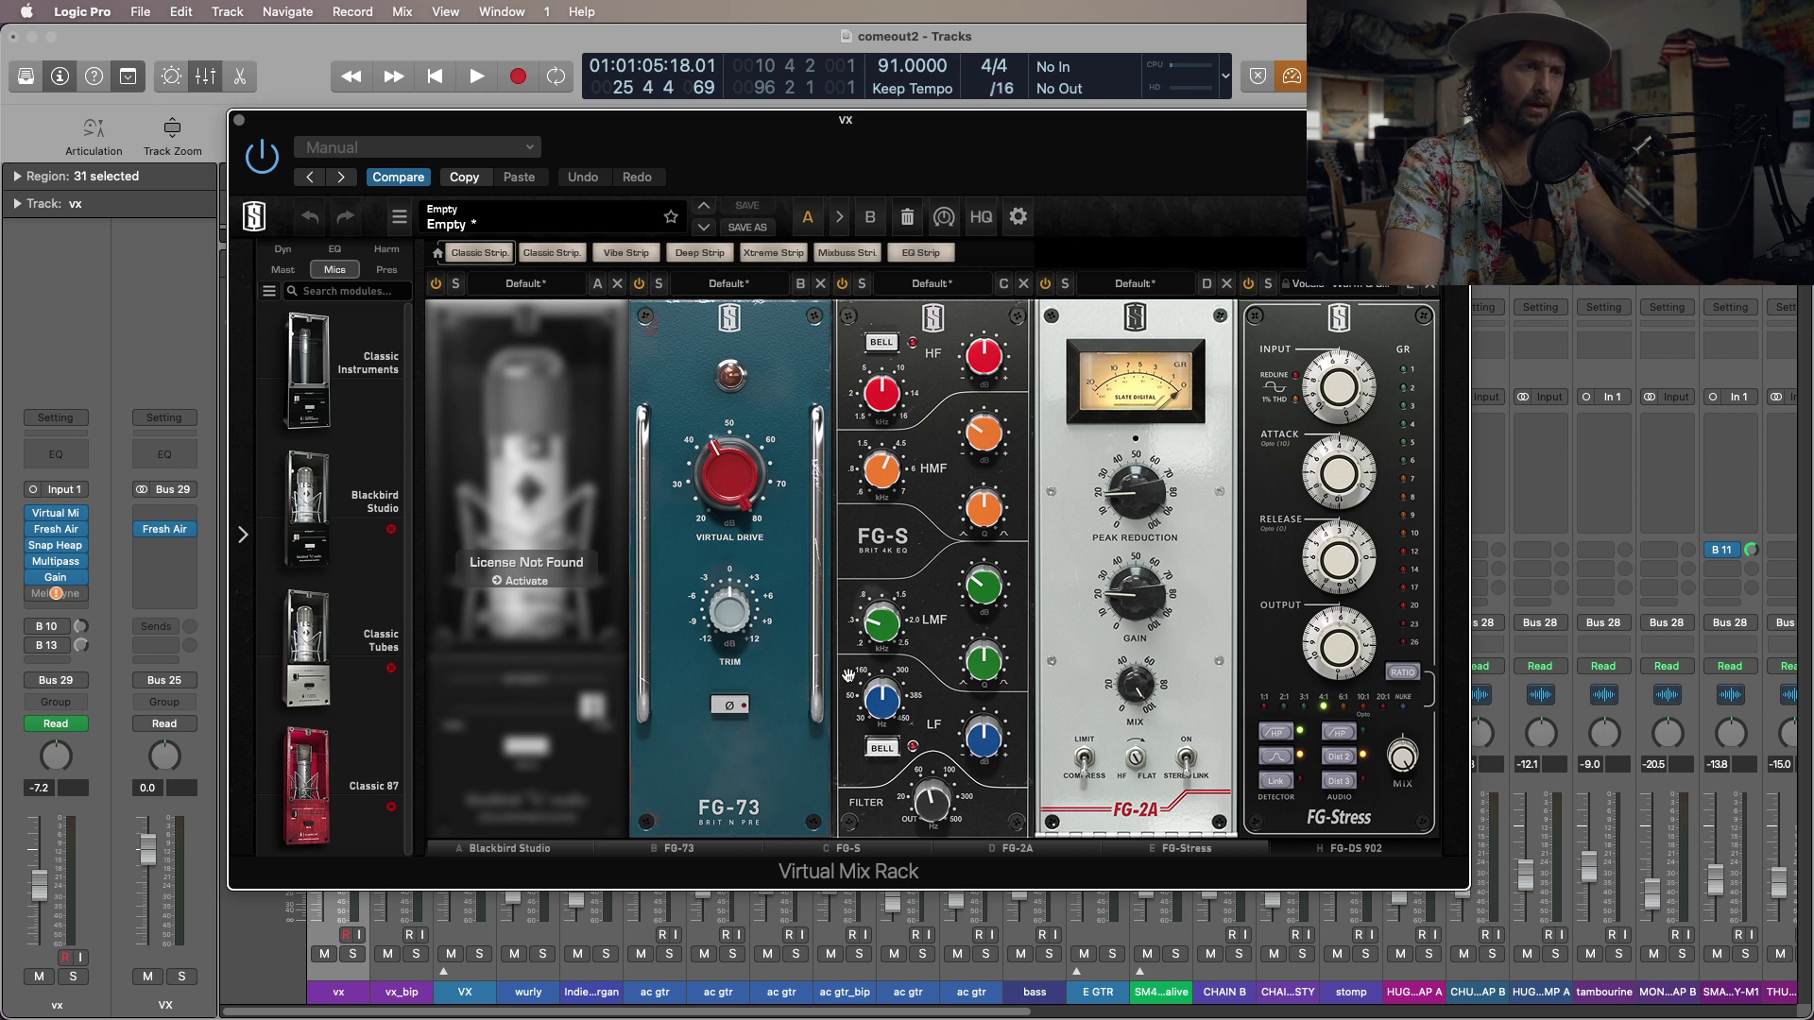
{"action": "left_click_drag", "start_coordinate": [992, 591], "coordinate": [996, 595]}
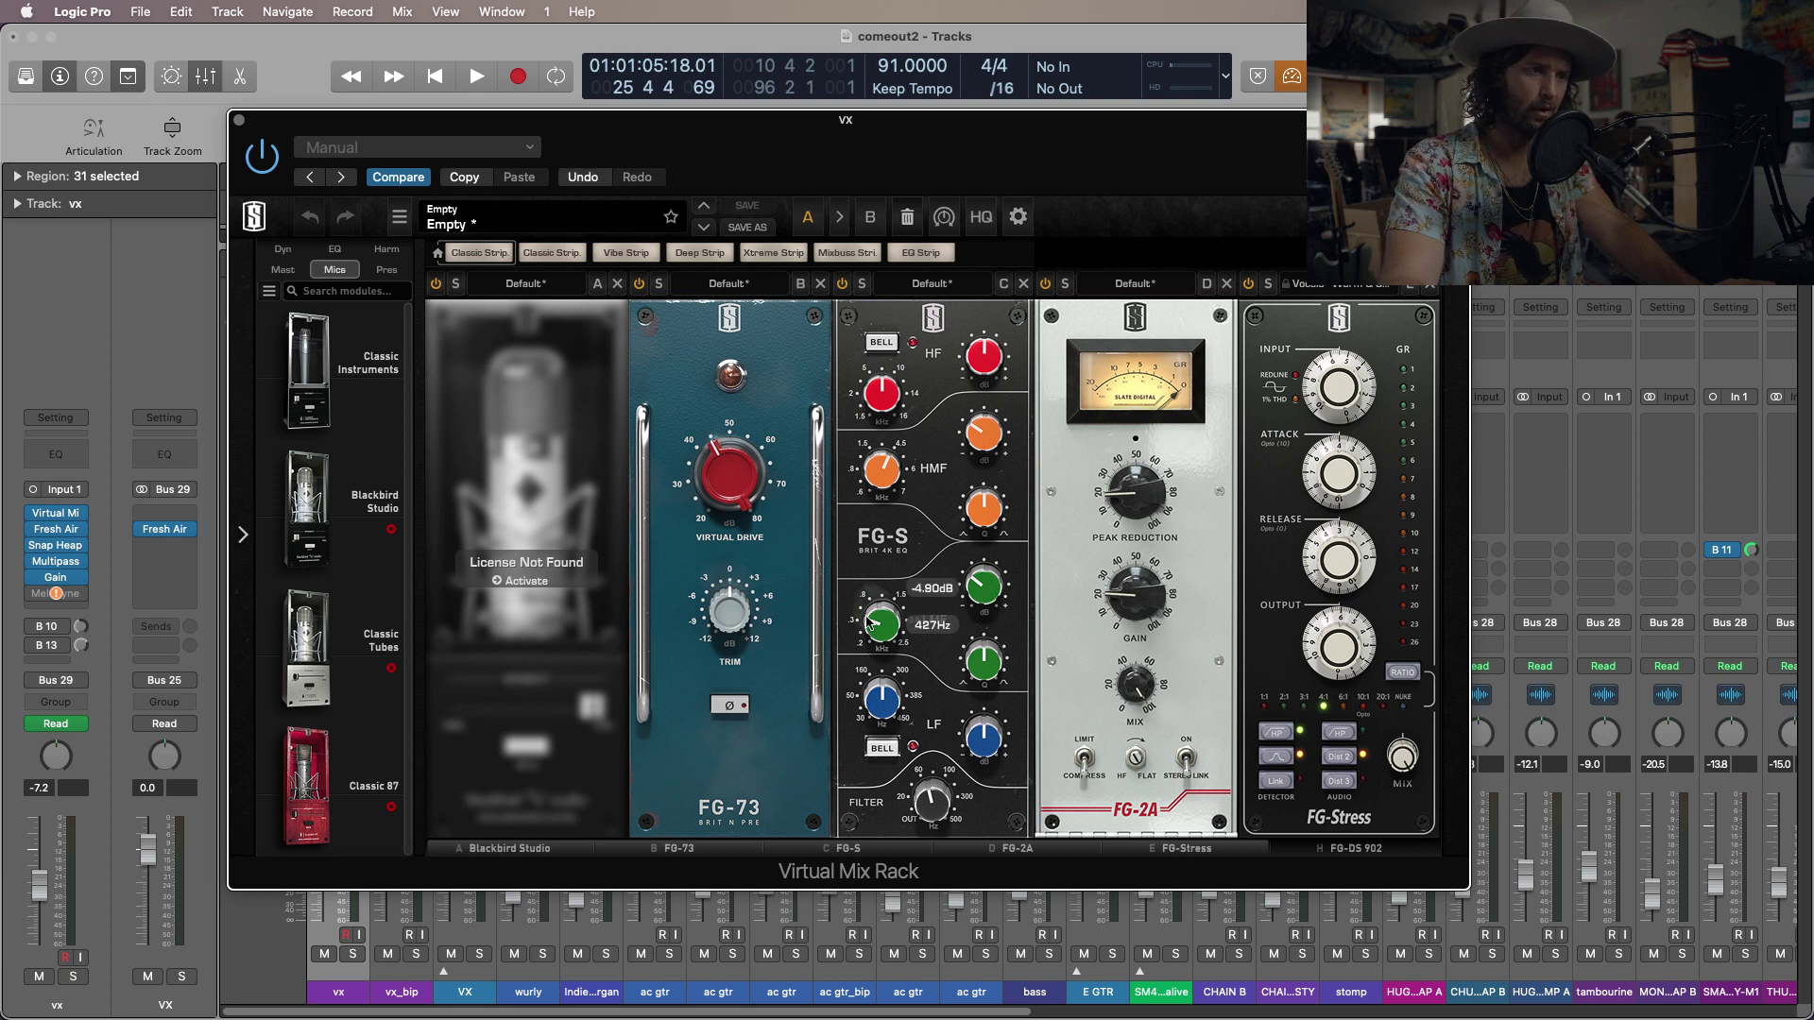
{"action": "left_click_drag", "start_coordinate": [879, 620], "coordinate": [880, 622]}
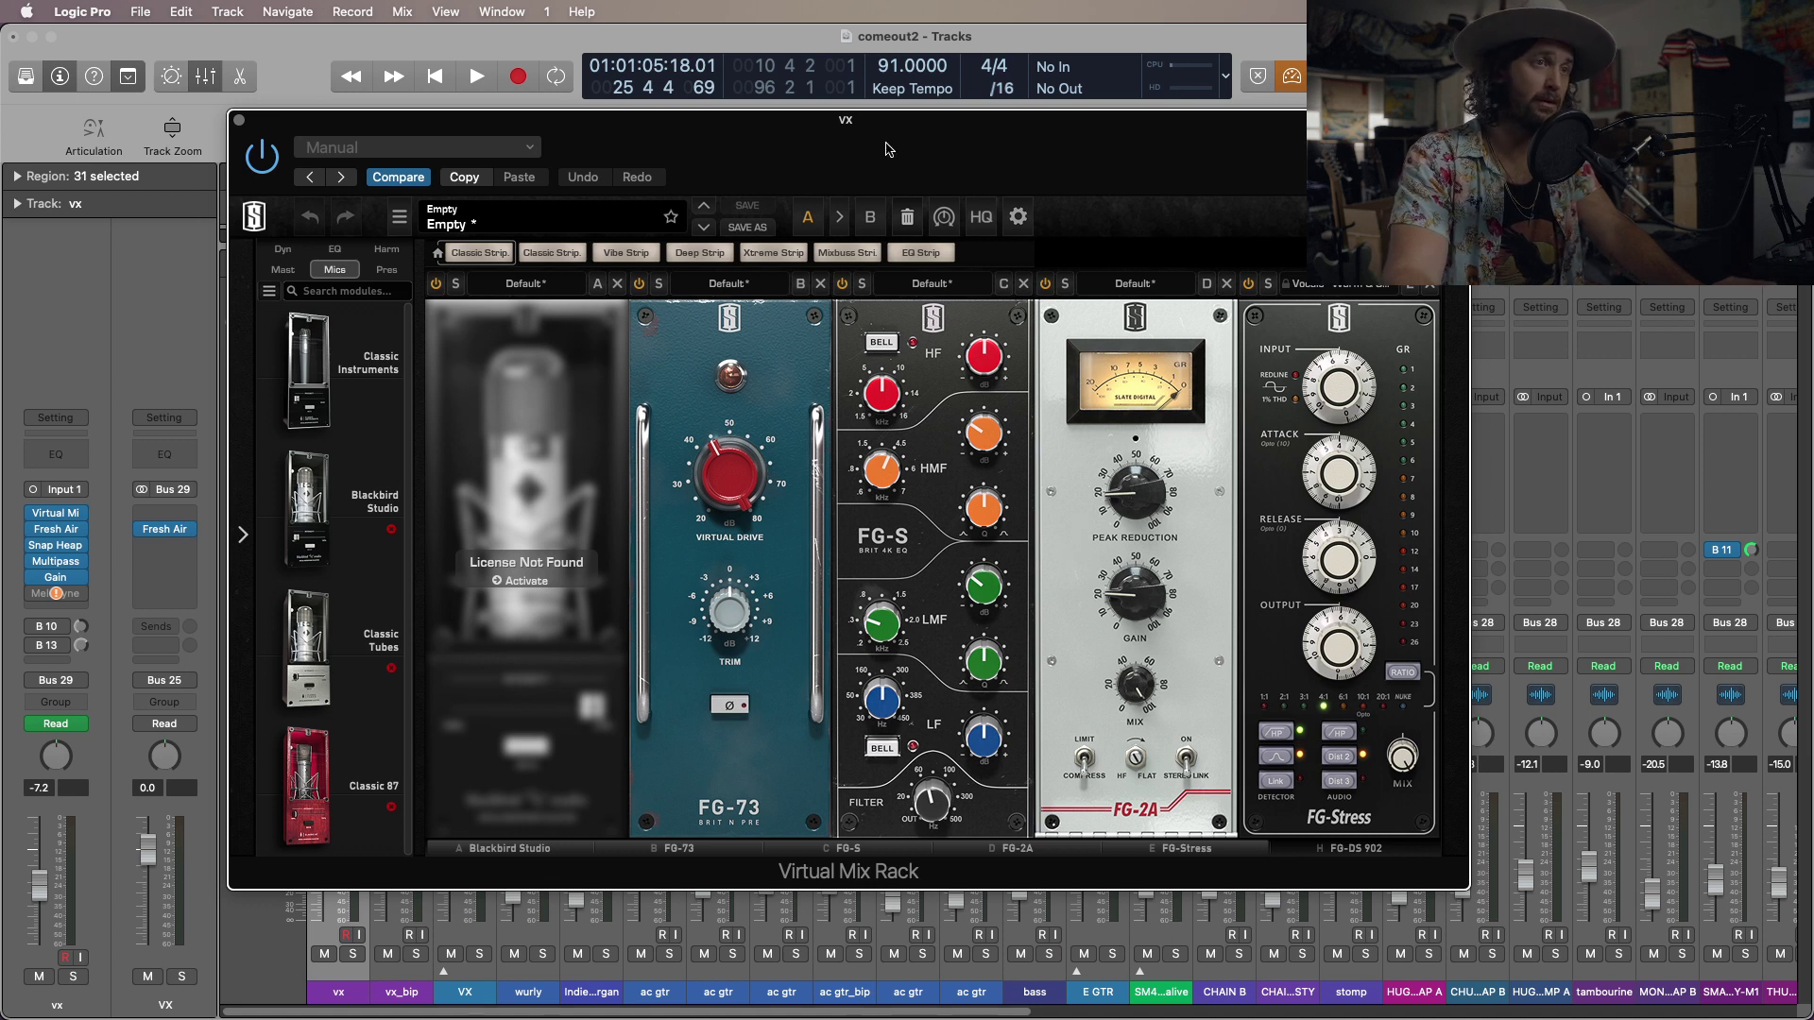
Play the song briefly, examine the vx rack's modules through to FG-DS 902, and close the Virtual Mix Rack window.
{"action": "key", "text": "space"}
{"action": "key", "text": "space"}
{"action": "left_click_drag", "start_coordinate": [851, 120], "coordinate": [1152, 260]}
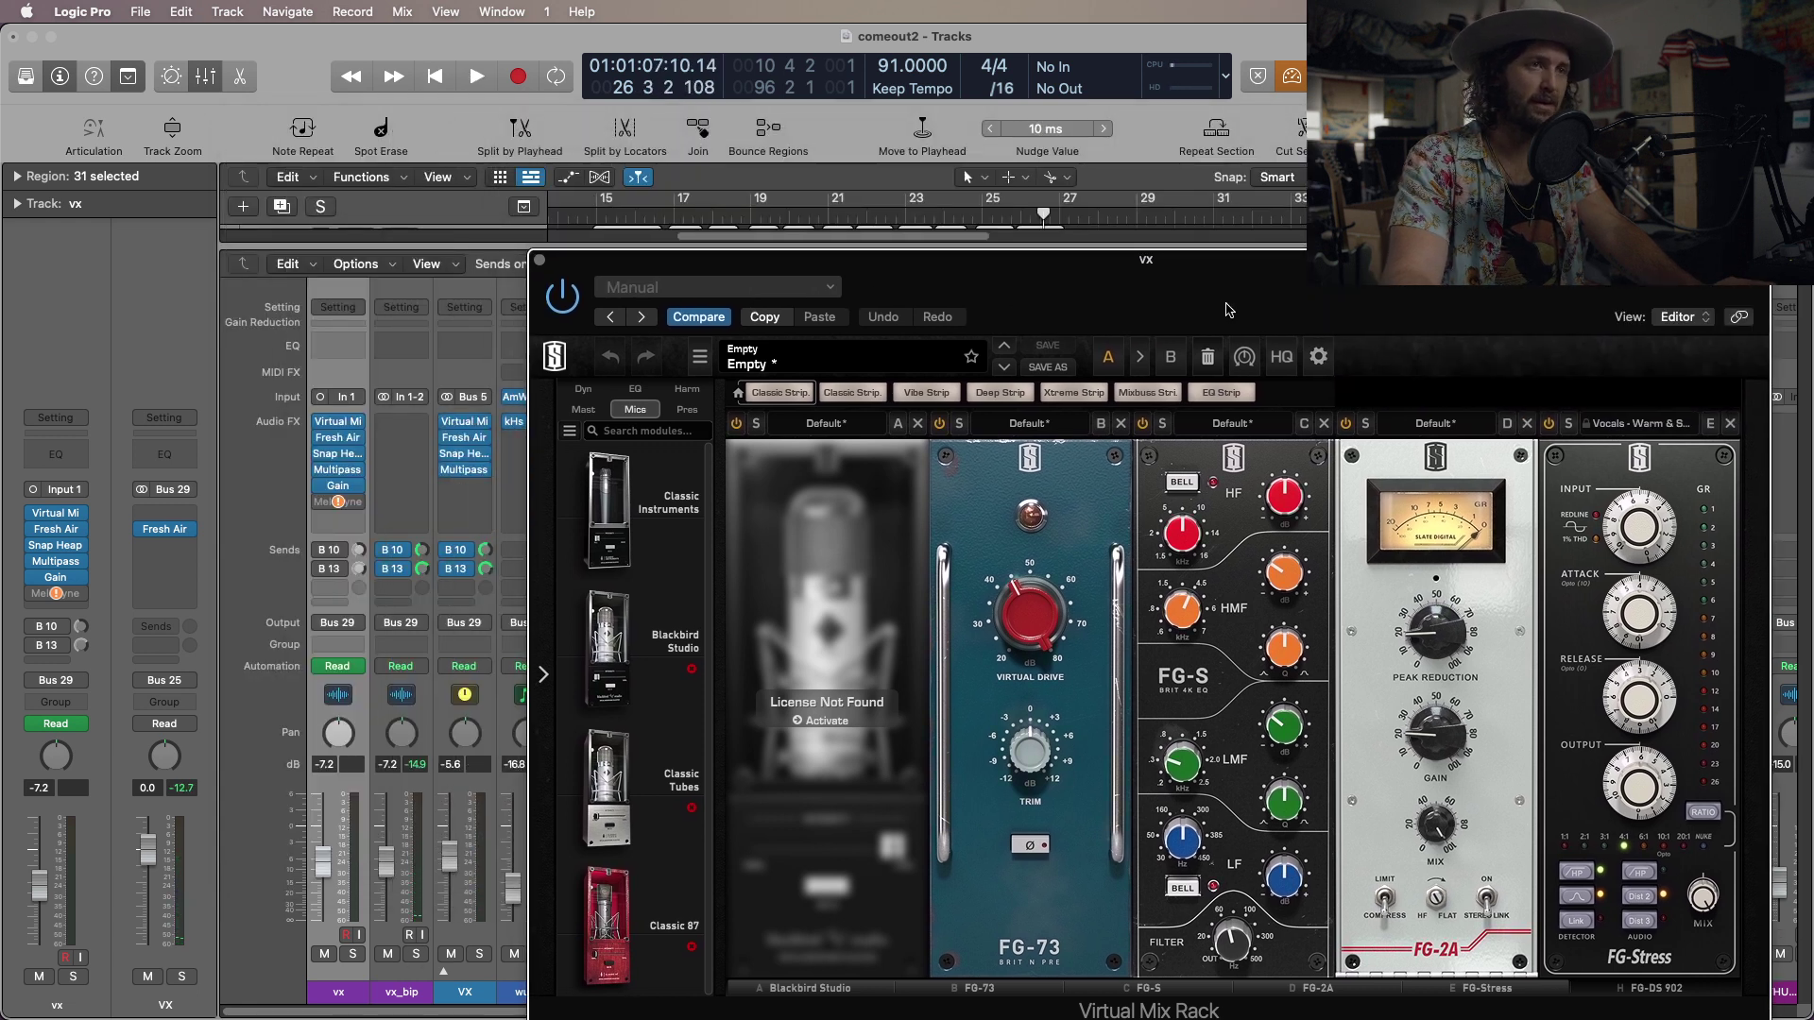
{"action": "left_click_drag", "start_coordinate": [1230, 312], "coordinate": [979, 225]}
{"action": "left_click_drag", "start_coordinate": [631, 217], "coordinate": [818, 216]}
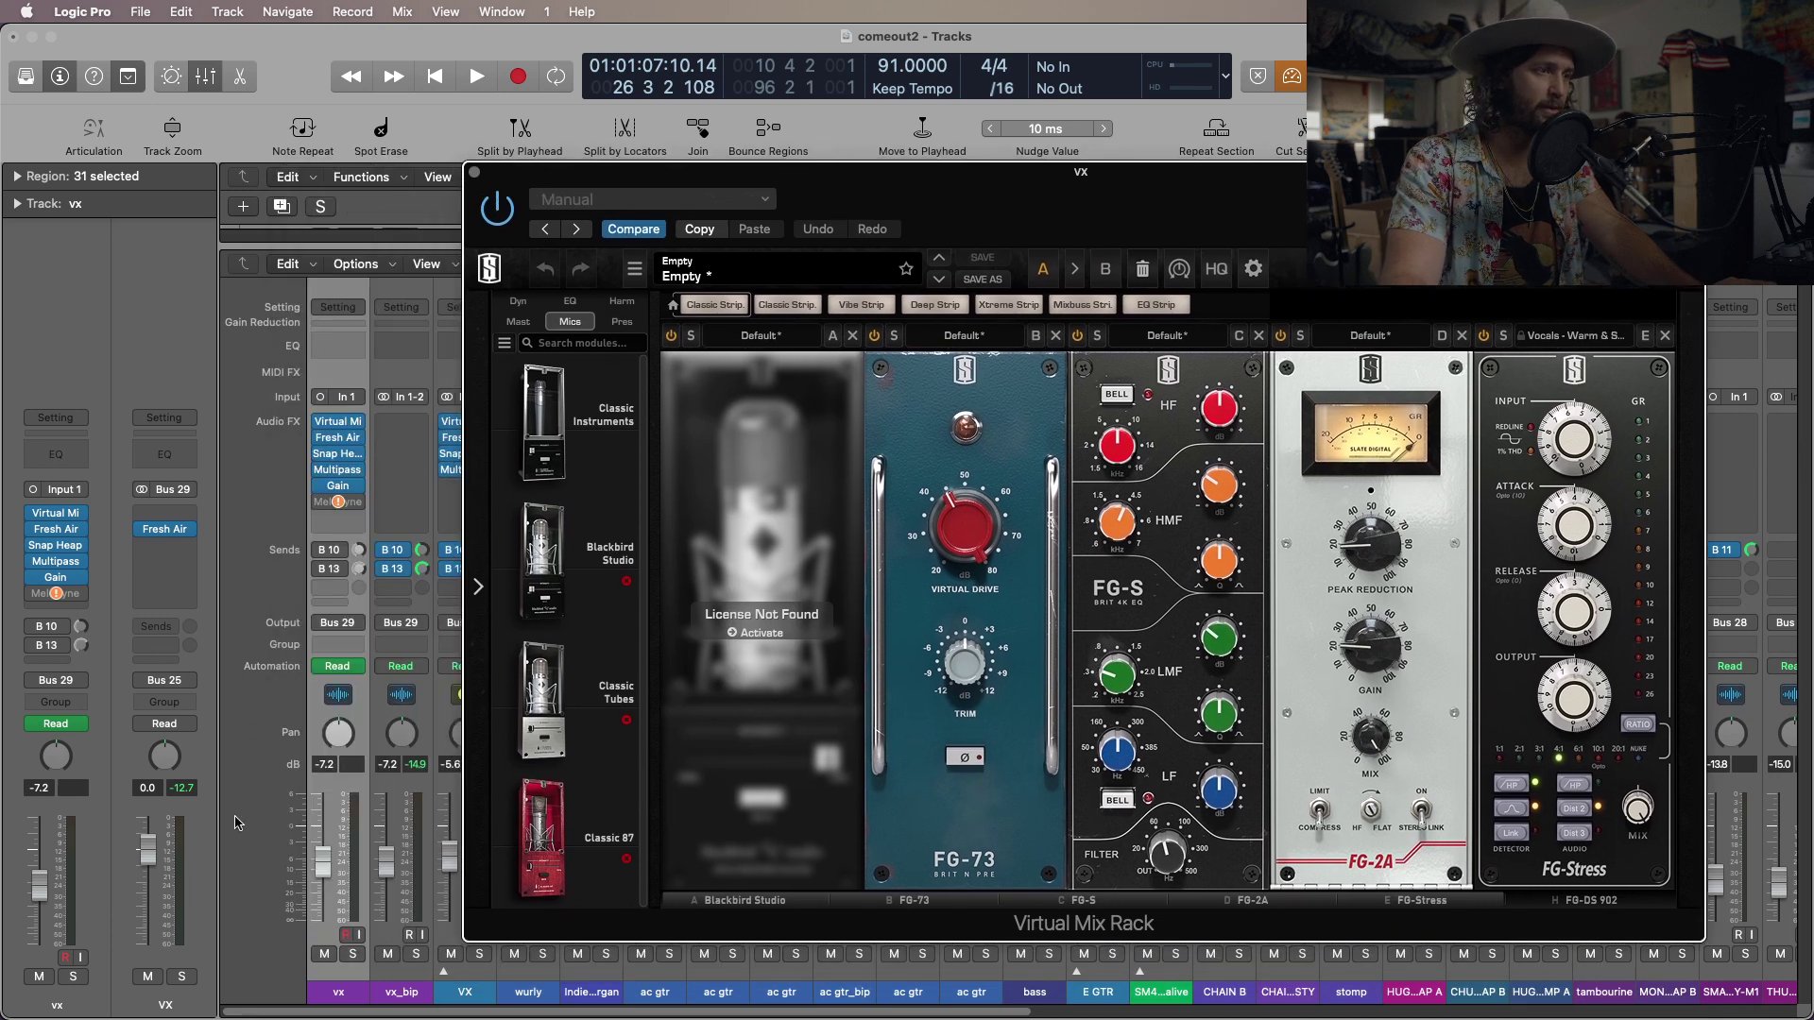
{"action": "left_click_drag", "start_coordinate": [1039, 213], "coordinate": [879, 180]}
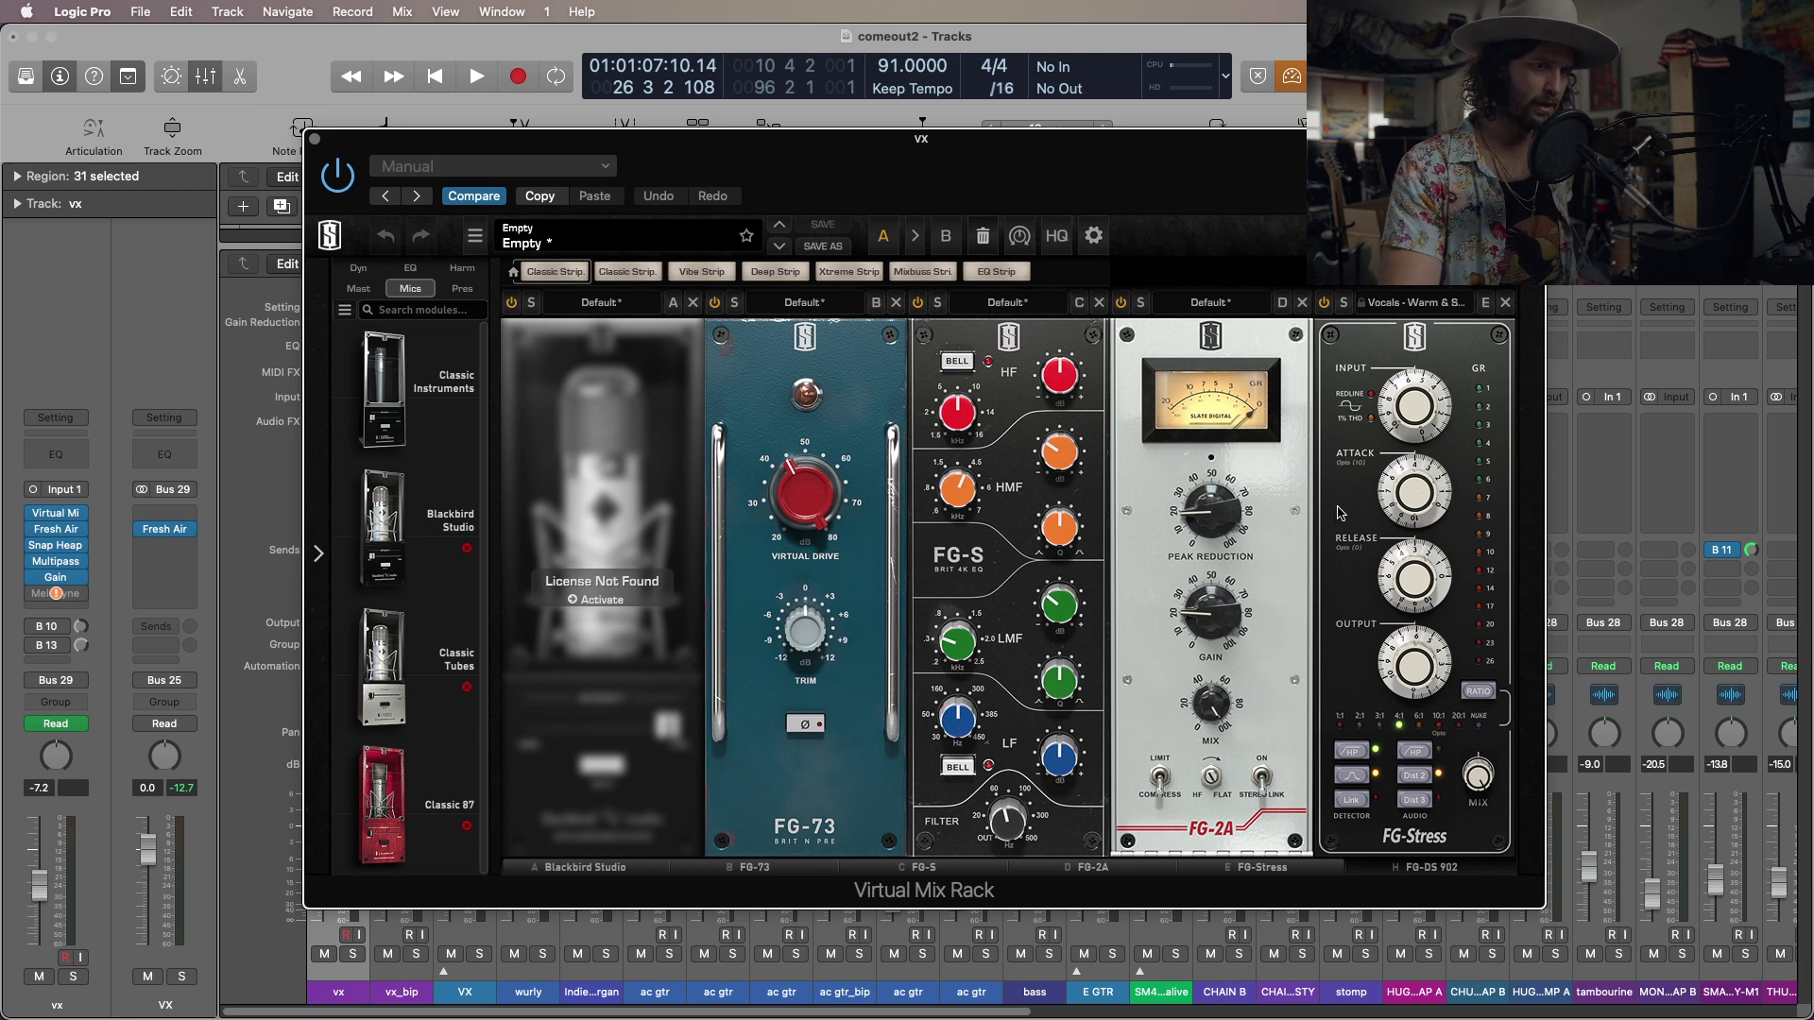
{"action": "left_click", "coordinate": [1429, 869]}
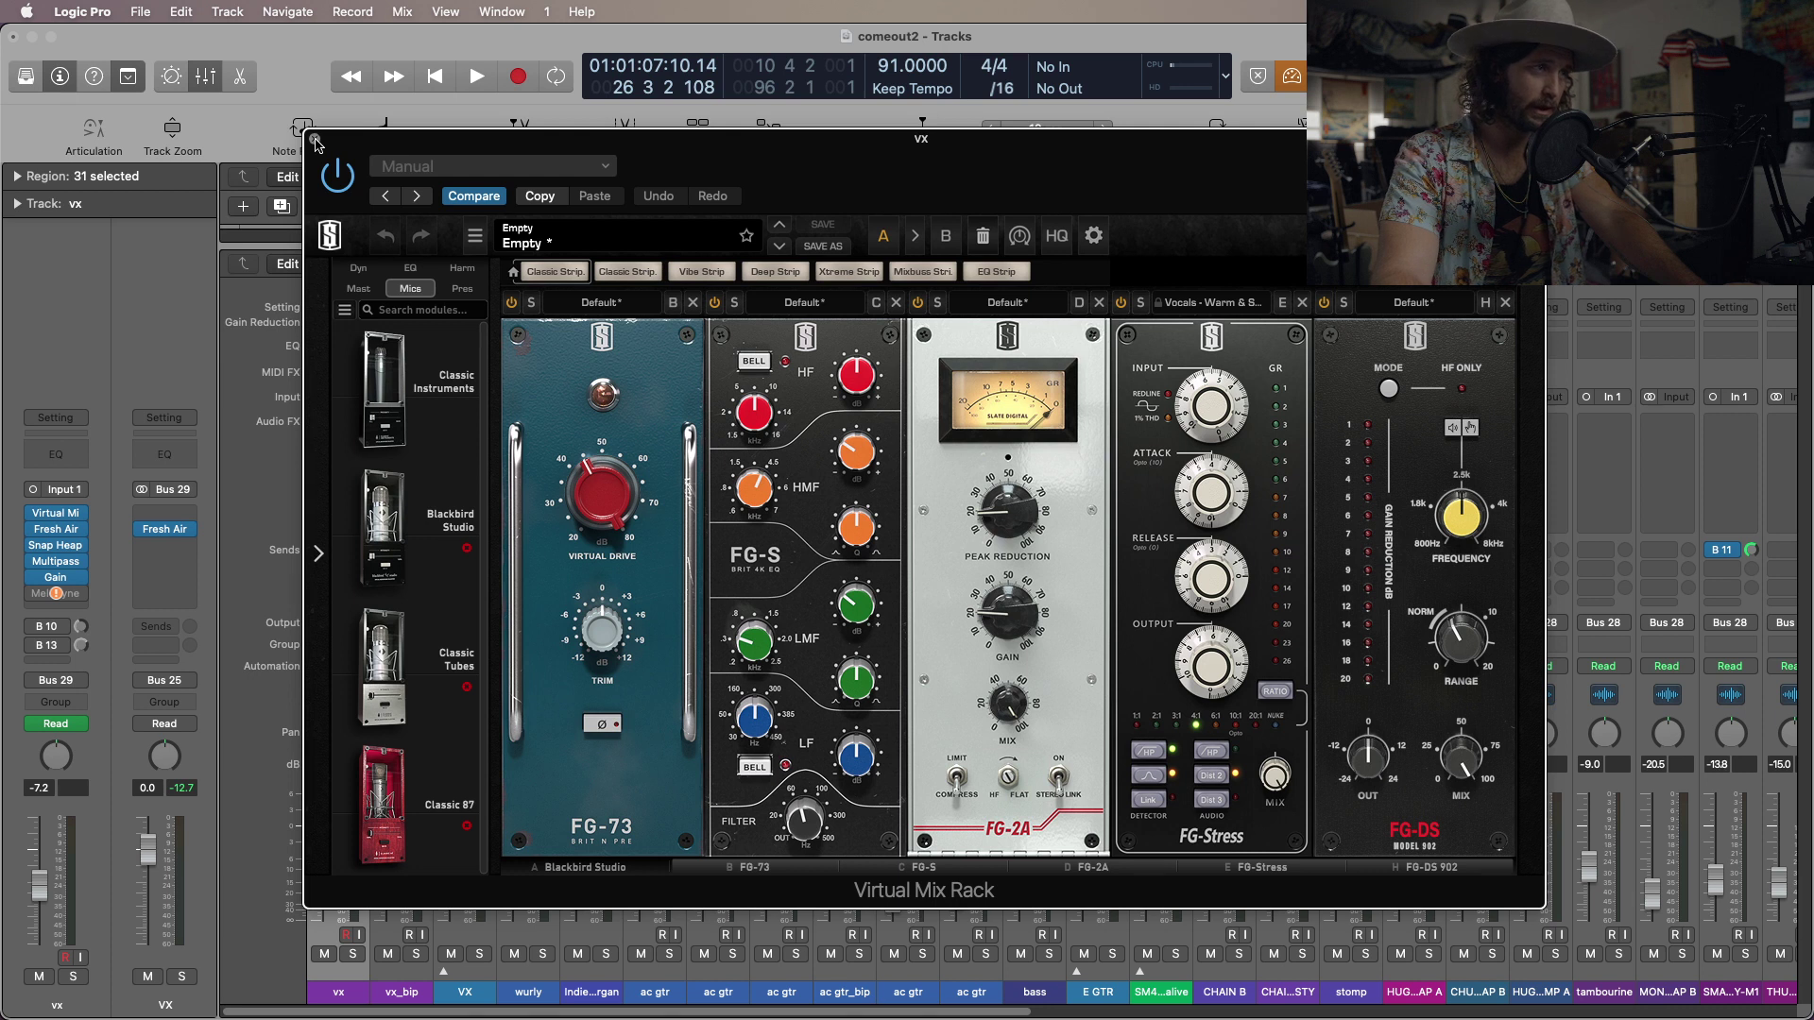
{"action": "left_click", "coordinate": [315, 141]}
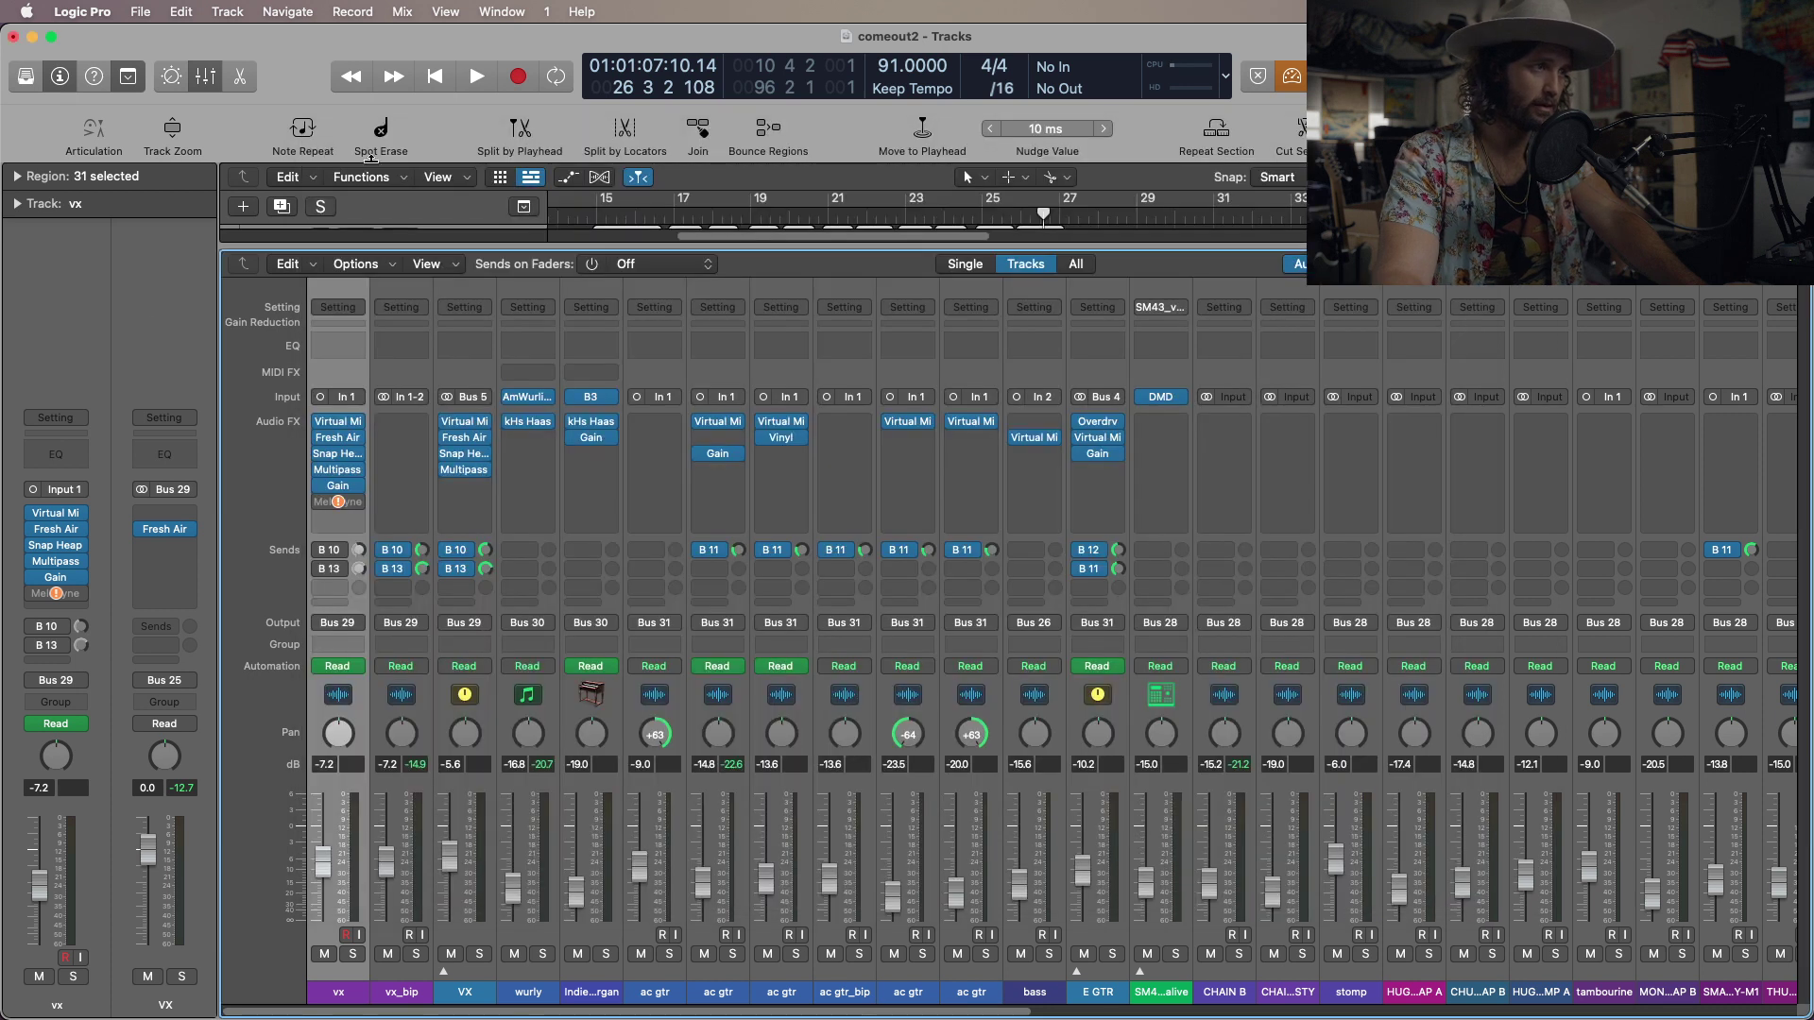
Open the vx channel's Fresh Air and Snap Heap plug-ins in turn to inspect them, closing each window.
{"action": "left_click", "coordinate": [336, 437]}
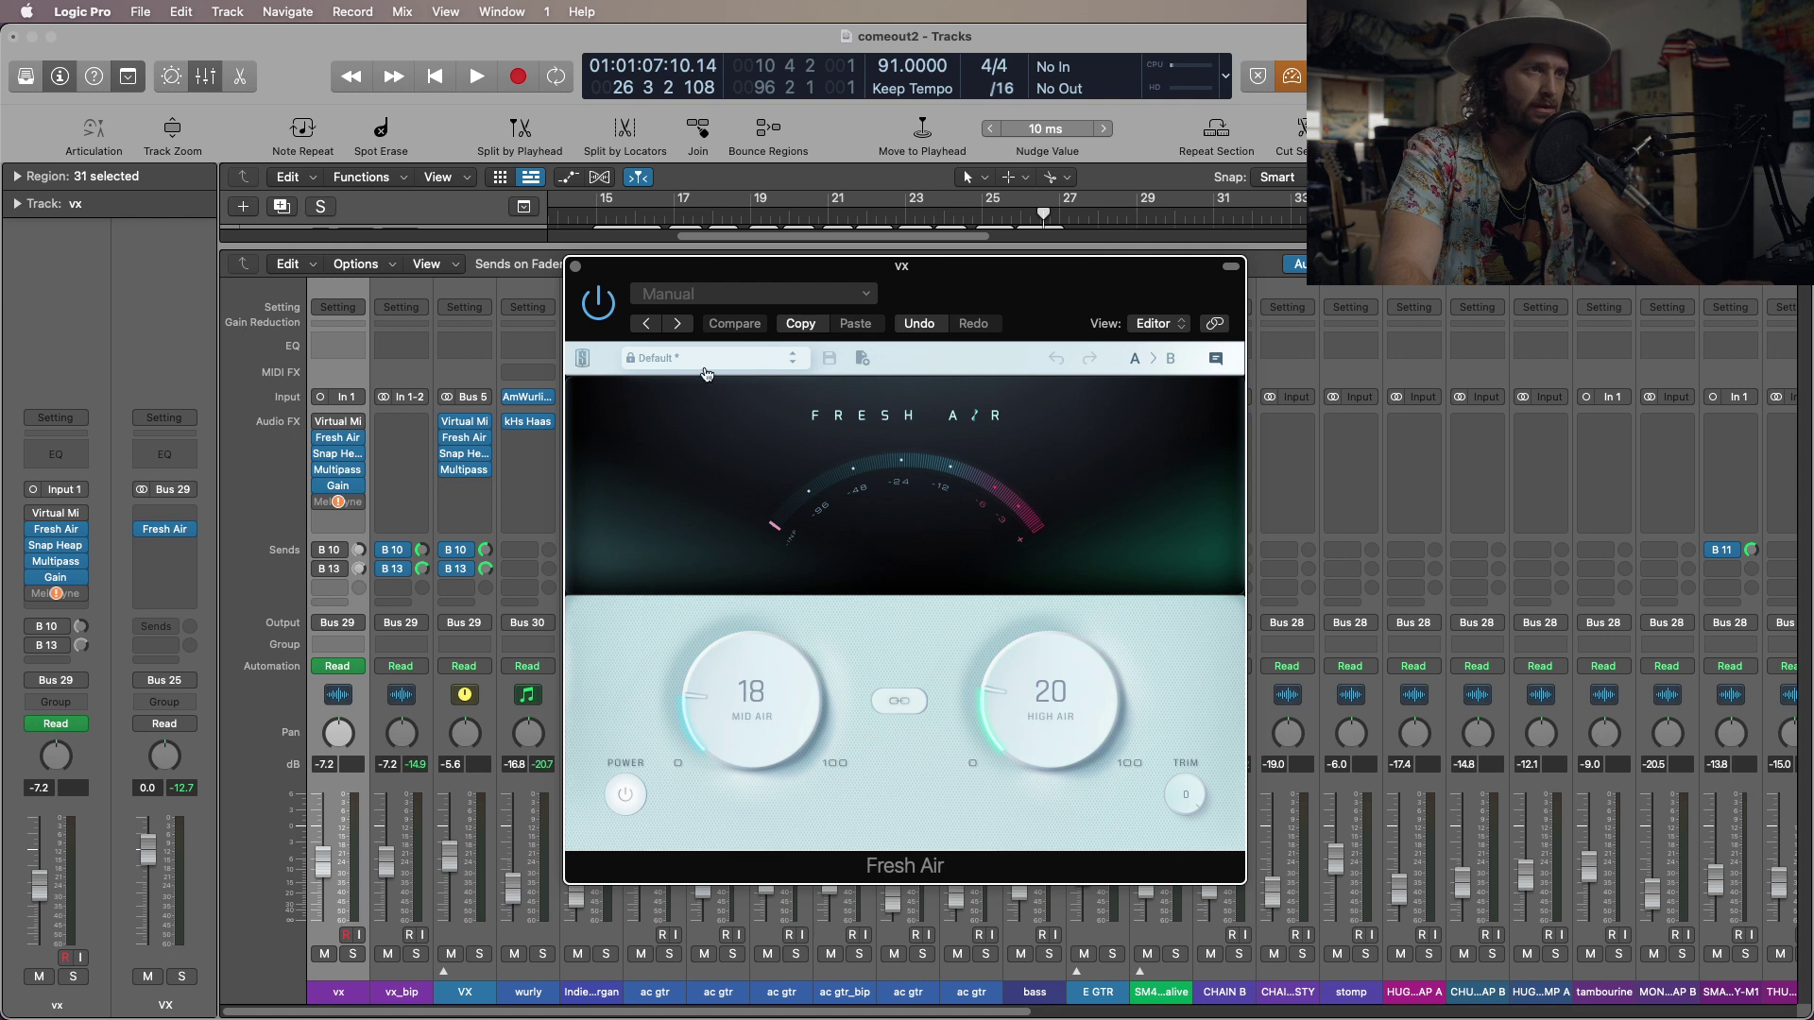
{"action": "left_click", "coordinate": [577, 268]}
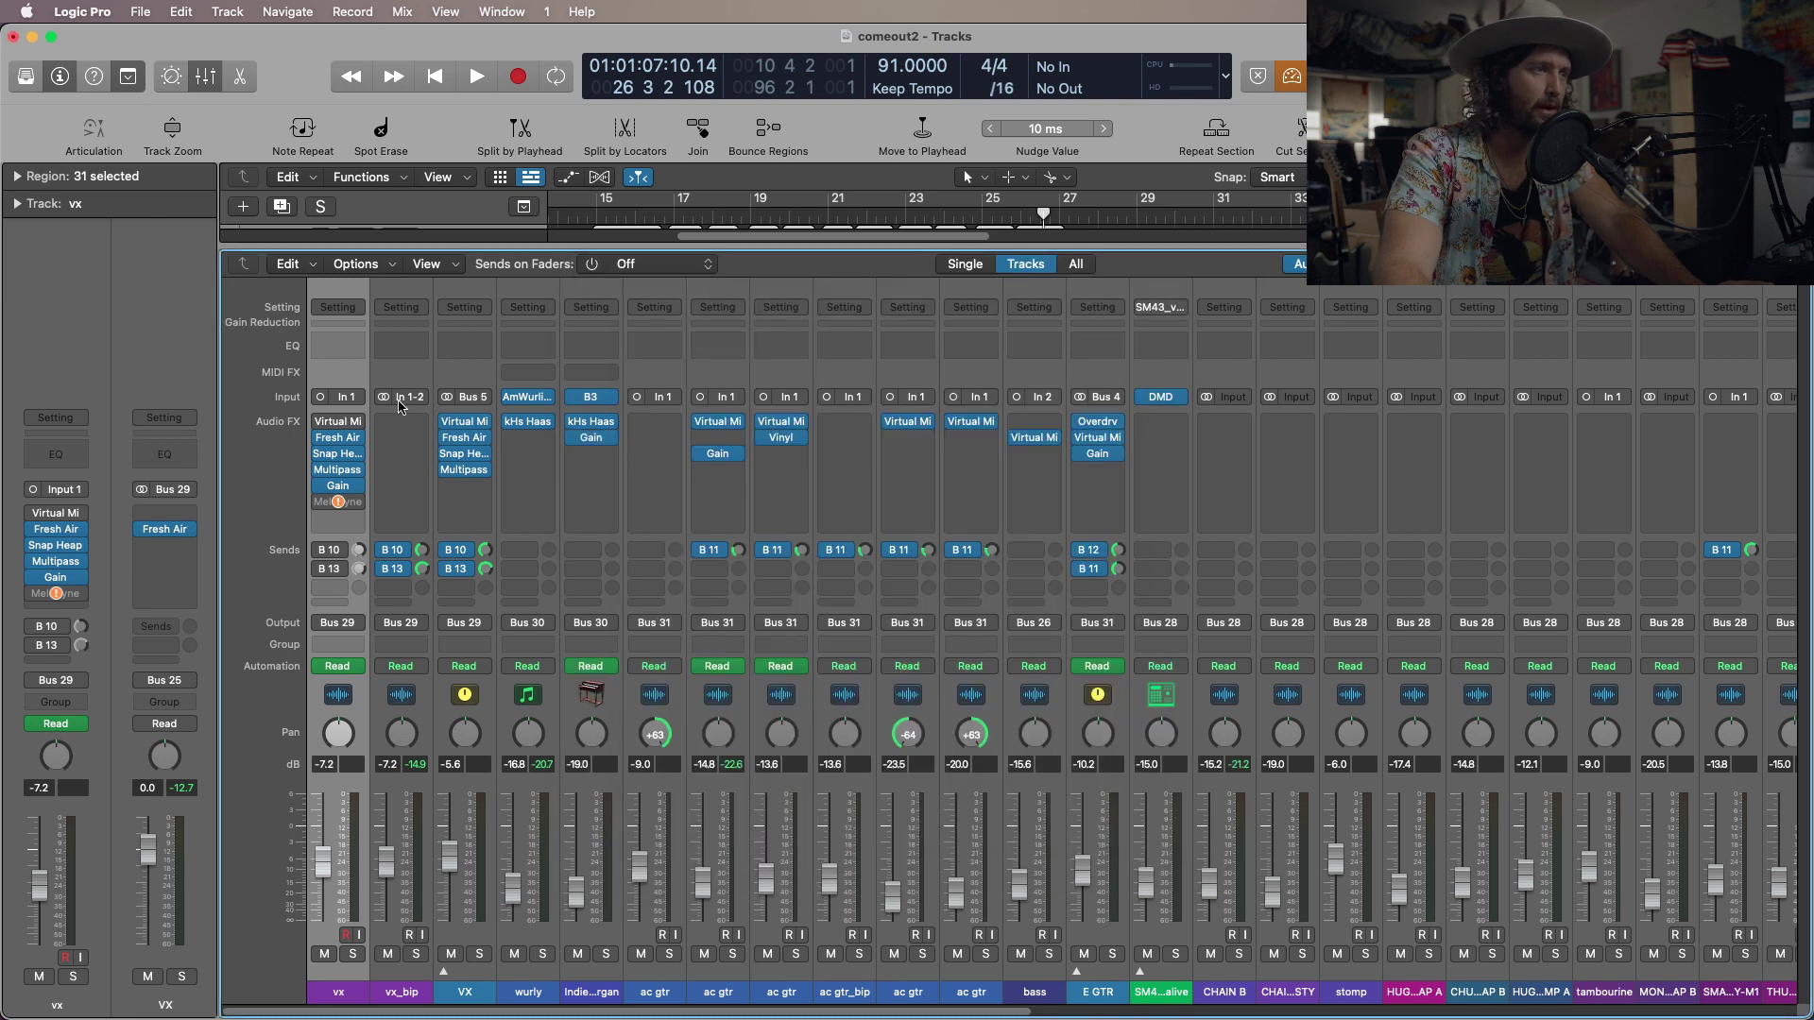
{"action": "left_click", "coordinate": [341, 460]}
{"action": "left_click_drag", "start_coordinate": [1196, 288], "coordinate": [996, 212]}
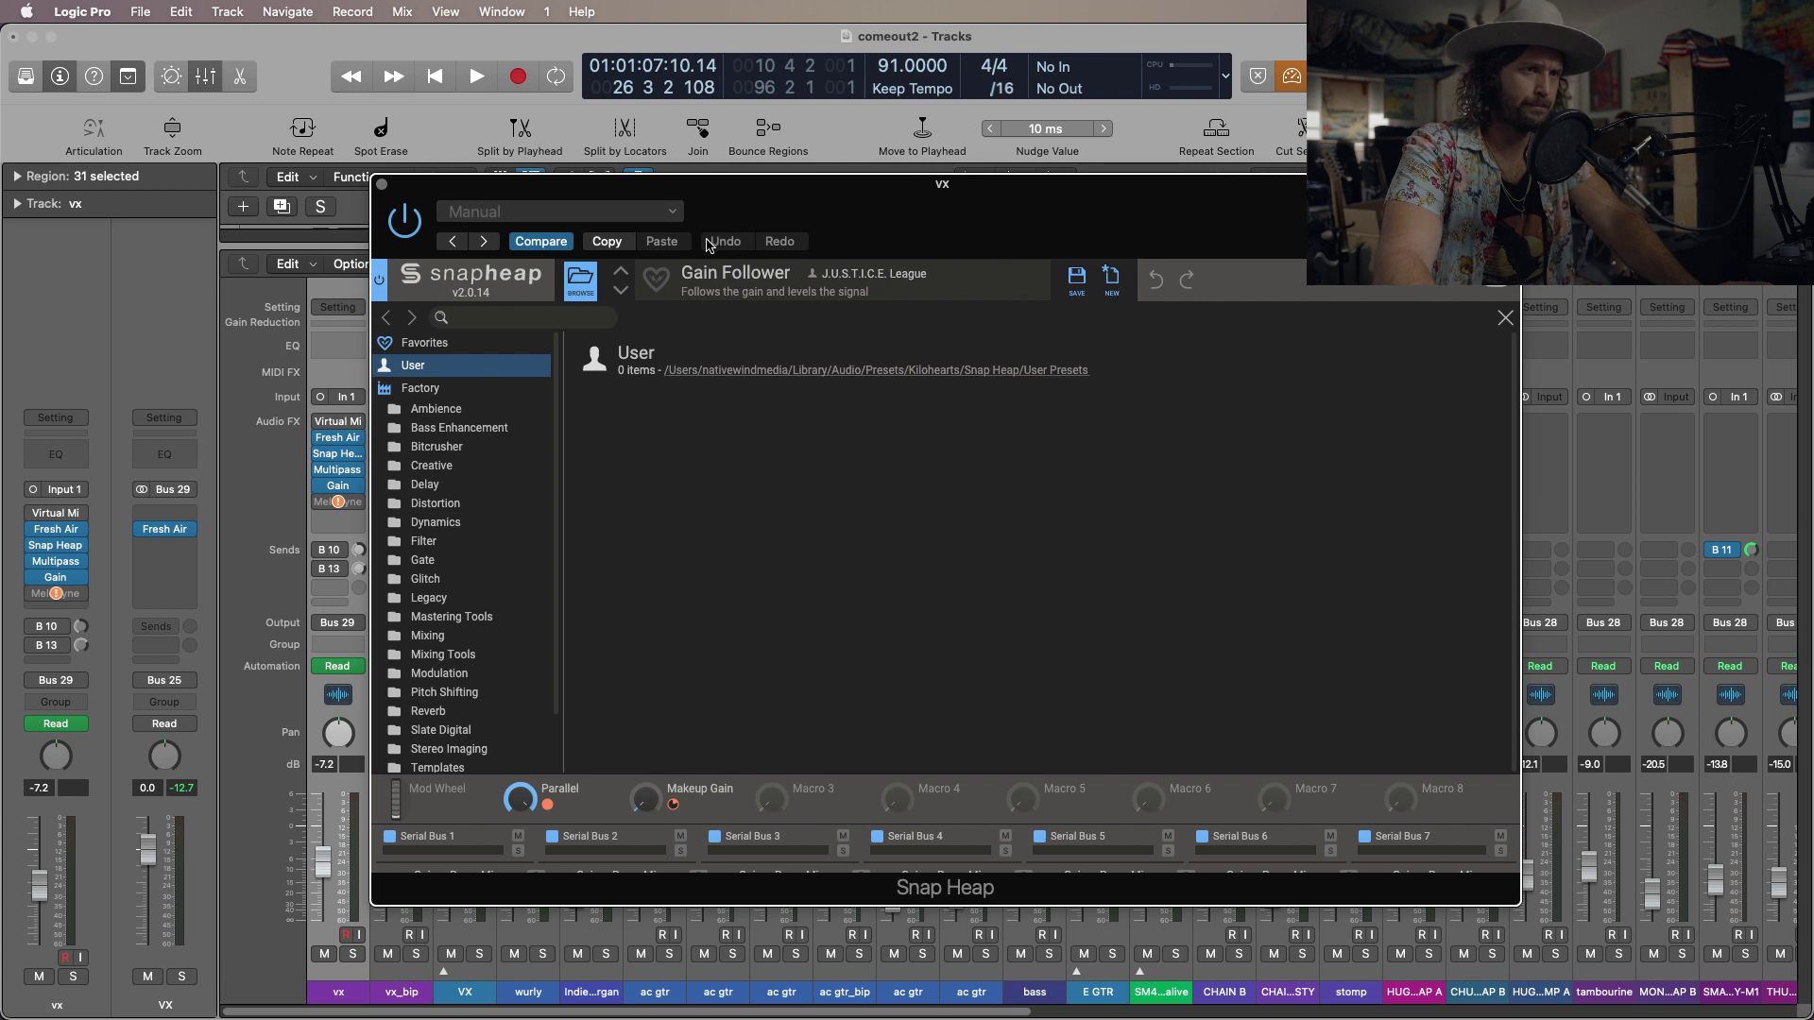
{"action": "left_click", "coordinate": [383, 185]}
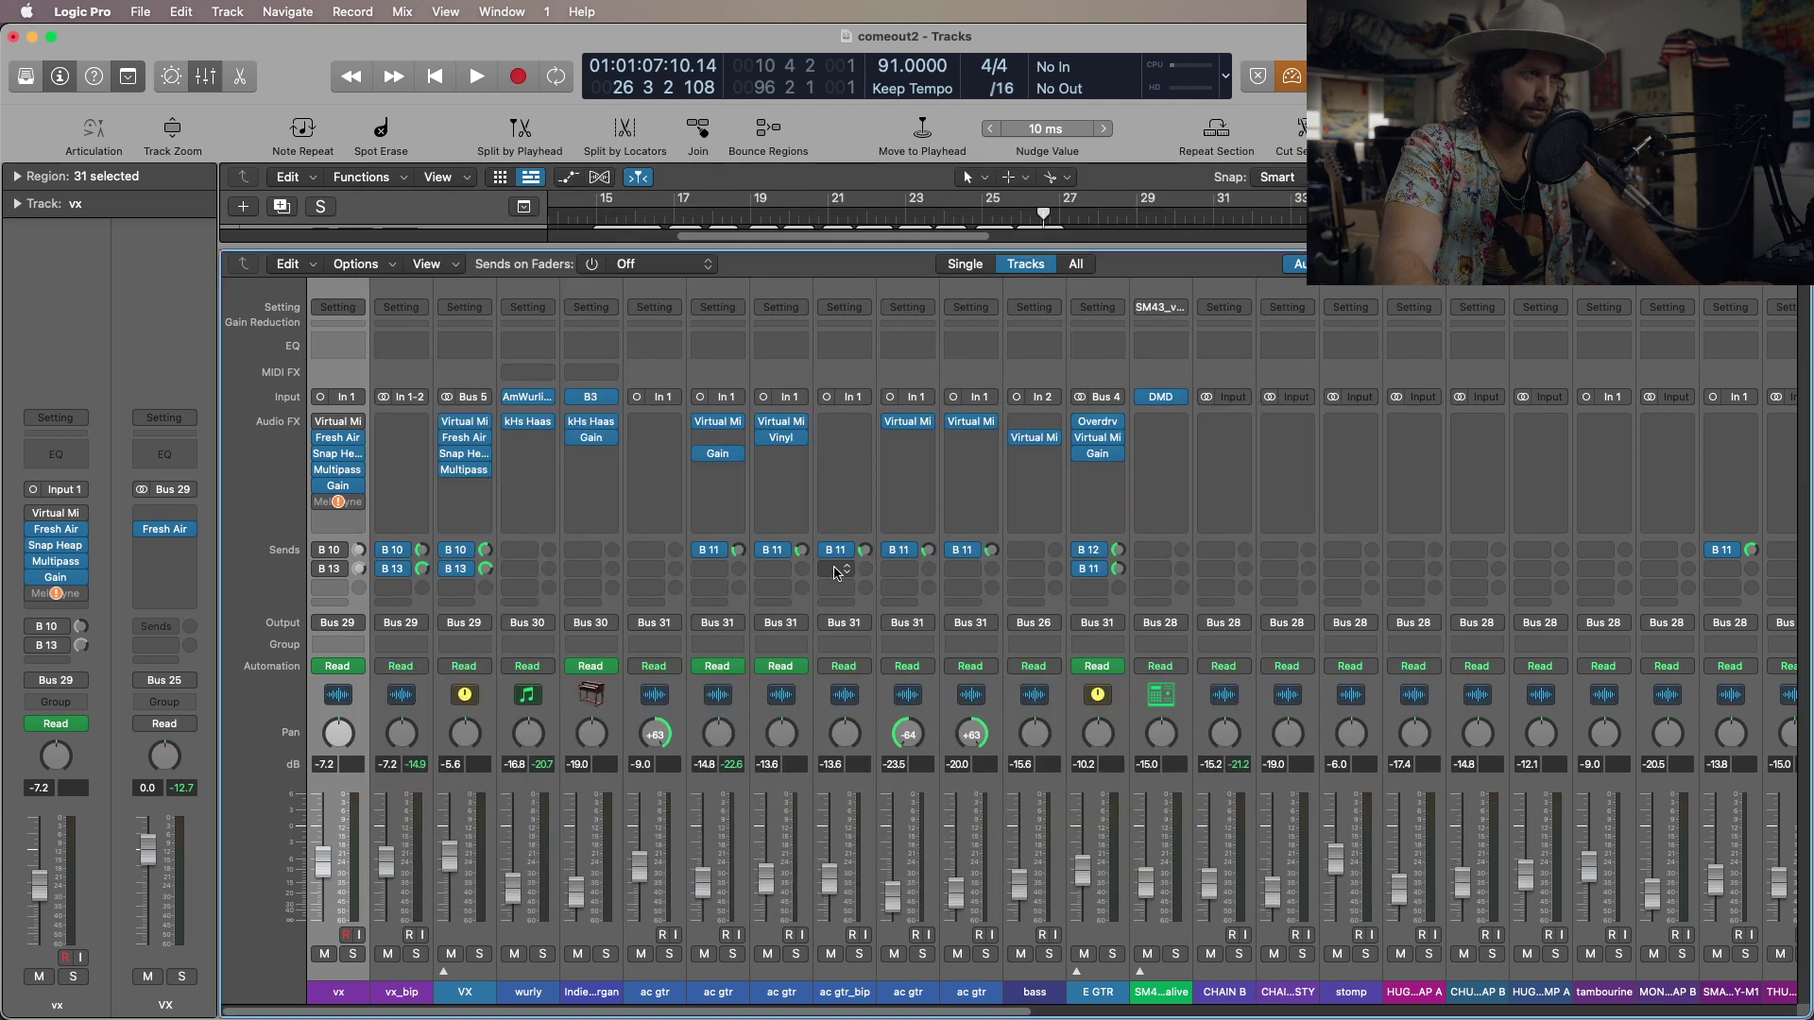
Open the vx channel's Snap Heap, hide its preset browser to inspect the Gain Follower settings, and close the plug-in window.
{"action": "left_click", "coordinate": [339, 461]}
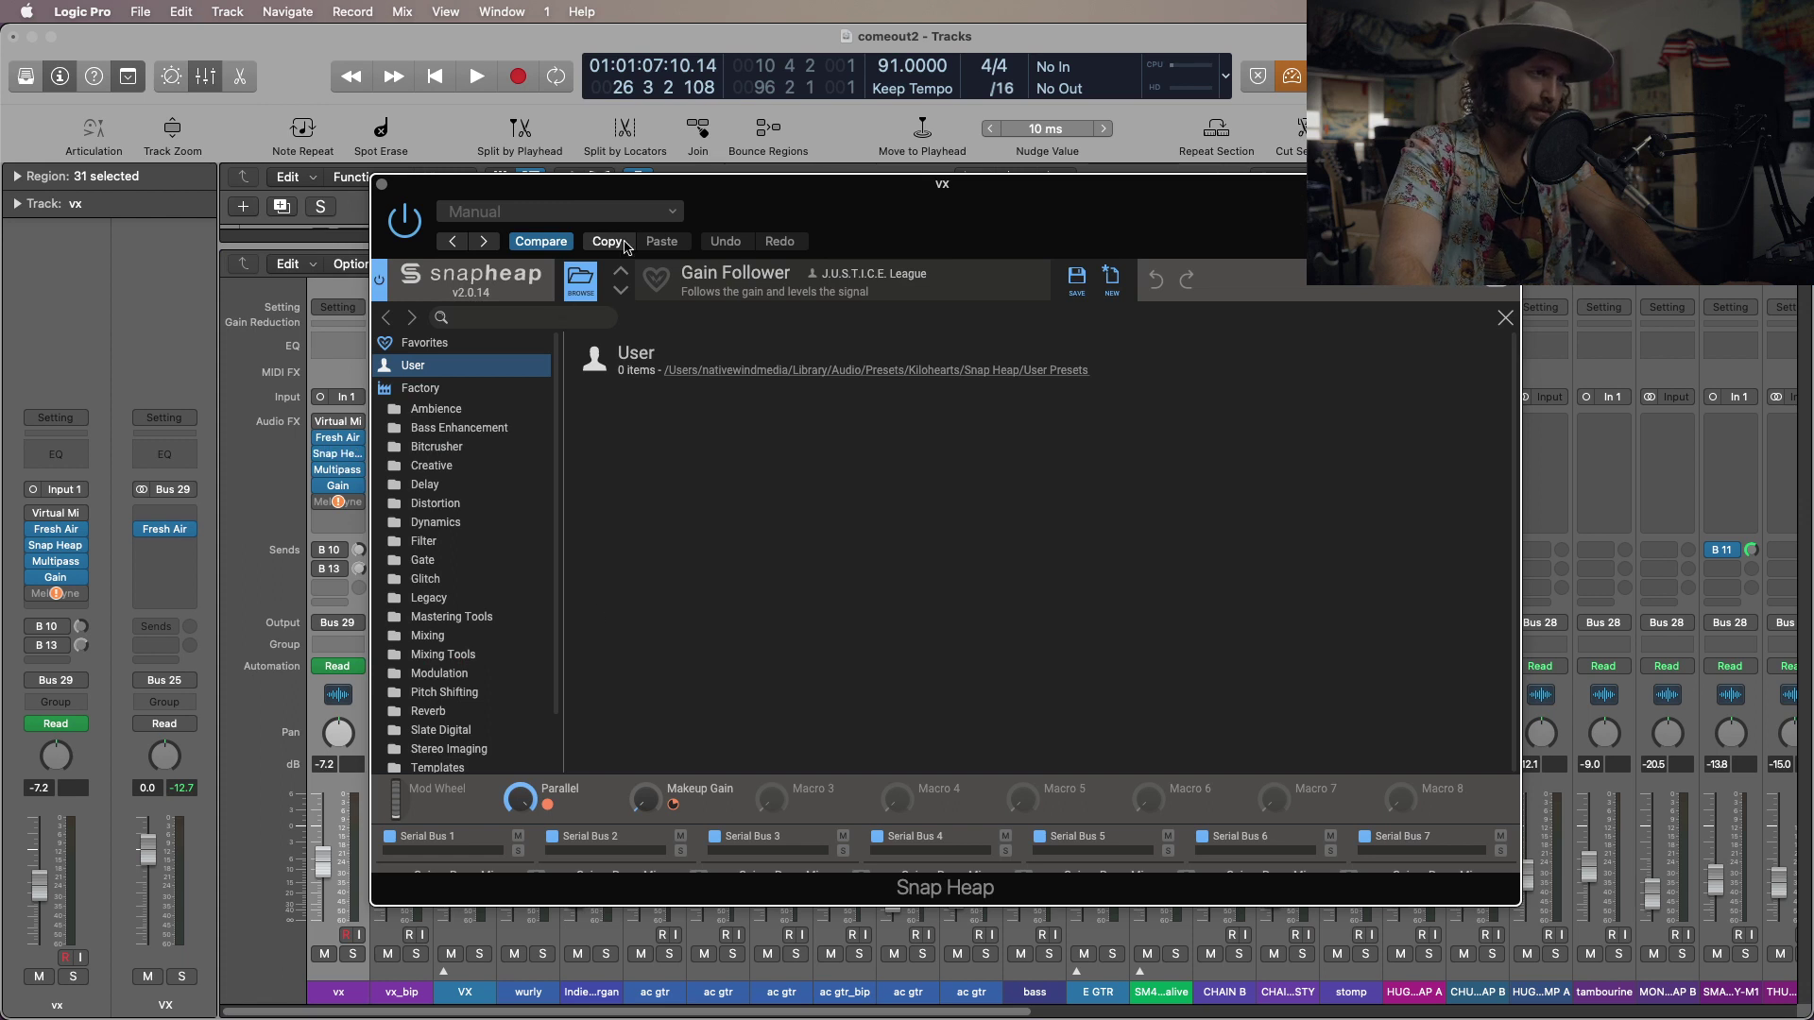
{"action": "left_click", "coordinate": [581, 281]}
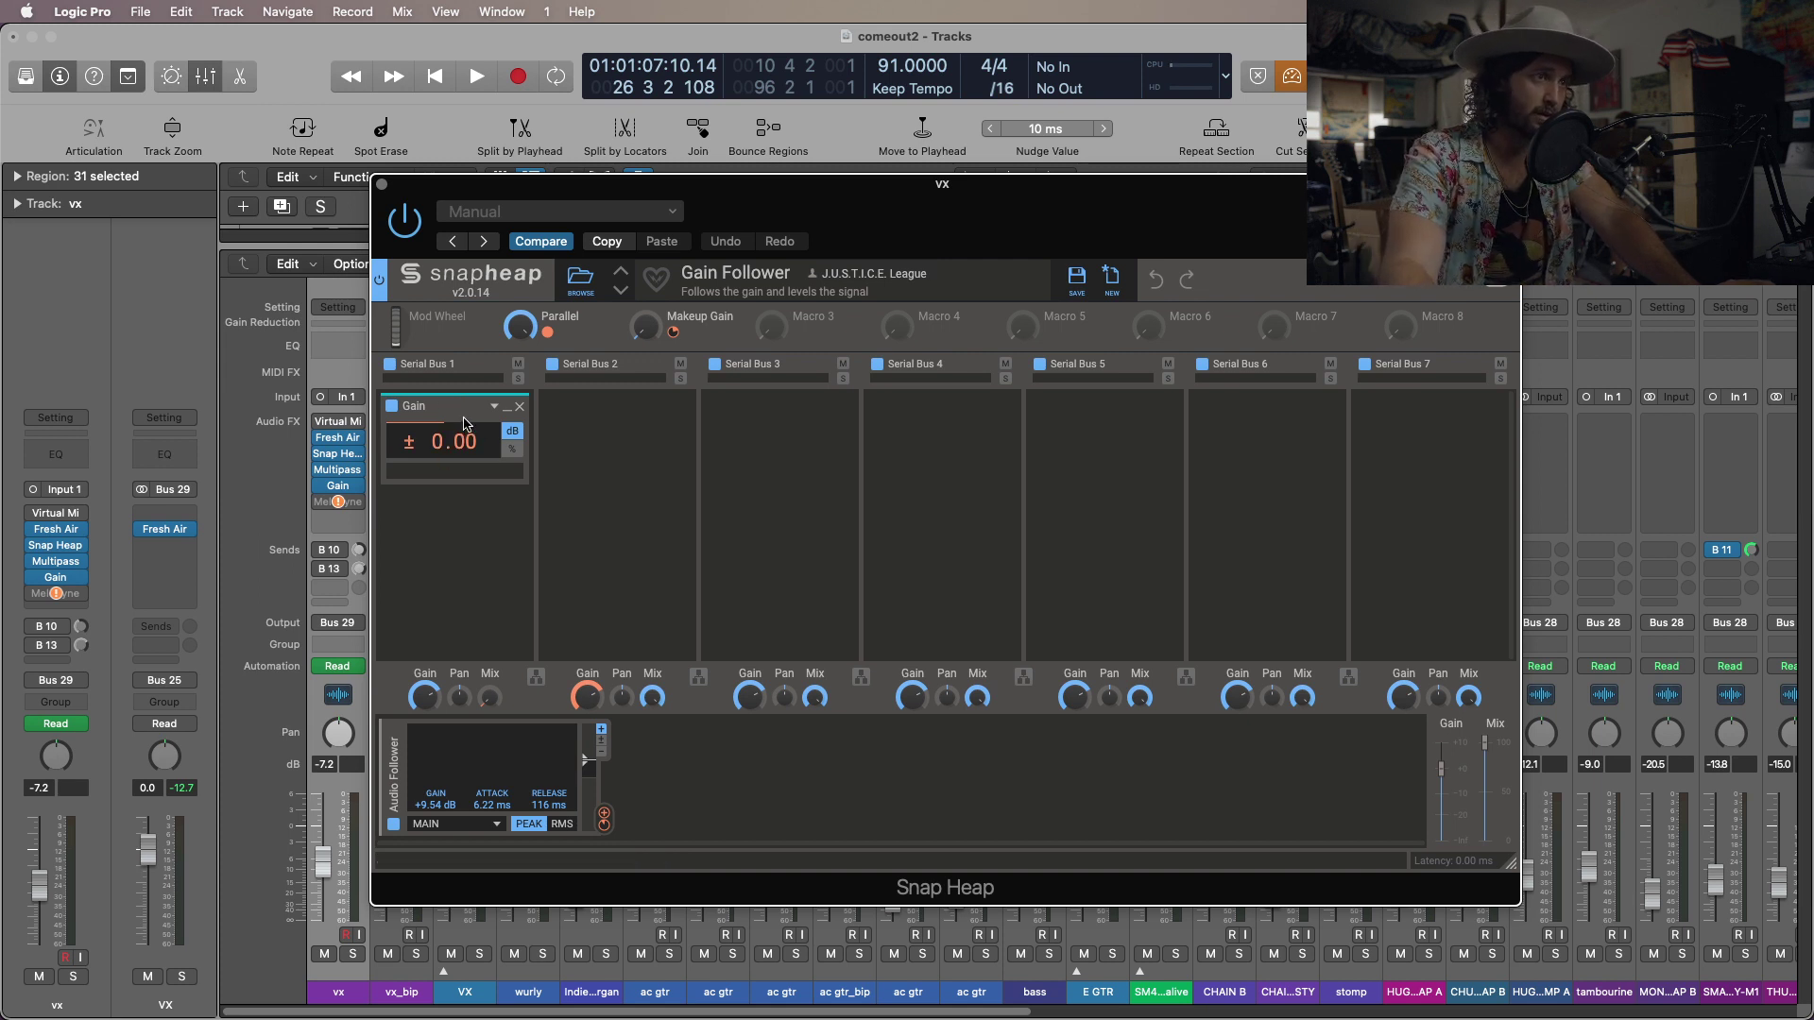
{"action": "left_click", "coordinate": [381, 184]}
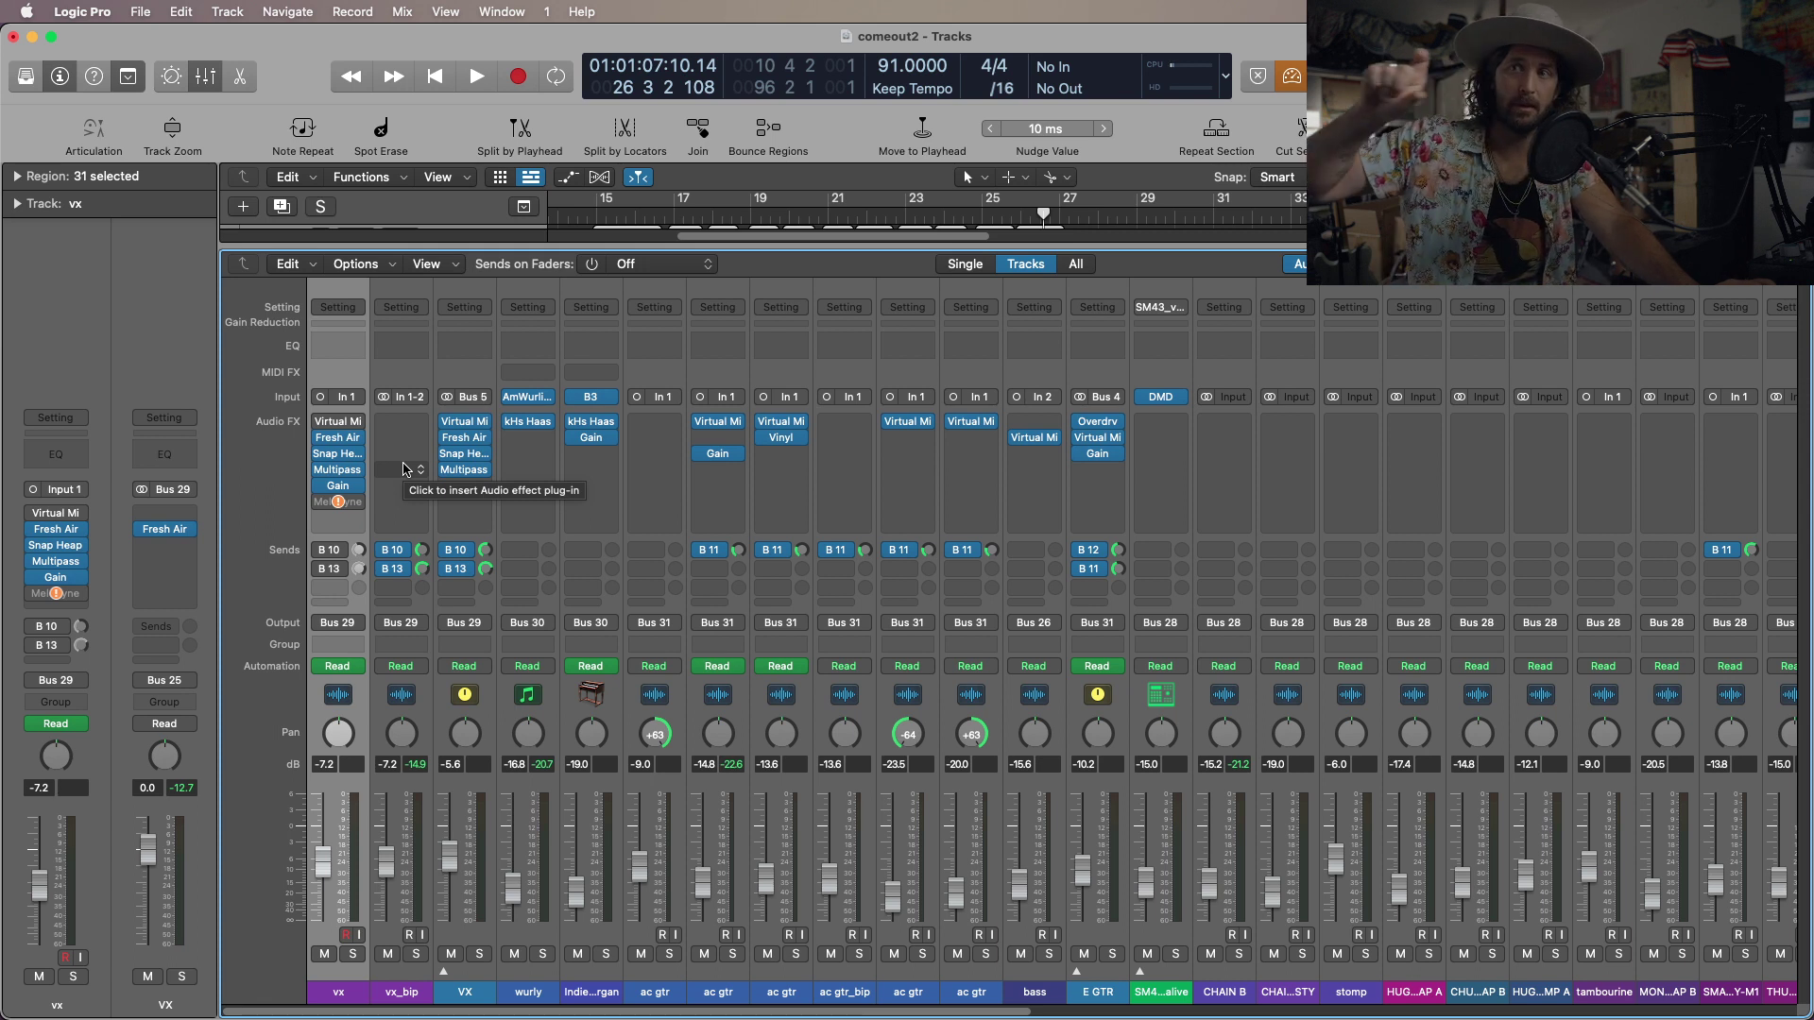
Open the vx channel's Multipass, reposition its window, inspect the Distortion on the 180 Hz - 1.99 kHz band, and close the plug-in.
{"action": "mouse_move", "coordinate": [340, 472]}
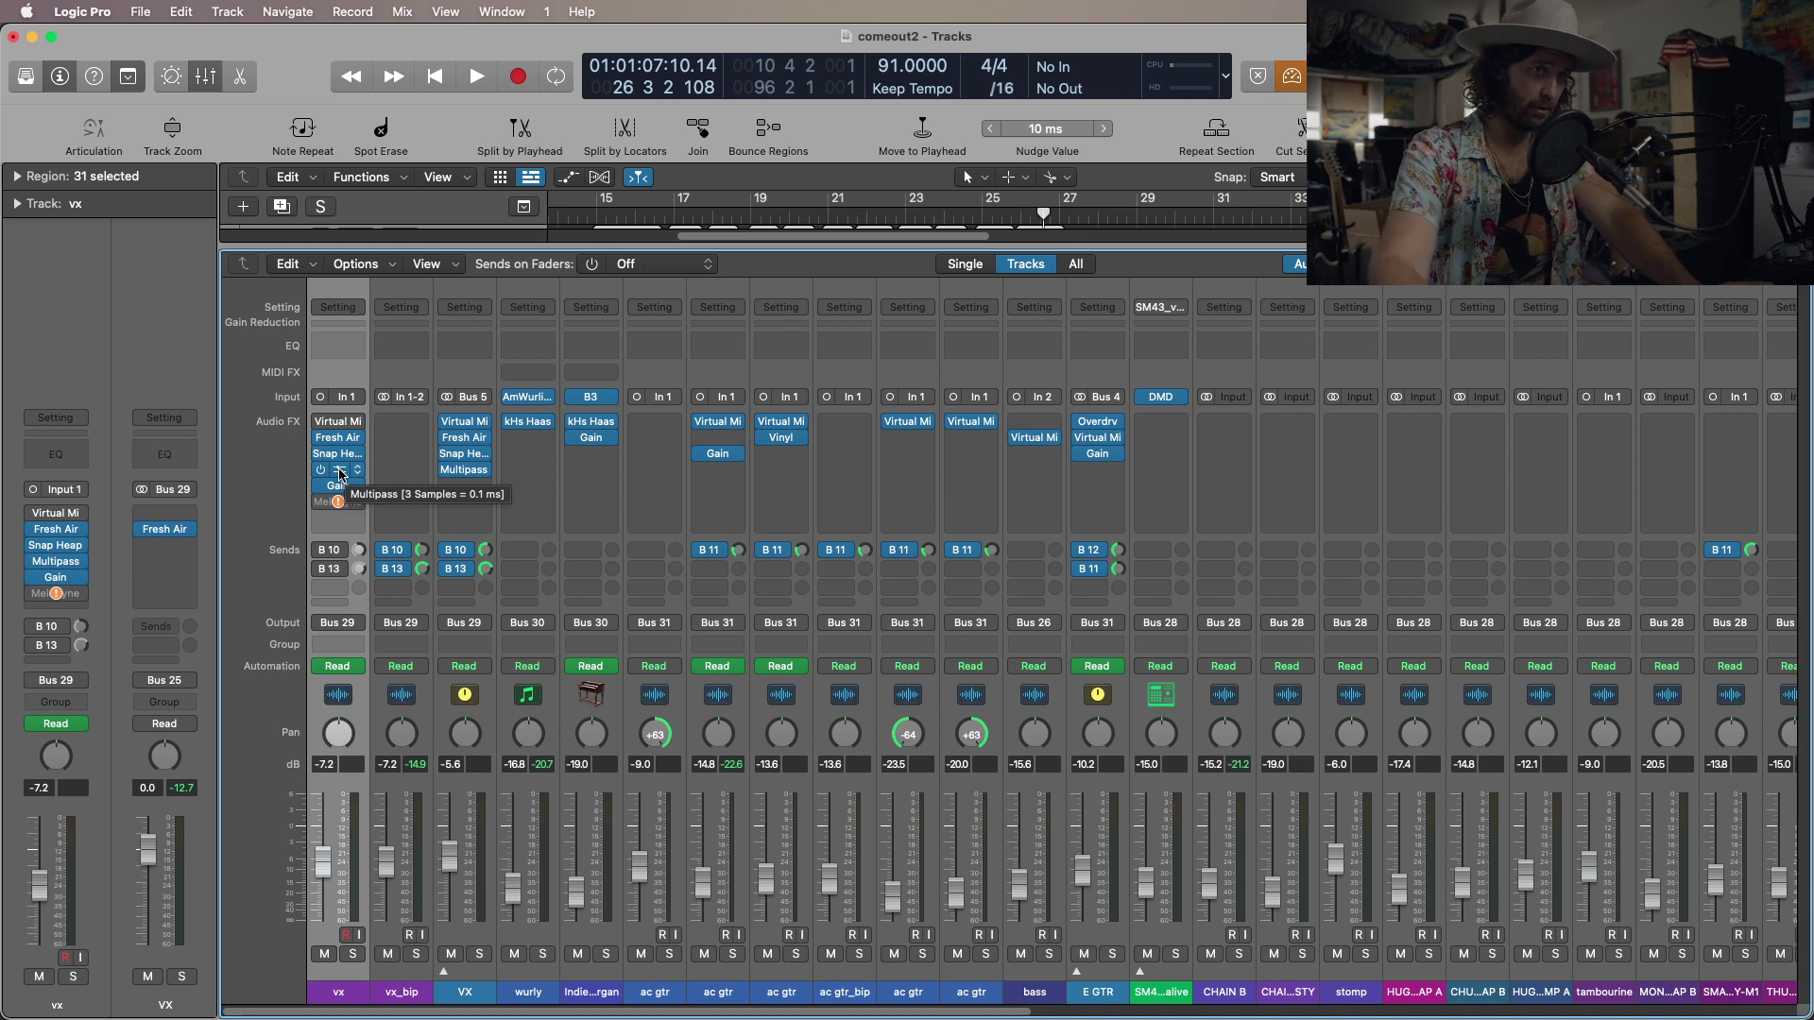
{"action": "left_click", "coordinate": [343, 475]}
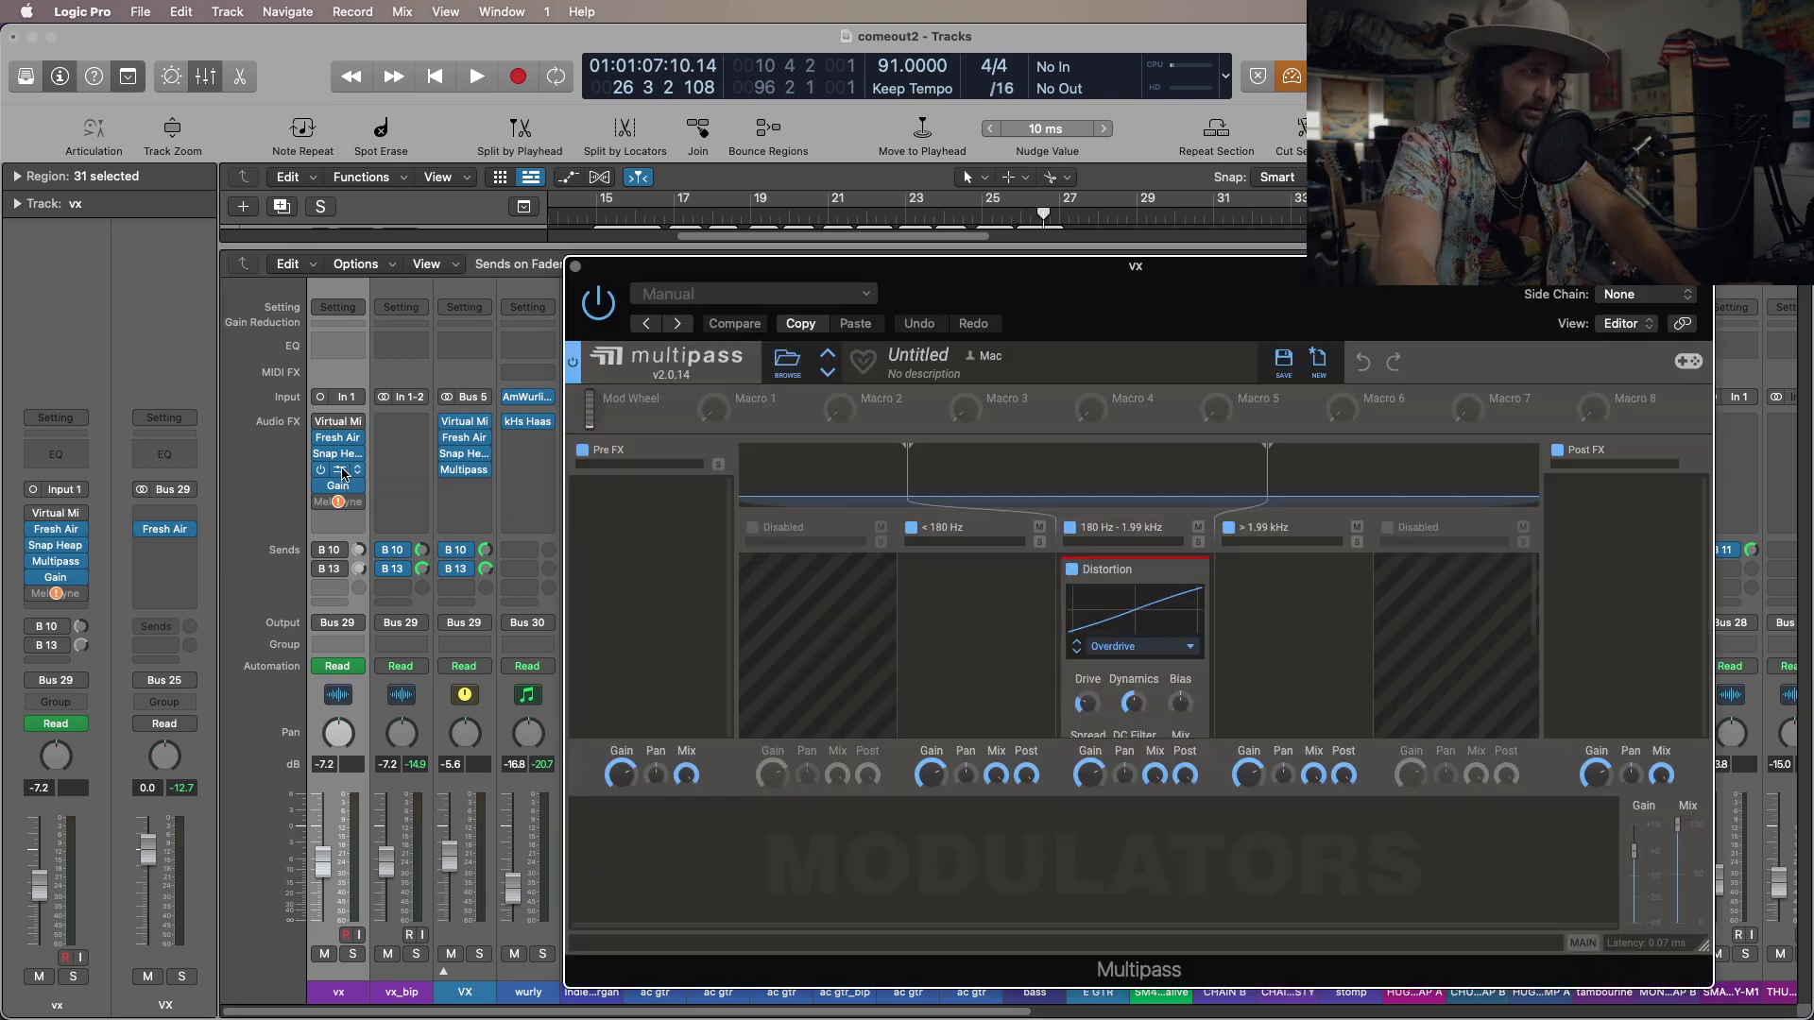
{"action": "left_click_drag", "start_coordinate": [1153, 286], "coordinate": [948, 198]}
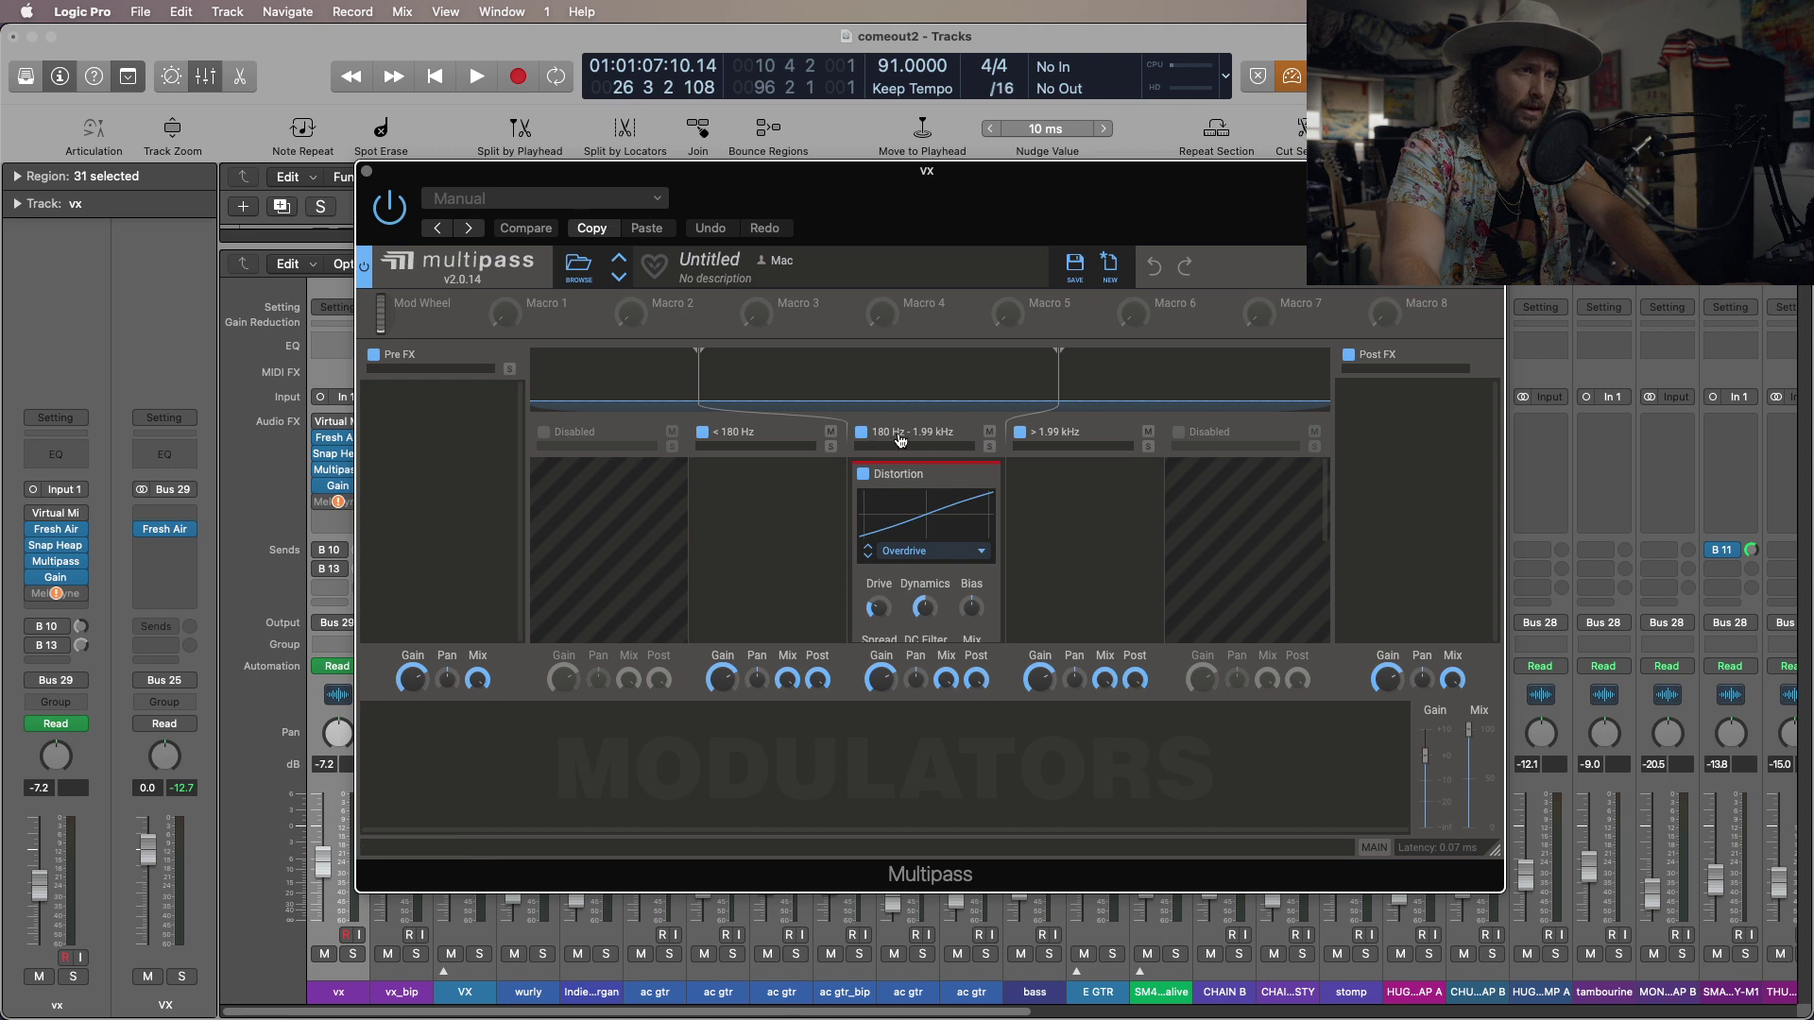
{"action": "left_click", "coordinate": [369, 174]}
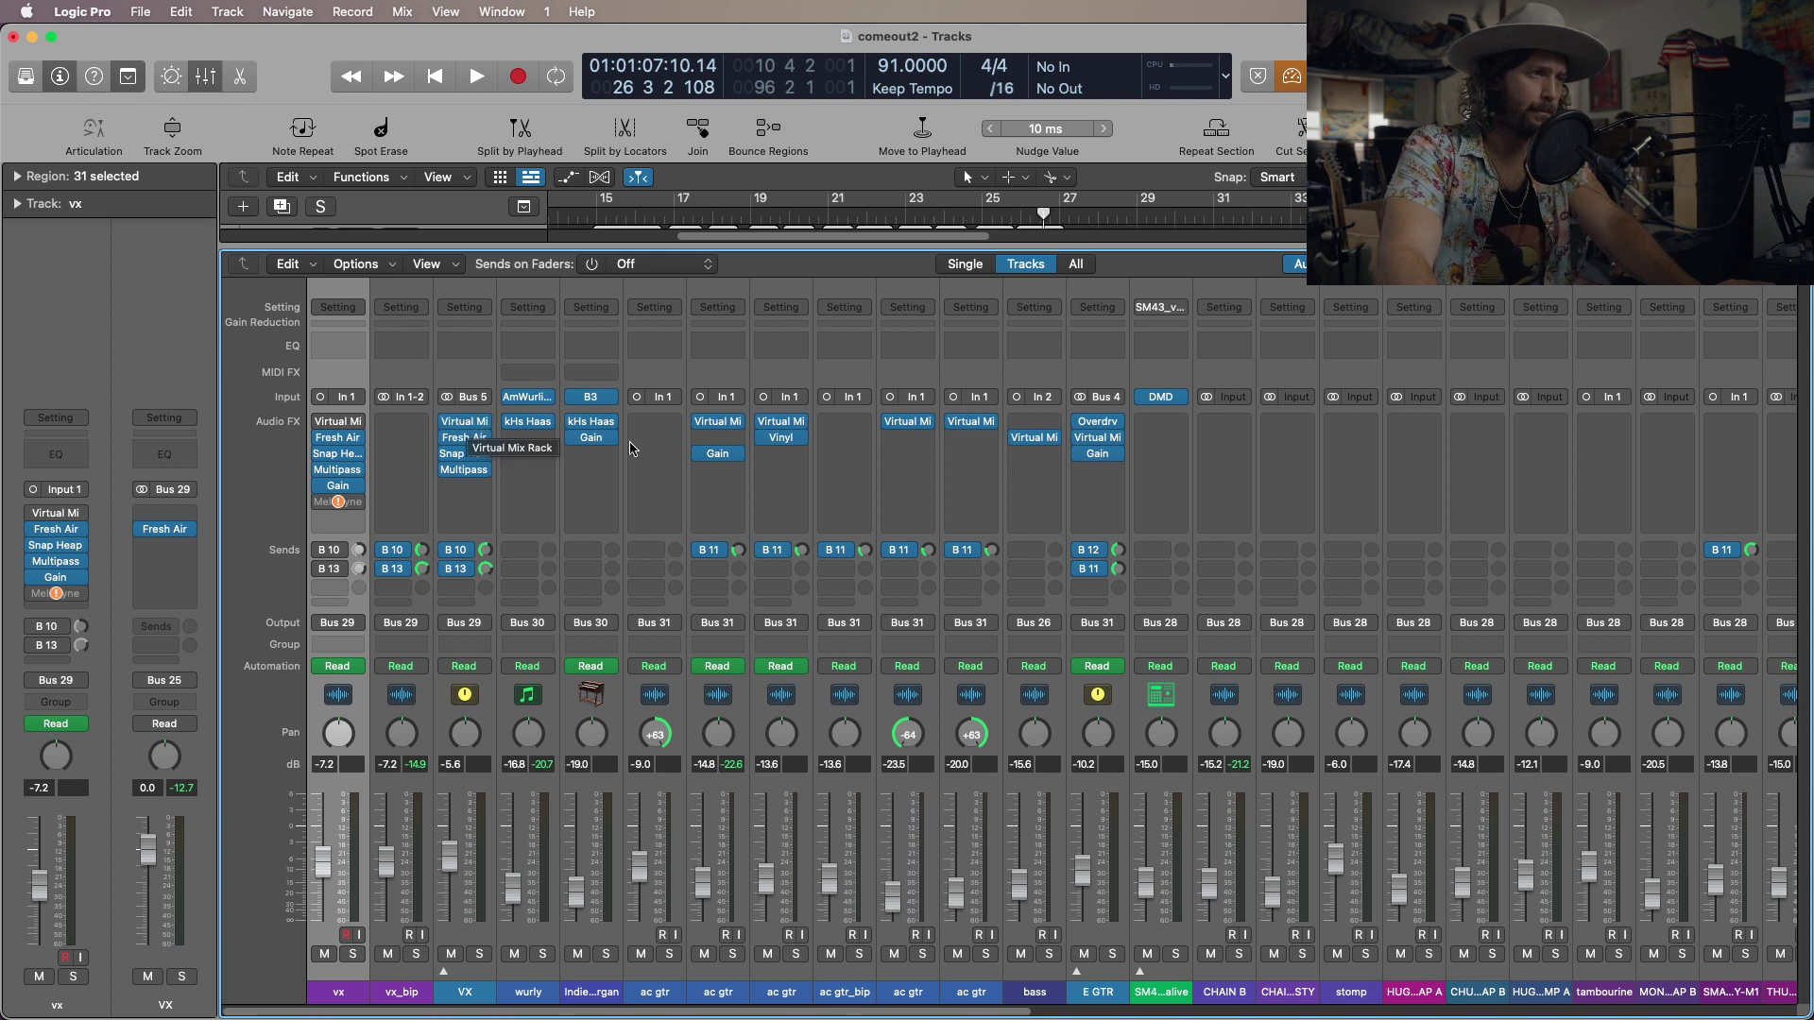
Hide the mixer and play the song briefly from bar 14, just before the vx regions begin.
{"action": "key", "text": "x"}
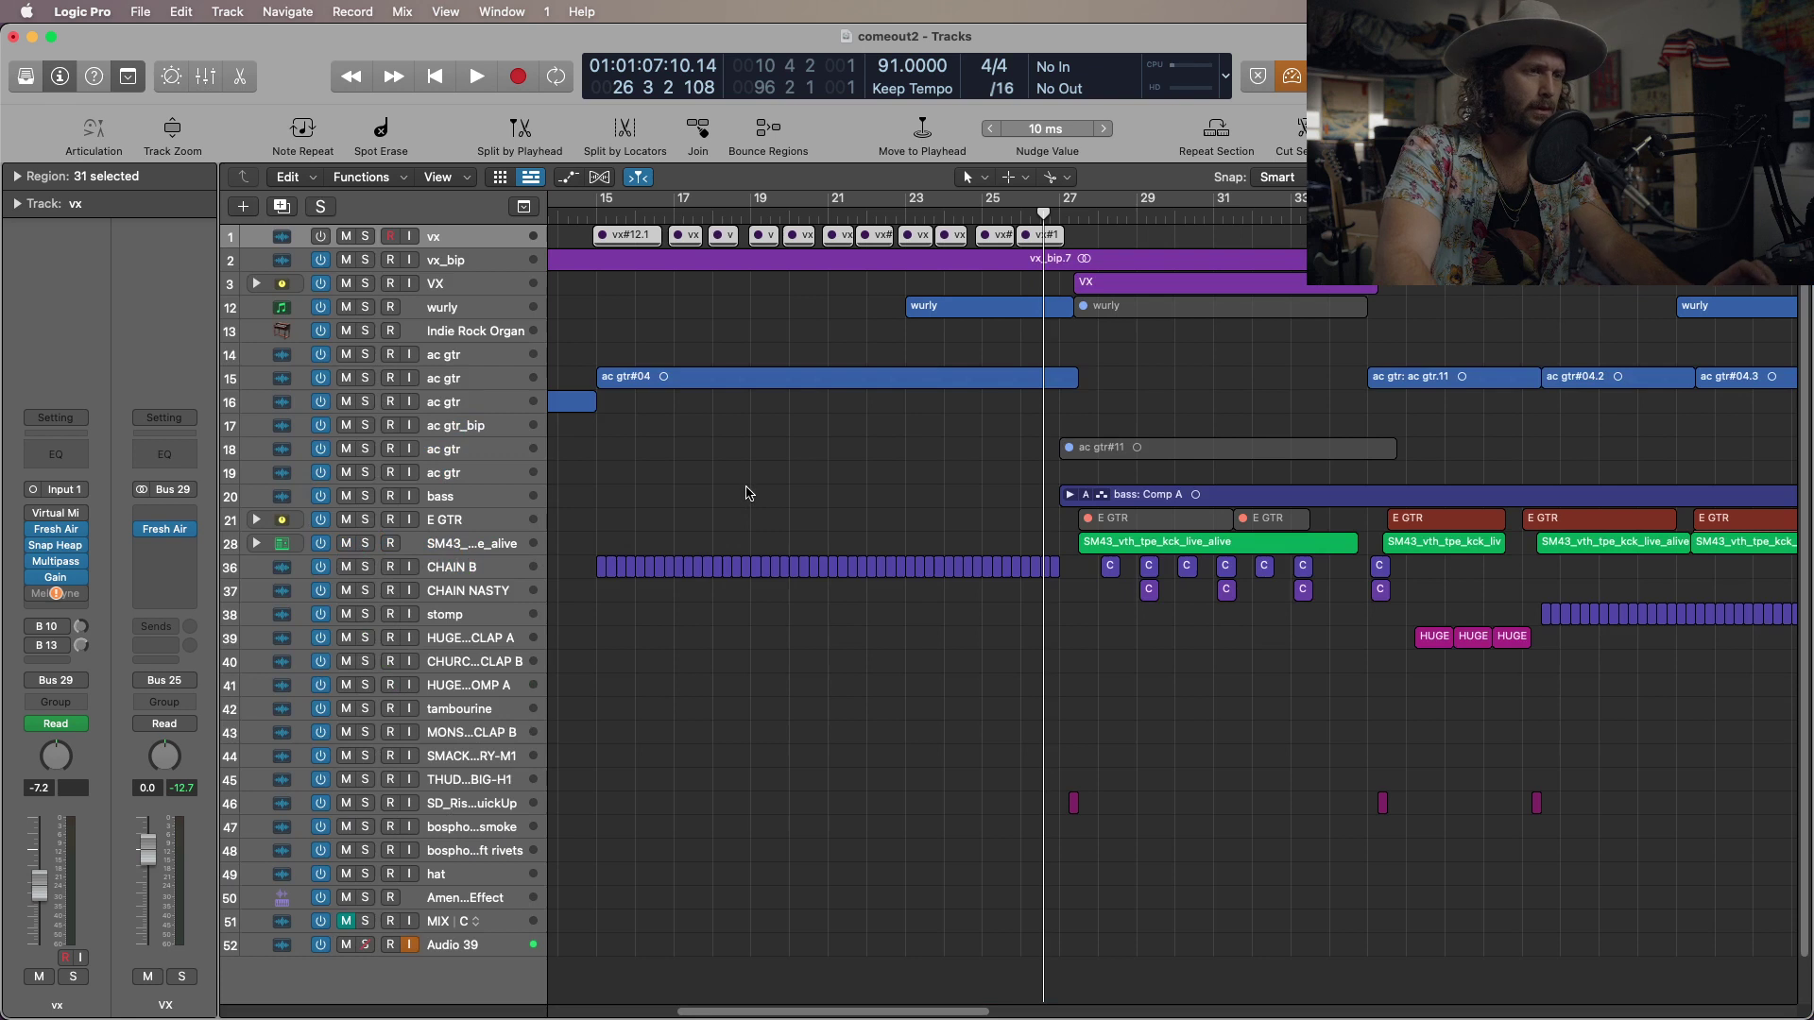
{"action": "left_click", "coordinate": [904, 216]}
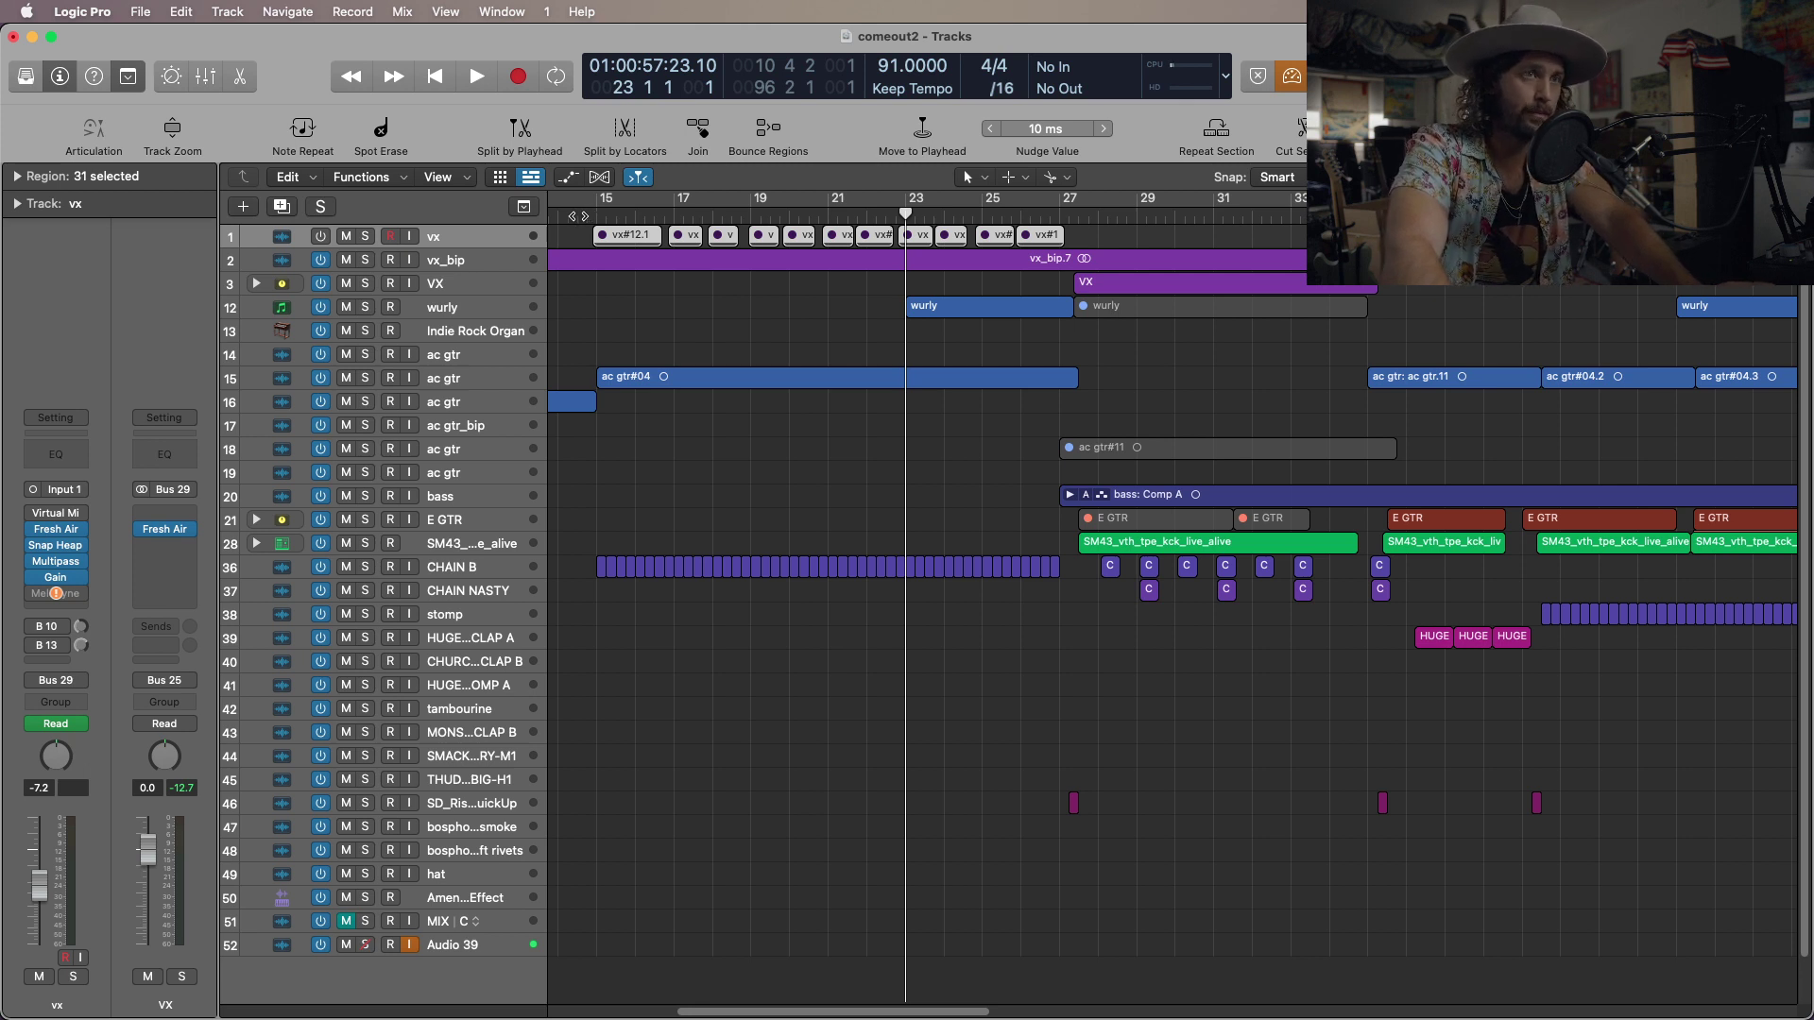
{"action": "left_click", "coordinate": [579, 216]}
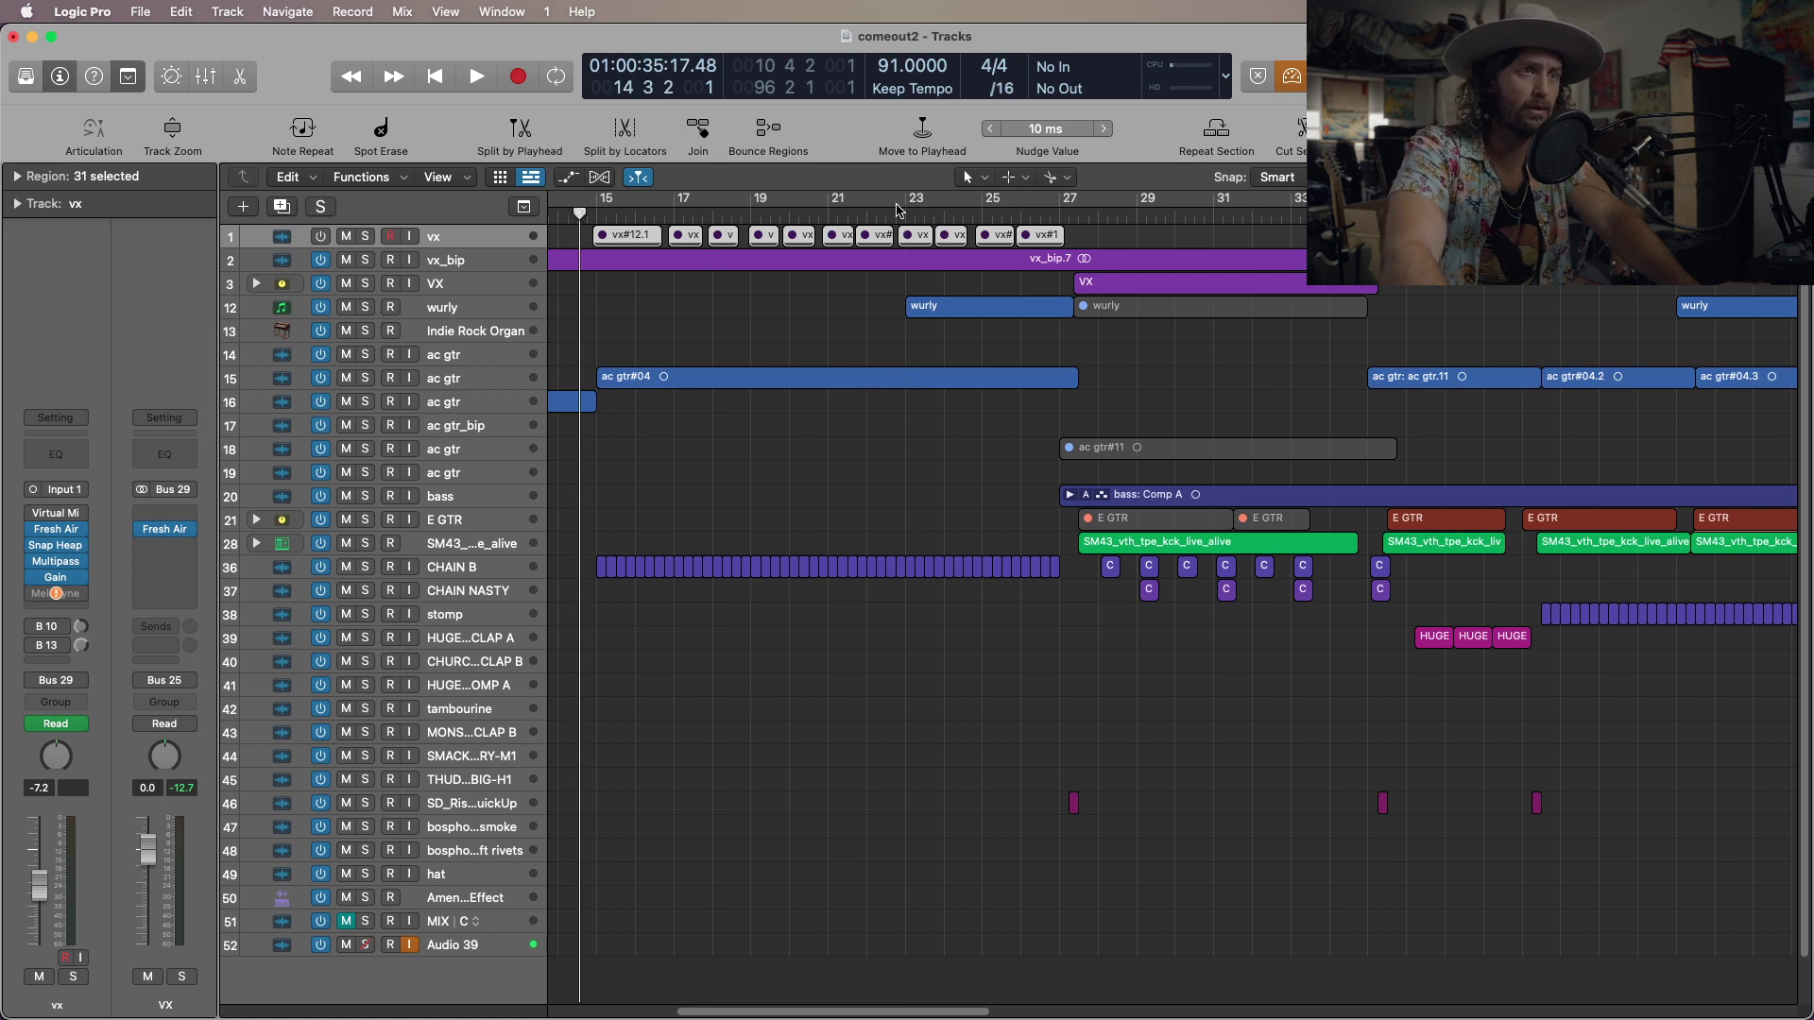
{"action": "key", "text": "space"}
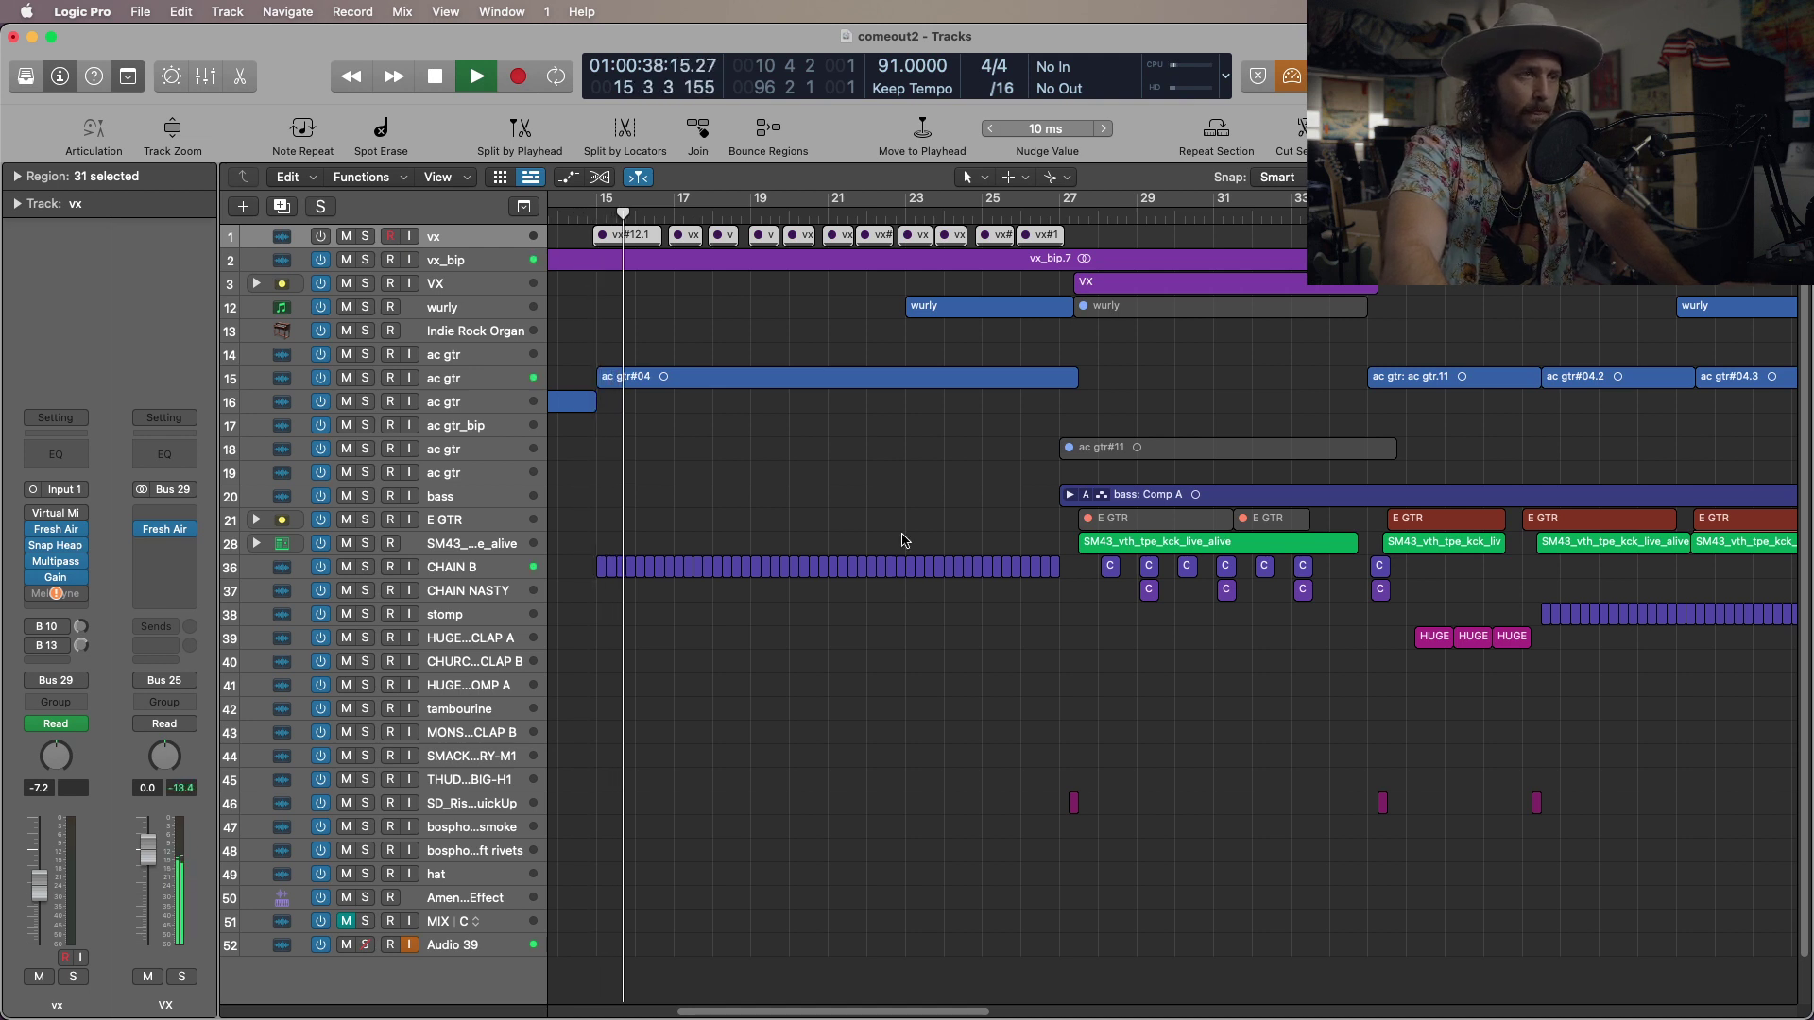
{"action": "key", "text": "space"}
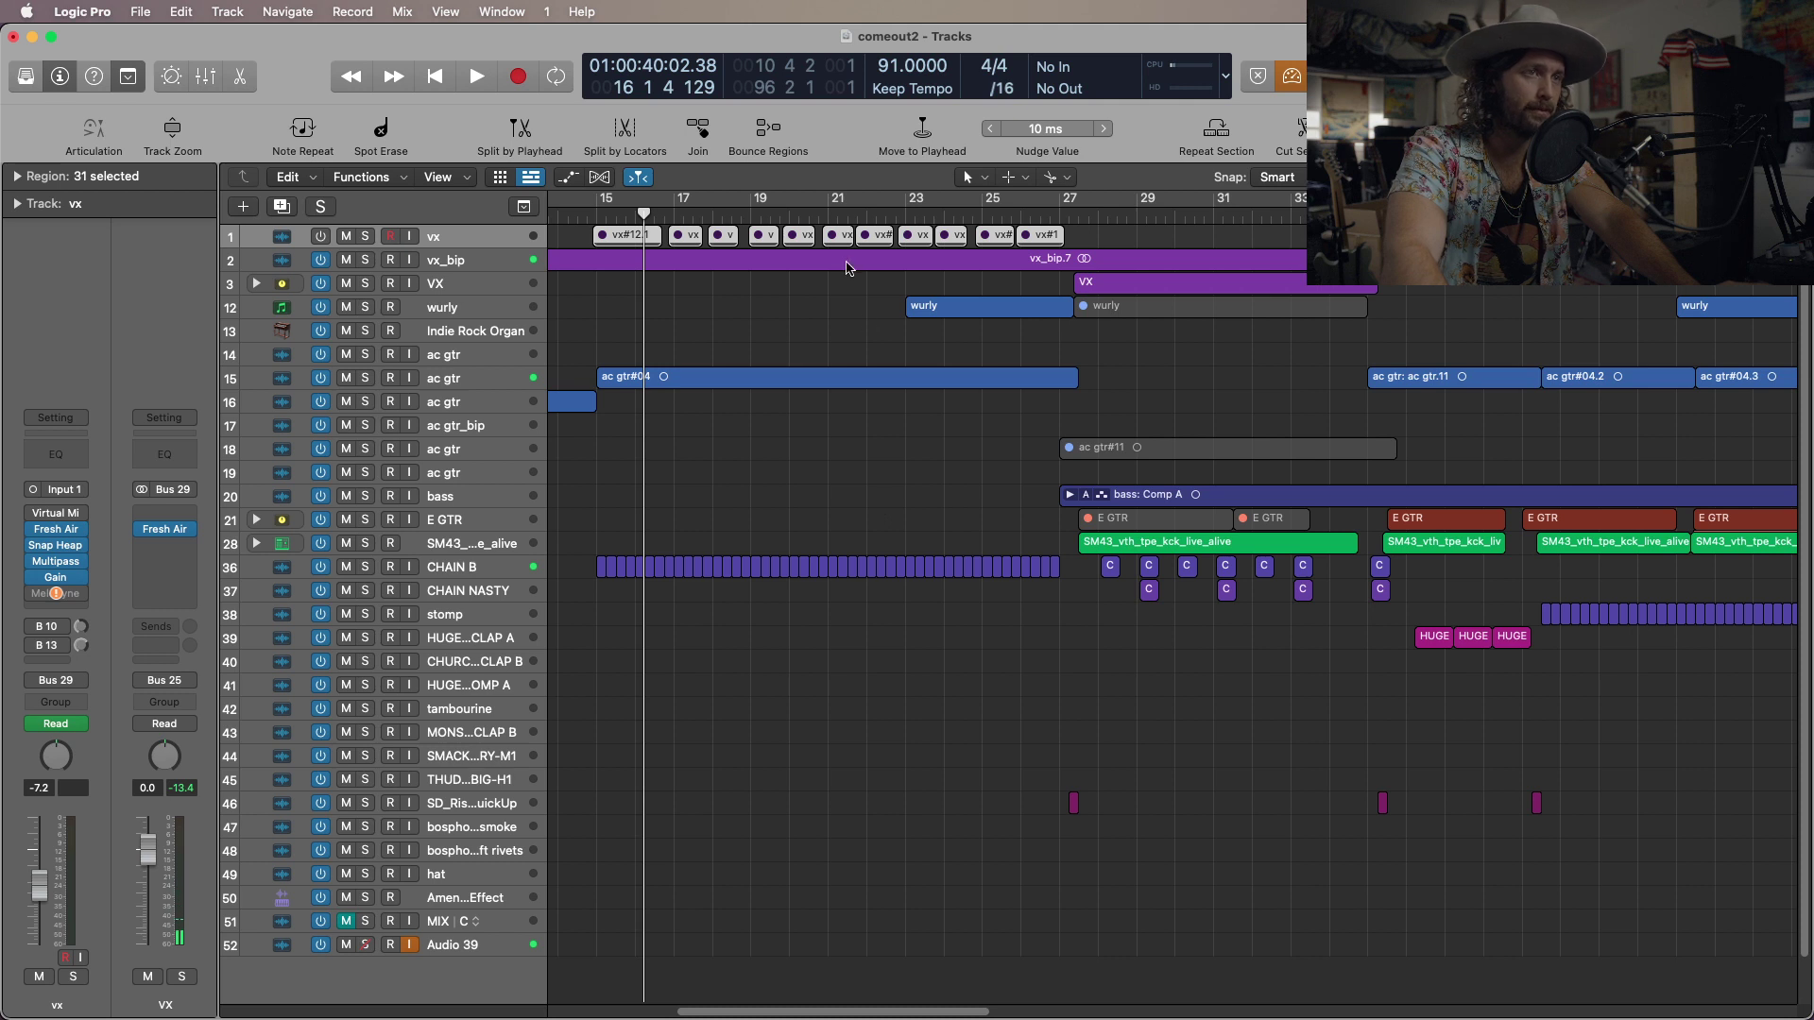
Play the song from bar 22 into the start of the first visible wurly region.
{"action": "left_click", "coordinate": [878, 218]}
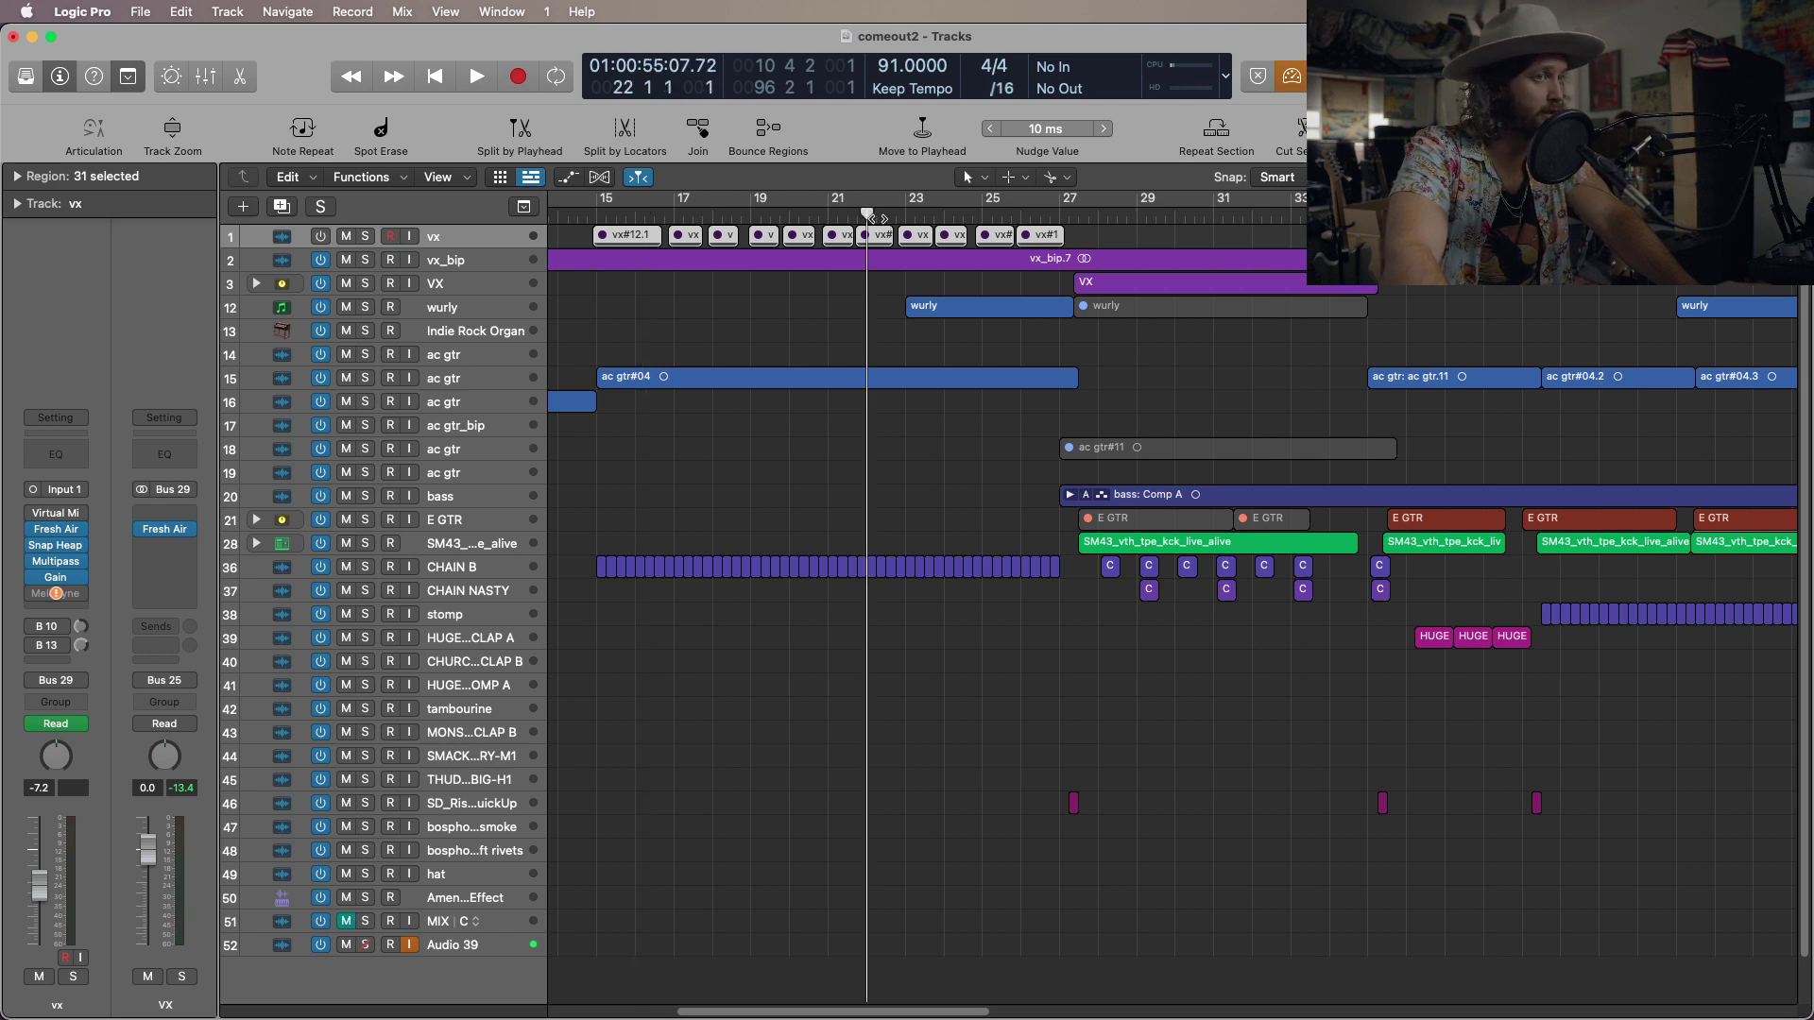
{"action": "key", "text": "space"}
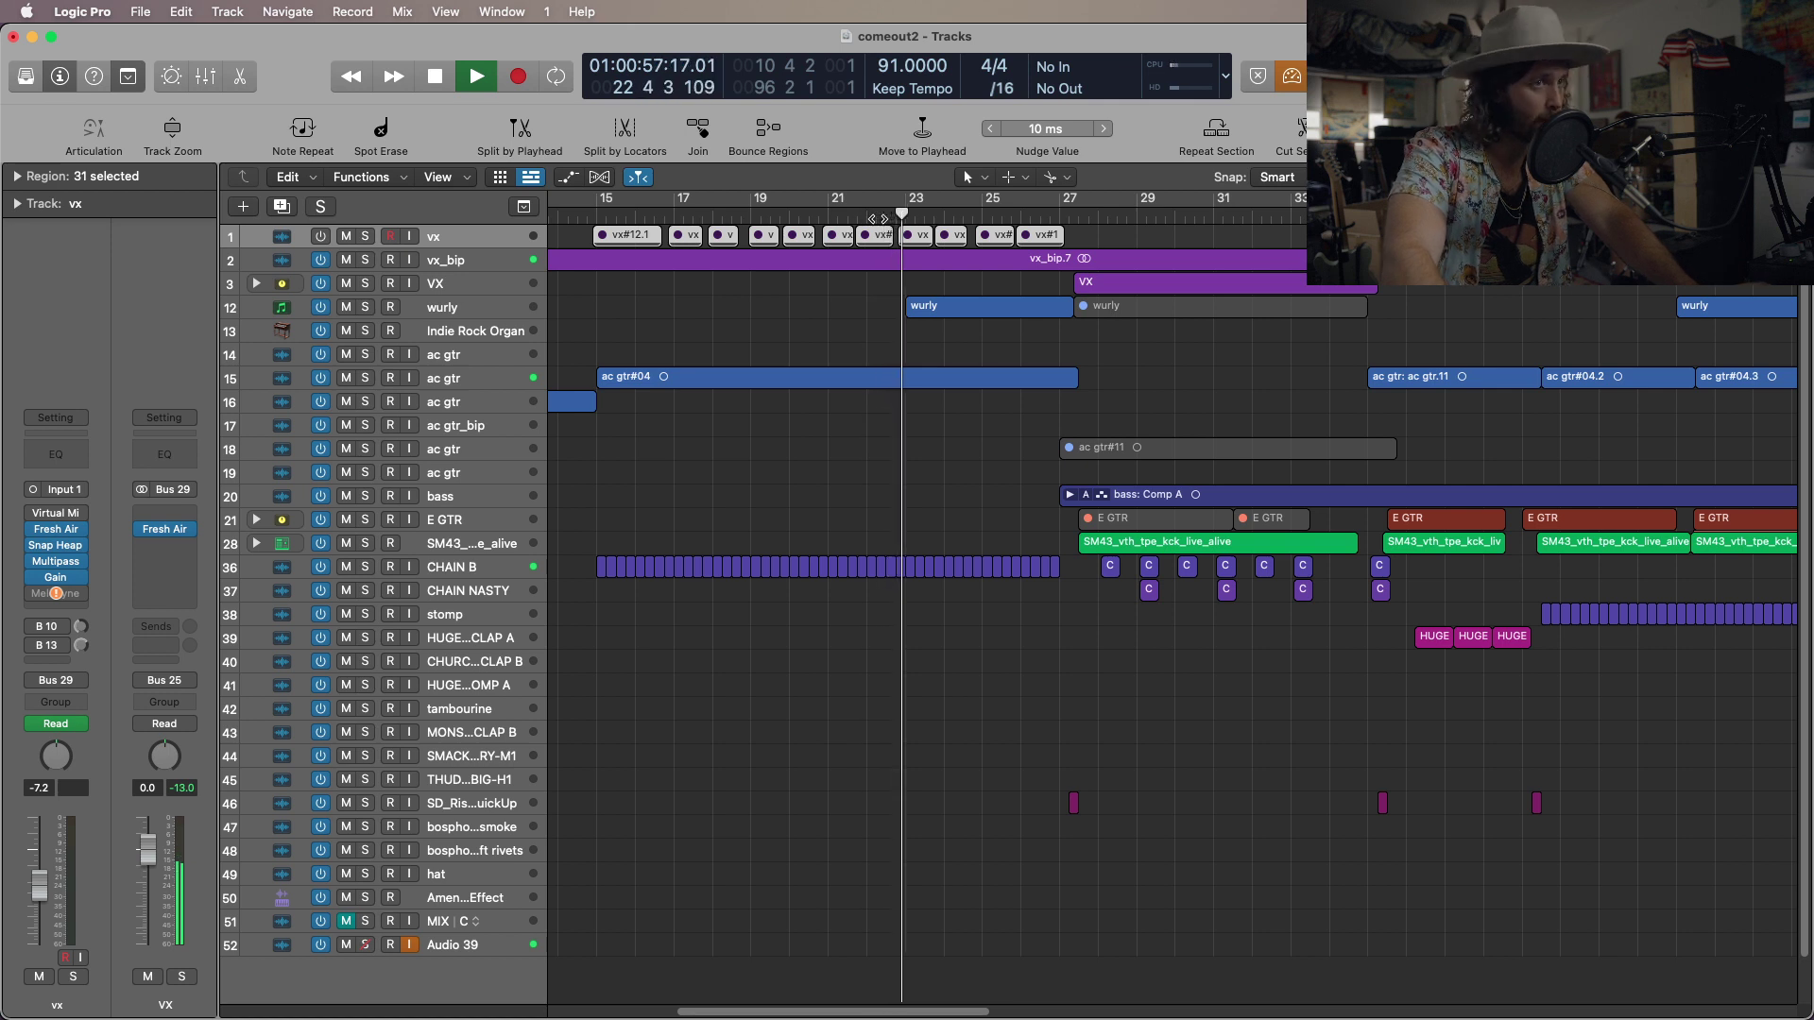
{"action": "key", "text": "space"}
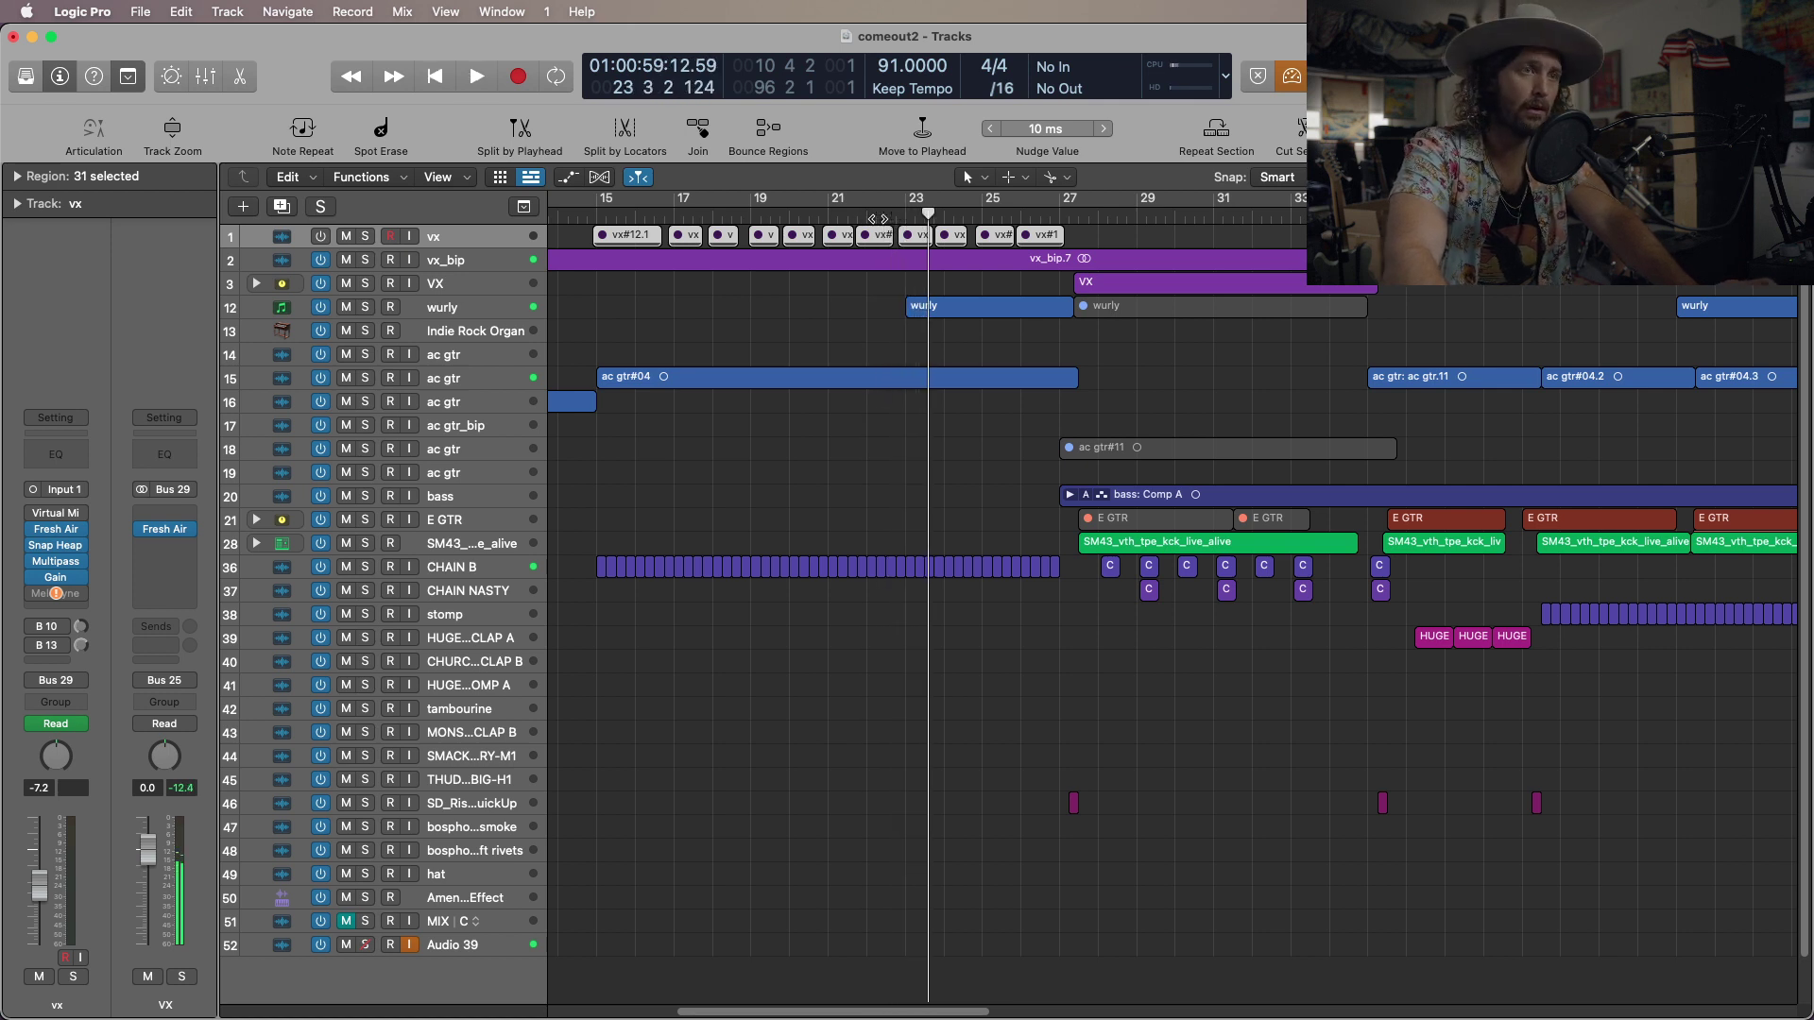
Select the wurly track, open its AmWurlitzer instrument to inspect the Broken Speaker preset, and close the plug-in window.
{"action": "left_click", "coordinate": [476, 312]}
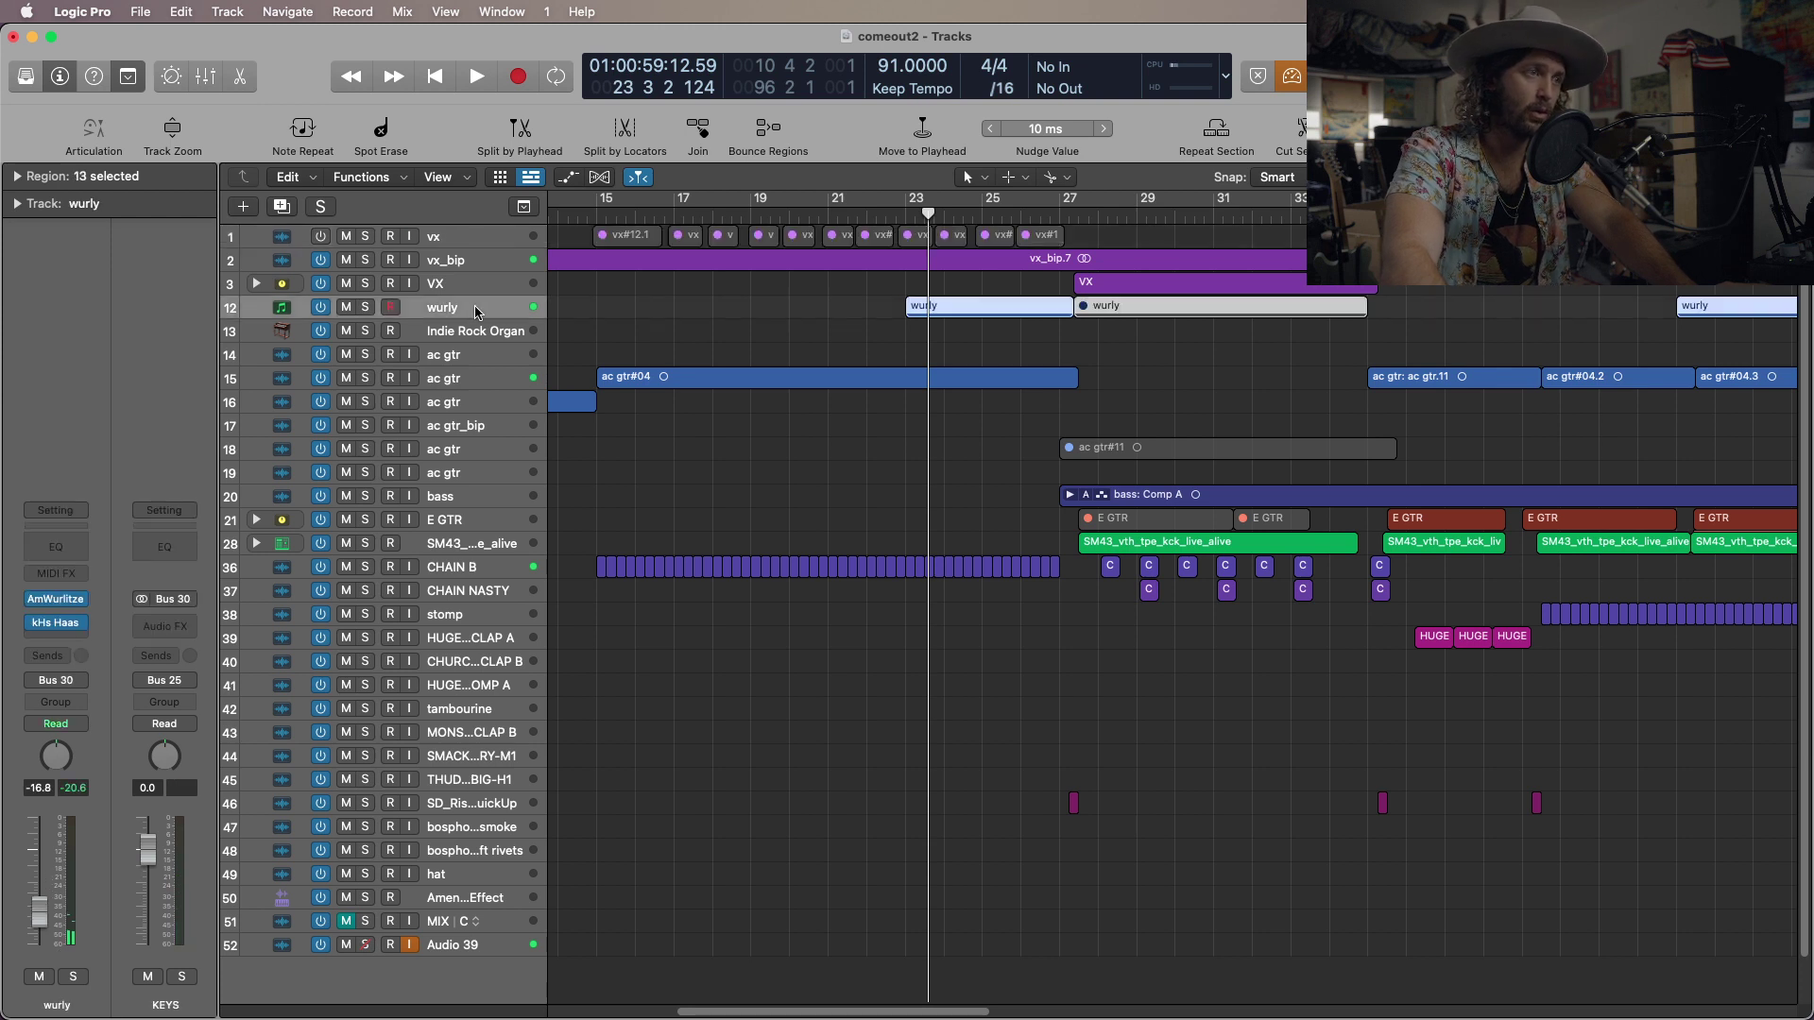
{"action": "left_click", "coordinate": [56, 599]}
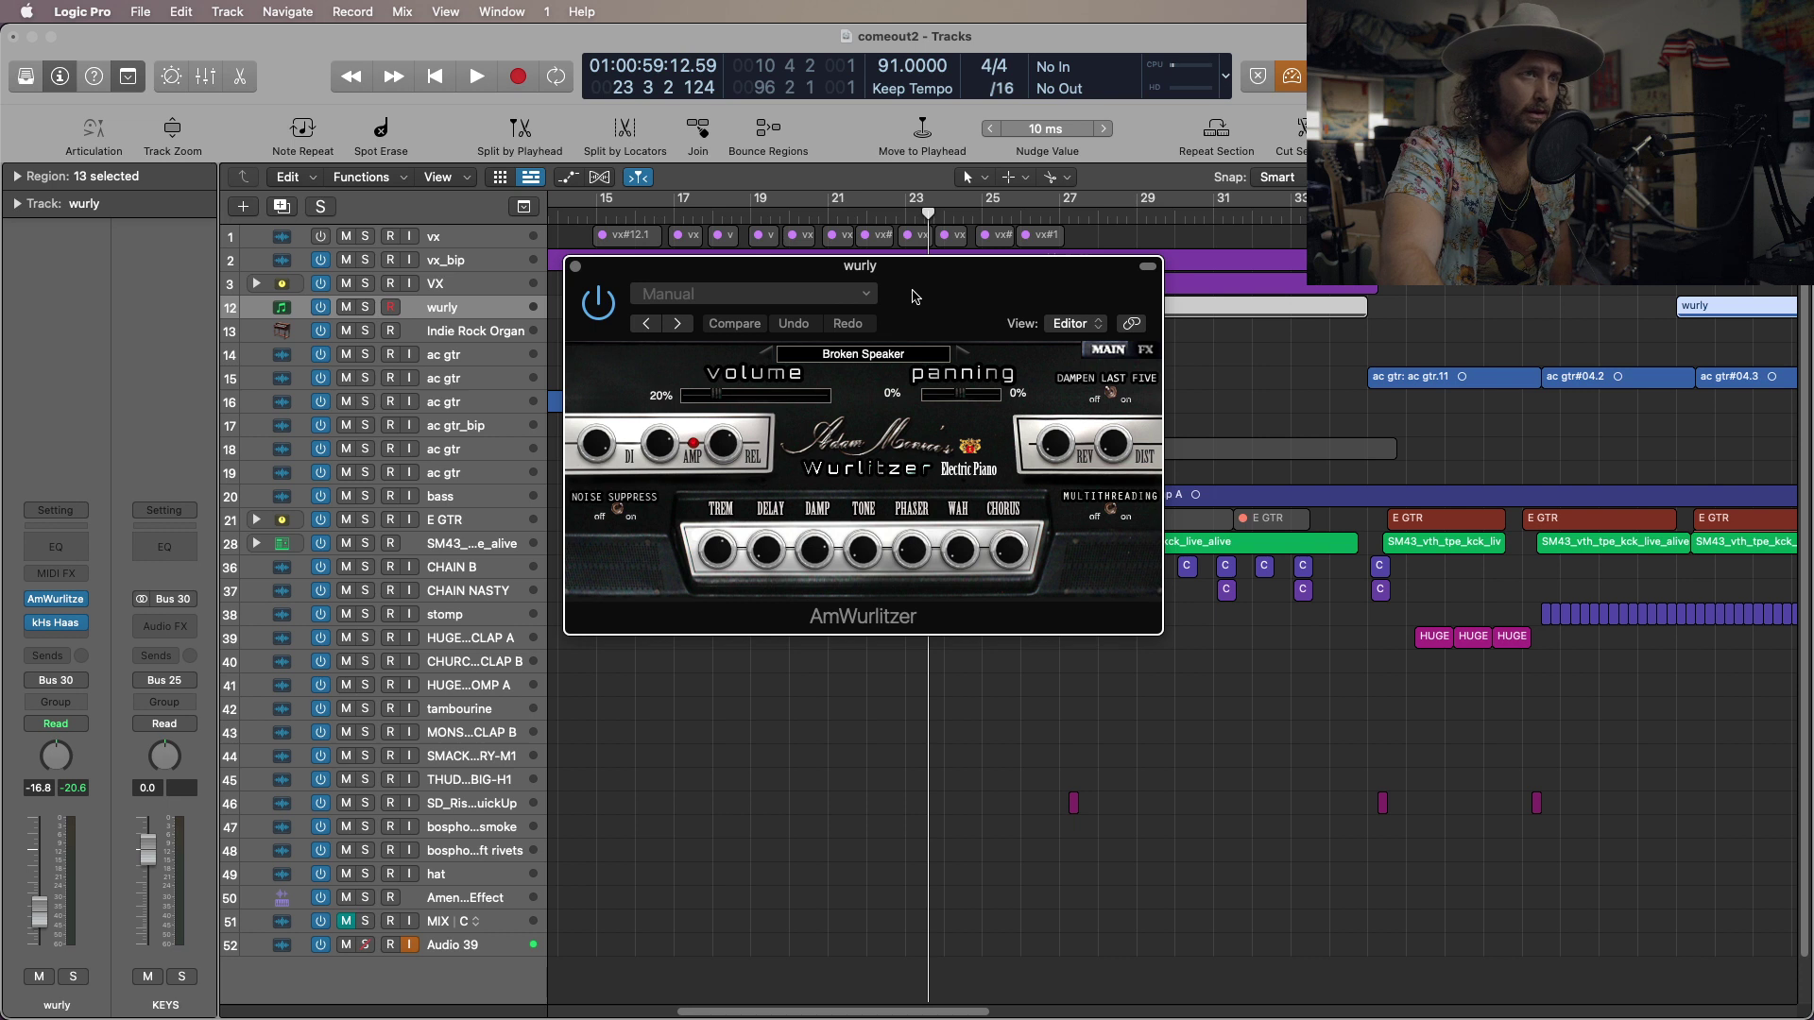
{"action": "left_click", "coordinate": [577, 269]}
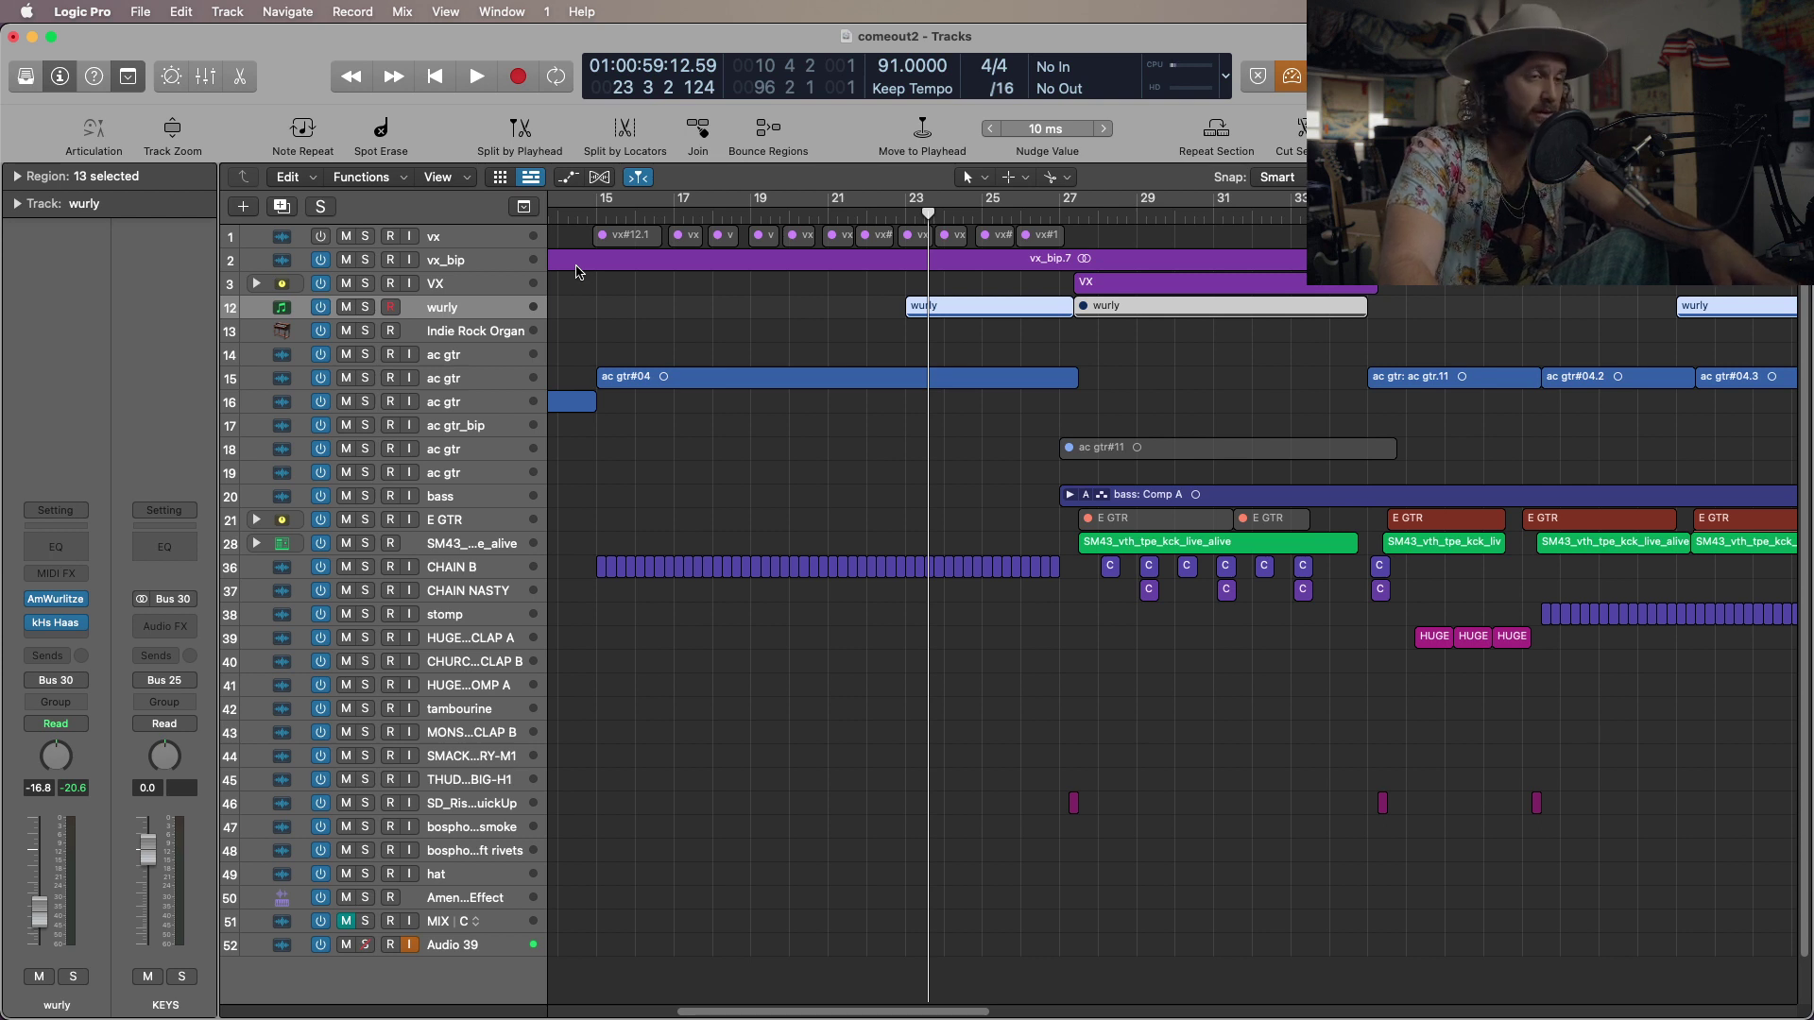
Solo the wurly track, audition its part from around bar 22, and turn the solo off again.
{"action": "left_click", "coordinate": [894, 215]}
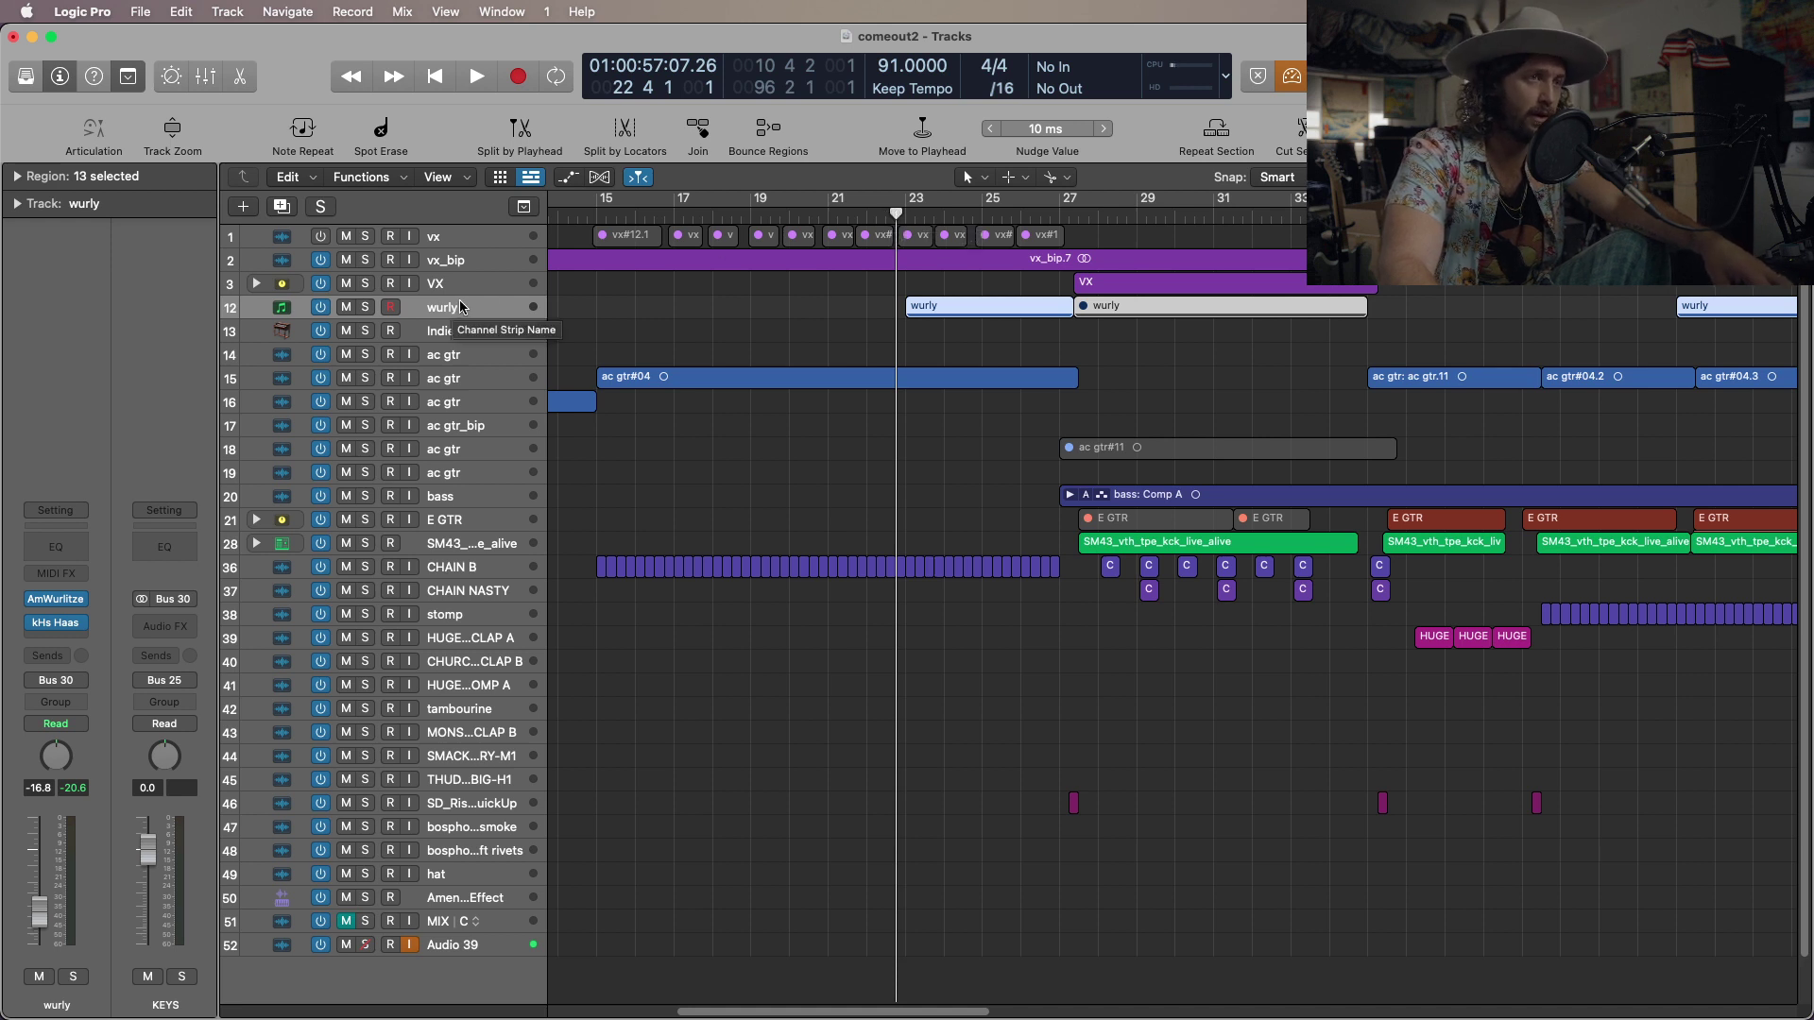
{"action": "left_click", "coordinate": [366, 307]}
{"action": "key", "text": "space"}
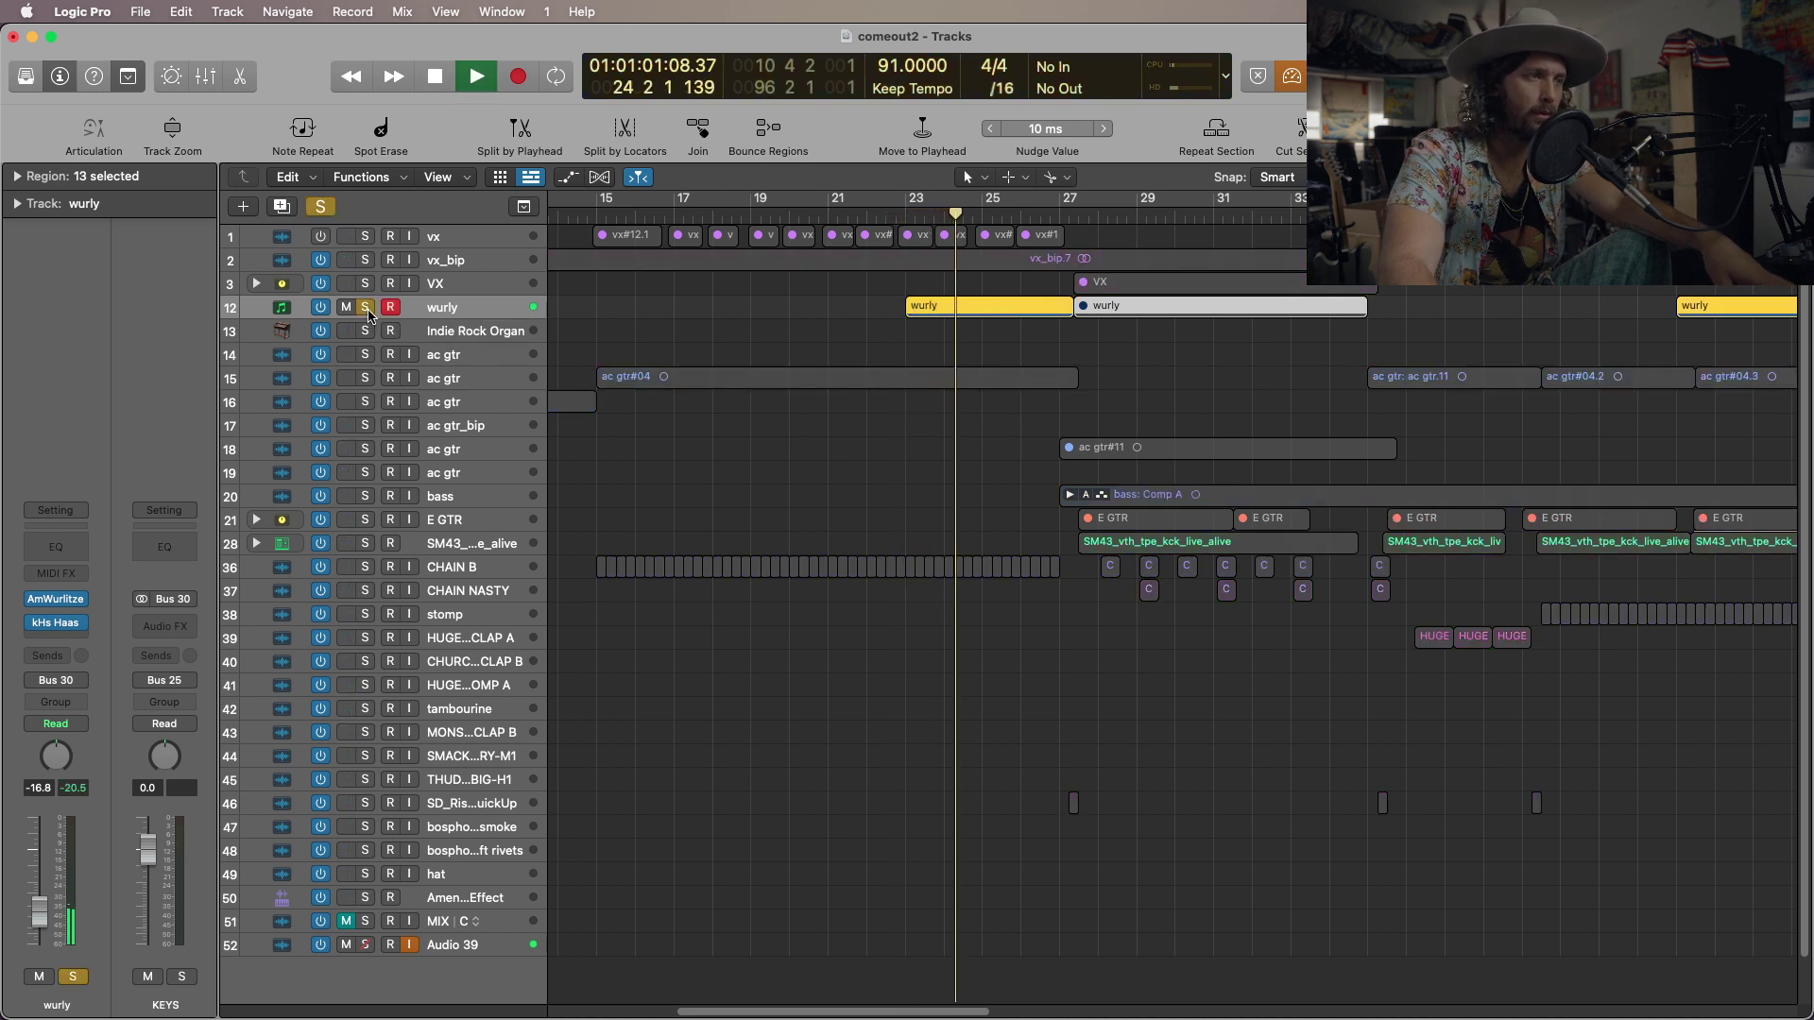
{"action": "key", "text": "space"}
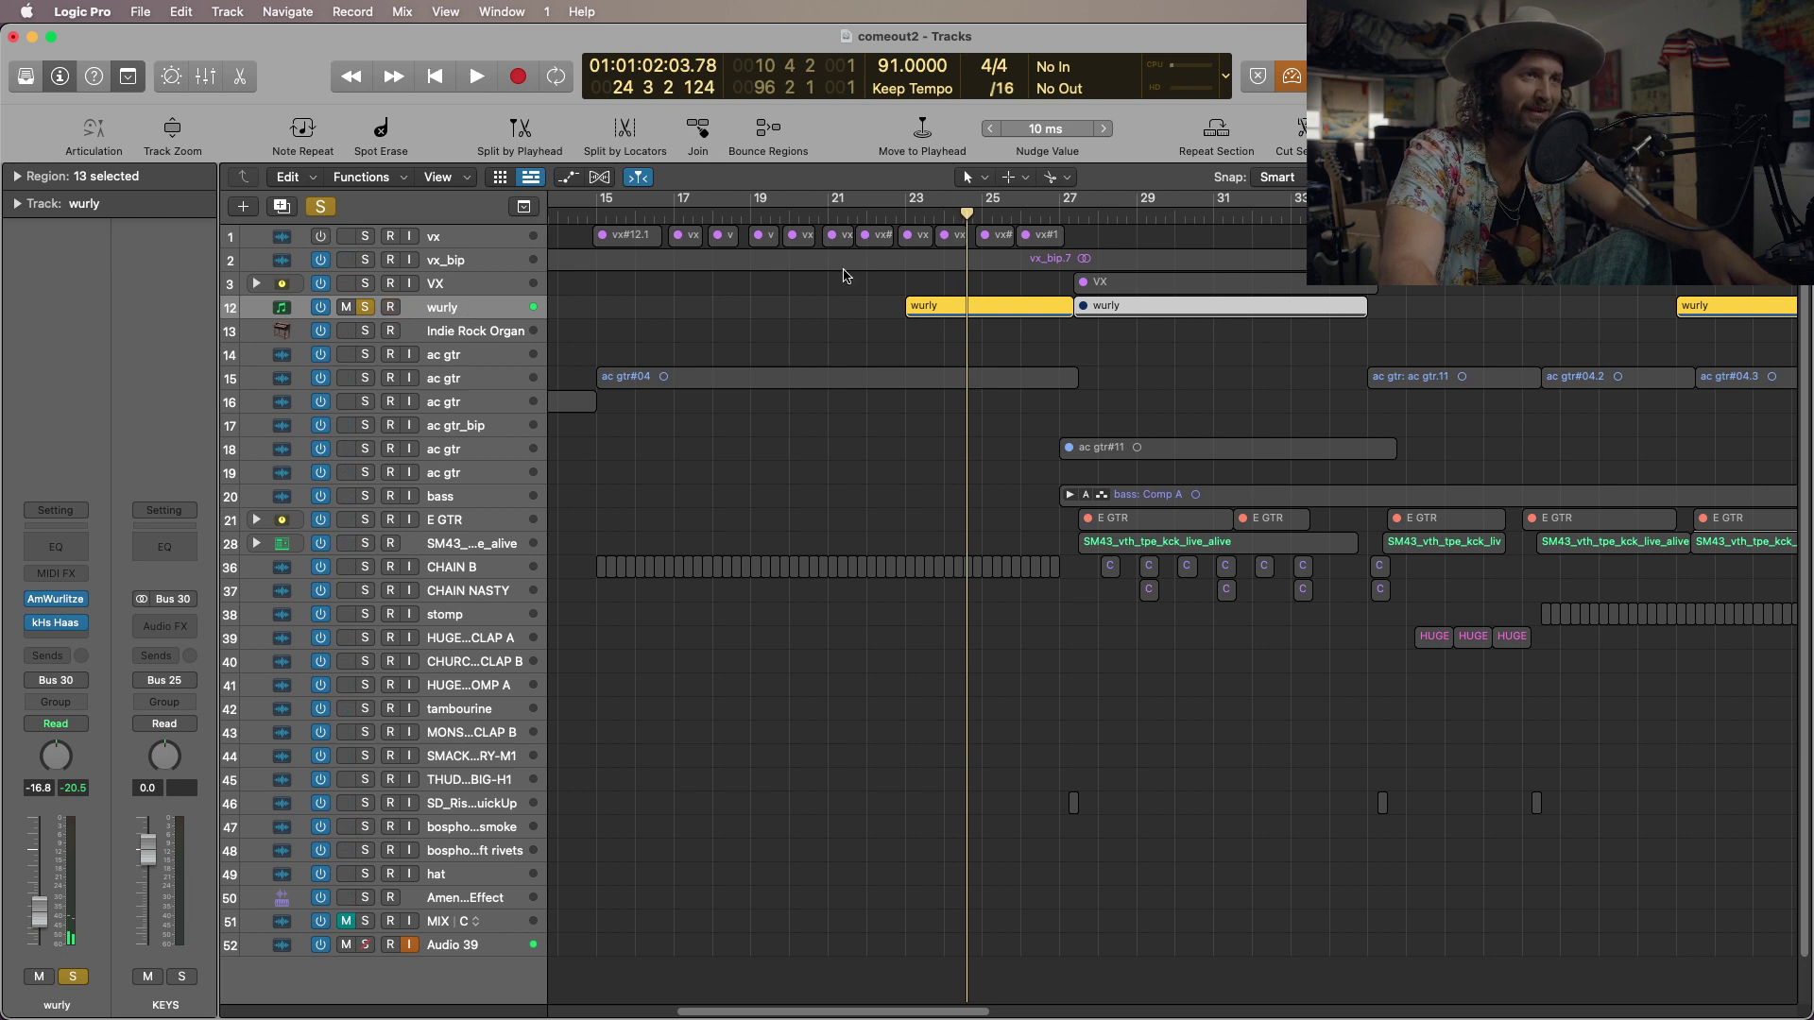
{"action": "left_click", "coordinate": [905, 216]}
{"action": "key", "text": "space"}
{"action": "left_click", "coordinate": [886, 216]}
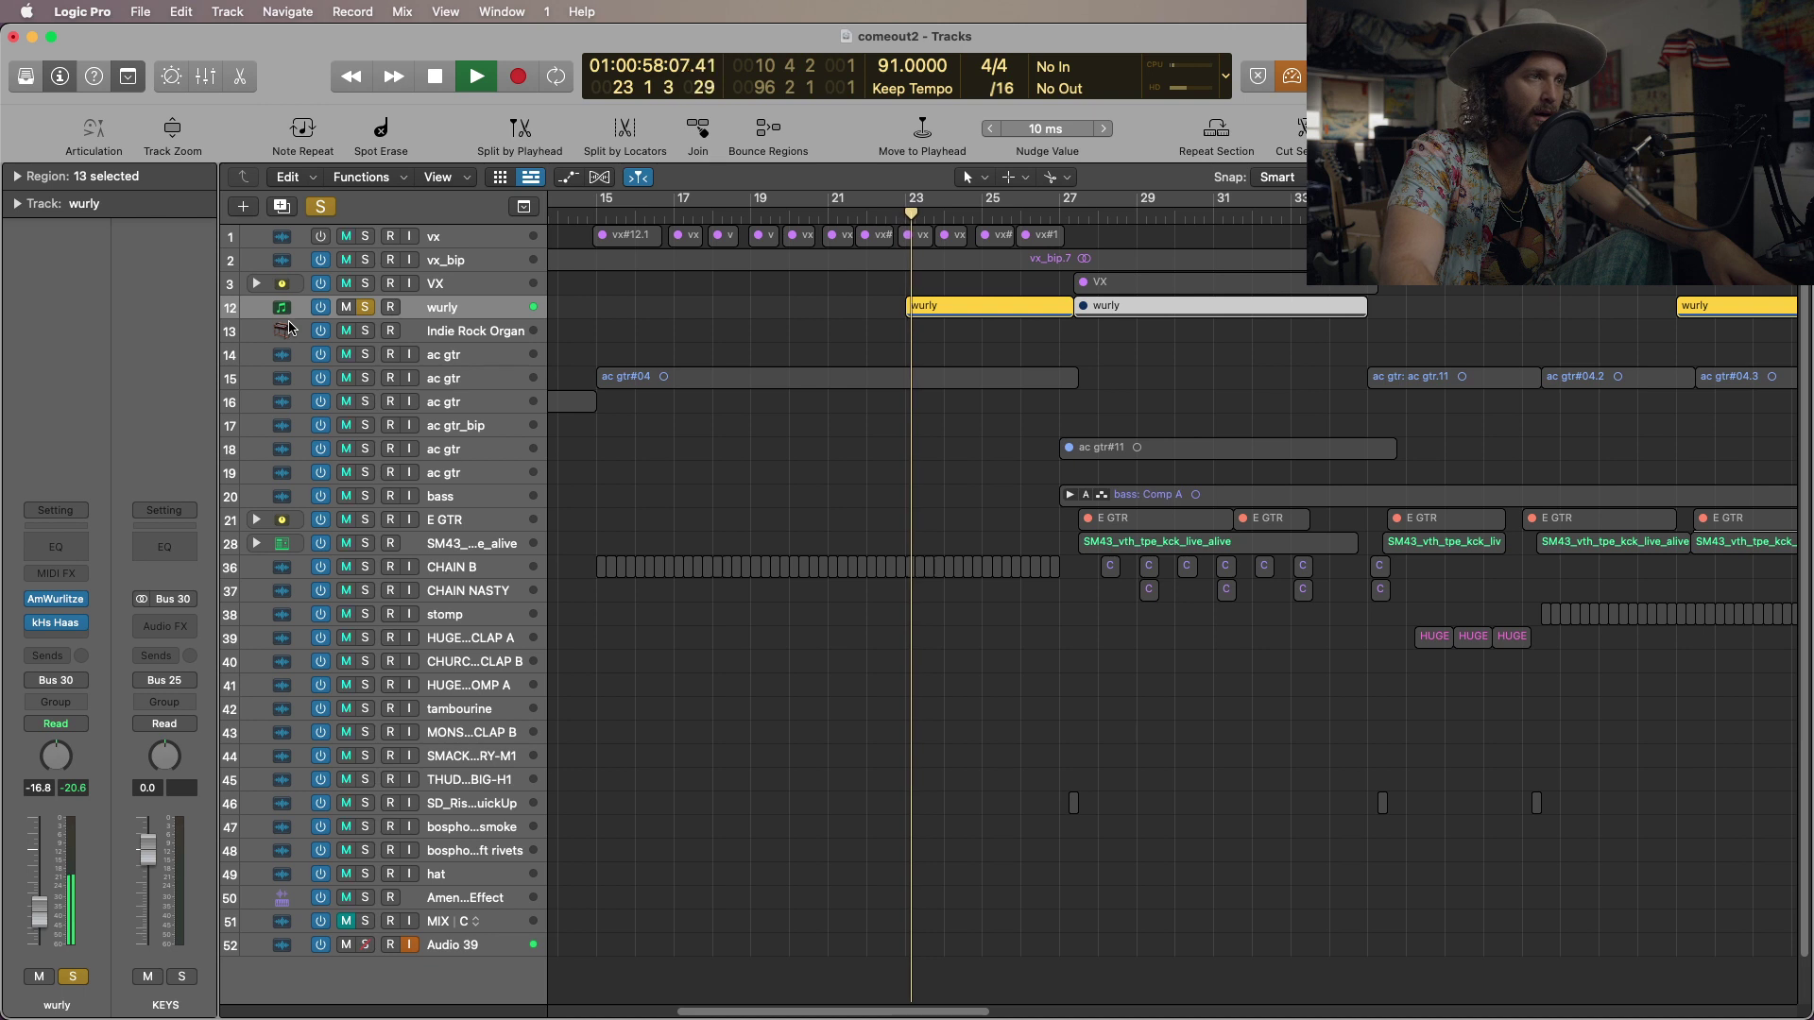
{"action": "left_click", "coordinate": [365, 308]}
{"action": "key", "text": "space"}
Play the wurly's entry in the full mix from bar 22 while viewing the mixer levels, and return to the tracks.
{"action": "left_click", "coordinate": [885, 216]}
{"action": "key", "text": "space"}
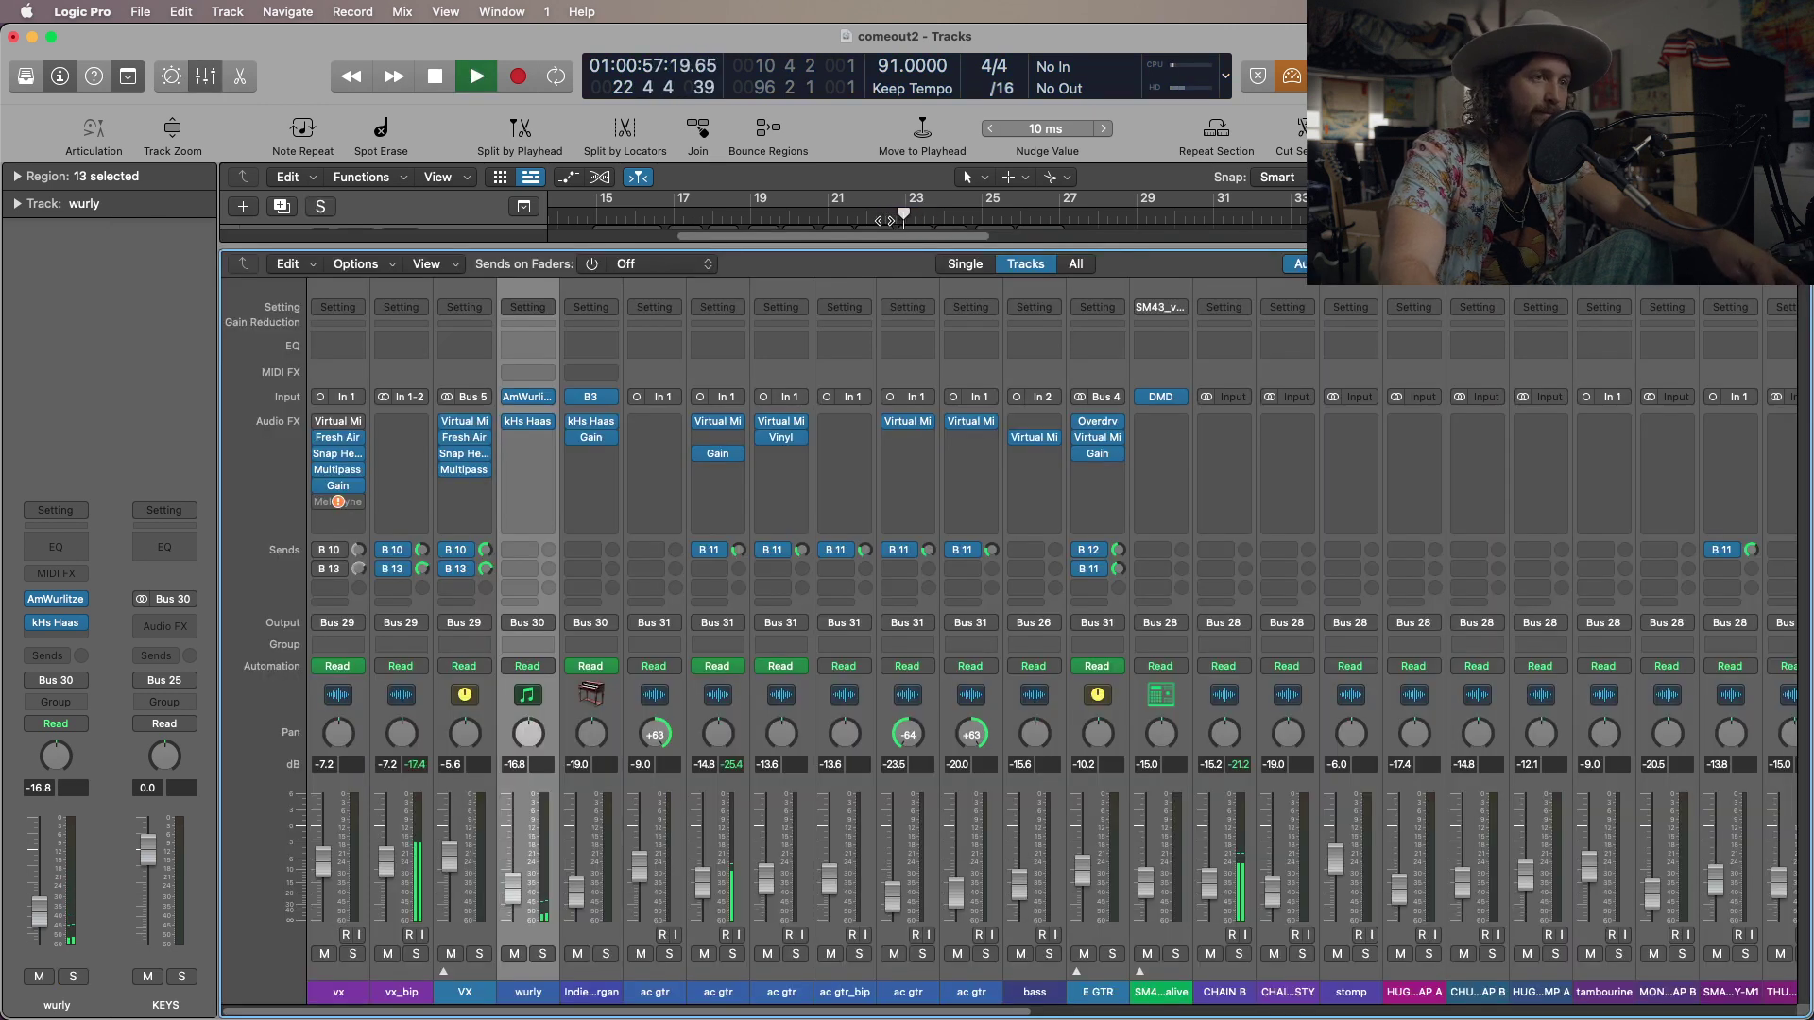
{"action": "key", "text": "x"}
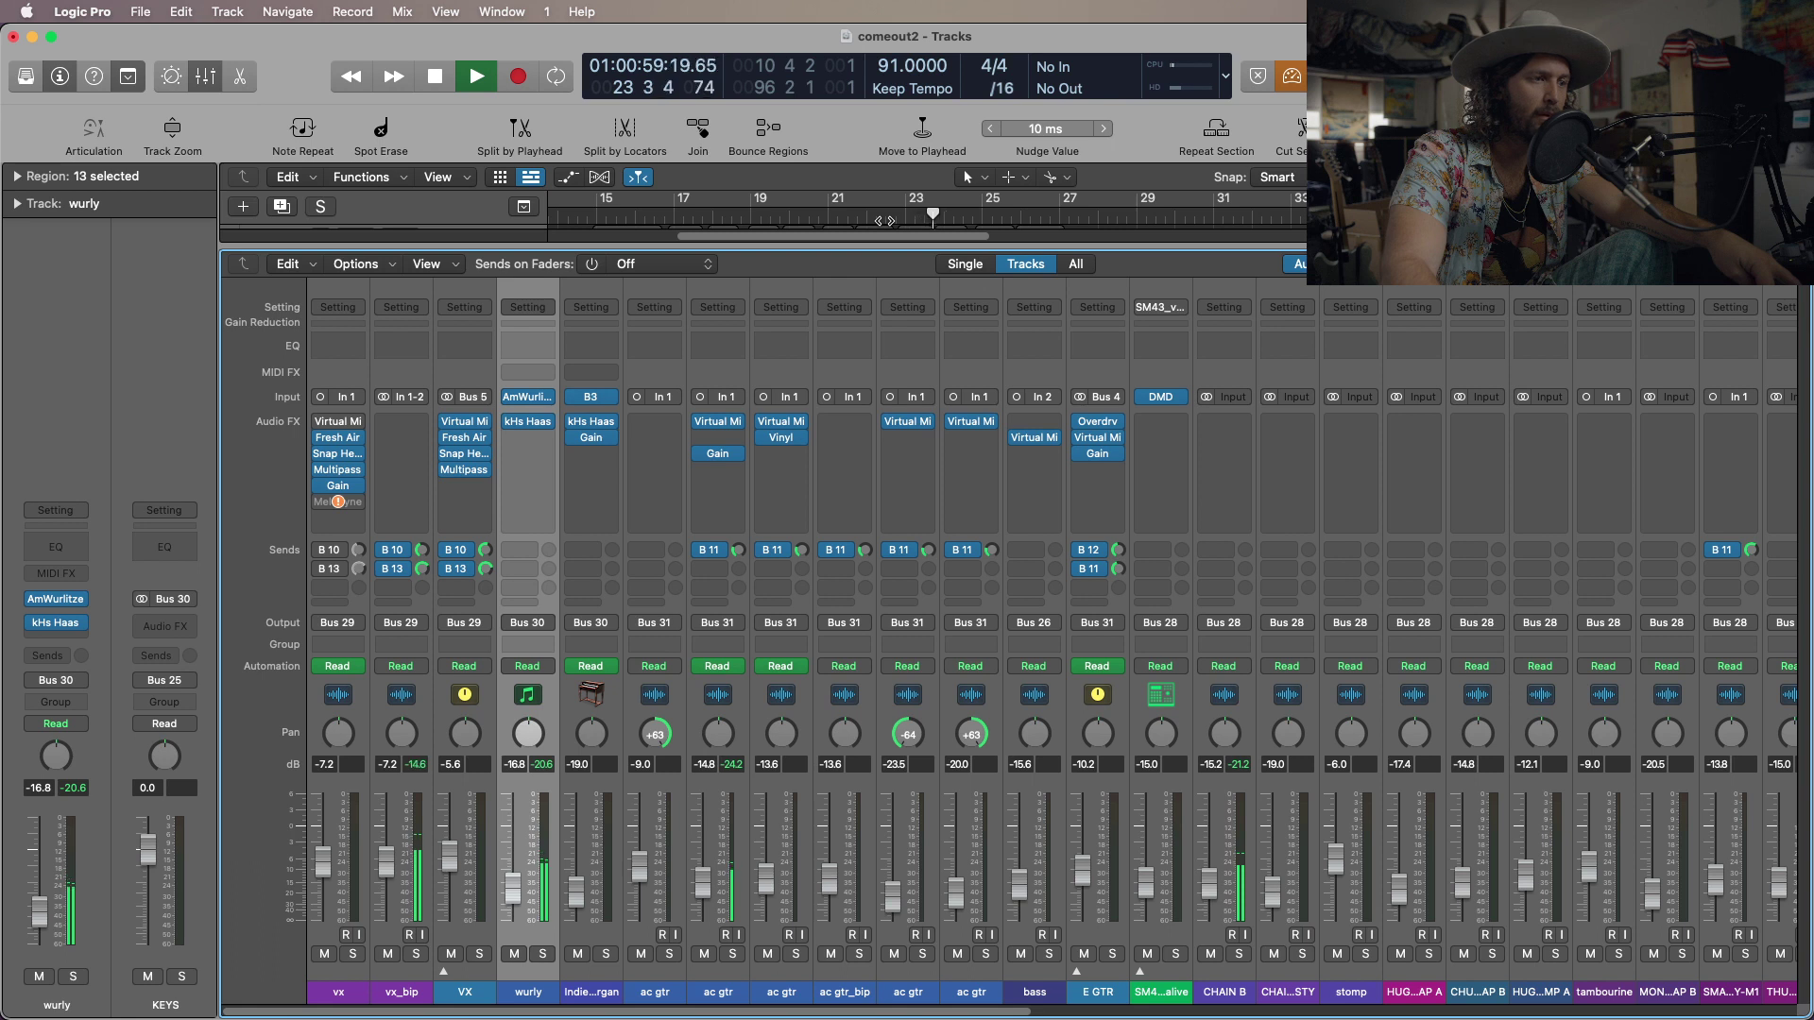
{"action": "key", "text": "x"}
{"action": "key", "text": "space"}
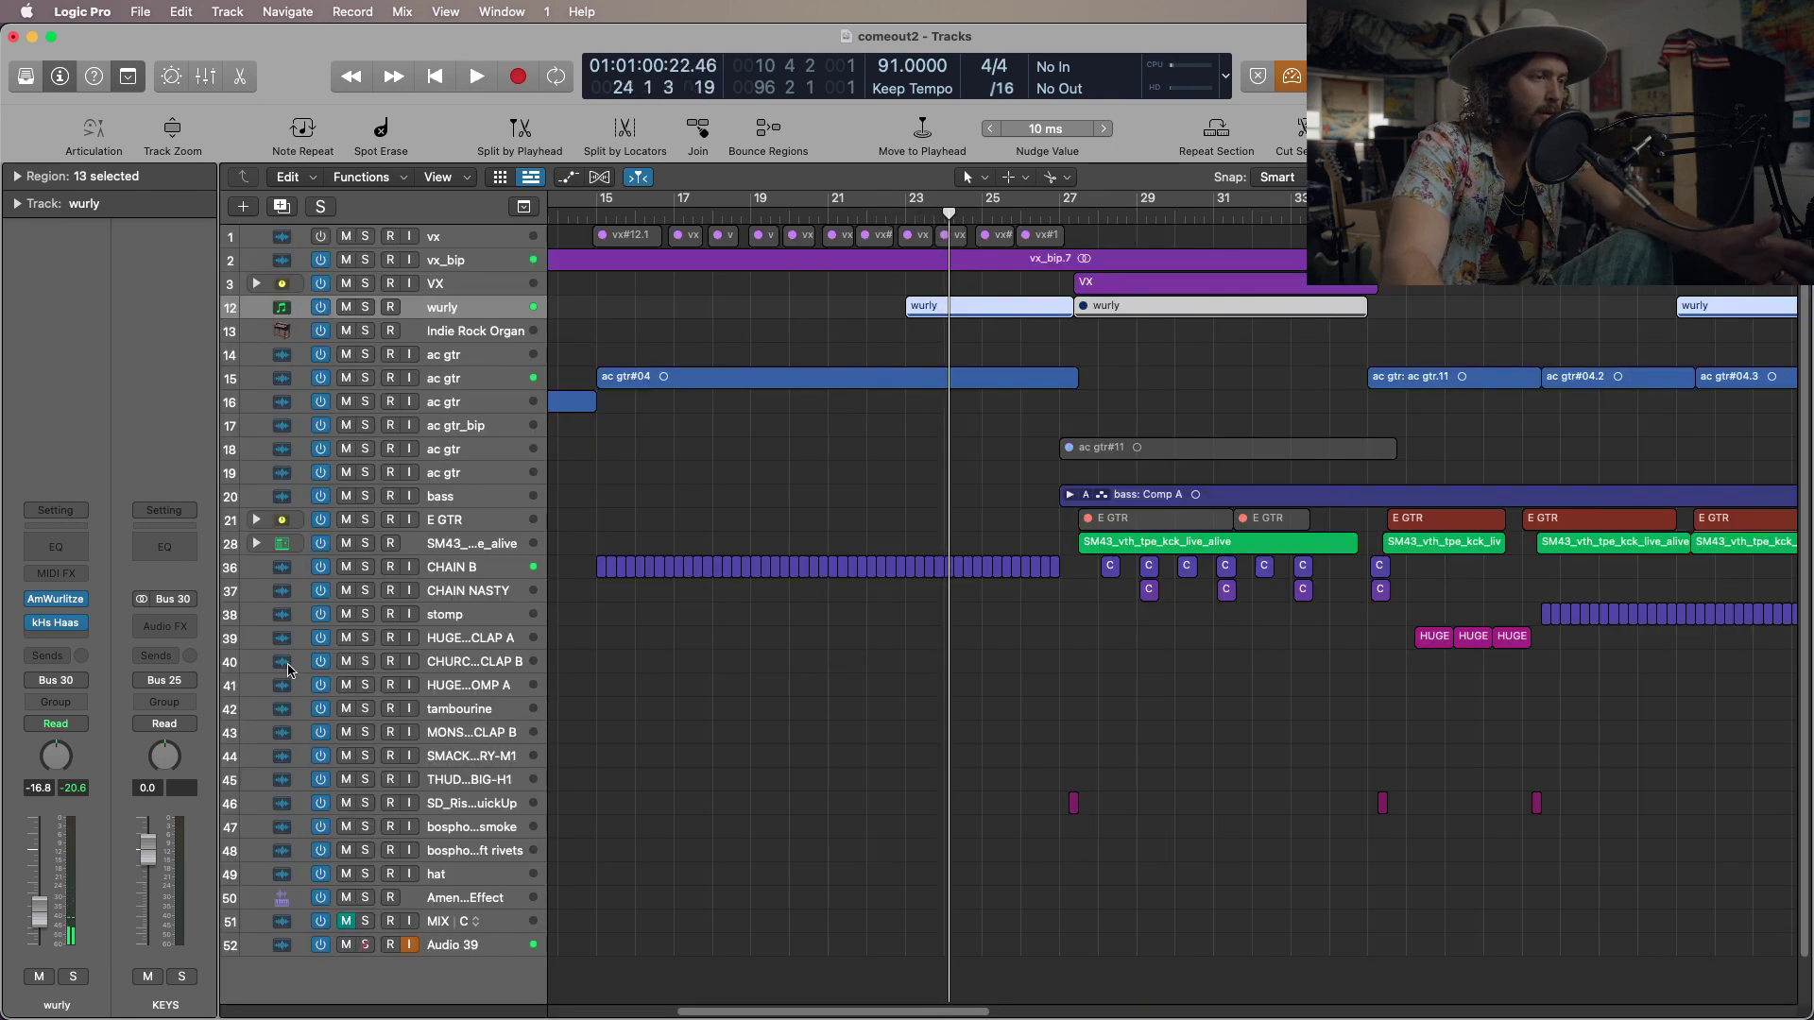
Reopen and close the wurly's AmWurlitzer window, and replay the part's entry in the full mix from bar 22.
{"action": "left_click", "coordinate": [55, 599]}
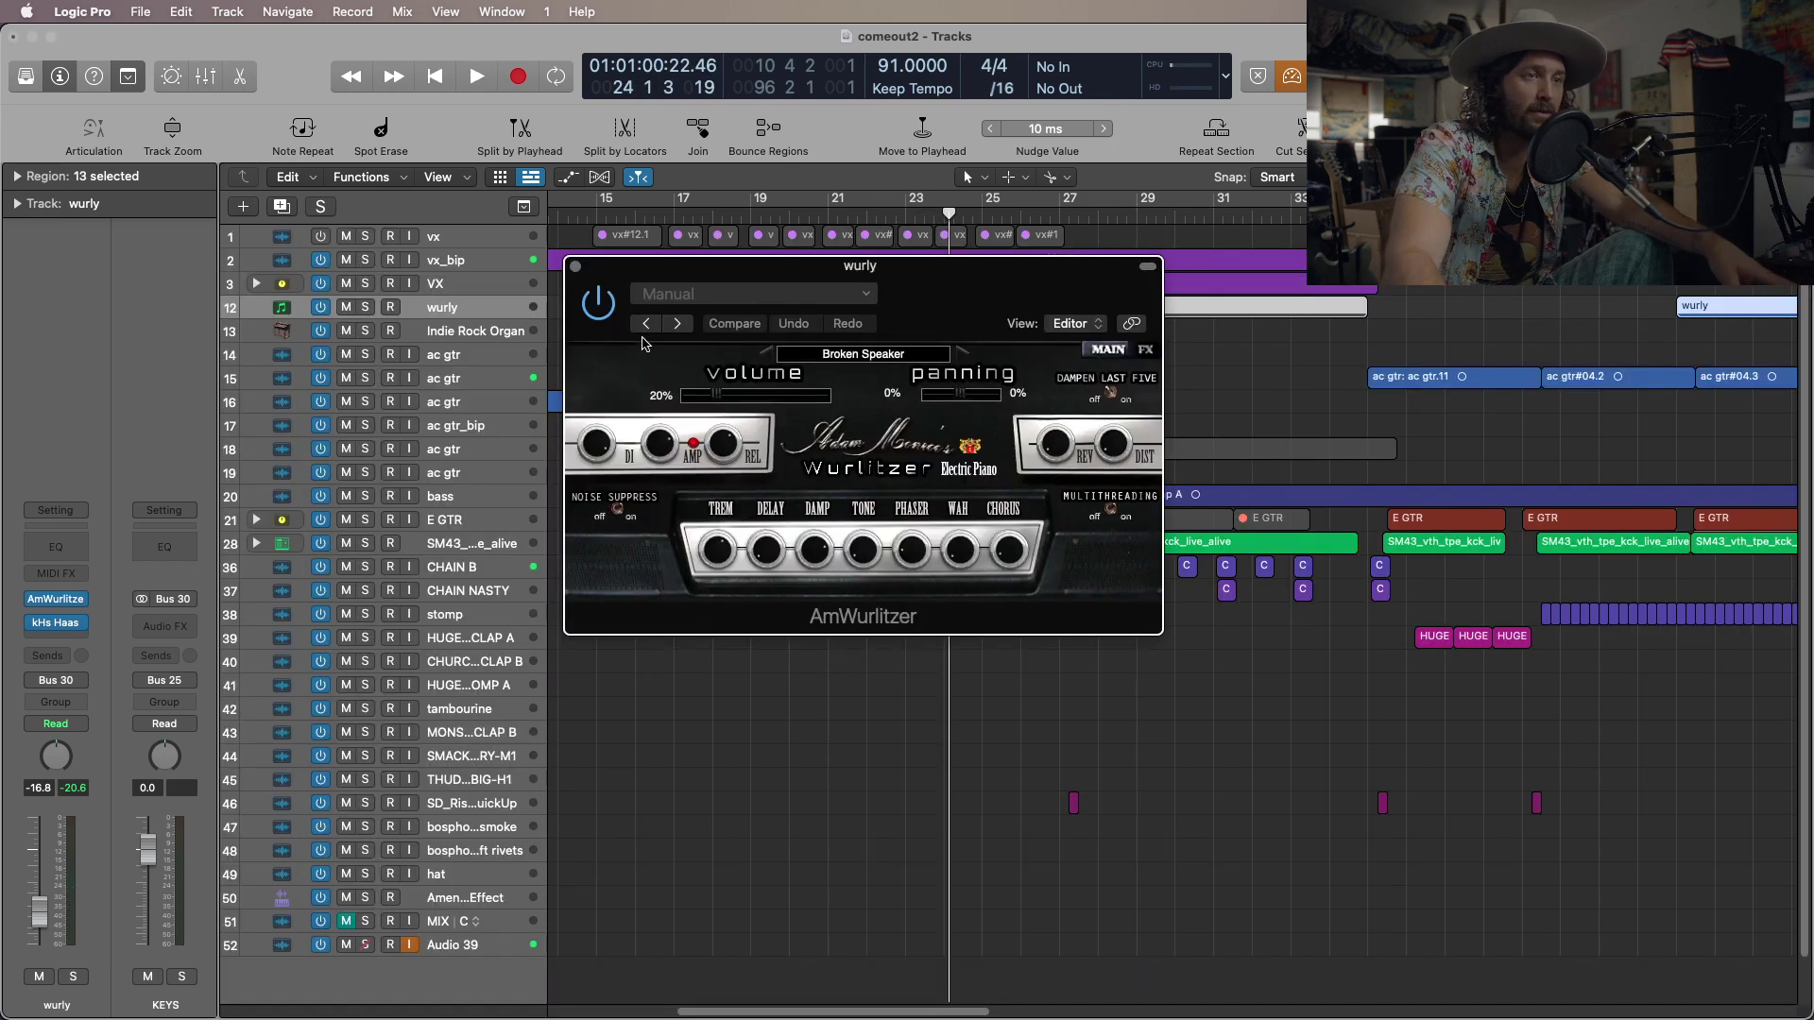
{"action": "left_click", "coordinate": [576, 266]}
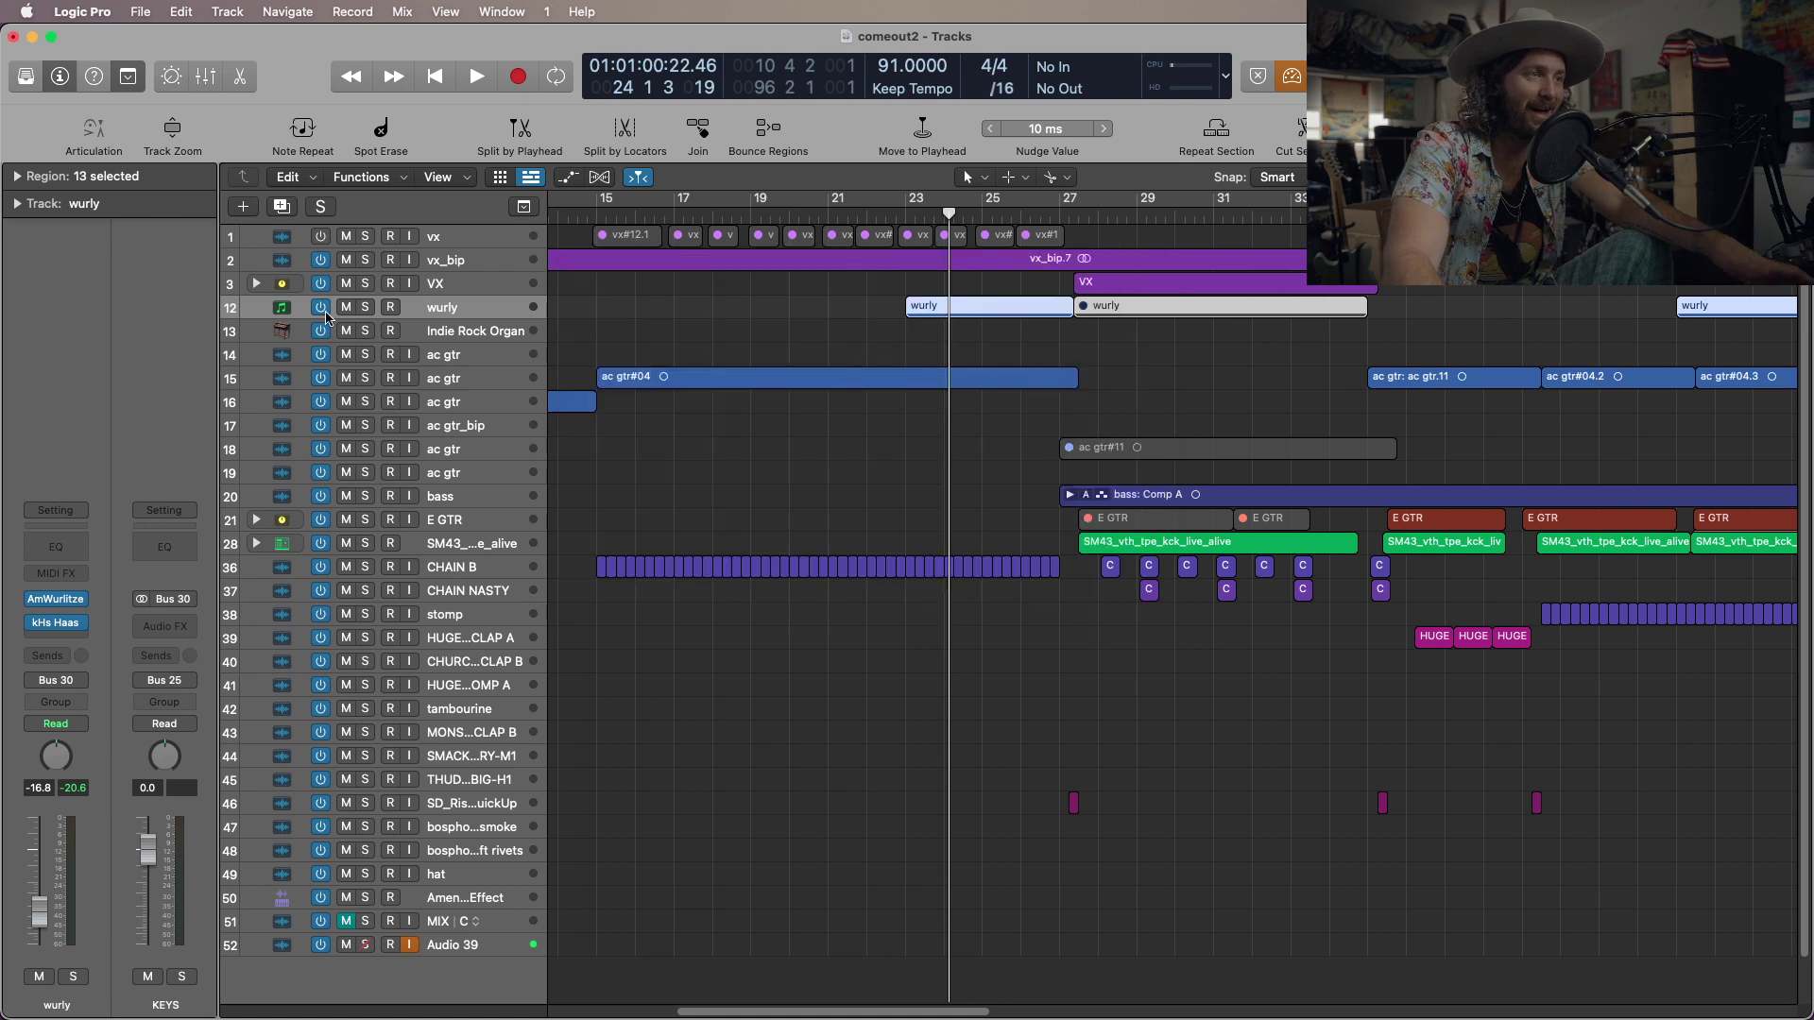
{"action": "left_click", "coordinate": [905, 219]}
{"action": "key", "text": "space"}
{"action": "key", "text": "space"}
{"action": "left_click", "coordinate": [883, 218]}
{"action": "key", "text": "space"}
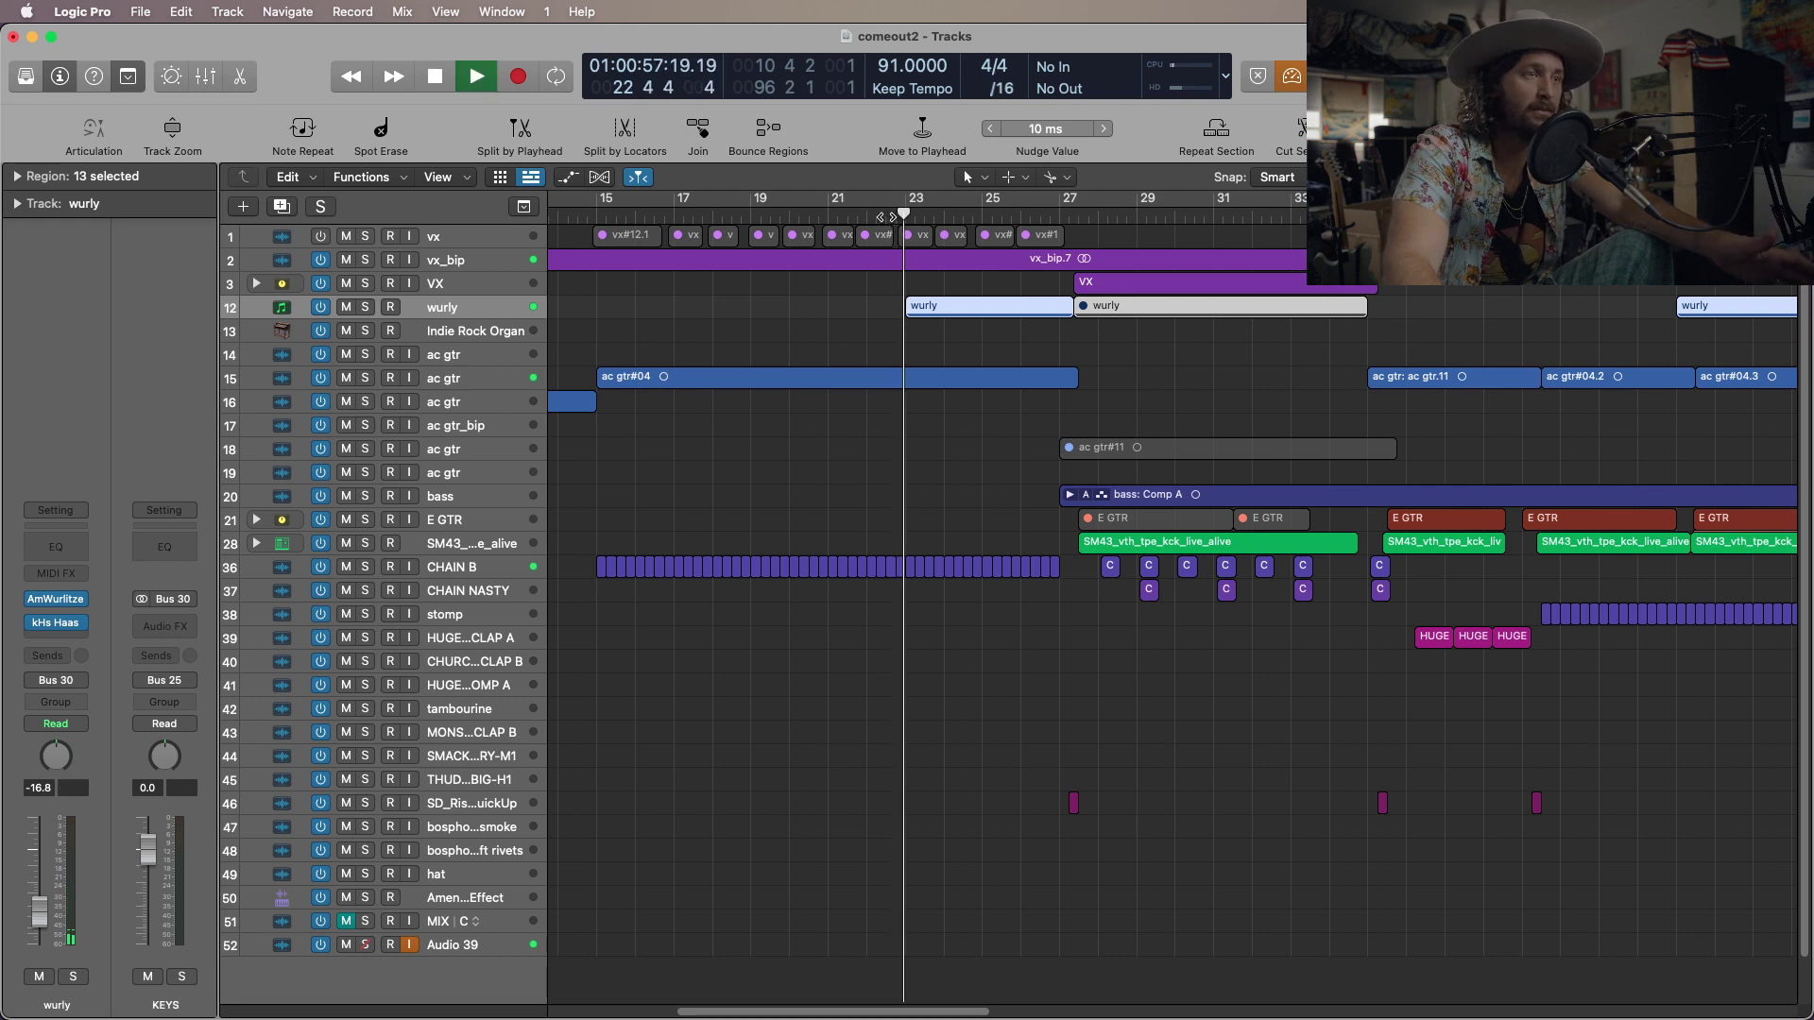
{"action": "key", "text": "space"}
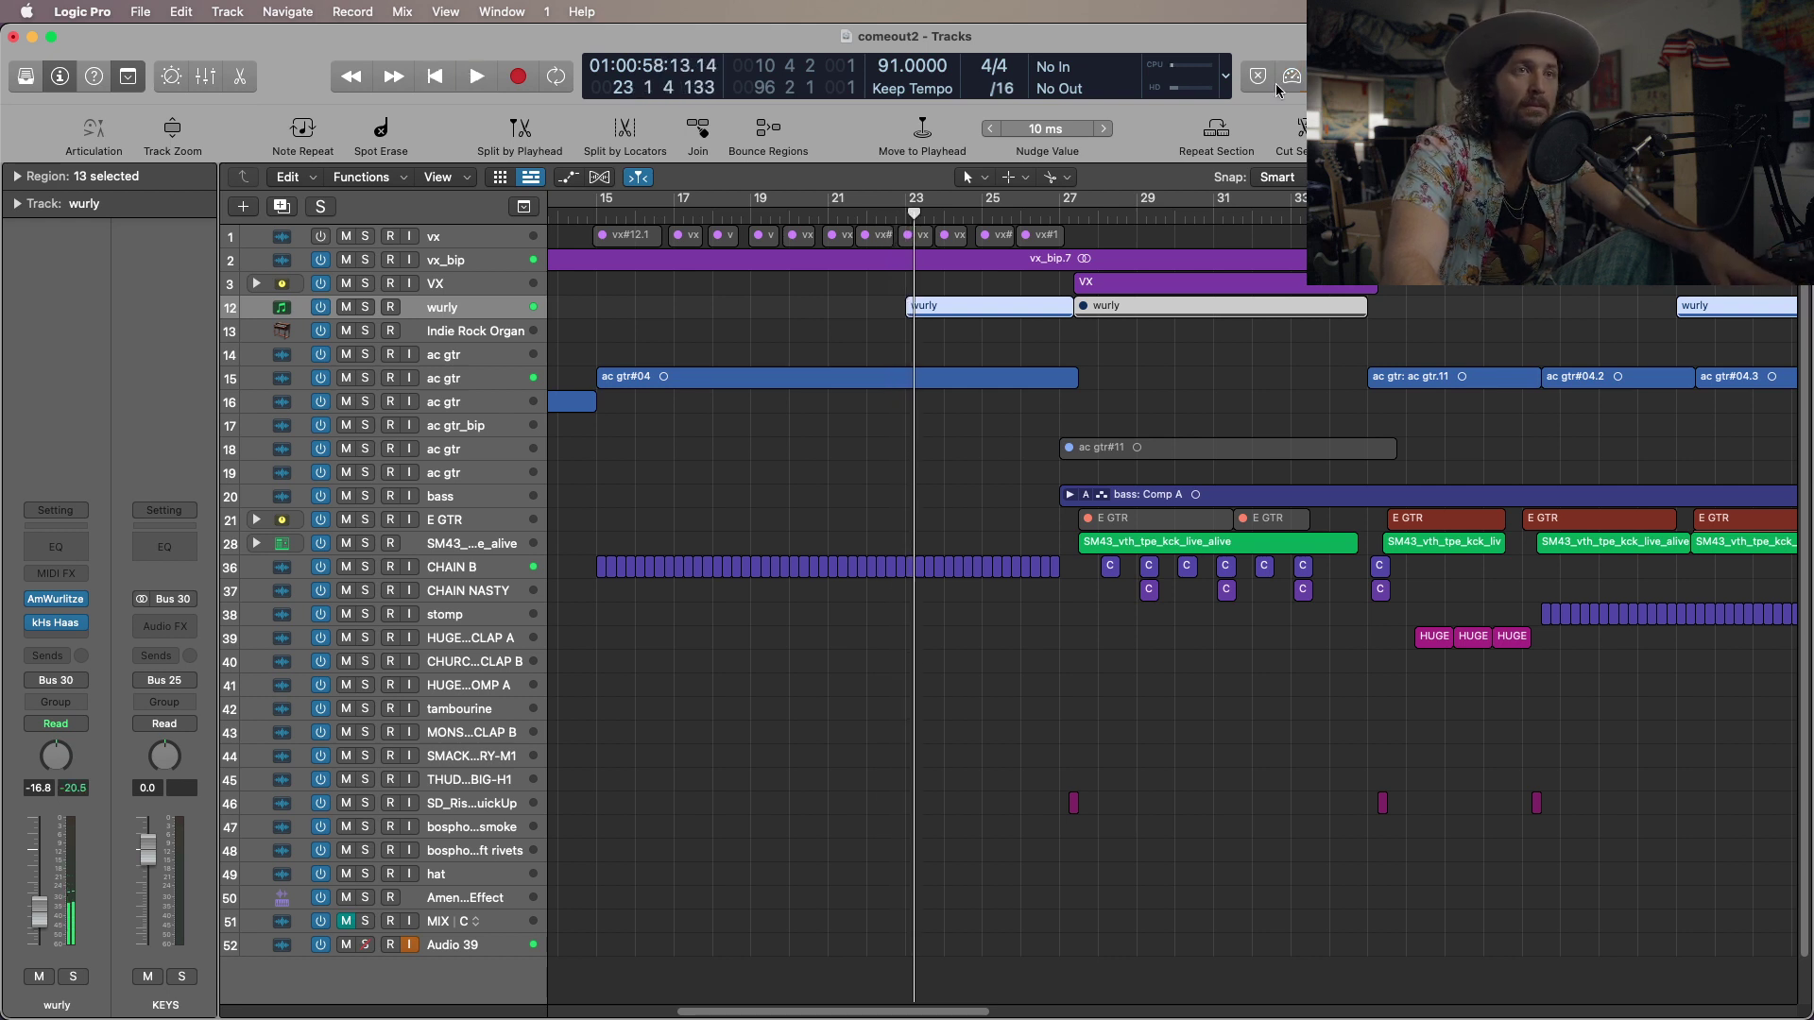
Continue playback into bar 25, and replay the transition into the wurly part from bar 22.
{"action": "key", "text": "space"}
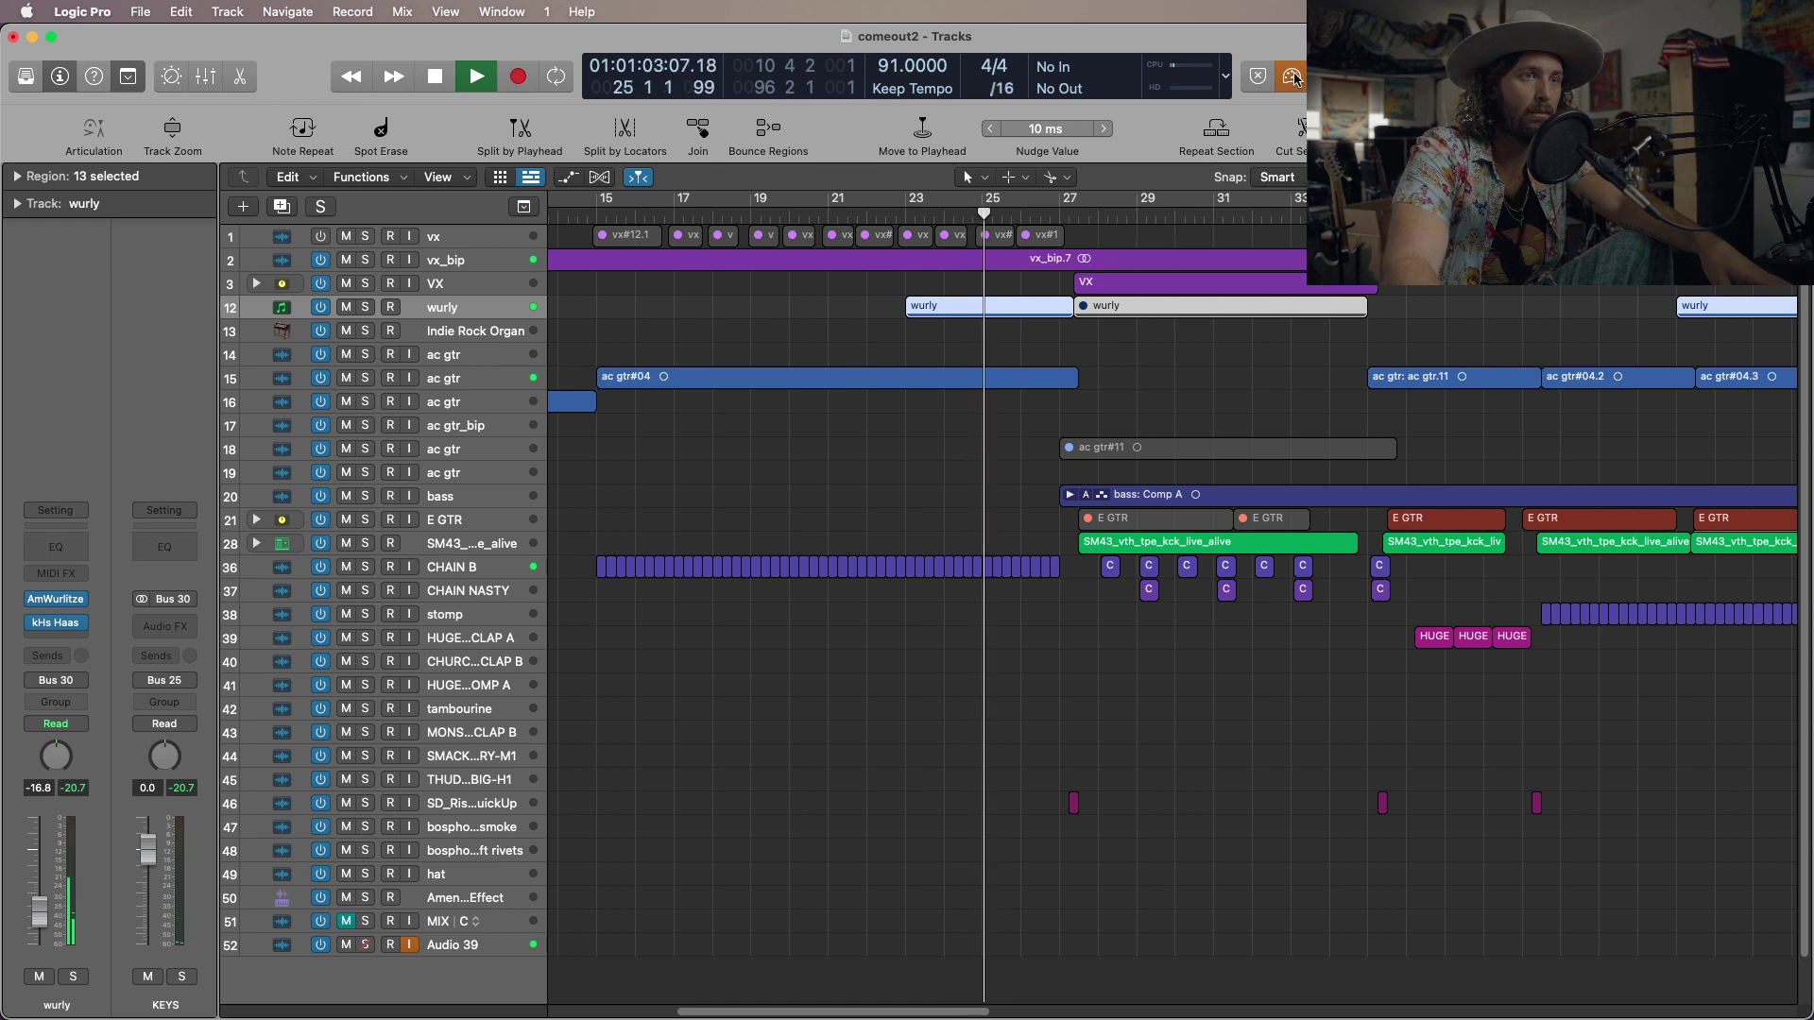
{"action": "key", "text": "space"}
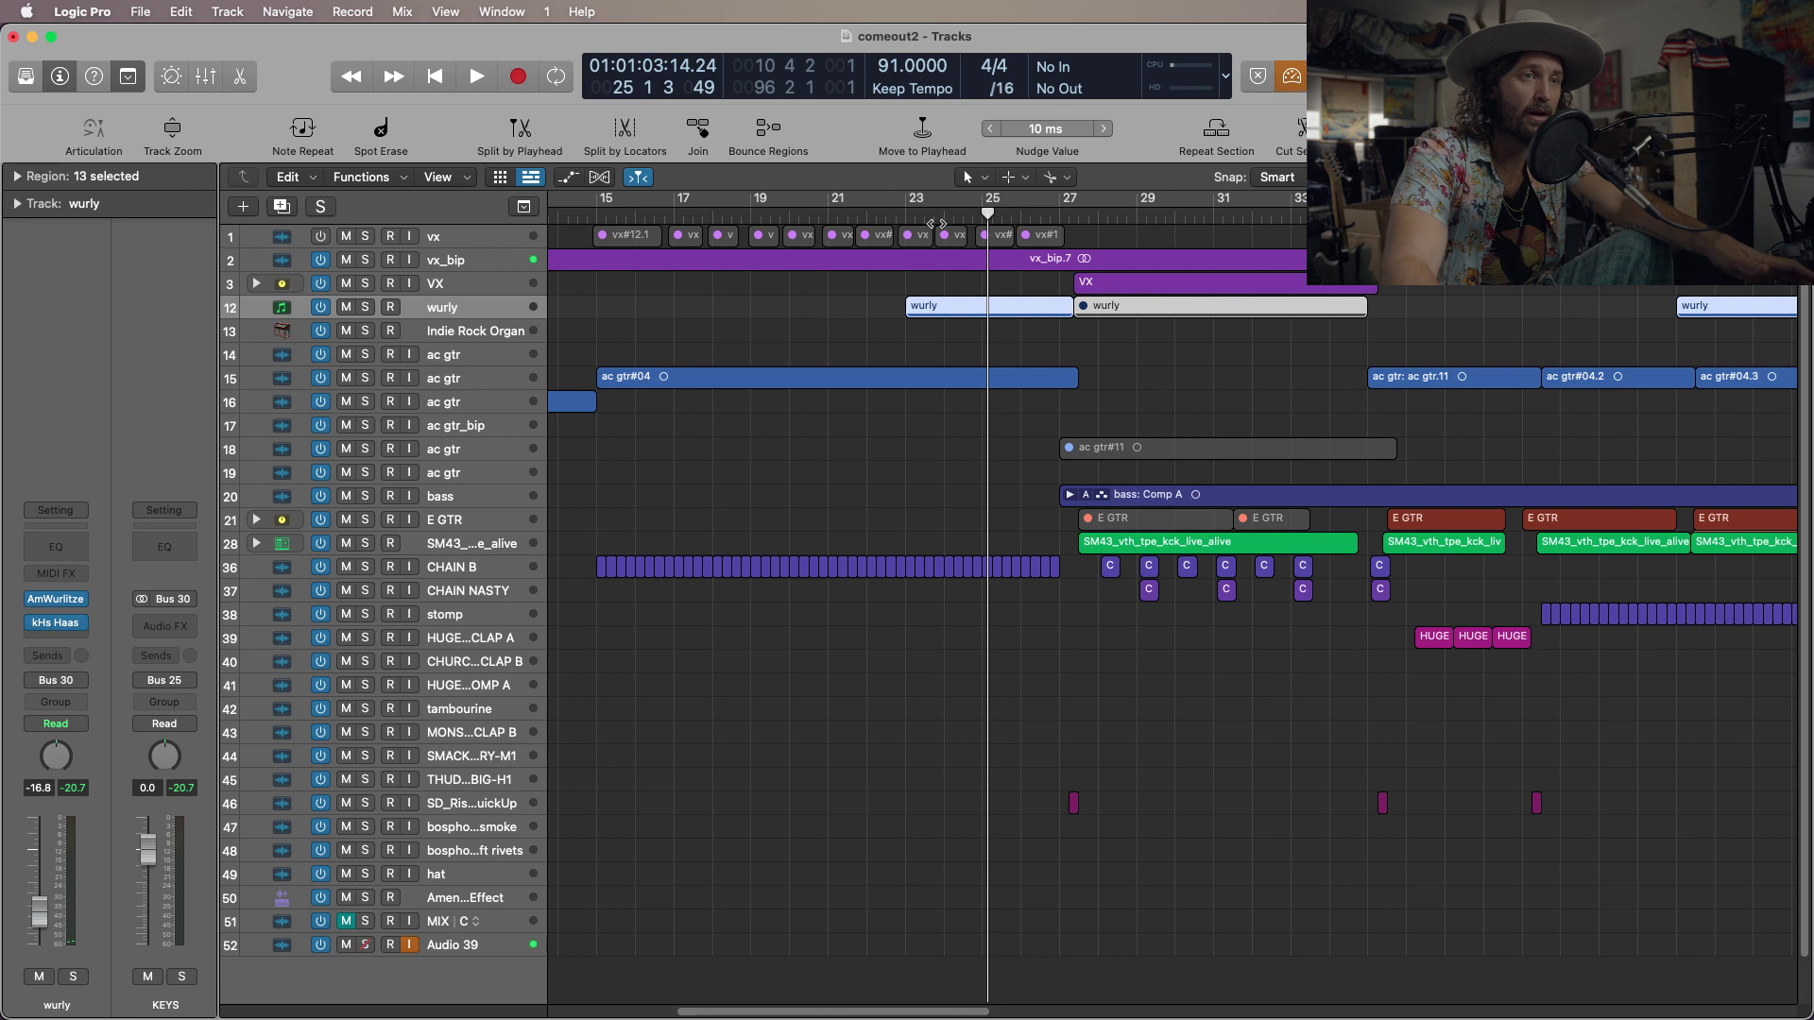
{"action": "left_click", "coordinate": [886, 216]}
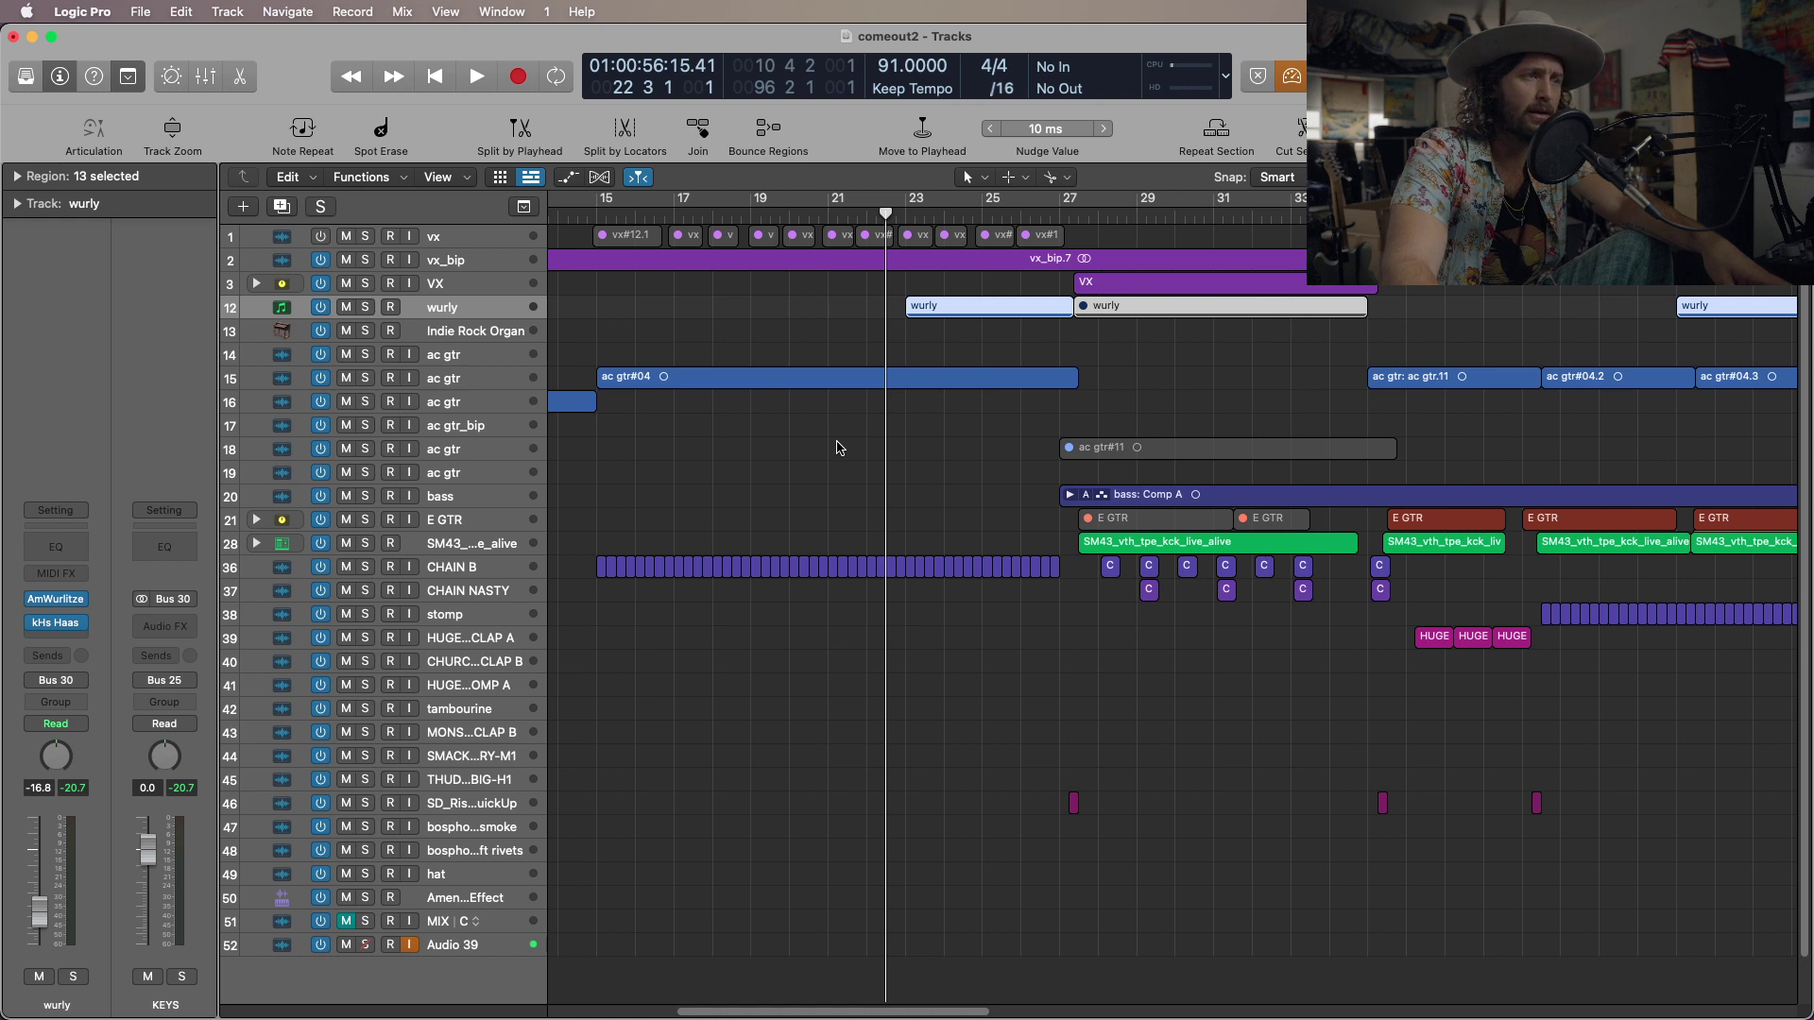
{"action": "key", "text": "space"}
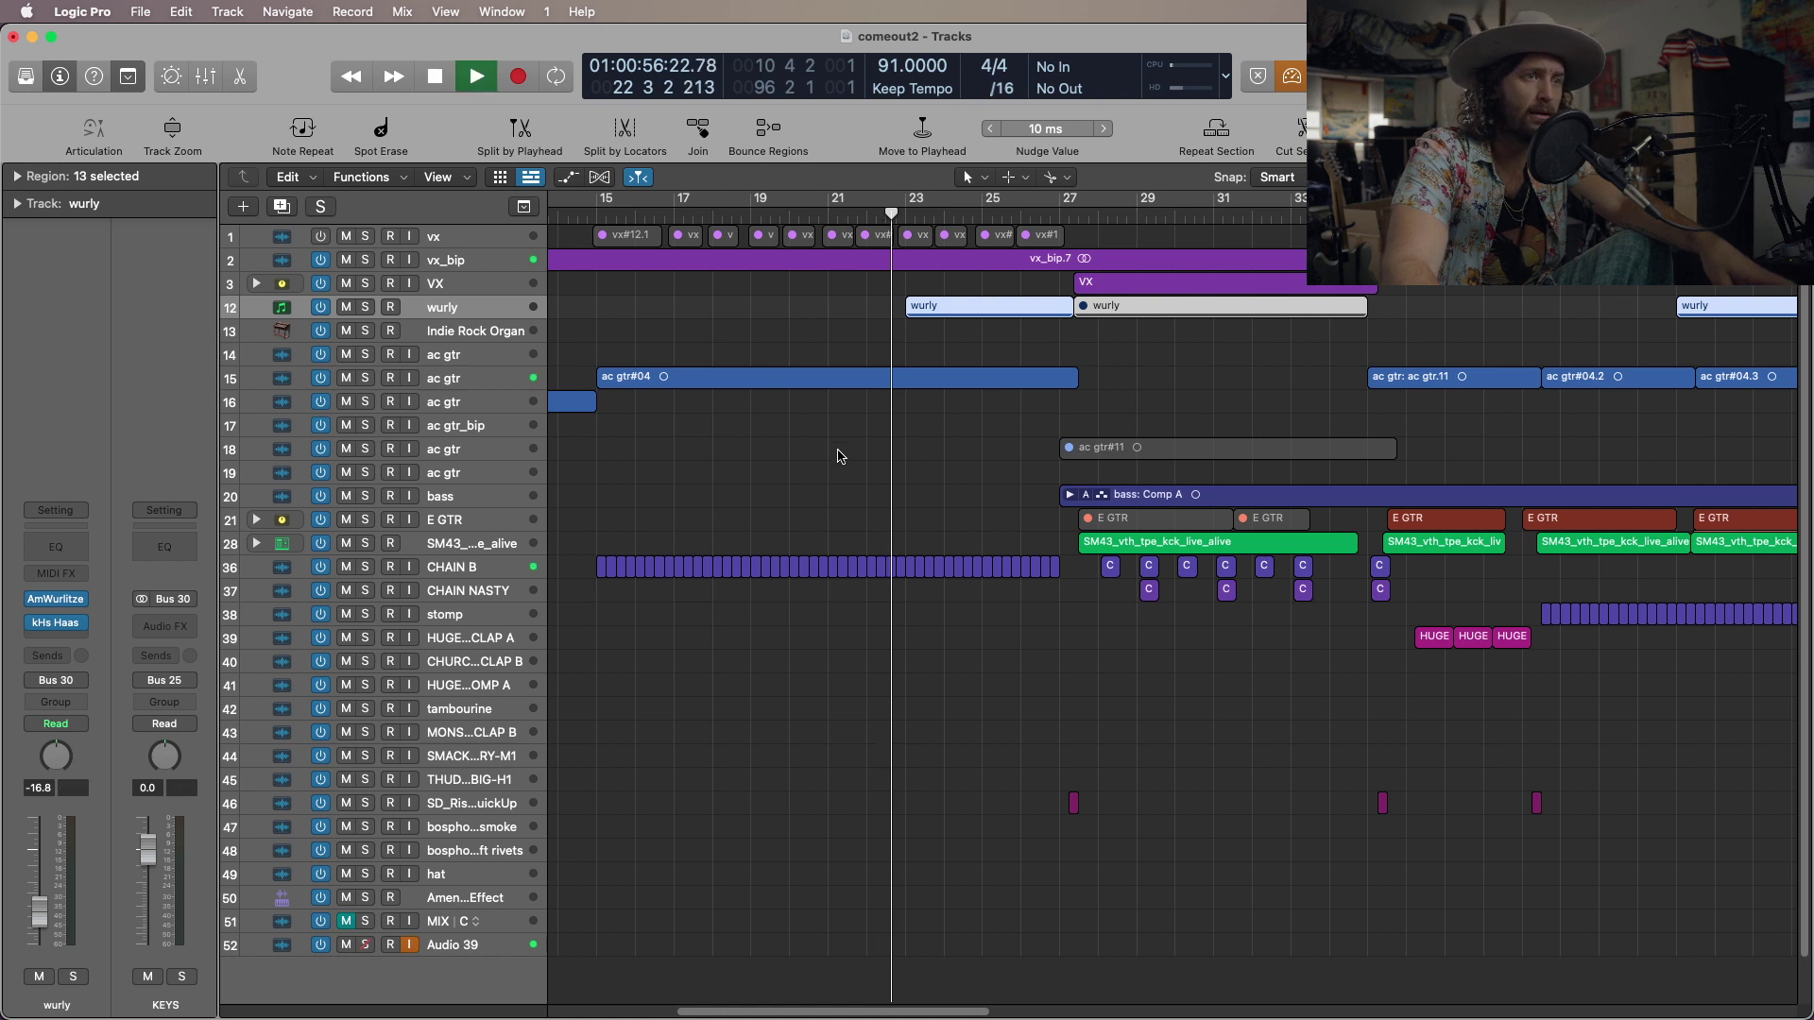
{"action": "key", "text": "space"}
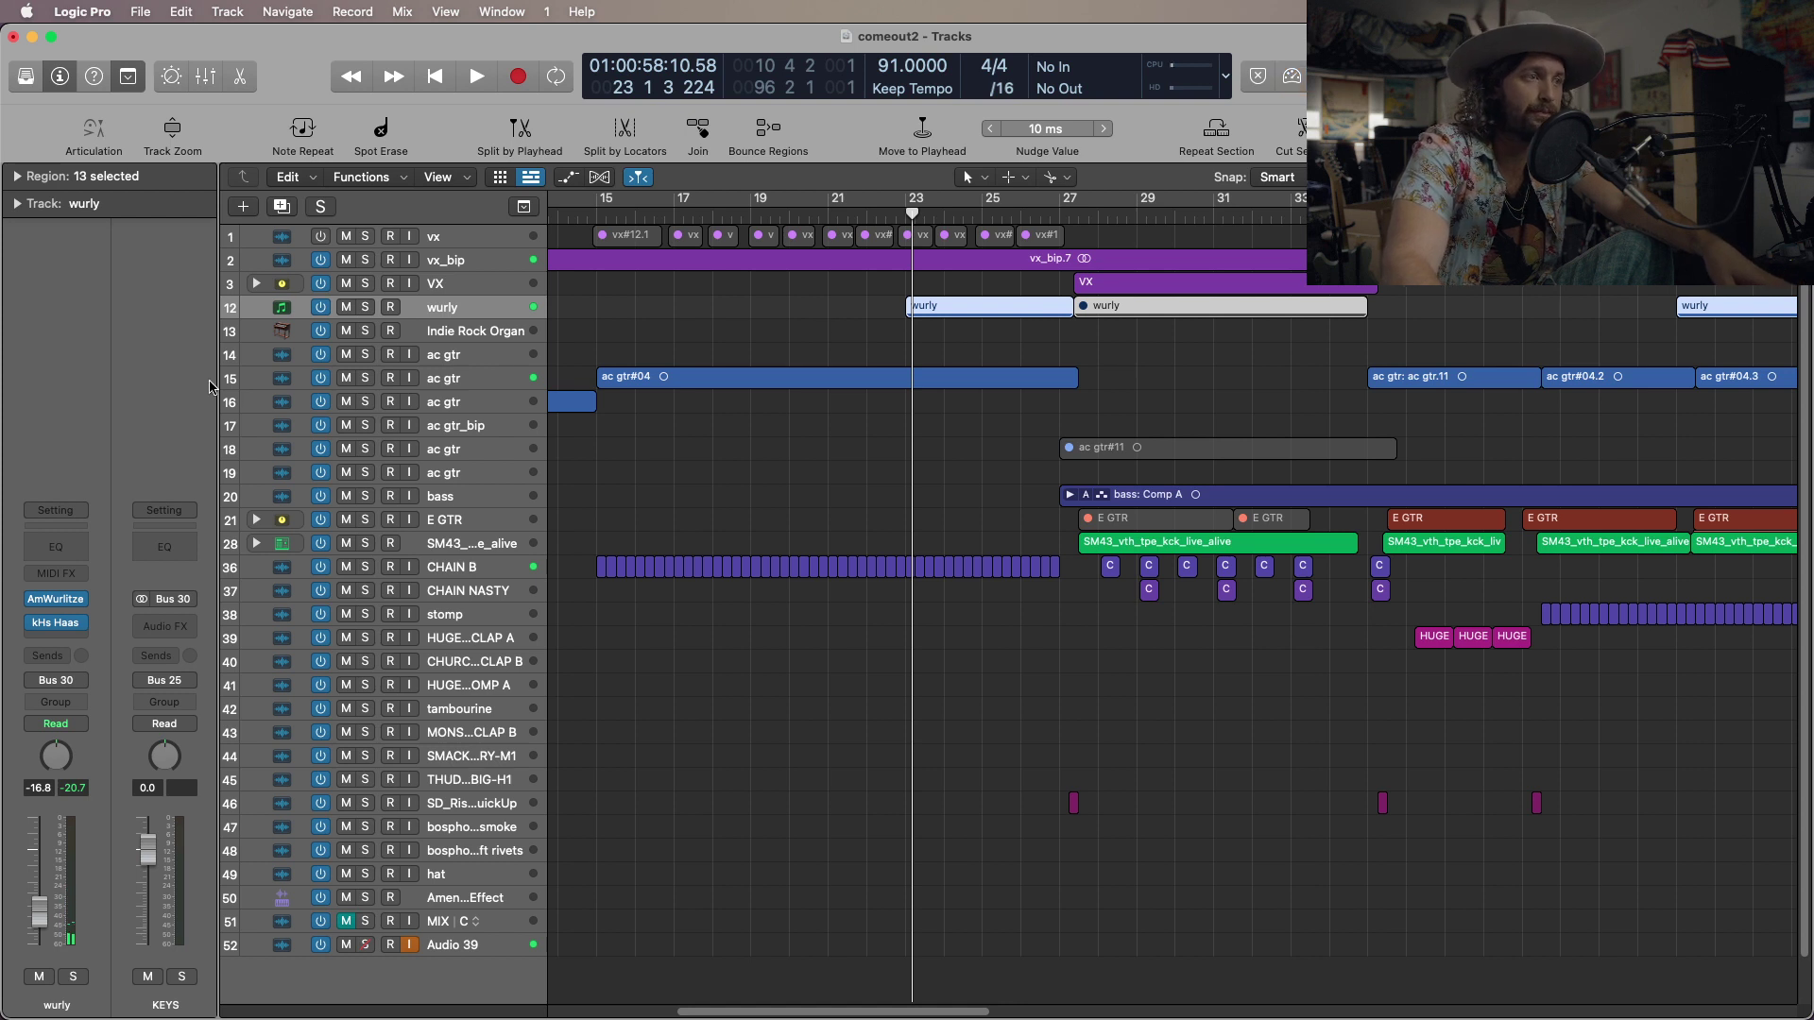
Solo the wurly track and audition it from bar 22 with its AmWurlitzer window open, and turn the solo off again.
{"action": "left_click", "coordinate": [365, 308]}
{"action": "key", "text": "comma"}
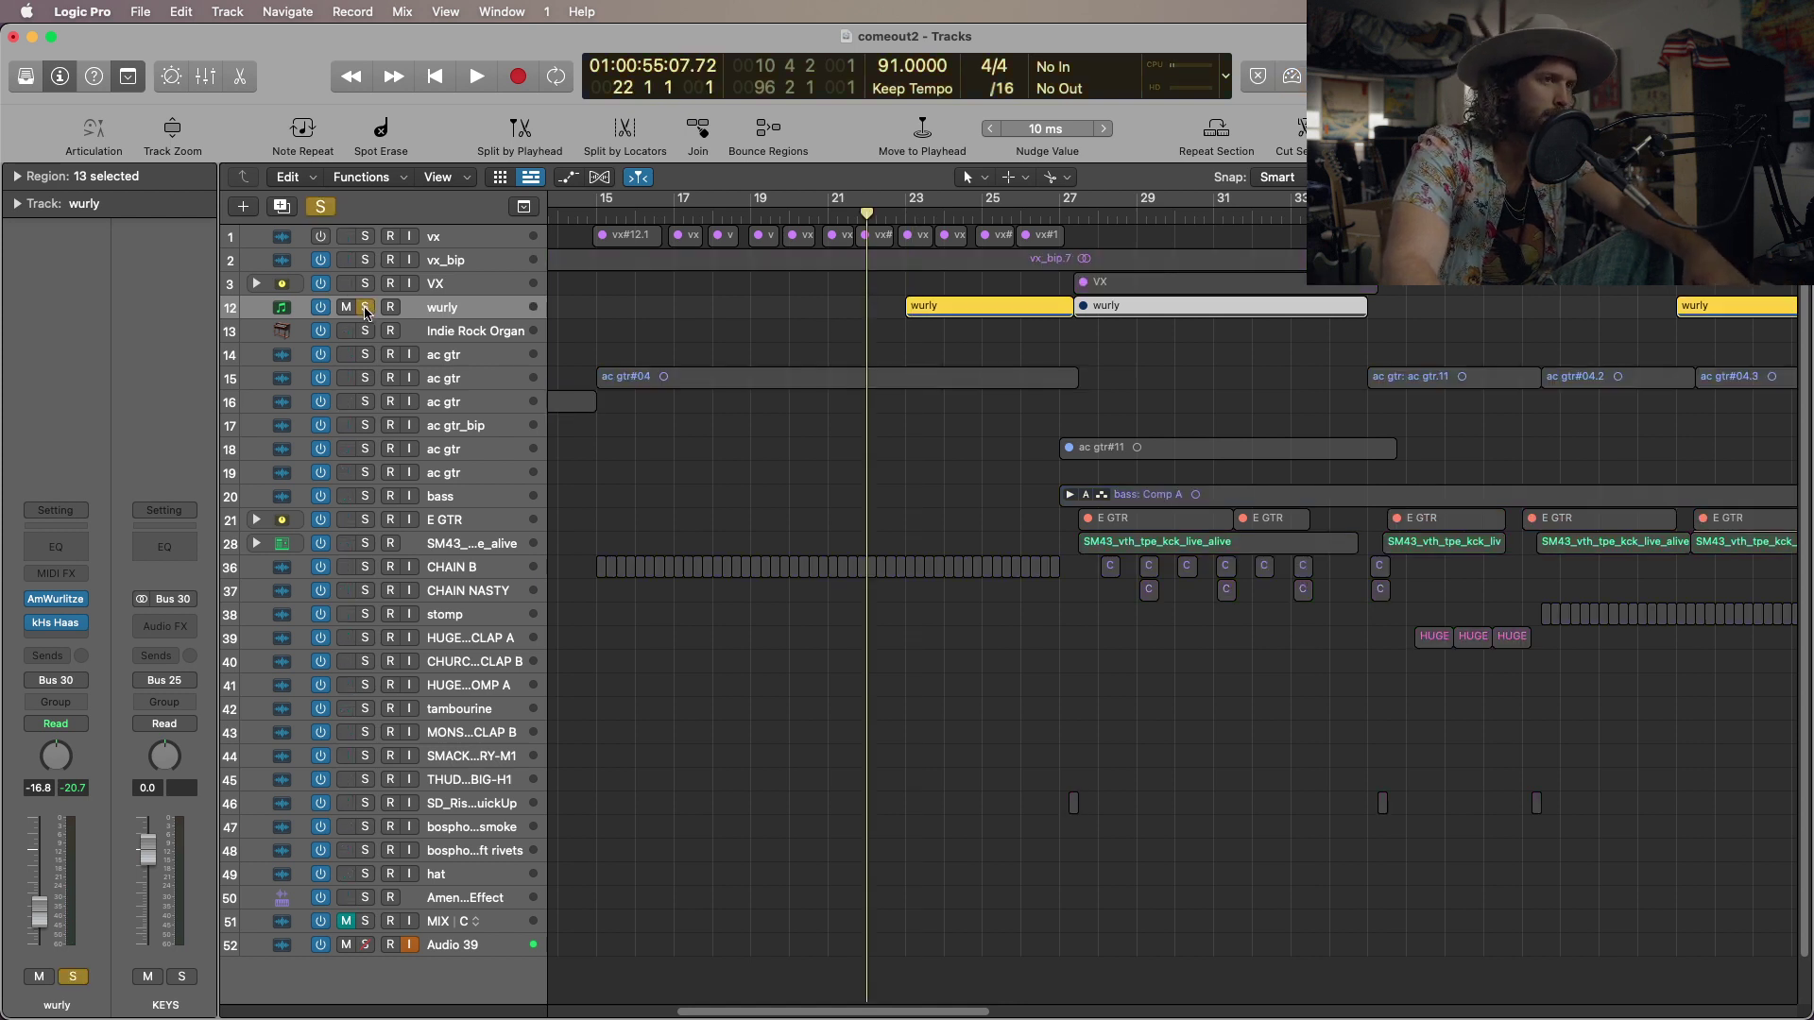
{"action": "key", "text": "space"}
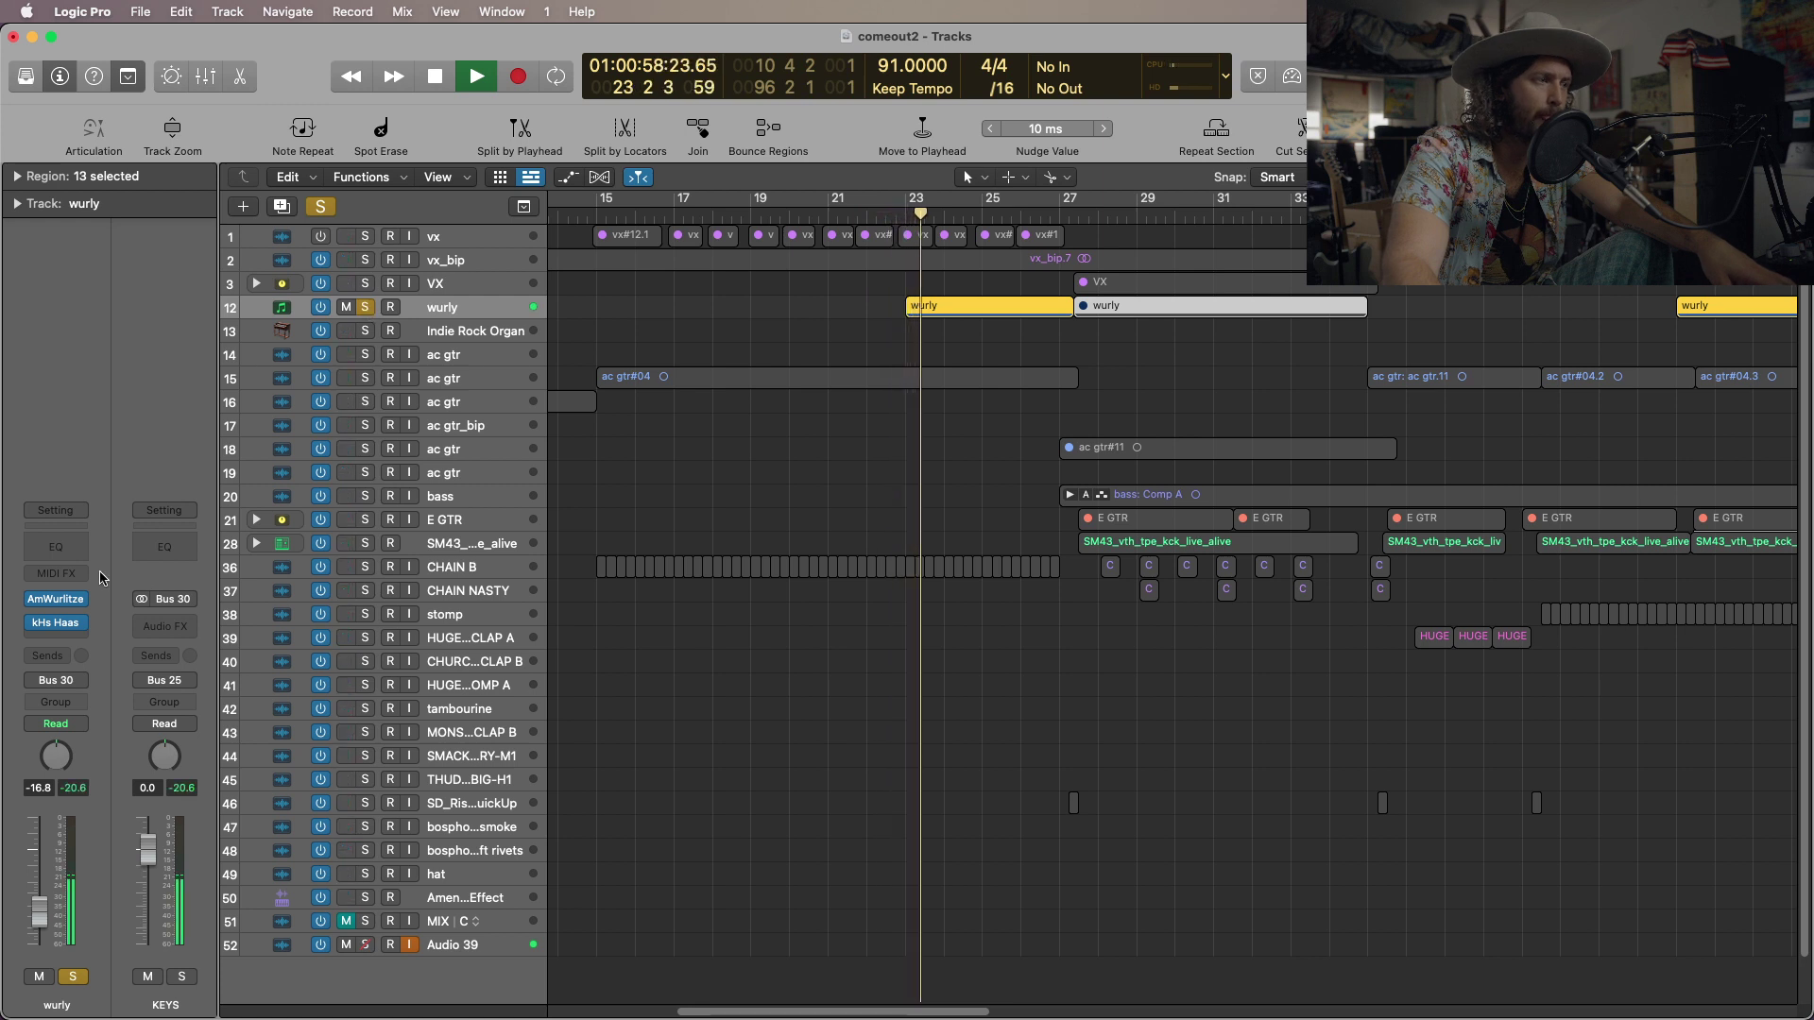
{"action": "left_click", "coordinate": [57, 601]}
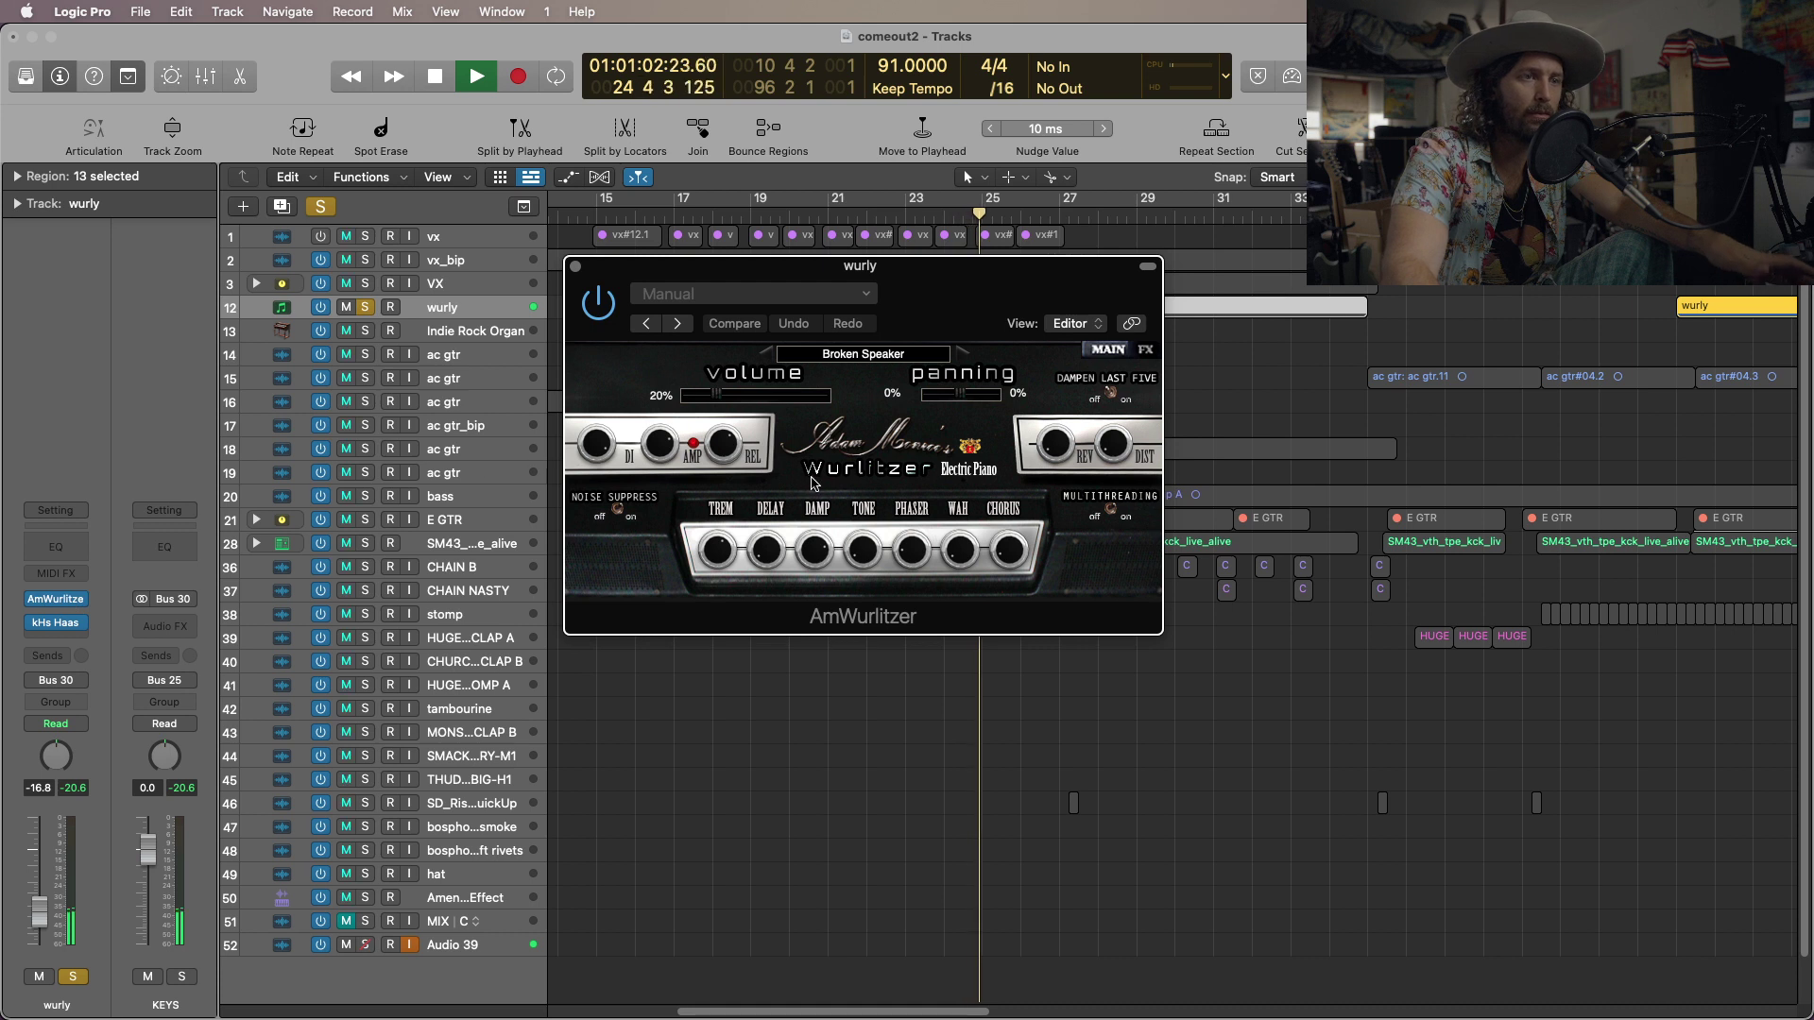
{"action": "key", "text": "super+w"}
{"action": "key", "text": "space"}
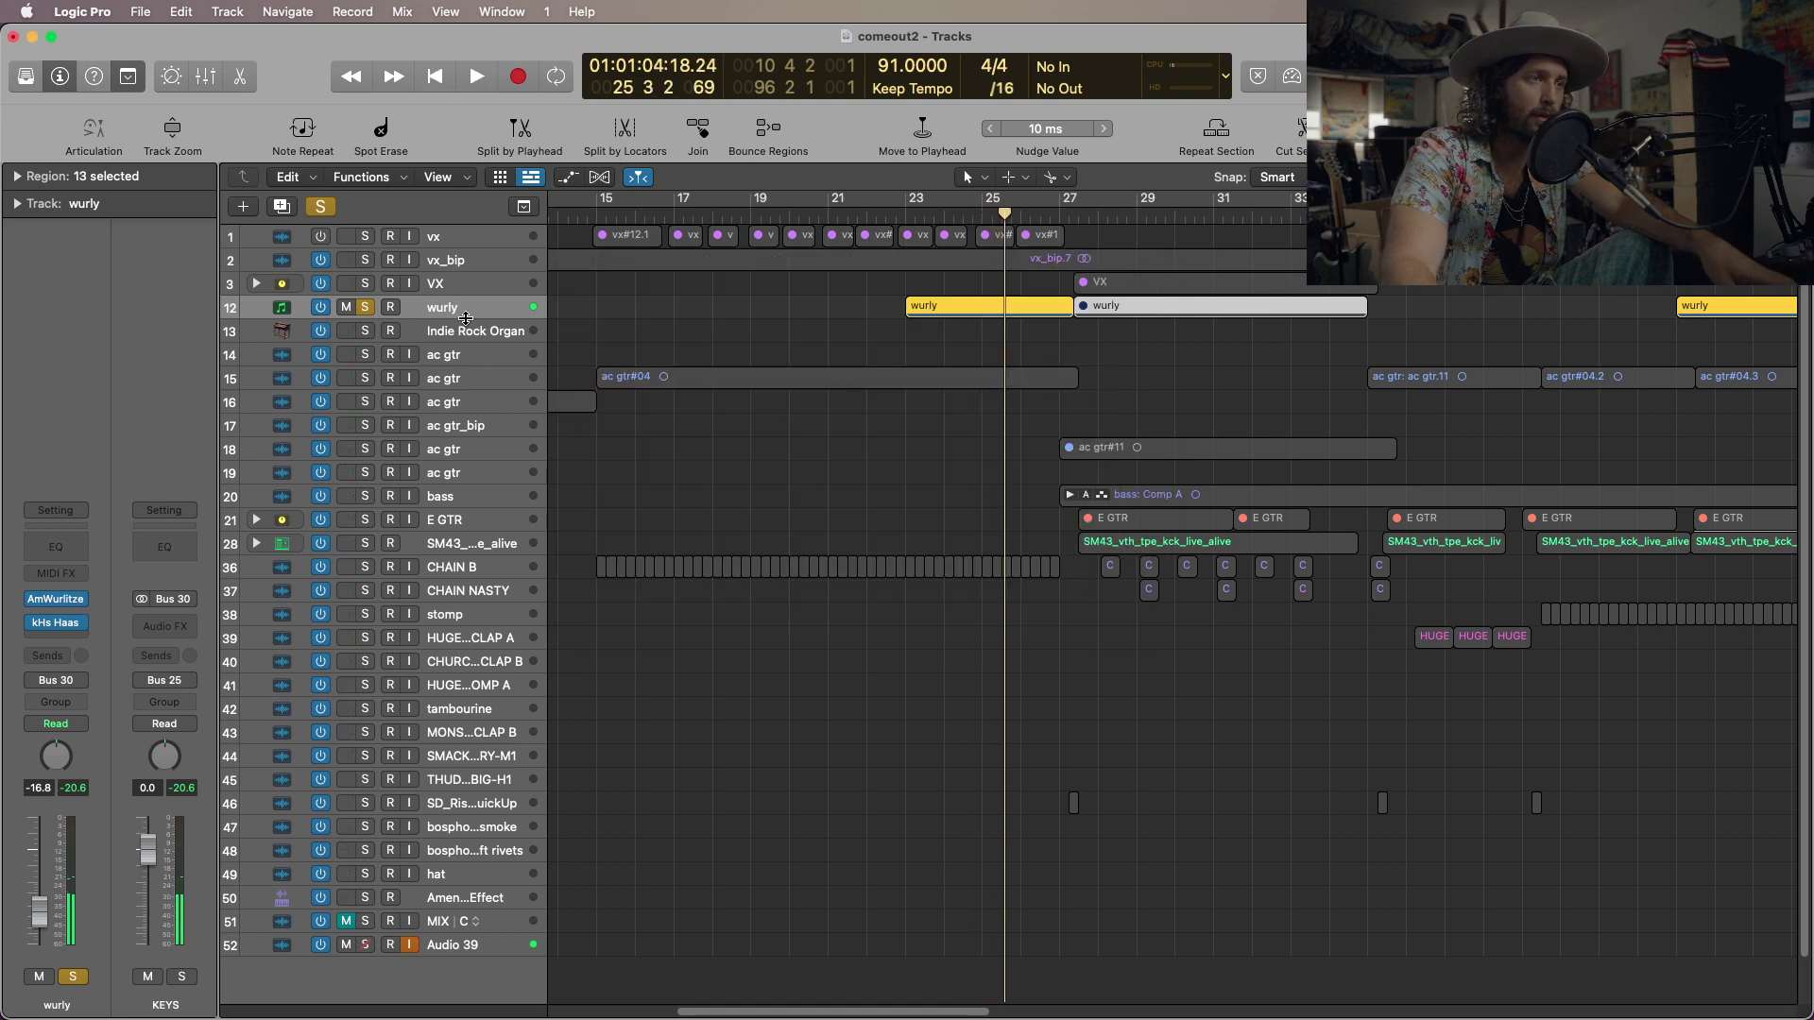
{"action": "left_click", "coordinate": [366, 308]}
Turn on Low Latency Mode, and audition the G1 and D2 notes at bar 23 in the wurly region's Piano Roll.
{"action": "left_click", "coordinate": [1293, 78]}
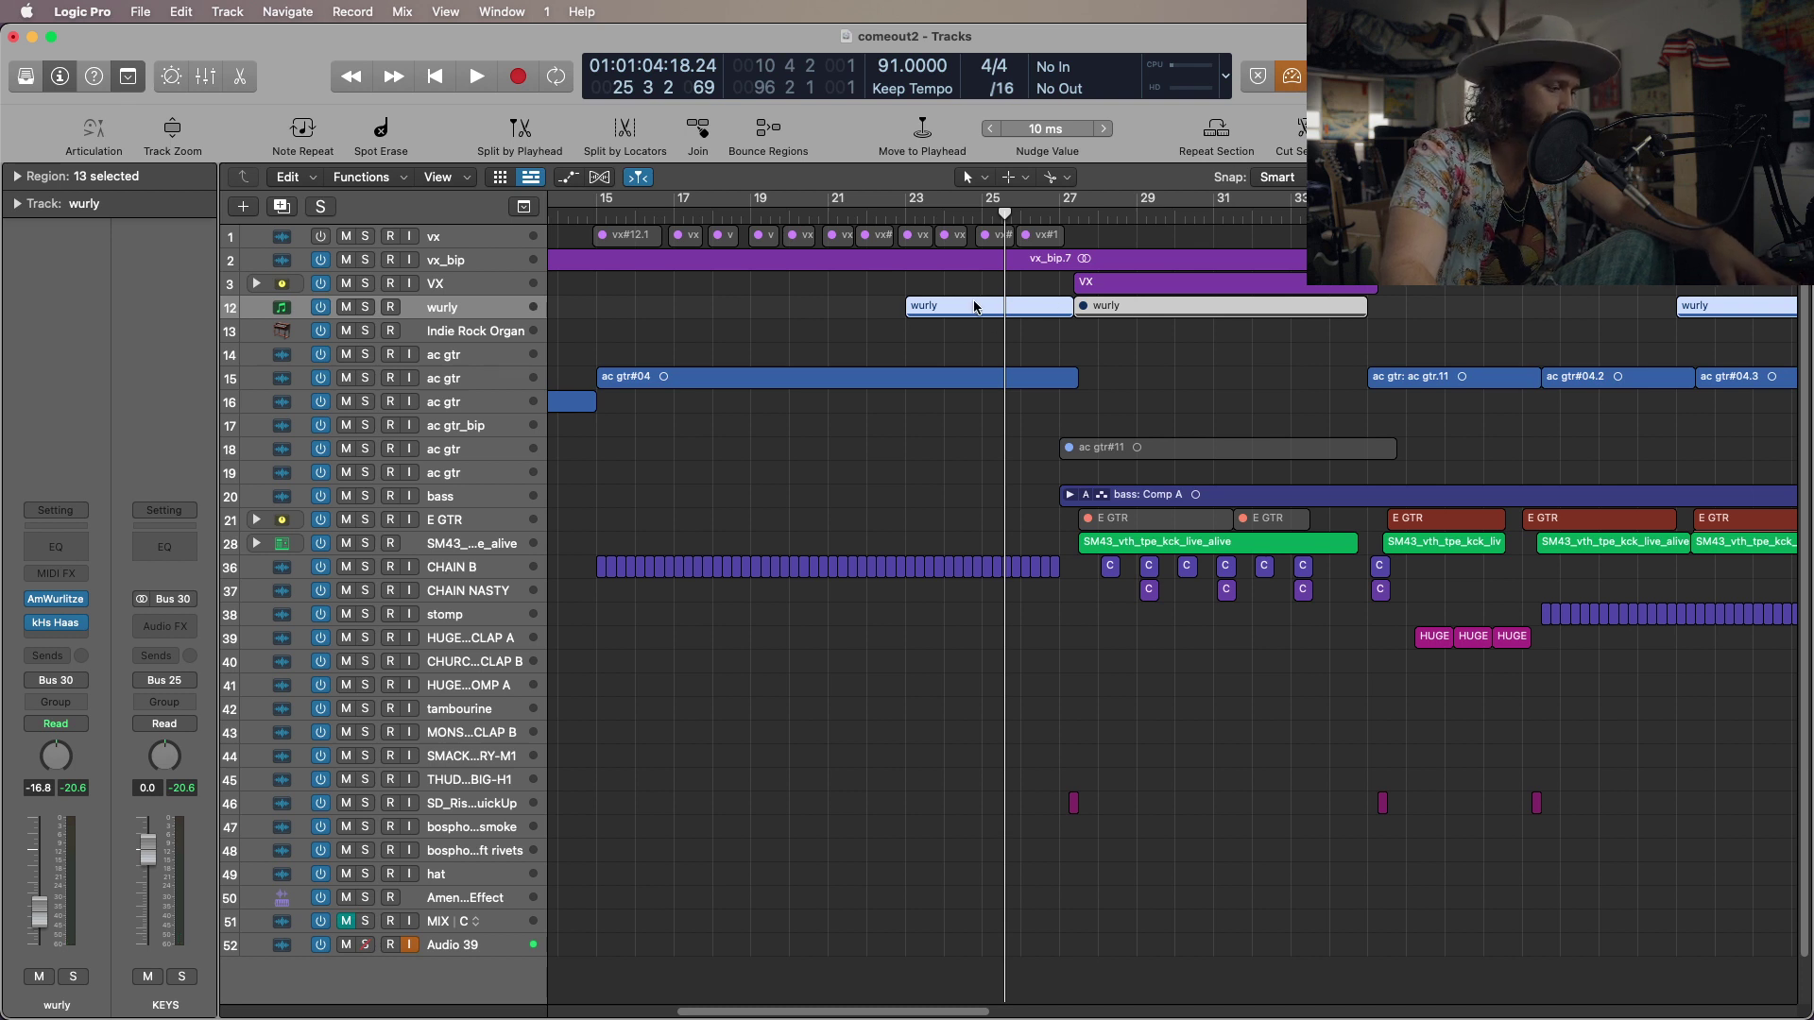
{"action": "key", "text": "p"}
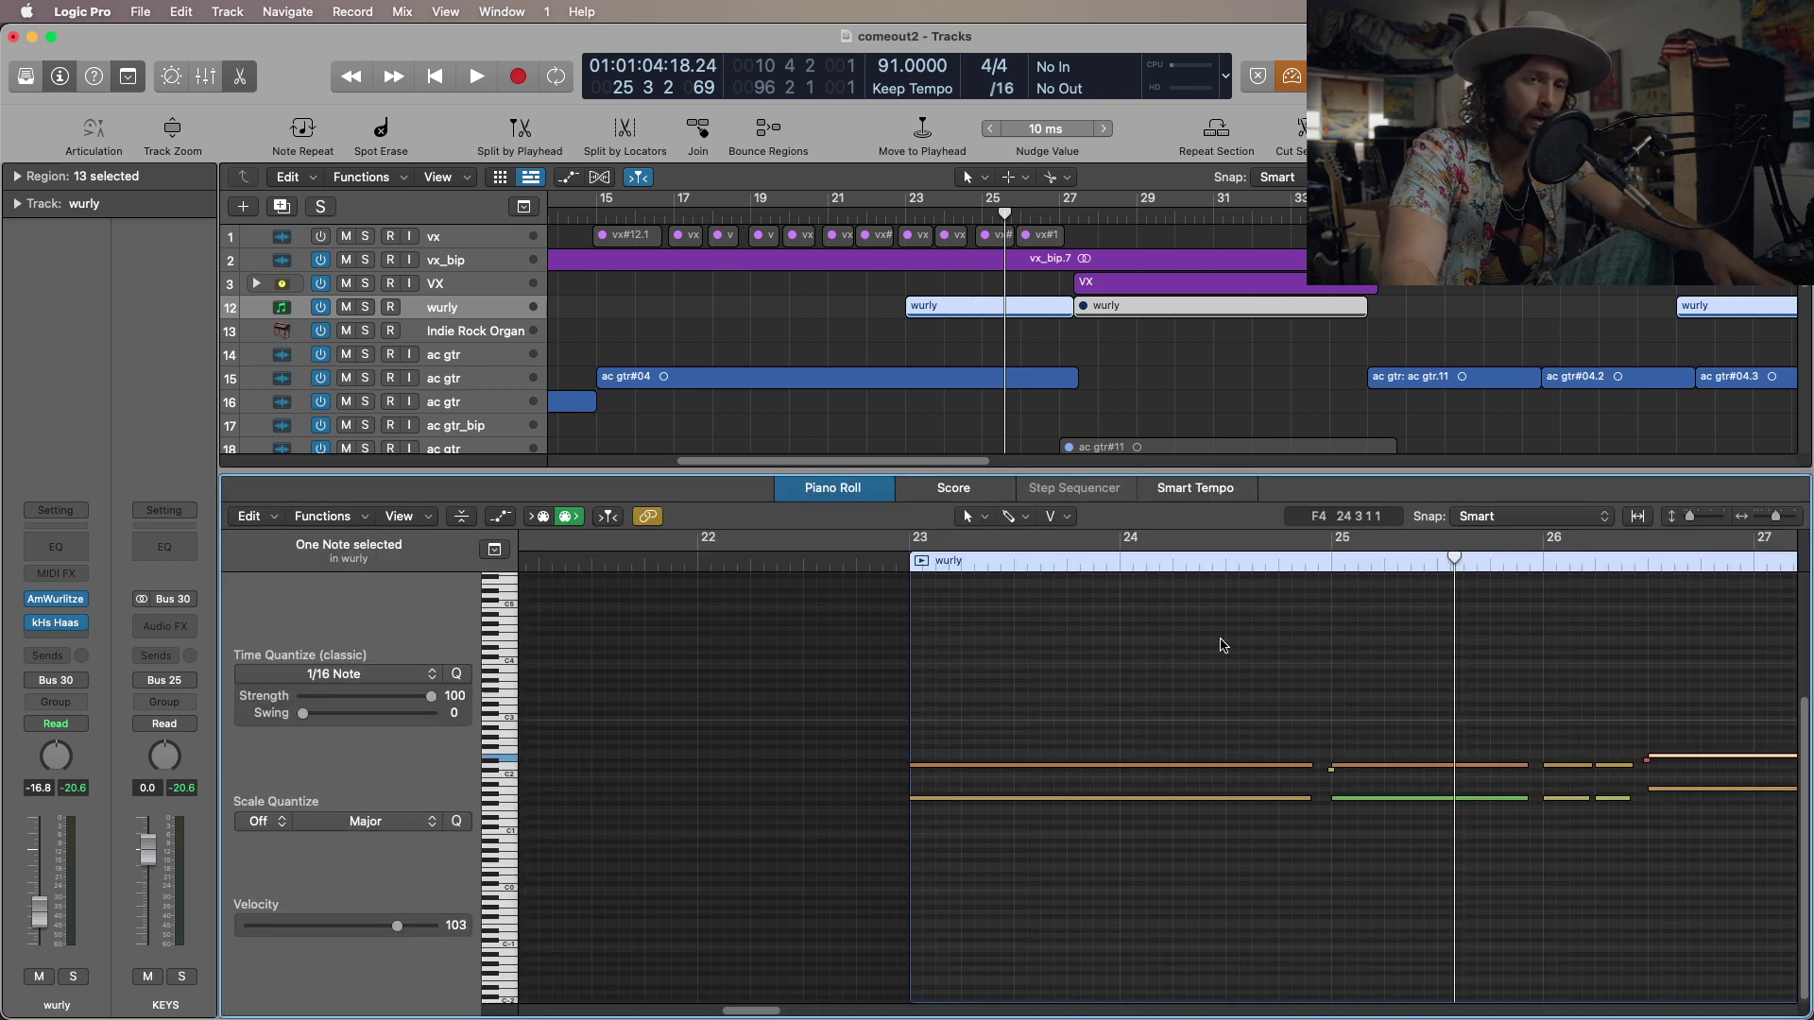
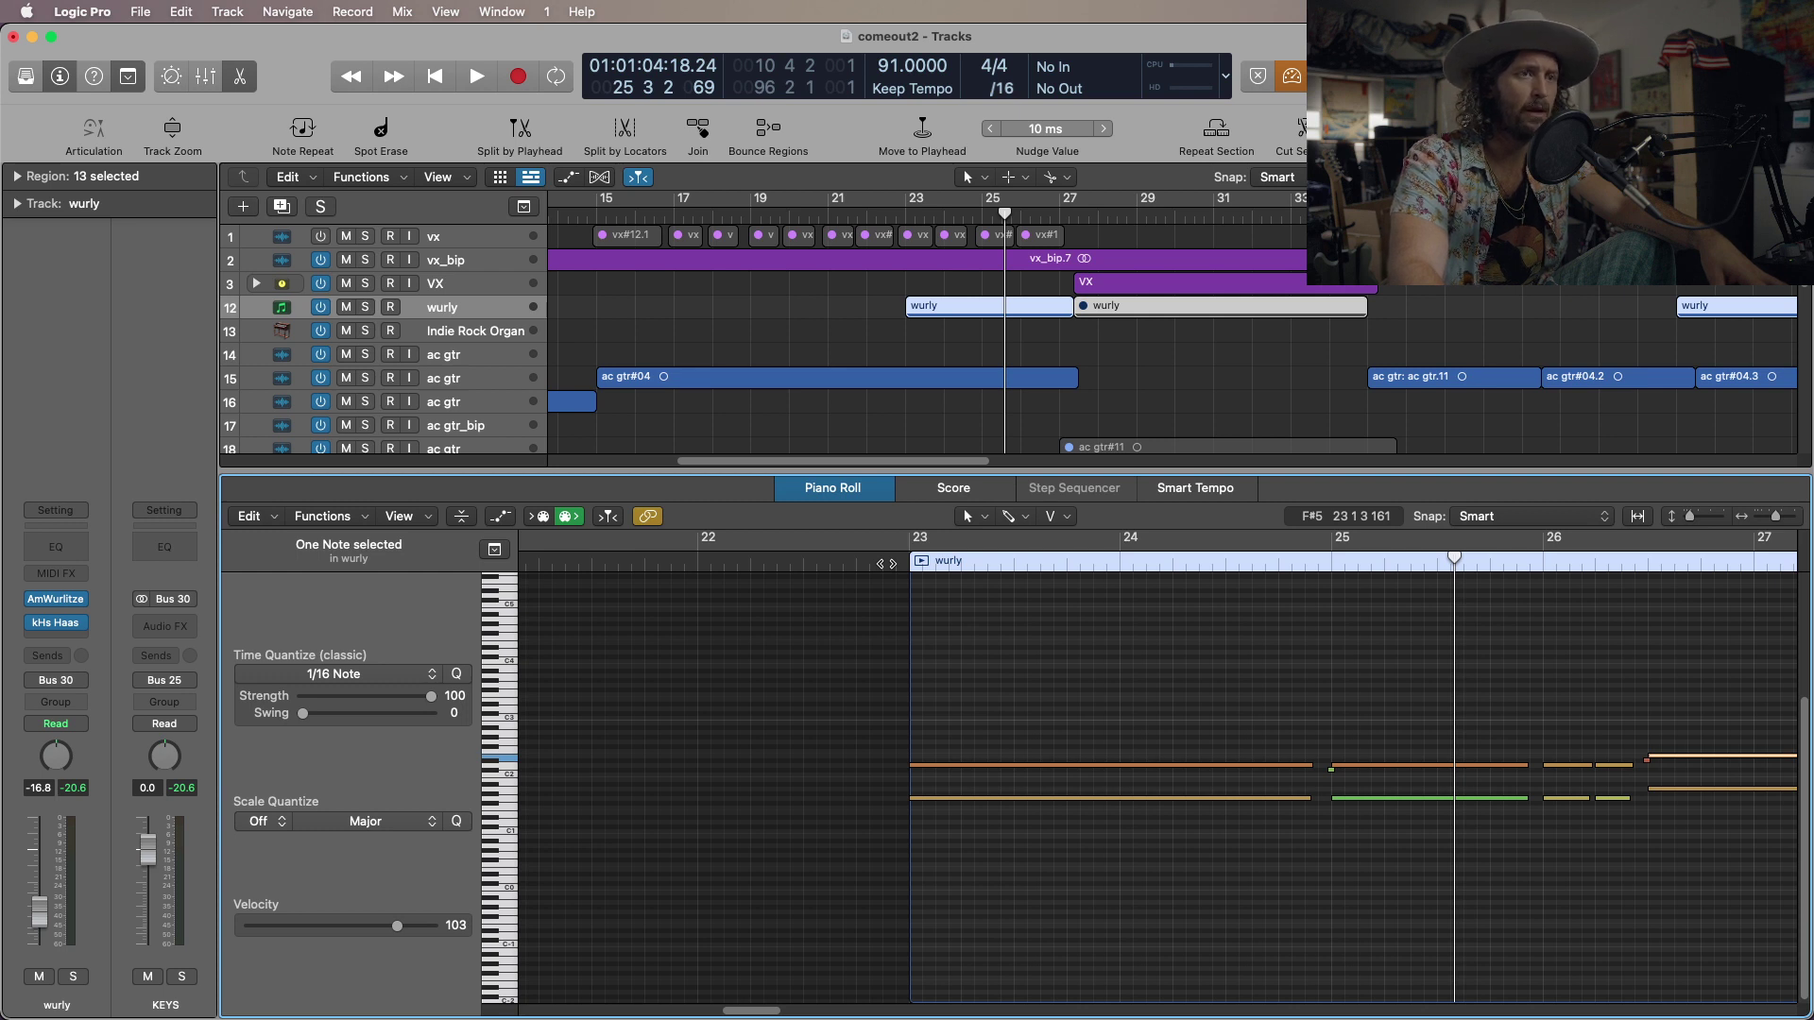
{"action": "left_click", "coordinate": [991, 798]}
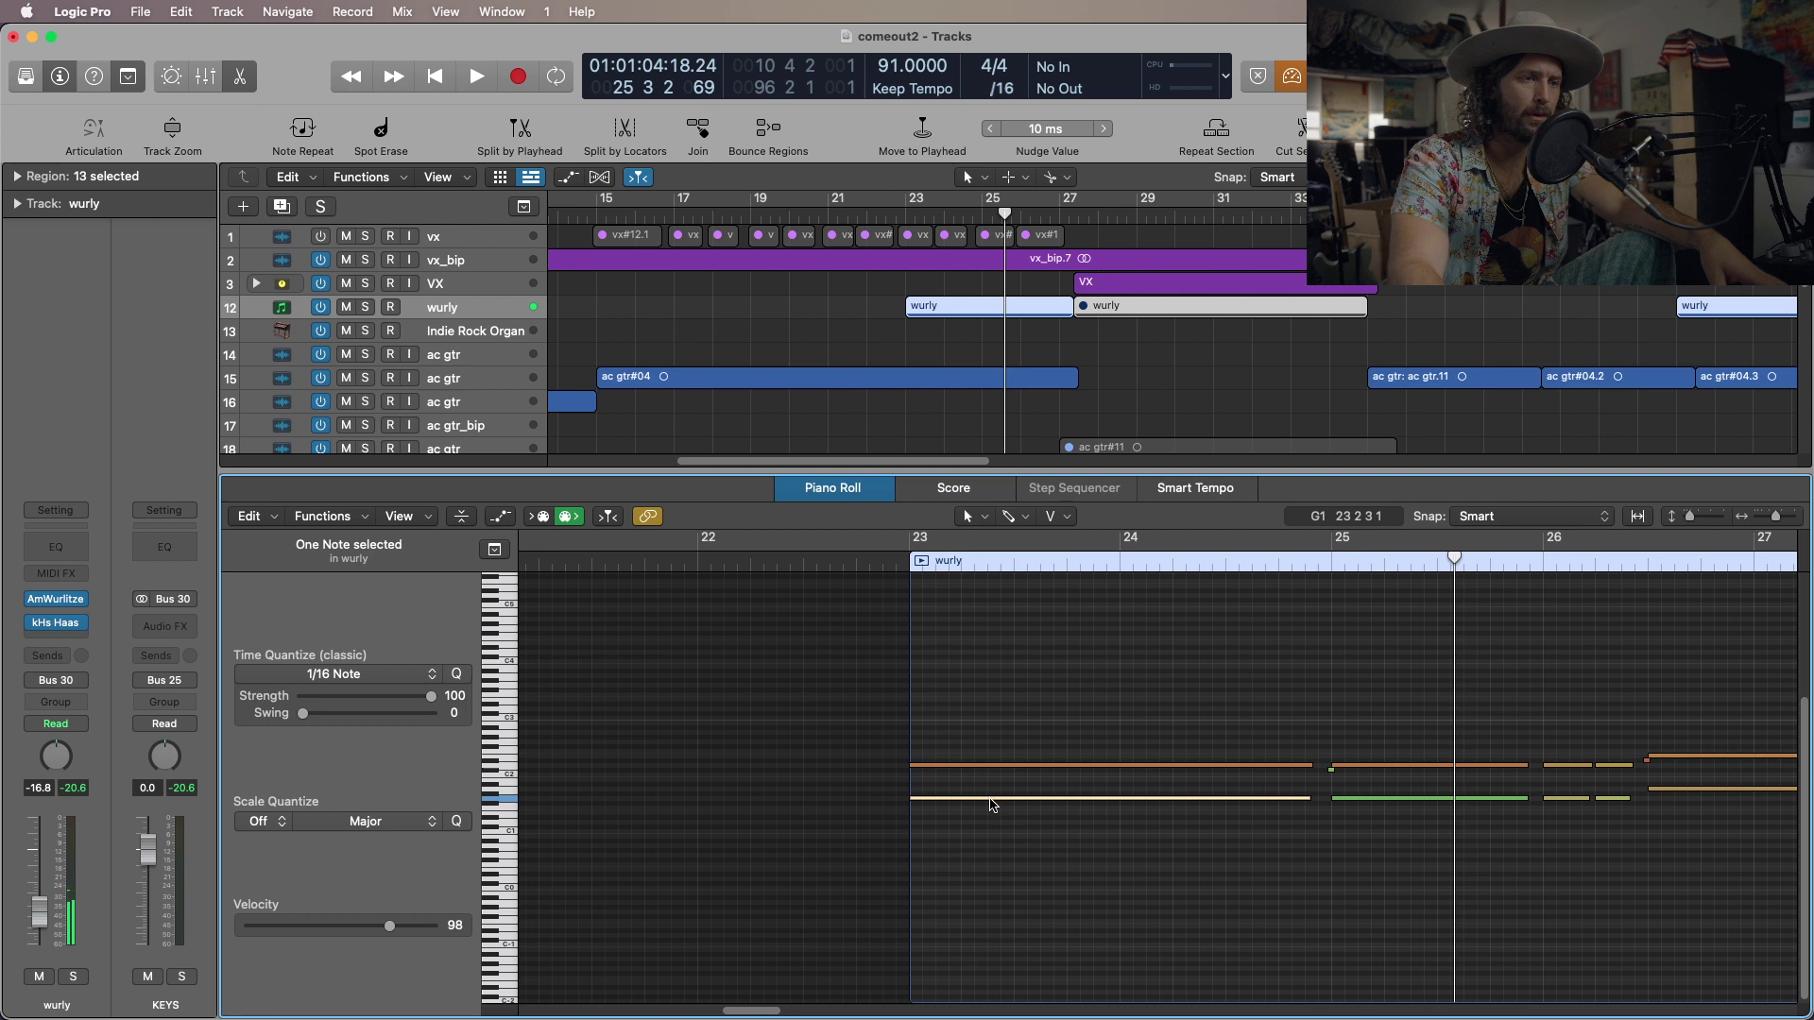
{"action": "mouse_move", "coordinate": [991, 805]}
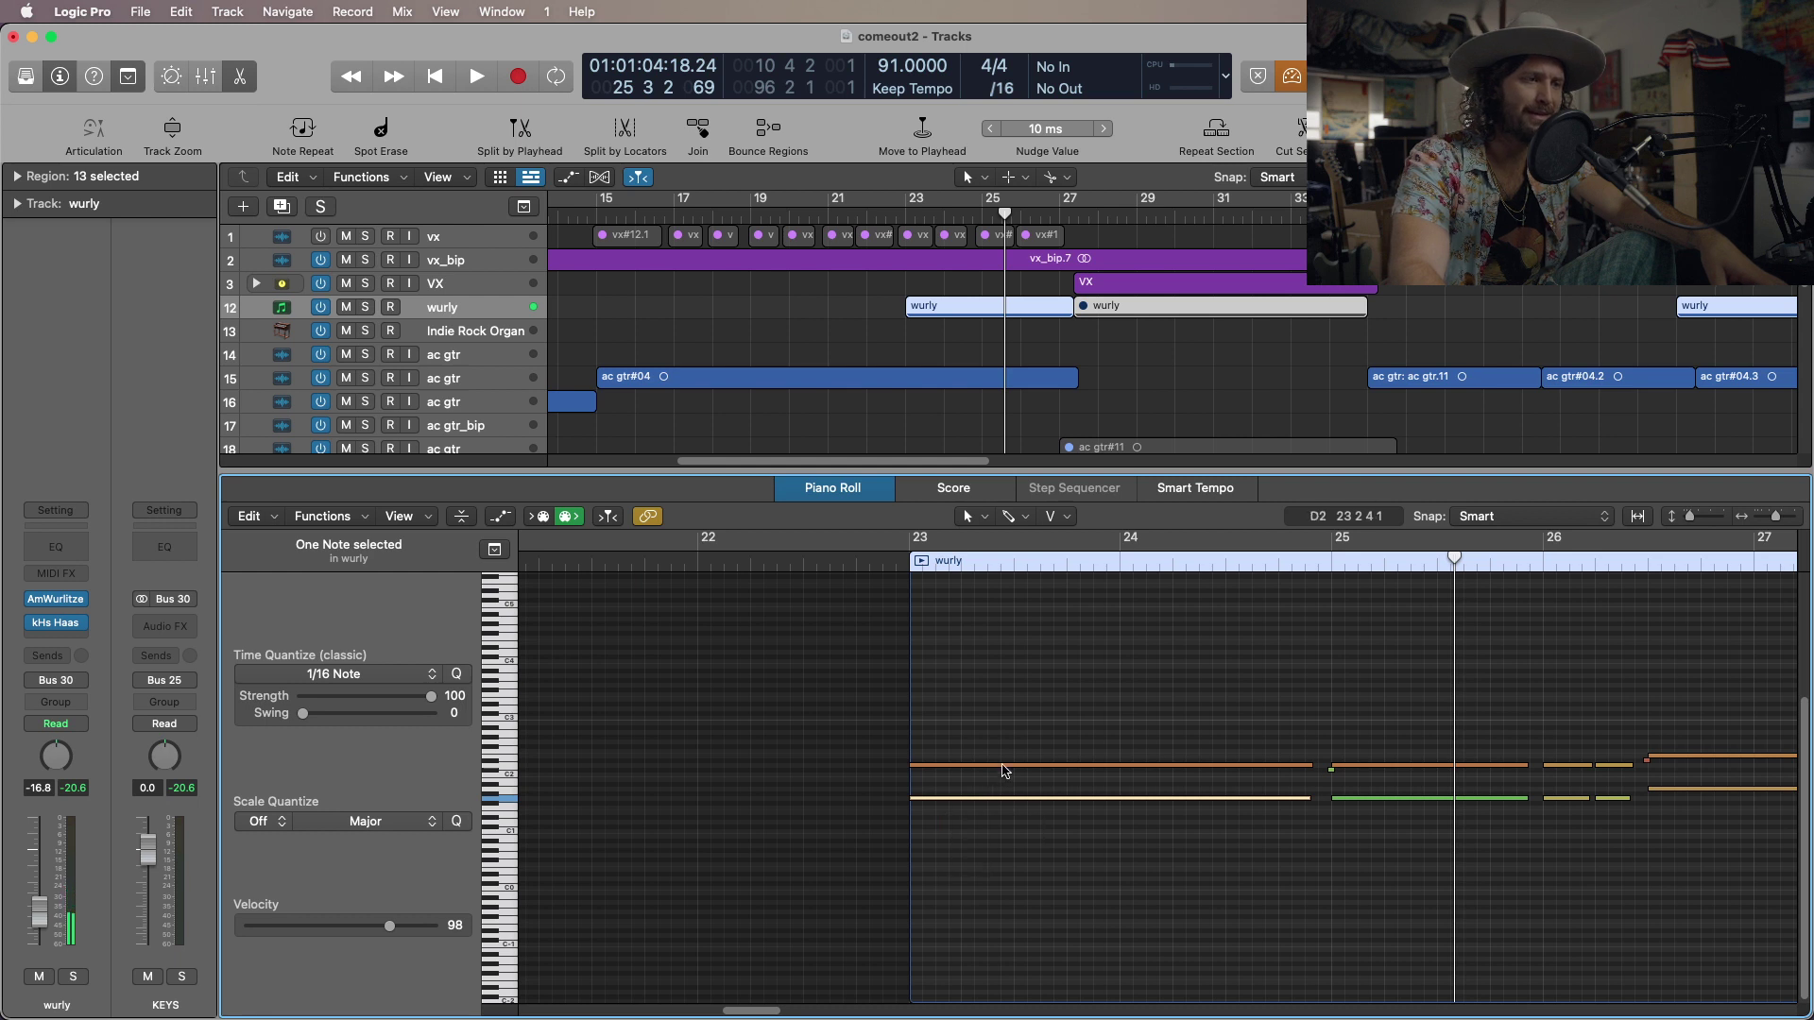
{"action": "key", "text": "Up"}
{"action": "left_click", "coordinate": [983, 800]}
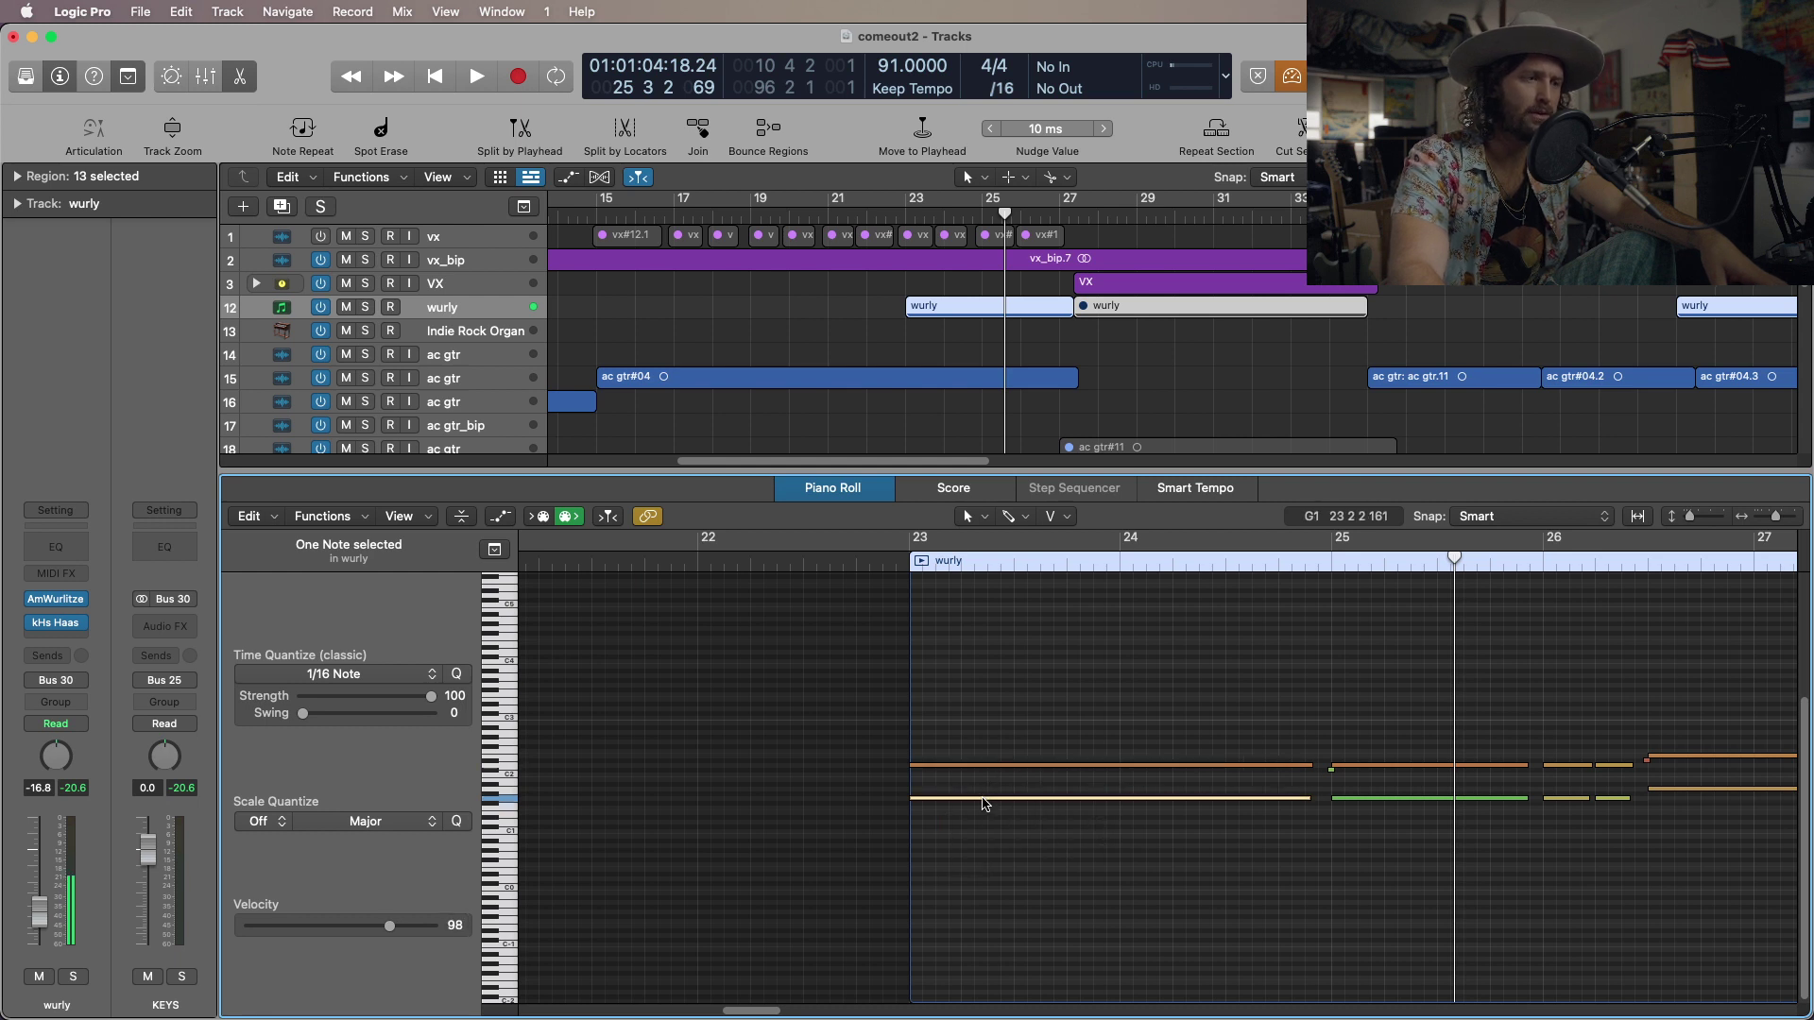
{"action": "left_click", "coordinate": [982, 767]}
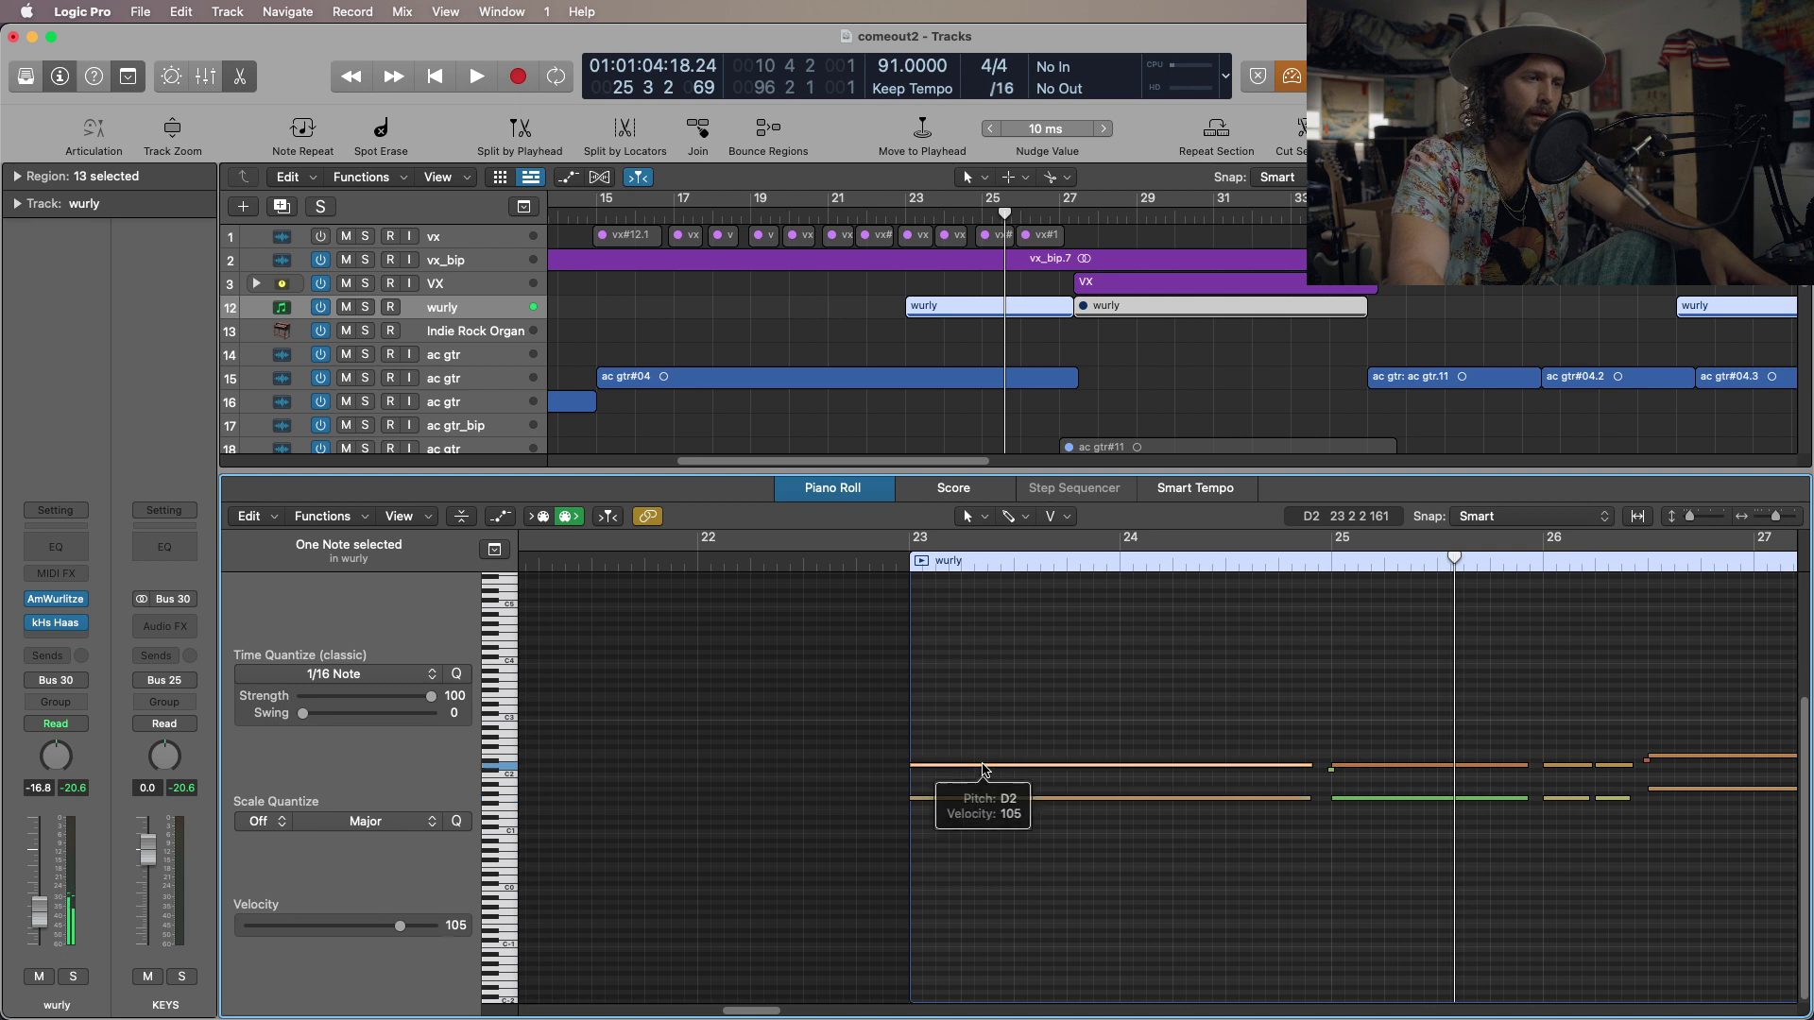
{"action": "left_click", "coordinate": [978, 799]}
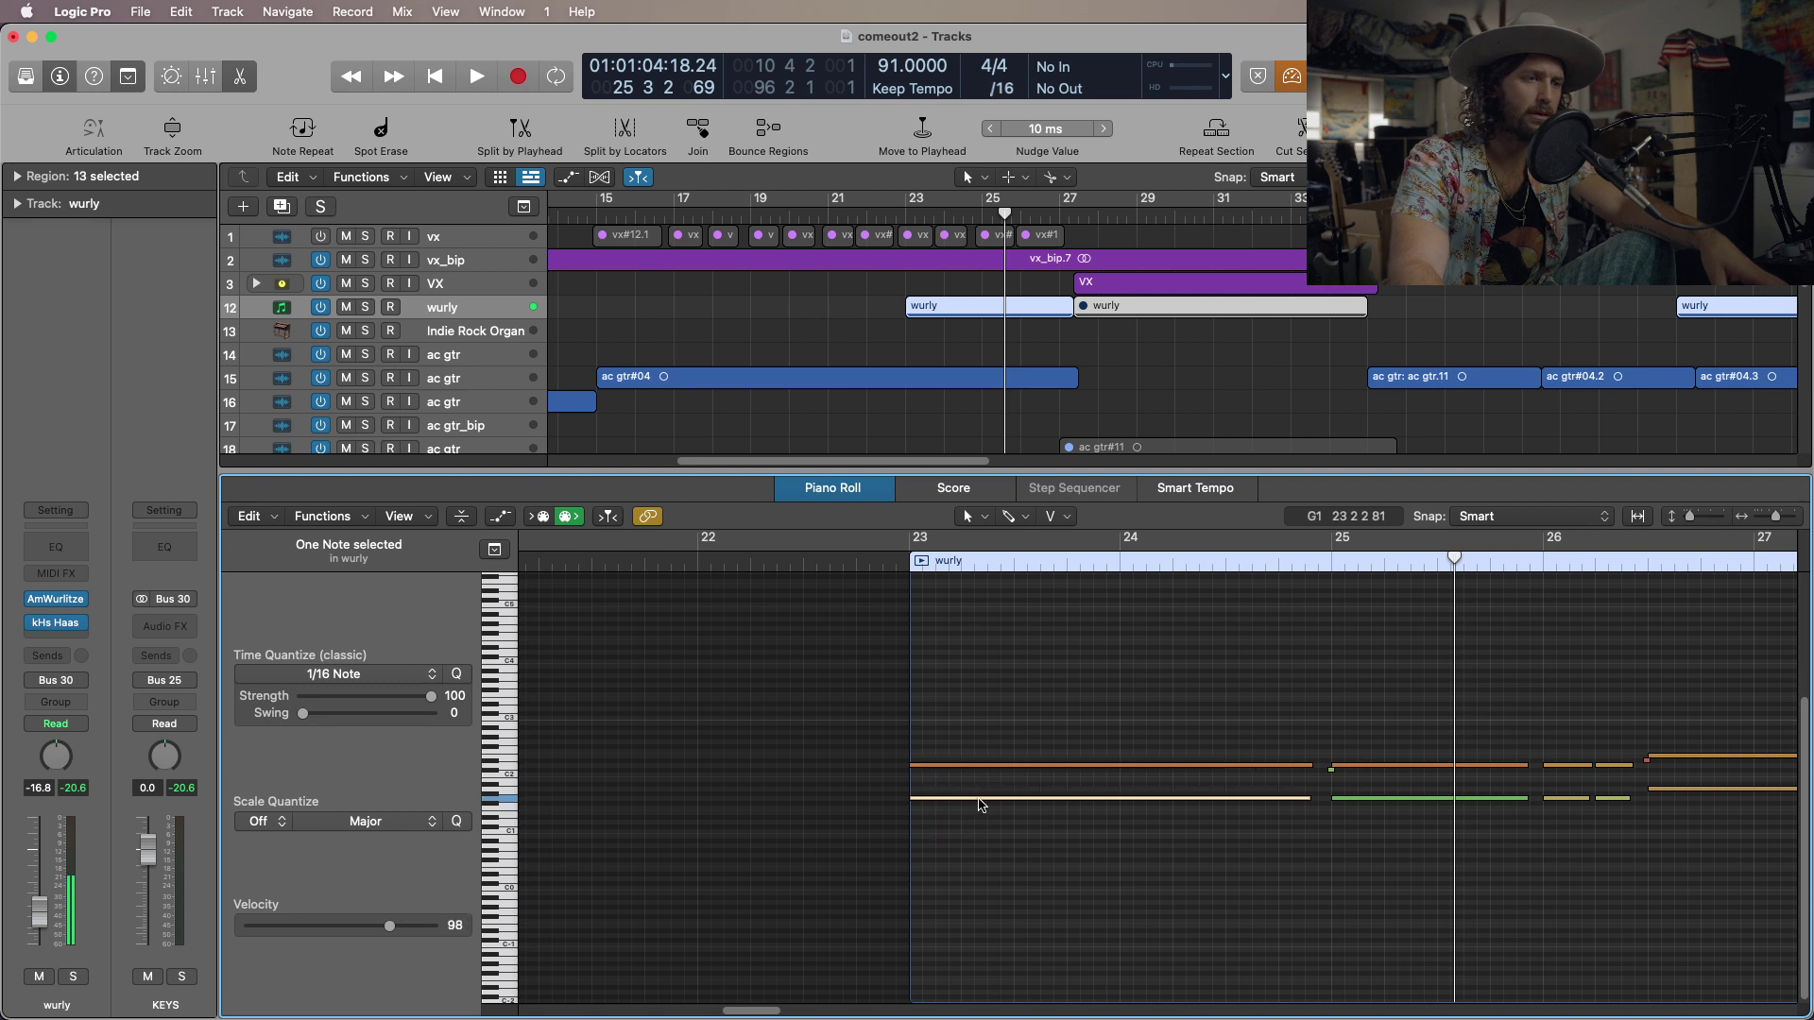
{"action": "left_click", "coordinate": [981, 766]}
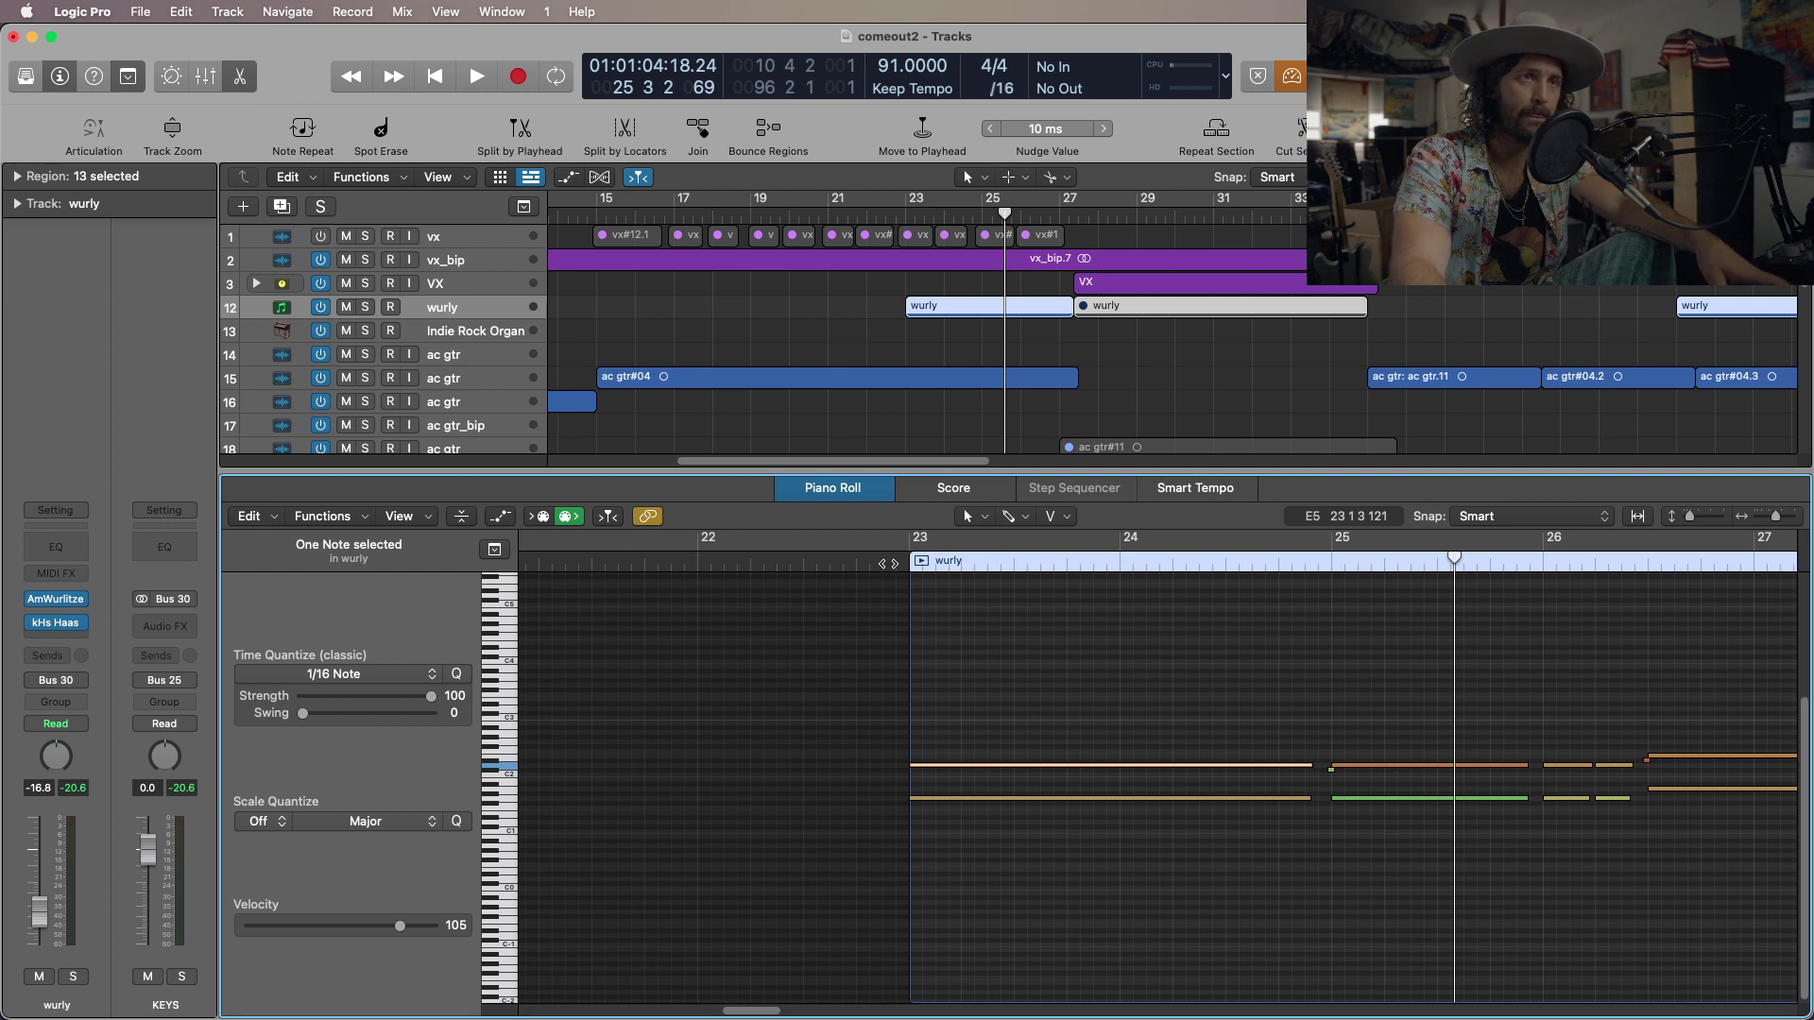
Continue alternating between the wurly's low and high notes at bar 23 to hear the interval, and close the Piano Roll.
{"action": "left_click", "coordinate": [948, 798]}
{"action": "left_click", "coordinate": [966, 766]}
{"action": "left_click", "coordinate": [968, 798]}
{"action": "left_click", "coordinate": [978, 766]}
{"action": "left_click", "coordinate": [962, 798]}
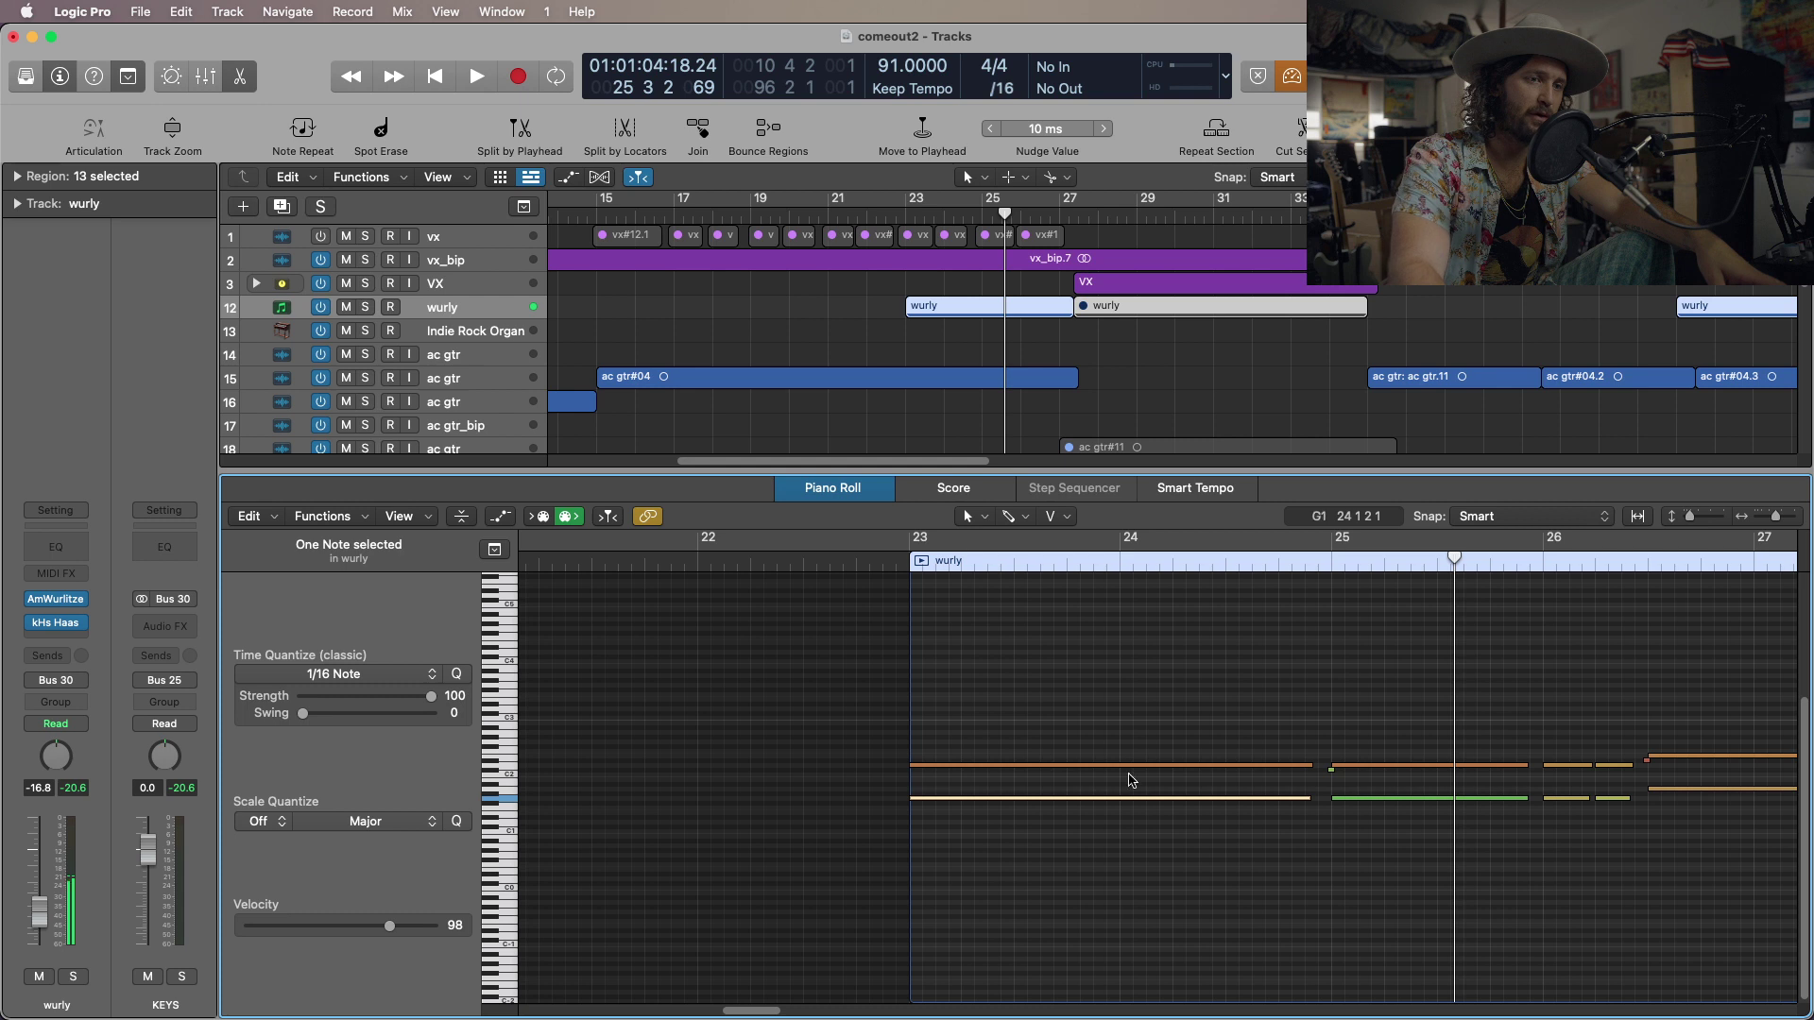
{"action": "key", "text": "e"}
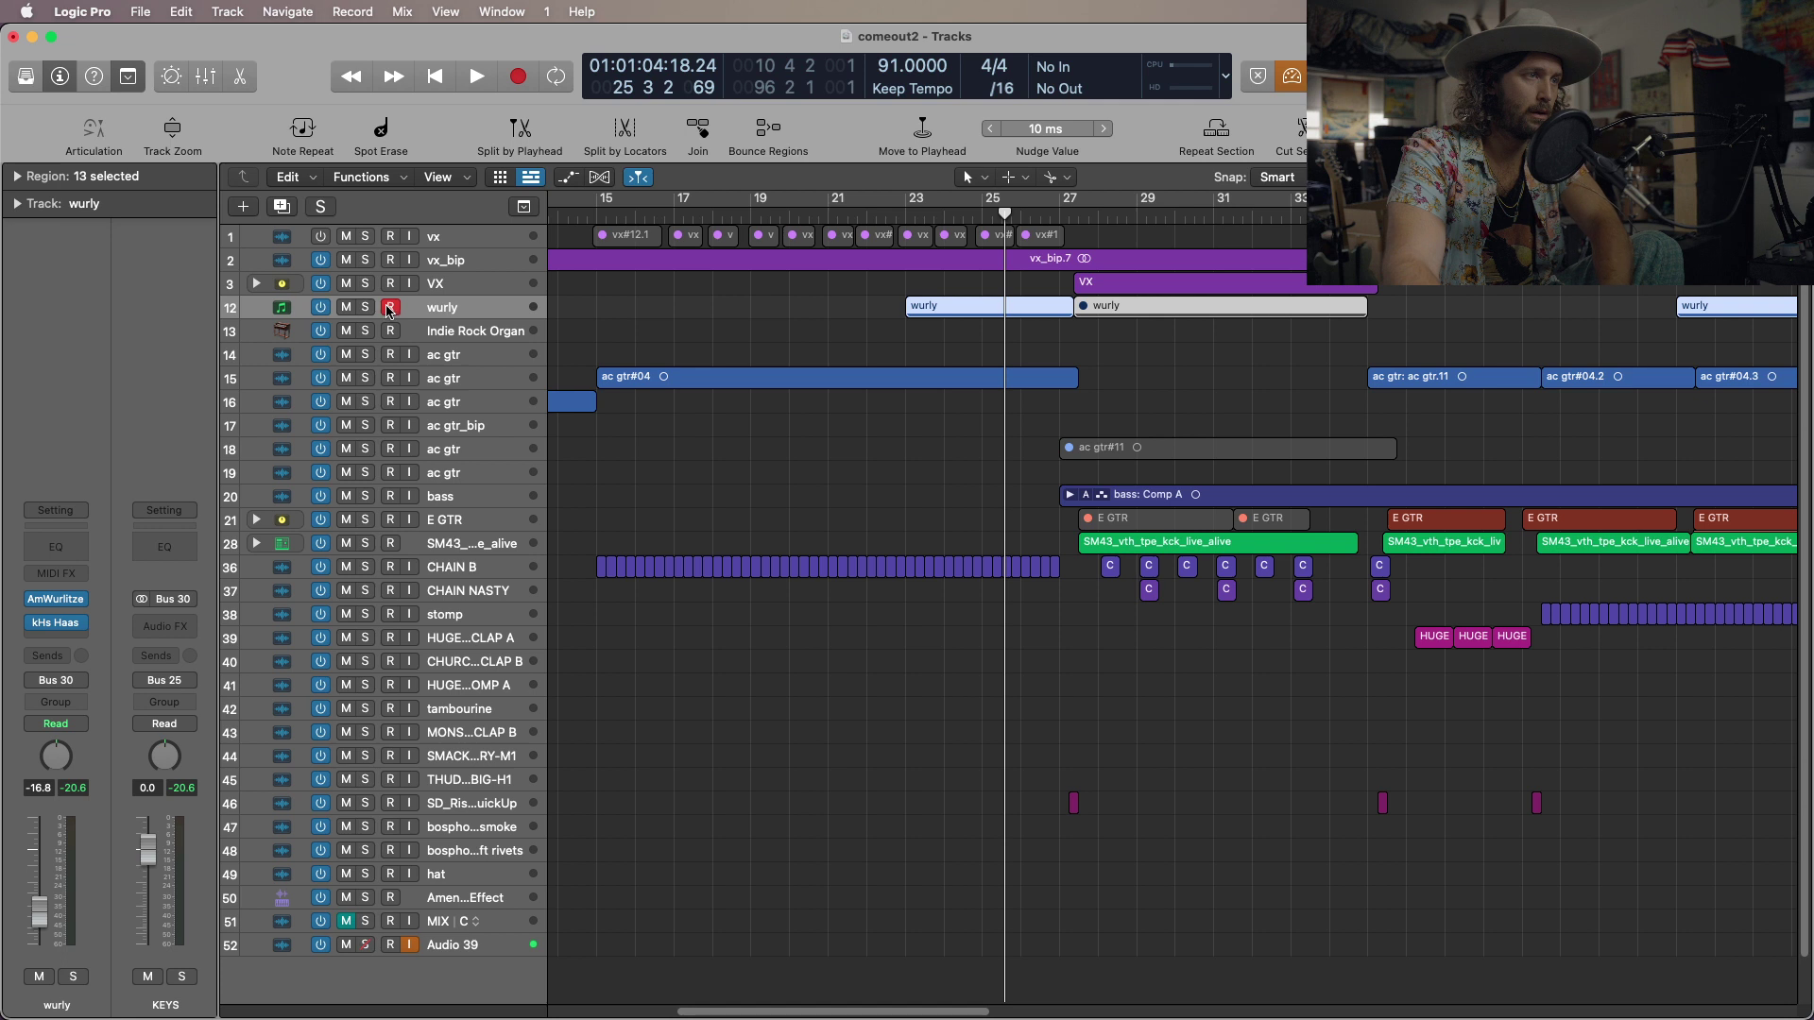
Disarm recording on the wurly track, and replay its entry in the full mix from bar 22 beat 3.
{"action": "left_click", "coordinate": [389, 309]}
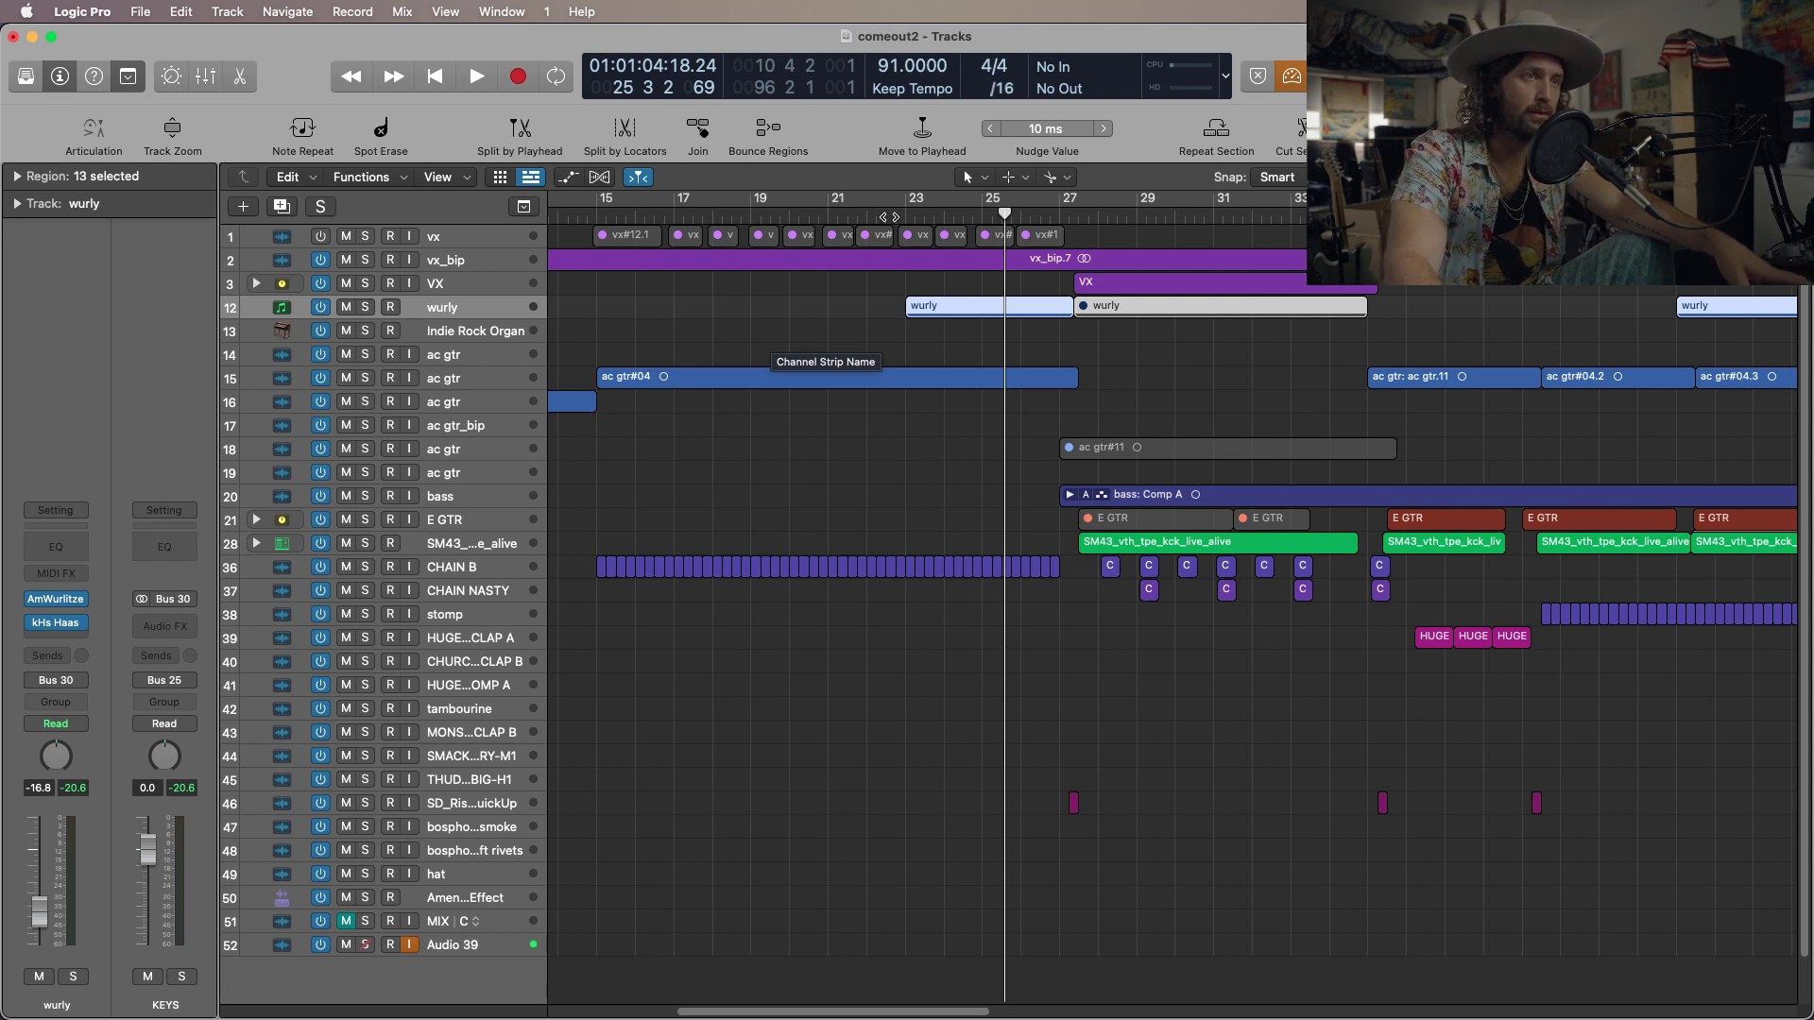
{"action": "left_click", "coordinate": [887, 216]}
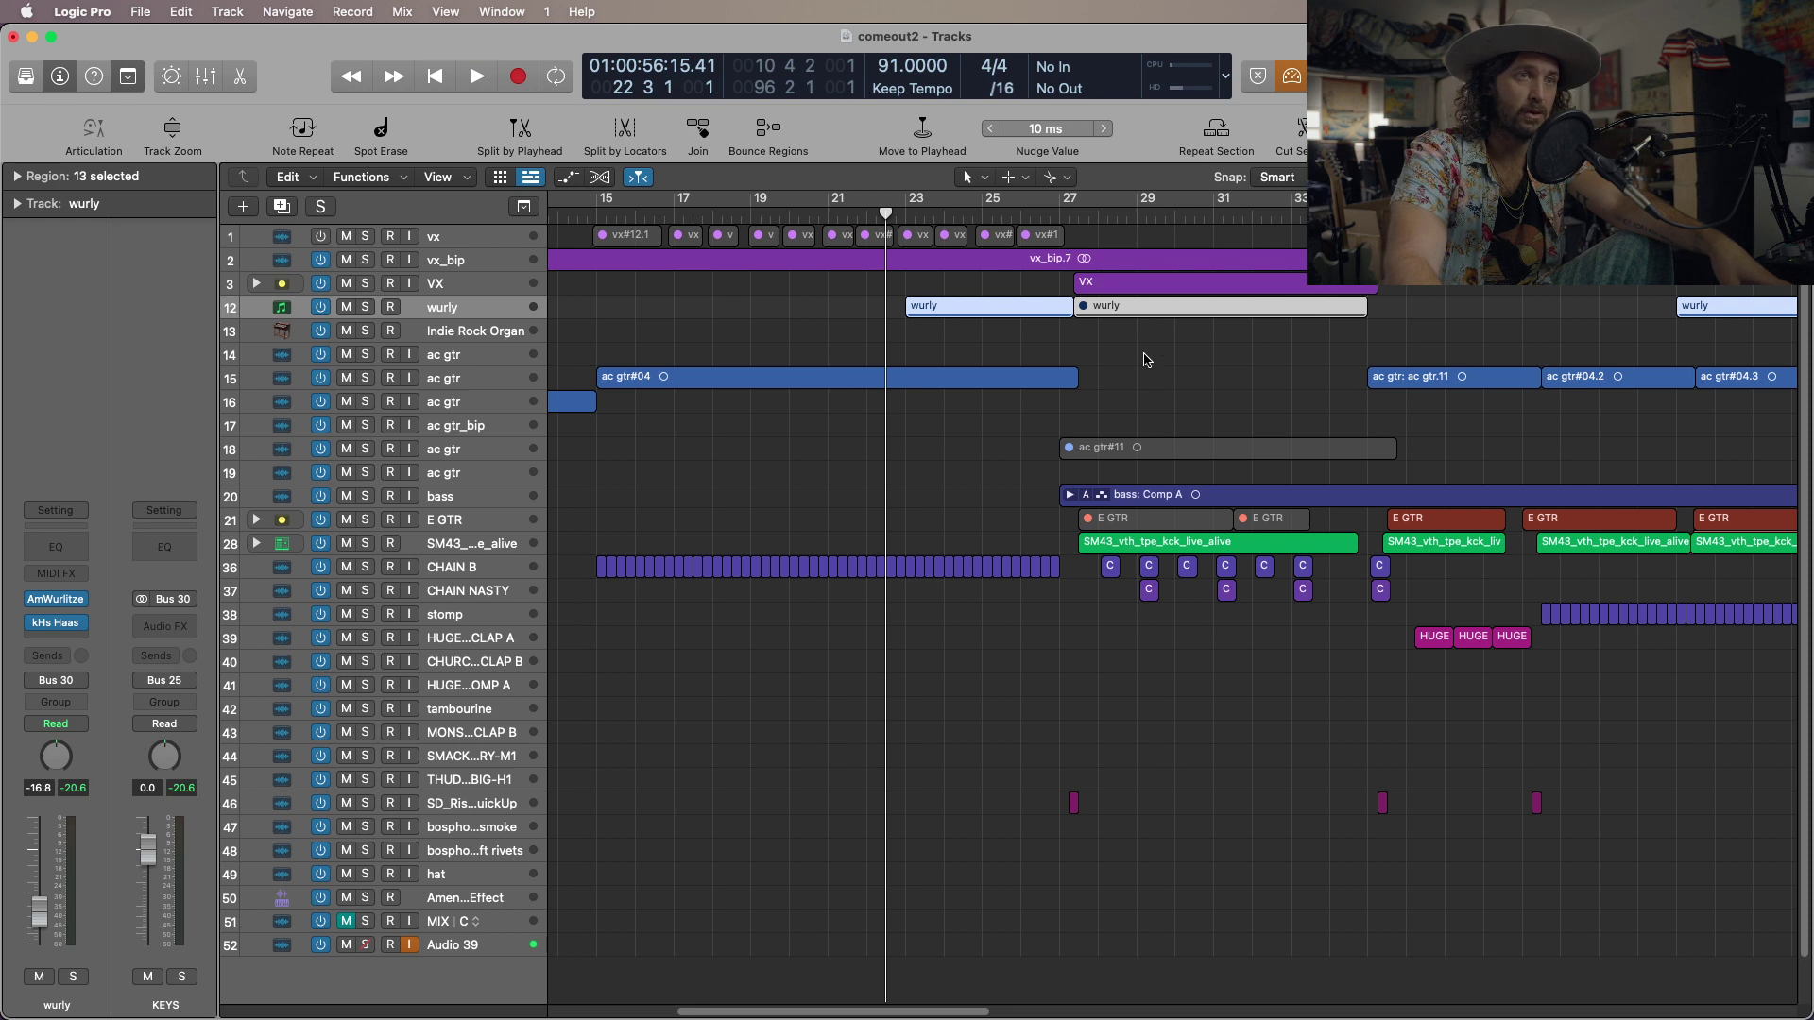
{"action": "key", "text": "space"}
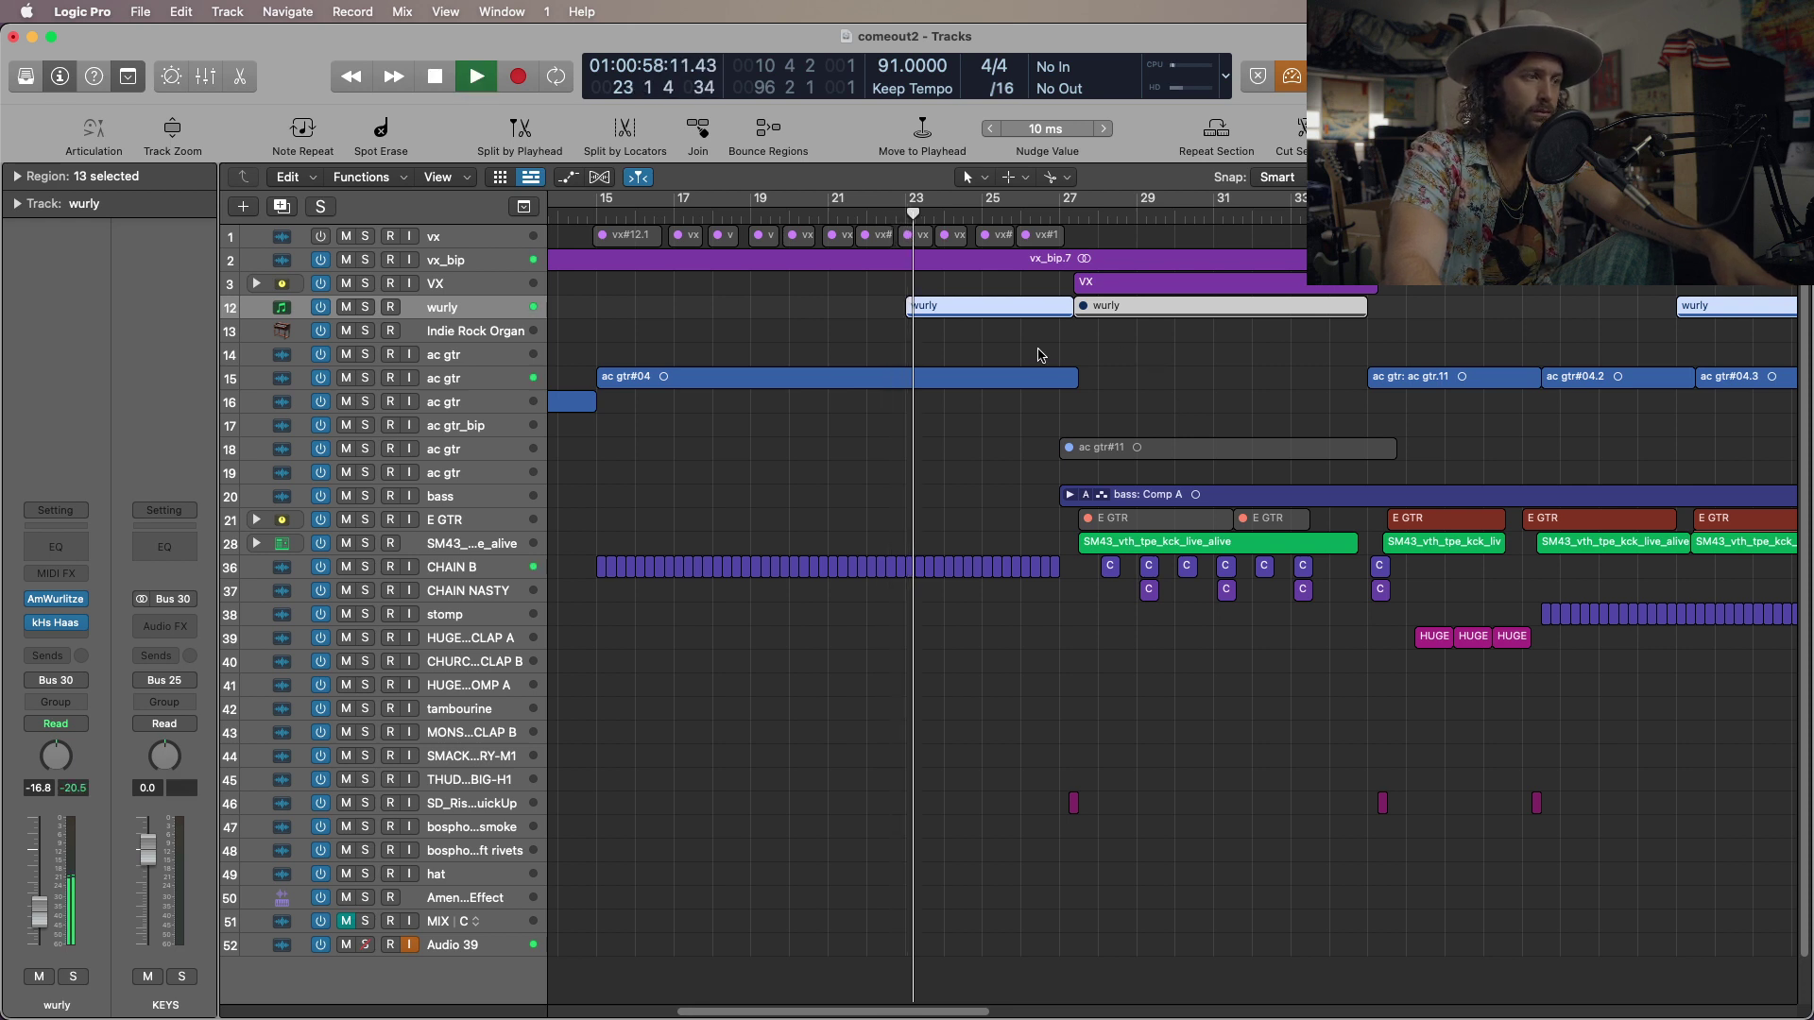
{"action": "key", "text": "space"}
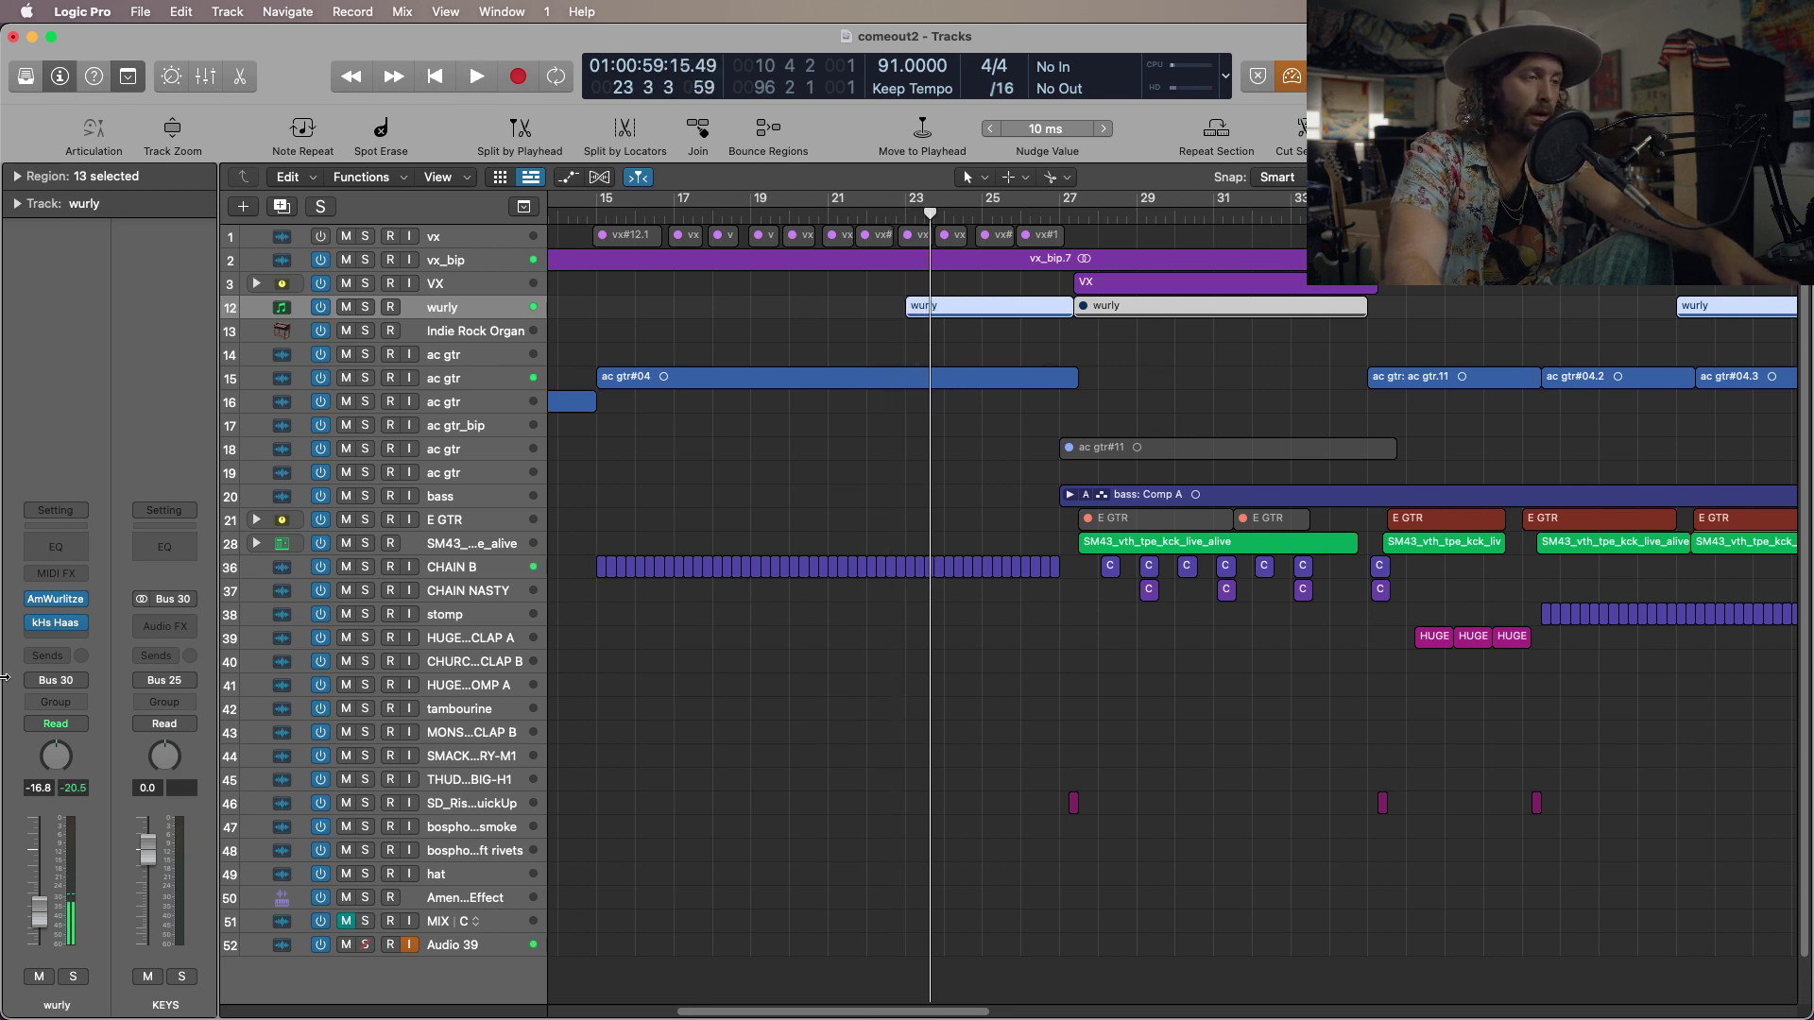
Open the wurly's kHs Haas plug-in, check its Delay setting, and close the window.
{"action": "left_click", "coordinate": [61, 627]}
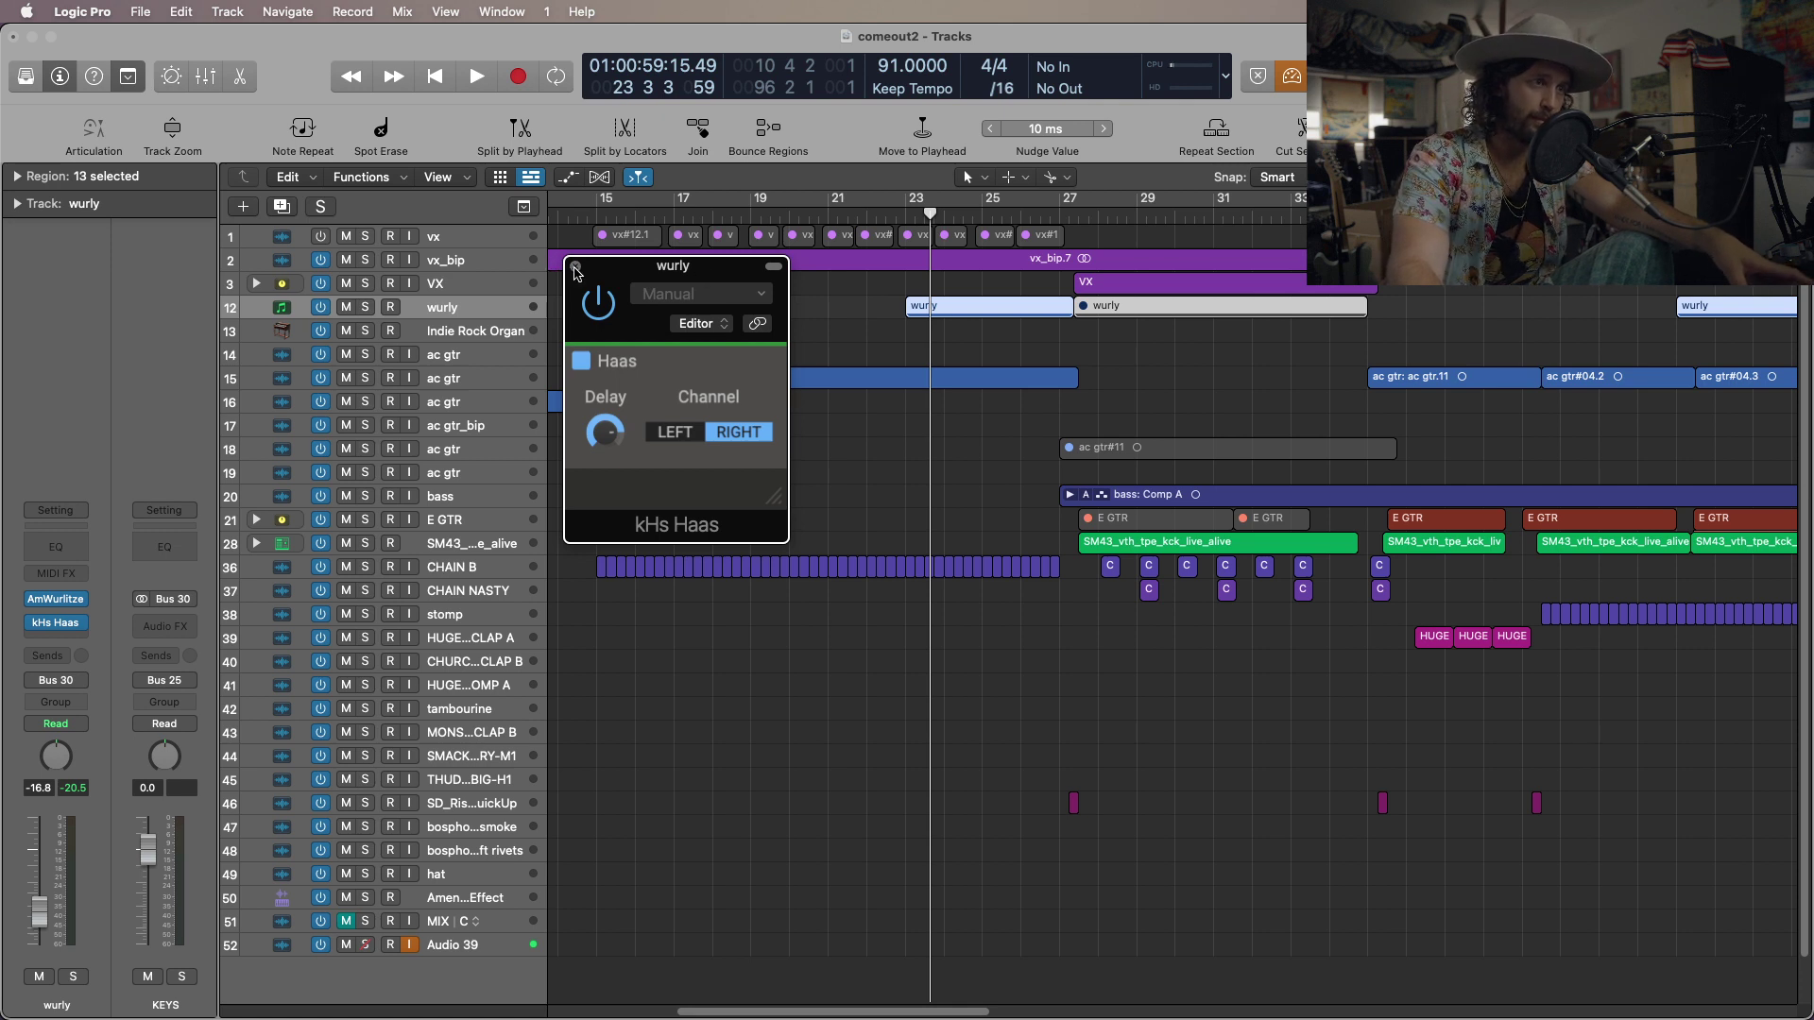
{"action": "left_click_drag", "start_coordinate": [604, 432], "coordinate": [605, 431]}
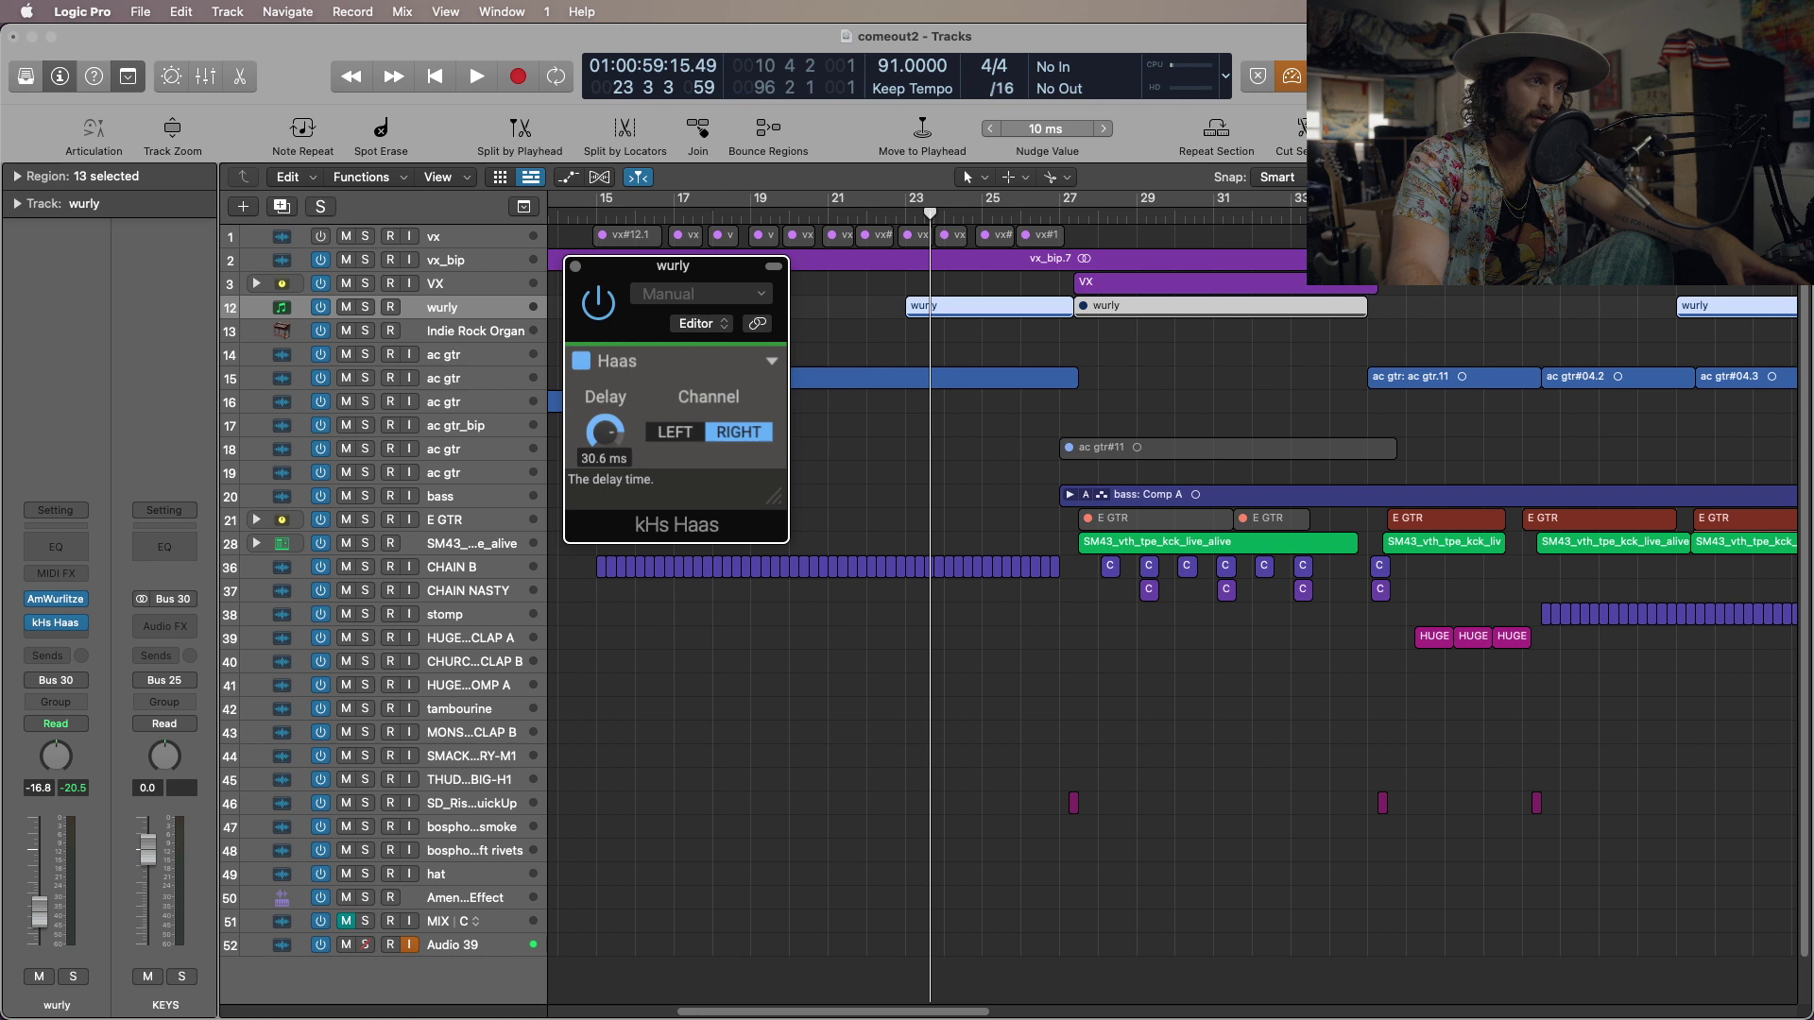
{"action": "left_click", "coordinate": [577, 266]}
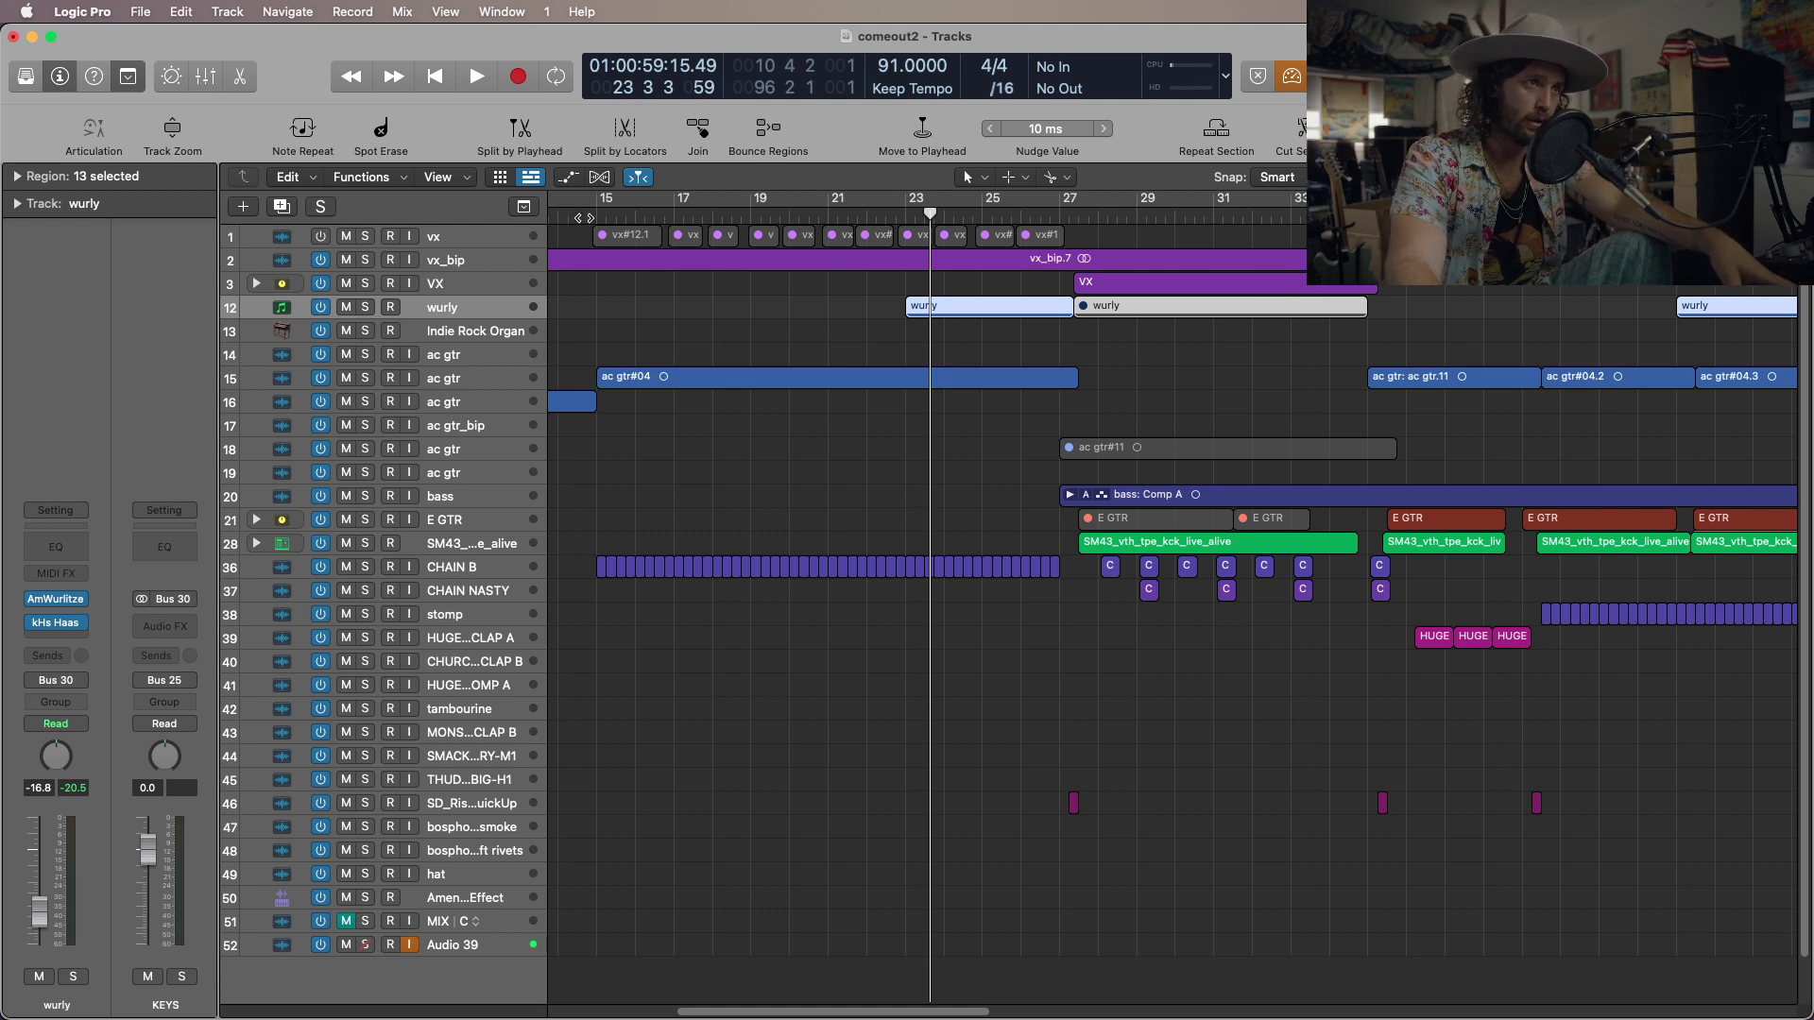
Play the start of the sparse section in the full mix from bar 15.
{"action": "key", "text": "shift+Return"}
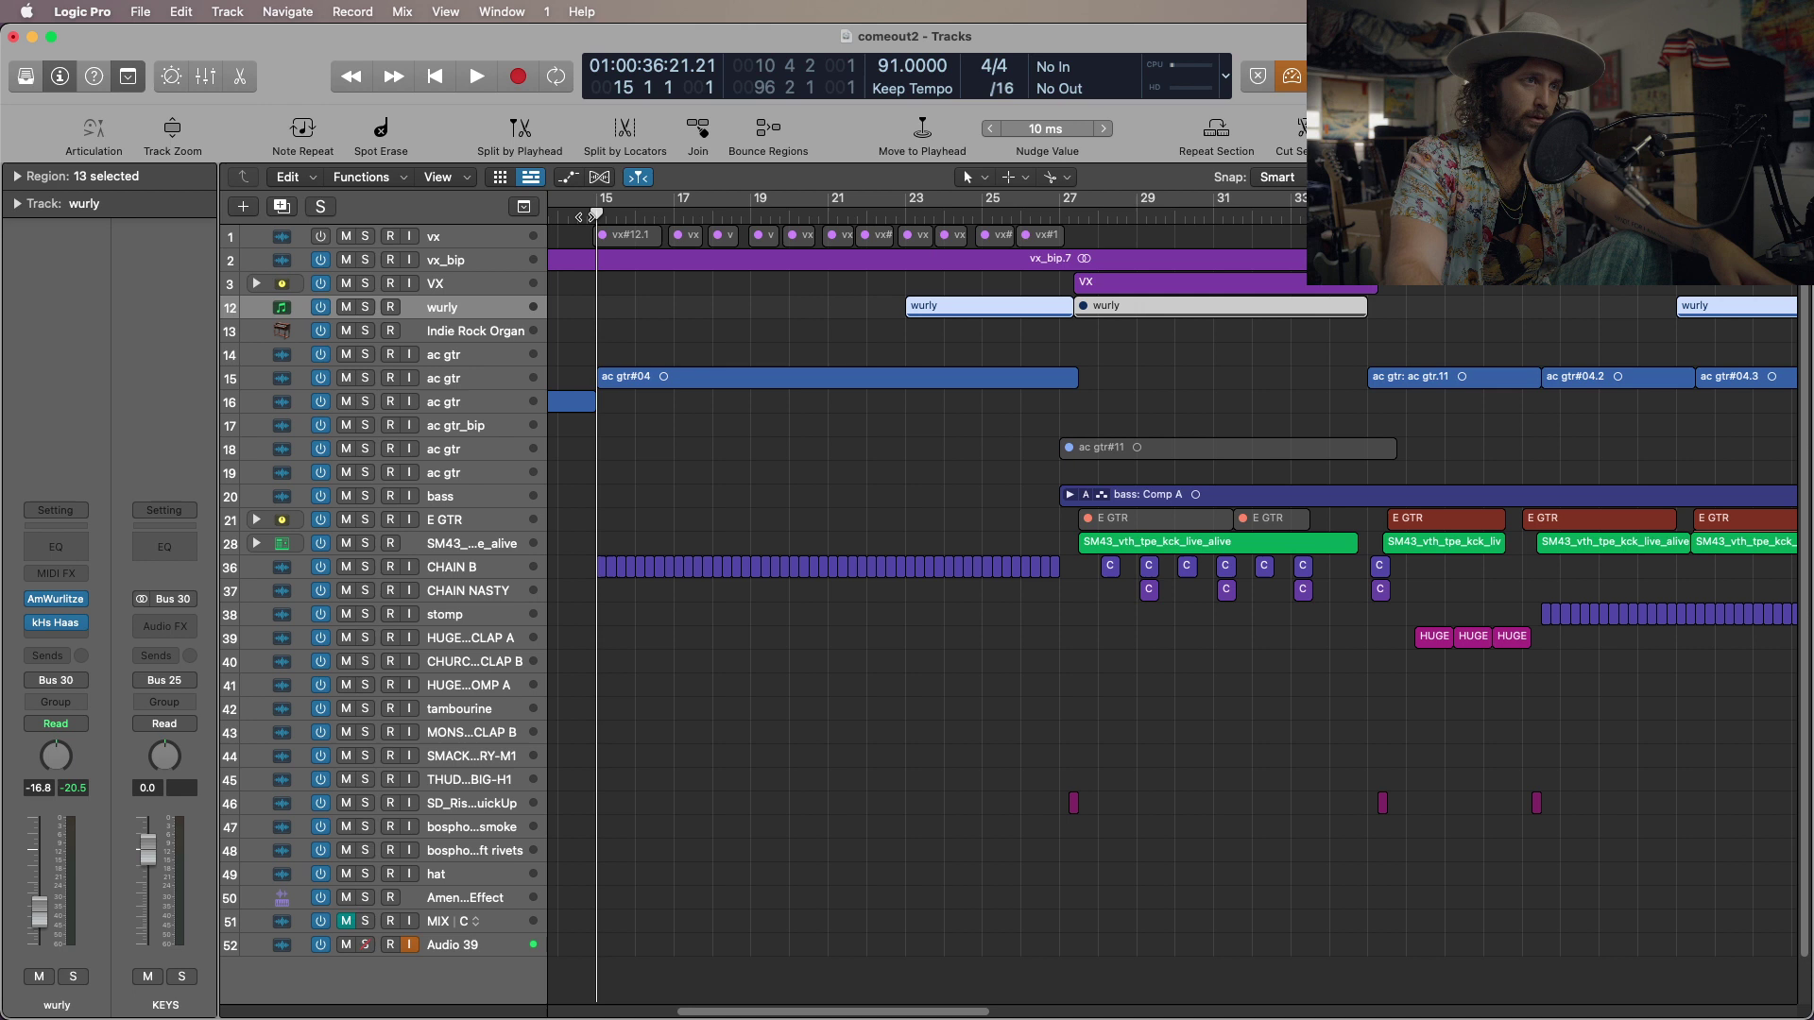
{"action": "key", "text": "space"}
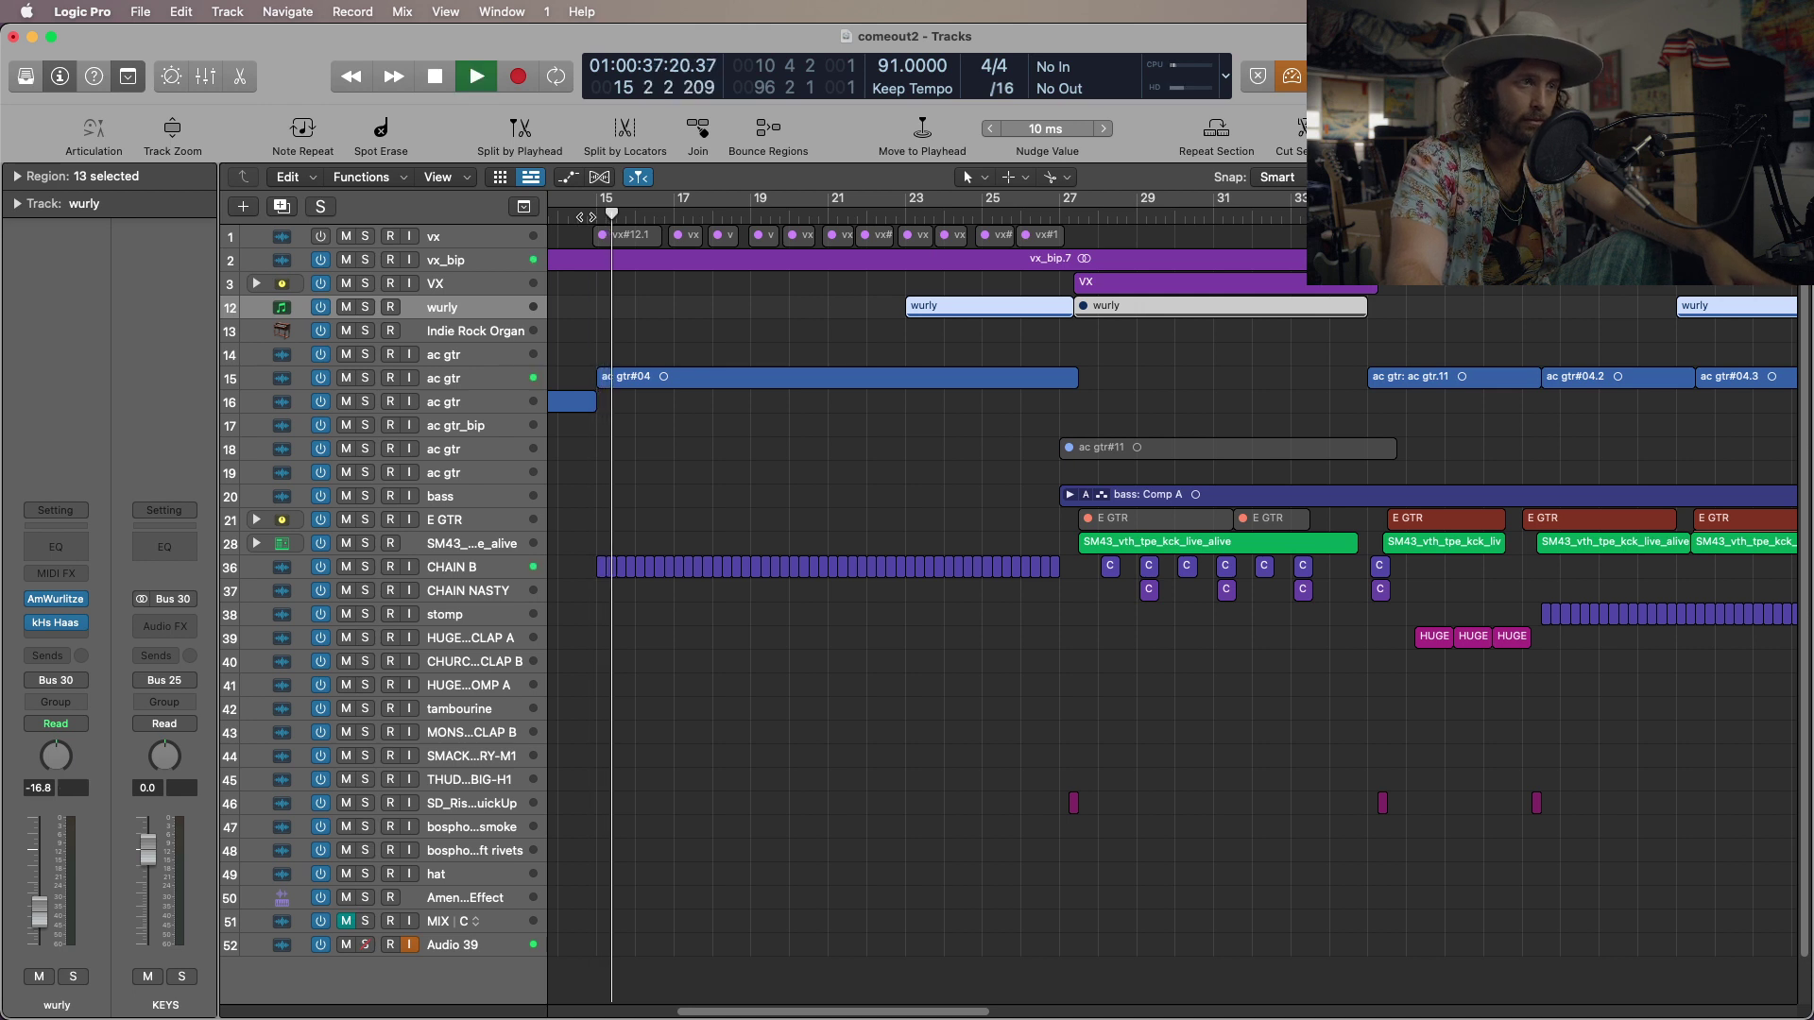
{"action": "key", "text": "space"}
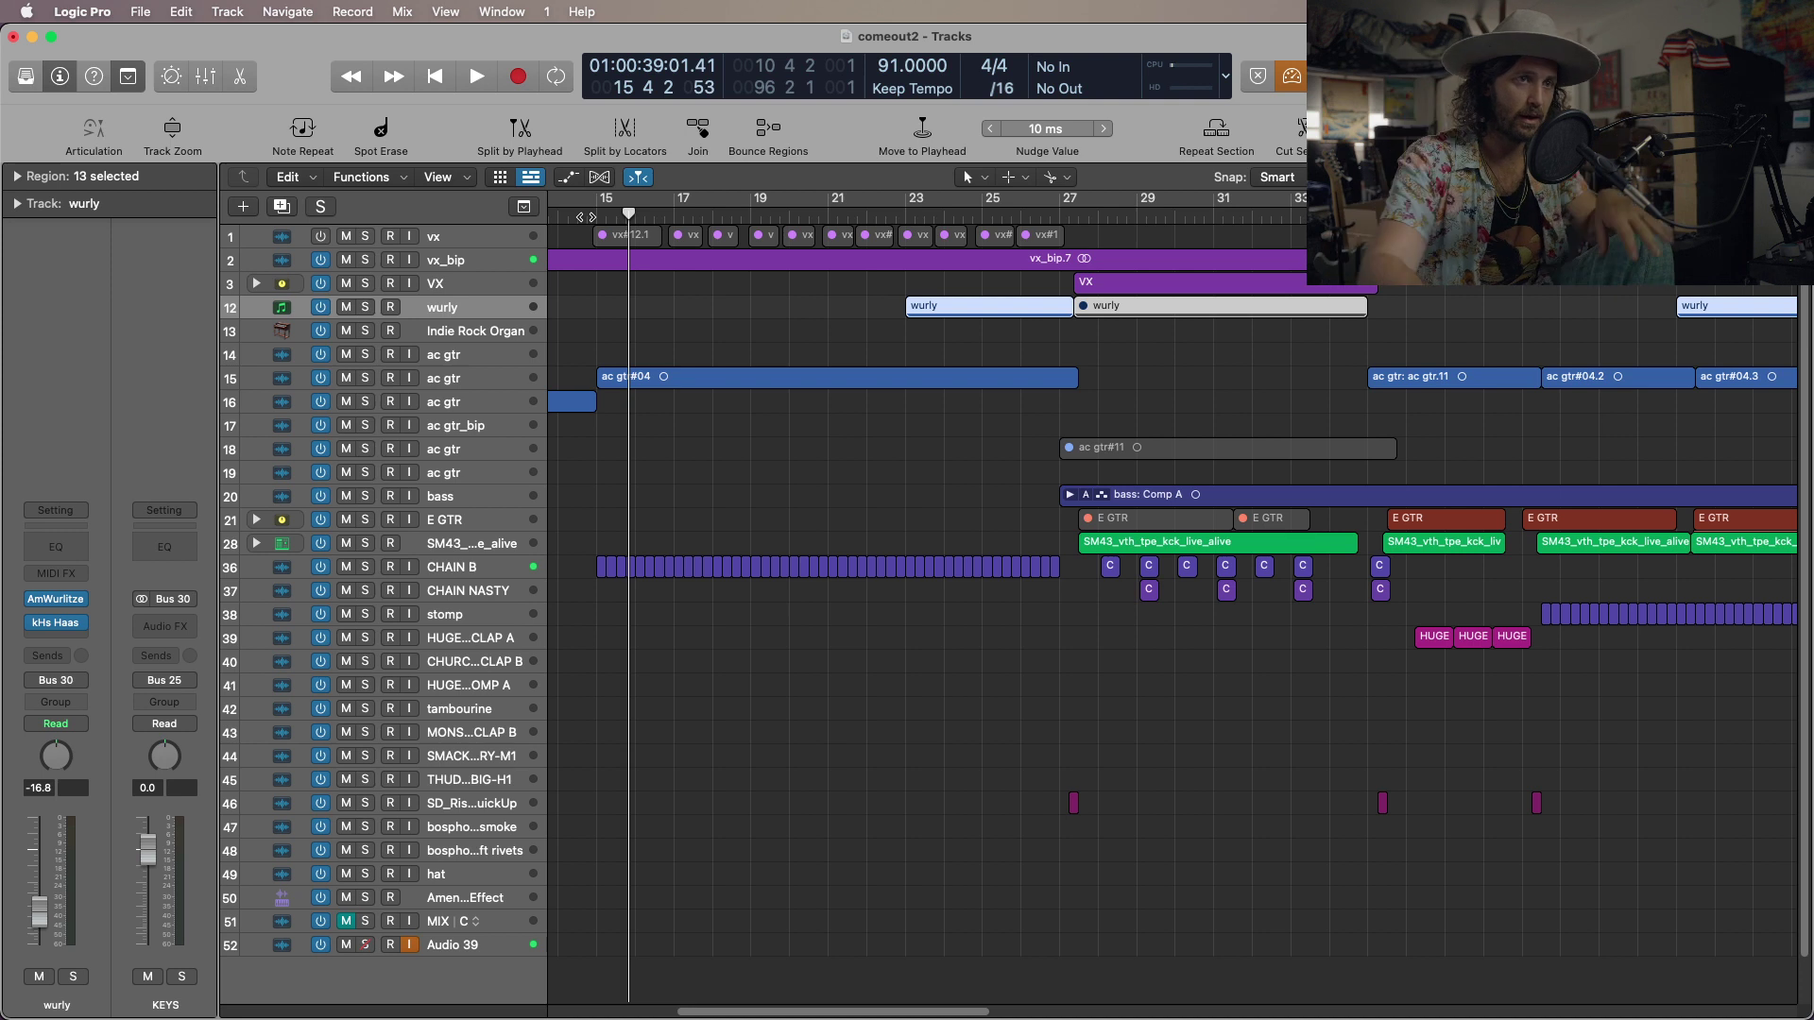
Play the transition into the bass and drum section from bar 26 beat 4 through bar 29.
{"action": "left_click", "coordinate": [1050, 218]}
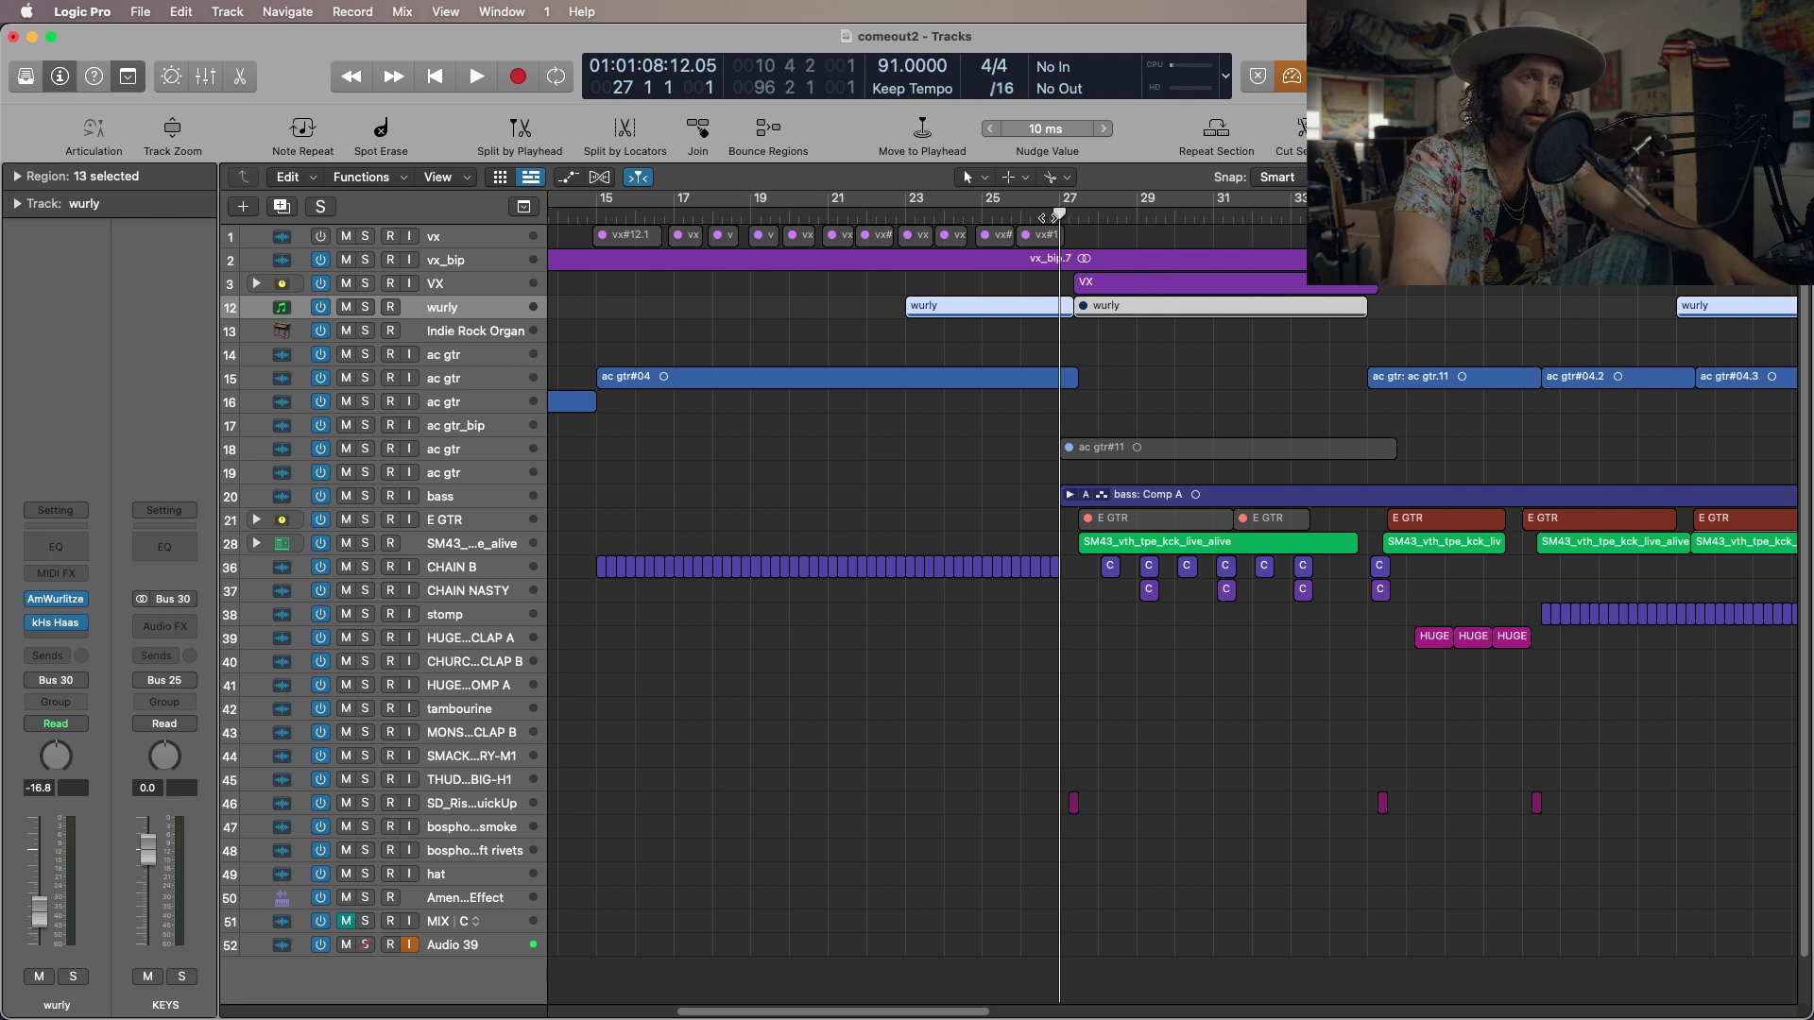
{"action": "left_click_drag", "start_coordinate": [1057, 216], "coordinate": [1050, 217]}
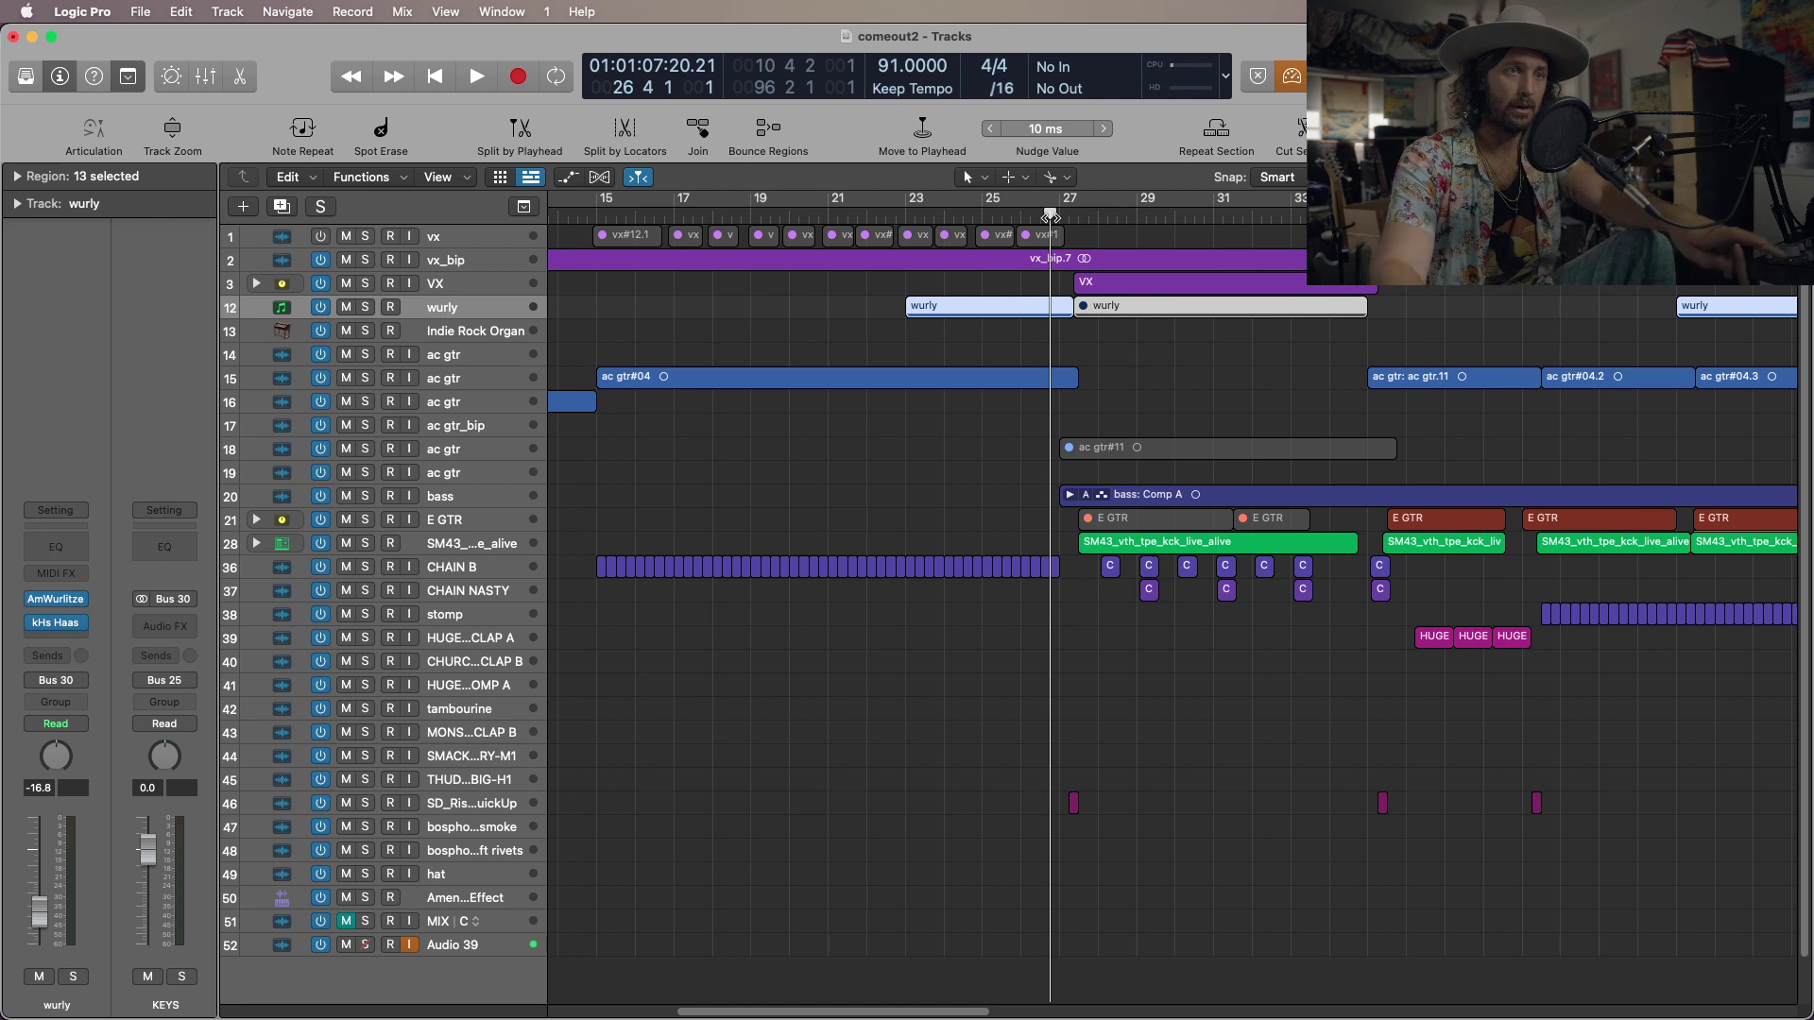
{"action": "key", "text": "space"}
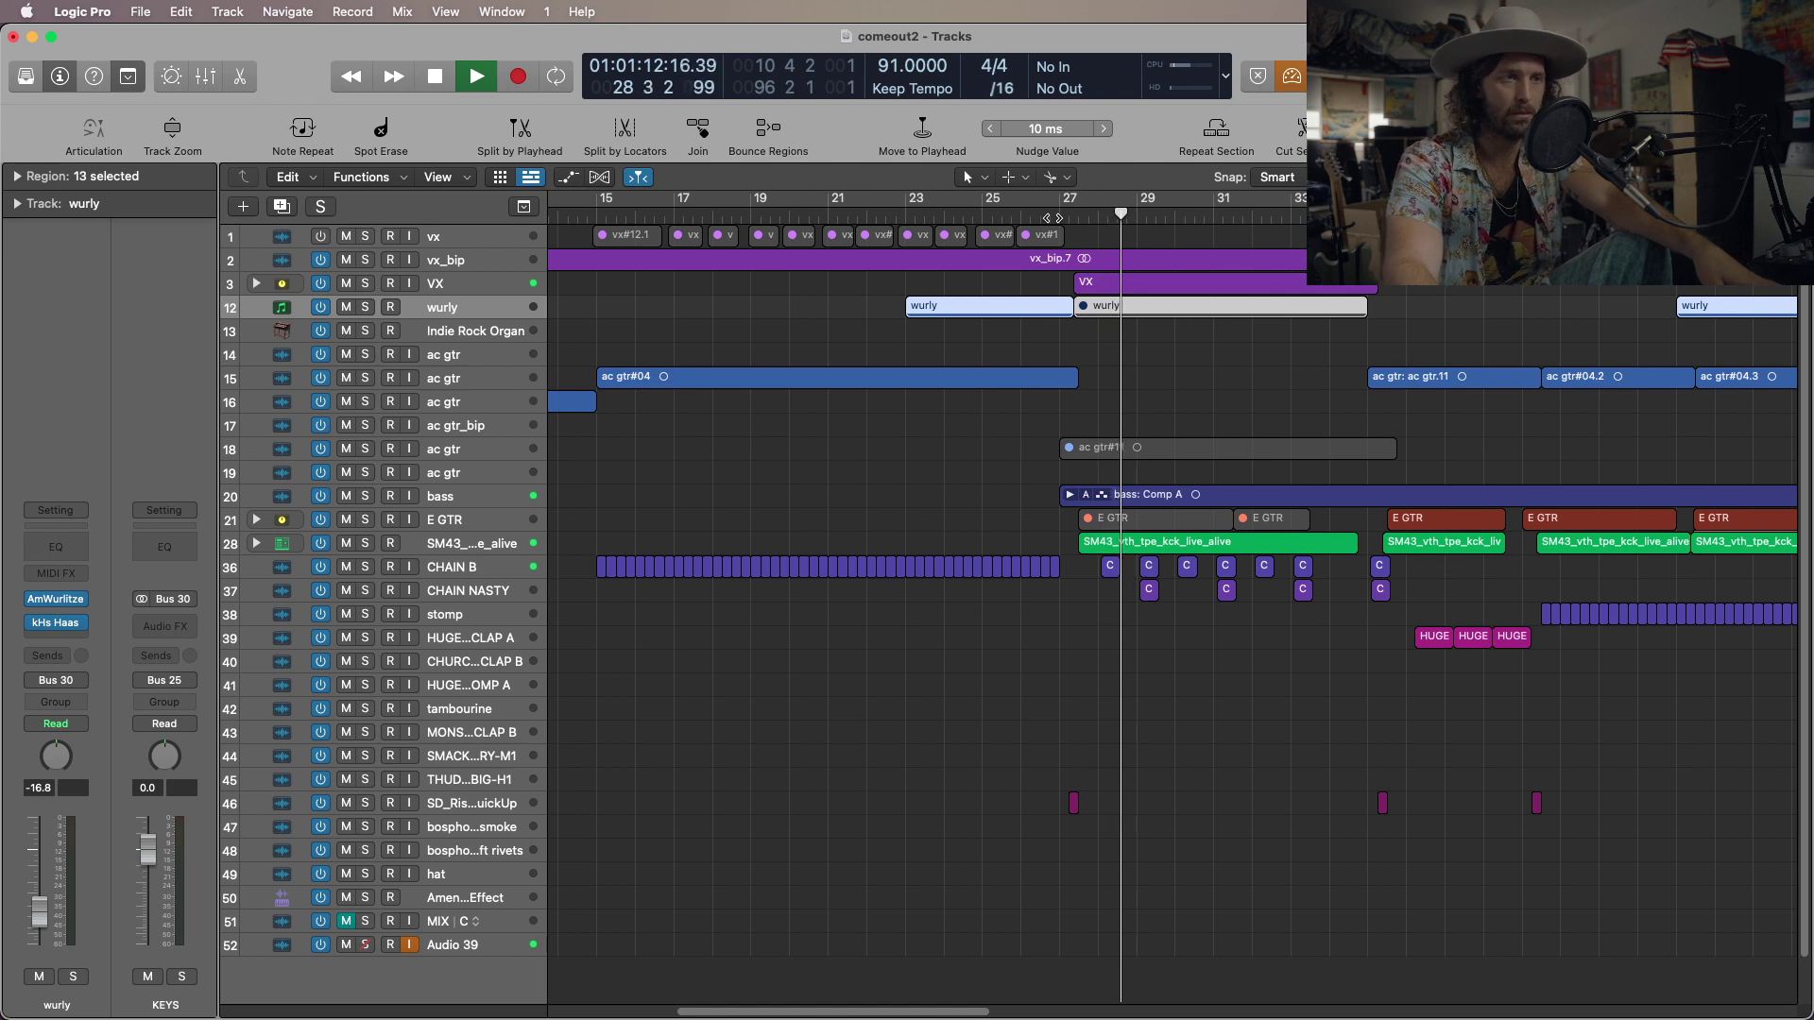
{"action": "key", "text": "space"}
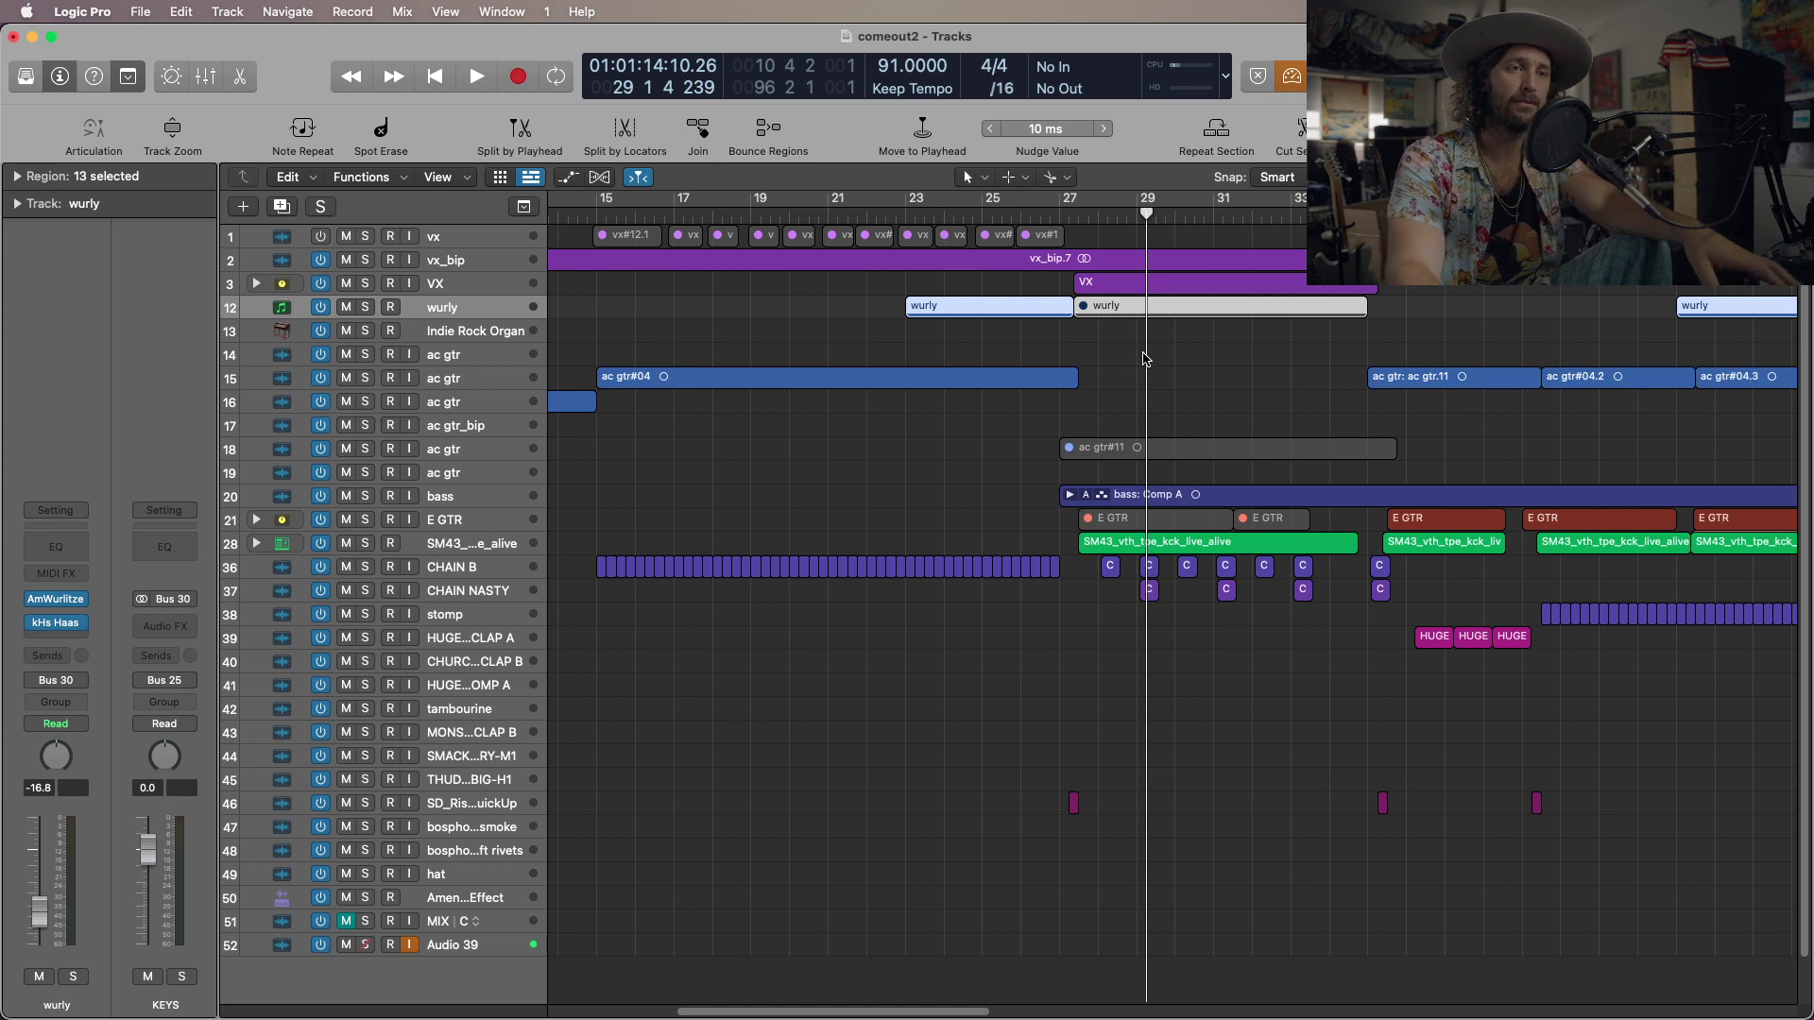
Return the playhead to bar 26 beat 4, just before the bass region starts.
{"action": "scroll", "coordinate": [1139, 355], "scroll_direction": "right", "scroll_amount": 2}
{"action": "scroll", "coordinate": [1143, 360], "scroll_direction": "right", "scroll_amount": 3}
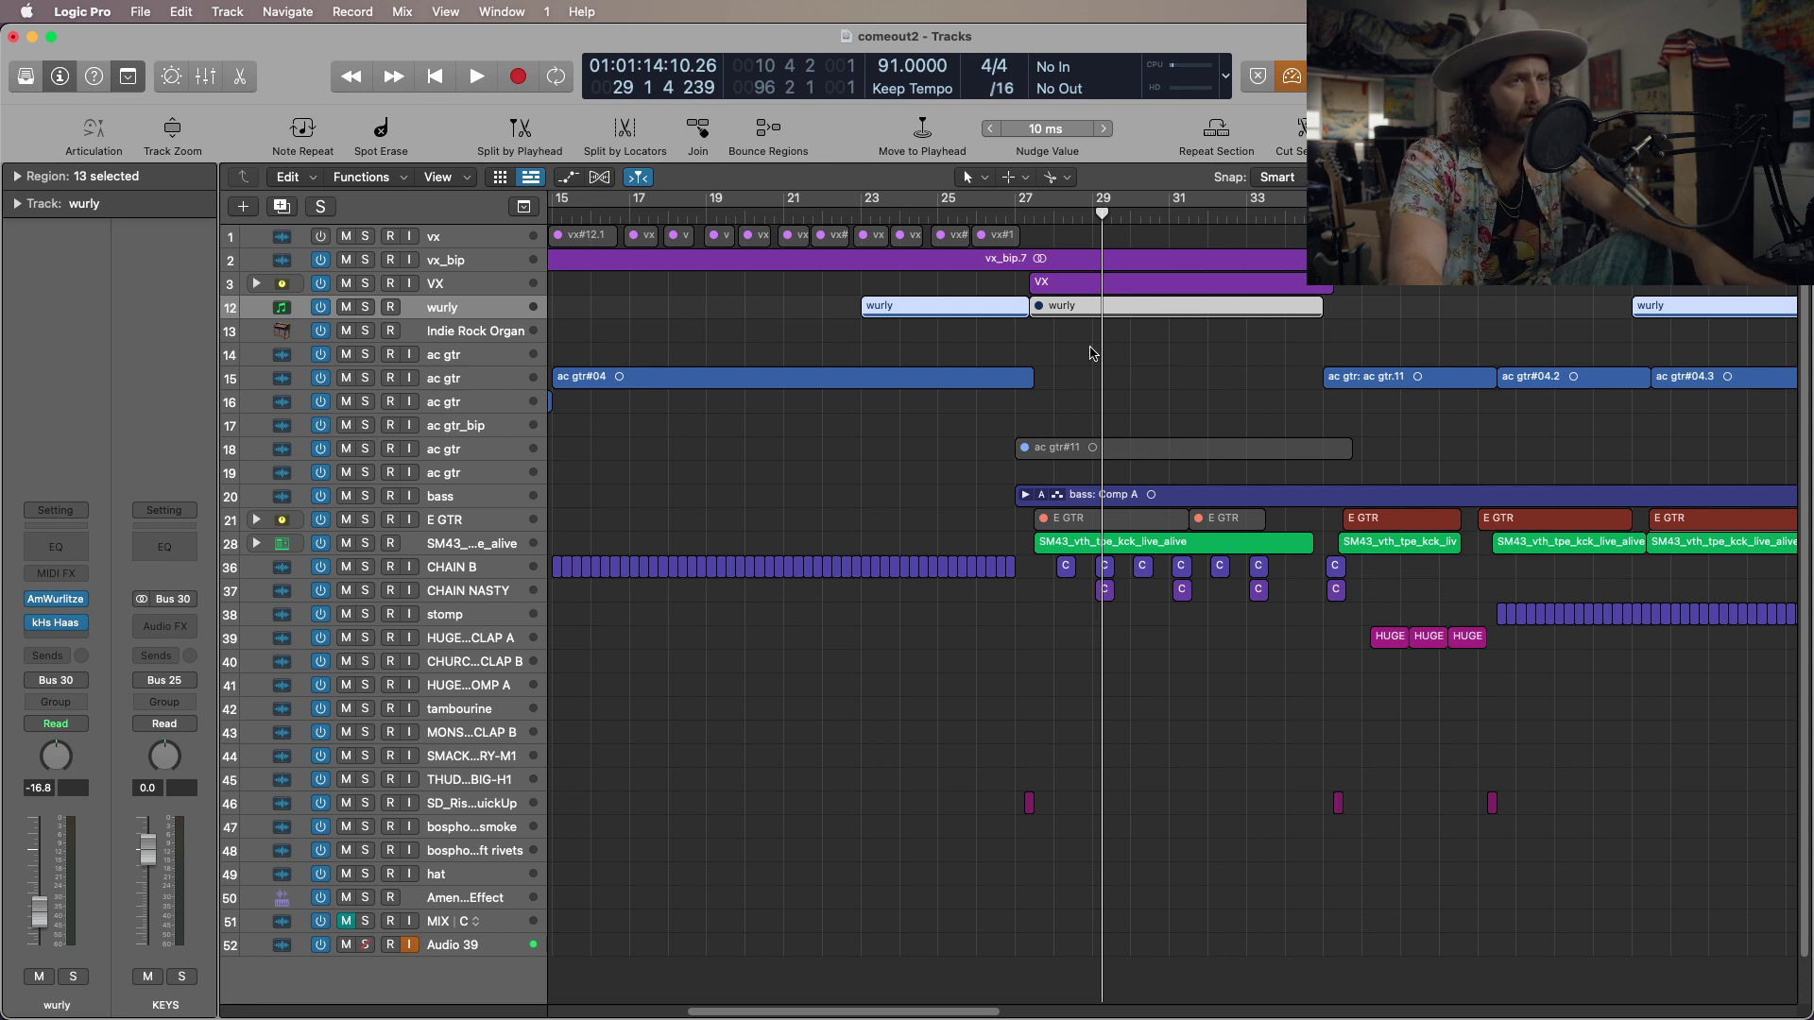
{"action": "left_click", "coordinate": [1003, 217]}
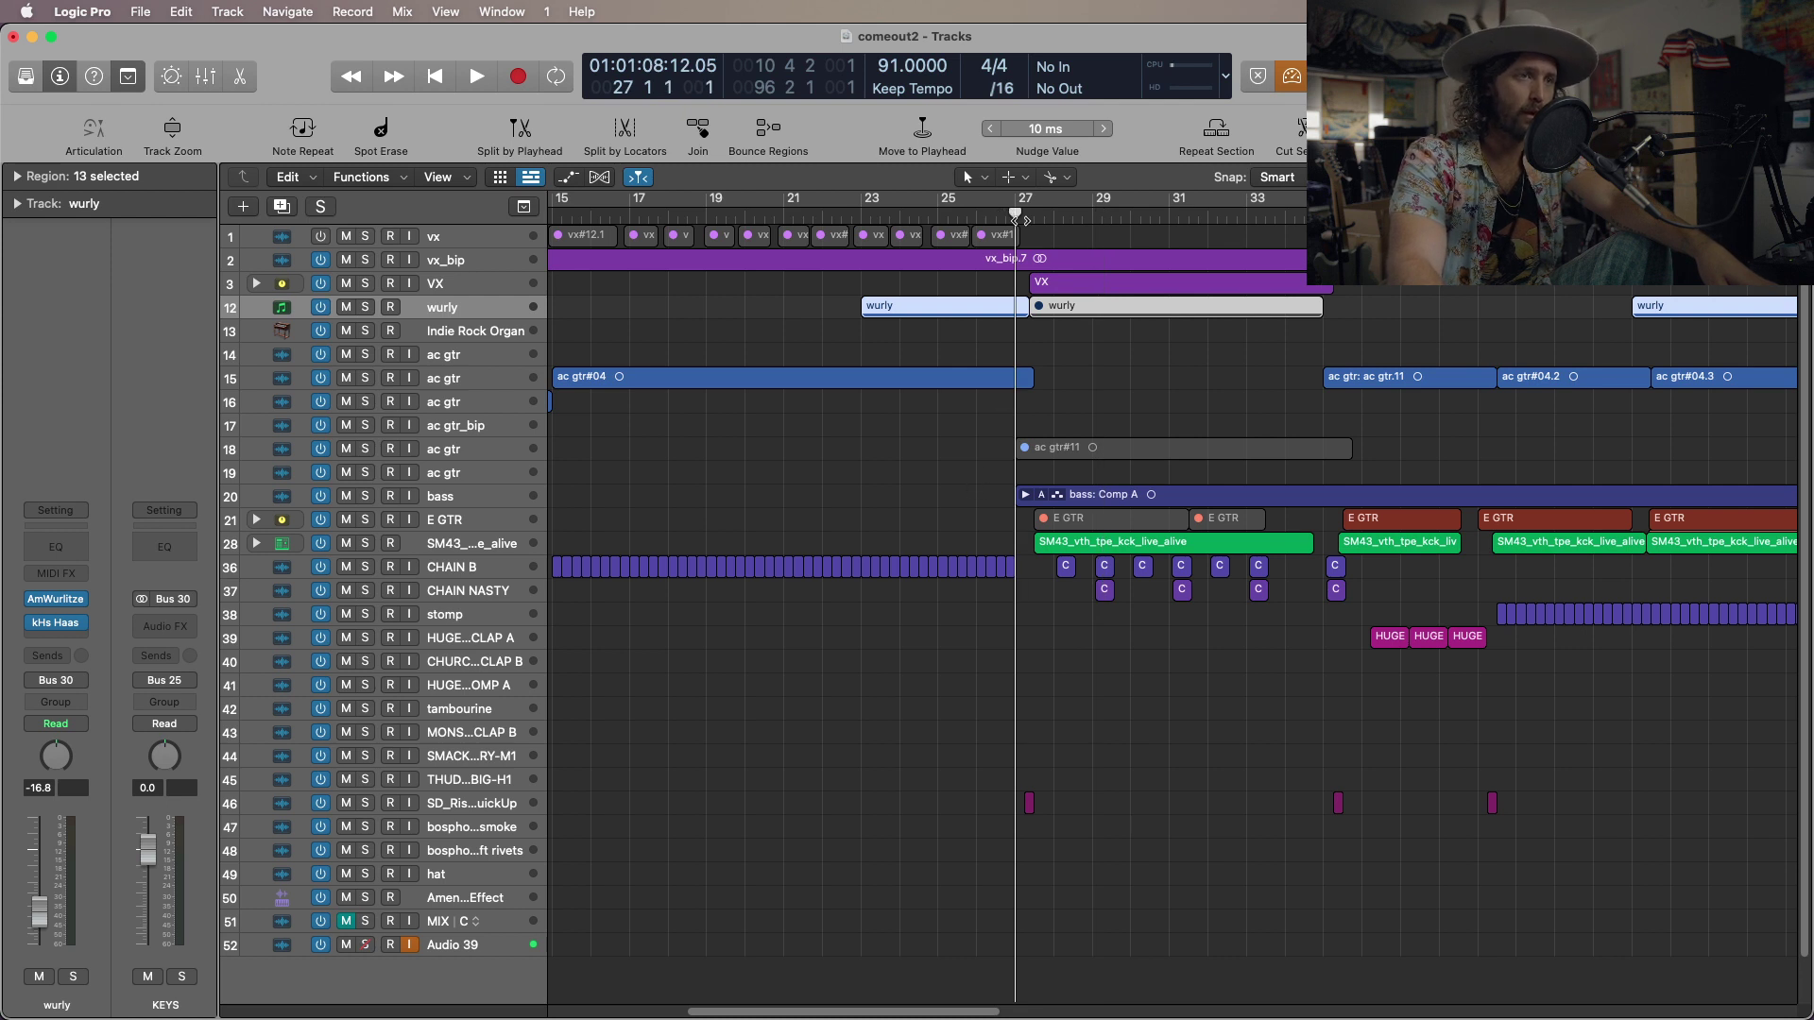
{"action": "left_click_drag", "start_coordinate": [1004, 214], "coordinate": [995, 215]}
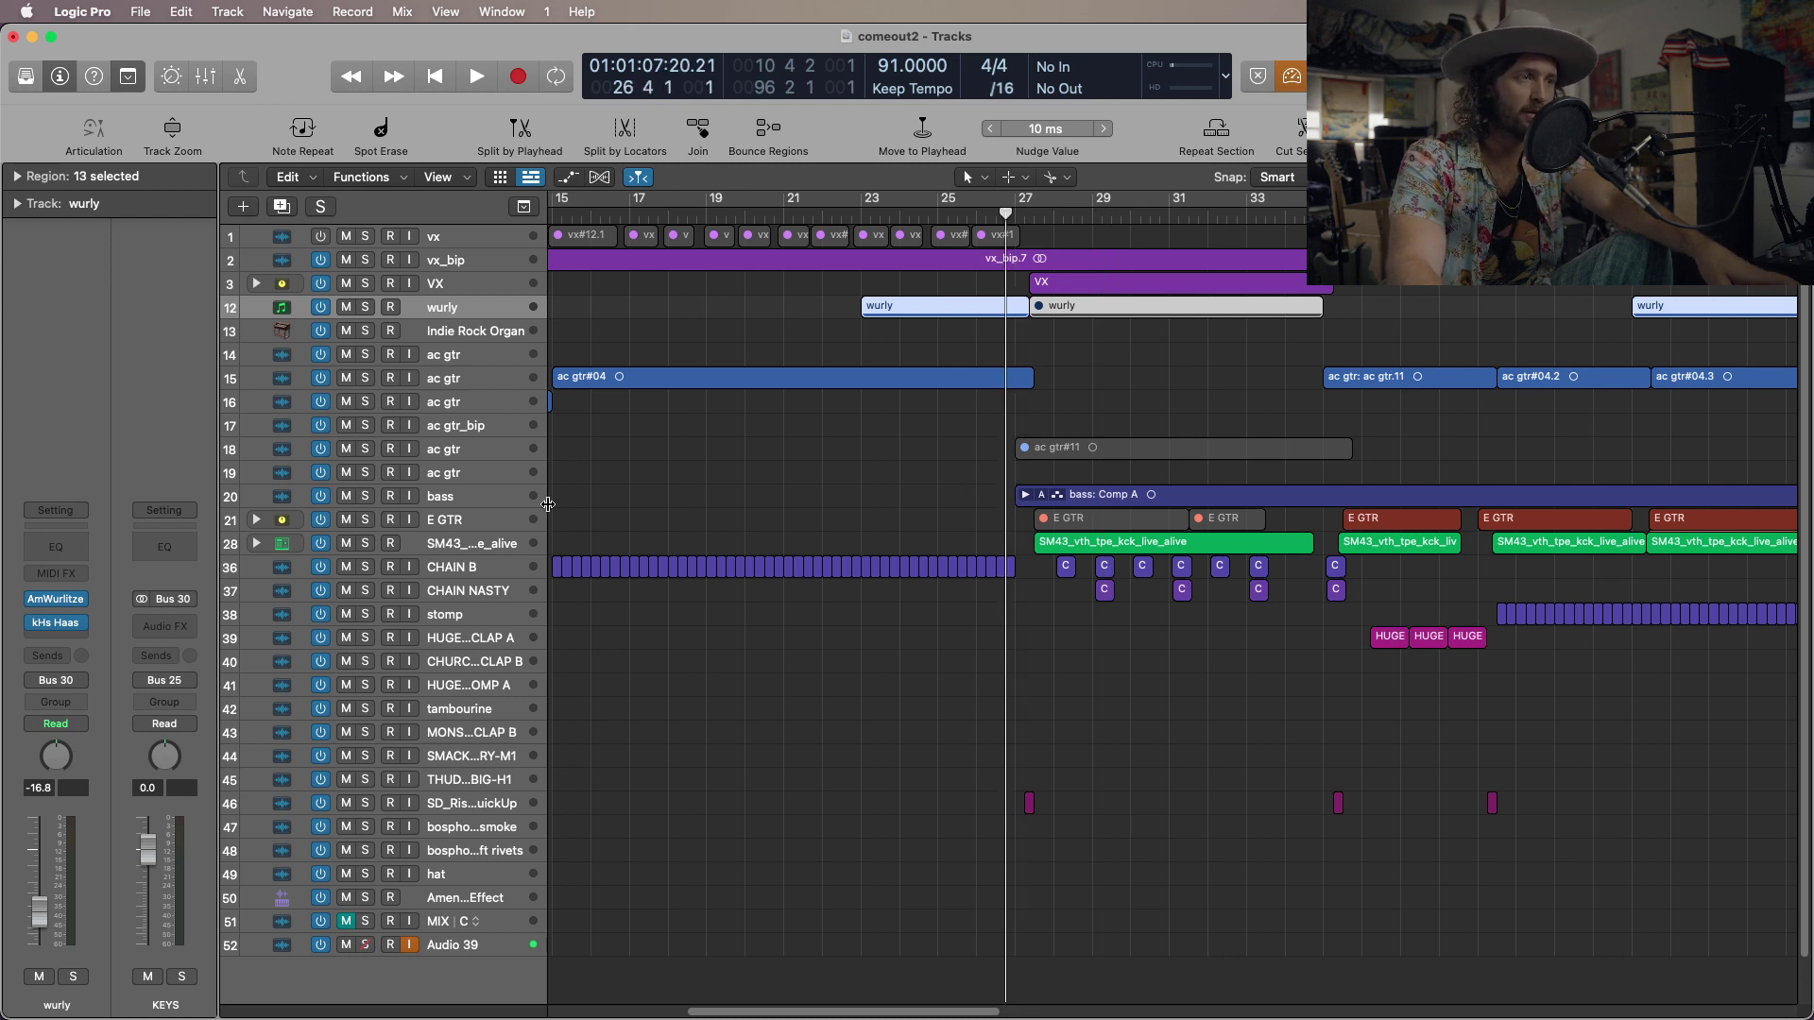
Select and solo the bass track, open its Virtual Mix Rack plug-in, and reposition the window so all its modules fit on screen.
{"action": "left_click", "coordinate": [450, 497]}
{"action": "left_click", "coordinate": [368, 501]}
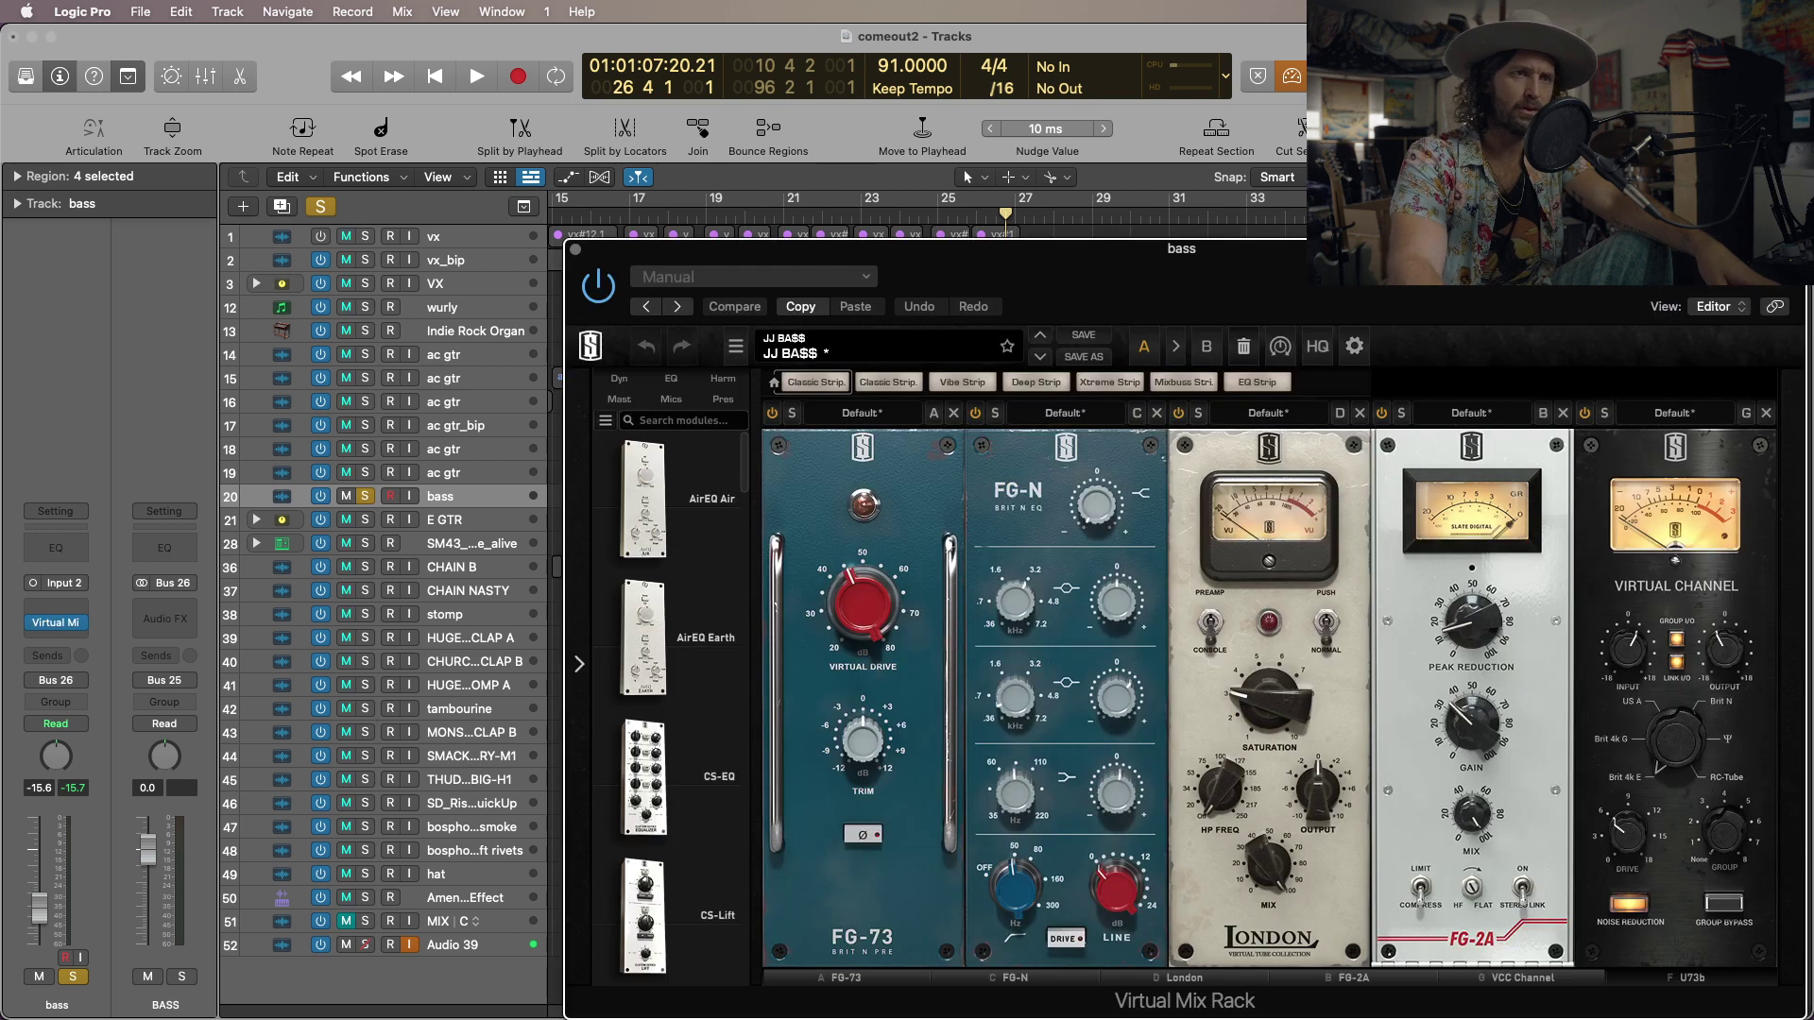
{"action": "left_click_drag", "start_coordinate": [1411, 264], "coordinate": [1048, 195]}
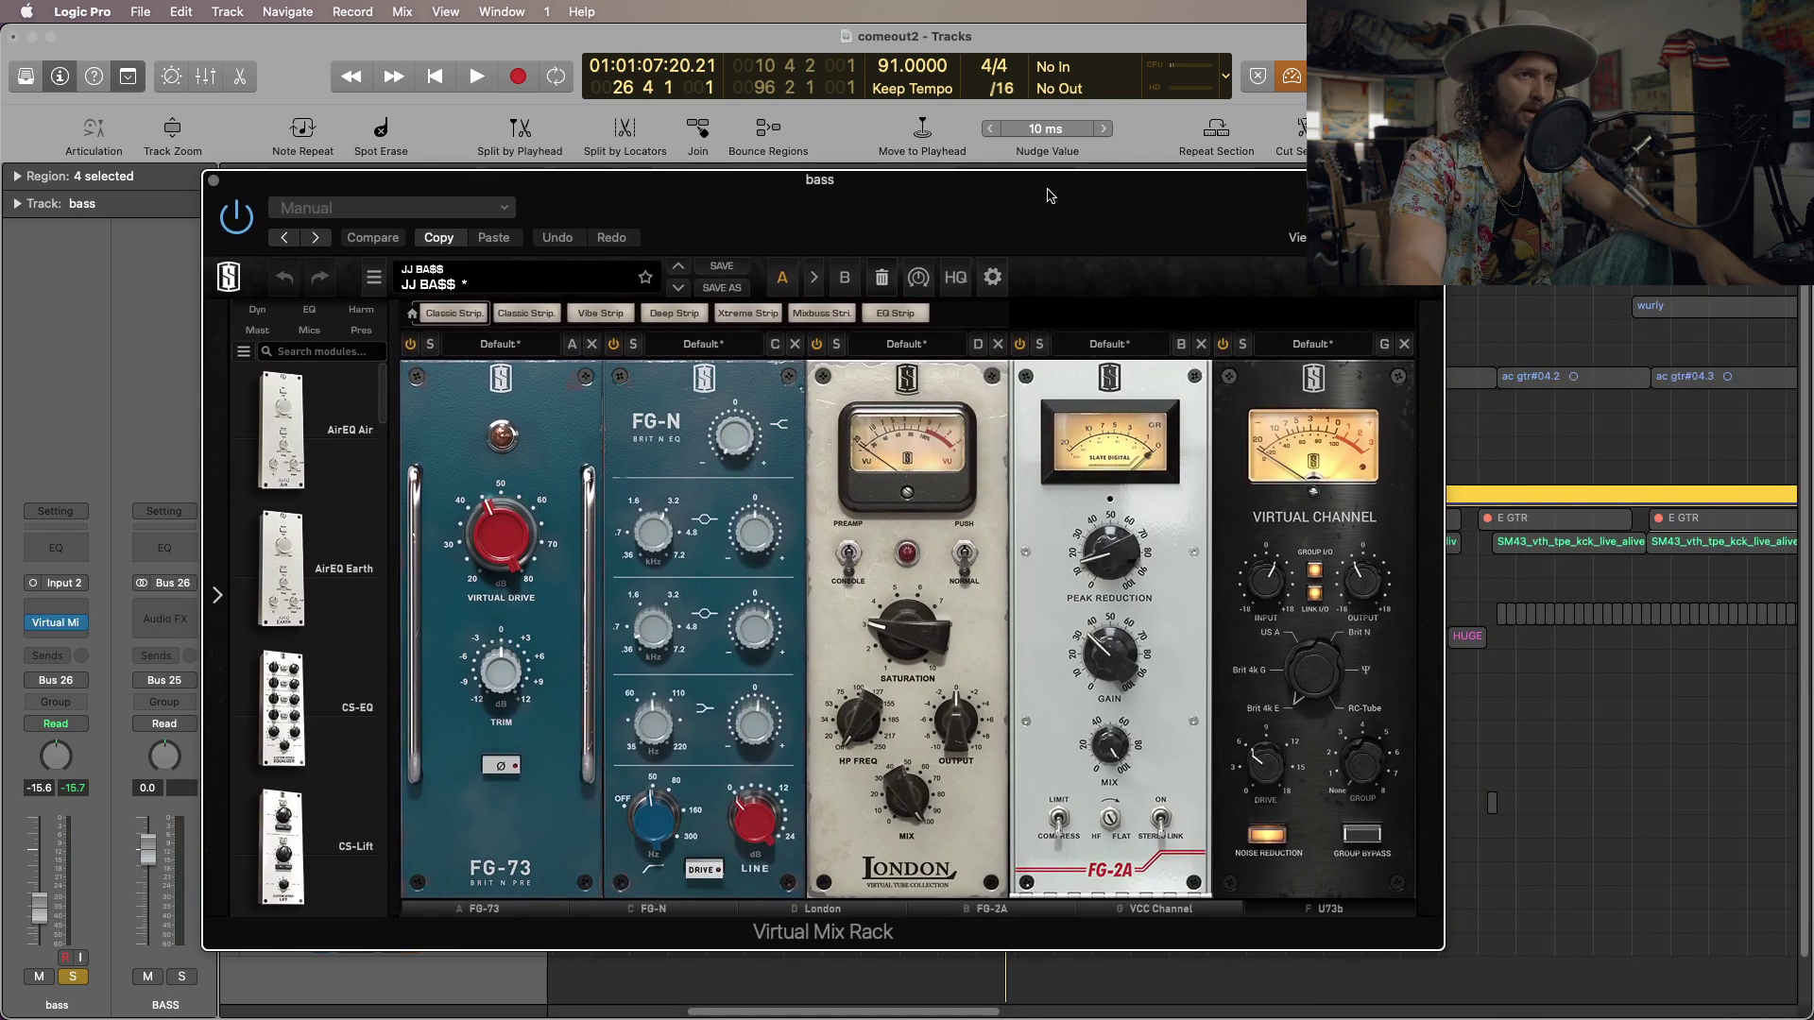
{"action": "left_click_drag", "start_coordinate": [1058, 191], "coordinate": [1048, 192]}
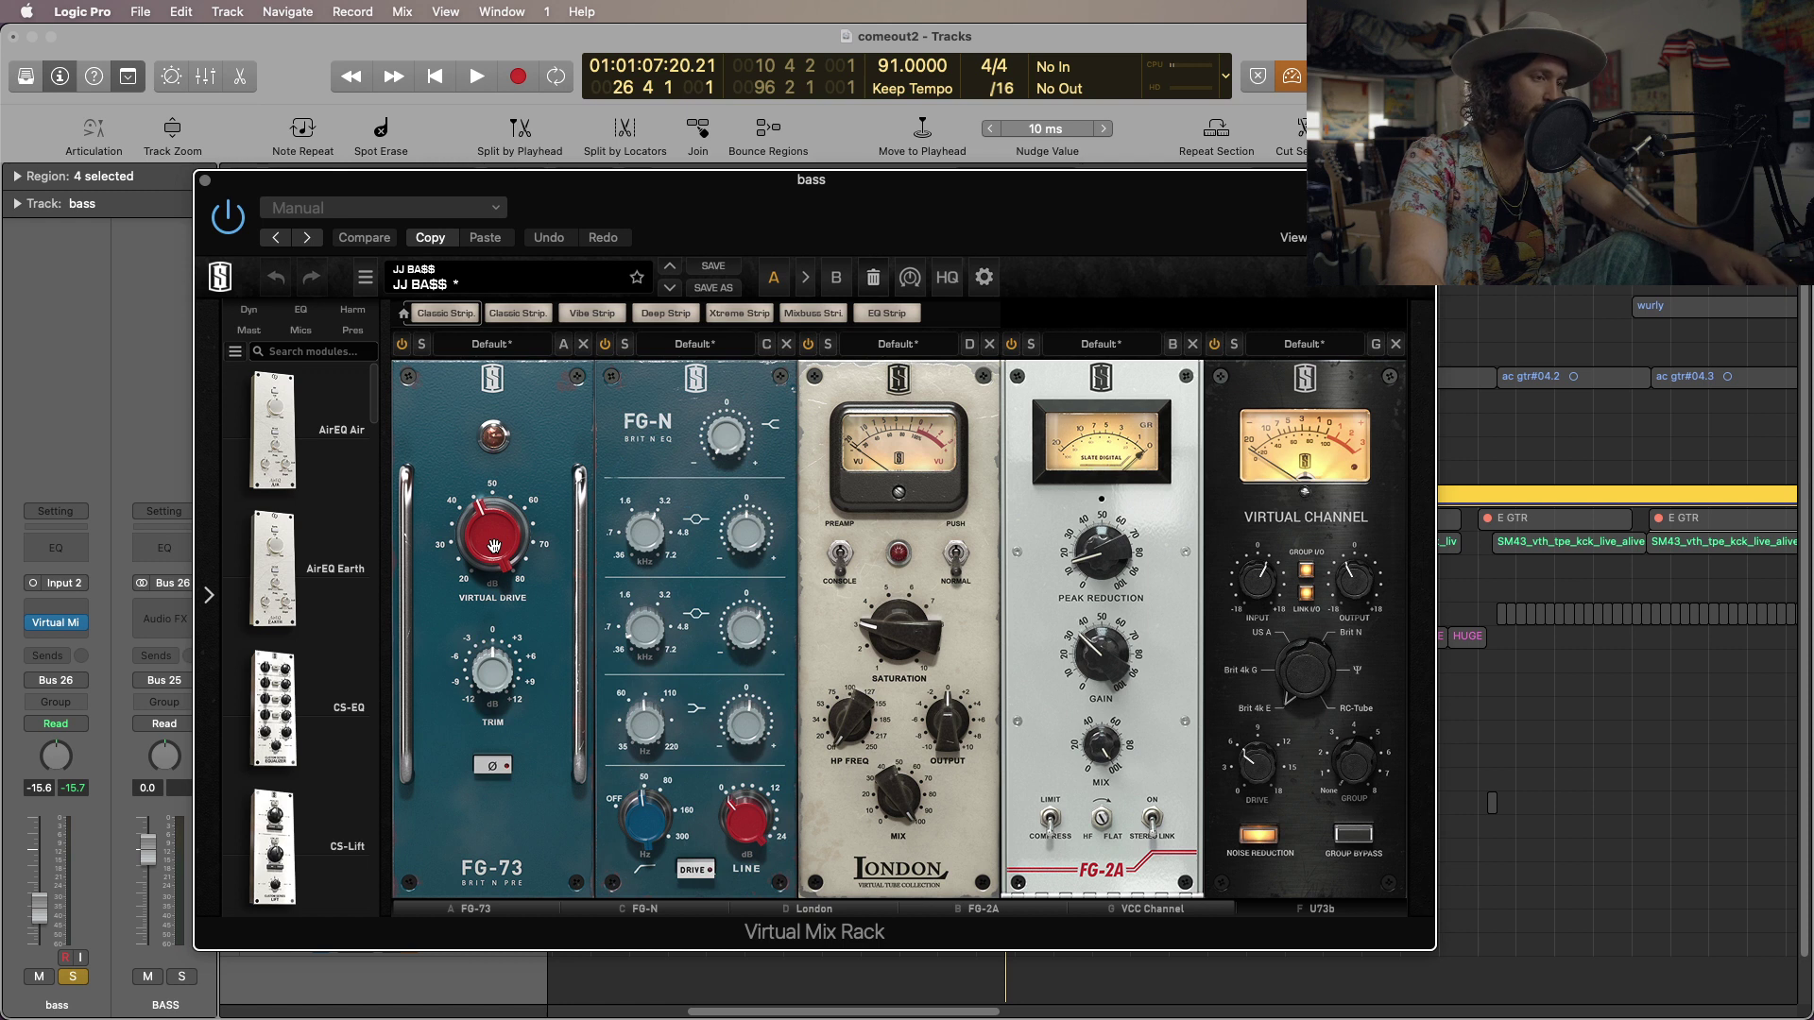
Play the soloed bass from bar 26 beat 4 to bar 29 with its Virtual Mix Rack modules in view.
{"action": "left_click_drag", "start_coordinate": [715, 451], "coordinate": [762, 465]}
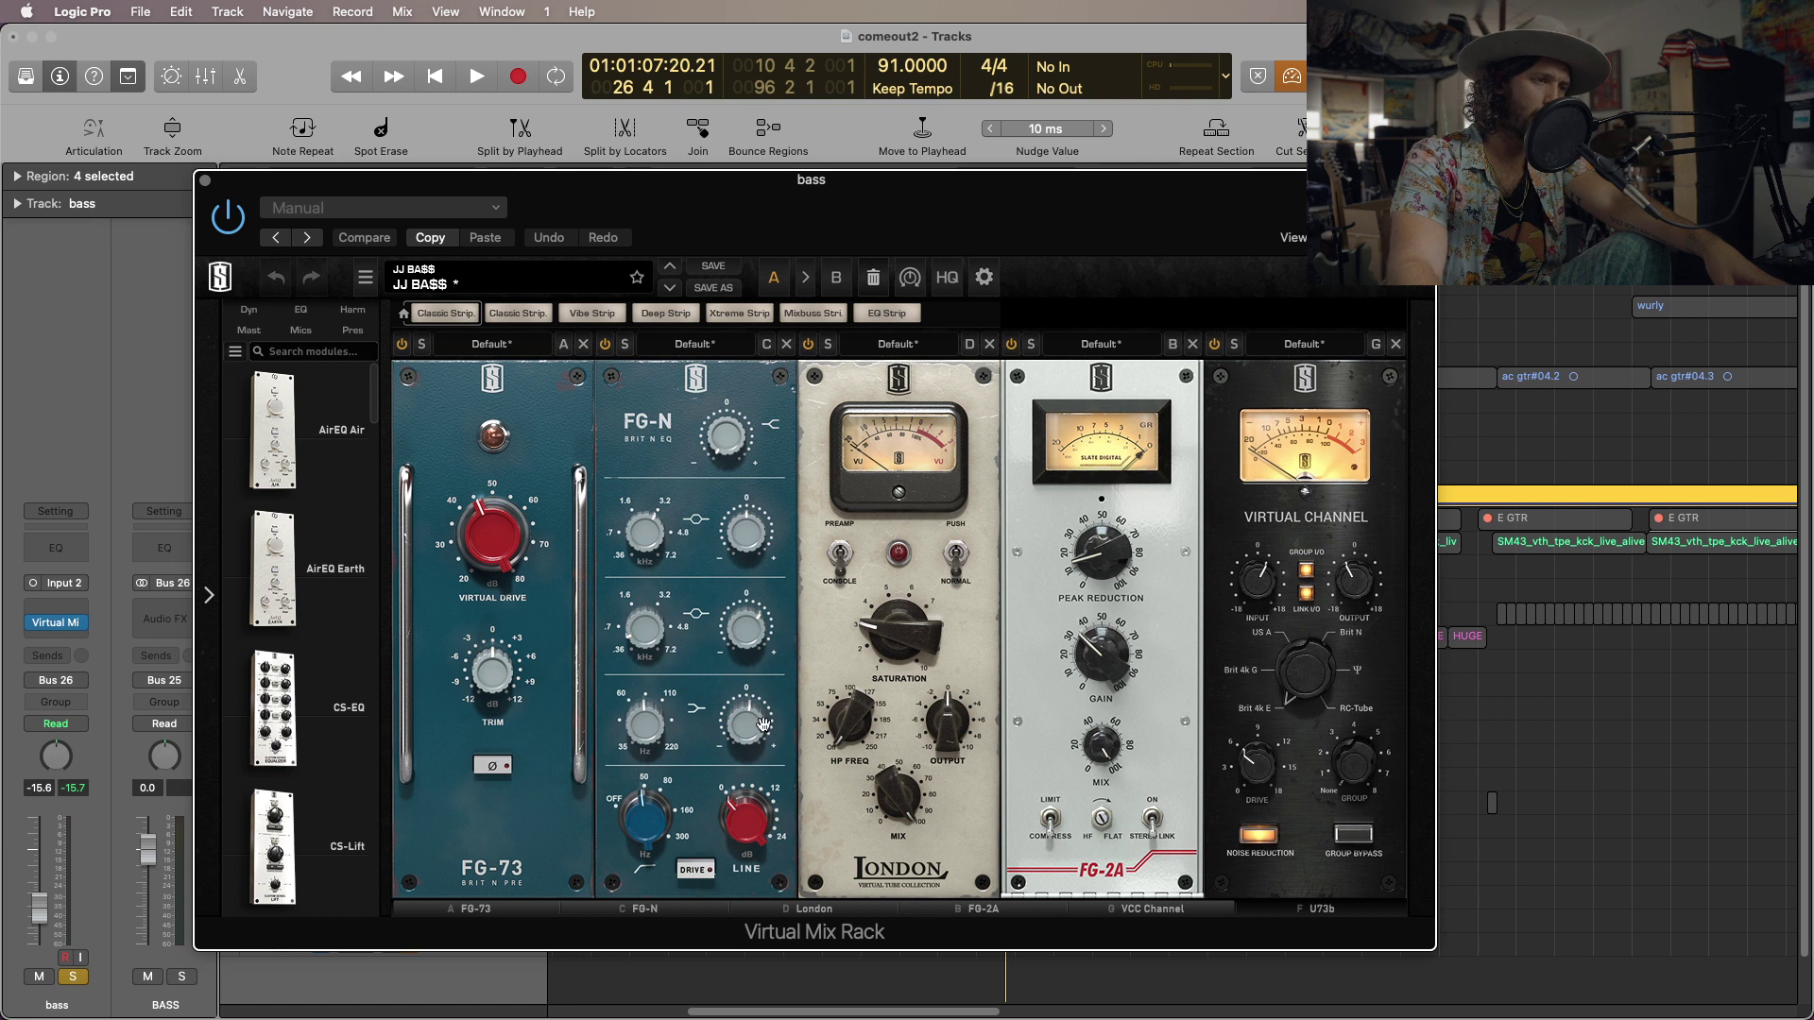
{"action": "left_click", "coordinate": [646, 802]}
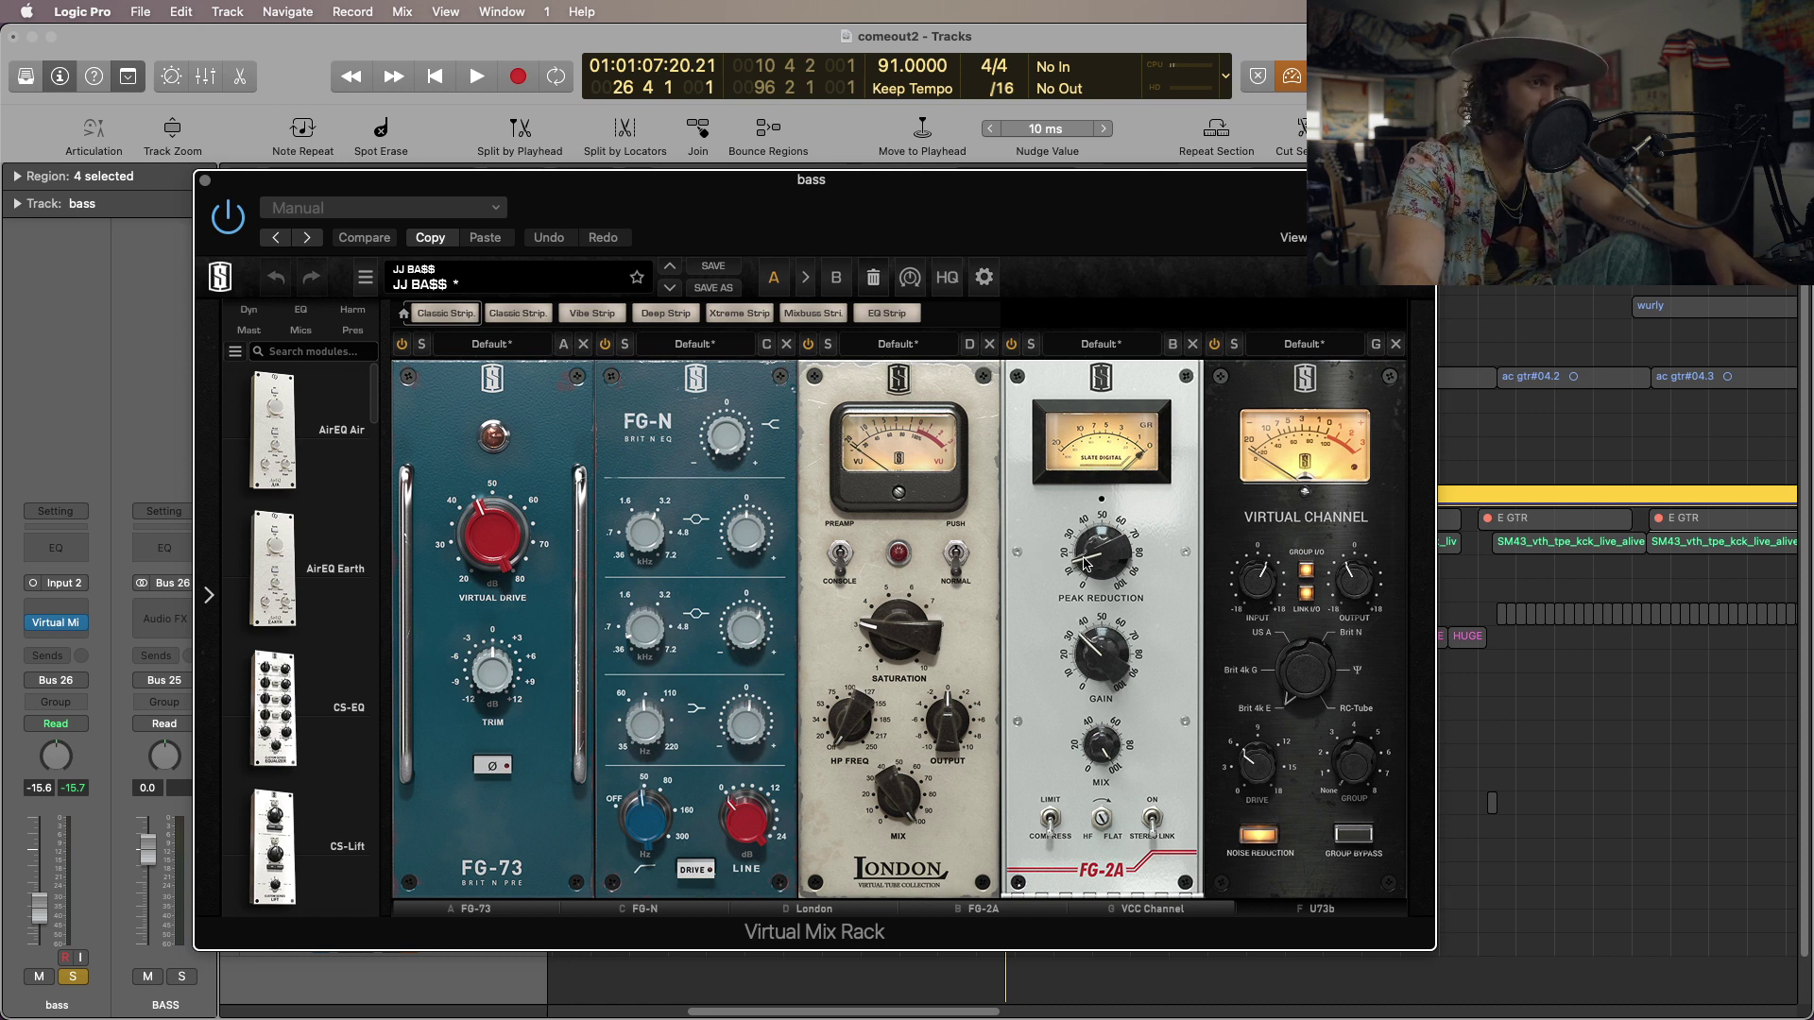
{"action": "key", "text": "space"}
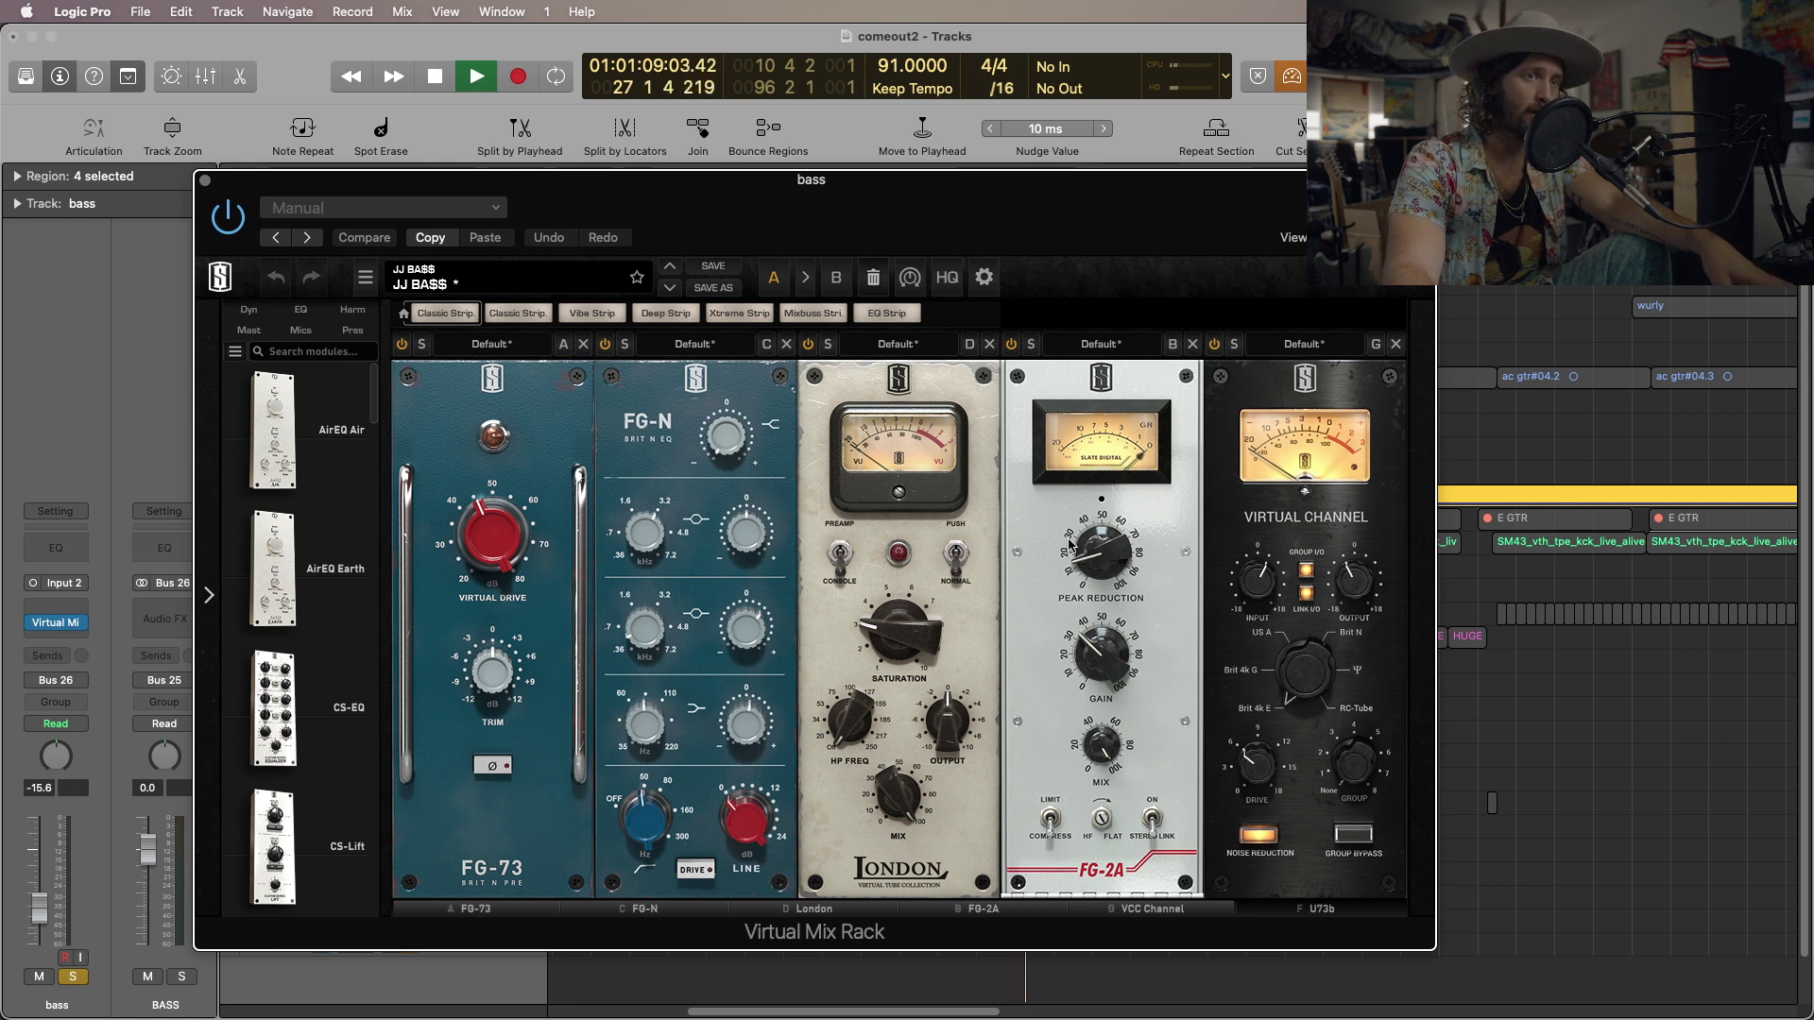
{"action": "left_click_drag", "start_coordinate": [873, 199], "coordinate": [941, 156]}
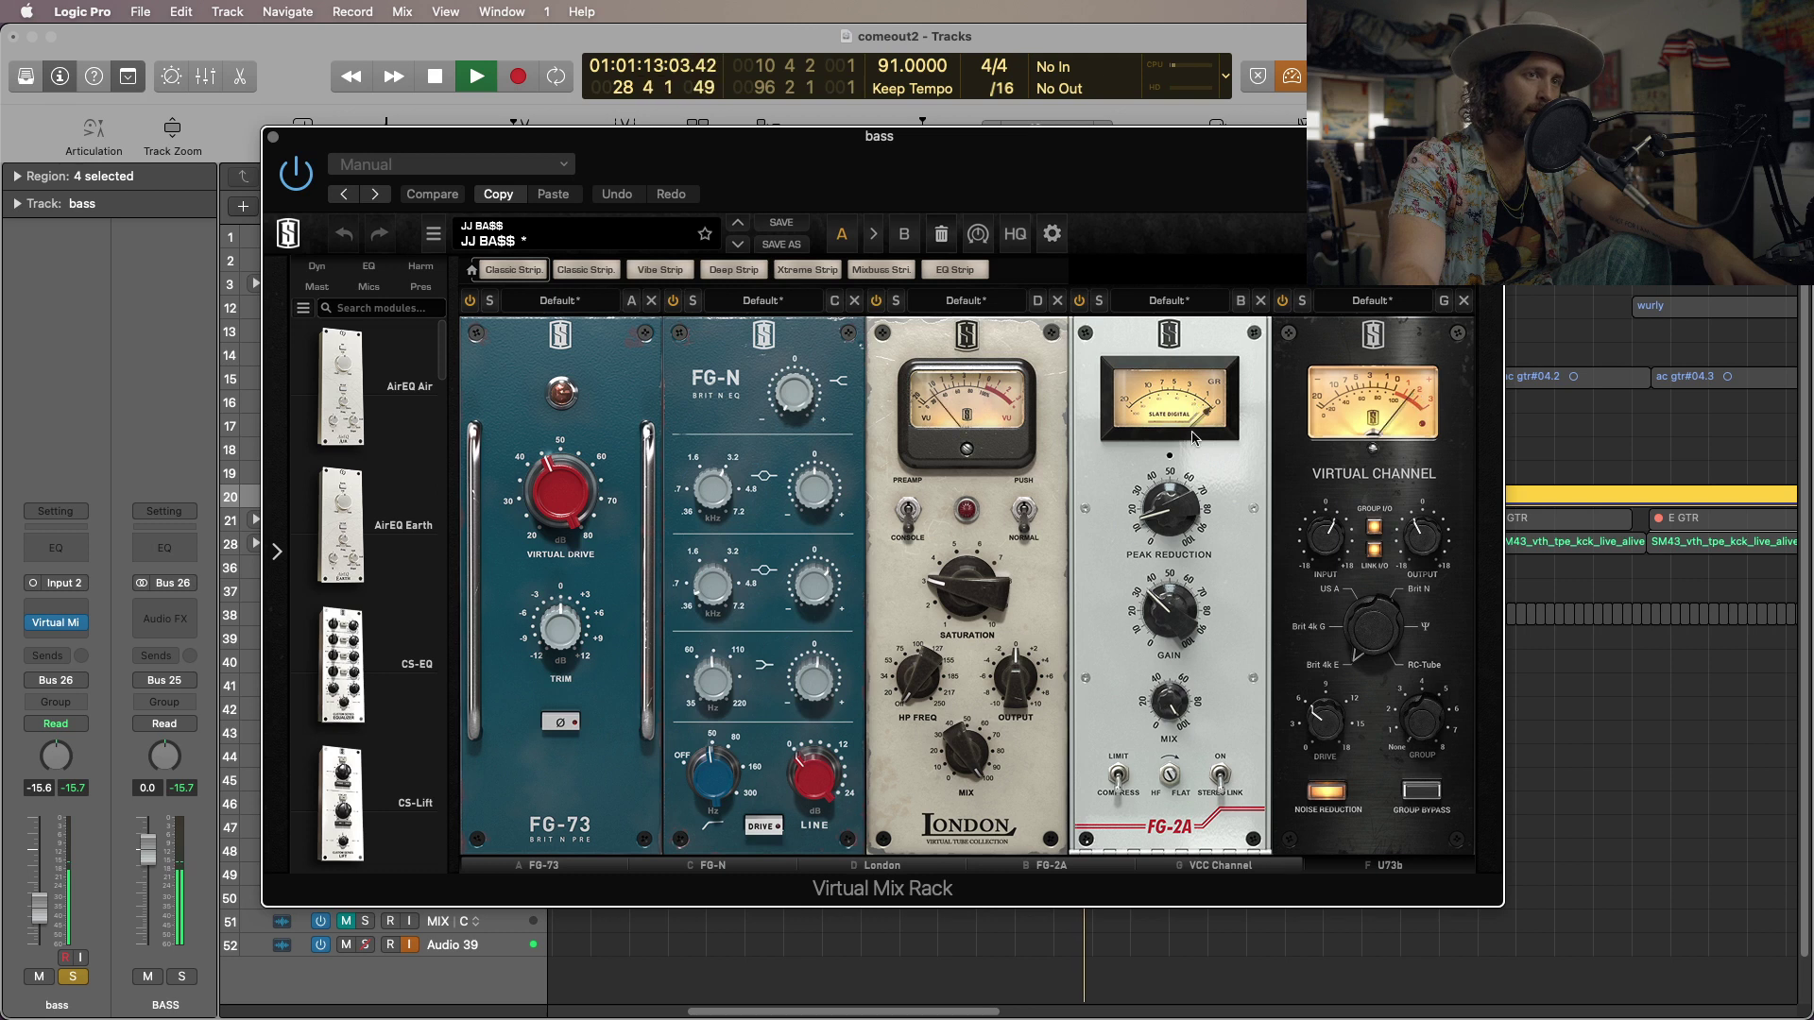
{"action": "key", "text": "space"}
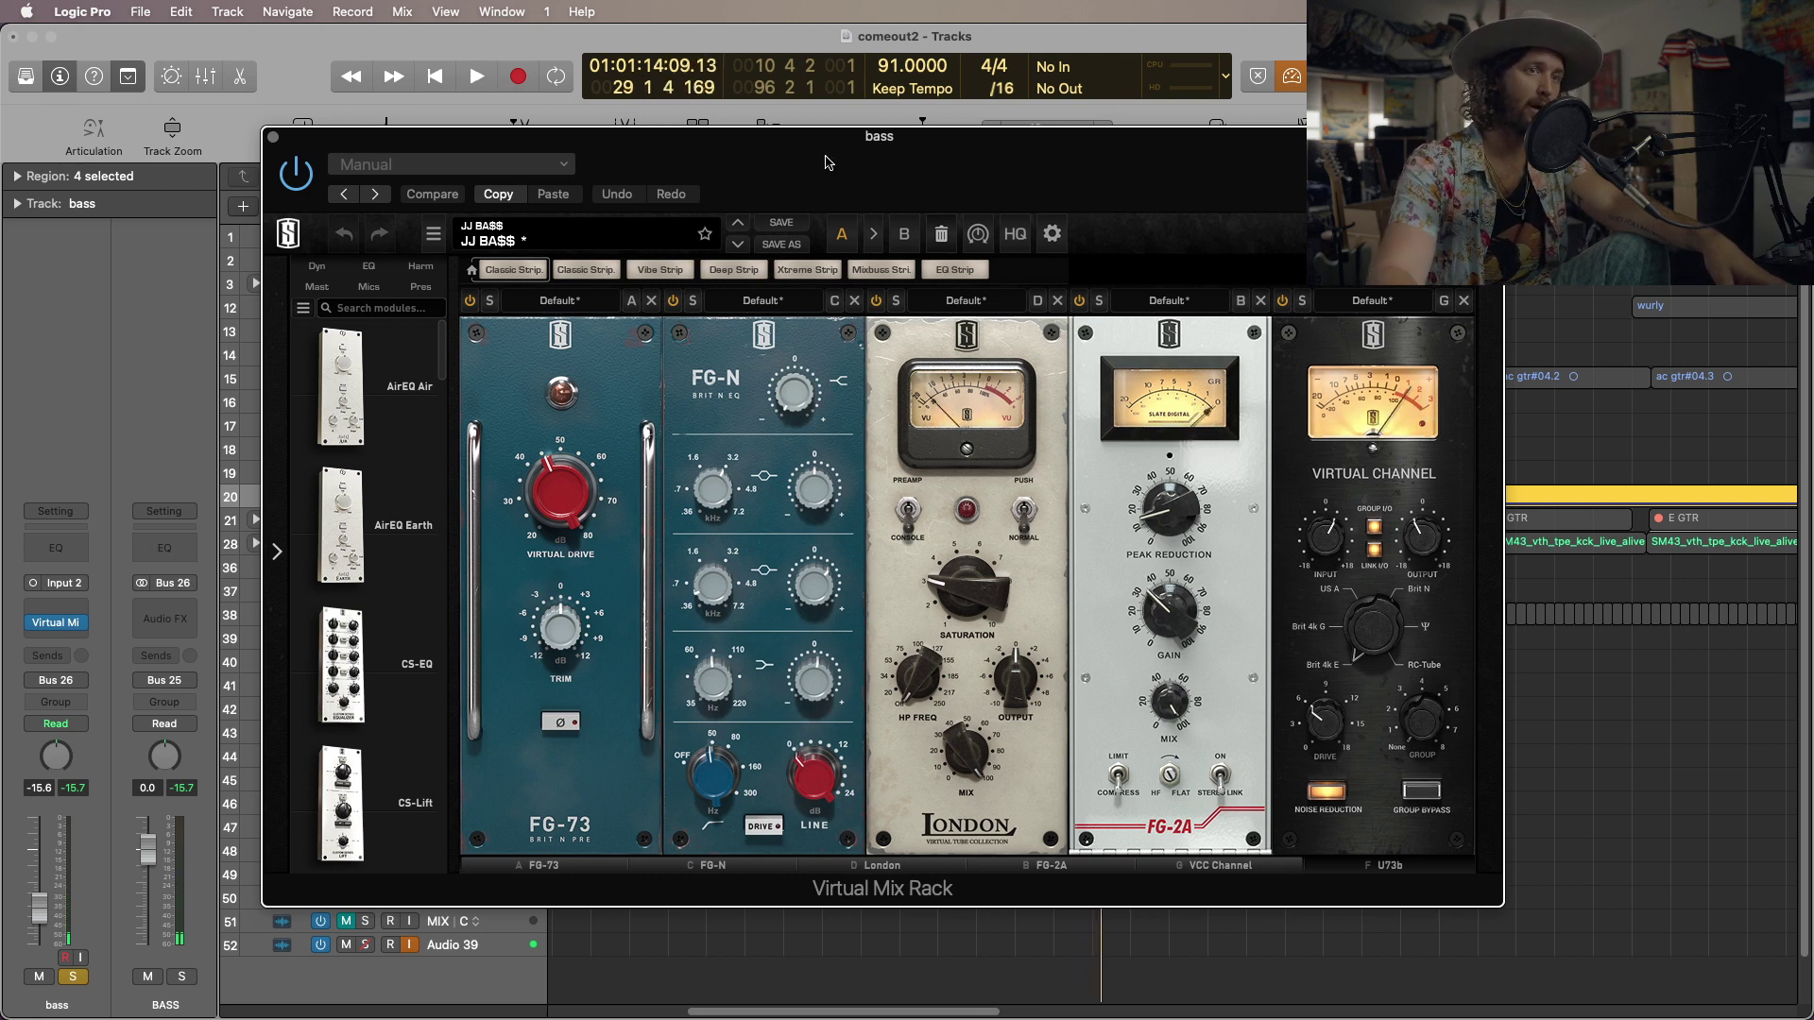
Try an FG-2A Peak Reduction of 55 while playing the soloed bass from bar 29 to bar 31, and lower the knob again.
{"action": "left_click_drag", "start_coordinate": [1175, 527], "coordinate": [1180, 483]}
{"action": "key", "text": "space"}
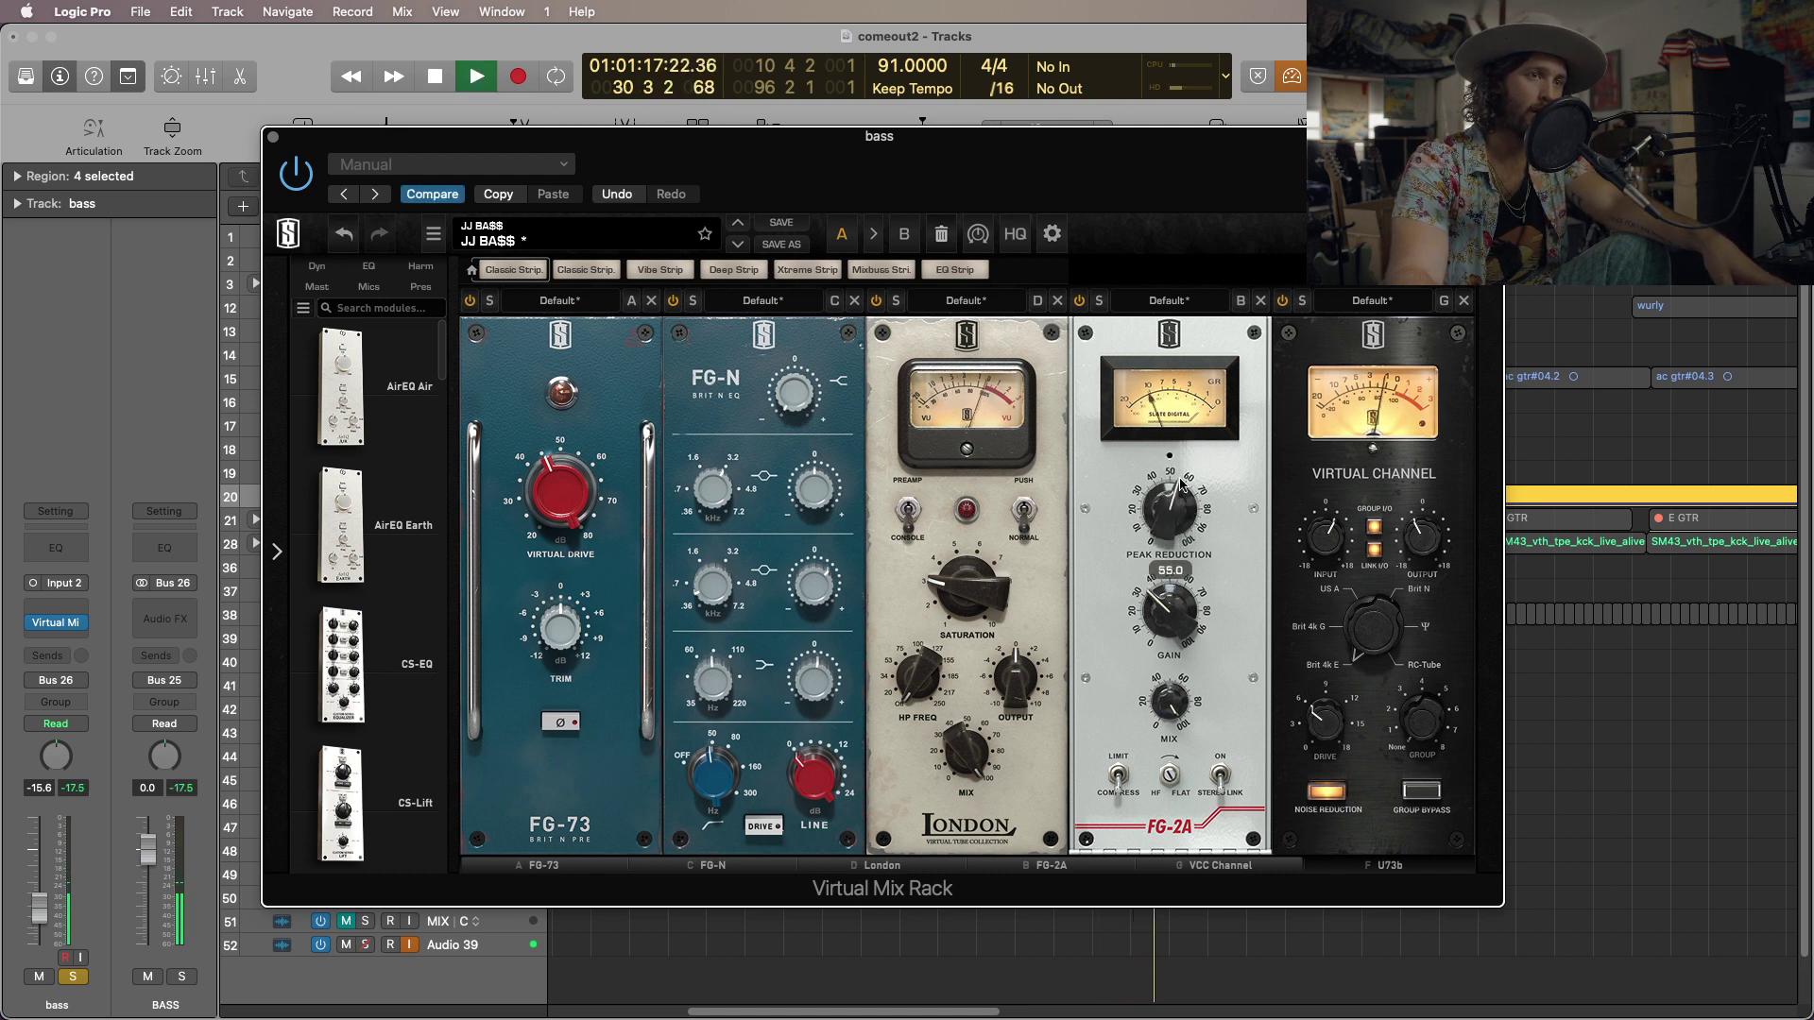
{"action": "key", "text": "space"}
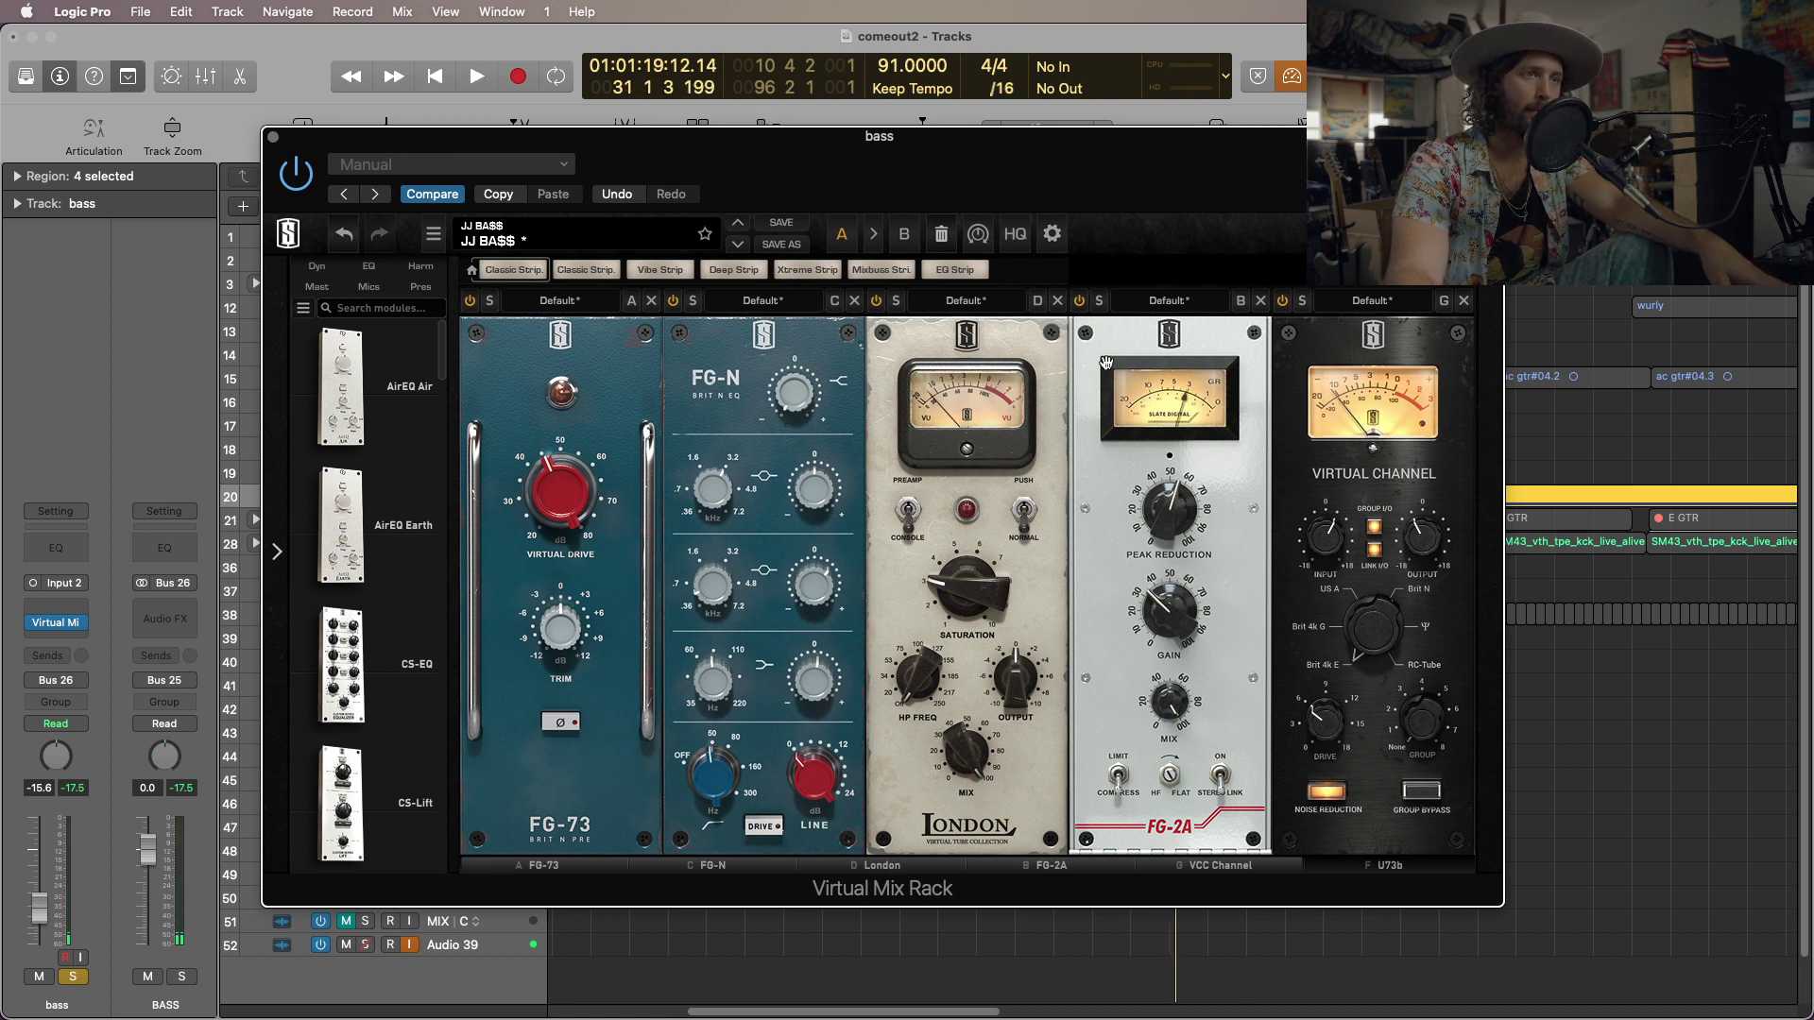
{"action": "left_click_drag", "start_coordinate": [1175, 509], "coordinate": [1171, 567]}
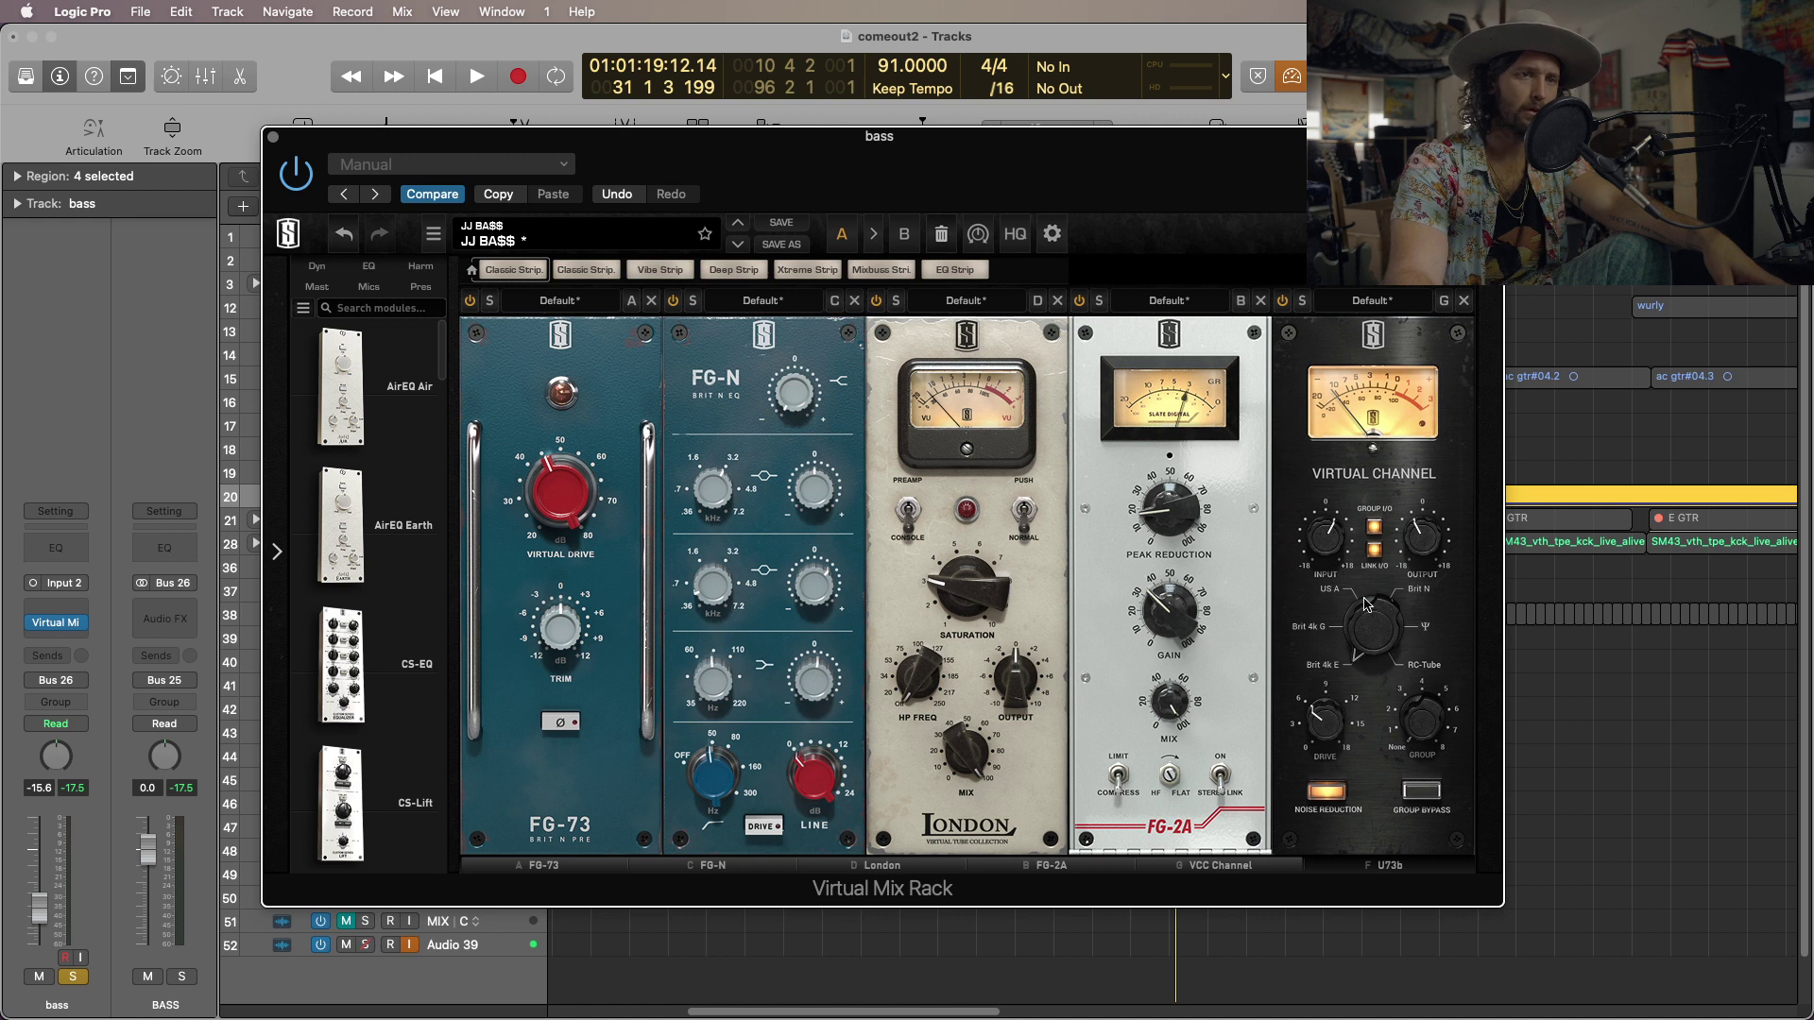
Close the bass track's Virtual Mix Rack window and unsolo the bass.
{"action": "left_click_drag", "start_coordinate": [1164, 191], "coordinate": [1074, 175]}
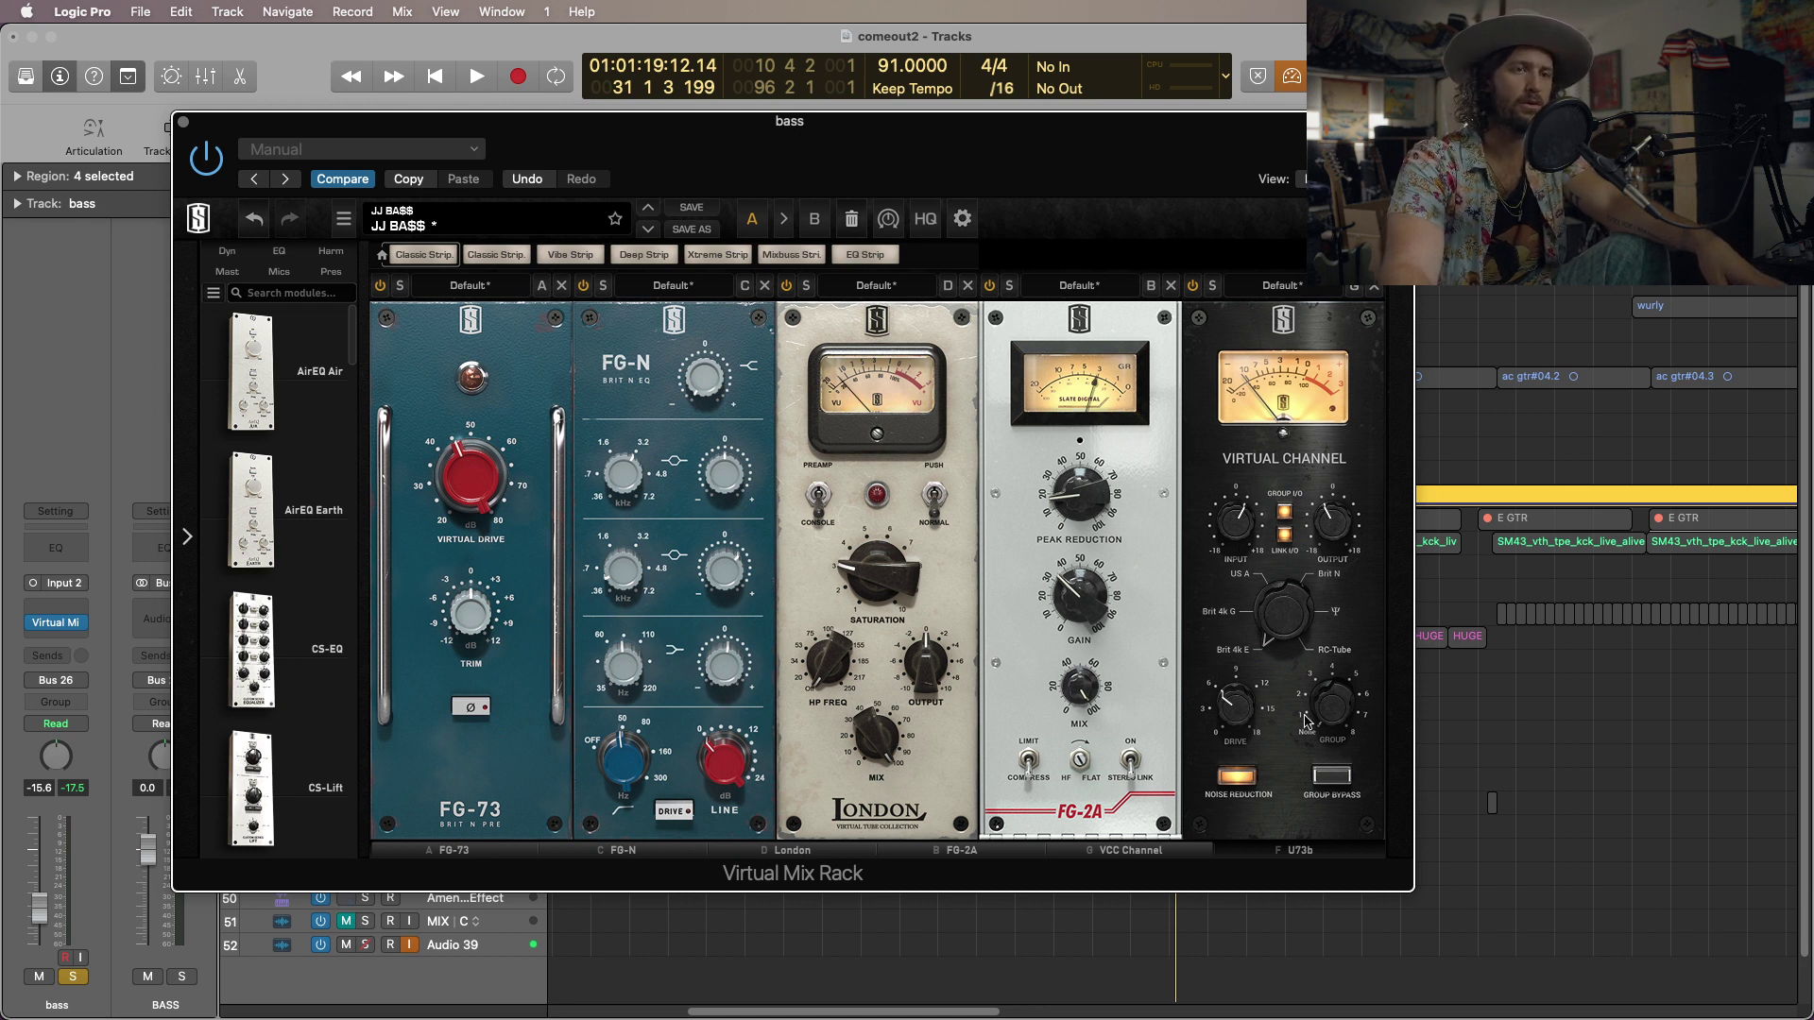
{"action": "left_click", "coordinate": [183, 124]}
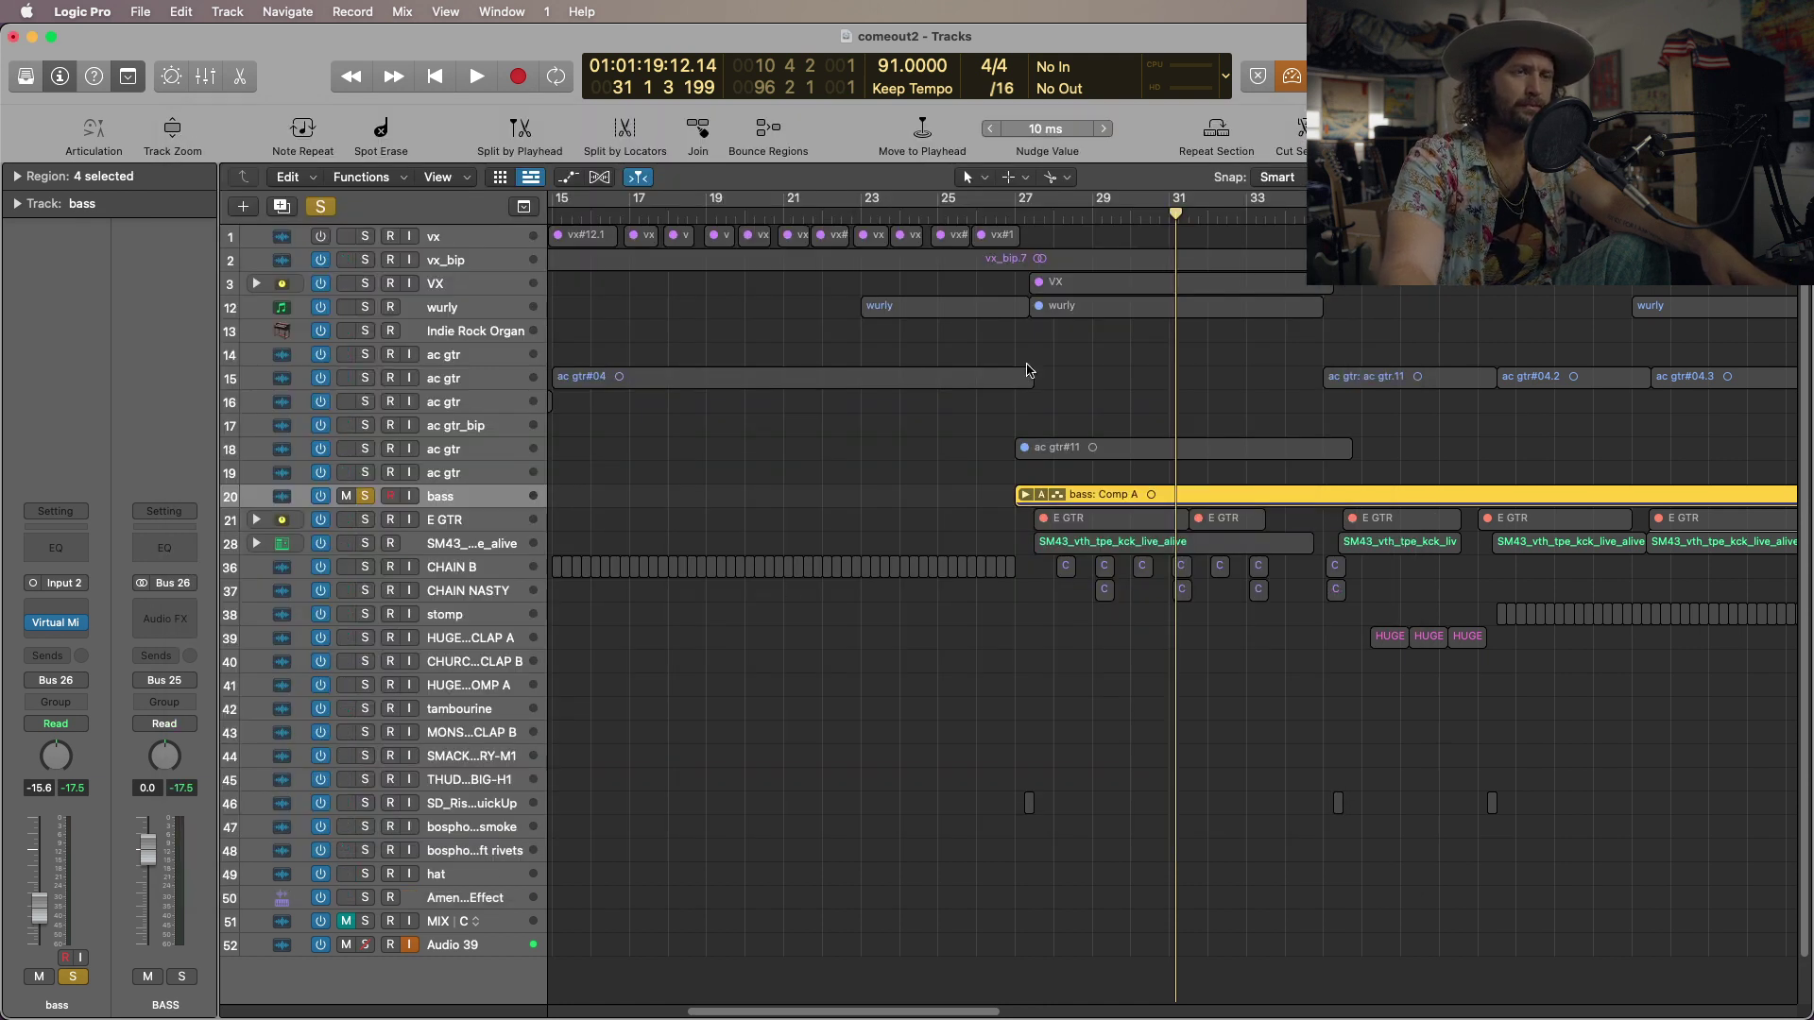
{"action": "left_click", "coordinate": [365, 496]}
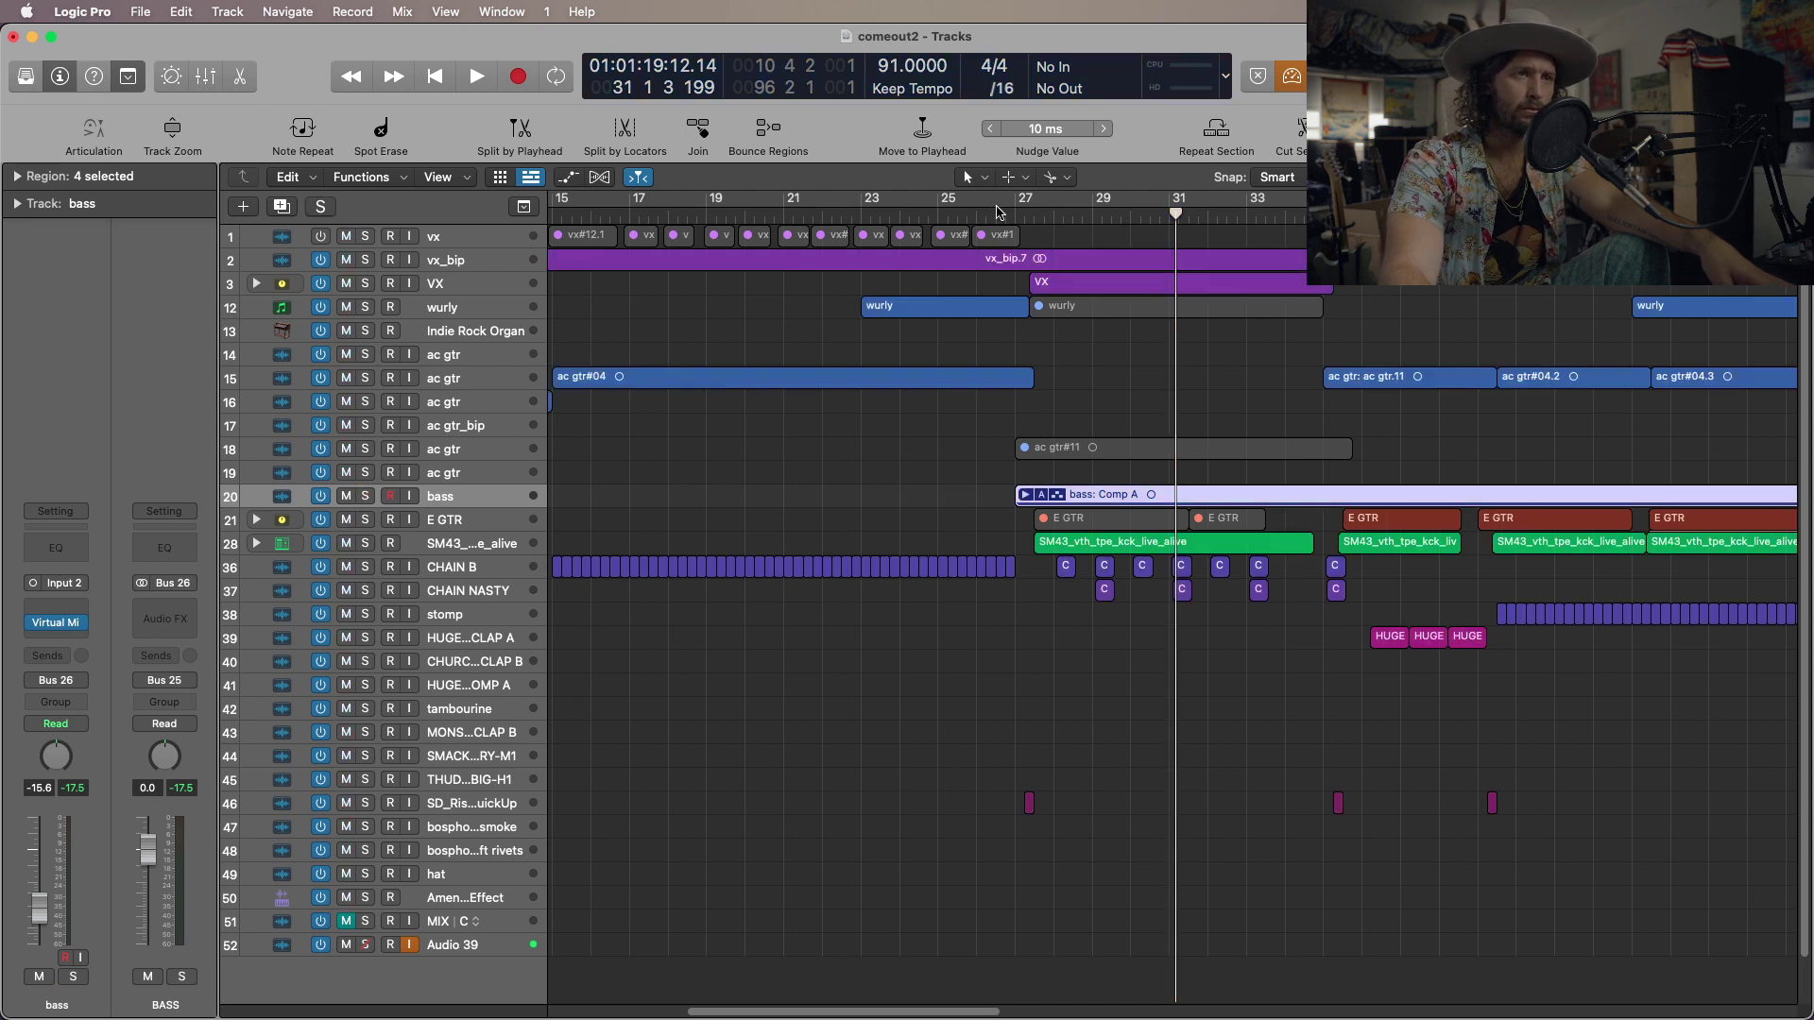
Play the full mix from bar 26 beat 4, soloing the SM43 kick track during playback, and stop in bar 29.
{"action": "left_click", "coordinate": [1005, 214]}
{"action": "key", "text": "space"}
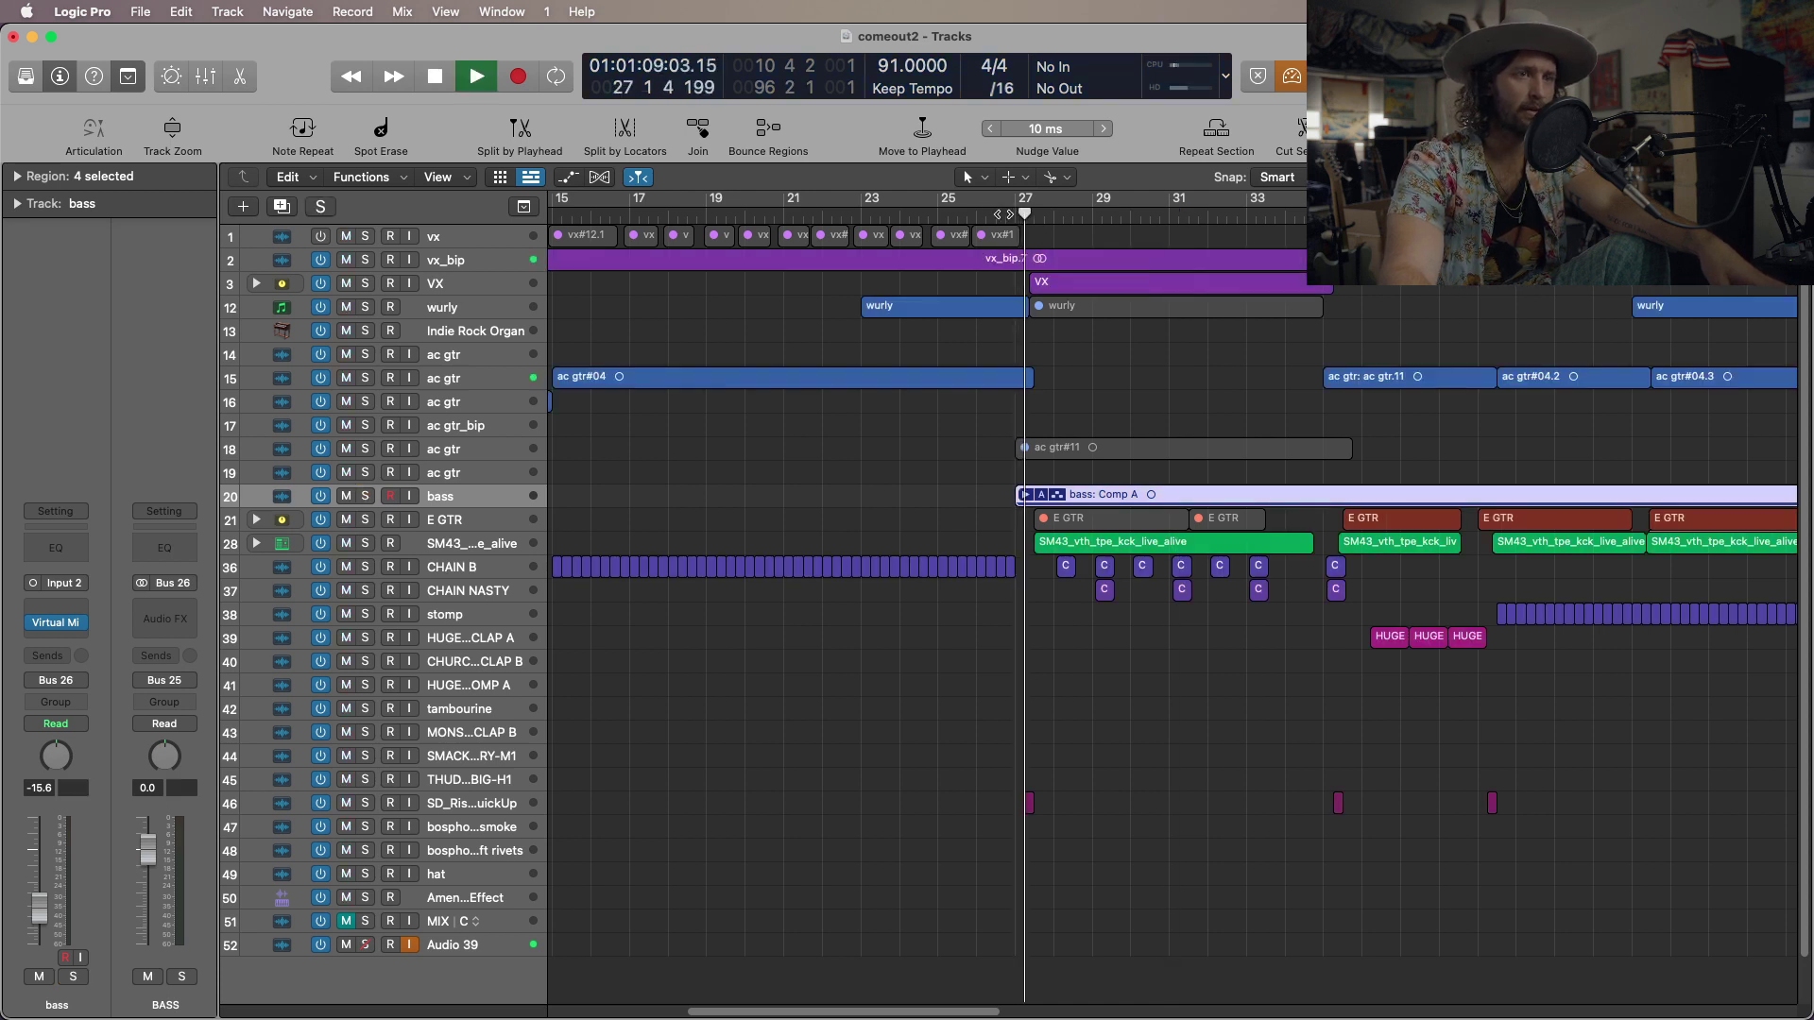
{"action": "left_click", "coordinate": [366, 543]}
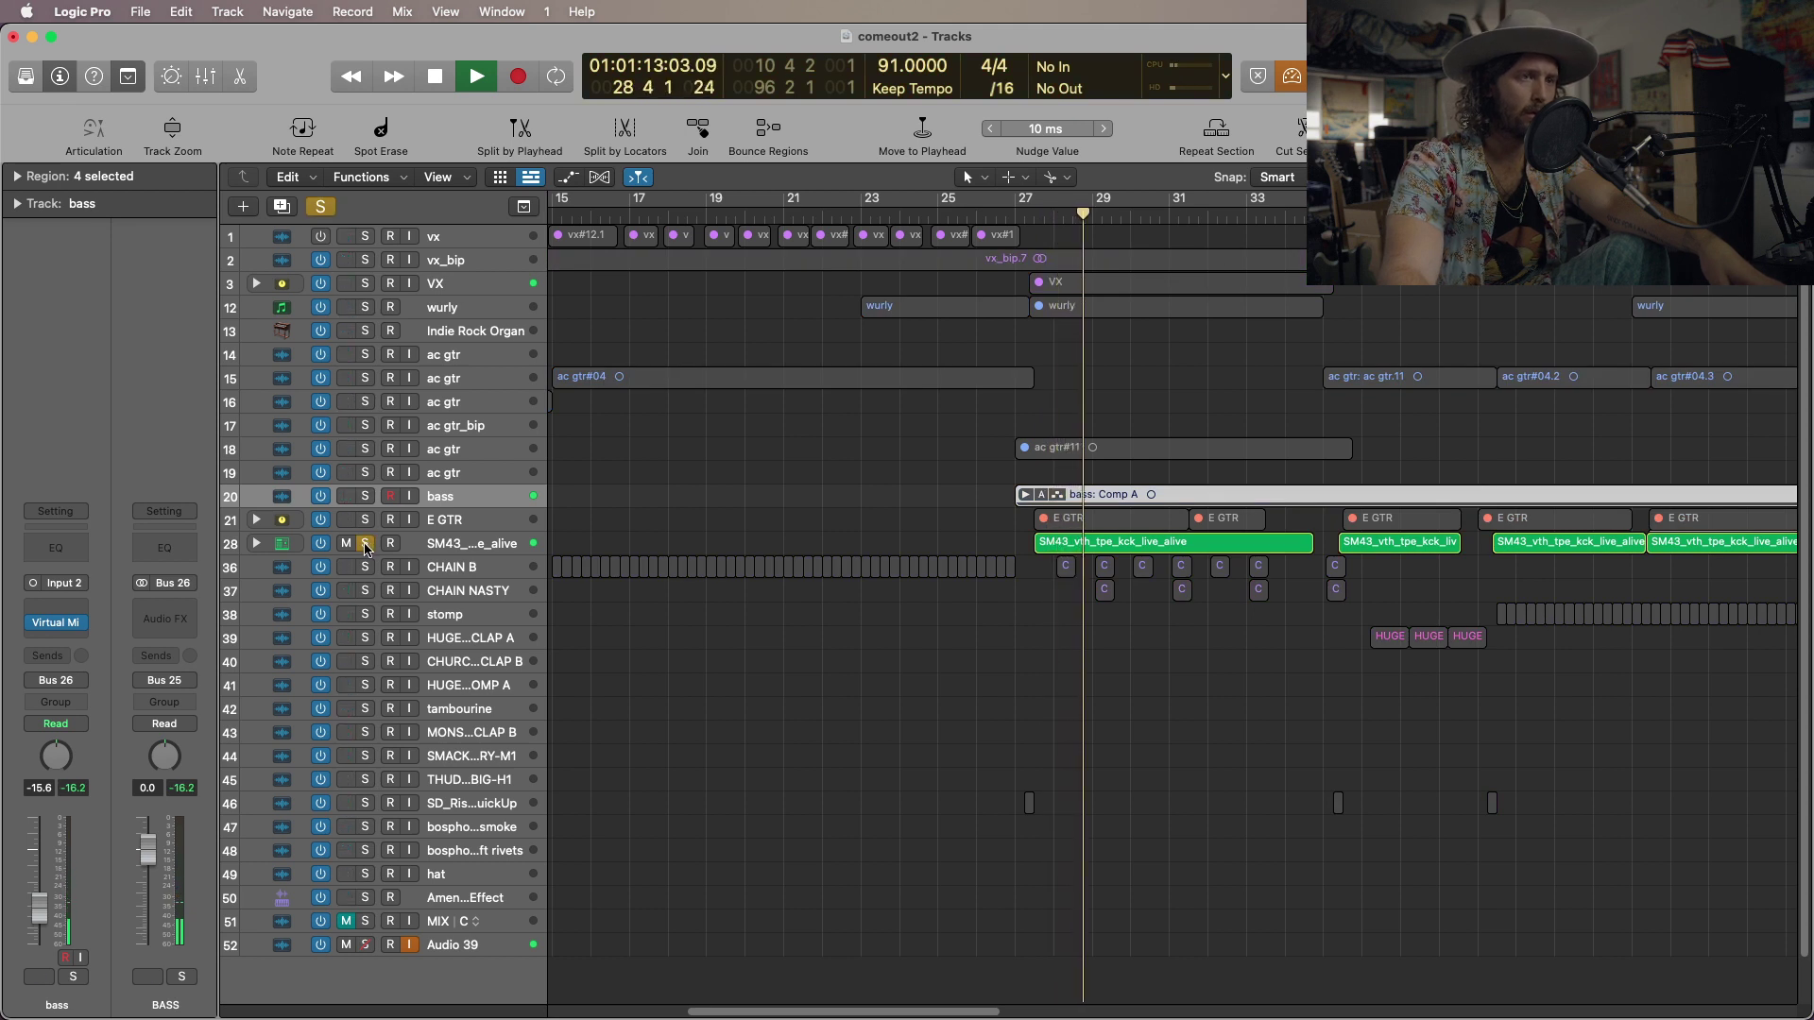
{"action": "key", "text": "space"}
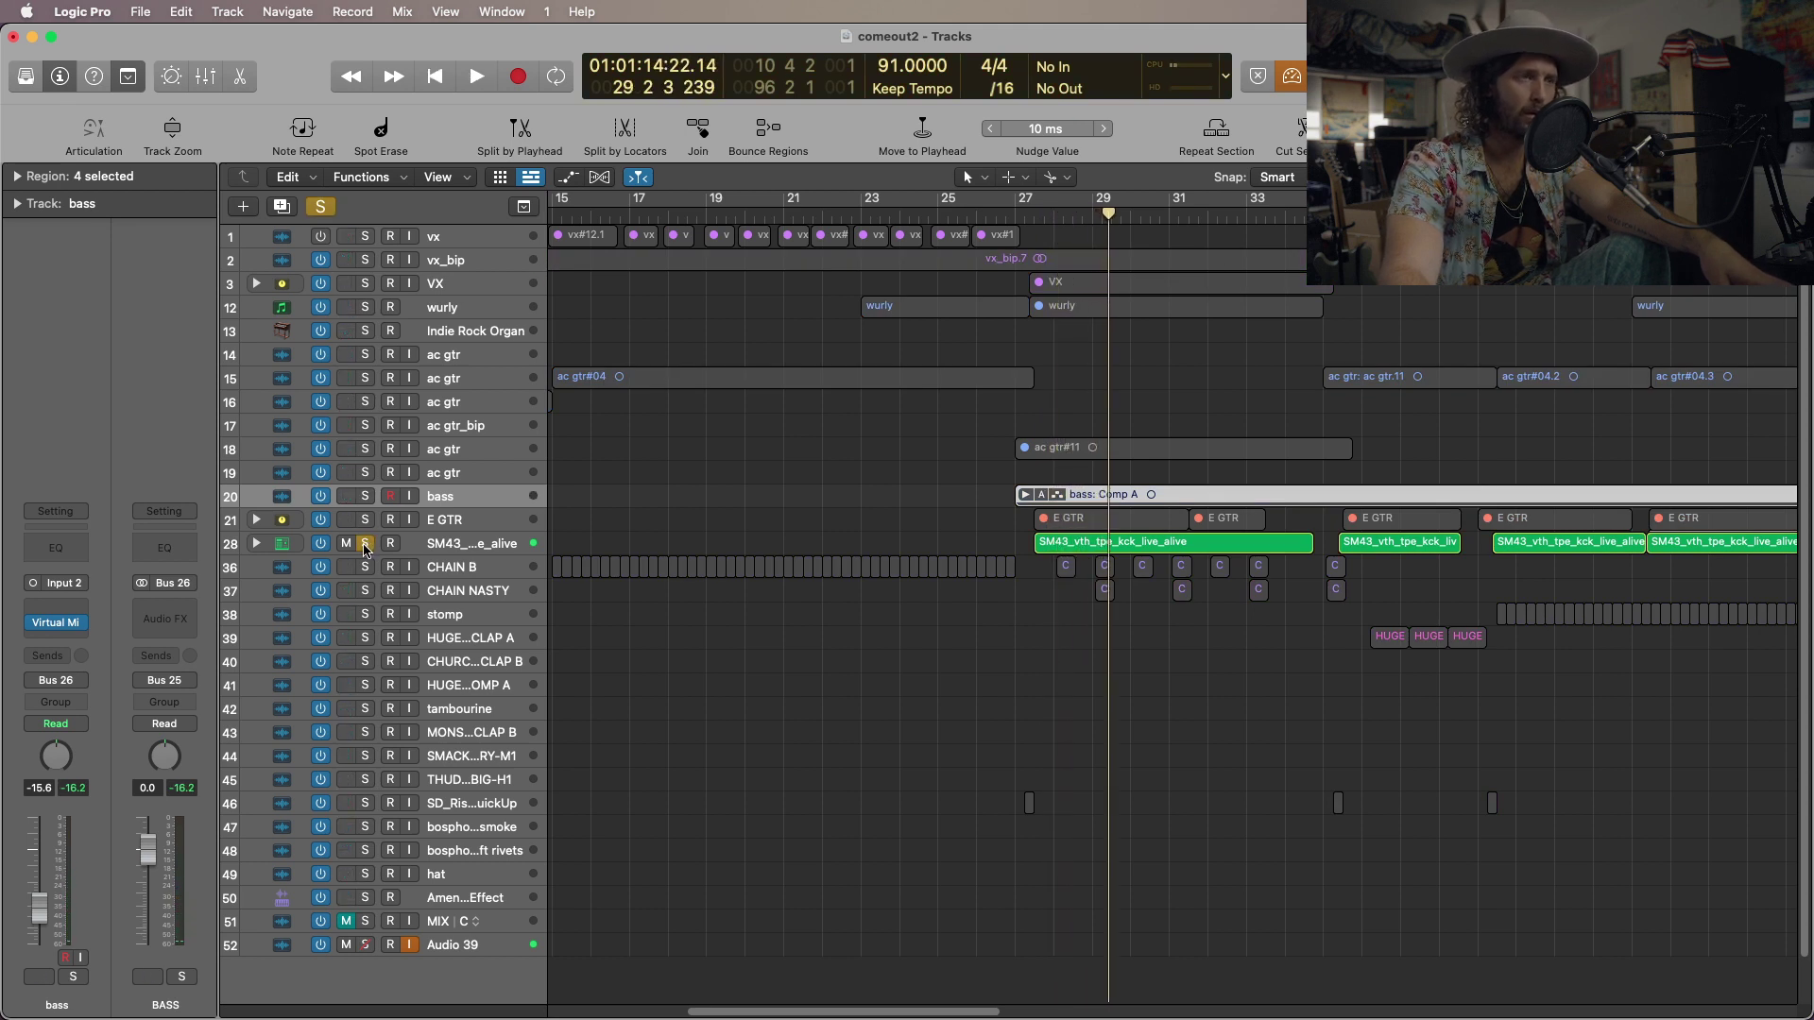
Open the SM43 kick track's Drum Machine Designer, show the bigbottom pad's sample, and play the soloed part briefly from bar 29.
{"action": "left_click", "coordinate": [406, 548]}
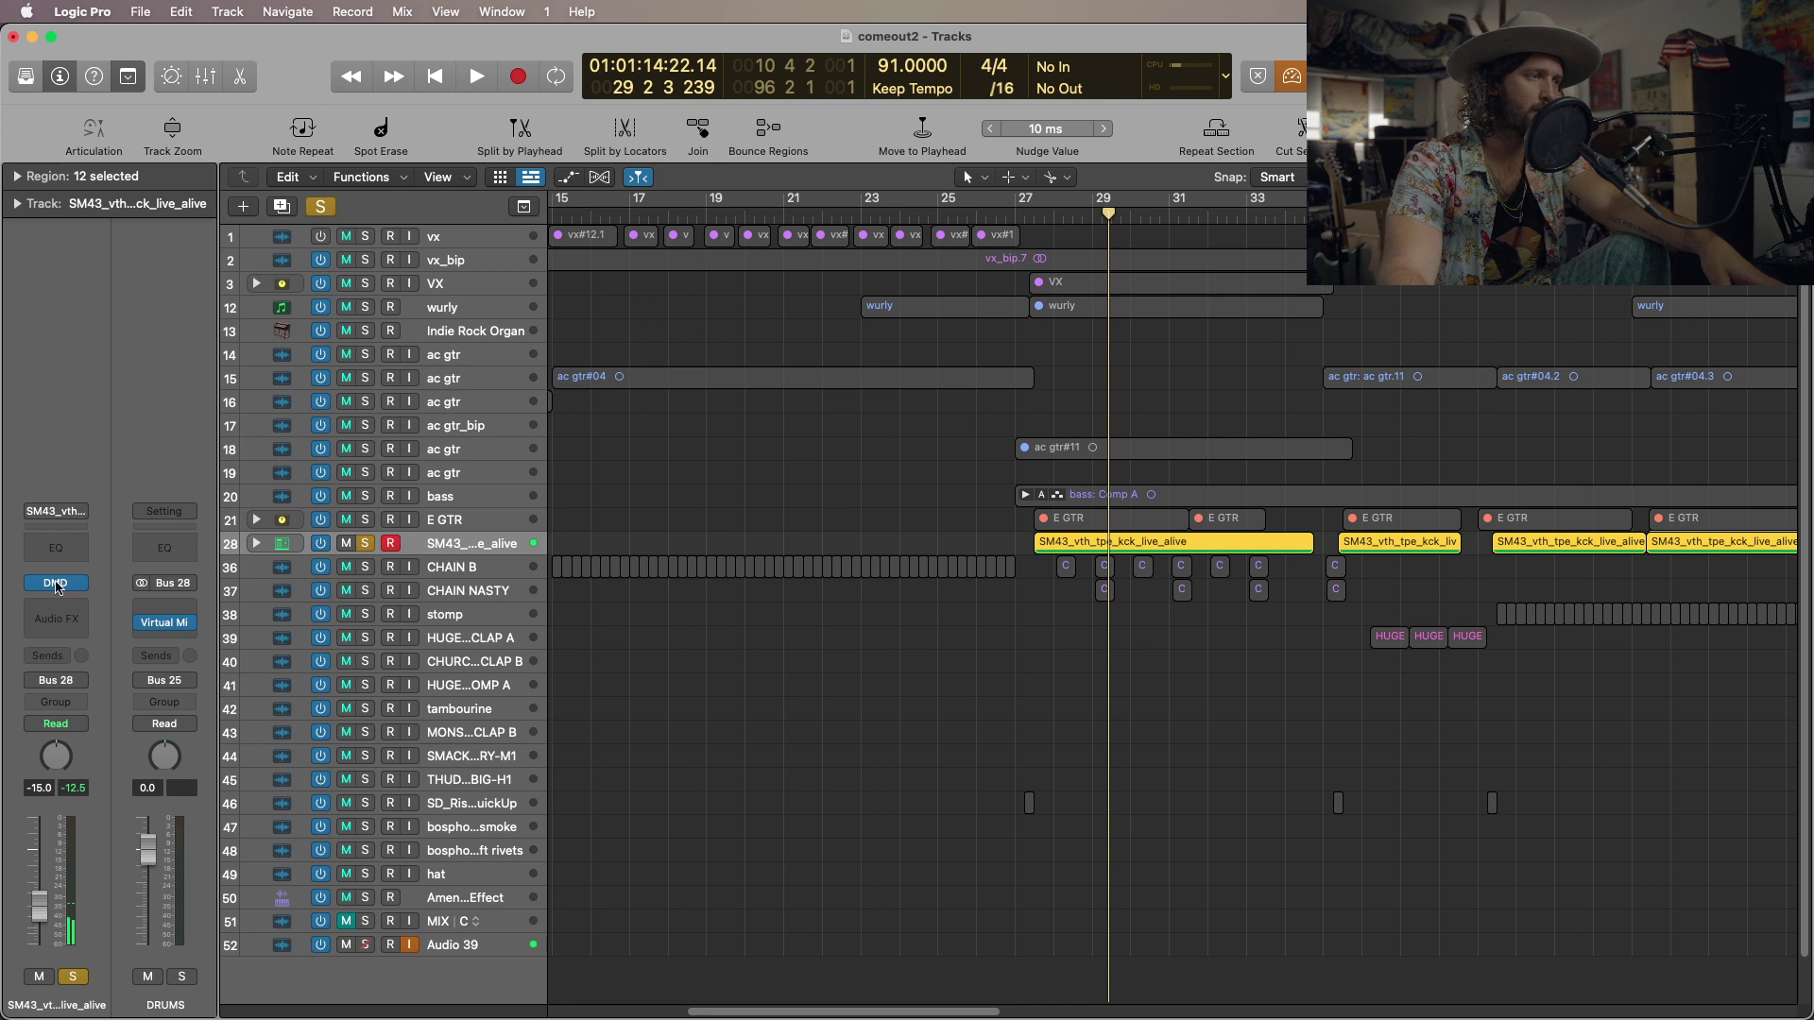
{"action": "left_click", "coordinate": [57, 583]}
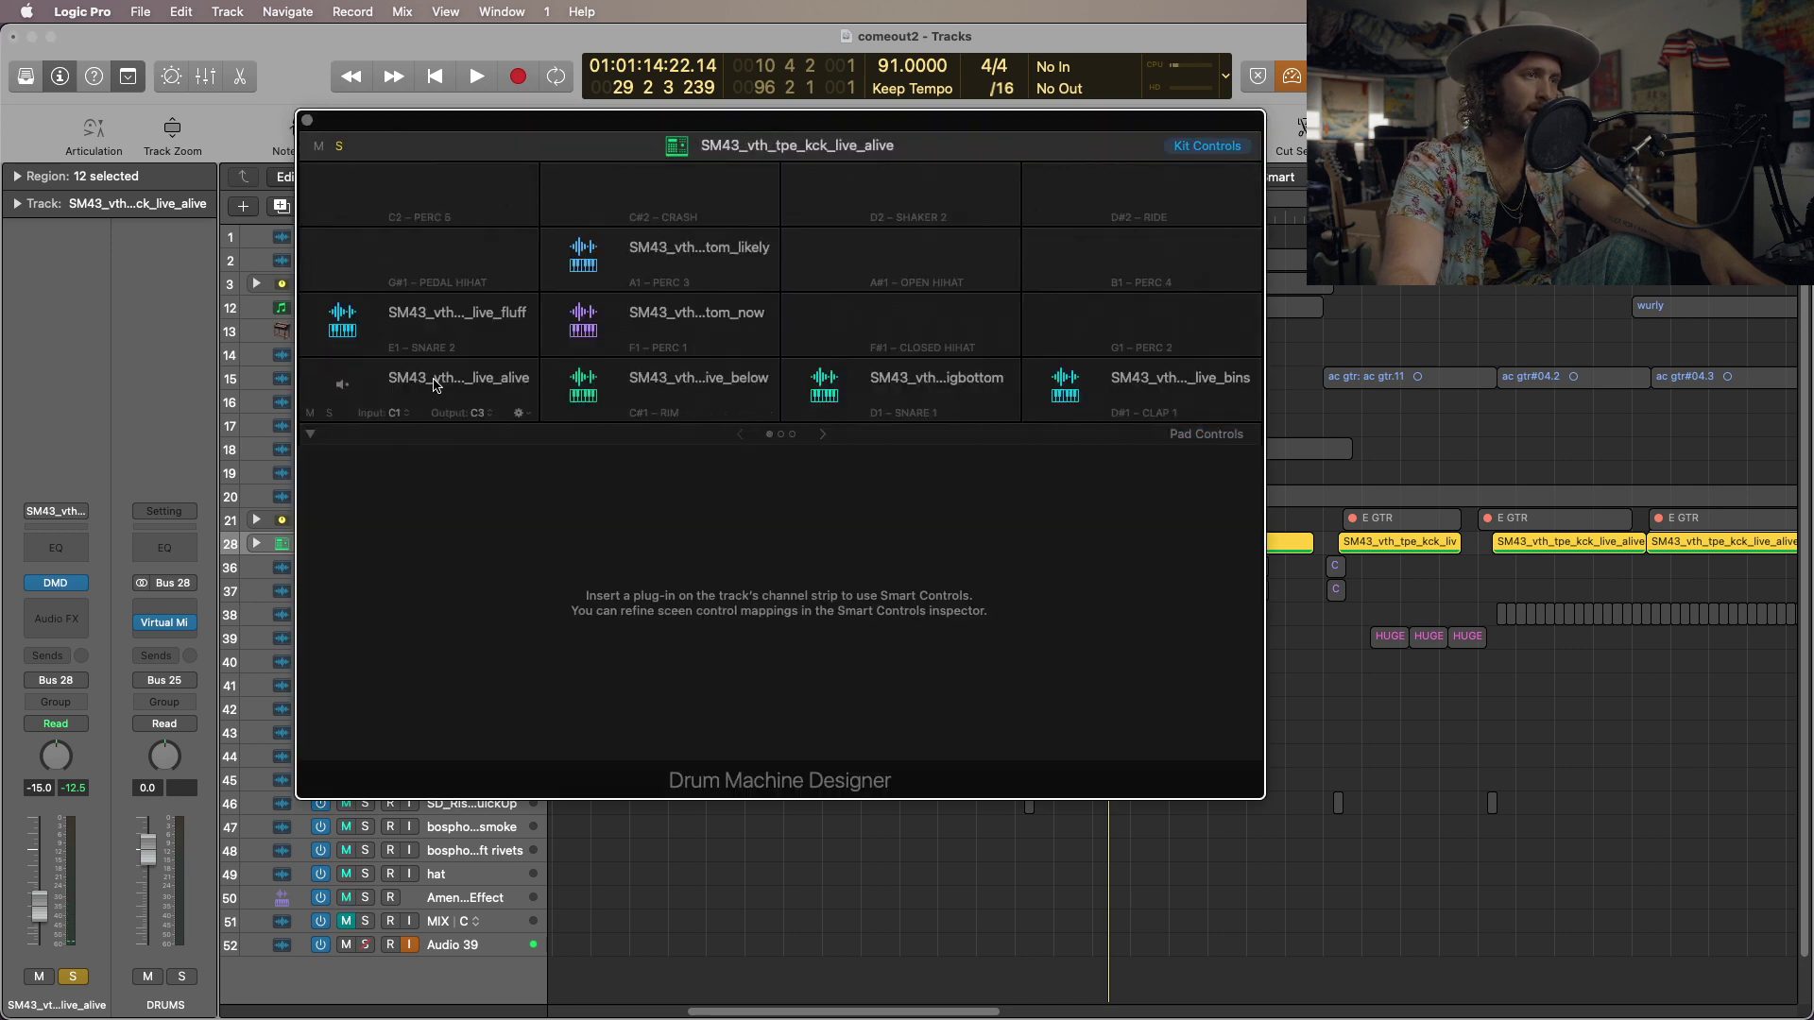
{"action": "left_click", "coordinate": [894, 389]}
{"action": "key", "text": "space"}
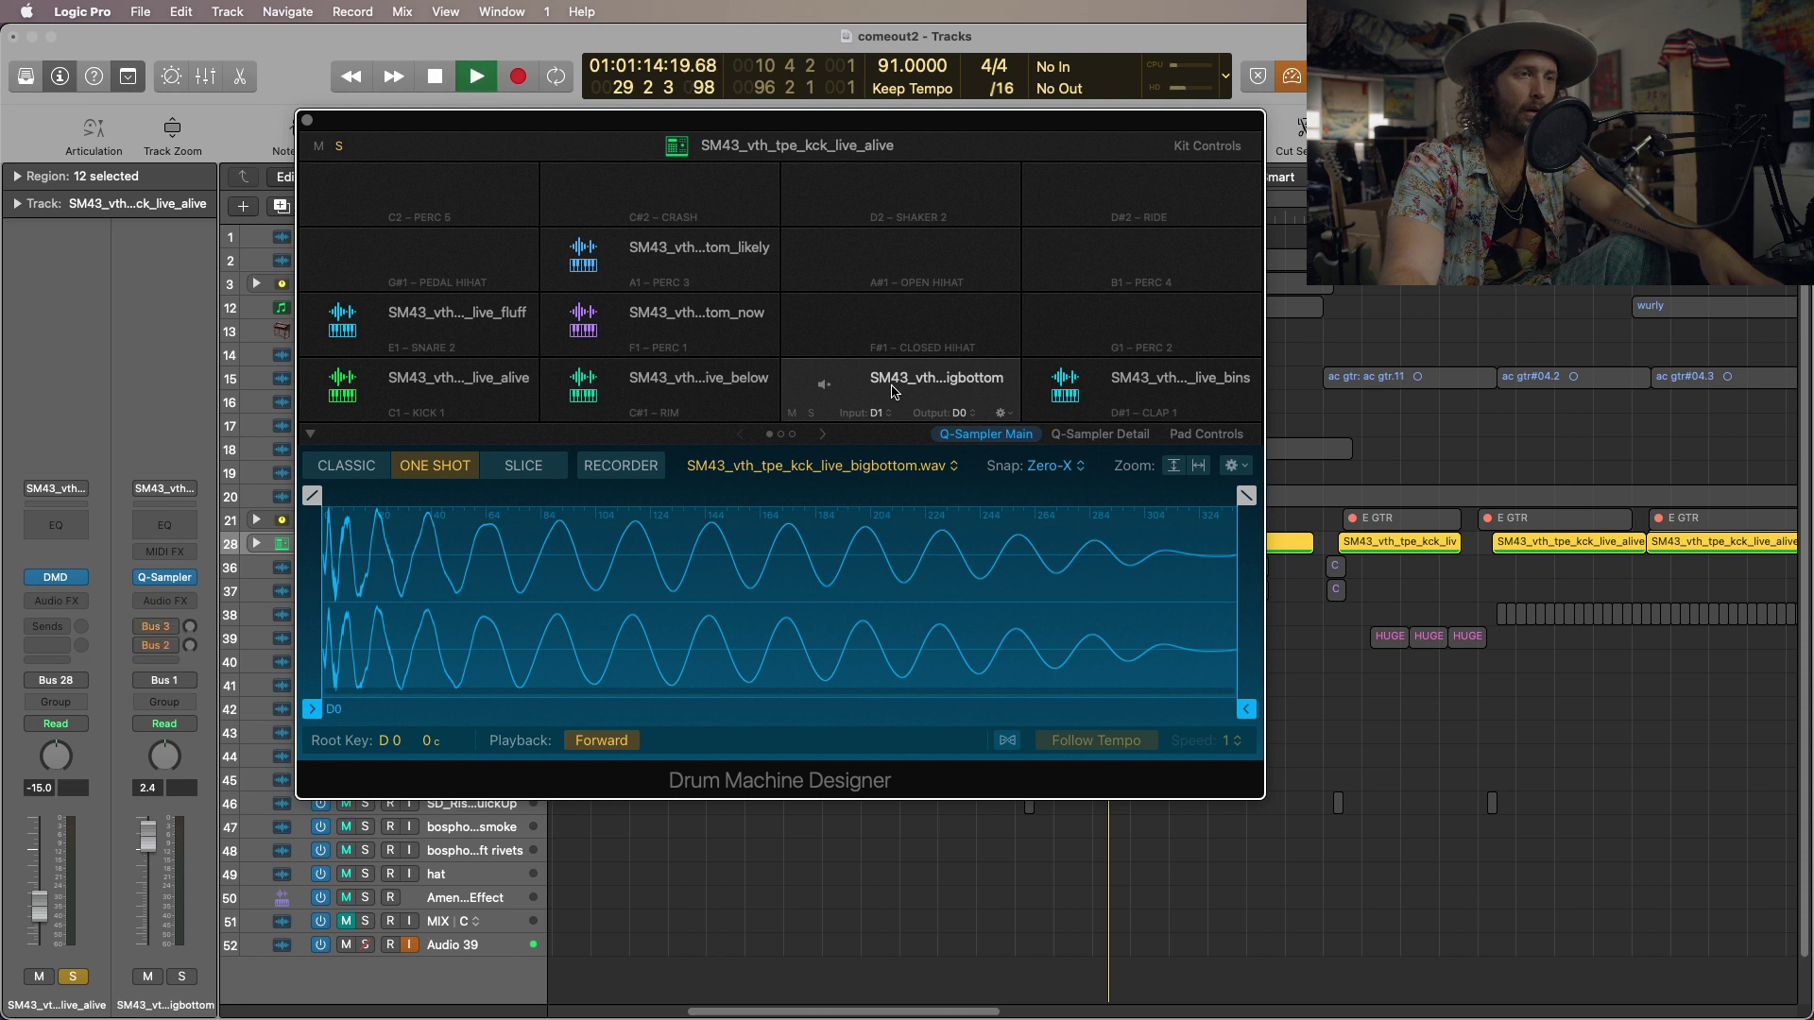
{"action": "key", "text": "space"}
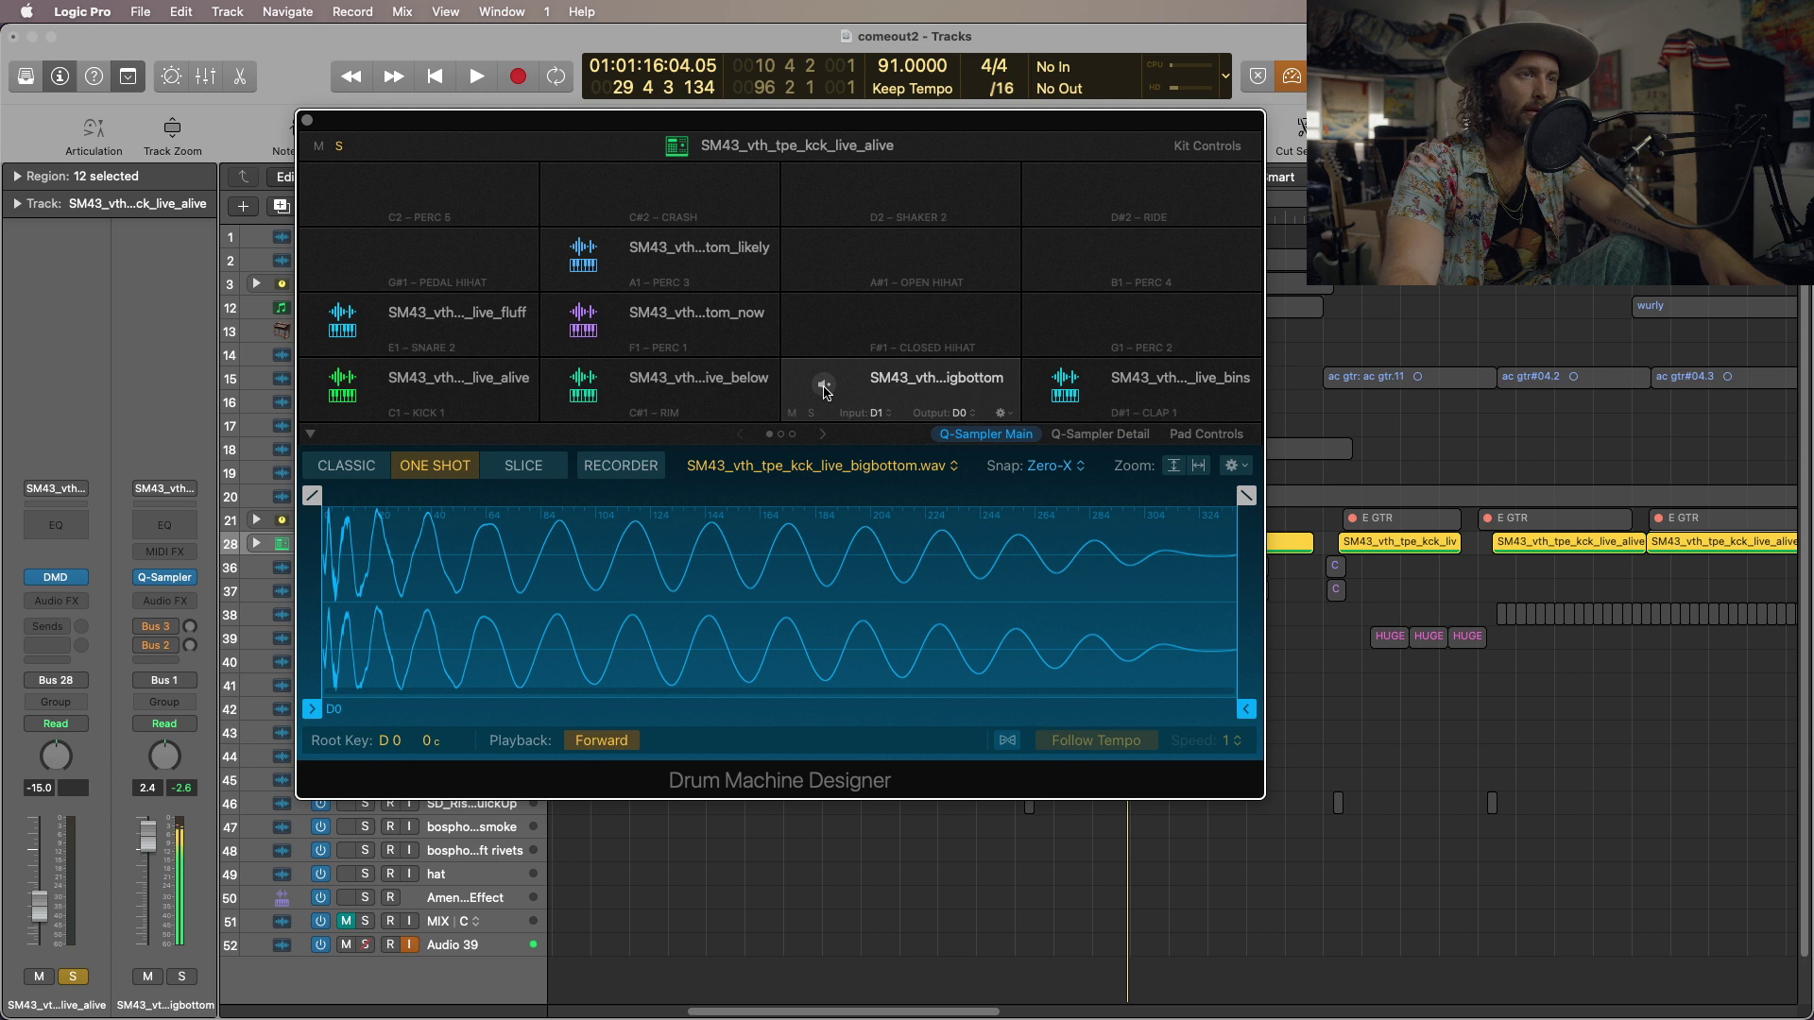
Audition the below and bigbottom kick pads individually and close the Drum Machine Designer.
{"action": "left_click", "coordinate": [580, 387]}
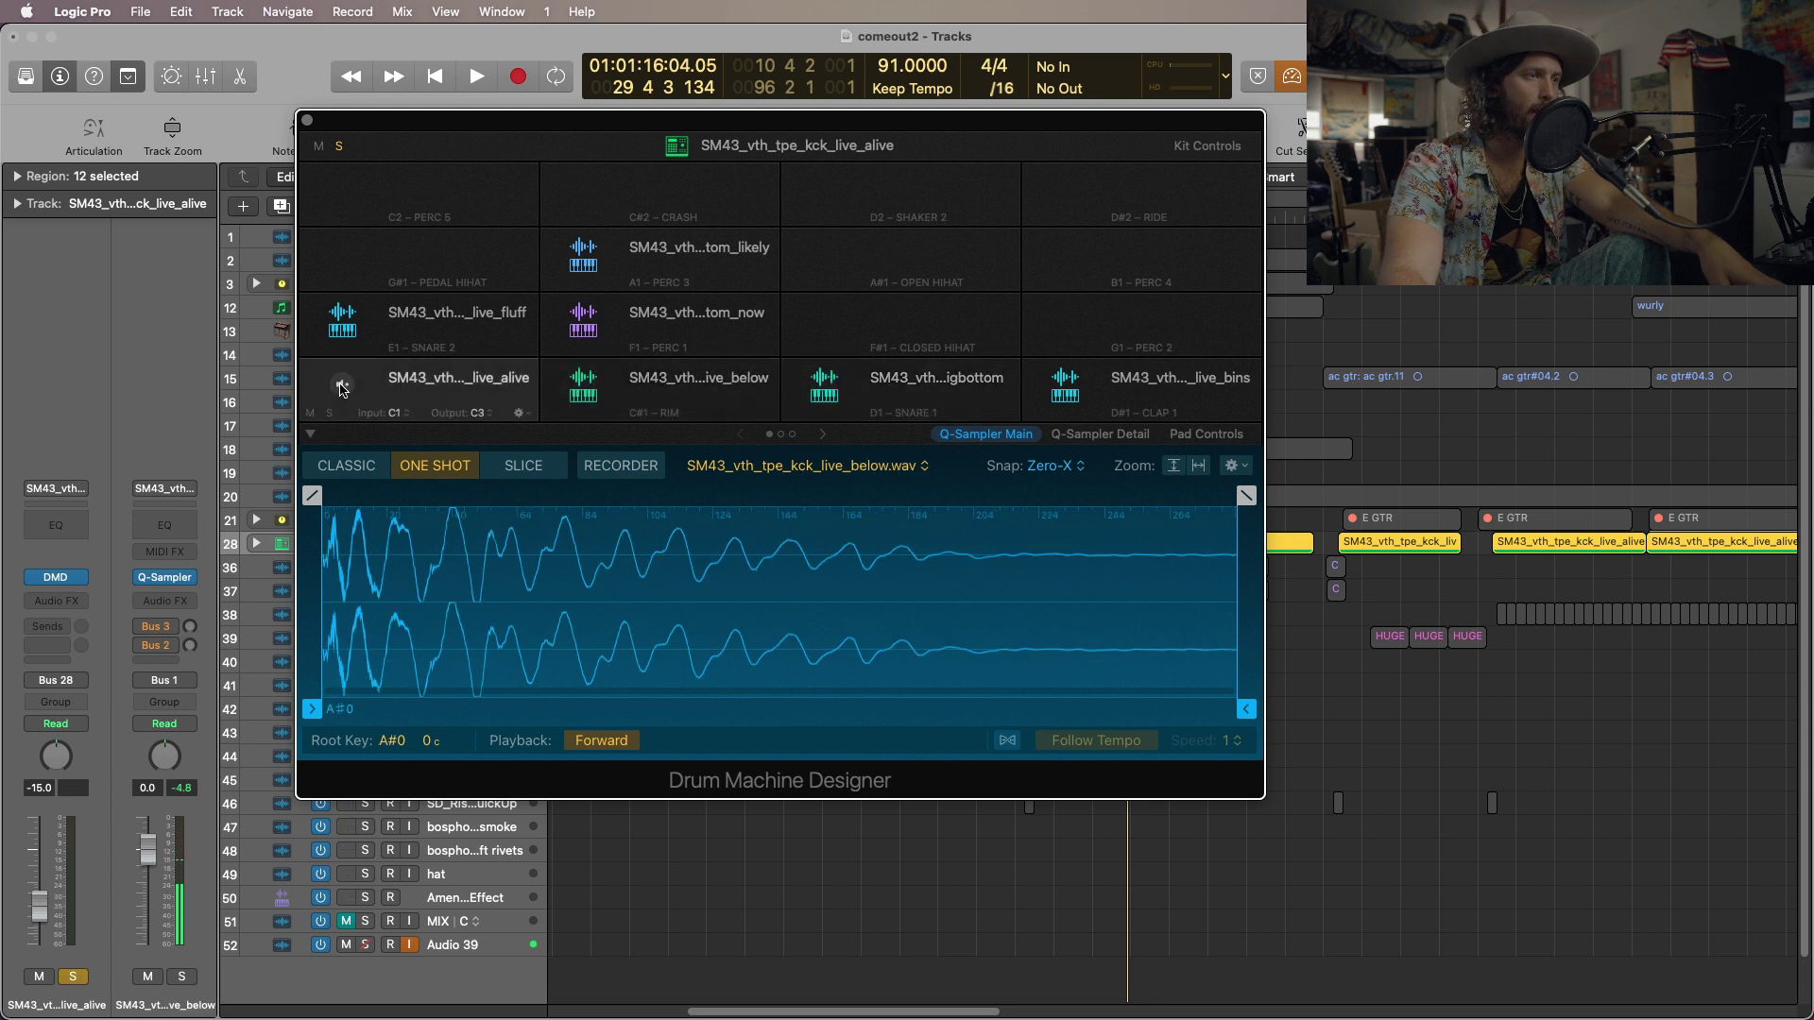
{"action": "left_click", "coordinate": [586, 389]}
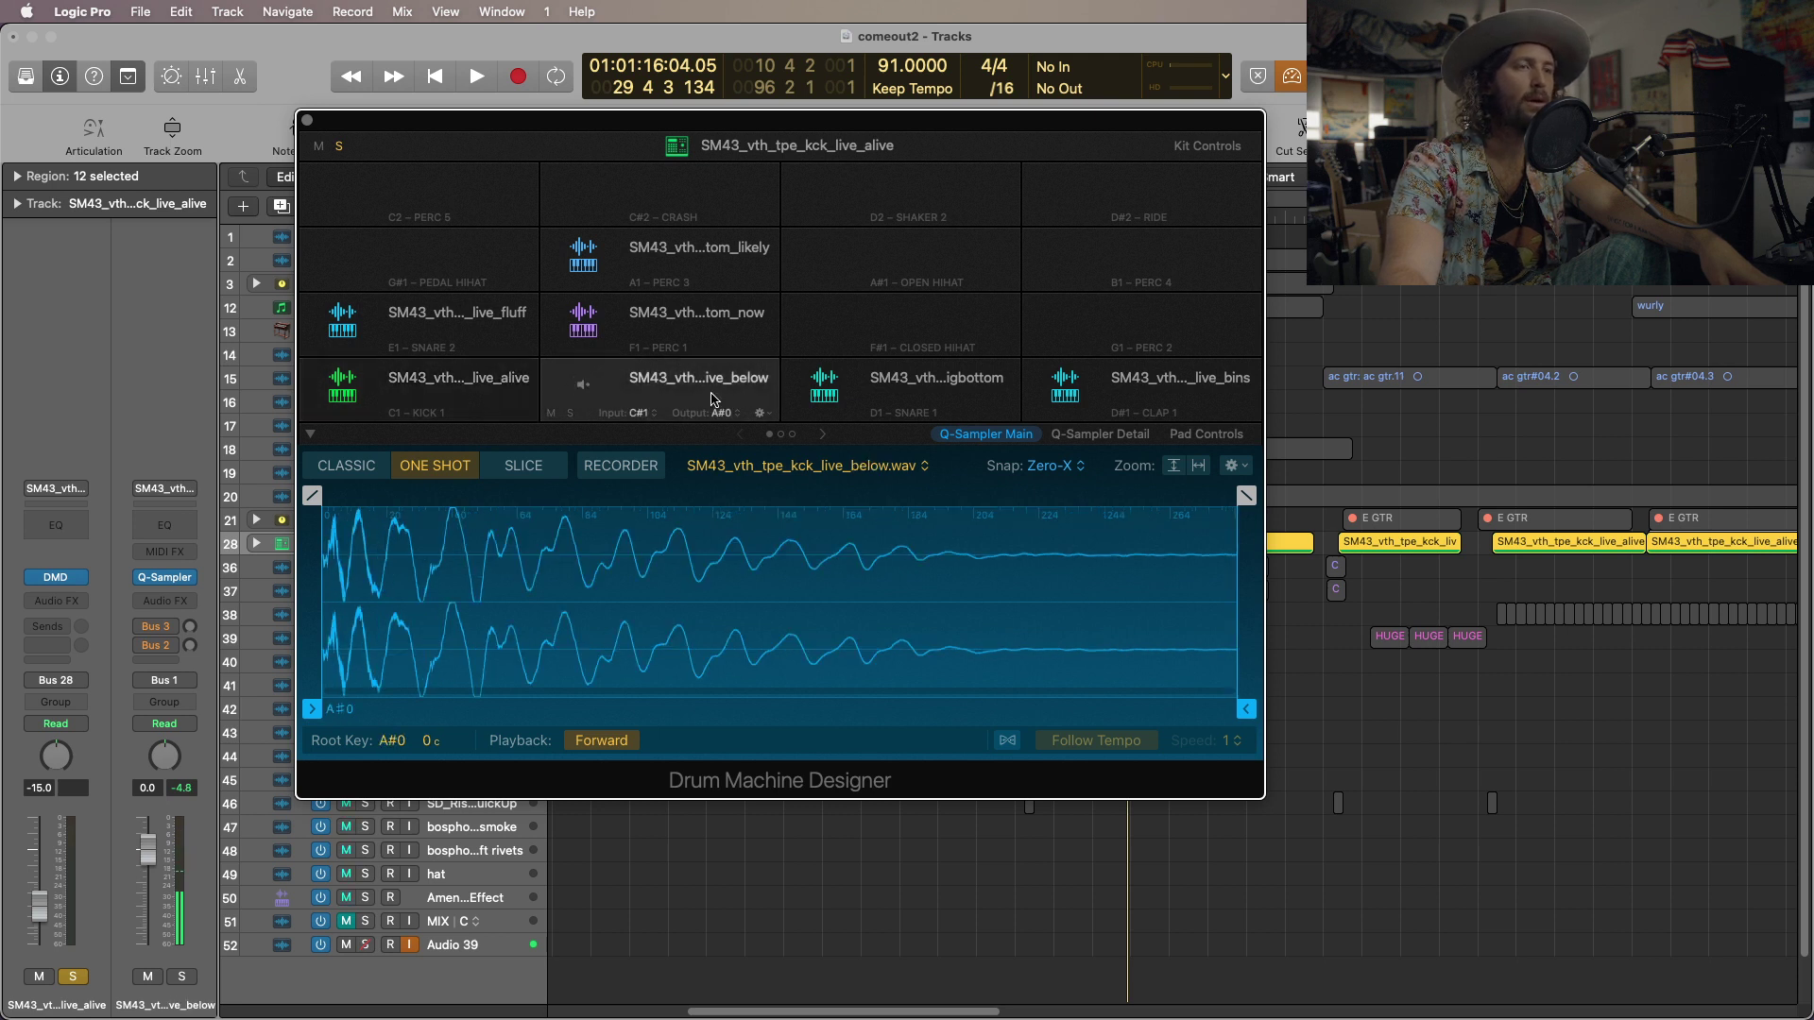
{"action": "left_click", "coordinate": [829, 392]}
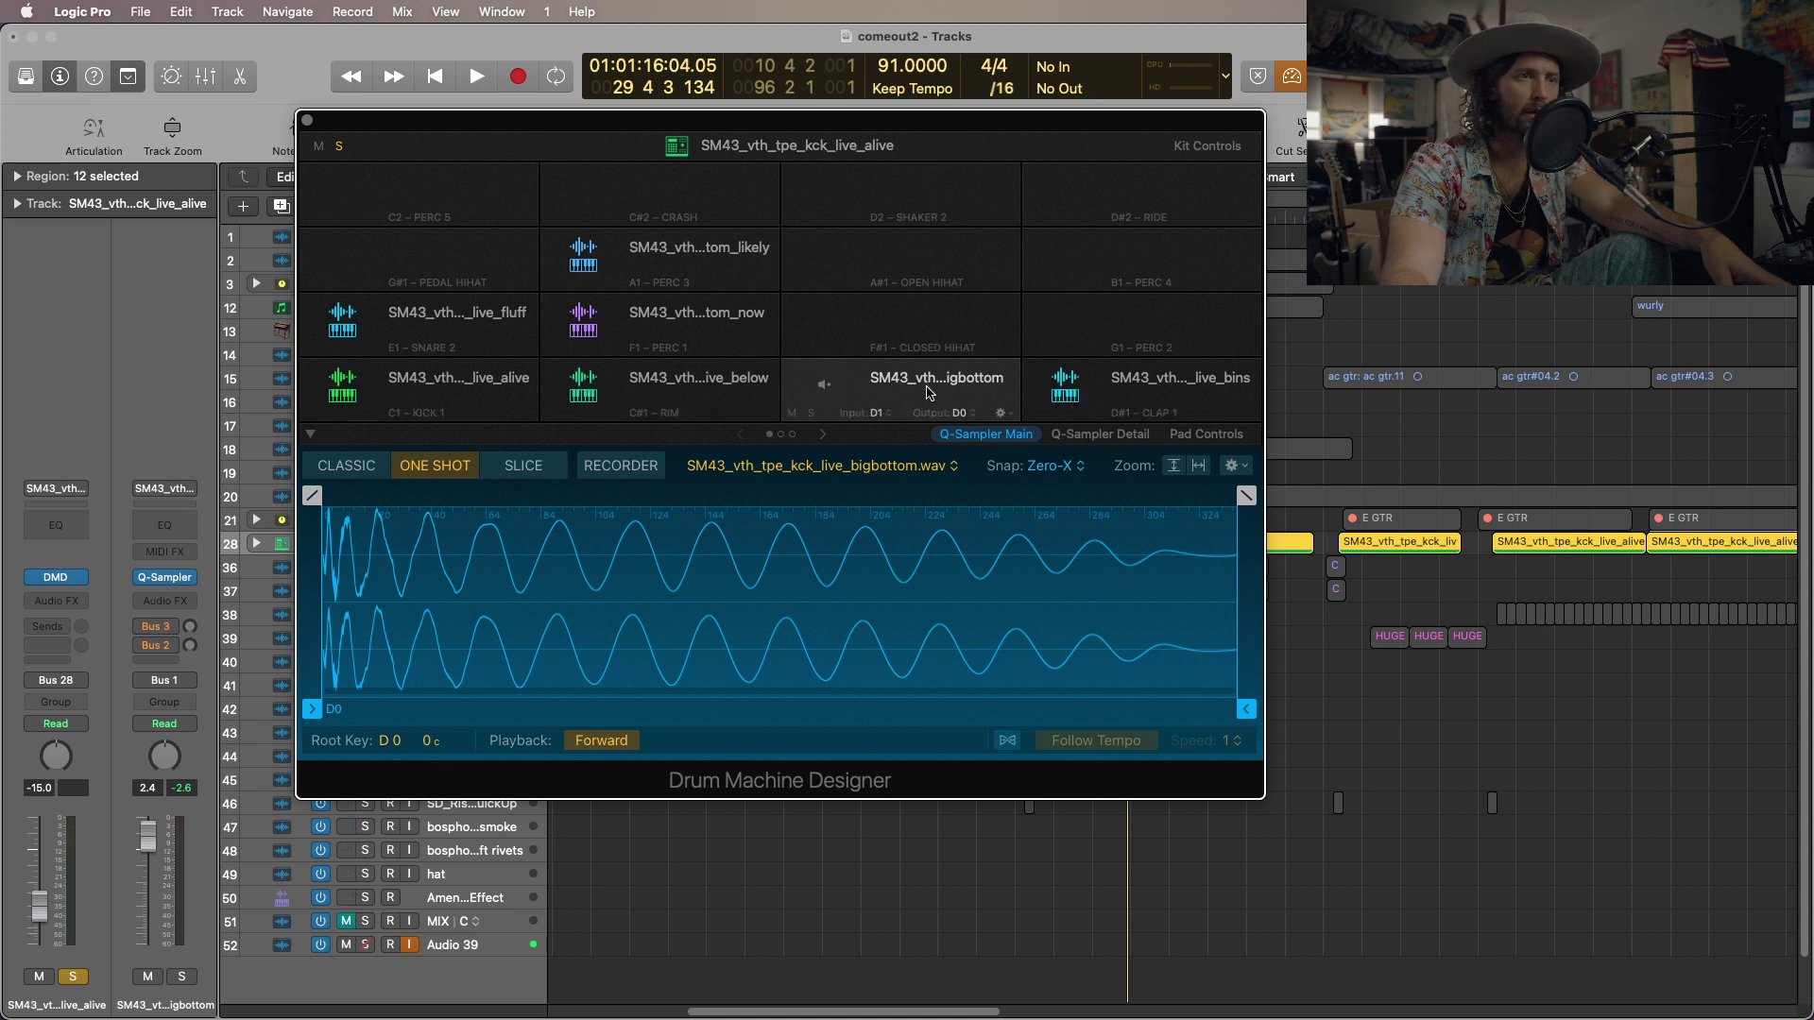
{"action": "left_click", "coordinate": [307, 120]}
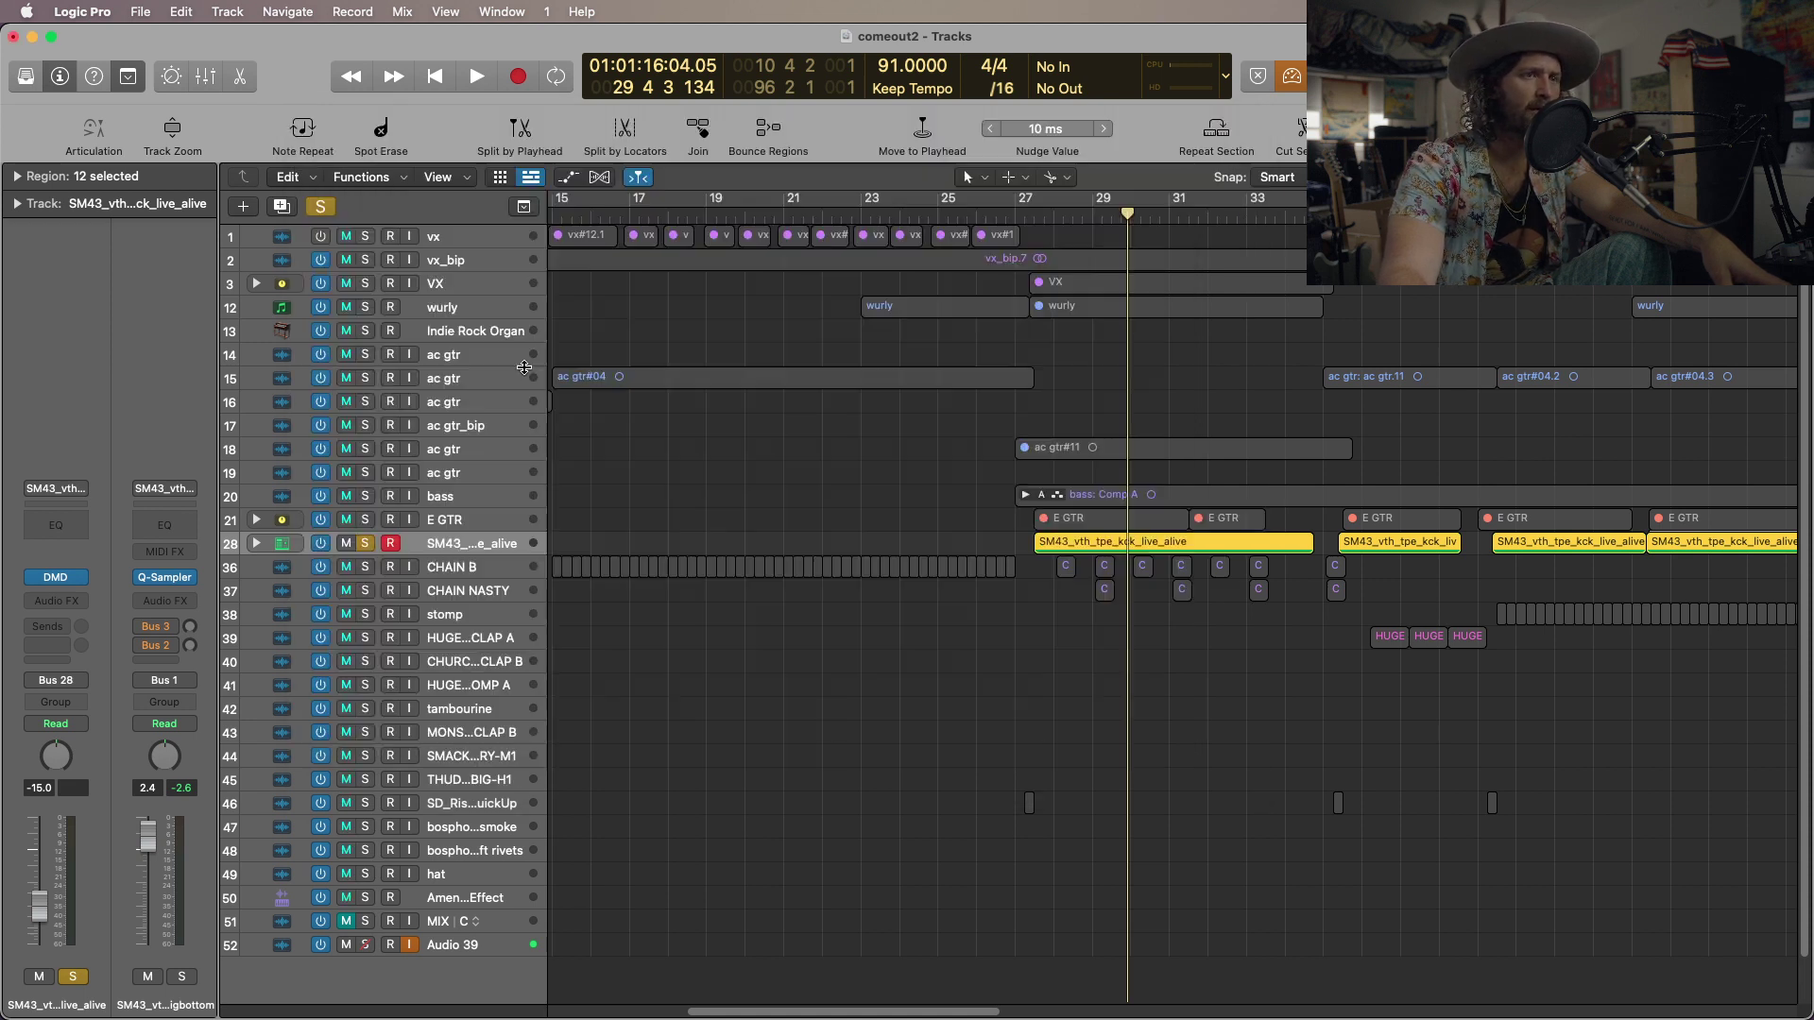
Unsolo the SM43 kick track, and audition its bigbottom and below pads again in the Drum Machine Designer.
{"action": "left_click", "coordinate": [360, 548]}
{"action": "left_click", "coordinate": [62, 585]}
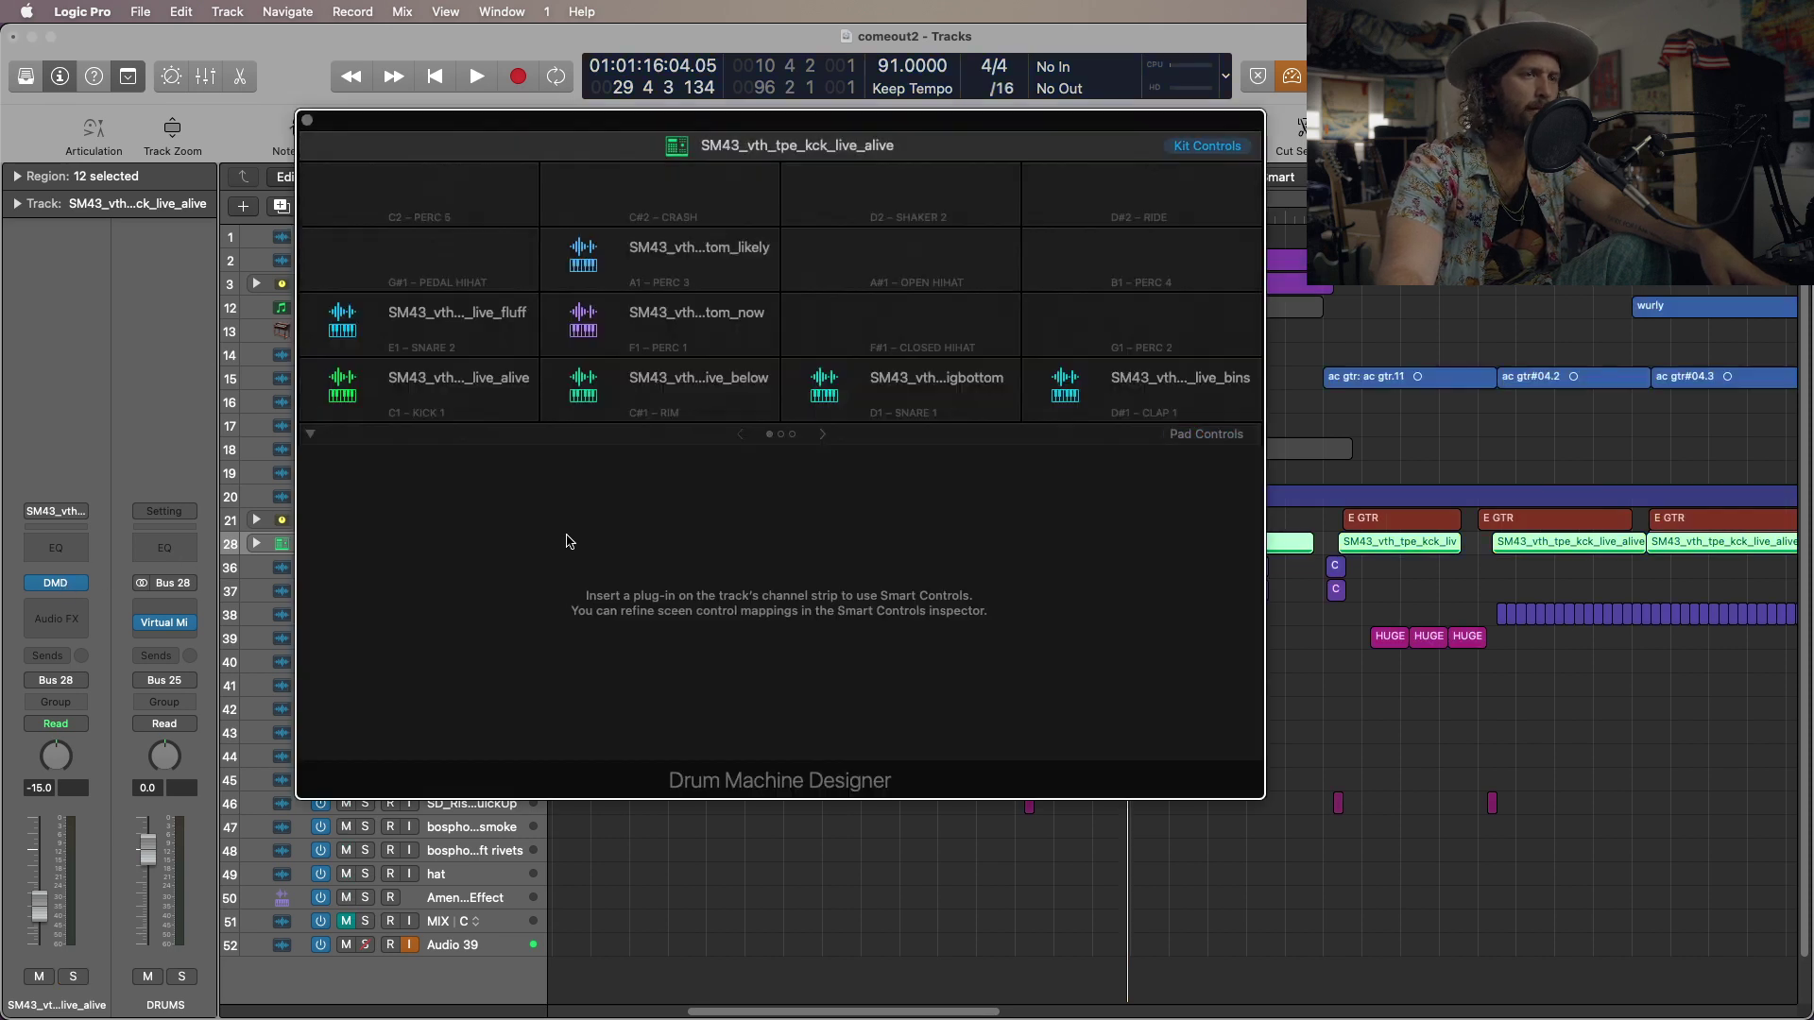
{"action": "left_click", "coordinate": [826, 388]}
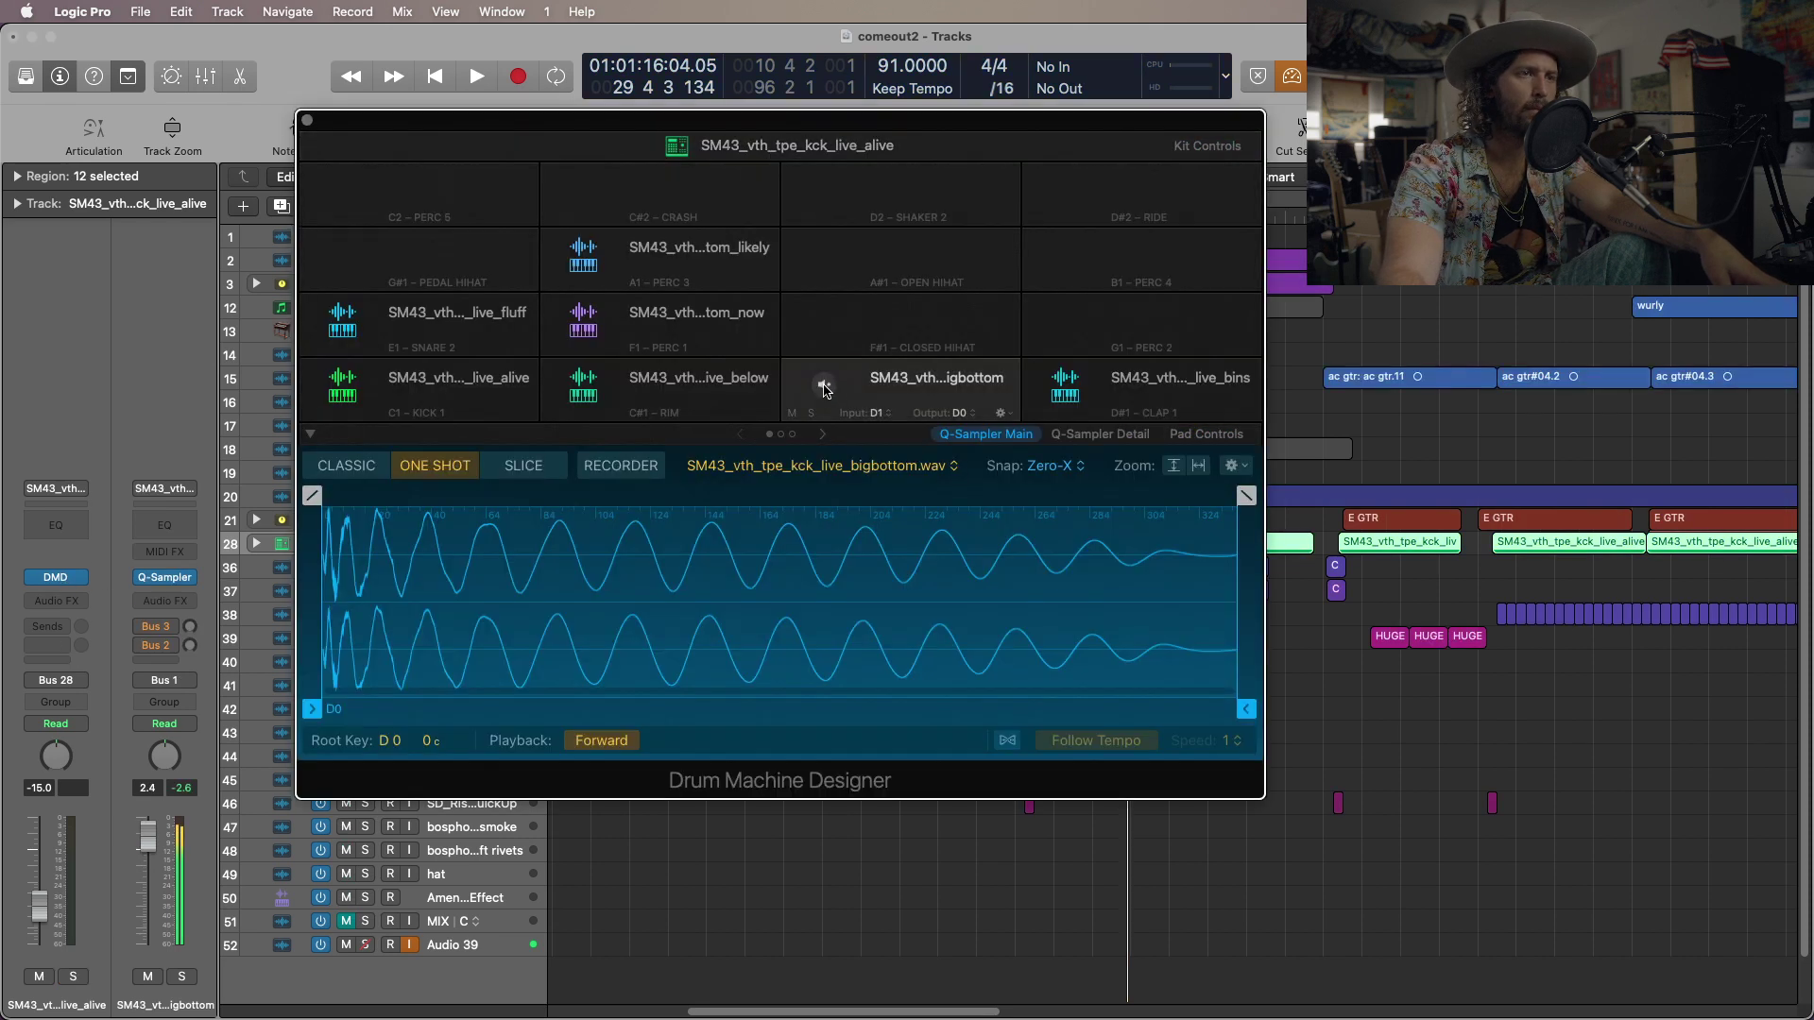
{"action": "left_click", "coordinate": [825, 388]}
{"action": "left_click", "coordinate": [583, 387]}
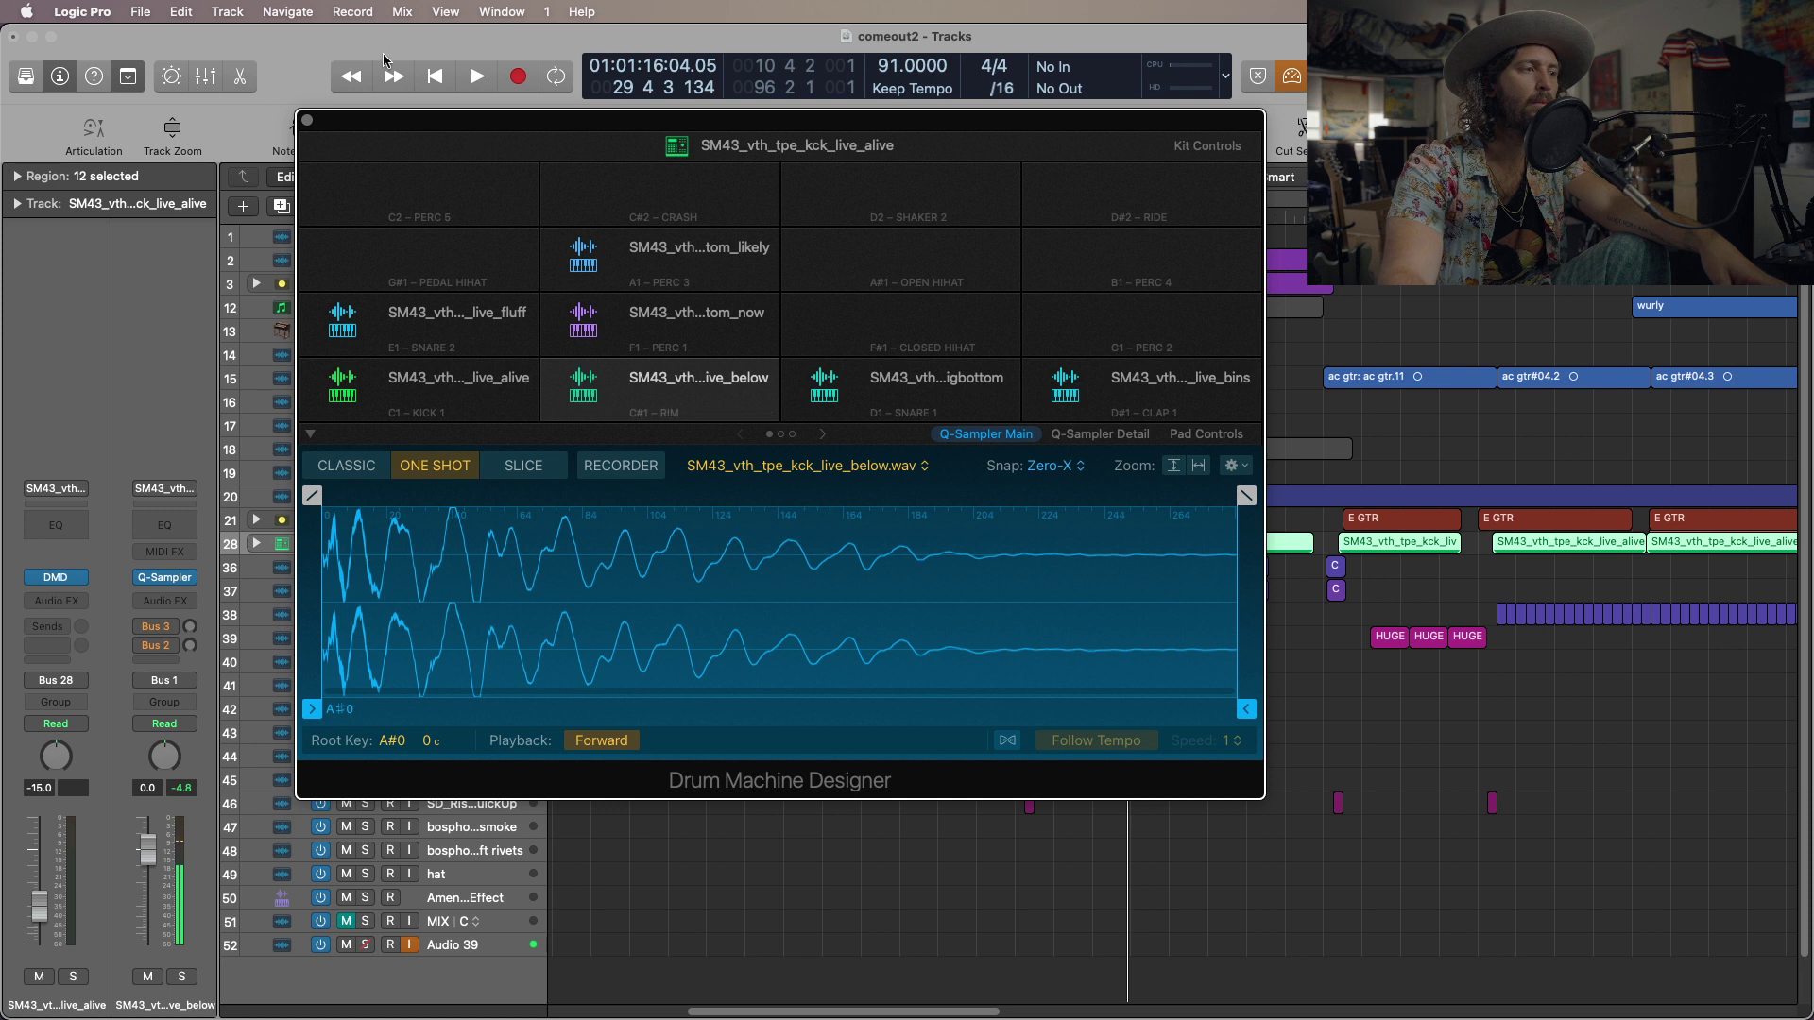
{"action": "left_click", "coordinate": [306, 123]}
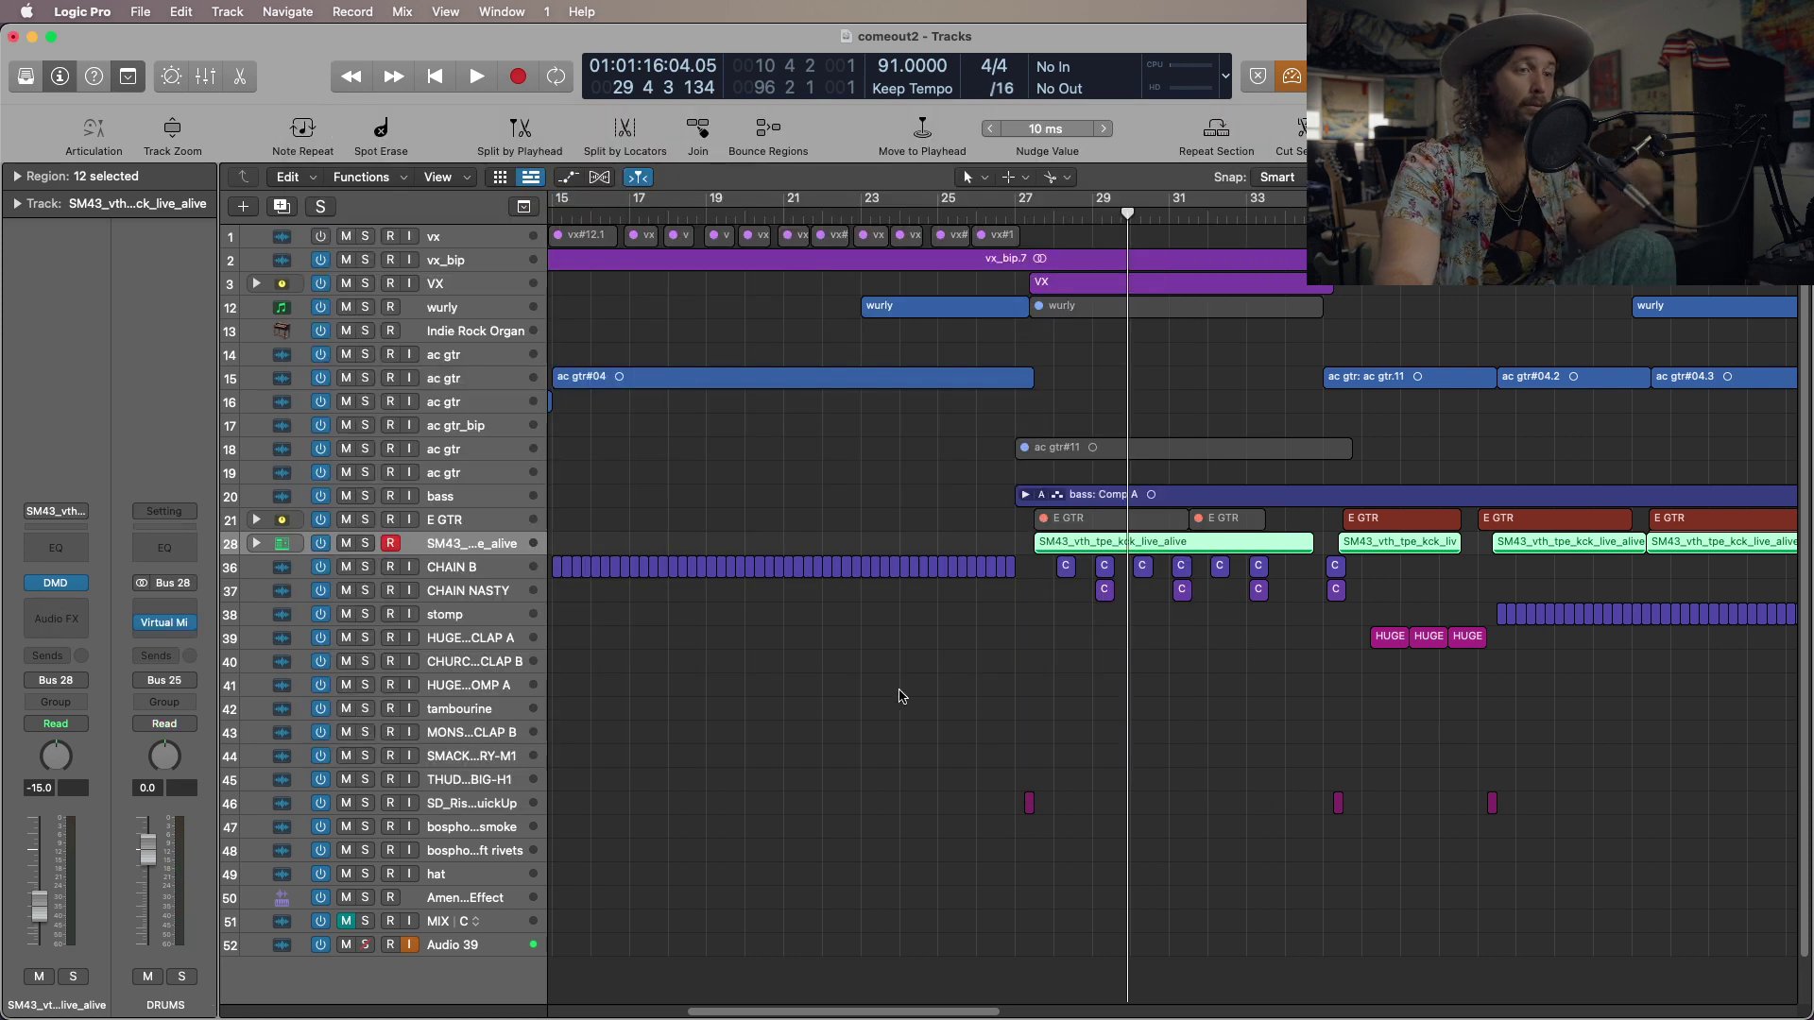
Disarm recording on the SM43 kick track, and turn off Low Latency Mode while checking the mixer's bus and output channels.
{"action": "left_click", "coordinate": [391, 545]}
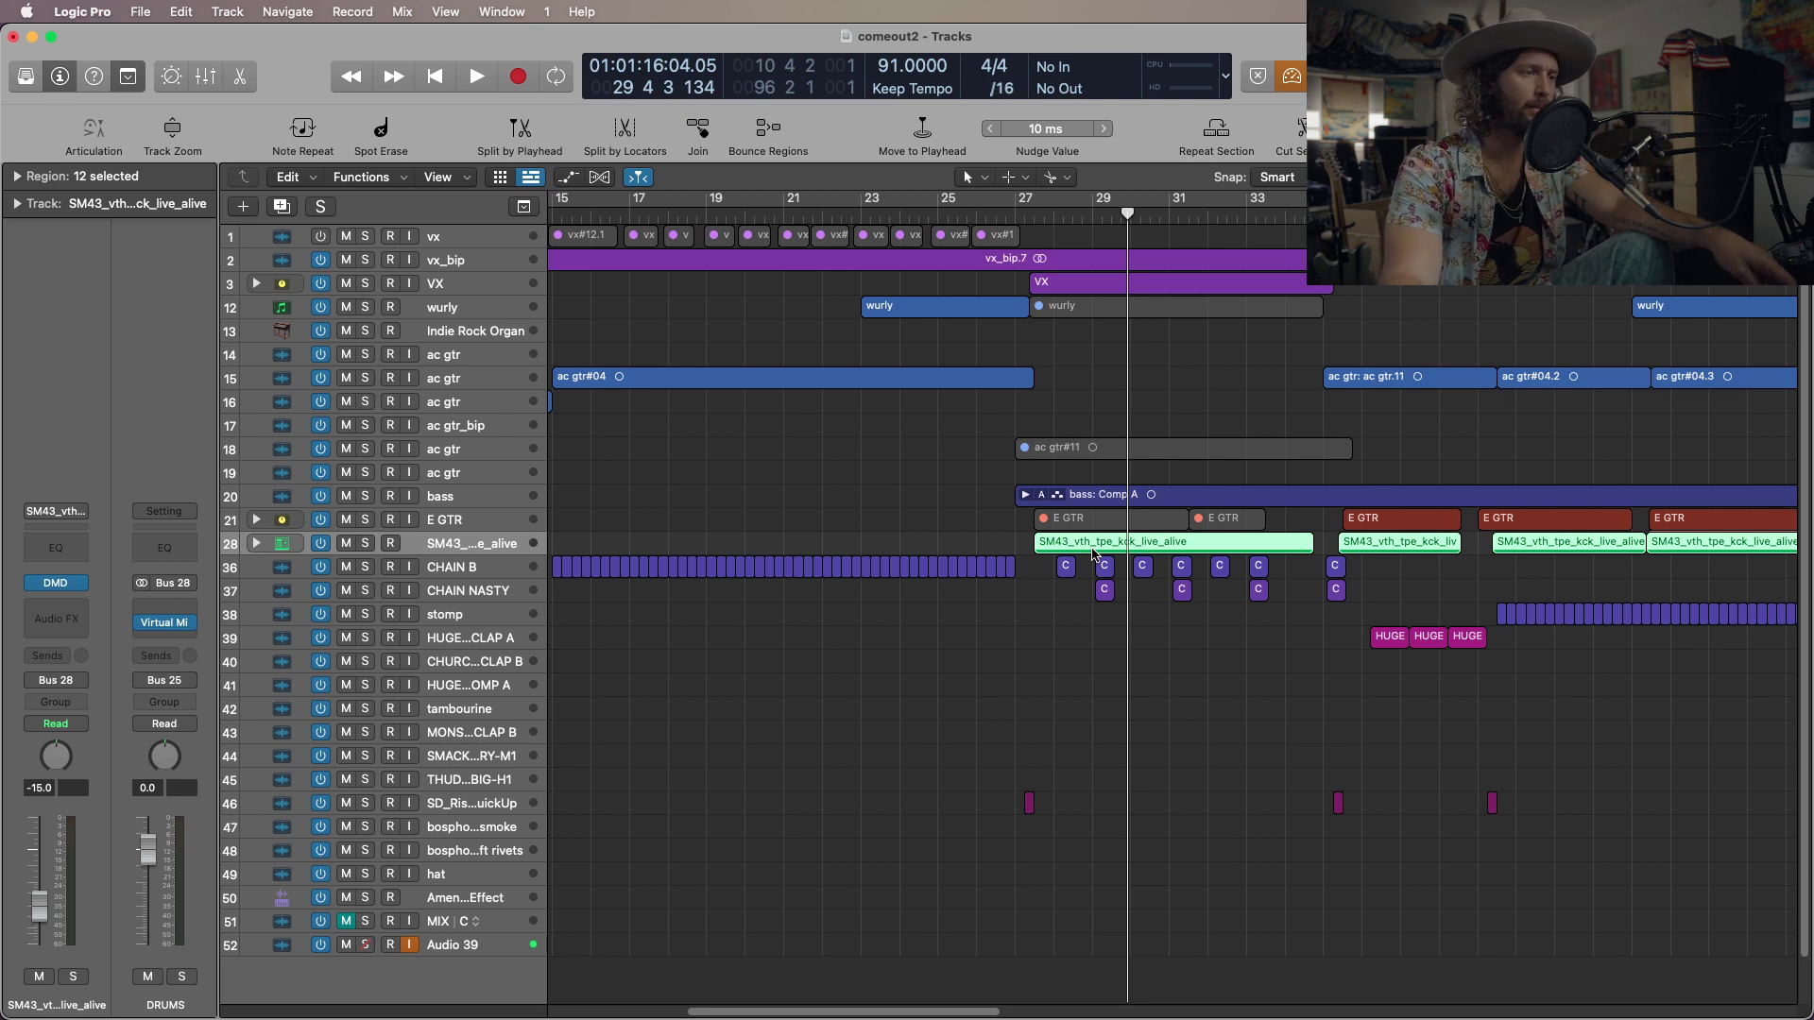
{"action": "key", "text": "super+Tab"}
{"action": "key", "text": "super+shift+Tab"}
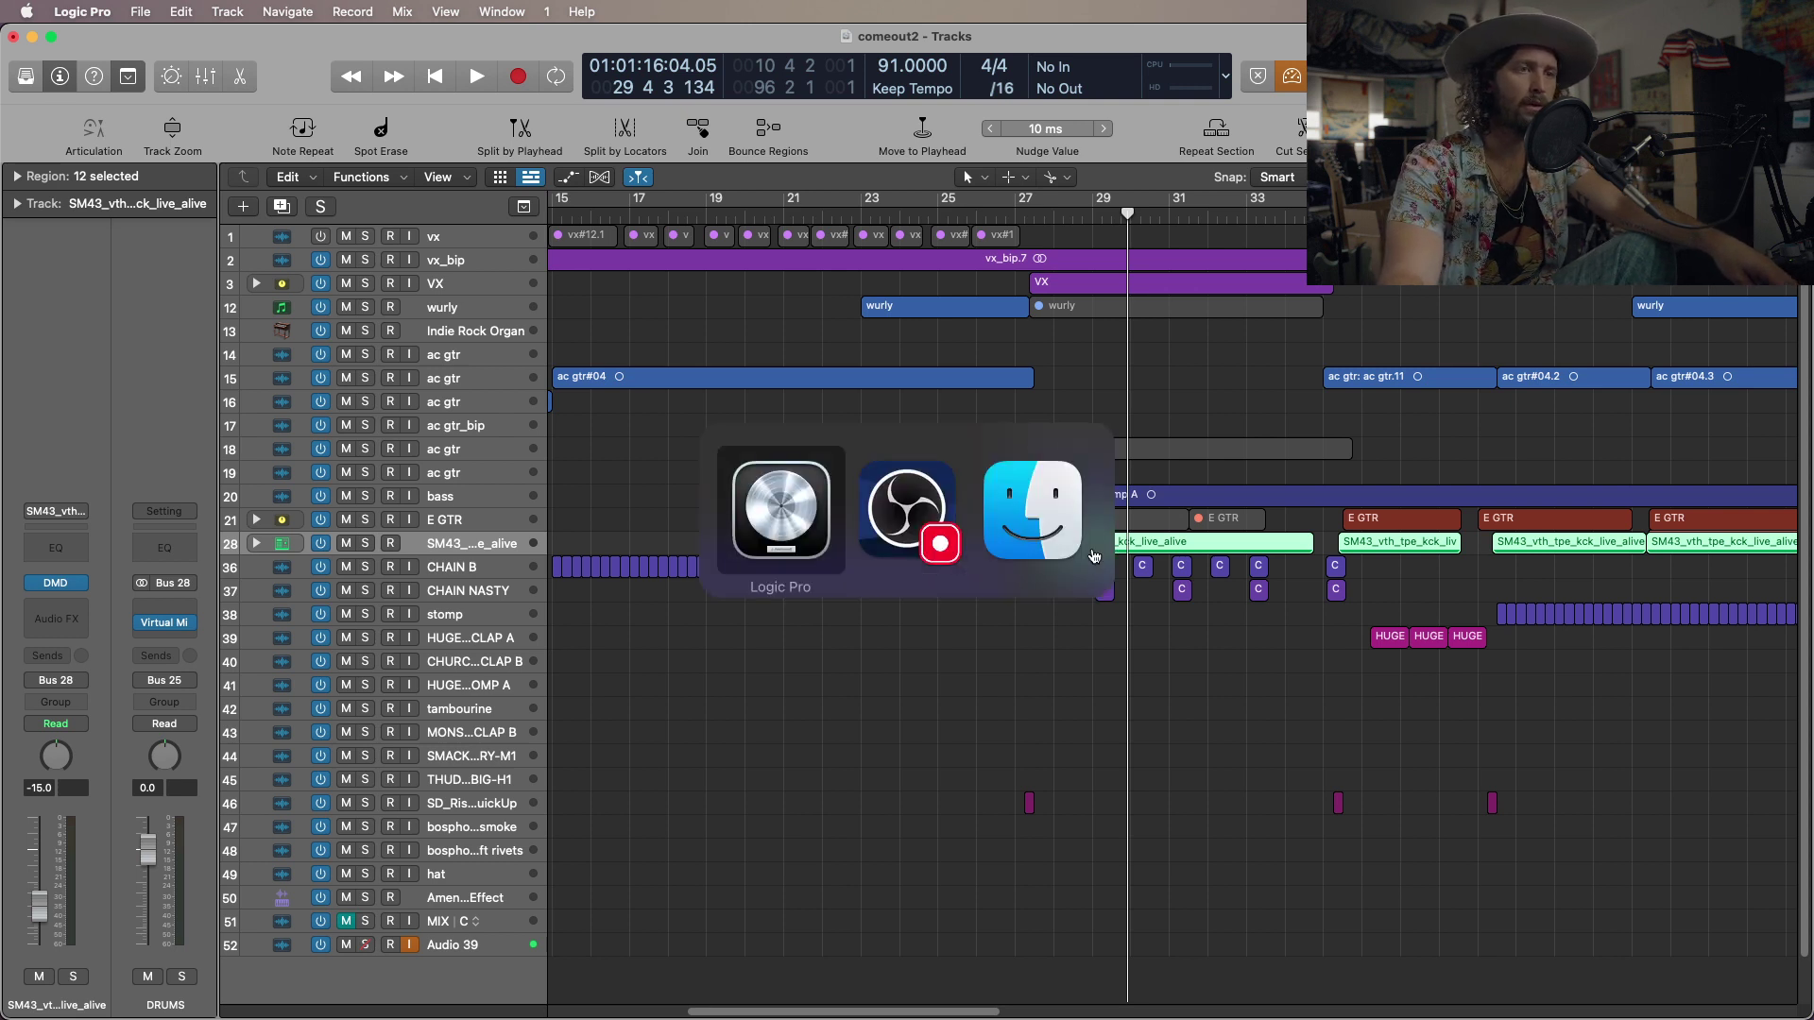
{"action": "key", "text": "x"}
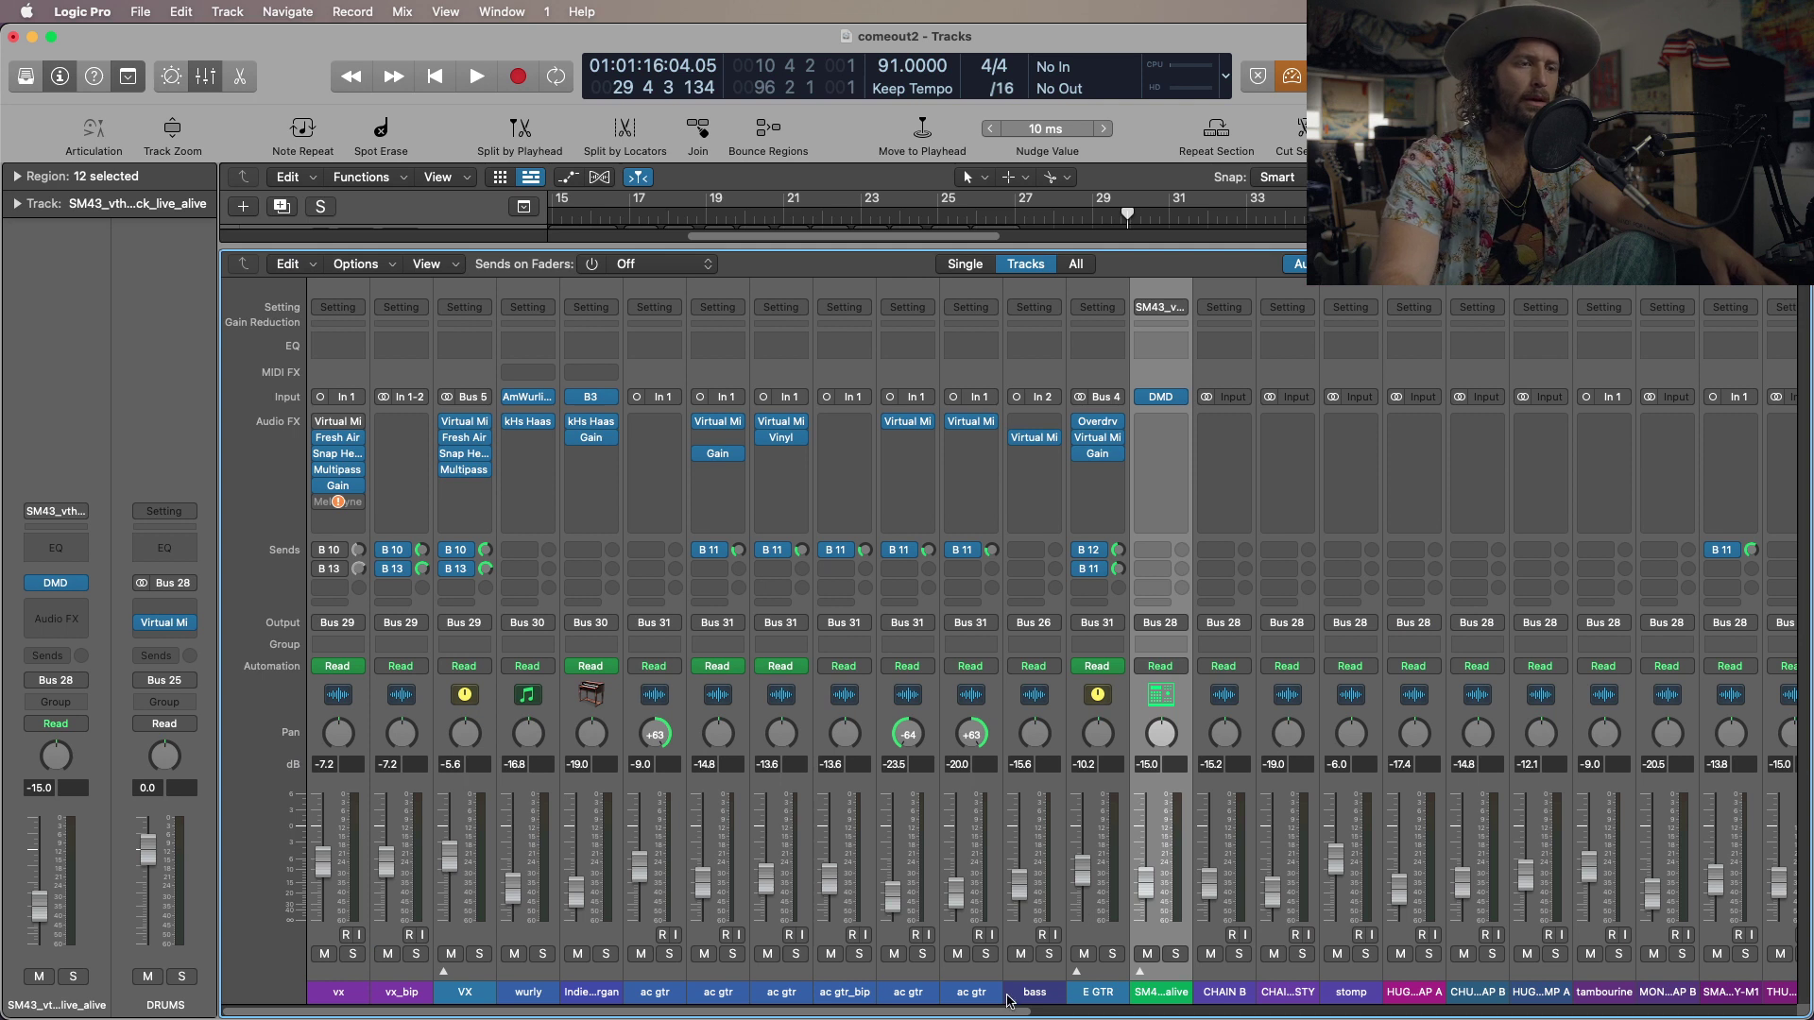
{"action": "scroll", "coordinate": [1001, 1014], "scroll_direction": "right", "scroll_amount": 15}
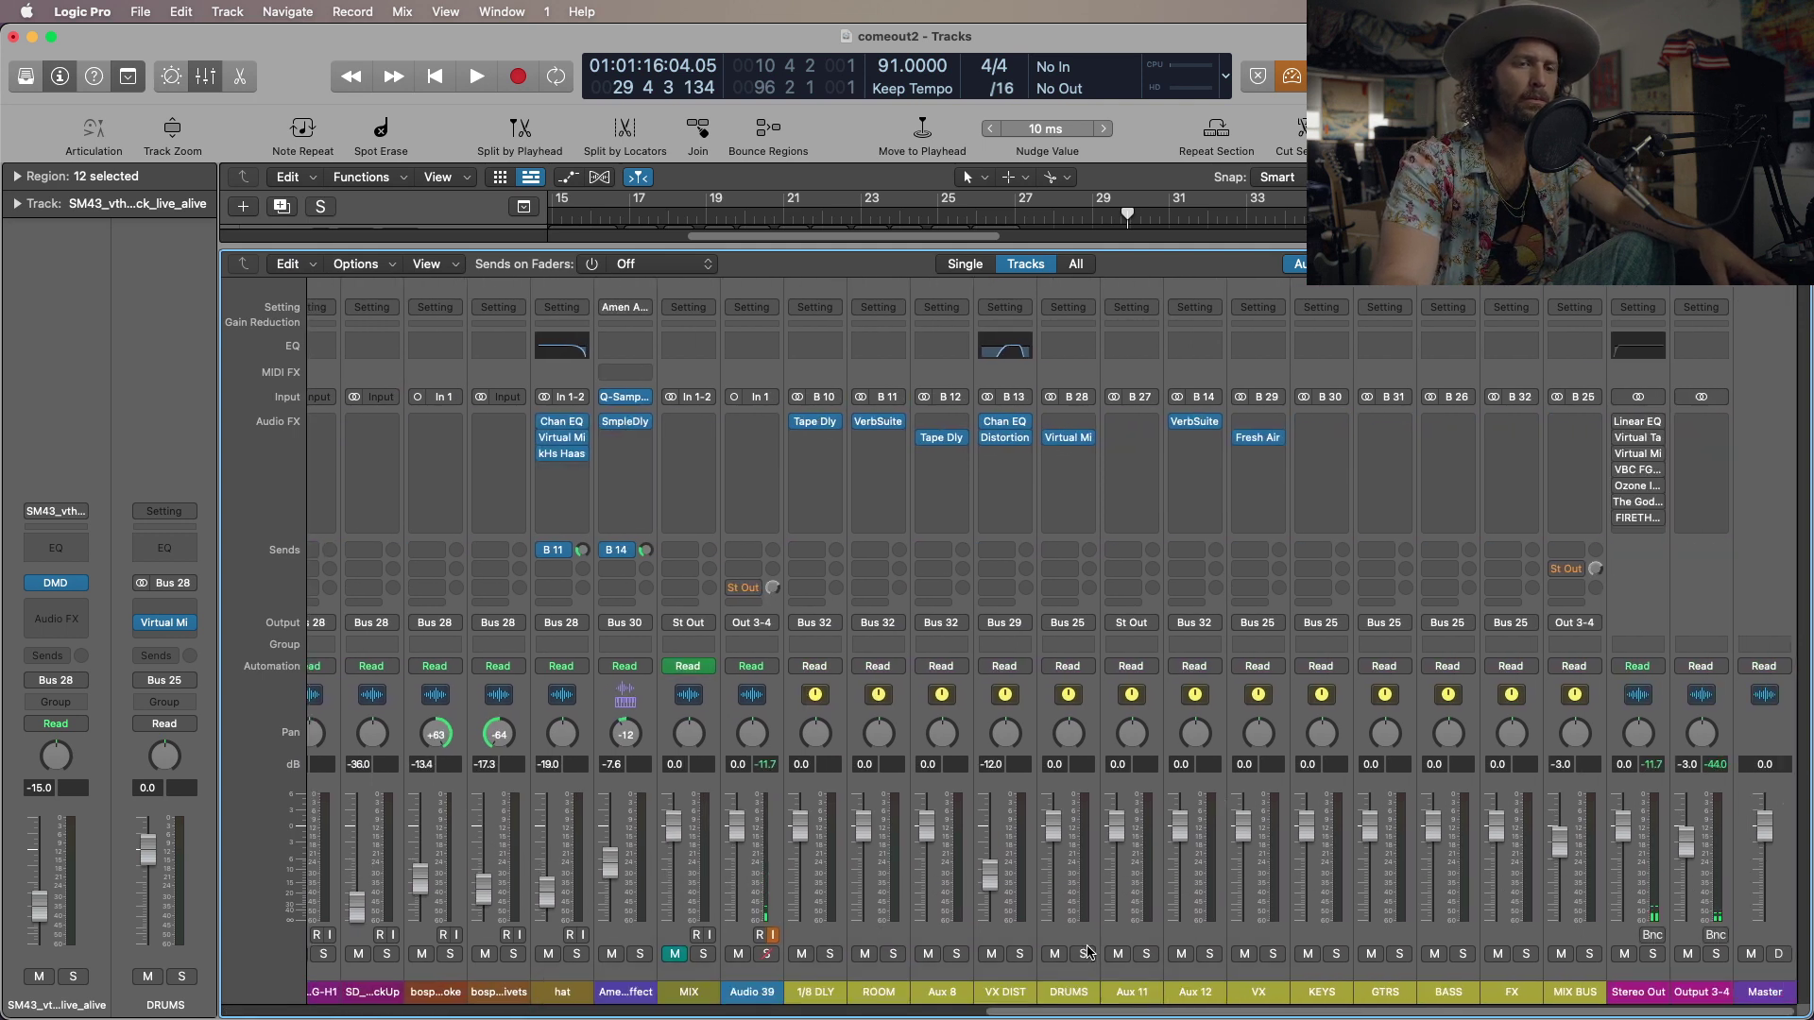
{"action": "left_click", "coordinate": [1292, 75]}
{"action": "key", "text": "x"}
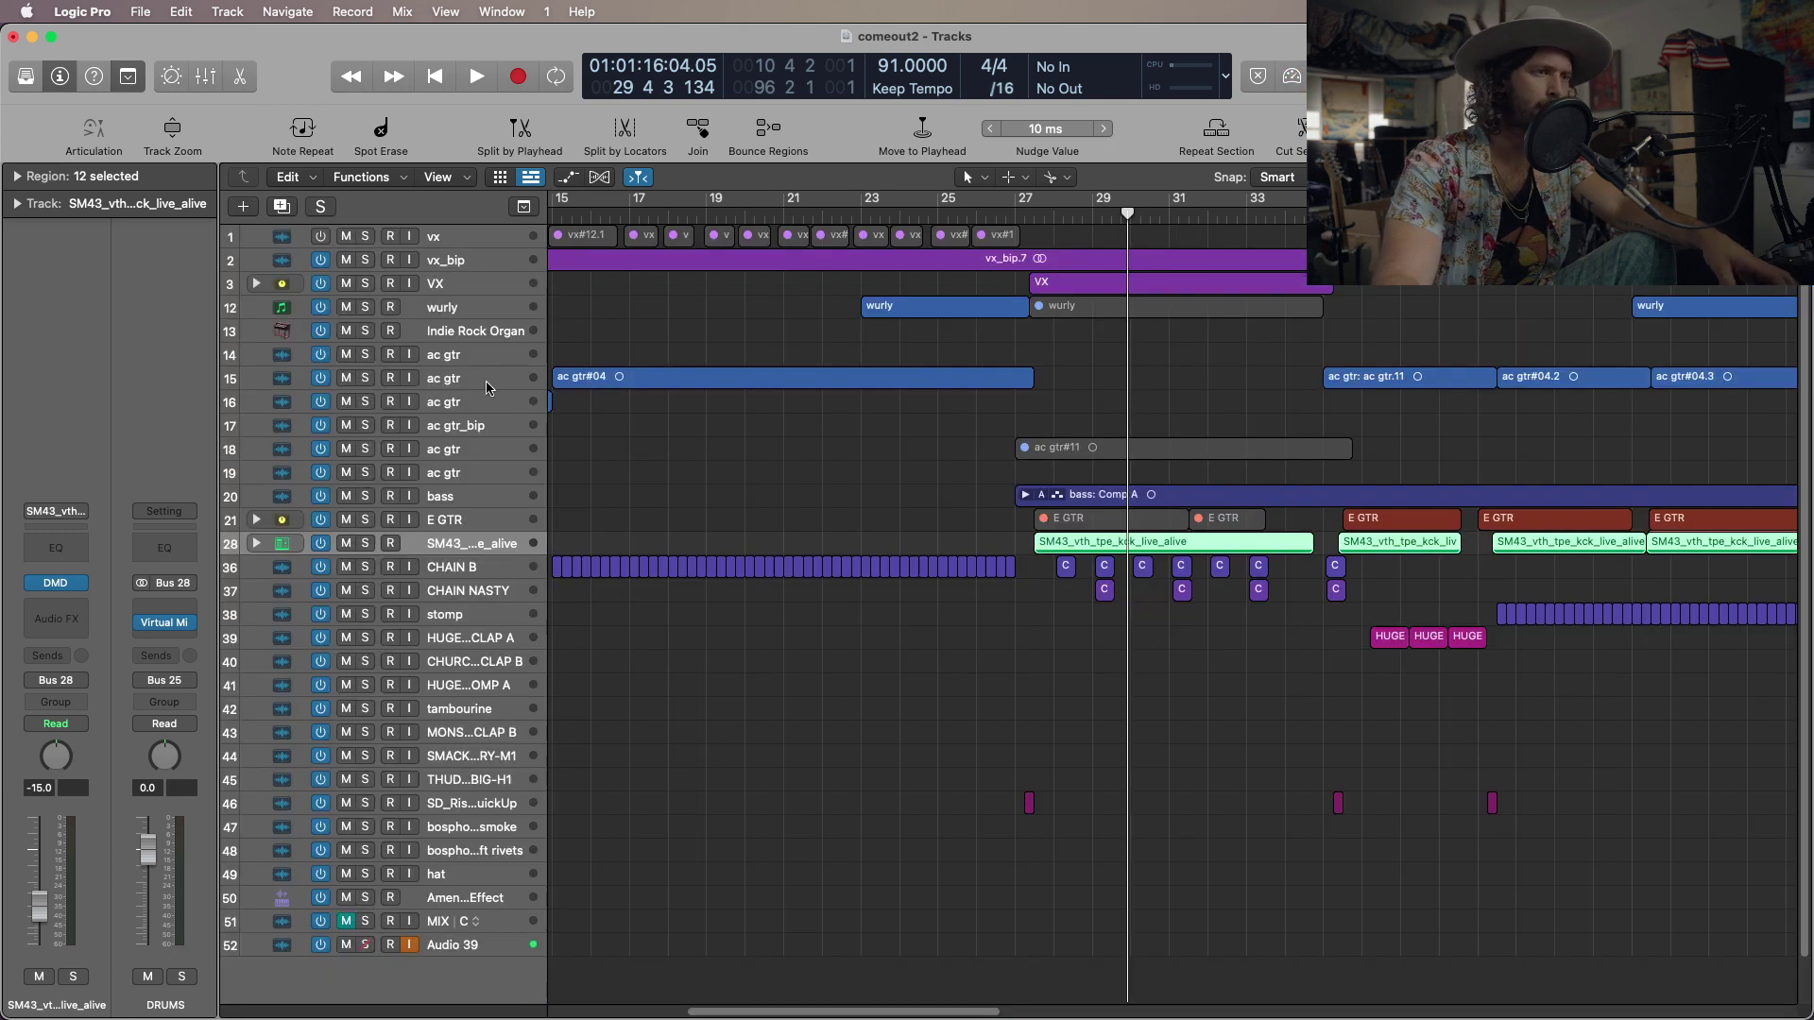
Open the SM43 kick track's Drum Machine Designer, audition the bigbottom pad repeatedly, and briefly play the song from bar 29 for comparison.
{"action": "left_click", "coordinate": [84, 585]}
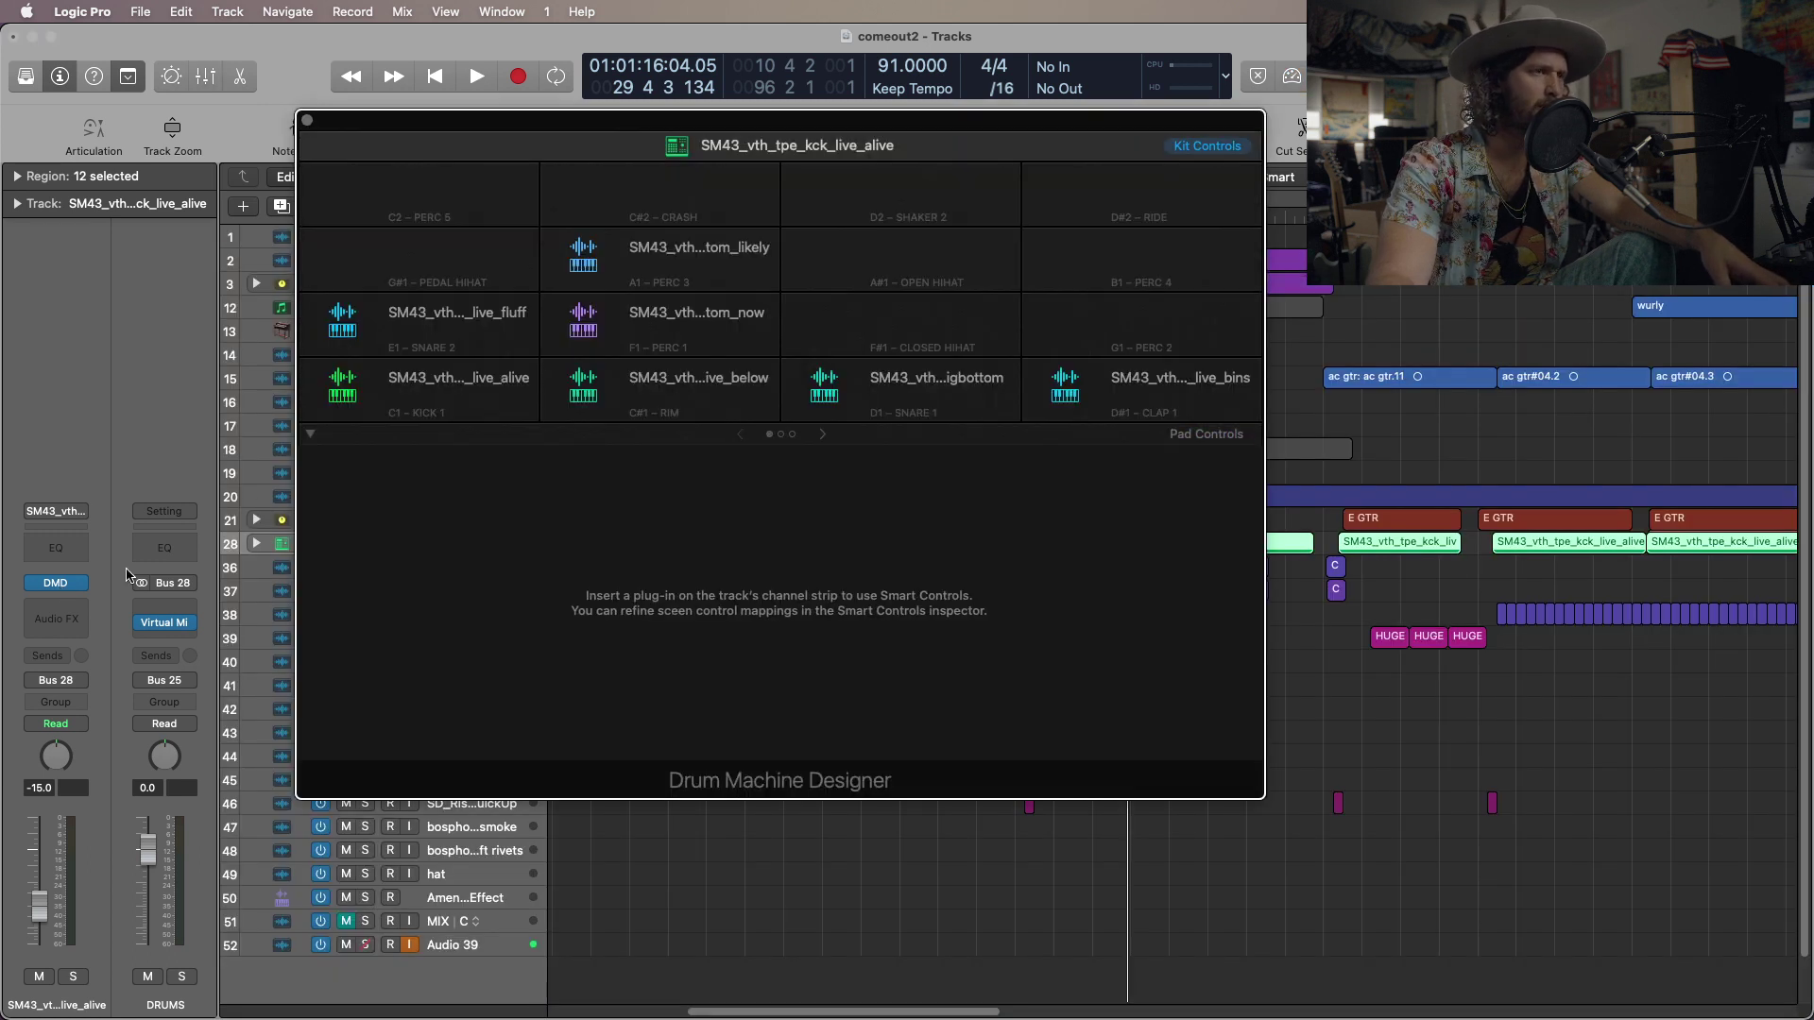
{"action": "left_click", "coordinate": [824, 388]}
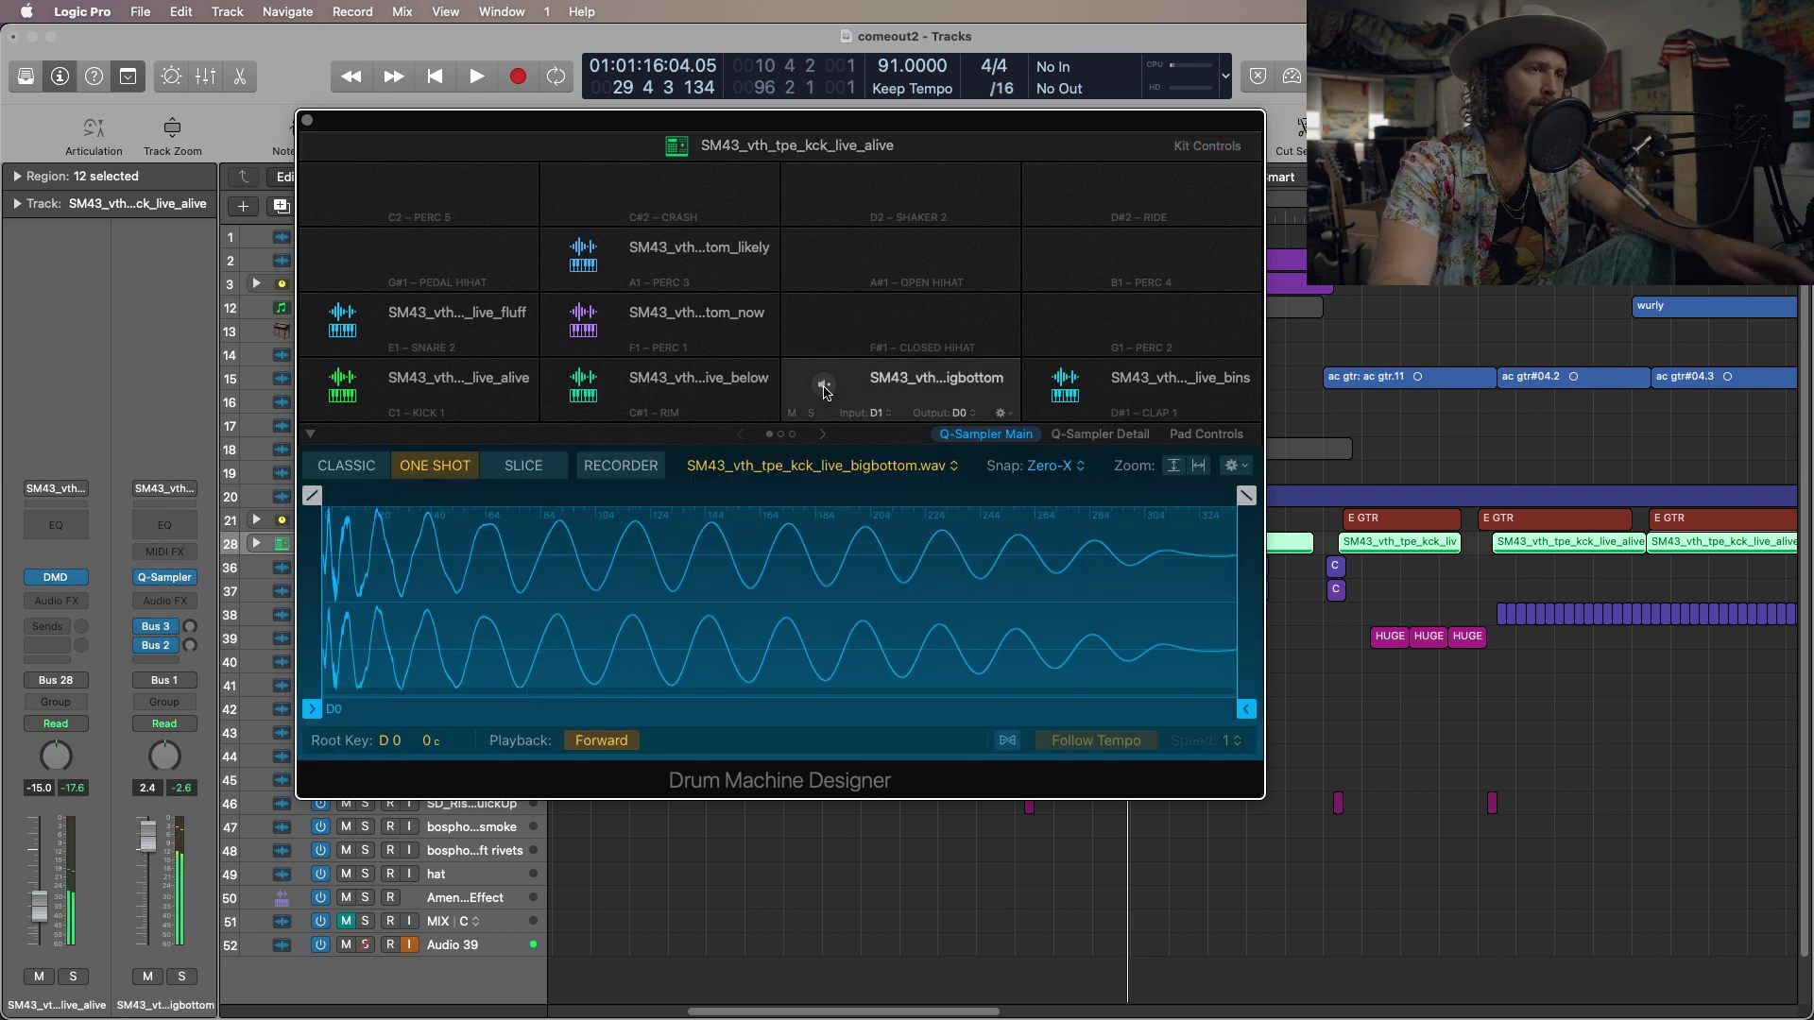
{"action": "left_click", "coordinate": [825, 389]}
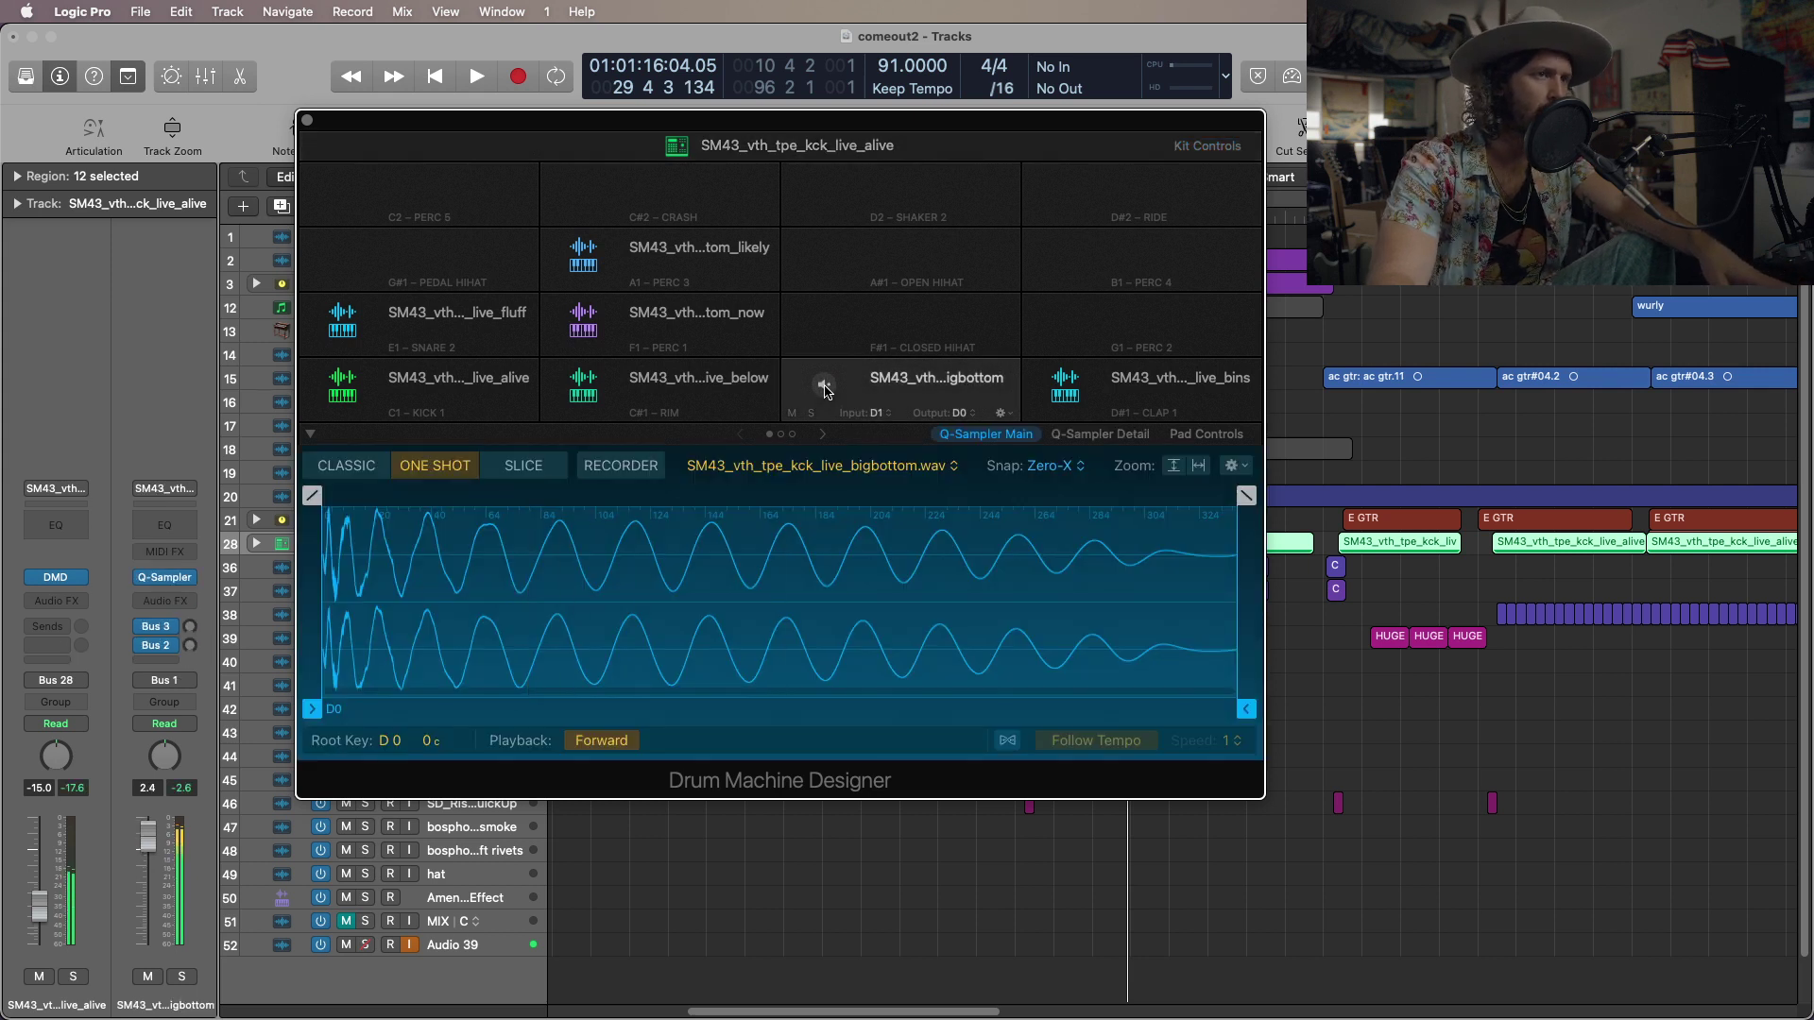
{"action": "key", "text": "space"}
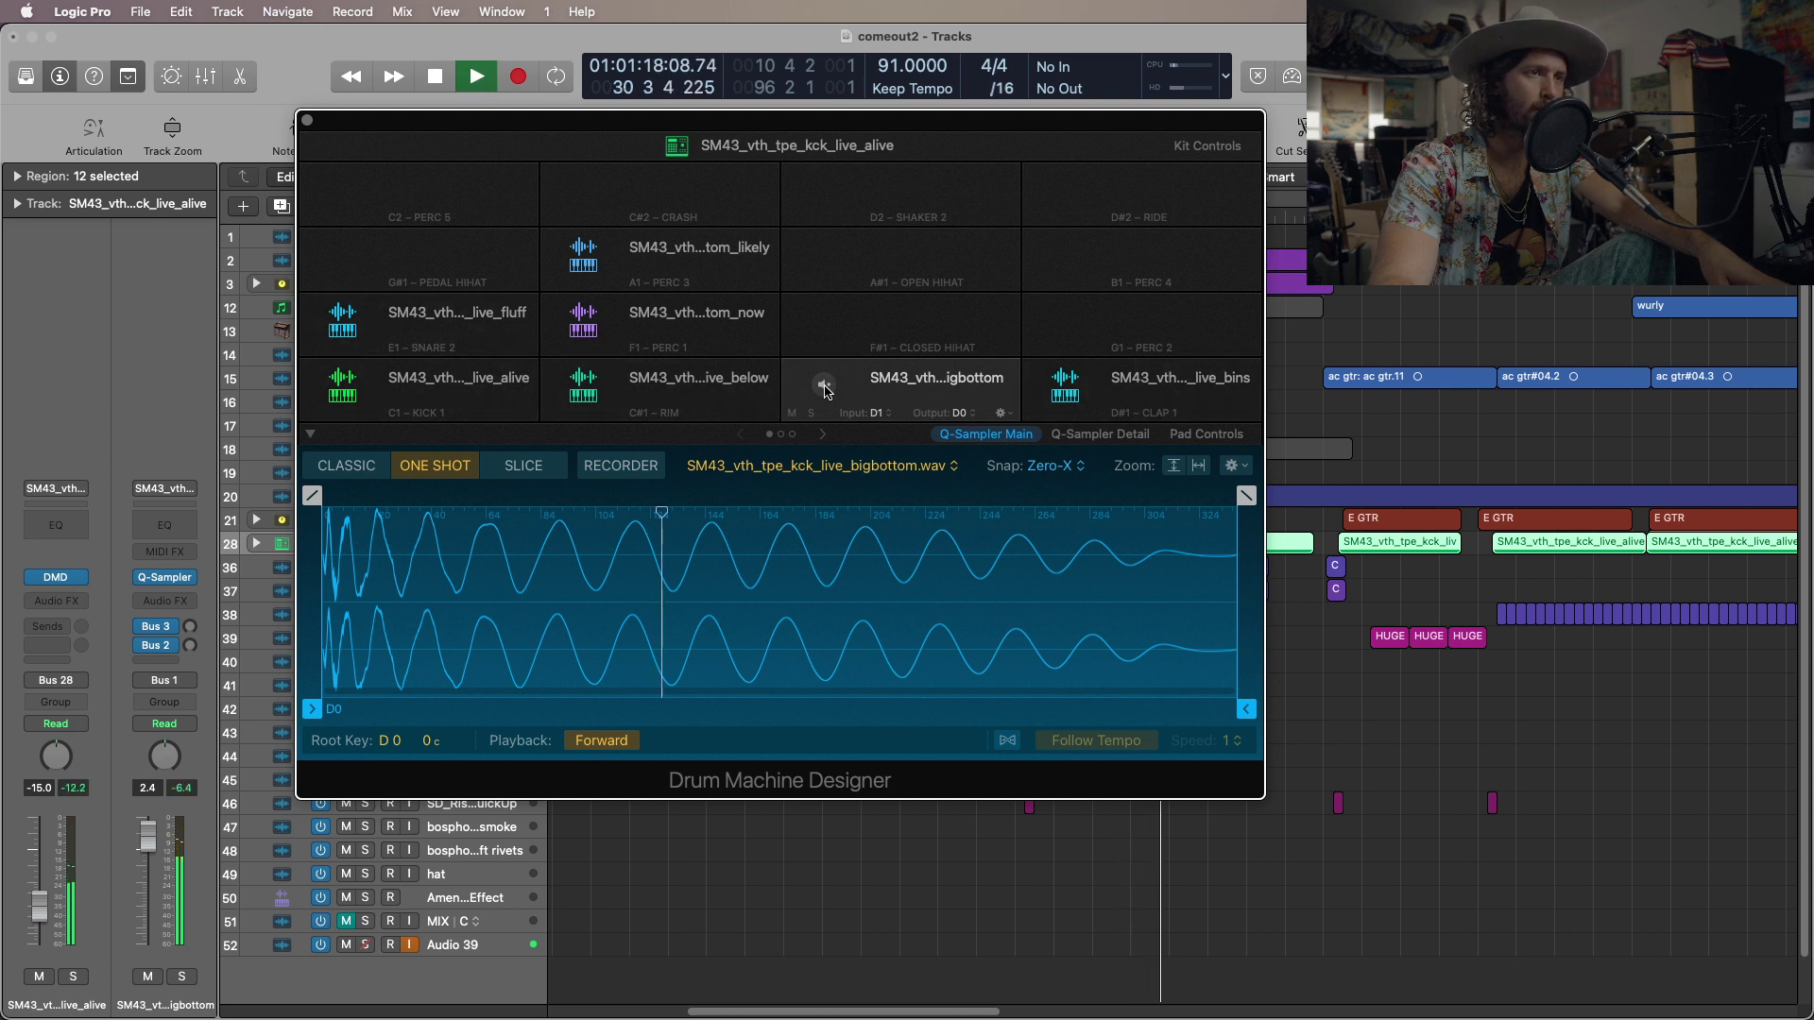
{"action": "key", "text": "space"}
{"action": "left_click", "coordinate": [825, 389]}
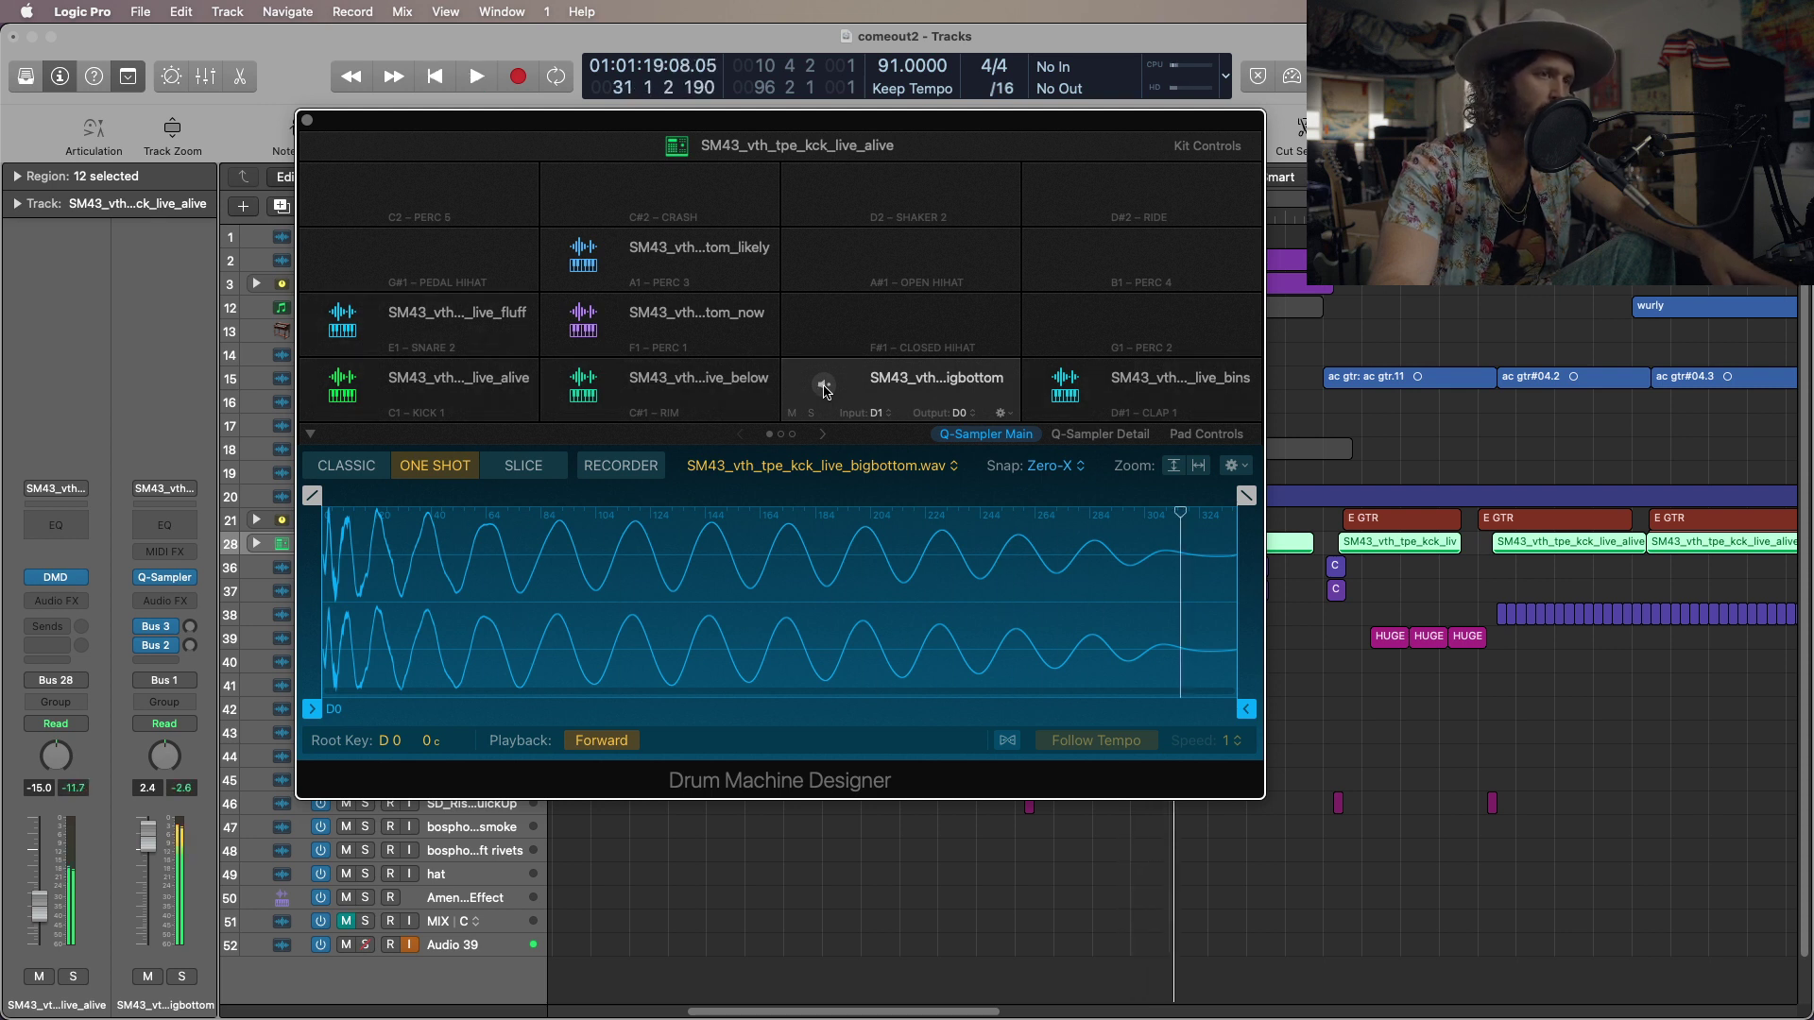
Audition the below, alive, fluff and bins pads individually, and close the Drum Machine Designer.
{"action": "left_click", "coordinate": [584, 387]}
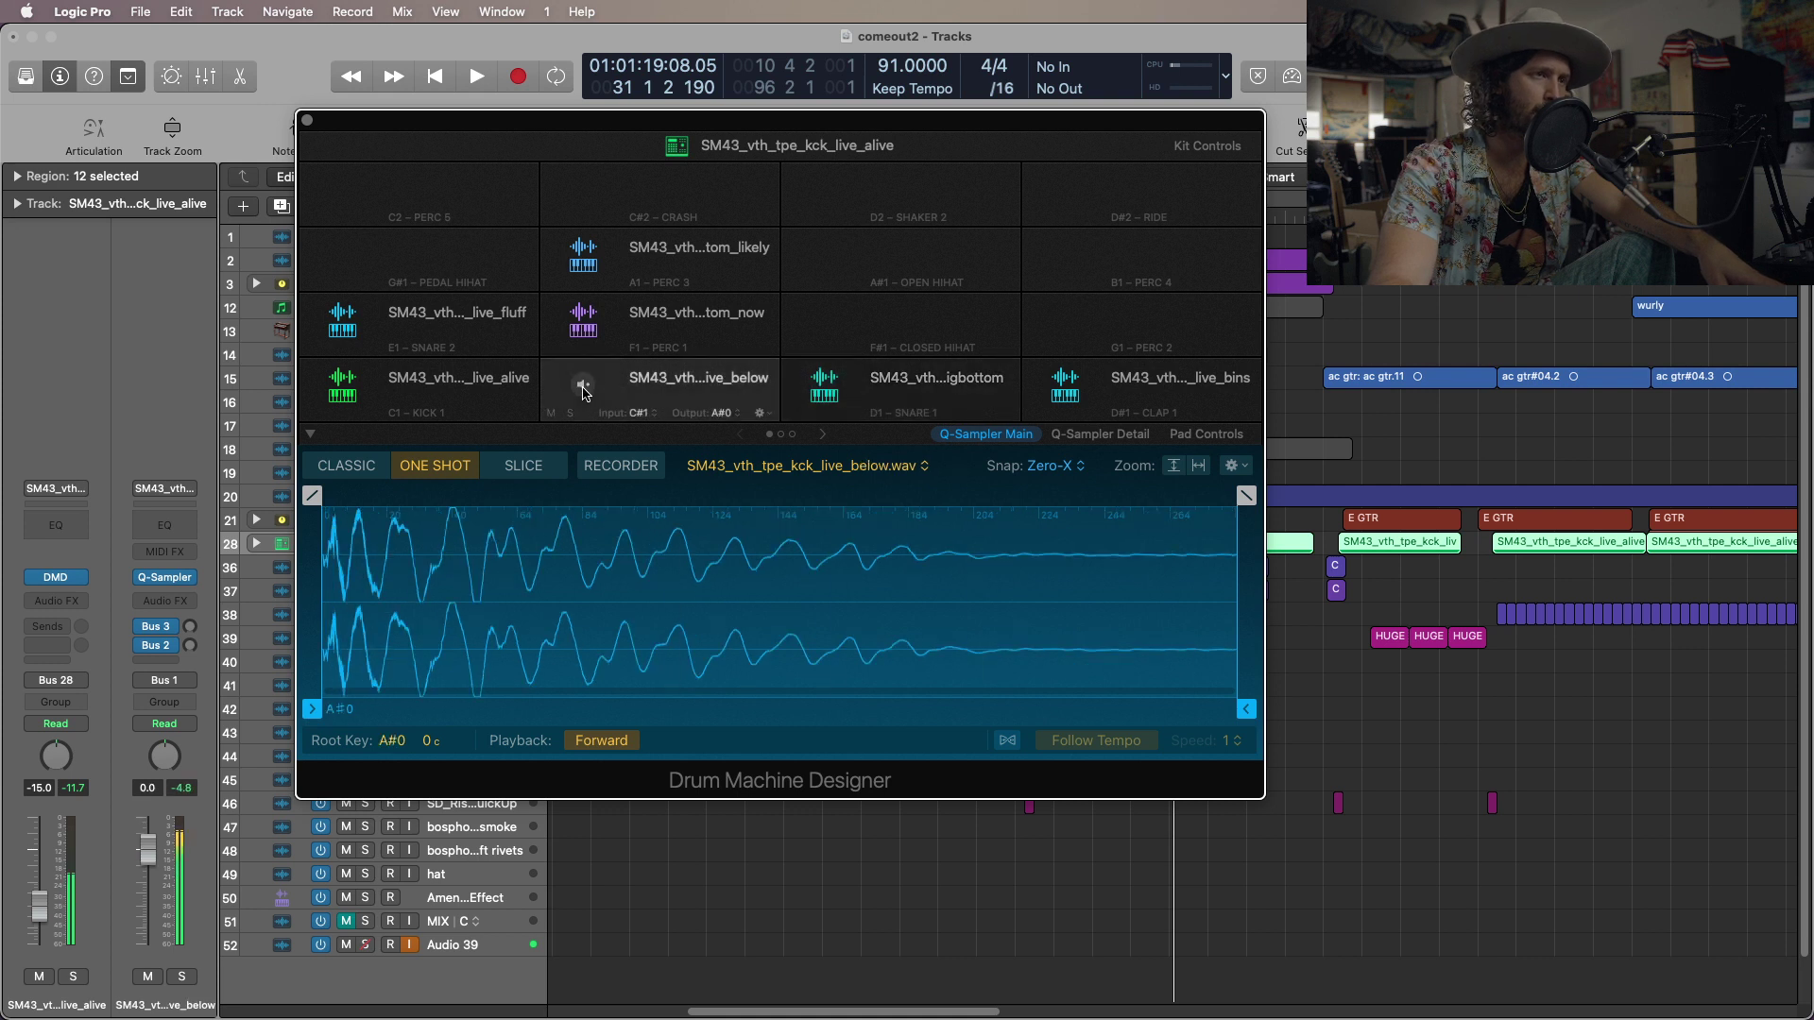
{"action": "left_click", "coordinate": [340, 387]}
{"action": "left_click", "coordinate": [340, 387]}
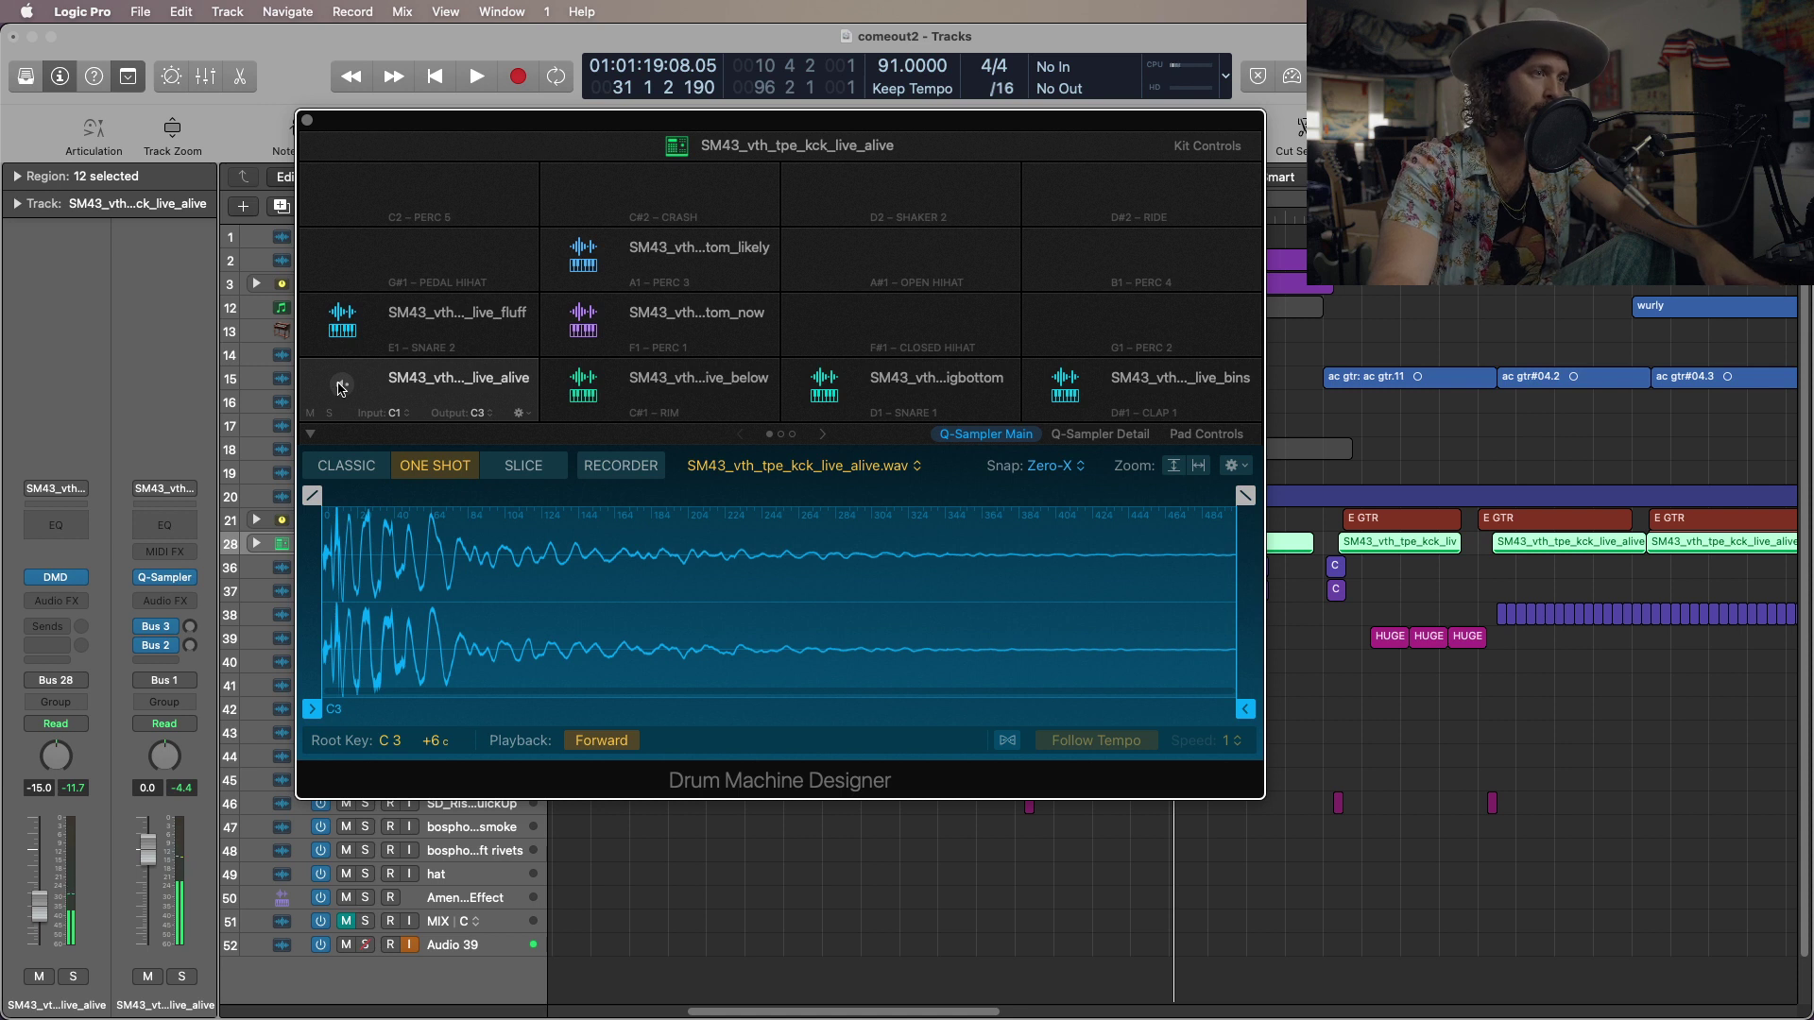
{"action": "left_click", "coordinate": [342, 324]}
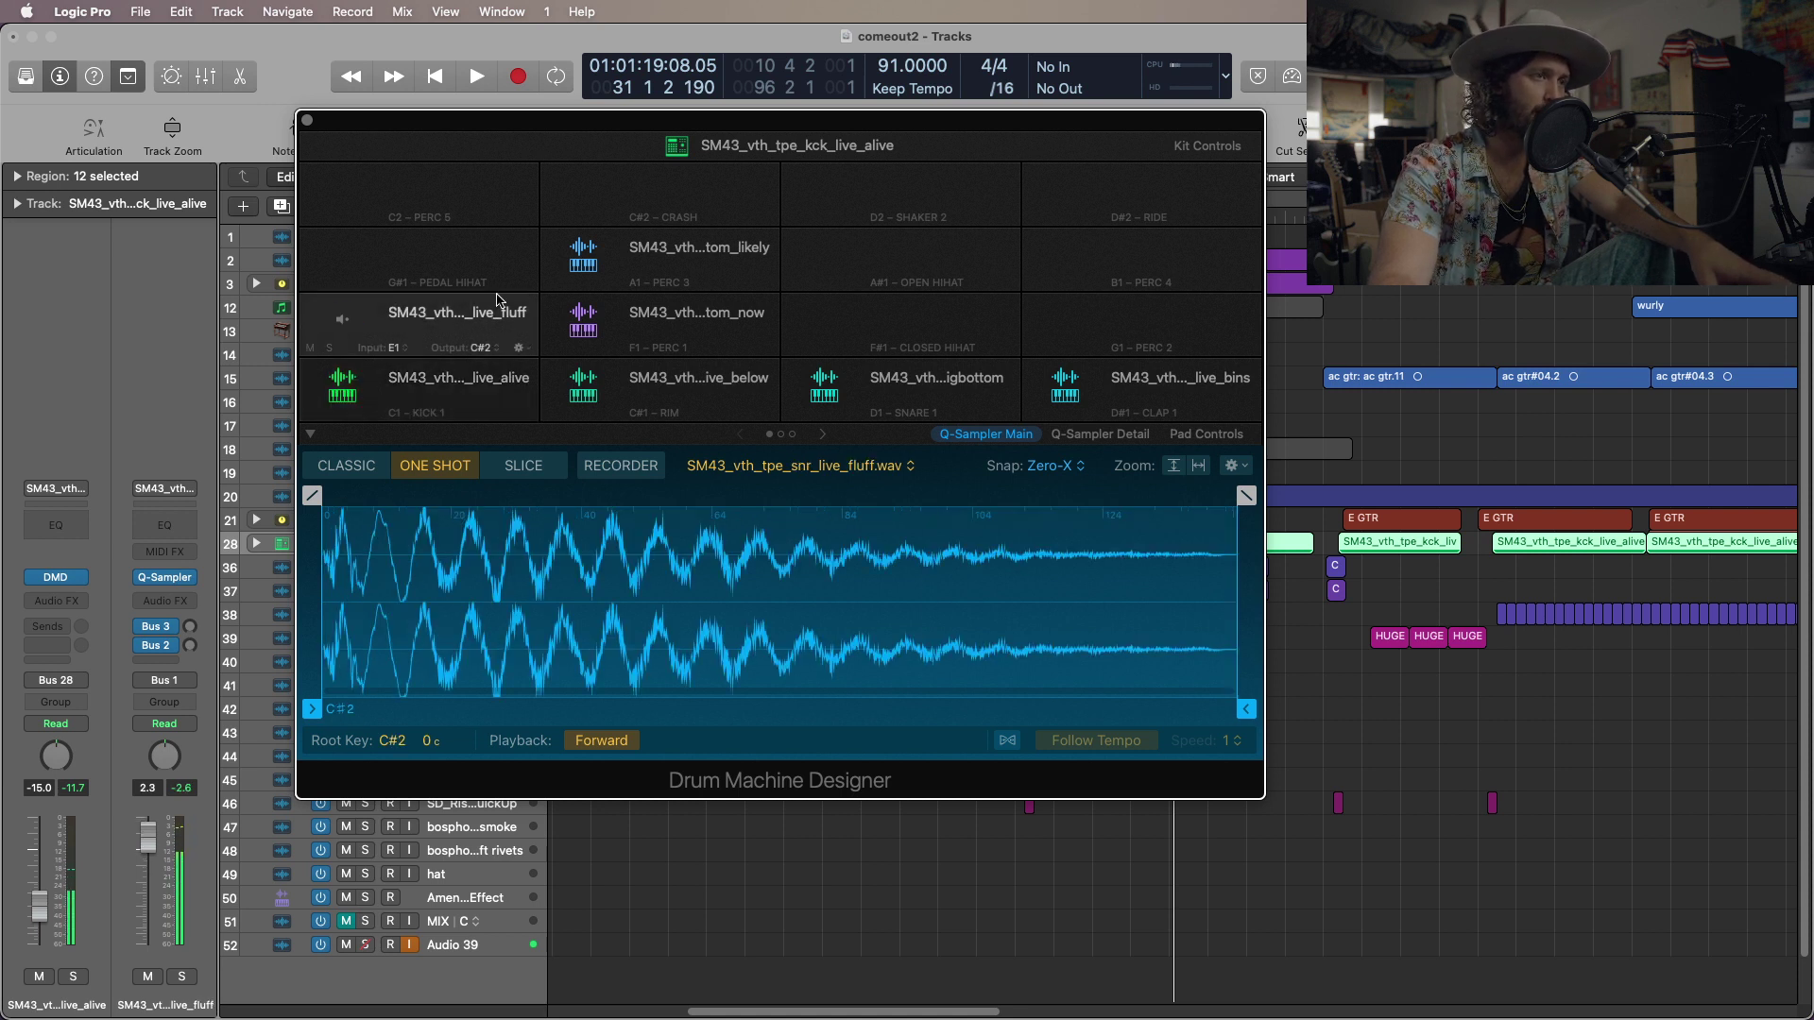
{"action": "left_click", "coordinate": [1067, 385]}
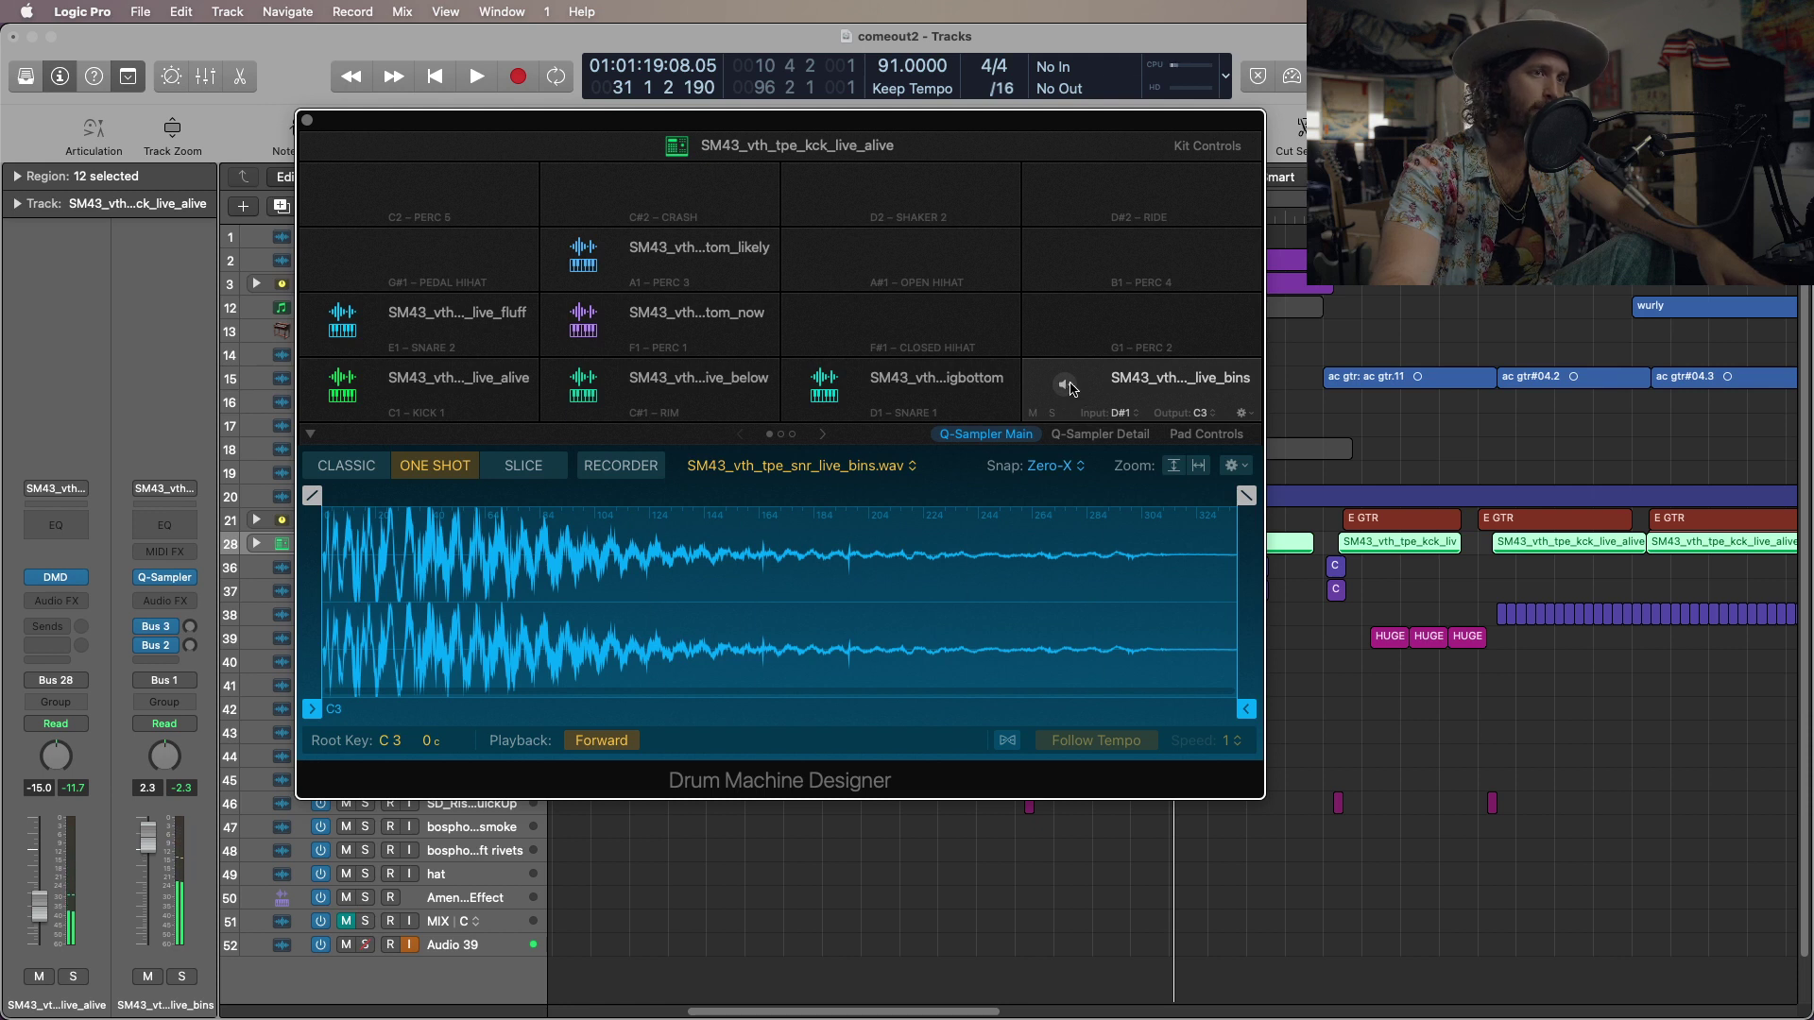
{"action": "left_click", "coordinate": [307, 122]}
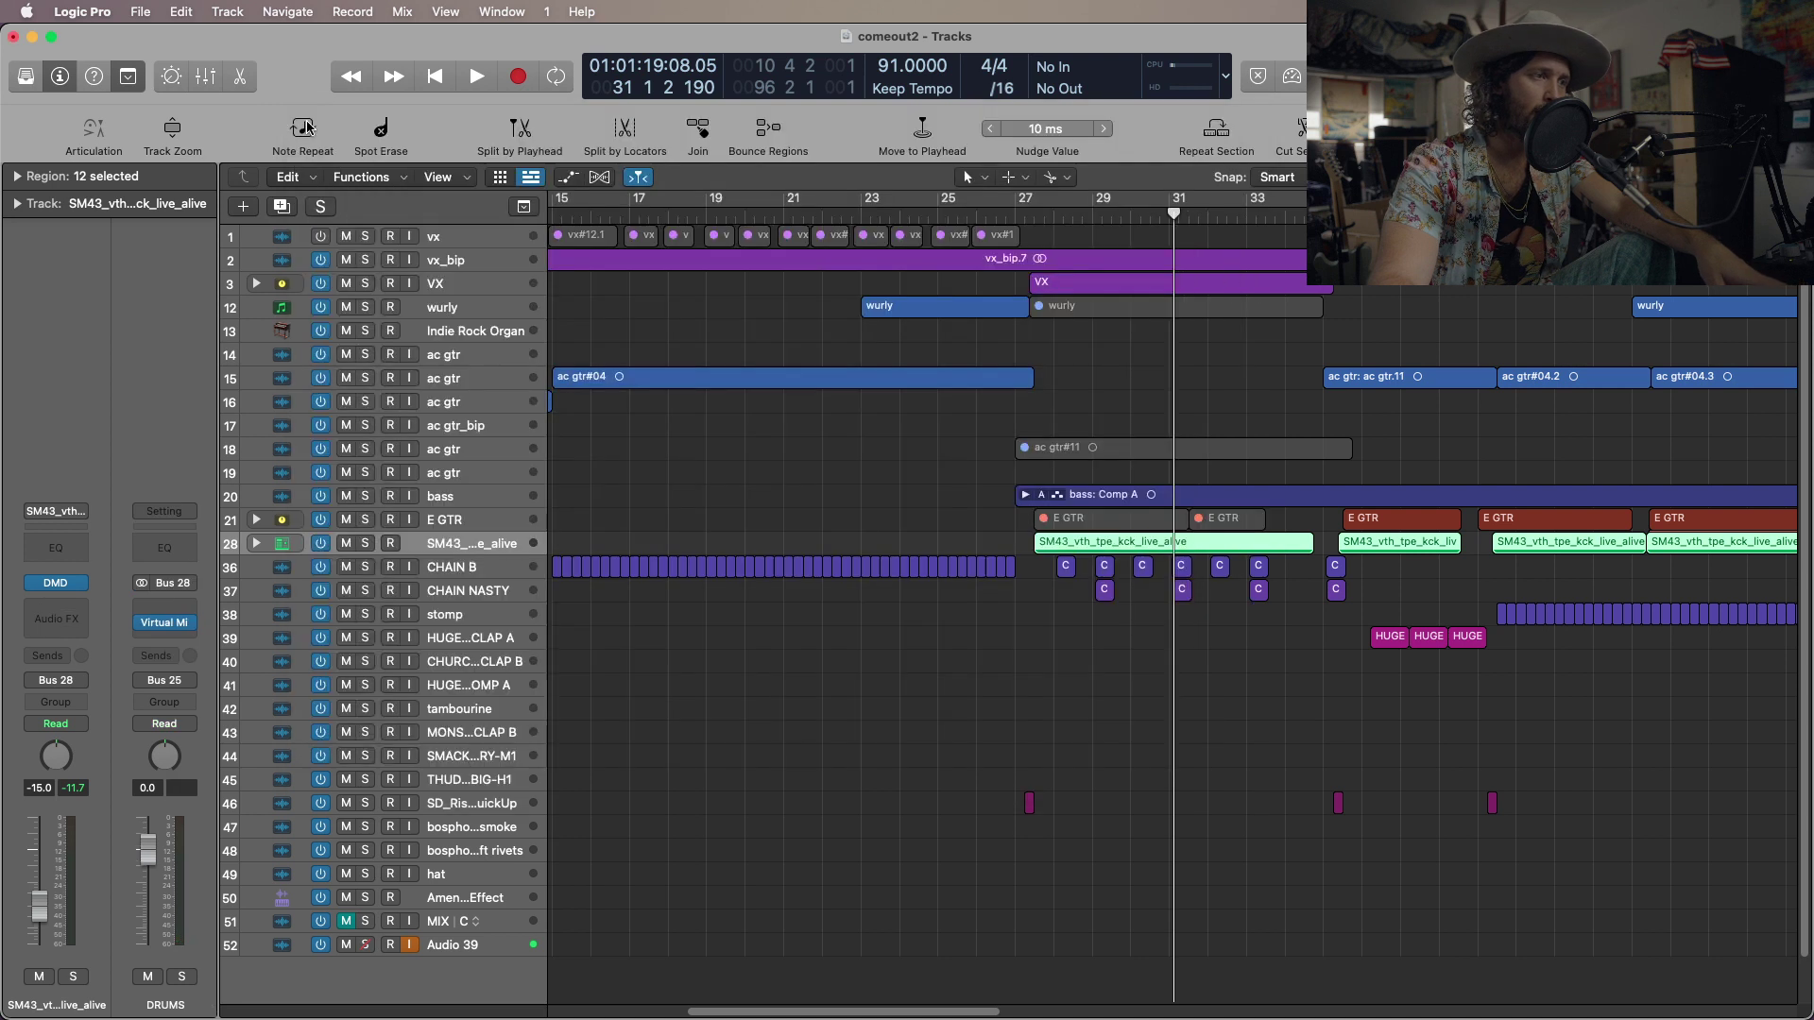
Turn Low Latency Mode back on for the project.
{"action": "left_click", "coordinate": [1293, 79]}
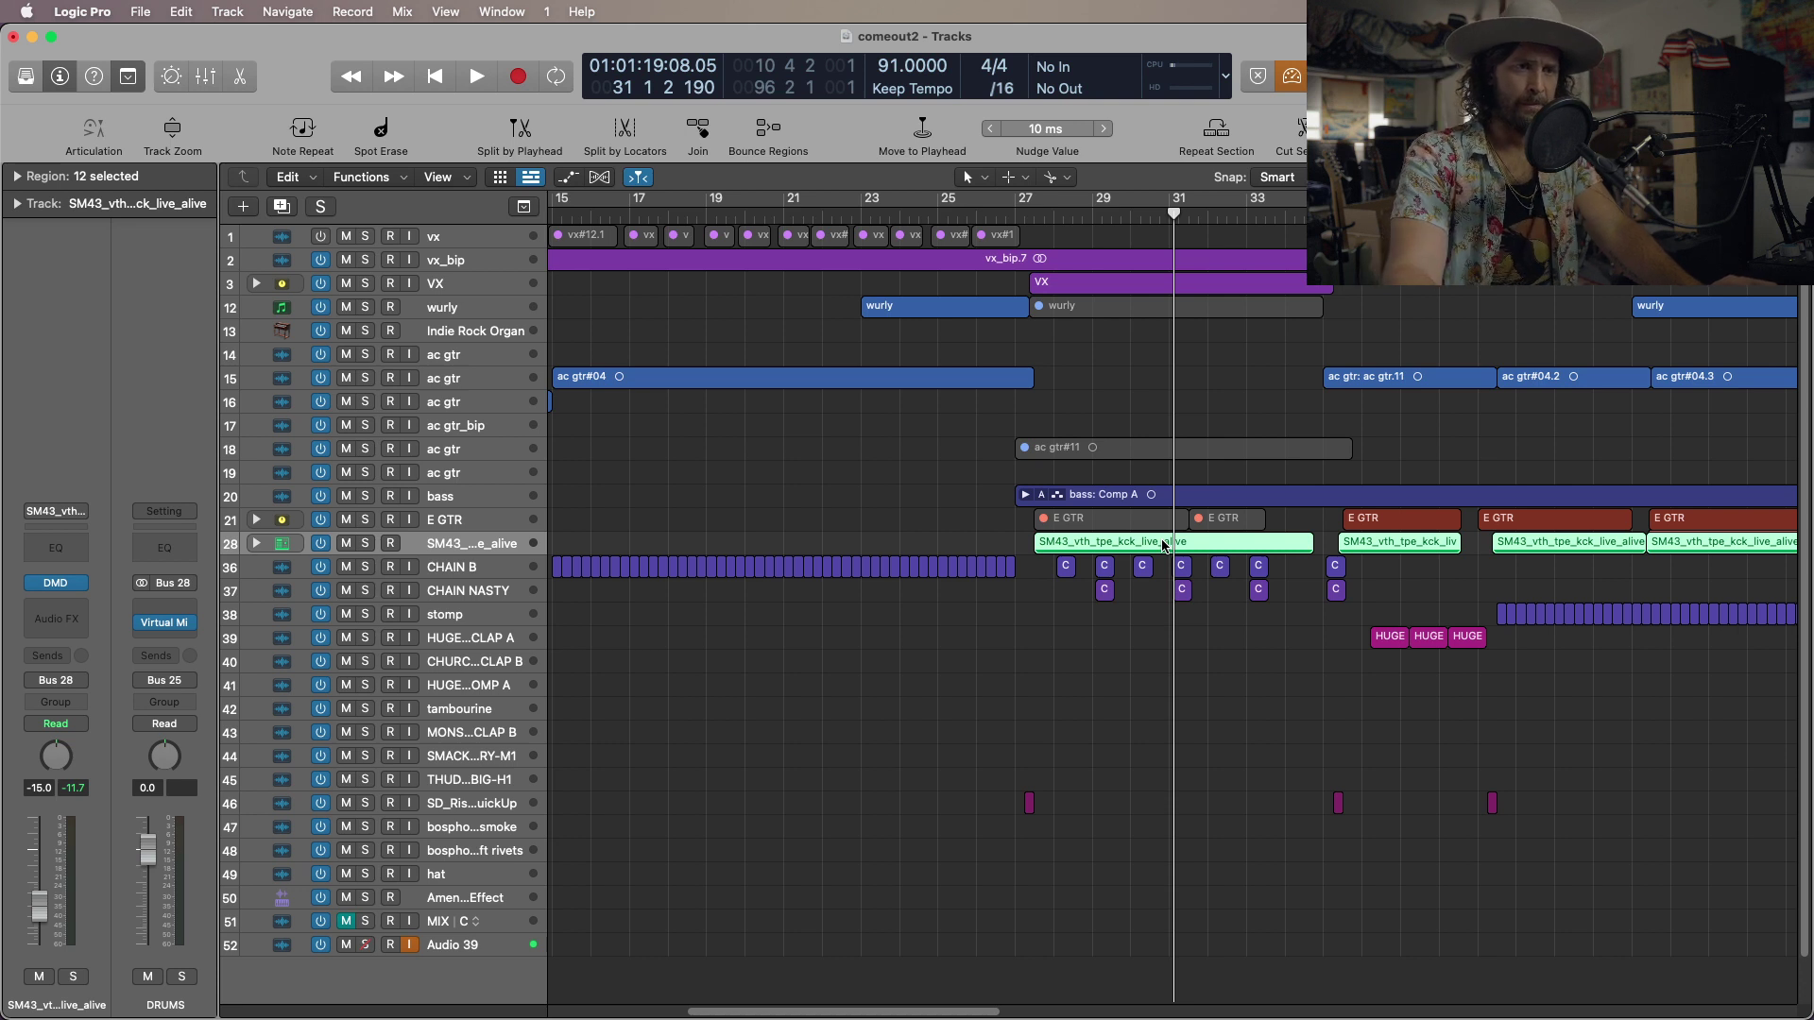
Audition the CHAIN B and CHAIN NASTY tracks soloed from bar 27, unsolo both during playback, and stop.
{"action": "key", "text": "shift+Home"}
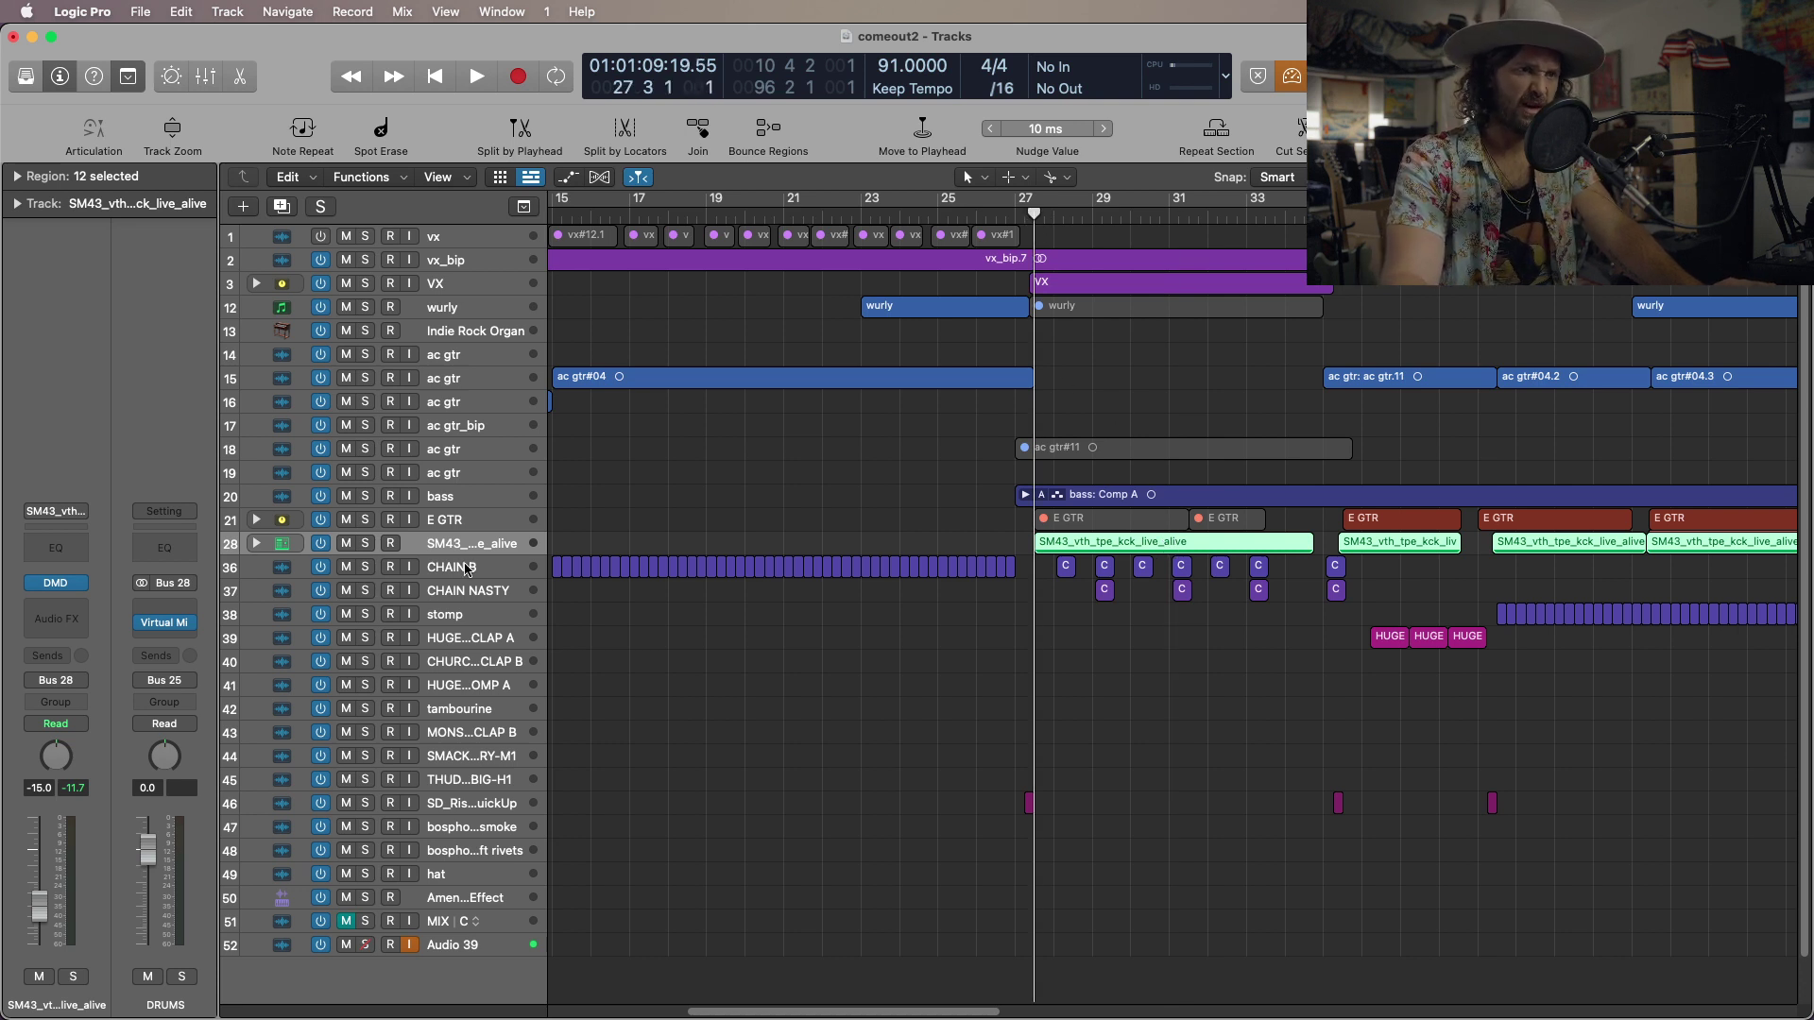
{"action": "left_click", "coordinate": [365, 567]}
{"action": "left_click", "coordinate": [366, 591]}
{"action": "key", "text": "space"}
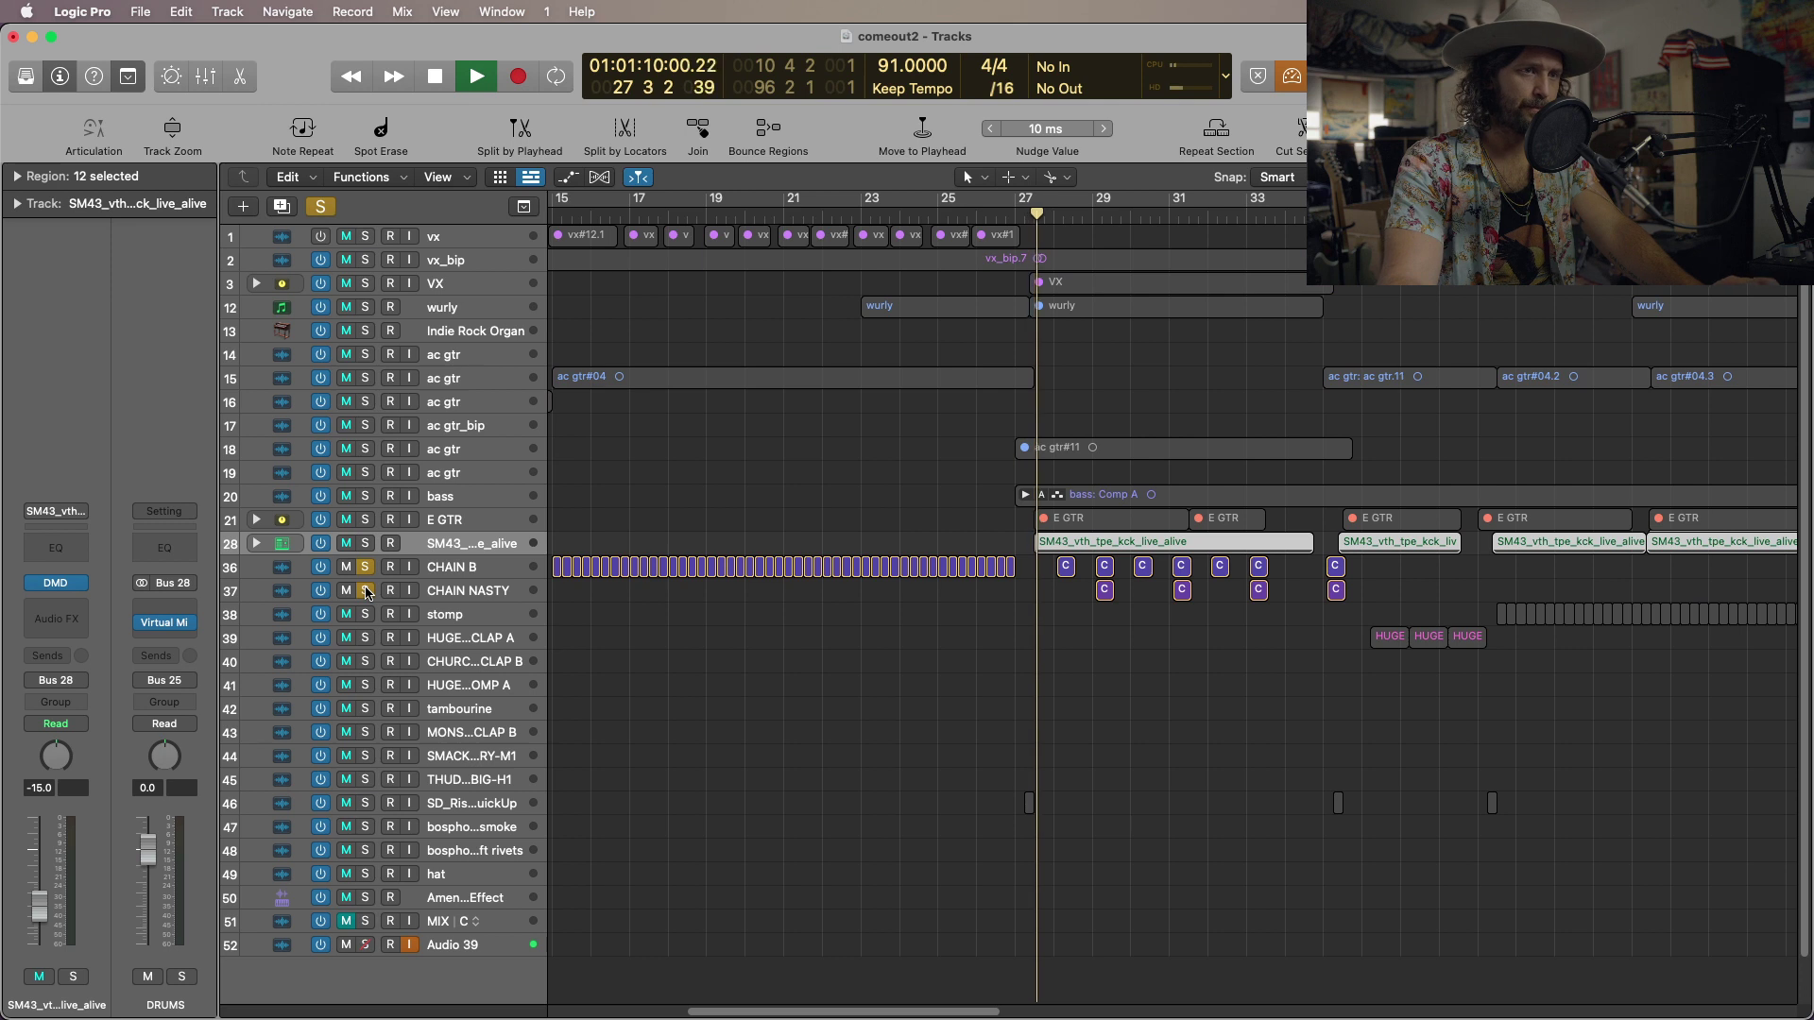
{"action": "left_click", "coordinate": [365, 590]}
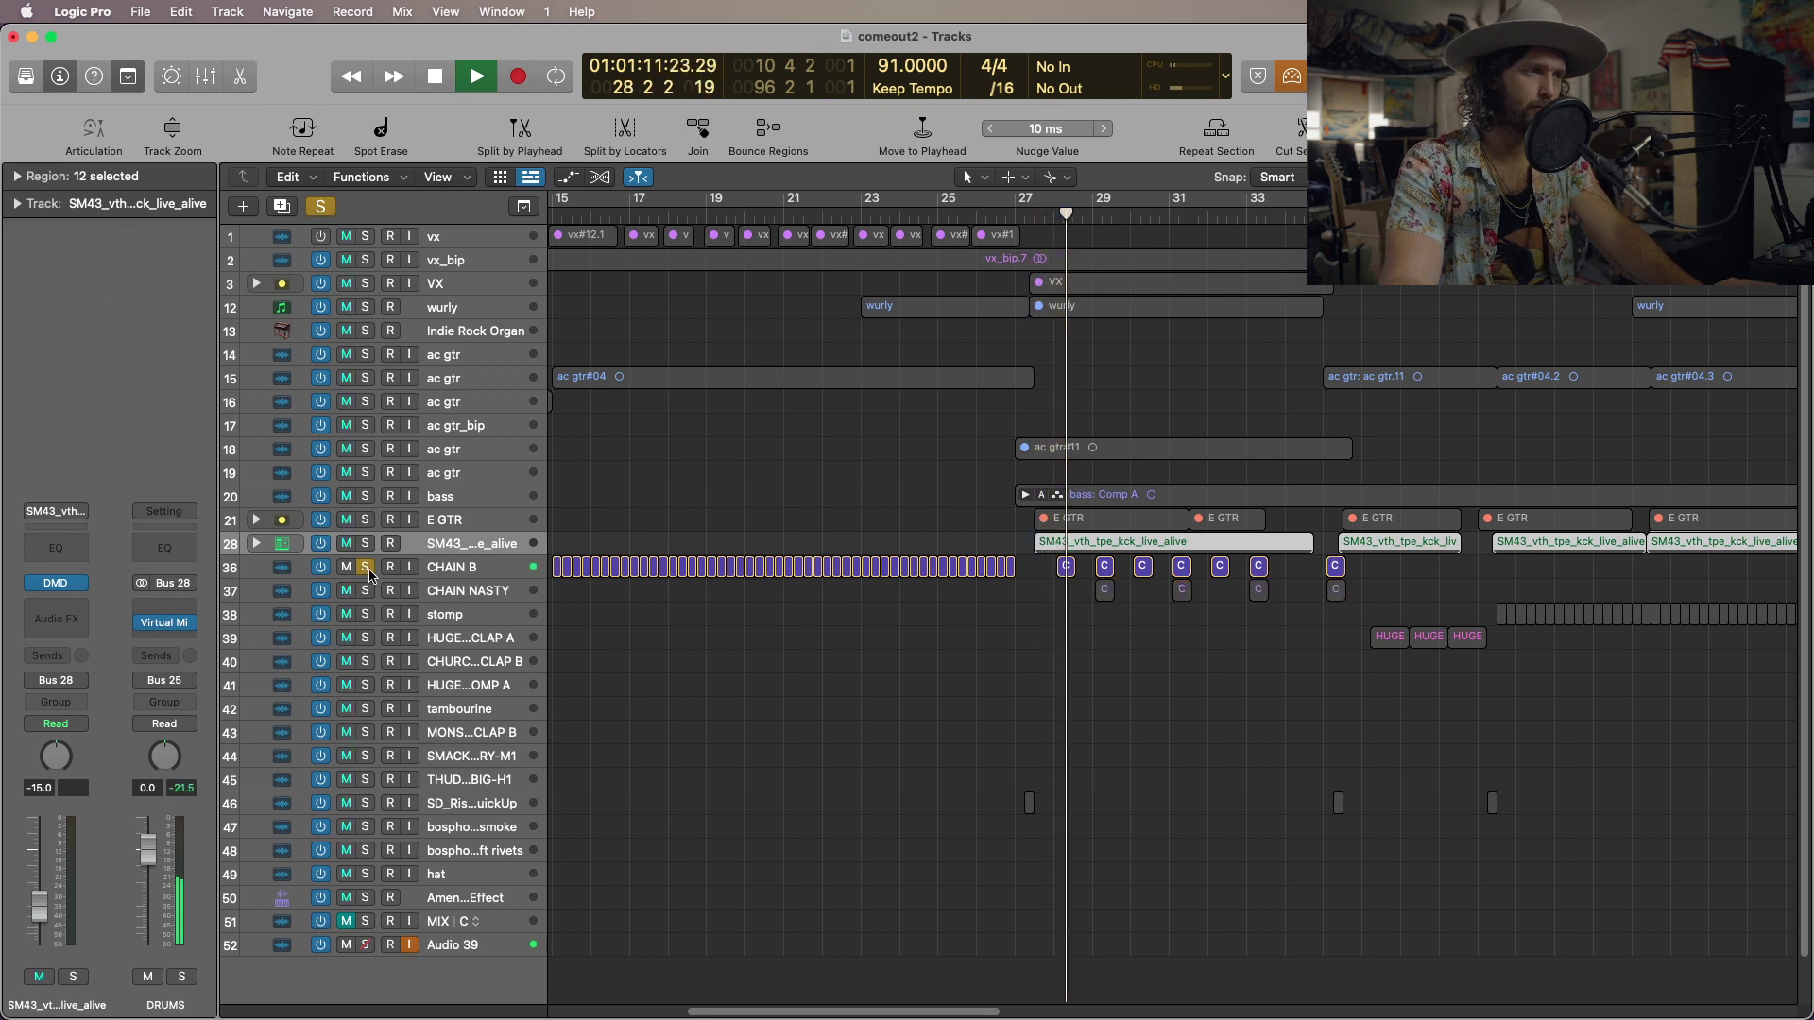
{"action": "left_click", "coordinate": [366, 569]}
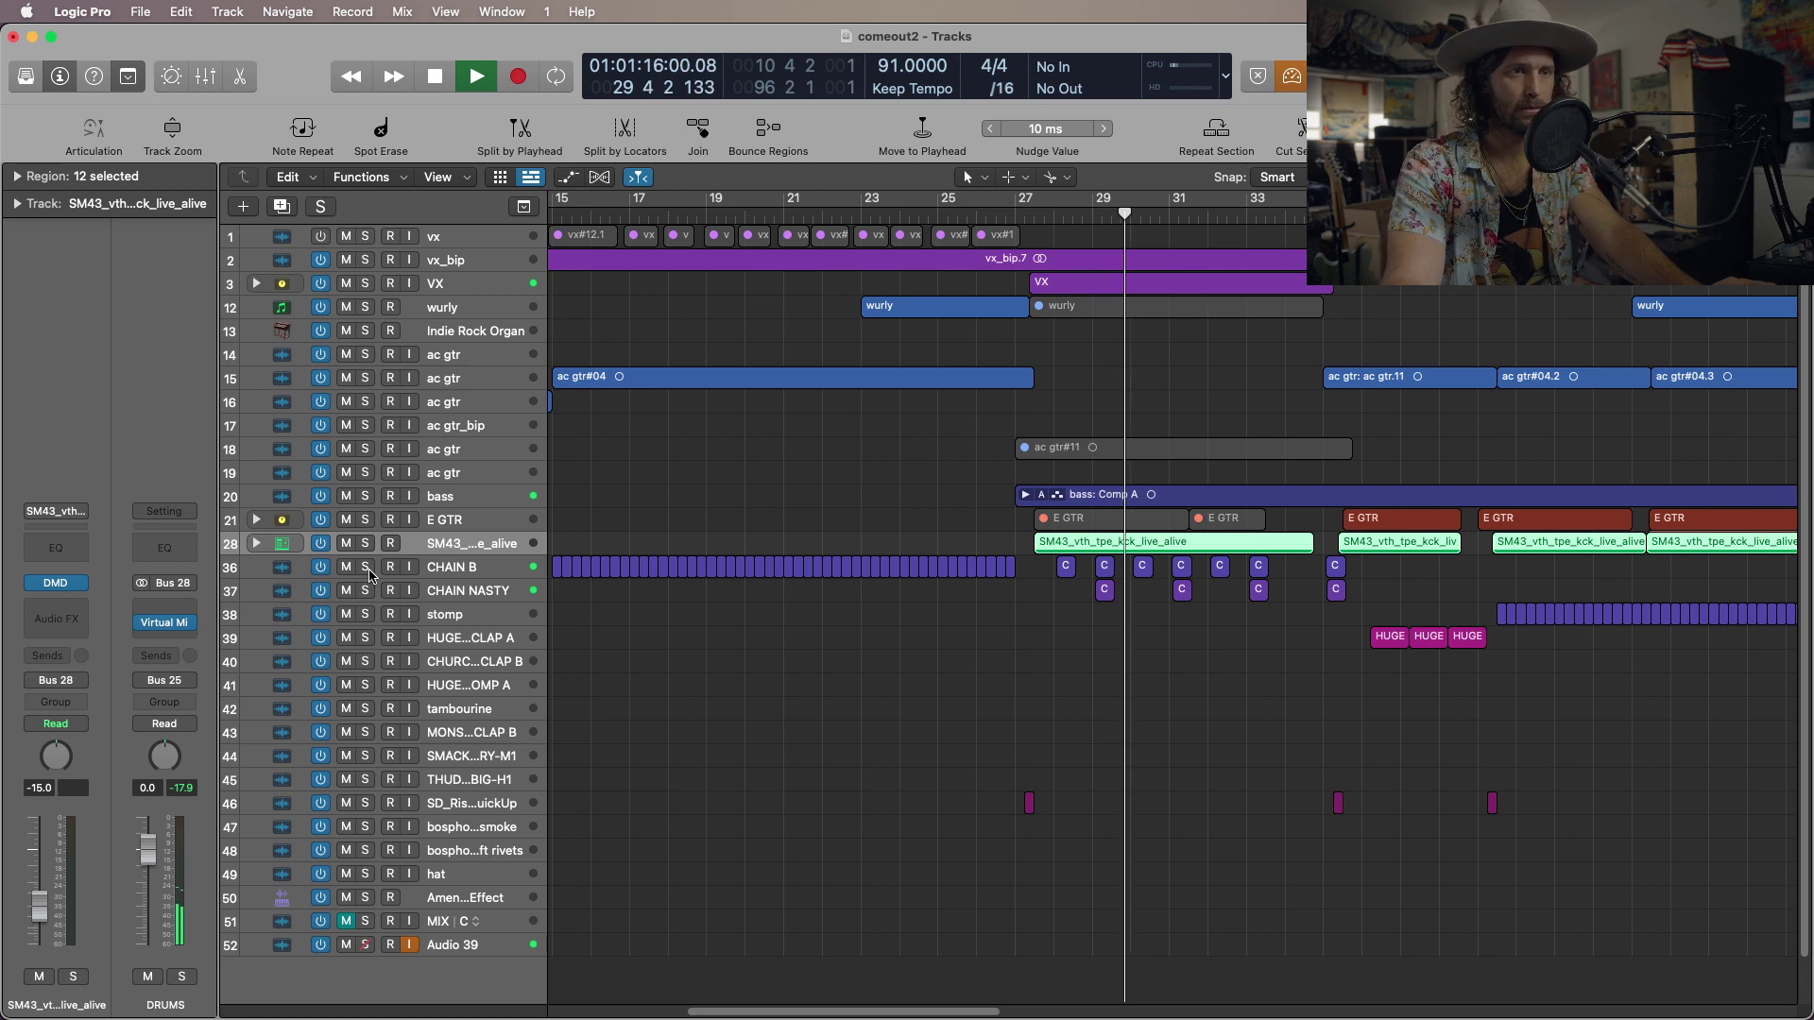
{"action": "key", "text": "space"}
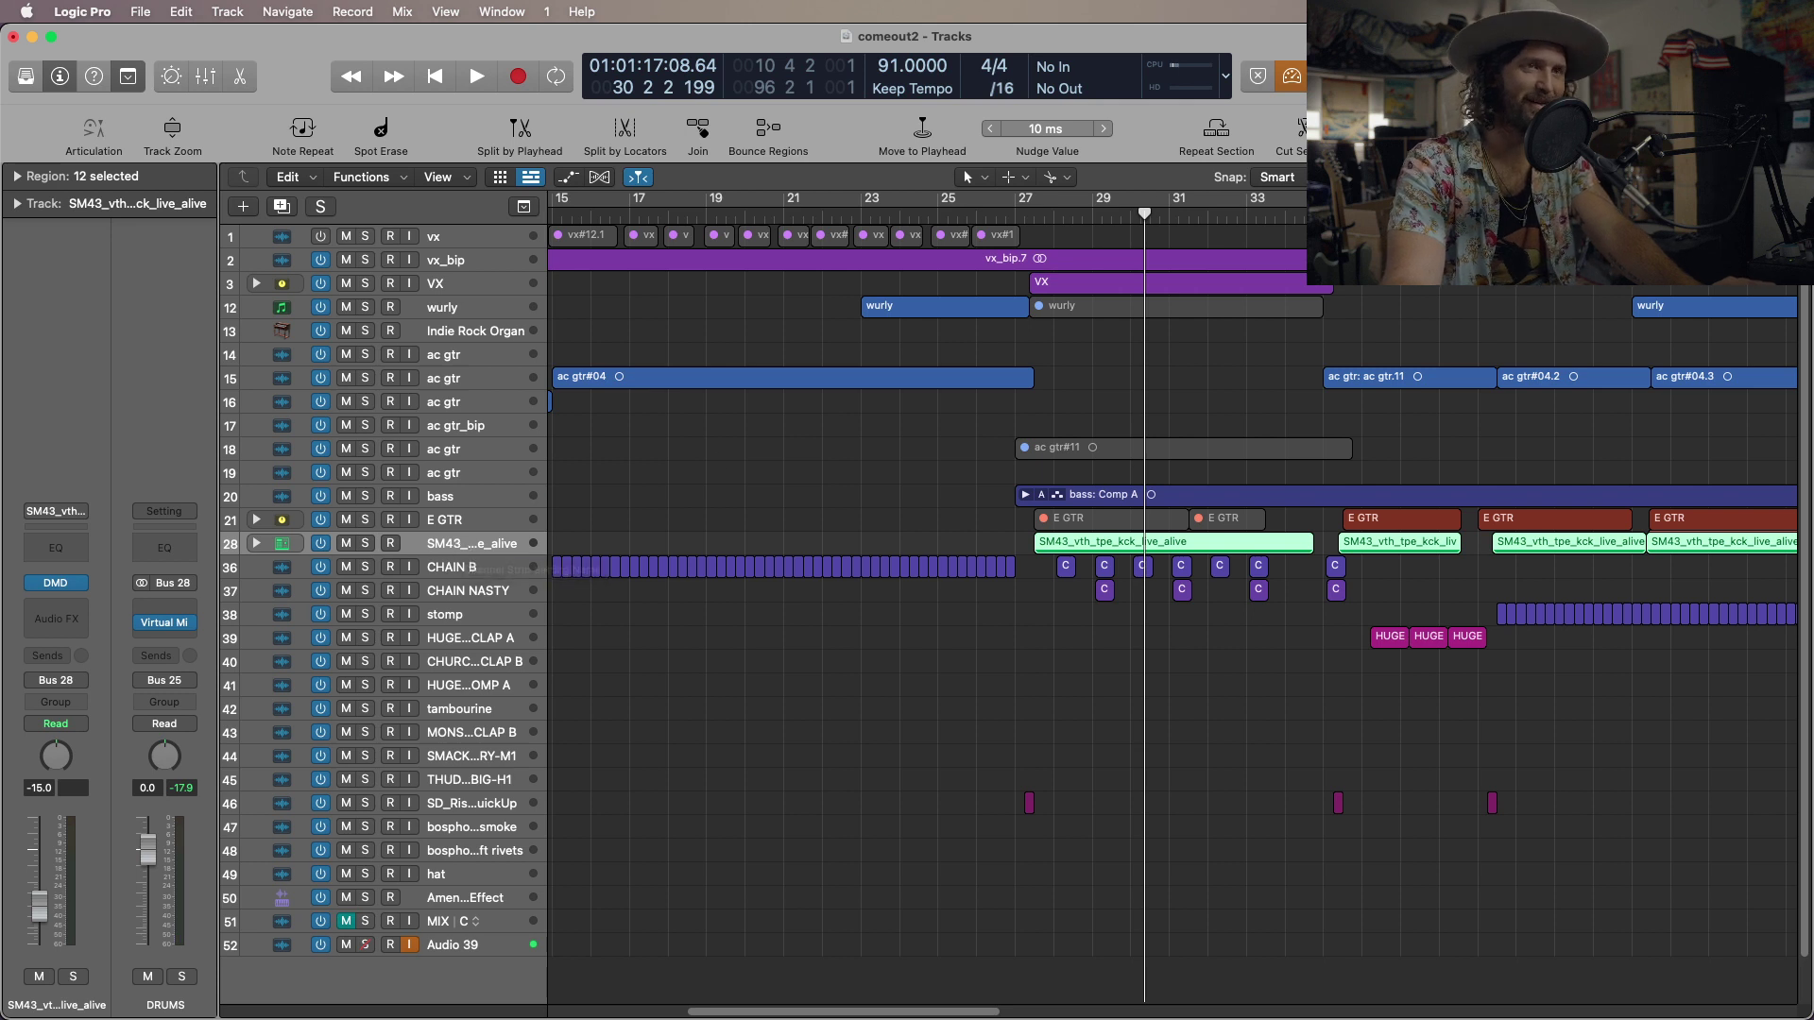
Listen to the full mix in short passages from bar 27 with Low Latency Mode off, and turn the mode back on after stopping.
{"action": "left_click", "coordinate": [1278, 77]}
{"action": "key", "text": "space"}
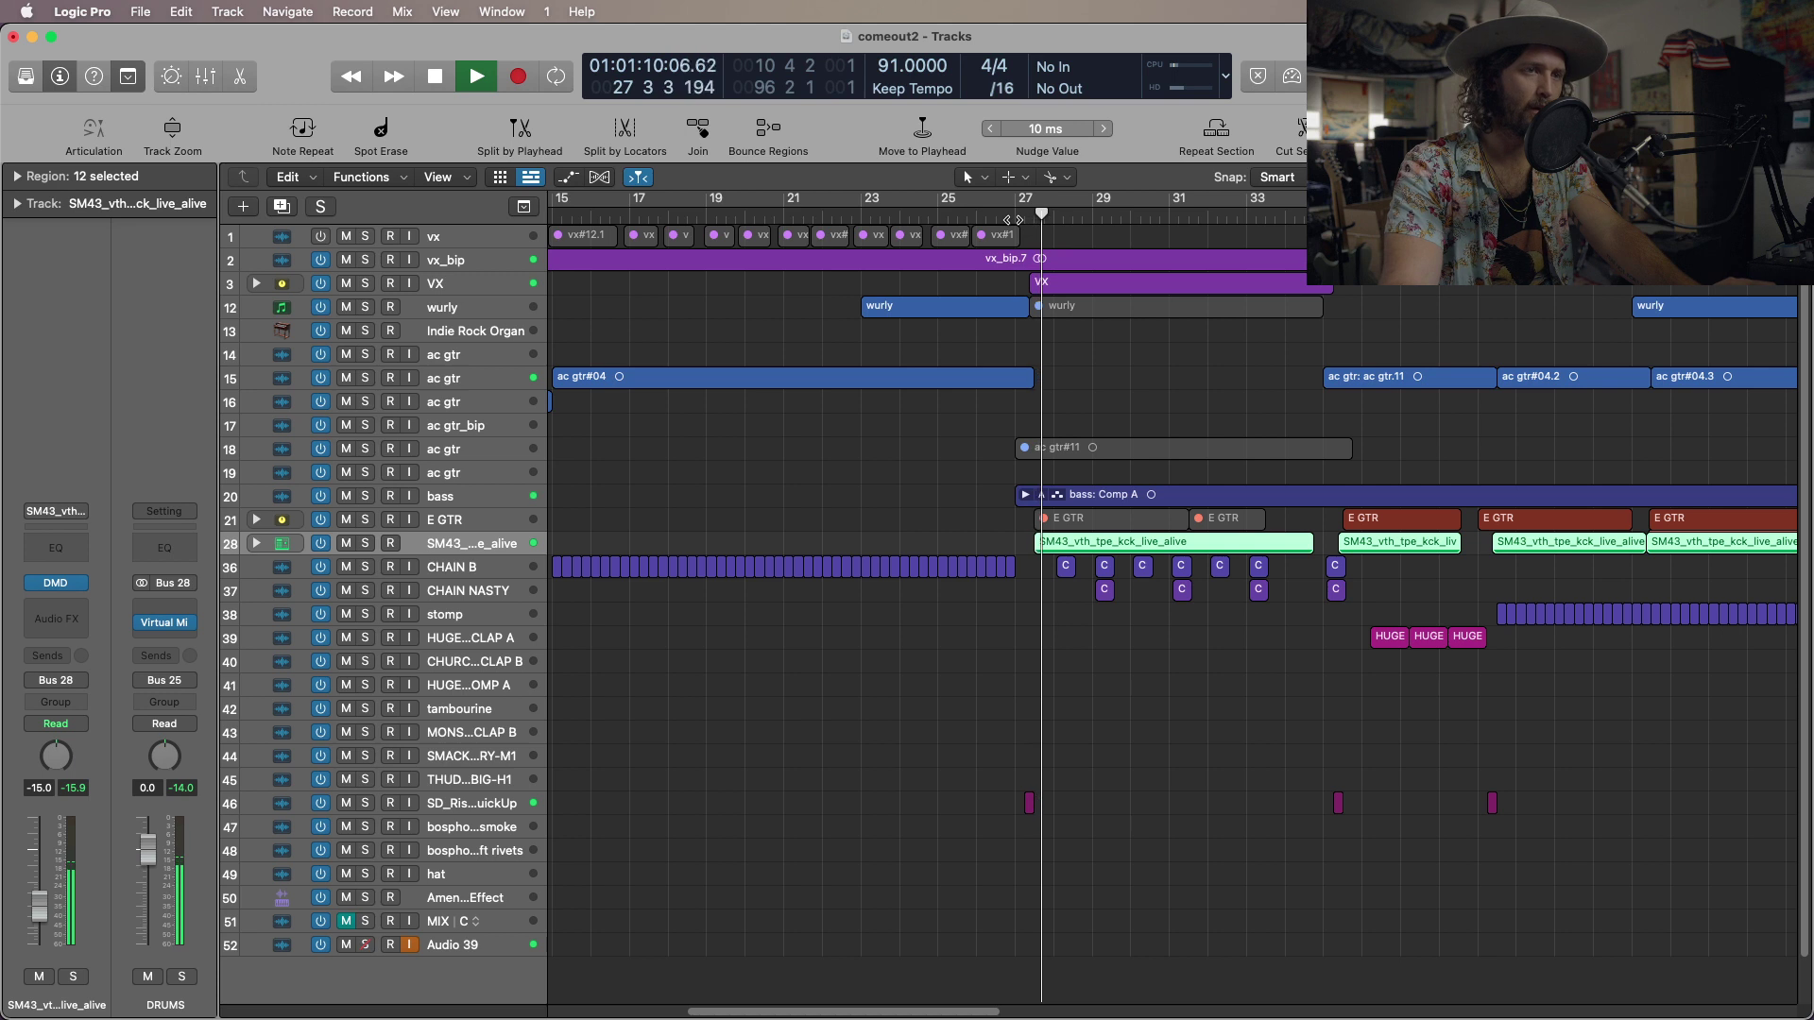
{"action": "key", "text": "space"}
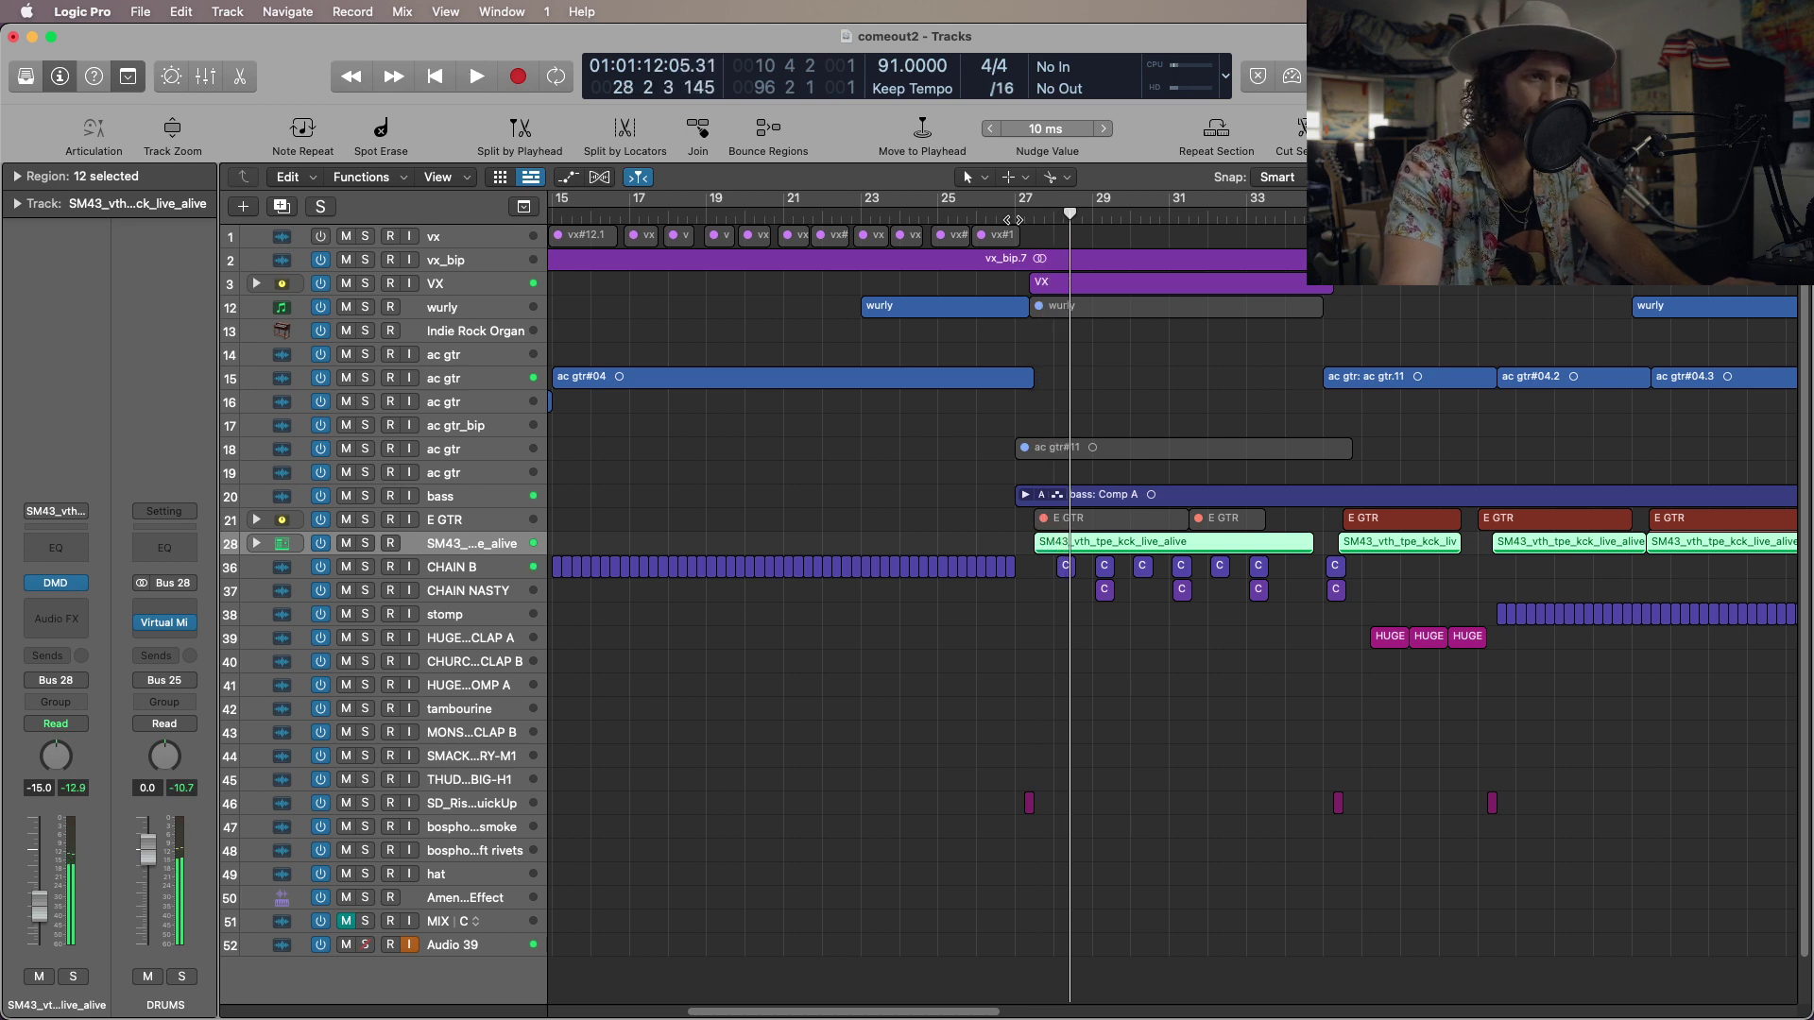
{"action": "left_click", "coordinate": [1292, 75]}
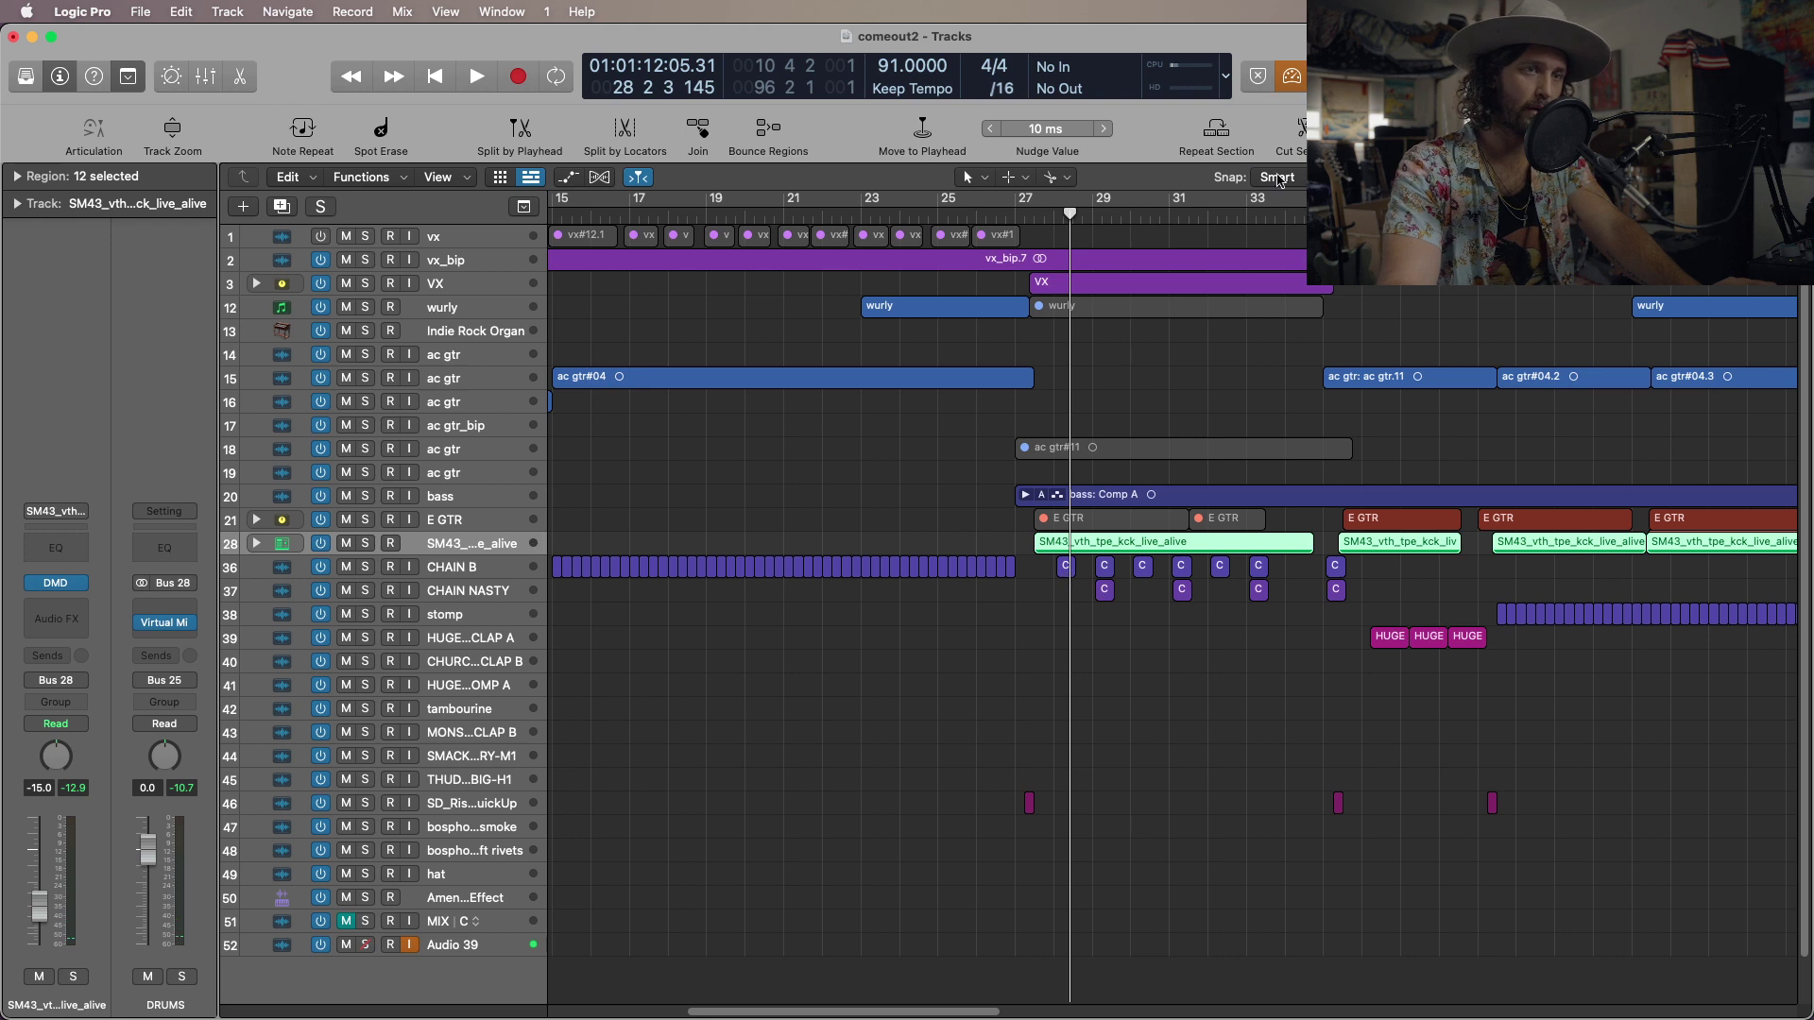
{"action": "left_click", "coordinate": [1290, 76]}
{"action": "key", "text": "space"}
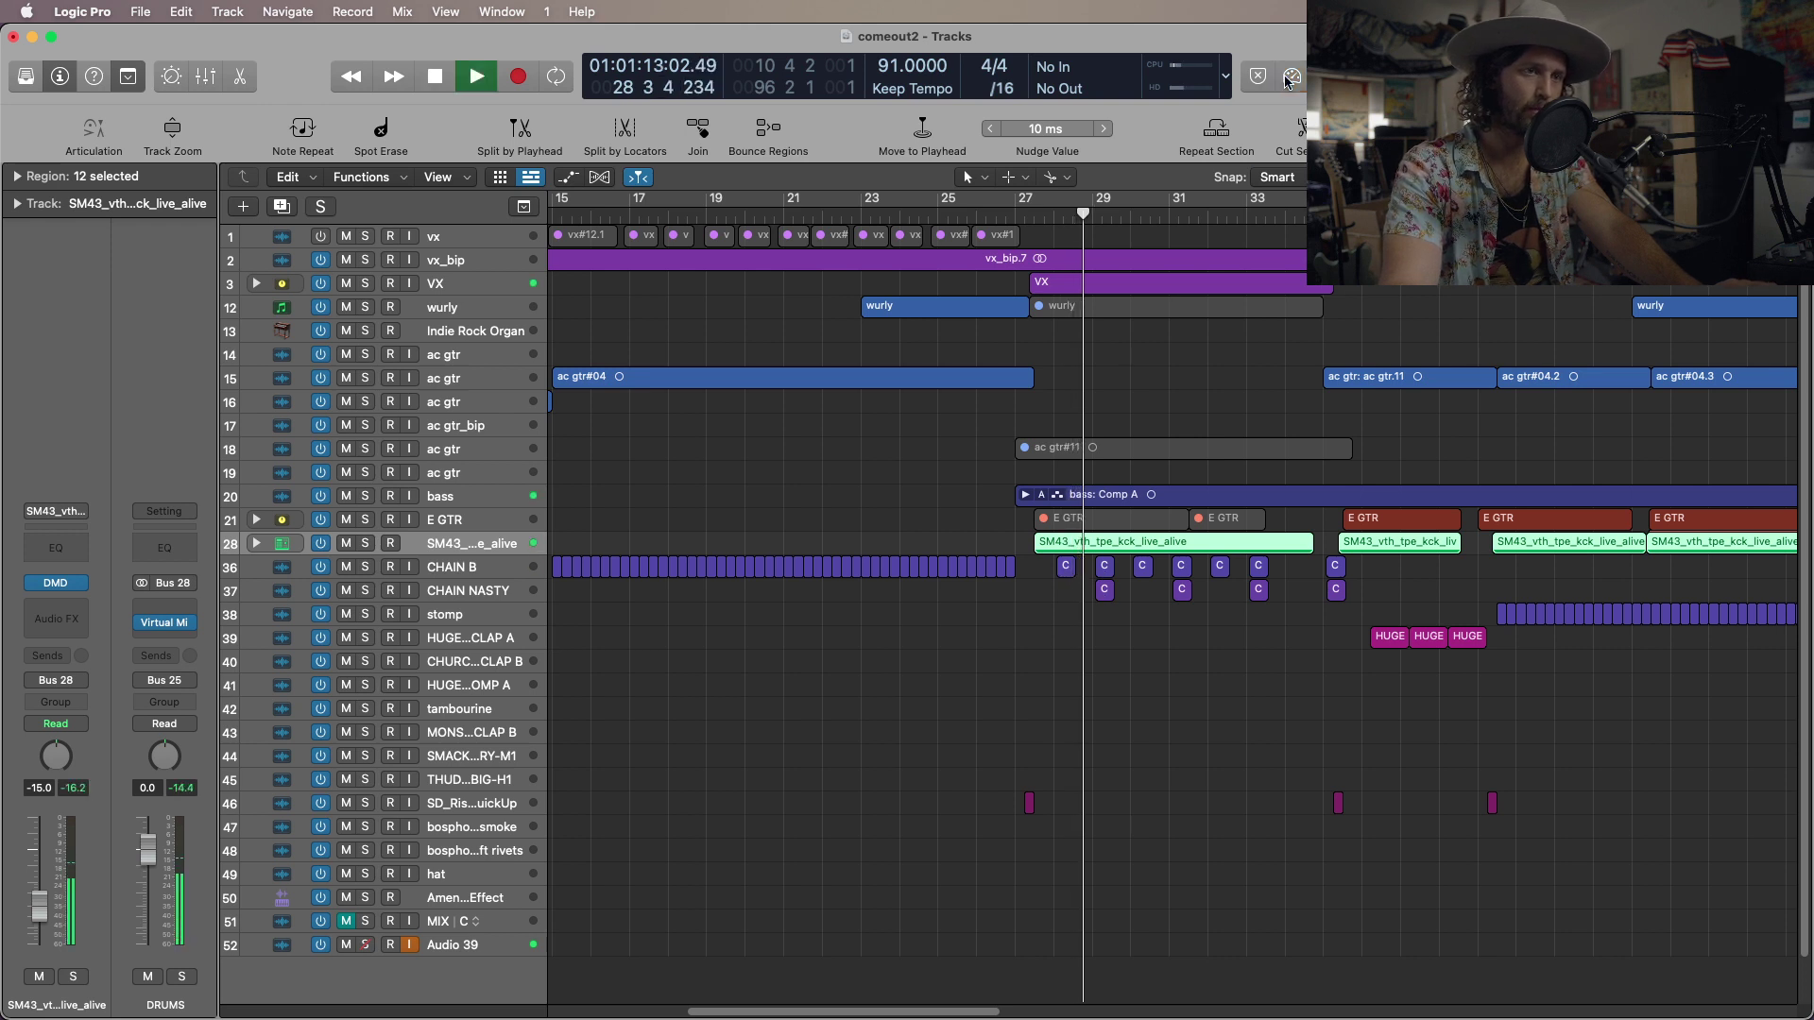
{"action": "key", "text": "space"}
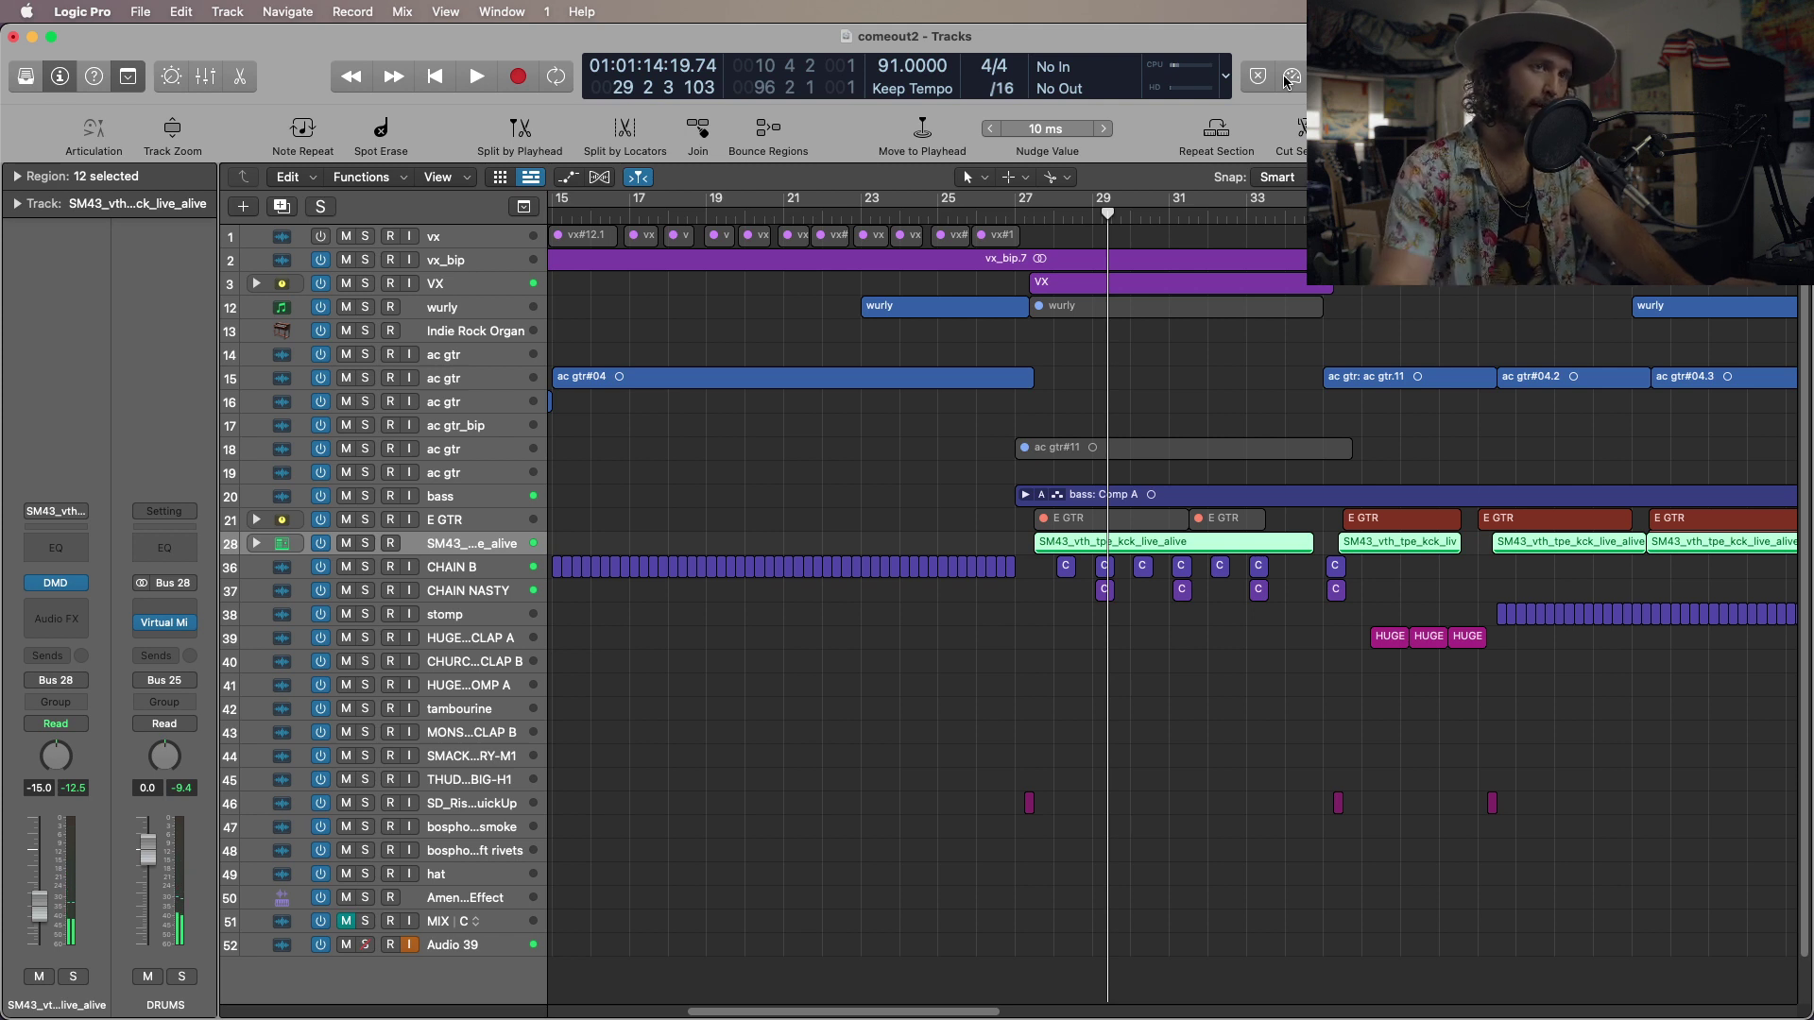
{"action": "left_click", "coordinate": [1287, 78]}
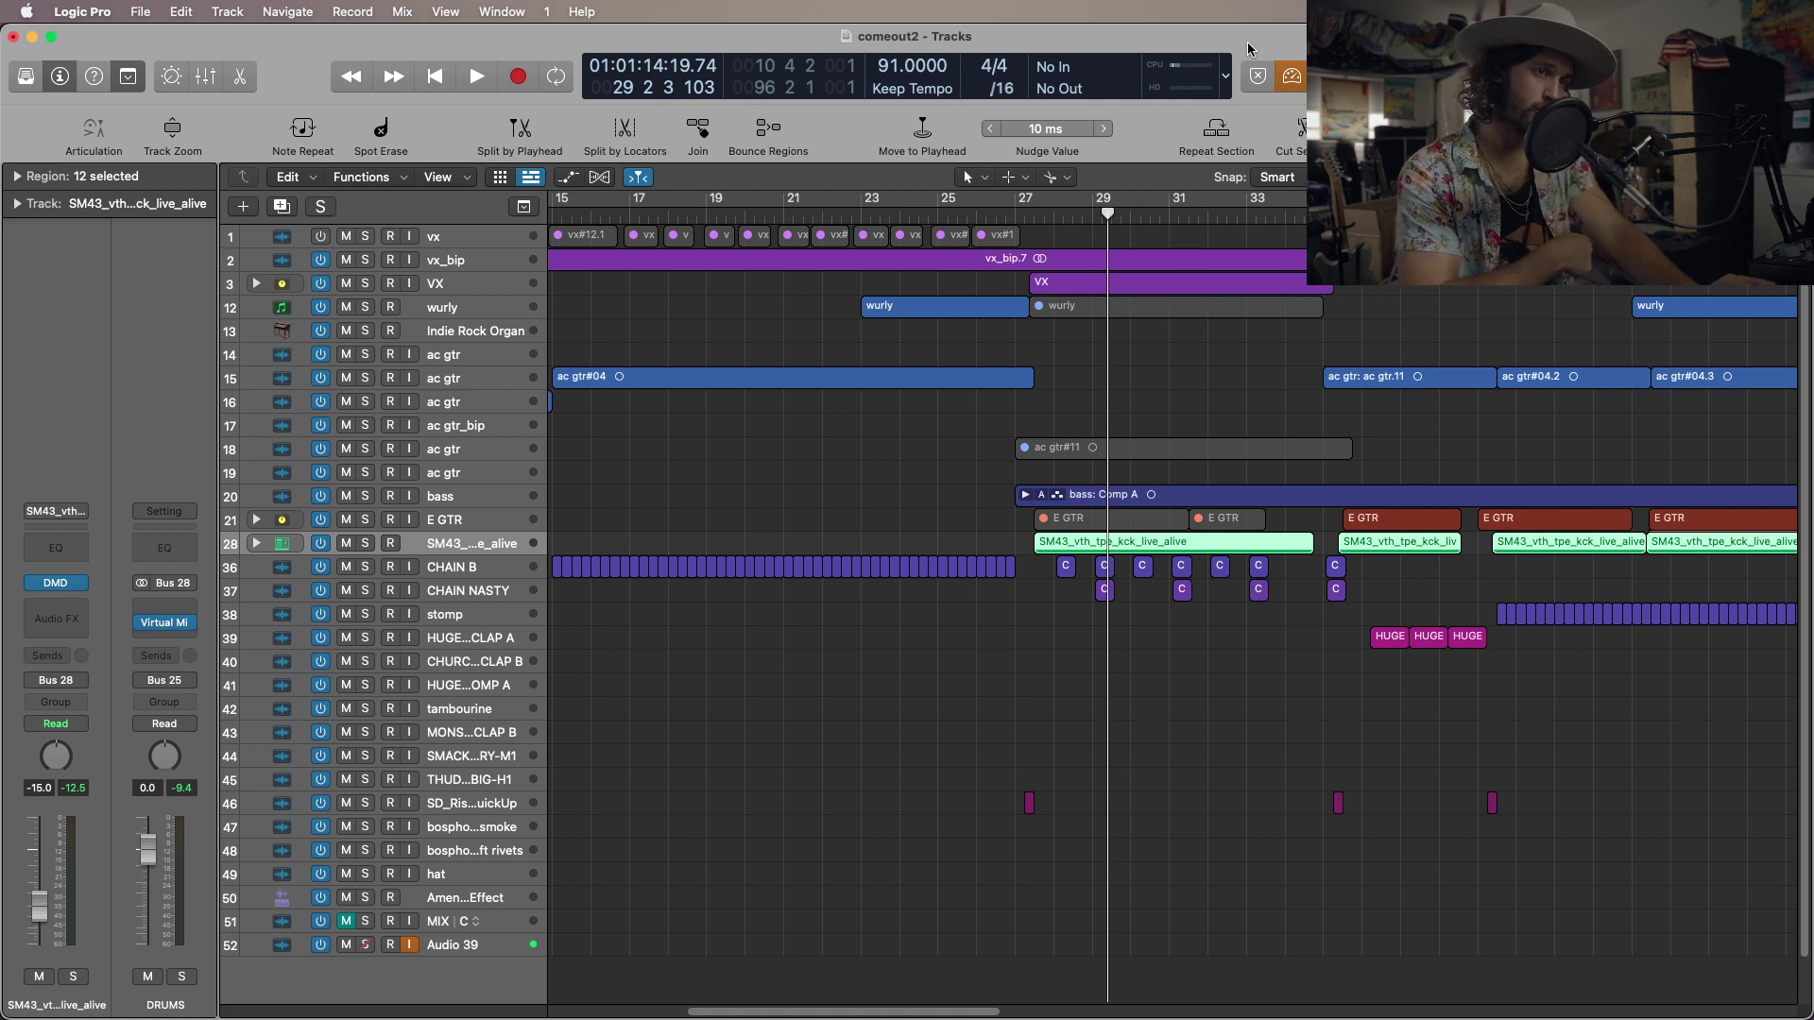
Audition the SD_Ris...uickUp track soloed from bar 27, then stop playback and unsolo it.
{"action": "left_click", "coordinate": [1011, 218]}
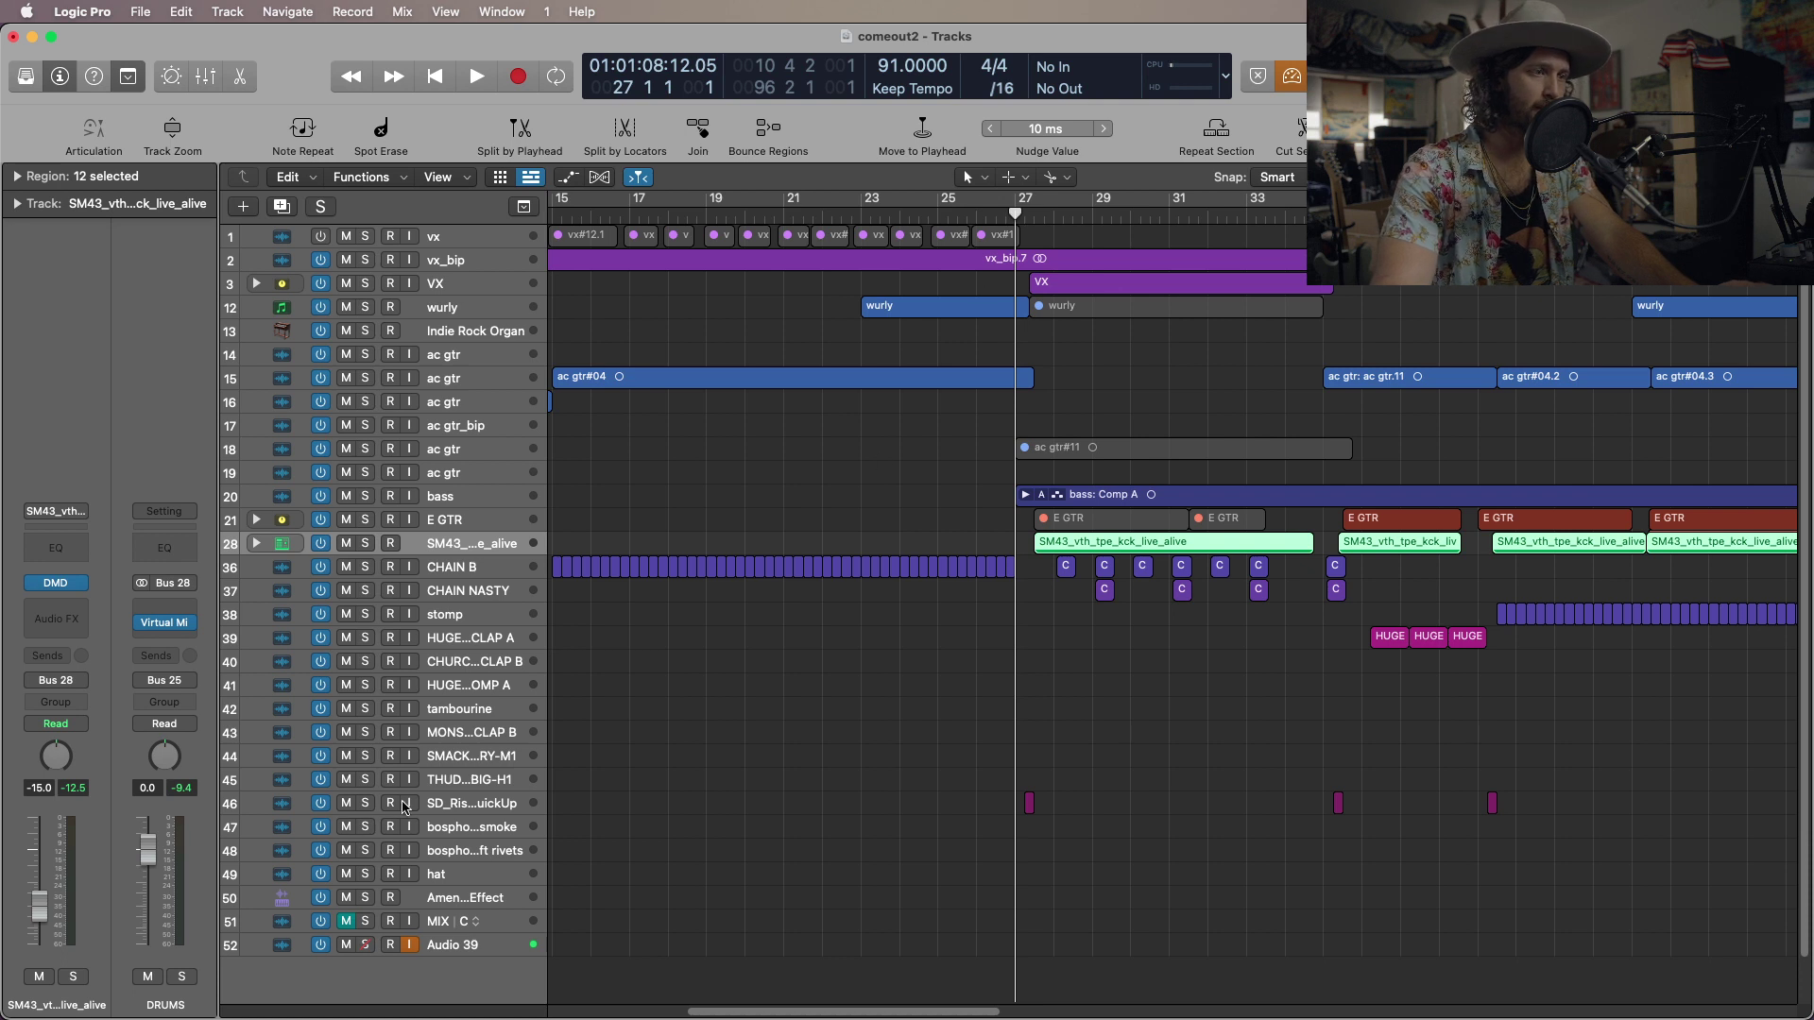
{"action": "left_click", "coordinate": [366, 803]}
{"action": "key", "text": "space"}
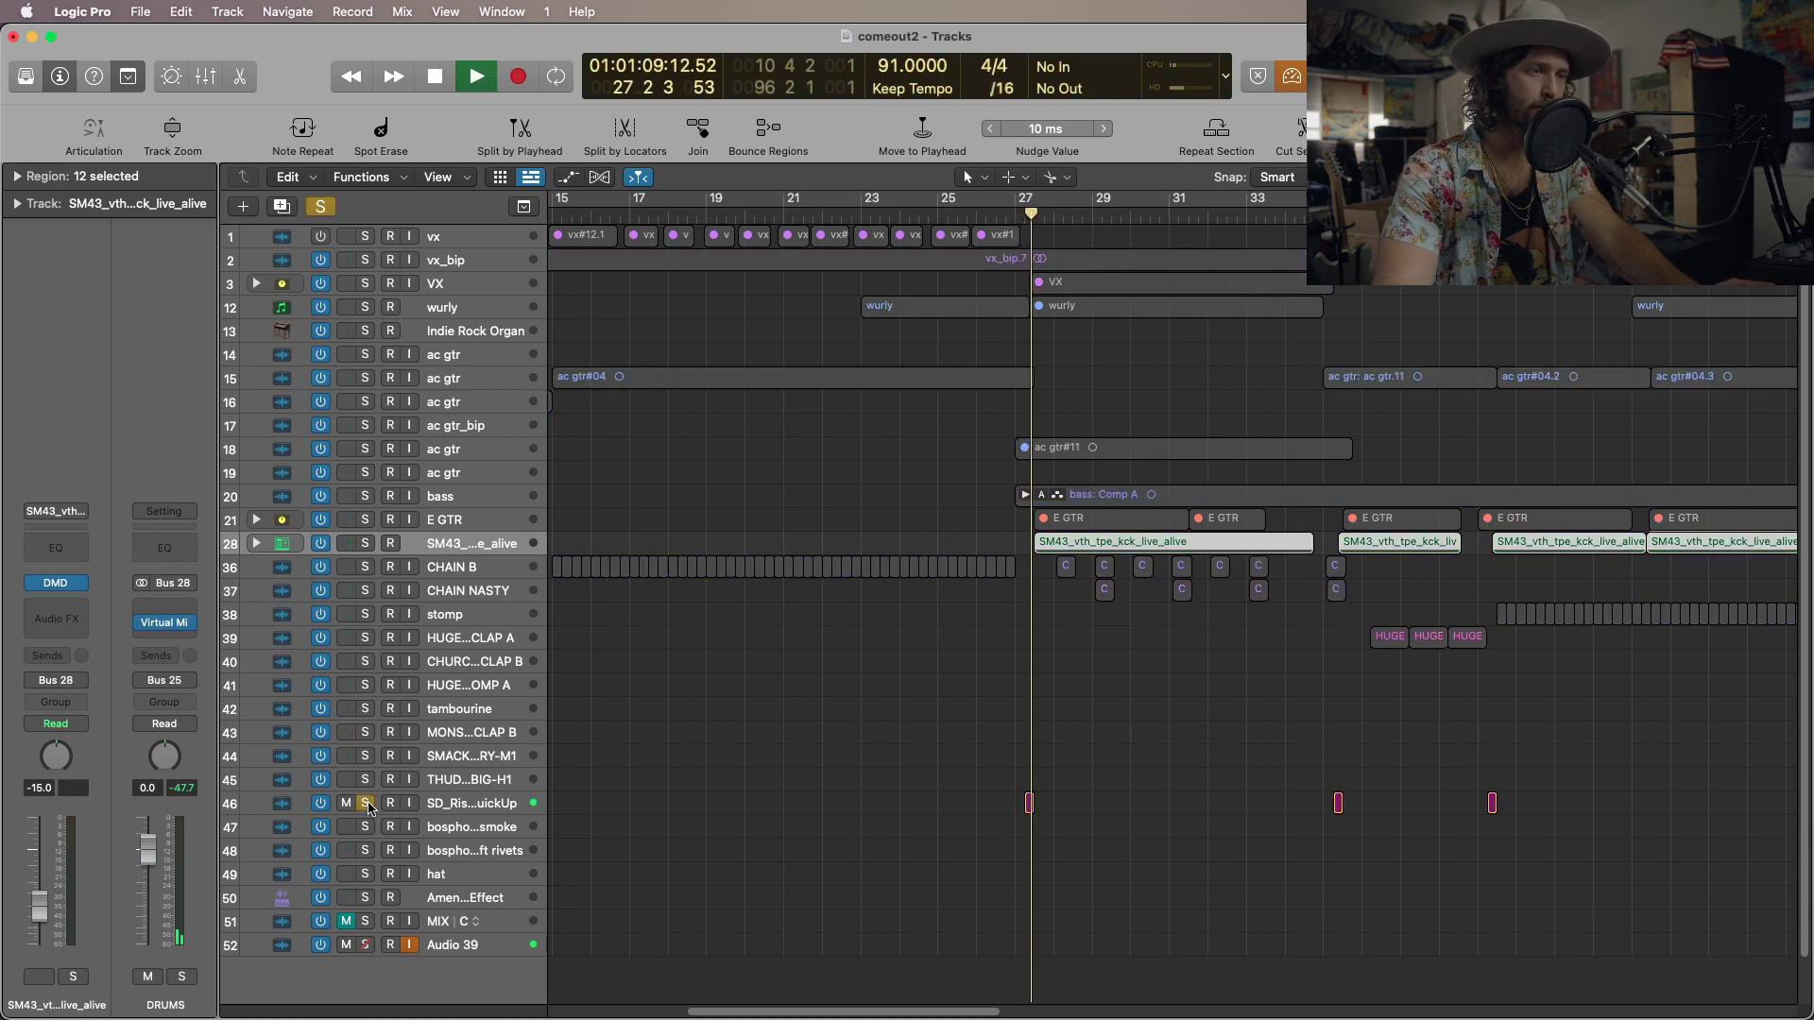
{"action": "key", "text": "space"}
{"action": "left_click", "coordinate": [366, 803]}
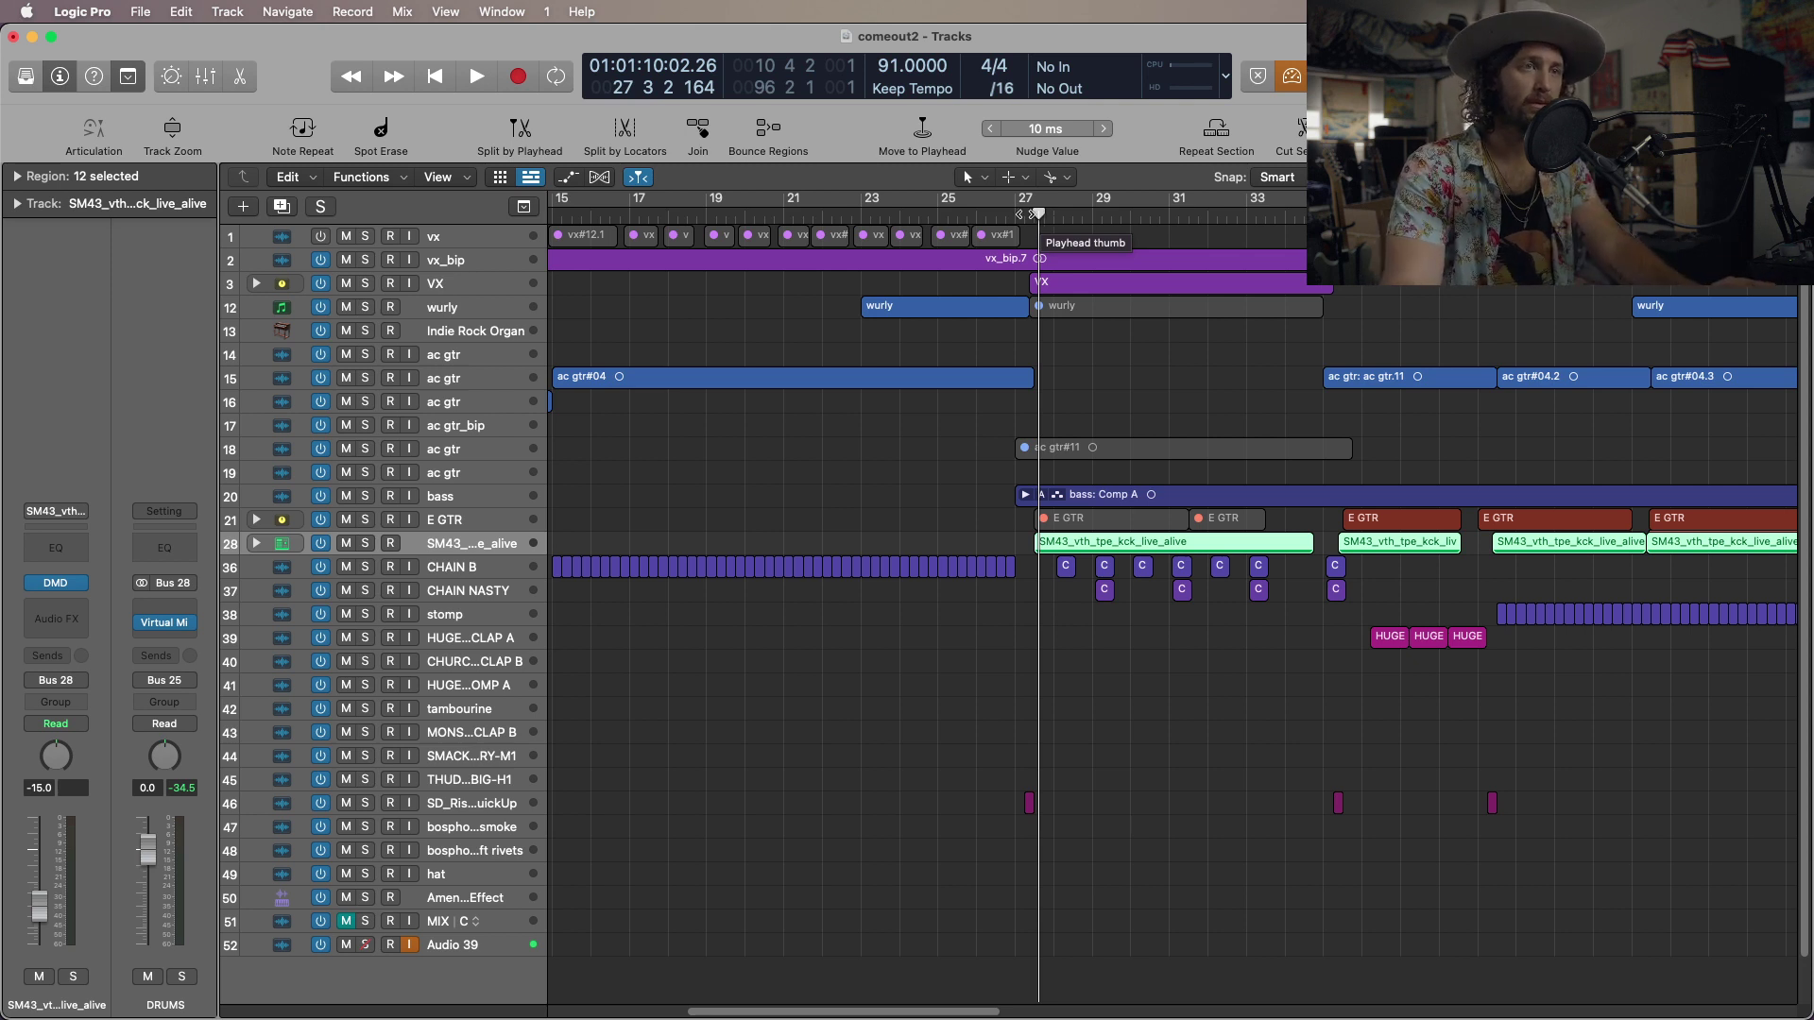
Expand the VX track stack and play from bar 27, soloing and unsoloing the stack to hear the backing vocals.
{"action": "left_click_drag", "start_coordinate": [1038, 214], "coordinate": [1009, 215]}
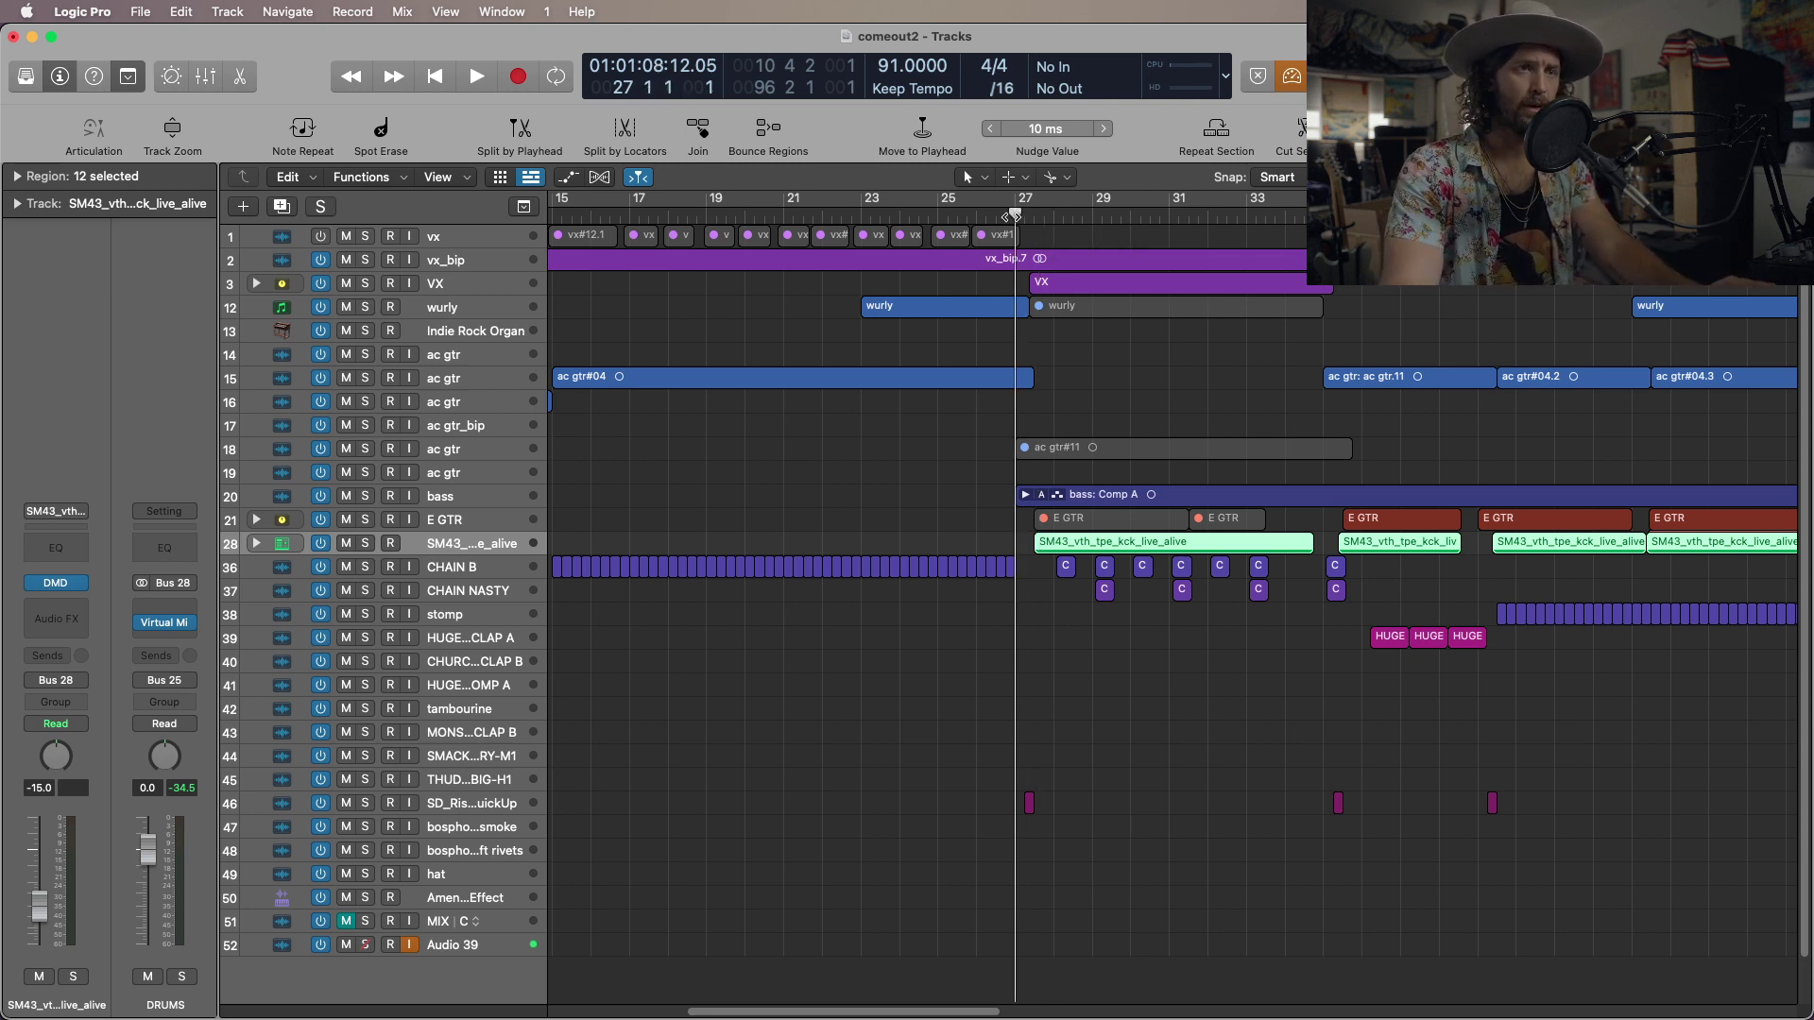
{"action": "left_click", "coordinate": [256, 284]}
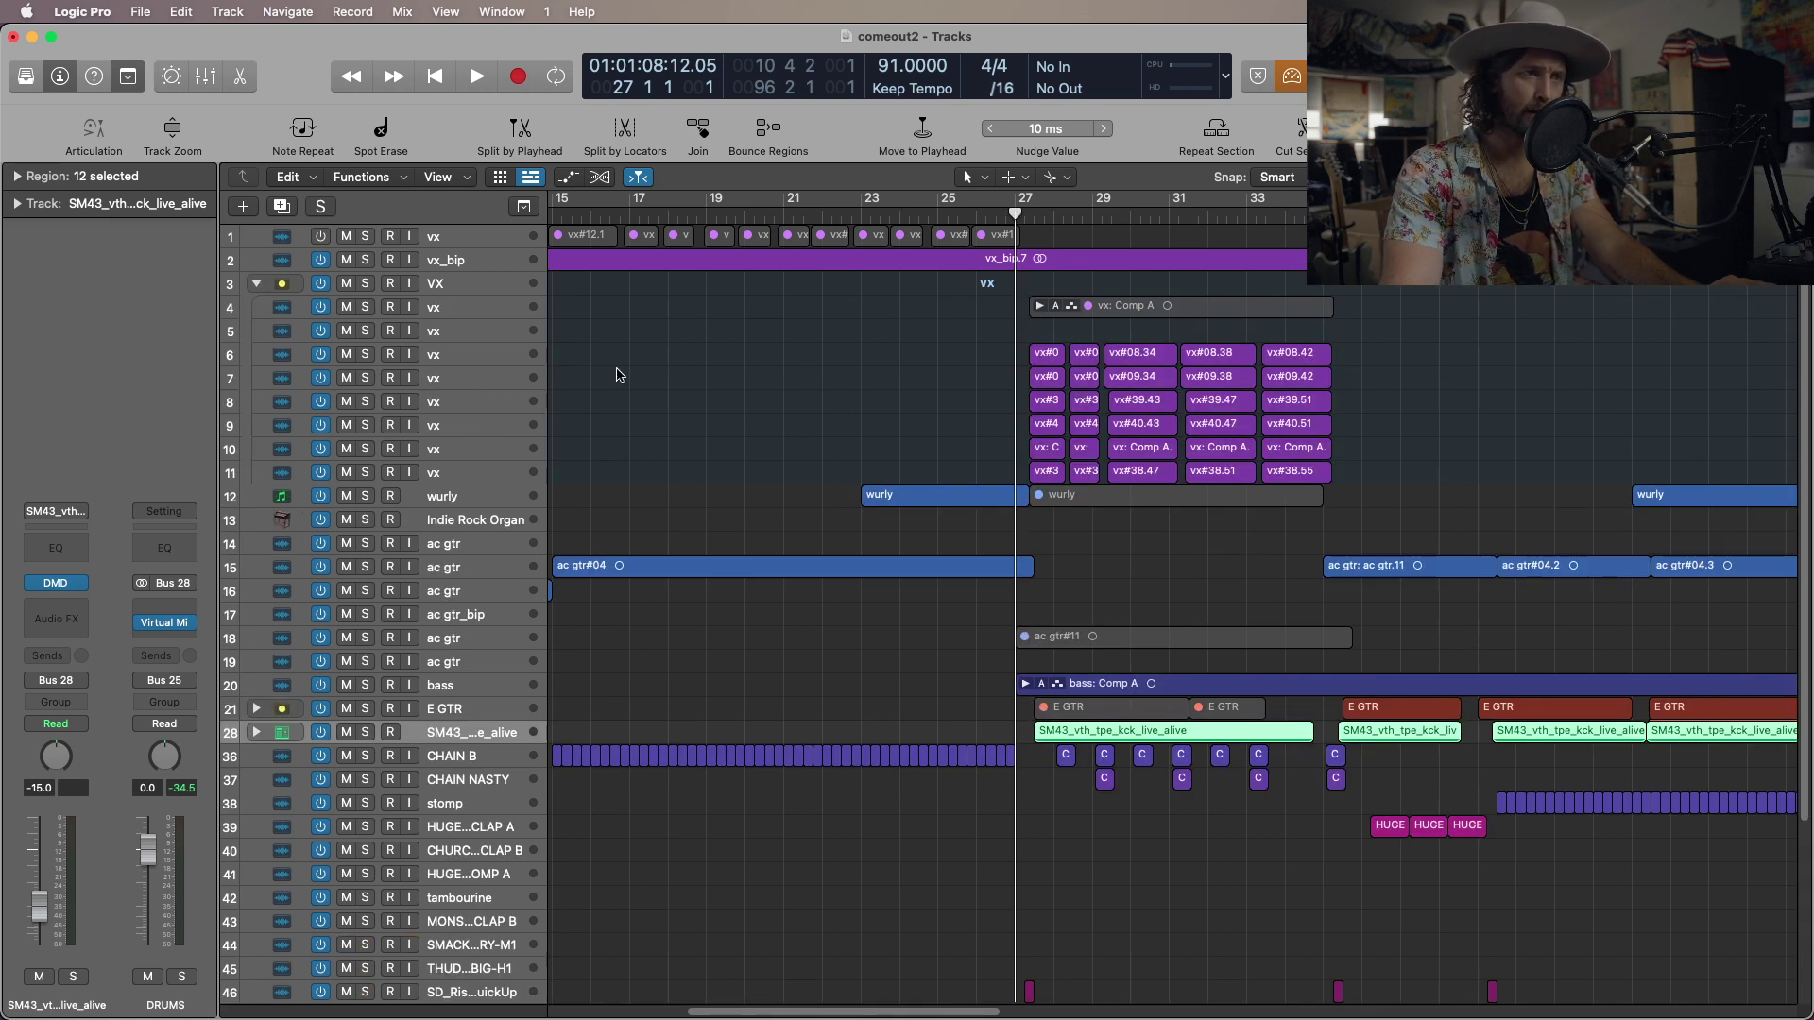
{"action": "key", "text": "space"}
{"action": "left_click", "coordinate": [364, 285]}
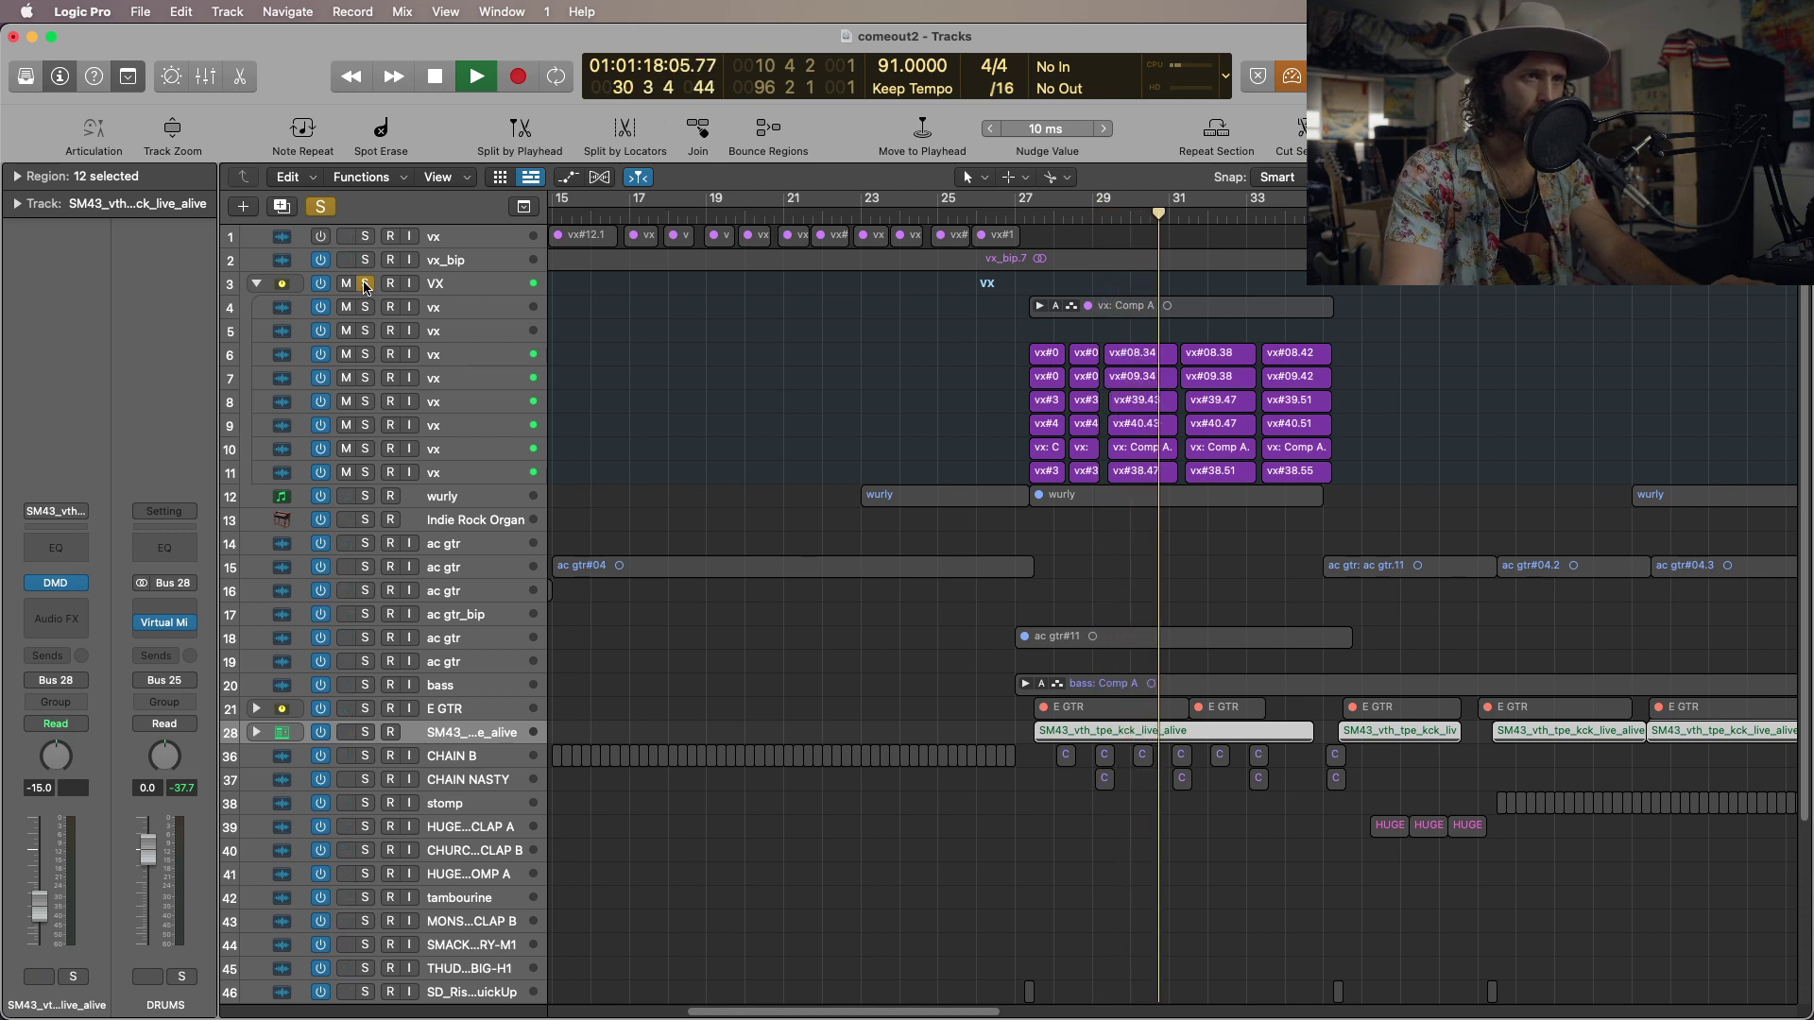
{"action": "left_click", "coordinate": [366, 286]}
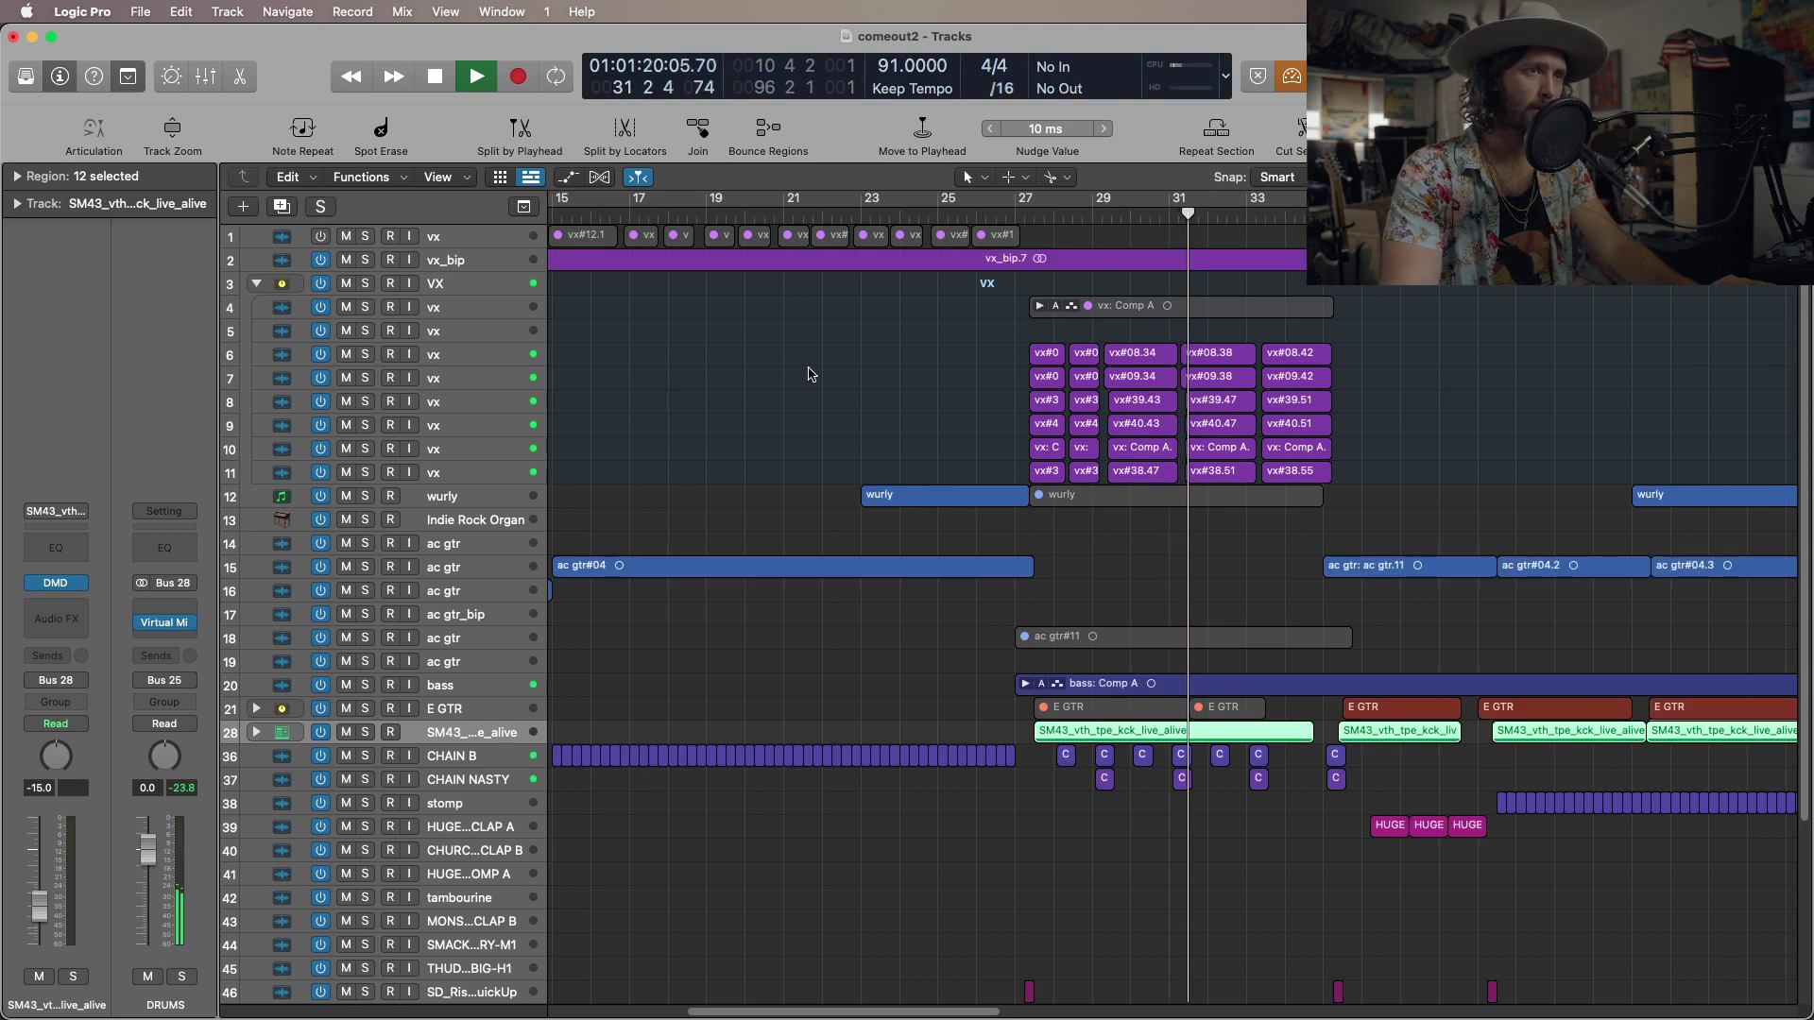
{"action": "key", "text": "space"}
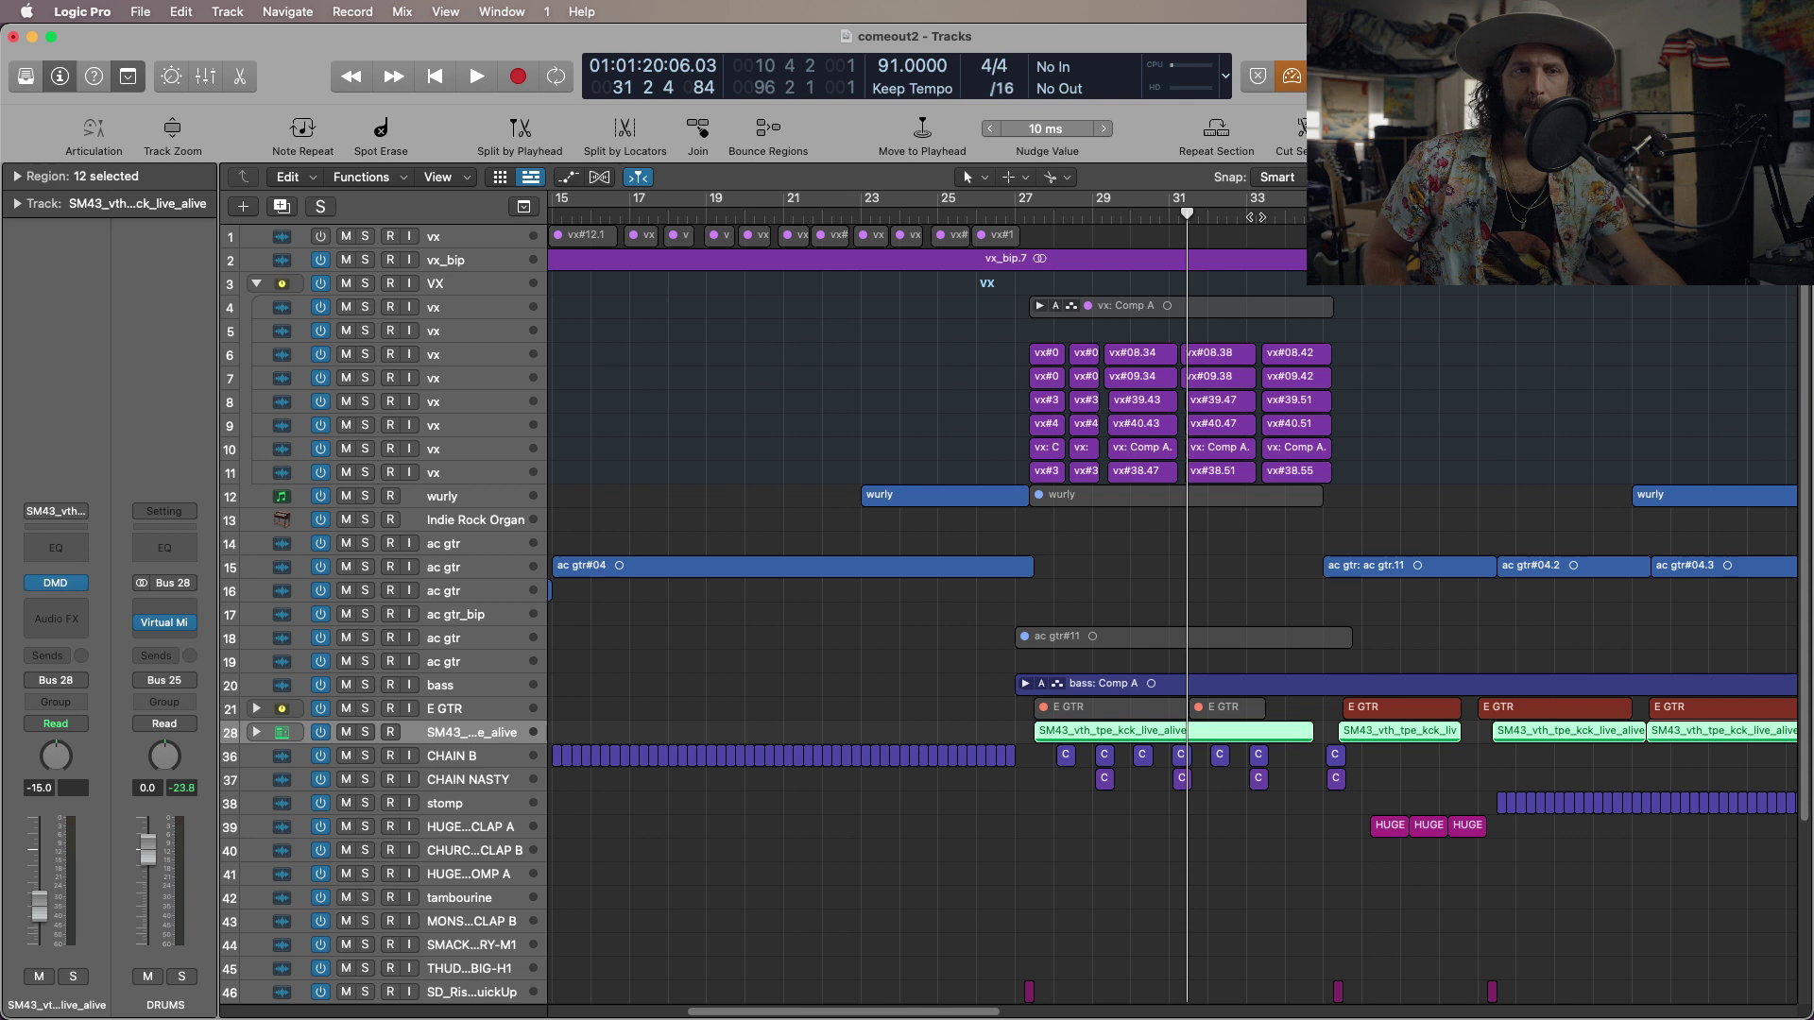
Listen to the full mix from bar 31 to bar 36 with Low Latency Mode off, turning the mode back on when stopped.
{"action": "key", "text": "space"}
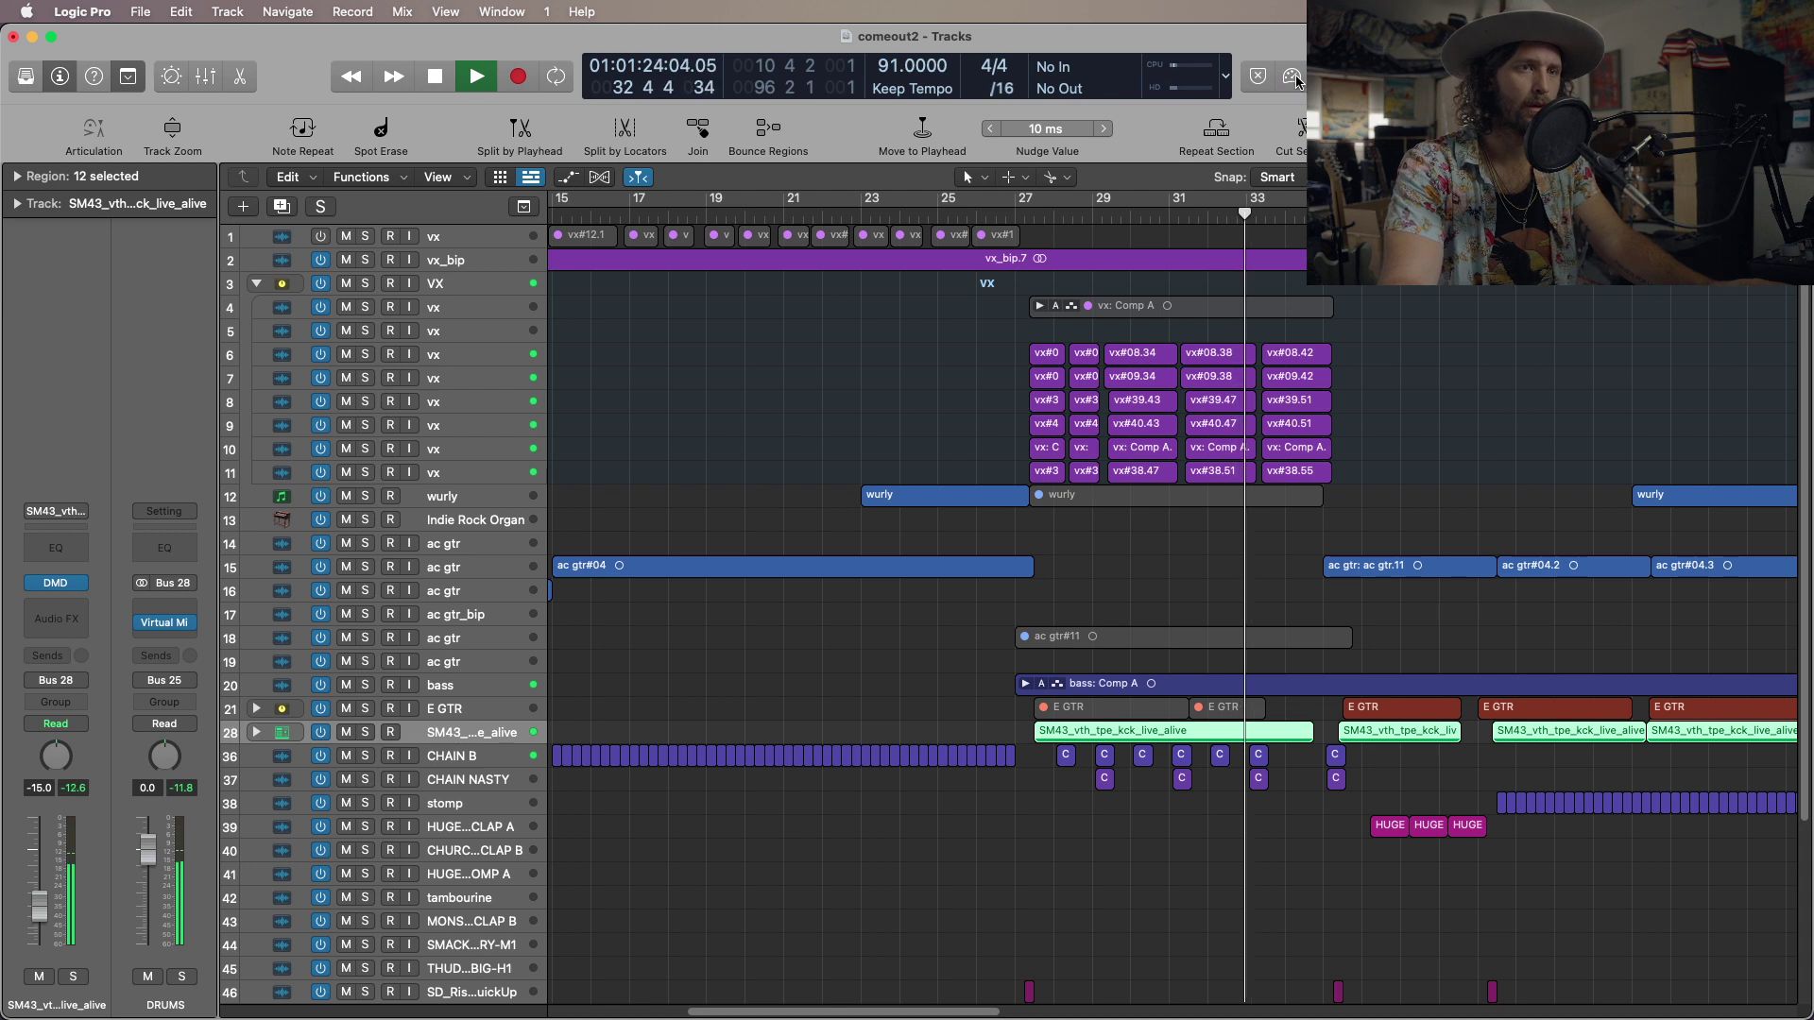
{"action": "key", "text": "space"}
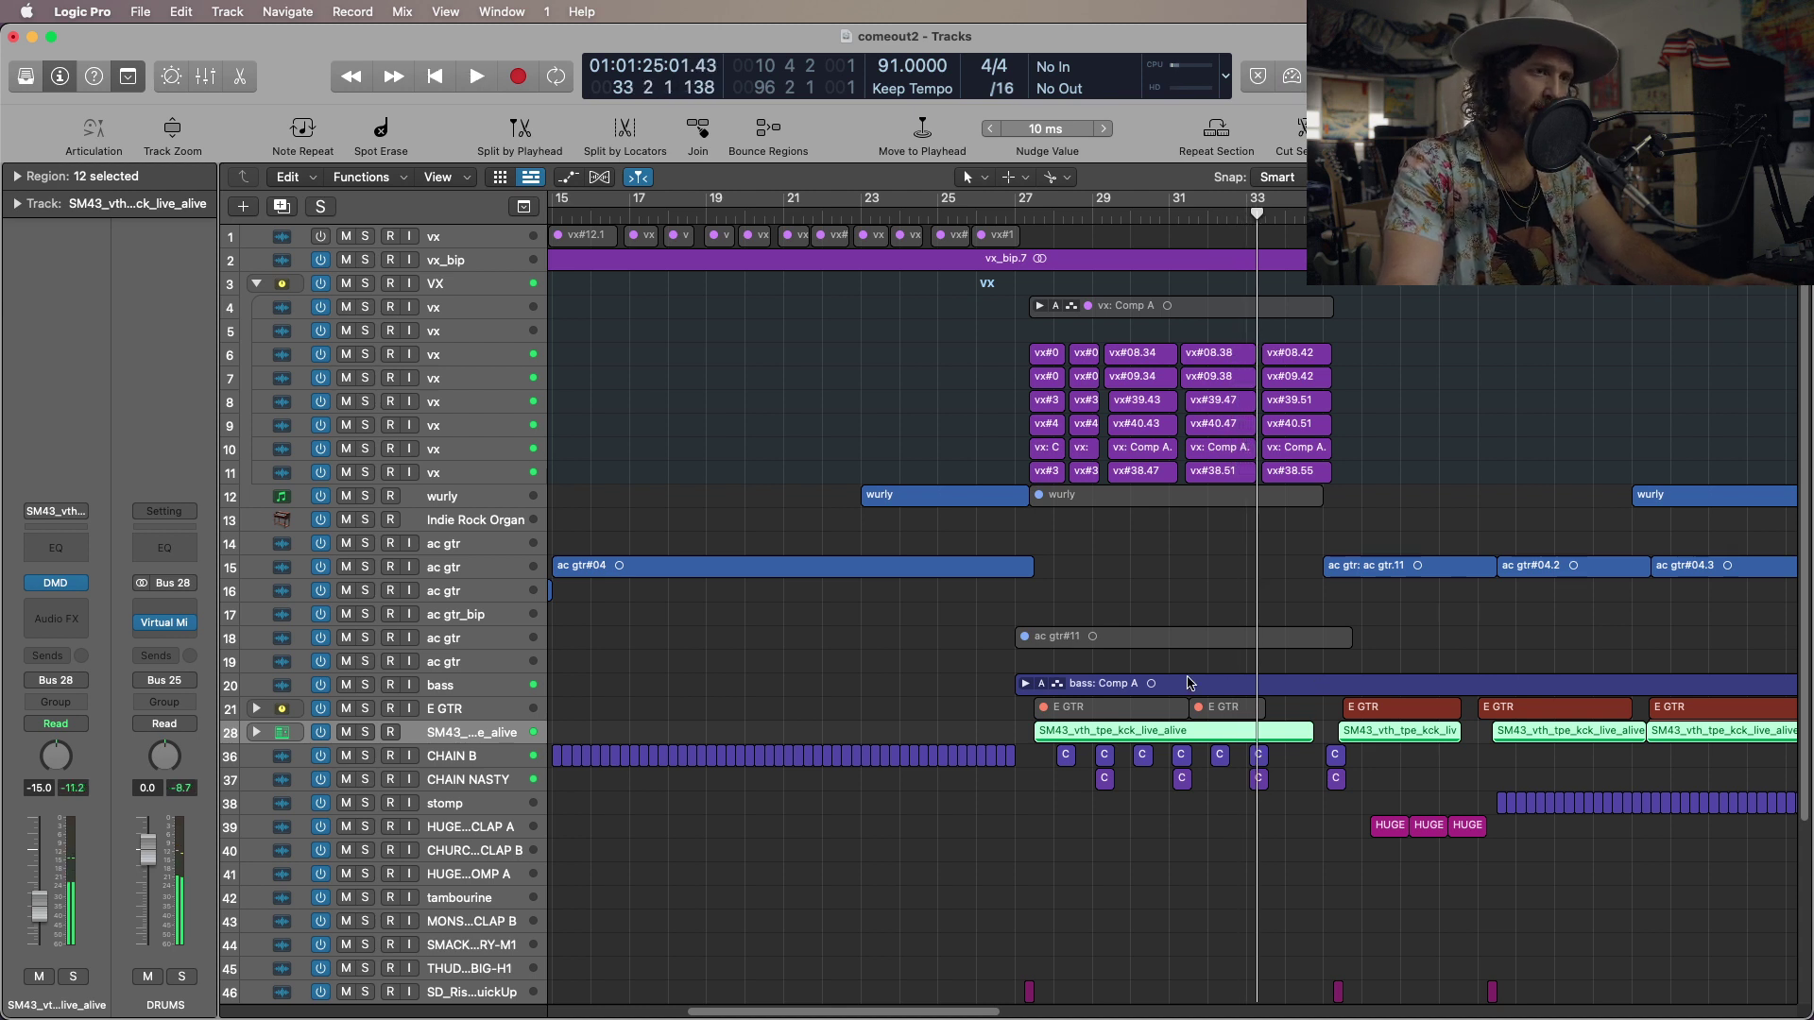
{"action": "left_click", "coordinate": [1291, 64]}
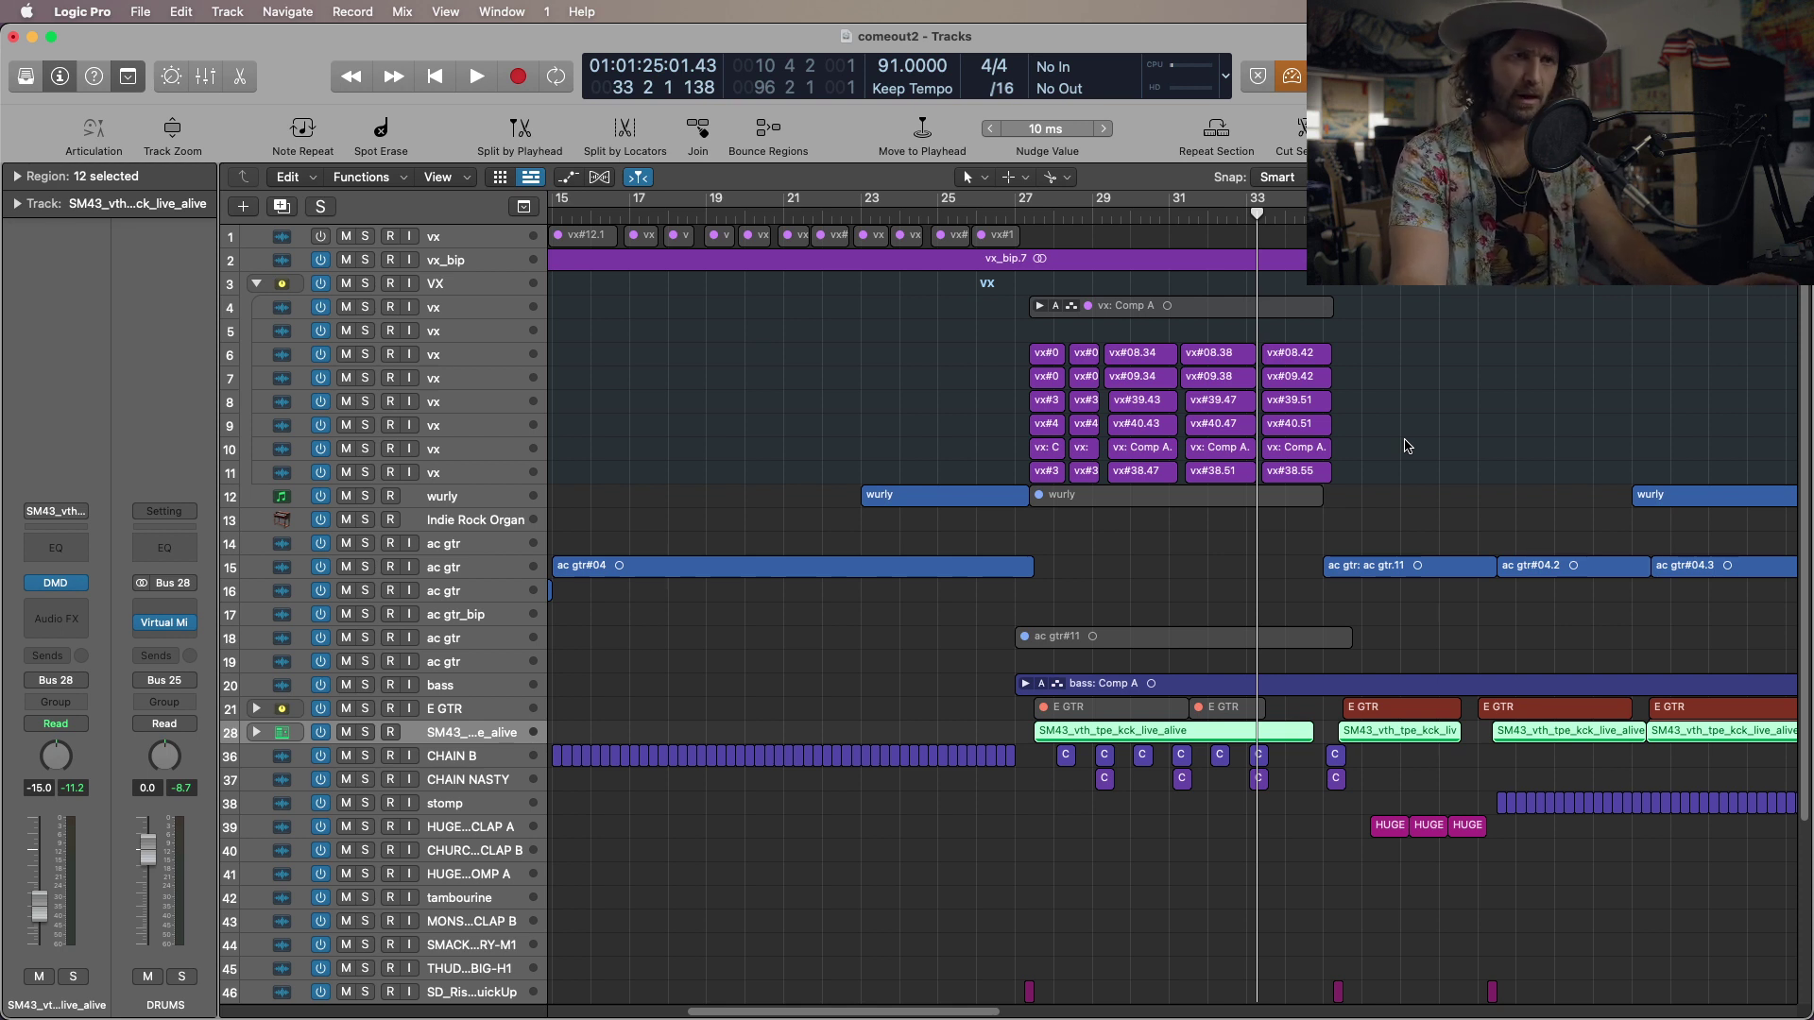
{"action": "key", "text": "space"}
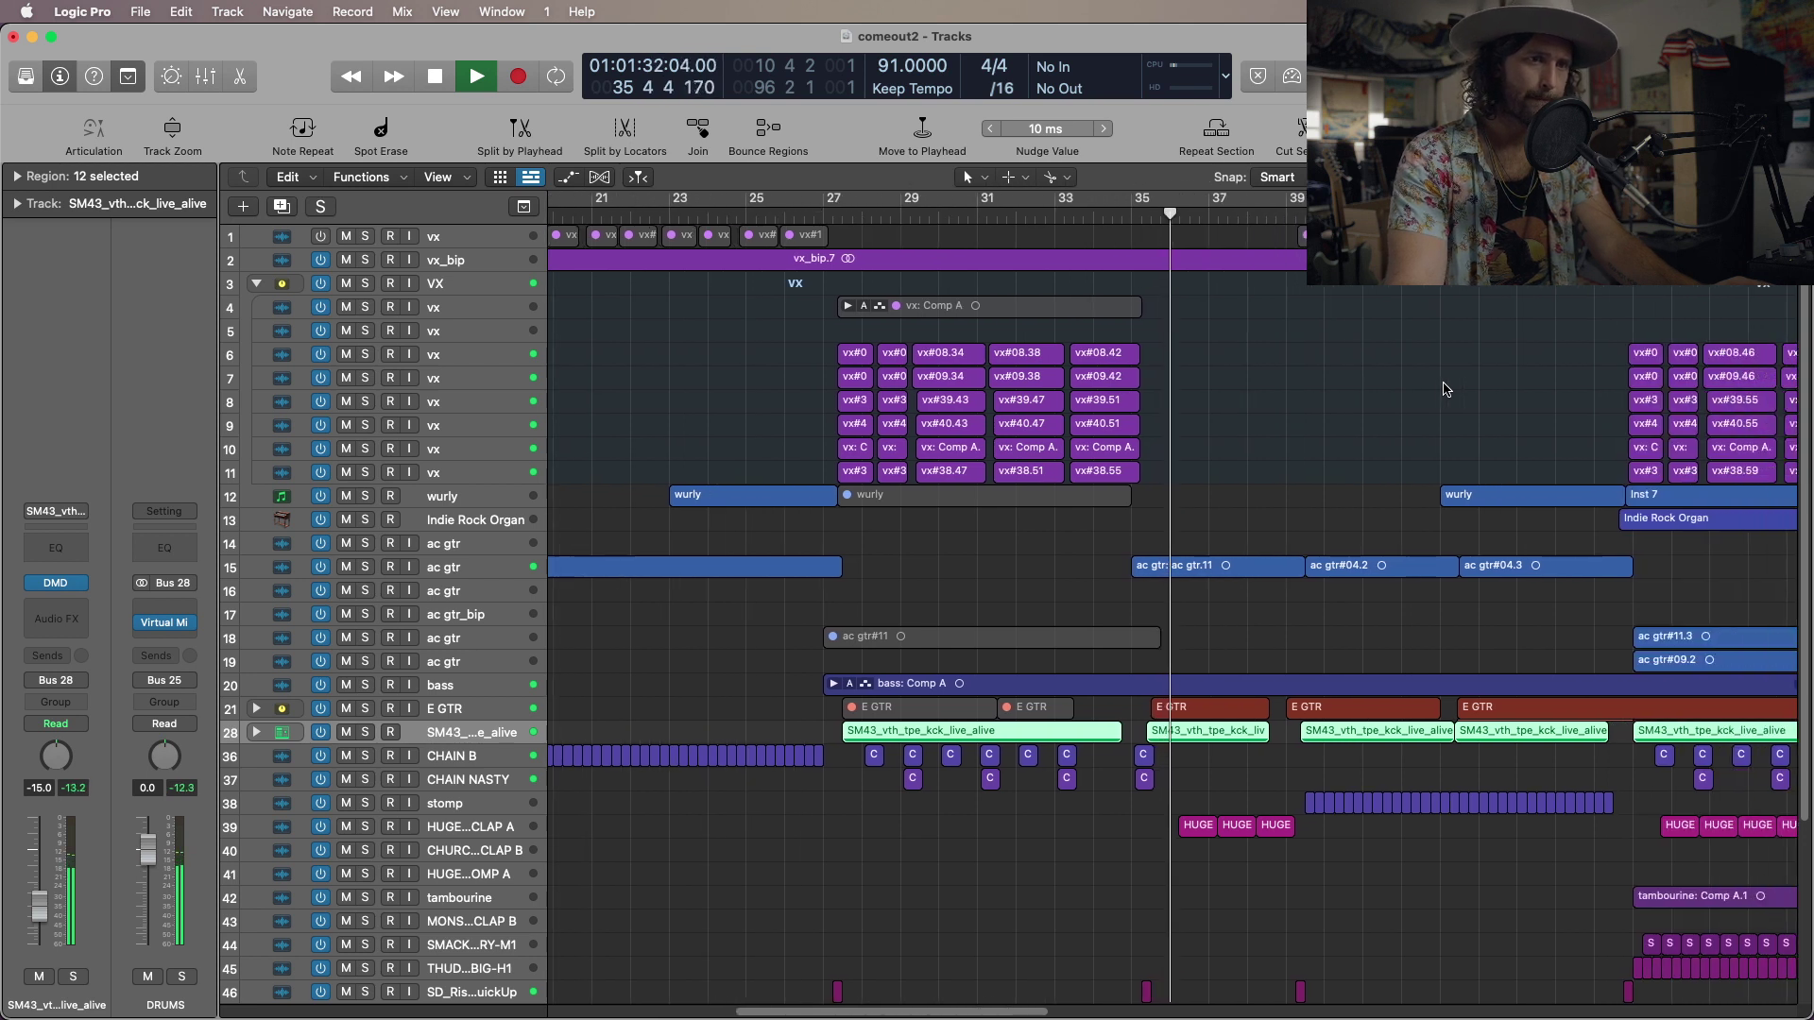
{"action": "key", "text": "space"}
{"action": "left_click", "coordinate": [1289, 81]}
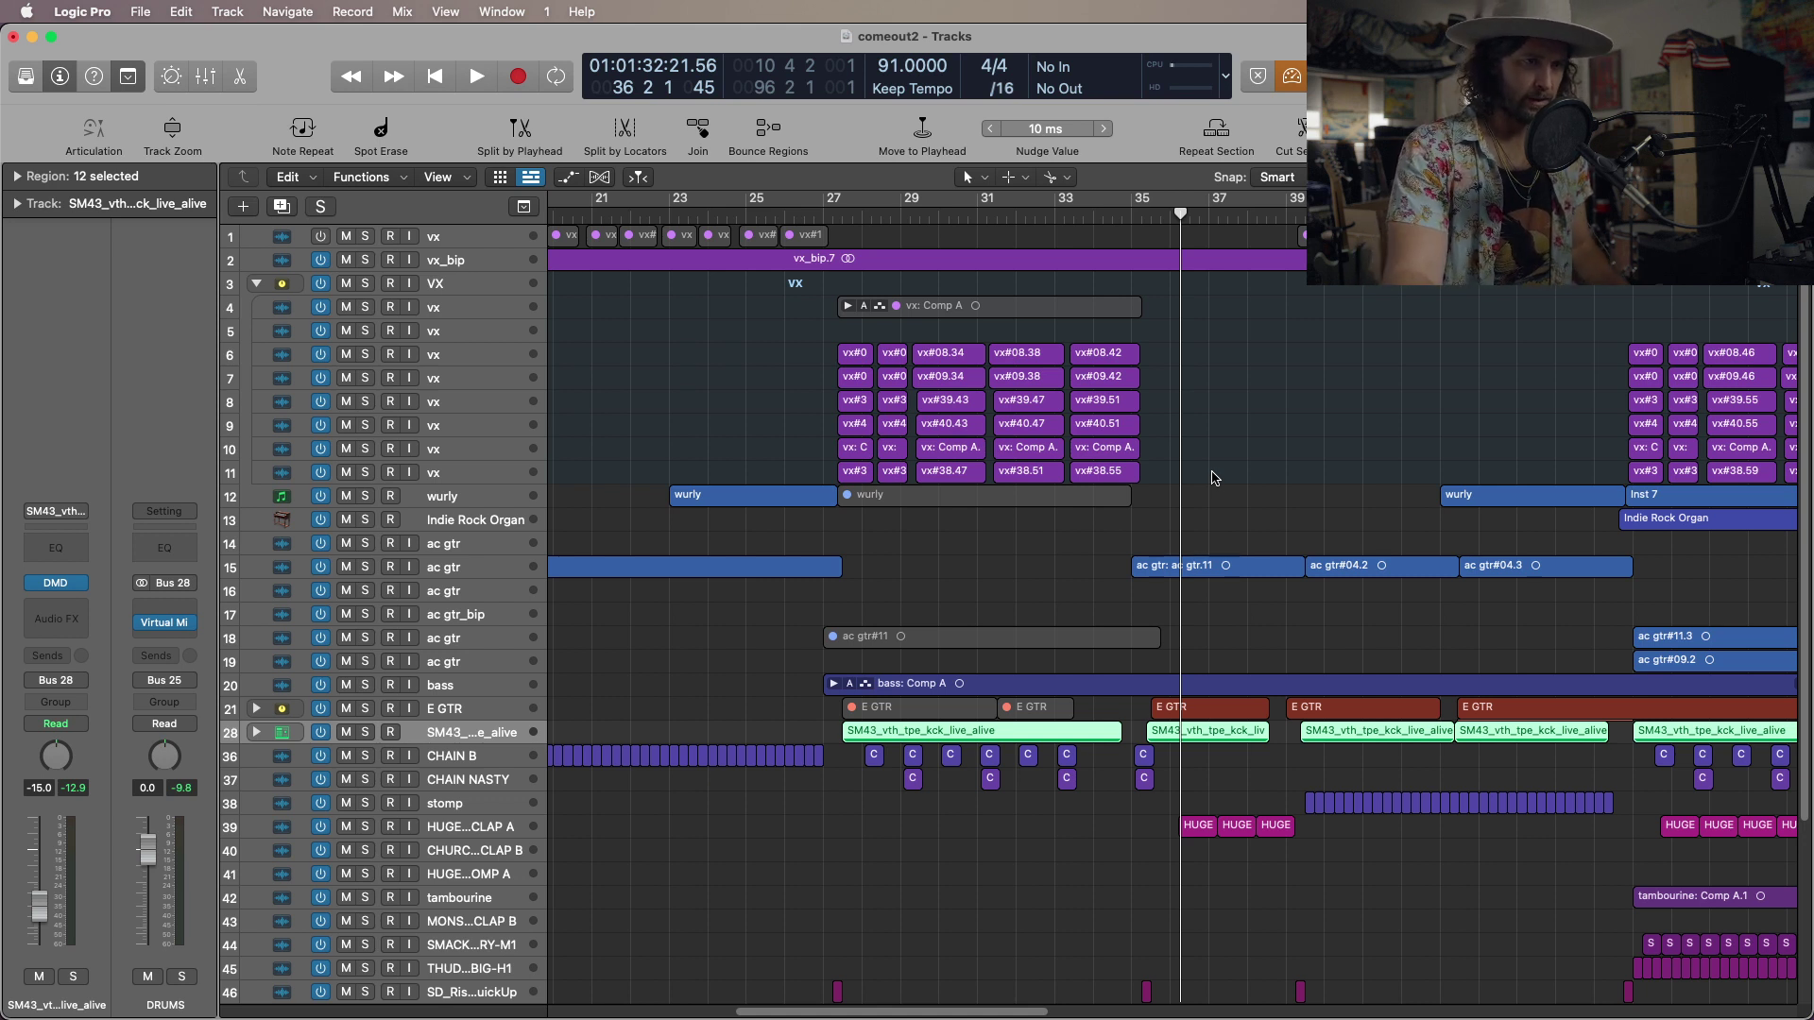
Turn off Low Latency Mode and play the section from bar 35 to bar 37.
{"action": "left_click", "coordinate": [1292, 76]}
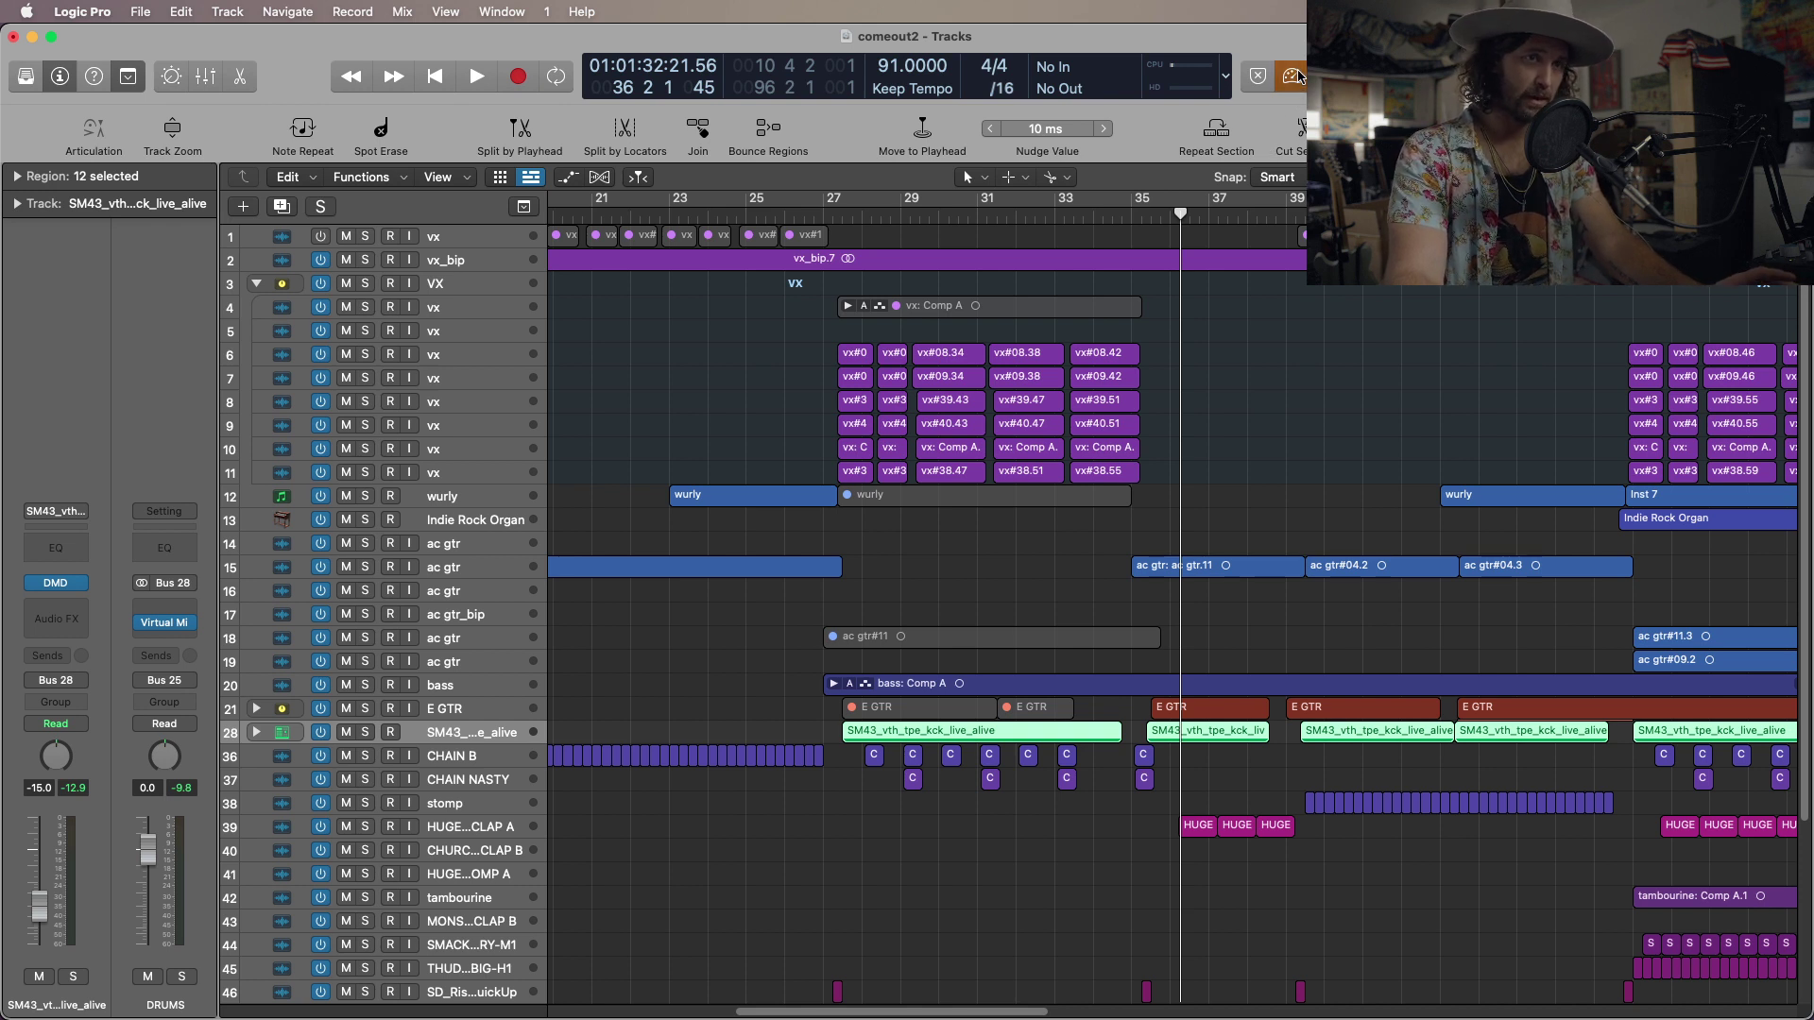
{"action": "left_click", "coordinate": [1135, 219]}
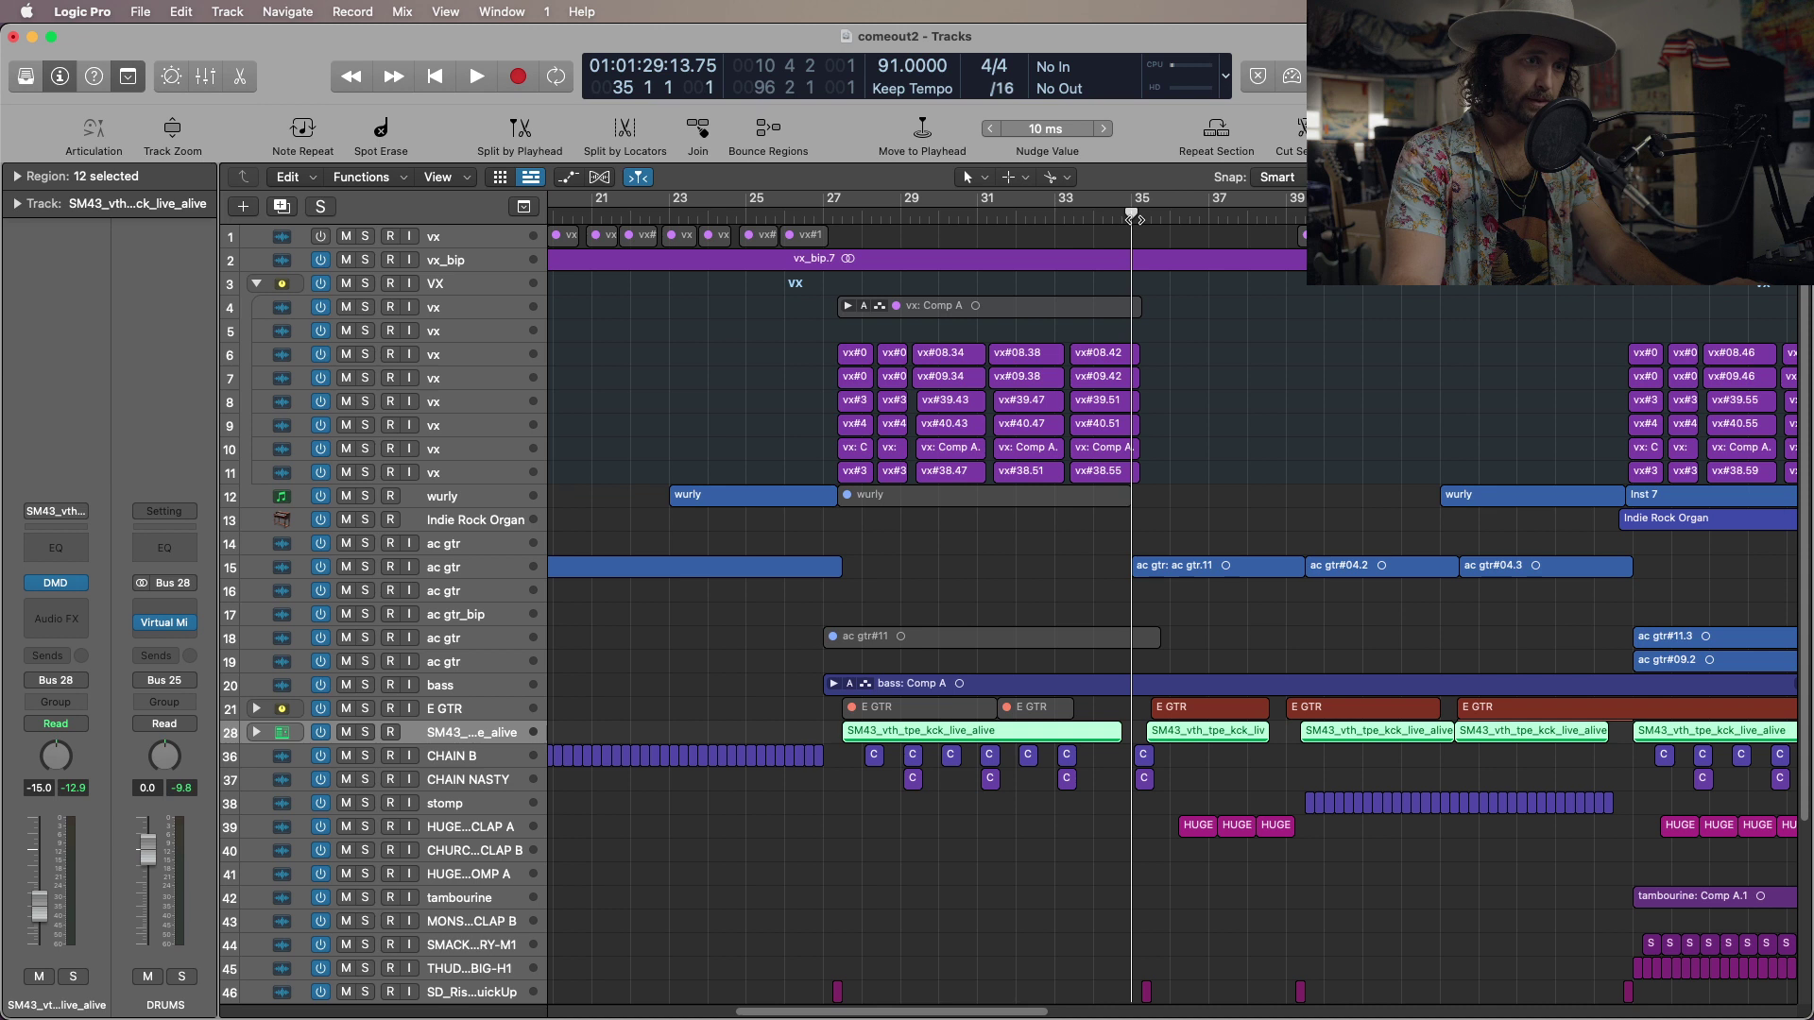
{"action": "key", "text": "space"}
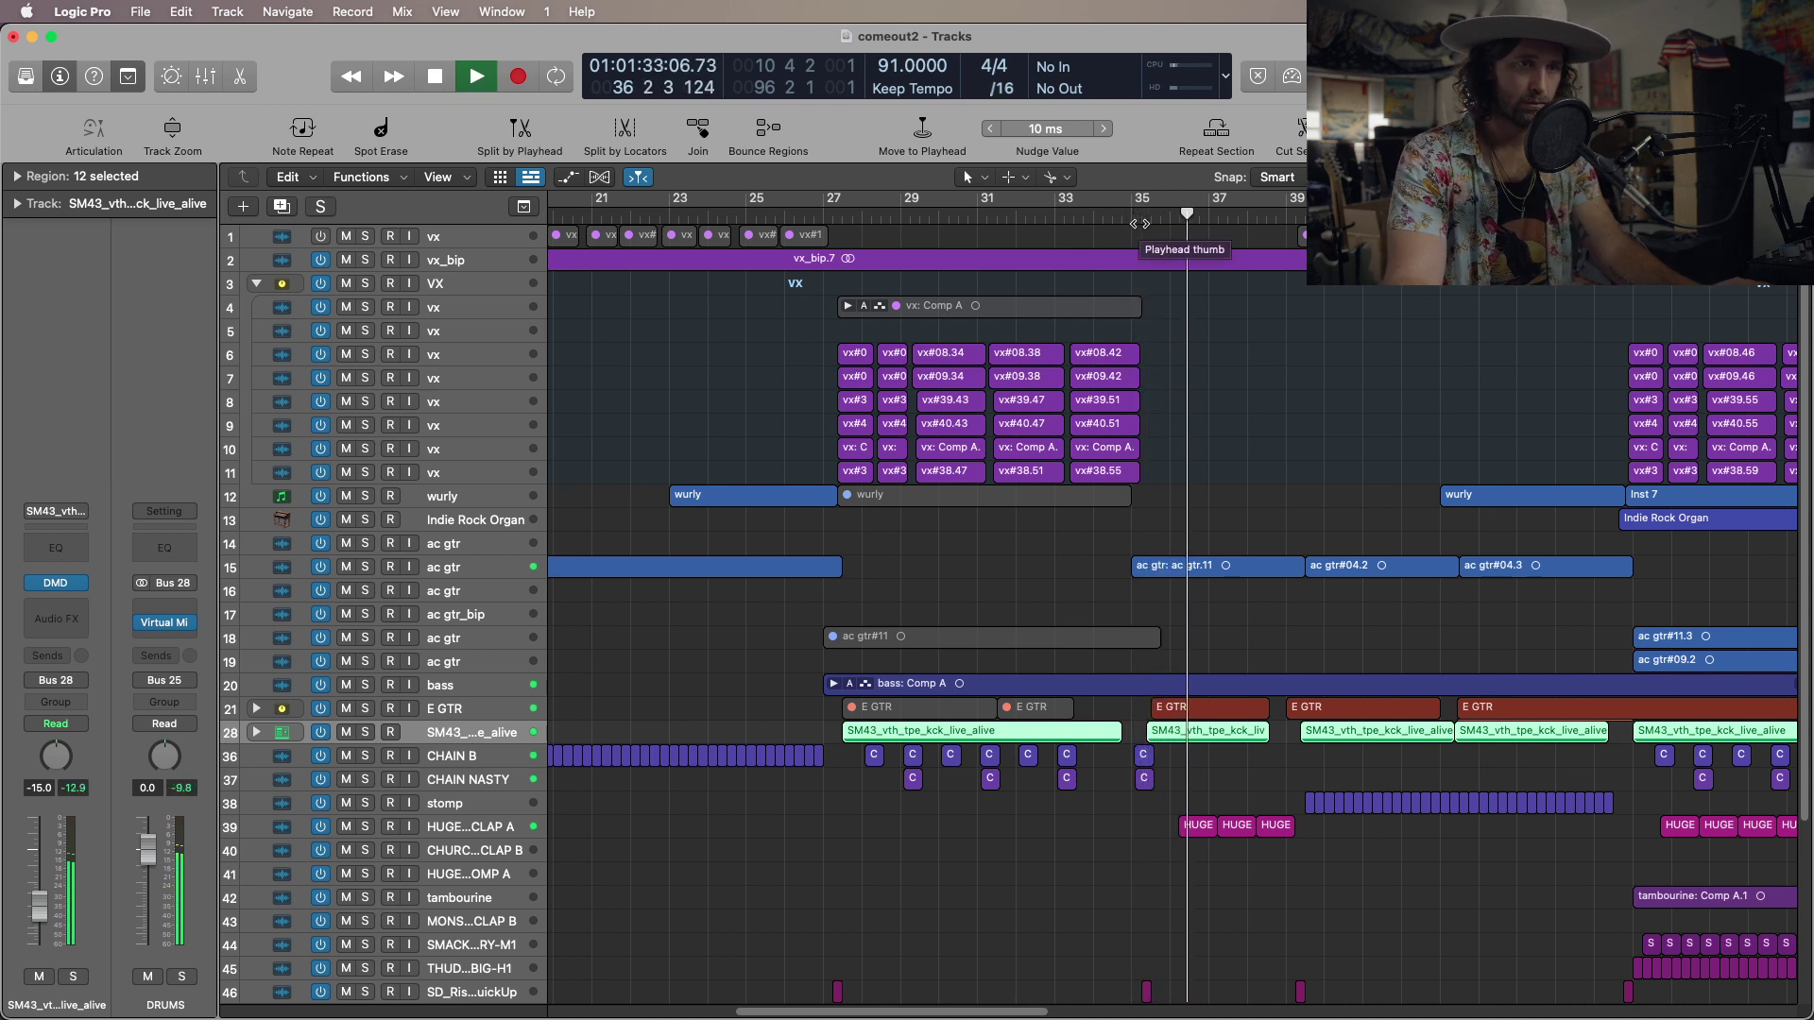
{"action": "left_click", "coordinate": [1293, 76]}
{"action": "left_click", "coordinate": [1292, 76]}
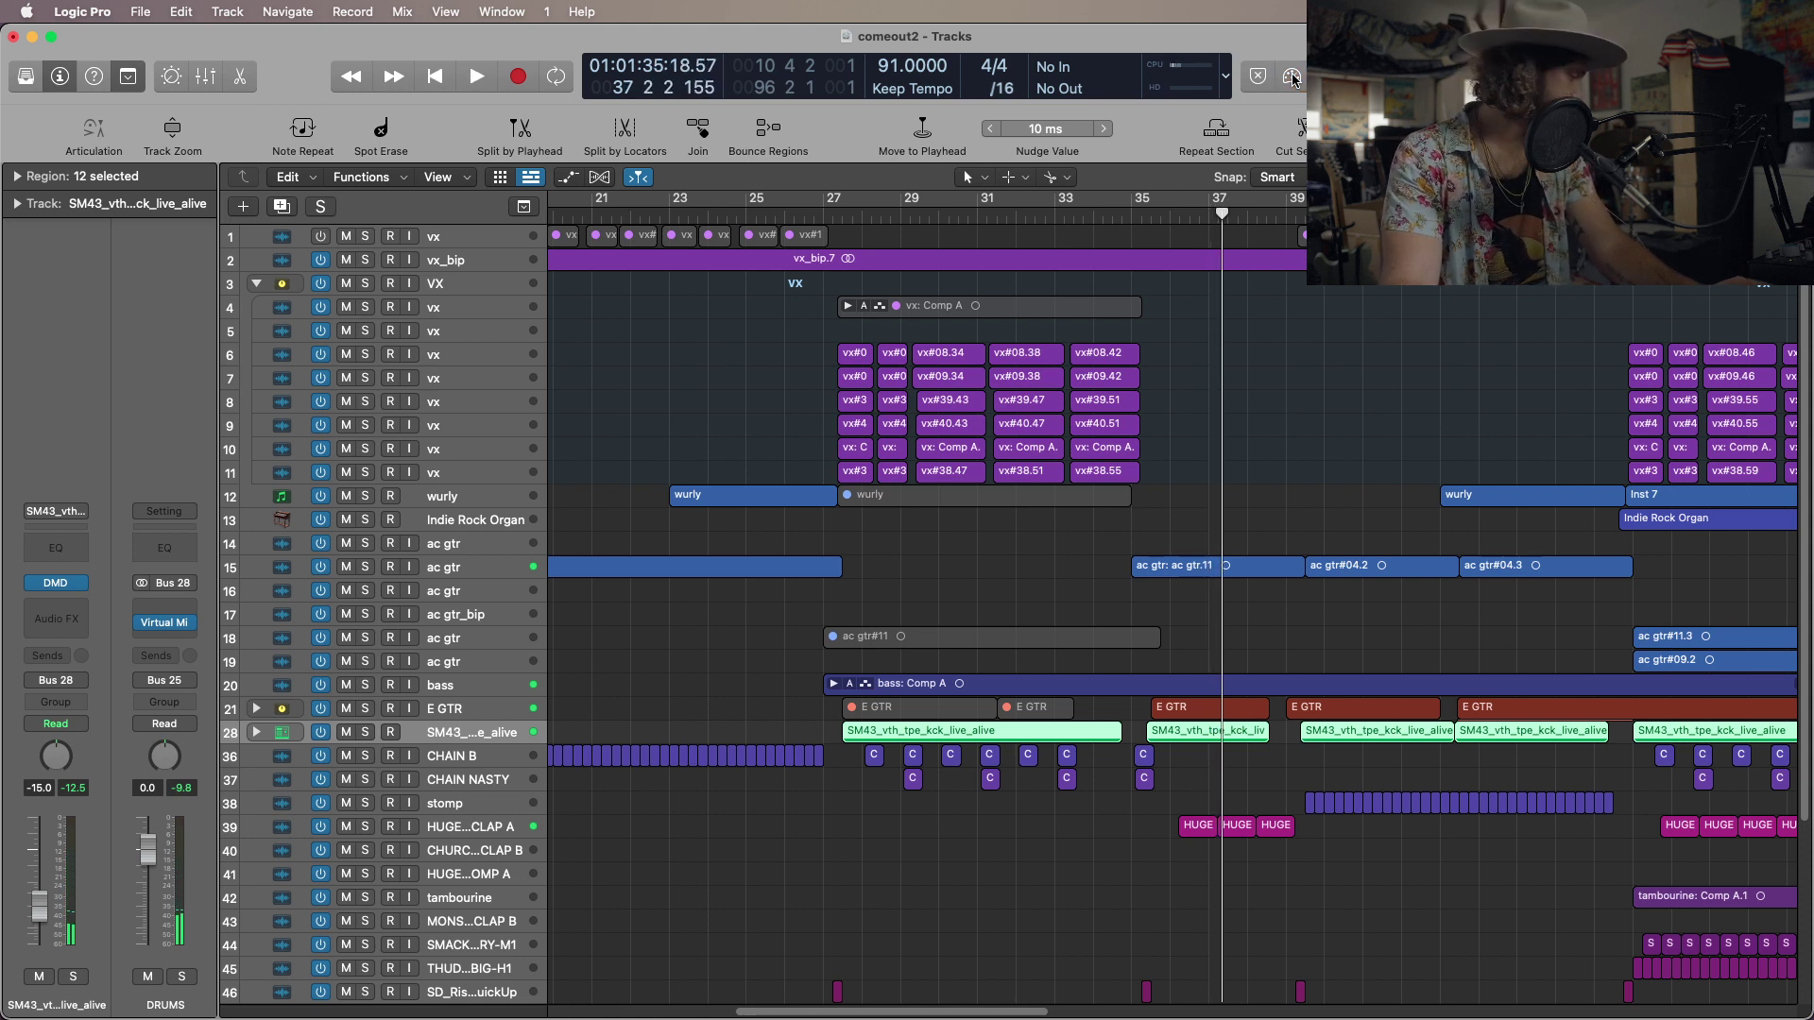
{"action": "left_click", "coordinate": [1132, 206]}
{"action": "key", "text": "space"}
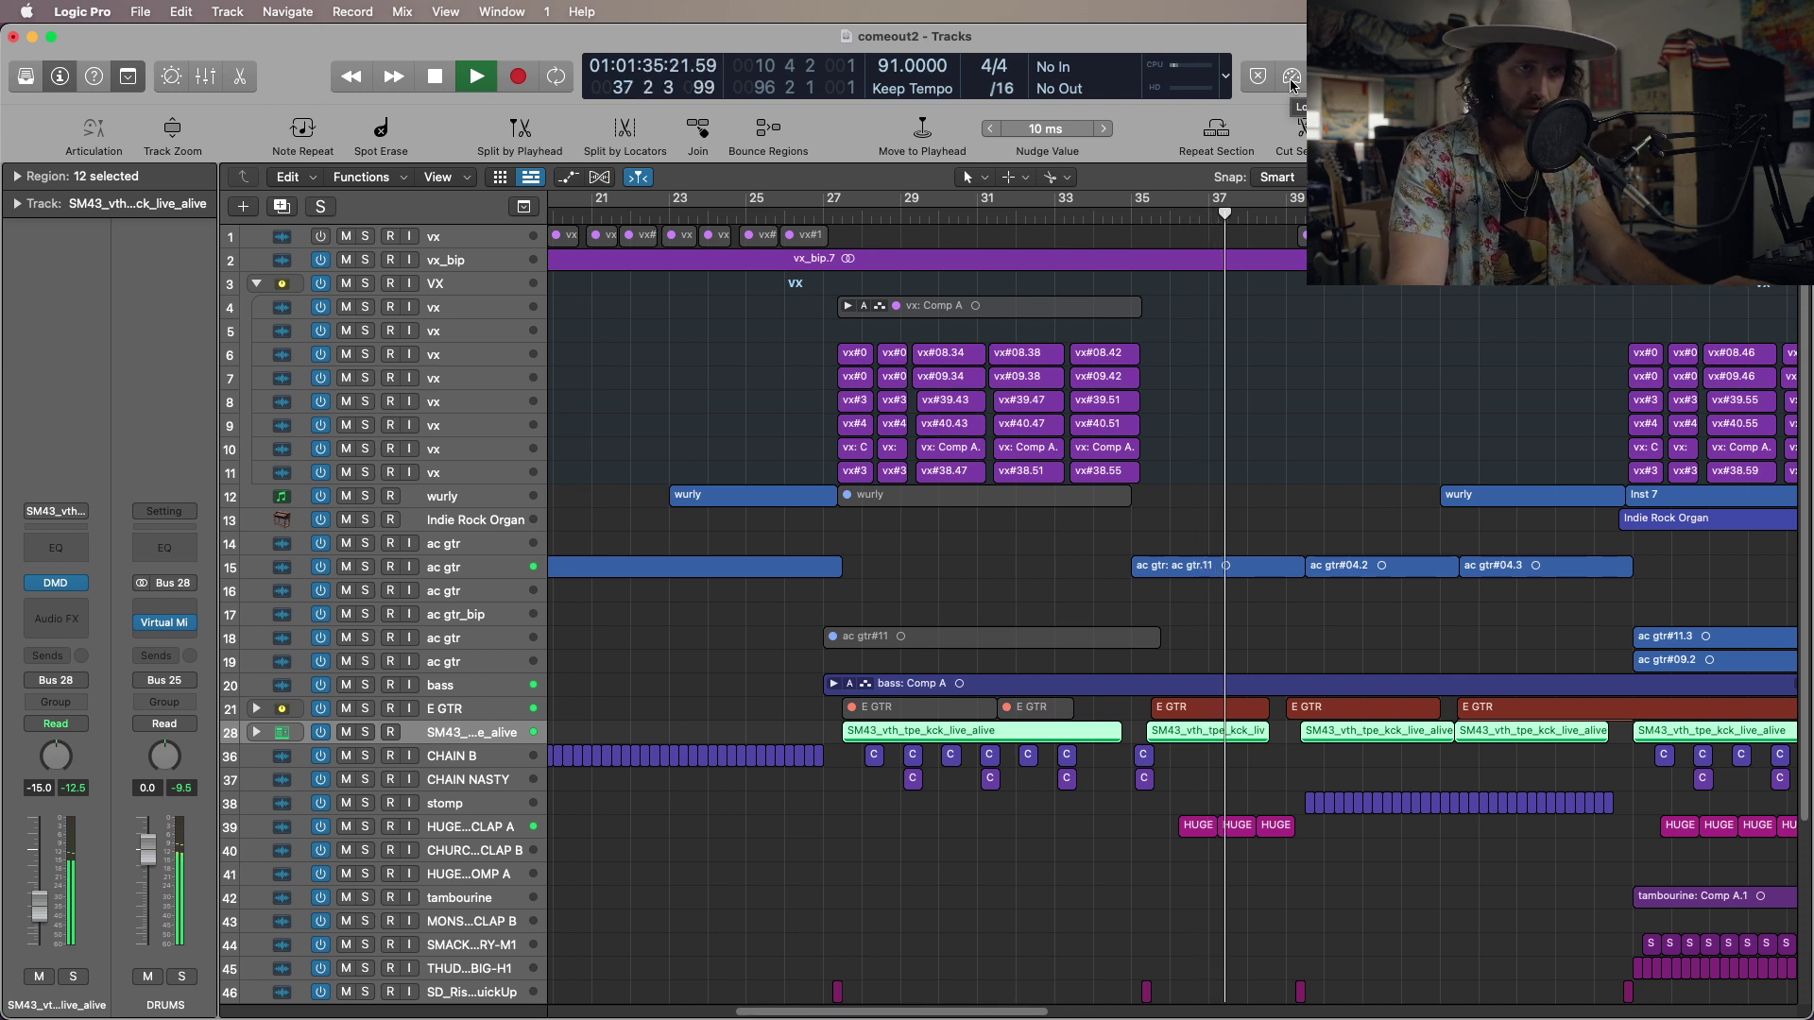
{"action": "key", "text": "space"}
Turn Low Latency Mode on and play the HUGE...CLAP A section from bar 36 to bar 37.
{"action": "left_click", "coordinate": [1291, 76]}
{"action": "left_click", "coordinate": [1172, 218]}
{"action": "key", "text": "space"}
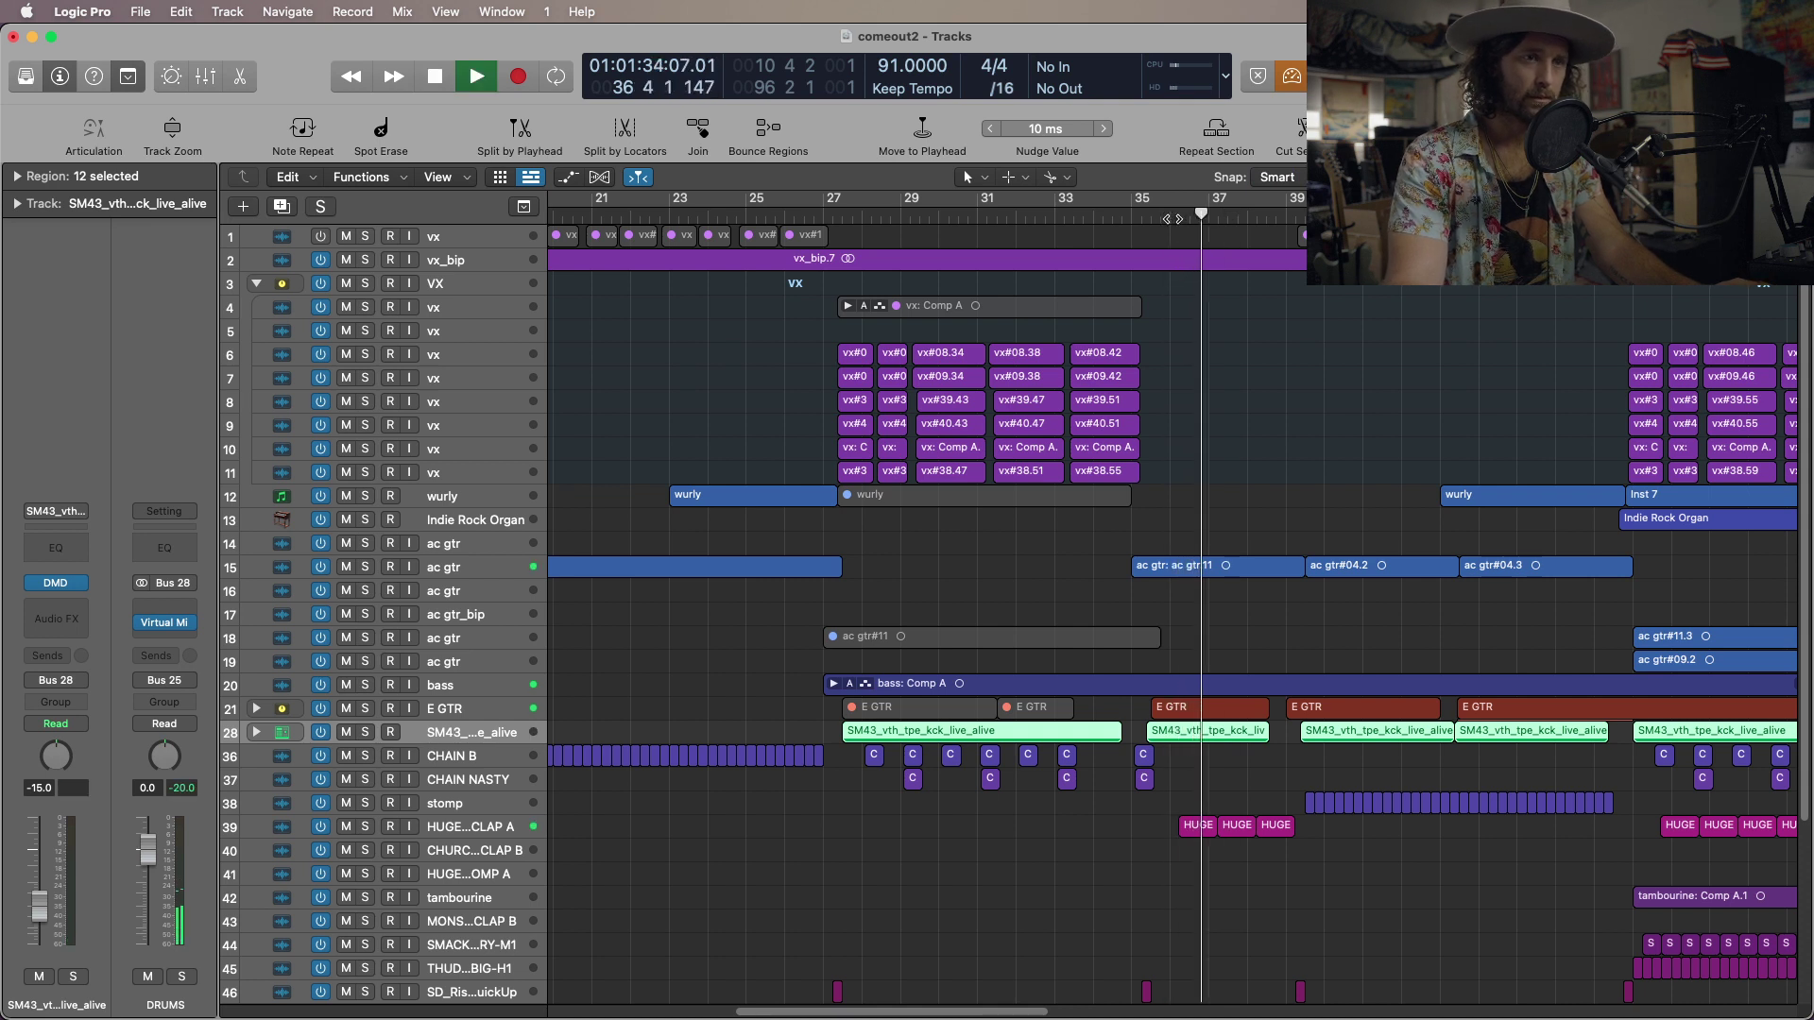
{"action": "key", "text": "space"}
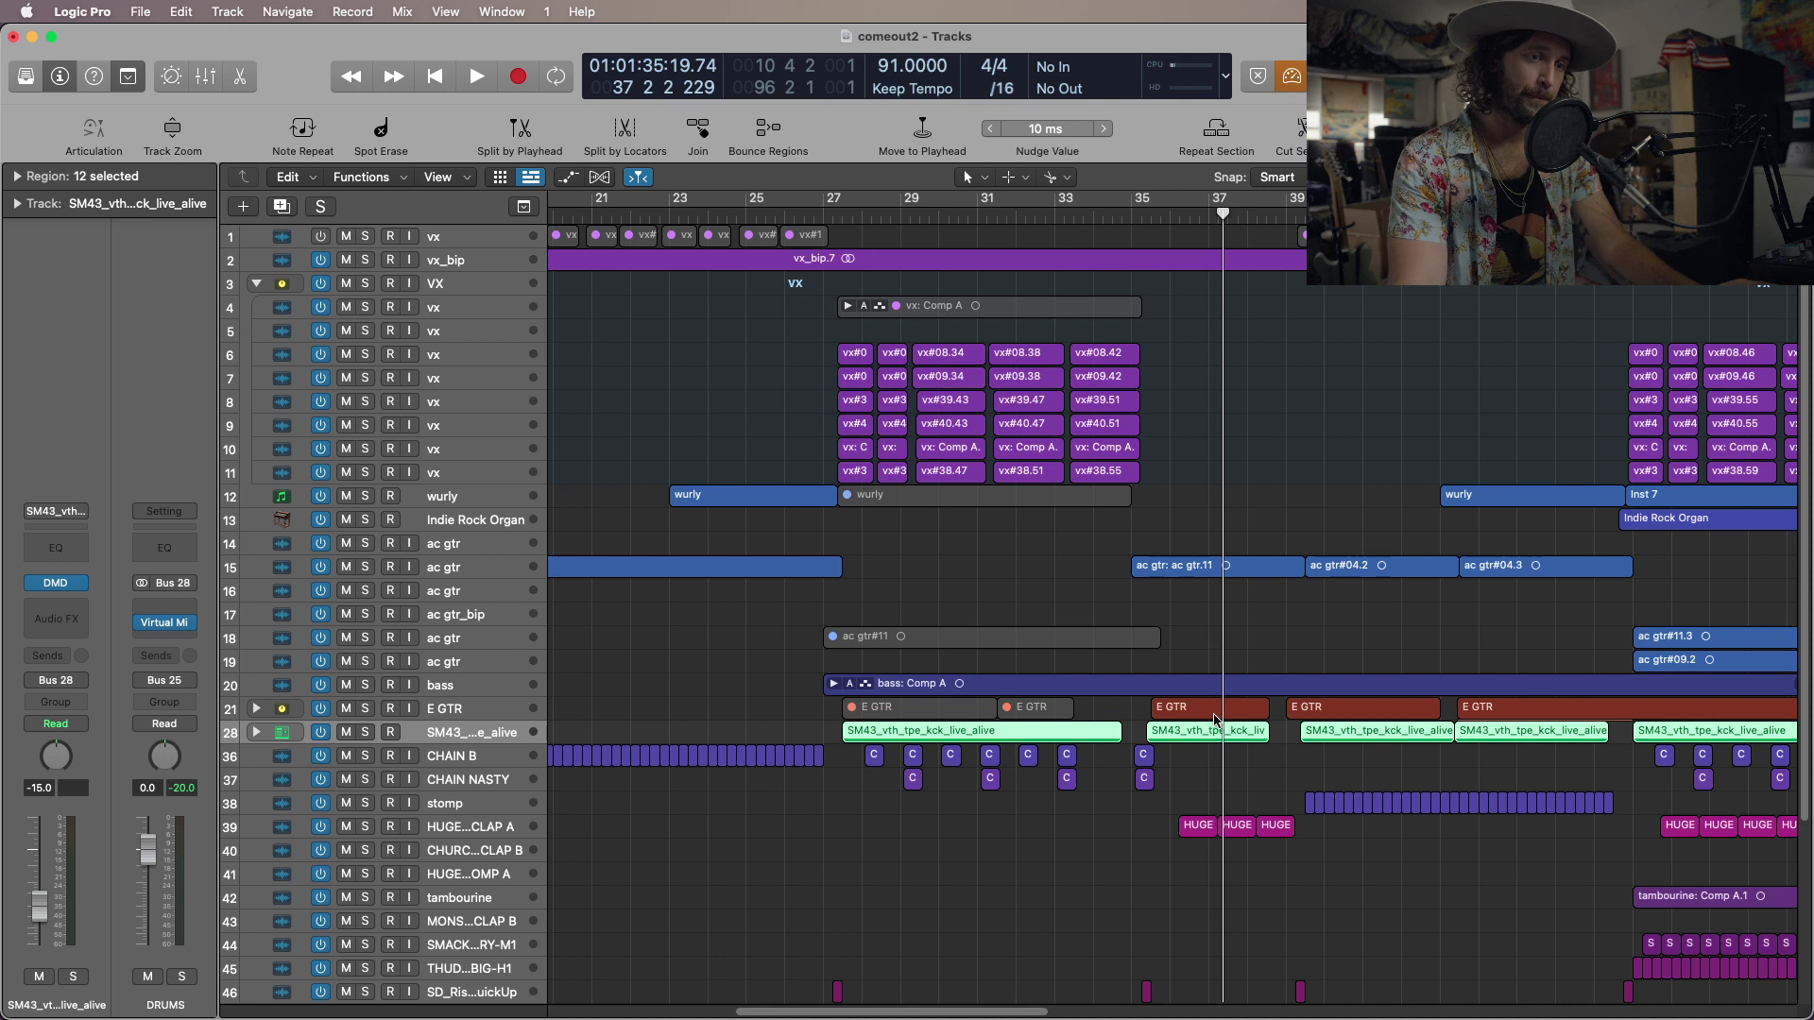
{"action": "scroll", "coordinate": [1221, 712], "scroll_direction": "down", "scroll_amount": 3}
{"action": "scroll", "coordinate": [1221, 712], "scroll_direction": "up", "scroll_amount": 3}
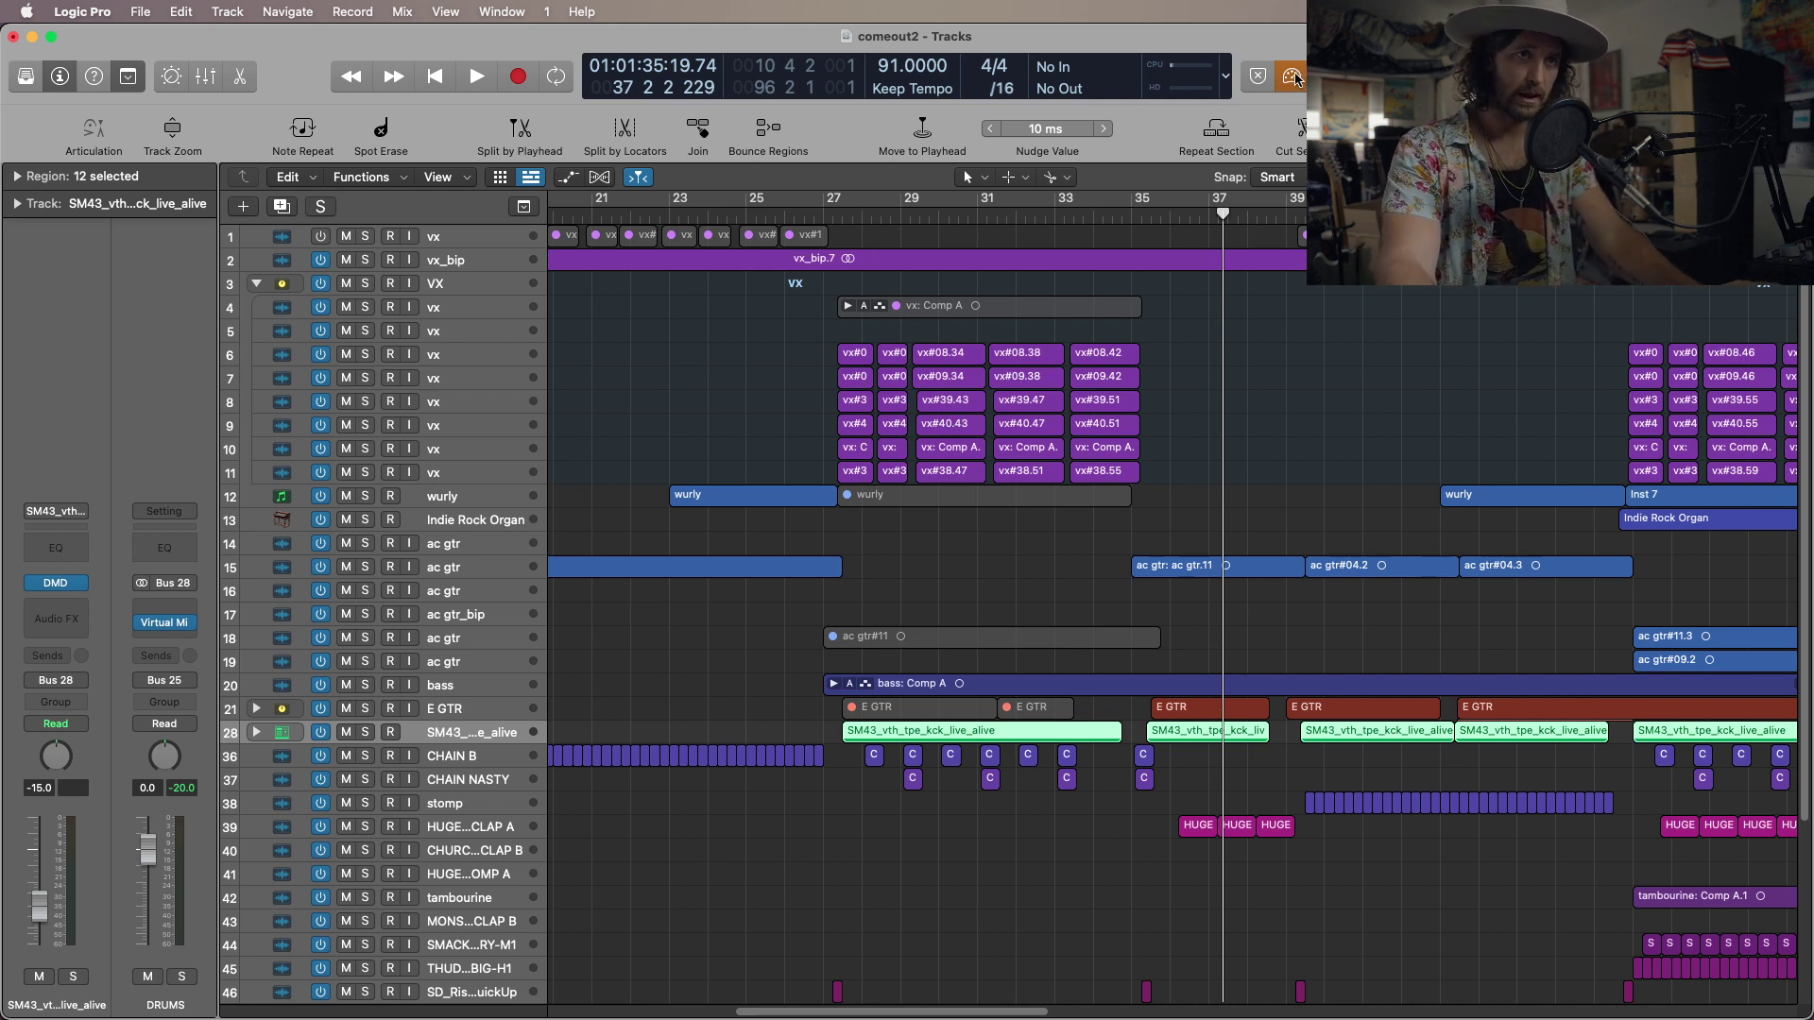
Play the full mix from bar 35 to bar 39 with Low Latency Mode off, turning the mode back on when stopped.
{"action": "left_click", "coordinate": [1134, 217]}
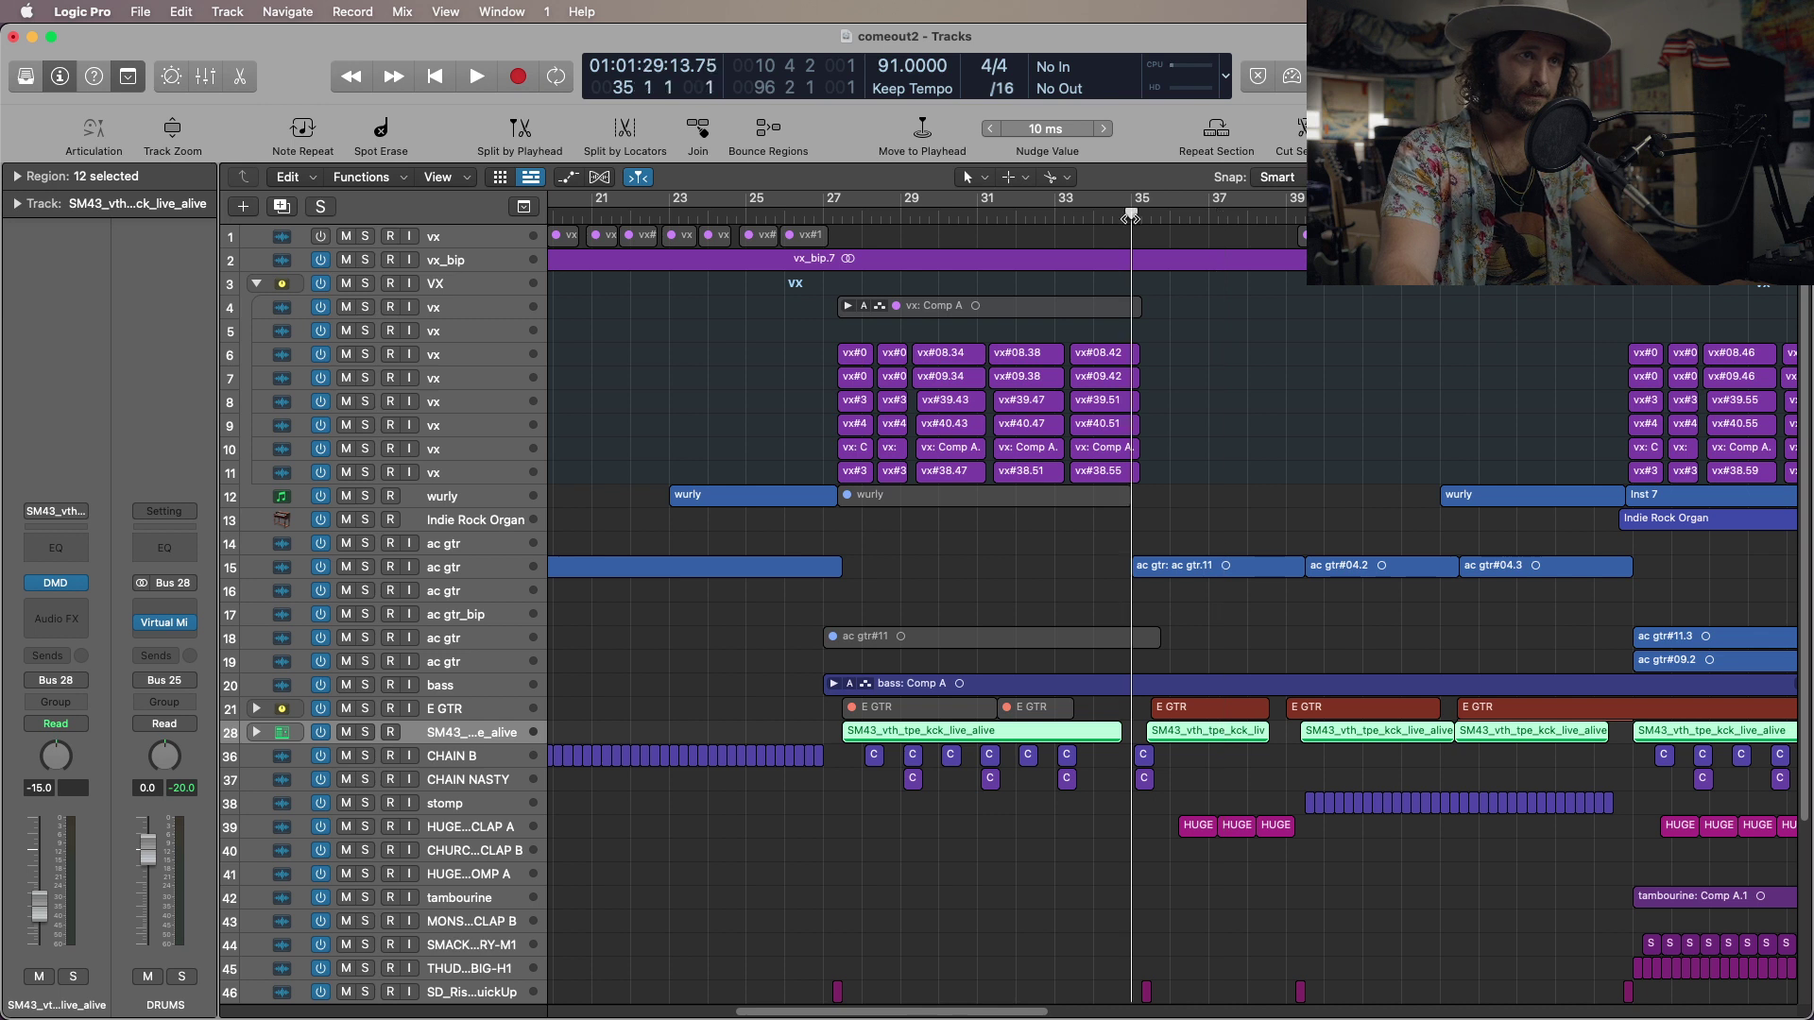
{"action": "key", "text": "space"}
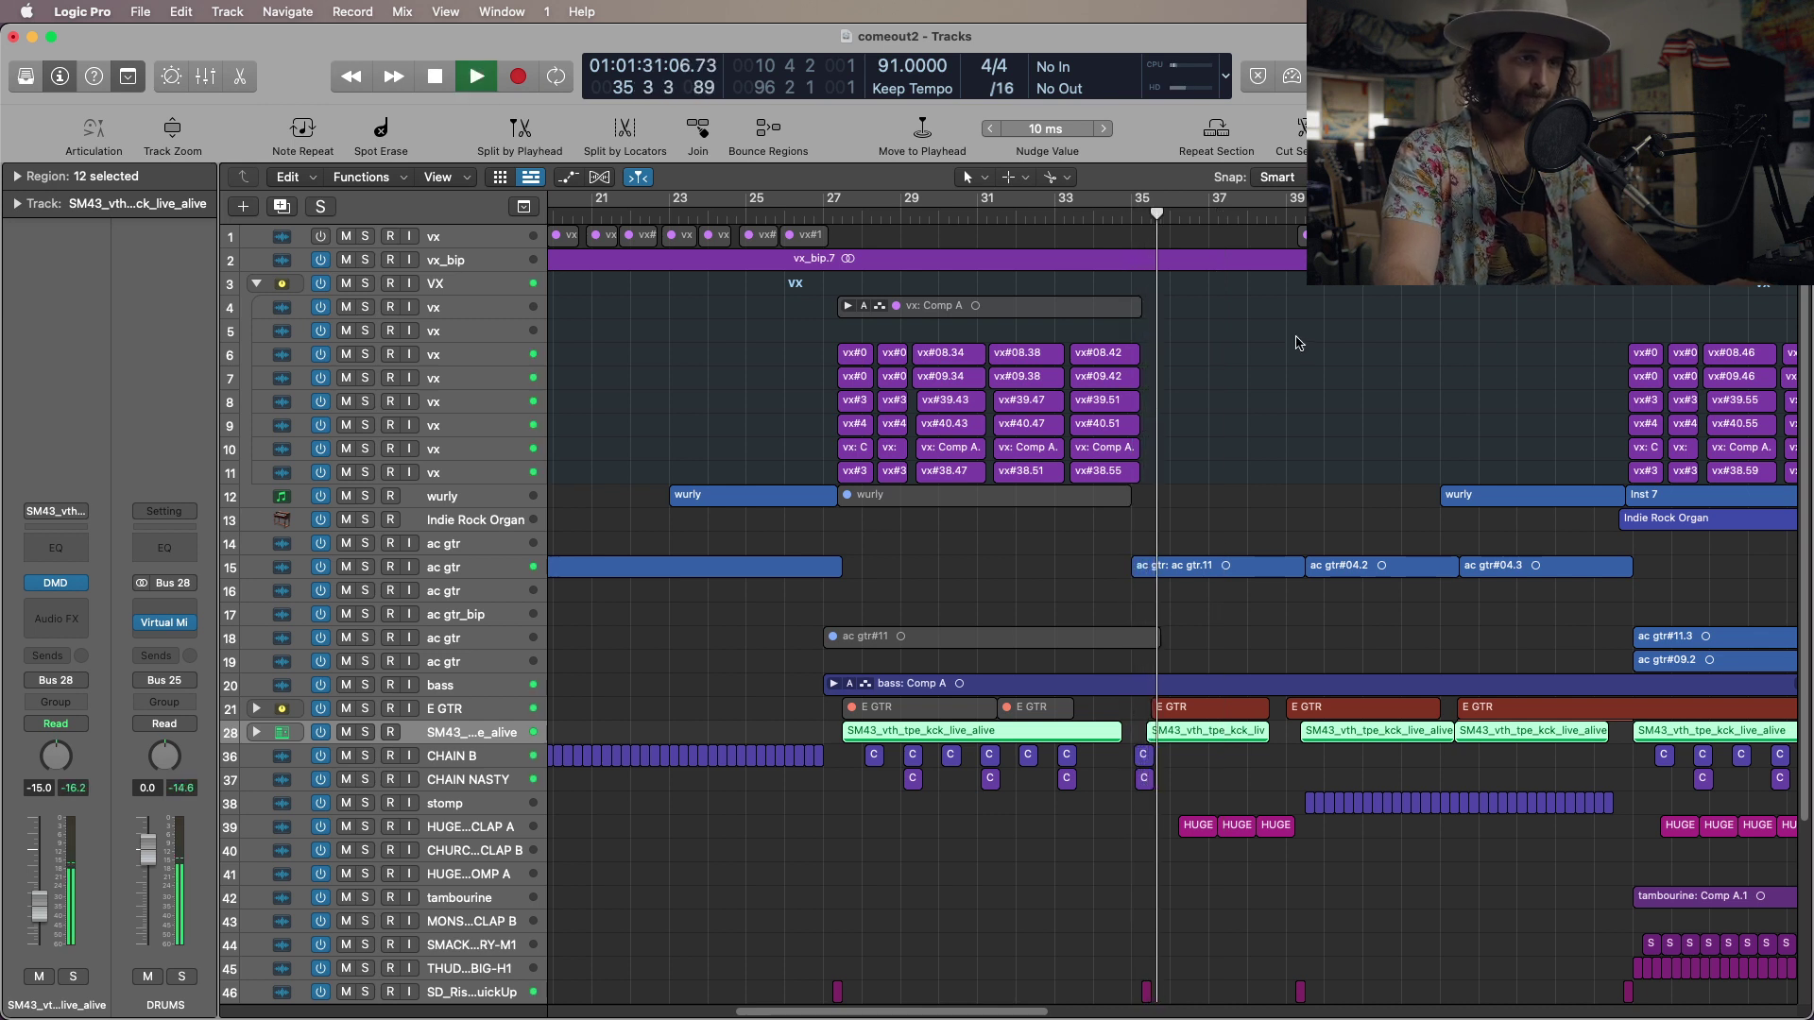
{"action": "scroll", "coordinate": [1304, 342], "scroll_direction": "right", "scroll_amount": 8}
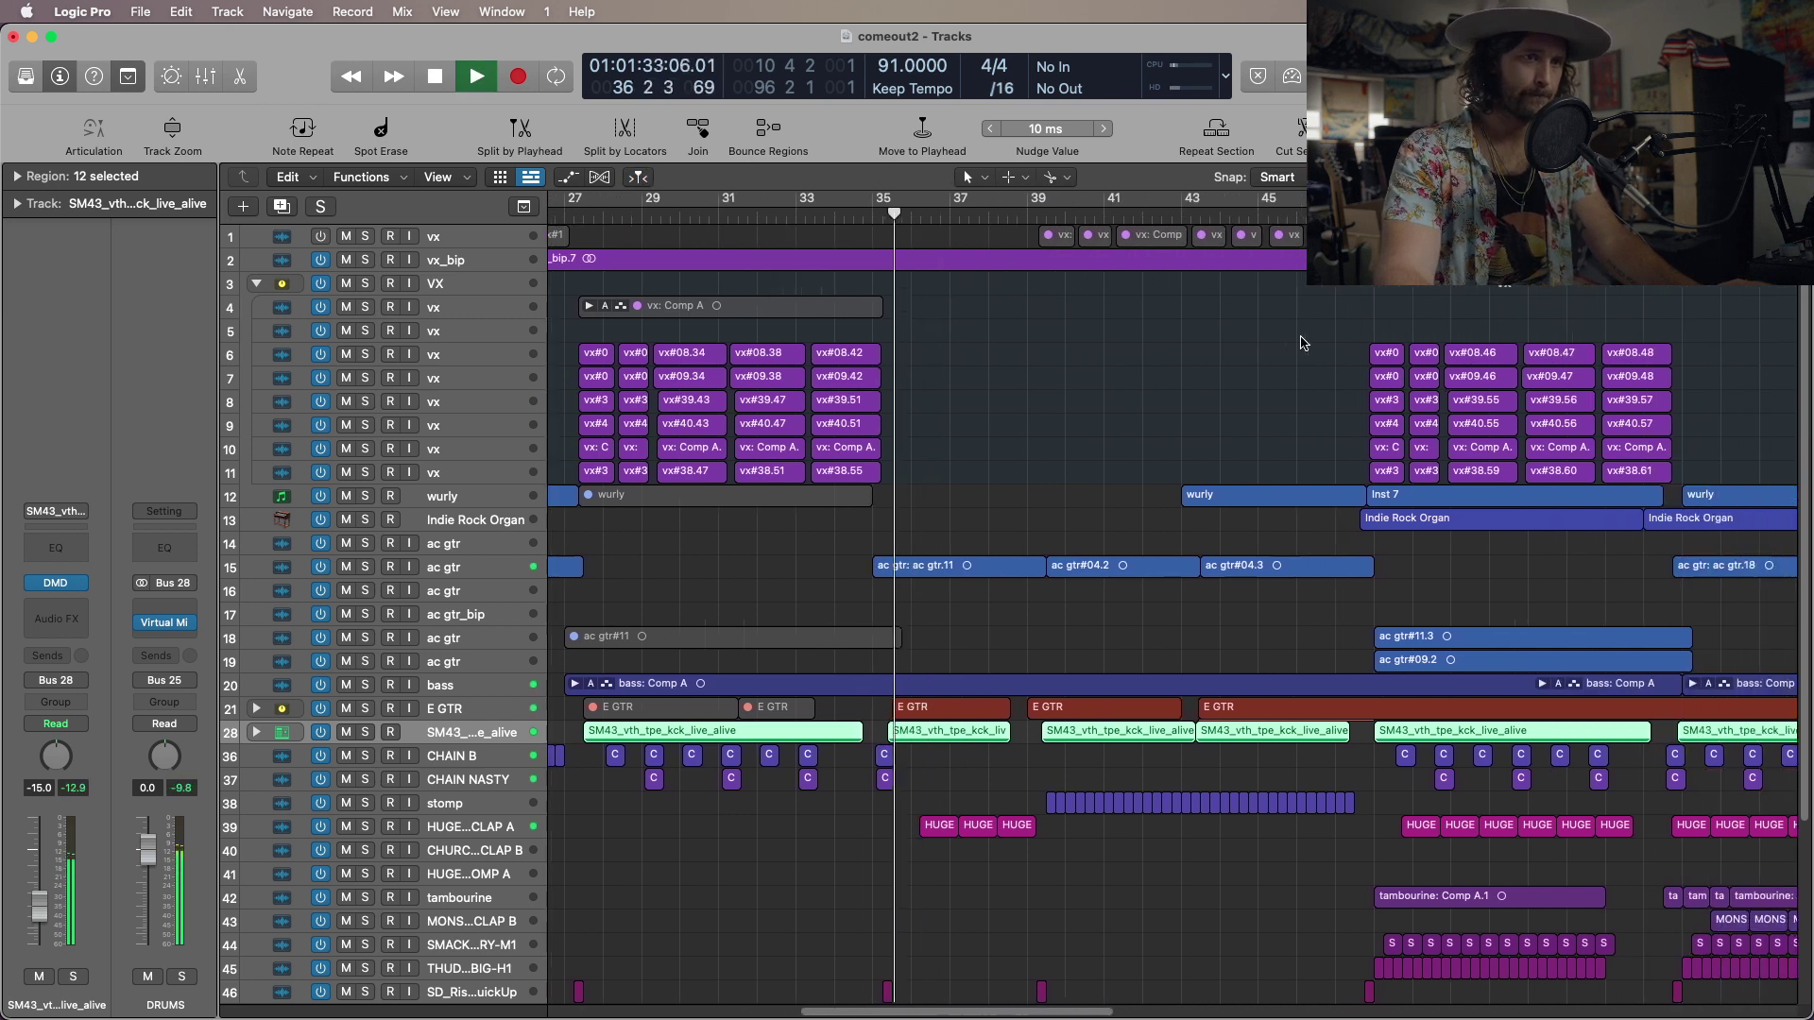
{"action": "scroll", "coordinate": [1244, 340], "scroll_direction": "right", "scroll_amount": 1}
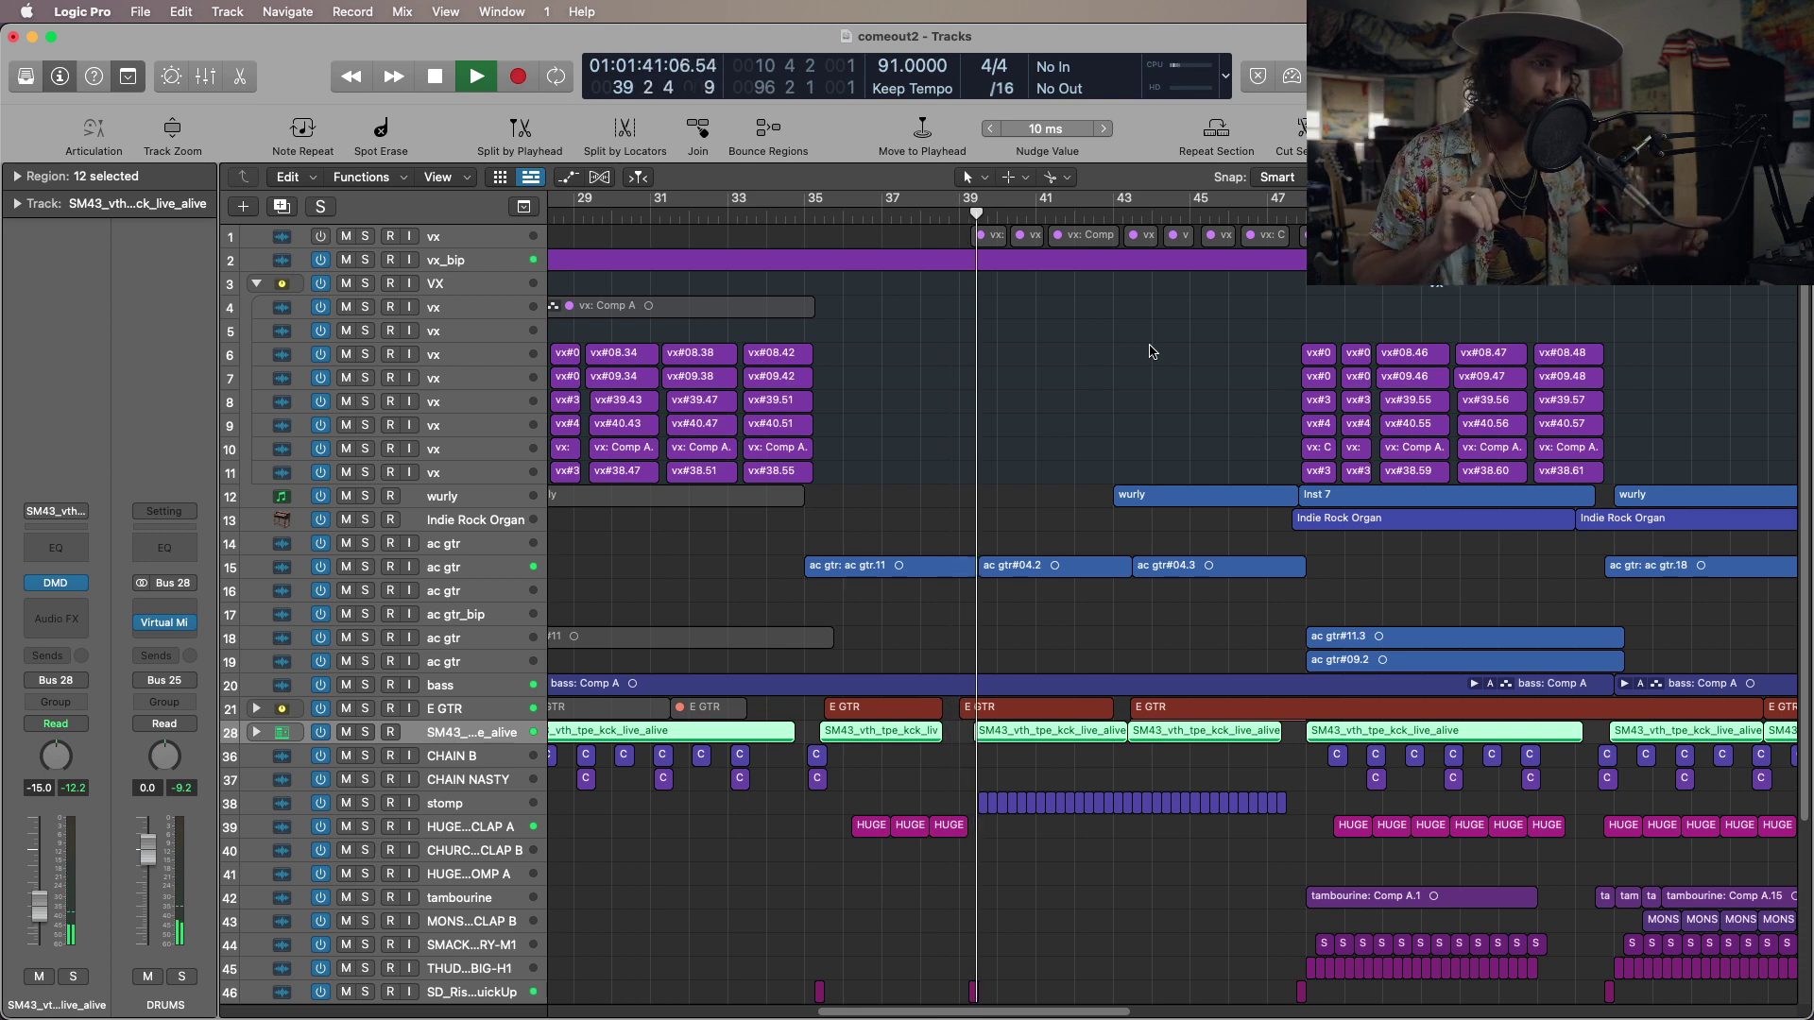
{"action": "key", "text": "space"}
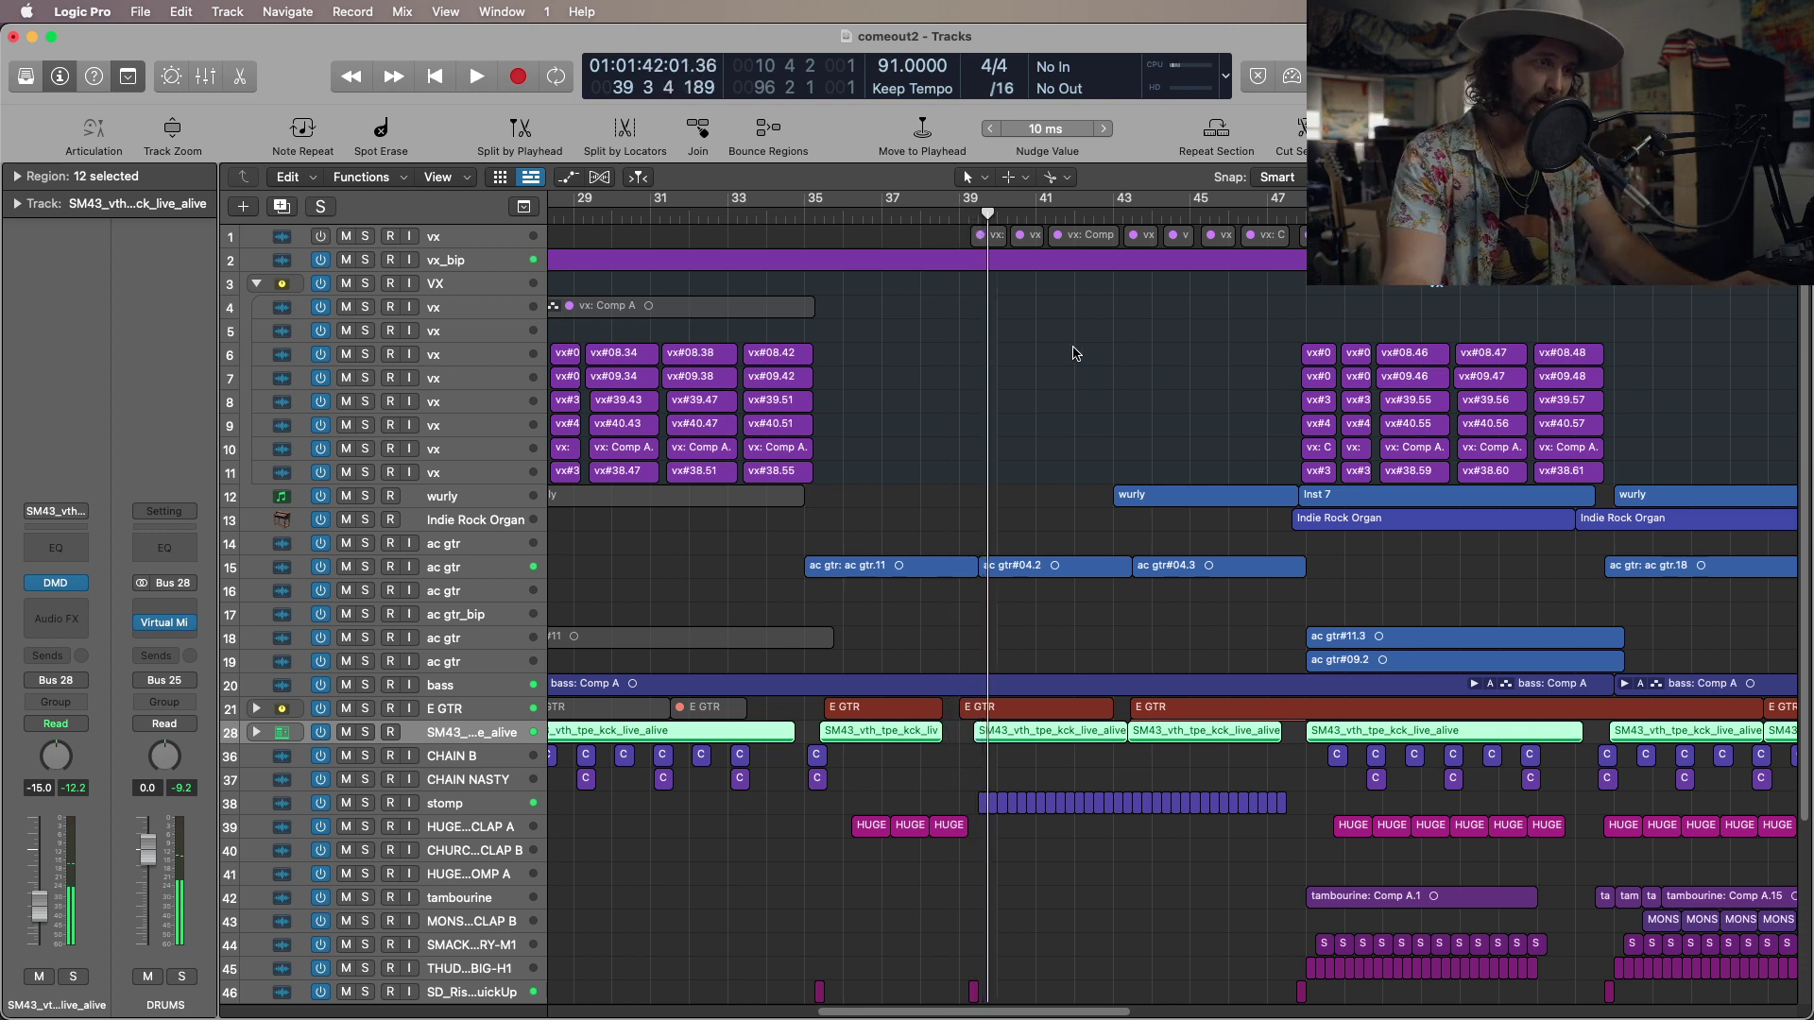
{"action": "left_click", "coordinate": [1292, 76]}
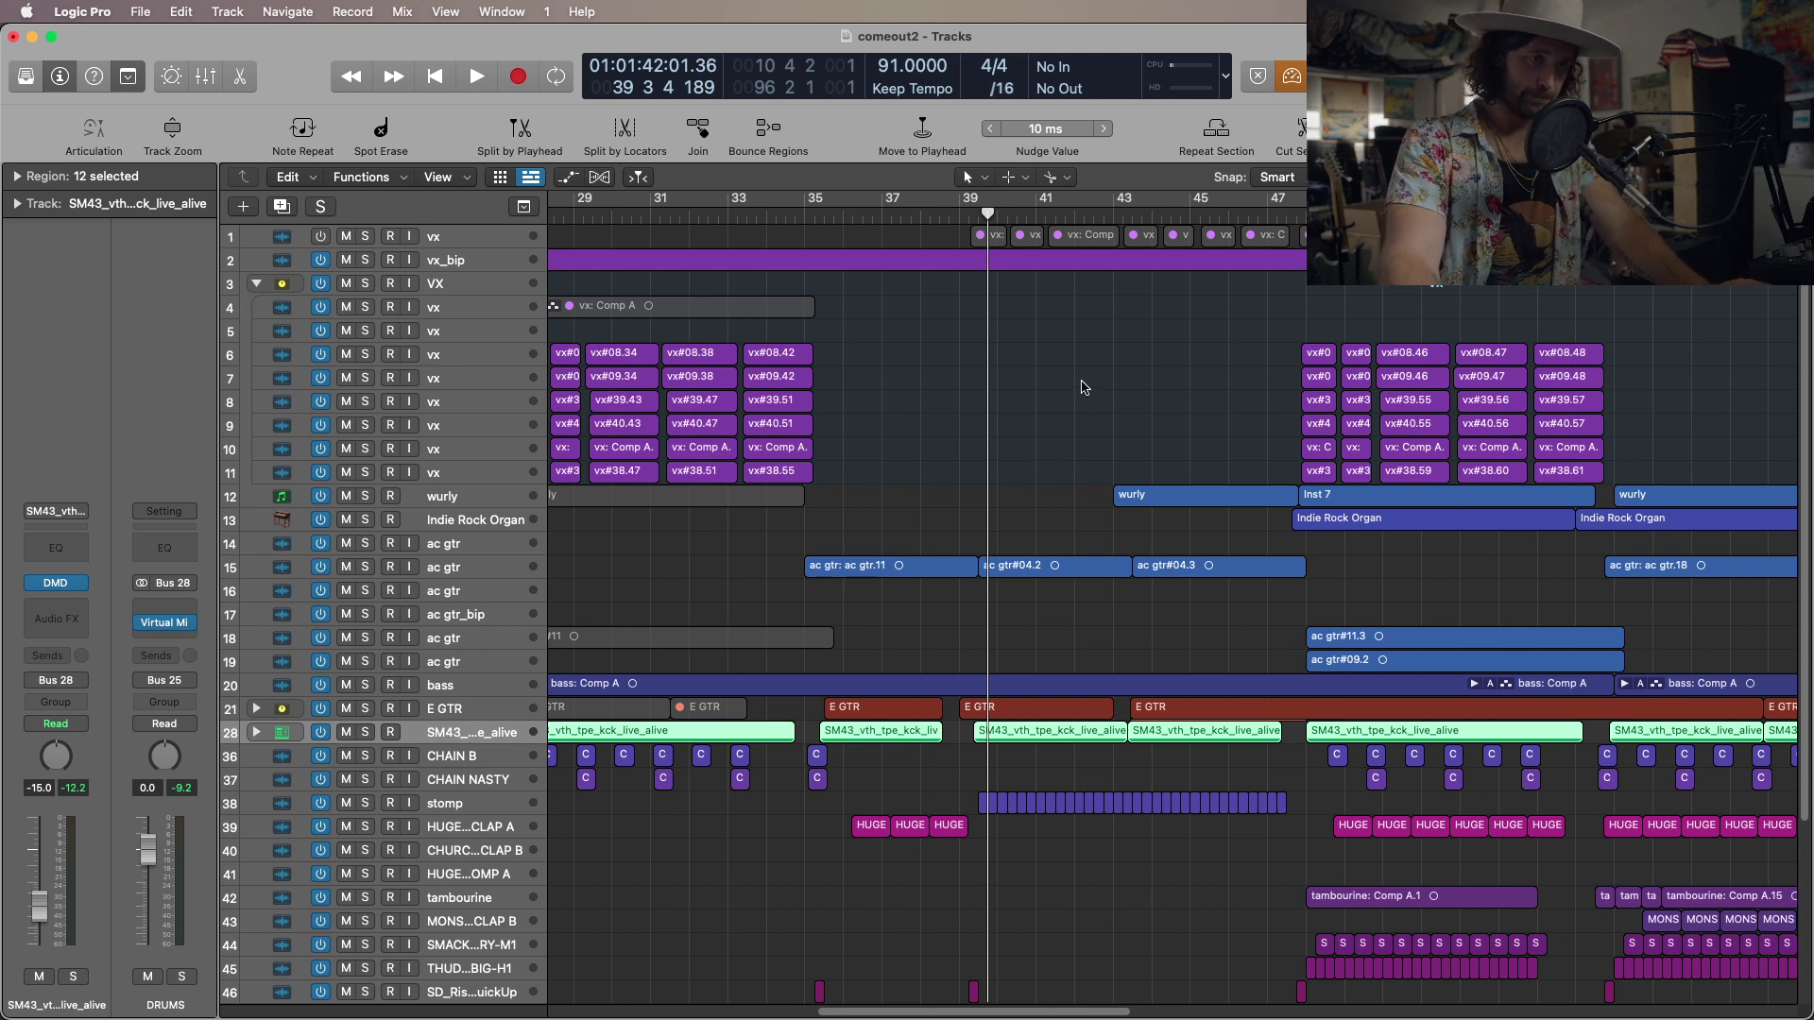
Play the section where the stomp track enters, from bar 39 to bar 41, turning Low Latency Mode on once stopped.
{"action": "scroll", "coordinate": [1084, 388], "scroll_direction": "down", "scroll_amount": 3}
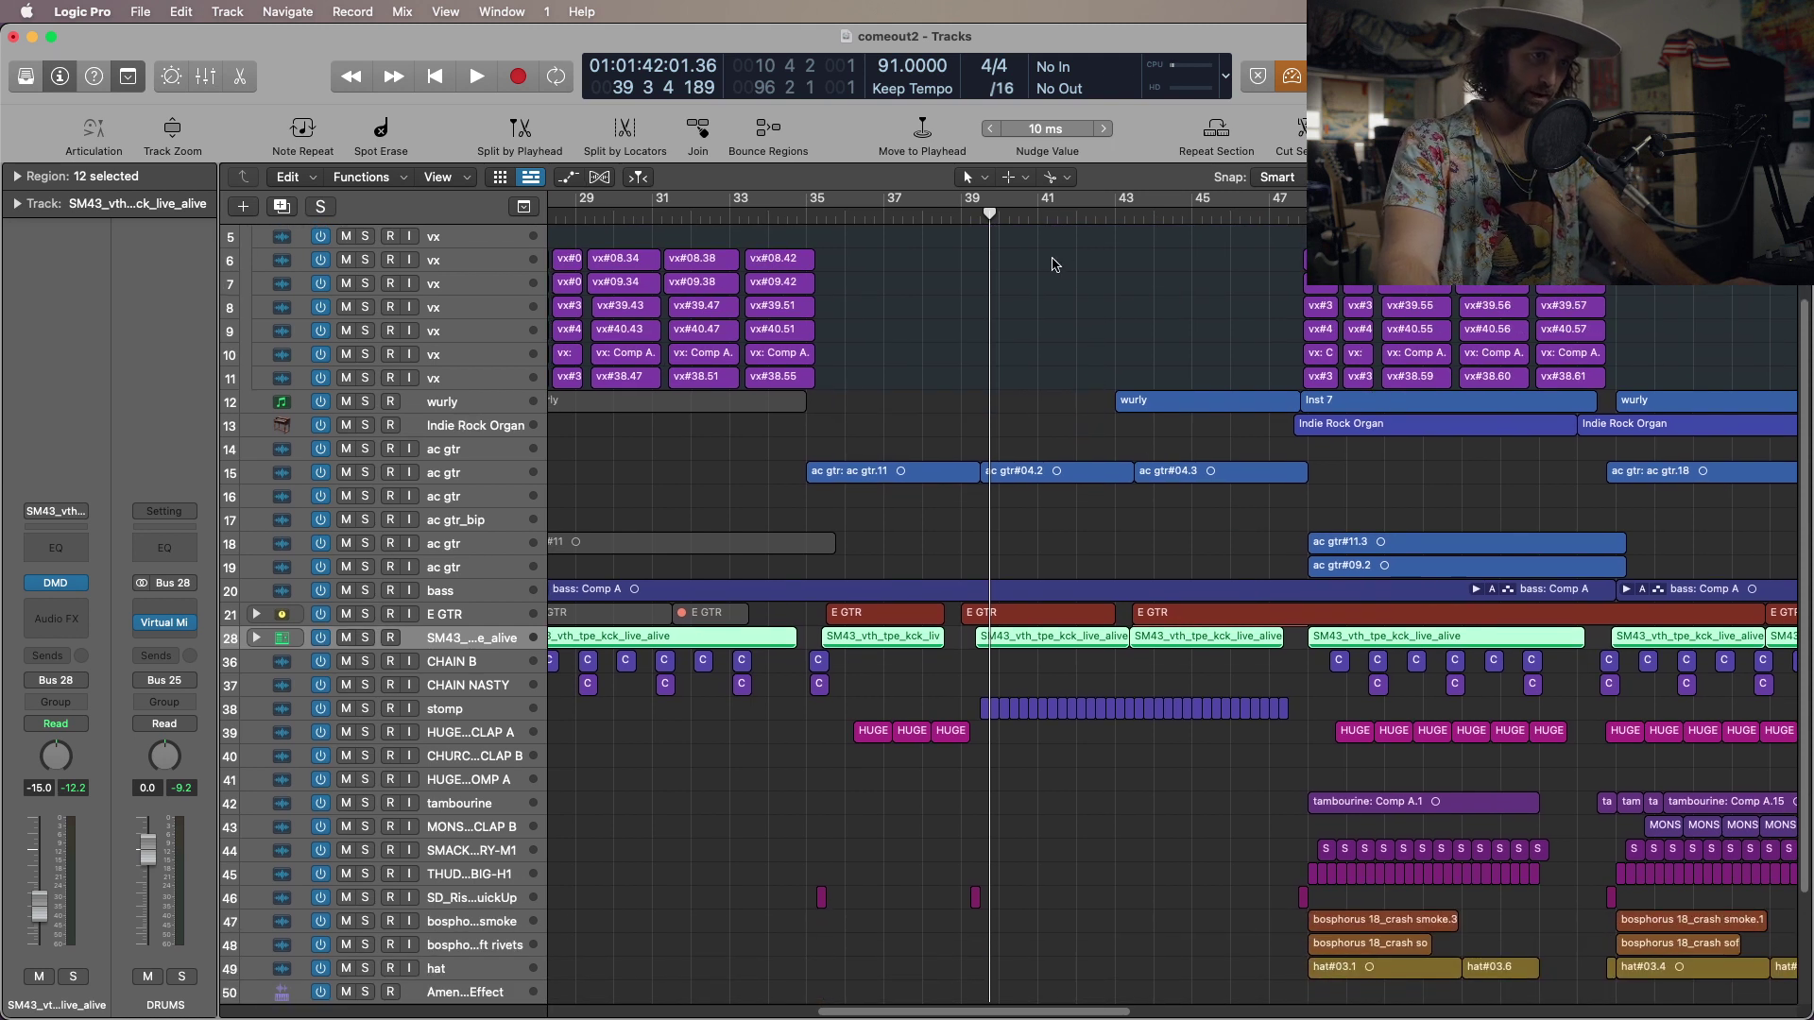
{"action": "left_click", "coordinate": [956, 216]}
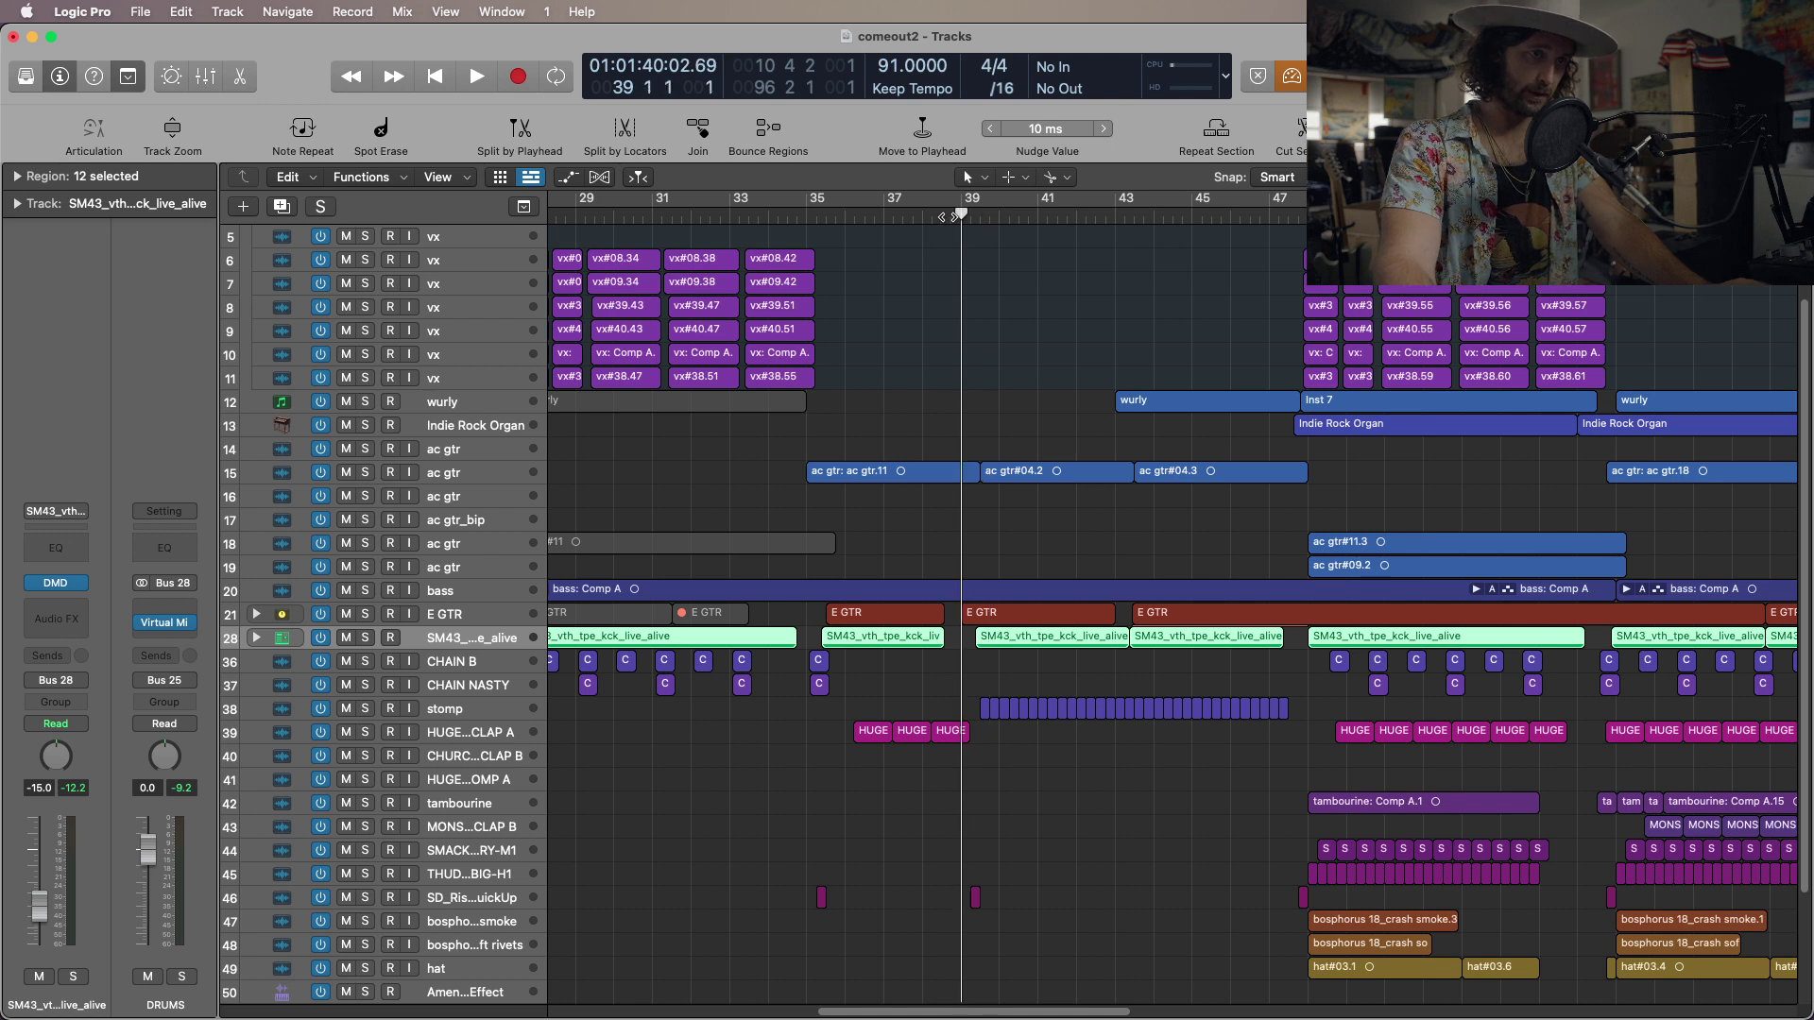
{"action": "key", "text": "space"}
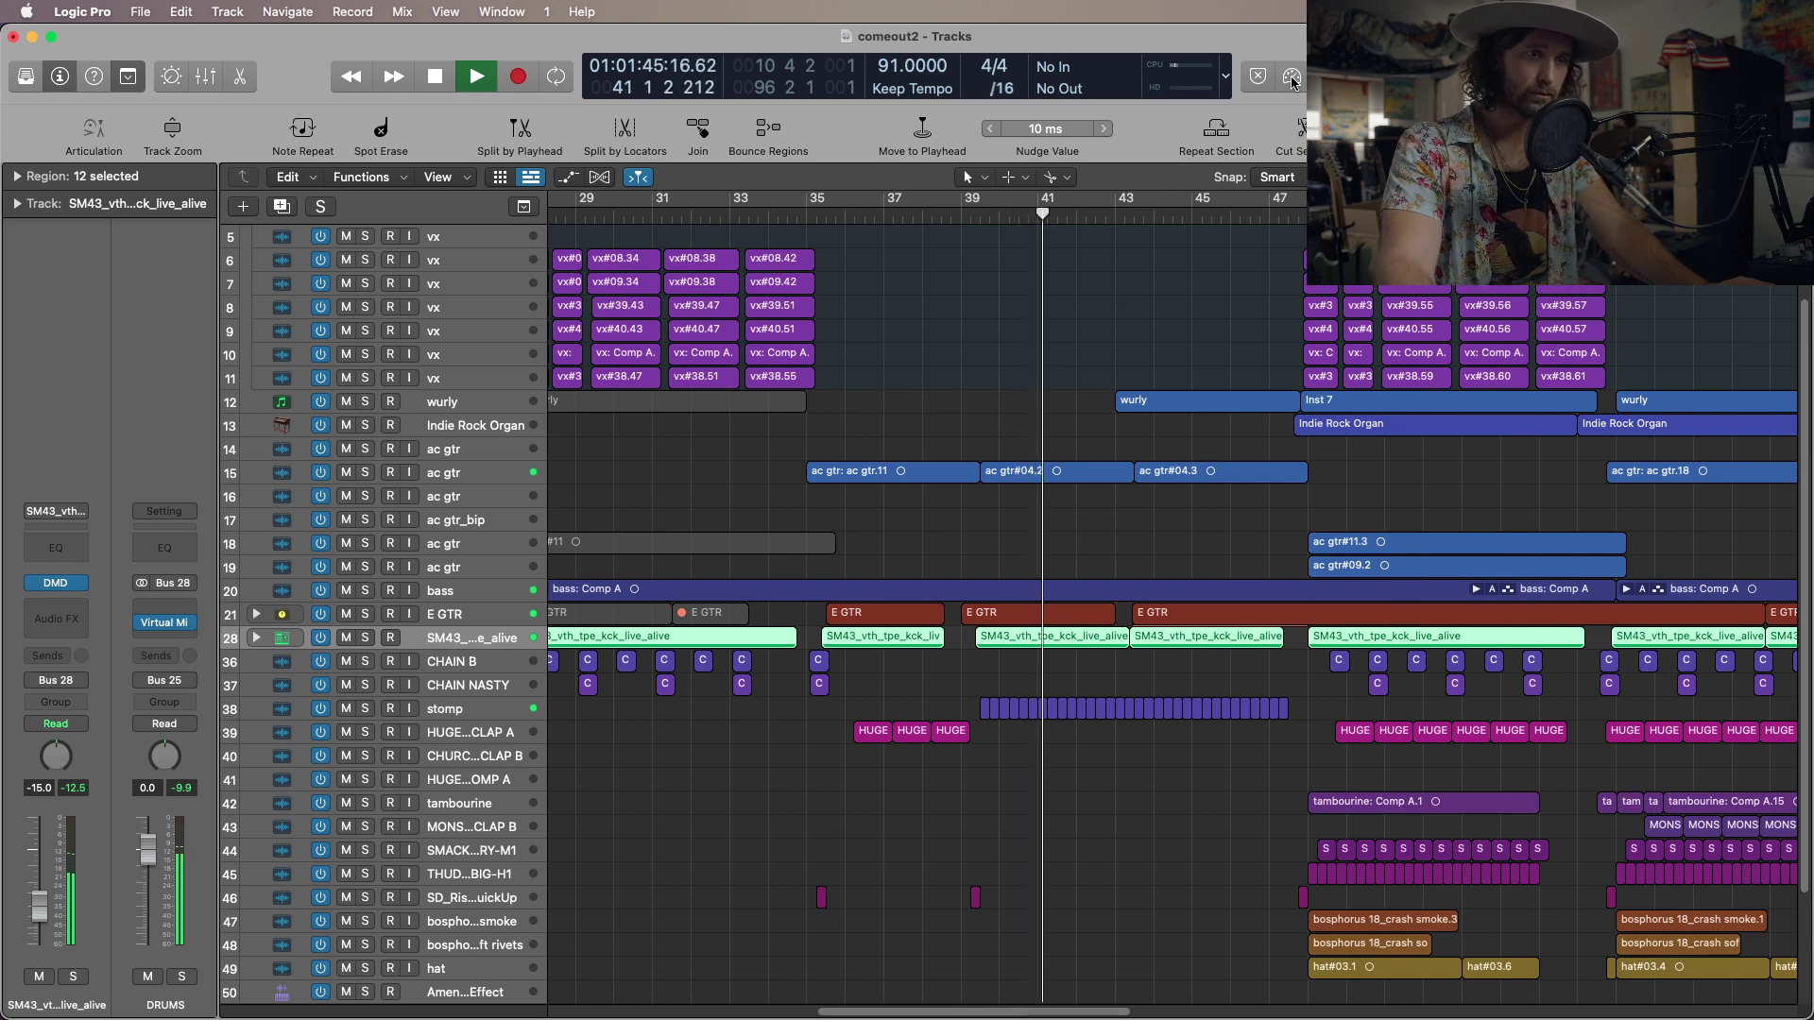
{"action": "key", "text": "space"}
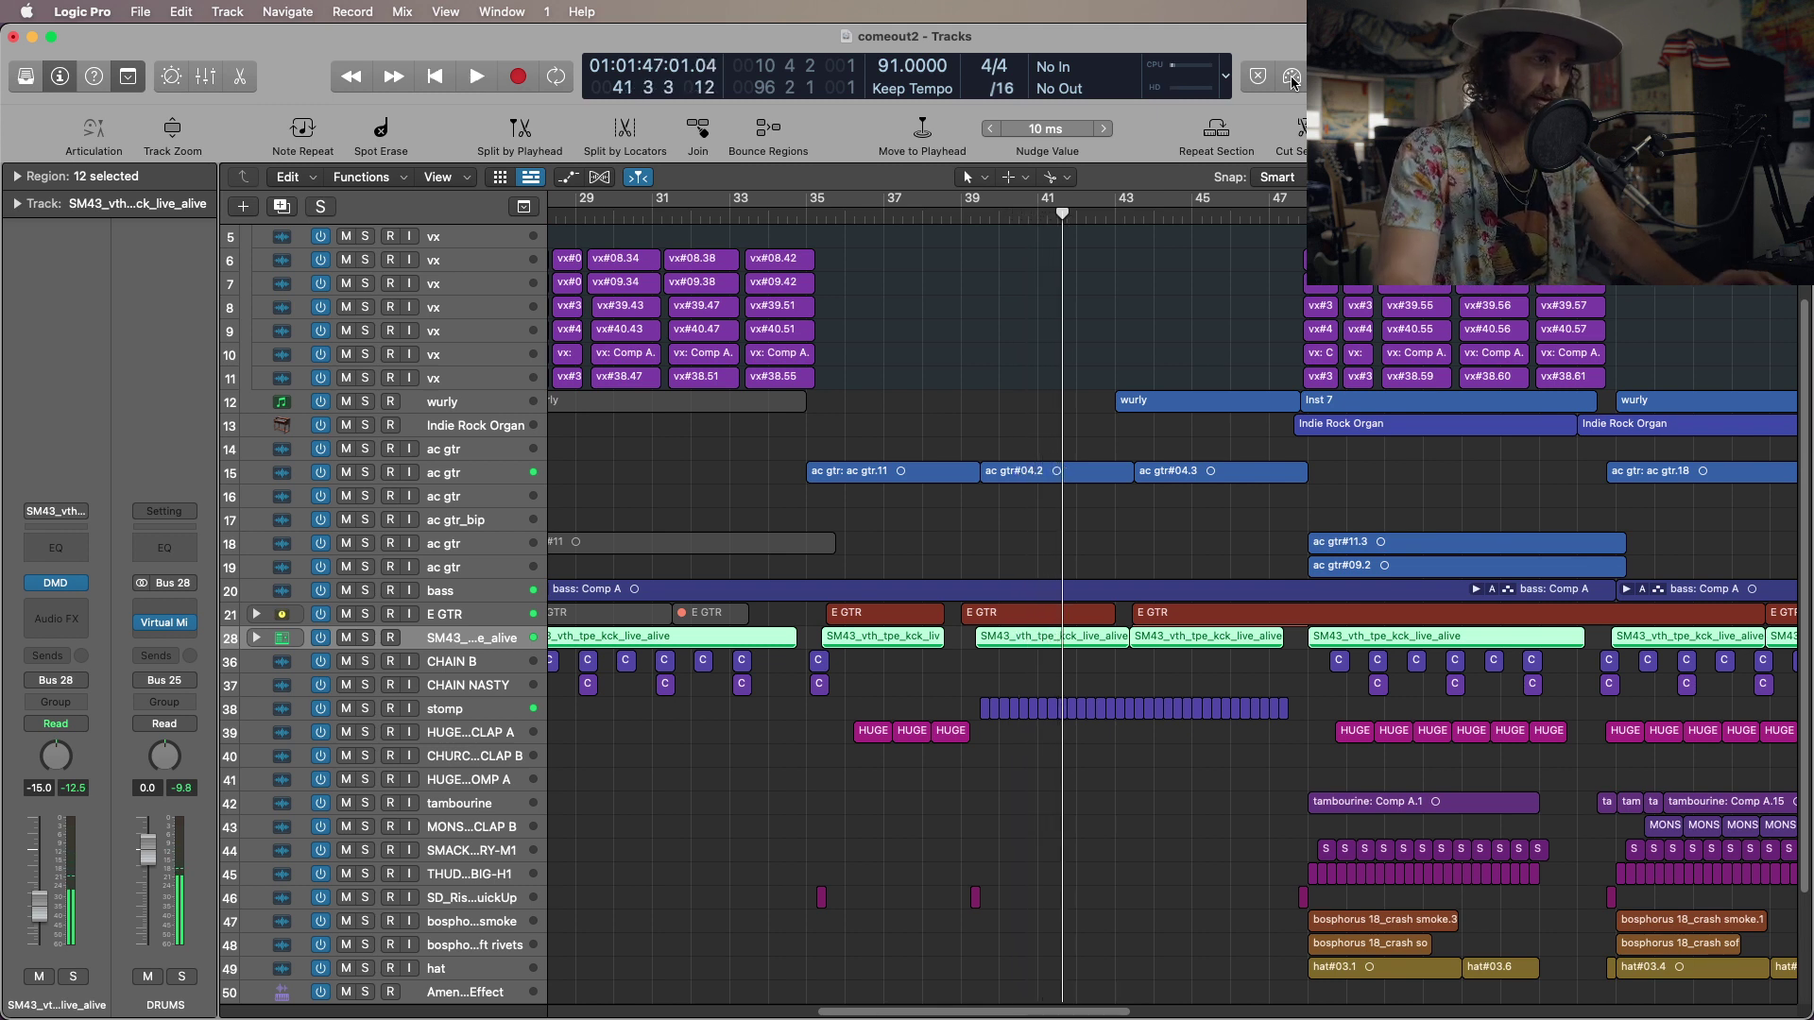
{"action": "left_click", "coordinate": [1291, 79]}
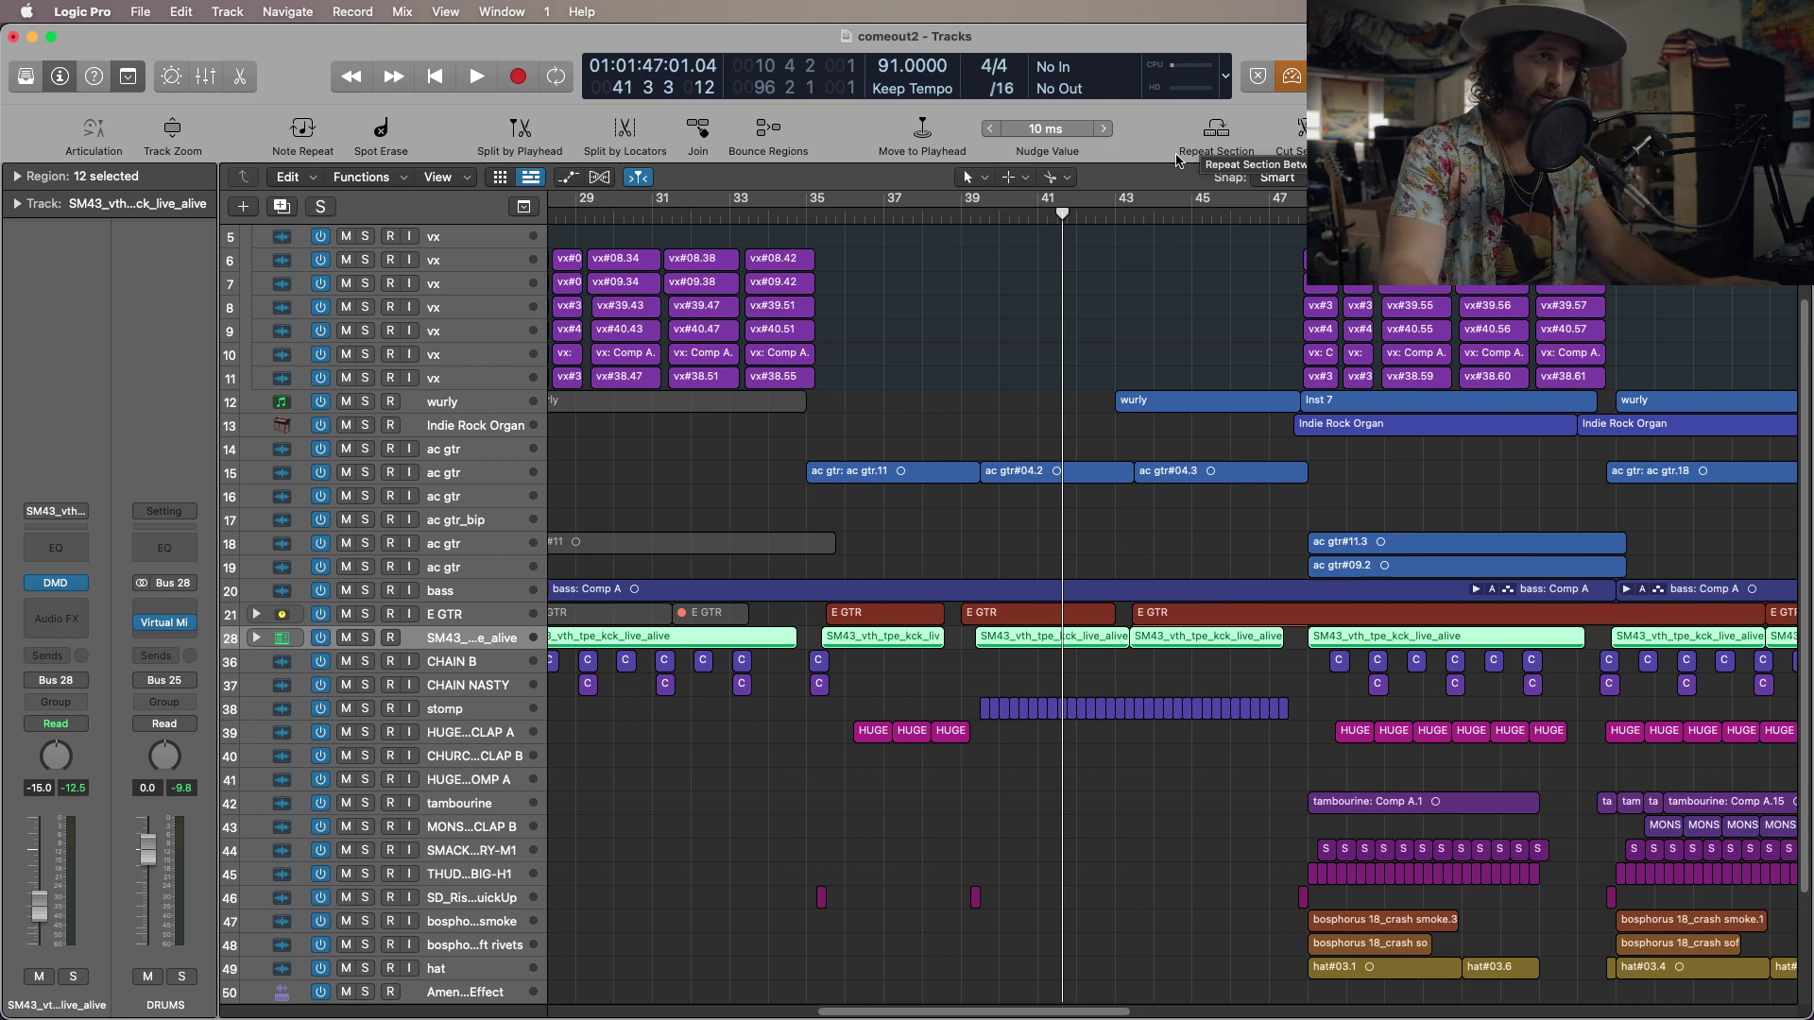
Turn Low Latency Mode off and continue playback from bar 41 to bar 44, turning the mode on again when stopped.
{"action": "left_click", "coordinate": [1294, 81]}
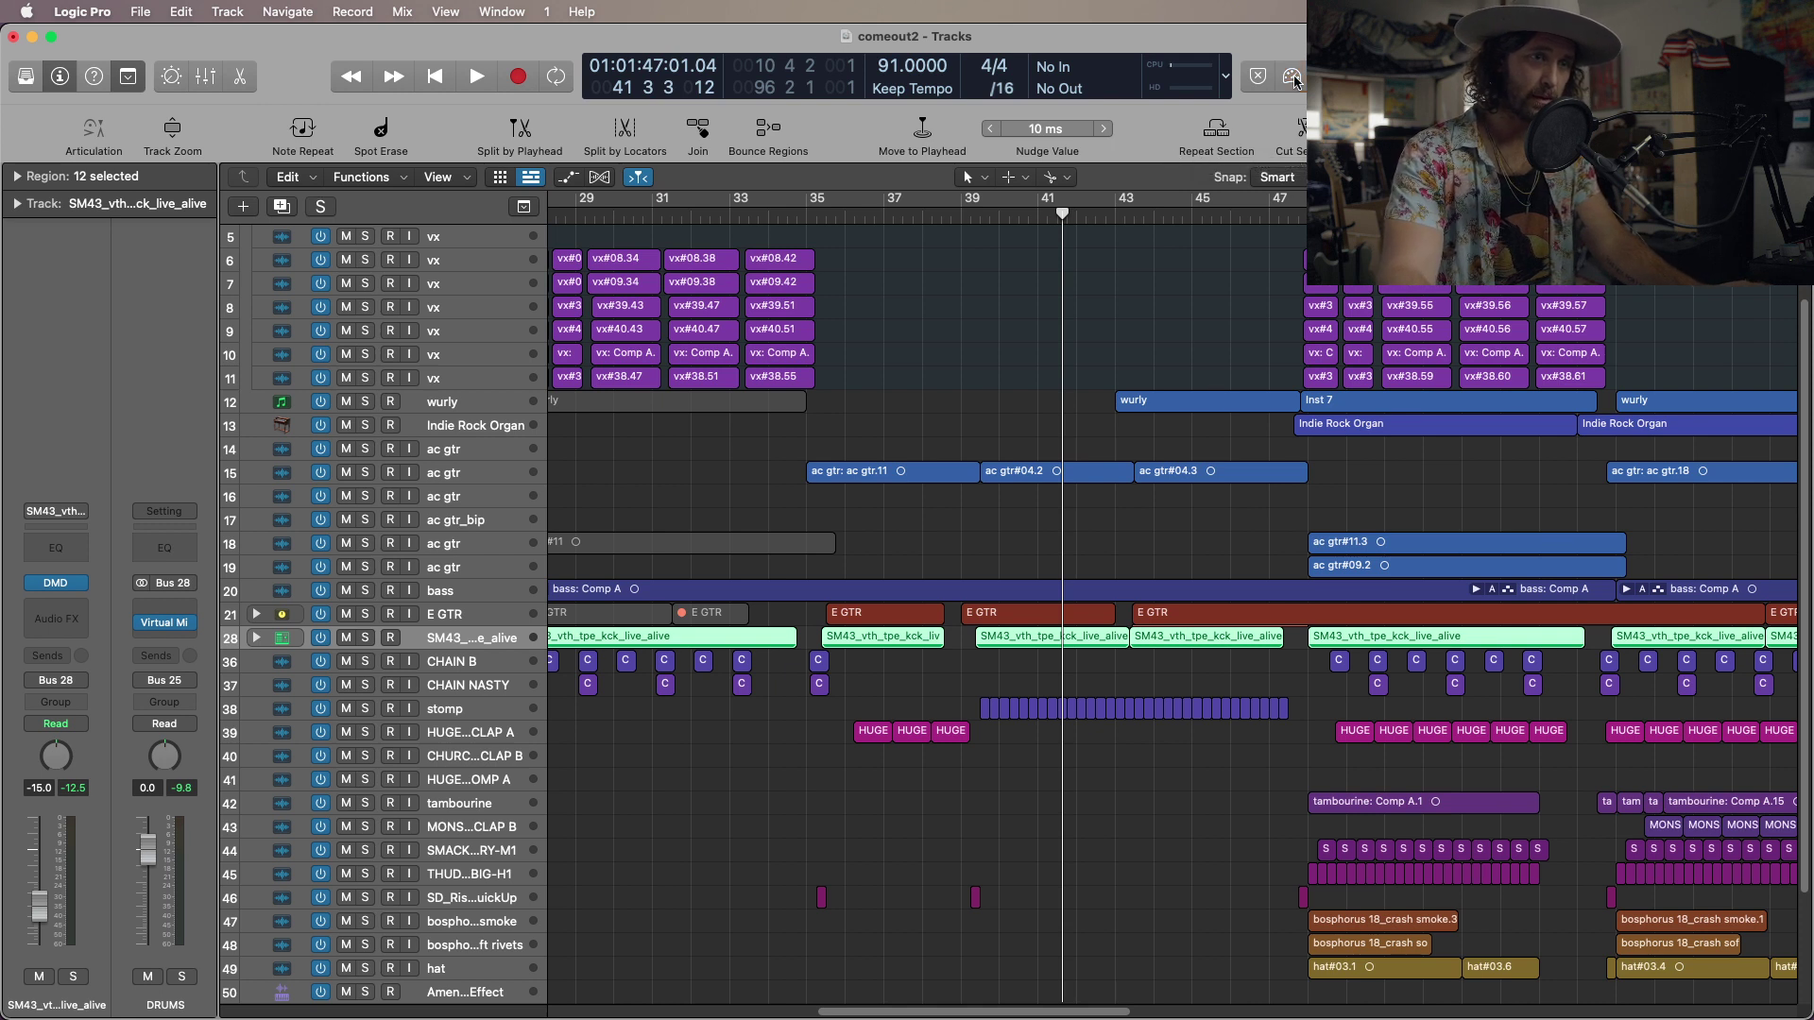
{"action": "key", "text": "space"}
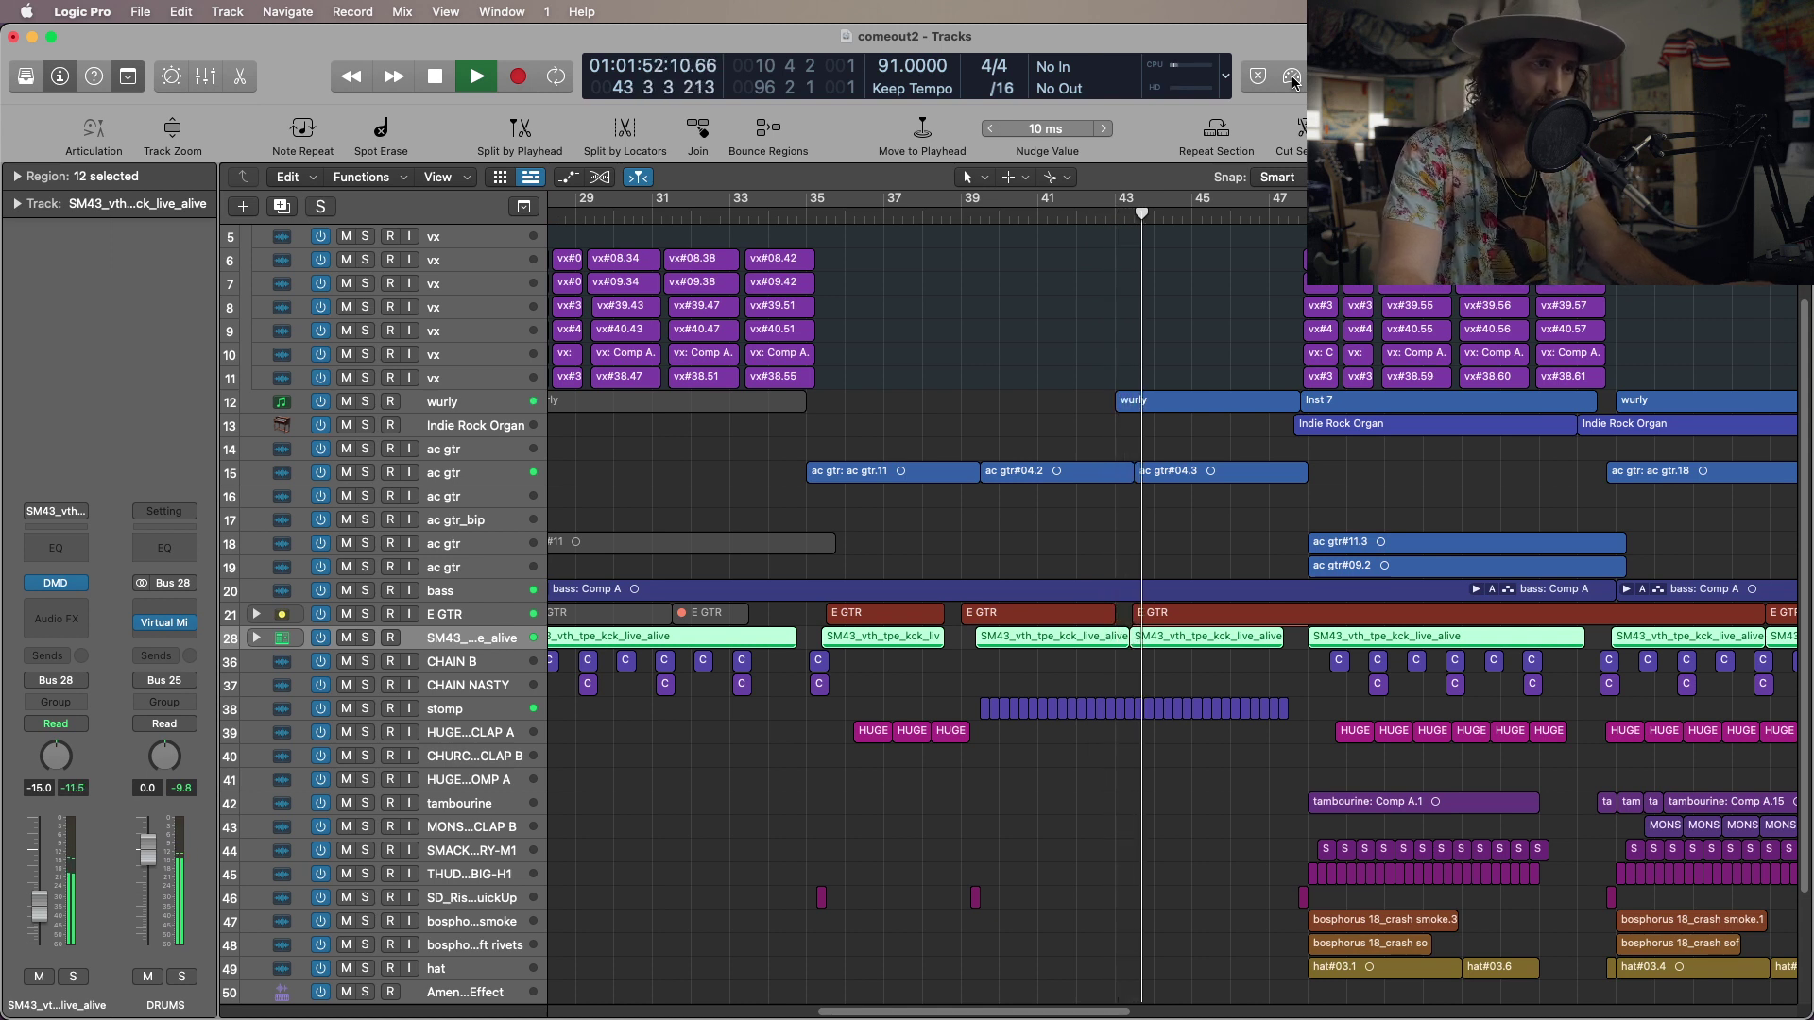
{"action": "key", "text": "space"}
{"action": "left_click", "coordinate": [1293, 75]}
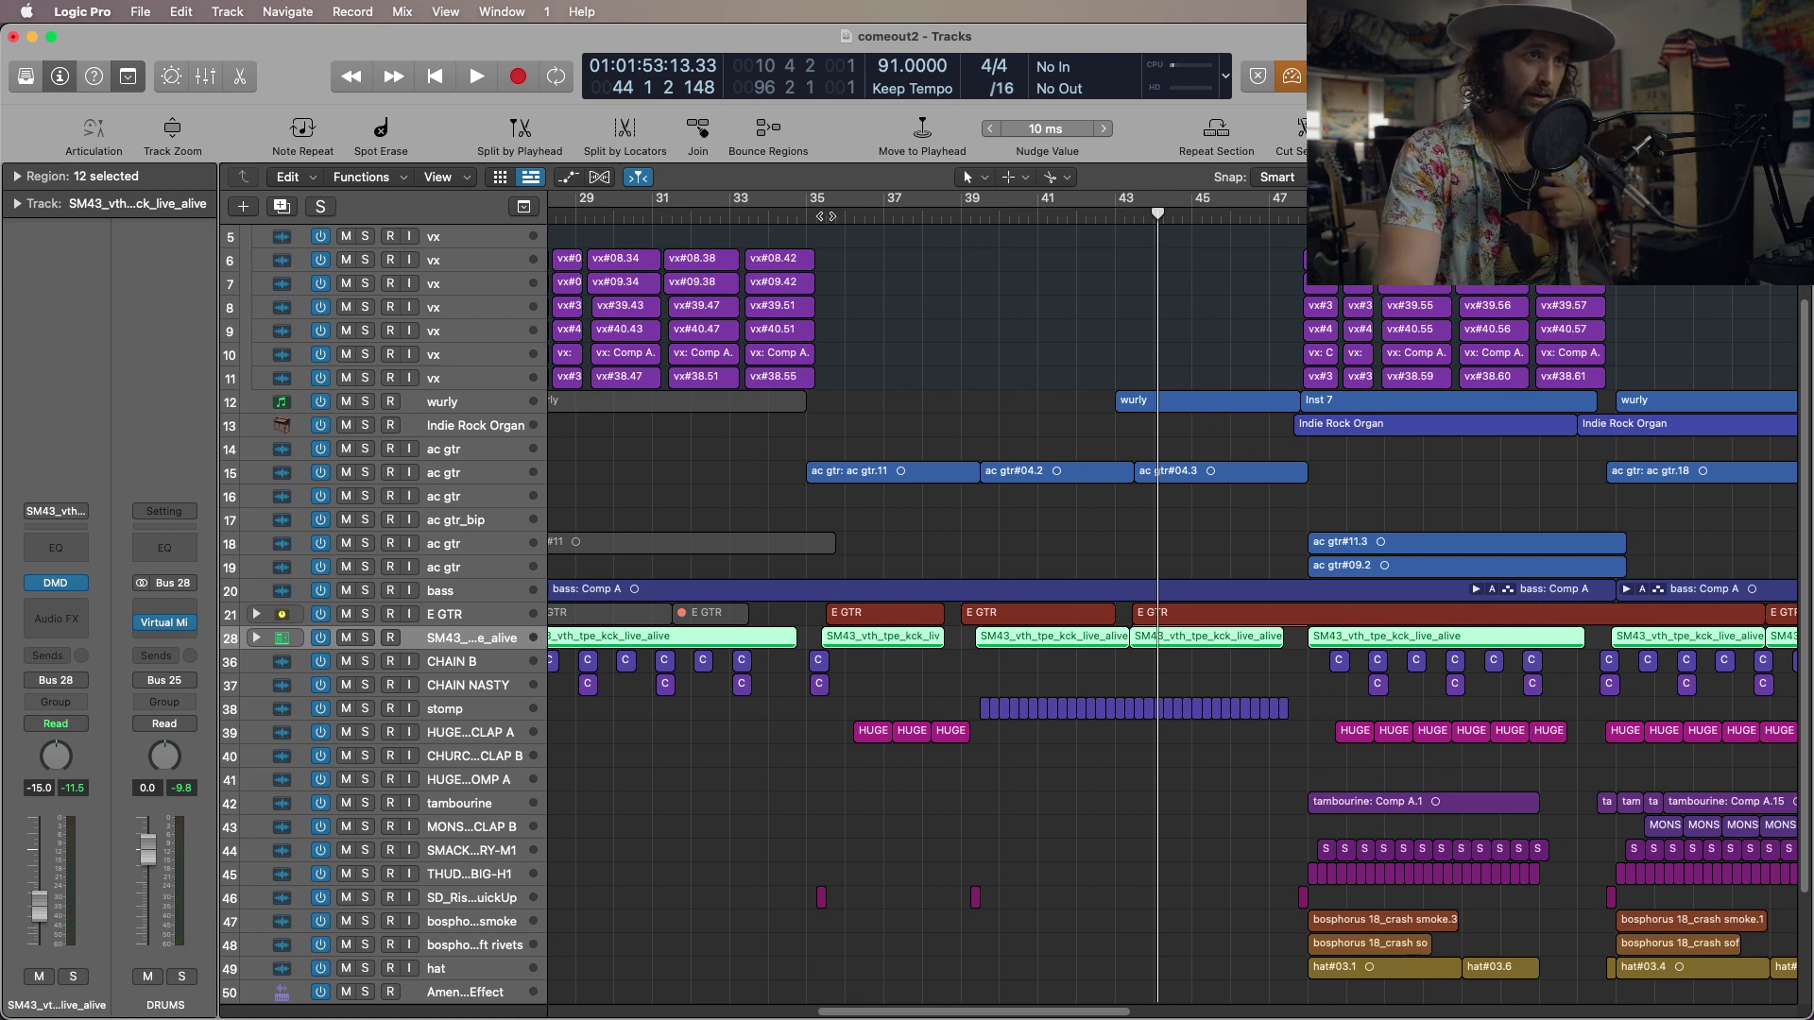
Look over the arrangement from bar 15 onward and play the wurly section from bar 43 to bar 47, ending with Low Latency Mode on.
{"action": "left_click_drag", "start_coordinate": [1043, 1012], "coordinate": [855, 1012]}
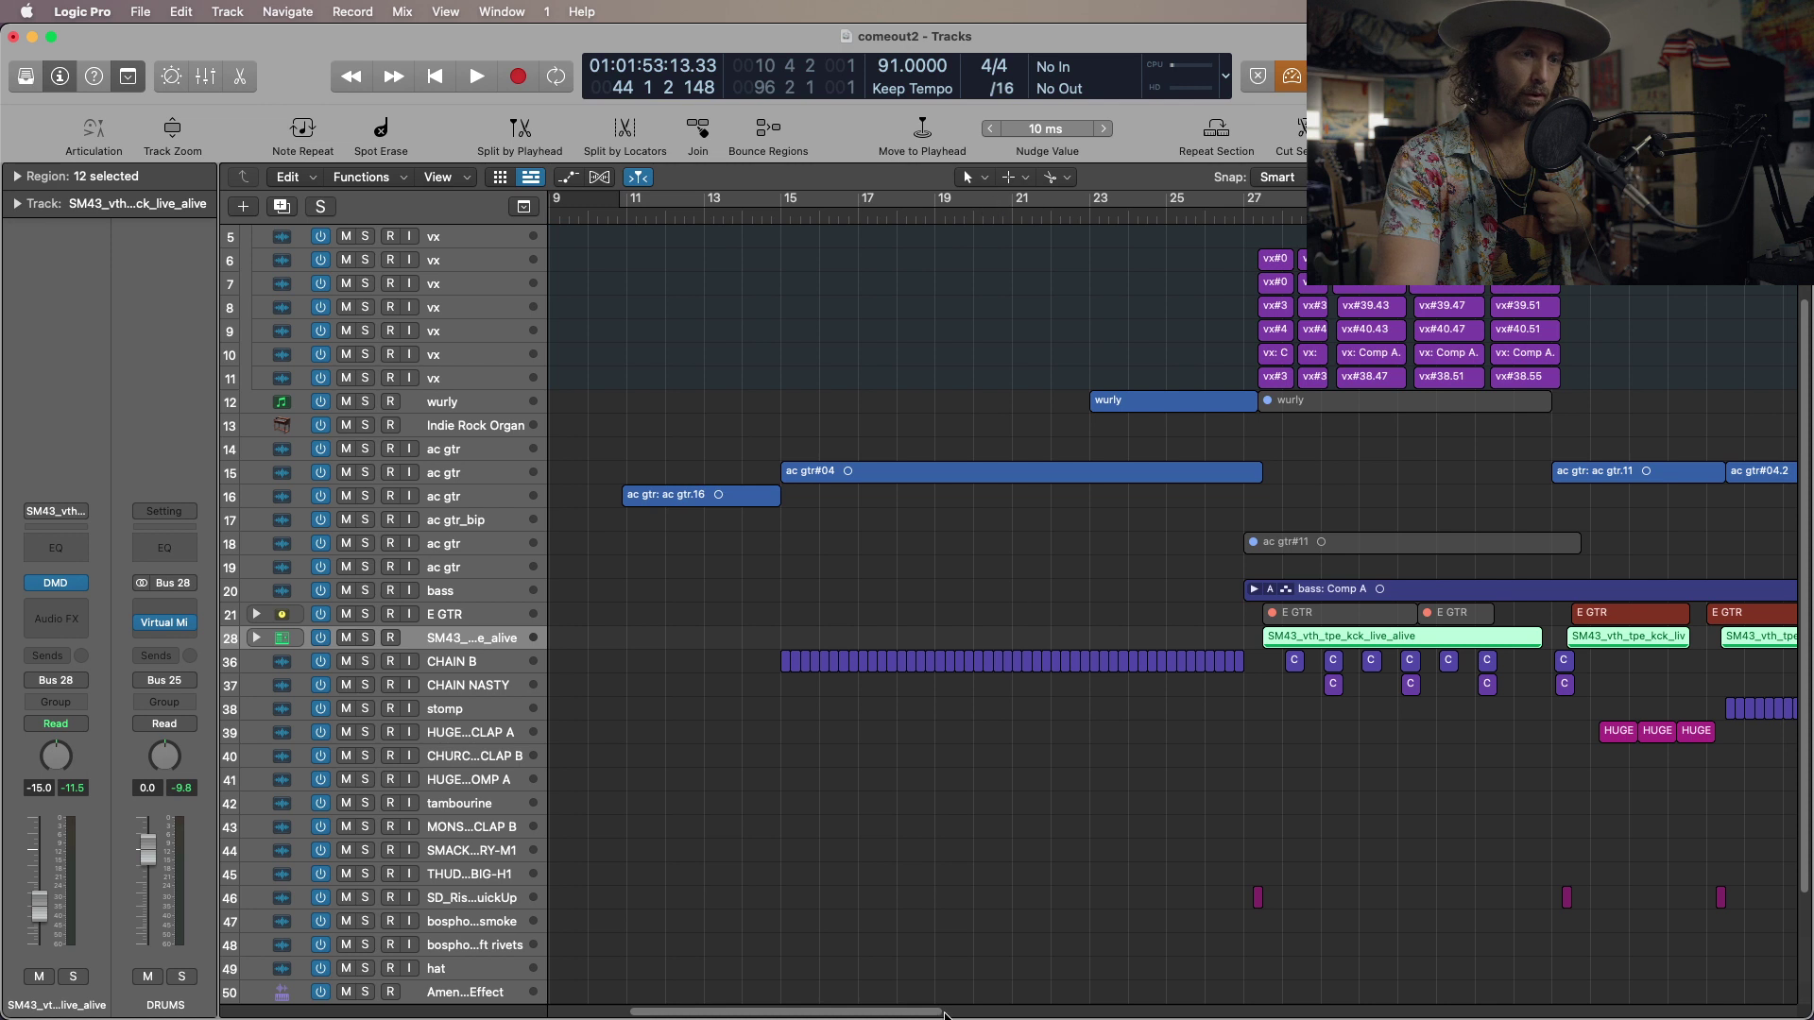
{"action": "left_click_drag", "start_coordinate": [894, 1011], "coordinate": [1071, 1017]}
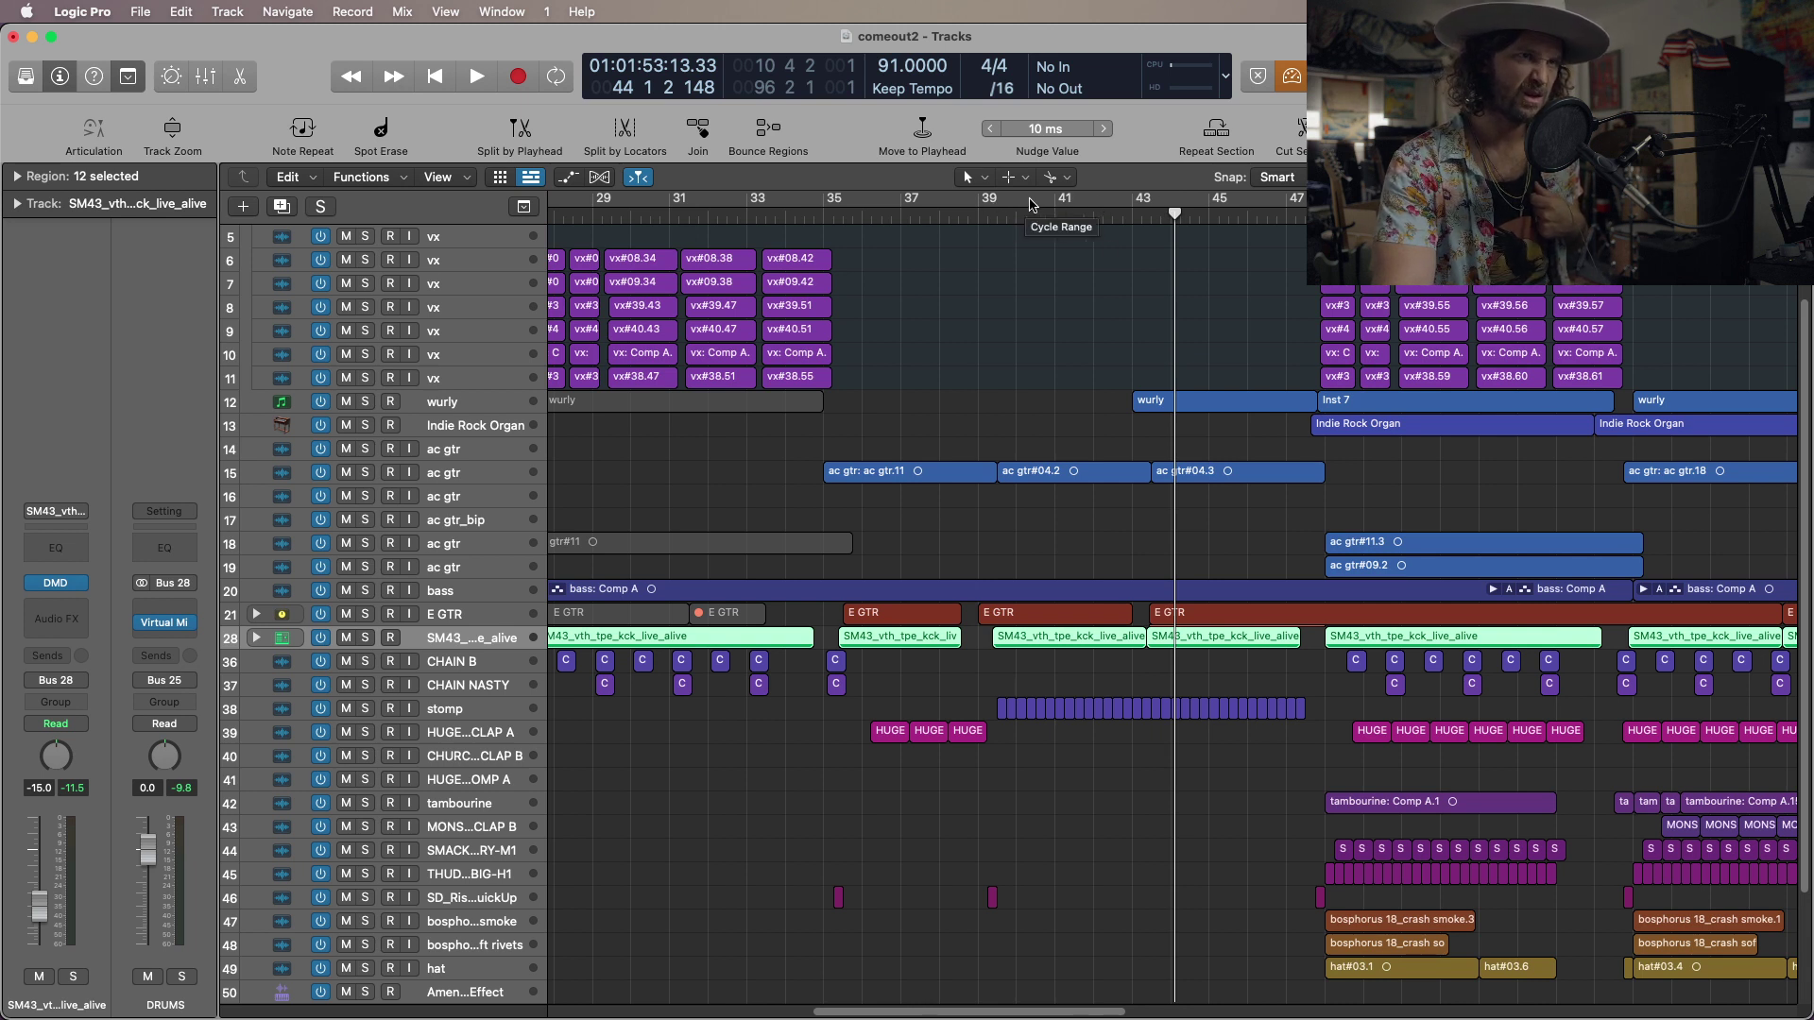
{"action": "left_click_drag", "start_coordinate": [1082, 1009], "coordinate": [917, 1006]}
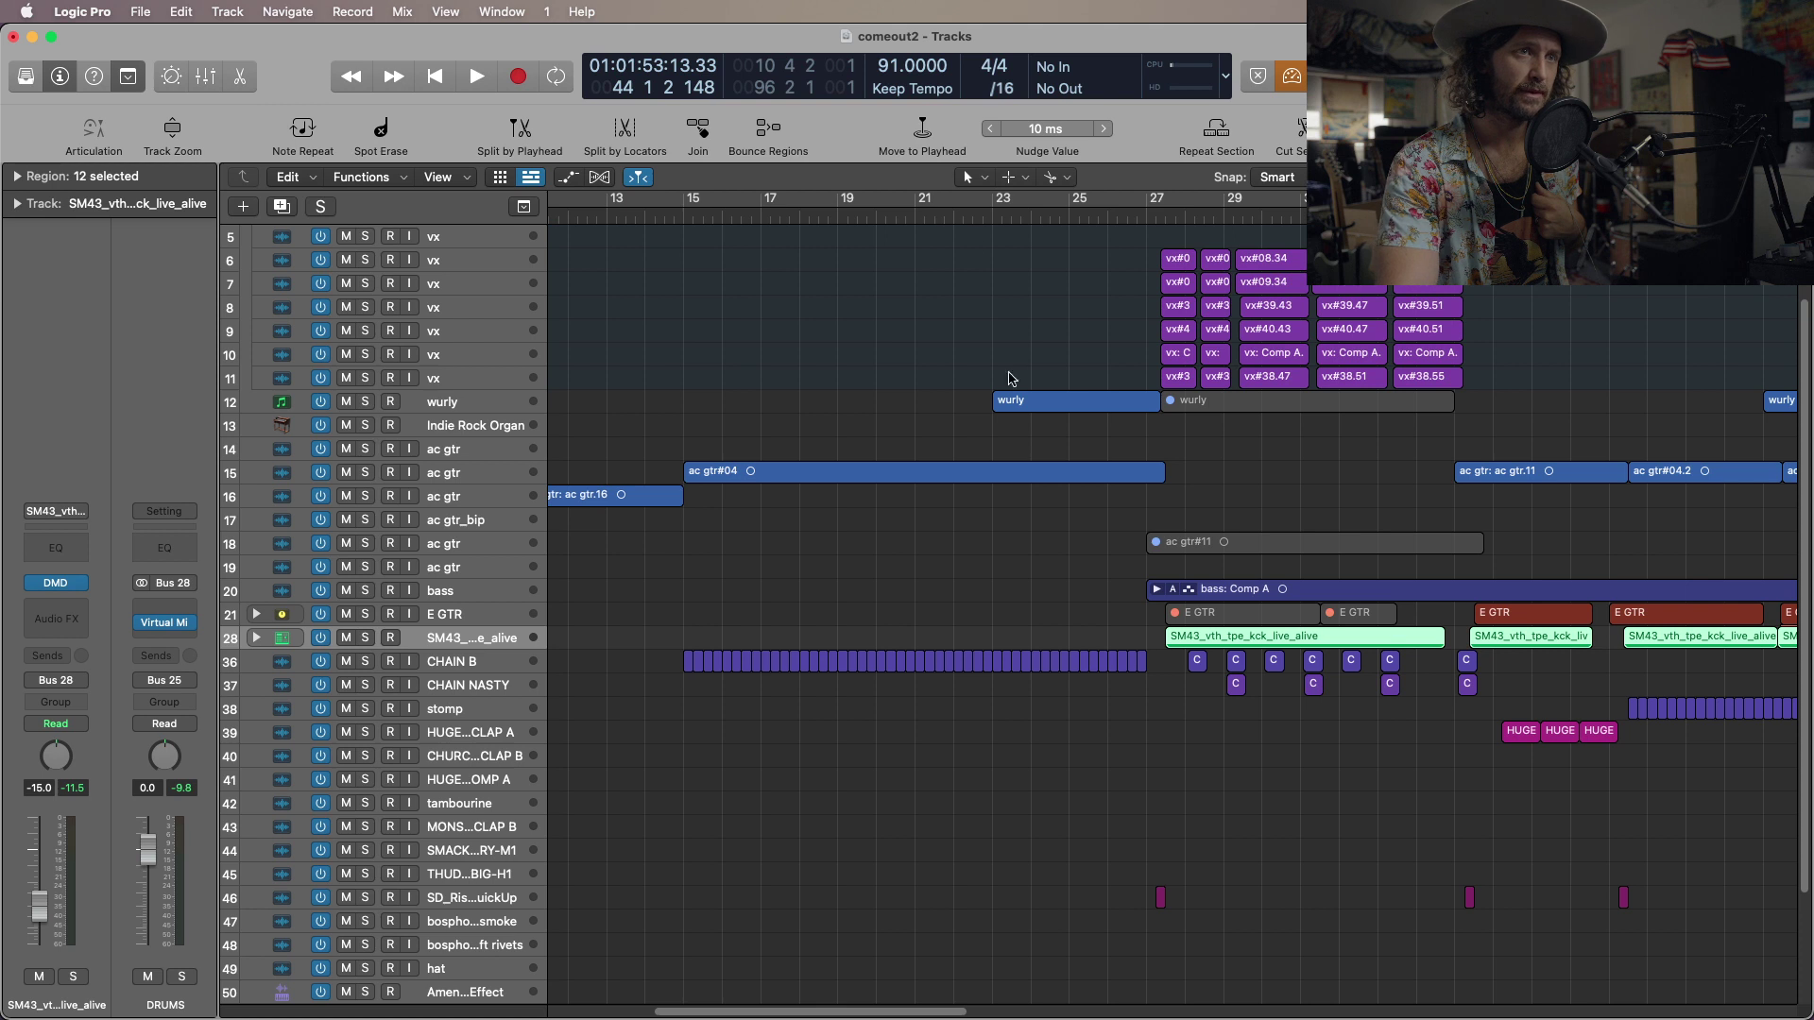
{"action": "left_click_drag", "start_coordinate": [910, 1012], "coordinate": [1106, 1009]}
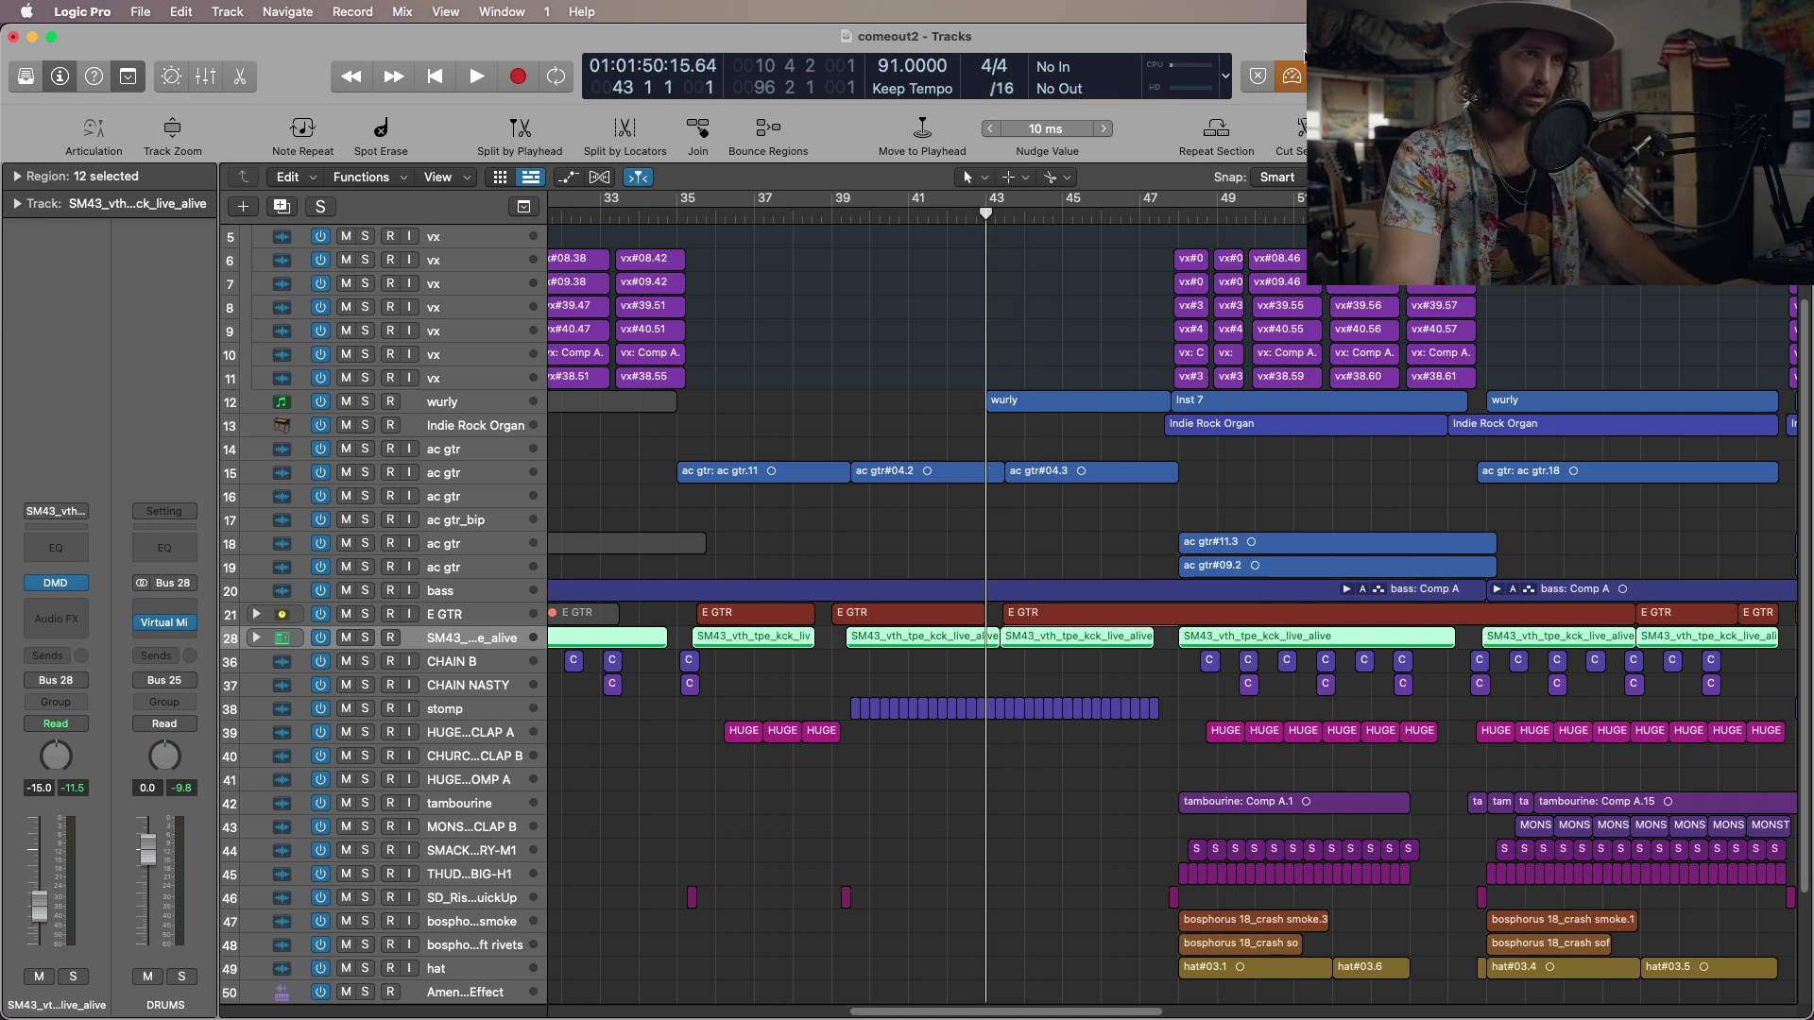
{"action": "key", "text": "space"}
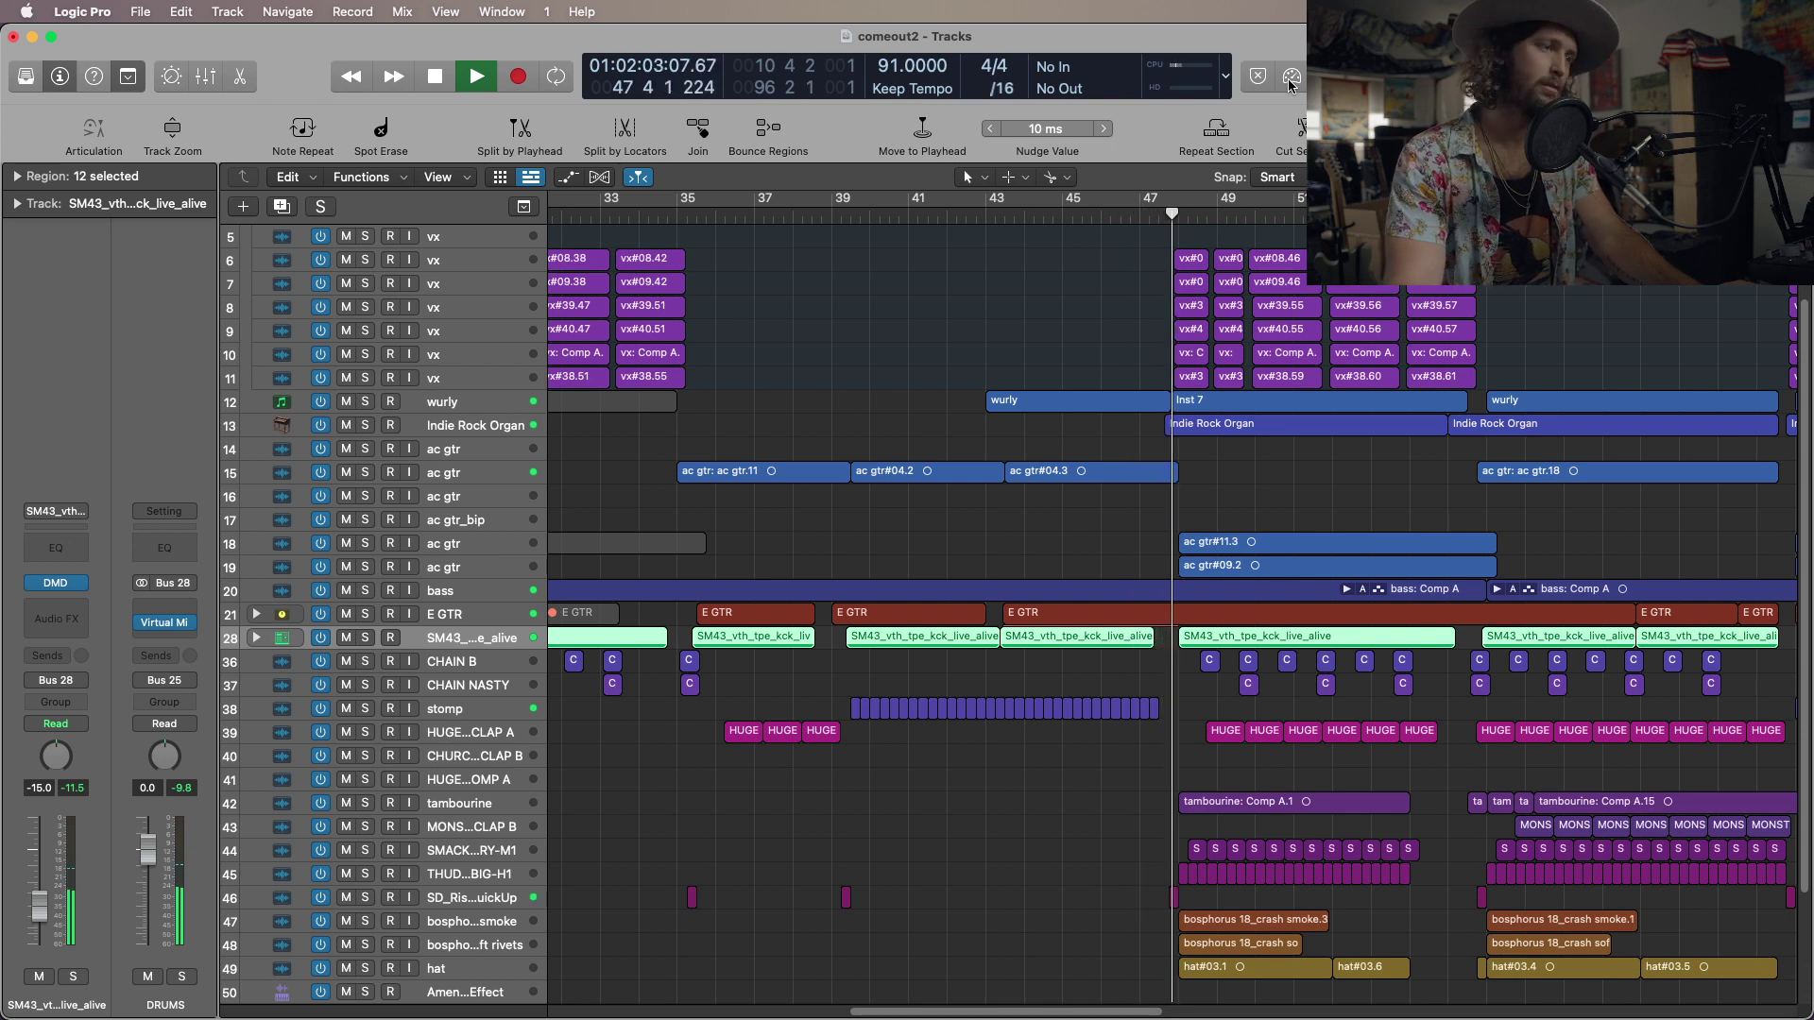
{"action": "key", "text": "space"}
{"action": "left_click", "coordinate": [1292, 77]}
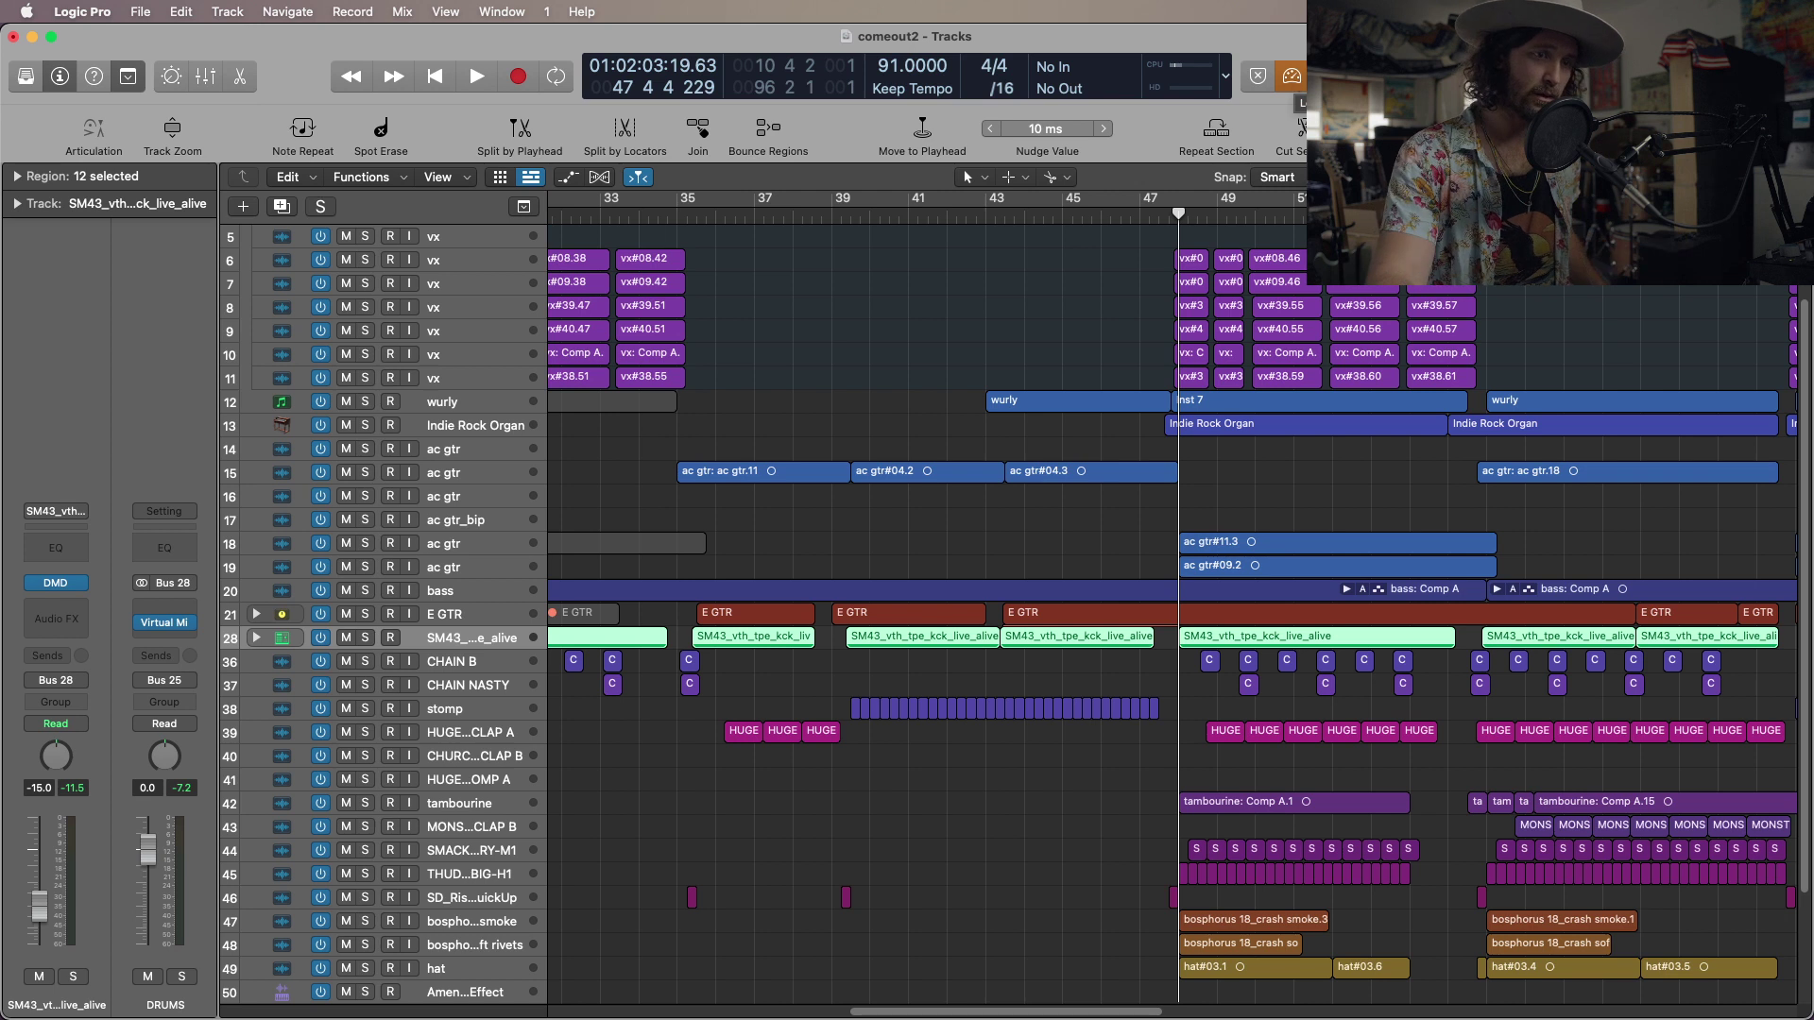
Solo the Indie Rock Organ track, listen to its entrance after bar 47, and unsolo it with the playhead back at bar 47.
{"action": "scroll", "coordinate": [1266, 368], "scroll_direction": "down", "scroll_amount": 1}
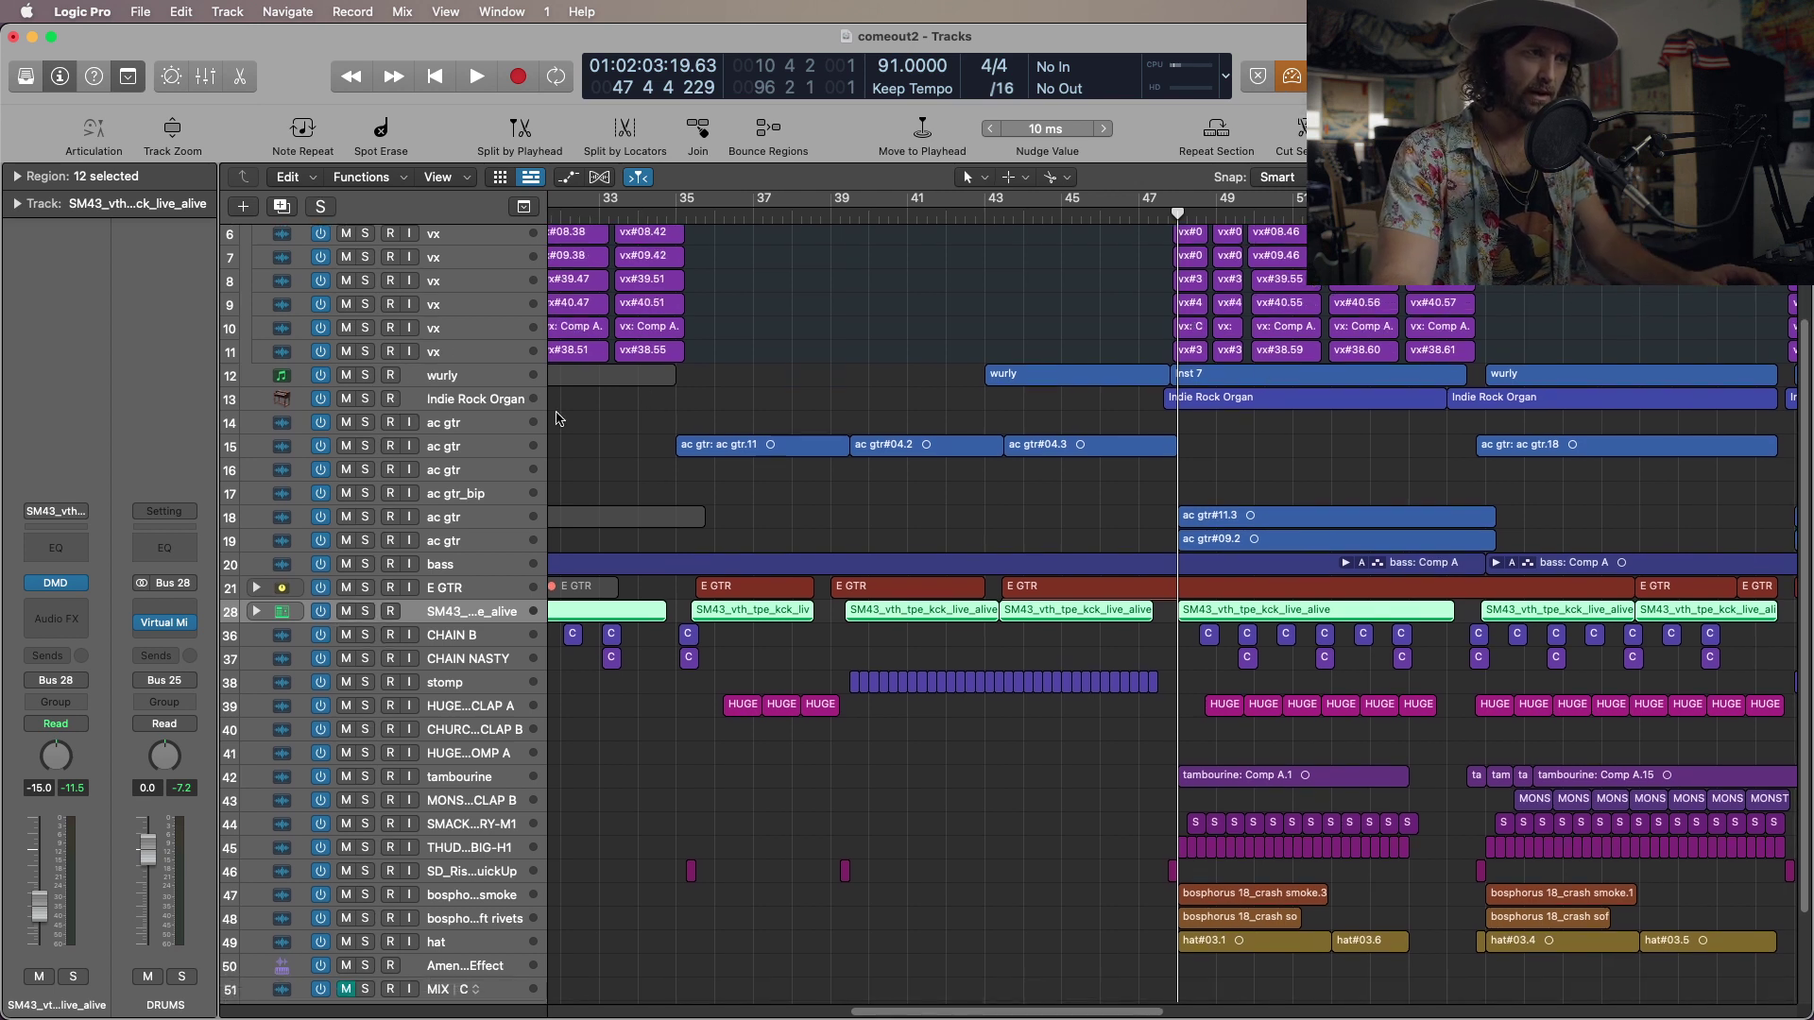
{"action": "left_click", "coordinate": [366, 399]}
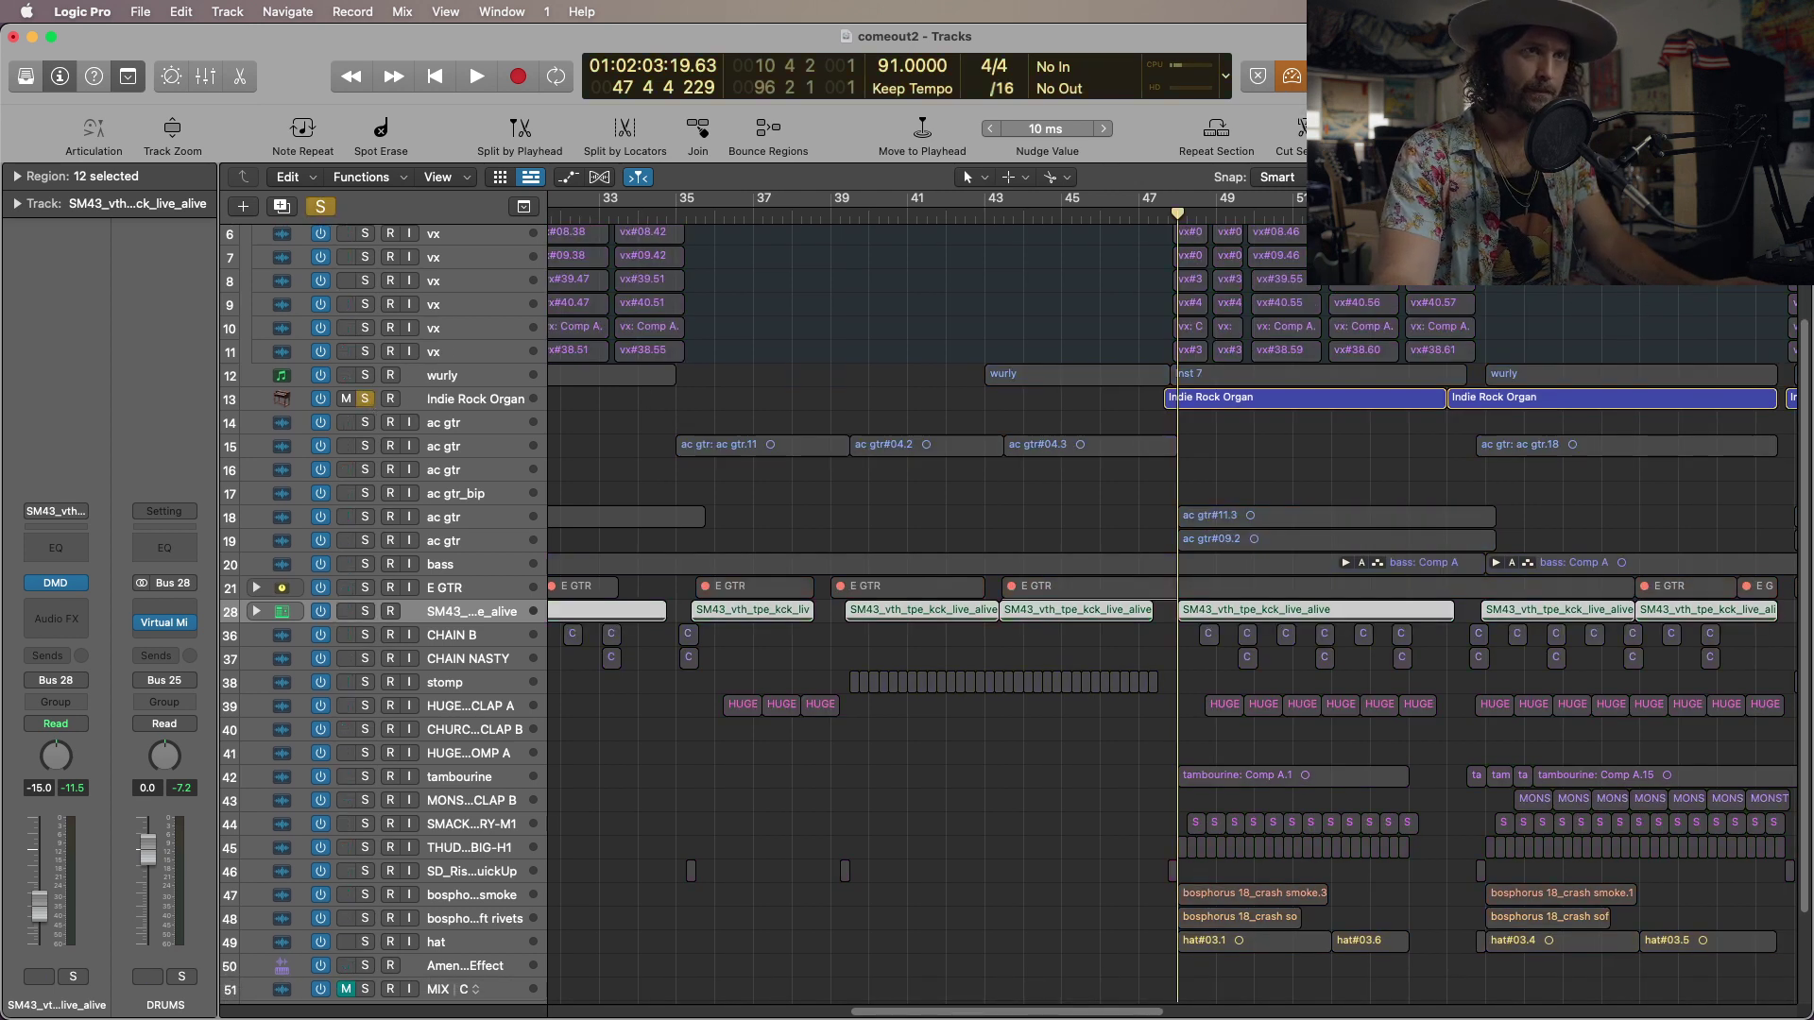
{"action": "key", "text": "space"}
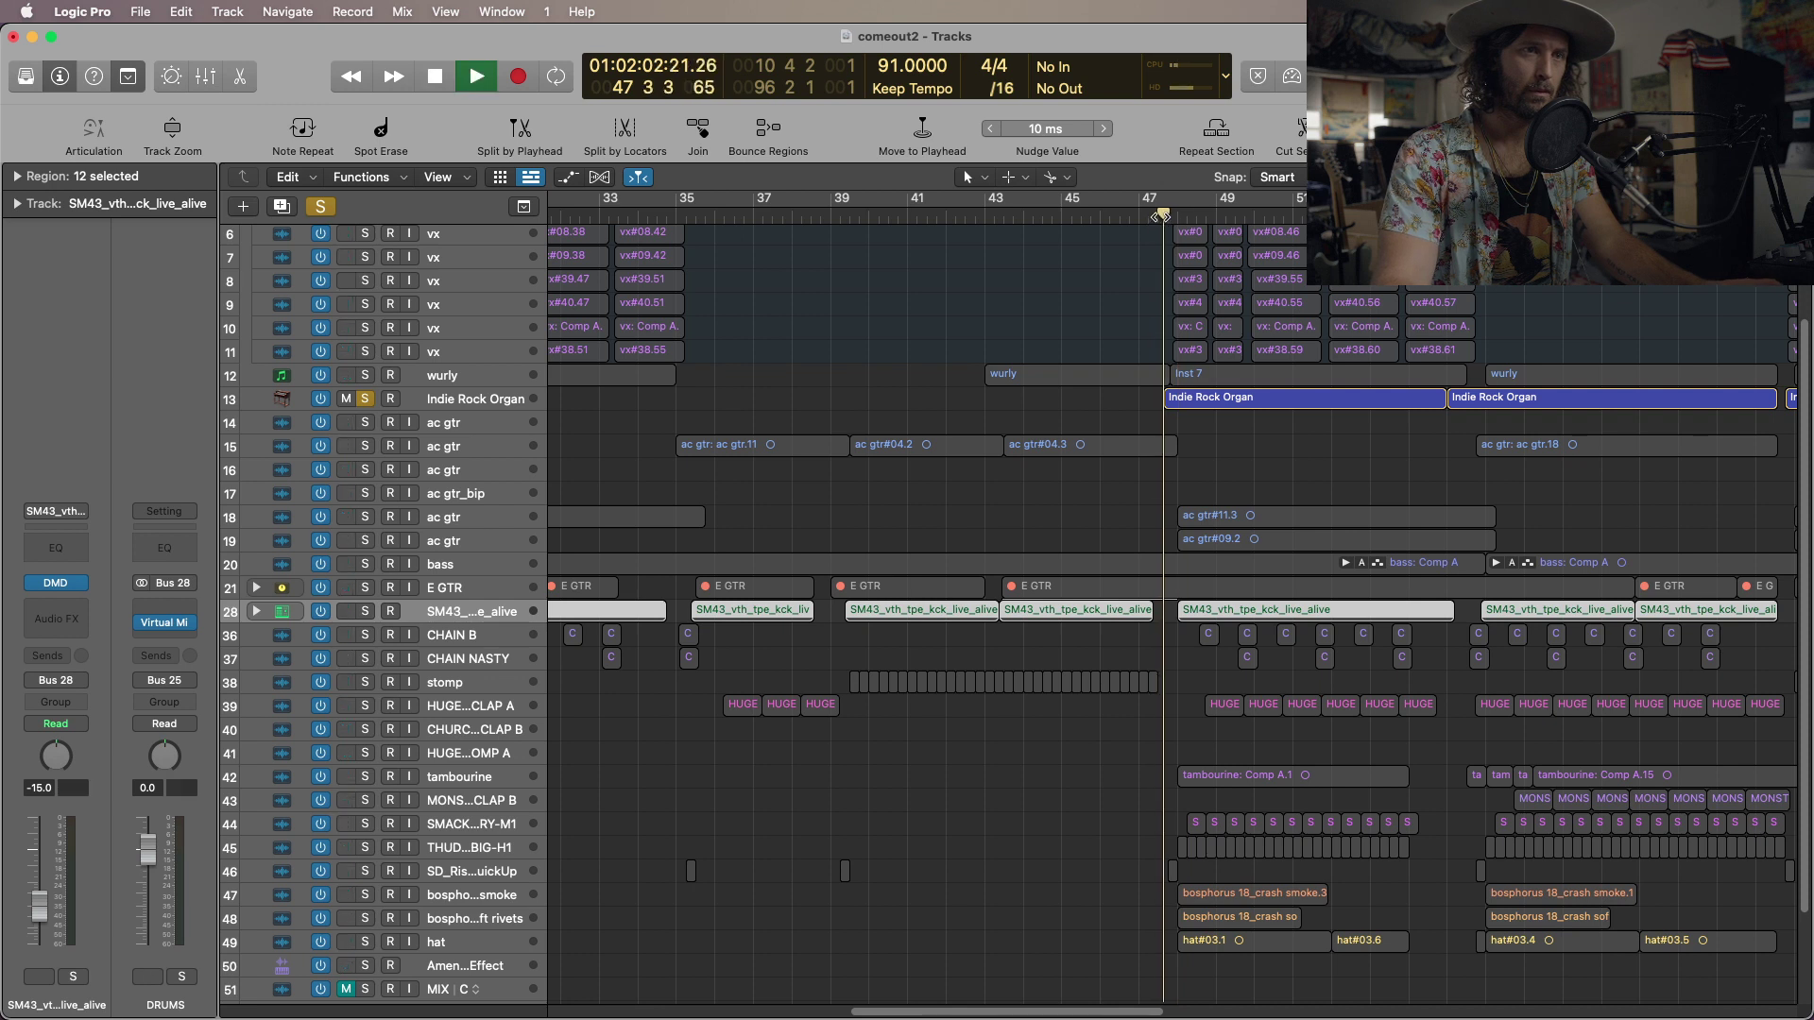
{"action": "key", "text": "space"}
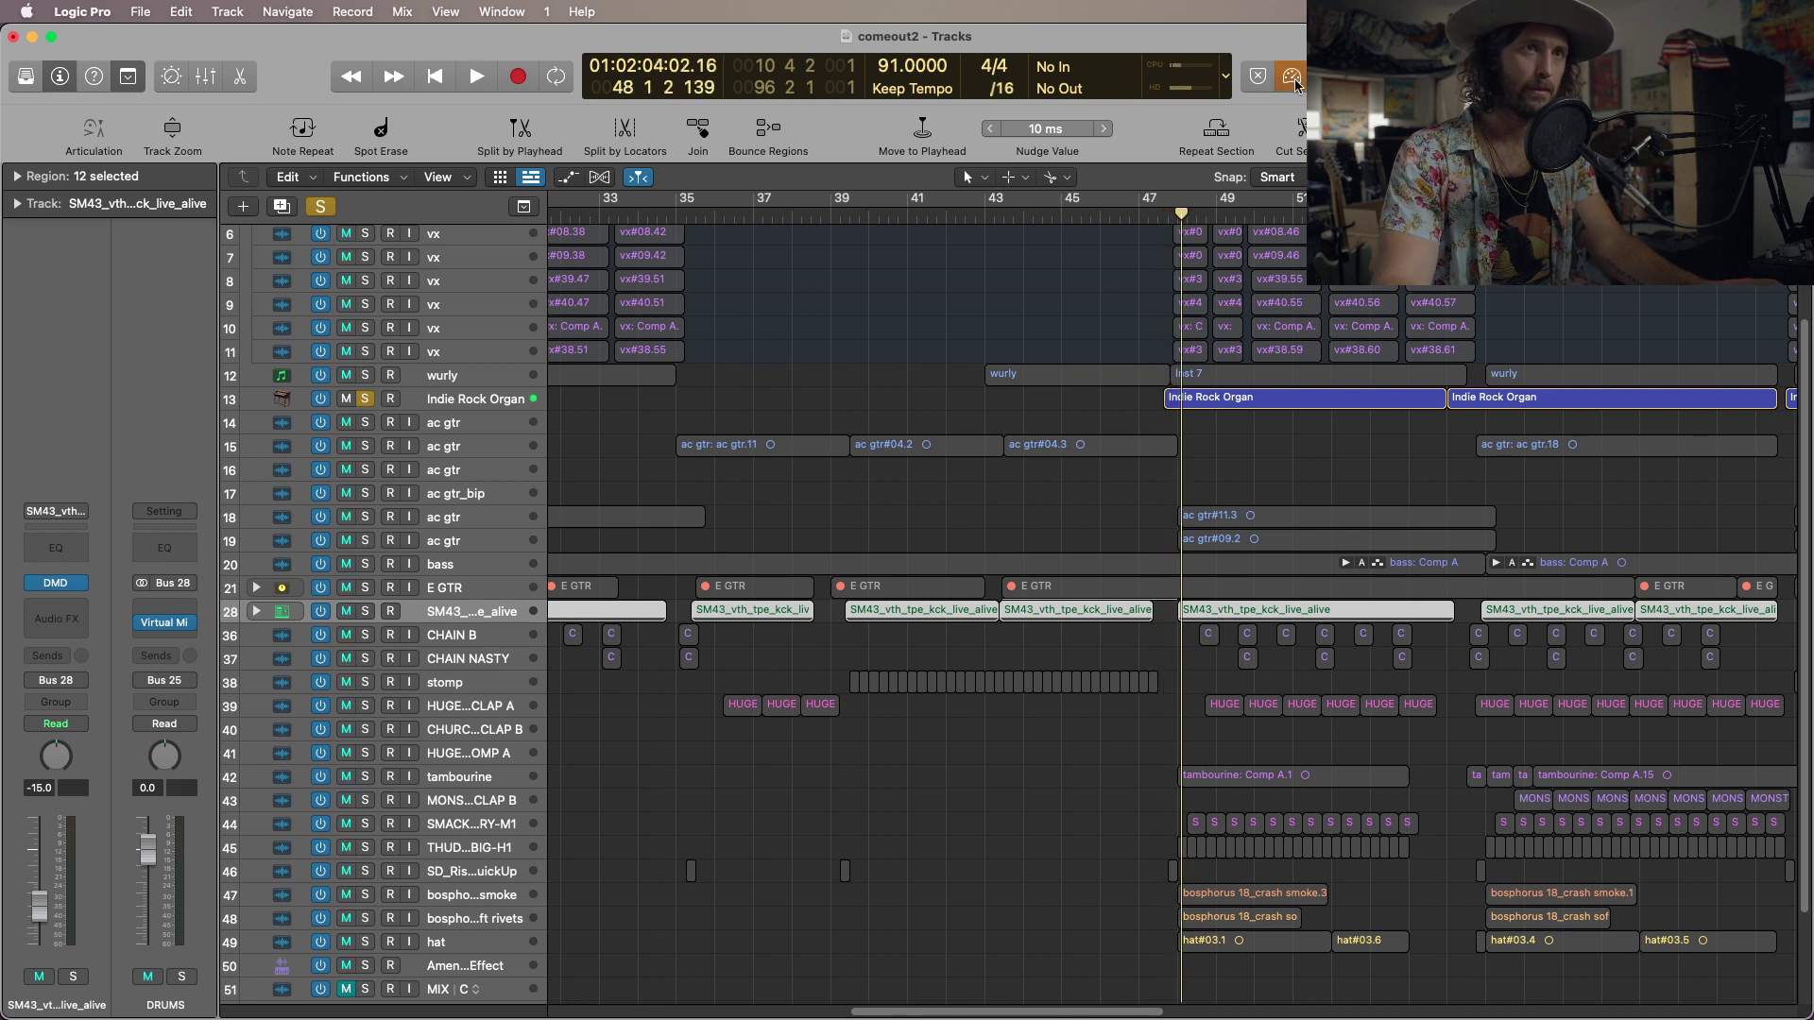
{"action": "left_click", "coordinate": [1159, 219]}
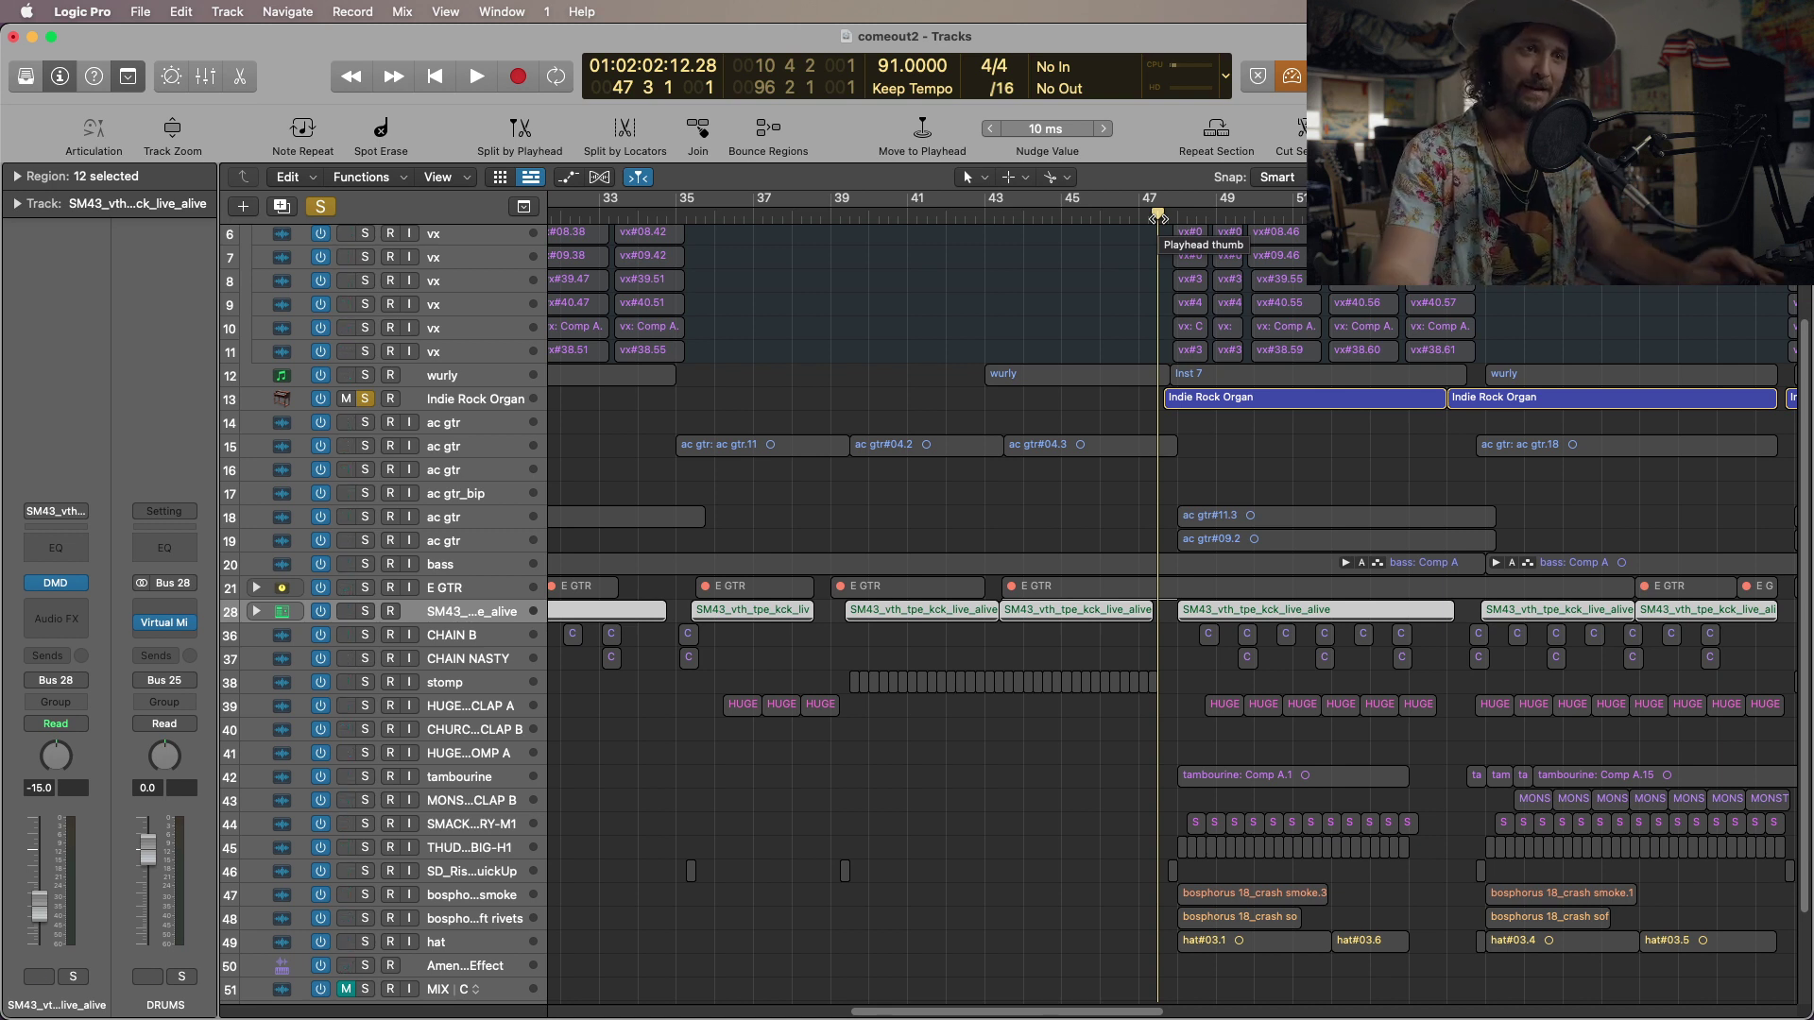
{"action": "left_click", "coordinate": [364, 399]}
{"action": "left_click", "coordinate": [1292, 81]}
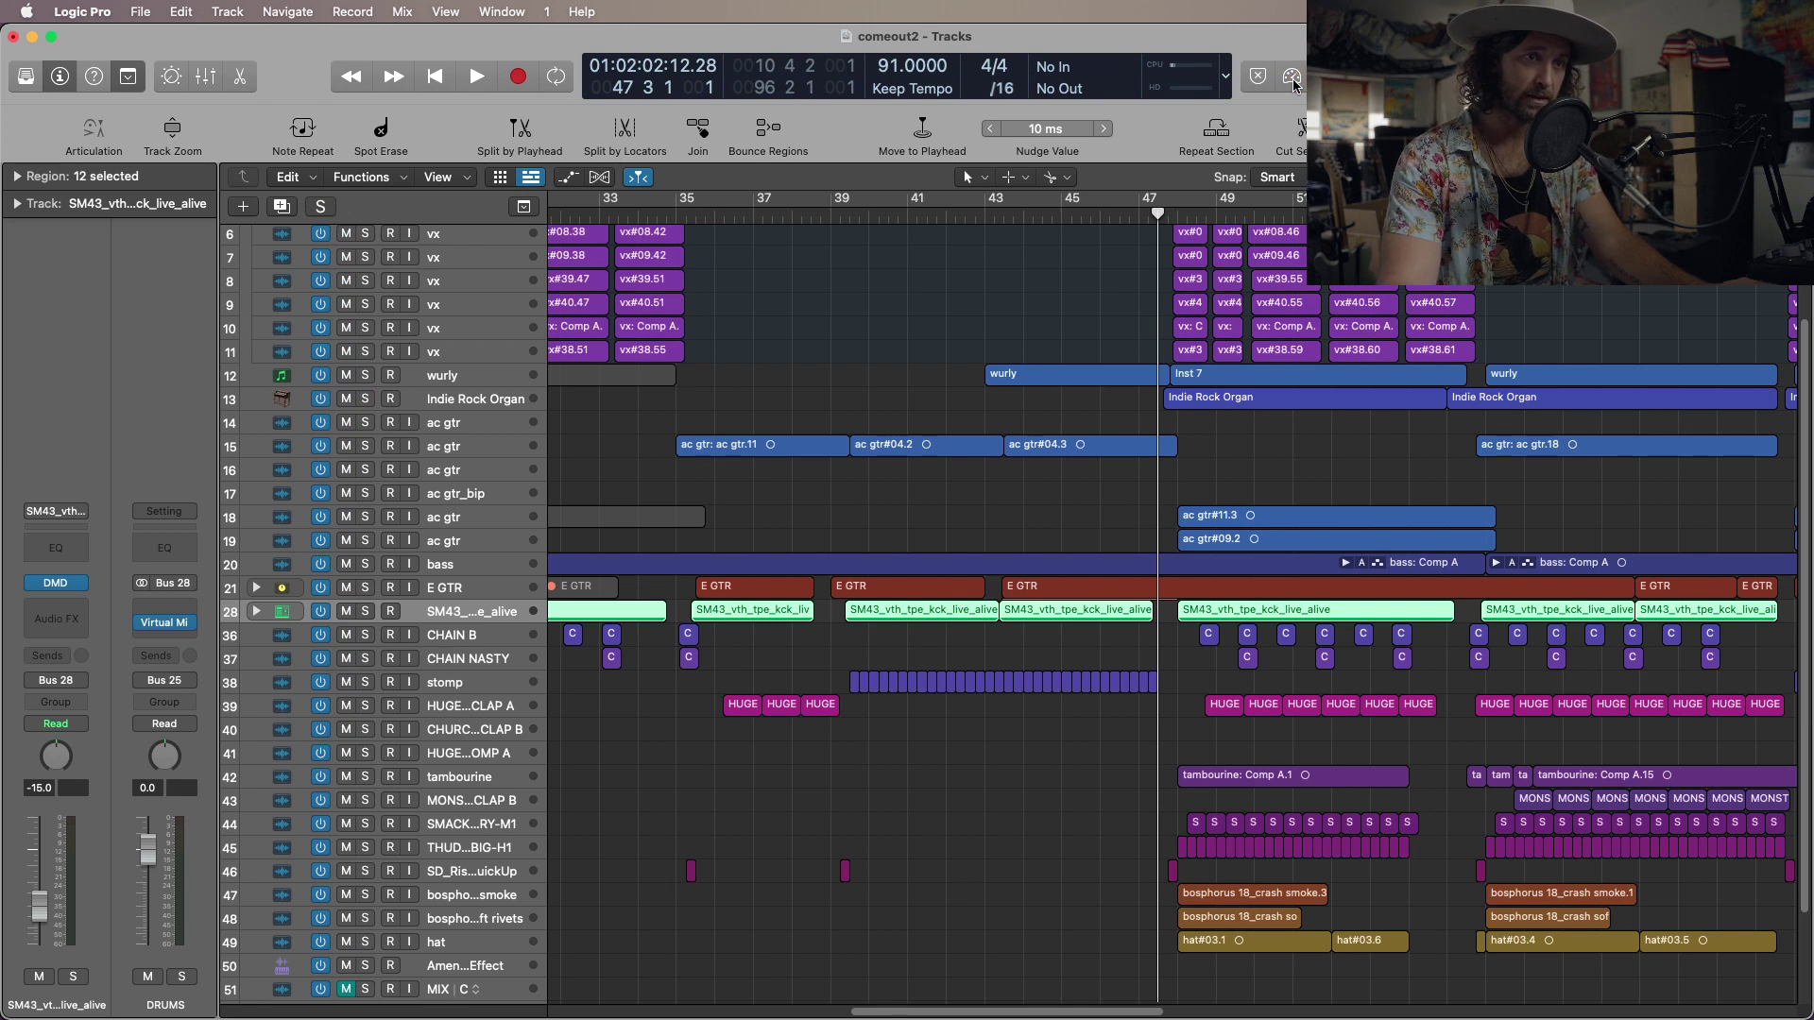
{"action": "left_click", "coordinate": [1293, 81]}
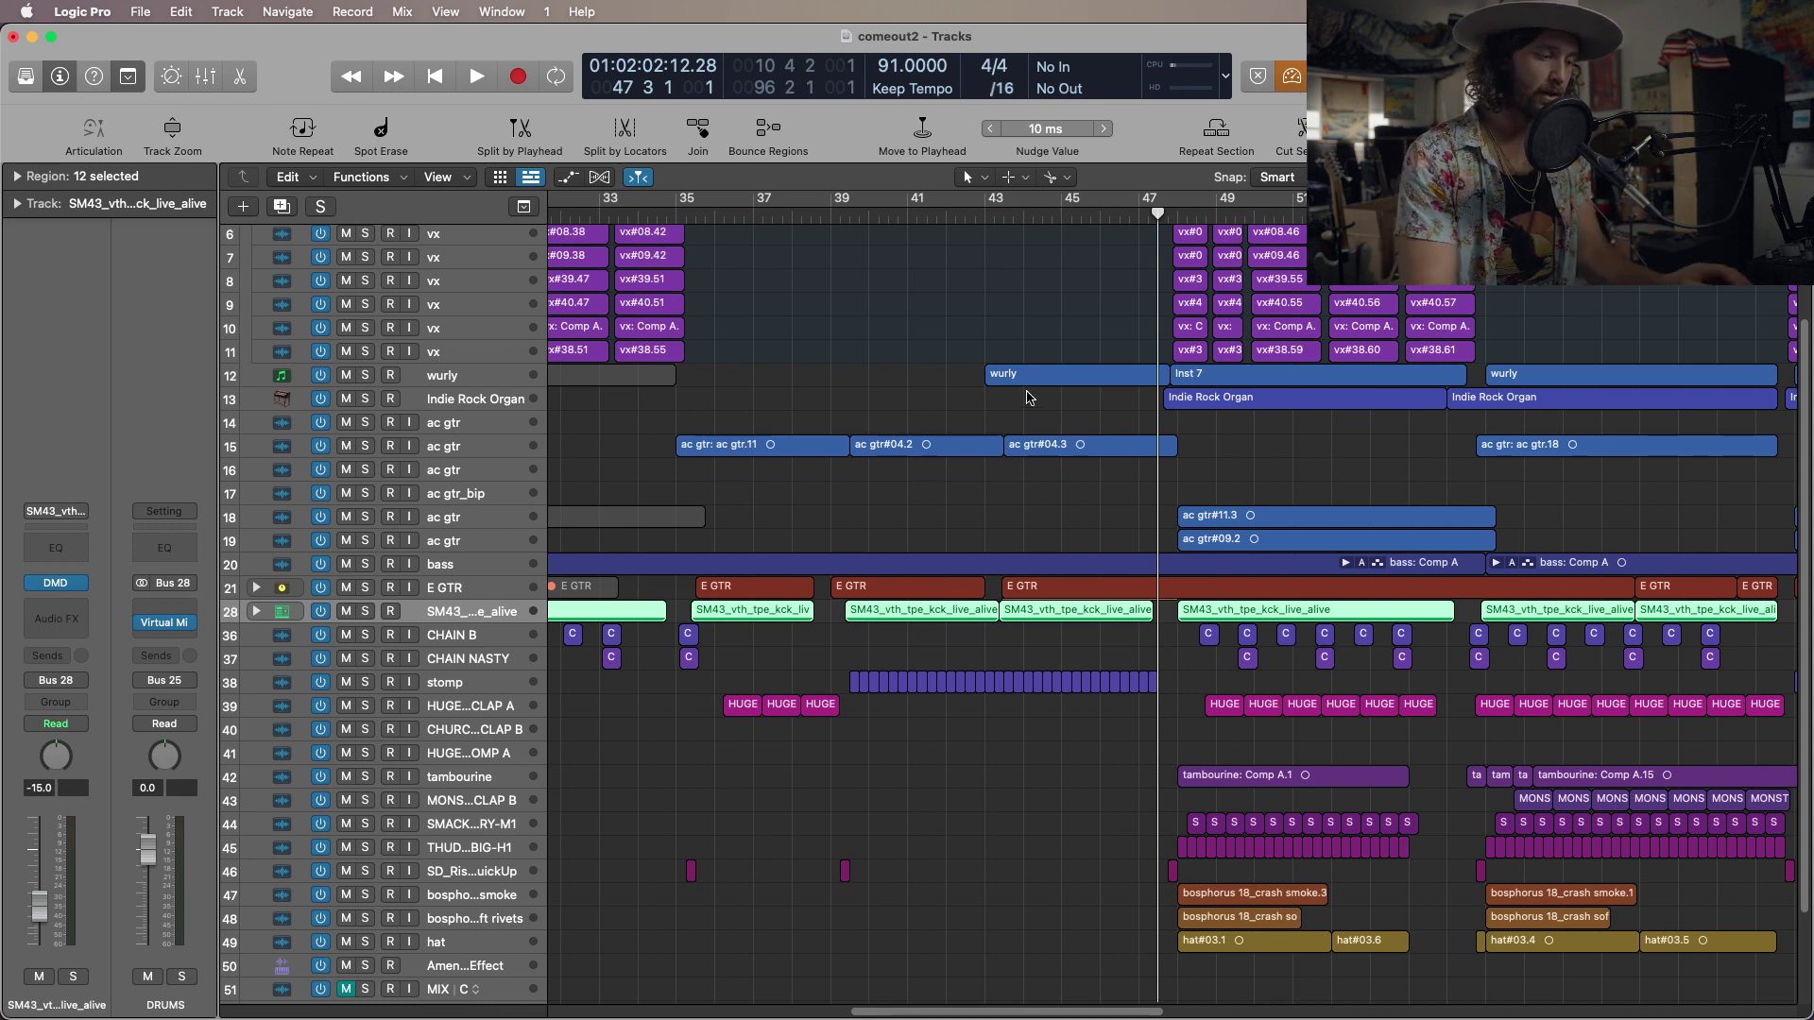
Show more of the arrangement and audition the SMACK...RY-M1 track in solo from bar 47 to bar 49, unsoloing it when stopped.
{"action": "key", "text": "super+Left"}
{"action": "scroll", "coordinate": [940, 401], "scroll_direction": "up", "scroll_amount": 3}
{"action": "scroll", "coordinate": [940, 402], "scroll_direction": "left", "scroll_amount": 3}
{"action": "scroll", "coordinate": [940, 401], "scroll_direction": "up", "scroll_amount": 1}
{"action": "scroll", "coordinate": [992, 300], "scroll_direction": "left", "scroll_amount": 3}
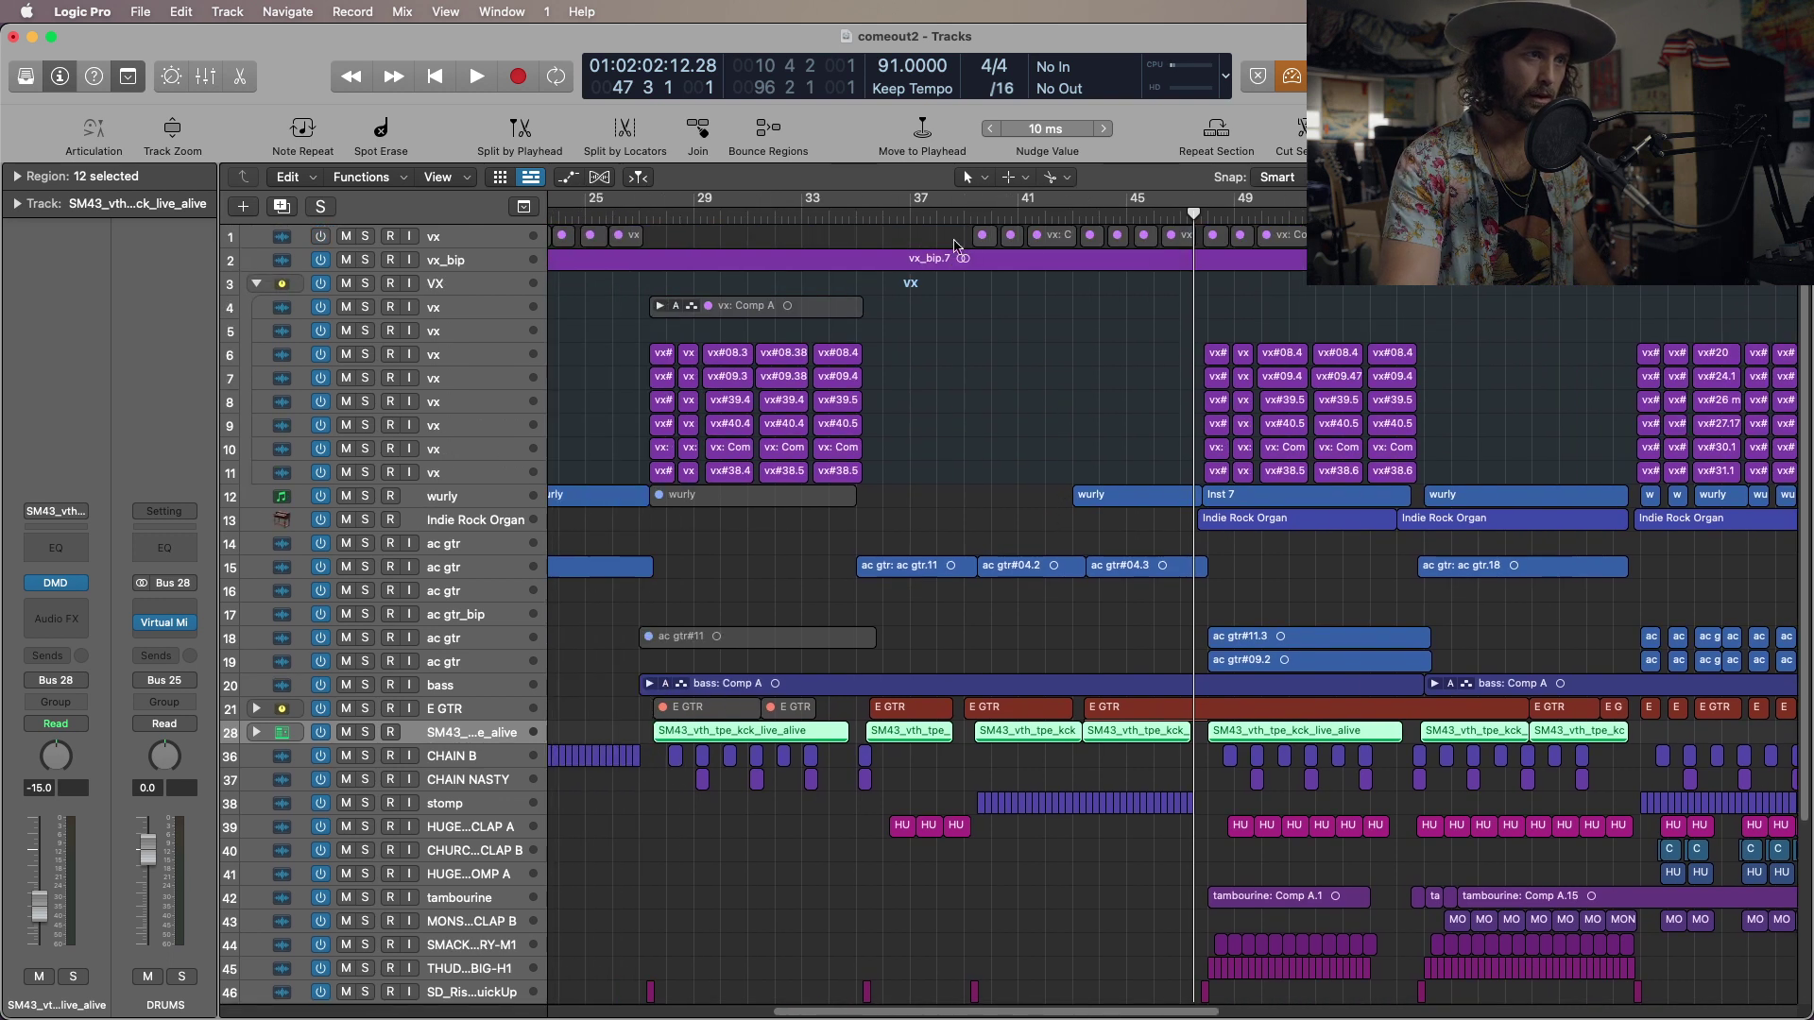
{"action": "scroll", "coordinate": [899, 345], "scroll_direction": "down", "scroll_amount": 2}
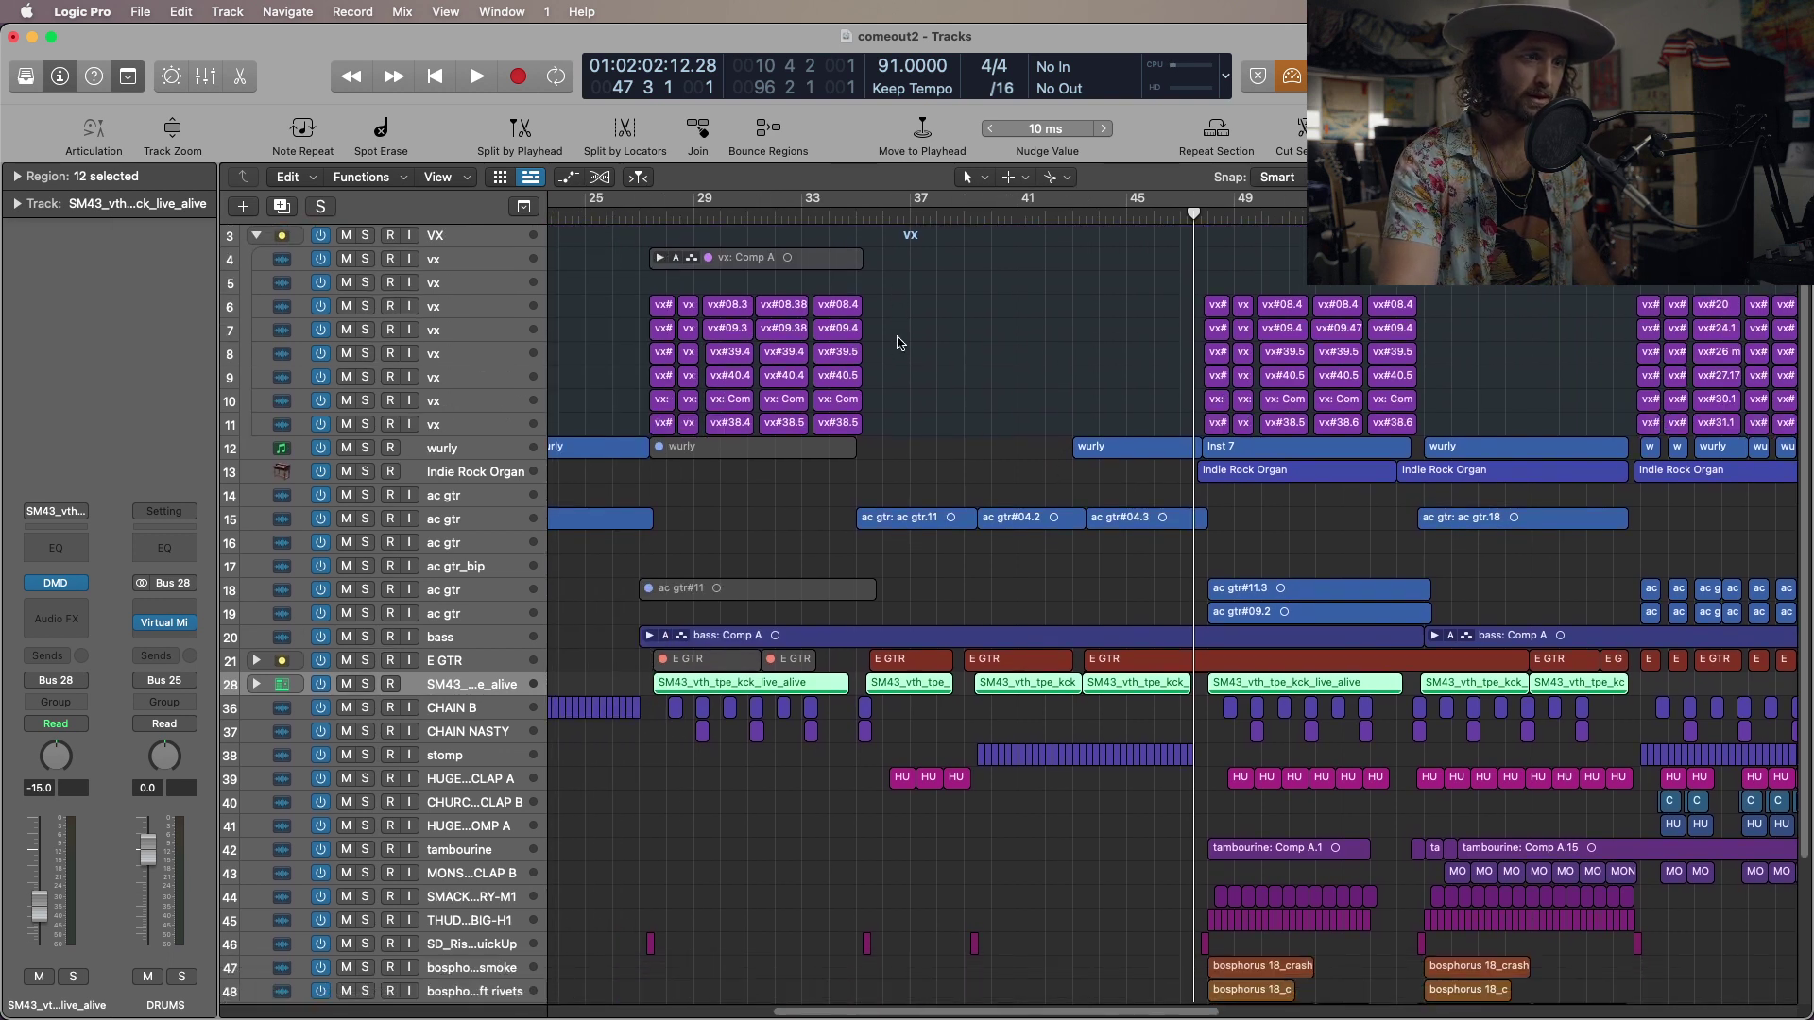
{"action": "scroll", "coordinate": [1277, 373], "scroll_direction": "down", "scroll_amount": 2}
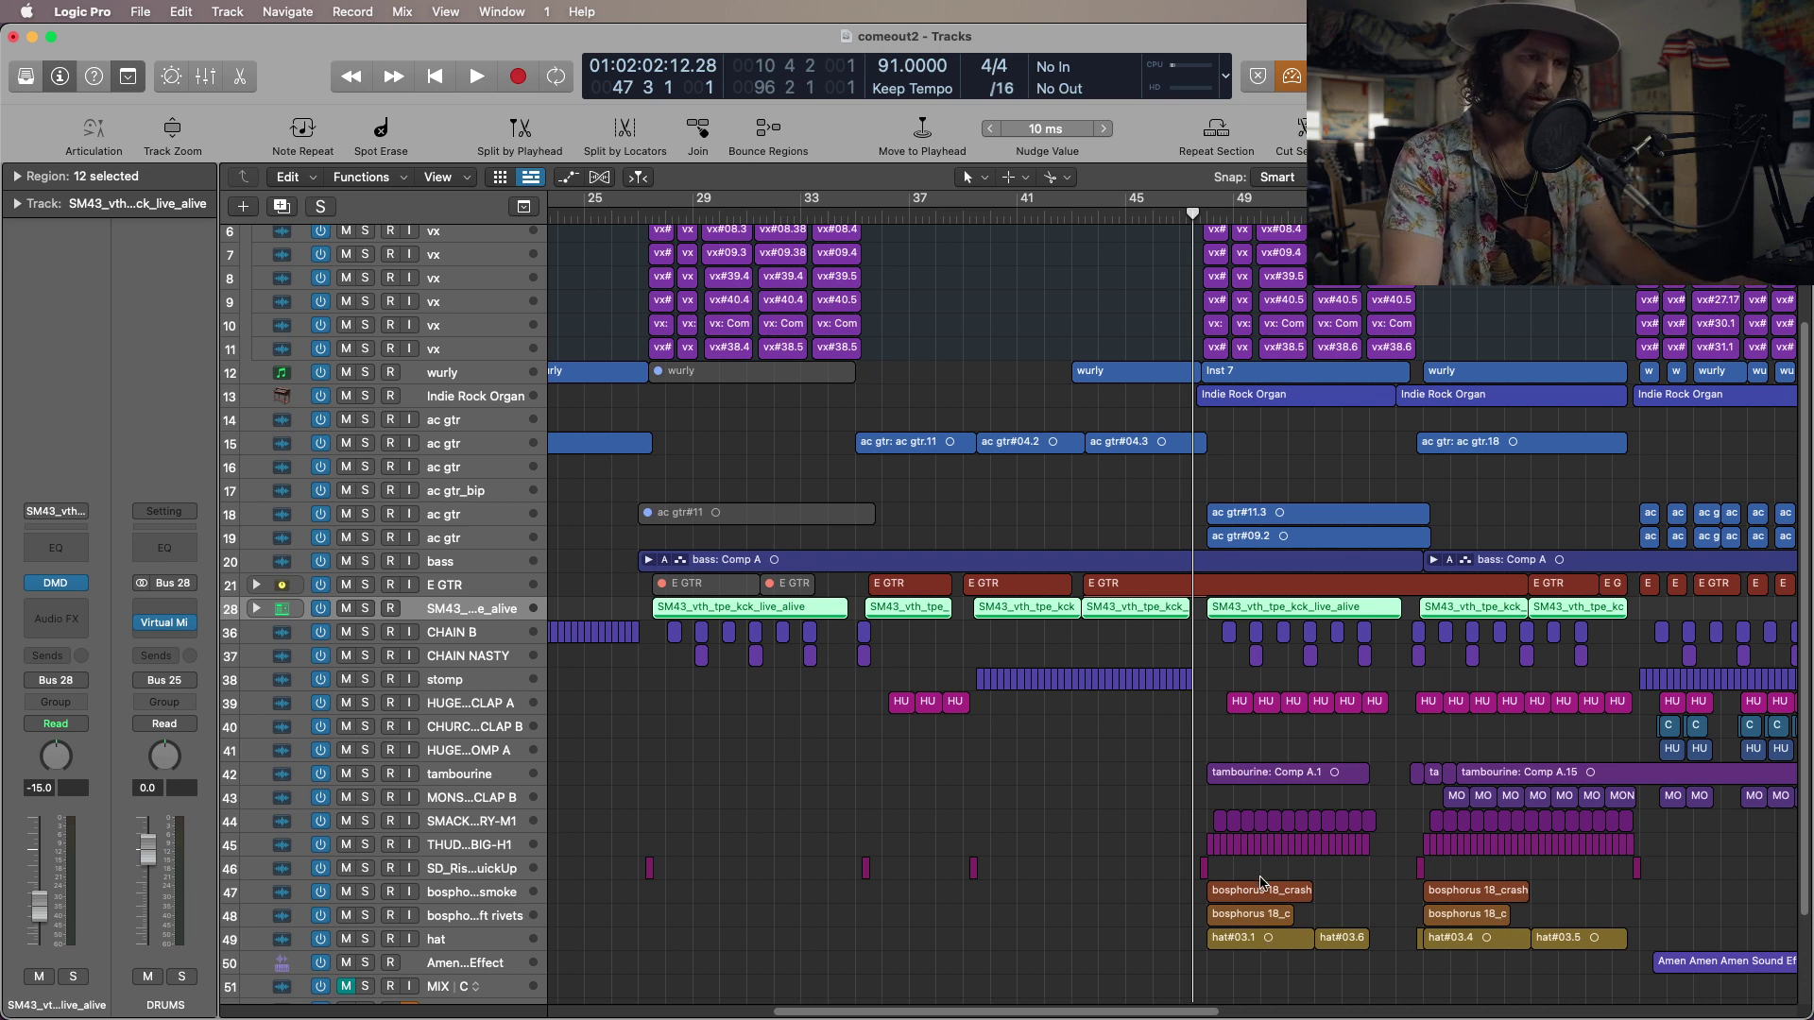
{"action": "left_click", "coordinate": [367, 824]}
{"action": "key", "text": "space"}
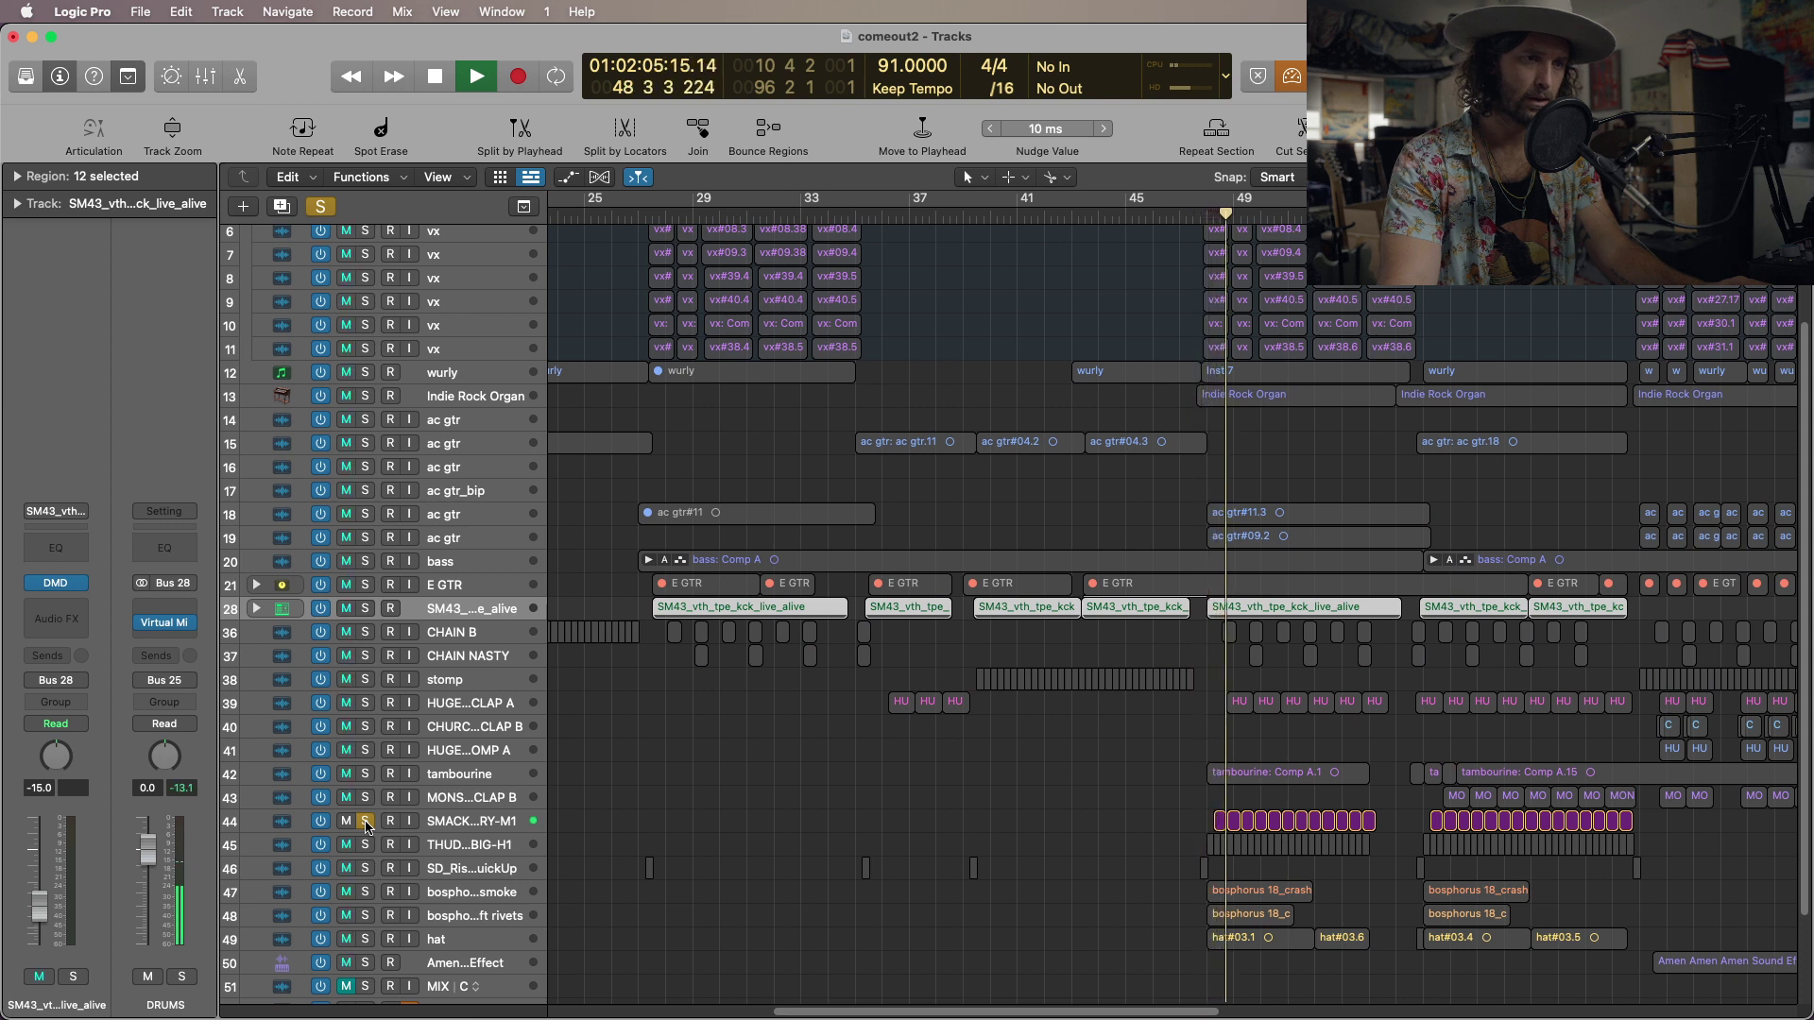
{"action": "key", "text": "space"}
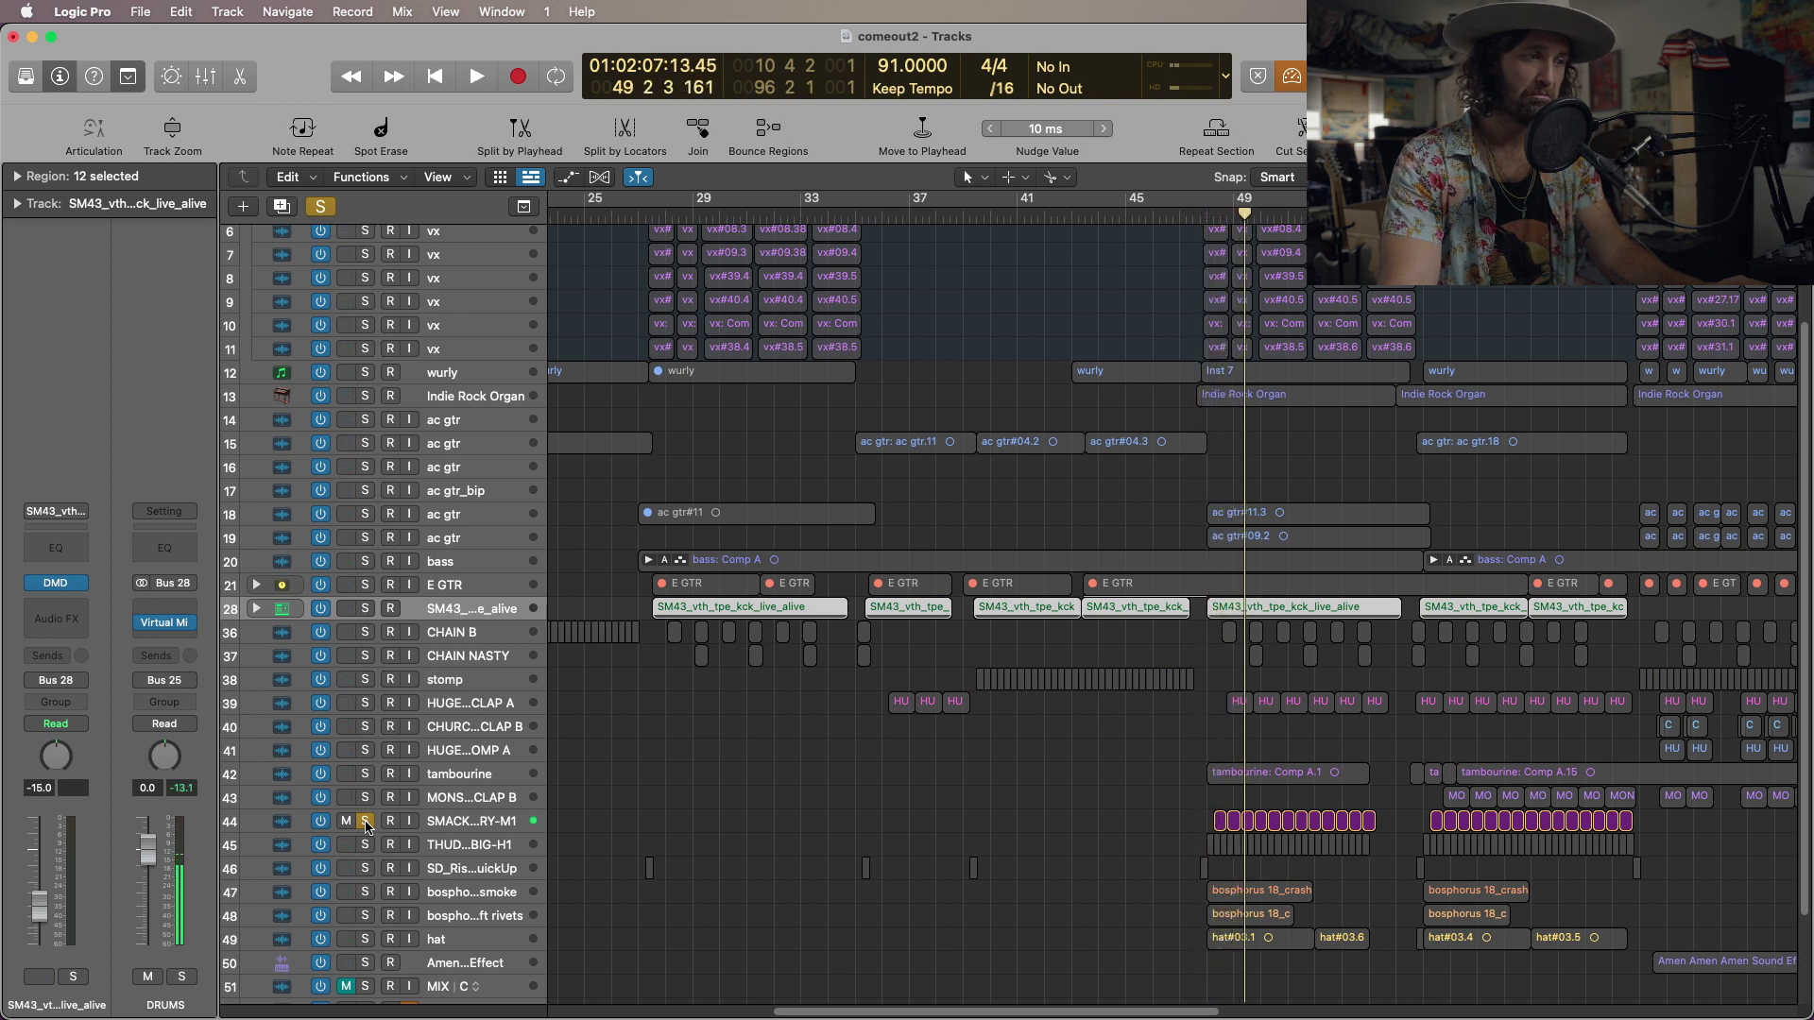
{"action": "left_click", "coordinate": [367, 824]}
Audition the THUD...BIG-H1 track in solo from bar 49 to bar 50, unsolo it, and return the playhead to bar 47.
{"action": "left_click", "coordinate": [366, 844]}
{"action": "key", "text": "space"}
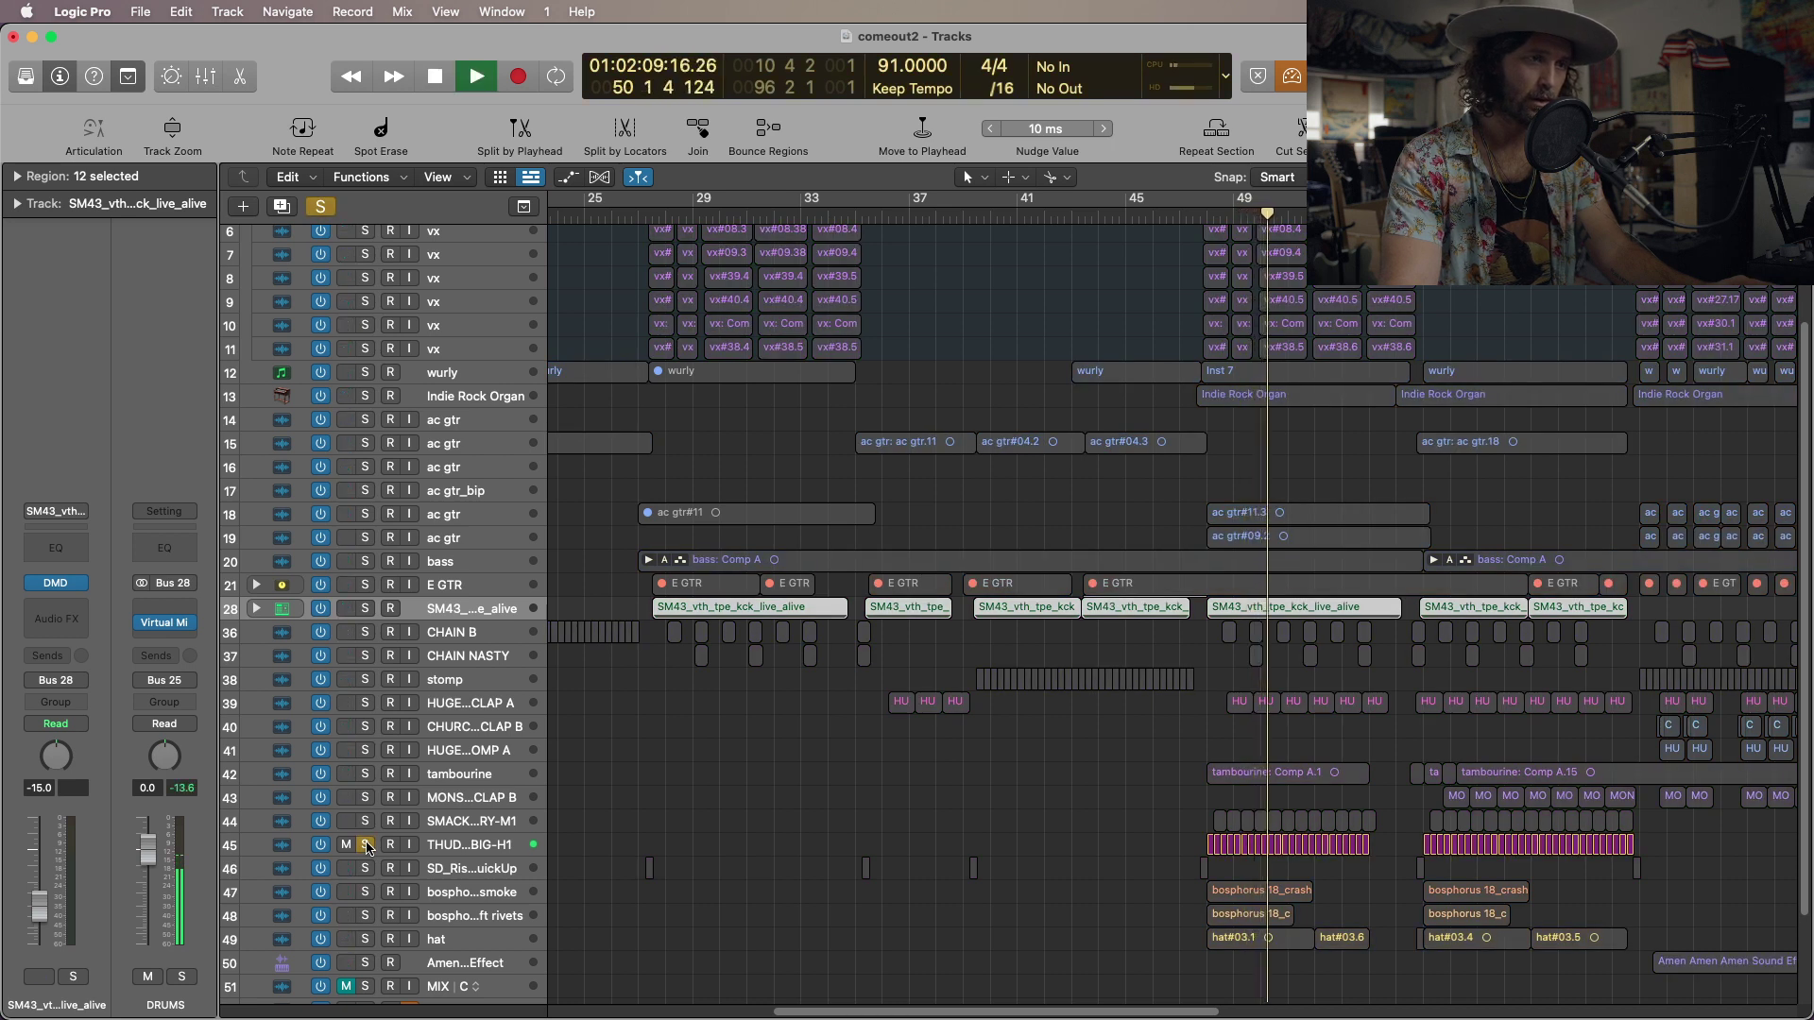
{"action": "key", "text": "space"}
{"action": "left_click", "coordinate": [366, 845]}
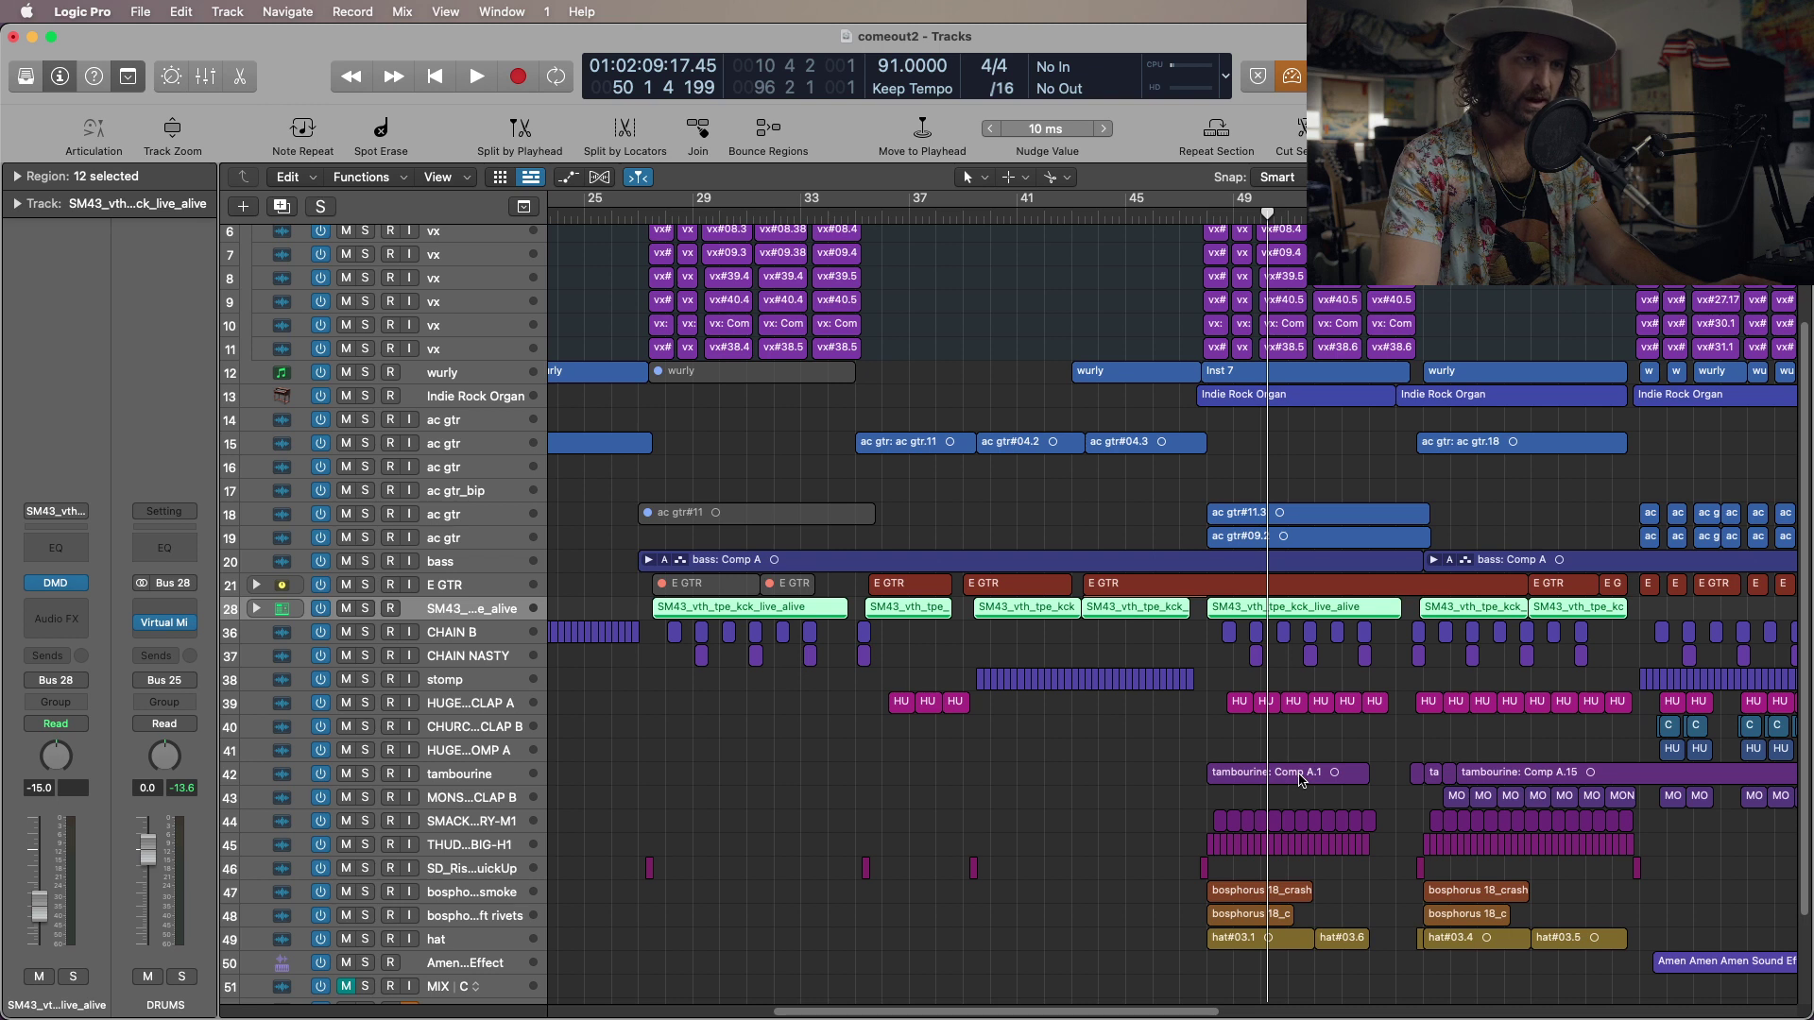
{"action": "left_click", "coordinate": [1204, 216]}
{"action": "left_click", "coordinate": [1194, 218]}
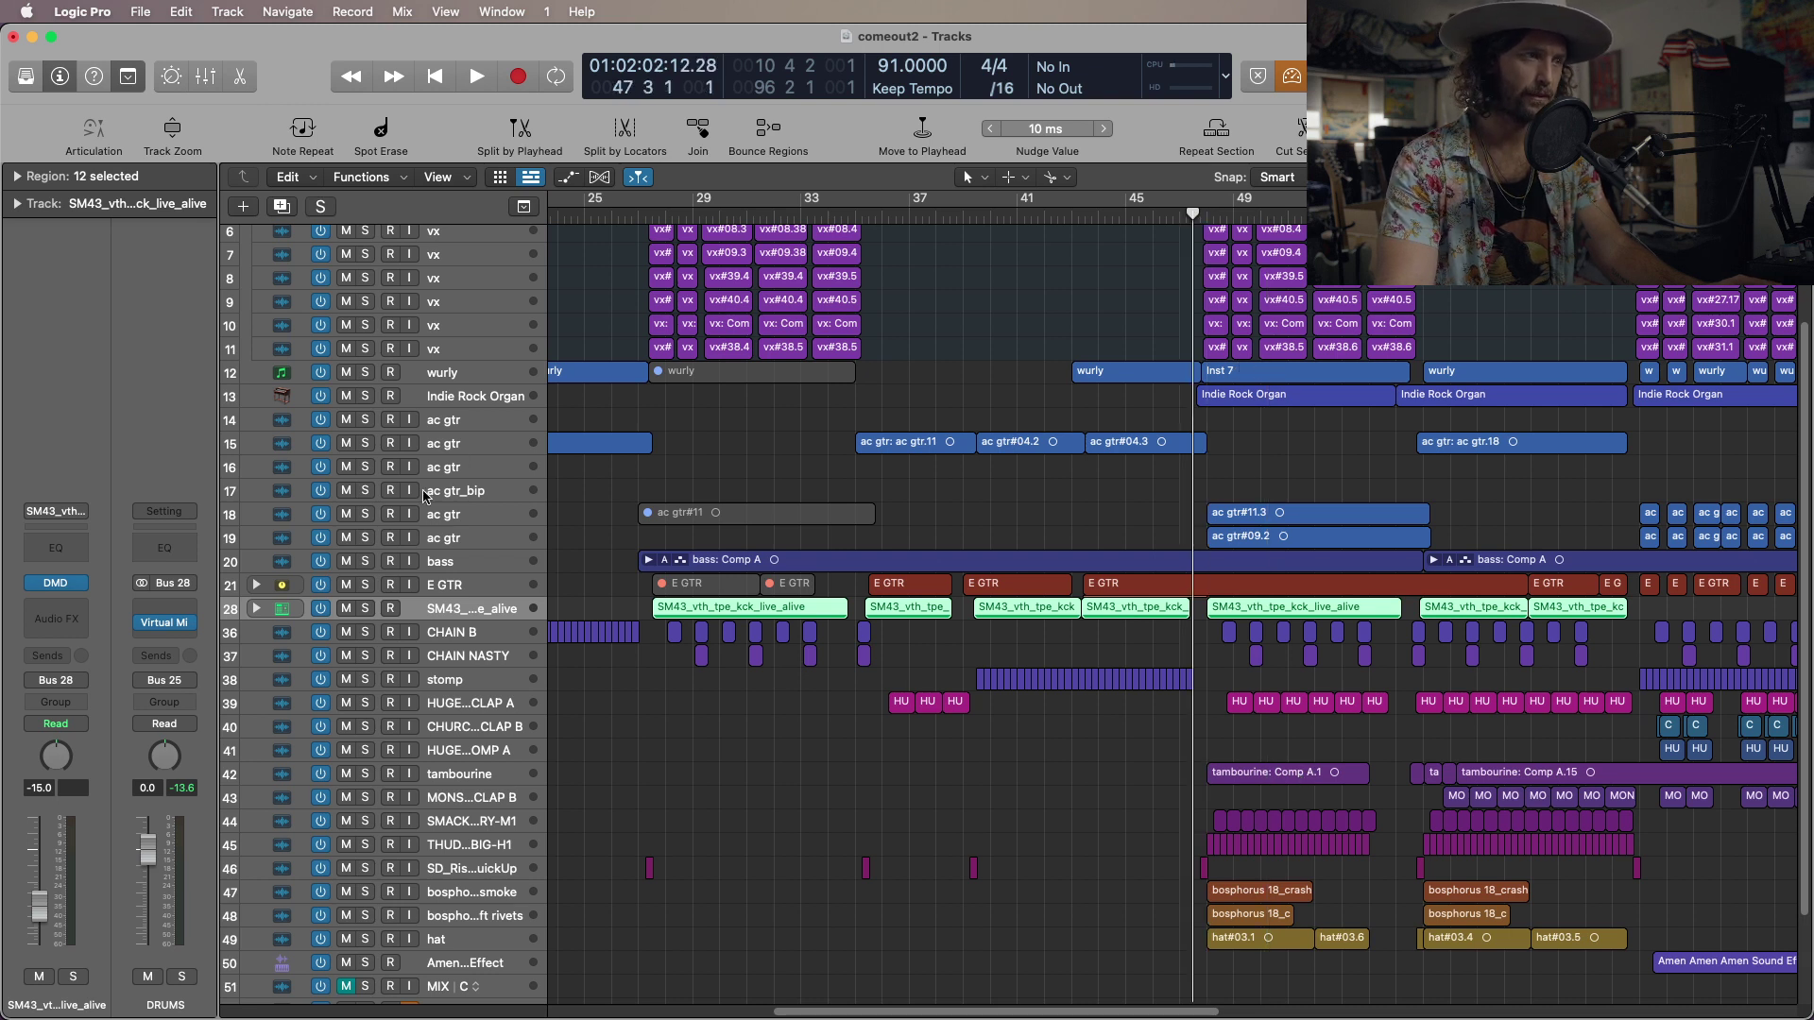
Audition ac gtr tracks 18 and 19 in solo with the SM43 kick track from bar 47, and unsolo all three with Low Latency Mode on.
{"action": "left_click", "coordinate": [364, 514]}
{"action": "left_click", "coordinate": [364, 538]}
{"action": "key", "text": "space"}
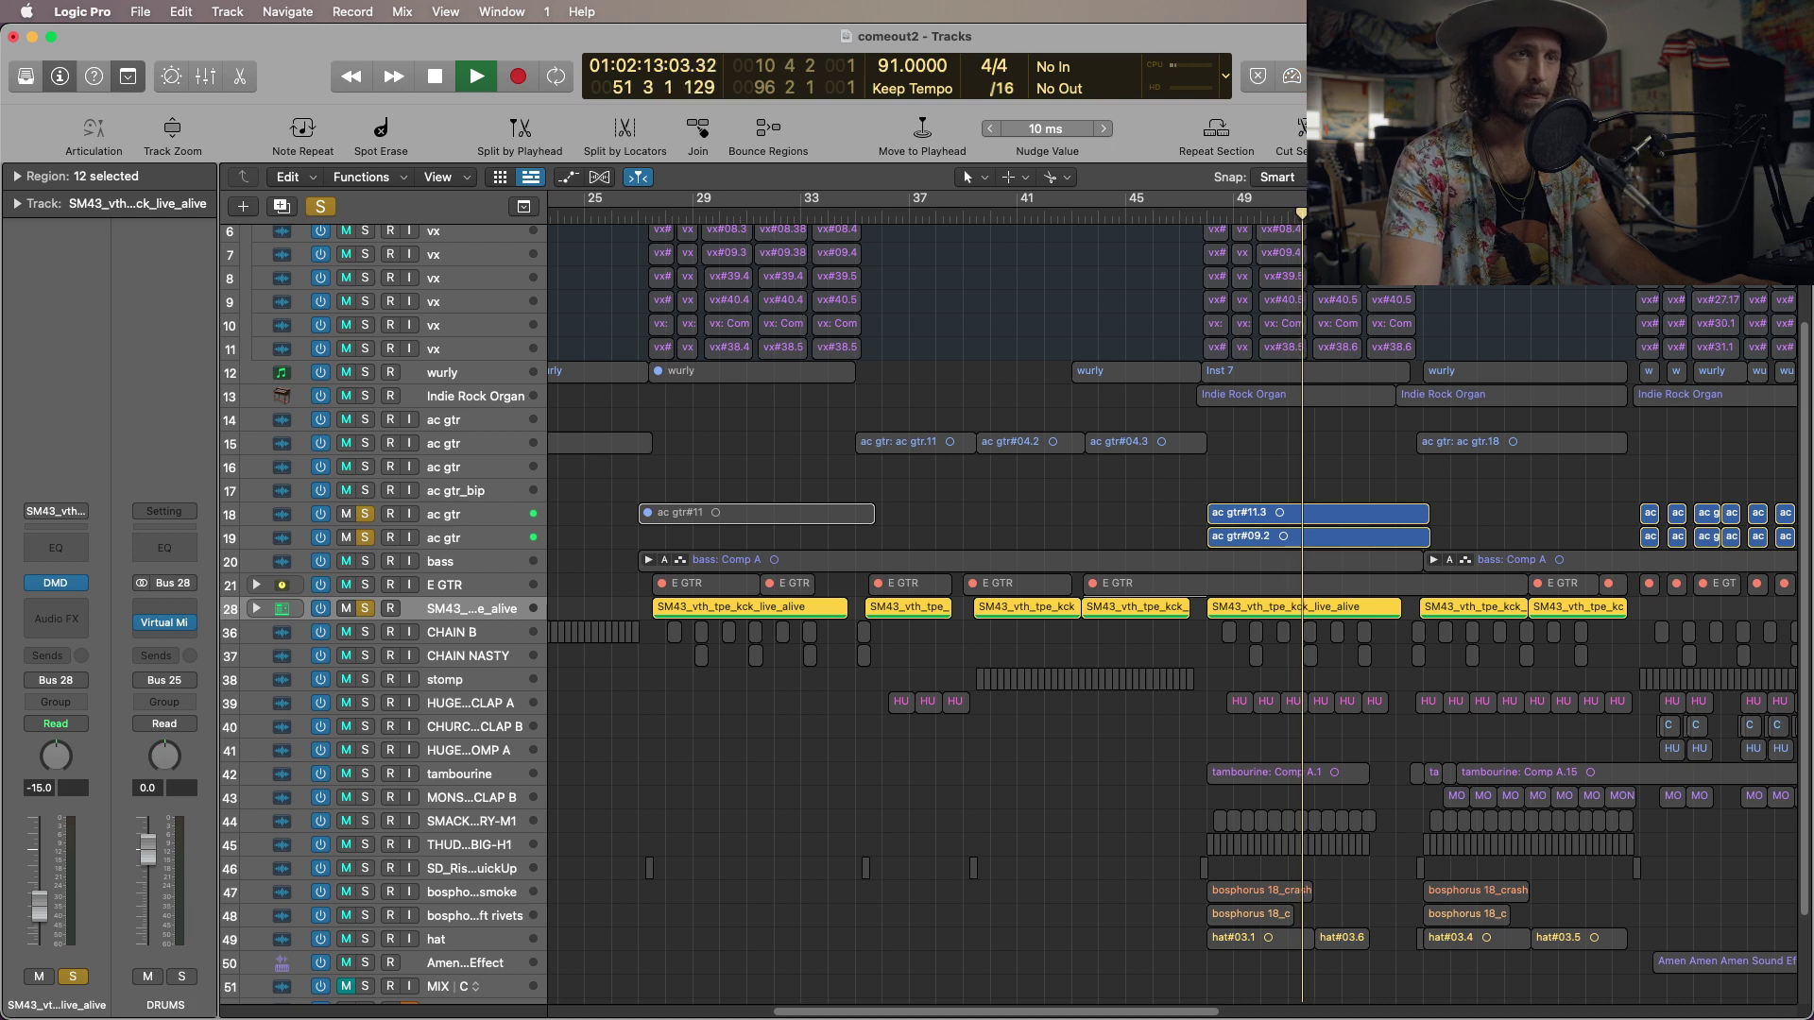
{"action": "left_click", "coordinate": [1198, 215]}
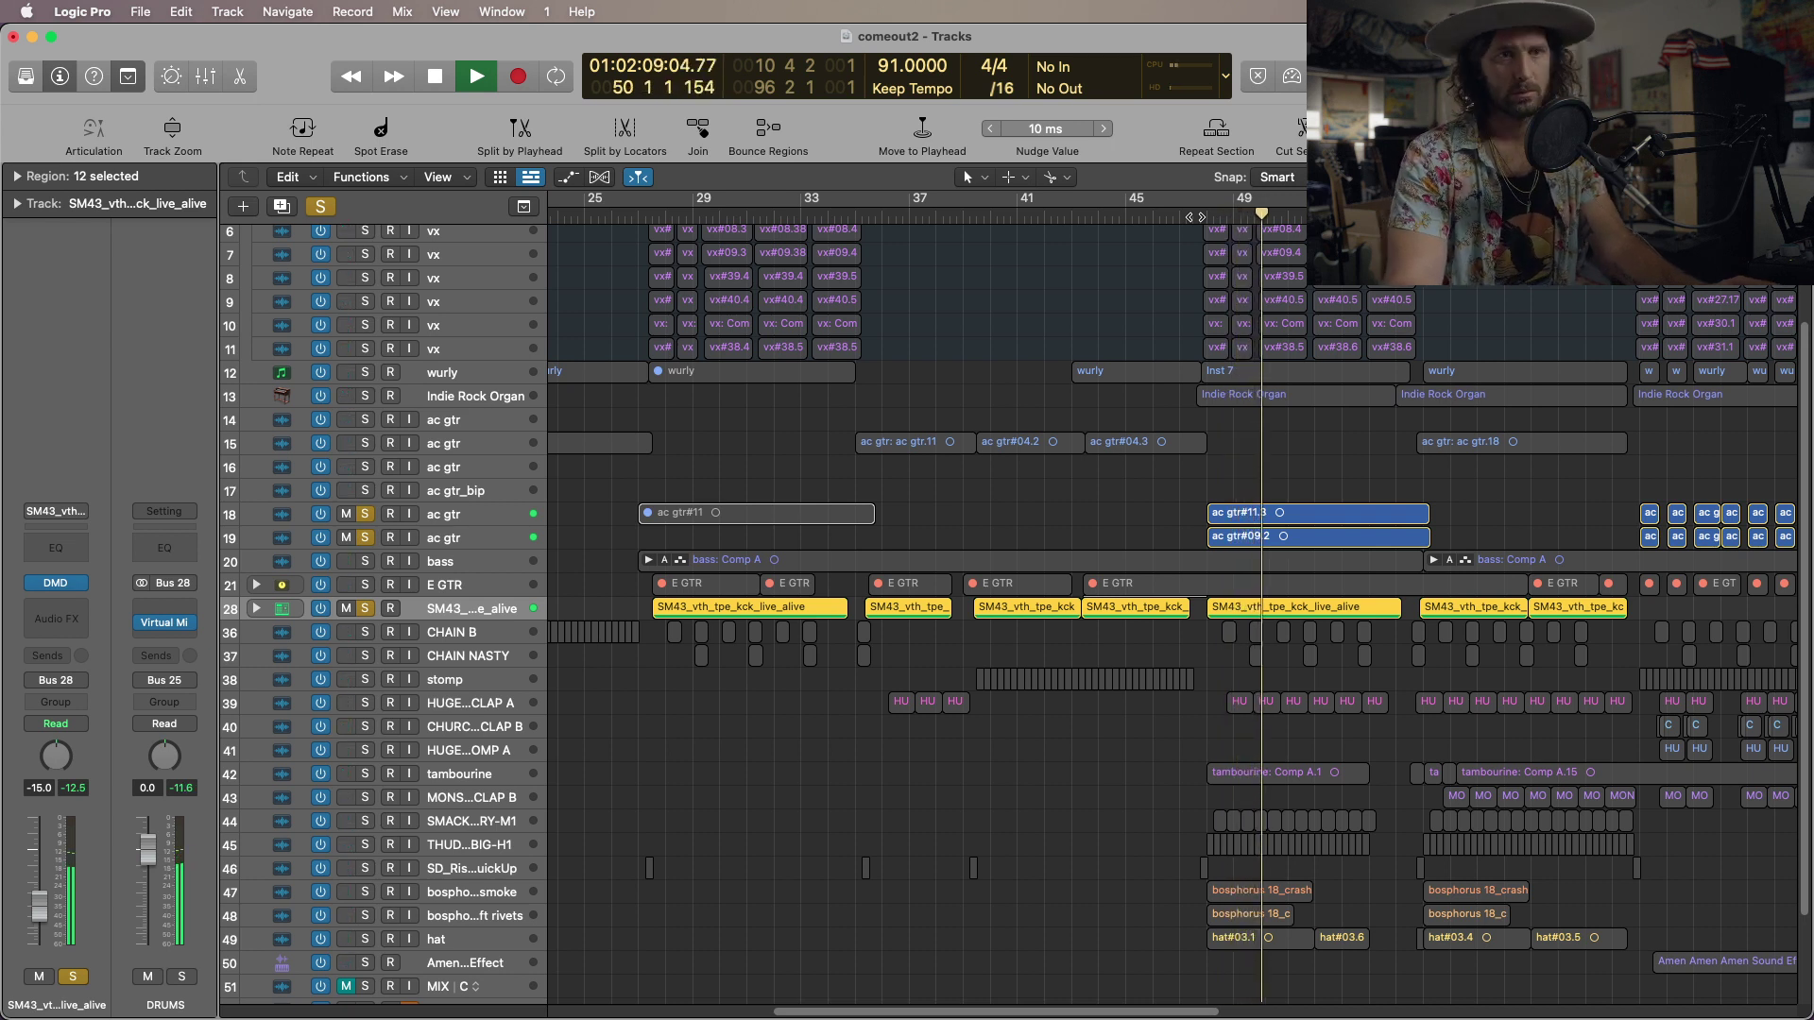
{"action": "key", "text": "space"}
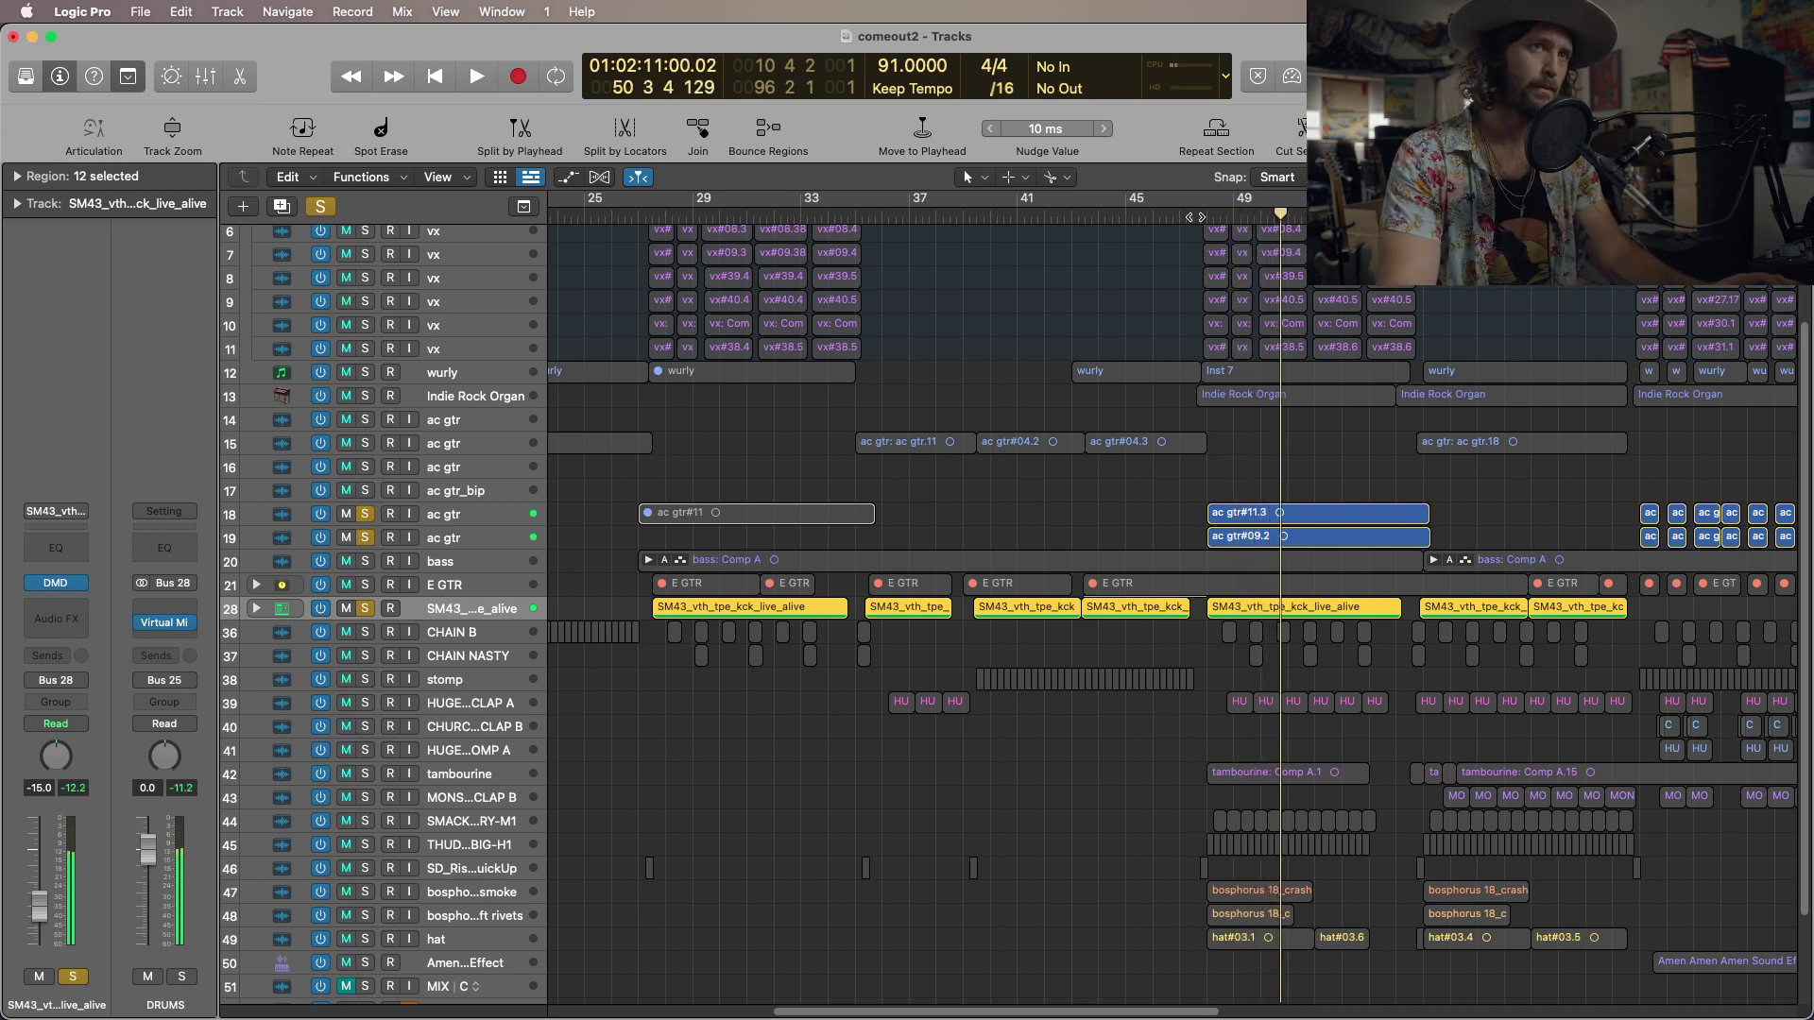
{"action": "left_click", "coordinate": [364, 514]}
{"action": "left_click", "coordinate": [364, 537]}
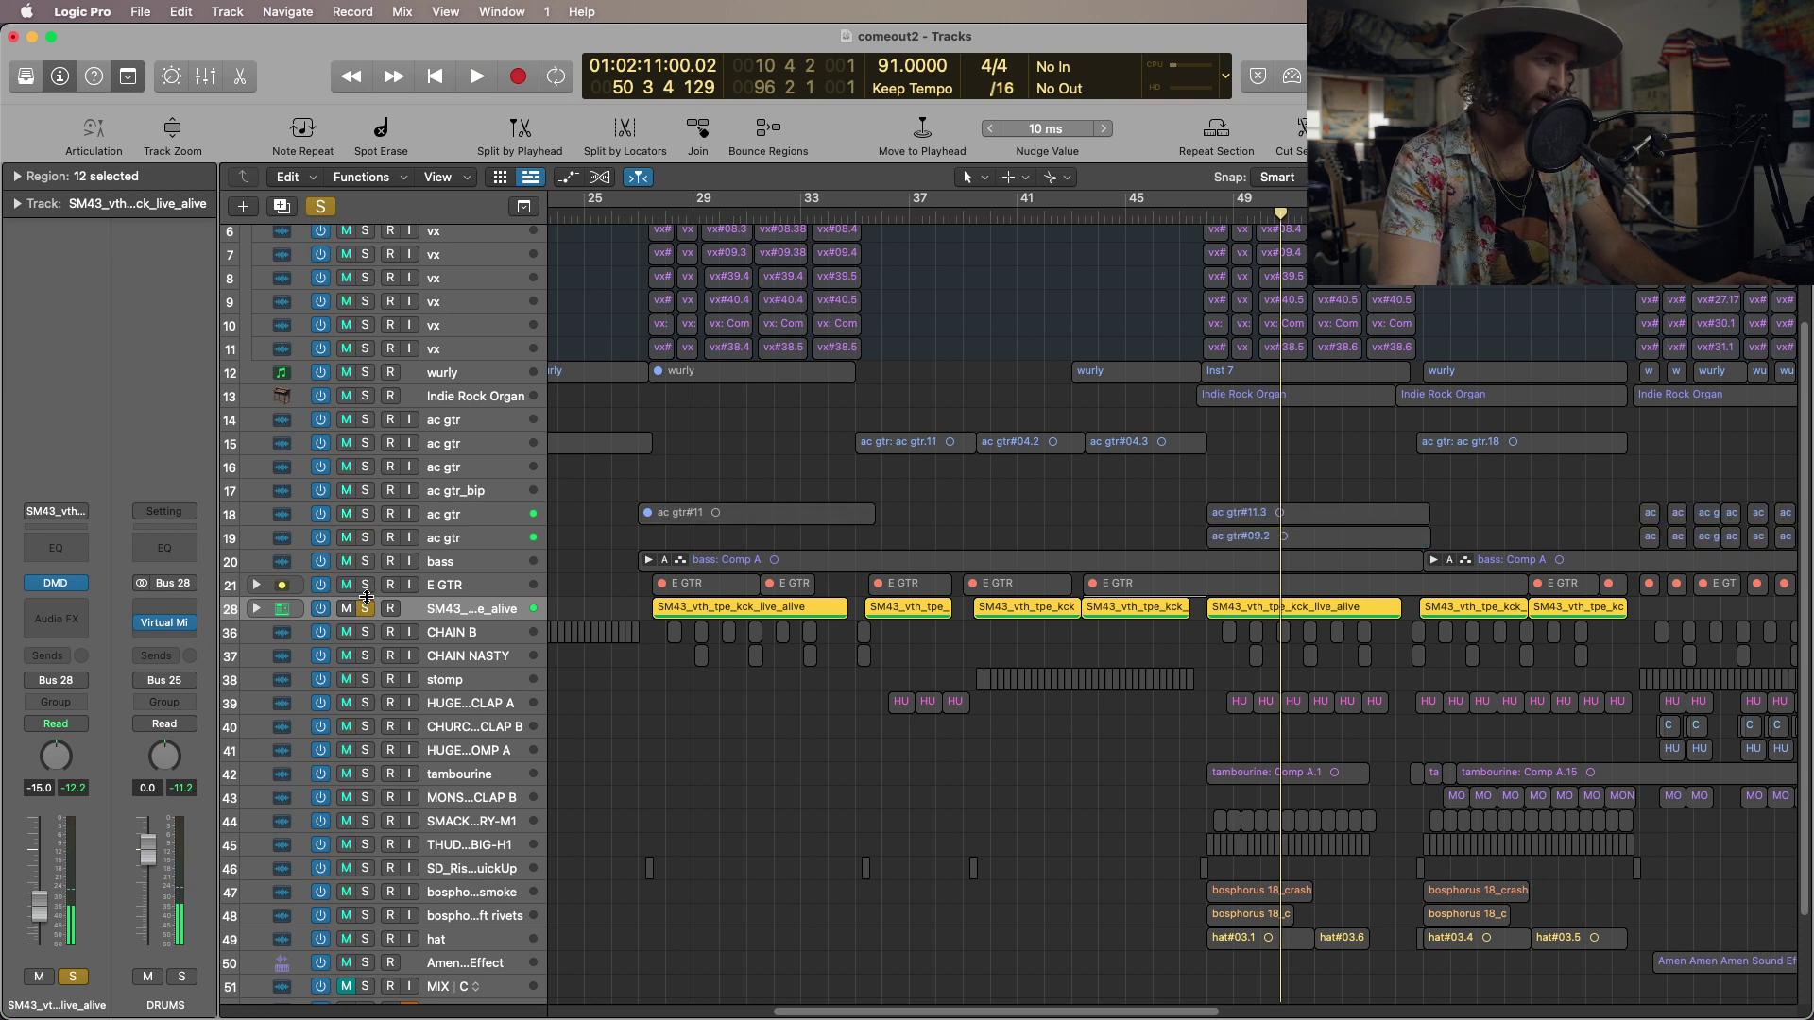
{"action": "left_click", "coordinate": [365, 608]}
{"action": "key", "text": "alt+l"}
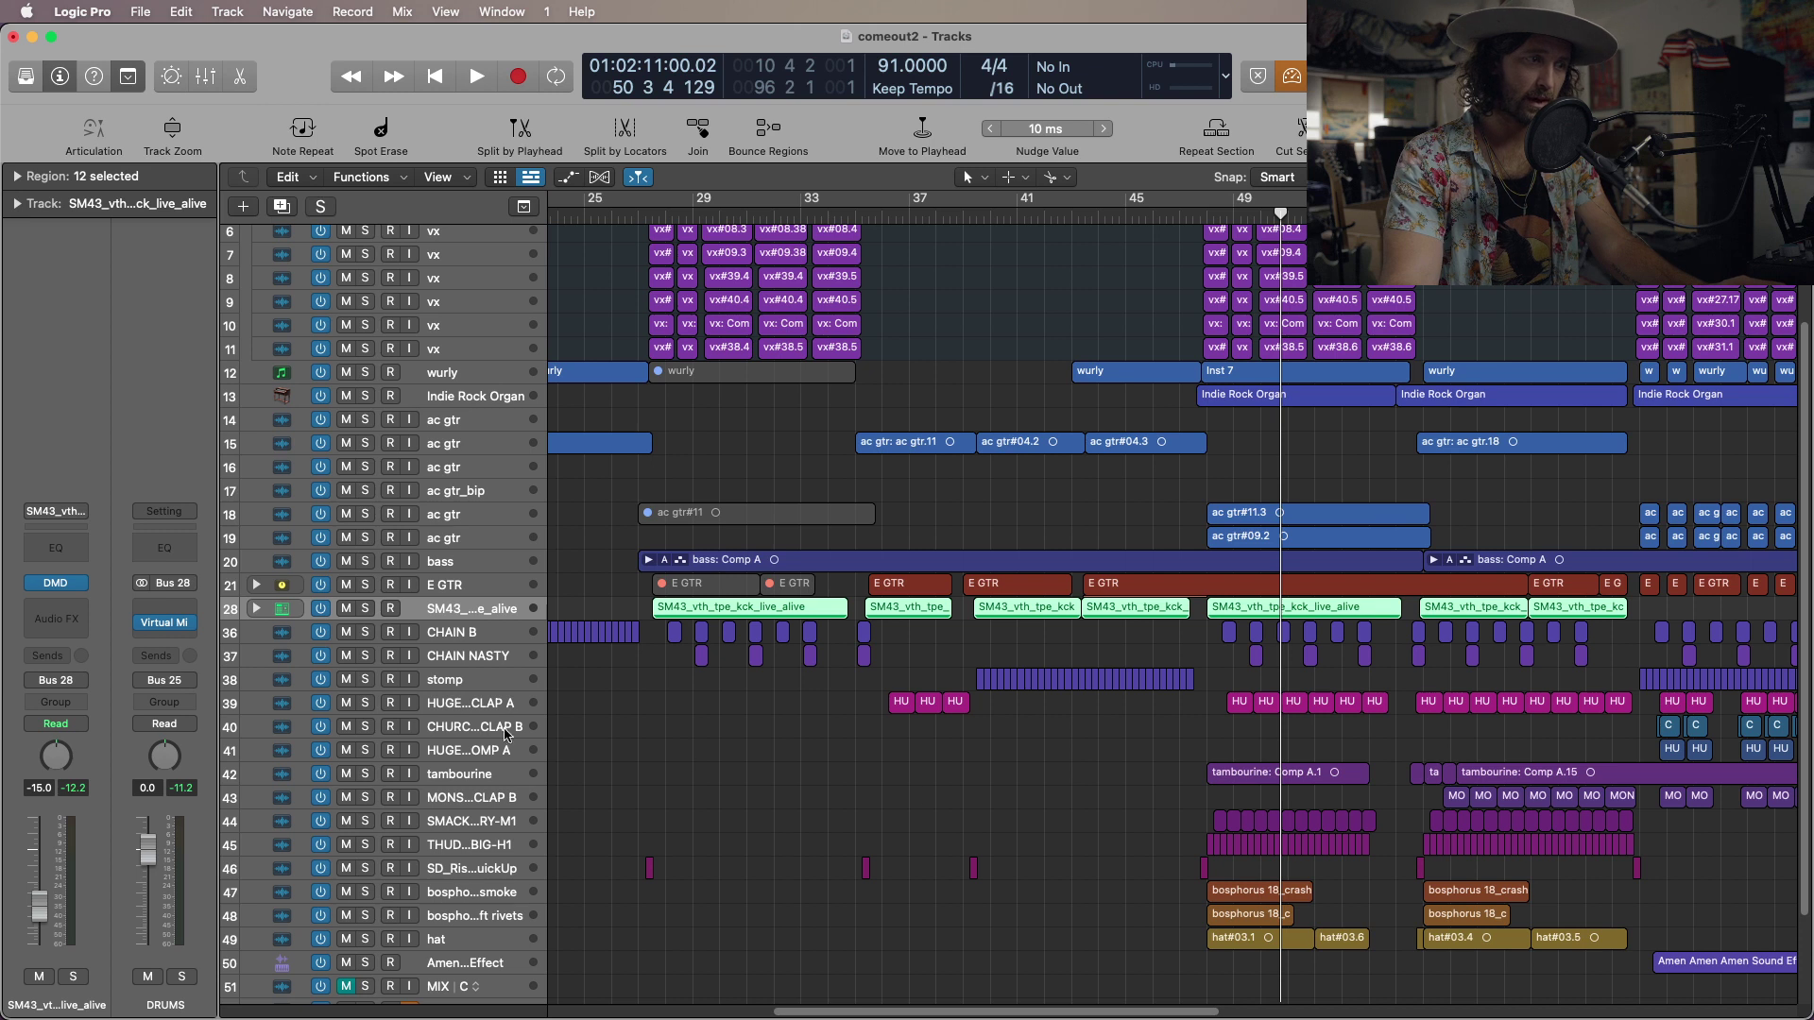
Audition the tambourine track in solo from bar 47 to bar 48 and unsolo it when stopped.
{"action": "left_click", "coordinate": [364, 774]}
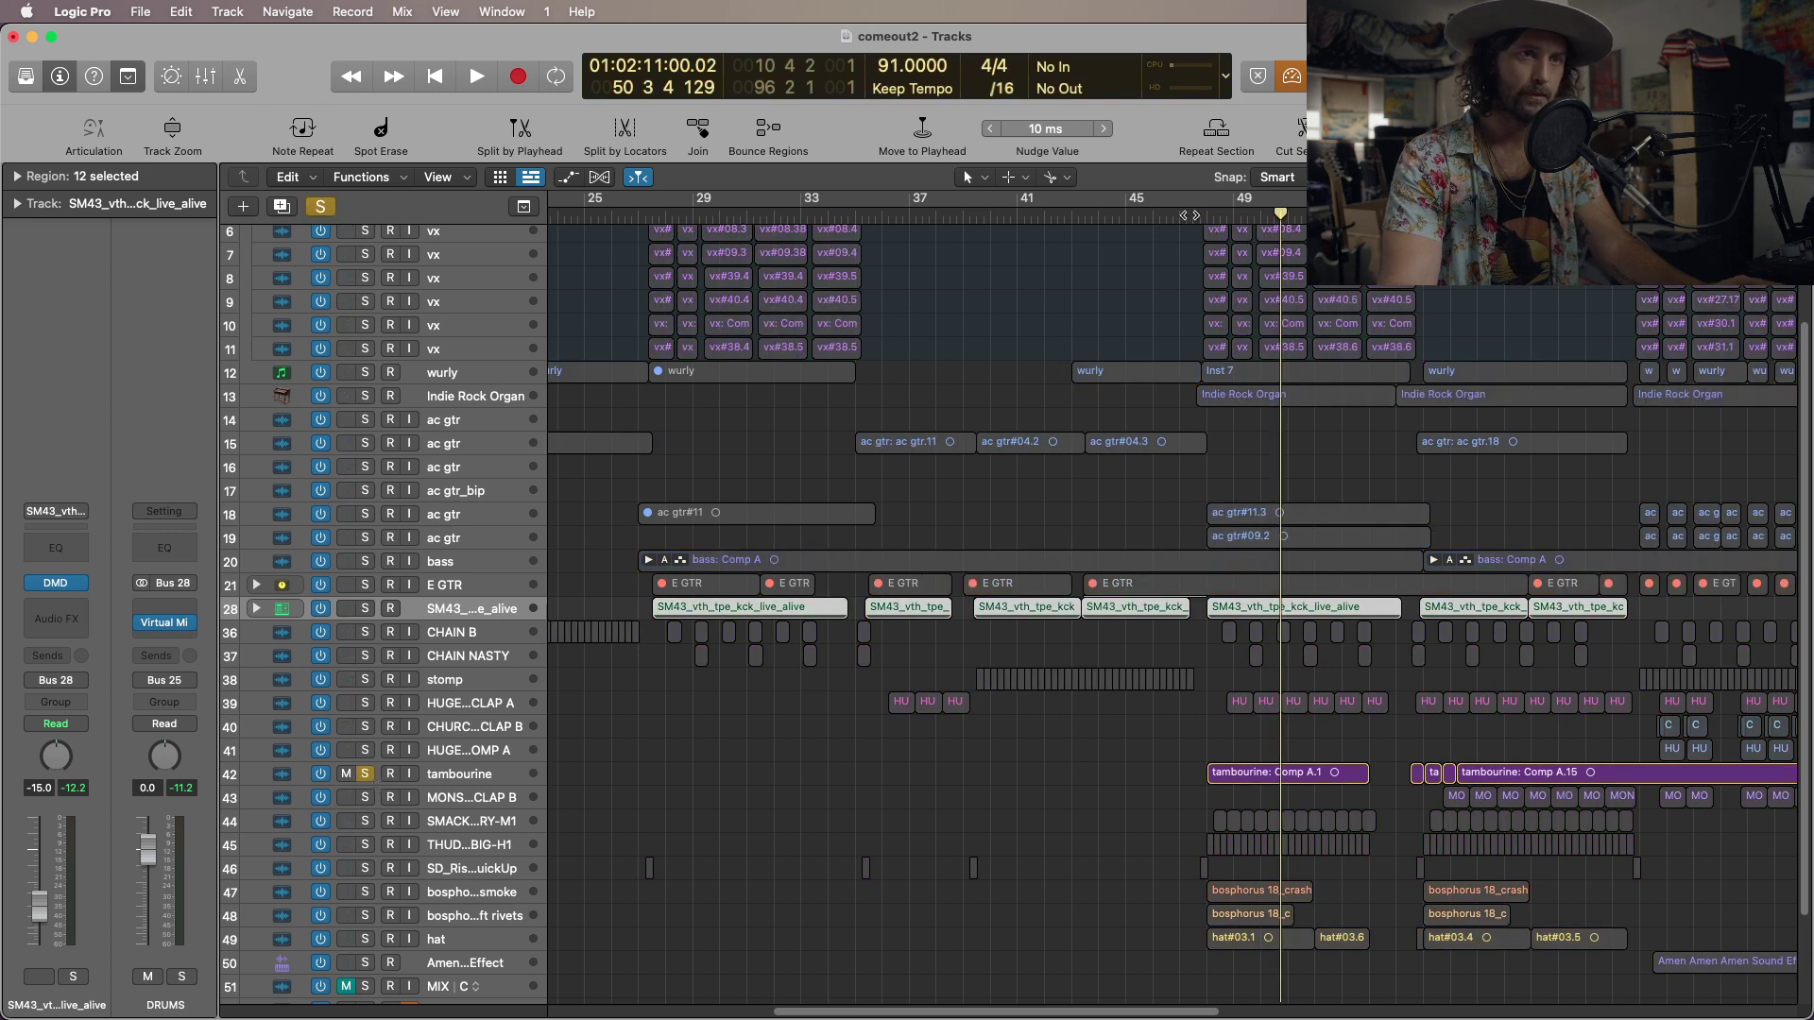
{"action": "left_click", "coordinate": [1183, 216]}
{"action": "key", "text": "space"}
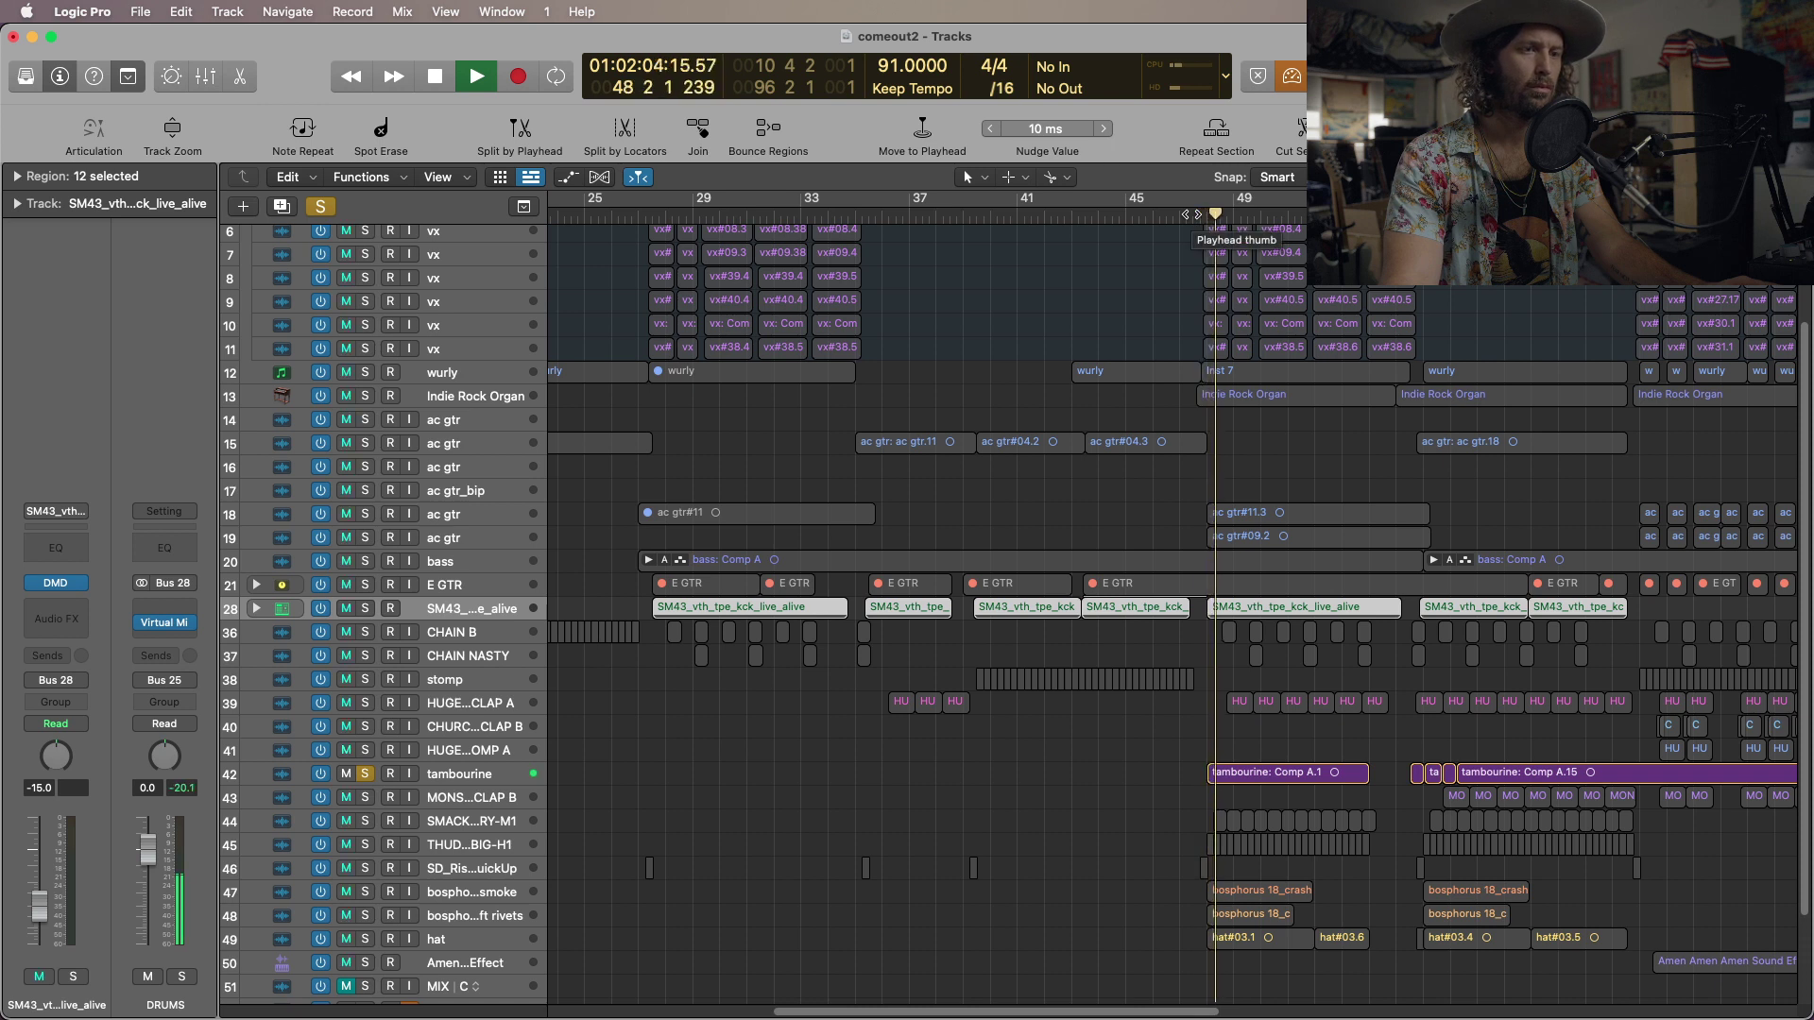
{"action": "key", "text": "space"}
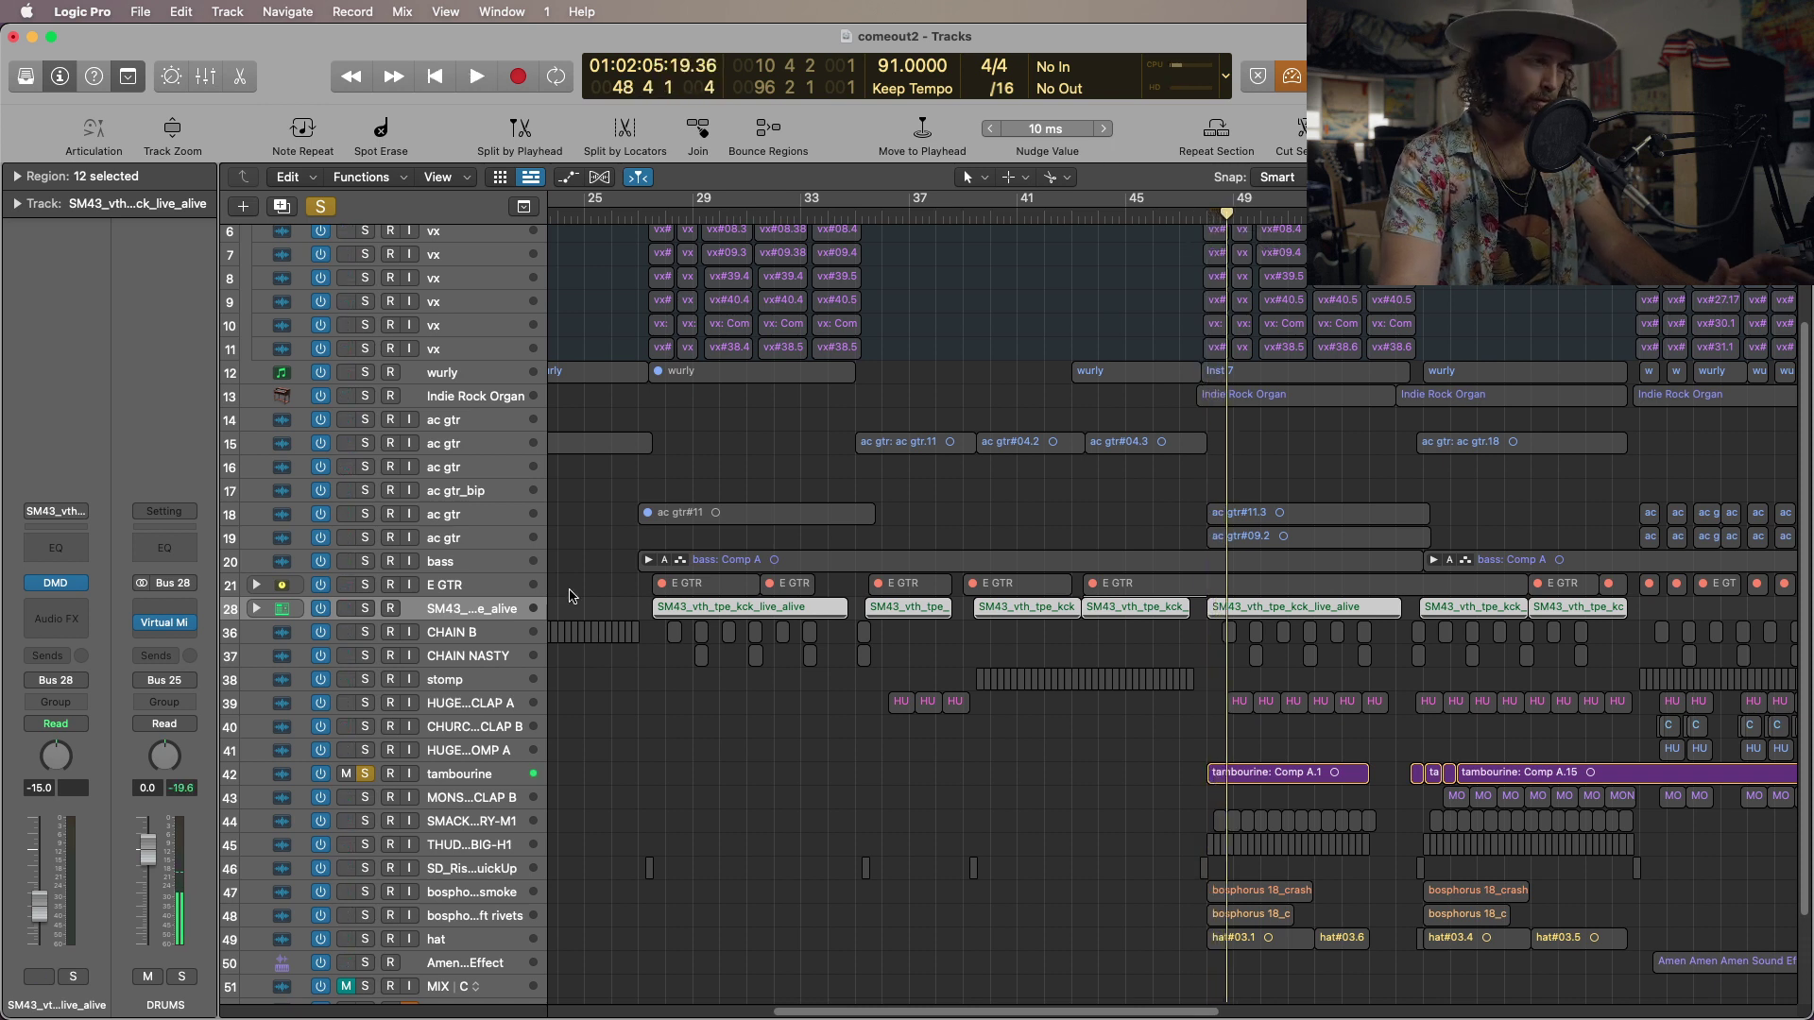
{"action": "left_click", "coordinate": [364, 774]}
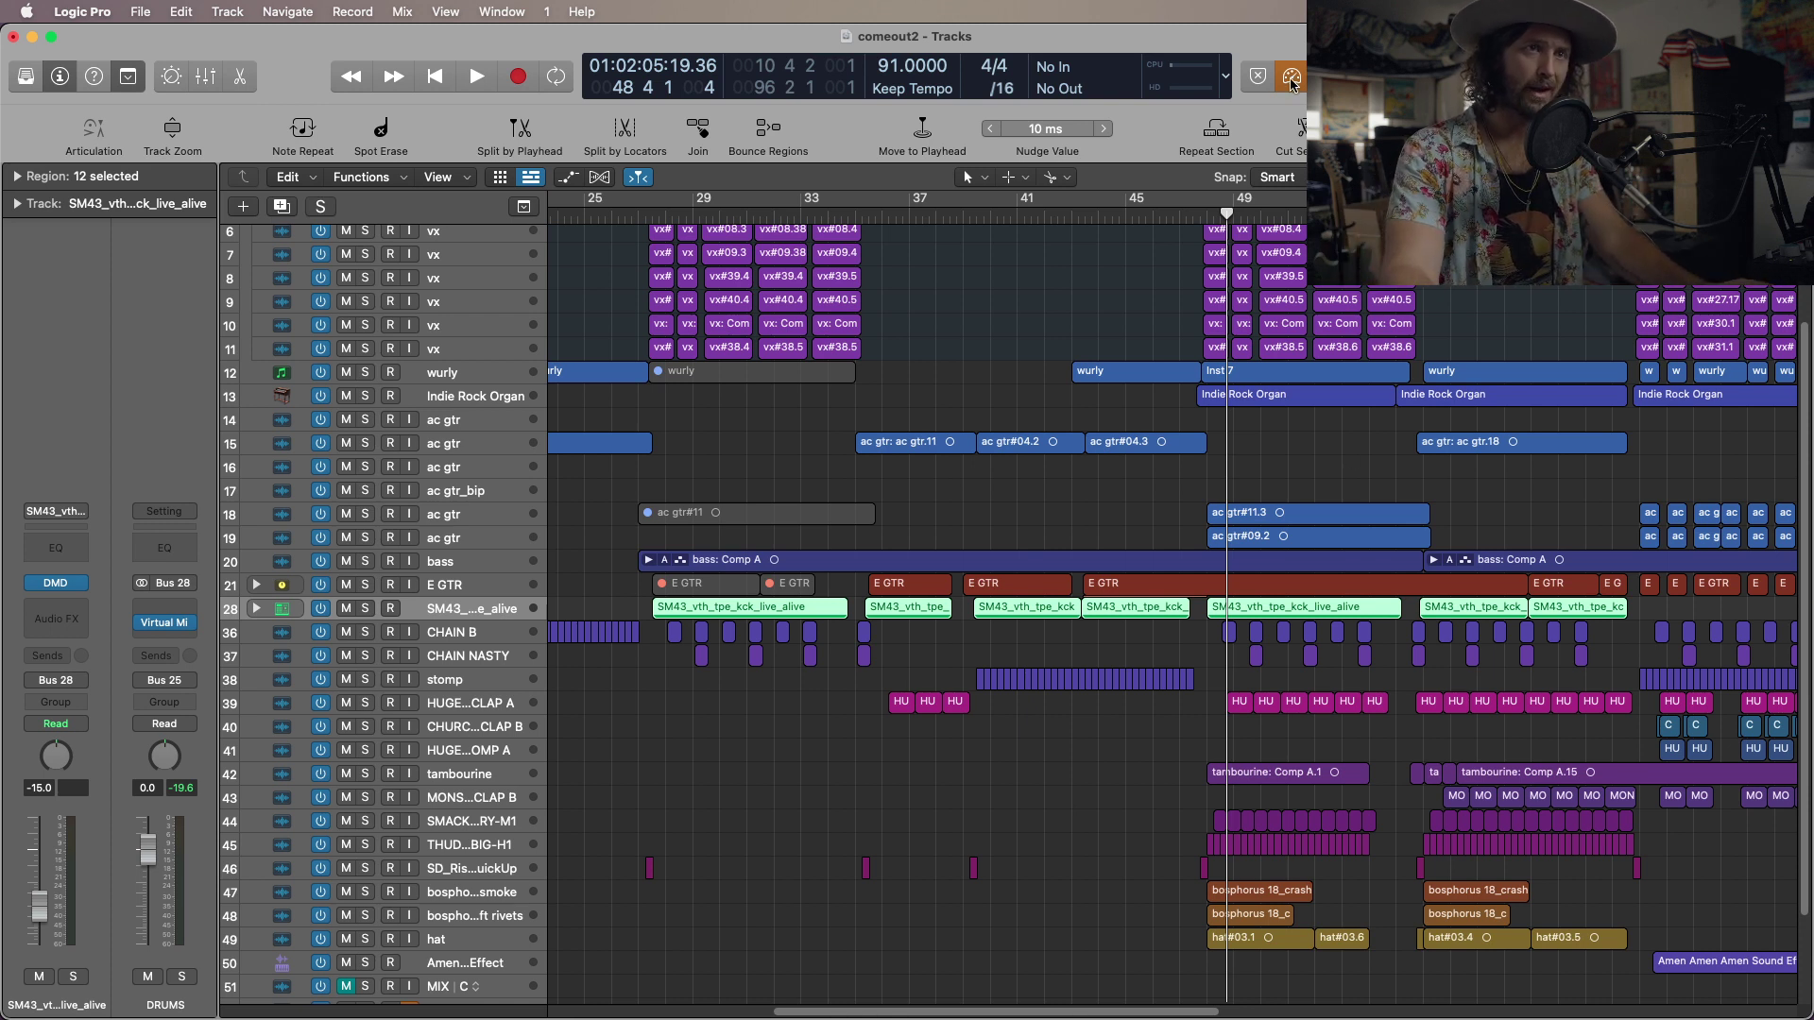
Play the full mix from bar 47 to bar 49 with Low Latency Mode off, and turn the mode back on when stopped.
{"action": "left_click", "coordinate": [1179, 212]}
{"action": "left_click", "coordinate": [1291, 76]}
{"action": "key", "text": "space"}
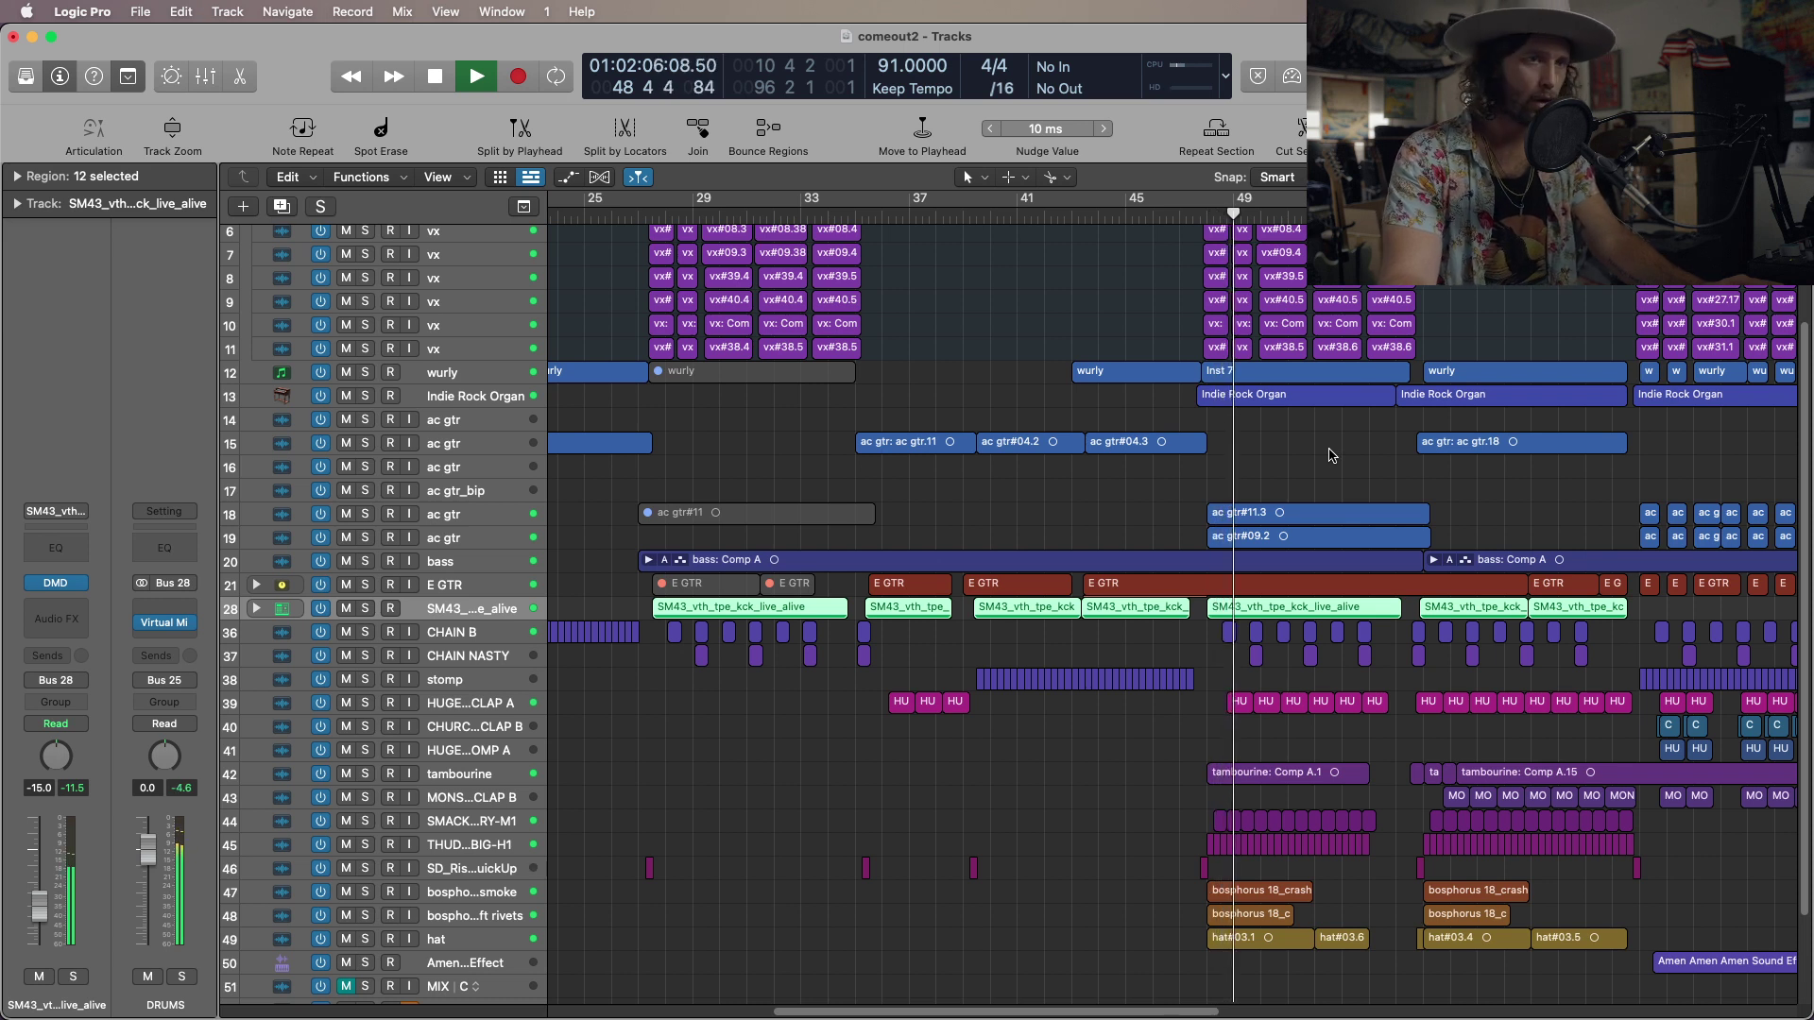
{"action": "scroll", "coordinate": [1330, 455], "scroll_direction": "up", "scroll_amount": 5}
{"action": "key", "text": "space"}
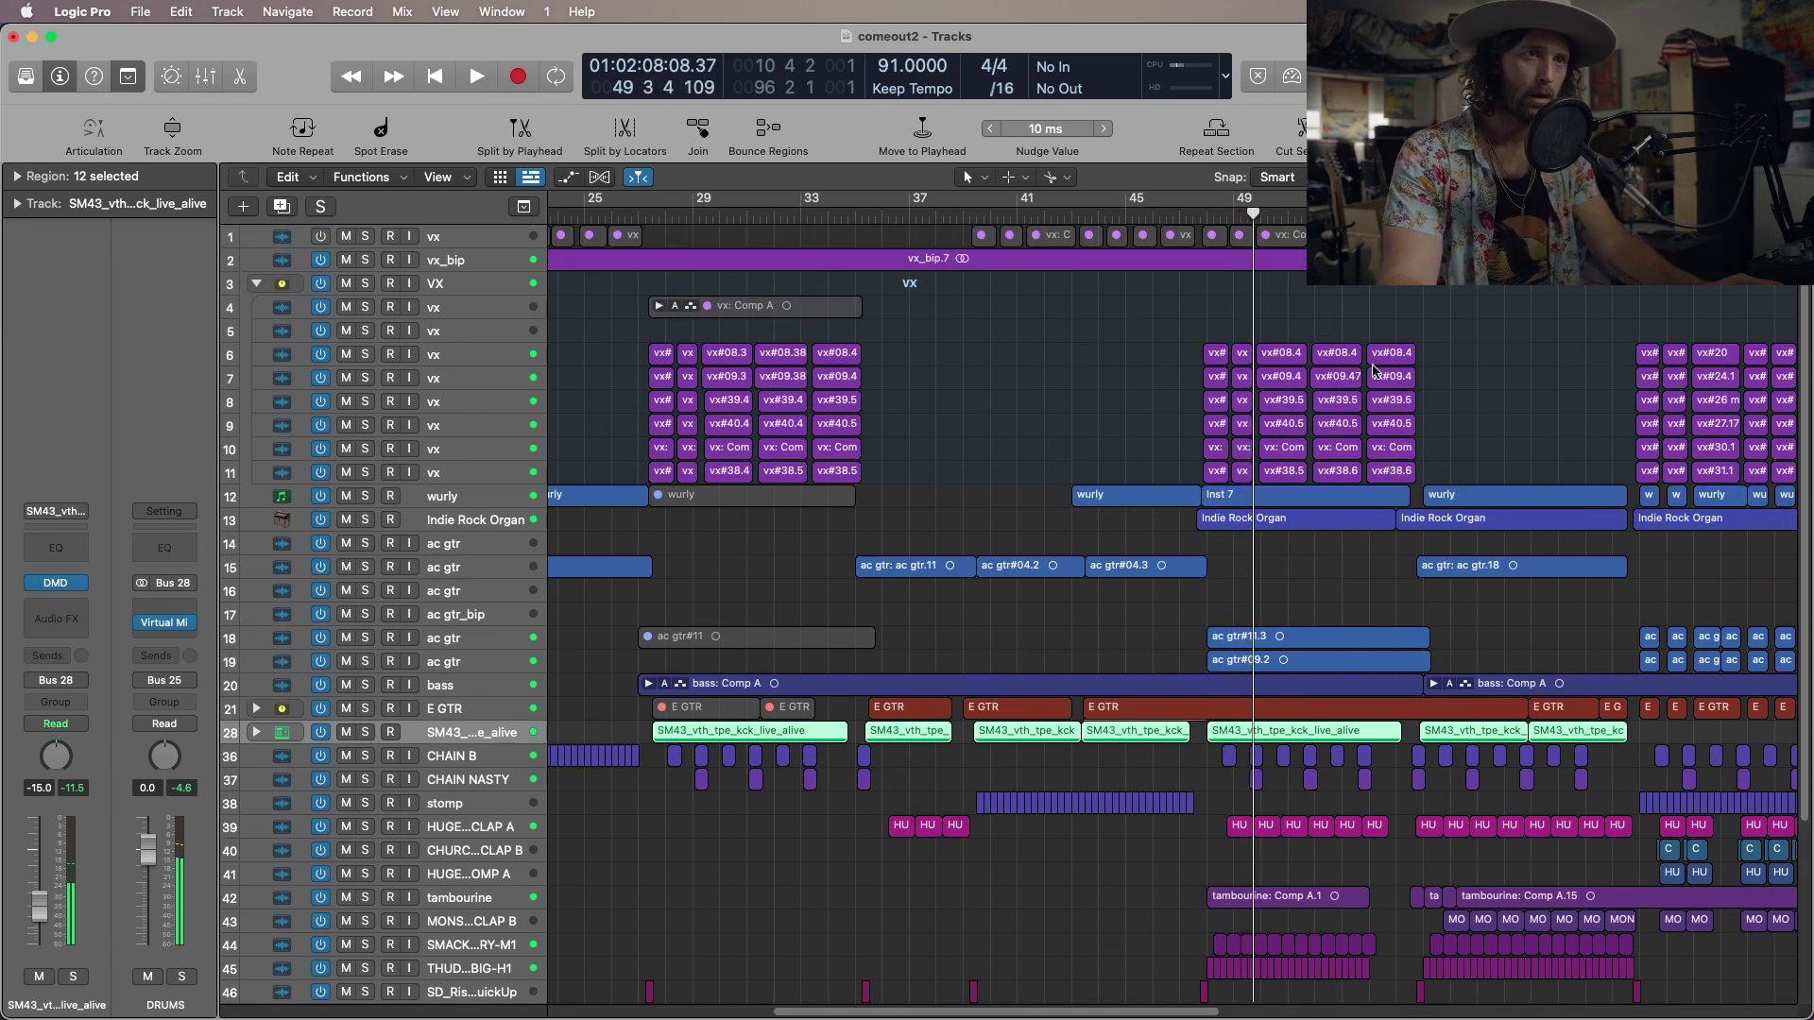
{"action": "left_click", "coordinate": [1293, 81]}
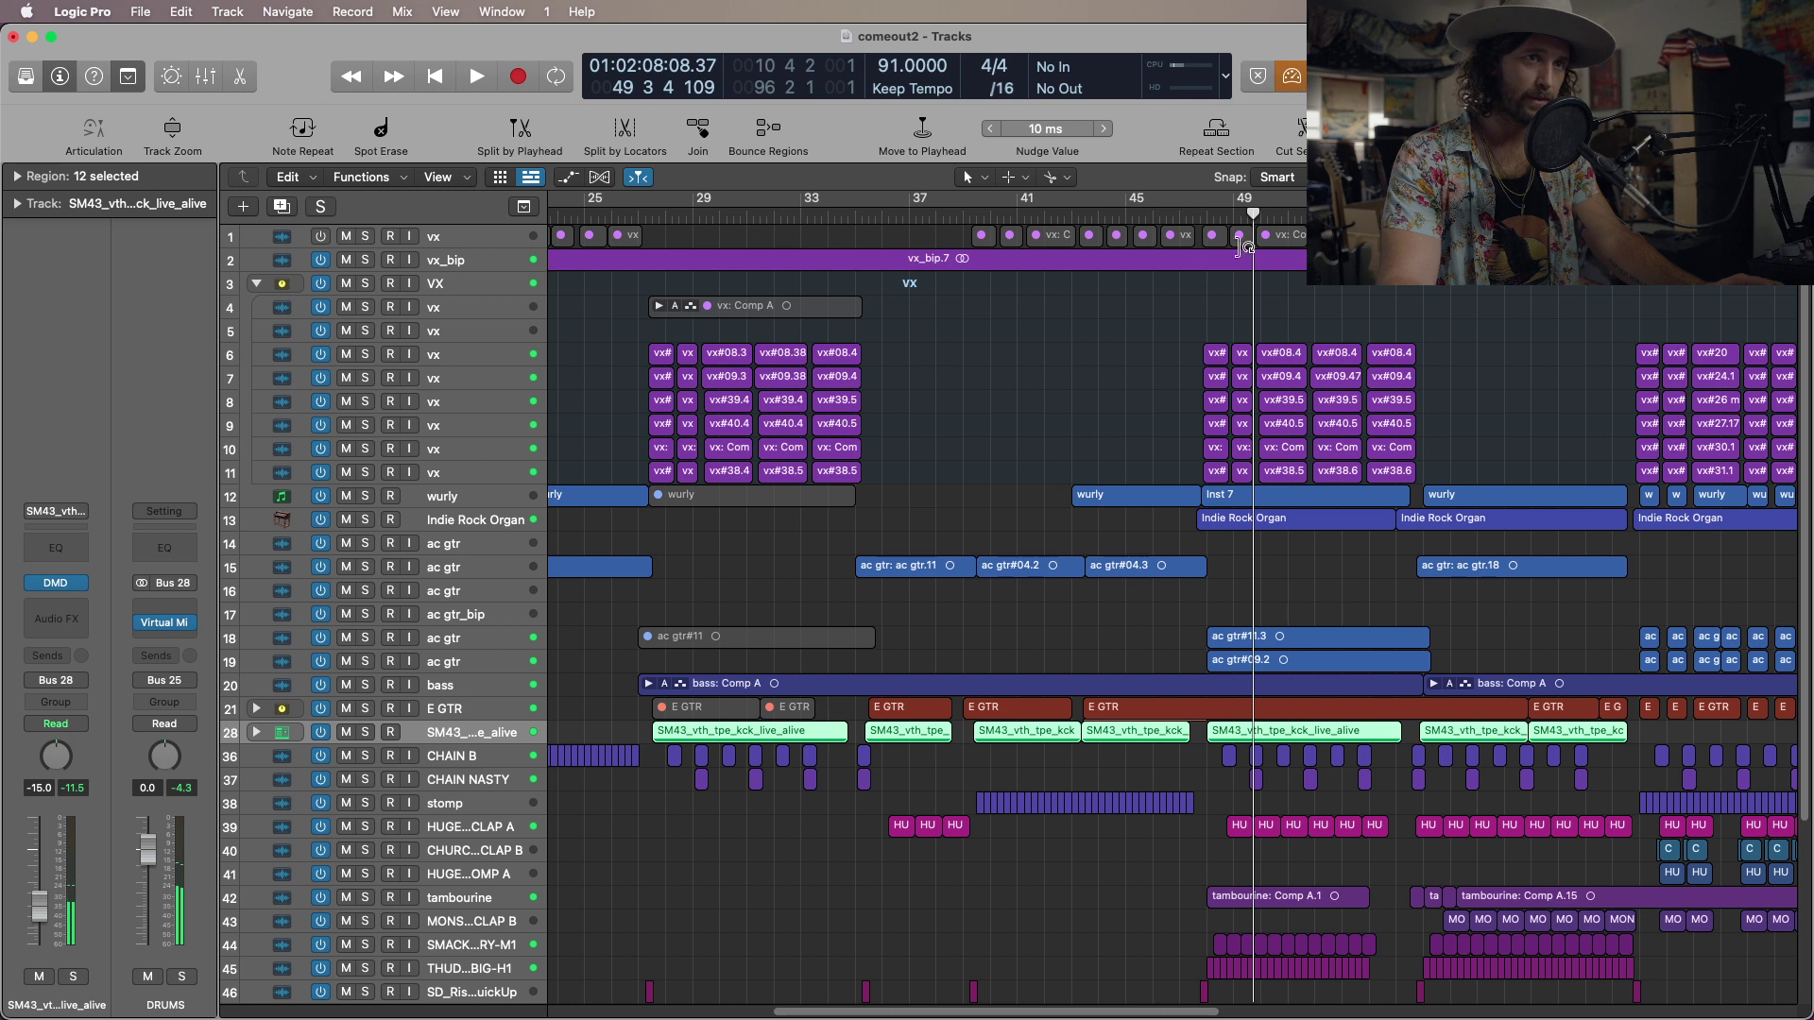
Audition the Indie Rock Organ track in solo from bar 47 to bar 53, and unsolo it with Low Latency Mode back on.
{"action": "left_click", "coordinate": [1196, 218]}
{"action": "left_click", "coordinate": [1192, 217]}
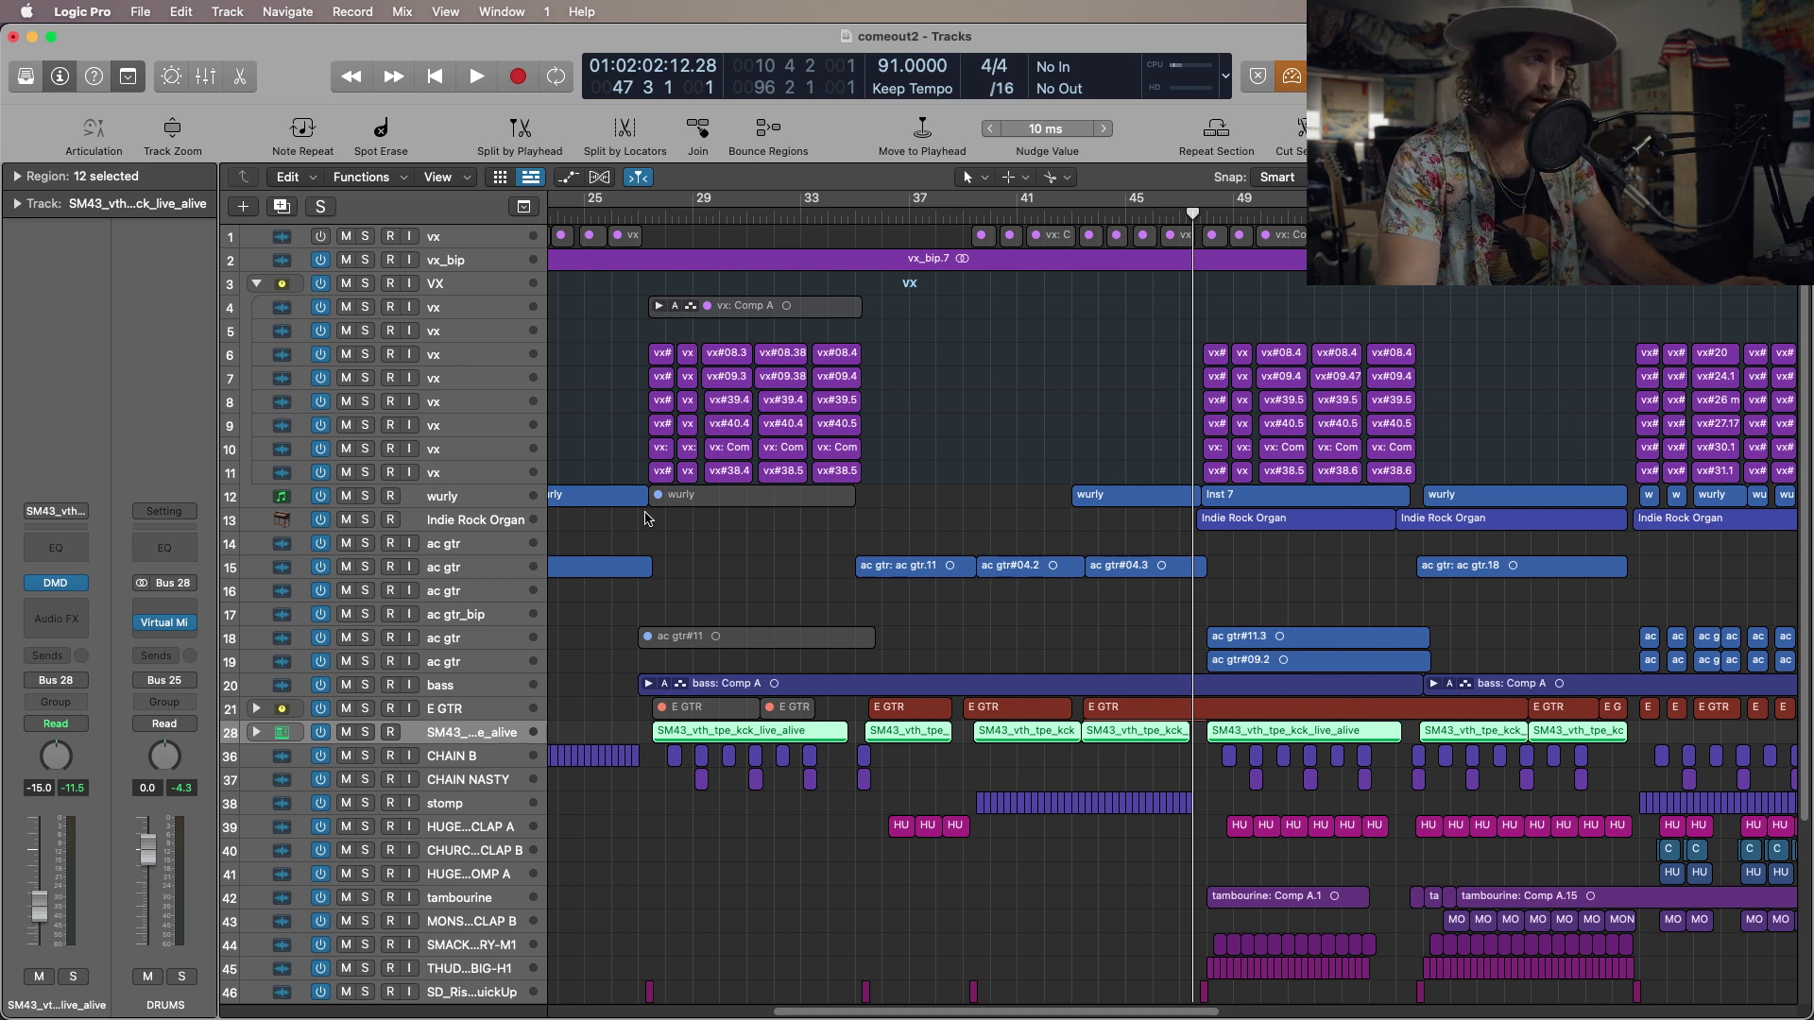
{"action": "left_click", "coordinate": [365, 520]}
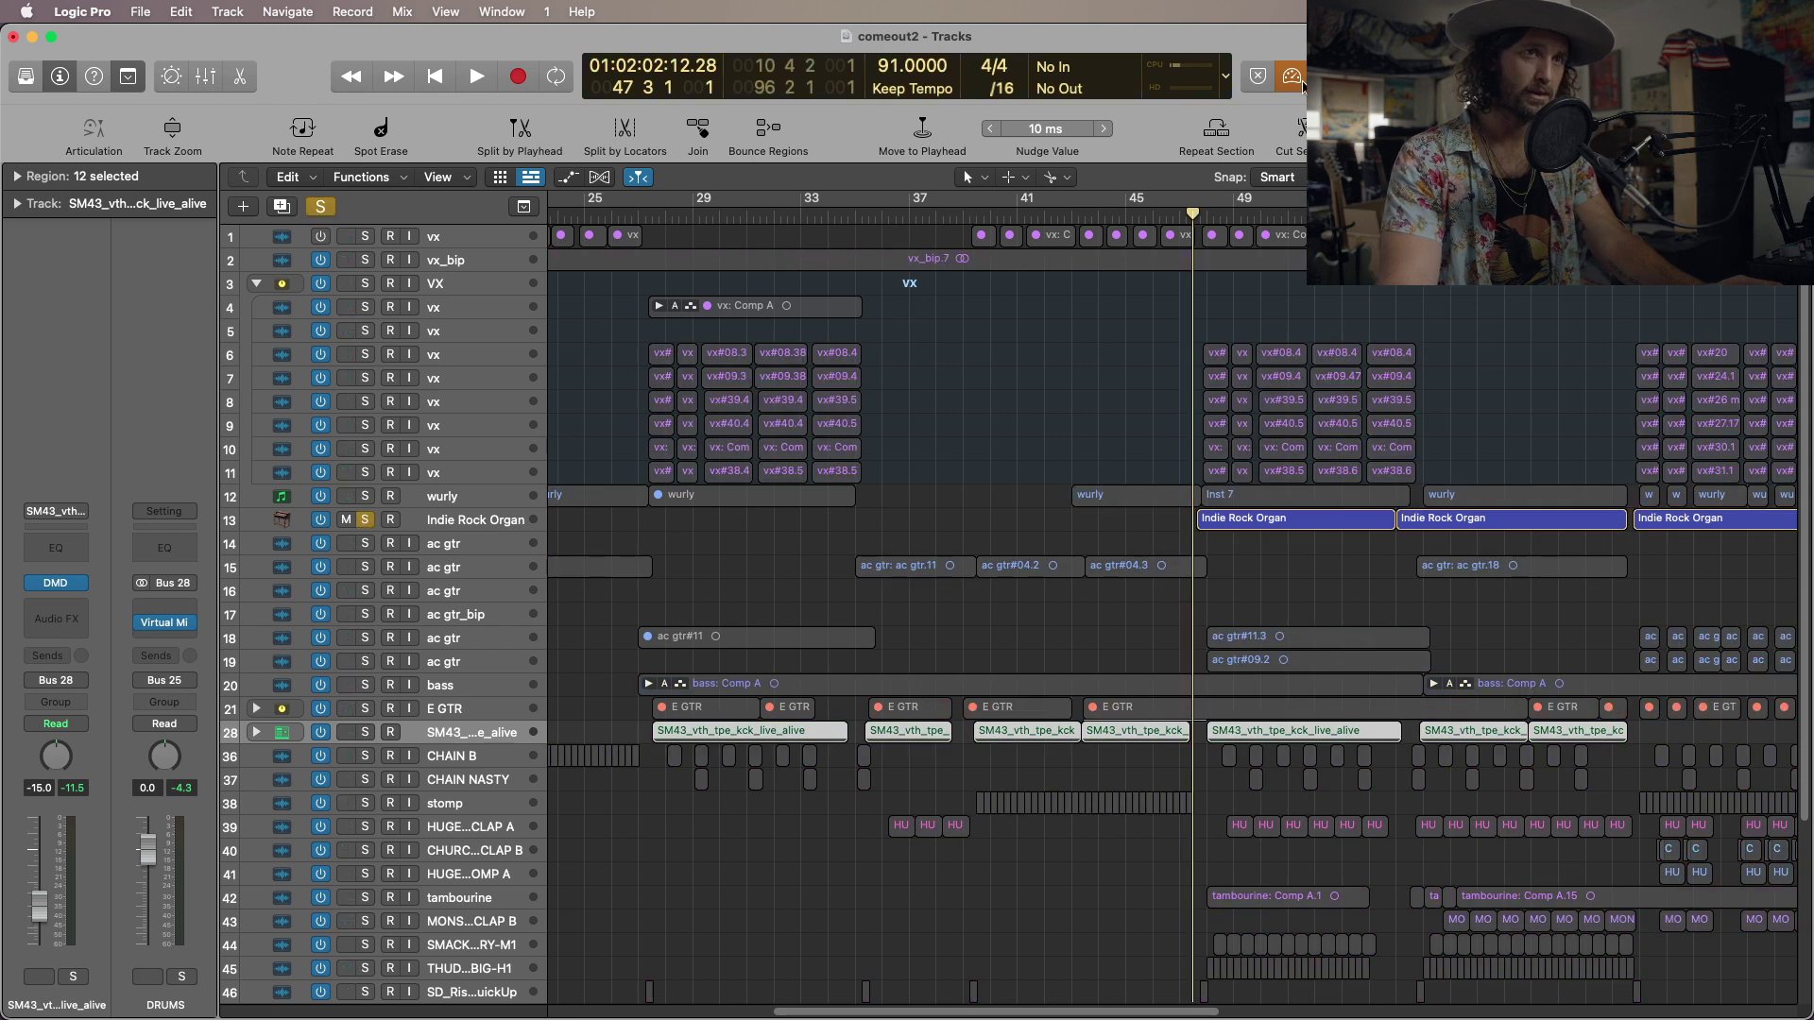
{"action": "key", "text": "space"}
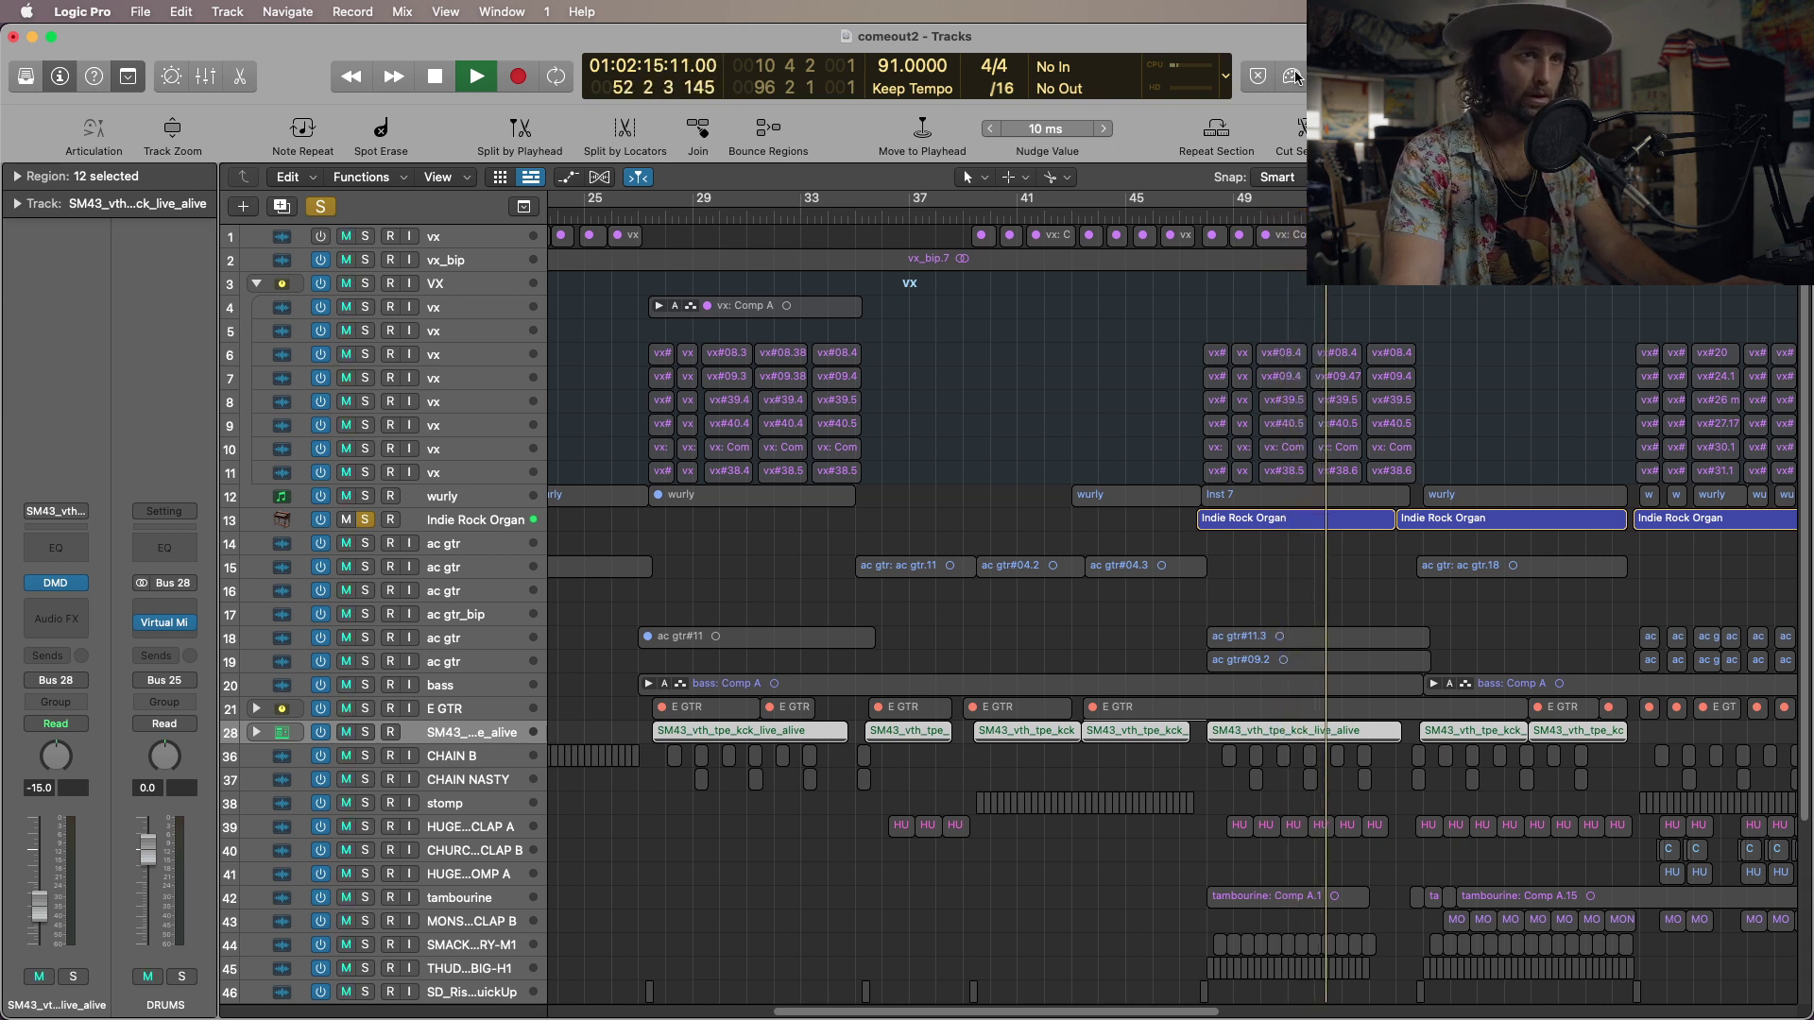
{"action": "key", "text": "space"}
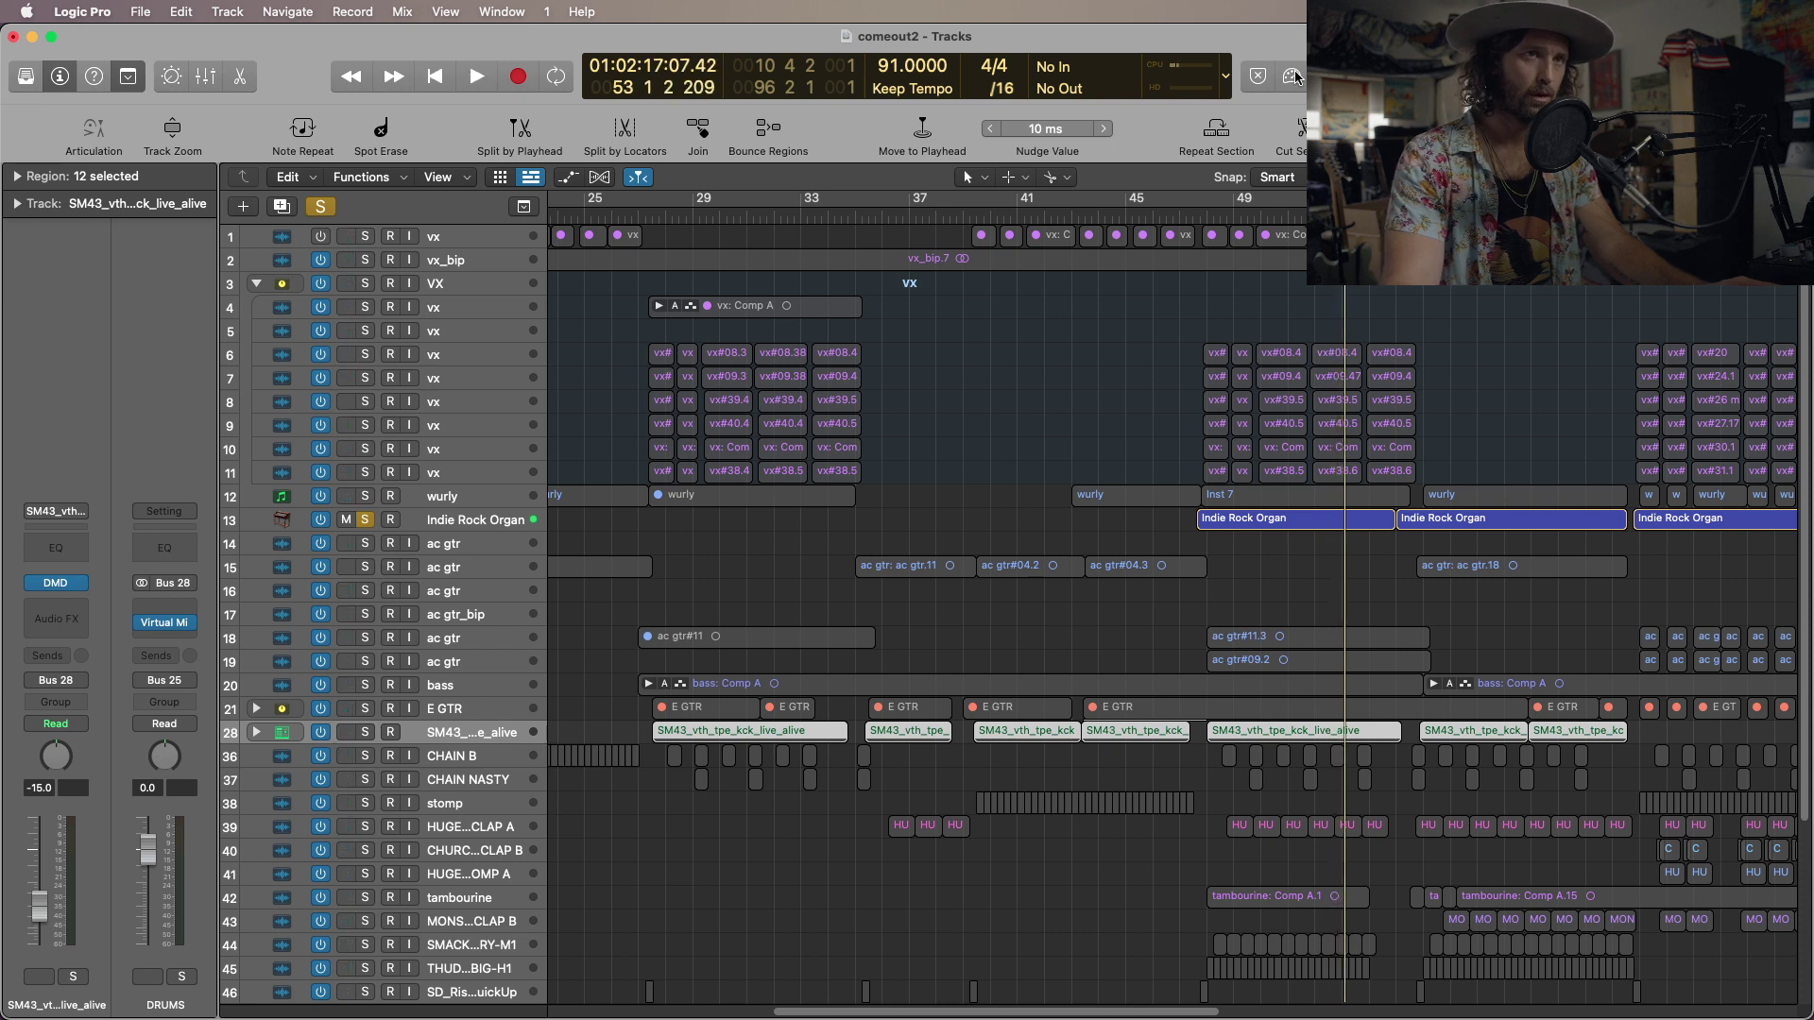
{"action": "left_click", "coordinate": [1292, 77]}
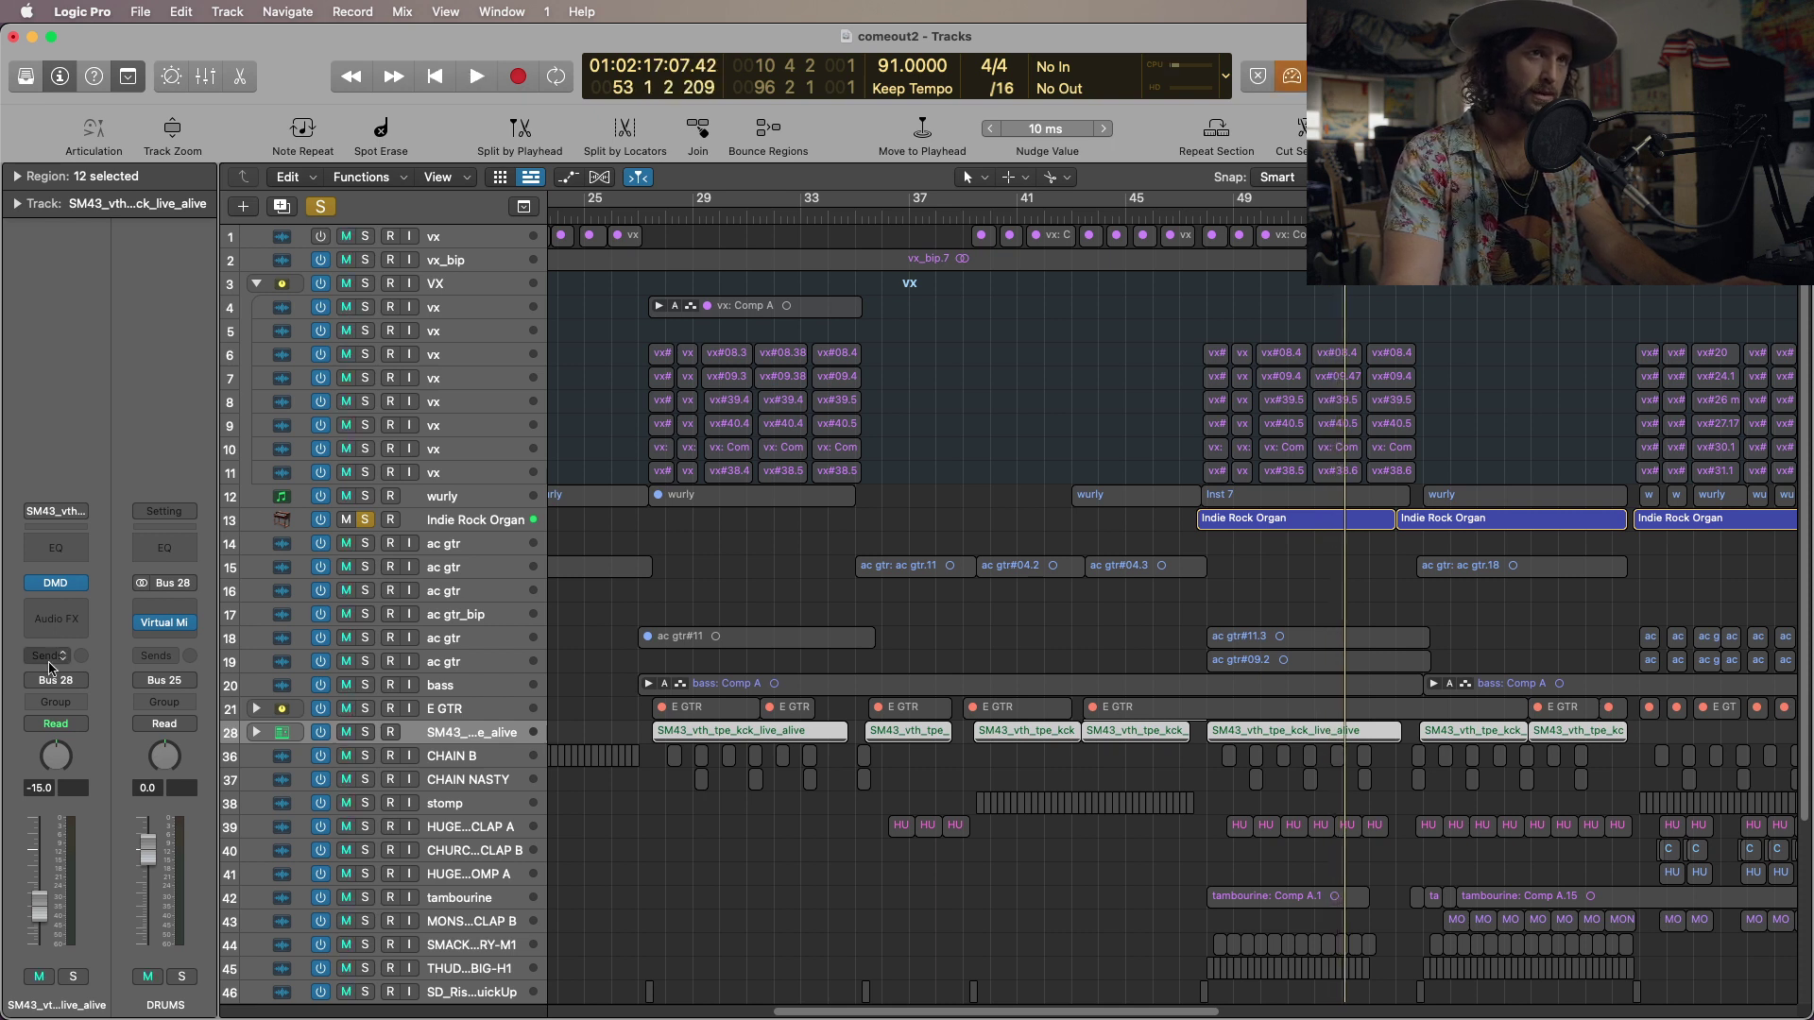
{"action": "left_click", "coordinate": [365, 521]}
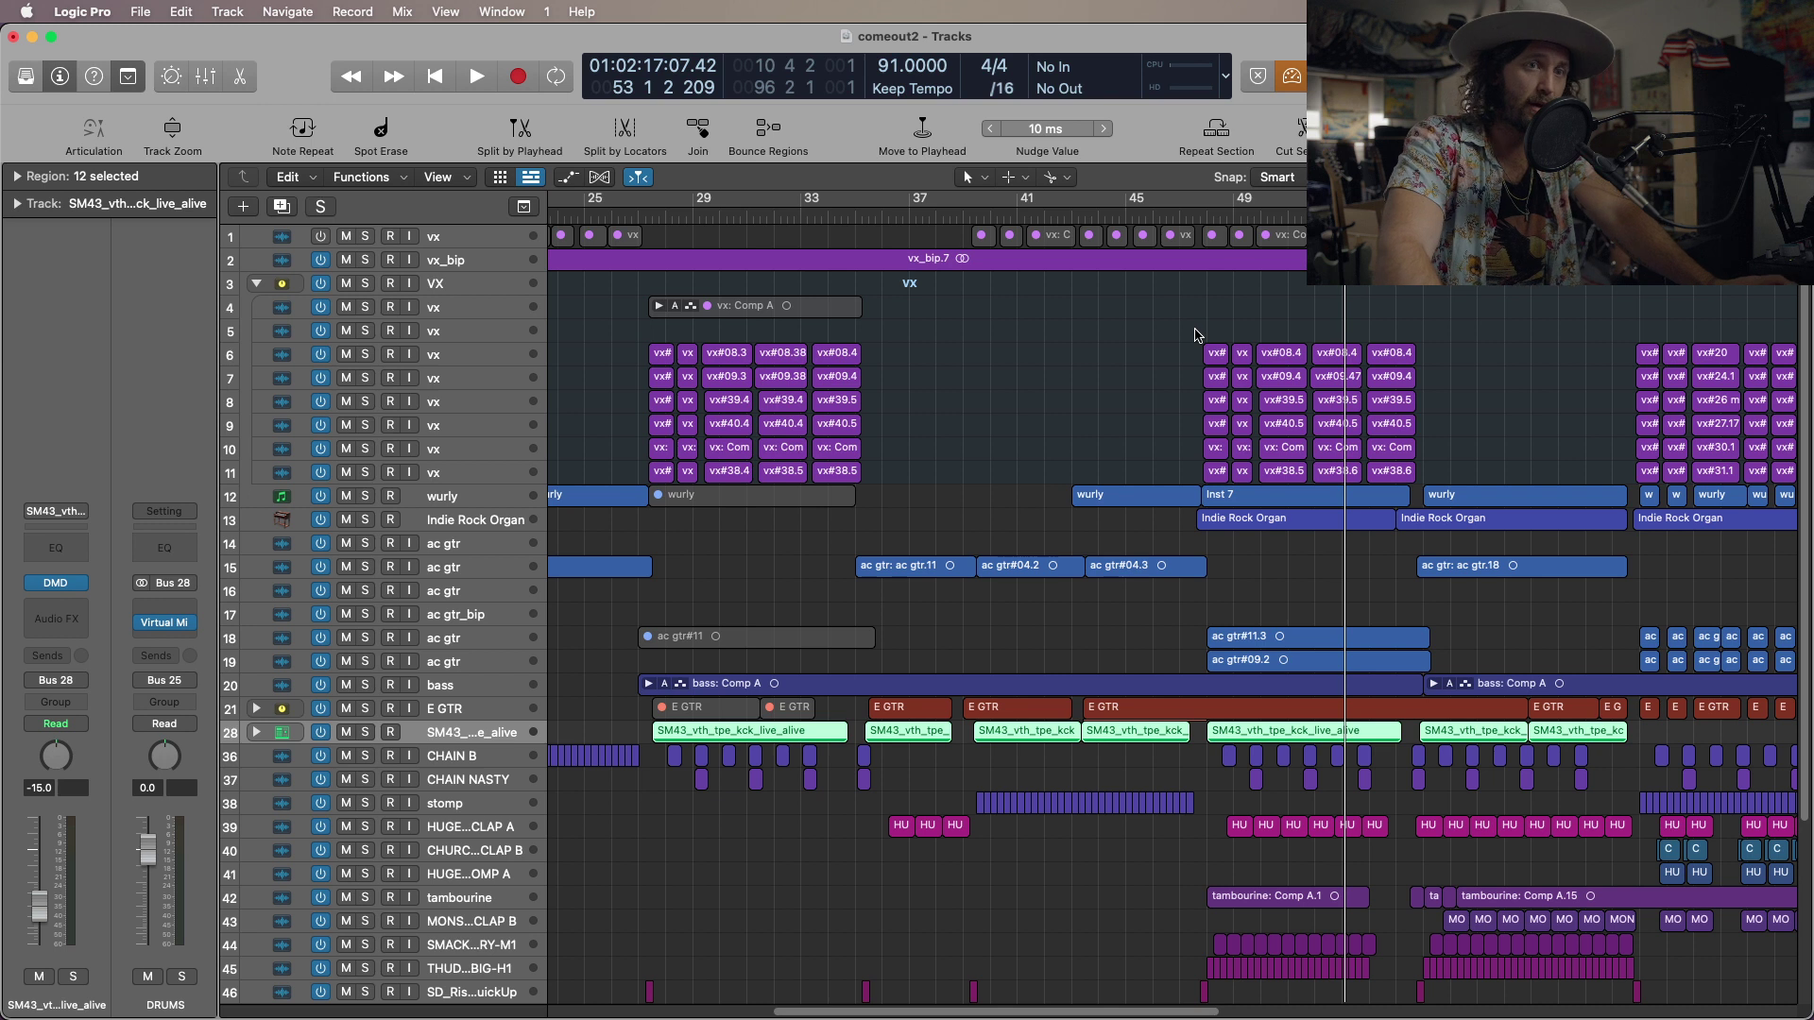
Play the full mix briefly from bar 53 into bar 54, turn on Low Latency Mode, and return the playhead to bar 53.
{"action": "scroll", "coordinate": [1198, 335], "scroll_direction": "right", "scroll_amount": 5}
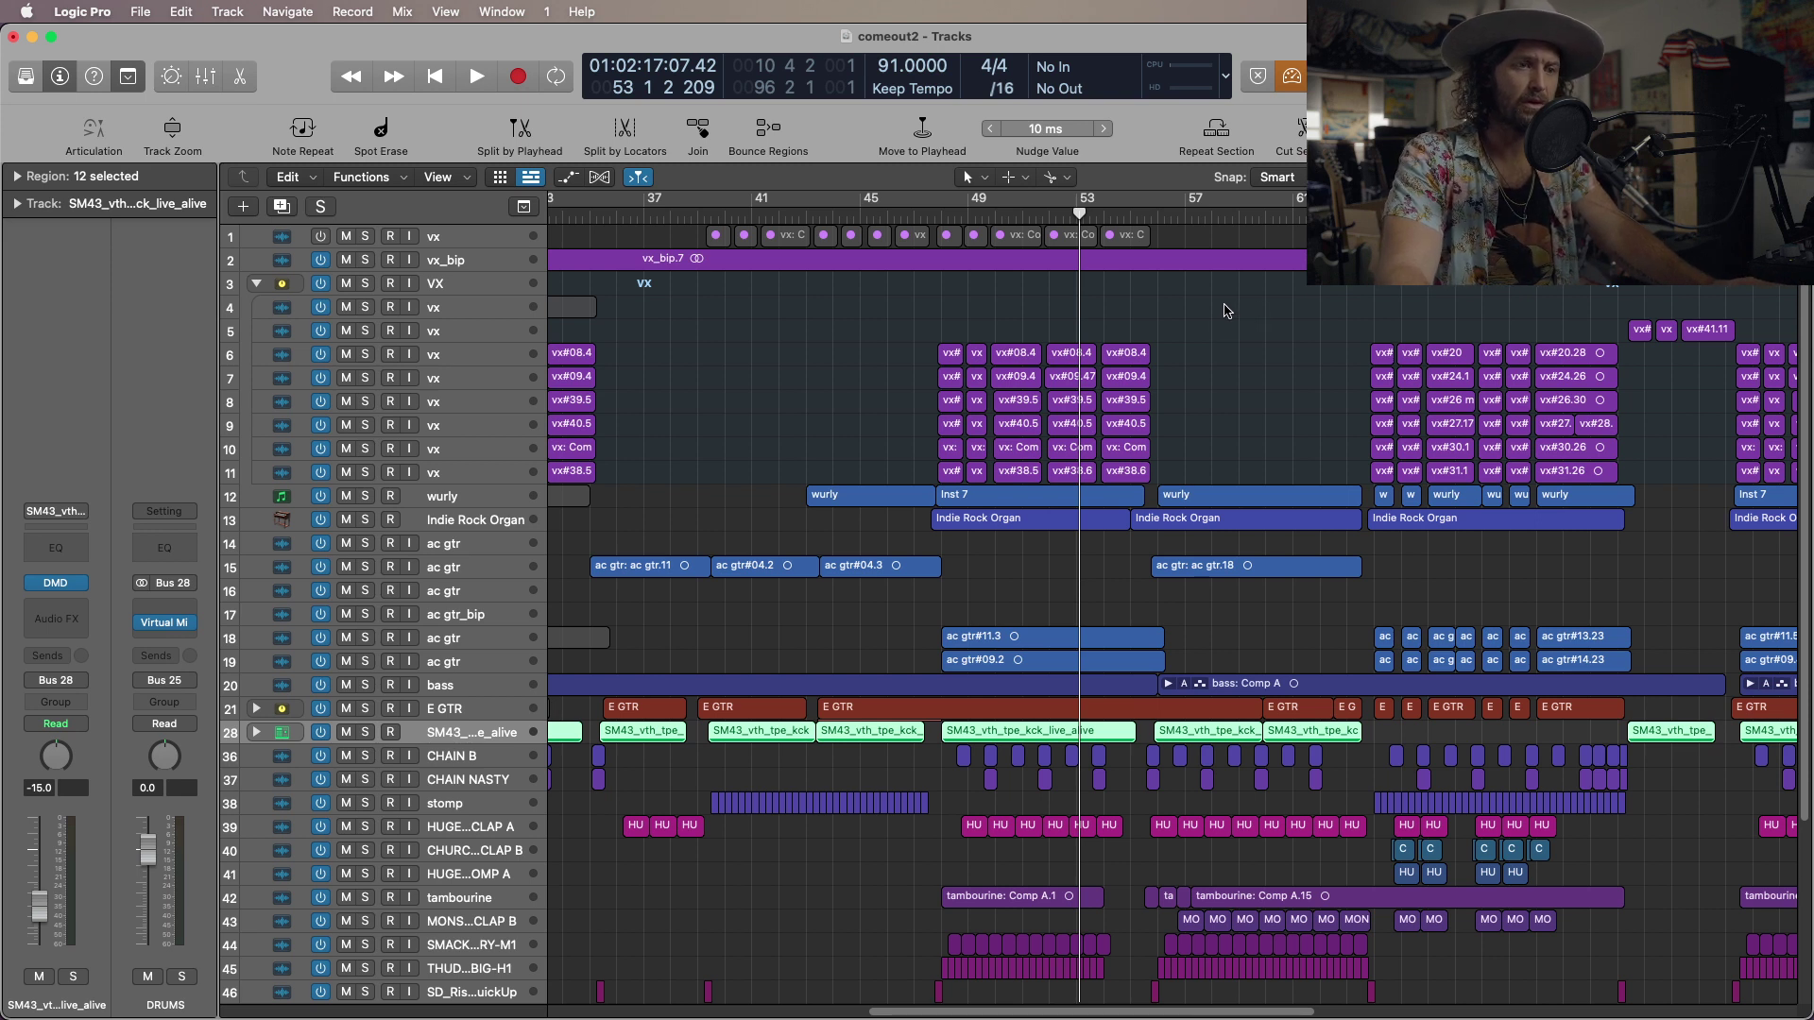
{"action": "key", "text": "space"}
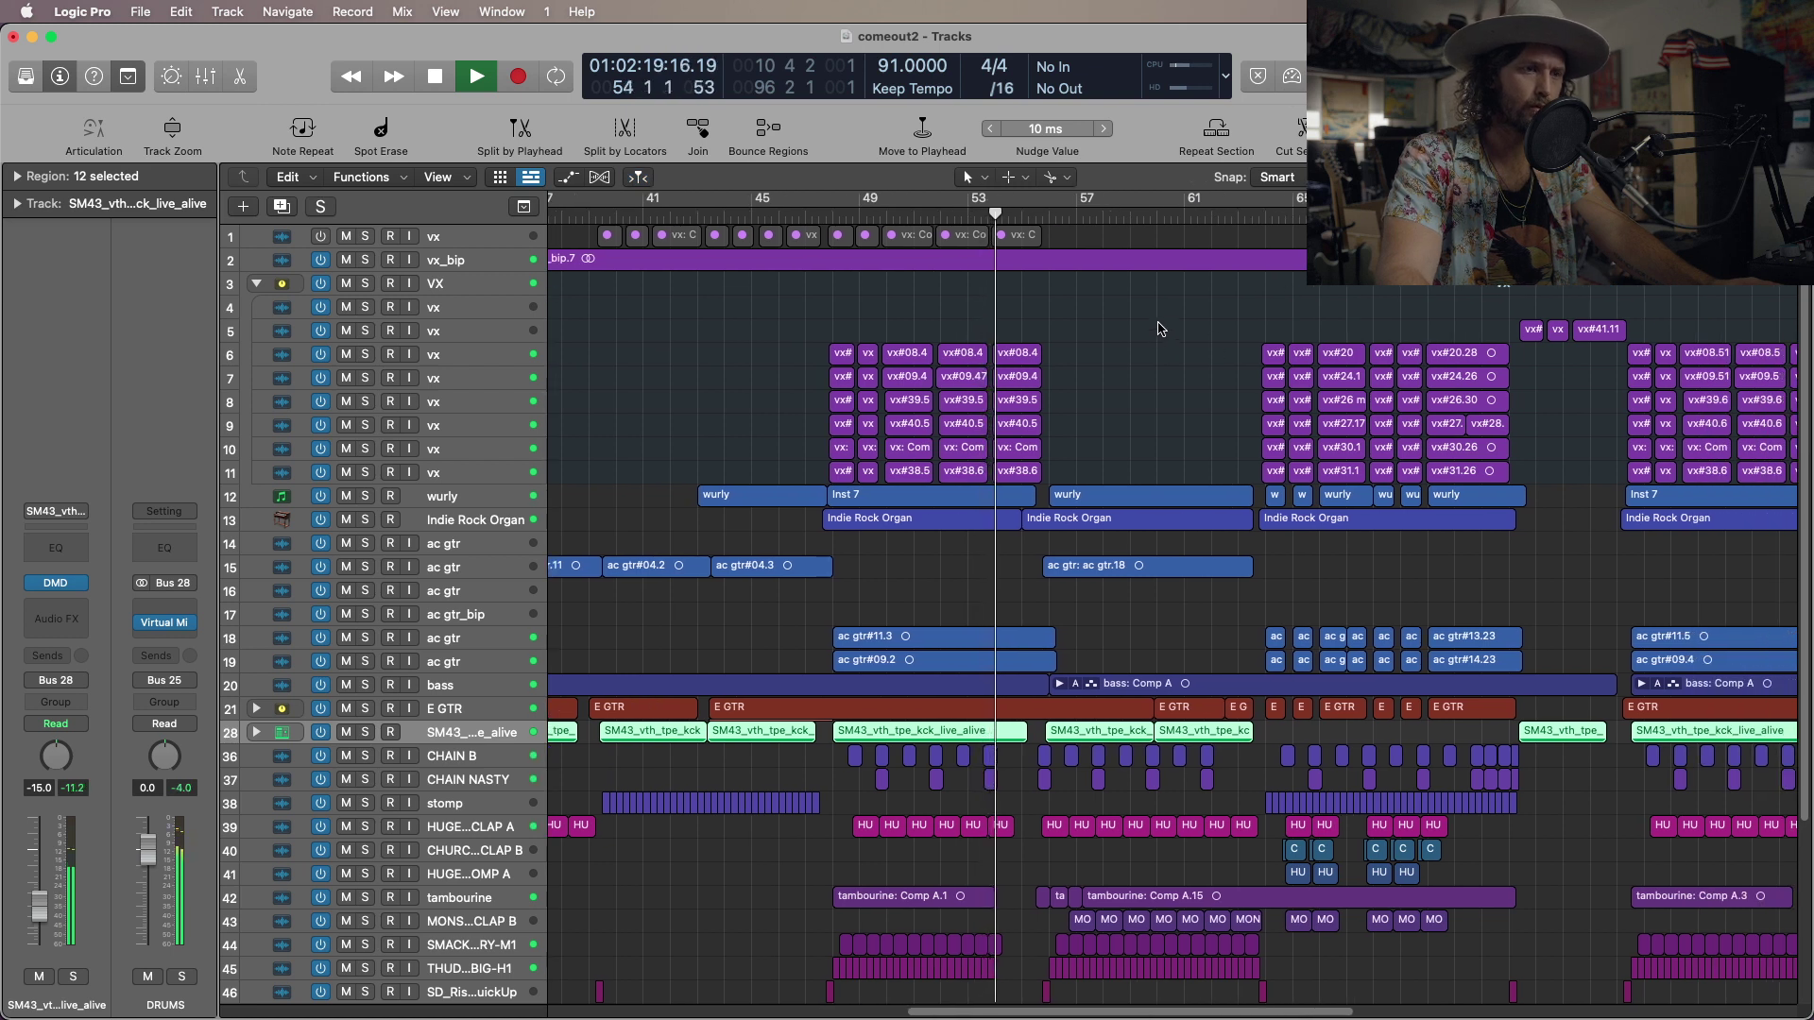
{"action": "key", "text": "space"}
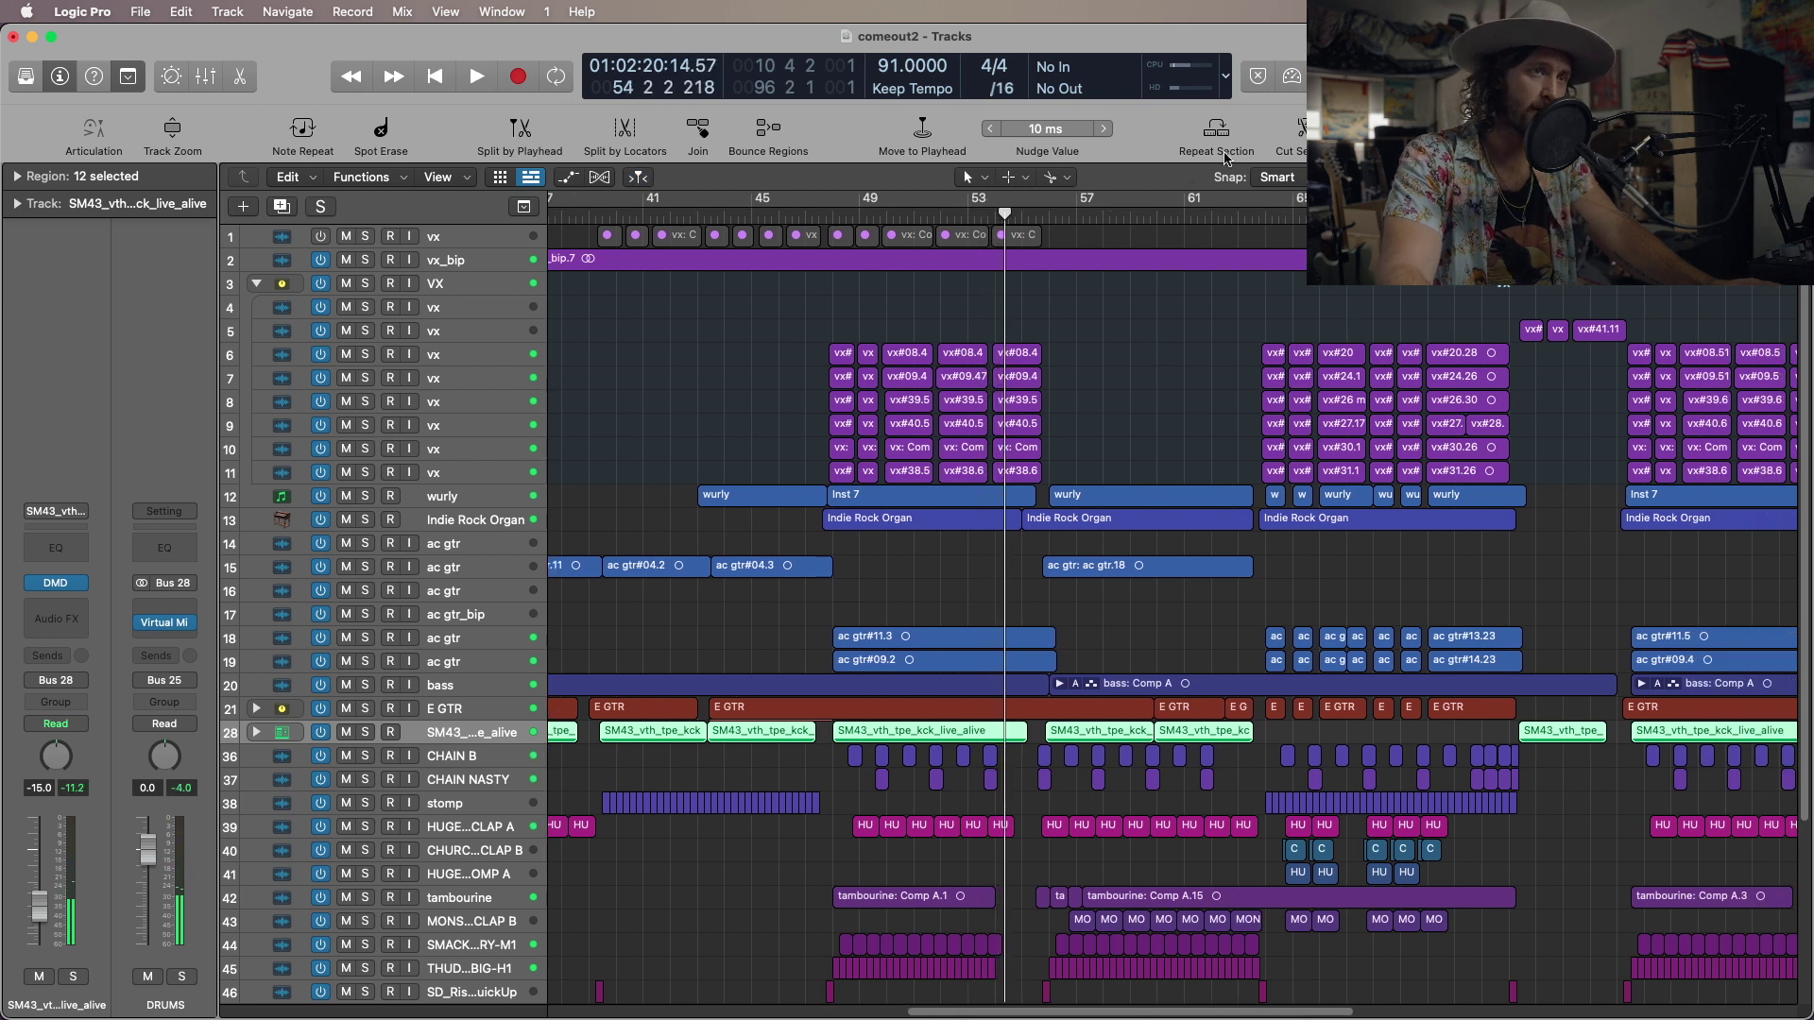
{"action": "left_click", "coordinate": [1292, 77]}
{"action": "left_click", "coordinate": [987, 216]}
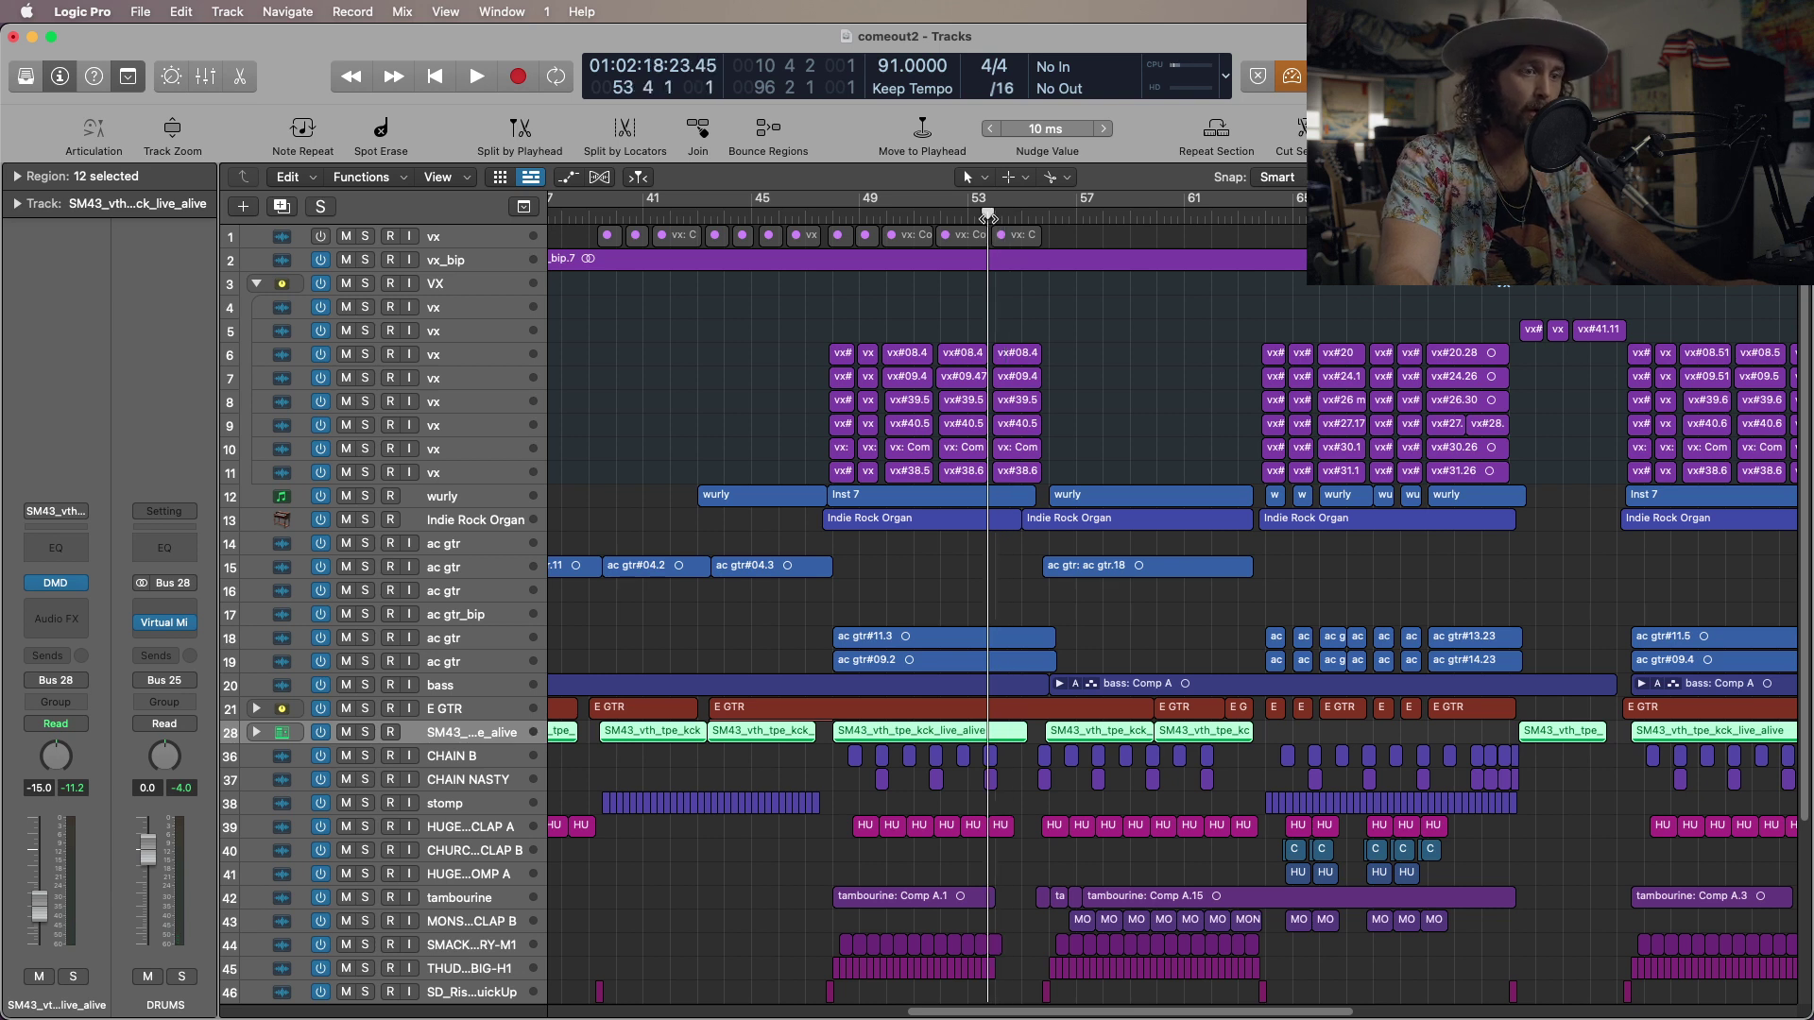
Play the transition from bar 53 to bar 56 with Low Latency Mode off, and turn the mode back on when stopped.
{"action": "left_click", "coordinate": [1296, 80]}
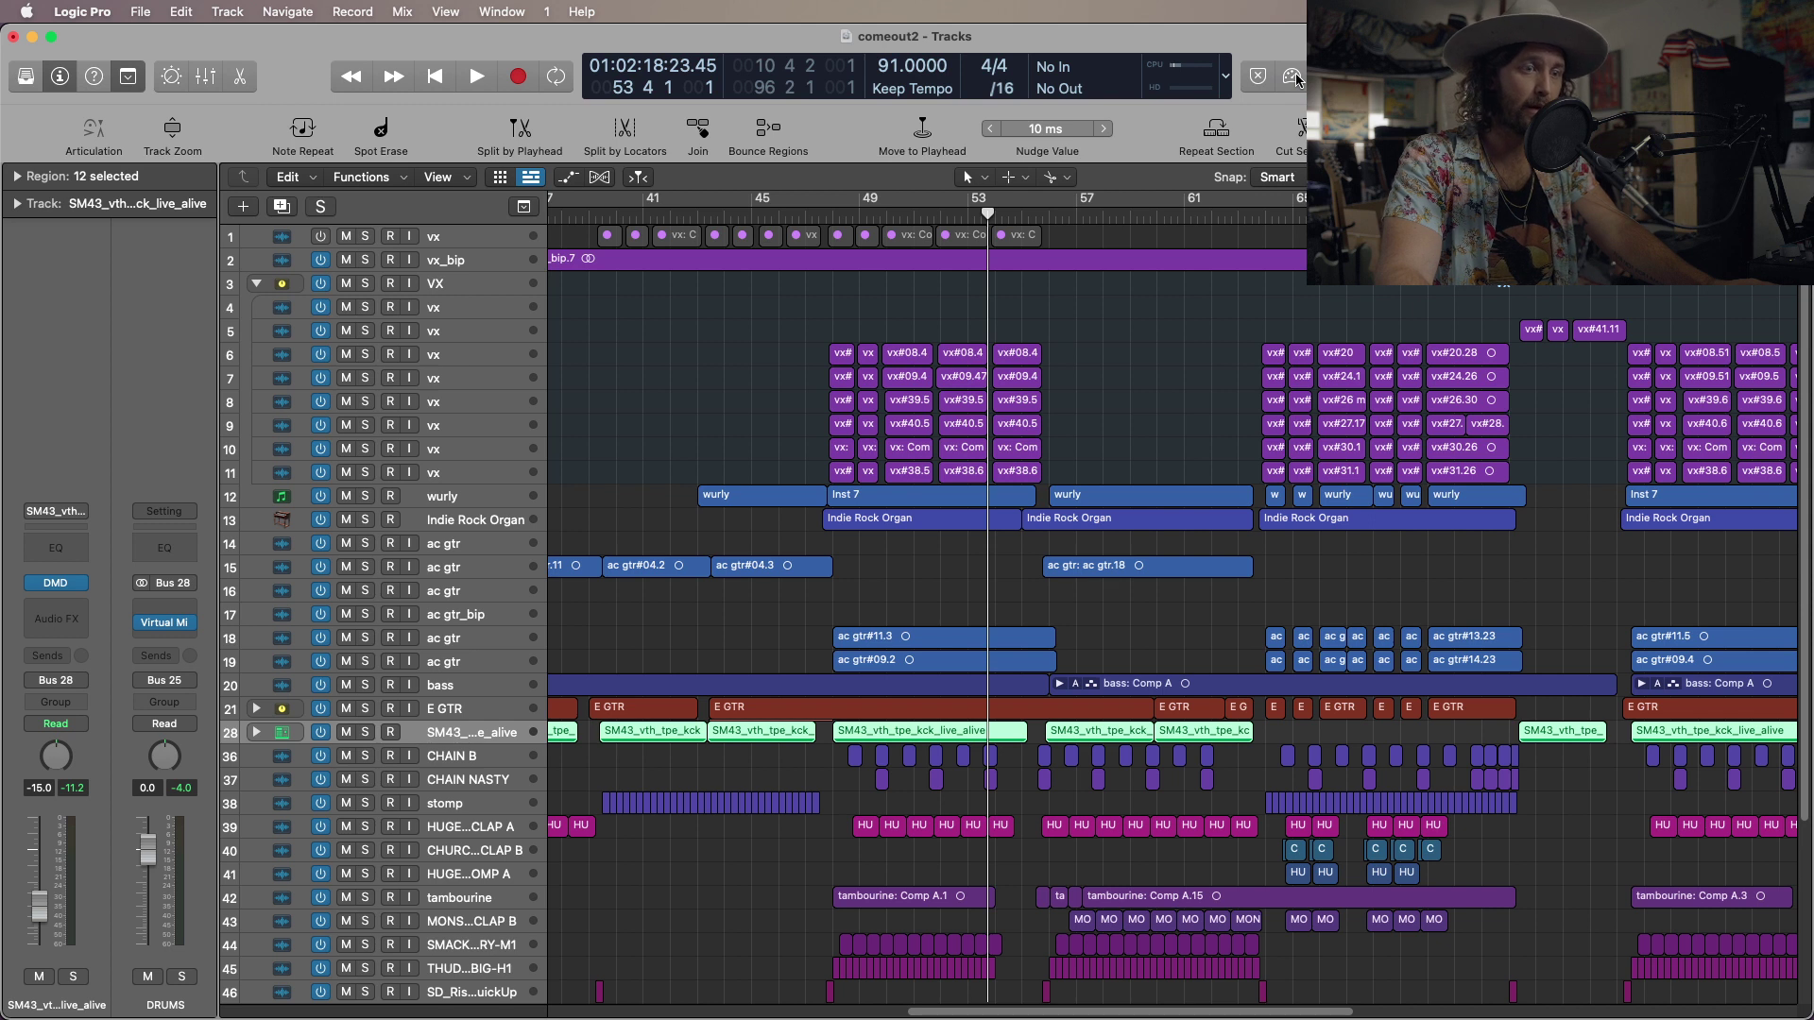
{"action": "key", "text": "space"}
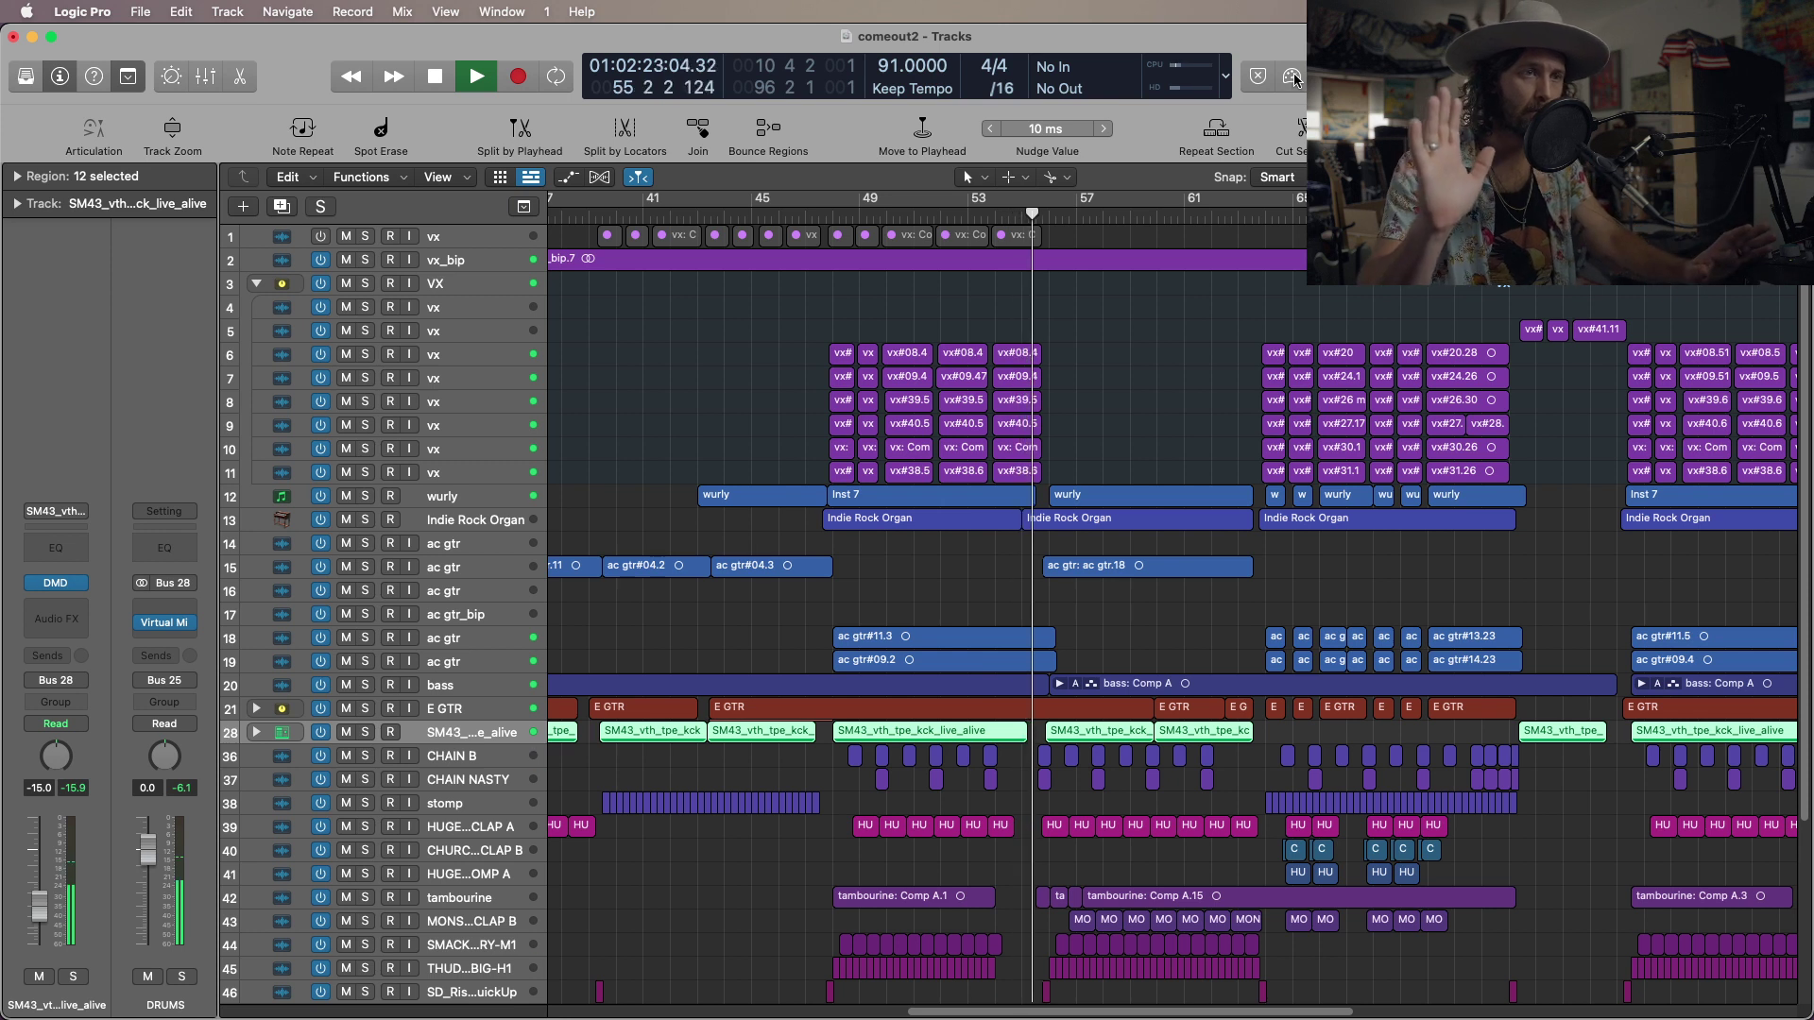
{"action": "key", "text": "space"}
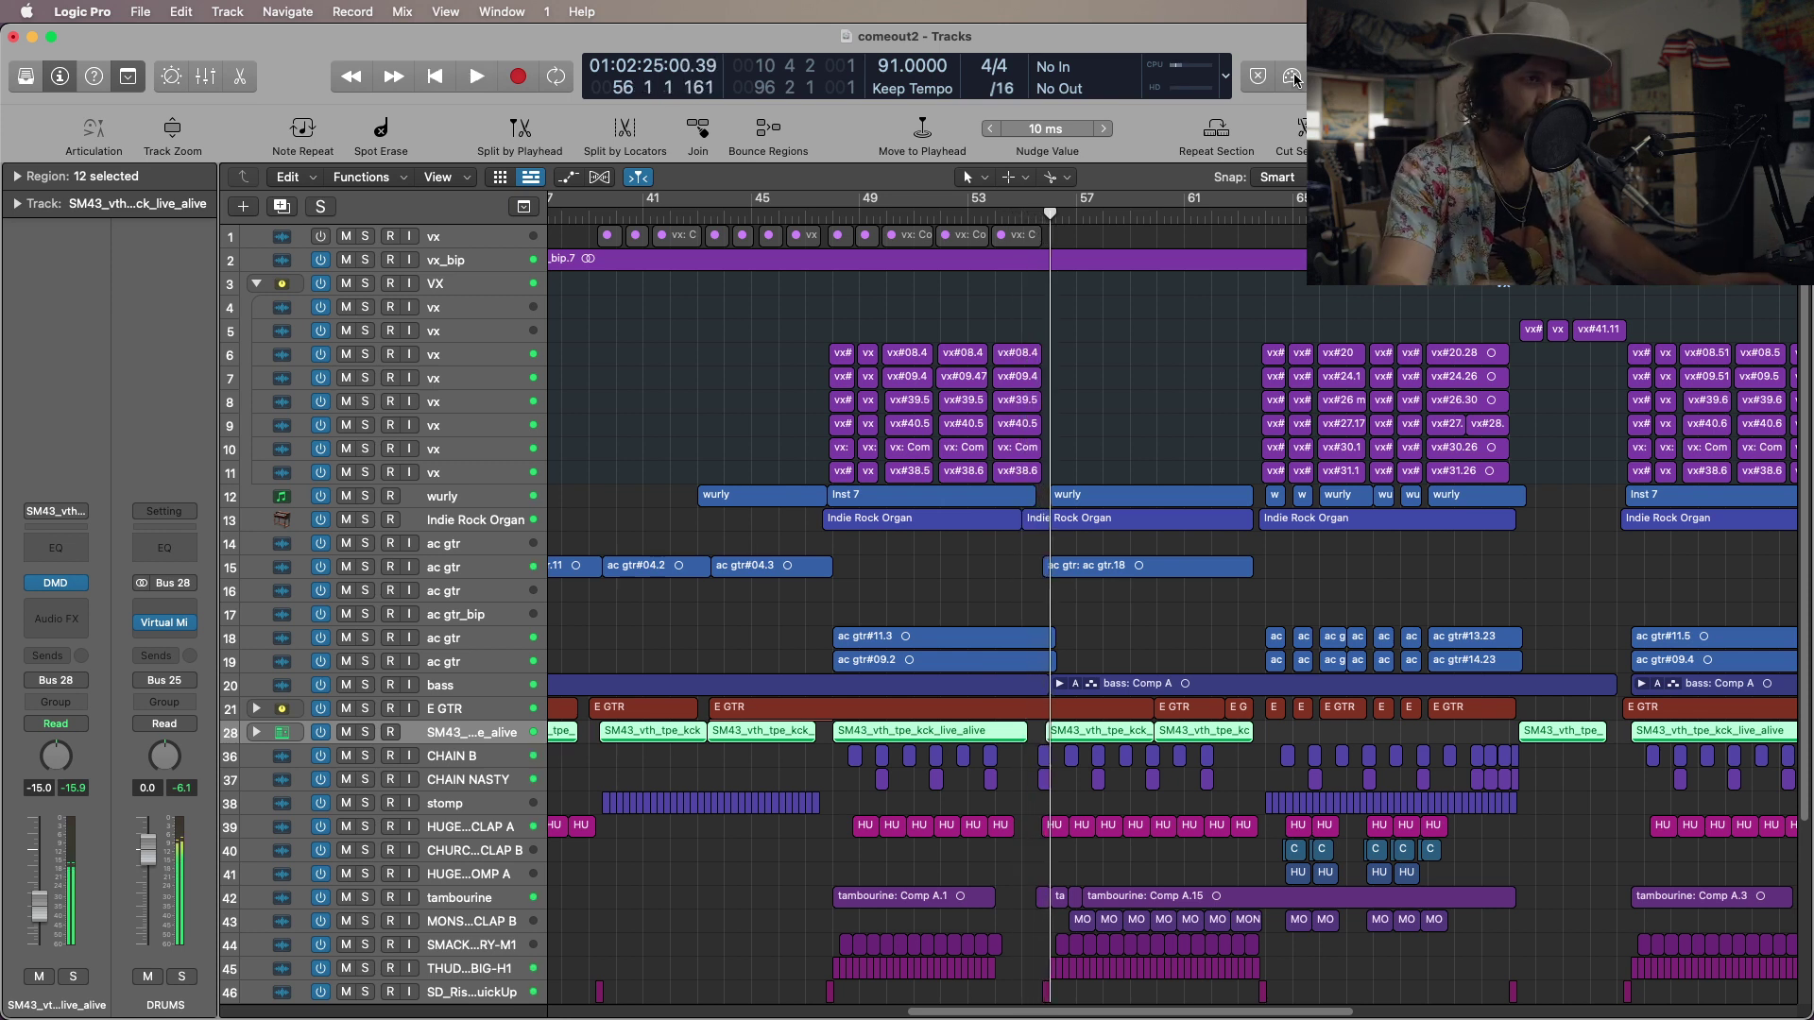
{"action": "left_click", "coordinate": [1294, 75]}
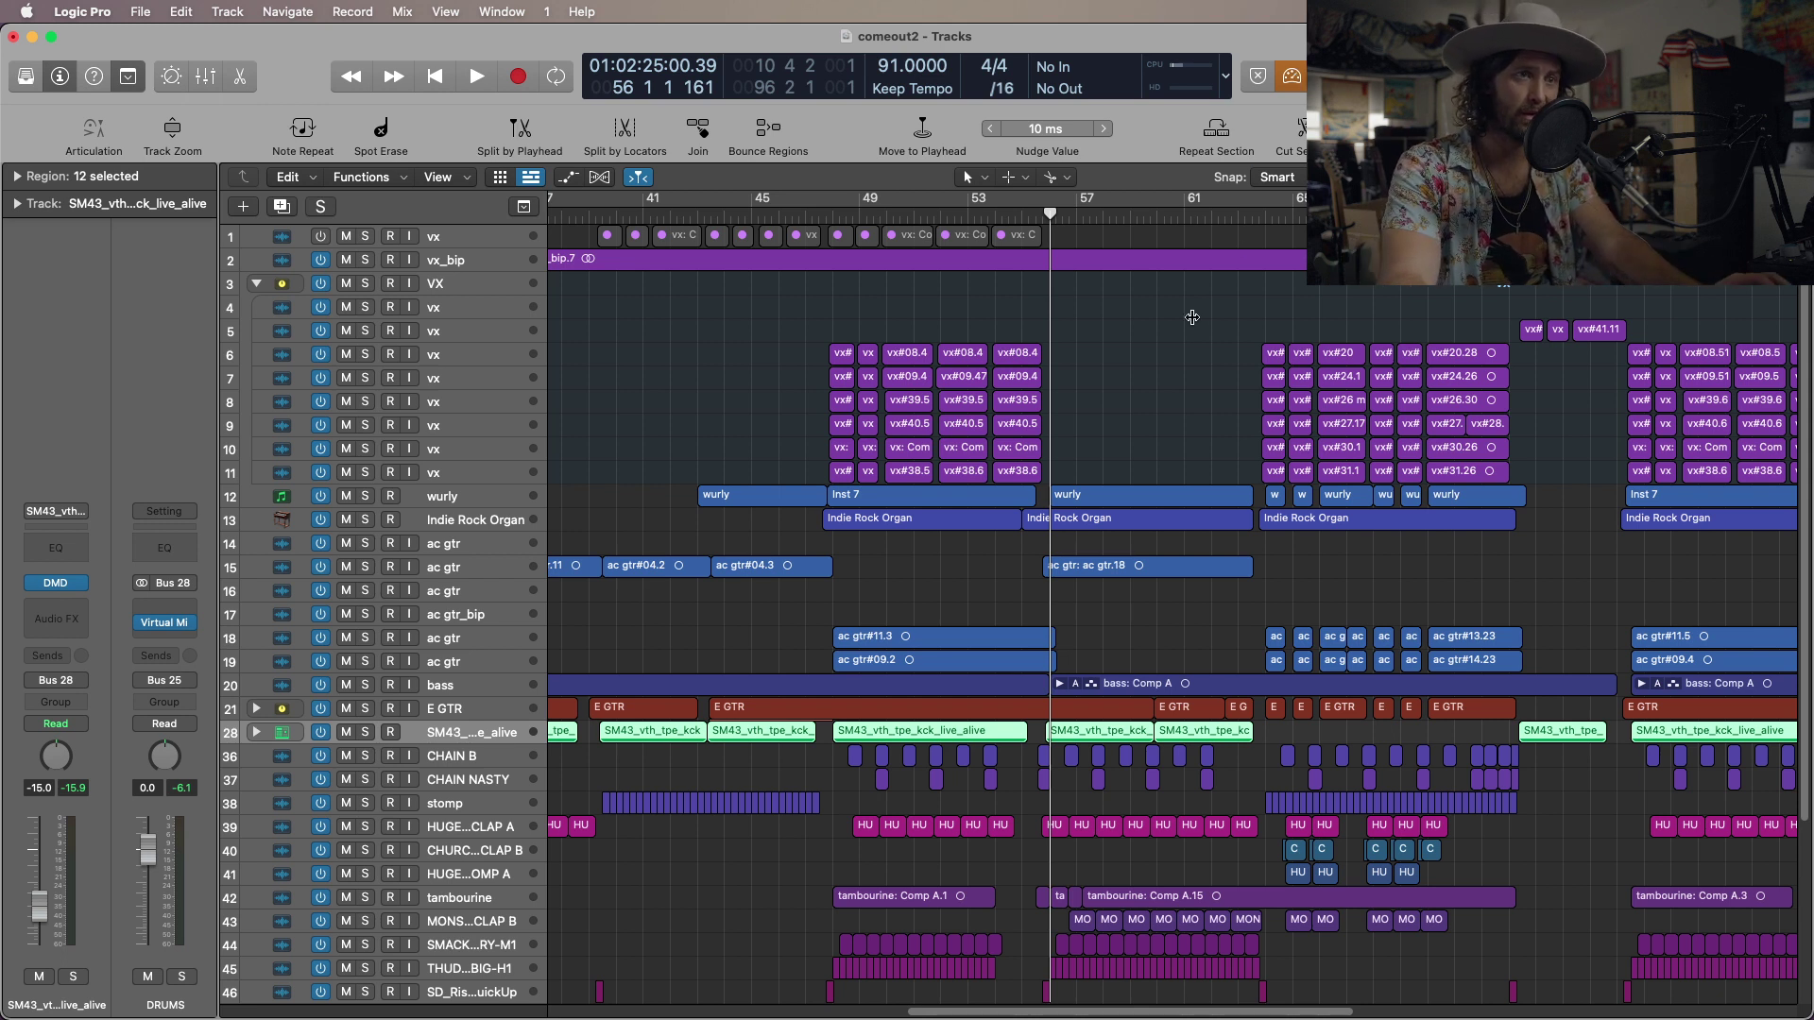
Look over the layers from bar 37 to past bar 57 down to the cymbal and hat tracks, and return the playhead to bar 47 with Low Latency Mode off.
{"action": "scroll", "coordinate": [660, 406], "scroll_direction": "left", "scroll_amount": 5}
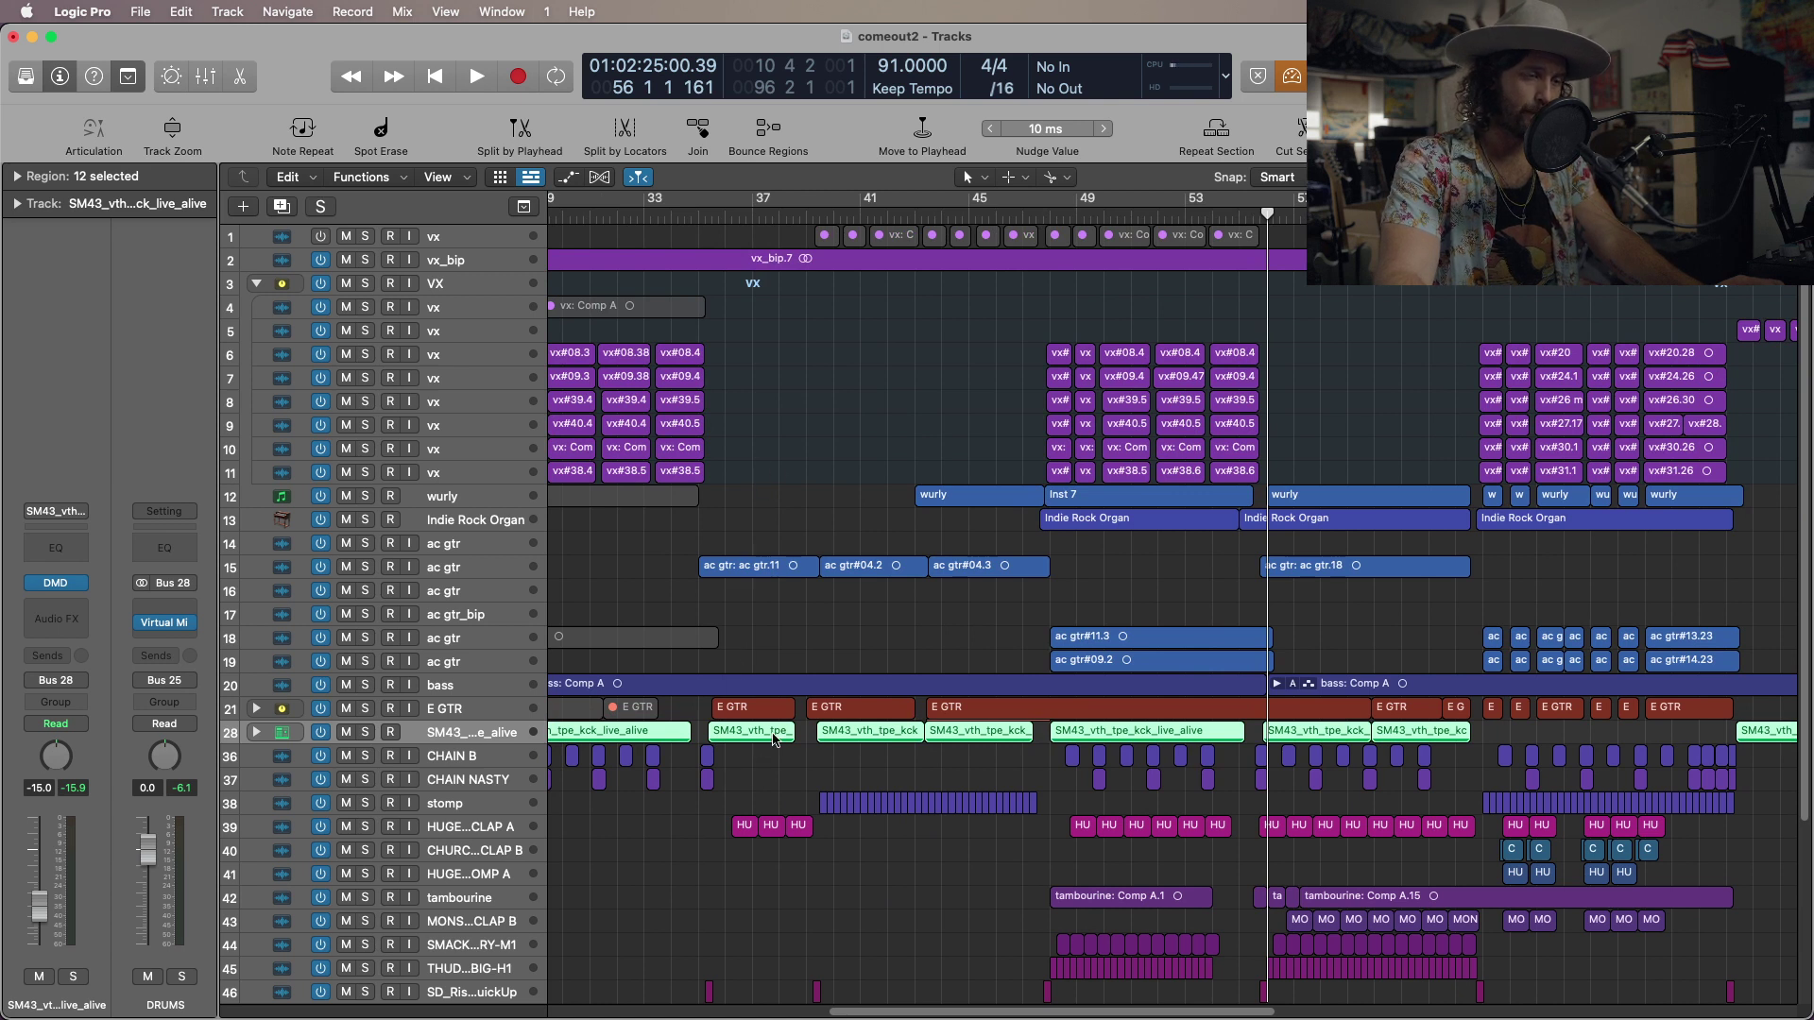
{"action": "scroll", "coordinate": [1290, 629], "scroll_direction": "right", "scroll_amount": 4}
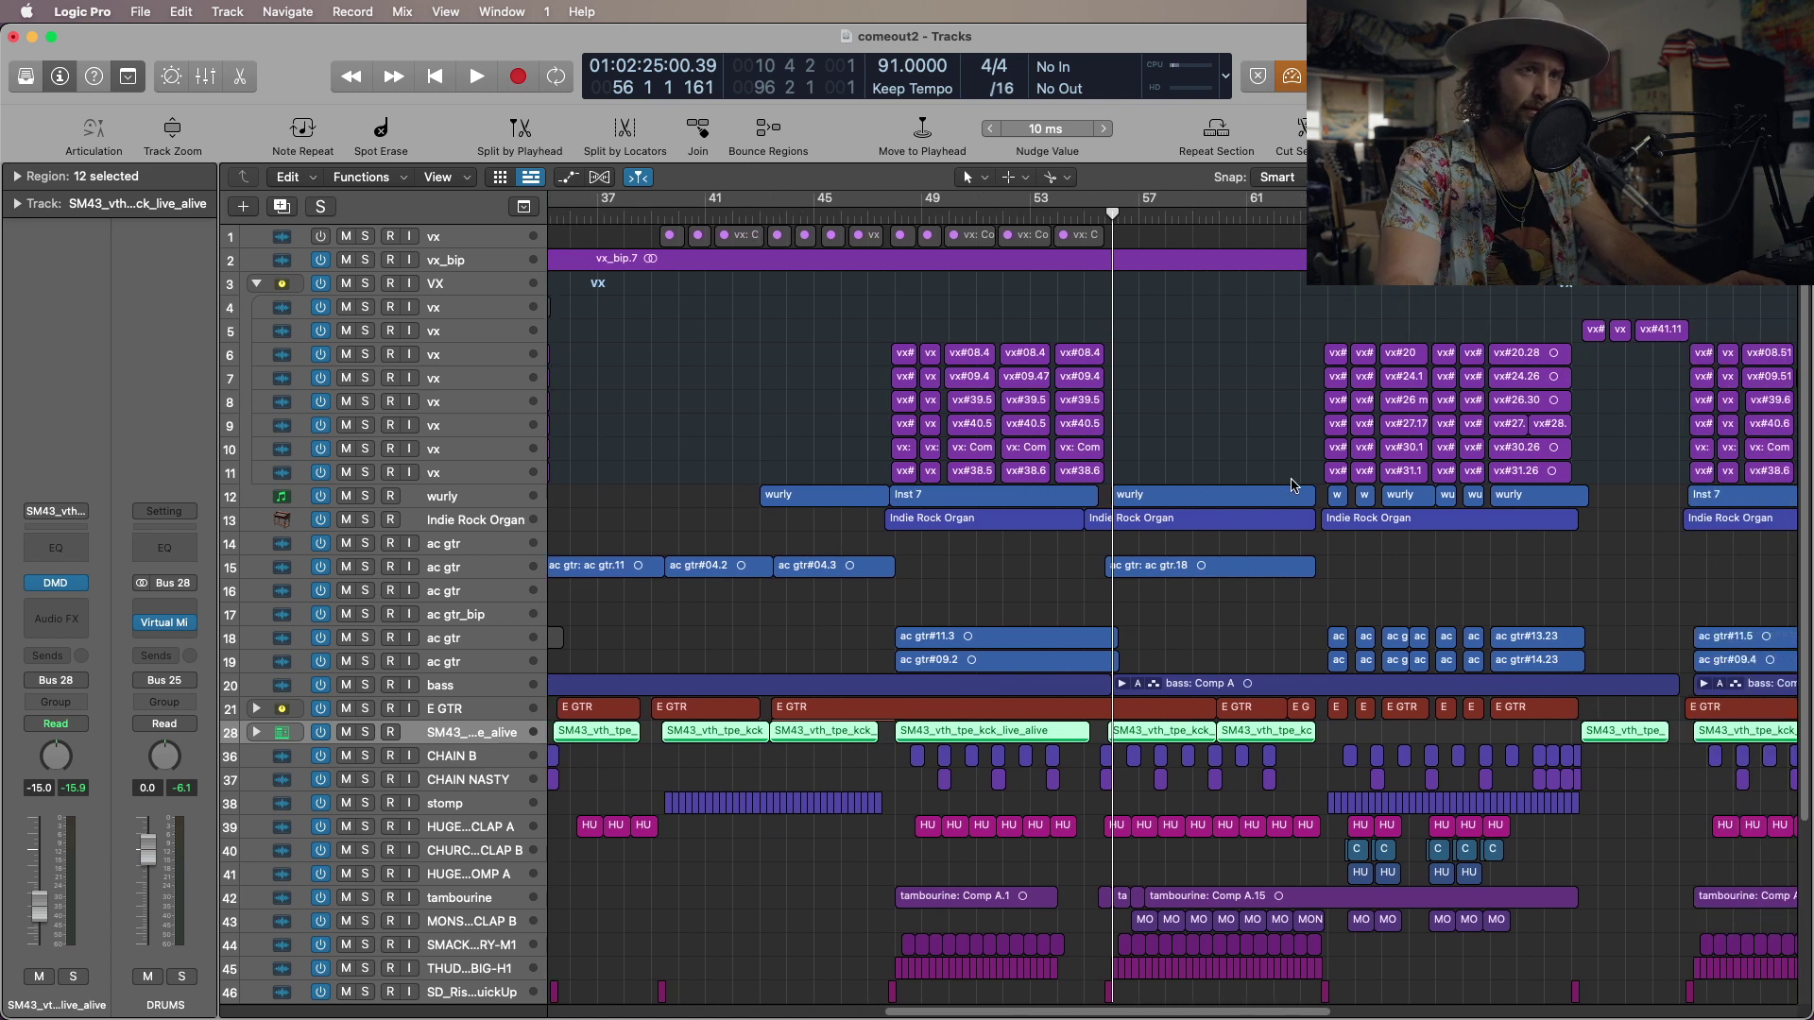
{"action": "scroll", "coordinate": [1206, 450], "scroll_direction": "down", "scroll_amount": 2}
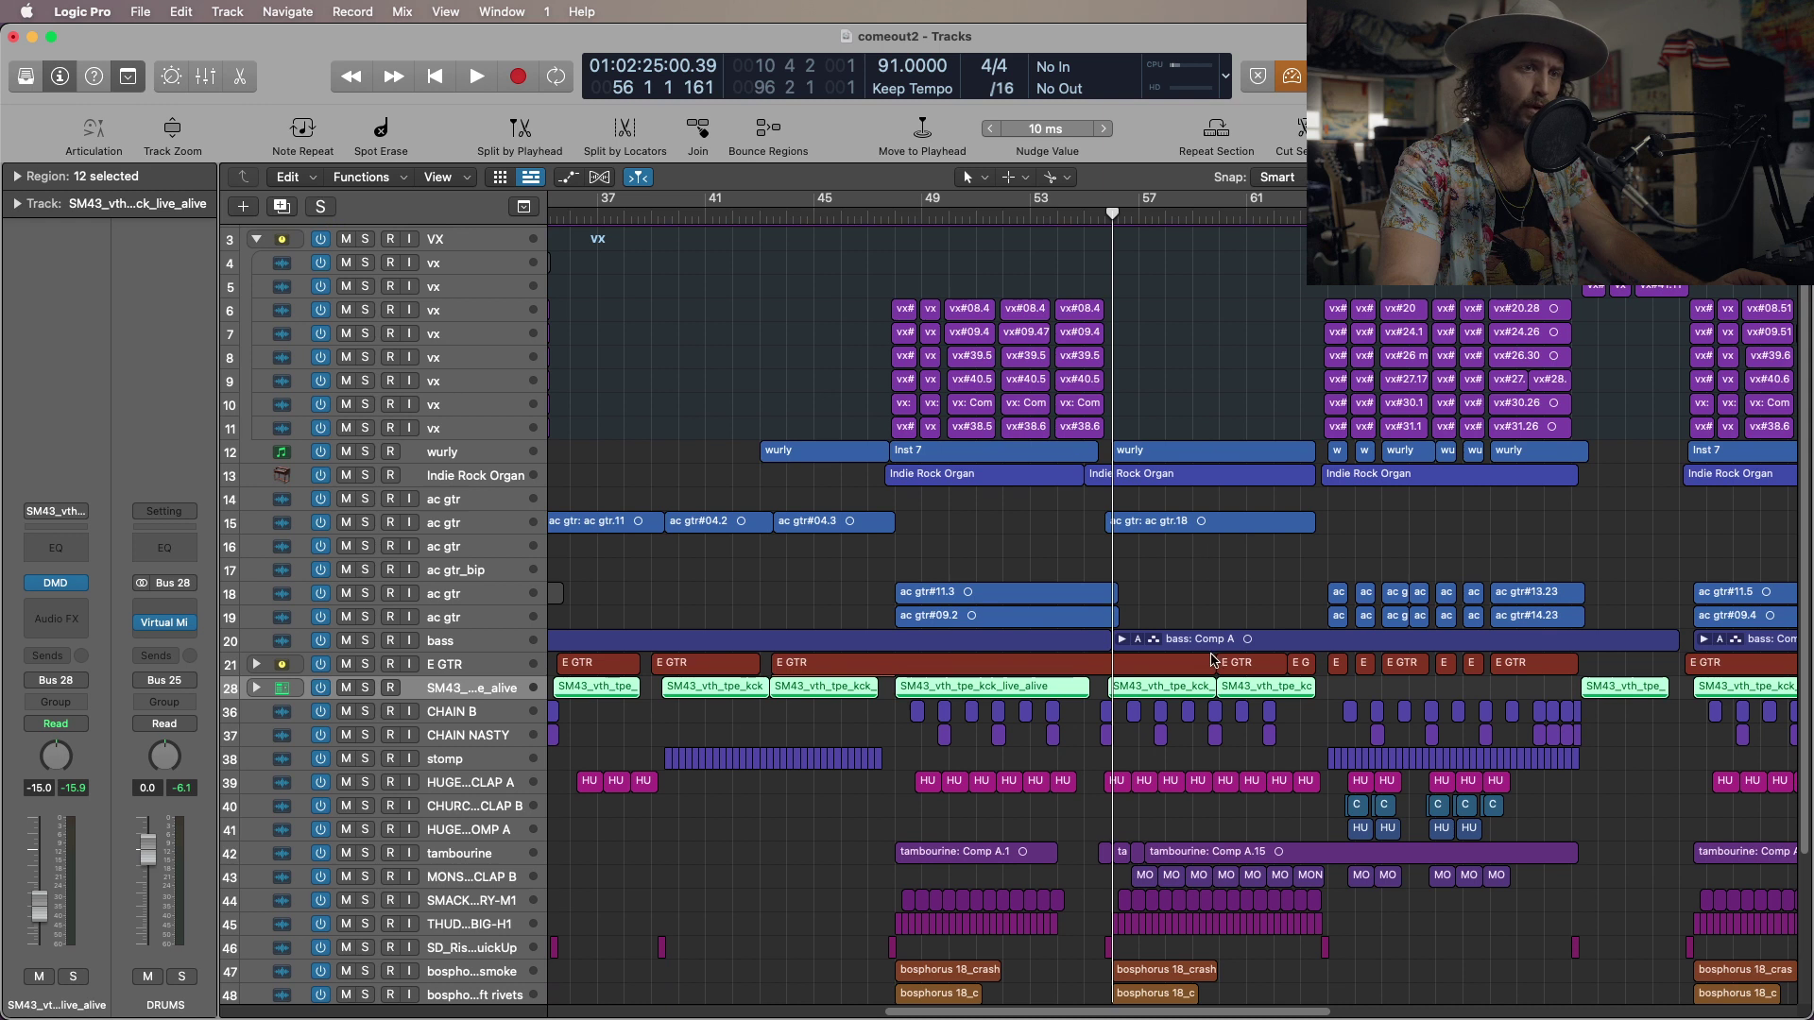
{"action": "scroll", "coordinate": [1207, 619], "scroll_direction": "down", "scroll_amount": 3}
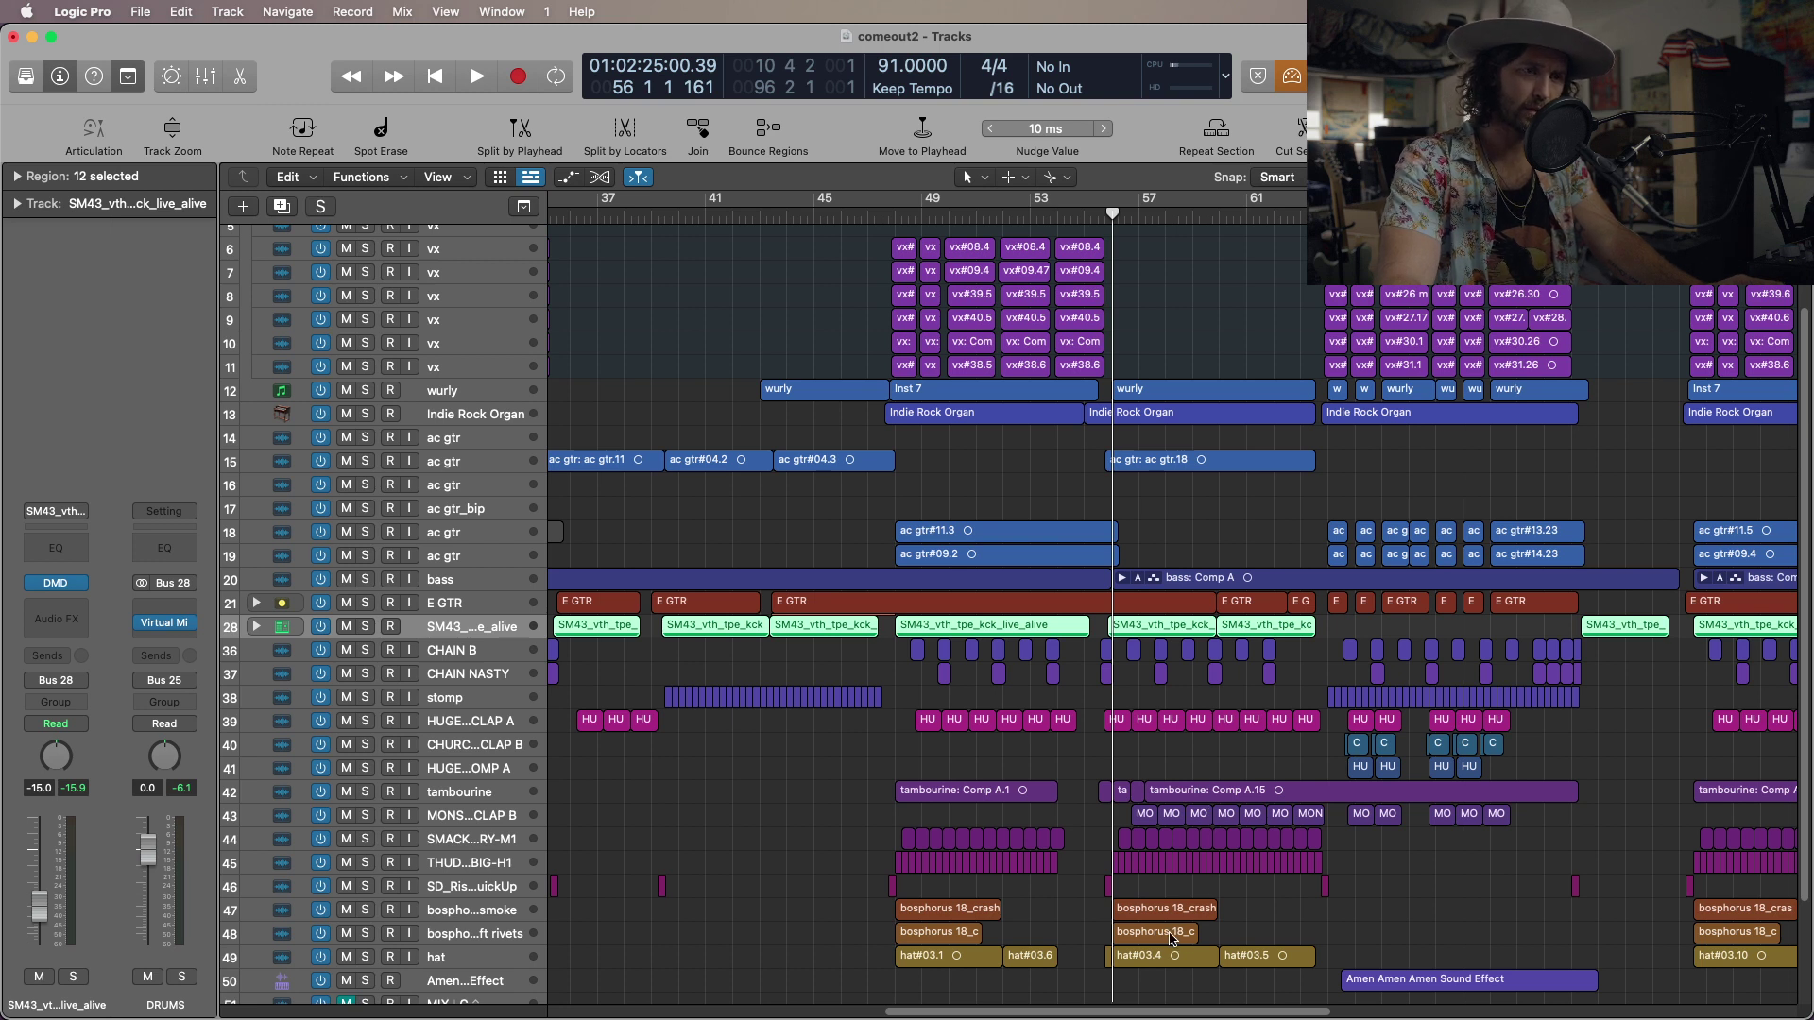
{"action": "left_click", "coordinate": [888, 214]}
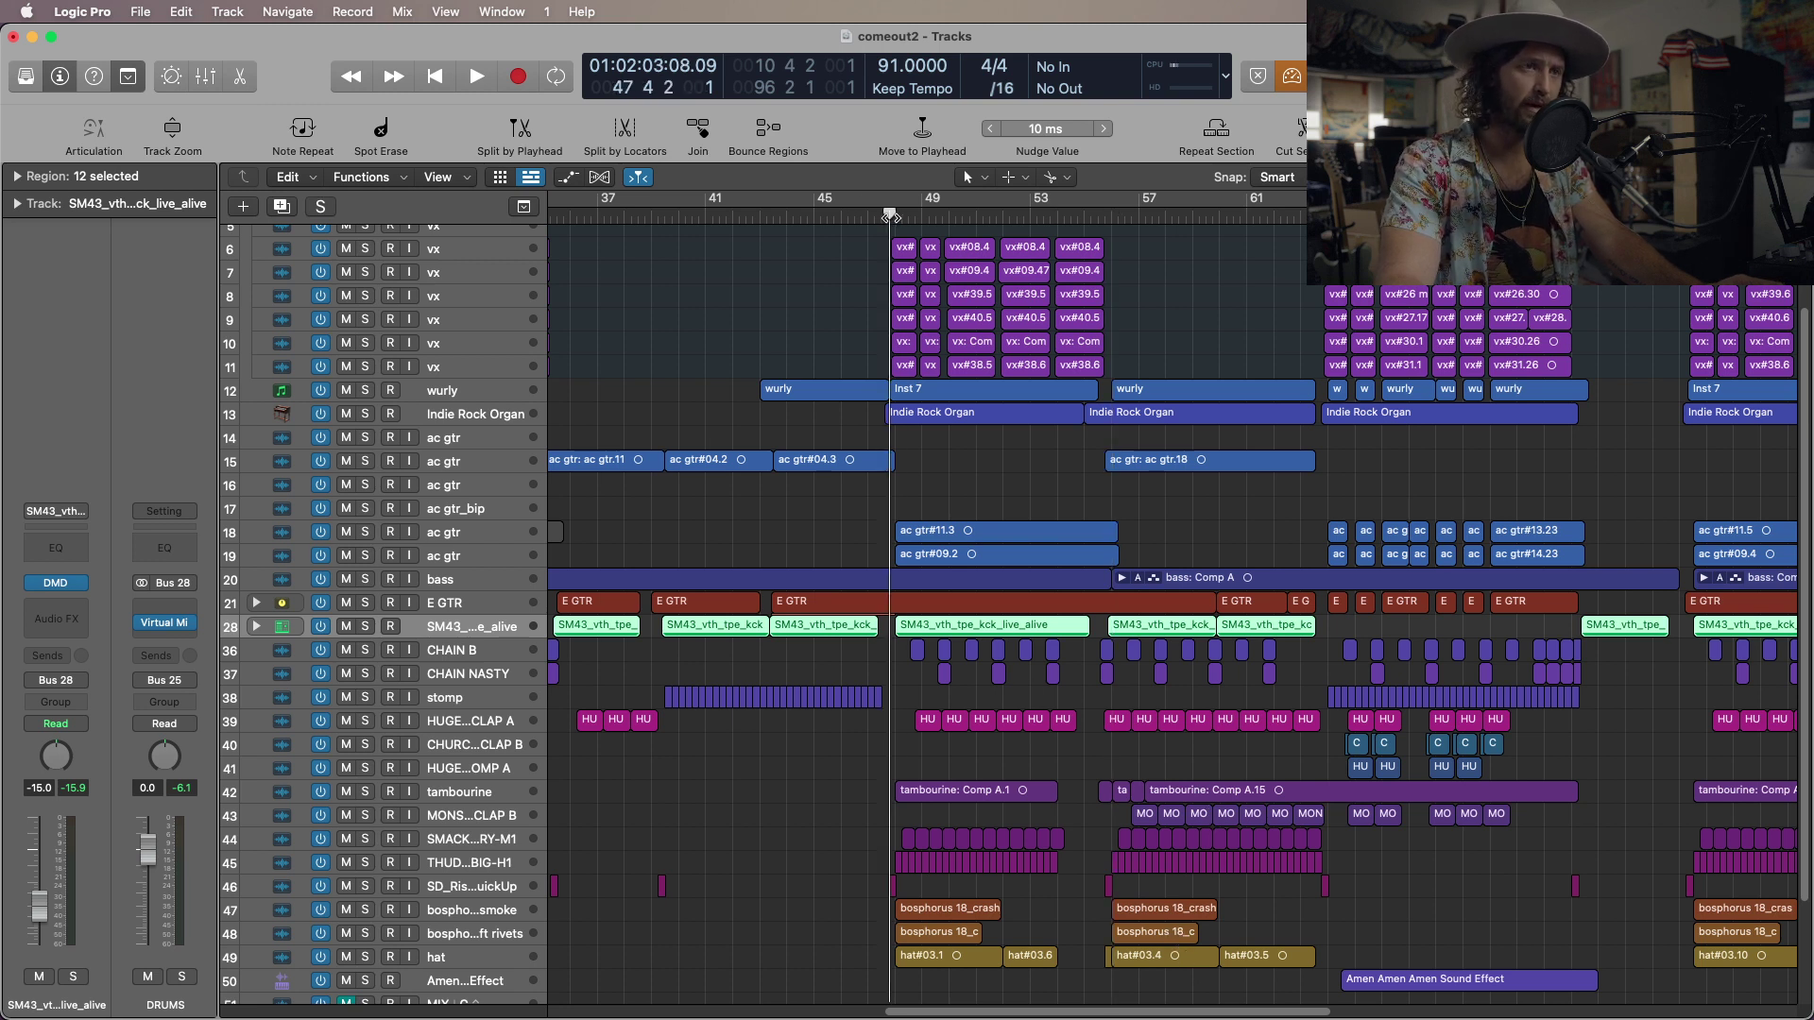
{"action": "left_click", "coordinate": [1290, 77]}
{"action": "left_click", "coordinate": [1291, 78]}
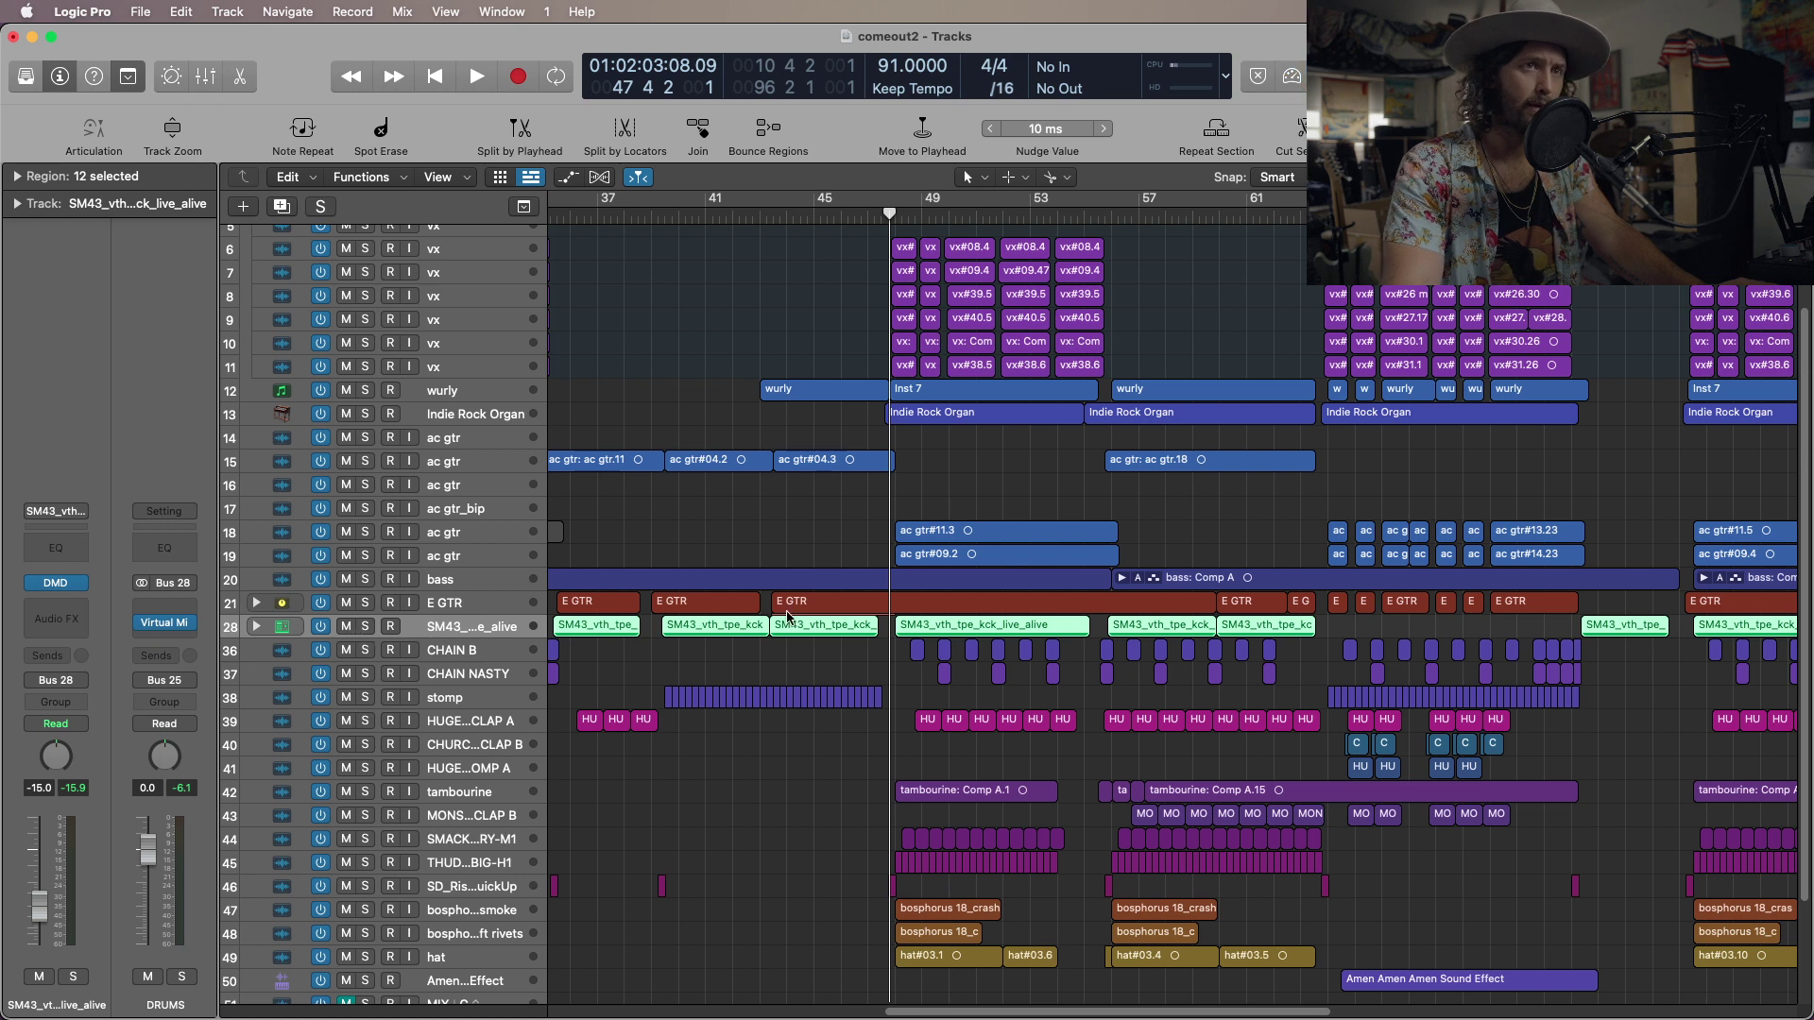
Audition the SM43 kick and hat tracks together in solo from bar 47 to bar 52, and clear both solos.
{"action": "left_click", "coordinate": [365, 627]}
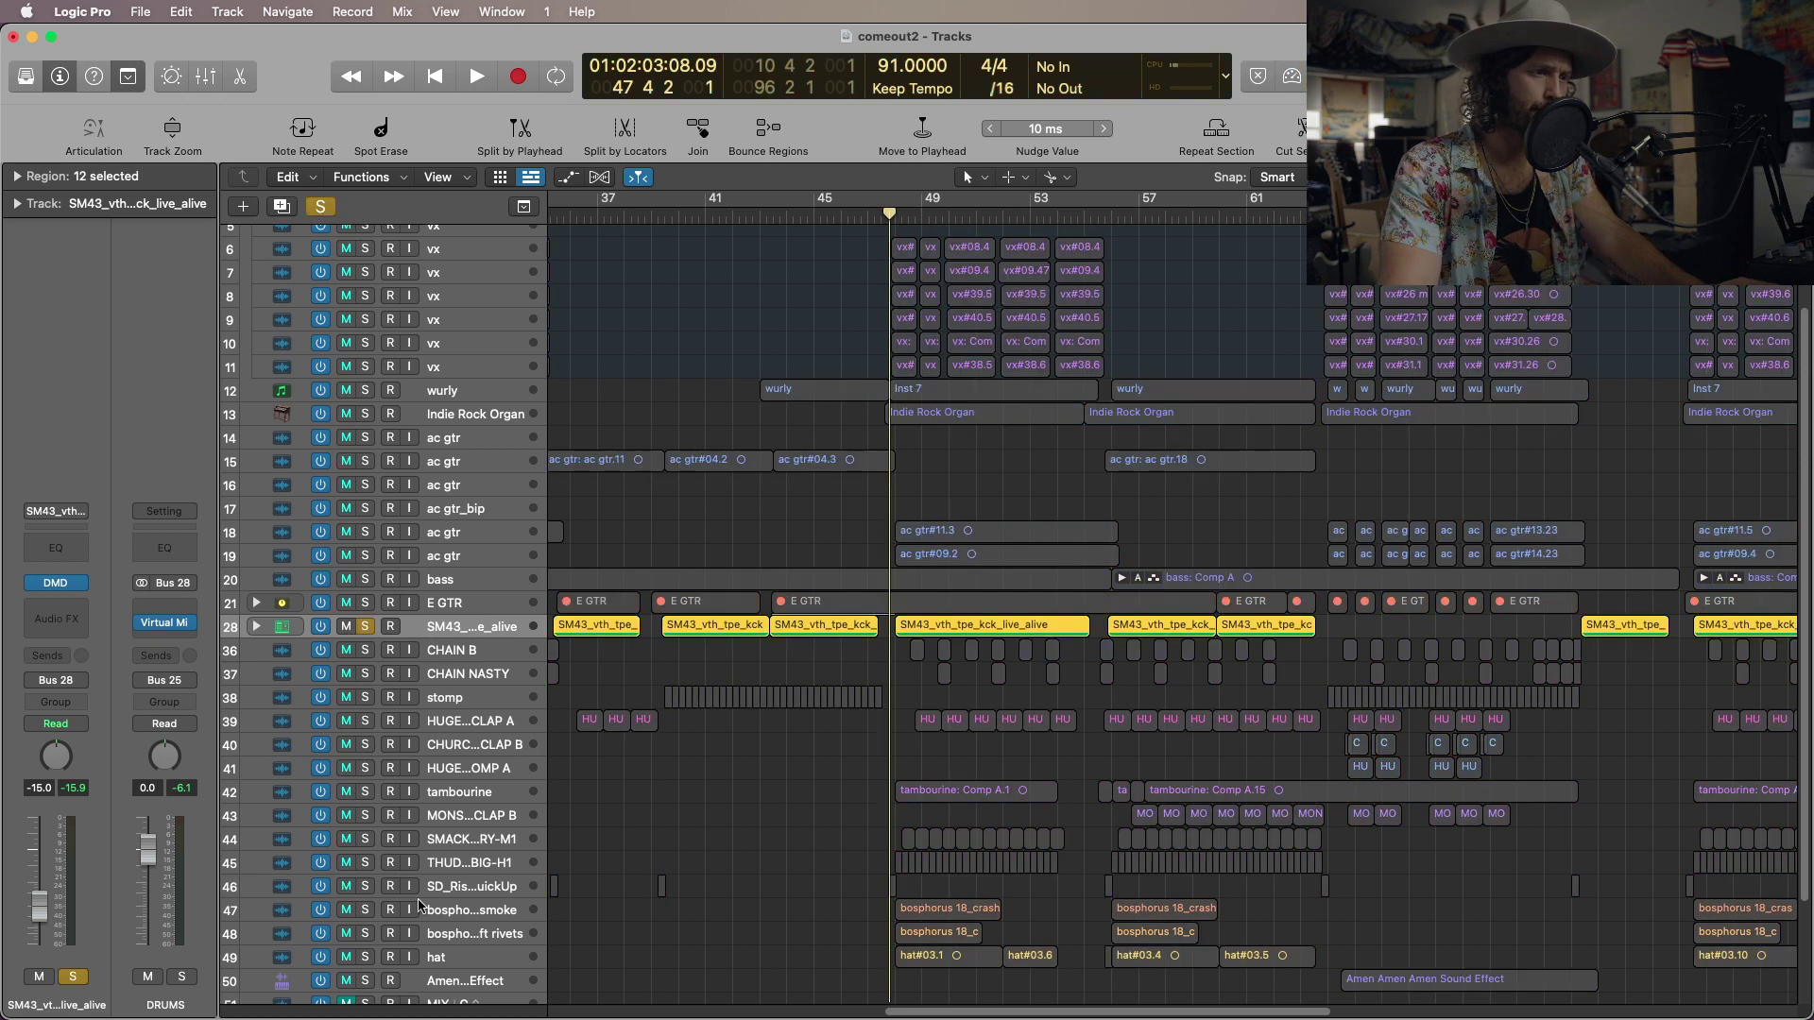
{"action": "left_click", "coordinate": [366, 957]}
{"action": "key", "text": "space"}
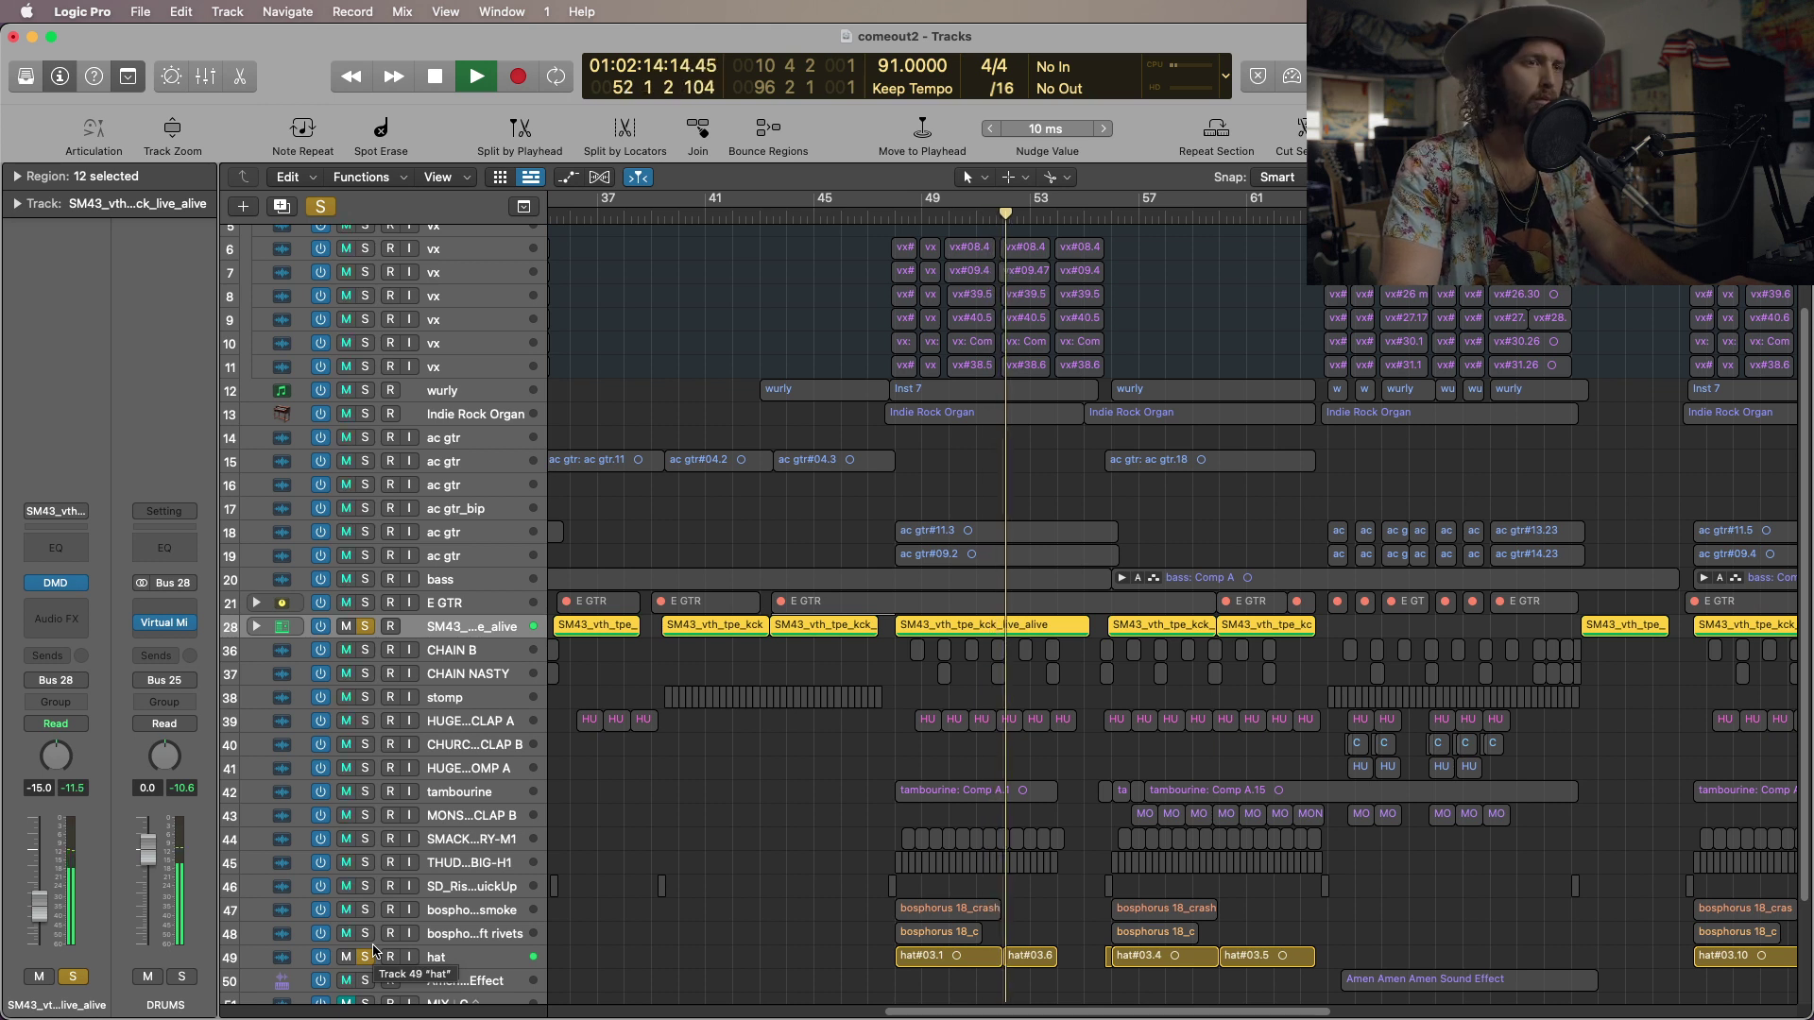
{"action": "key", "text": "space"}
{"action": "left_click", "coordinate": [364, 627]}
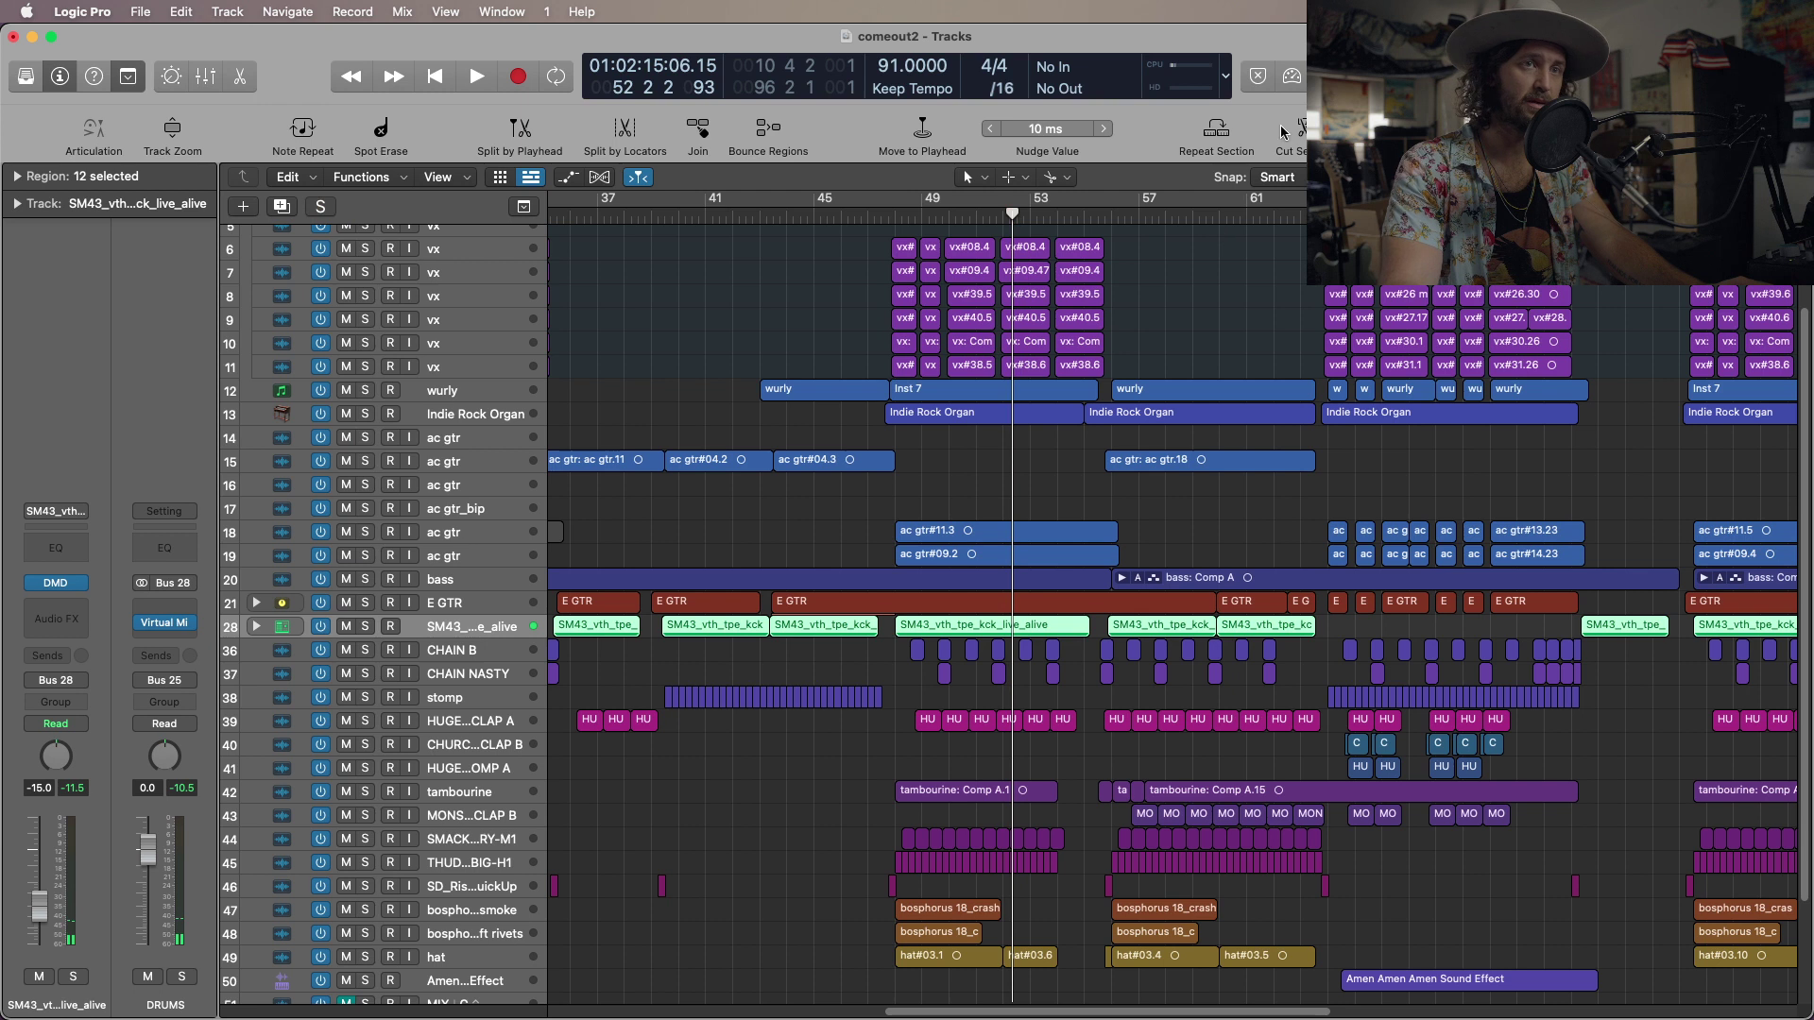
Enlarge the timeline around bar 55 and play the full mix from bar 55 into bar 56 with Low Latency Mode off.
{"action": "left_click", "coordinate": [1293, 76]}
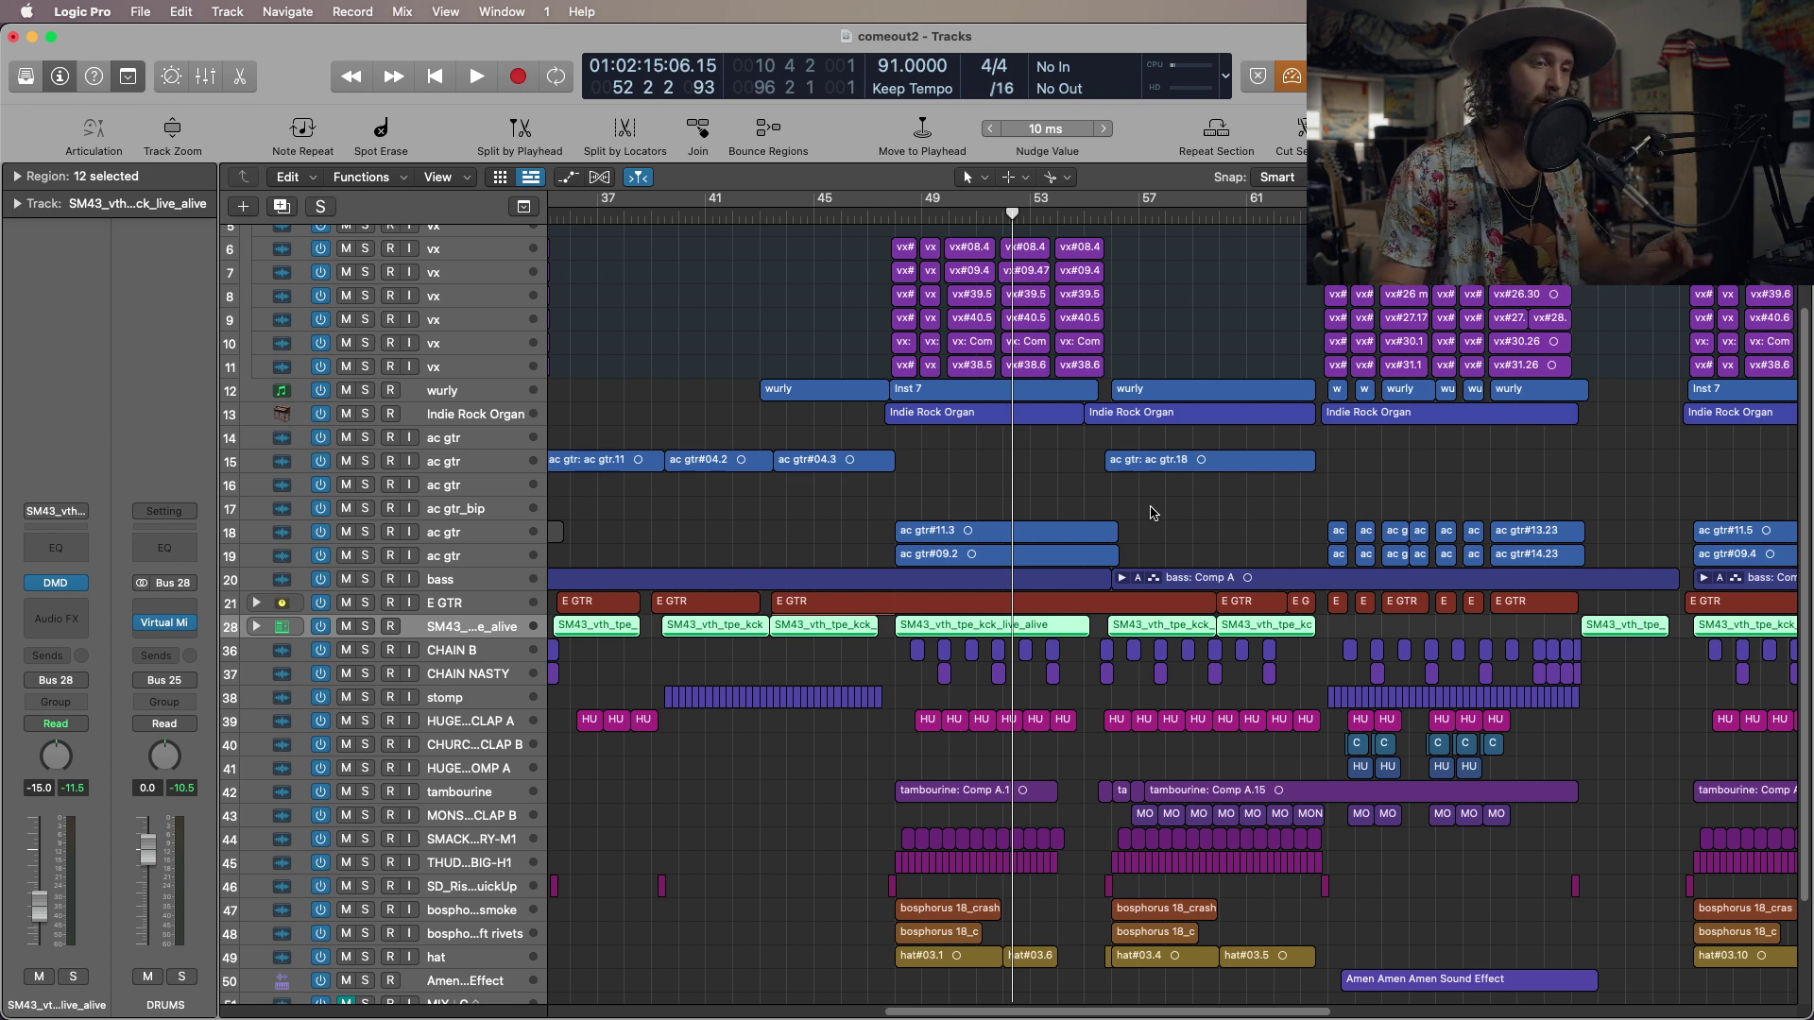
{"action": "left_click_drag", "start_coordinate": [1105, 215], "coordinate": [1098, 216]}
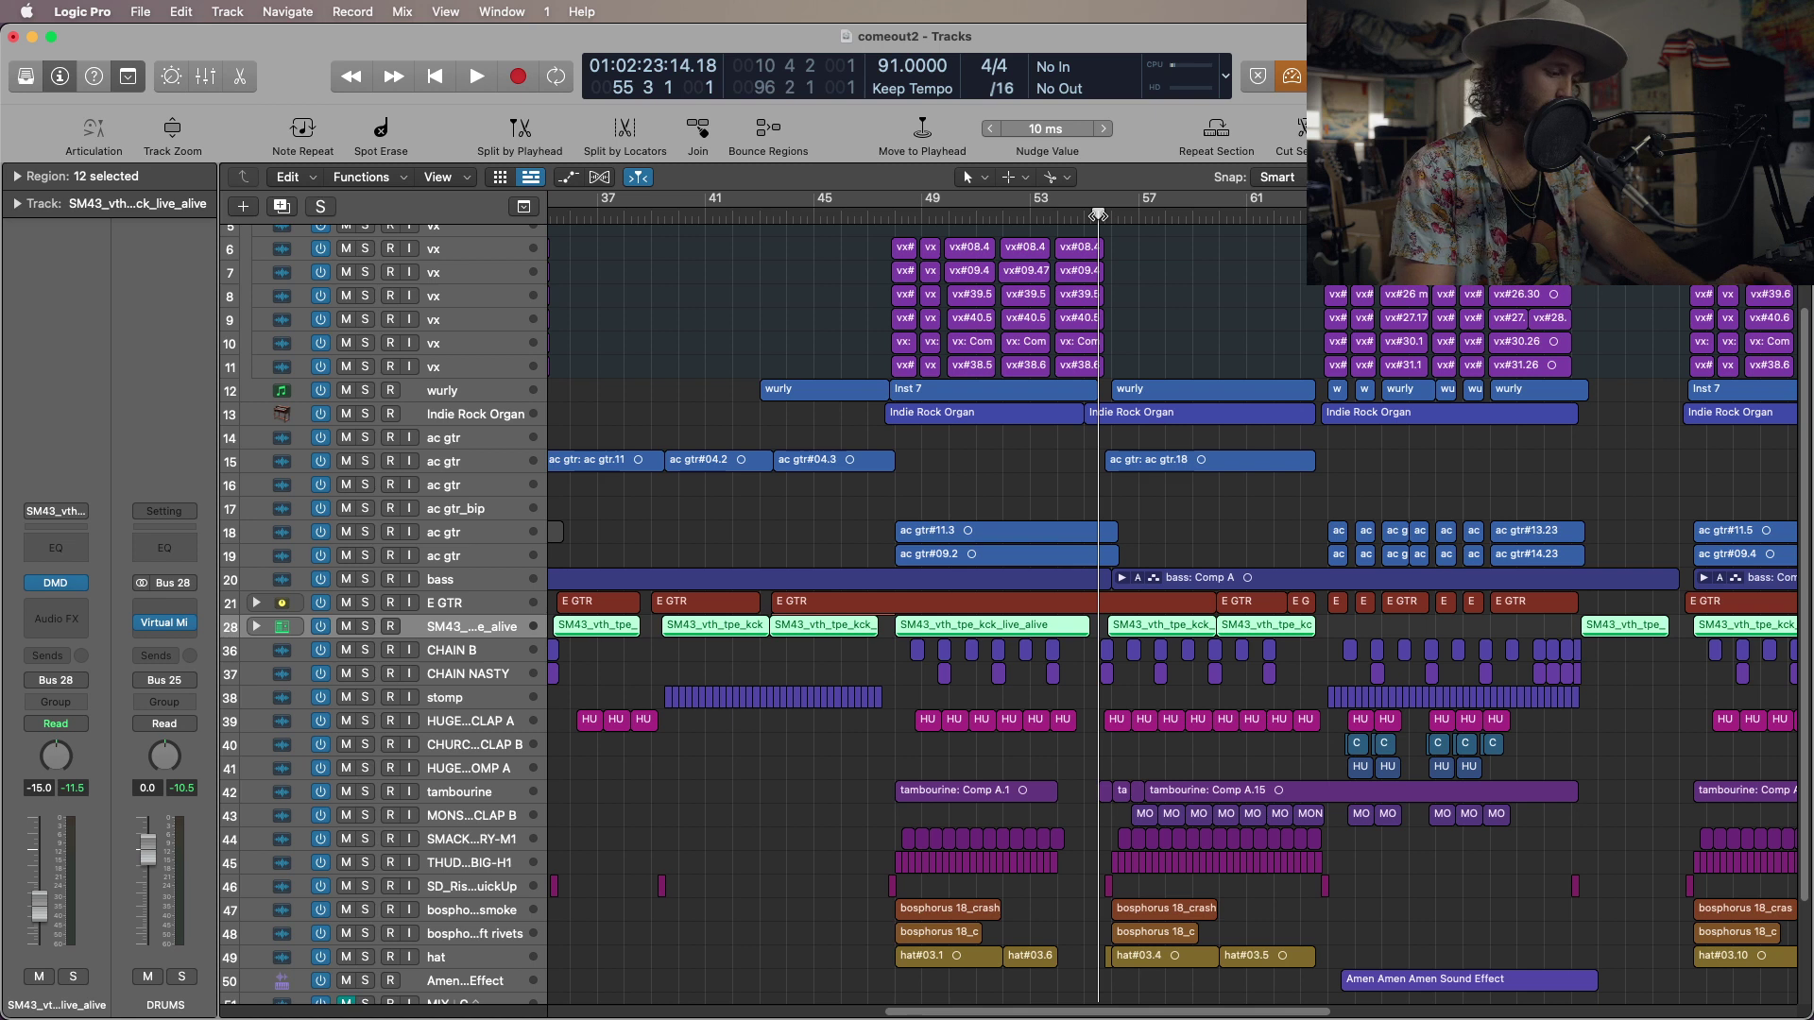
{"action": "key", "text": "super+Right"}
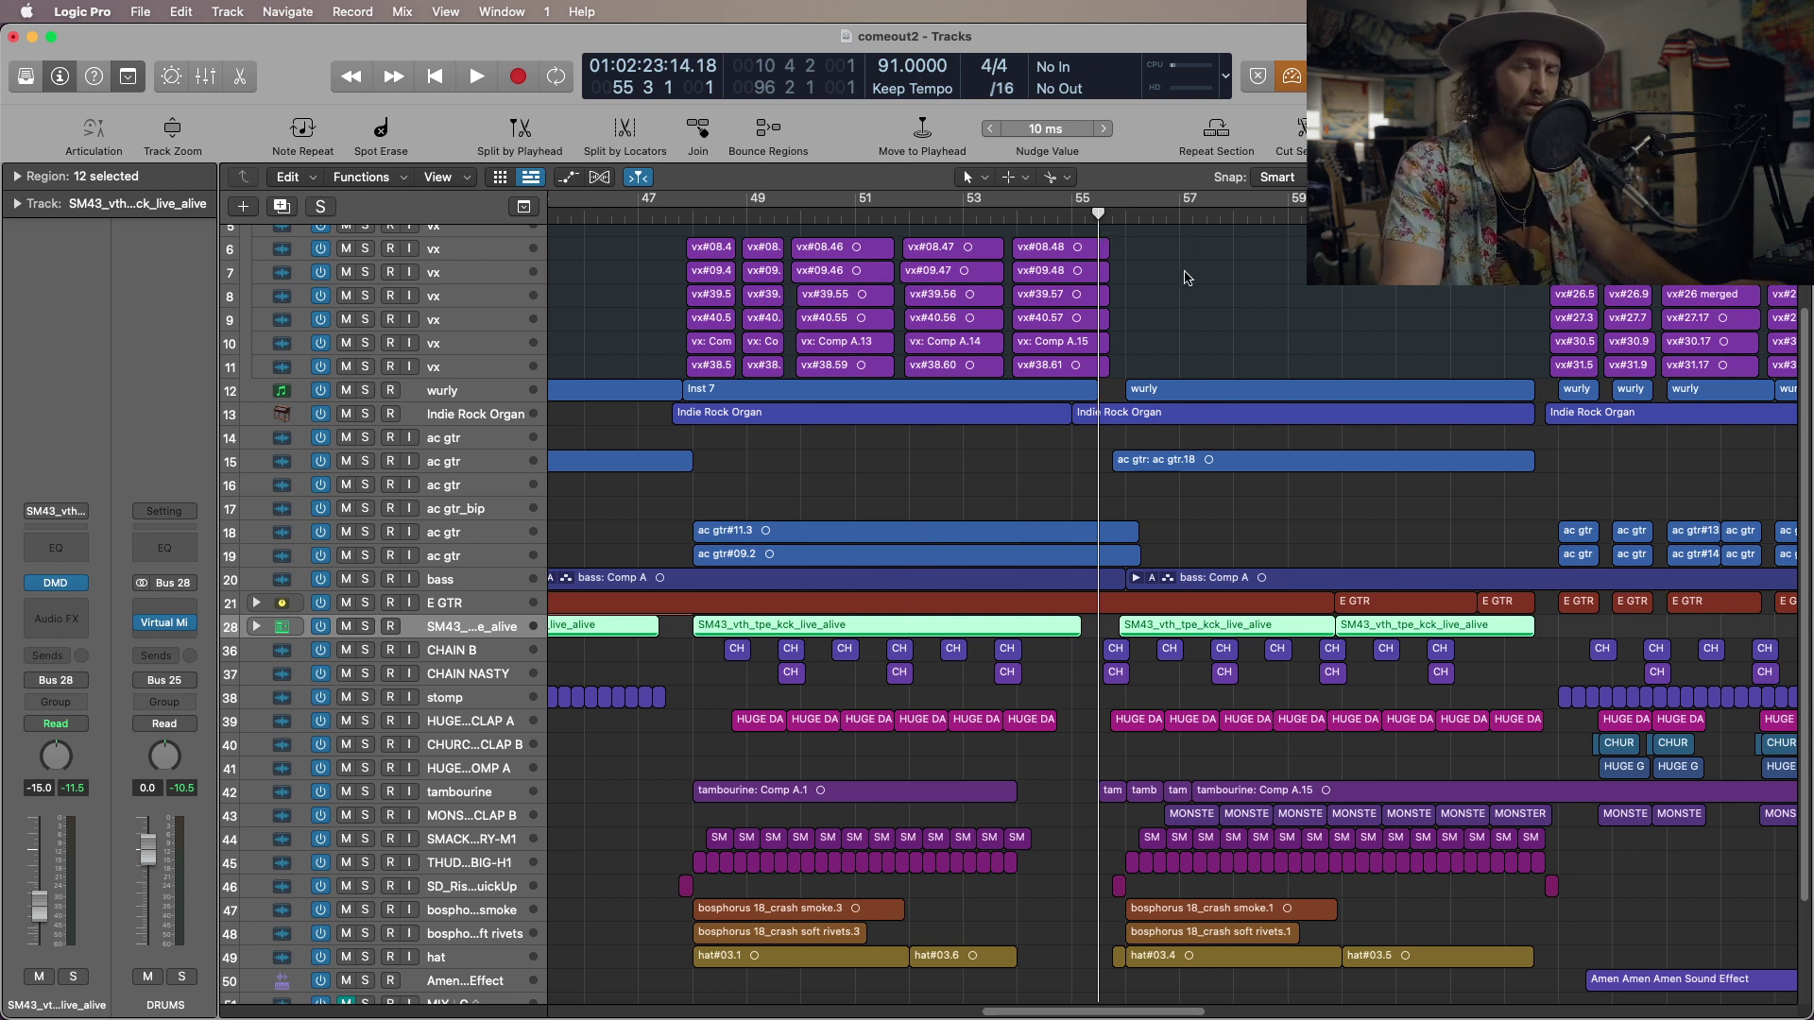
{"action": "scroll", "coordinate": [1186, 275], "scroll_direction": "right", "scroll_amount": 10}
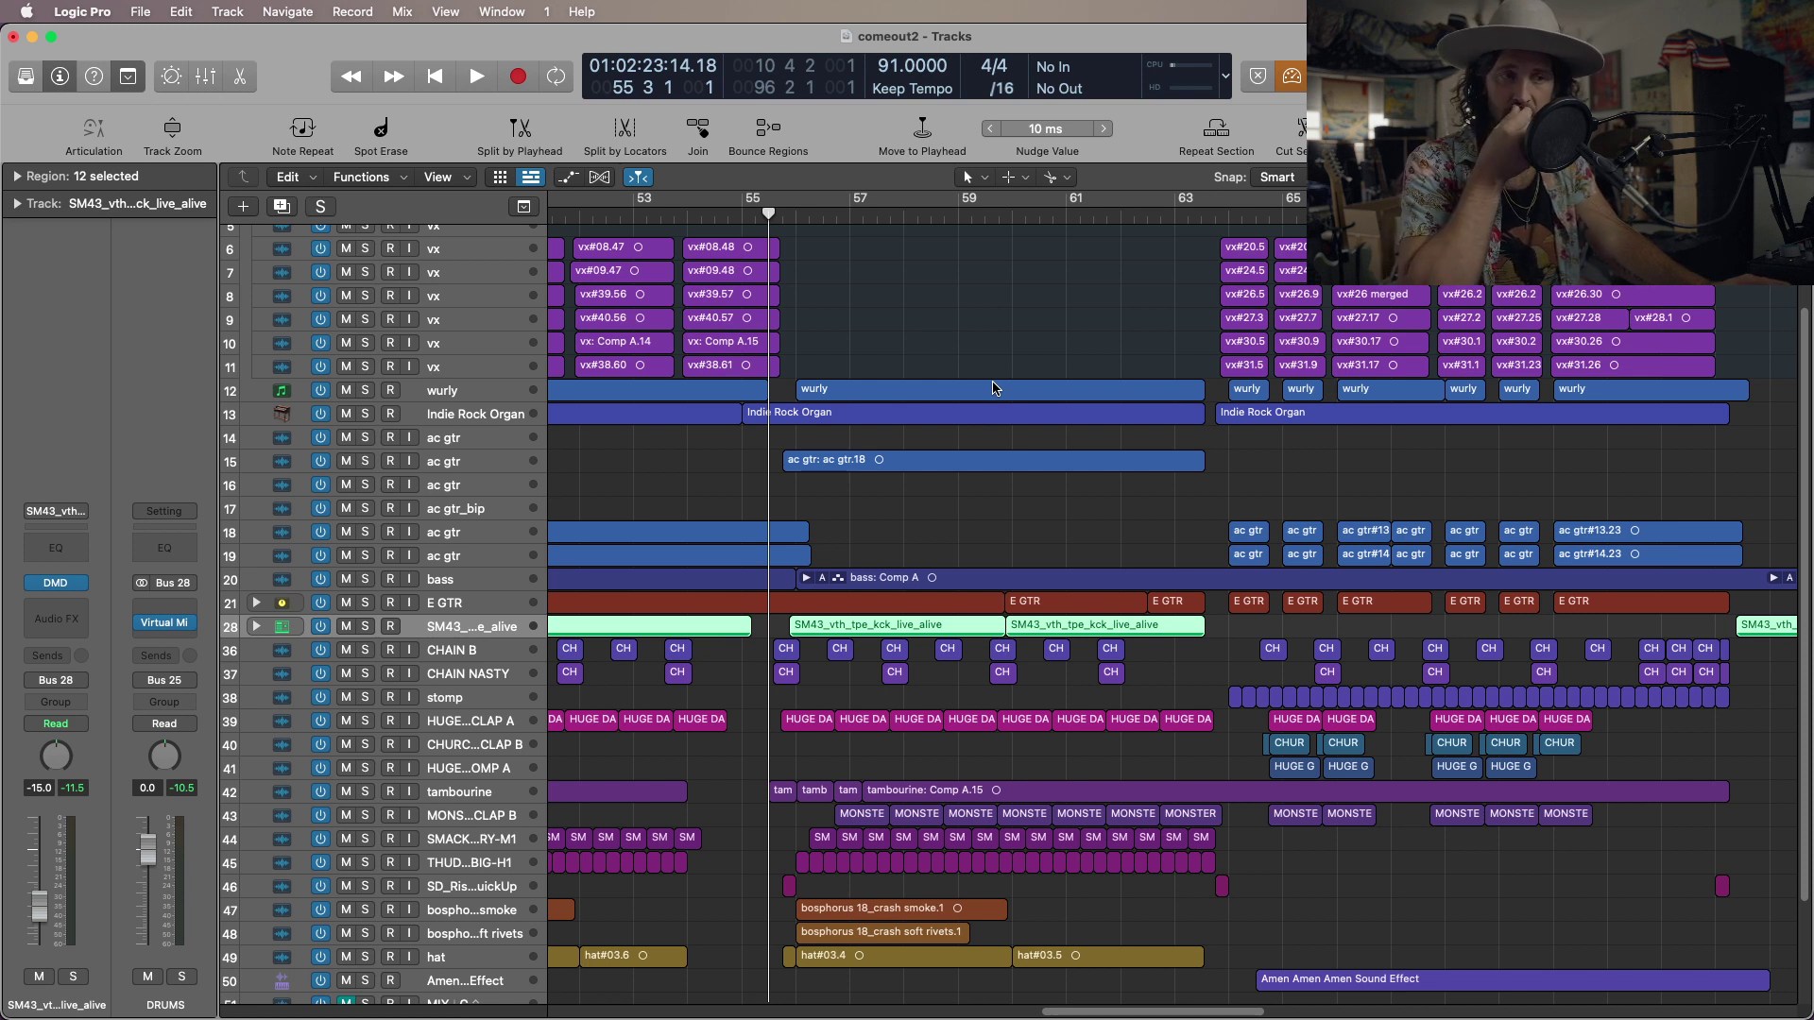
{"action": "left_click", "coordinate": [1293, 78]}
{"action": "key", "text": "space"}
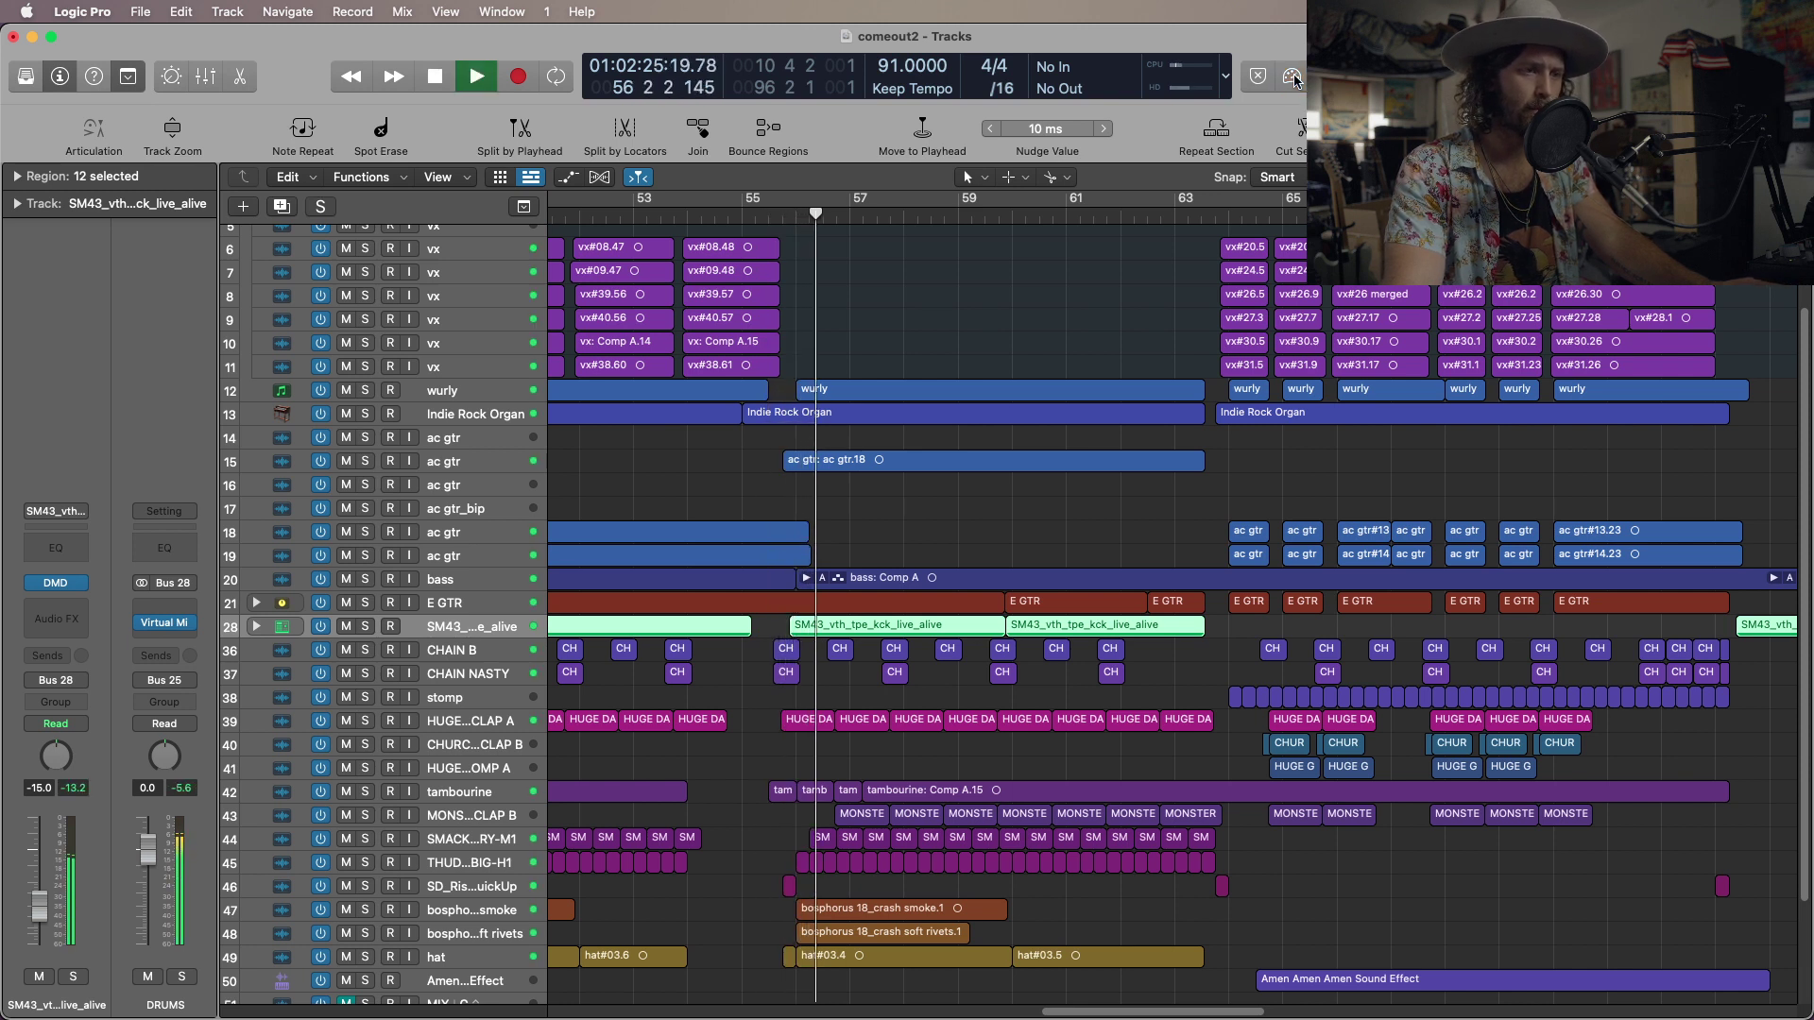
{"action": "key", "text": "space"}
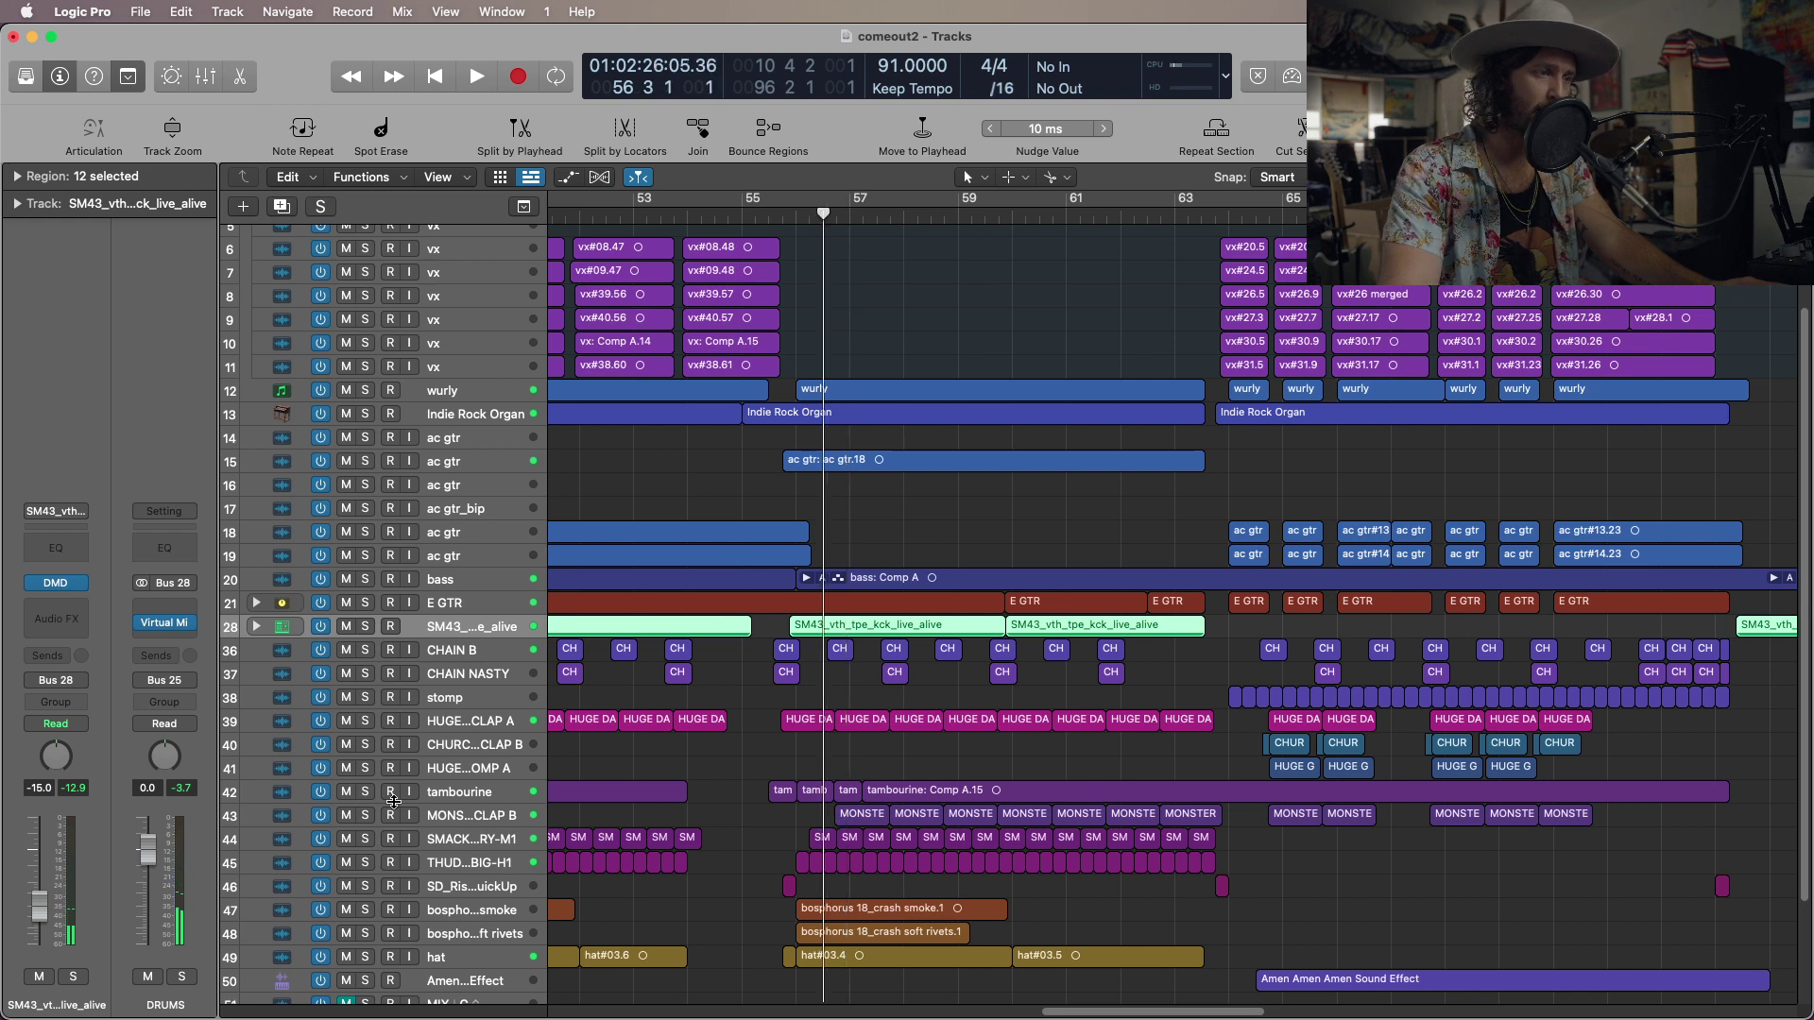
Audition the MONS...CLAP B track in solo from bar 56 through bar 57, clear the solo, and turn Low Latency Mode on.
{"action": "left_click", "coordinate": [365, 816]}
{"action": "key", "text": "space"}
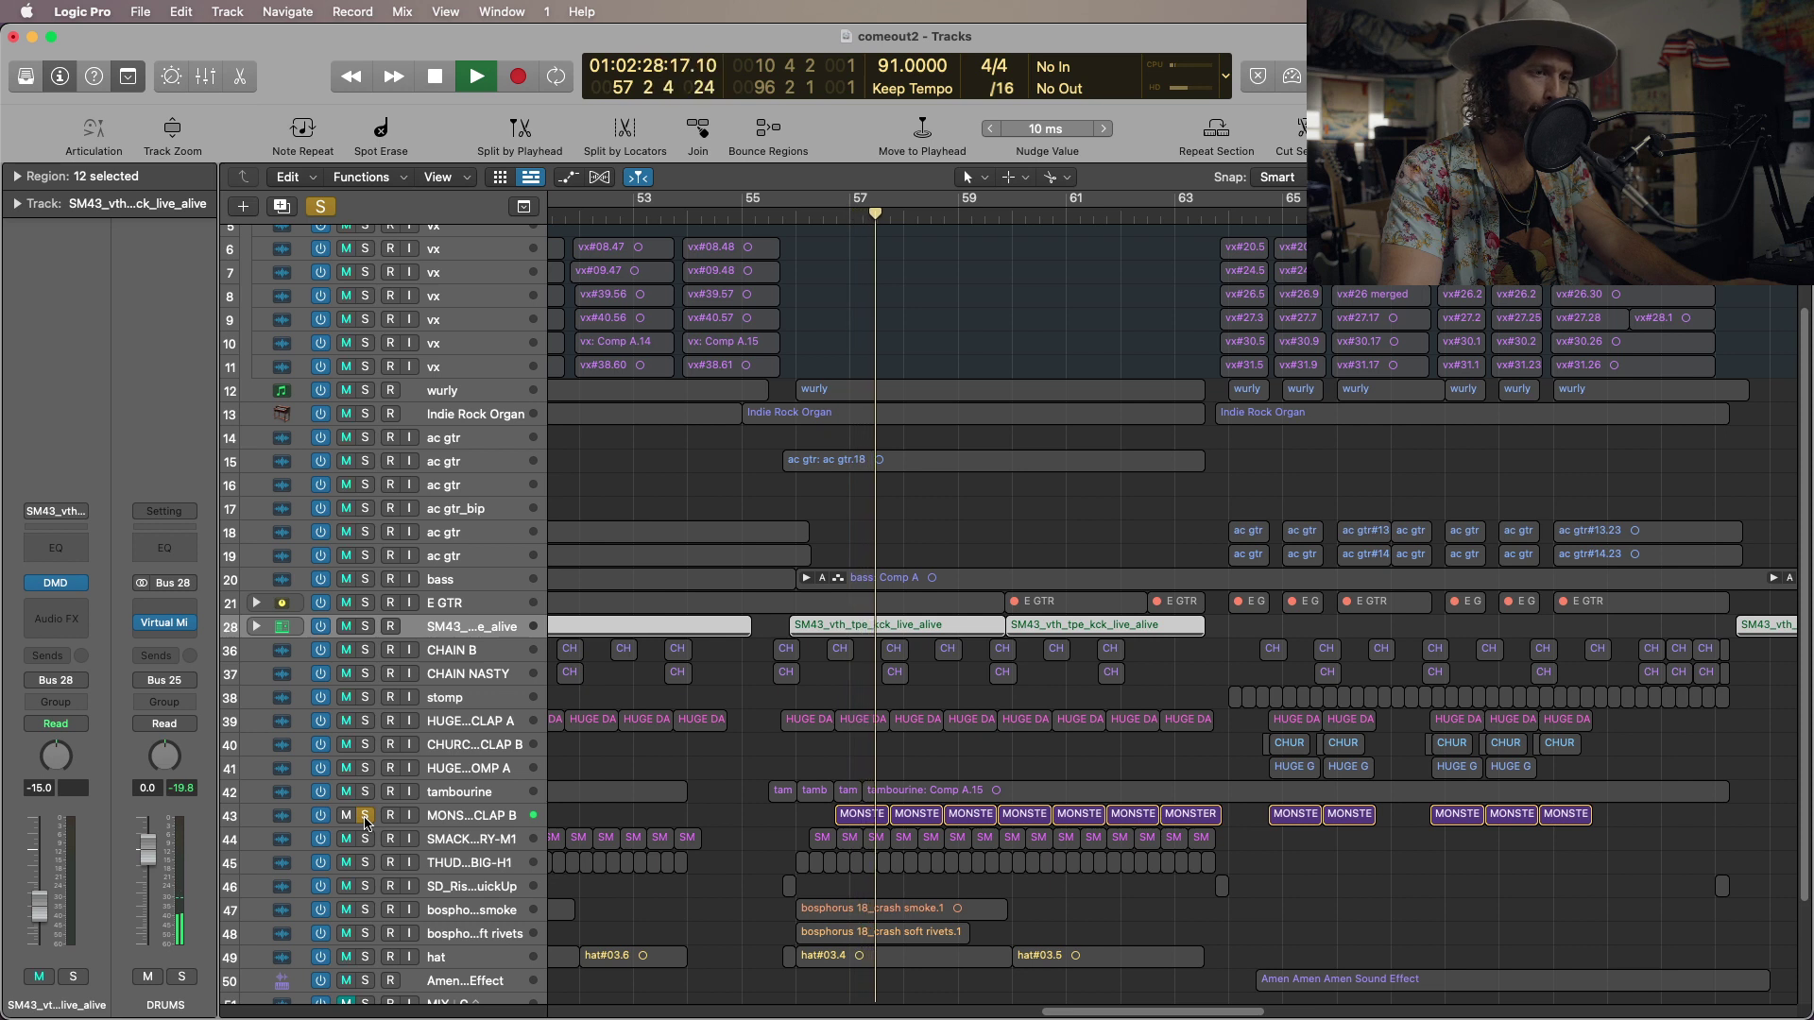
{"action": "key", "text": "space"}
{"action": "left_click", "coordinate": [366, 816]}
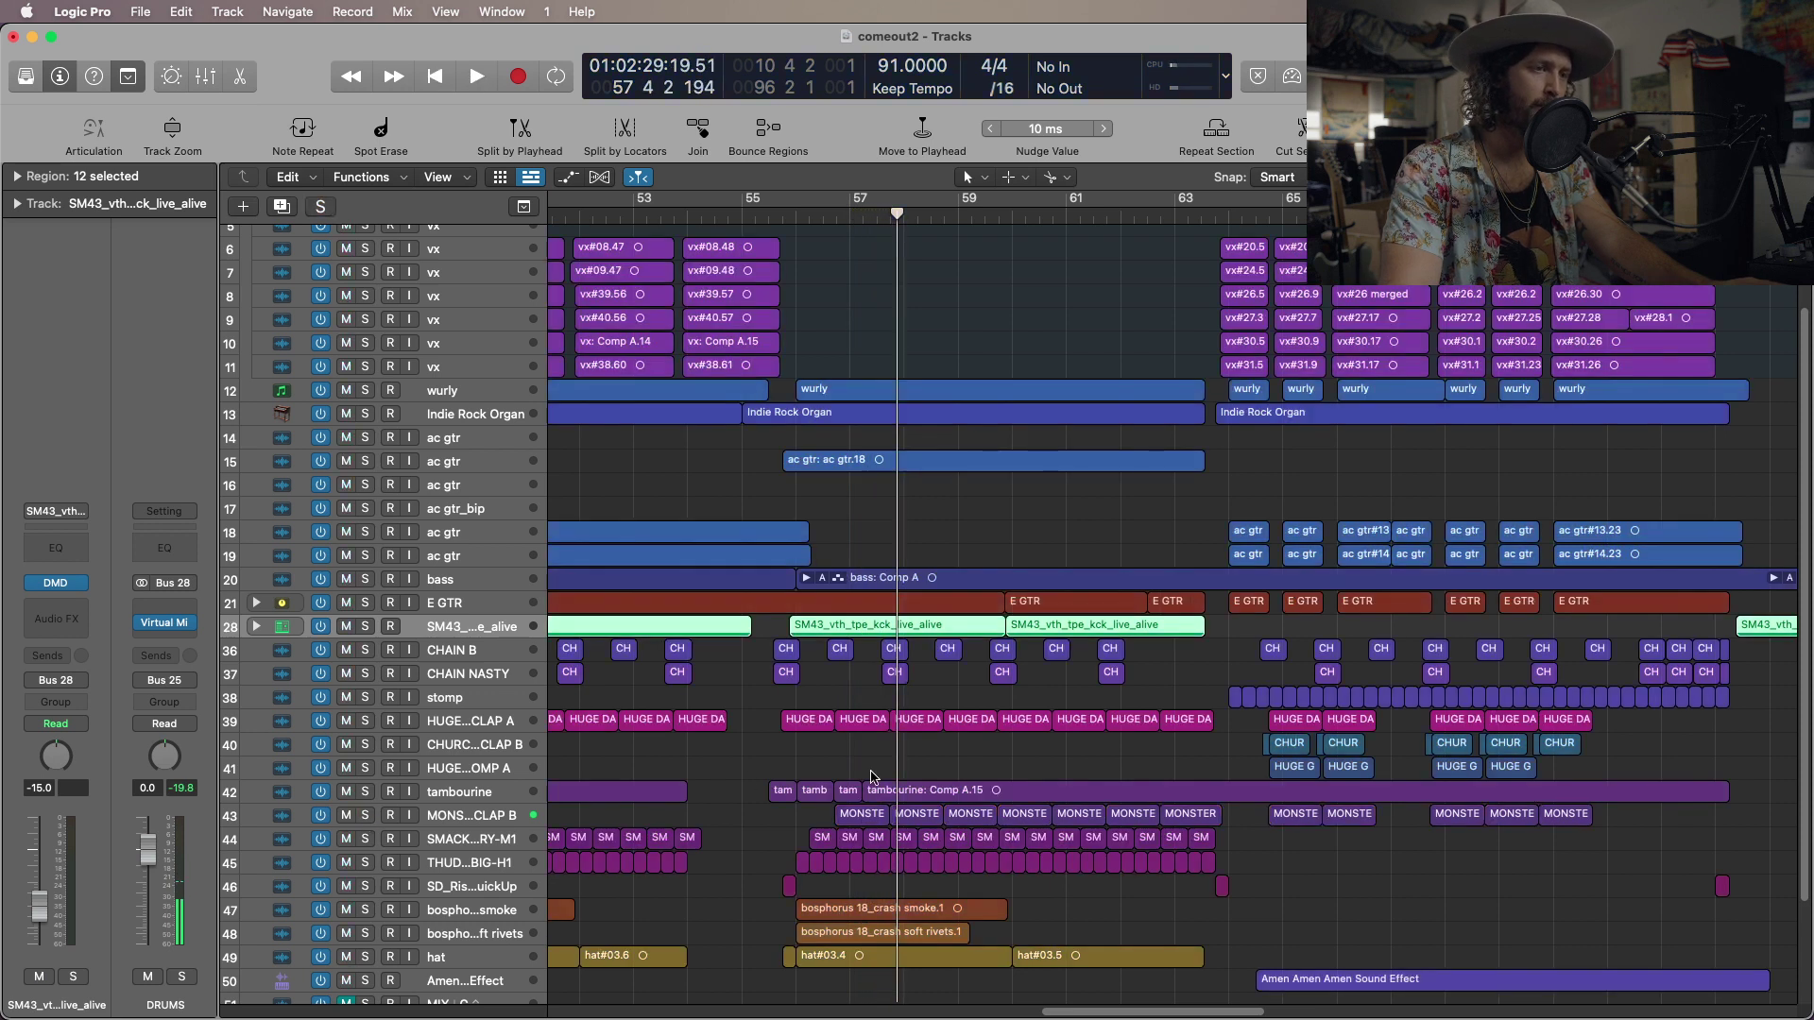
{"action": "left_click", "coordinate": [1293, 74]}
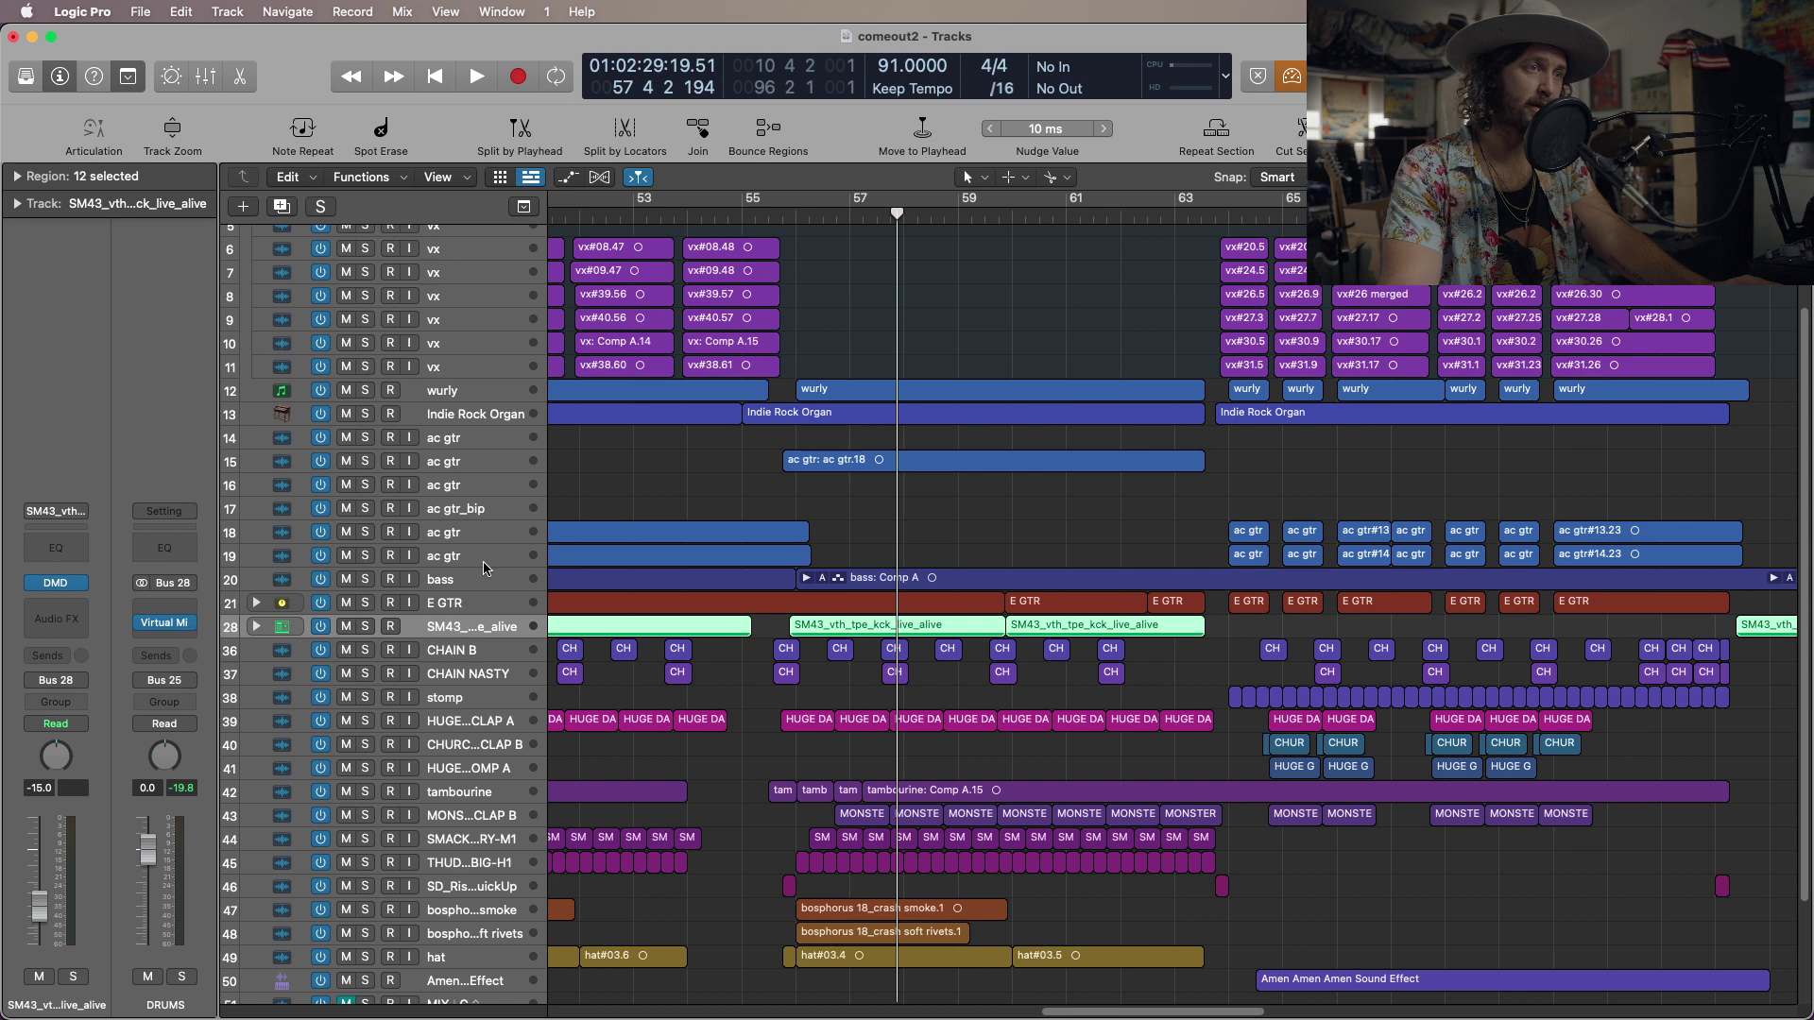
Play the full mix from bar 55 beat 2 into bar 57 with Low Latency Mode off, and turn the mode back on when stopped.
{"action": "left_click_drag", "start_coordinate": [769, 214], "coordinate": [761, 221]}
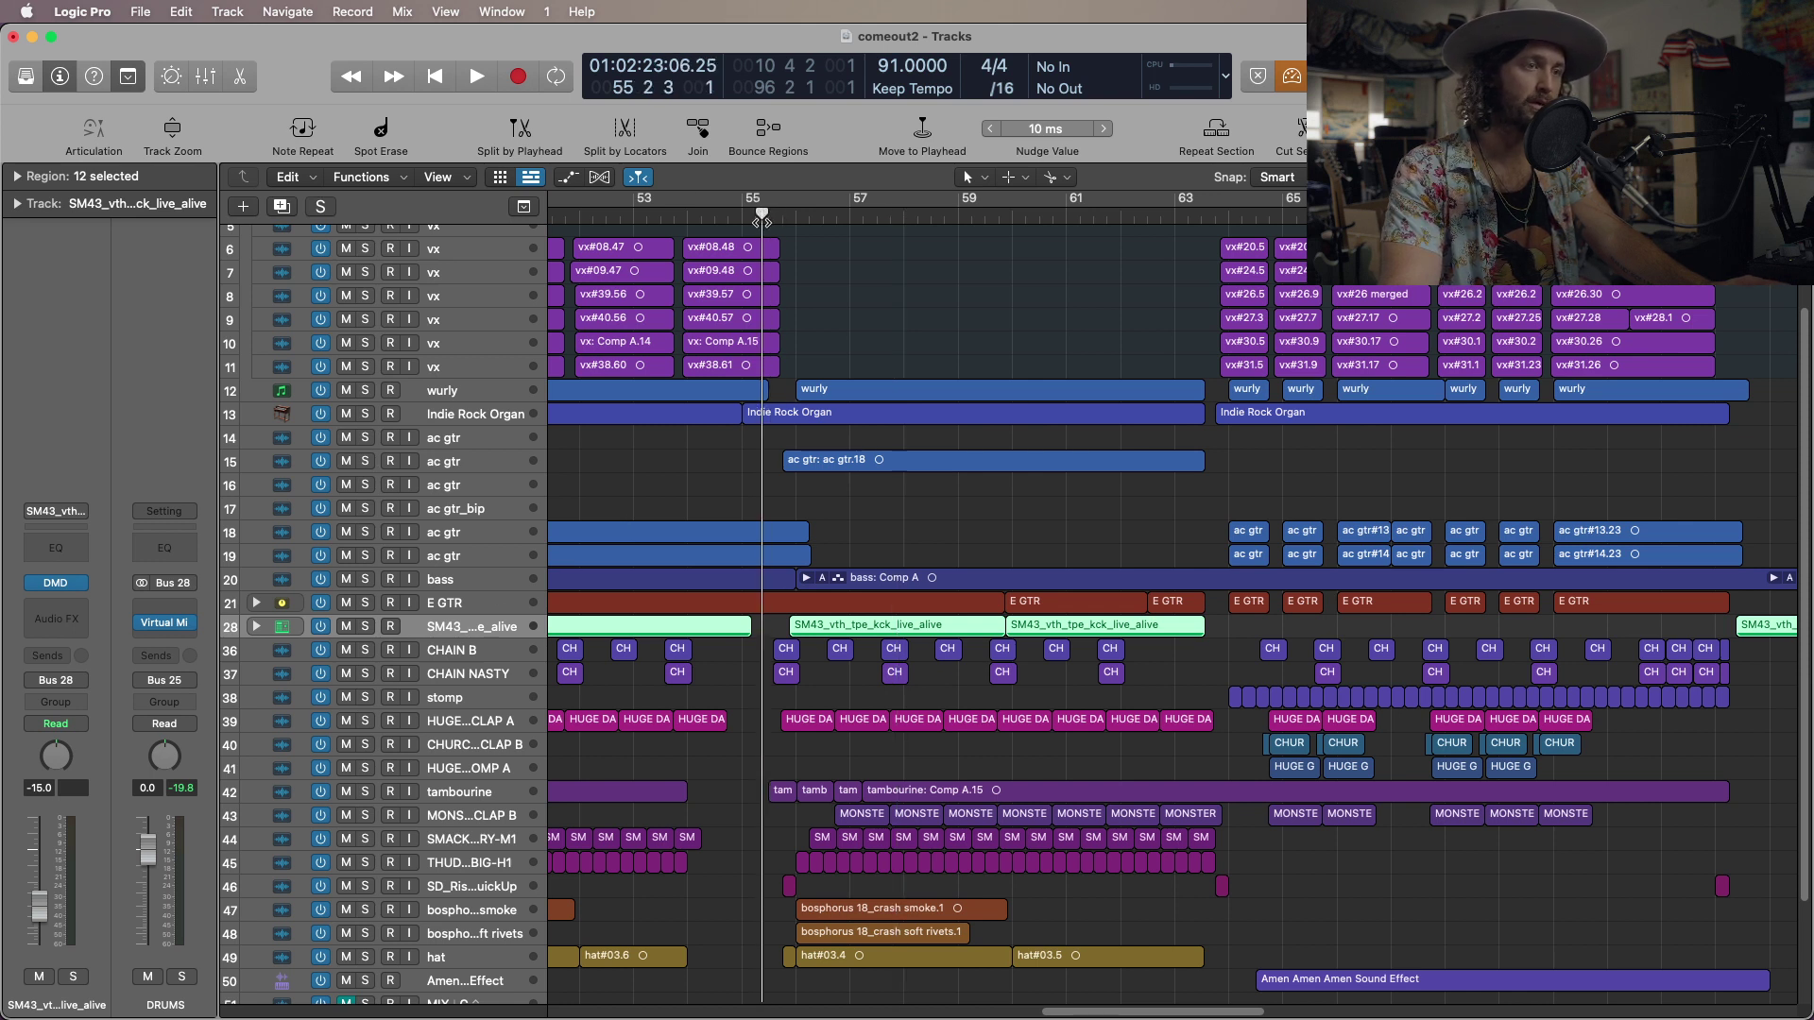
{"action": "key", "text": "space"}
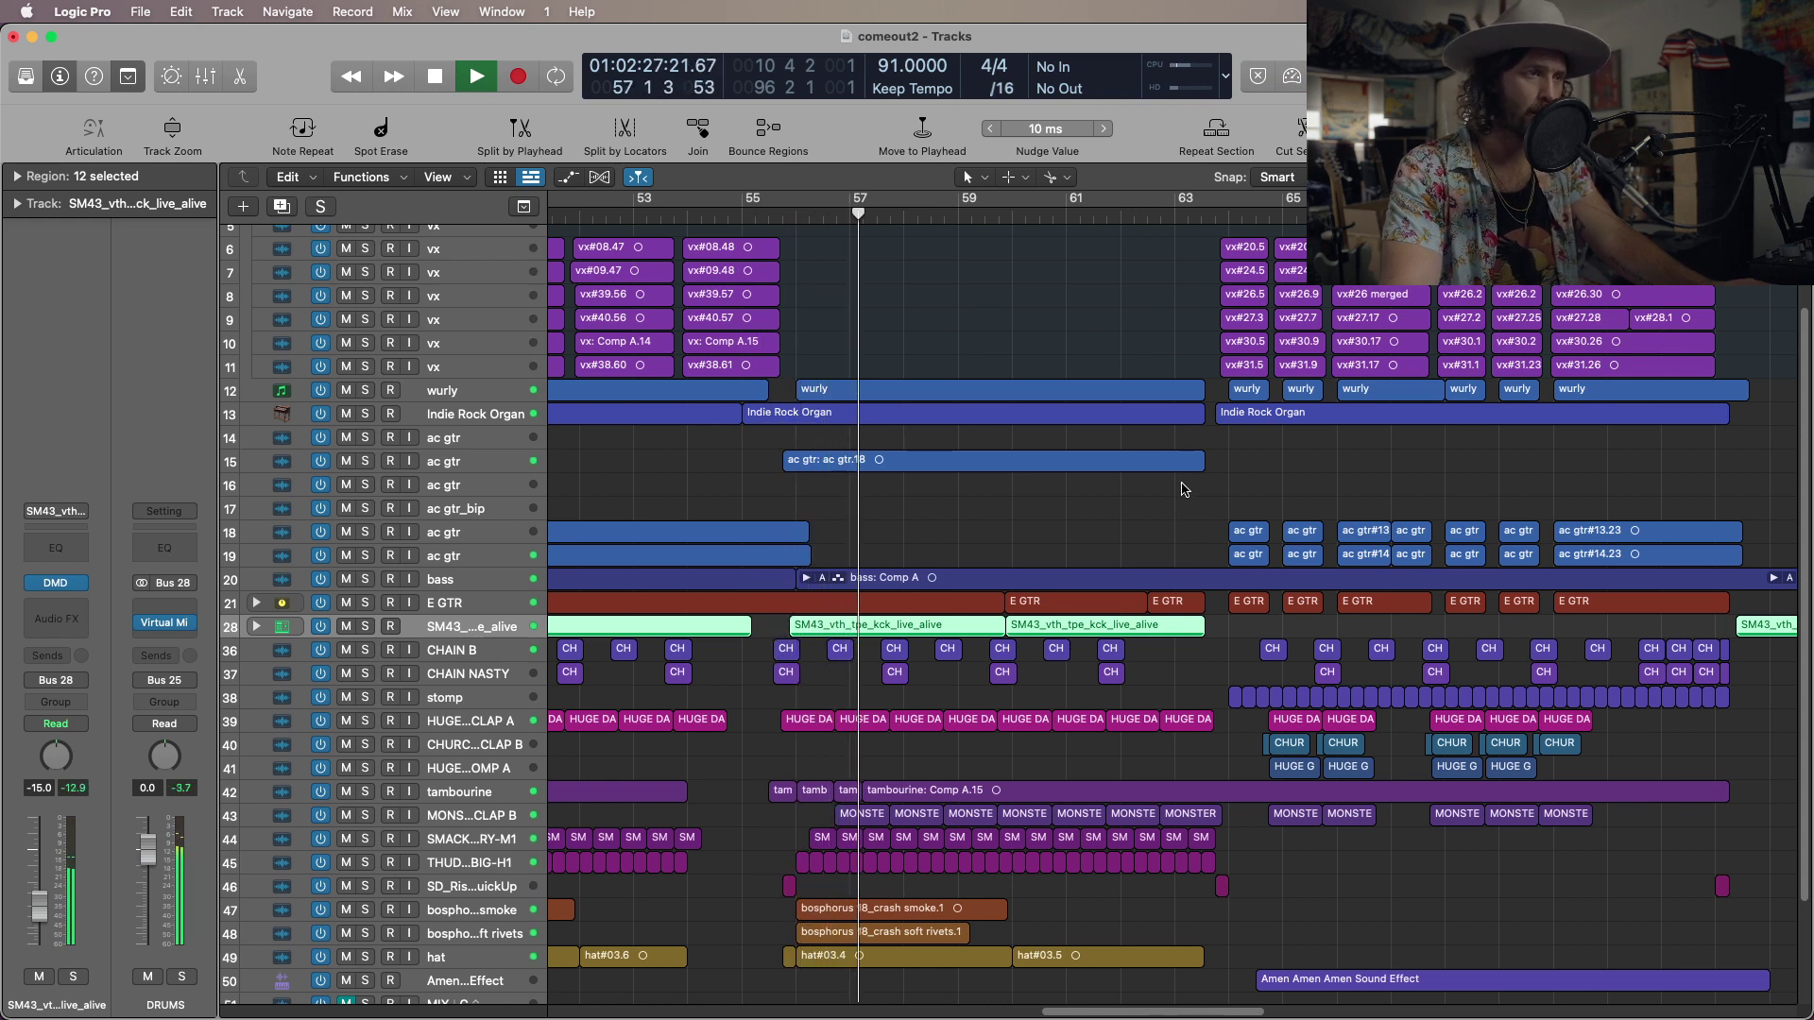
{"action": "key", "text": "space"}
{"action": "left_click", "coordinate": [1293, 79]}
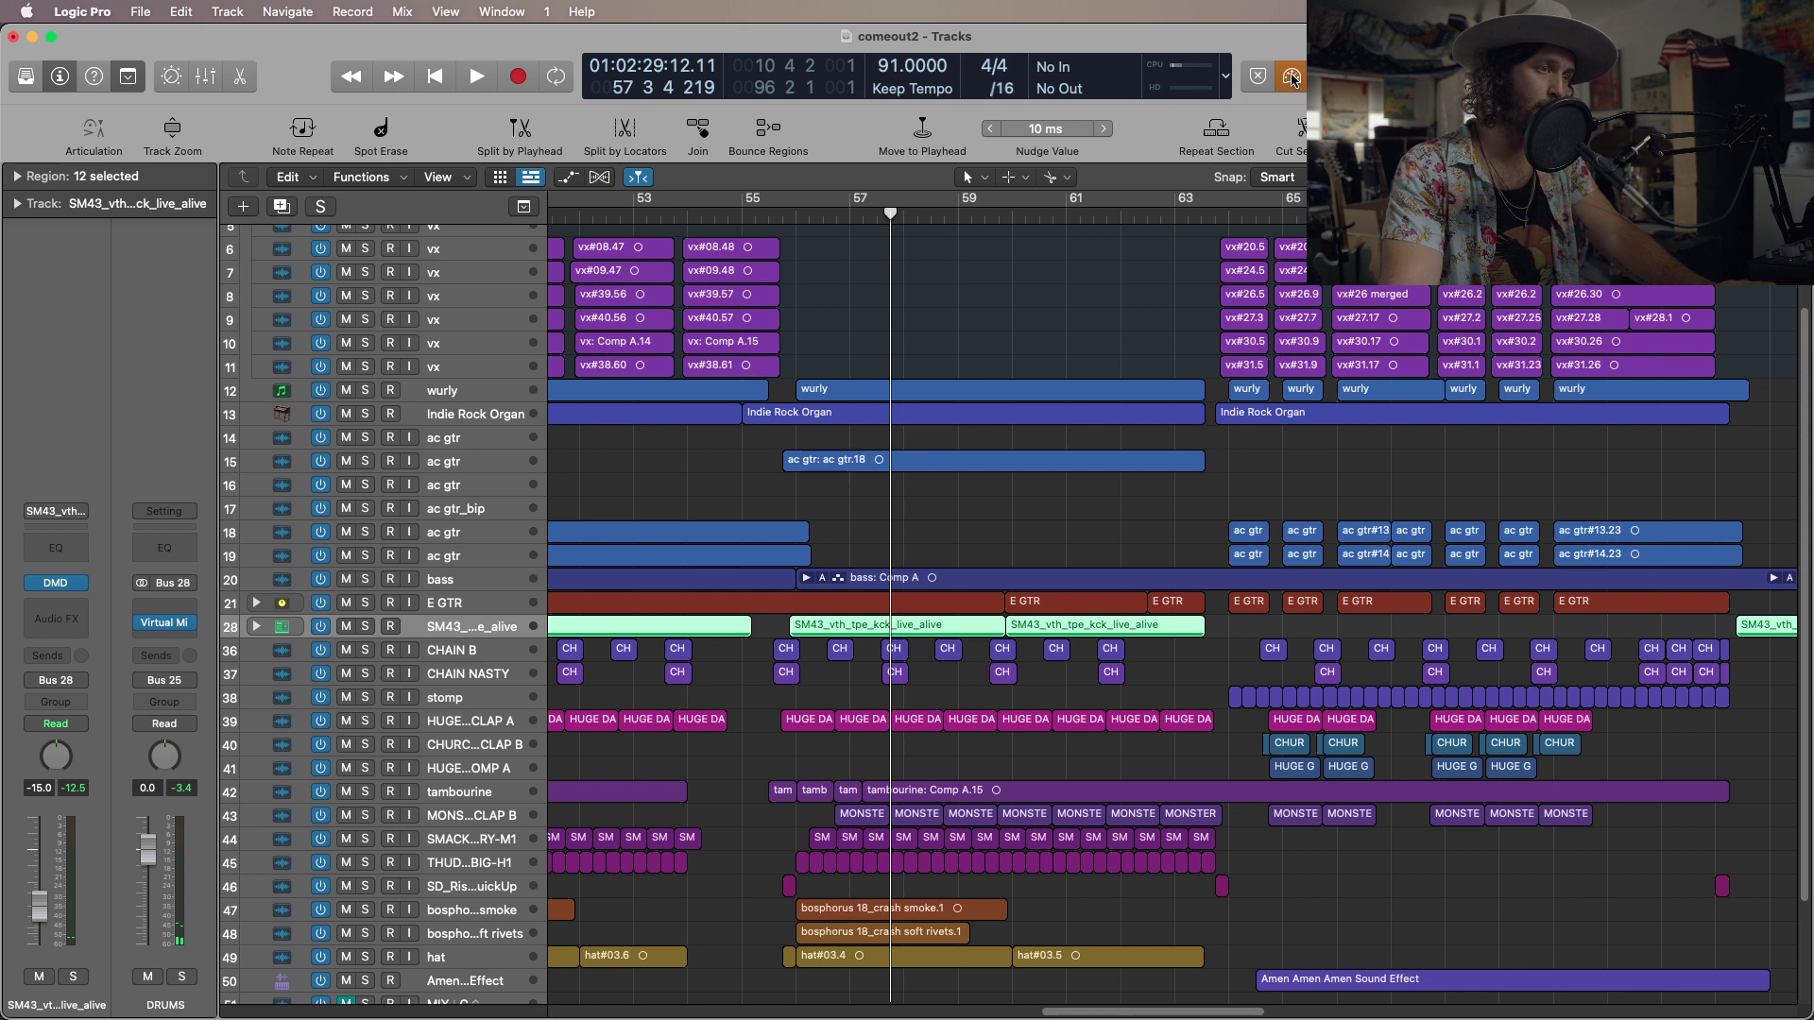
Look over the electric guitar tracks inside the E GTR stack, and play the full mix on from bar 57 to bar 60.
{"action": "left_click", "coordinate": [256, 603]}
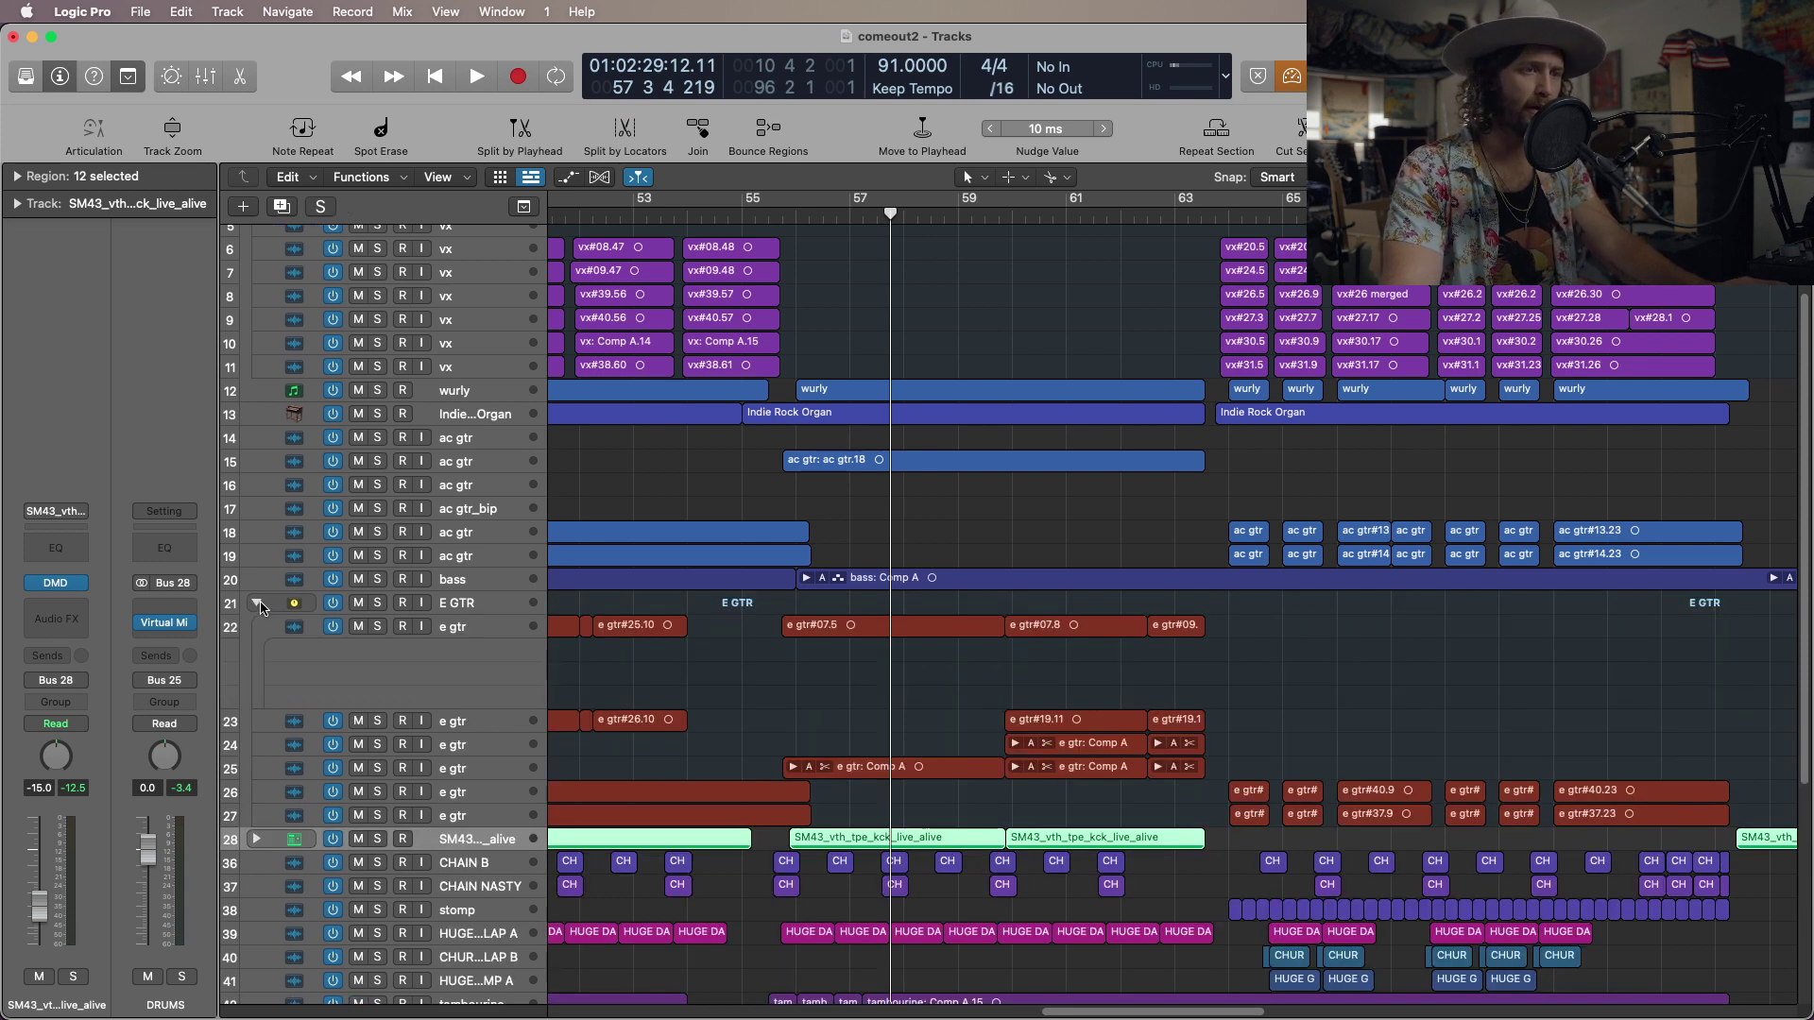
{"action": "left_click", "coordinate": [257, 603]}
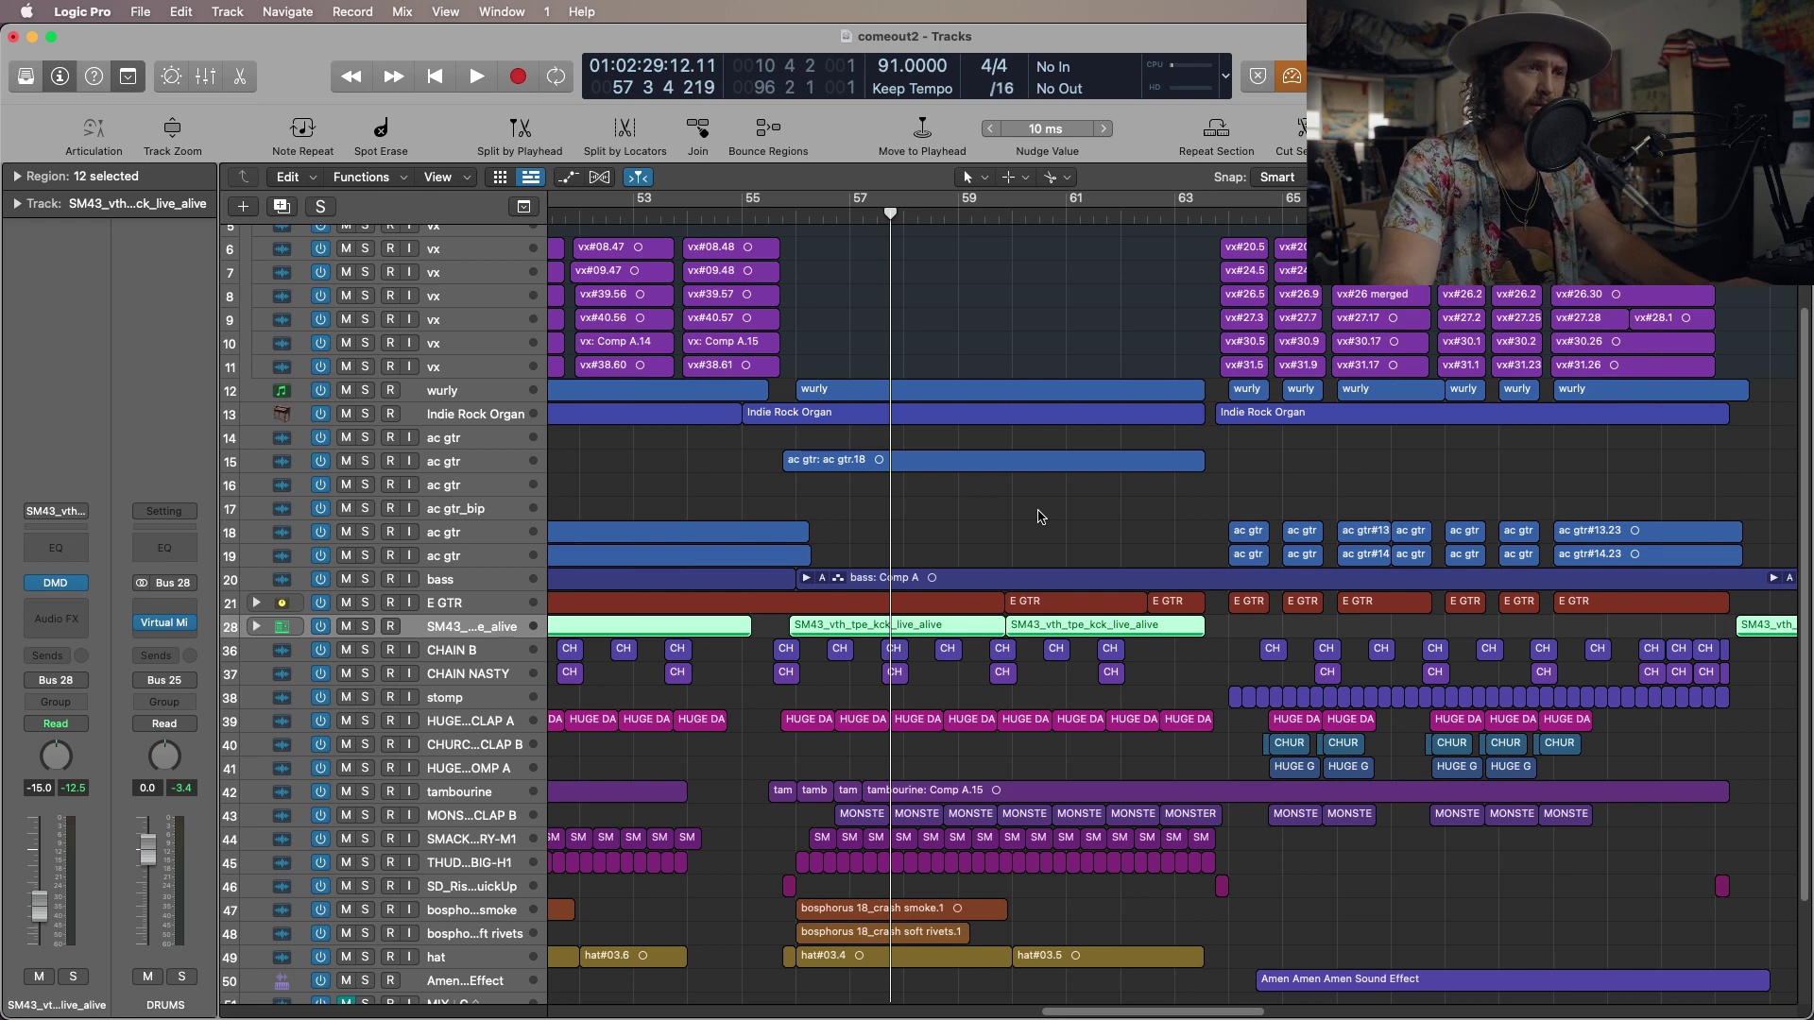
{"action": "key", "text": "space"}
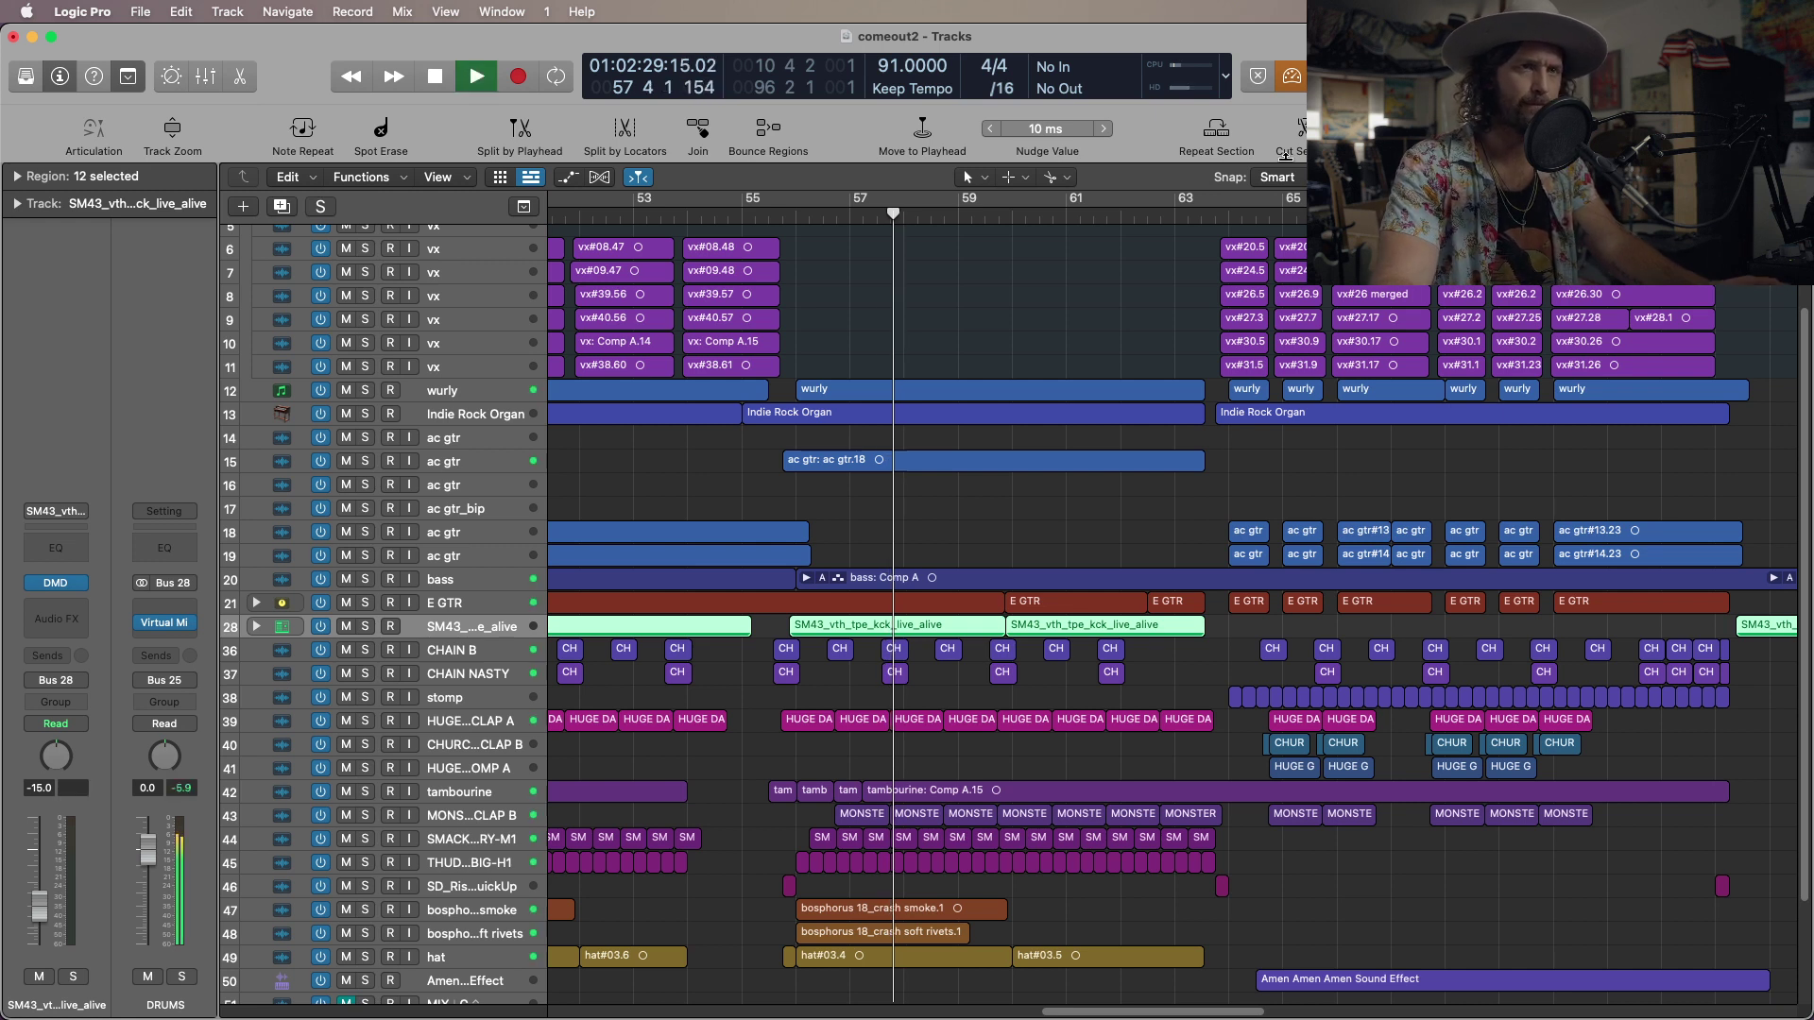
{"action": "key", "text": "space"}
{"action": "left_click", "coordinate": [1290, 76]}
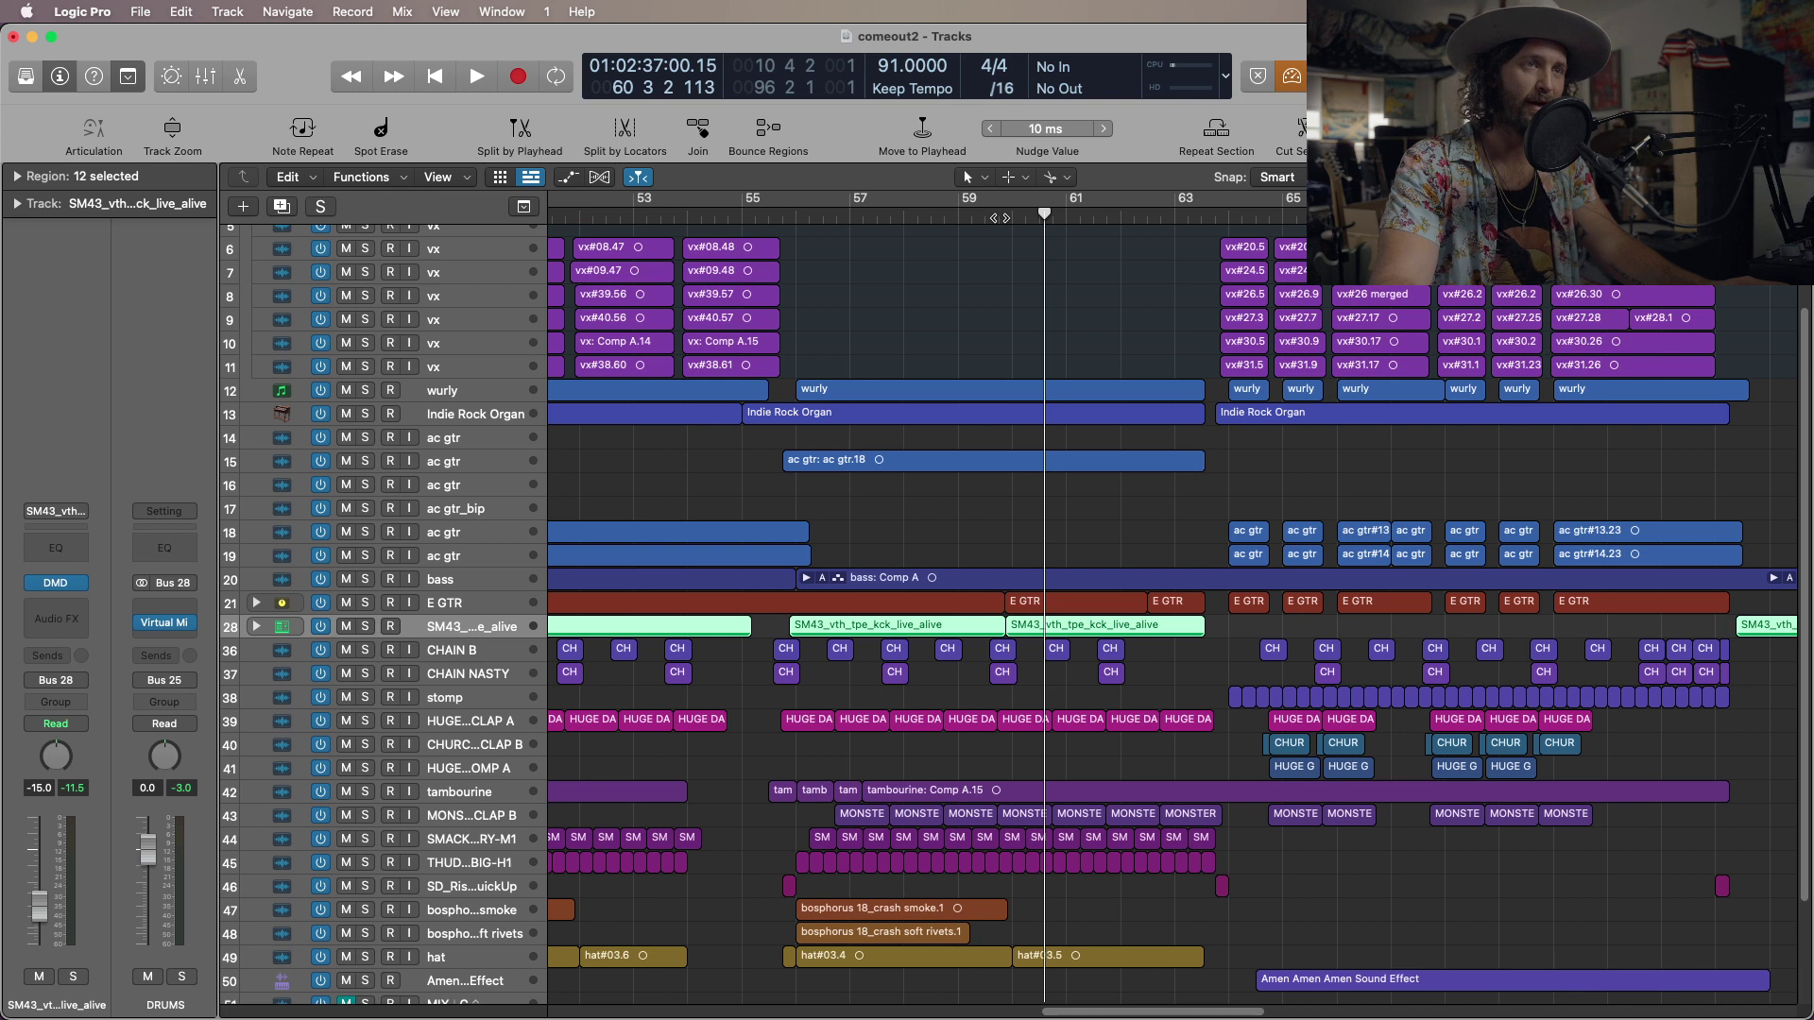
Play the full mix from bar 60 through bar 61 with Low Latency Mode off, and turn the mode back on when stopped.
{"action": "left_click", "coordinate": [999, 218]}
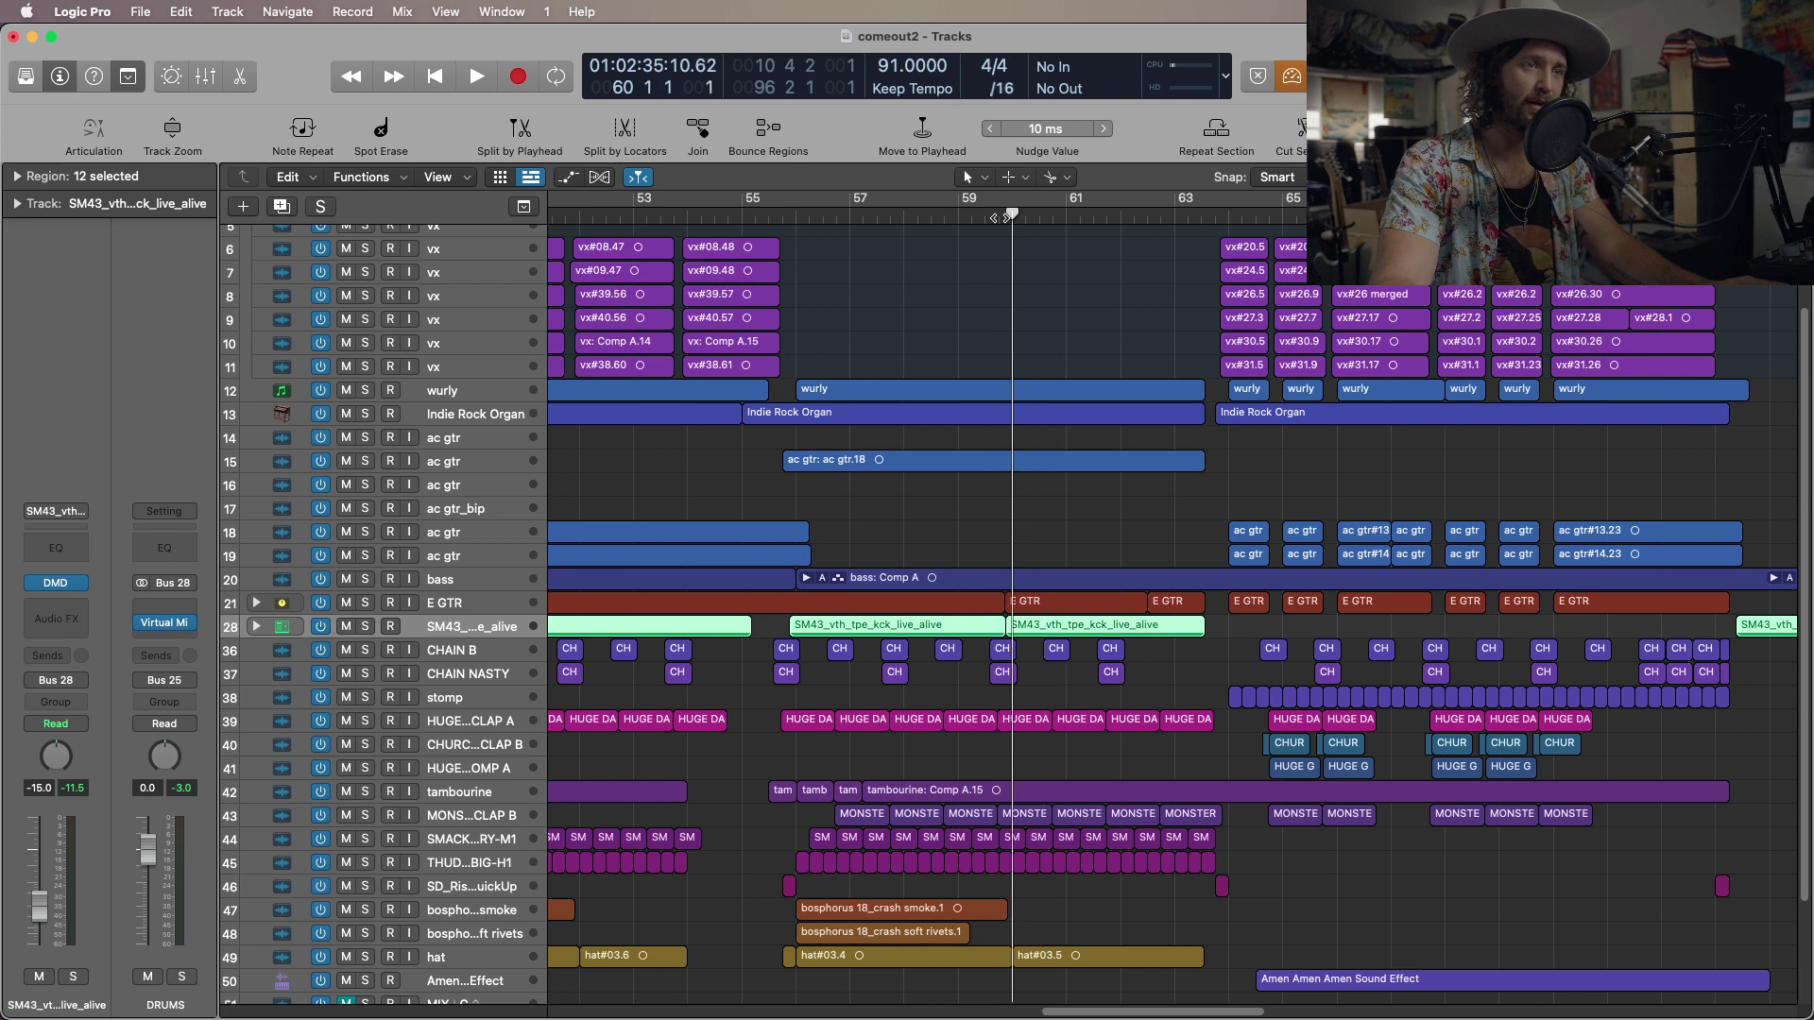
{"action": "left_click", "coordinate": [1291, 77]}
{"action": "key", "text": "space"}
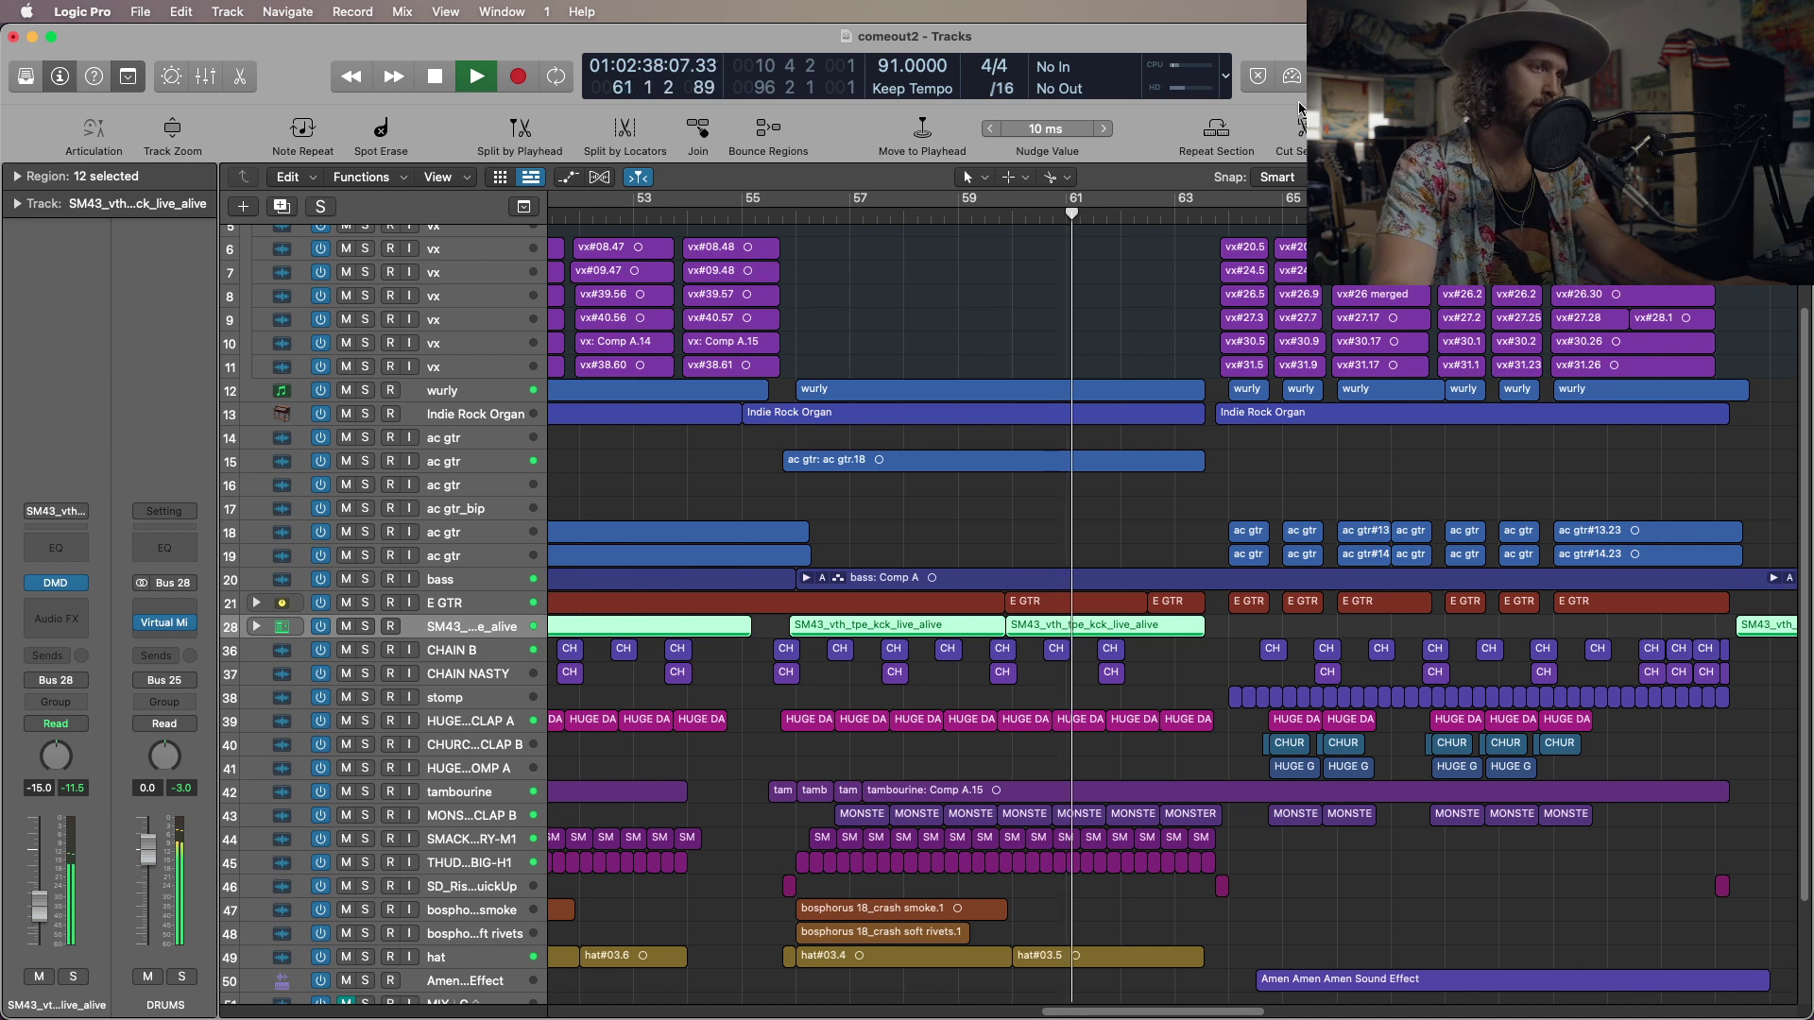
{"action": "key", "text": "space"}
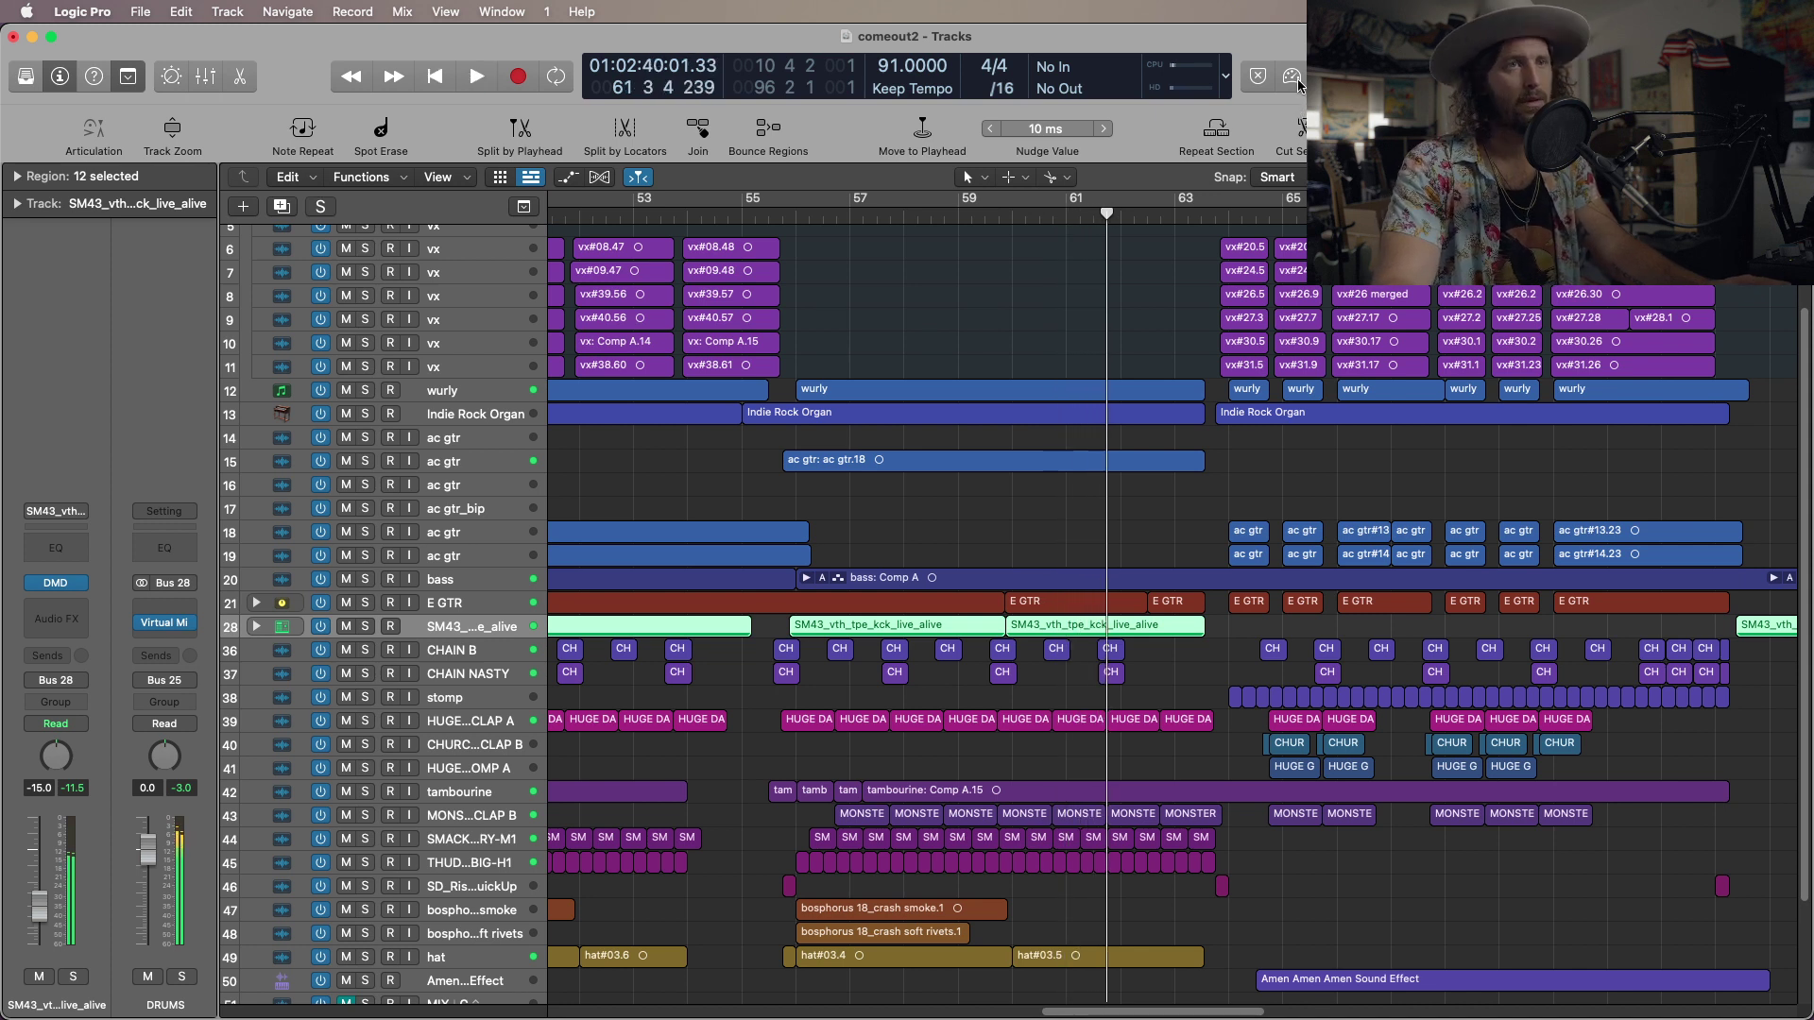
{"action": "left_click", "coordinate": [1291, 76]}
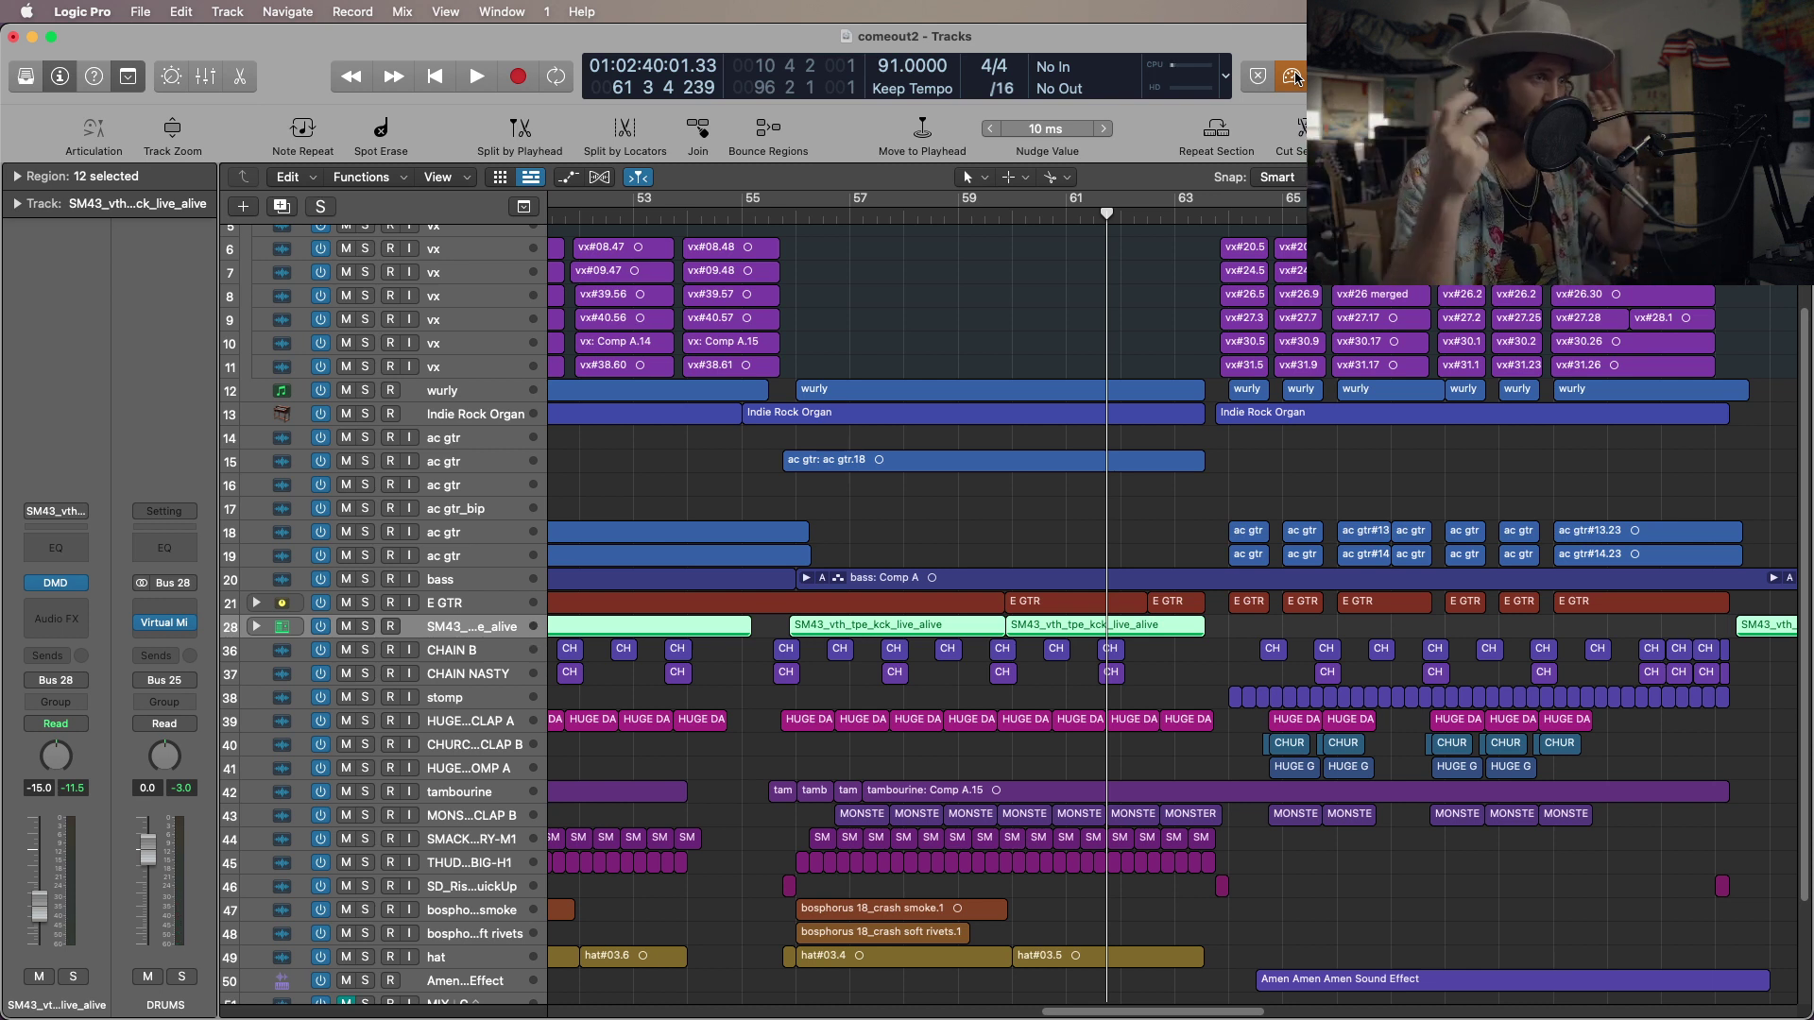
Play from bar 59 beat 4 past bar 63, turn Low Latency Mode on, and return the playhead to bar 63 beat 3.
{"action": "left_click", "coordinate": [998, 210]}
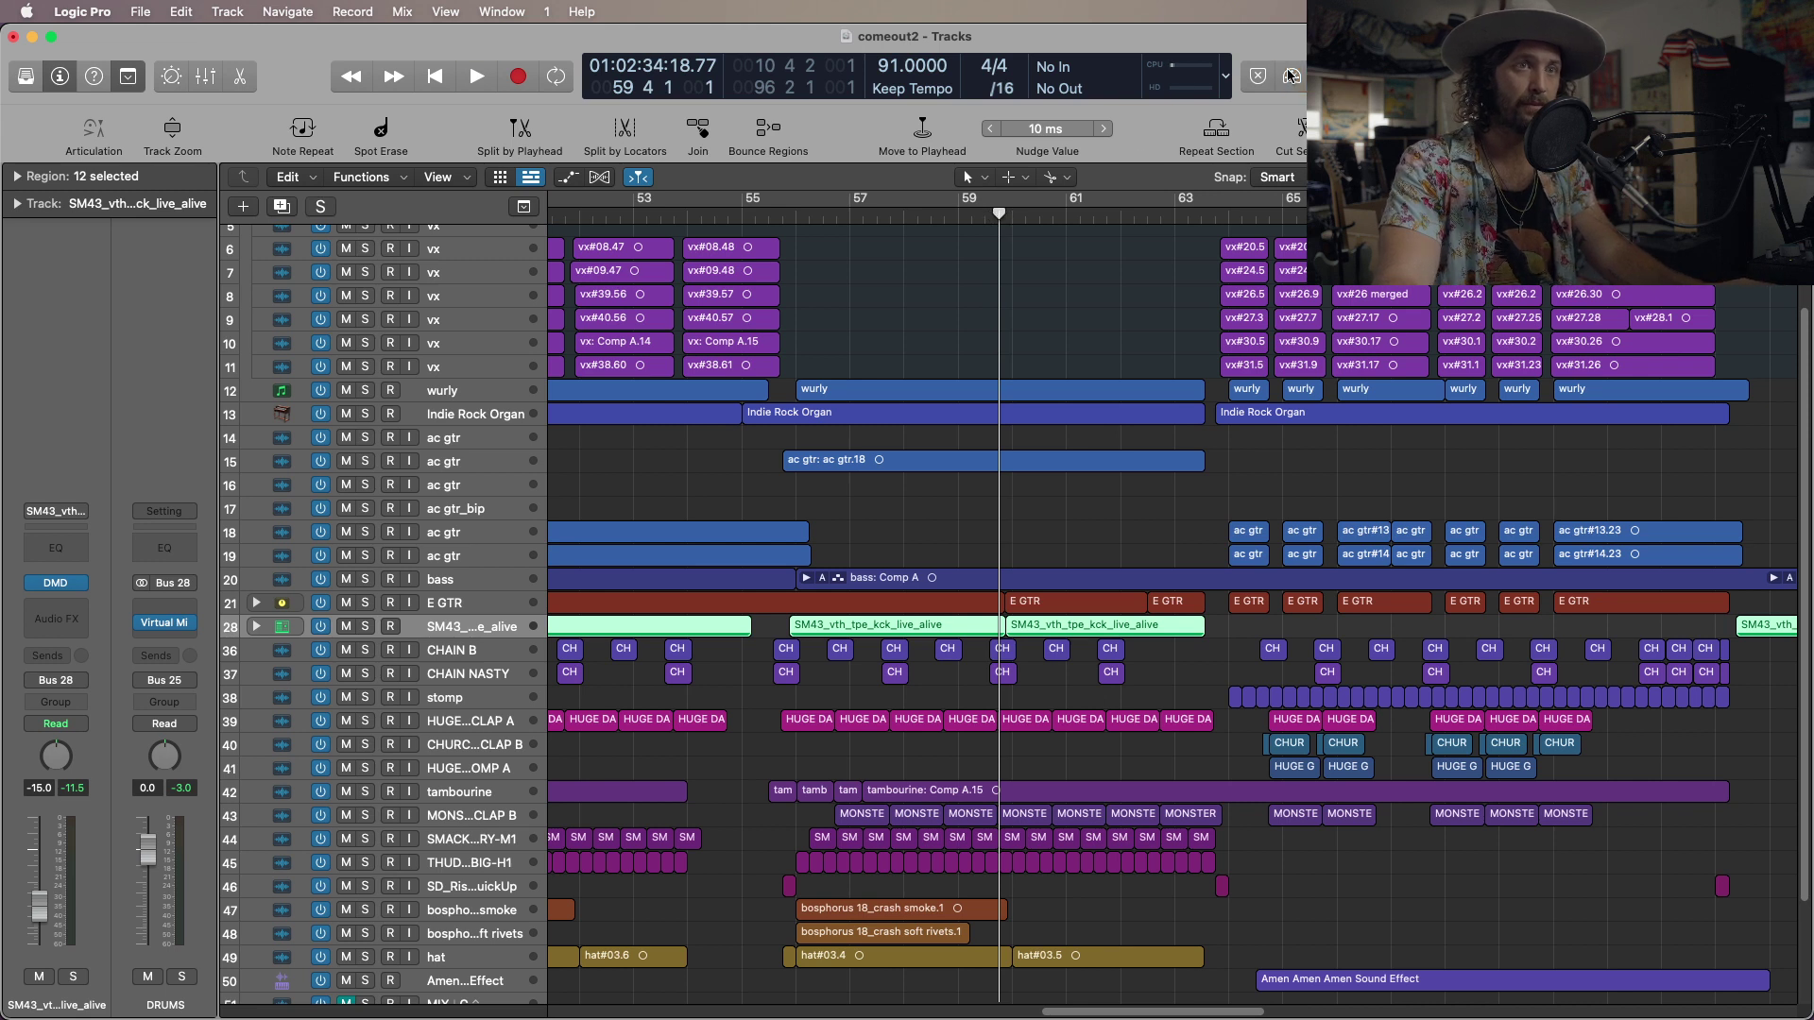
{"action": "key", "text": "space"}
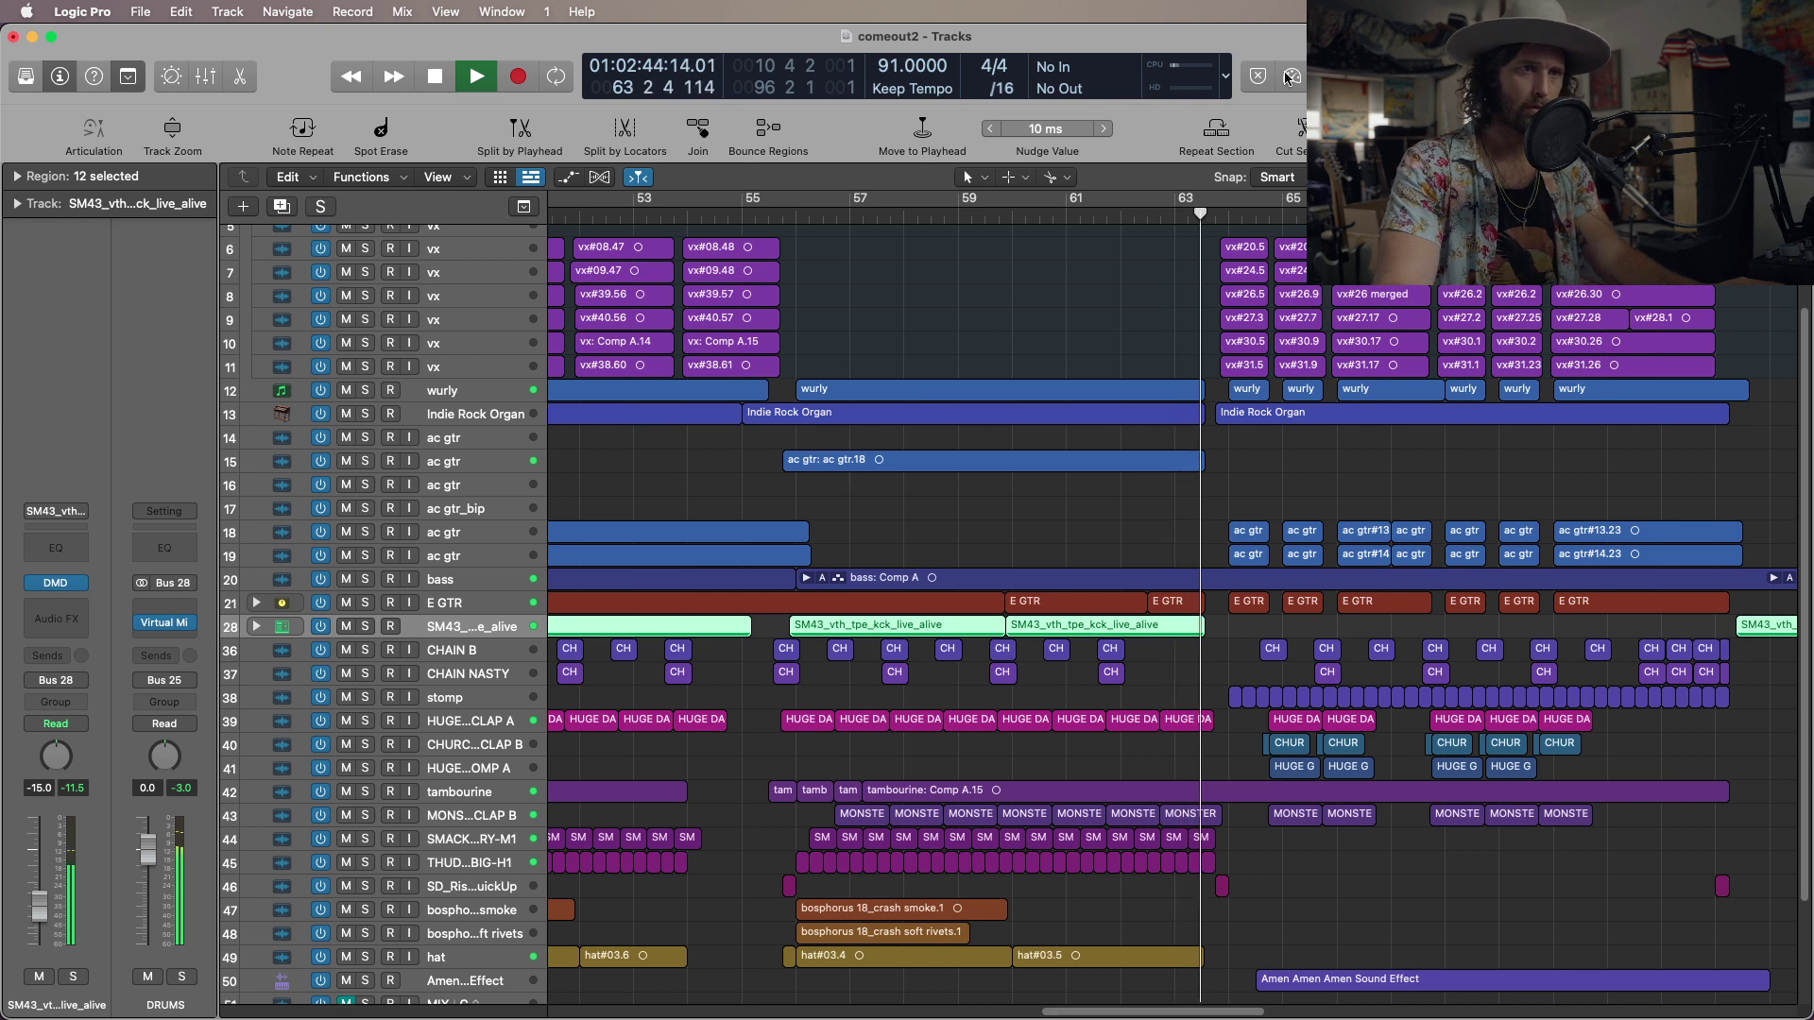
{"action": "left_click", "coordinate": [1290, 75]}
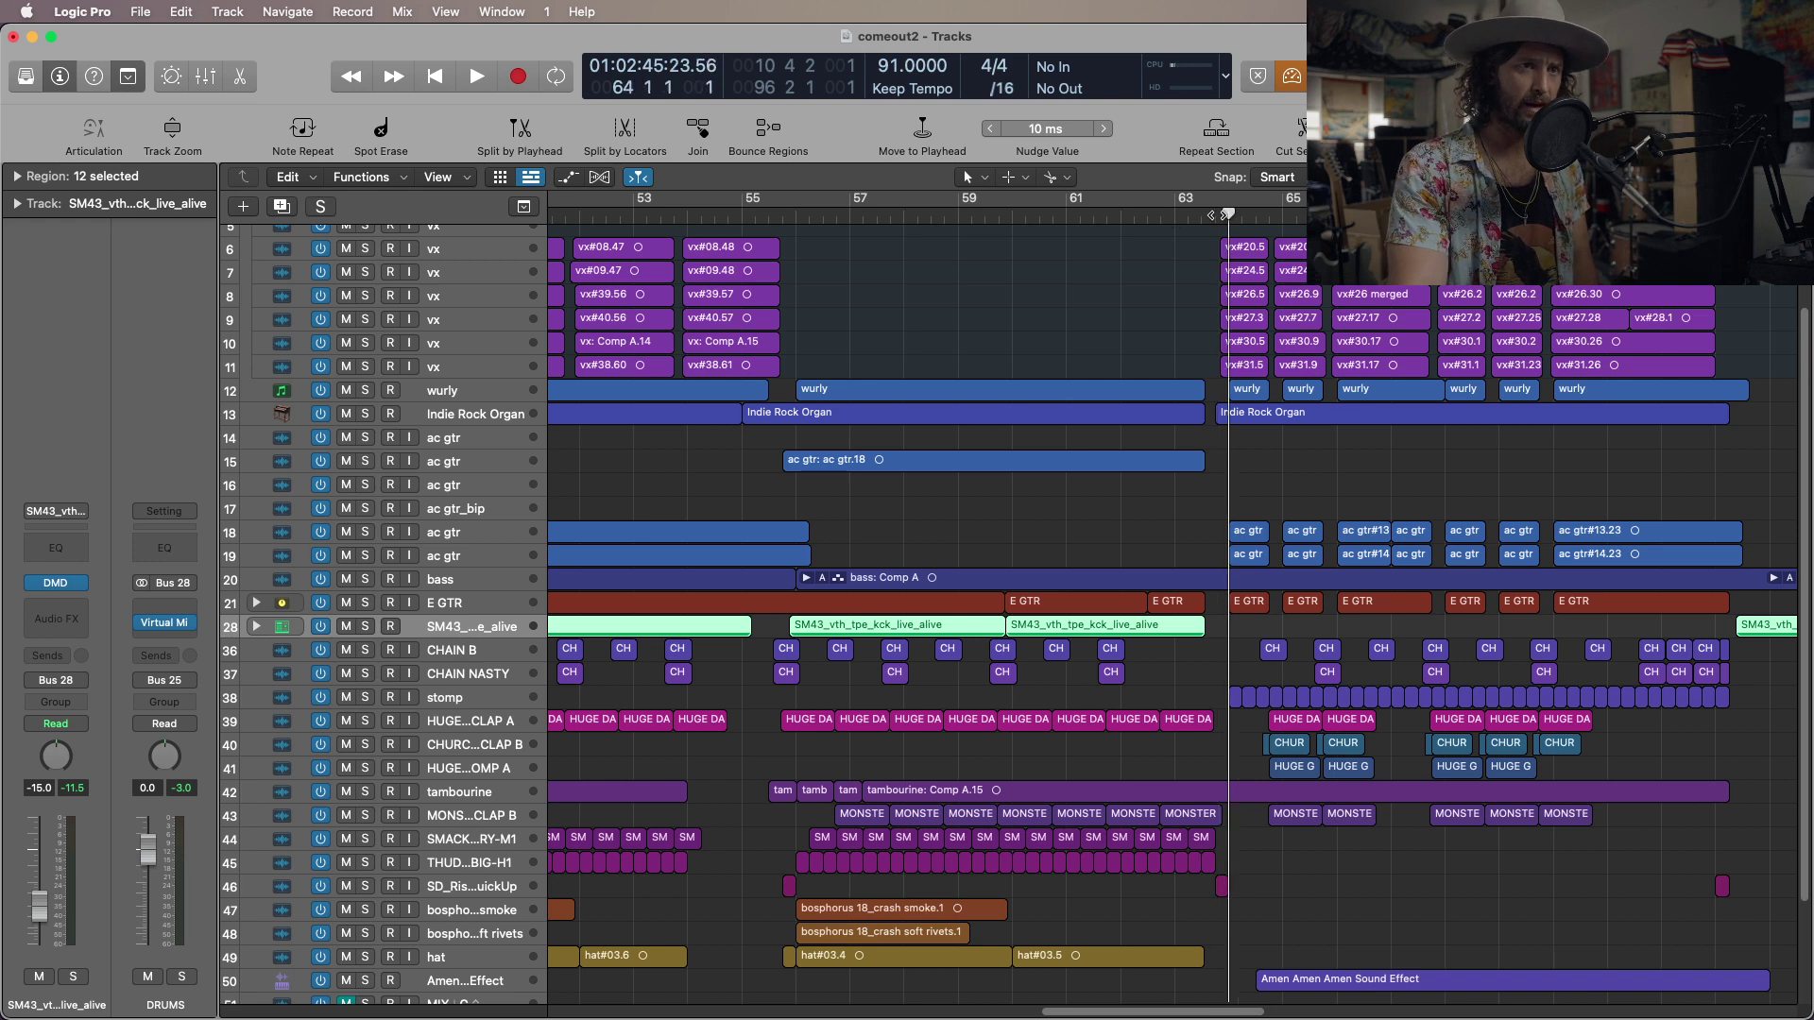
{"action": "left_click", "coordinate": [1202, 219]}
{"action": "left_click_drag", "start_coordinate": [1201, 219], "coordinate": [1209, 217]}
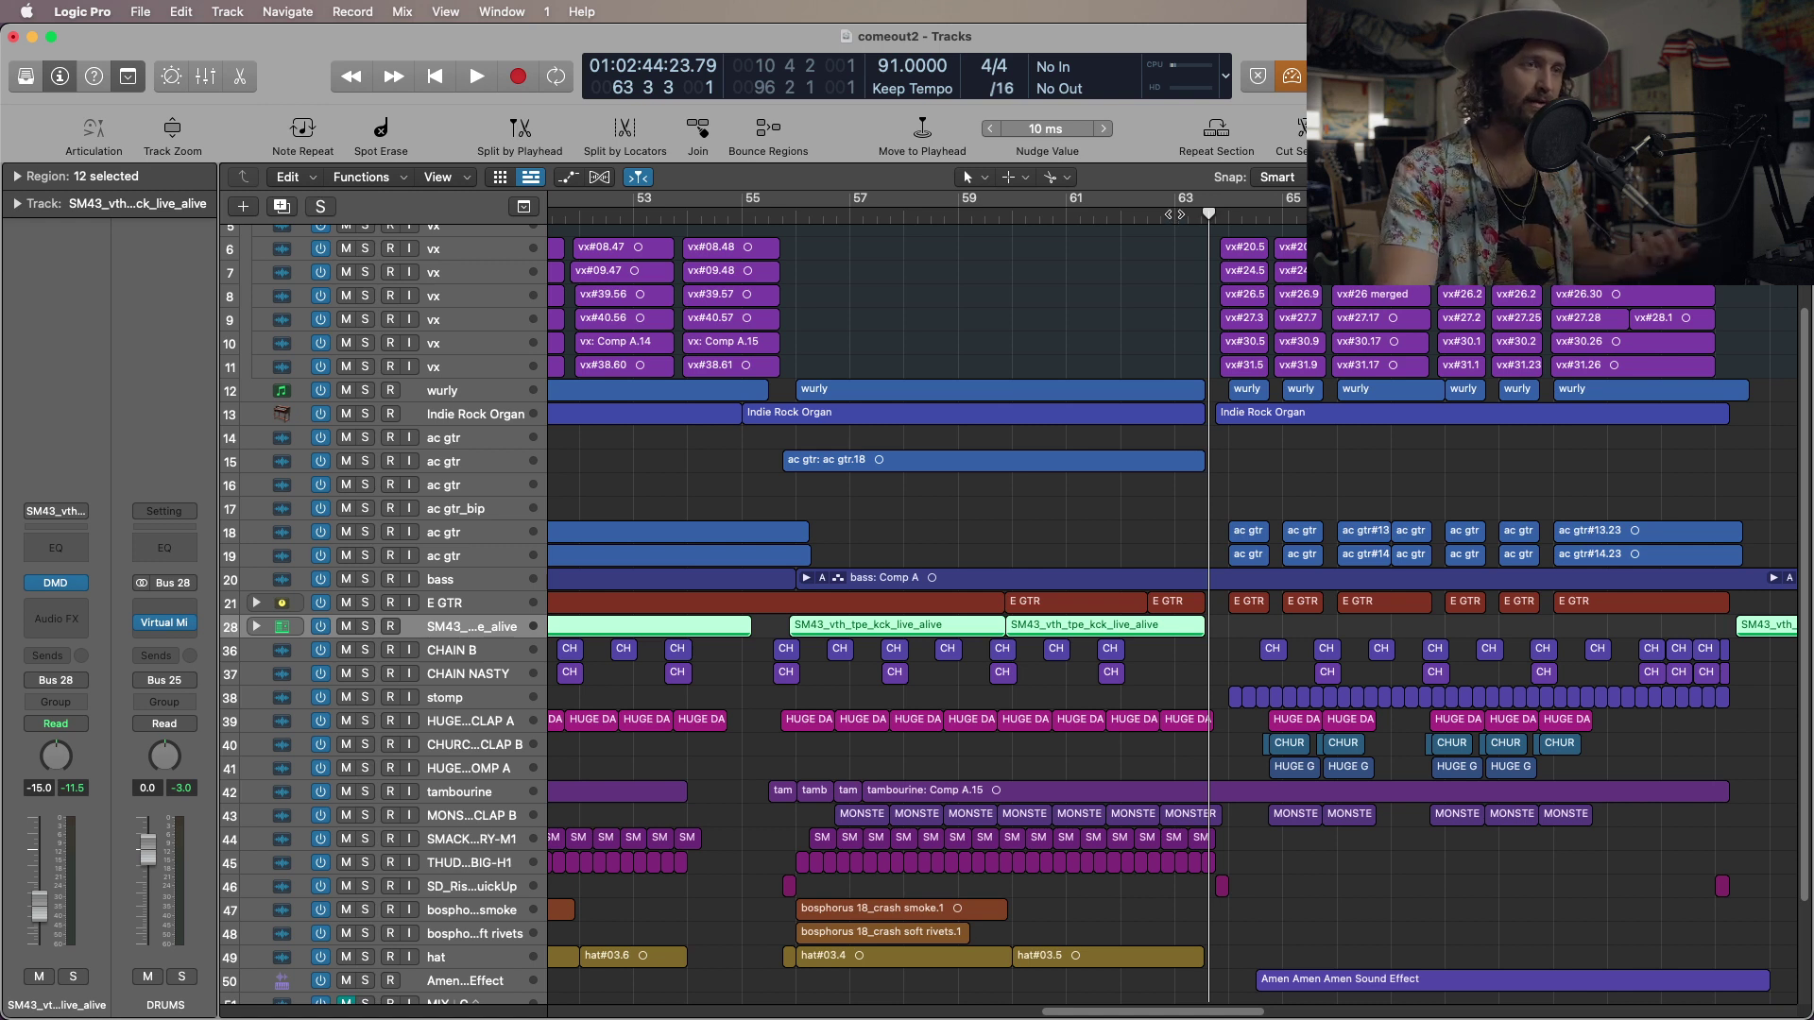
Replay the section's opening from bar 55 beat 4 into bar 57 with Low Latency Mode off, and turn the mode back on when stopped.
{"action": "left_click", "coordinate": [775, 217]}
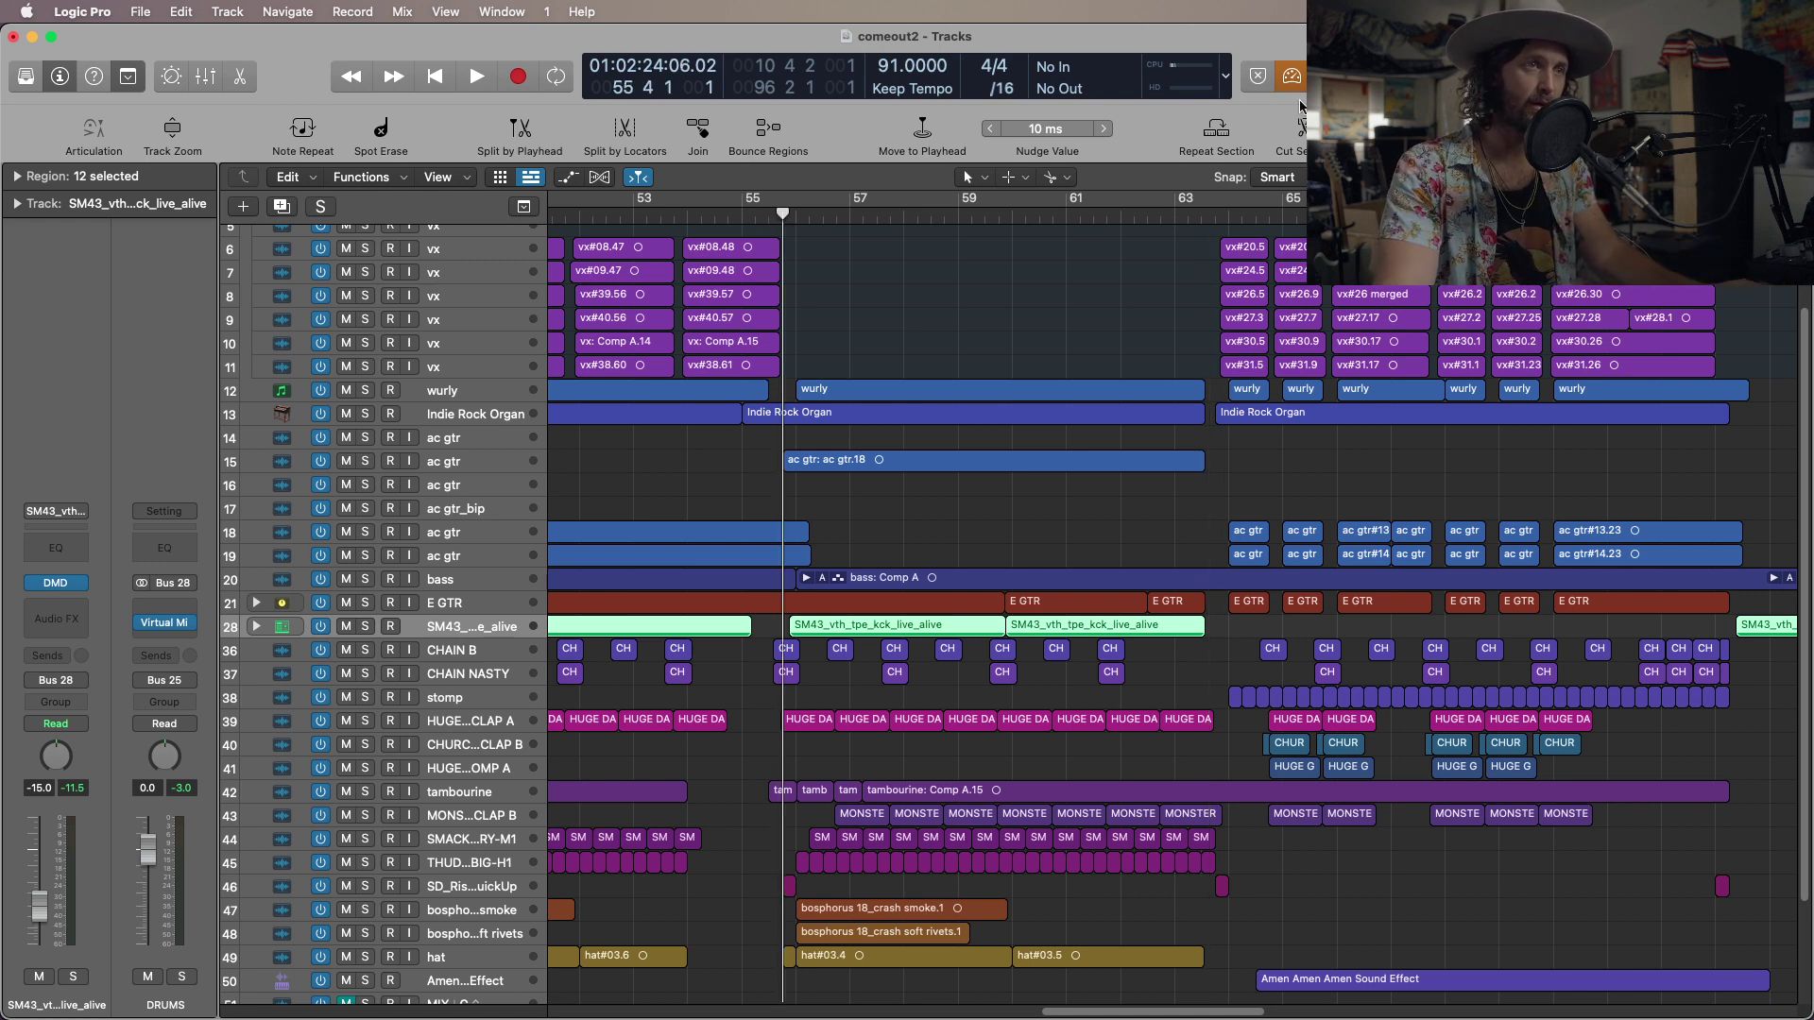
{"action": "key", "text": "space"}
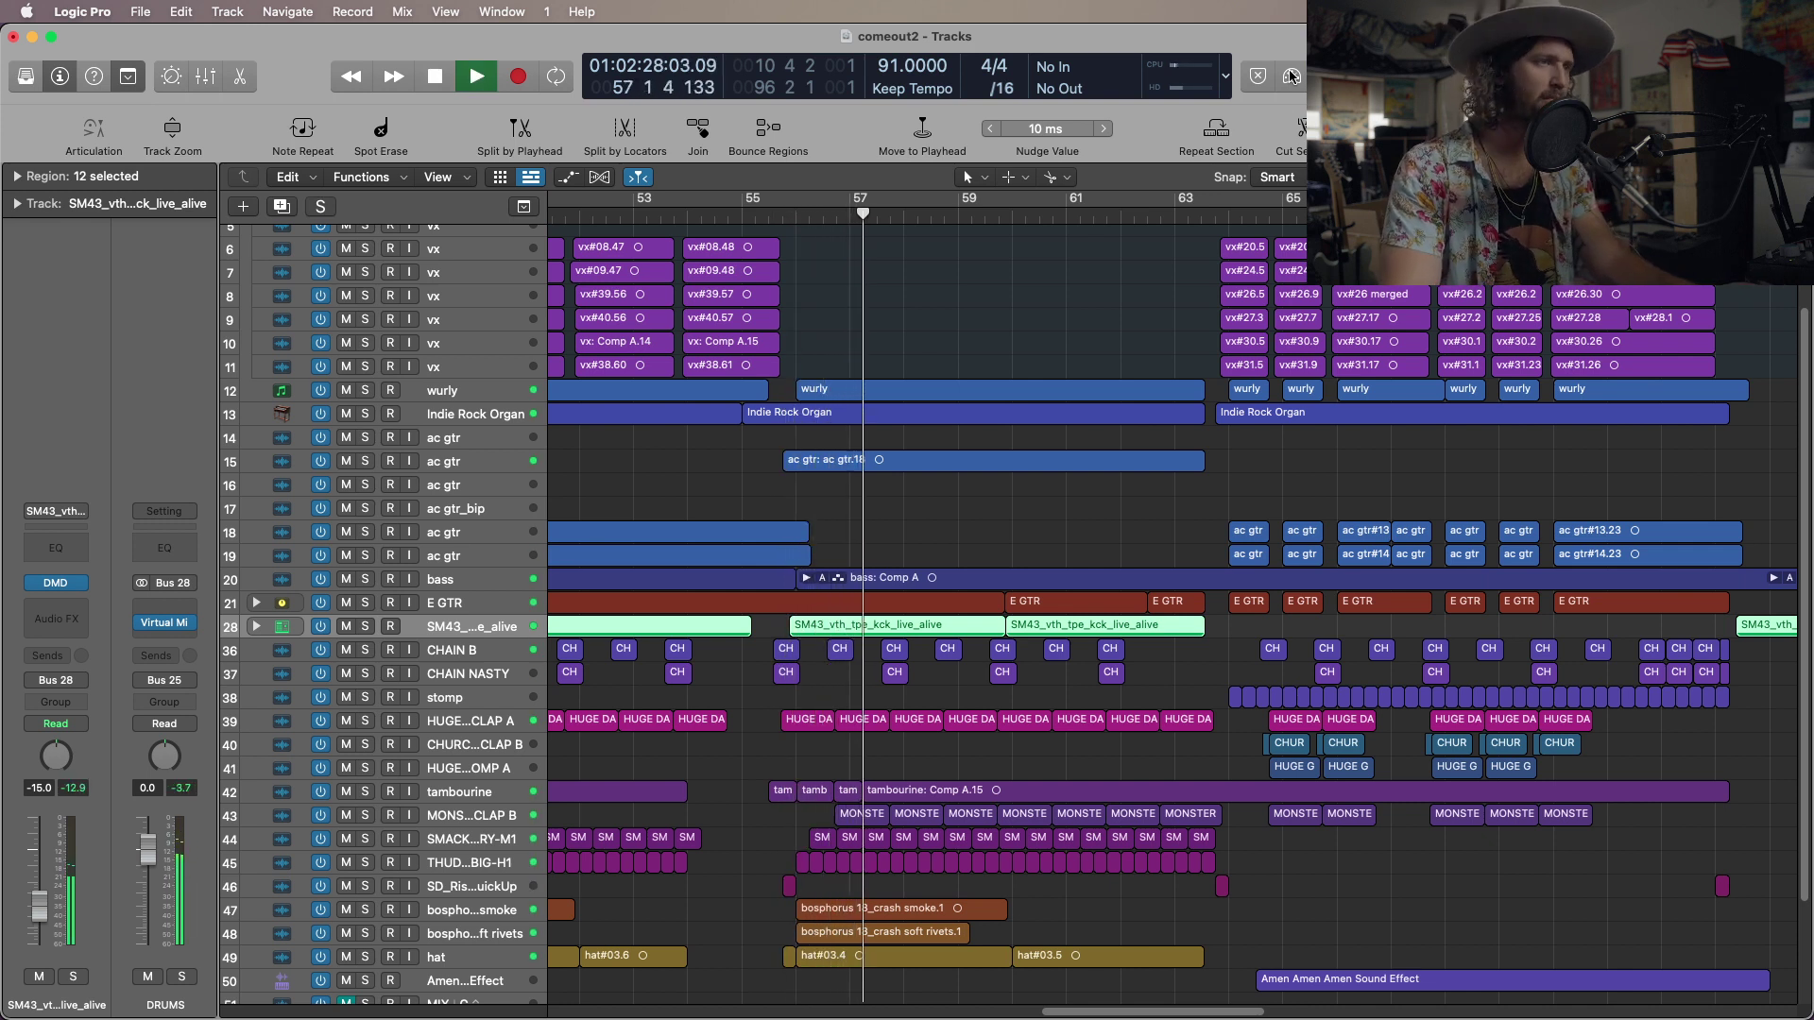
{"action": "key", "text": "space"}
{"action": "left_click", "coordinate": [1291, 76]}
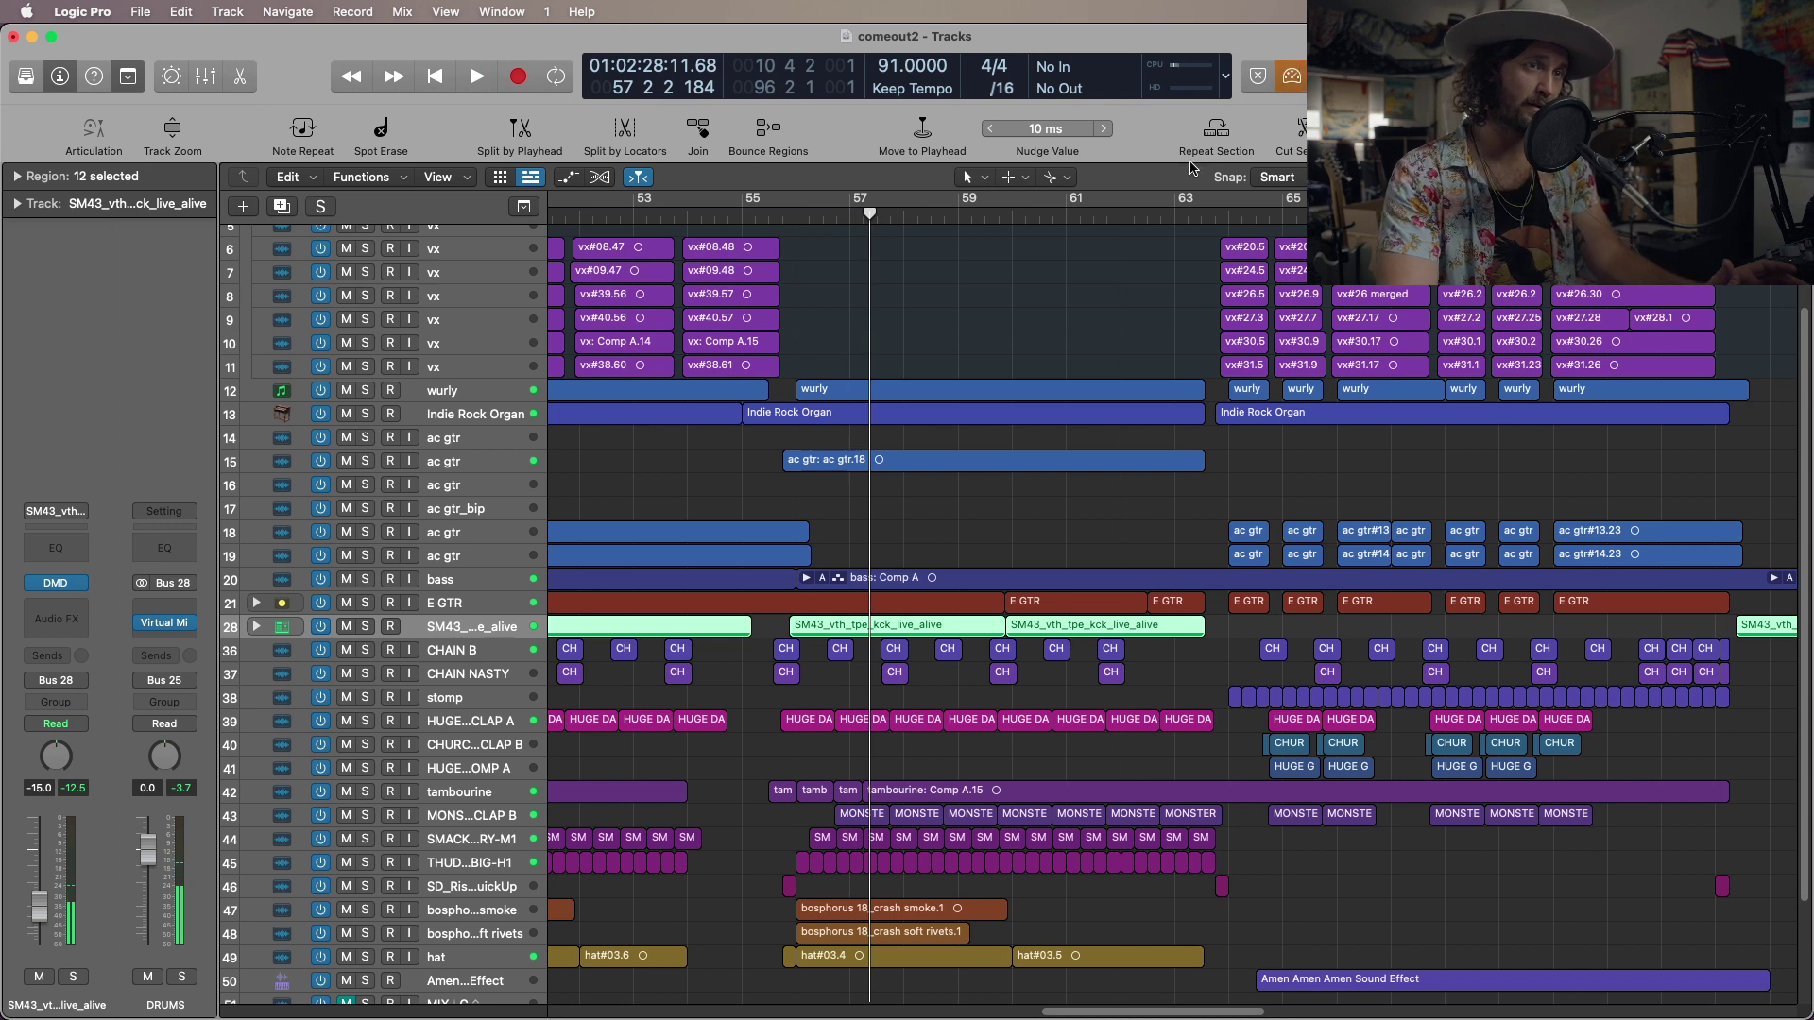
Play the transition from bar 63 beat 3 into bar 65 with Low Latency Mode off, and turn the mode back on when stopped.
{"action": "left_click", "coordinate": [1200, 206]}
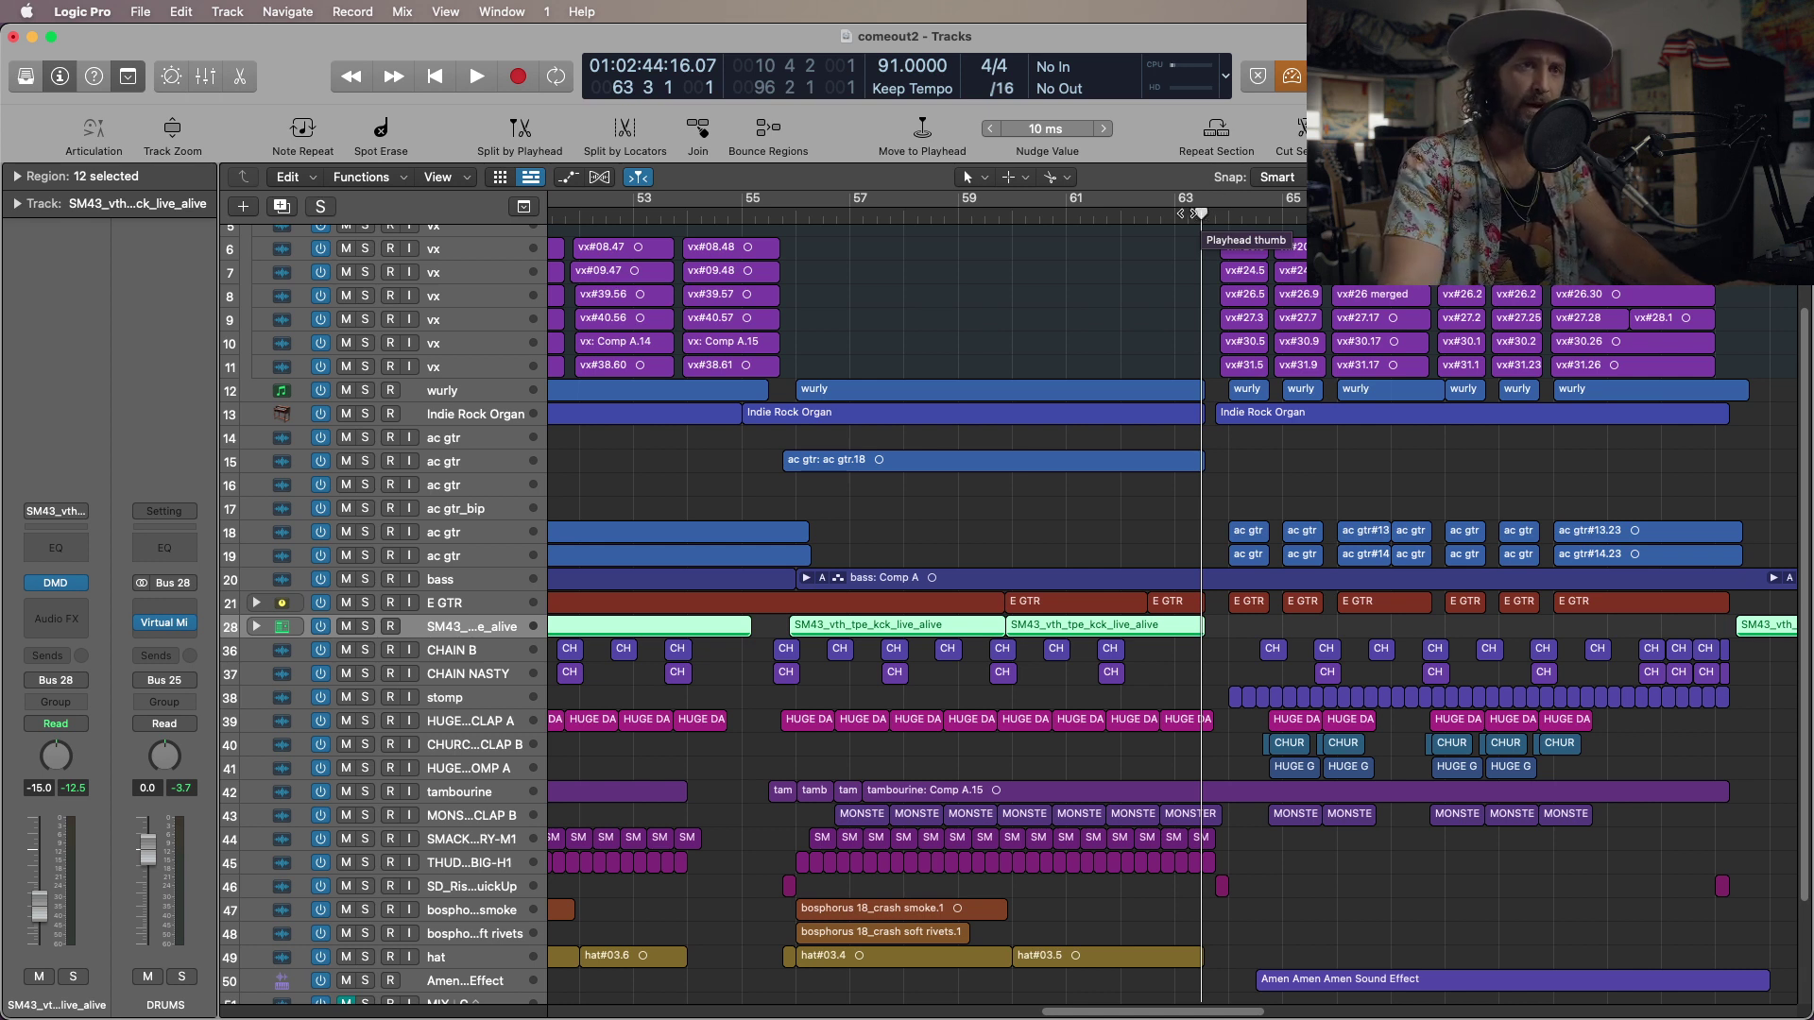
{"action": "left_click", "coordinate": [1293, 76]}
{"action": "key", "text": "space"}
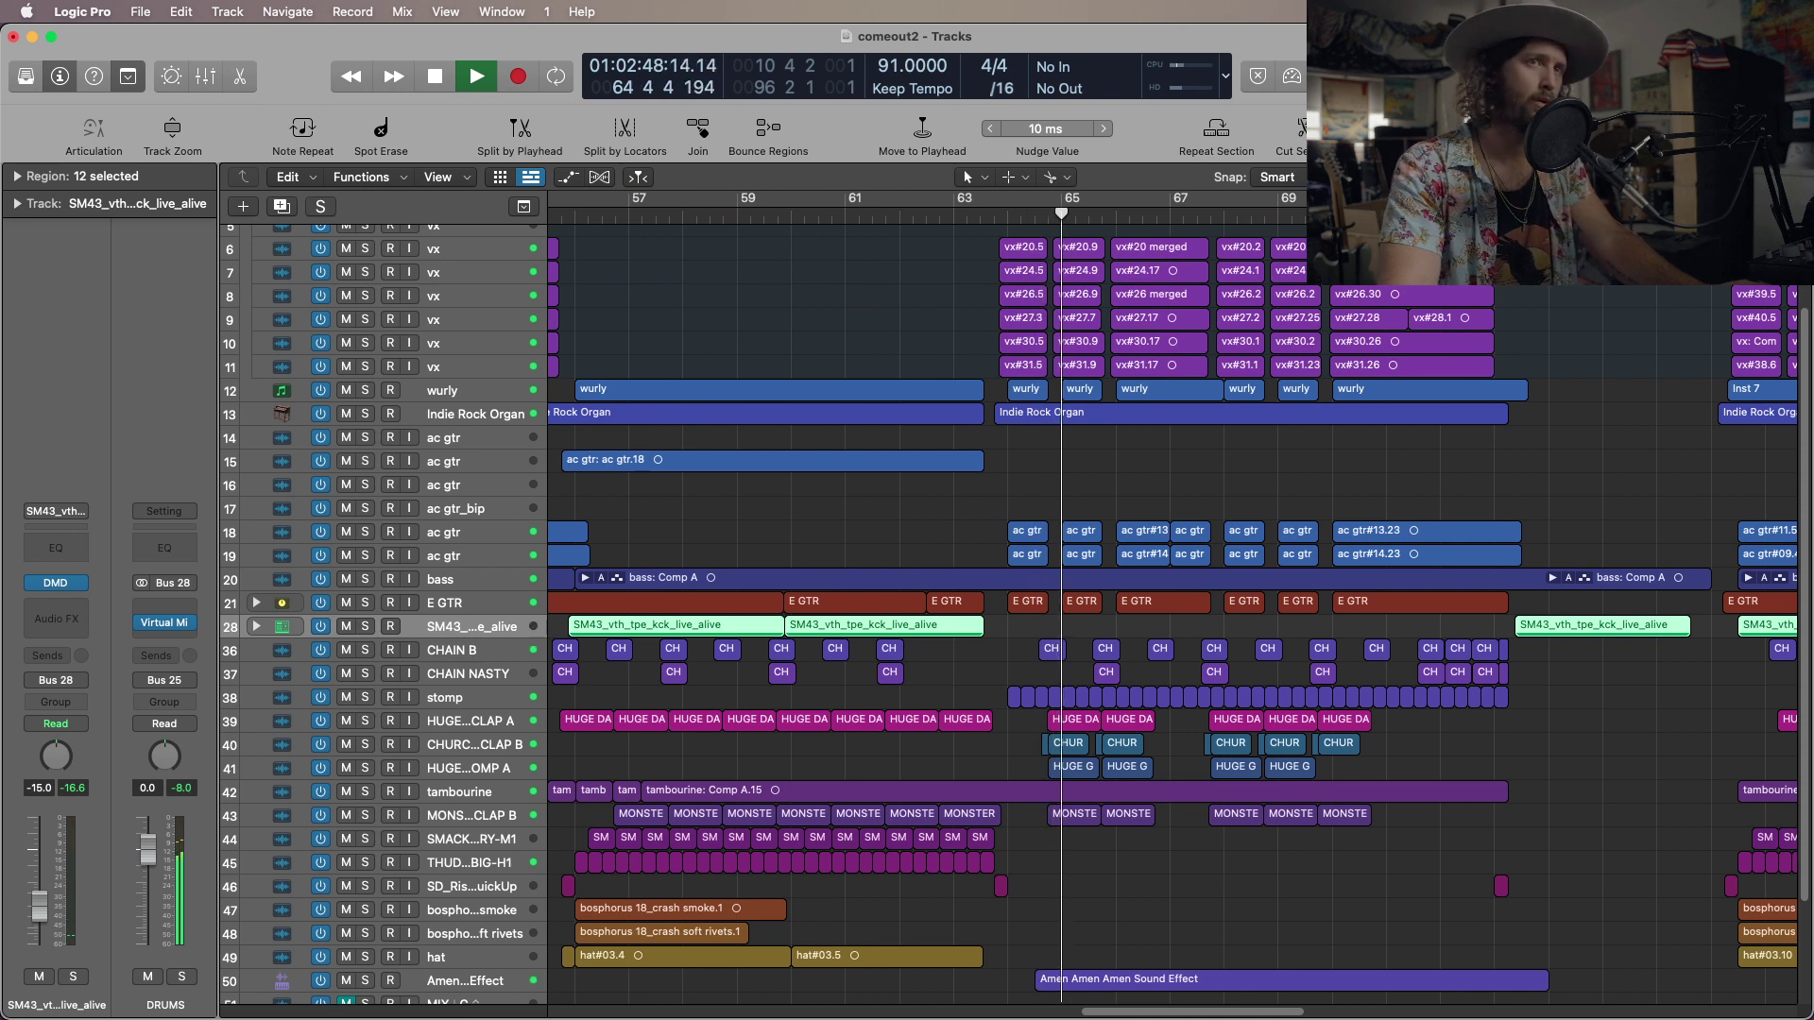
{"action": "key", "text": "space"}
{"action": "left_click", "coordinate": [1293, 76]}
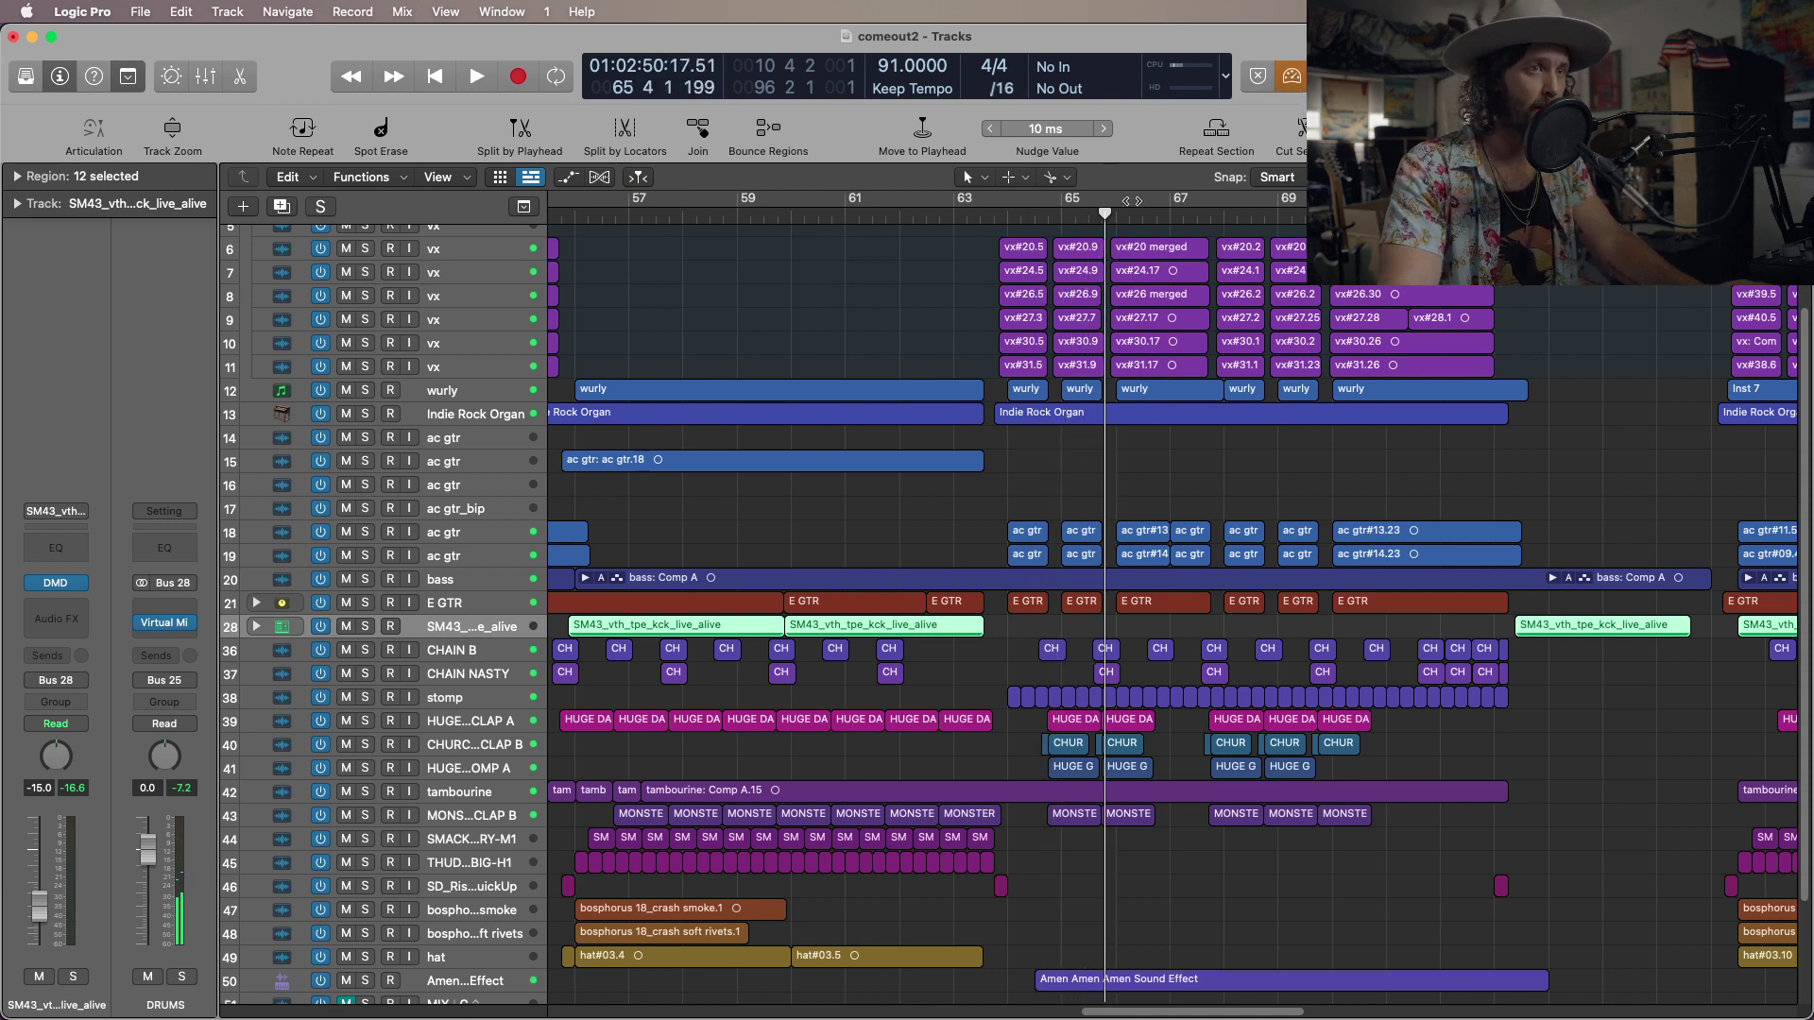
Replay the stomp and vocal section from bar 63 beat 4 through bar 65 with Low Latency Mode off, and turn the mode back on.
{"action": "left_click", "coordinate": [994, 218]}
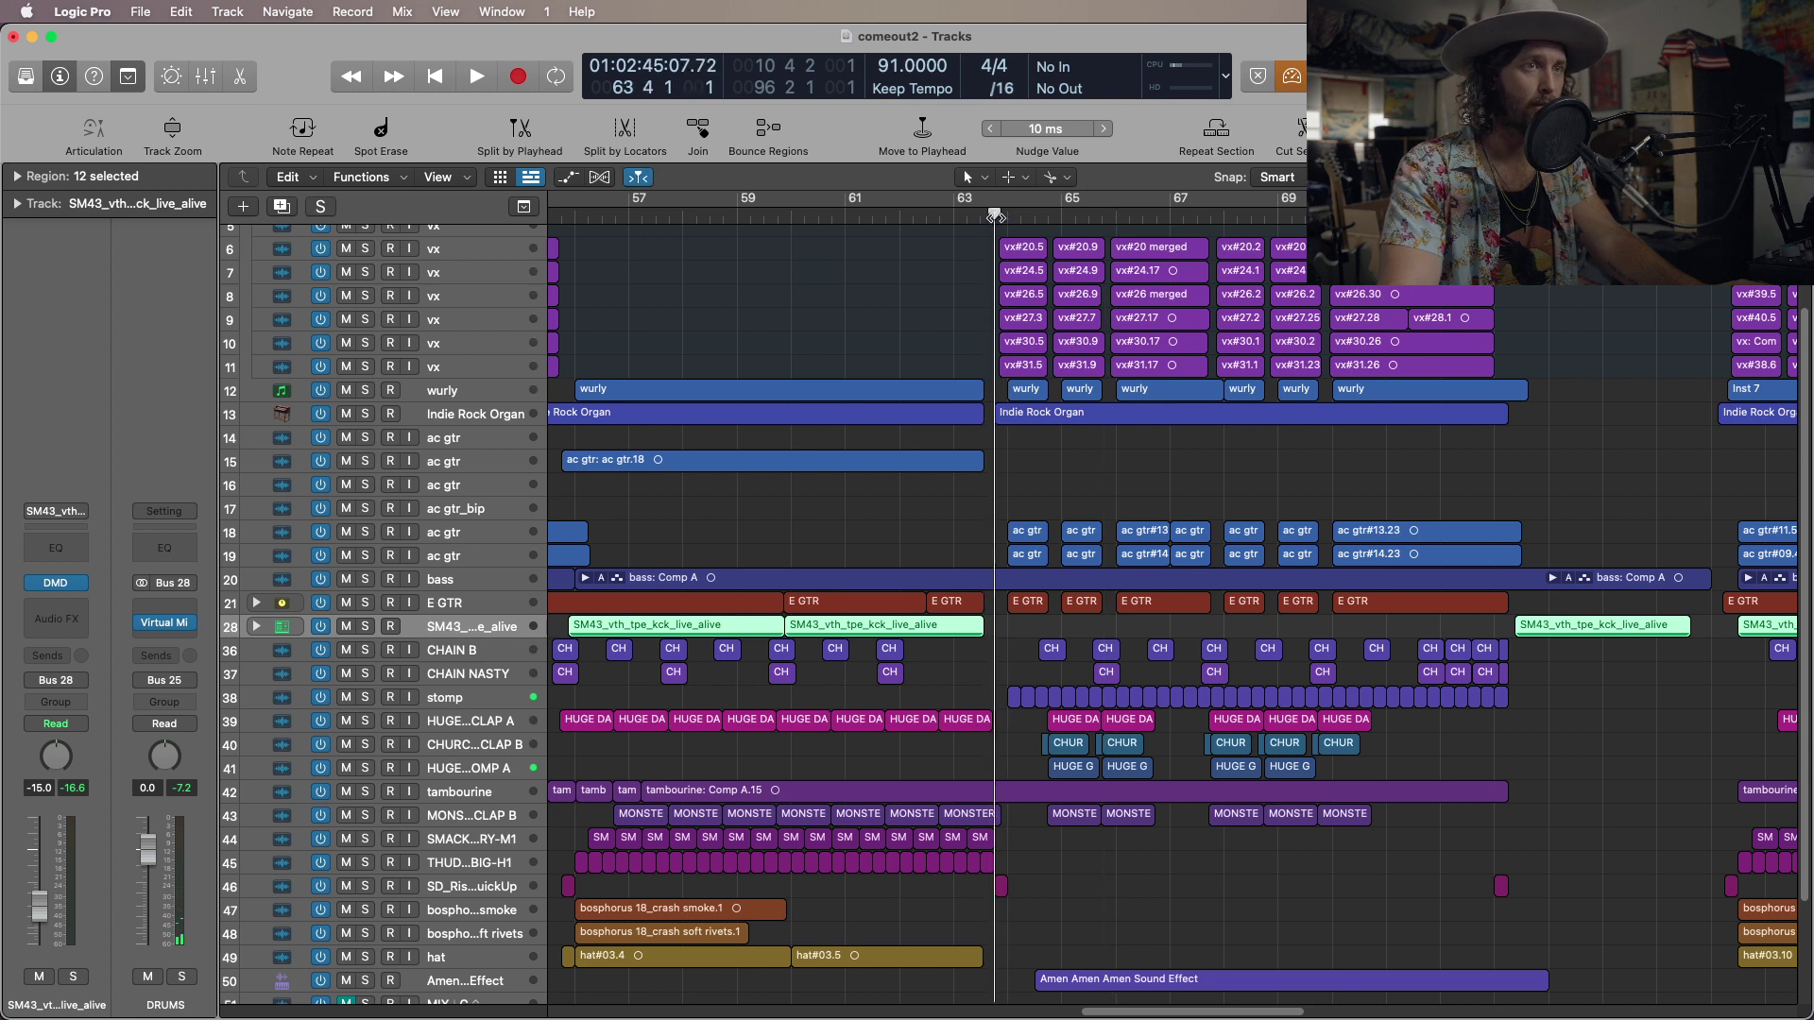
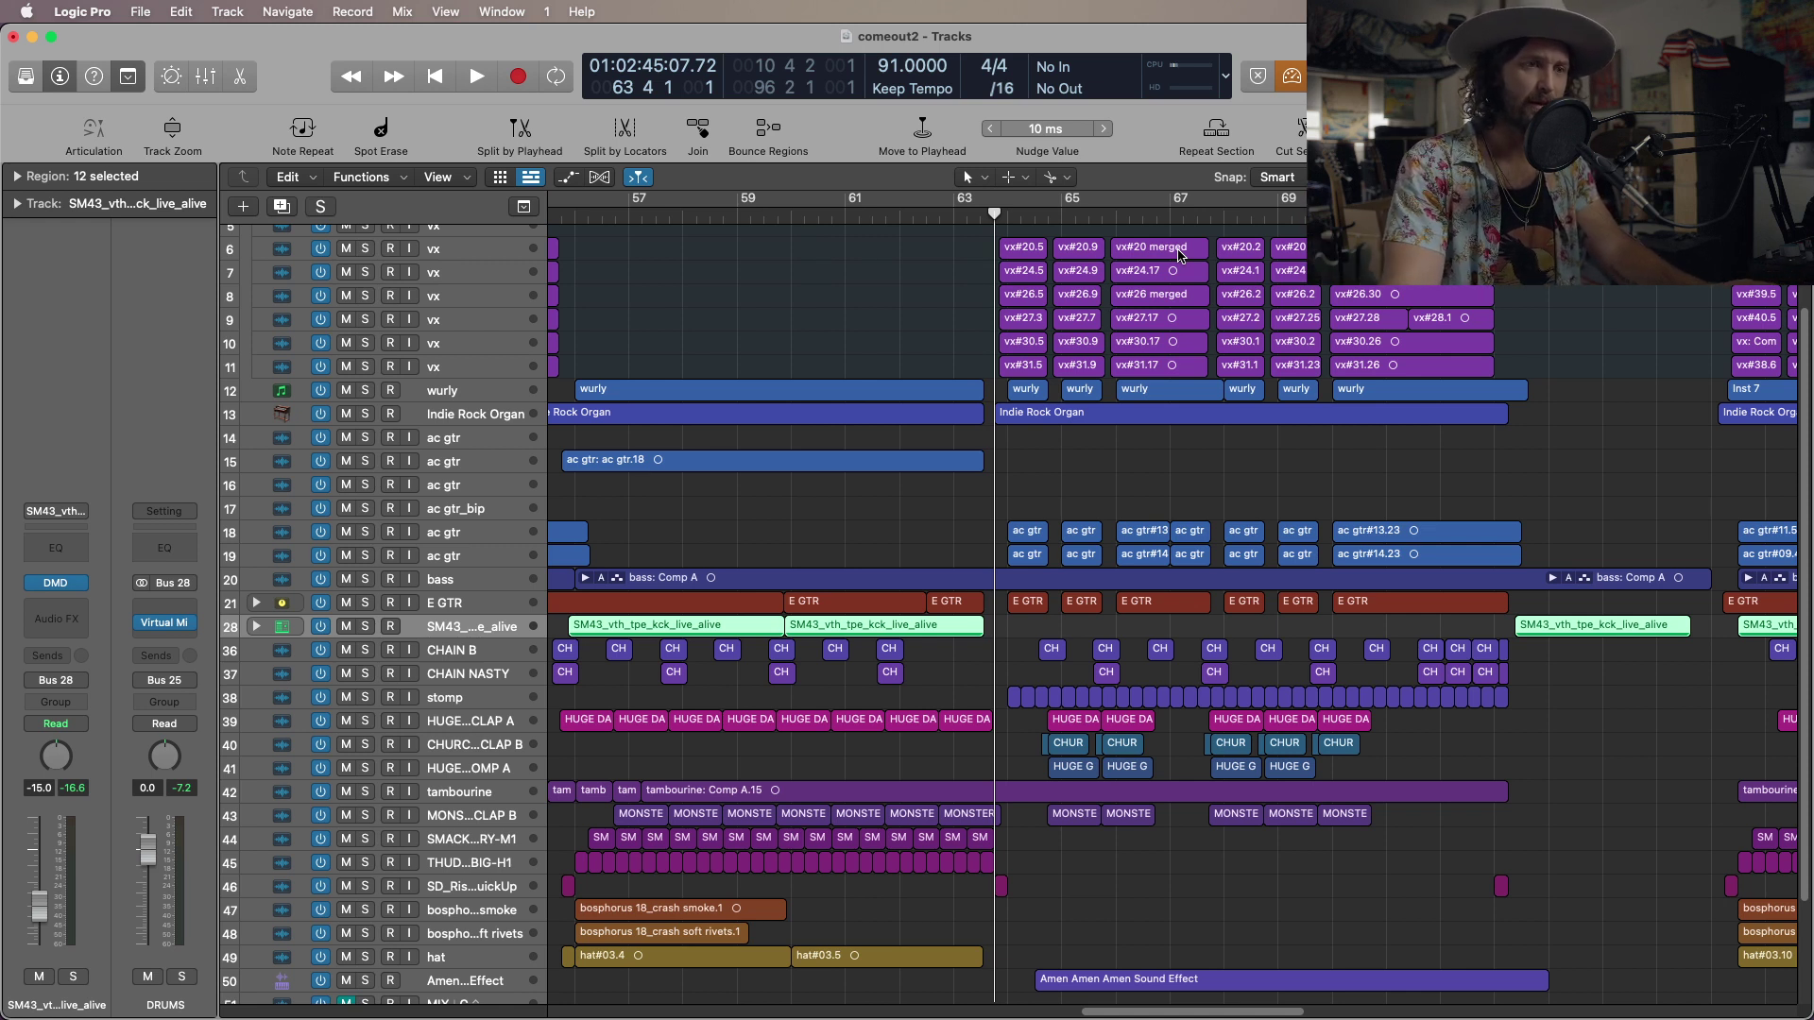
{"action": "left_click", "coordinate": [1292, 80]}
{"action": "key", "text": "space"}
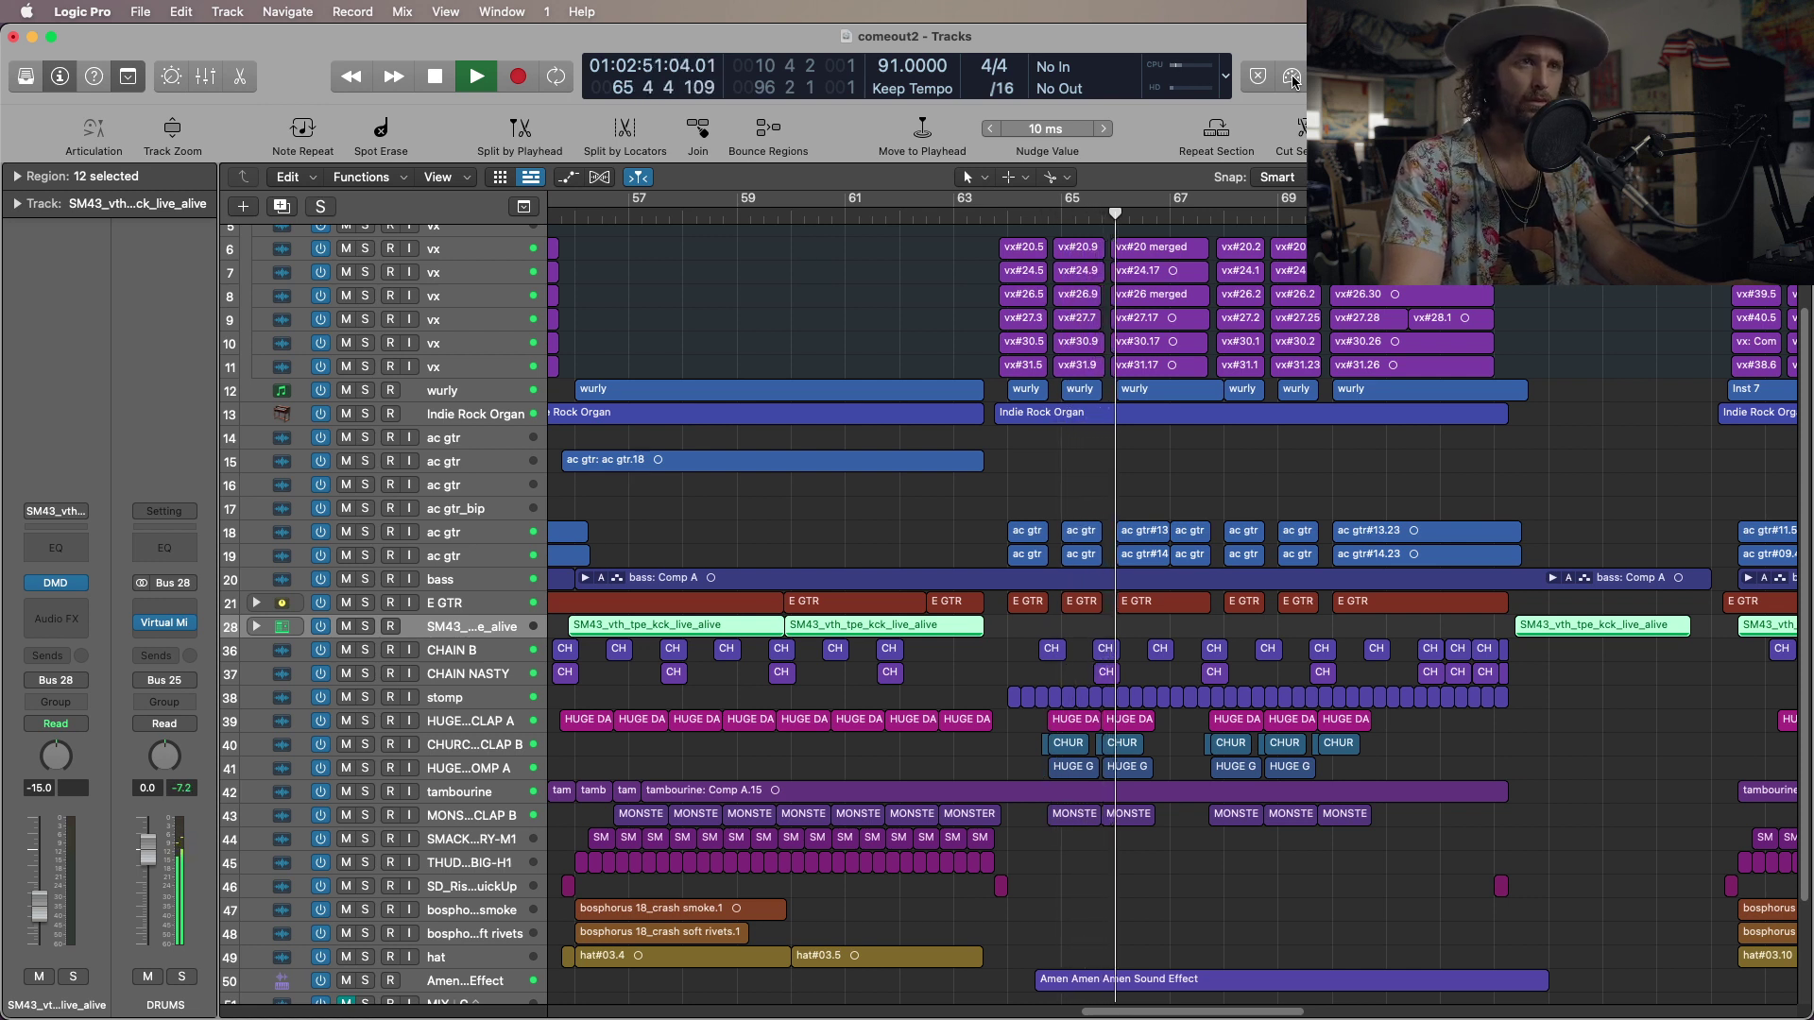
{"action": "key", "text": "space"}
{"action": "left_click", "coordinate": [1293, 81]}
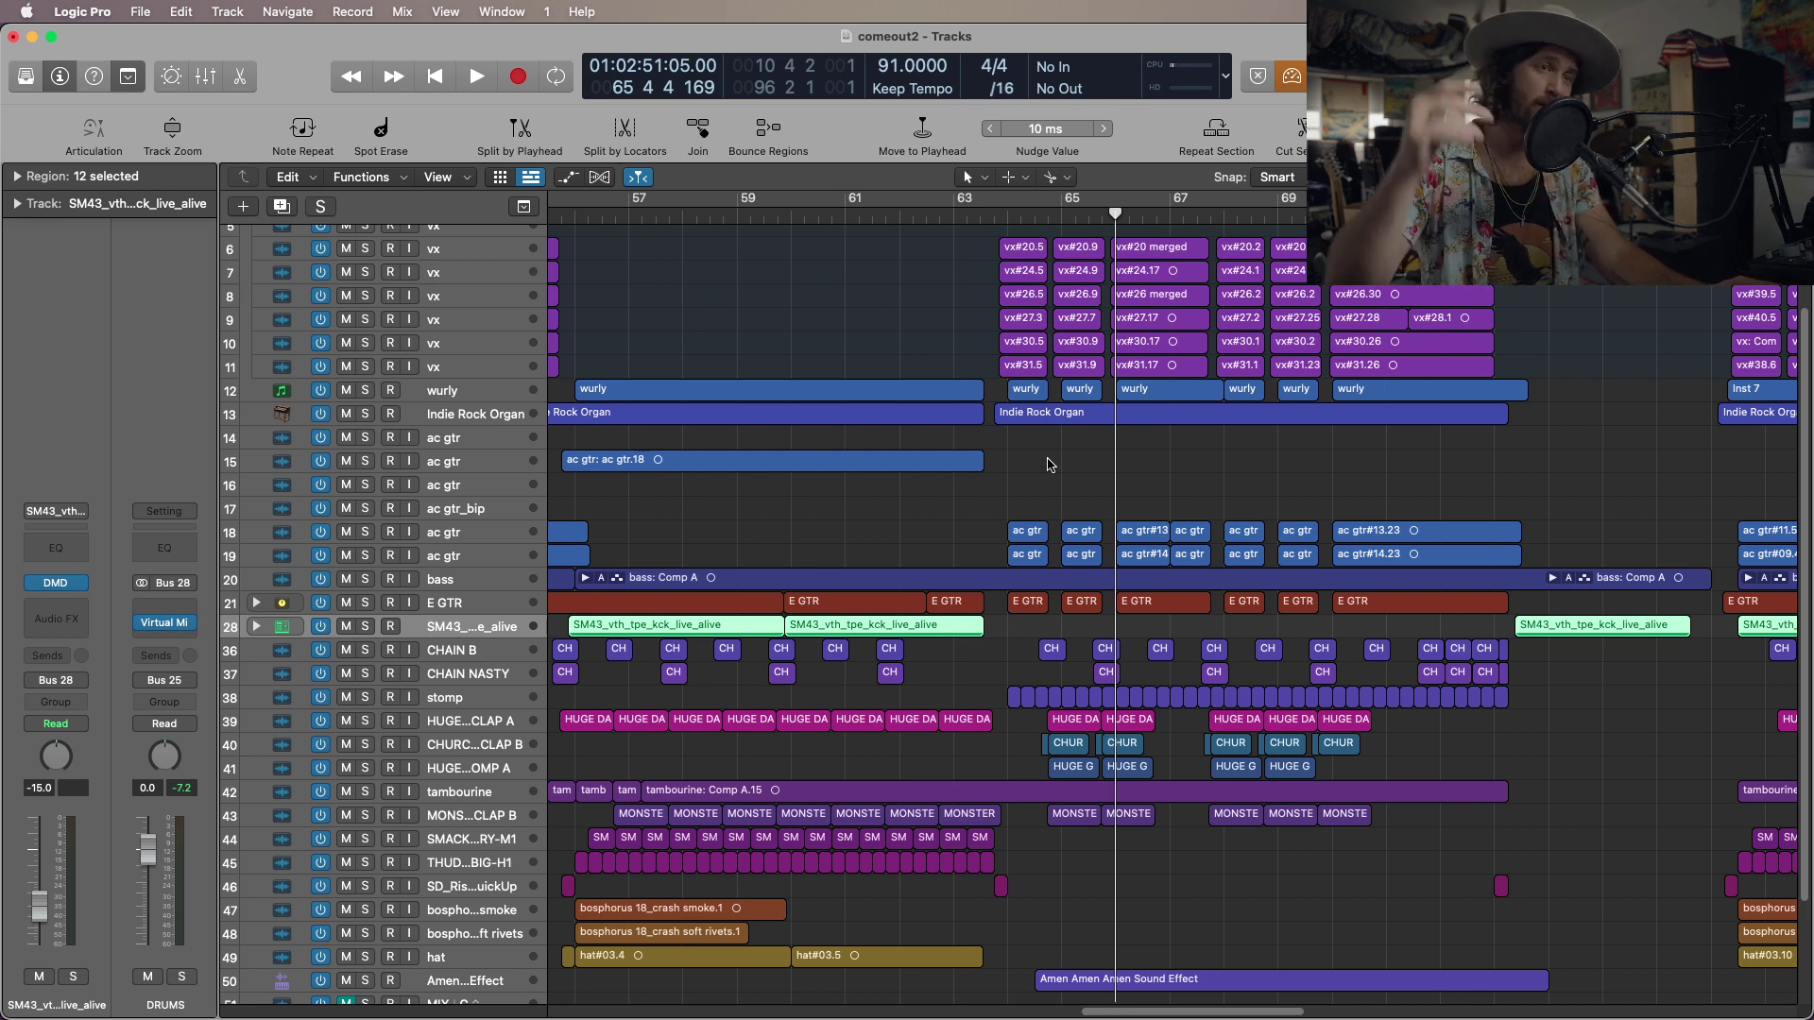
Play the stomp and vocal section from just before bar 64 into bar 73, turn Low Latency Mode on, and return the playhead to bar 72 beat 3.
{"action": "left_click", "coordinate": [1009, 208]}
{"action": "key", "text": "space"}
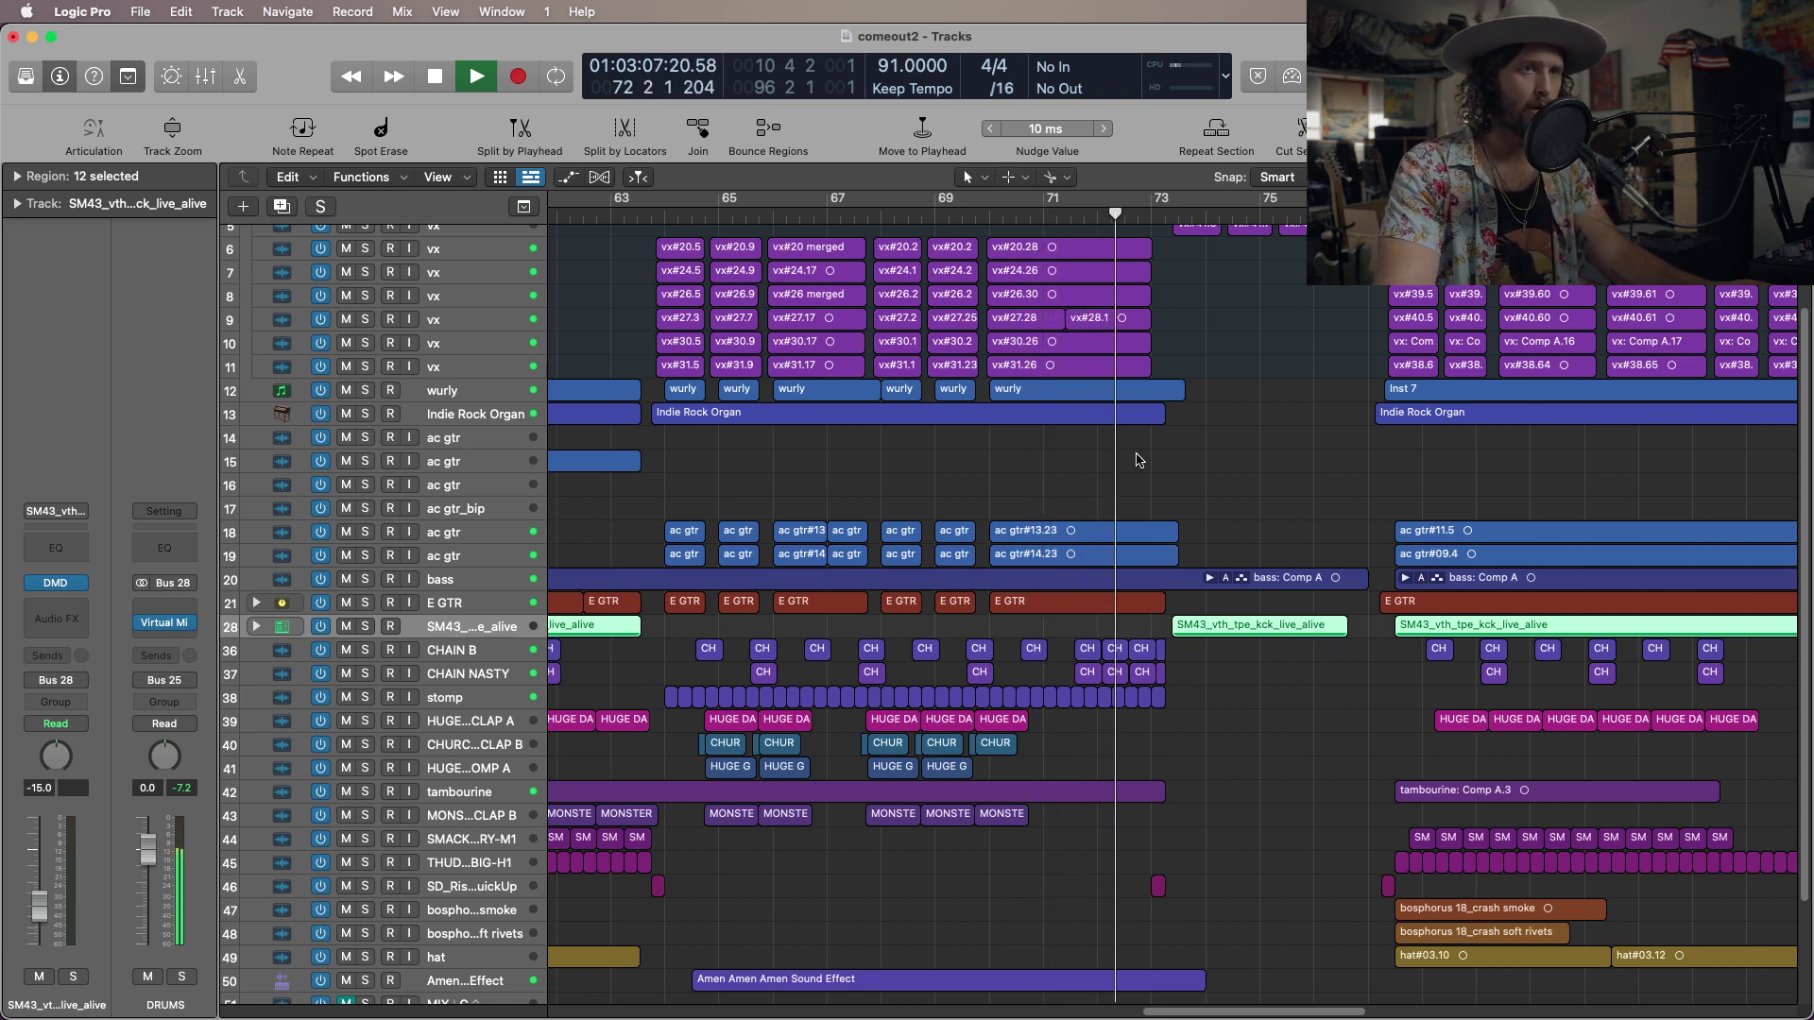
{"action": "scroll", "coordinate": [1138, 460], "scroll_direction": "right", "scroll_amount": 3}
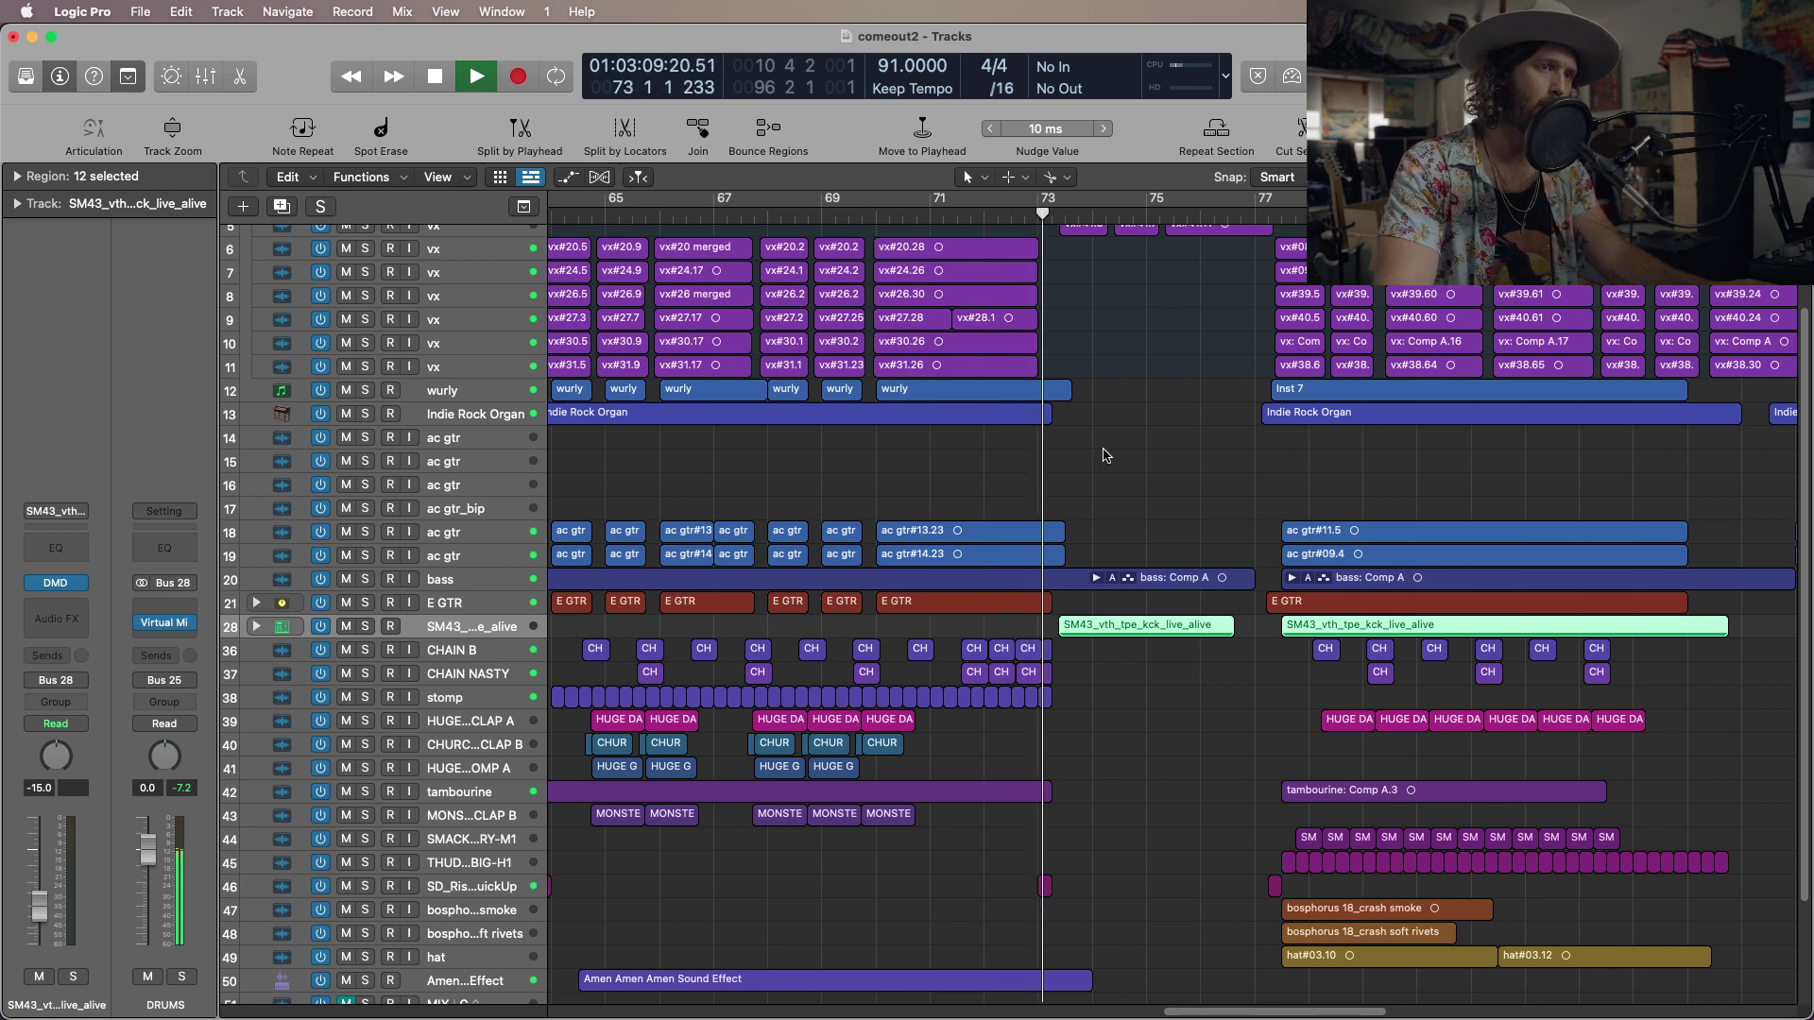
{"action": "key", "text": "space"}
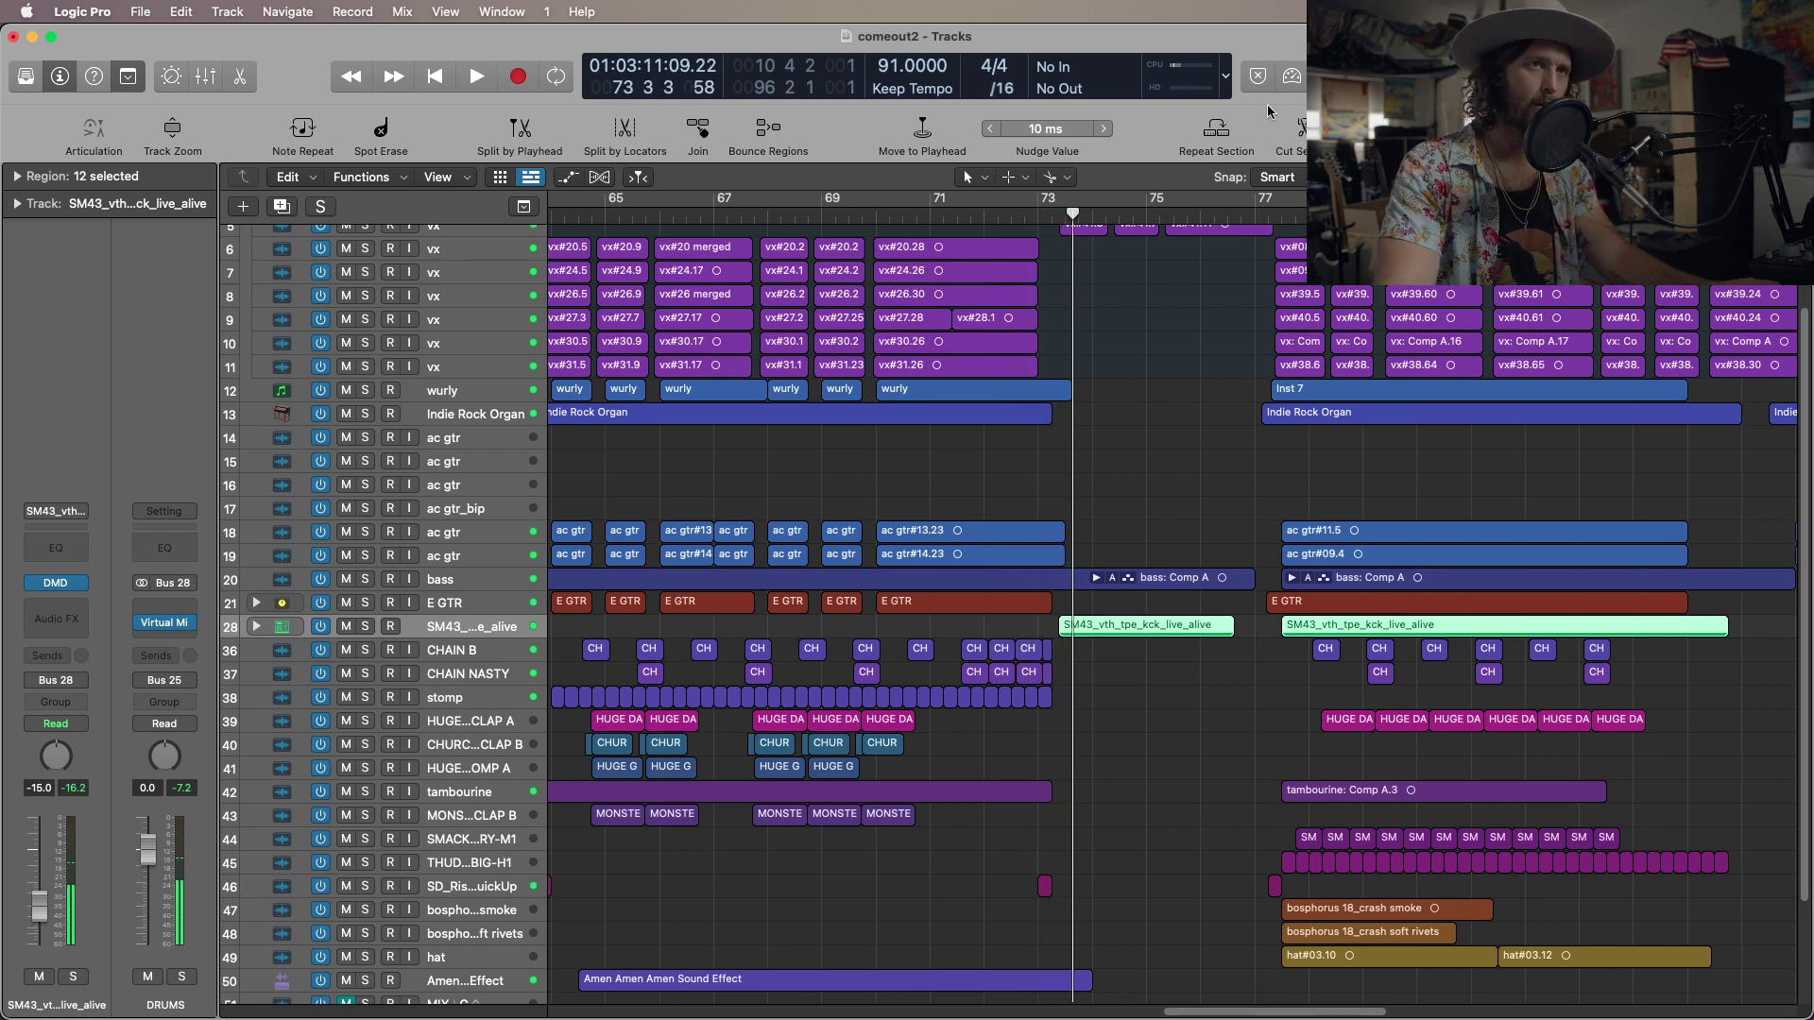
{"action": "left_click", "coordinate": [1291, 75]}
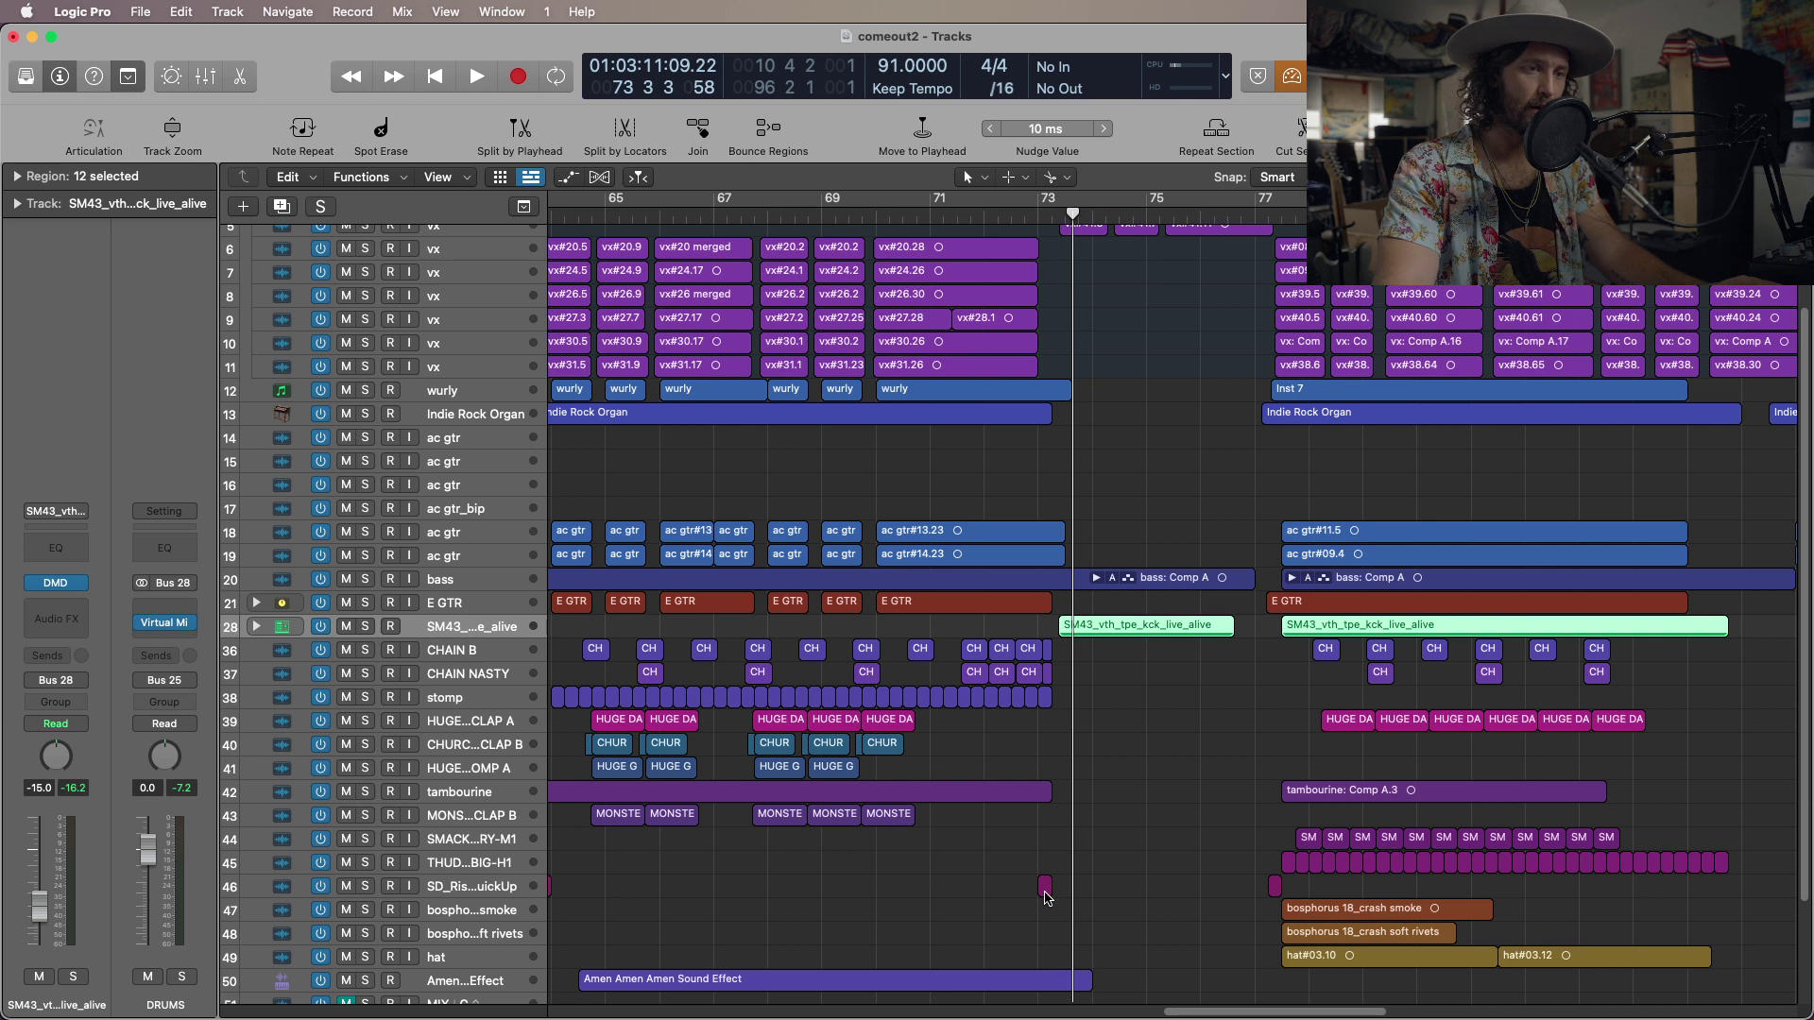
{"action": "key", "text": "comma"}
{"action": "key", "text": "comma"}
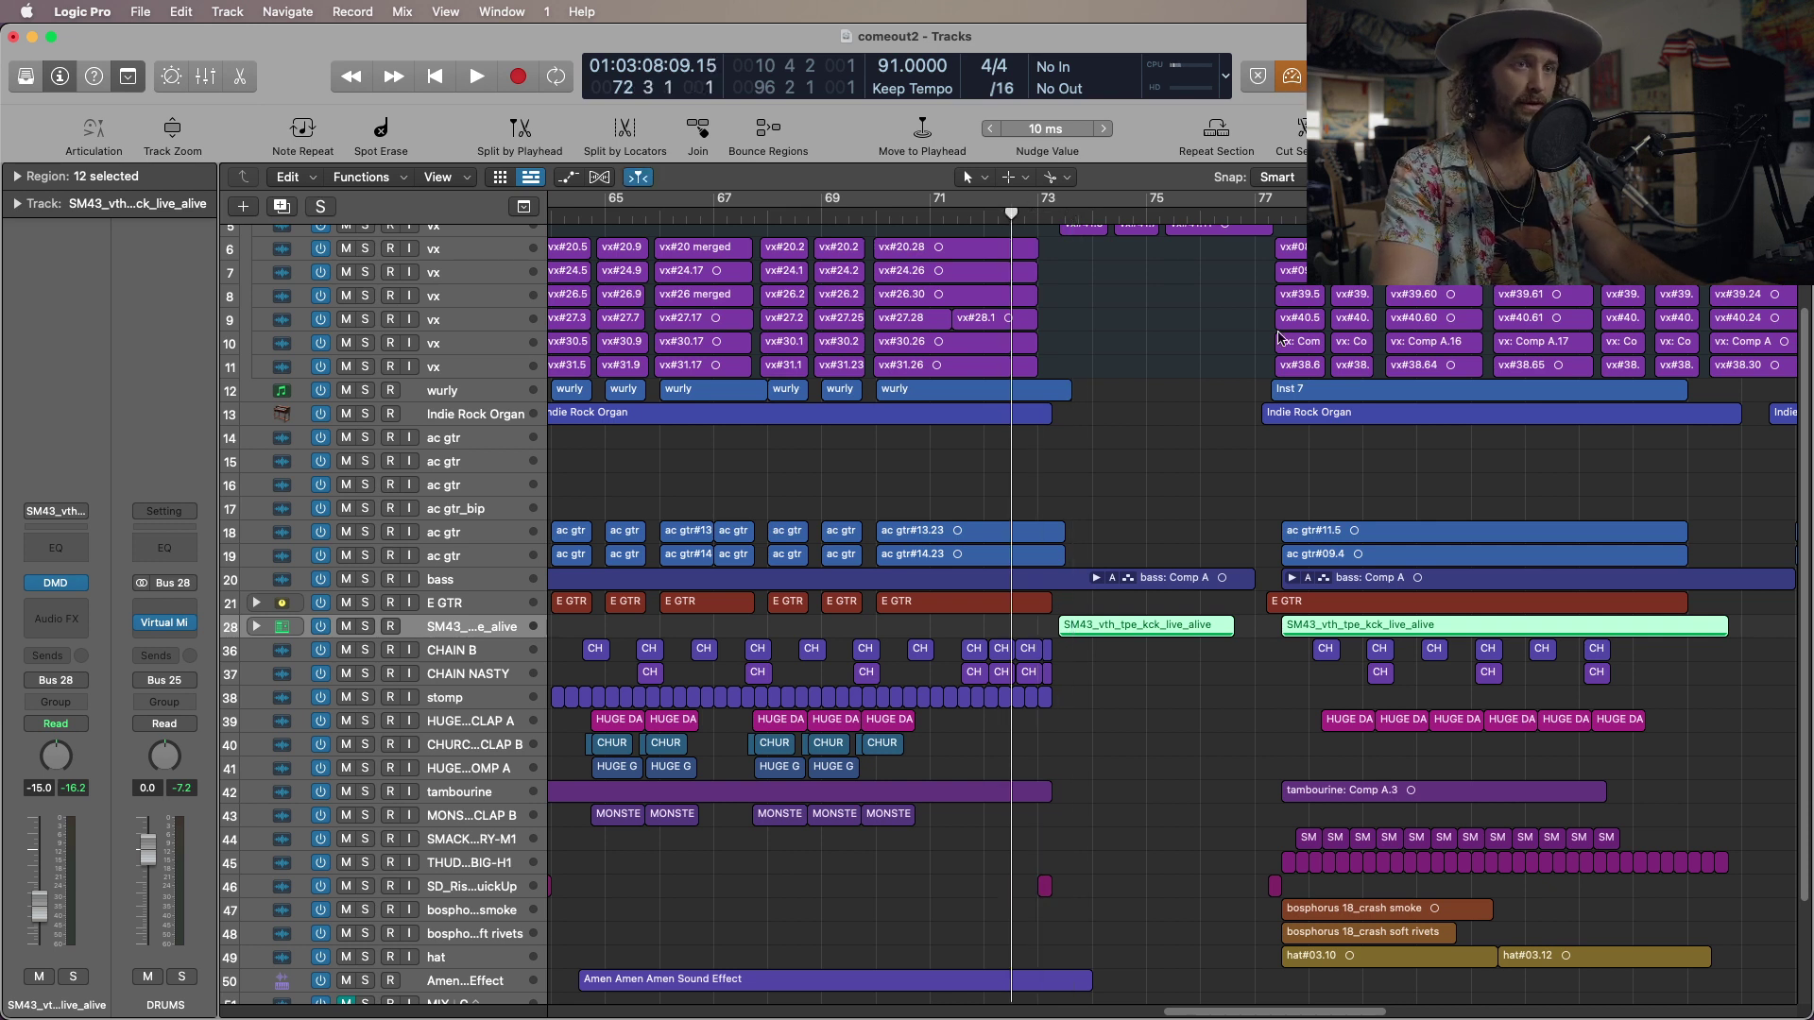
Place the playhead at bar 80 and survey the arrangement across all tracks, comparing the sections between bars 33 and 85.
{"action": "scroll", "coordinate": [889, 898], "scroll_direction": "left", "scroll_amount": 1}
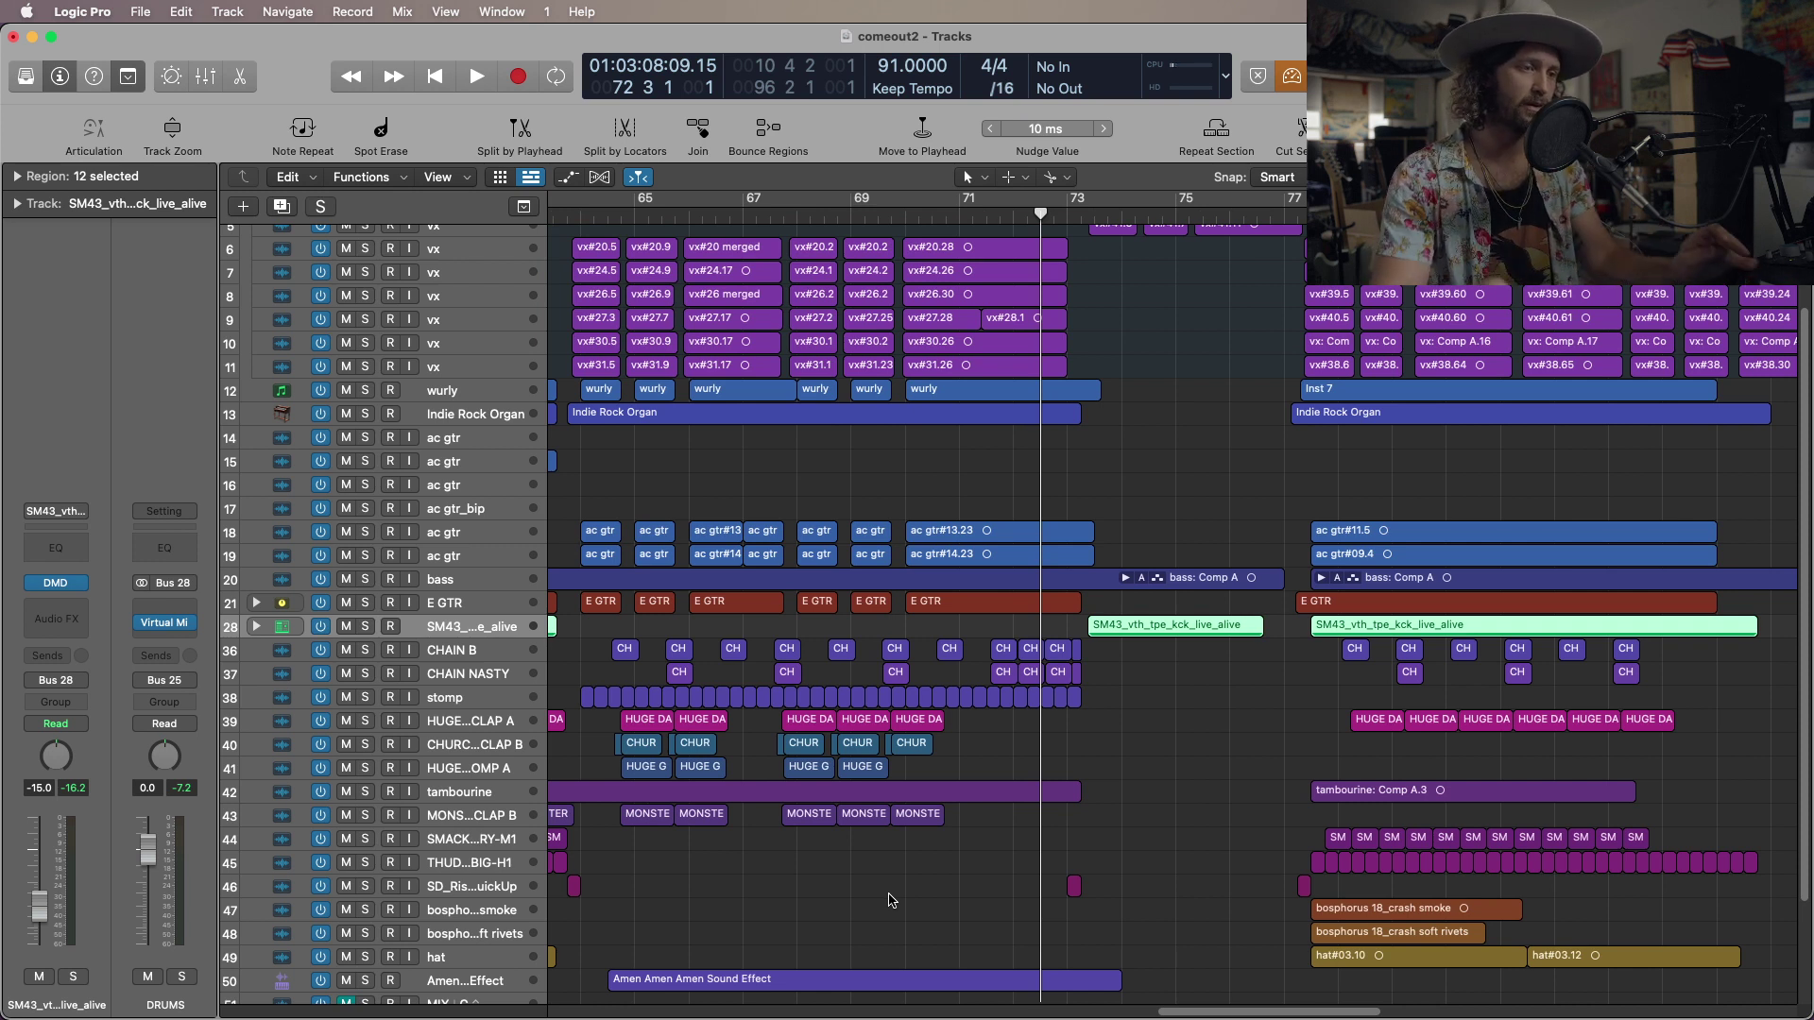
{"action": "left_click", "coordinate": [1067, 220]}
{"action": "left_click", "coordinate": [1452, 219]}
{"action": "key", "text": "super+Left"}
{"action": "key", "text": "super+Up"}
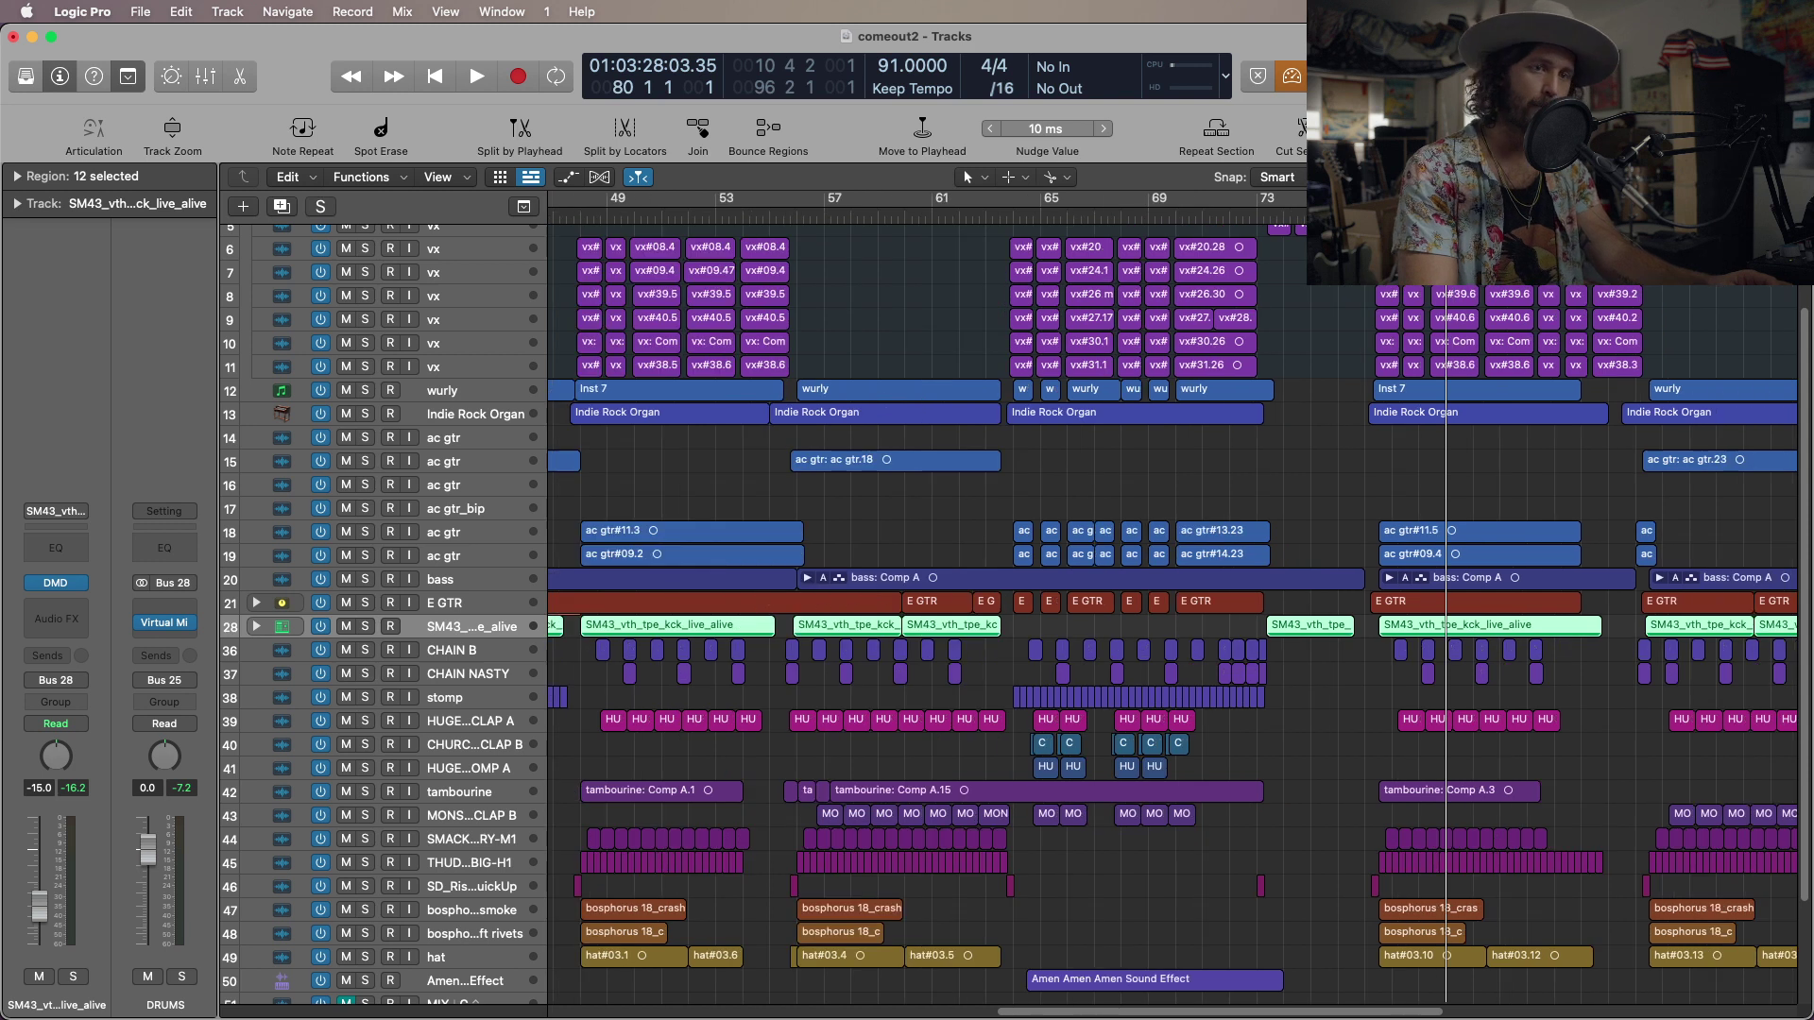
{"action": "key", "text": "super+Left"}
{"action": "key", "text": "super+Left"}
{"action": "key", "text": "super+Up"}
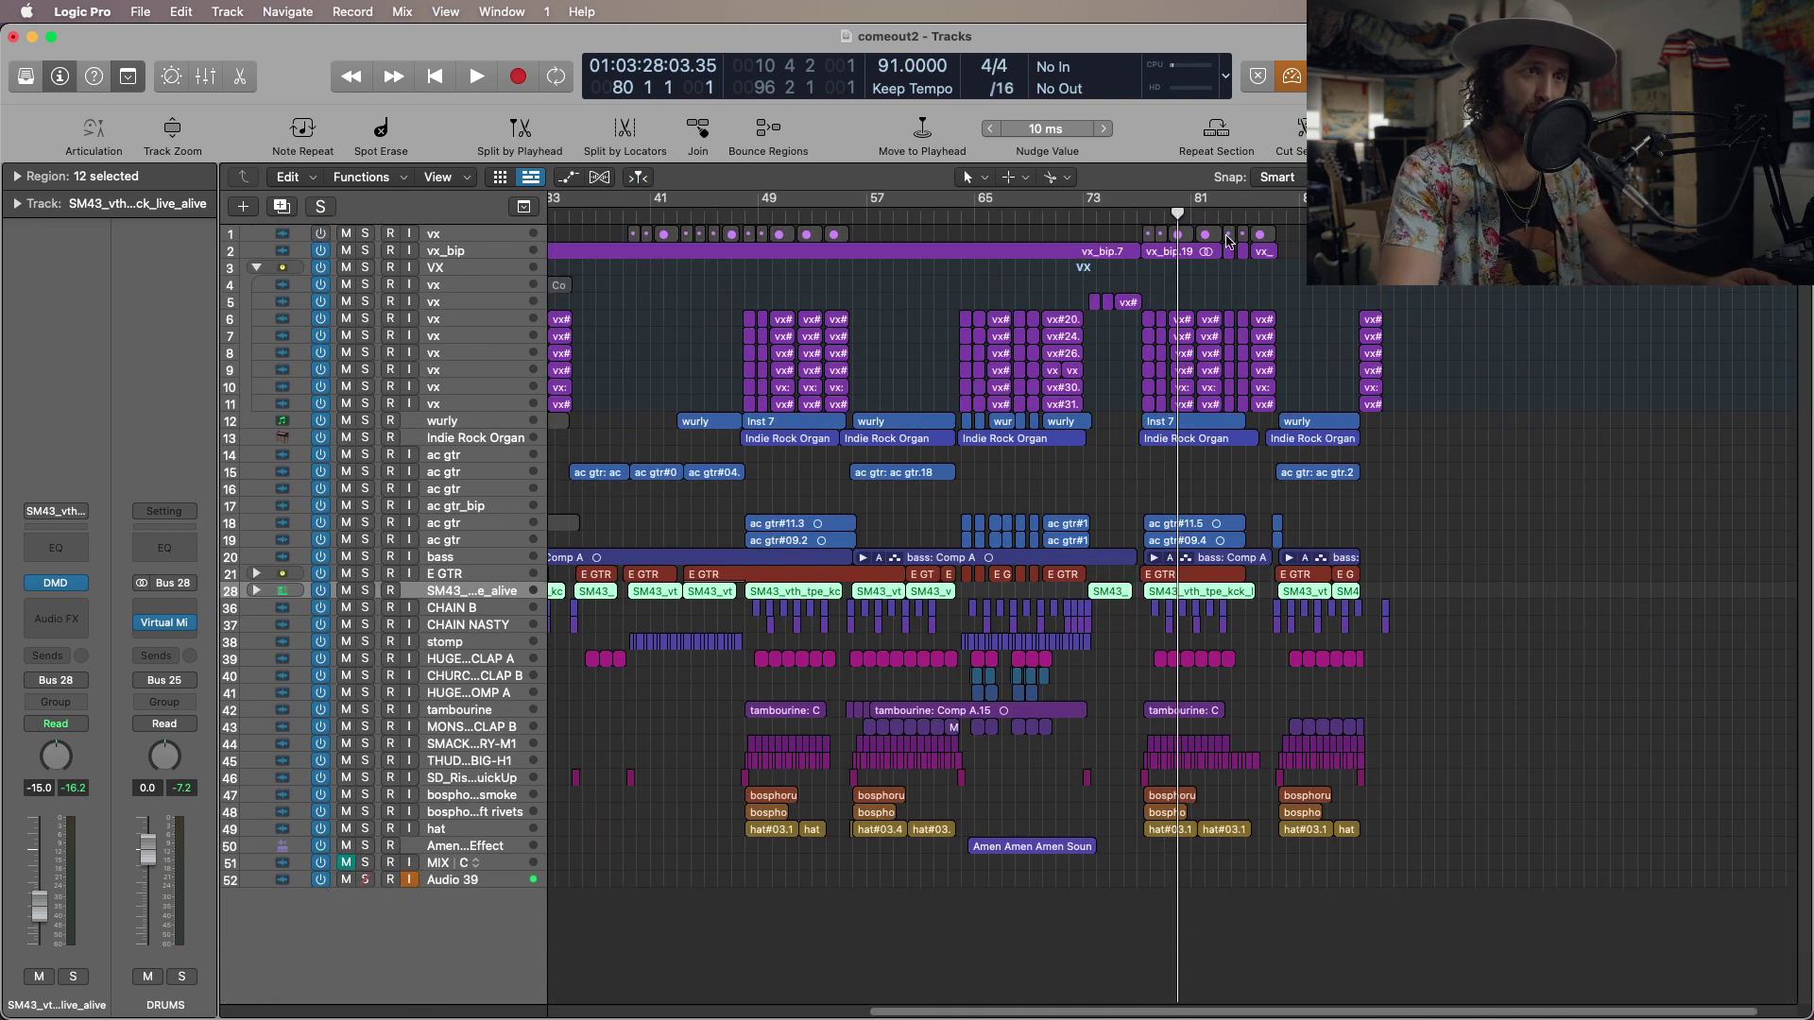
{"action": "key", "text": "super+Right"}
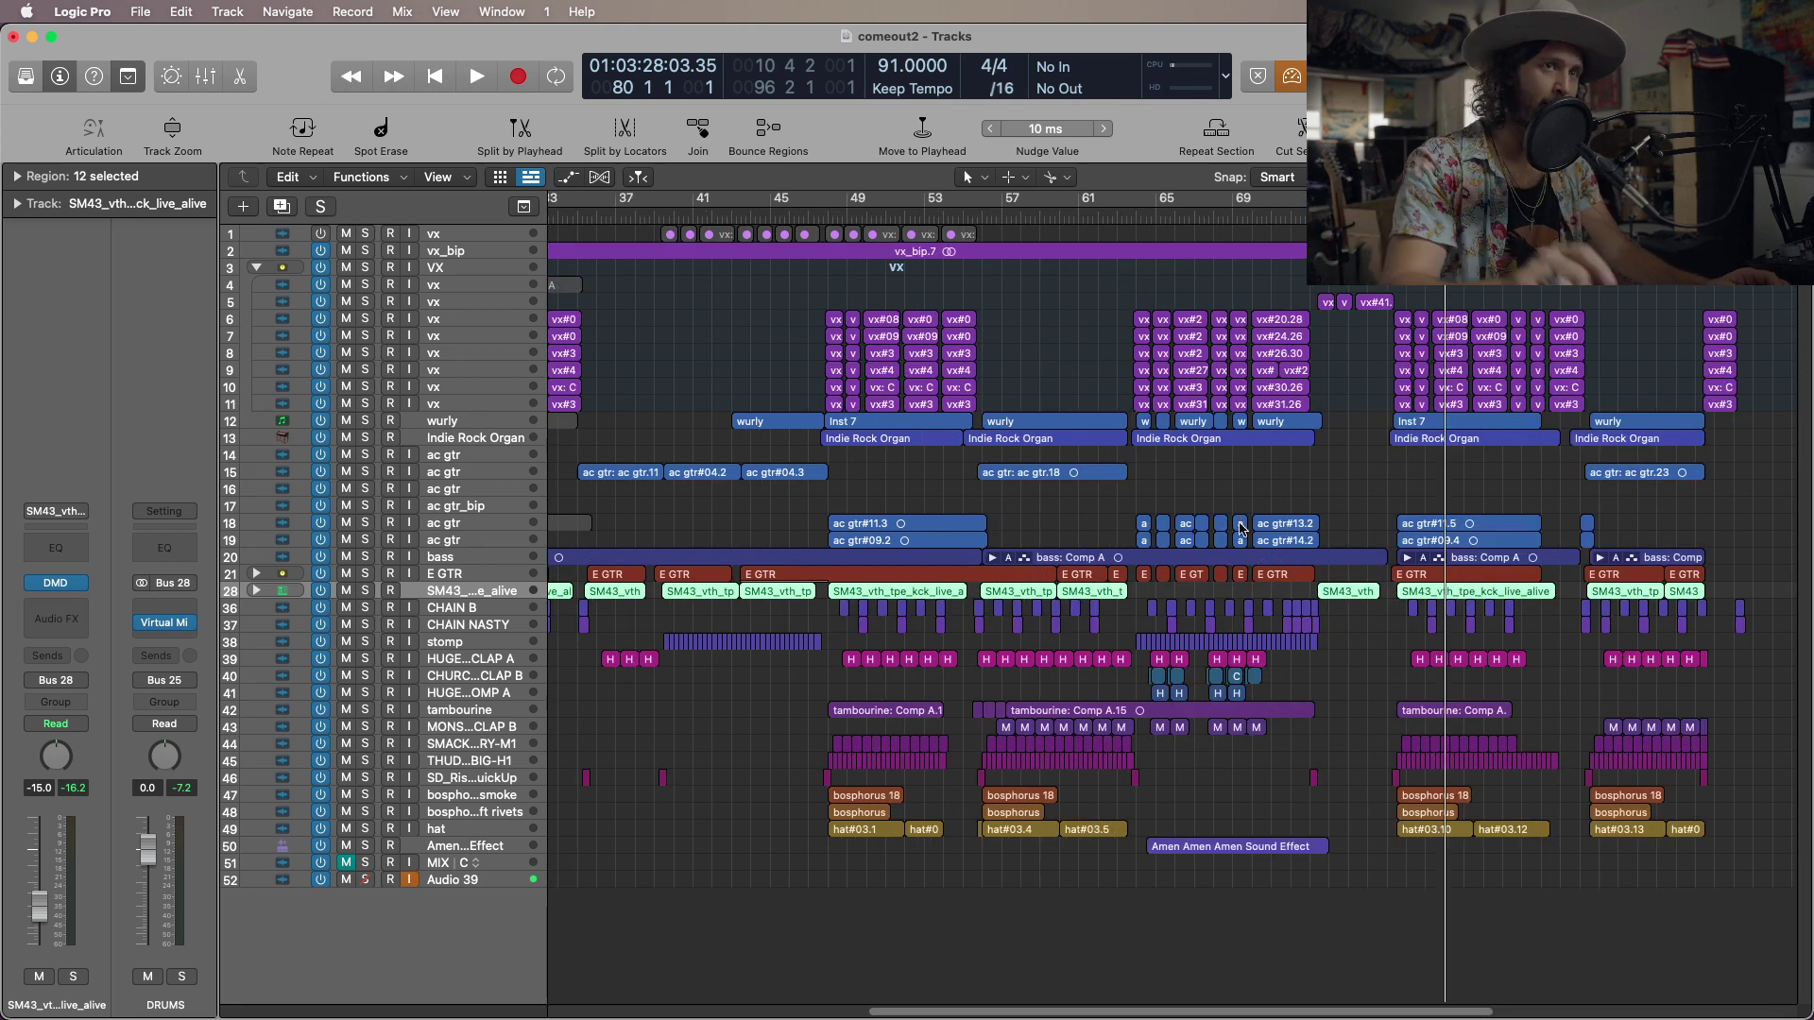
{"action": "scroll", "coordinate": [1241, 523], "scroll_direction": "up", "scroll_amount": 3}
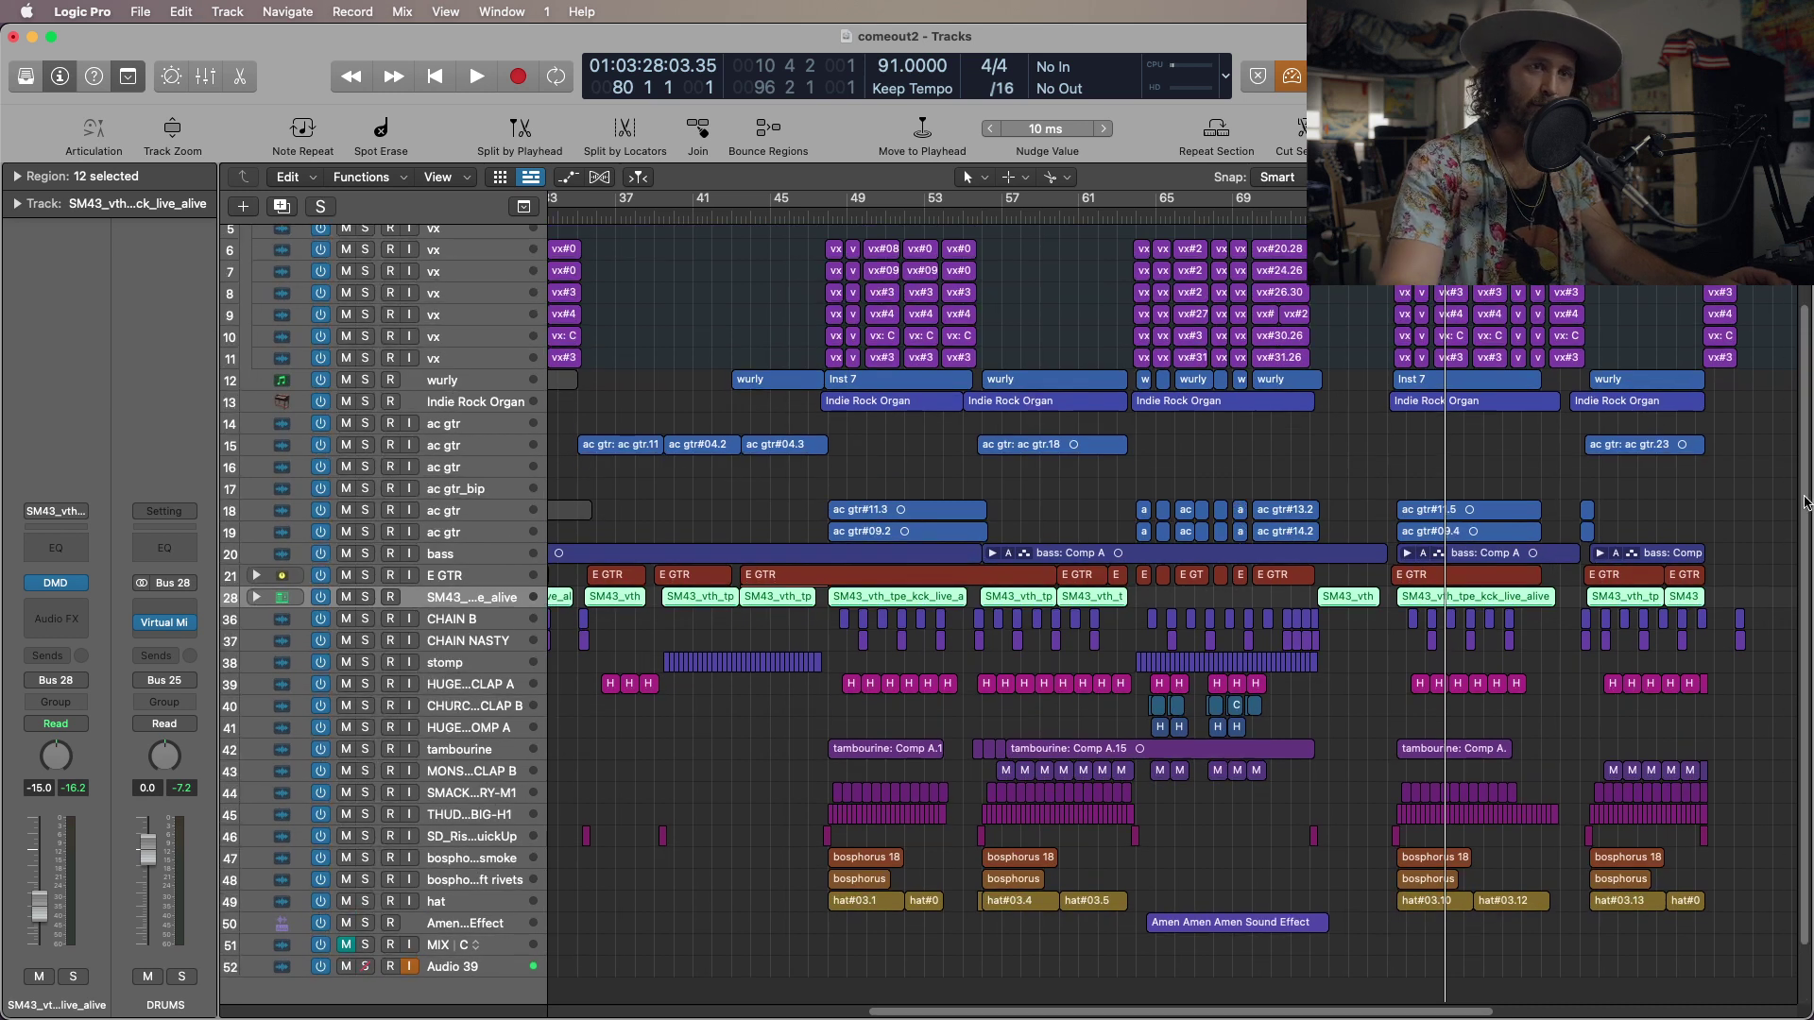
{"action": "scroll", "coordinate": [1712, 528], "scroll_direction": "up", "scroll_amount": 4}
{"action": "key", "text": "super+Right"}
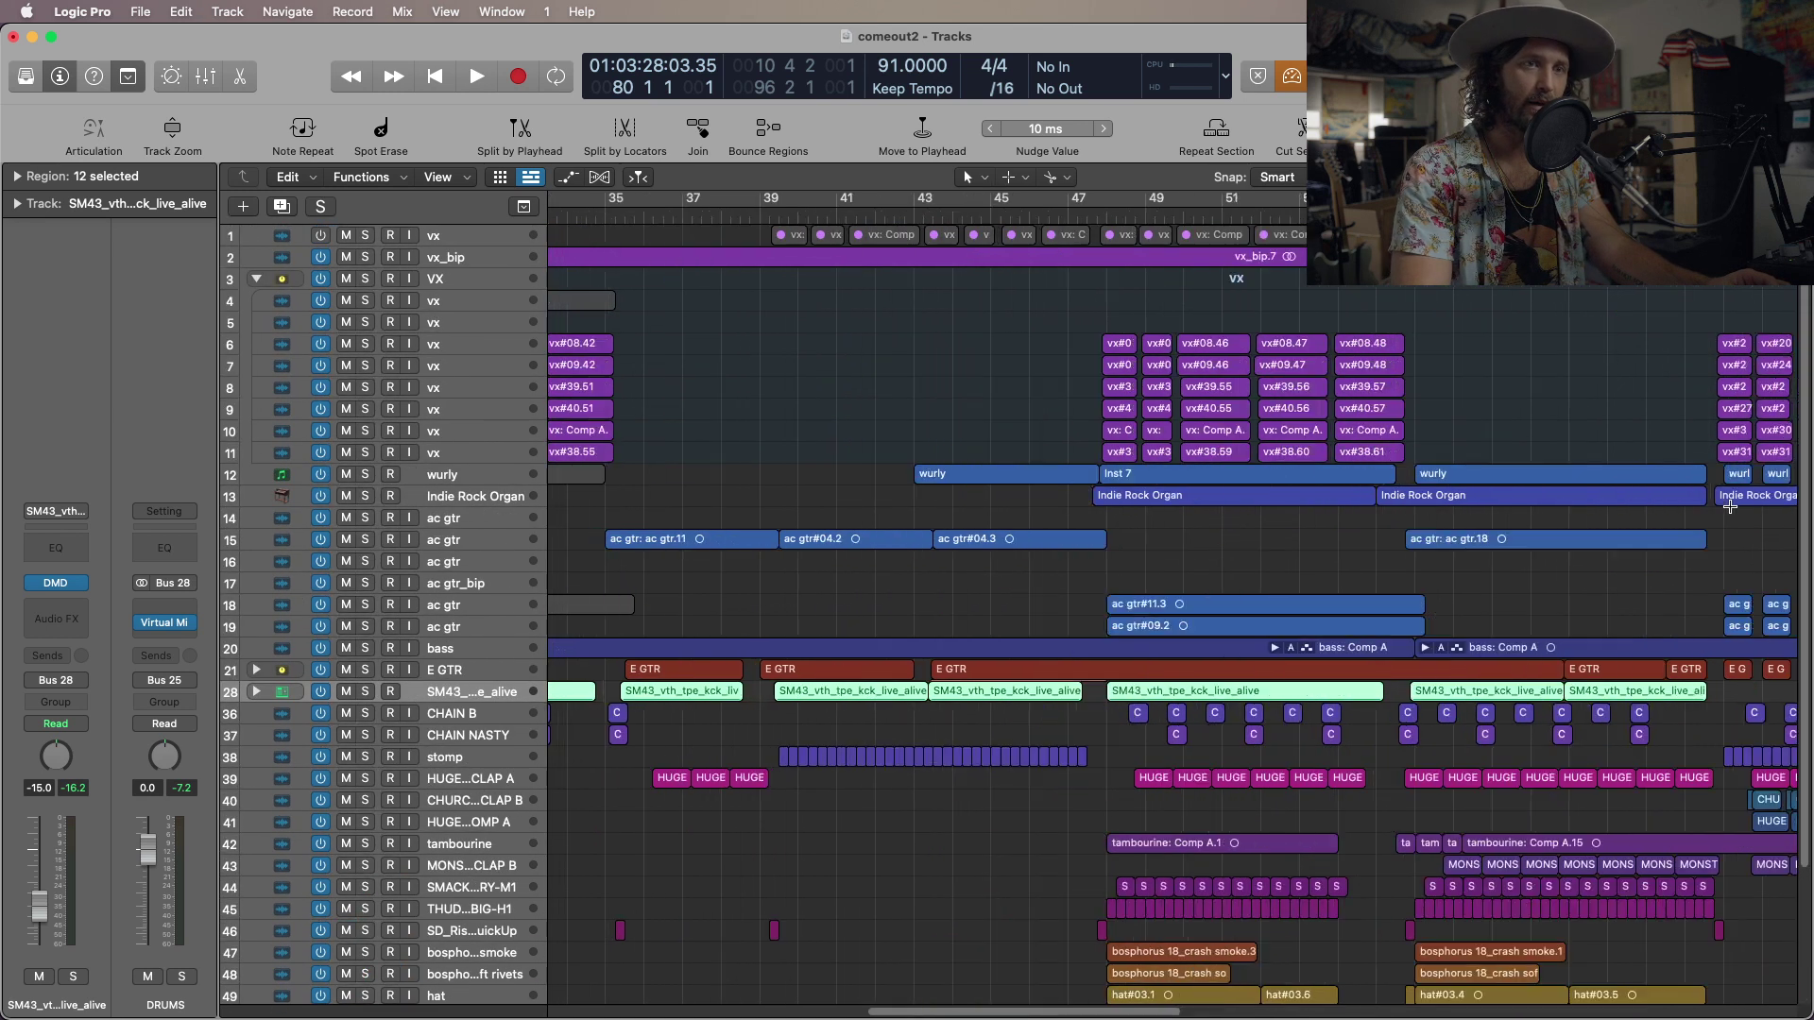
{"action": "scroll", "coordinate": [1733, 511], "scroll_direction": "right", "scroll_amount": 10}
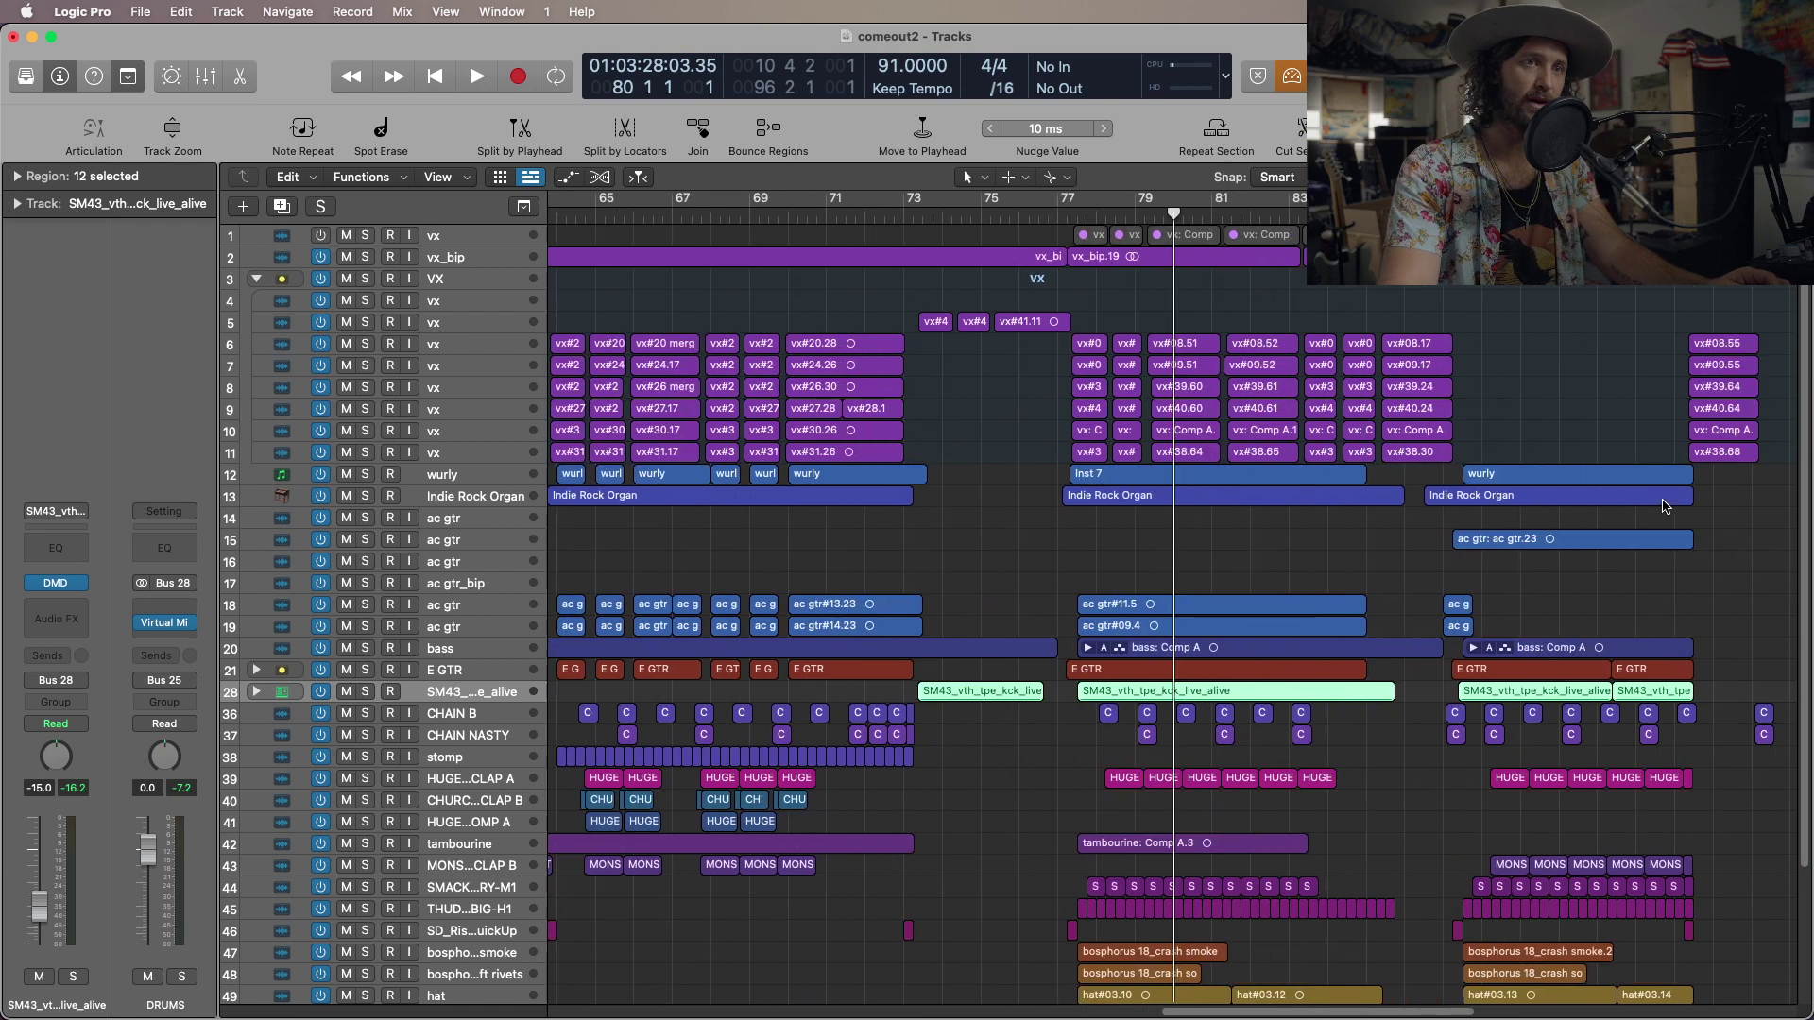
Play the breakdown from bar 73 beat 2 to the end of bar 74, and turn Low Latency Mode on when stopped.
{"action": "left_click", "coordinate": [898, 217]}
{"action": "left_click", "coordinate": [912, 217]}
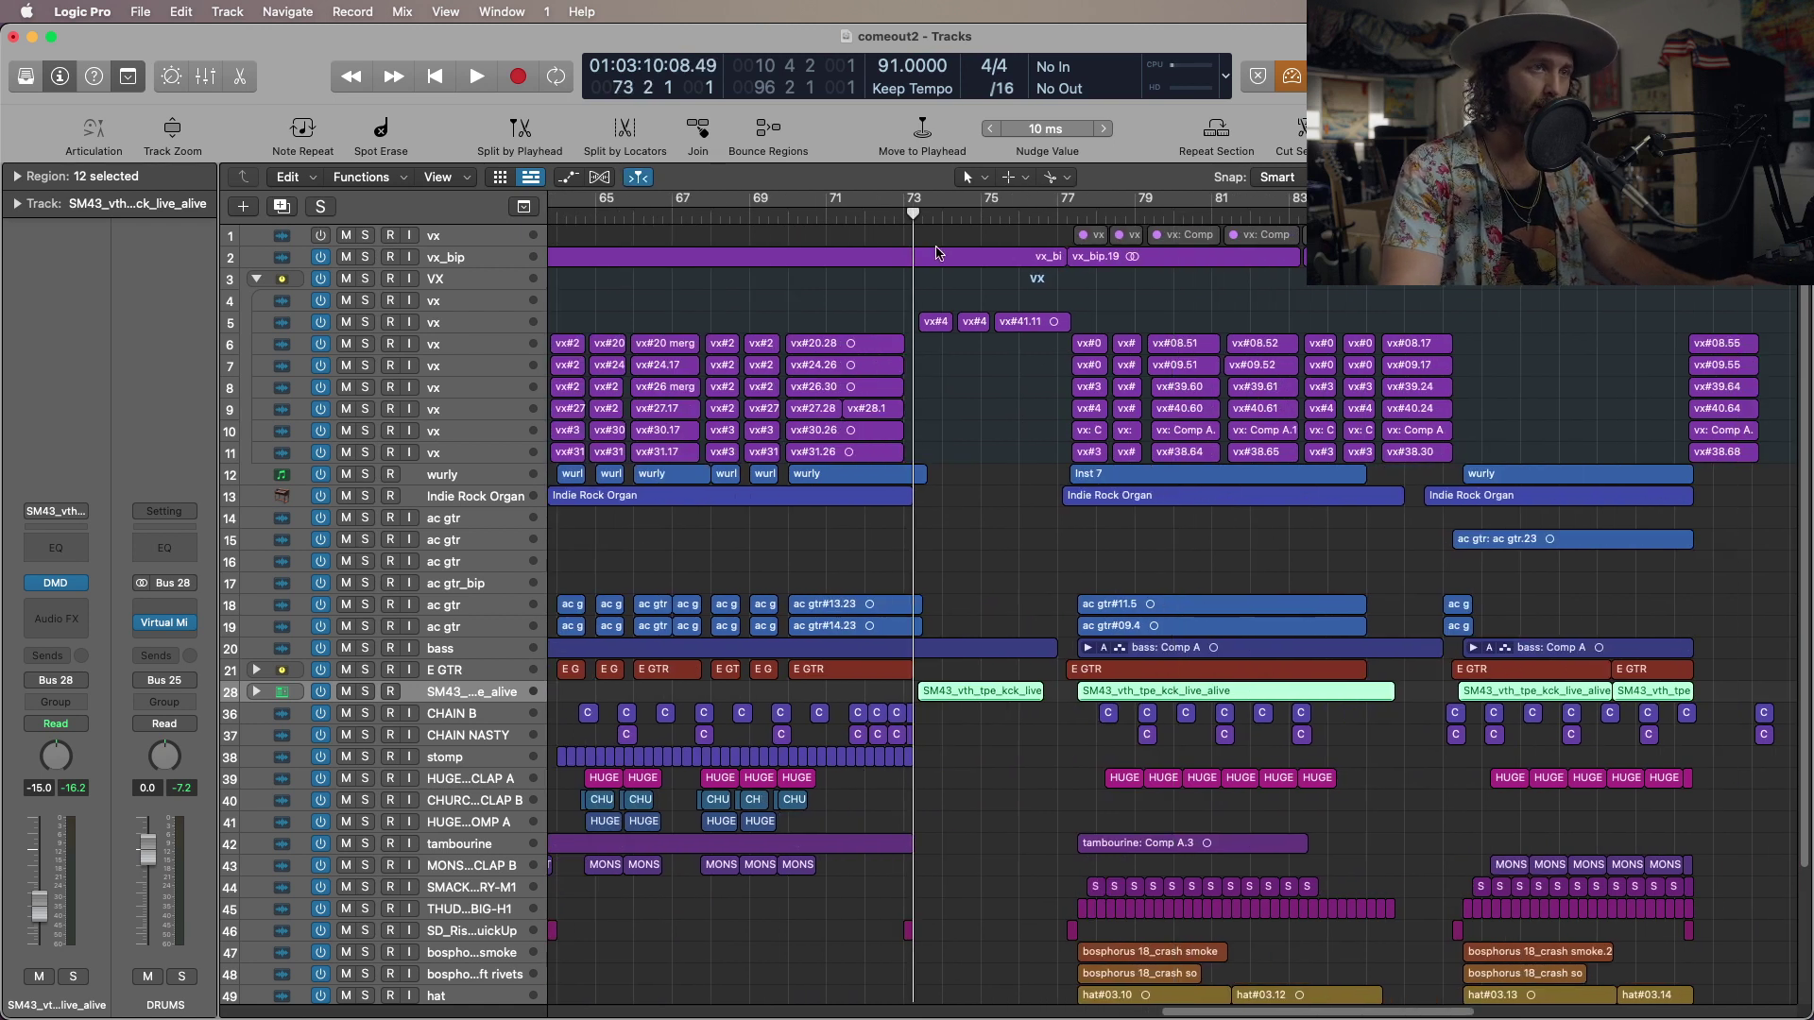
{"action": "key", "text": "super+Right"}
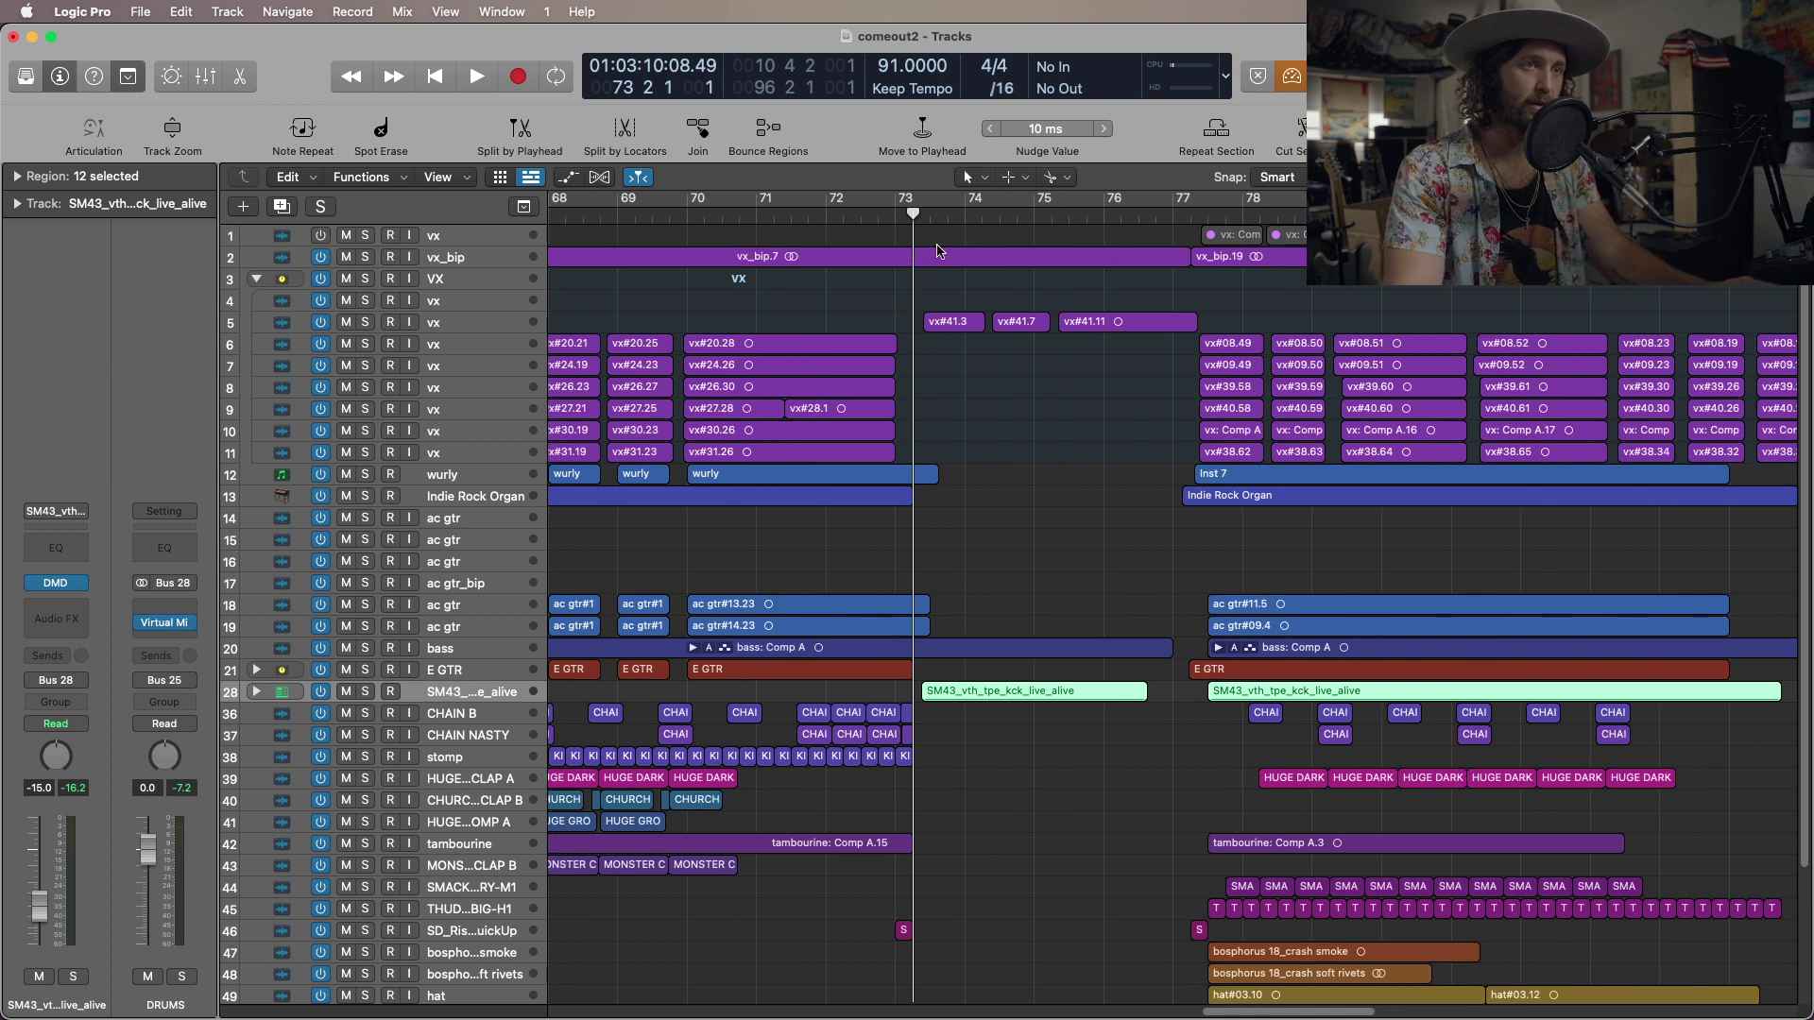
{"action": "key", "text": "space"}
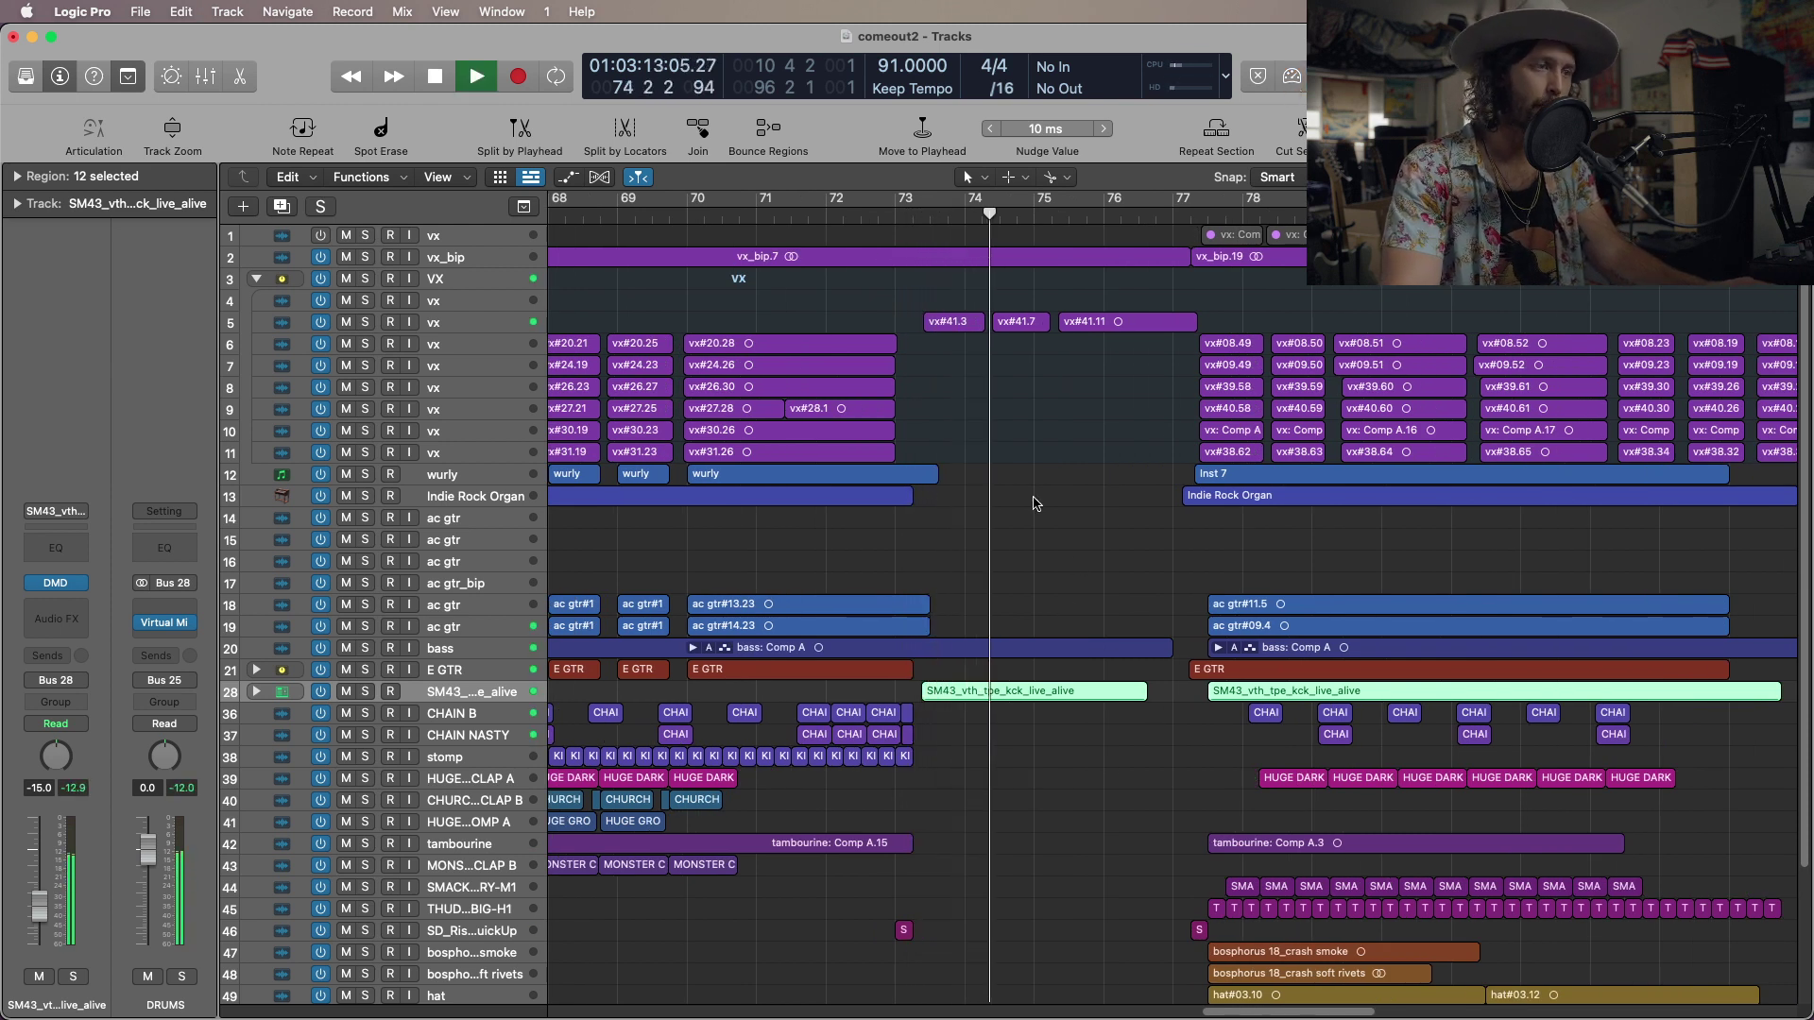
{"action": "key", "text": "space"}
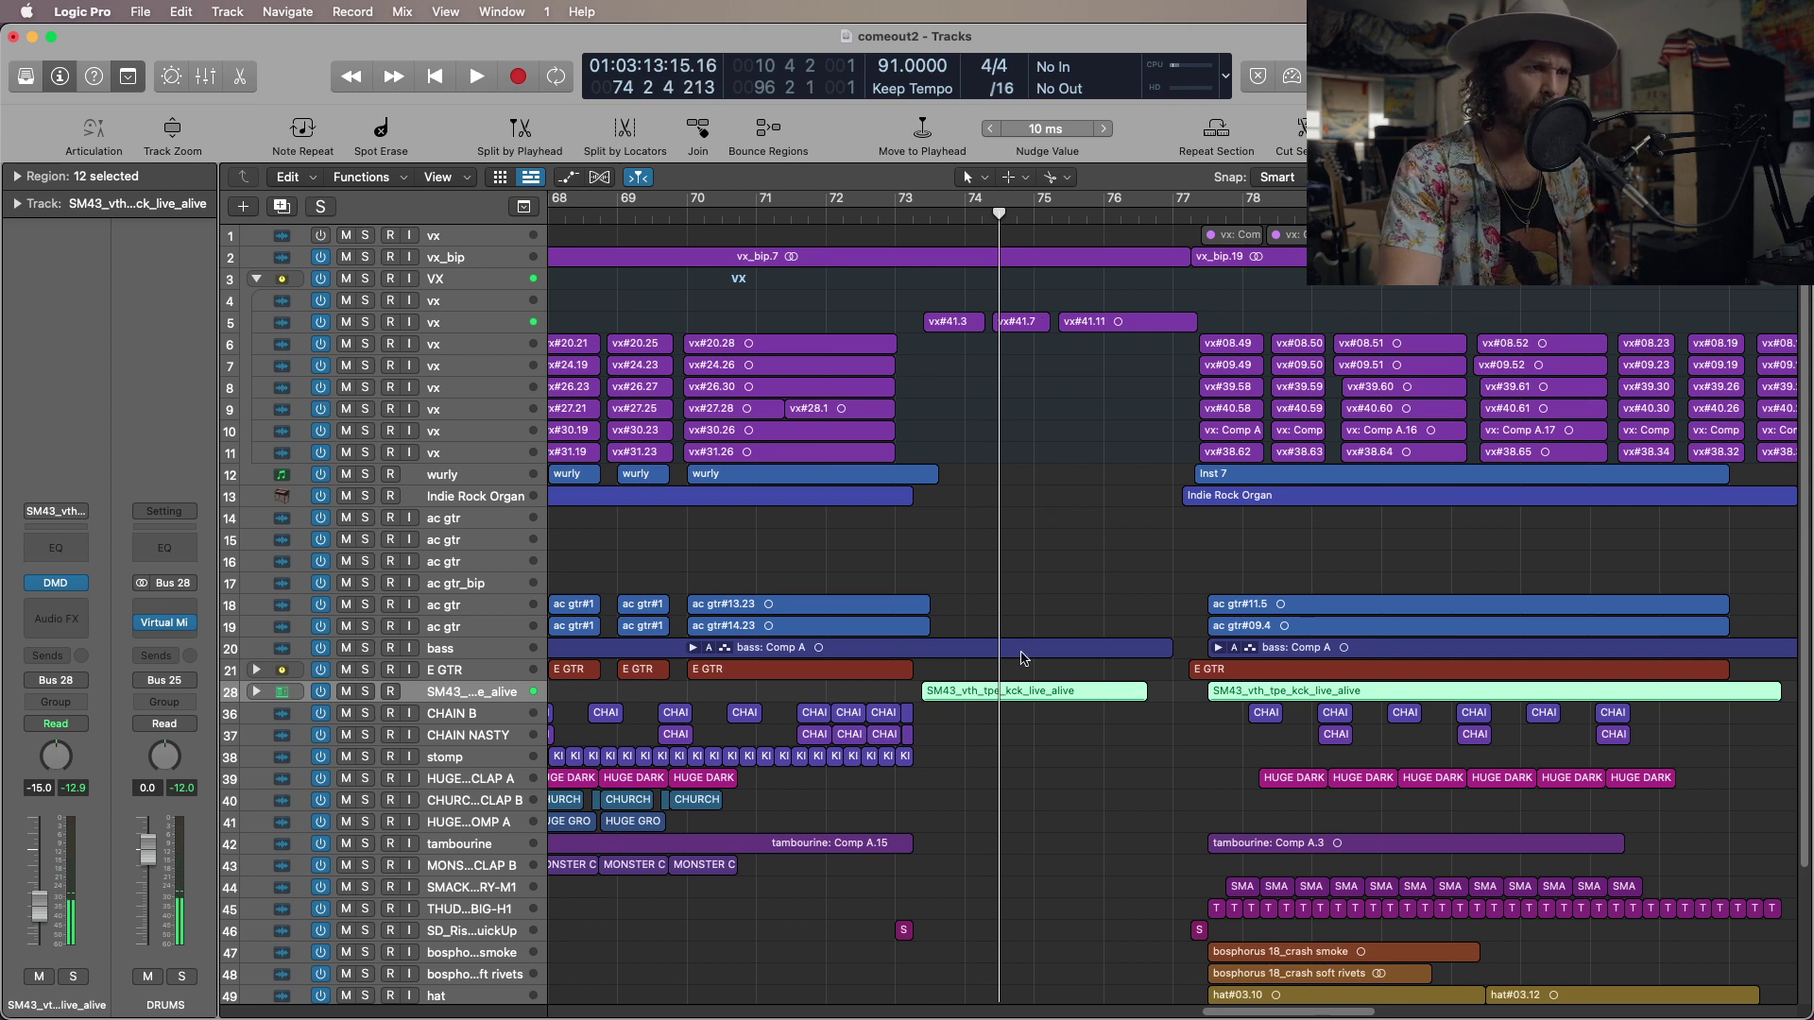
{"action": "scroll", "coordinate": [1015, 682], "scroll_direction": "left", "scroll_amount": 10}
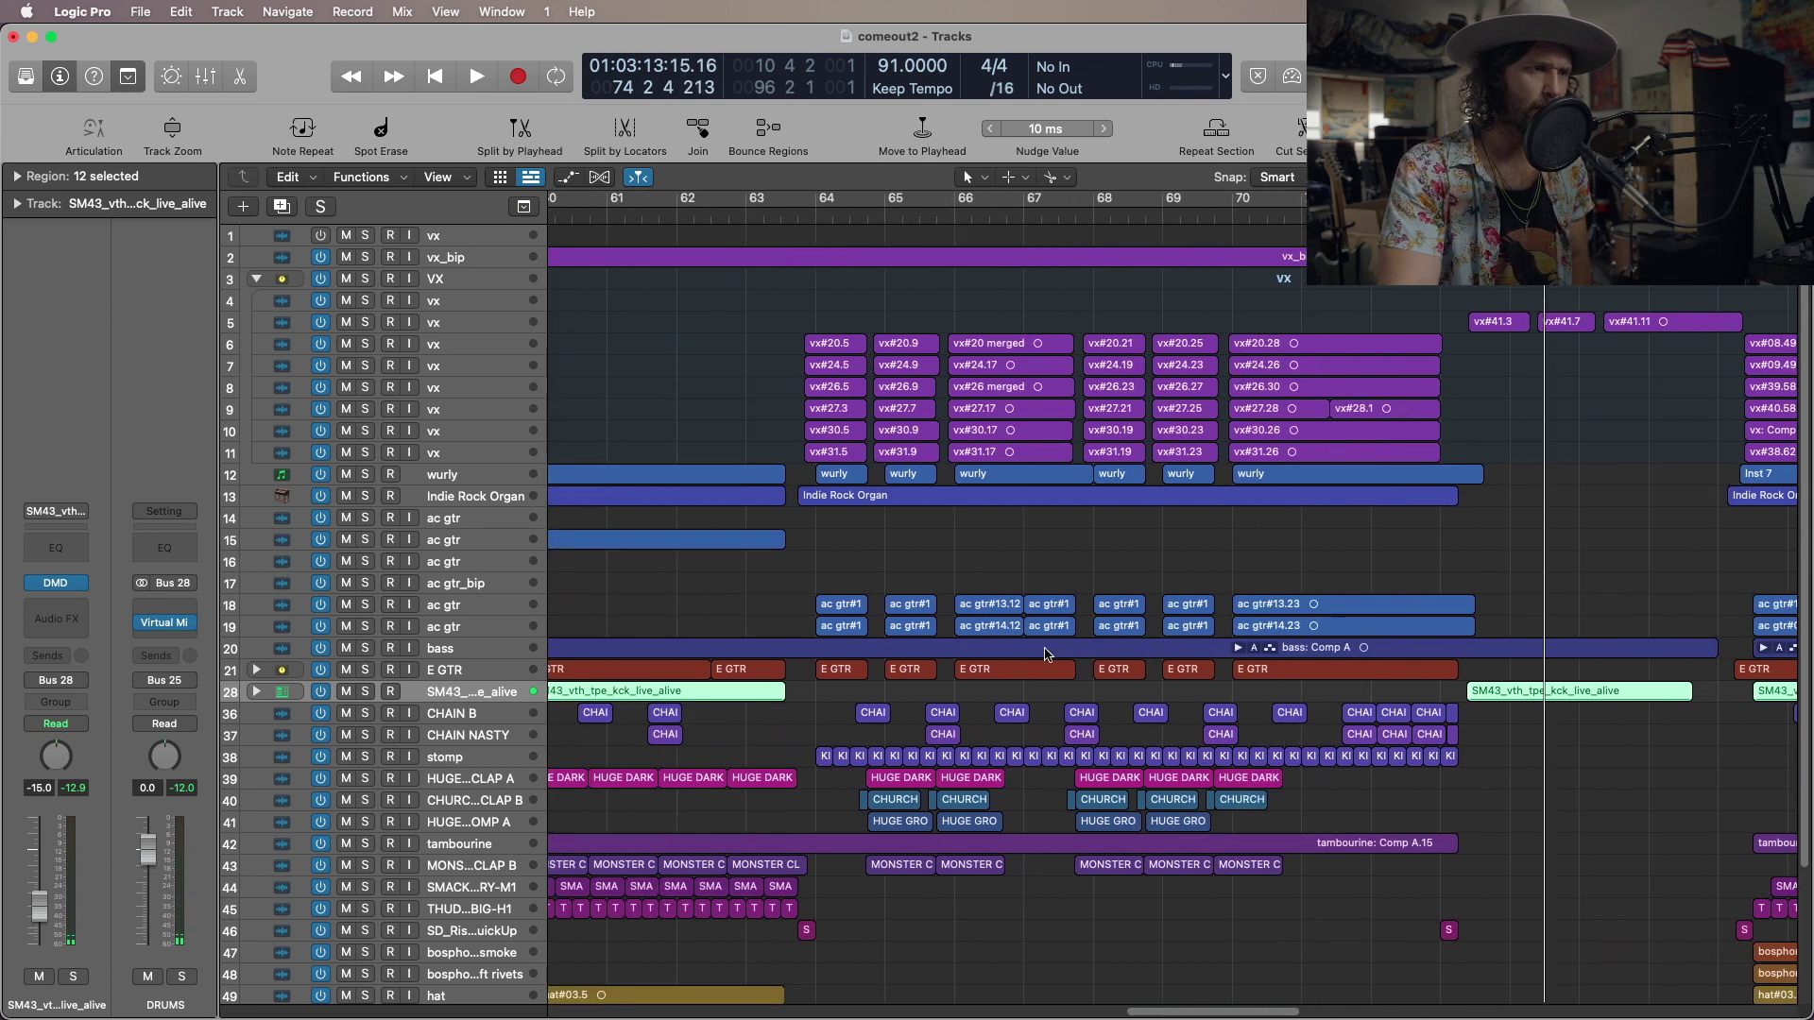
{"action": "left_click", "coordinate": [1292, 78]}
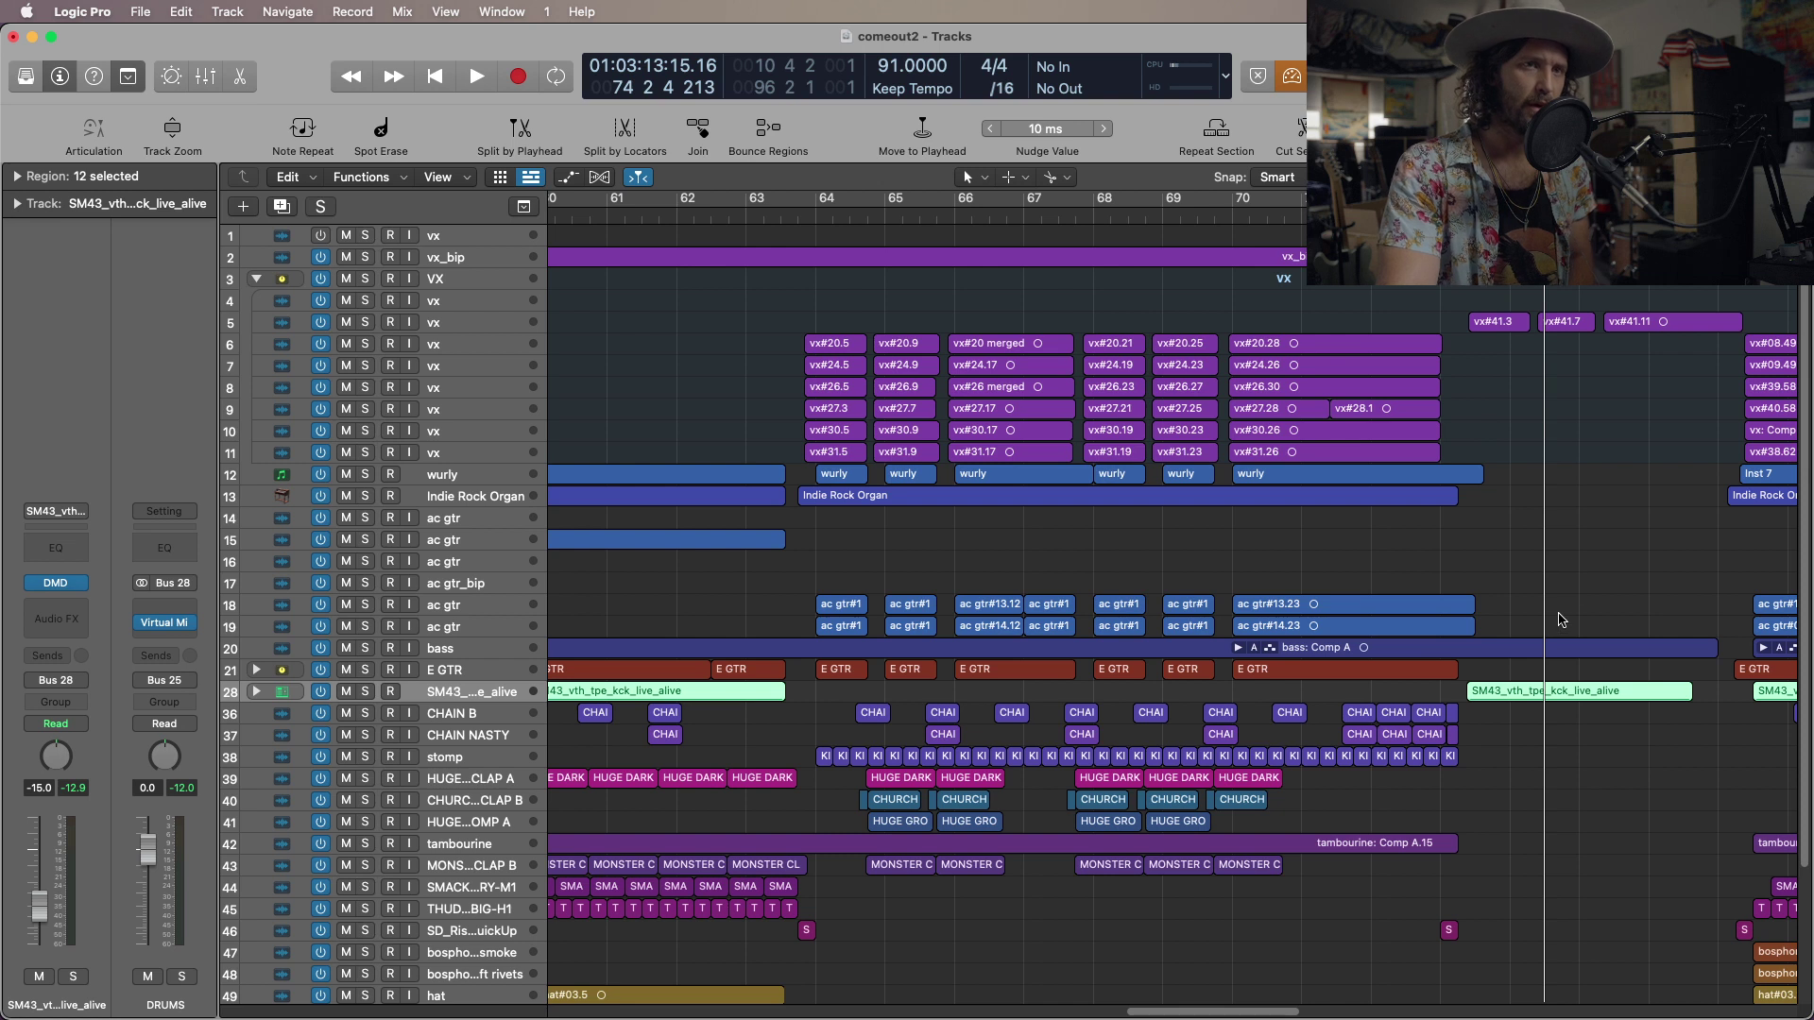
Audition the soloed SM43_vth_tpe_kck_live_alive drum track from bar 73 to bar 74 beat 4, and clear the solo when stopped.
{"action": "key", "text": "comma"}
{"action": "key", "text": "comma"}
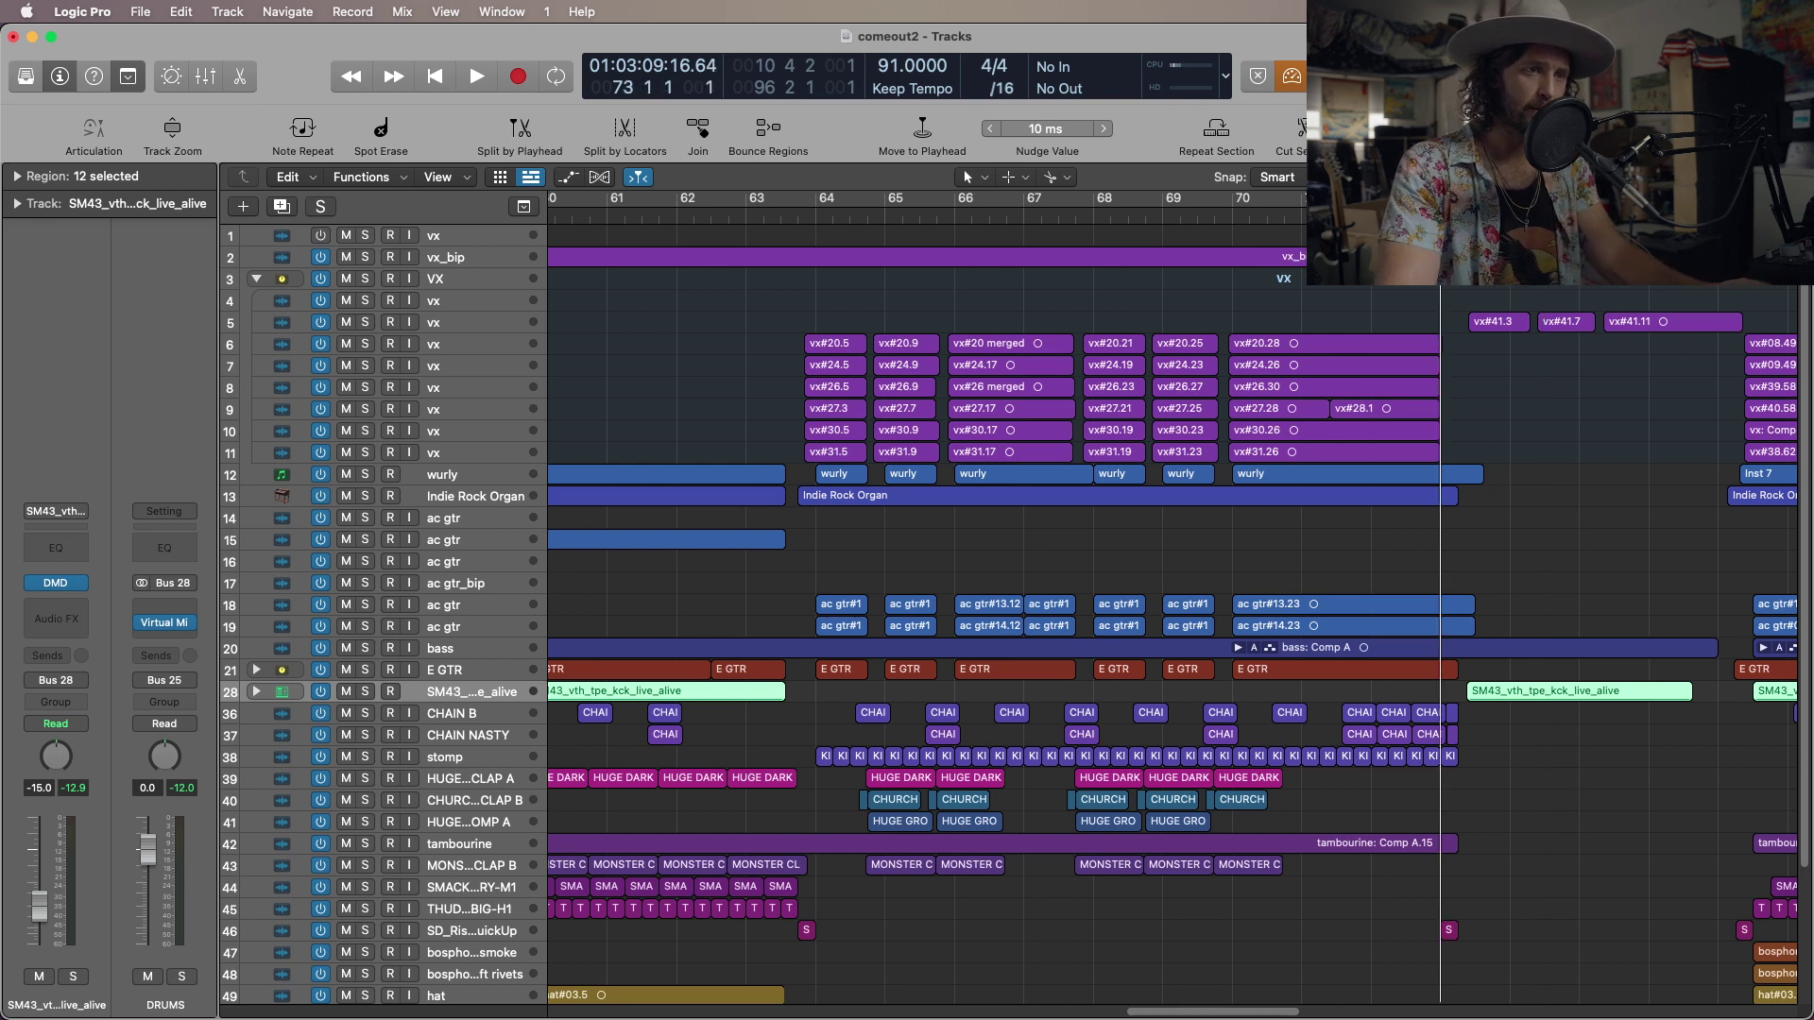
{"action": "scroll", "coordinate": [1513, 451], "scroll_direction": "right", "scroll_amount": 3}
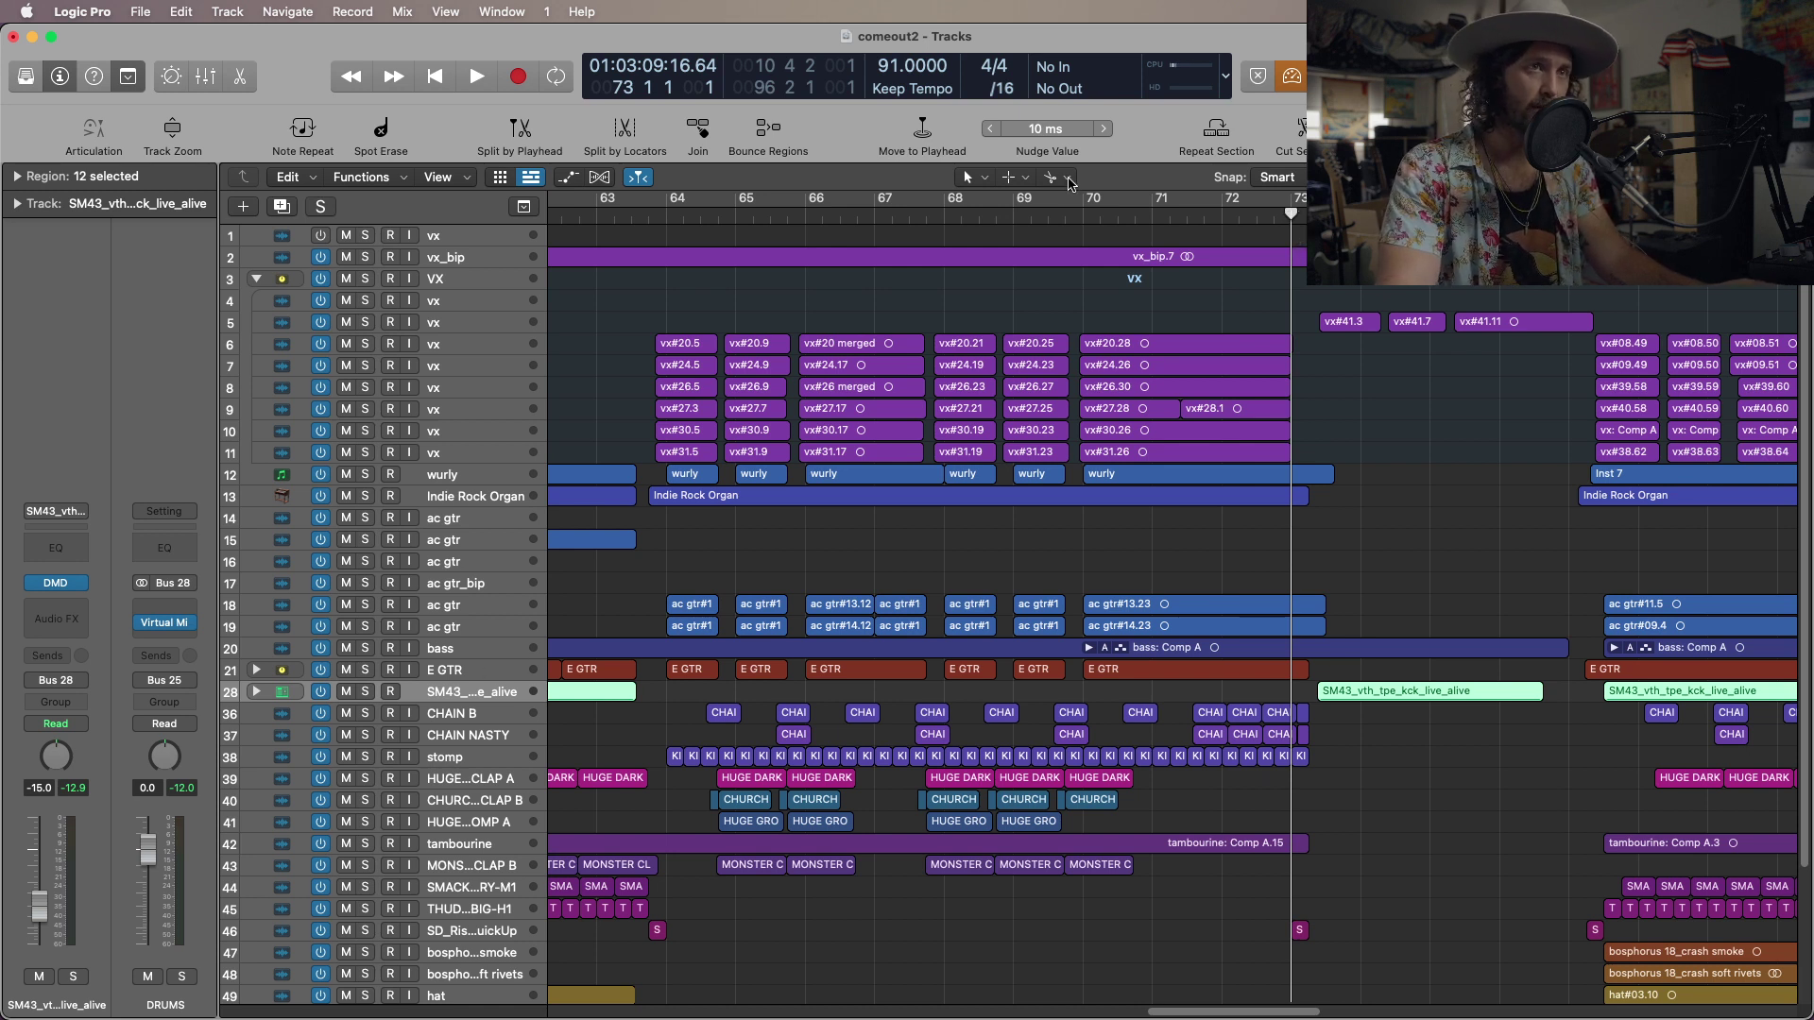
{"action": "key", "text": "space"}
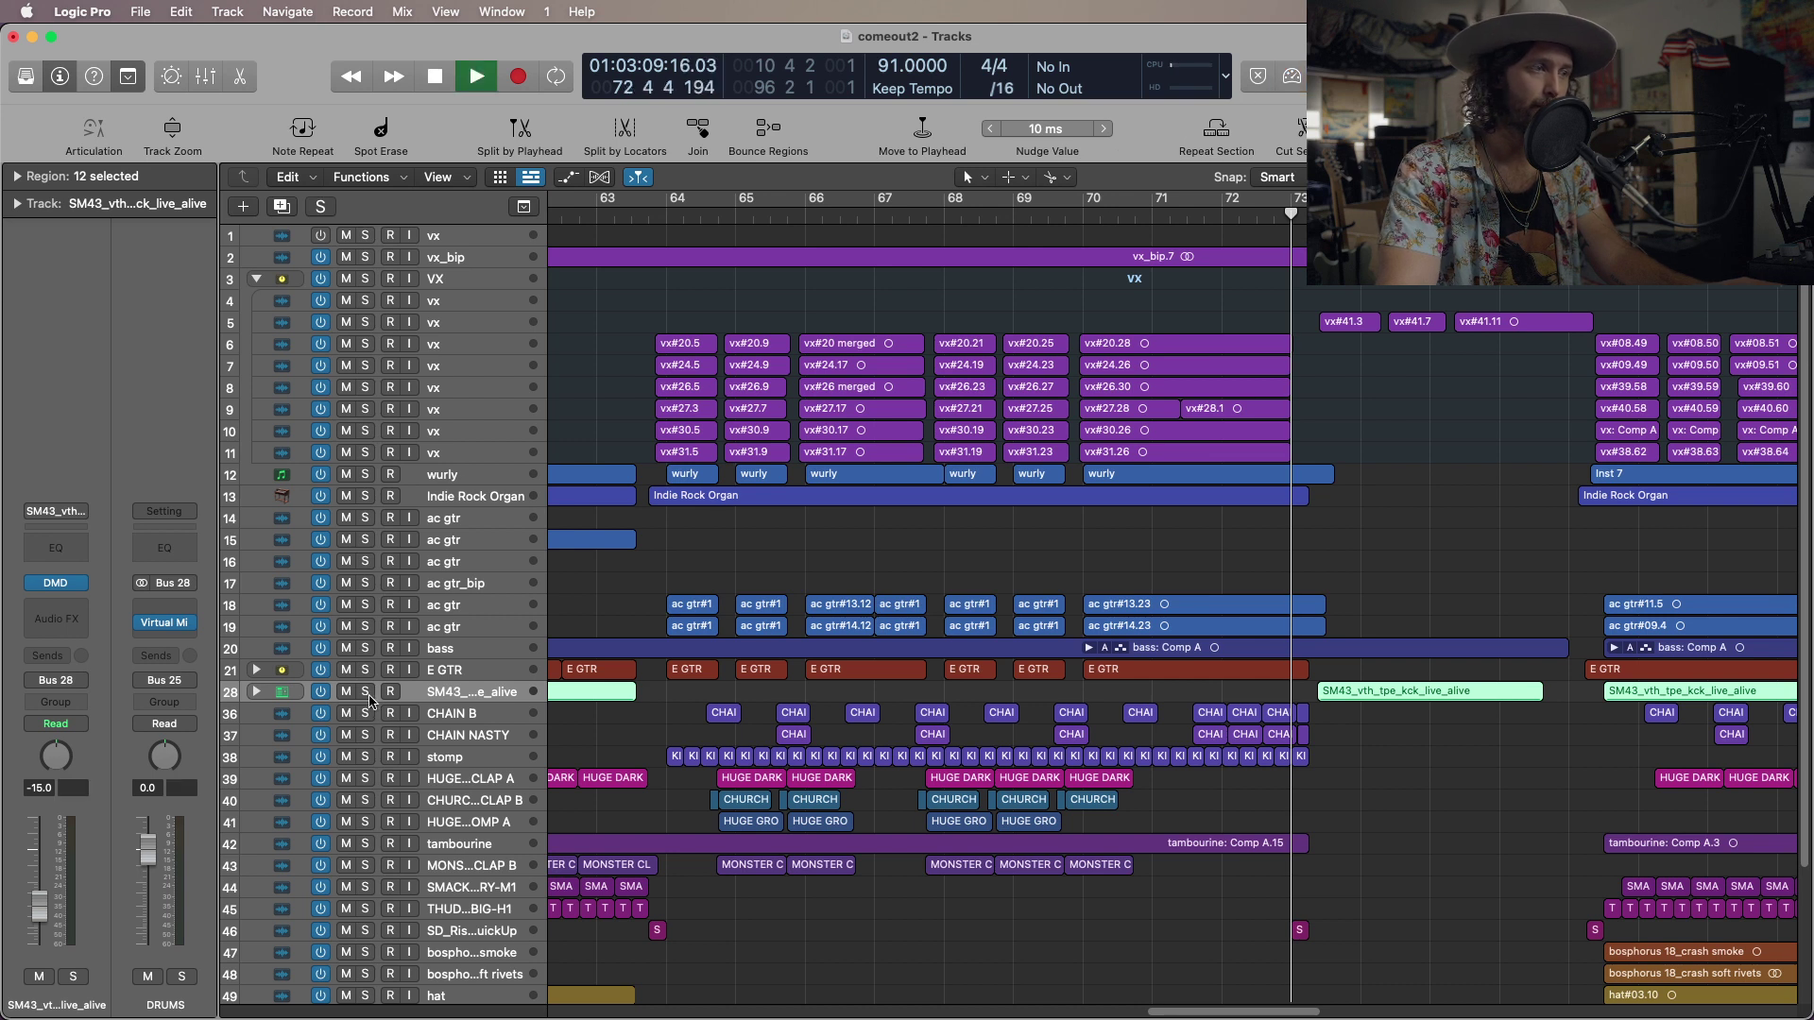
{"action": "left_click", "coordinate": [365, 693]}
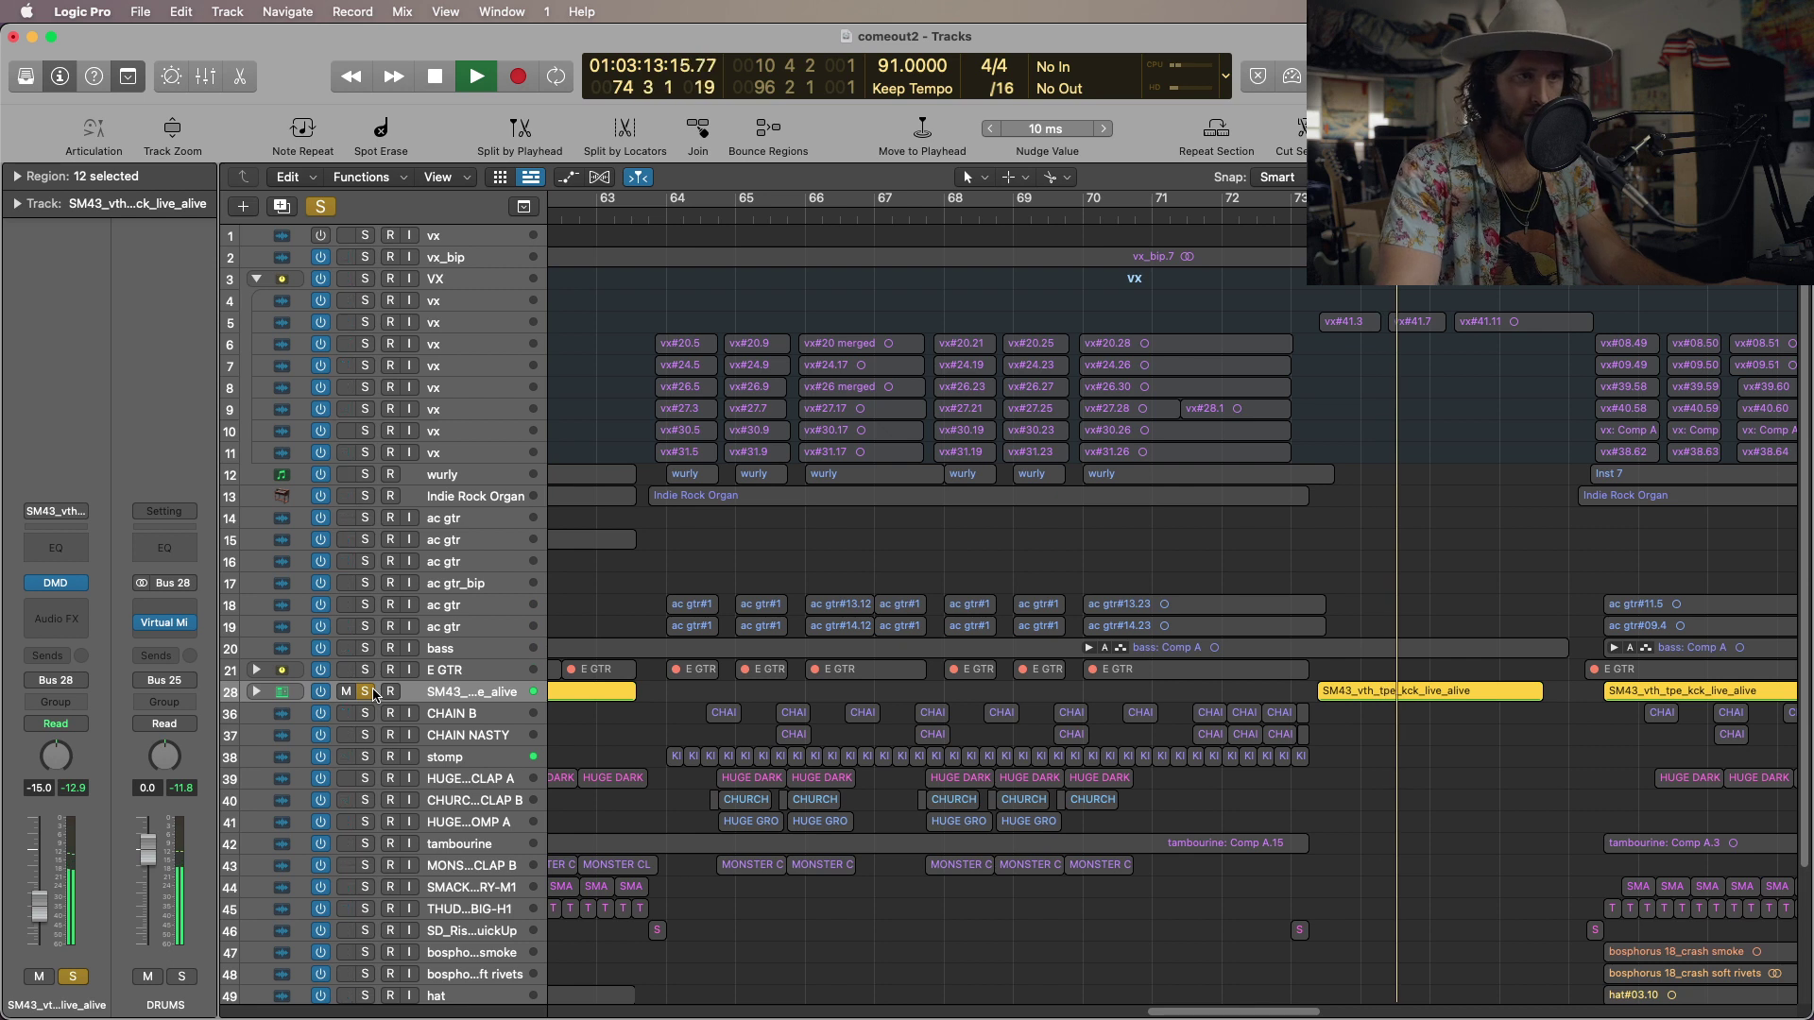
{"action": "key", "text": "space"}
{"action": "left_click", "coordinate": [370, 692]}
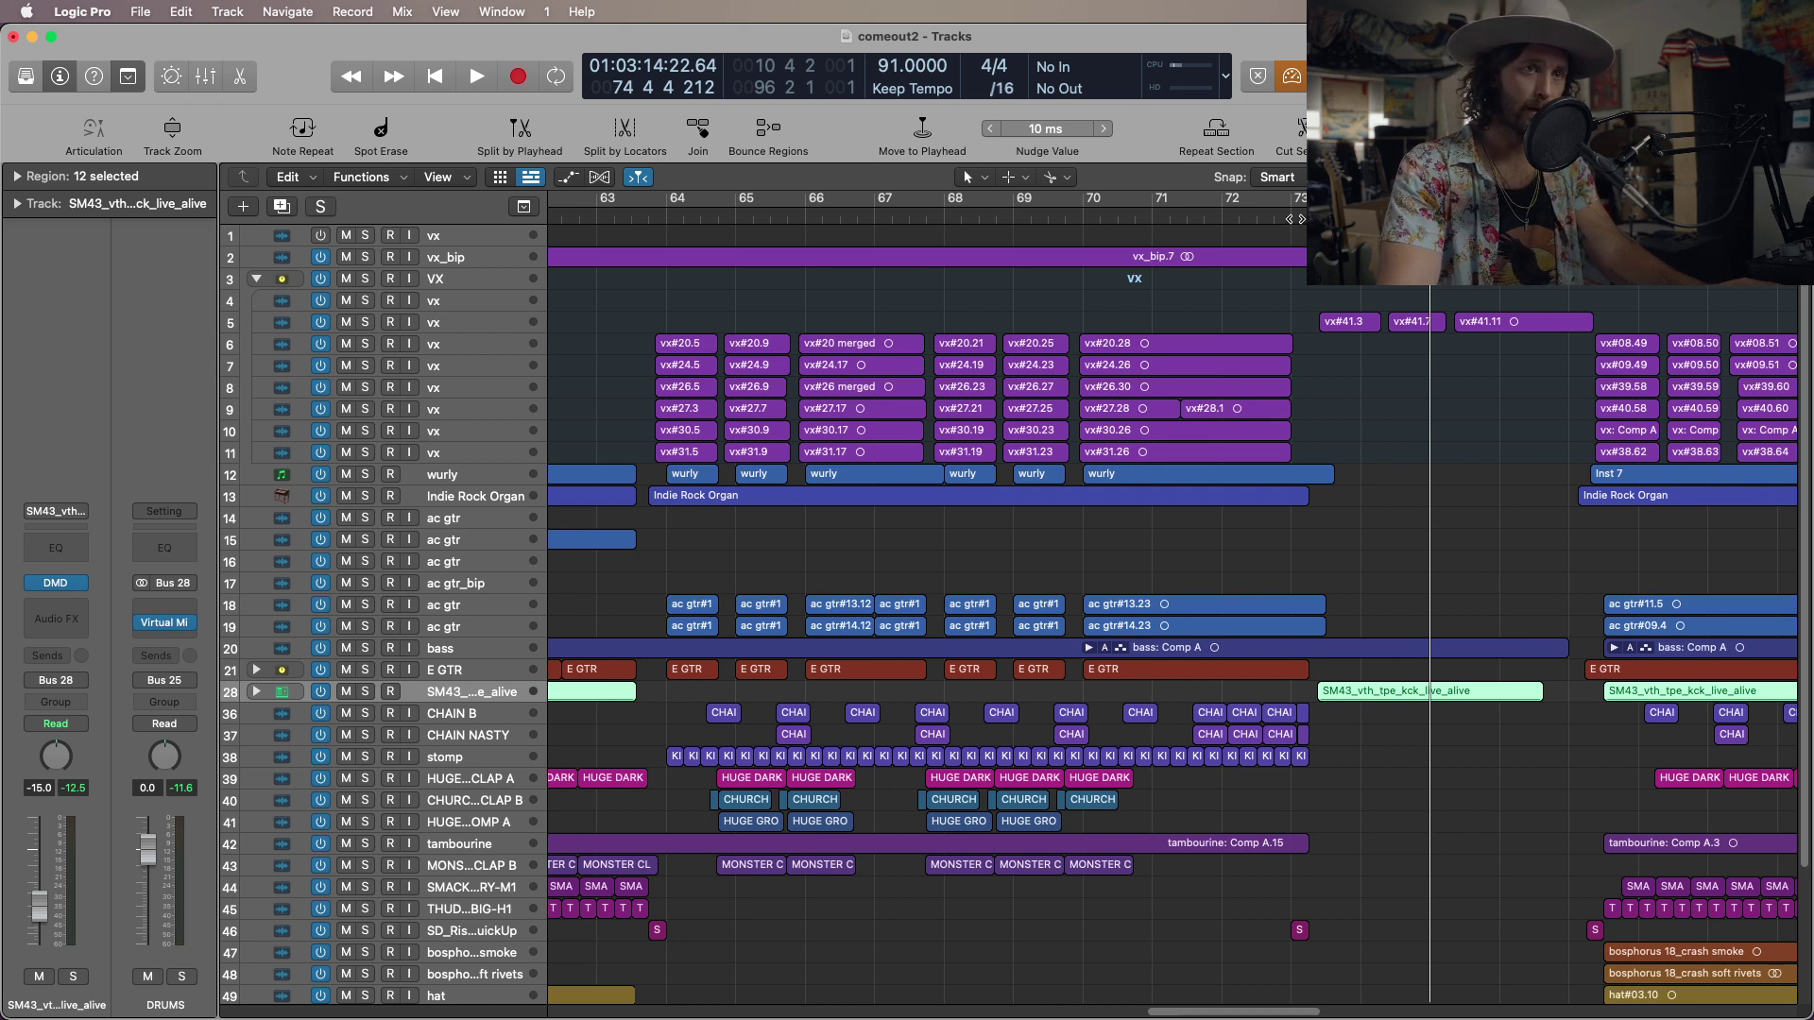
Replay the full breakdown from bar 73 beat 1 into bar 74 with no track soloed.
{"action": "left_click", "coordinate": [1292, 214]}
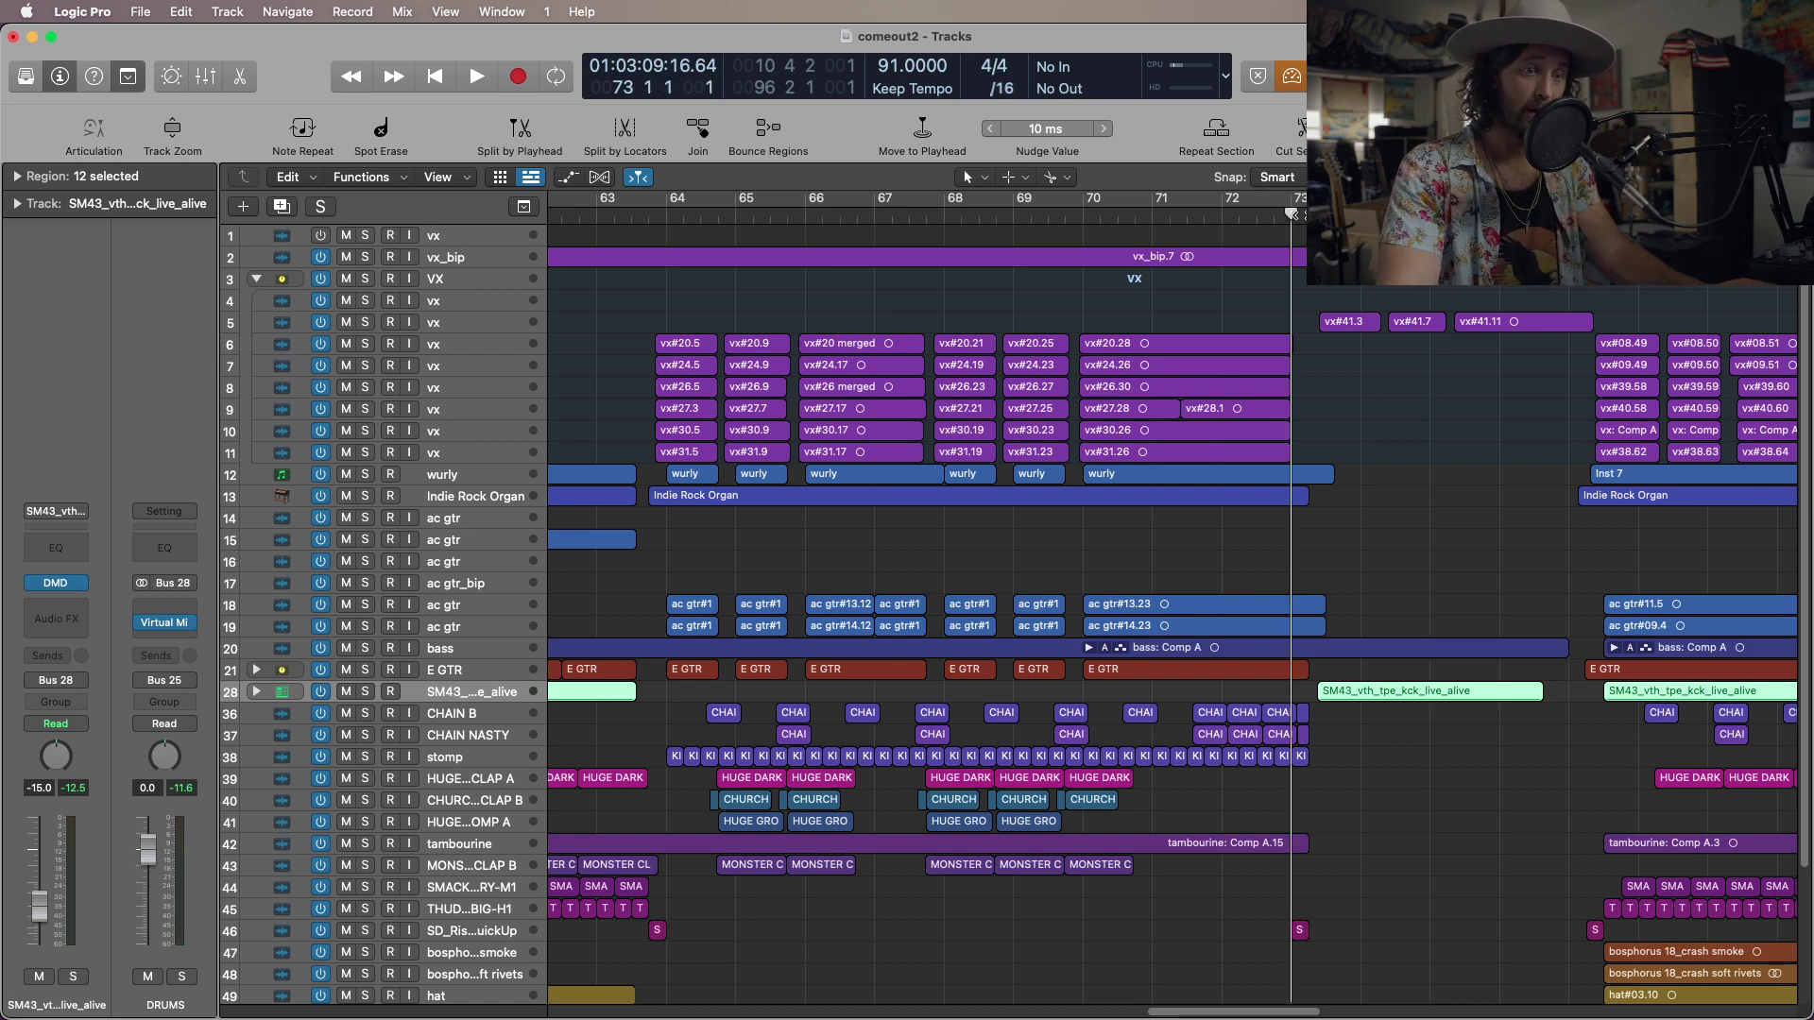
{"action": "key", "text": "space"}
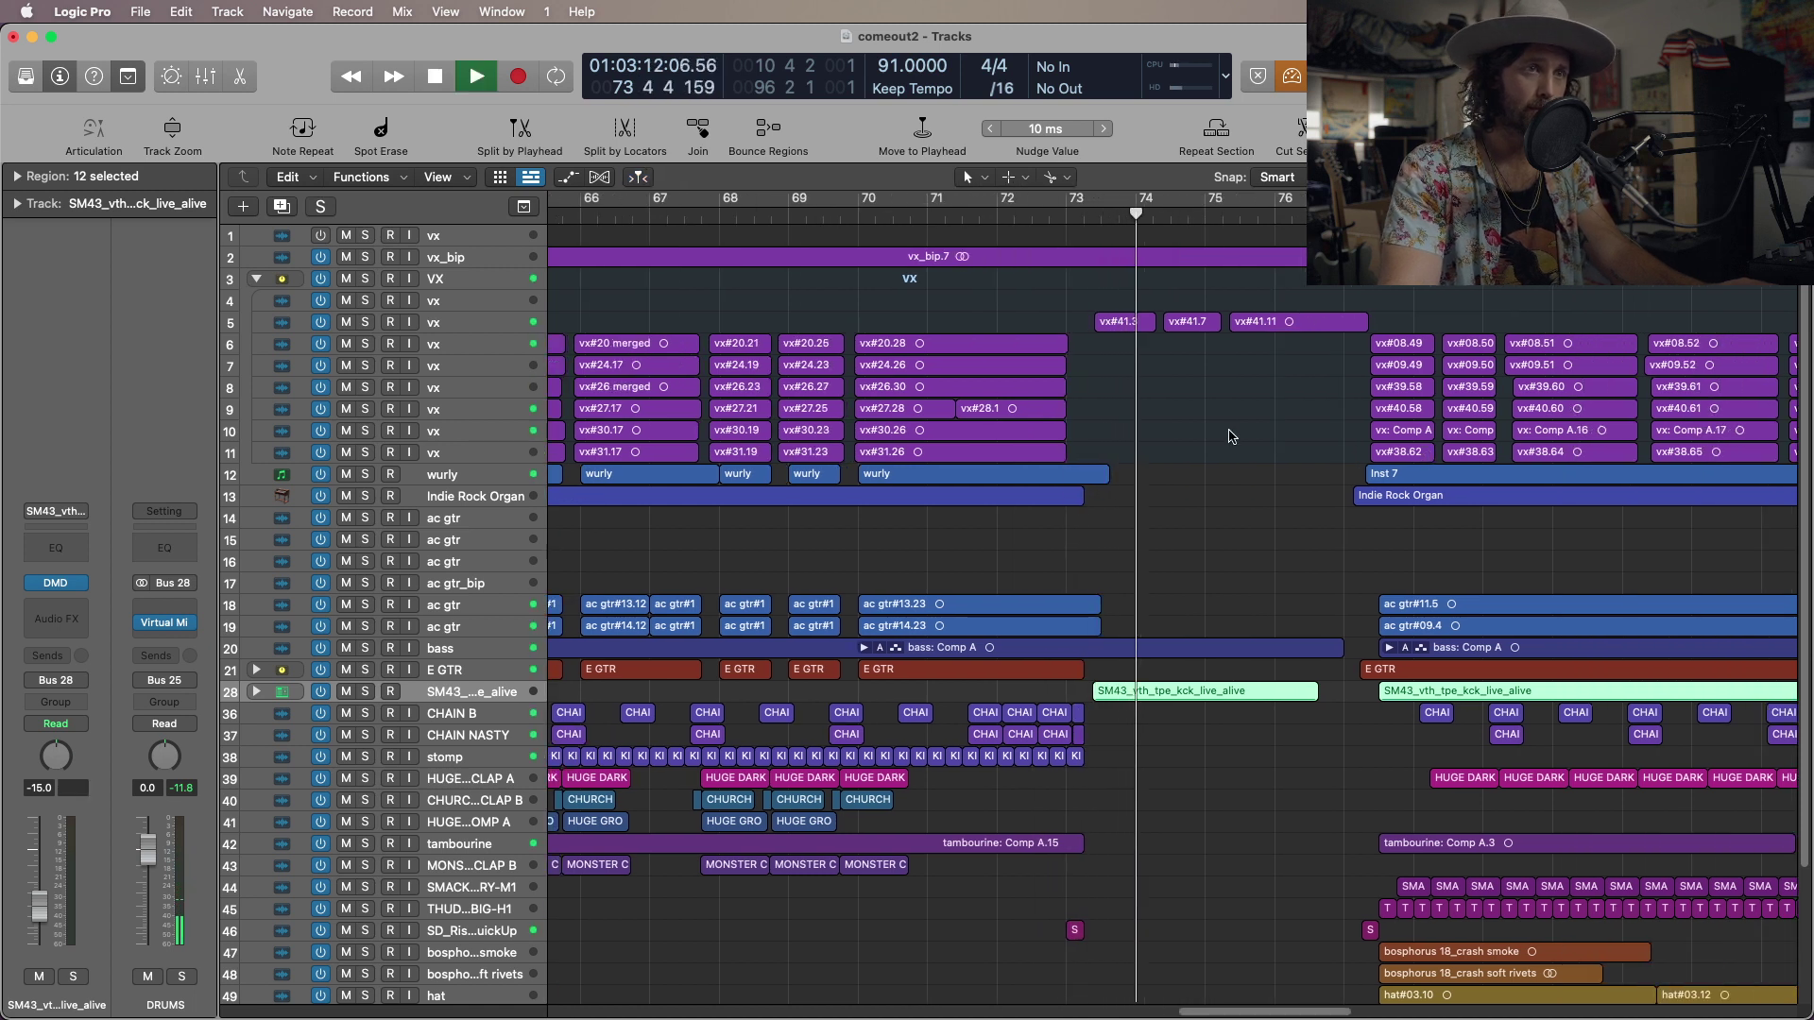
{"action": "key", "text": "space"}
Show the mixer and inspect the Distortion plug-in settings on the VX DIST channel, closing the plug-in when done.
{"action": "key", "text": "x"}
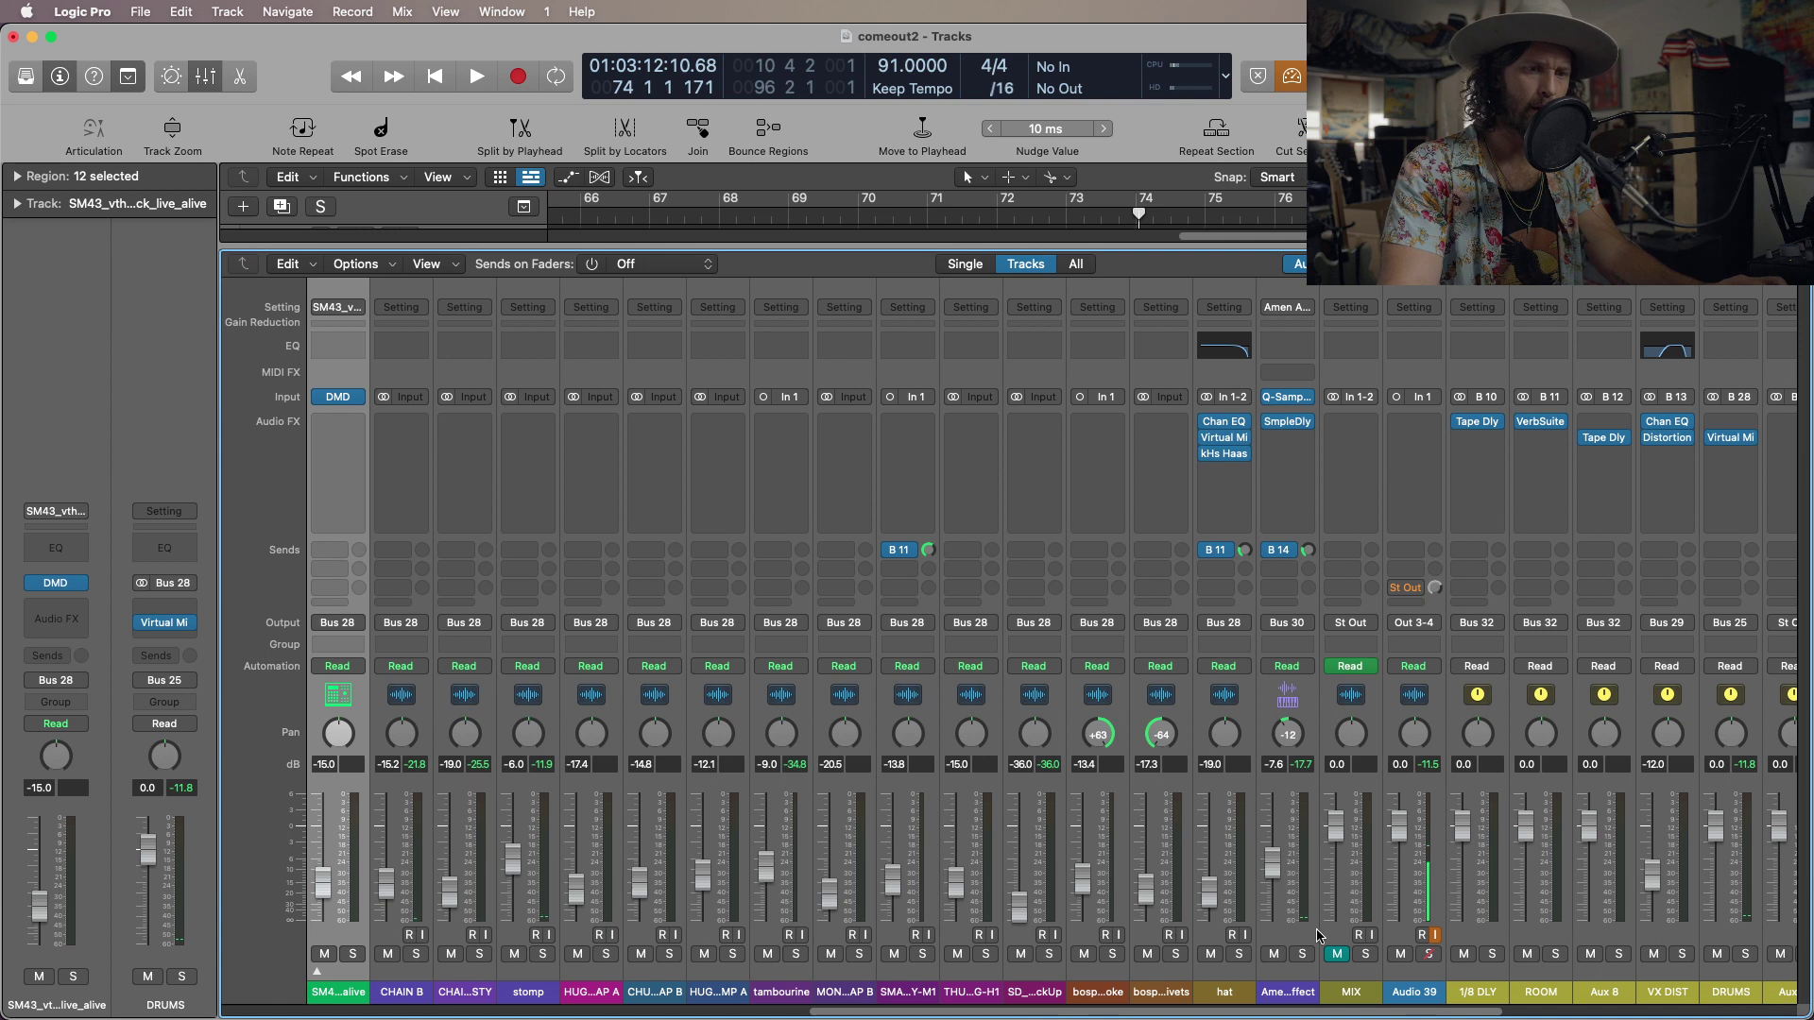
{"action": "left_click_drag", "start_coordinate": [1433, 1013], "coordinate": [1692, 1015]}
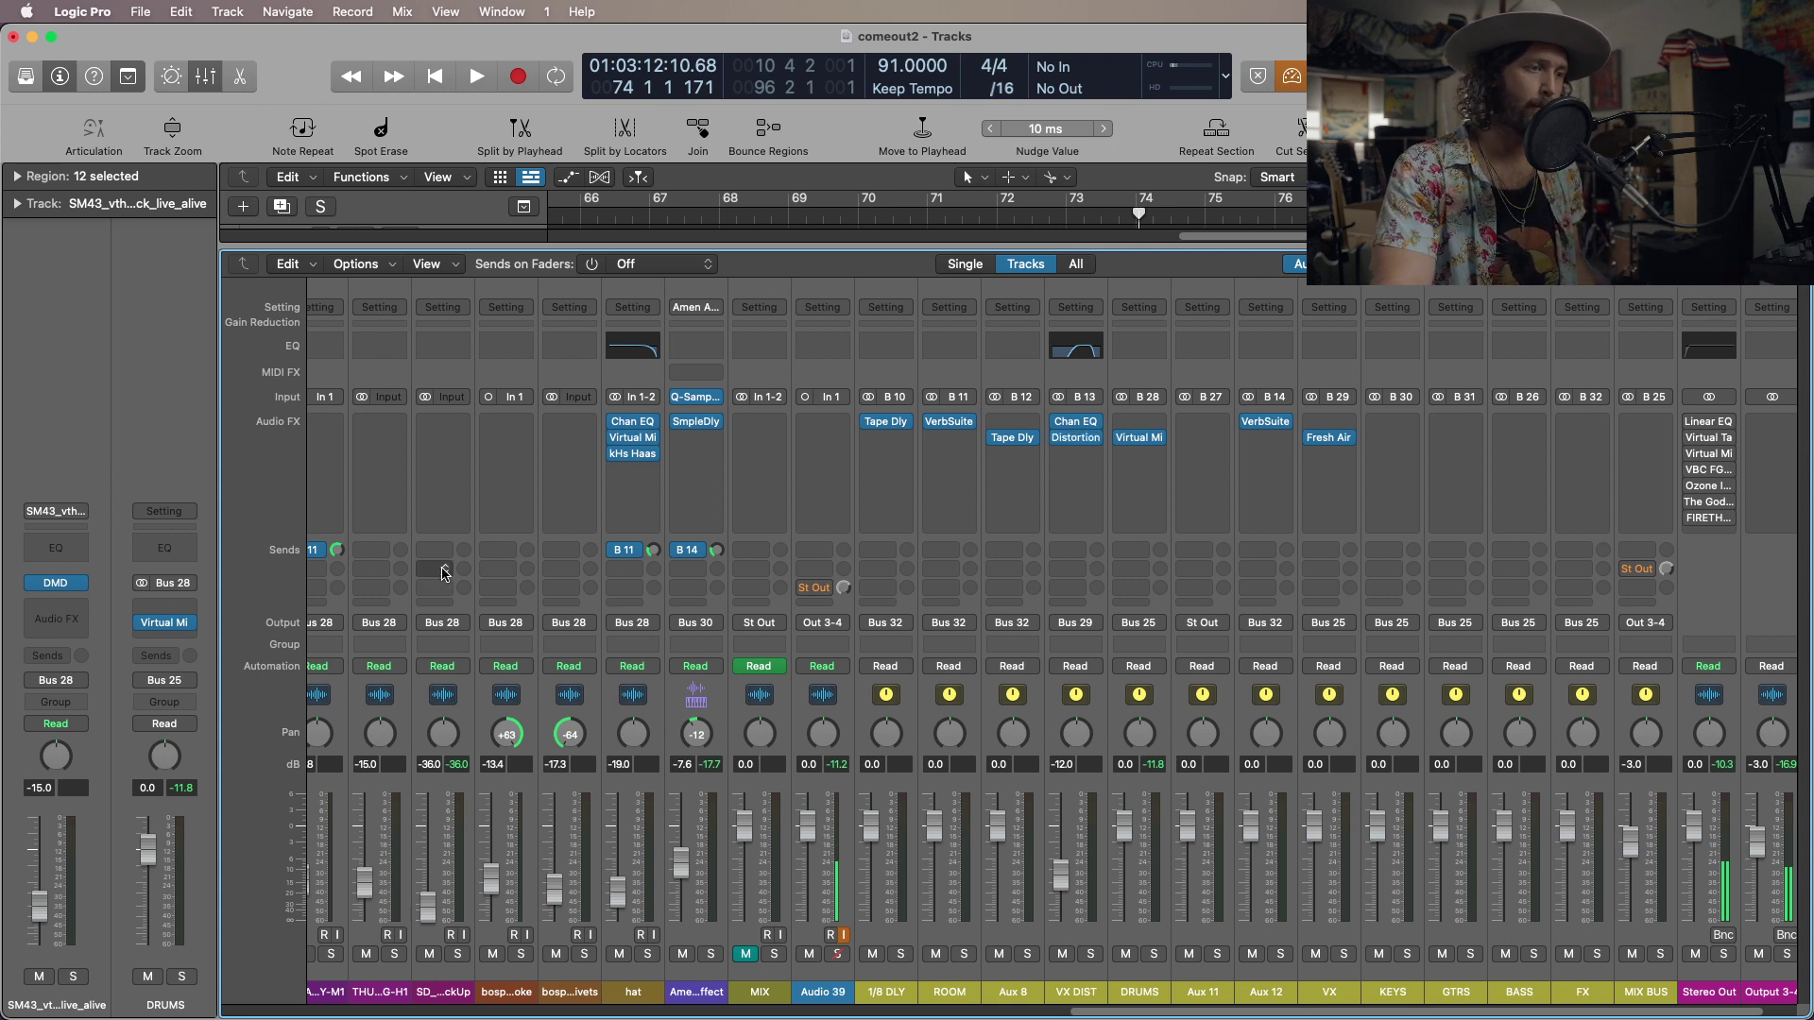
{"action": "mouse_move", "coordinate": [1083, 445]}
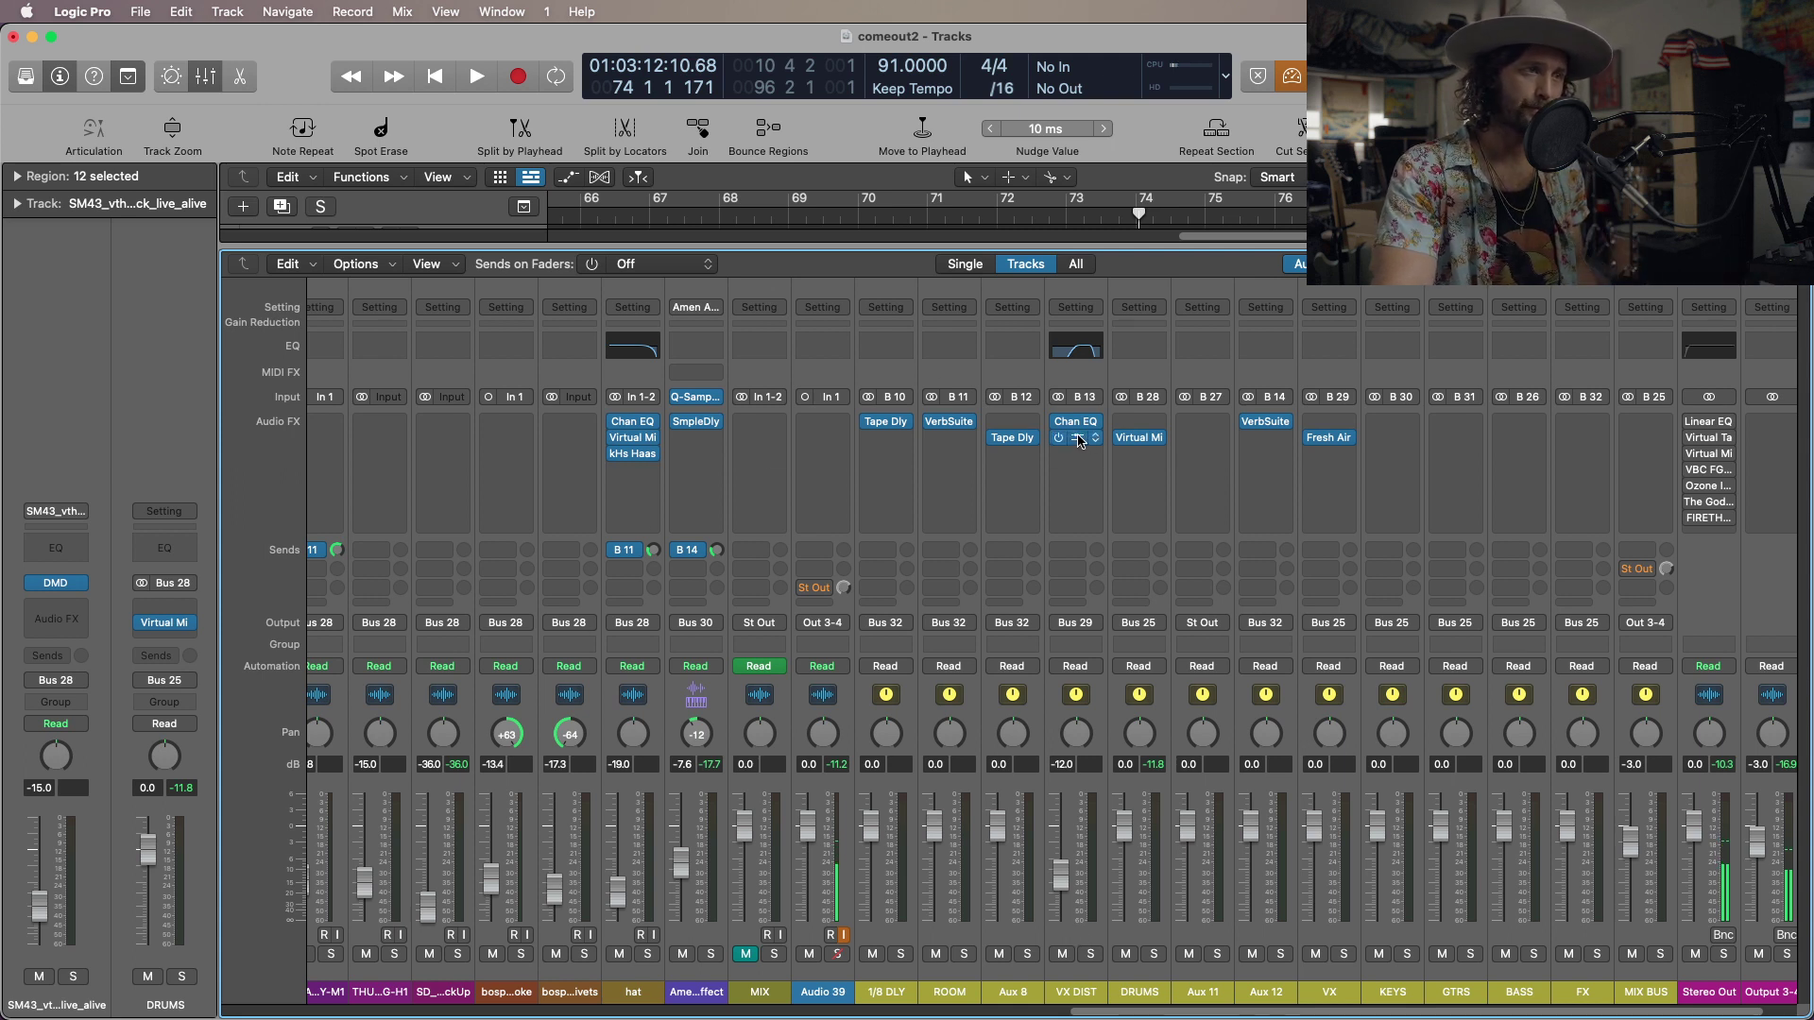
{"action": "left_click", "coordinate": [1080, 440]}
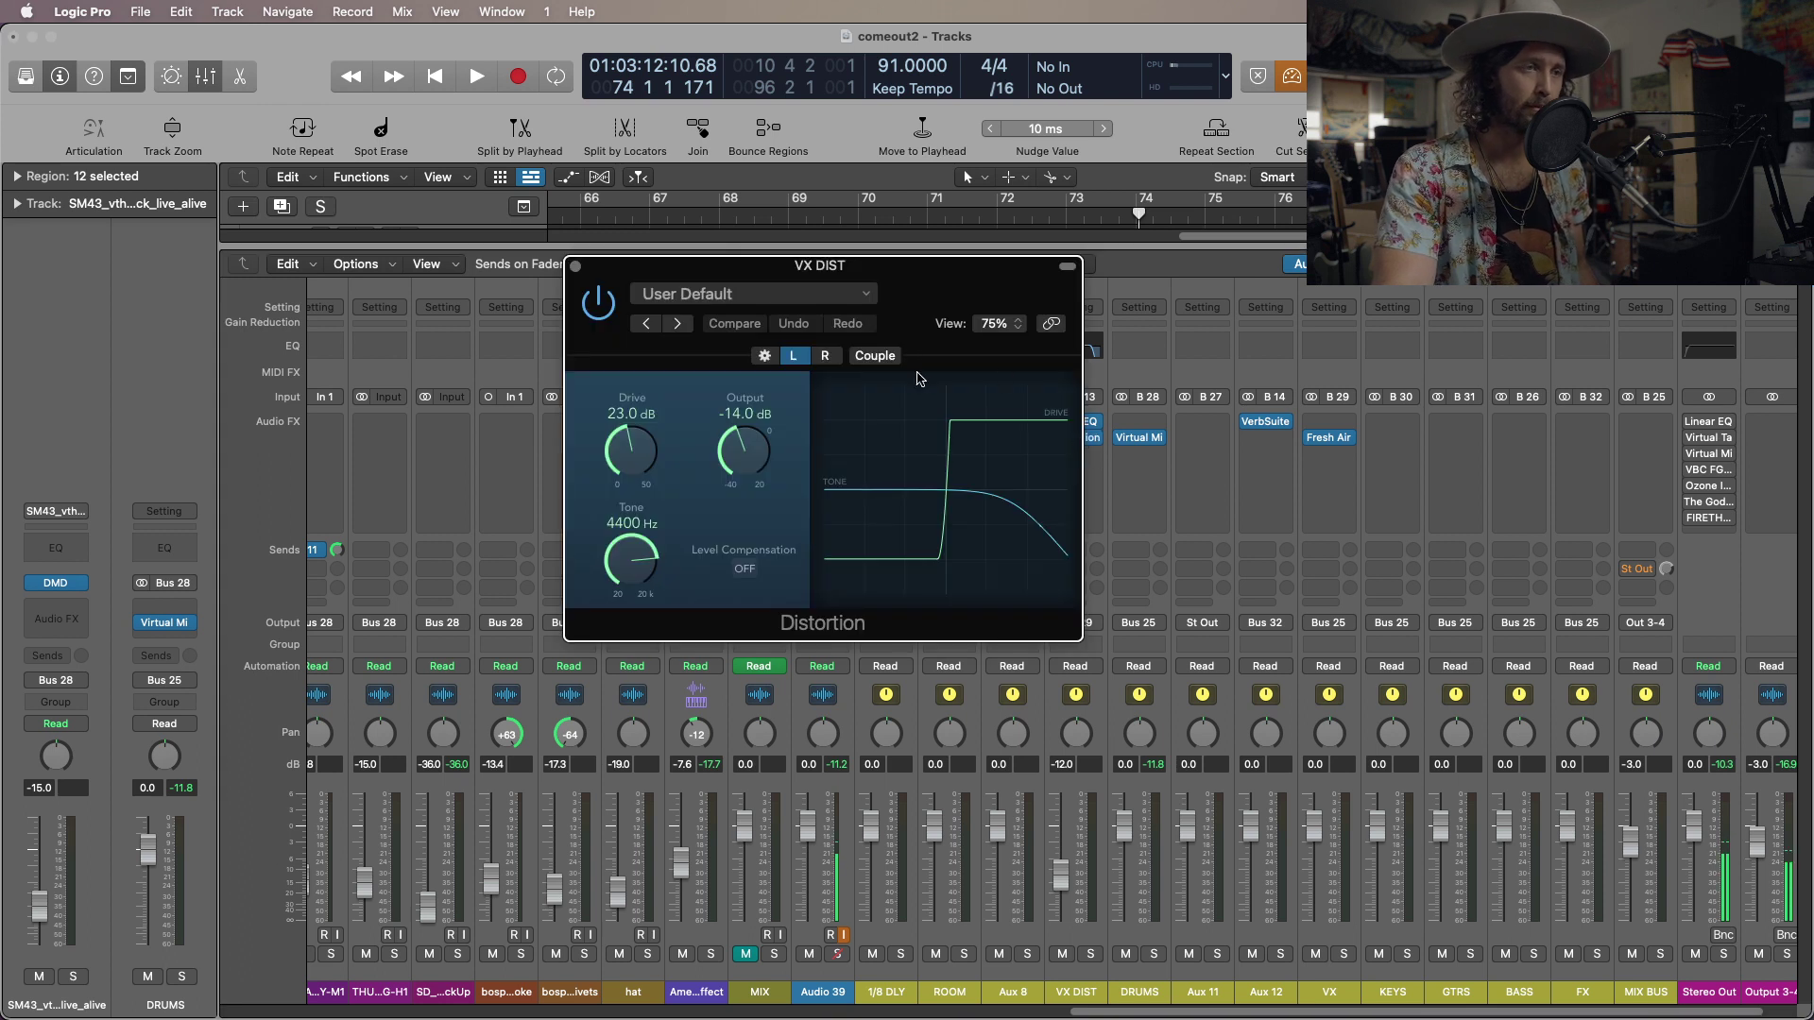
{"action": "left_click", "coordinate": [573, 268]}
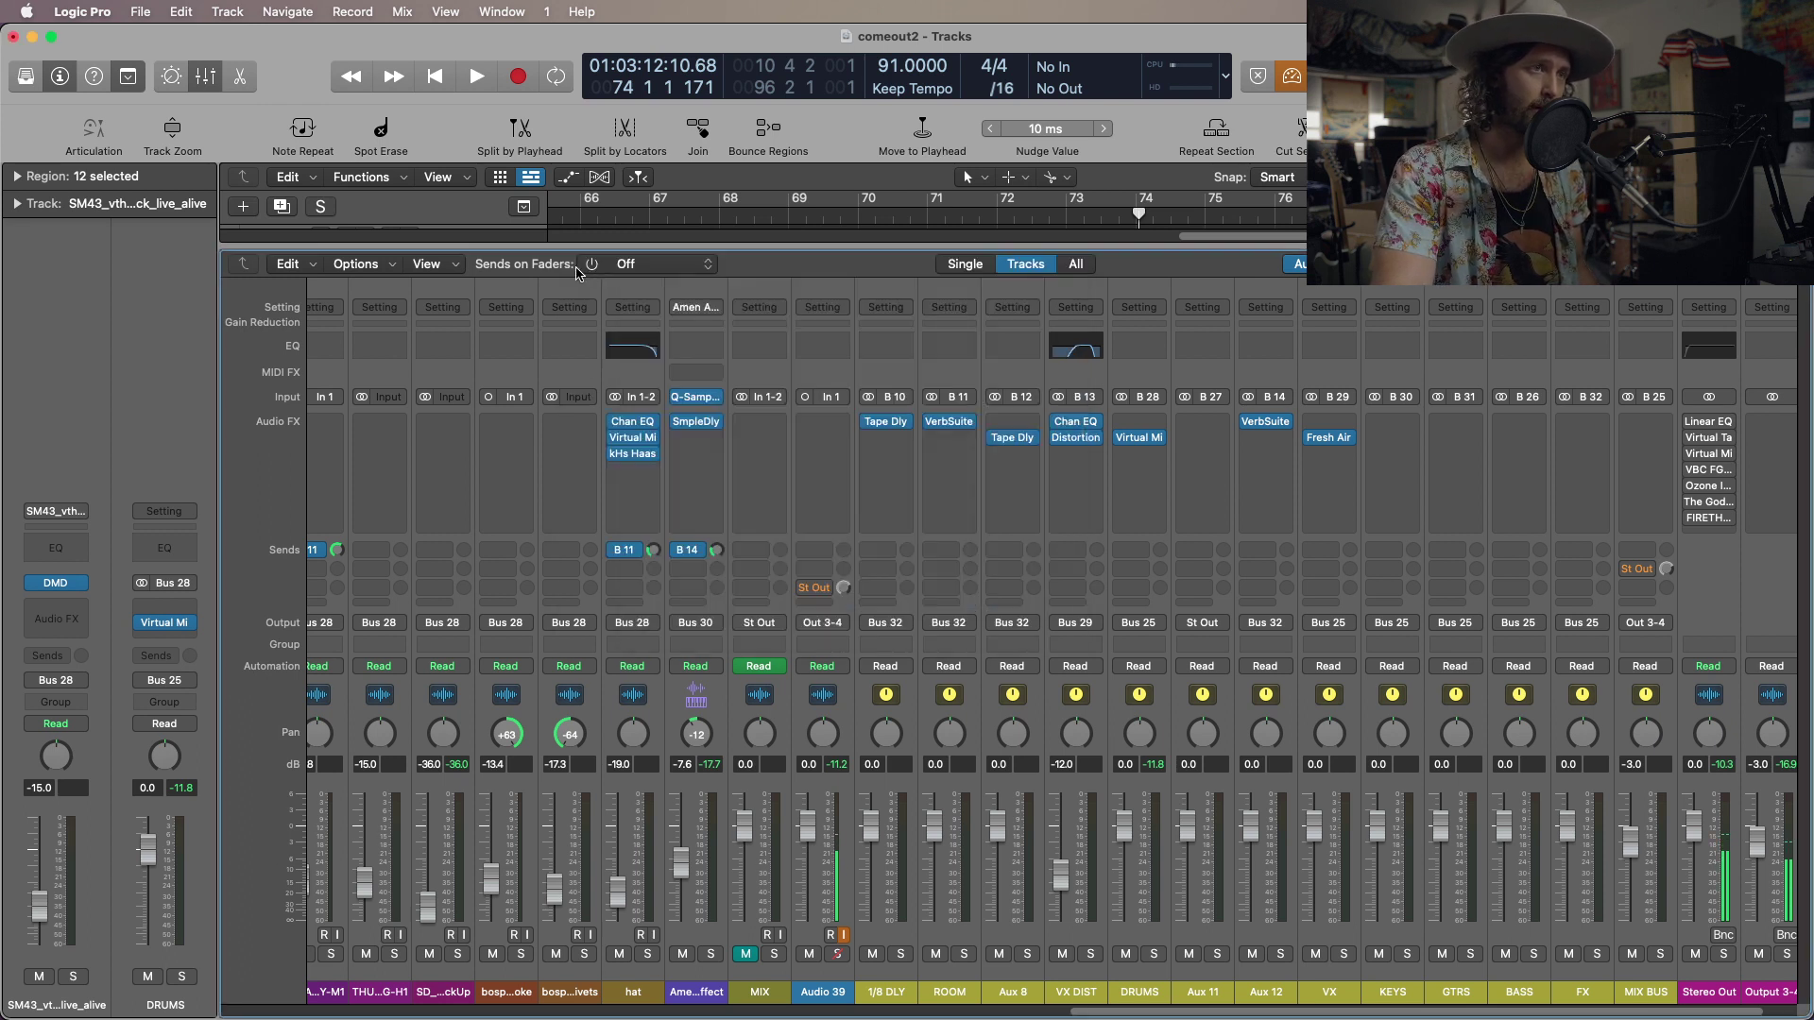
Audition the VX DIST channel in solo from bar 74 into bar 75, clear the solo, and open its Channel EQ.
{"action": "left_click", "coordinate": [1091, 955]}
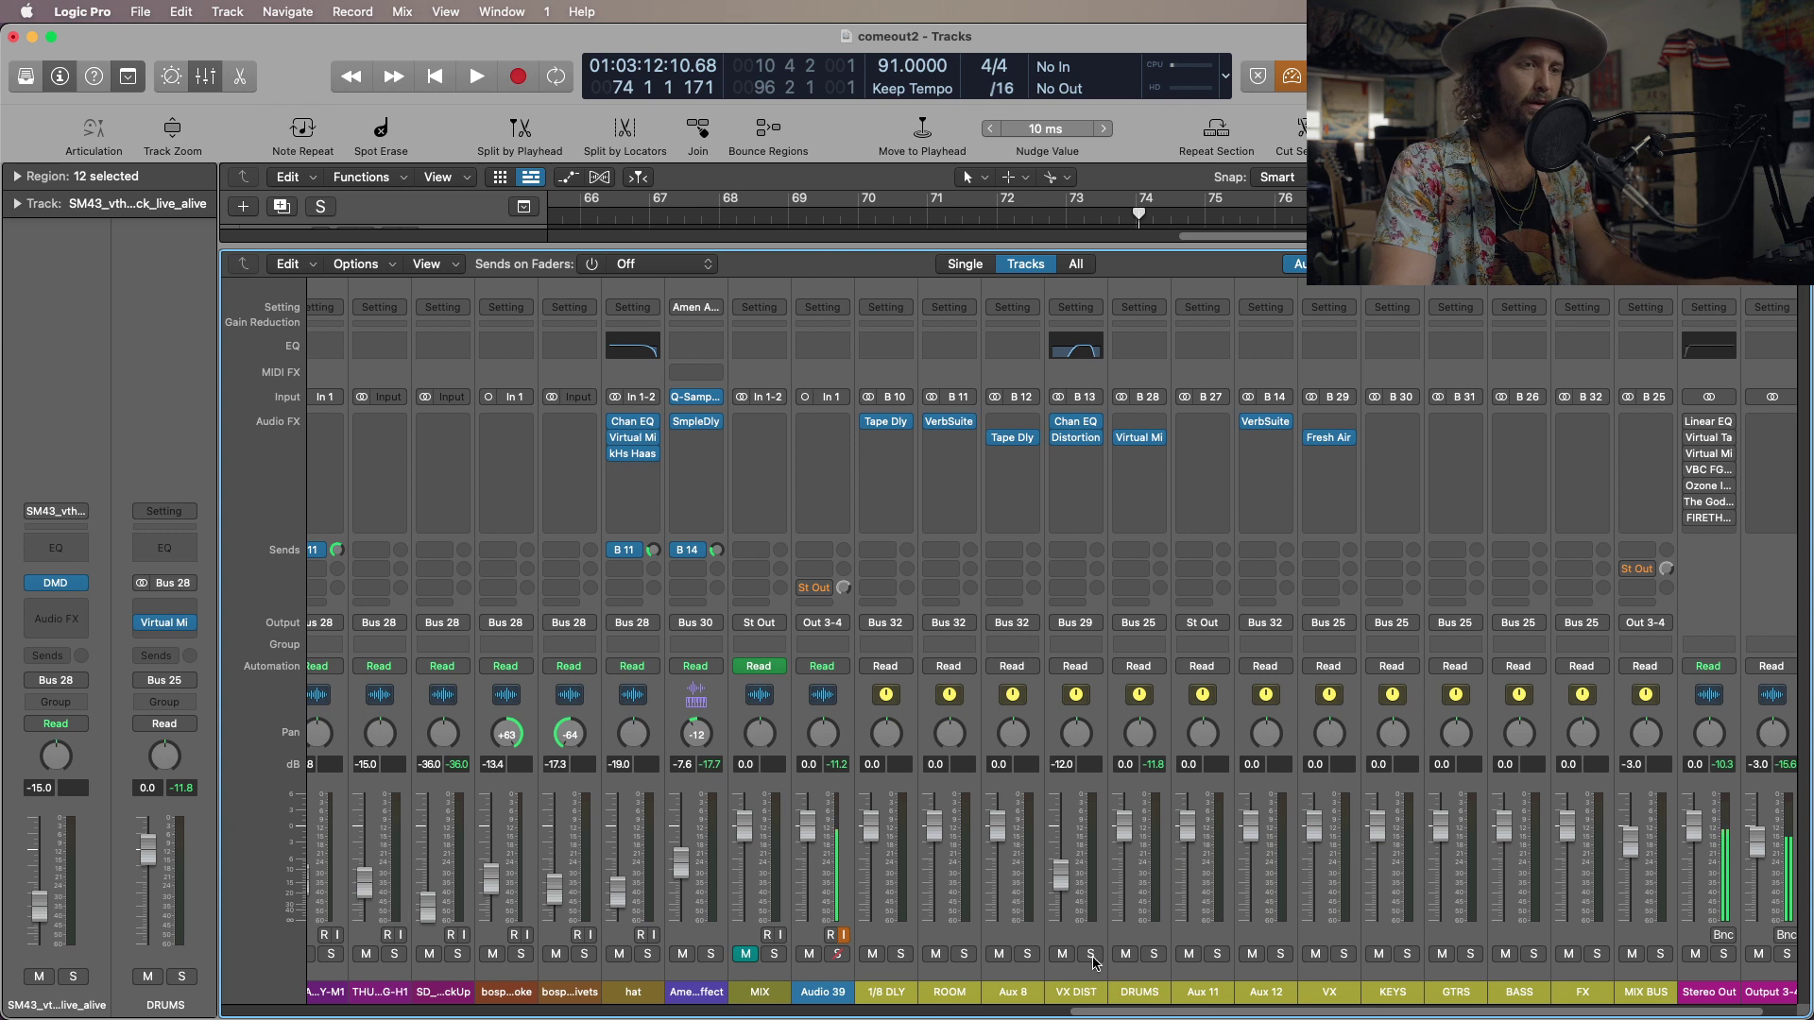
{"action": "key", "text": "space"}
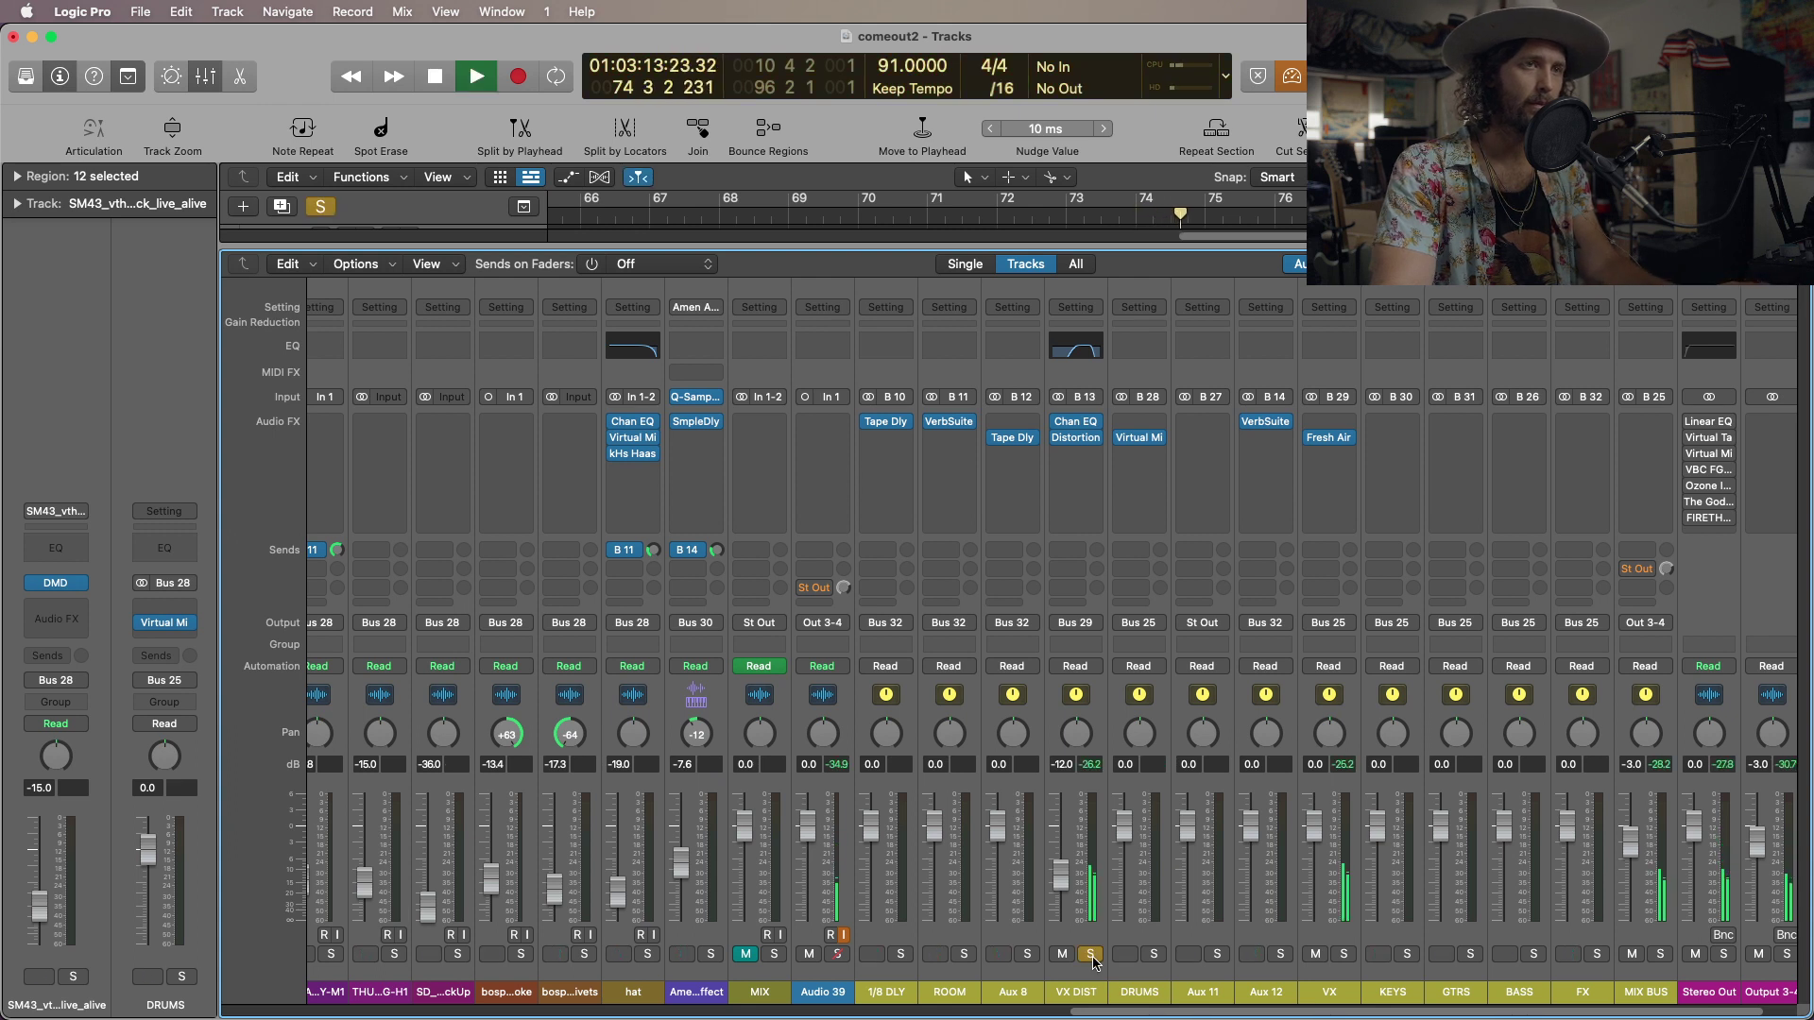
{"action": "key", "text": "space"}
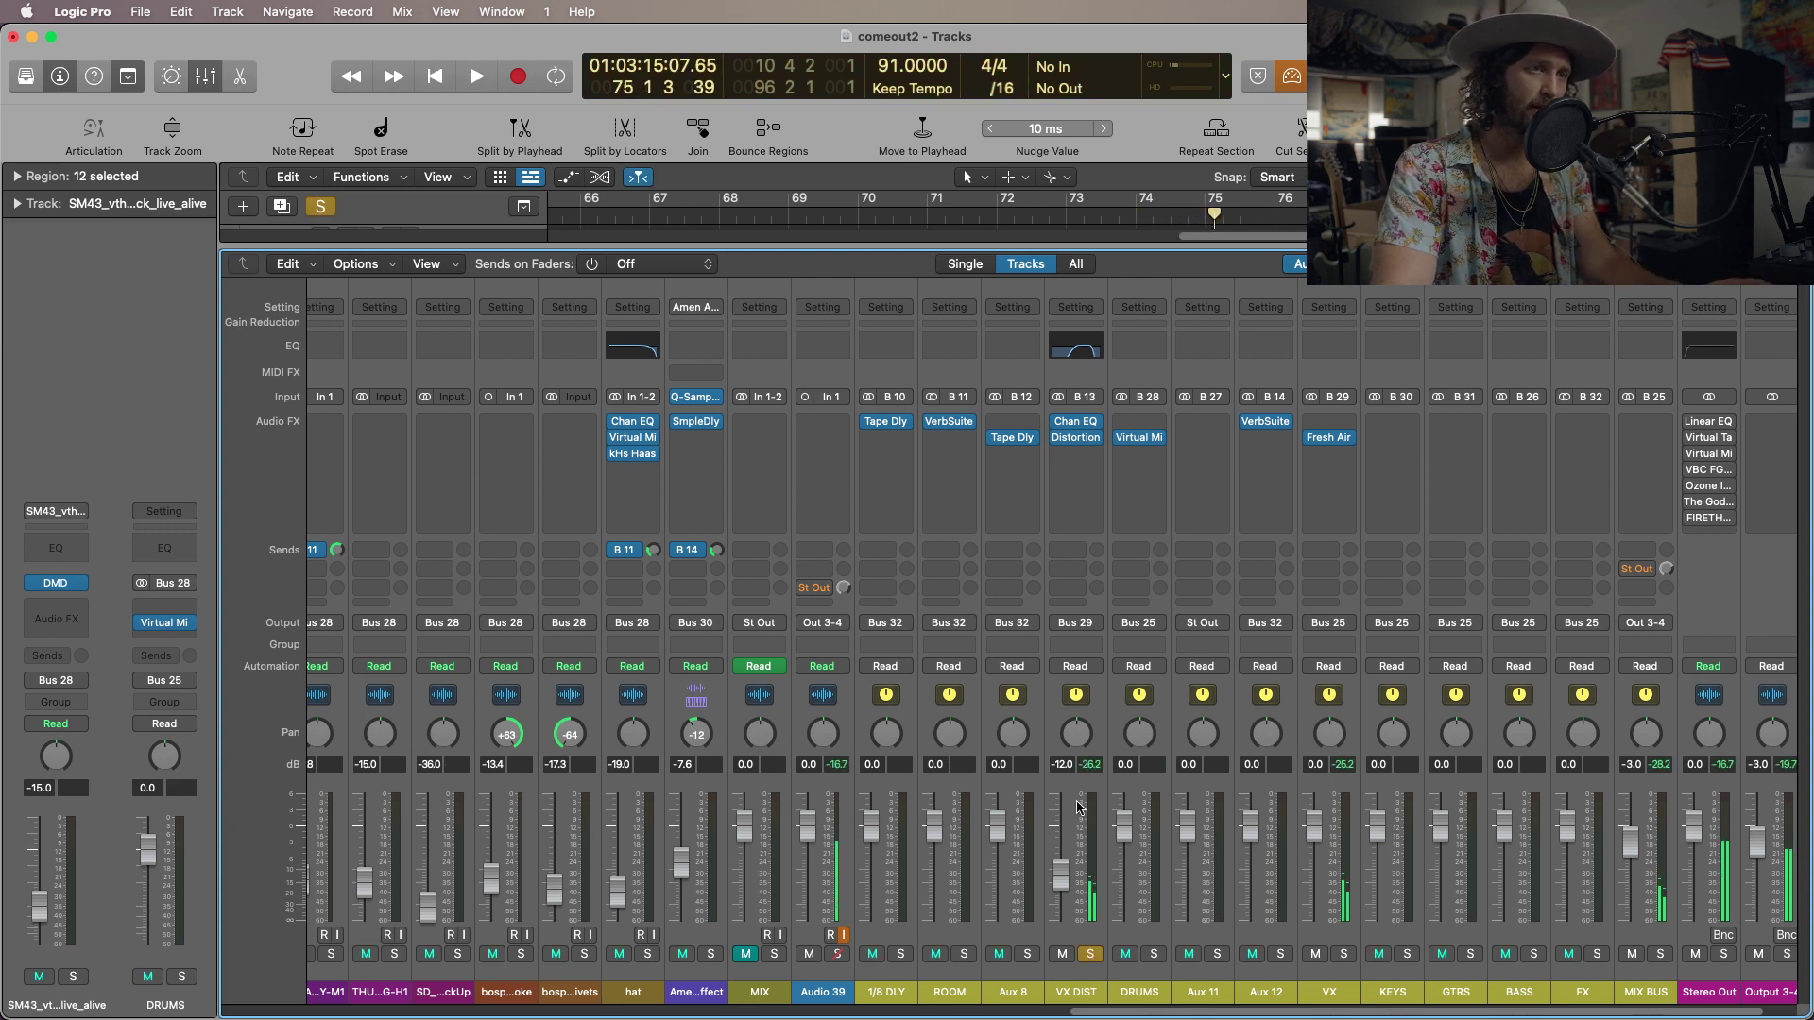
{"action": "left_click", "coordinate": [1090, 954]}
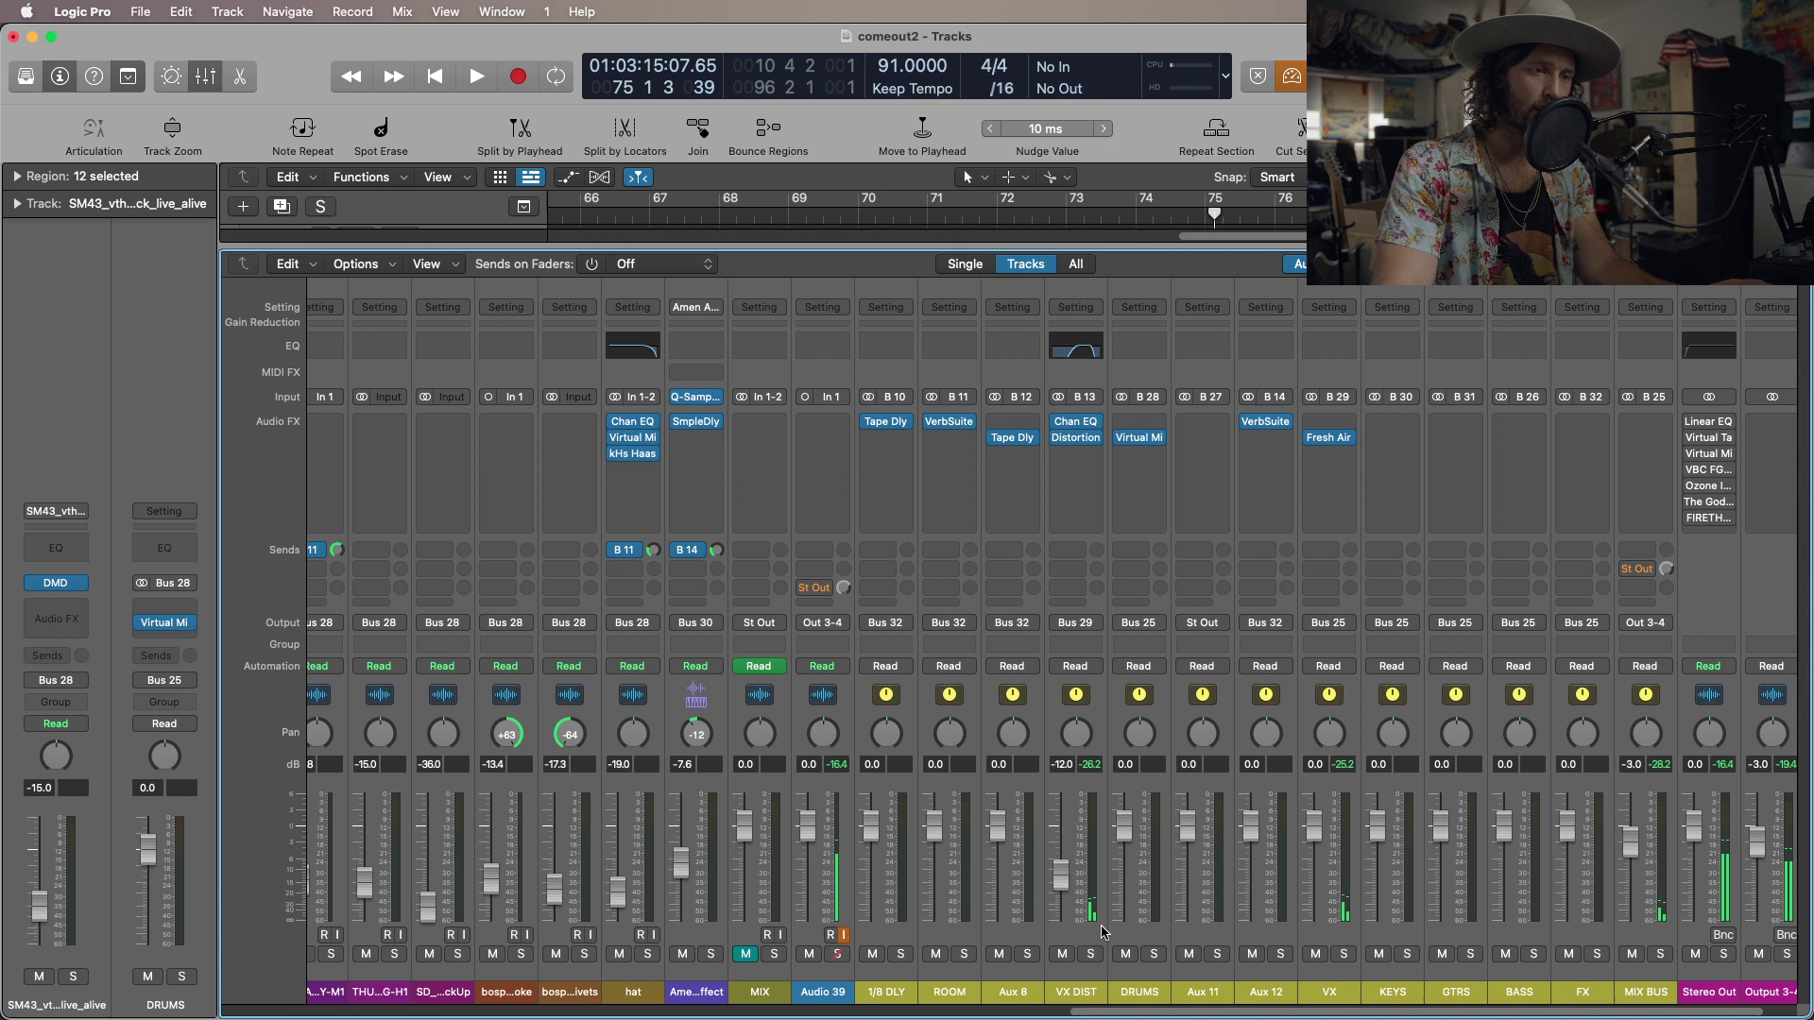
{"action": "left_click", "coordinate": [1083, 344]}
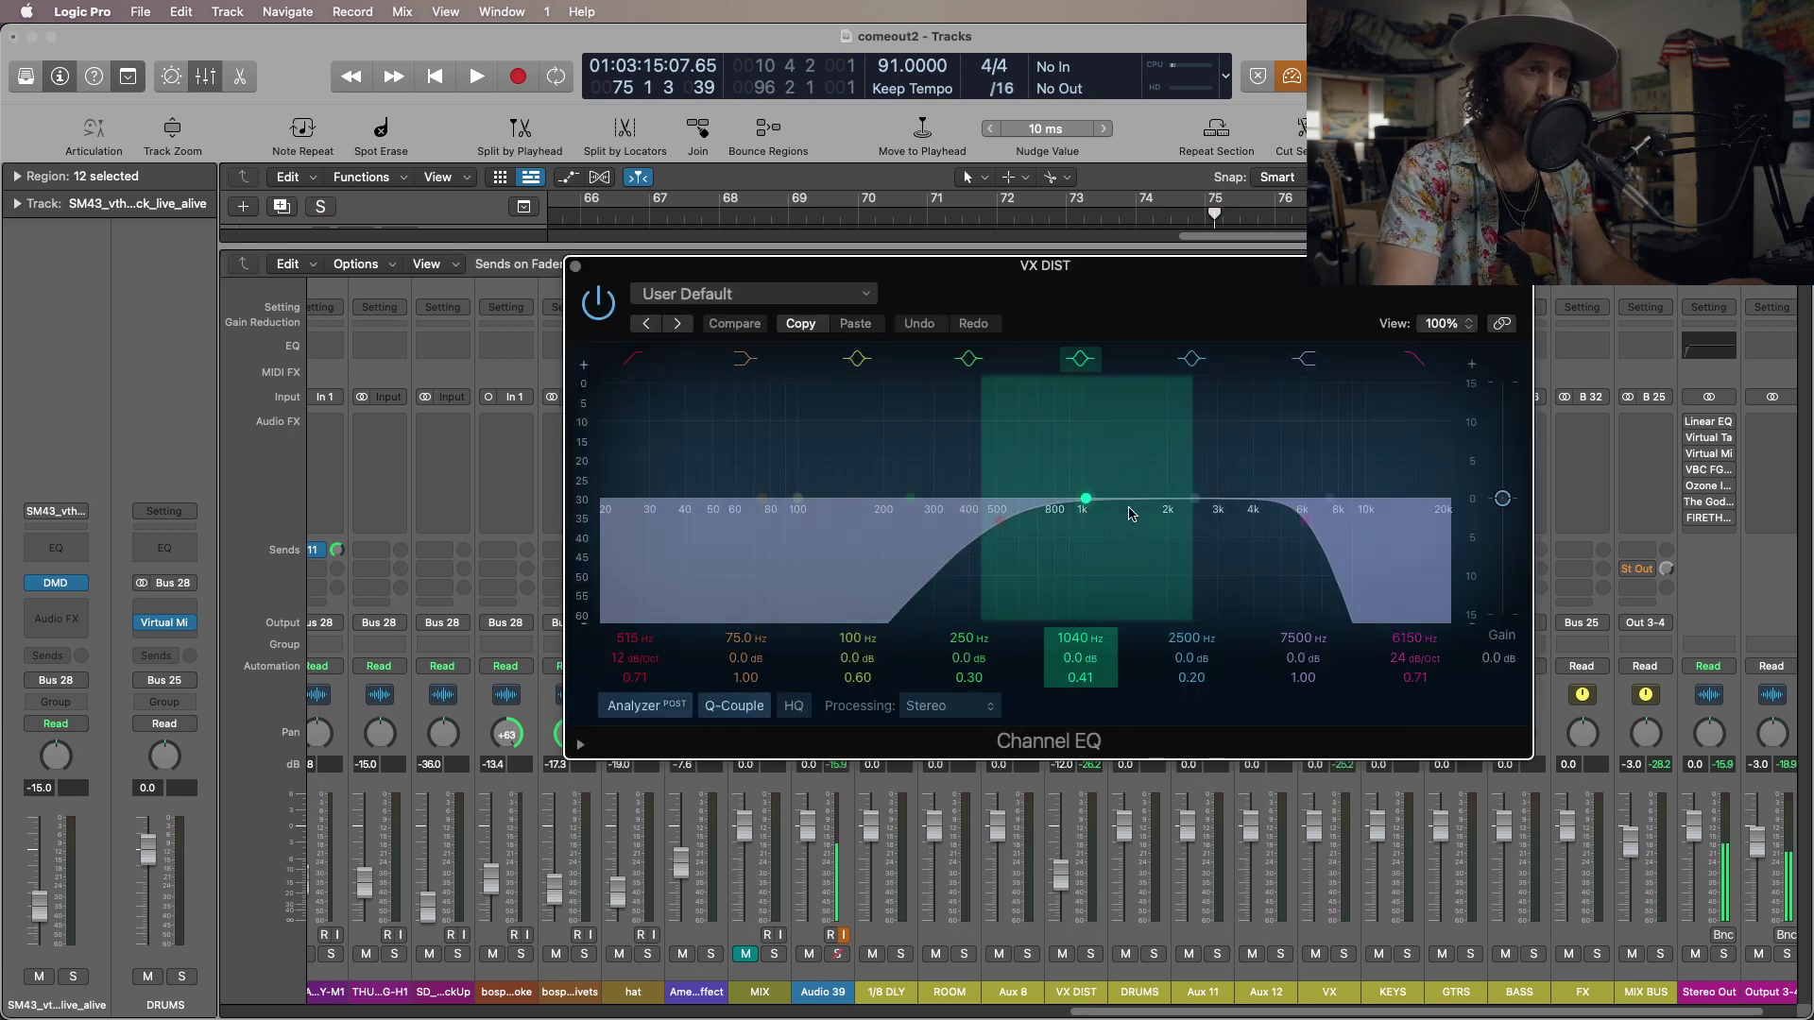
Close the VX DIST Channel EQ and the mixer, and play the selected vocal track 5 breakdown phrases through into bar 77.
{"action": "left_click", "coordinate": [576, 266]}
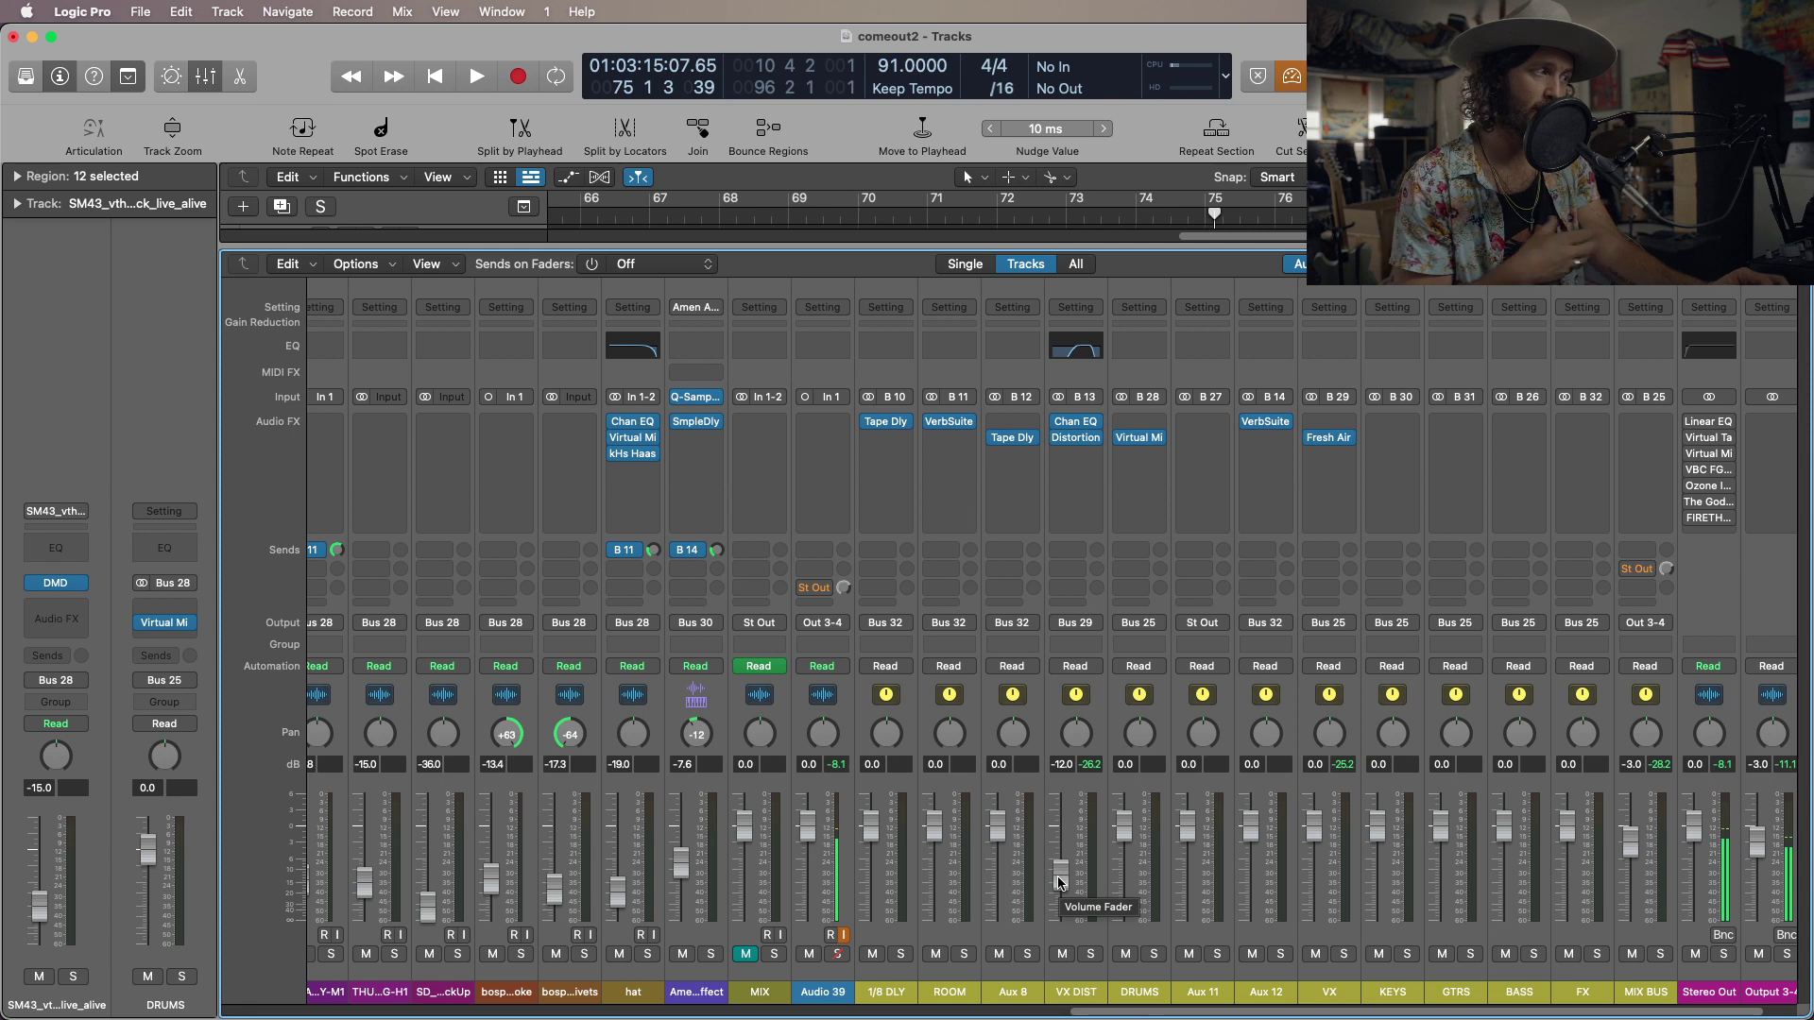
{"action": "key", "text": "x"}
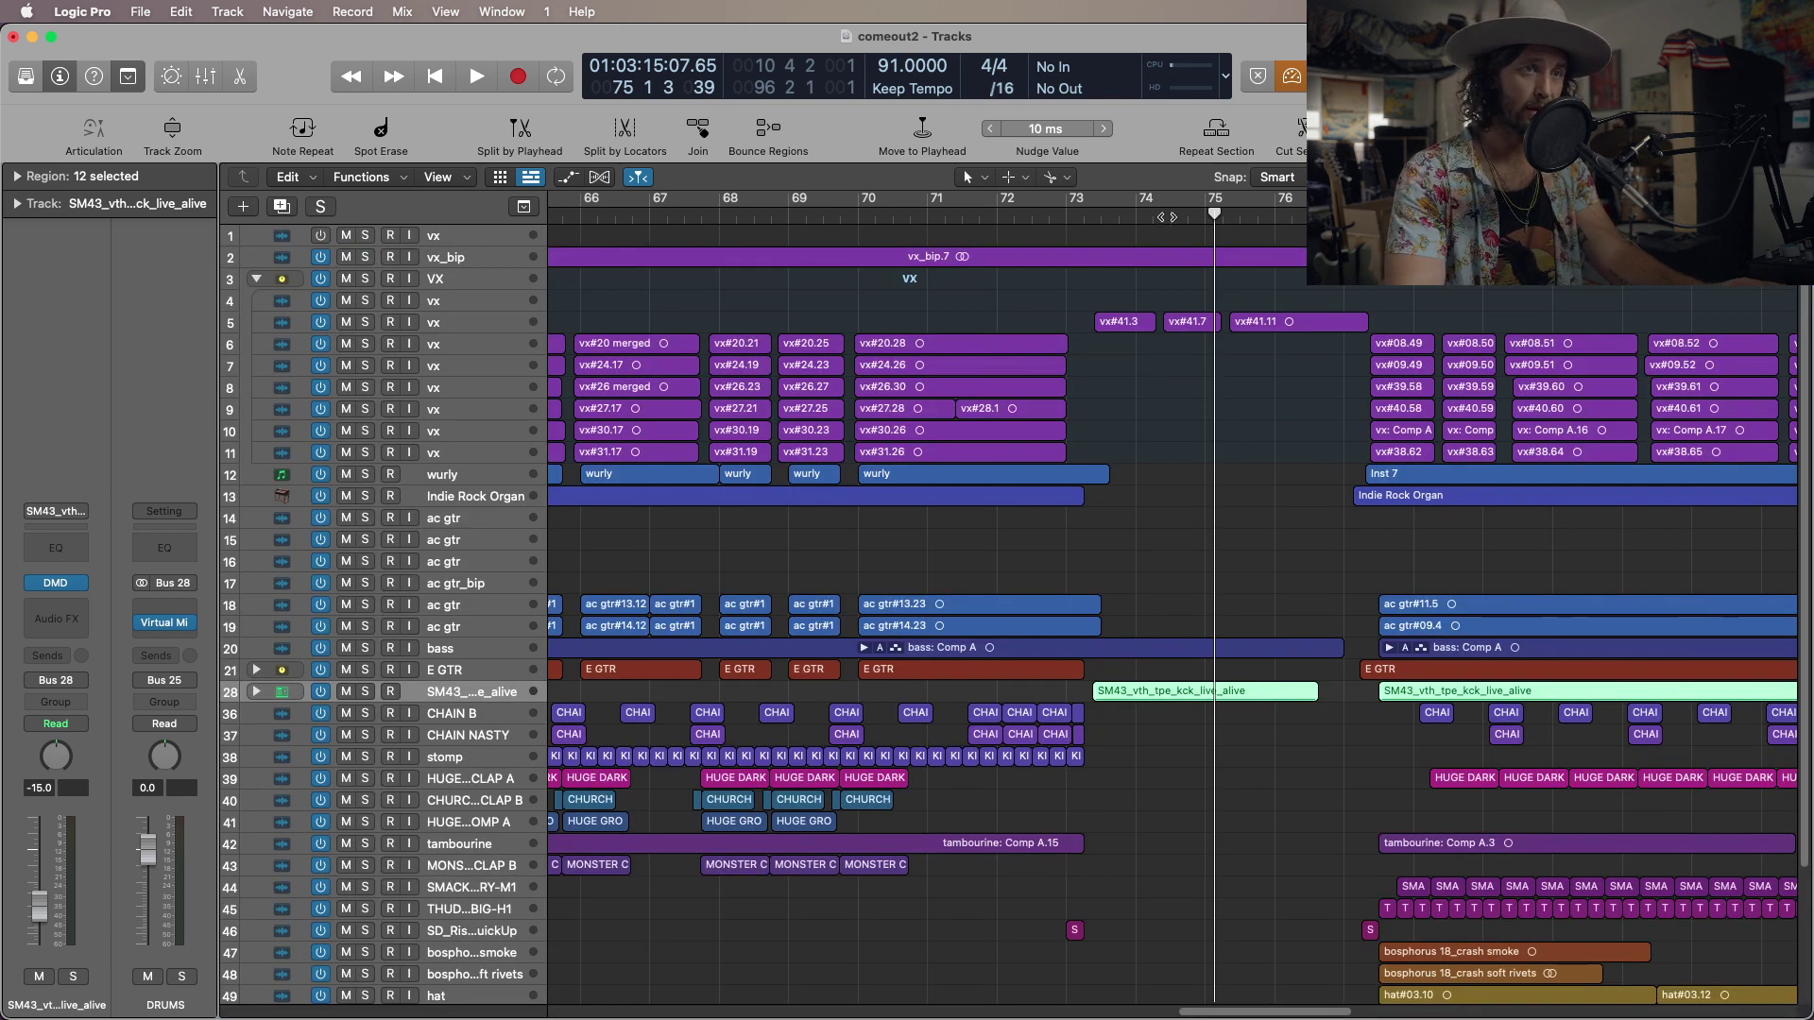
{"action": "left_click", "coordinate": [437, 322]}
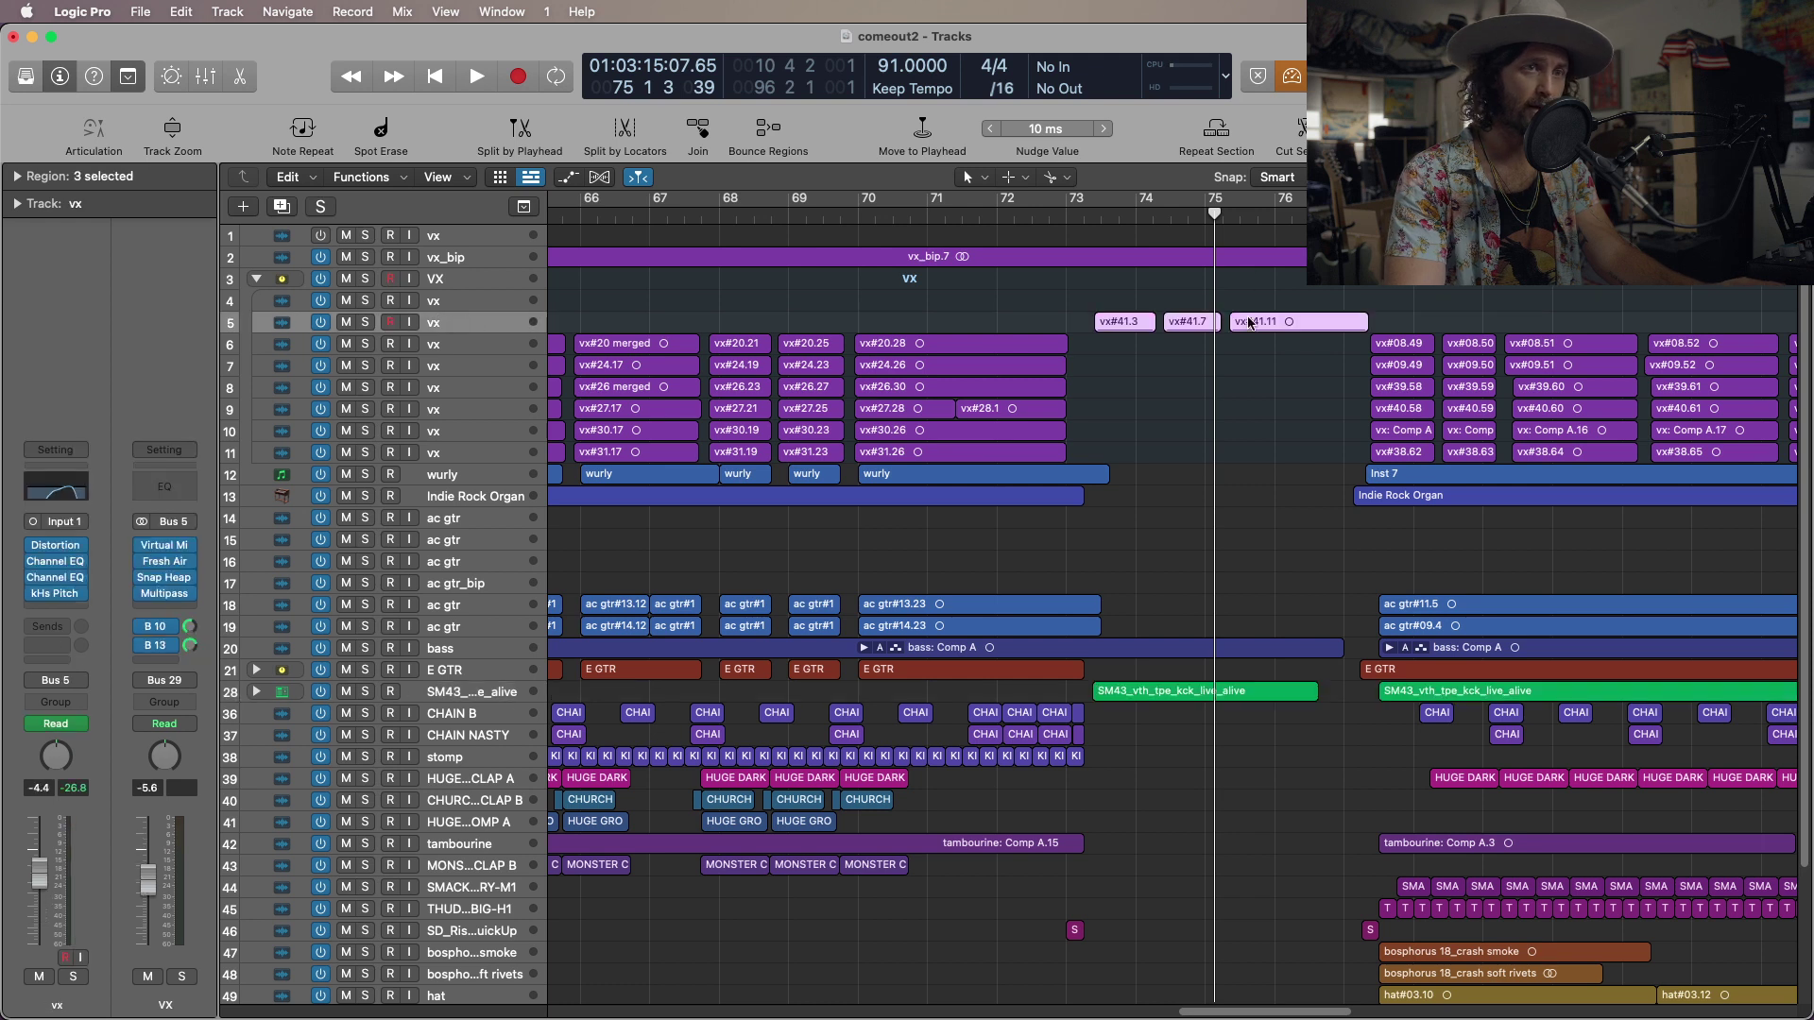
{"action": "key", "text": "space"}
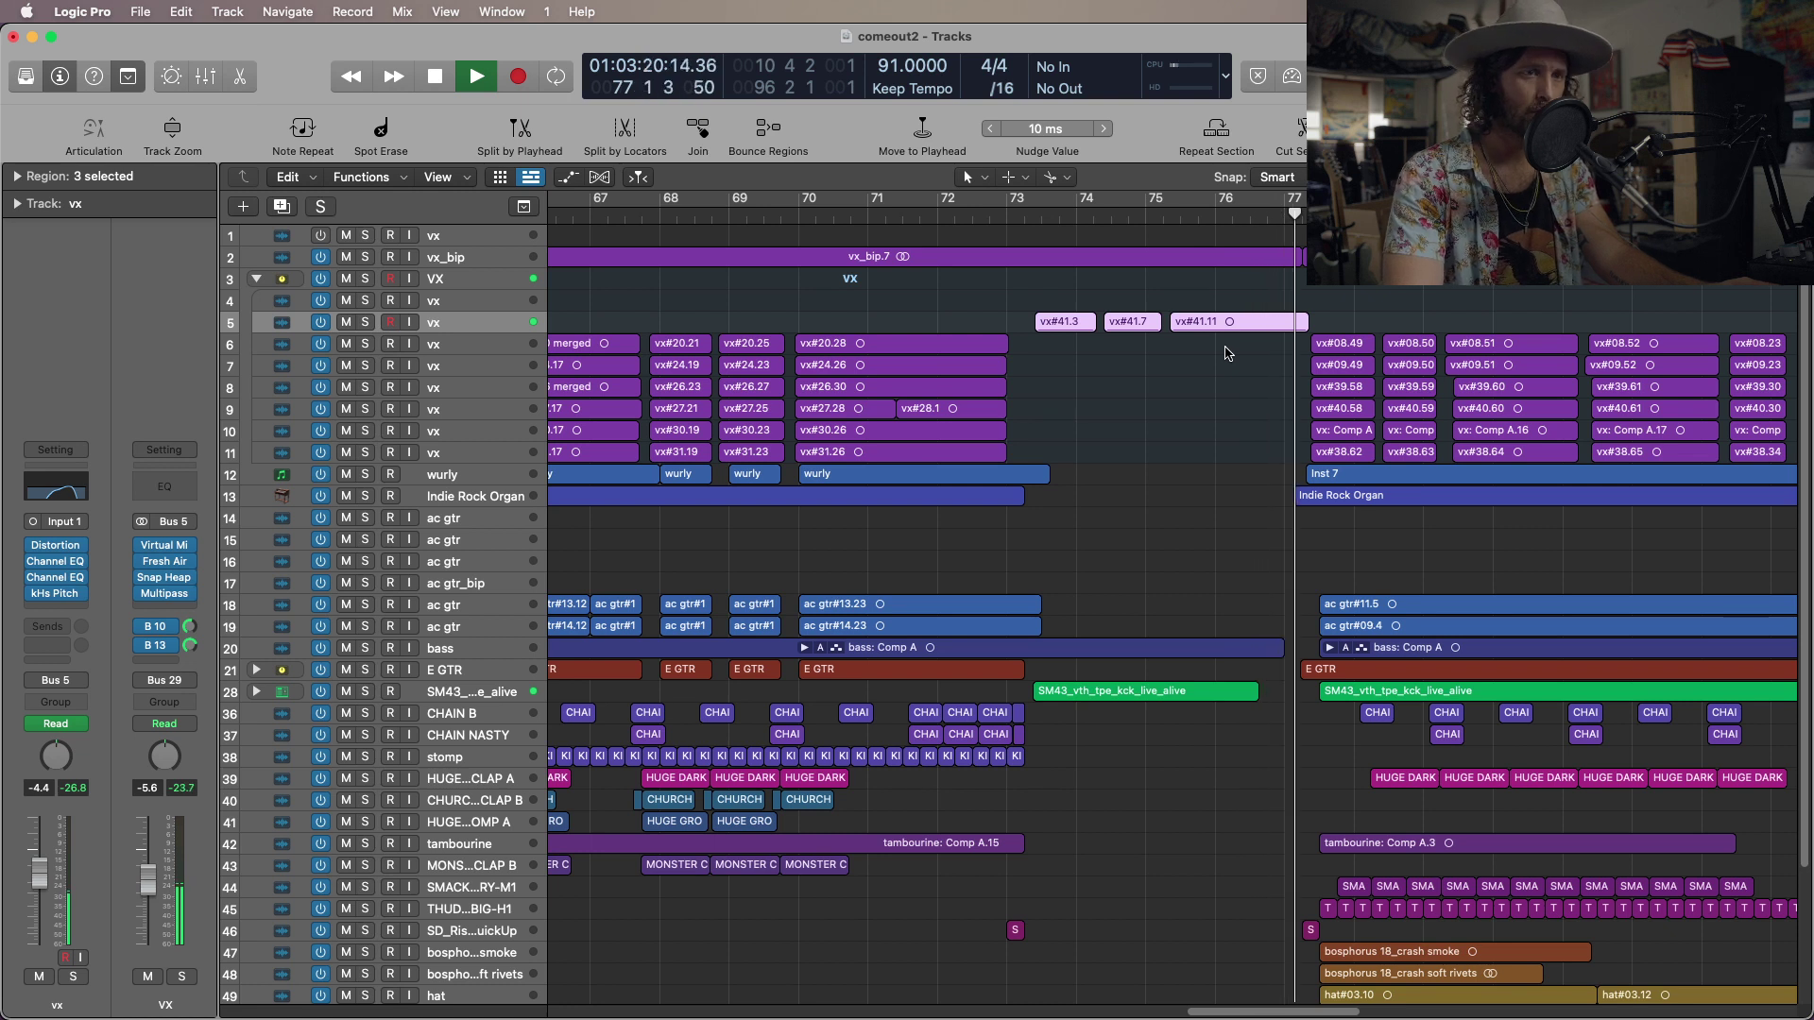
{"action": "key", "text": "space"}
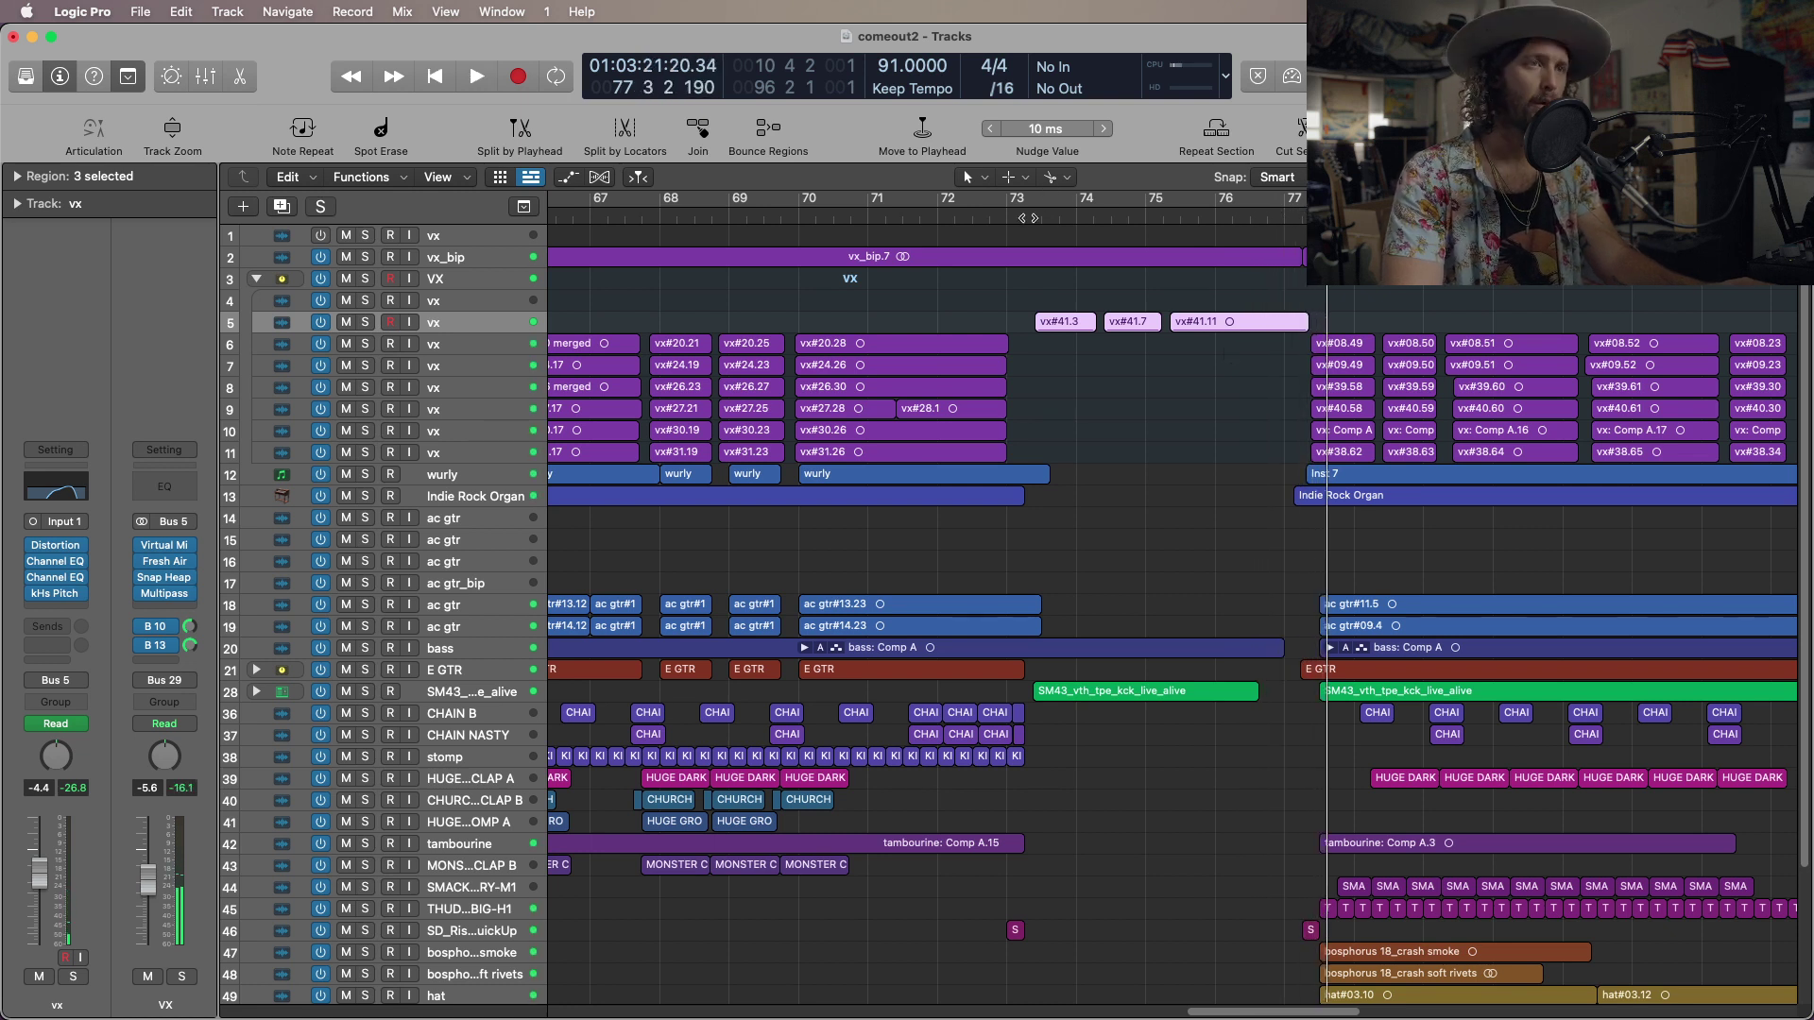
Turn on Low Latency Mode and inspect the kHs Pitch Shifter settings on vocal track 5, closing the plug-in when done.
{"action": "left_click", "coordinate": [1294, 77]}
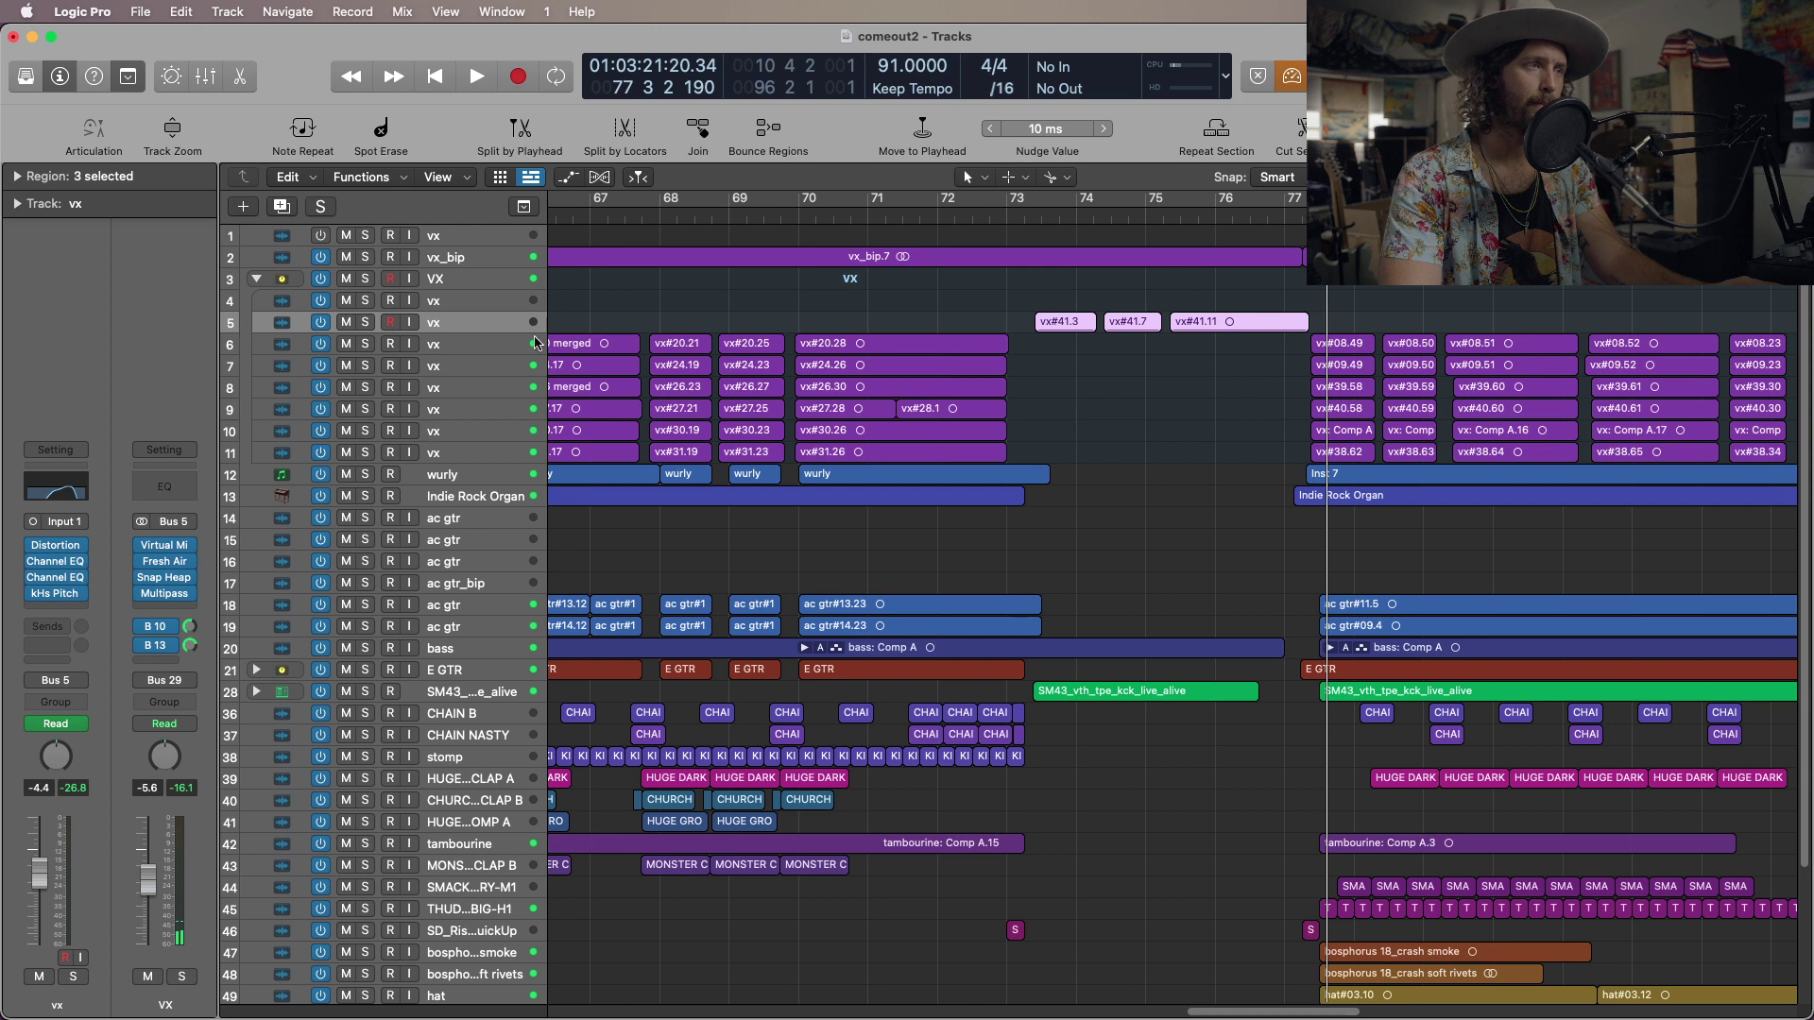
{"action": "left_click", "coordinate": [53, 593]}
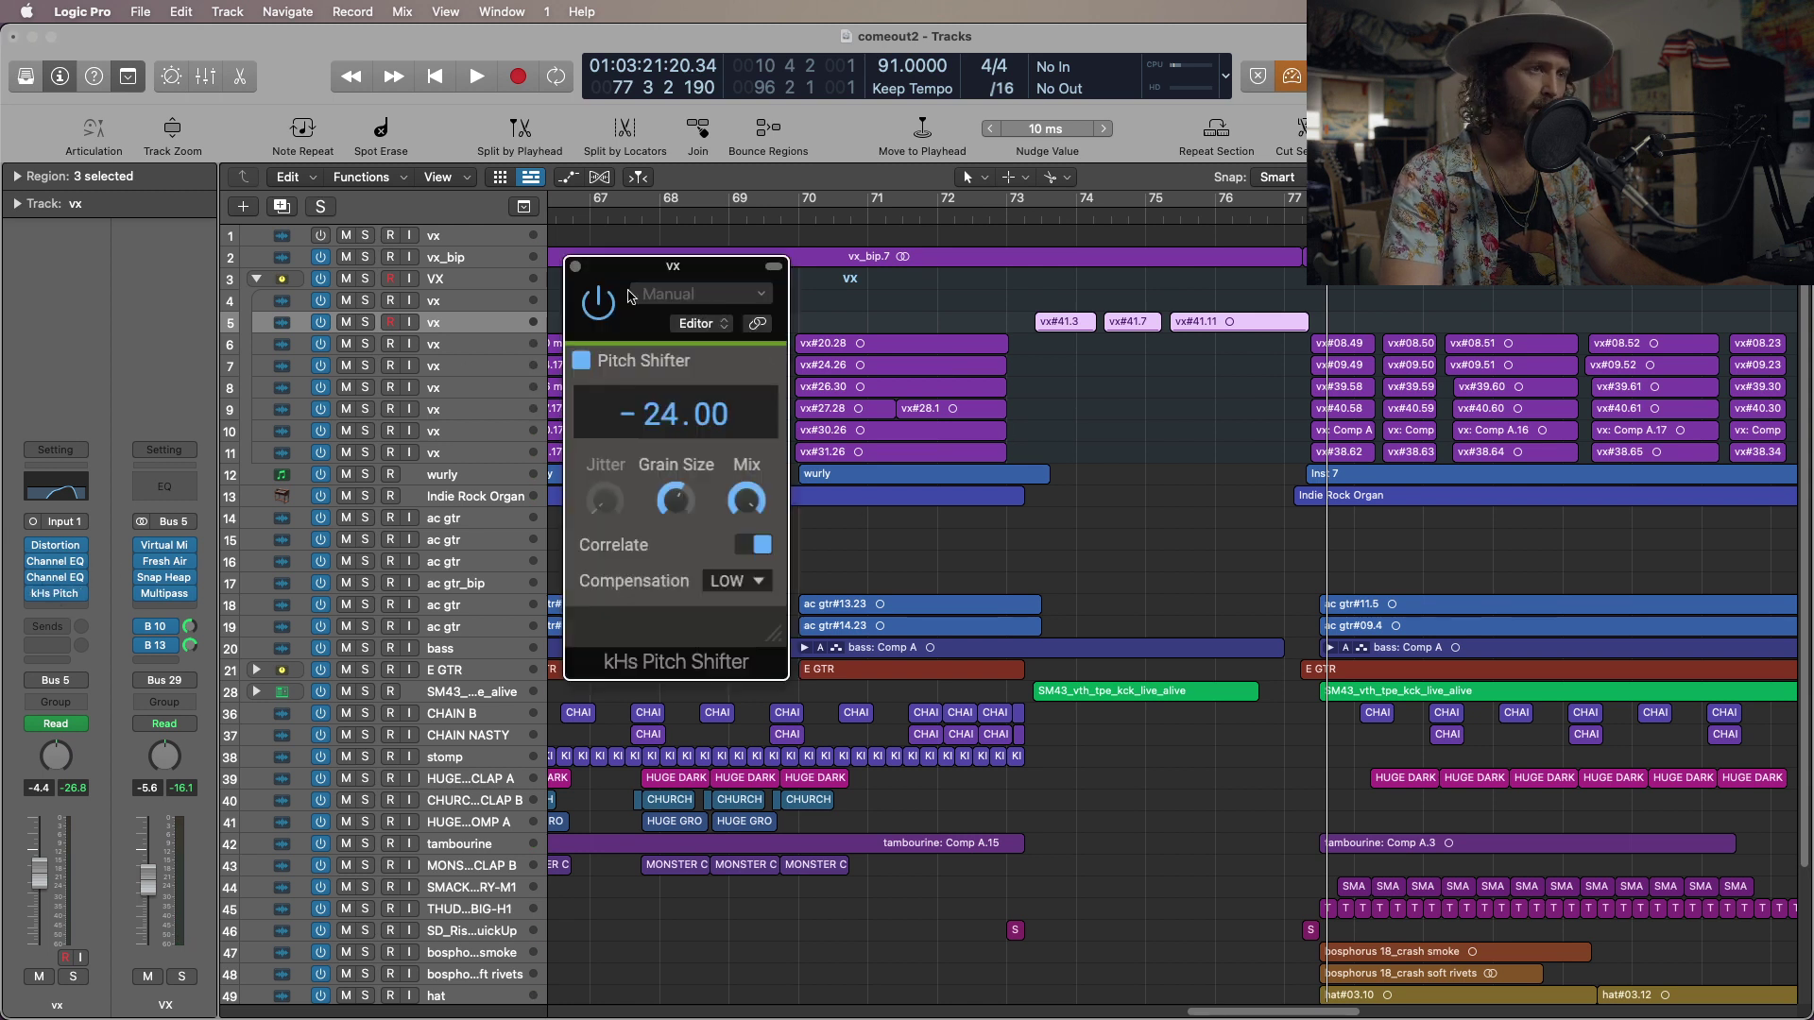
{"action": "left_click", "coordinate": [577, 269]}
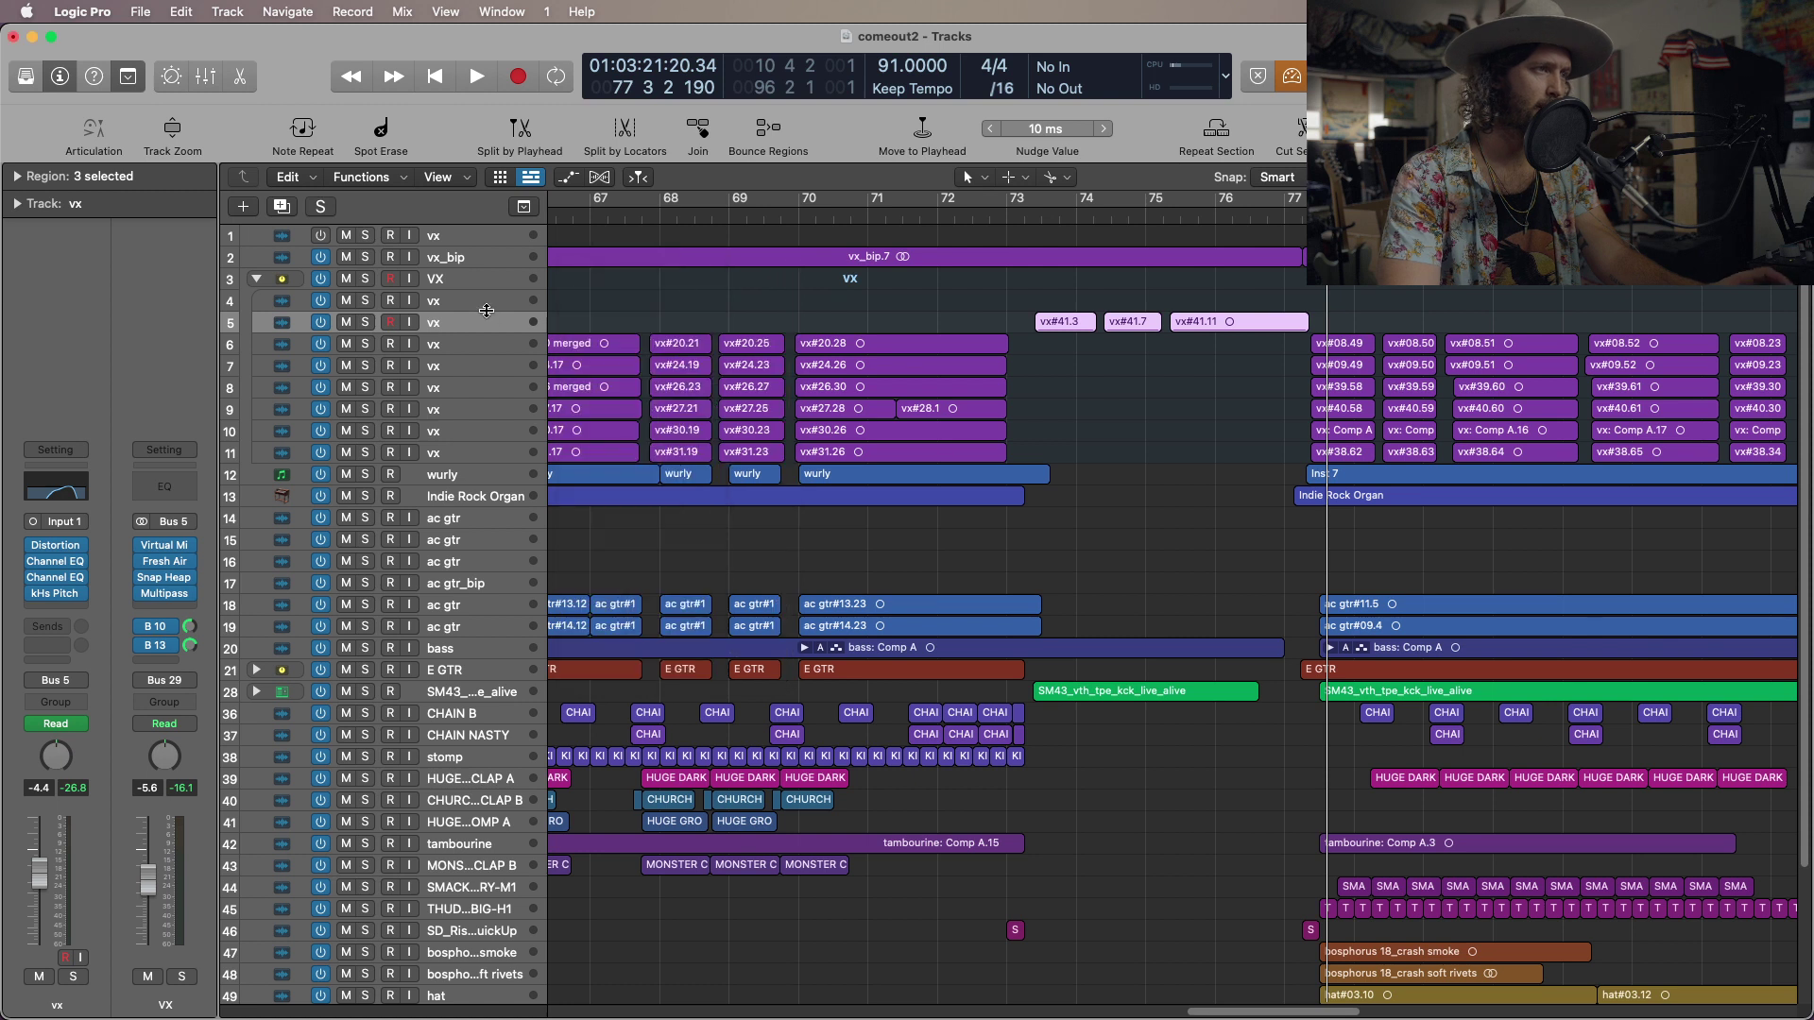
Examine the Pitch automation curve over the breakdown regions on vocal track 5, and hide the automation when done.
{"action": "key", "text": "super+Down"}
{"action": "key", "text": "a"}
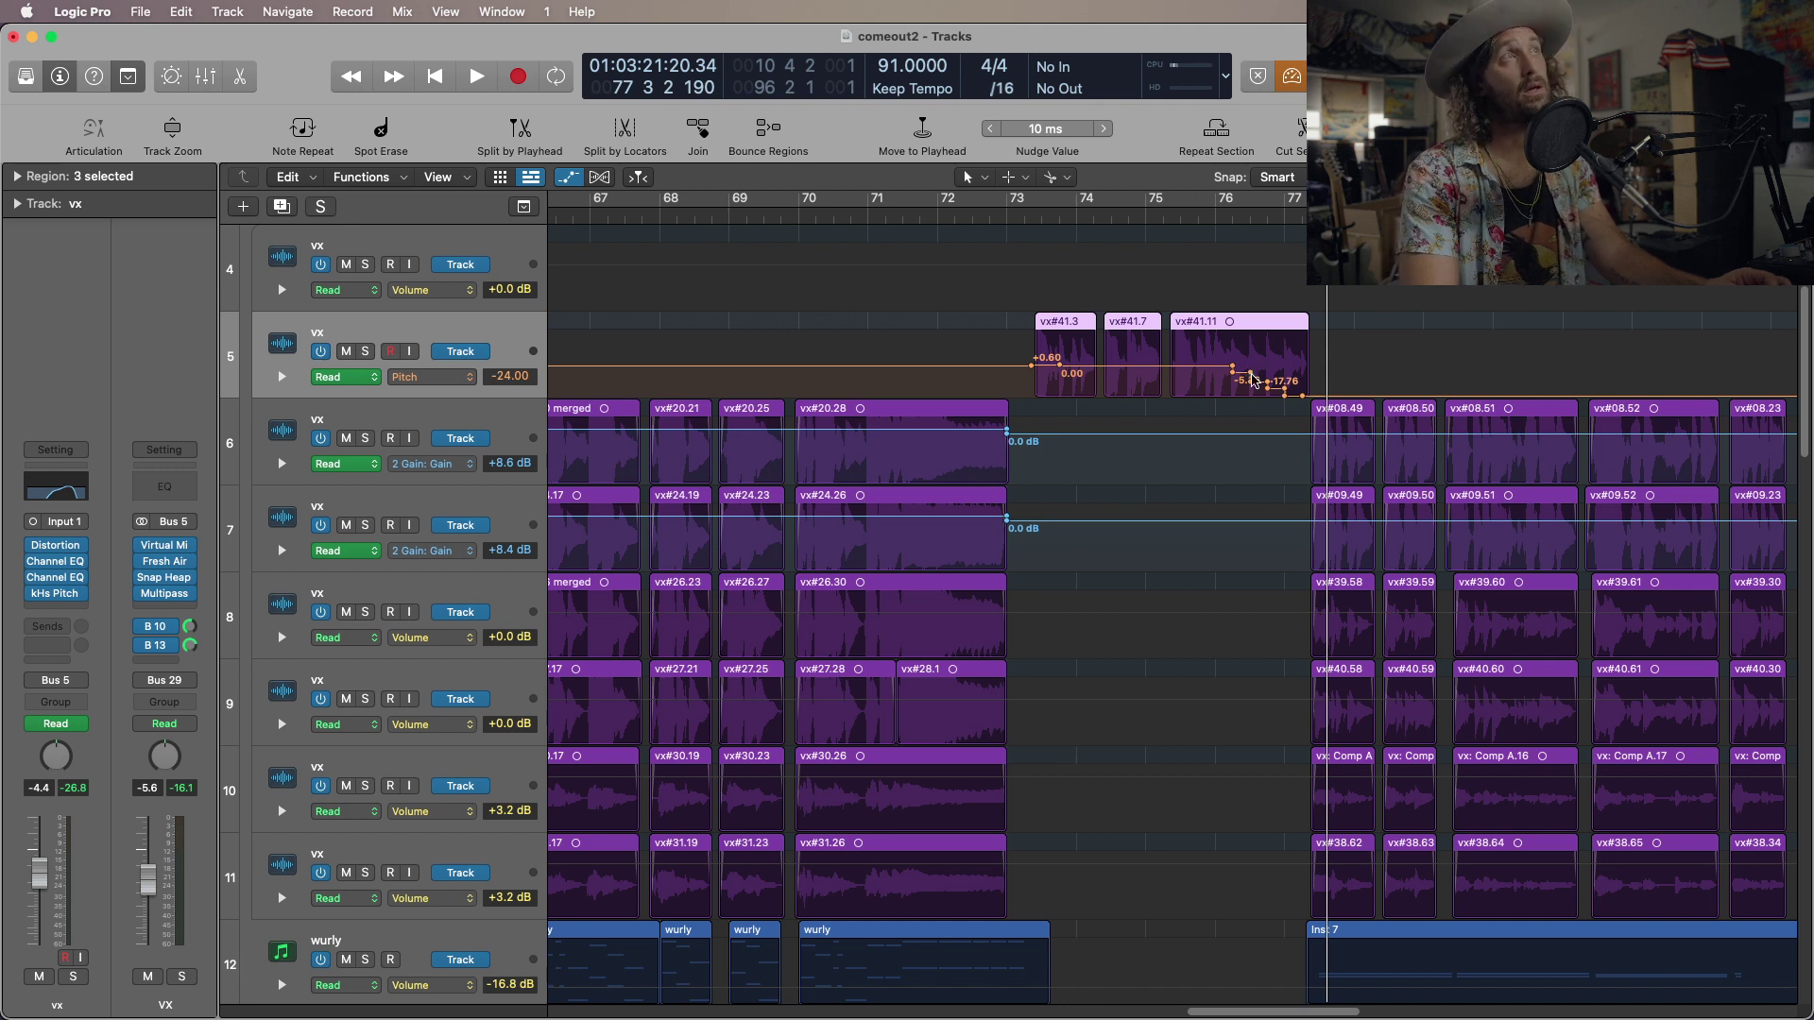
{"action": "scroll", "coordinate": [1252, 378], "scroll_direction": "up", "scroll_amount": 5}
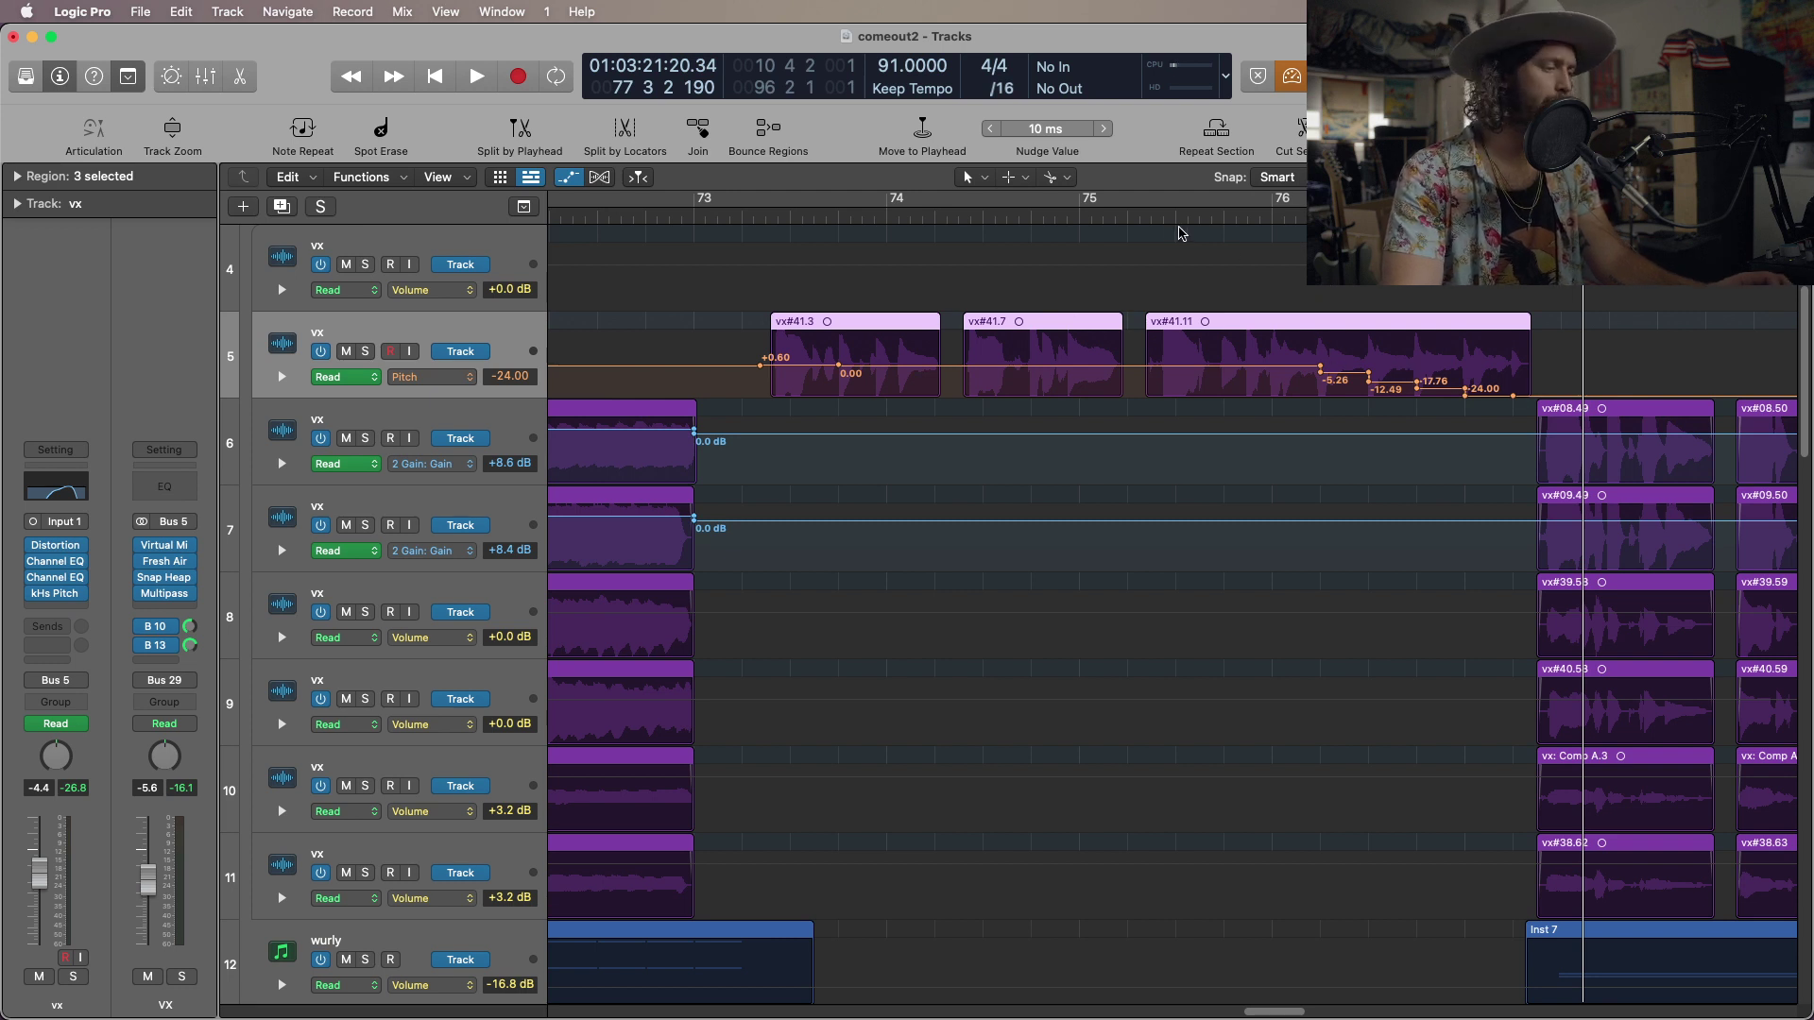
{"action": "key", "text": "super+Up"}
{"action": "key", "text": "super+Up"}
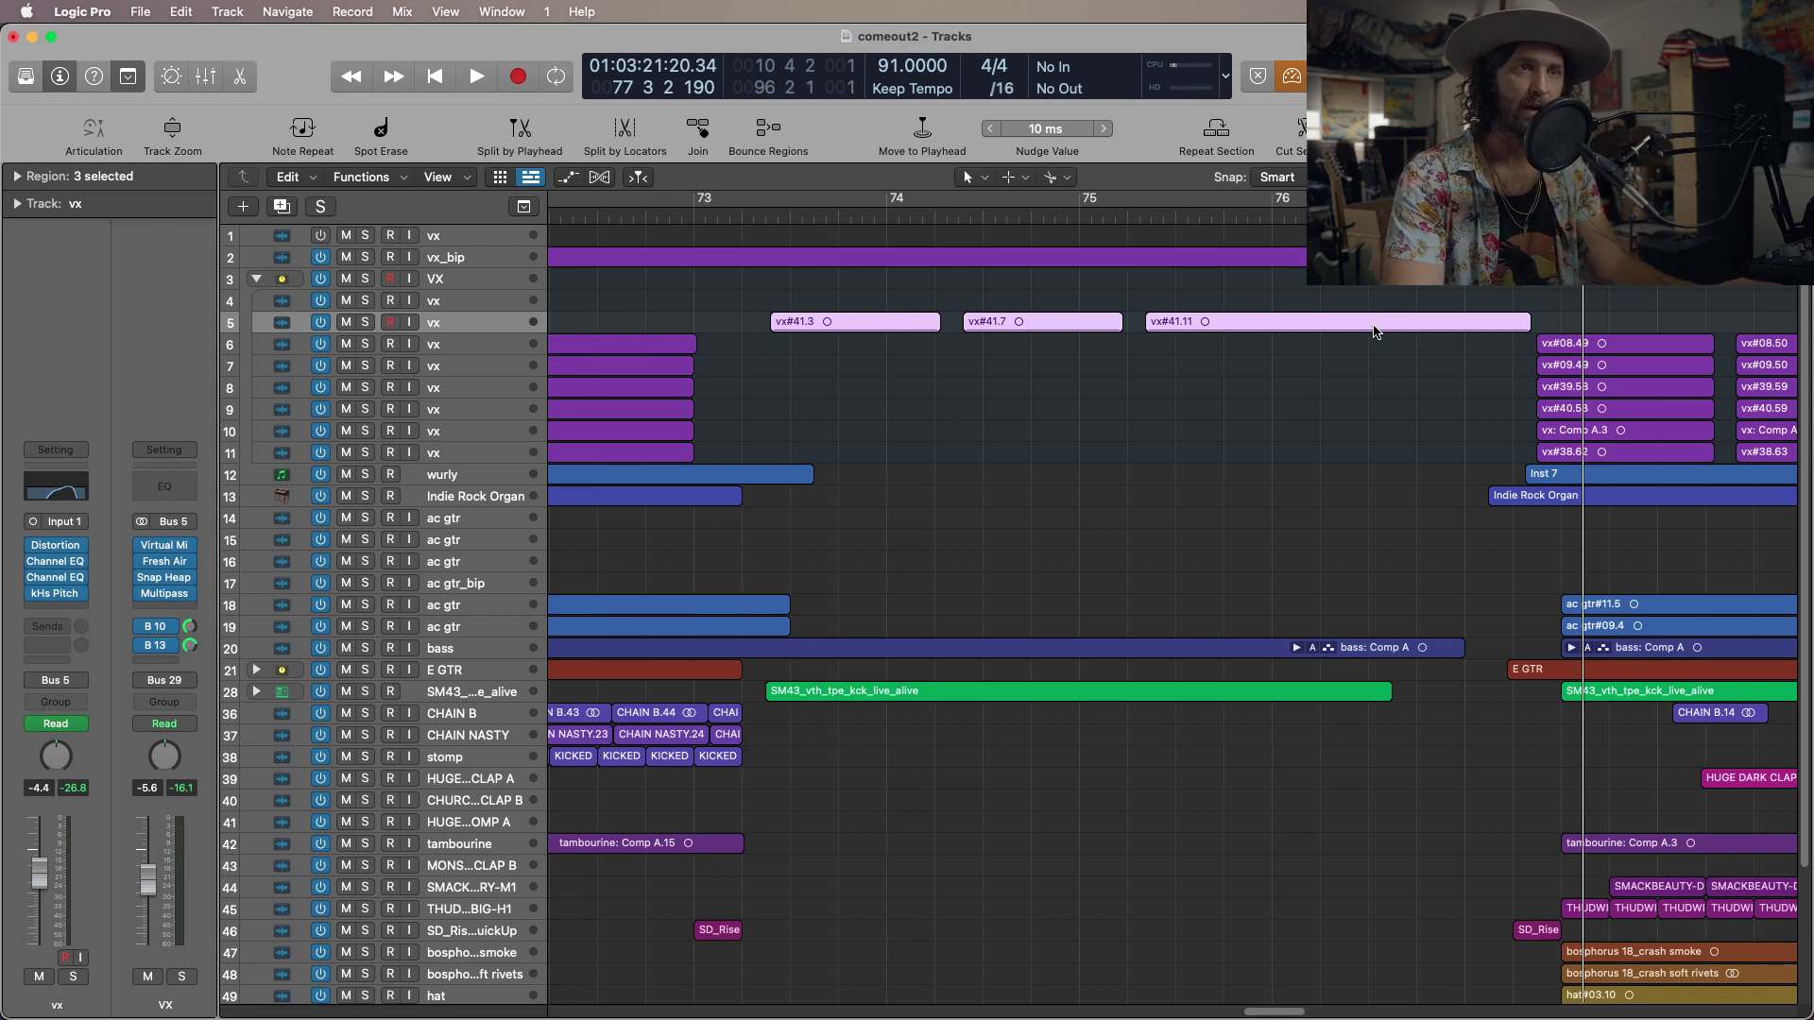
Turn off Low Latency Mode and replay the end of the breakdown into bar 77 beat 3.
{"action": "left_click", "coordinate": [1294, 80]}
{"action": "left_click", "coordinate": [1436, 397]}
{"action": "key", "text": "space"}
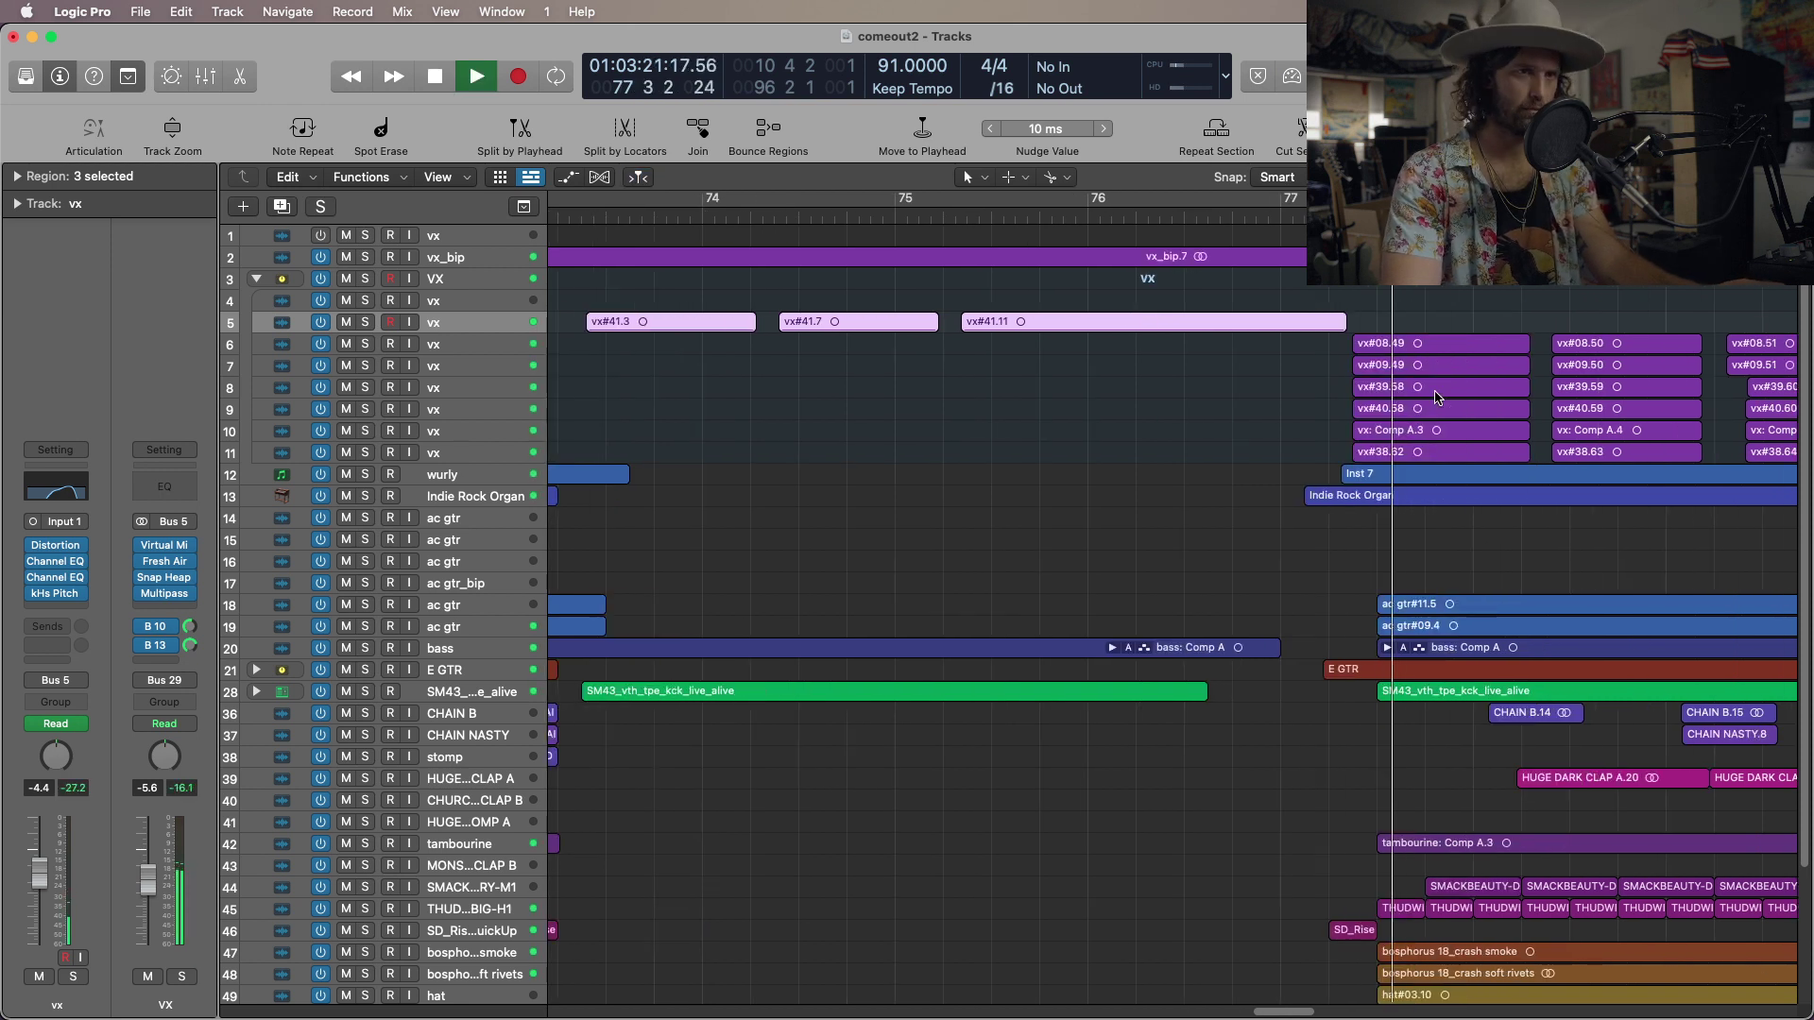
{"action": "key", "text": "space"}
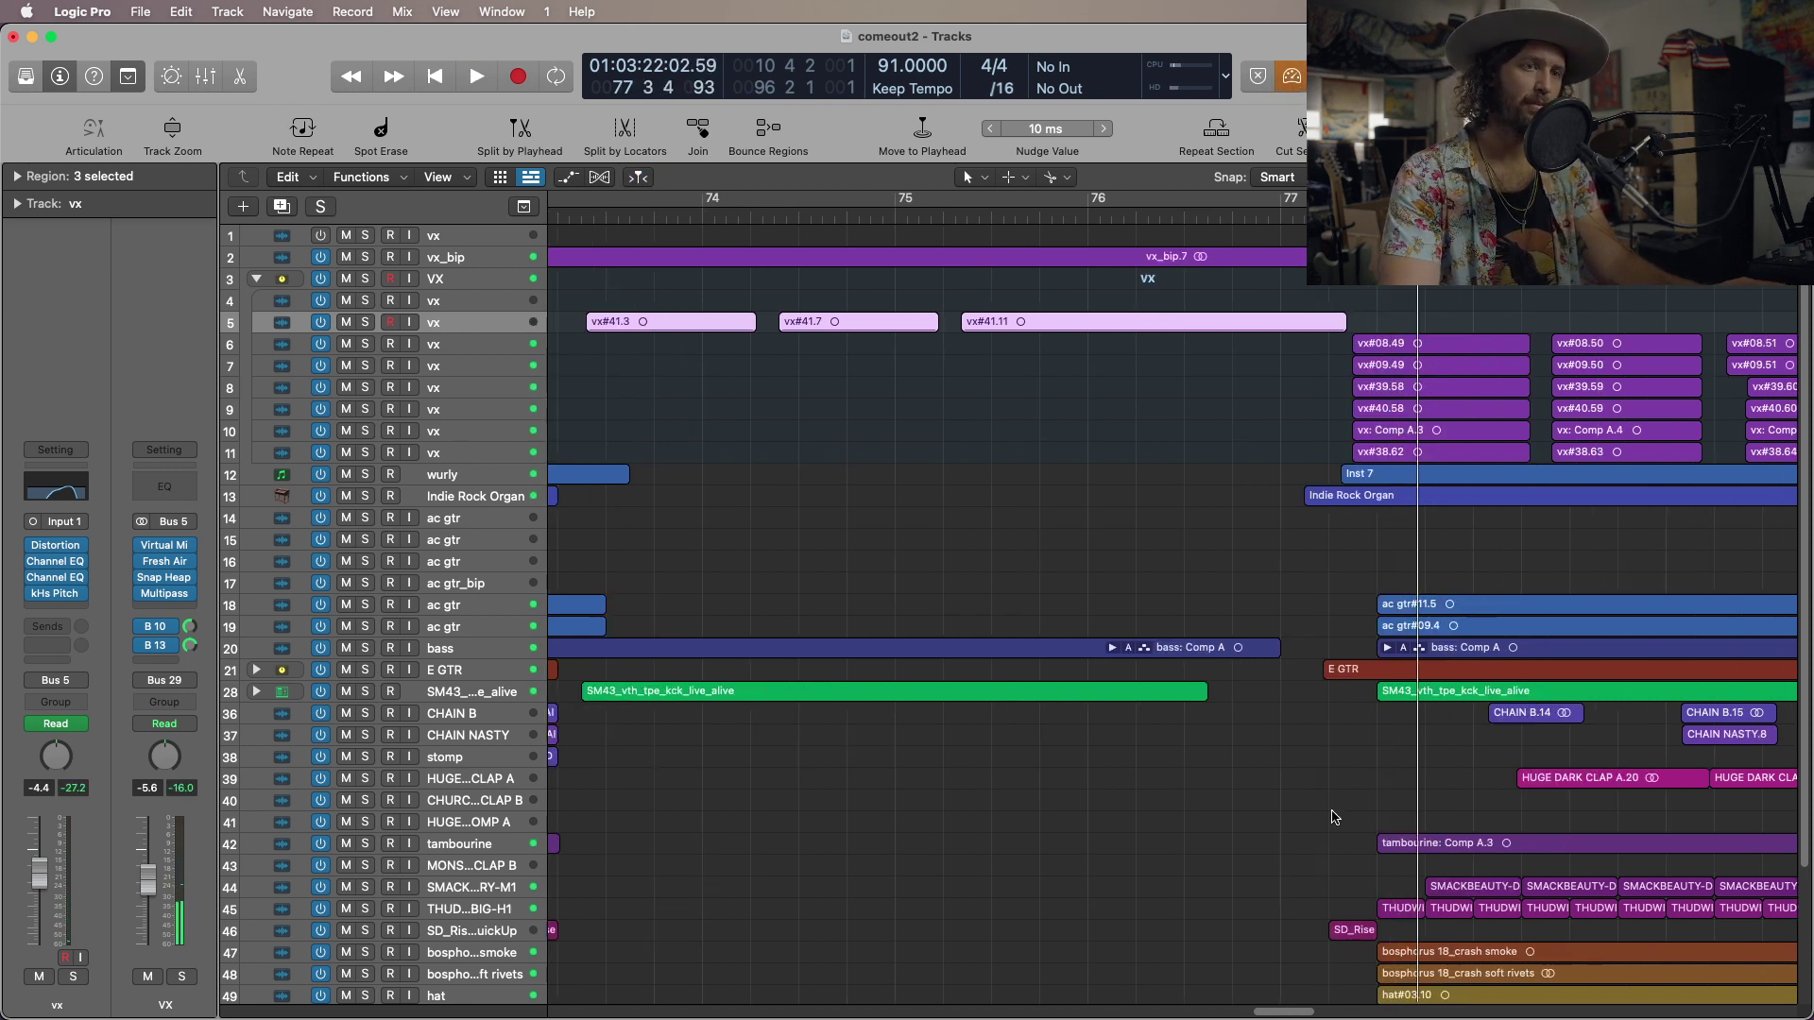
Look over the tracks entering at bar 77, expanding the E GTR track stack to view its regions and collapsing it again.
{"action": "scroll", "coordinate": [1307, 749], "scroll_direction": "down", "scroll_amount": 5}
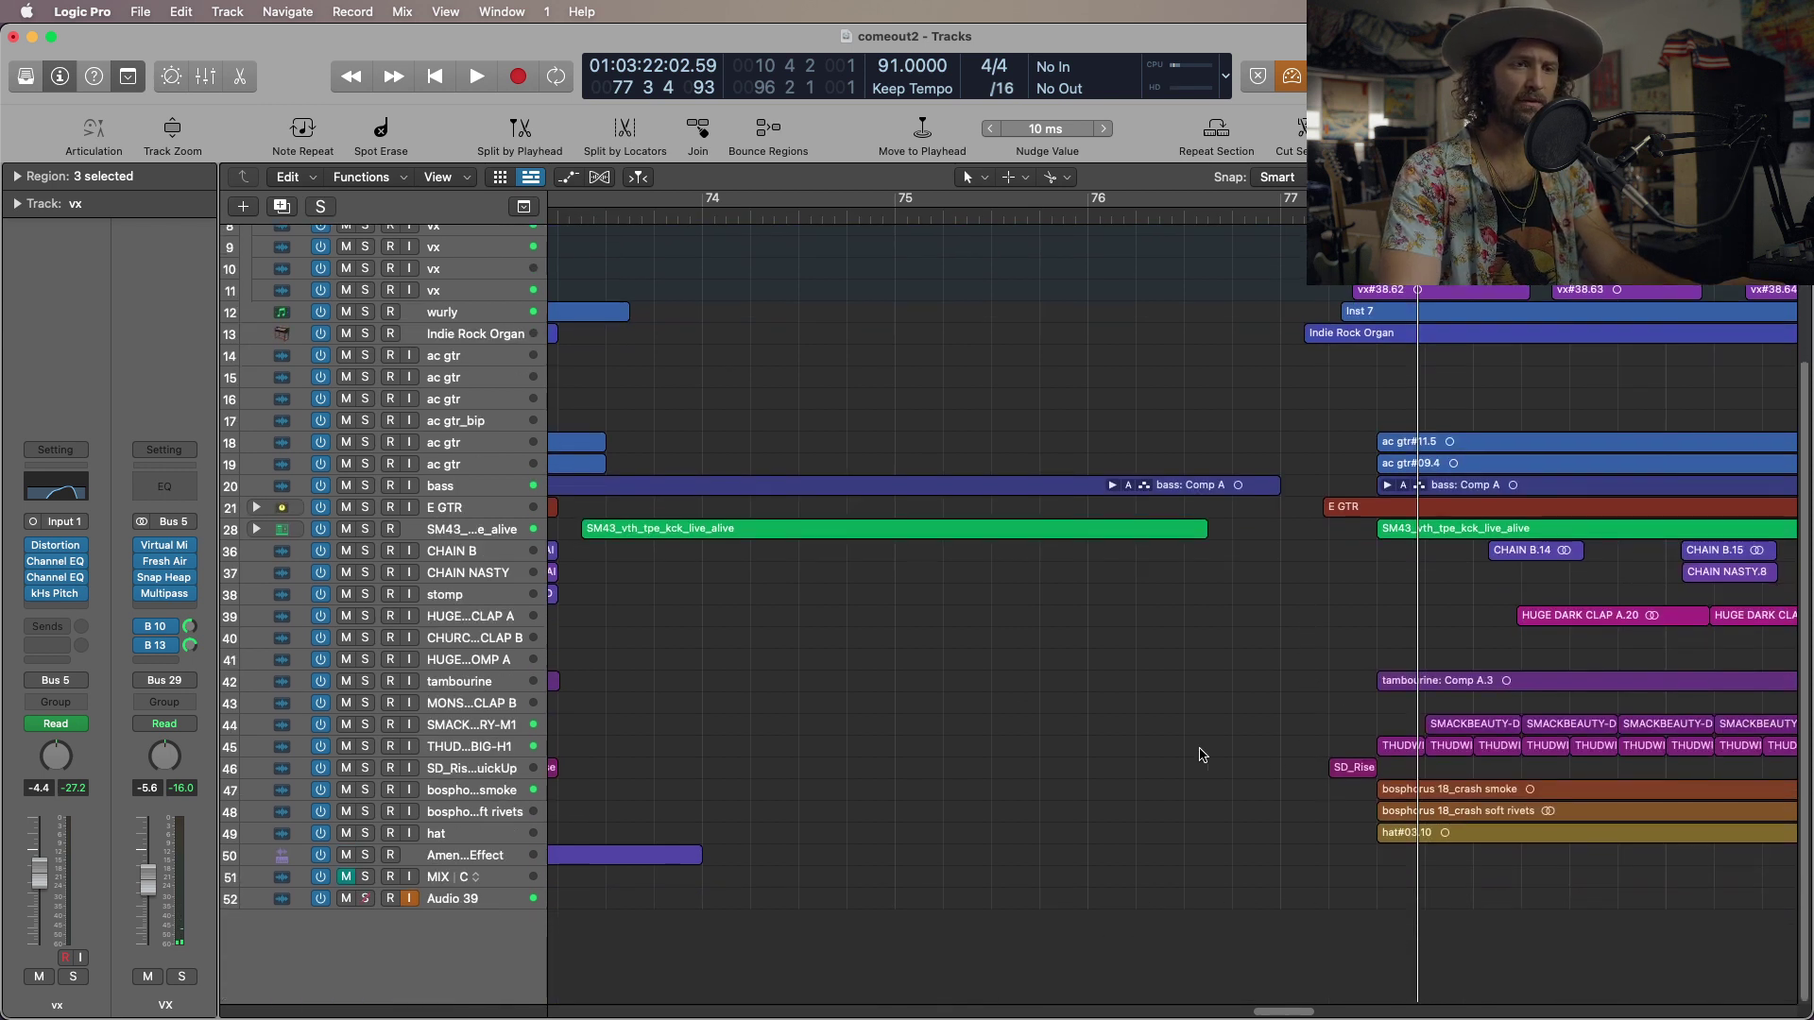
{"action": "scroll", "coordinate": [1250, 746], "scroll_direction": "up", "scroll_amount": 5}
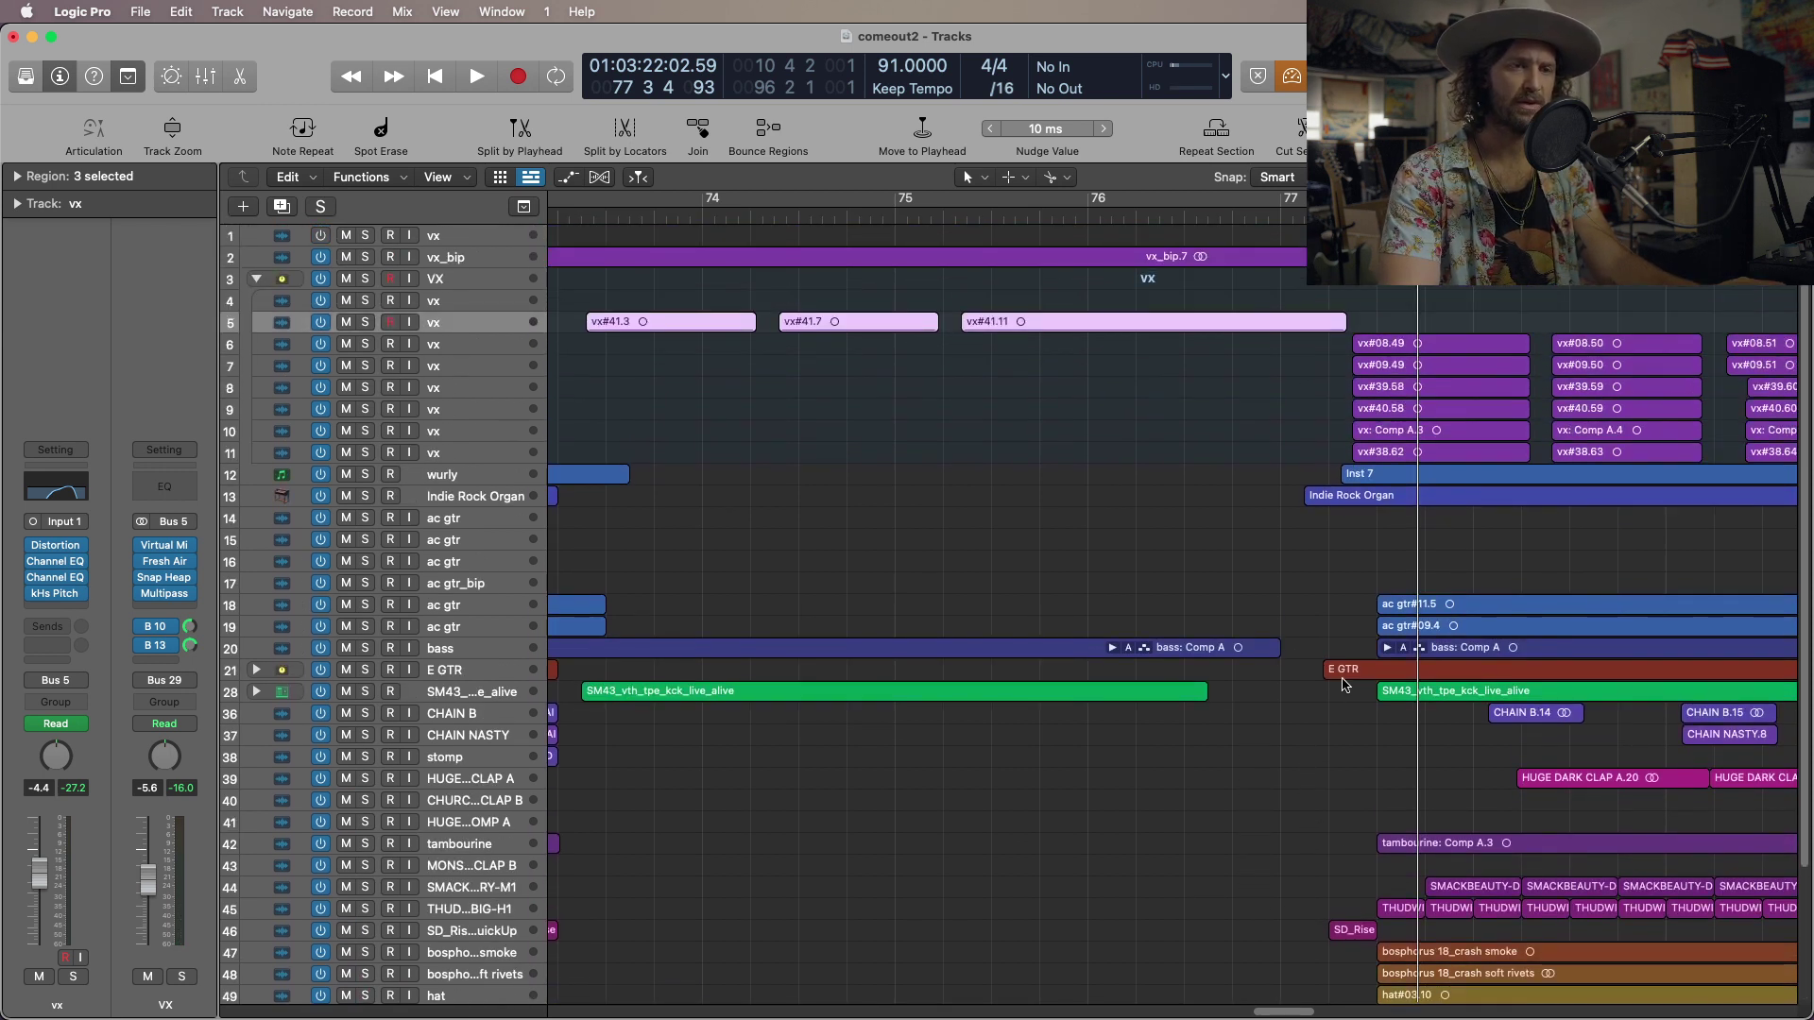
{"action": "left_click", "coordinate": [256, 670]}
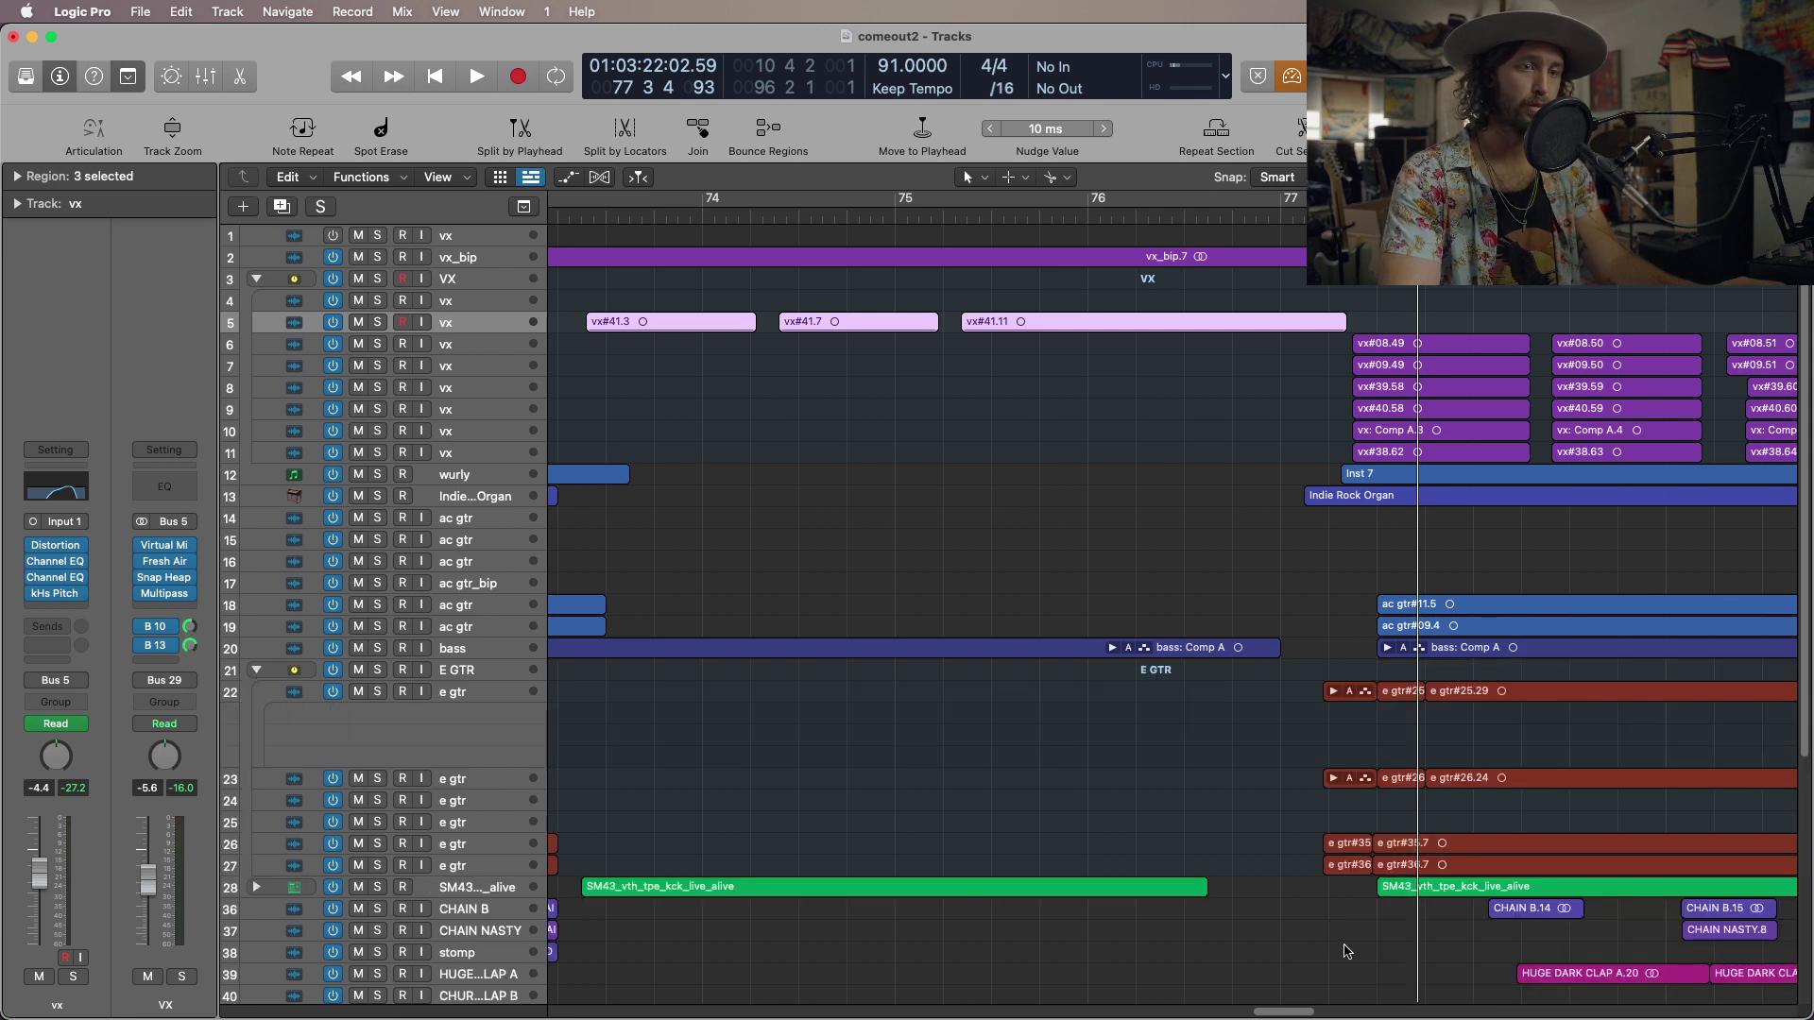
{"action": "left_click", "coordinate": [256, 670]}
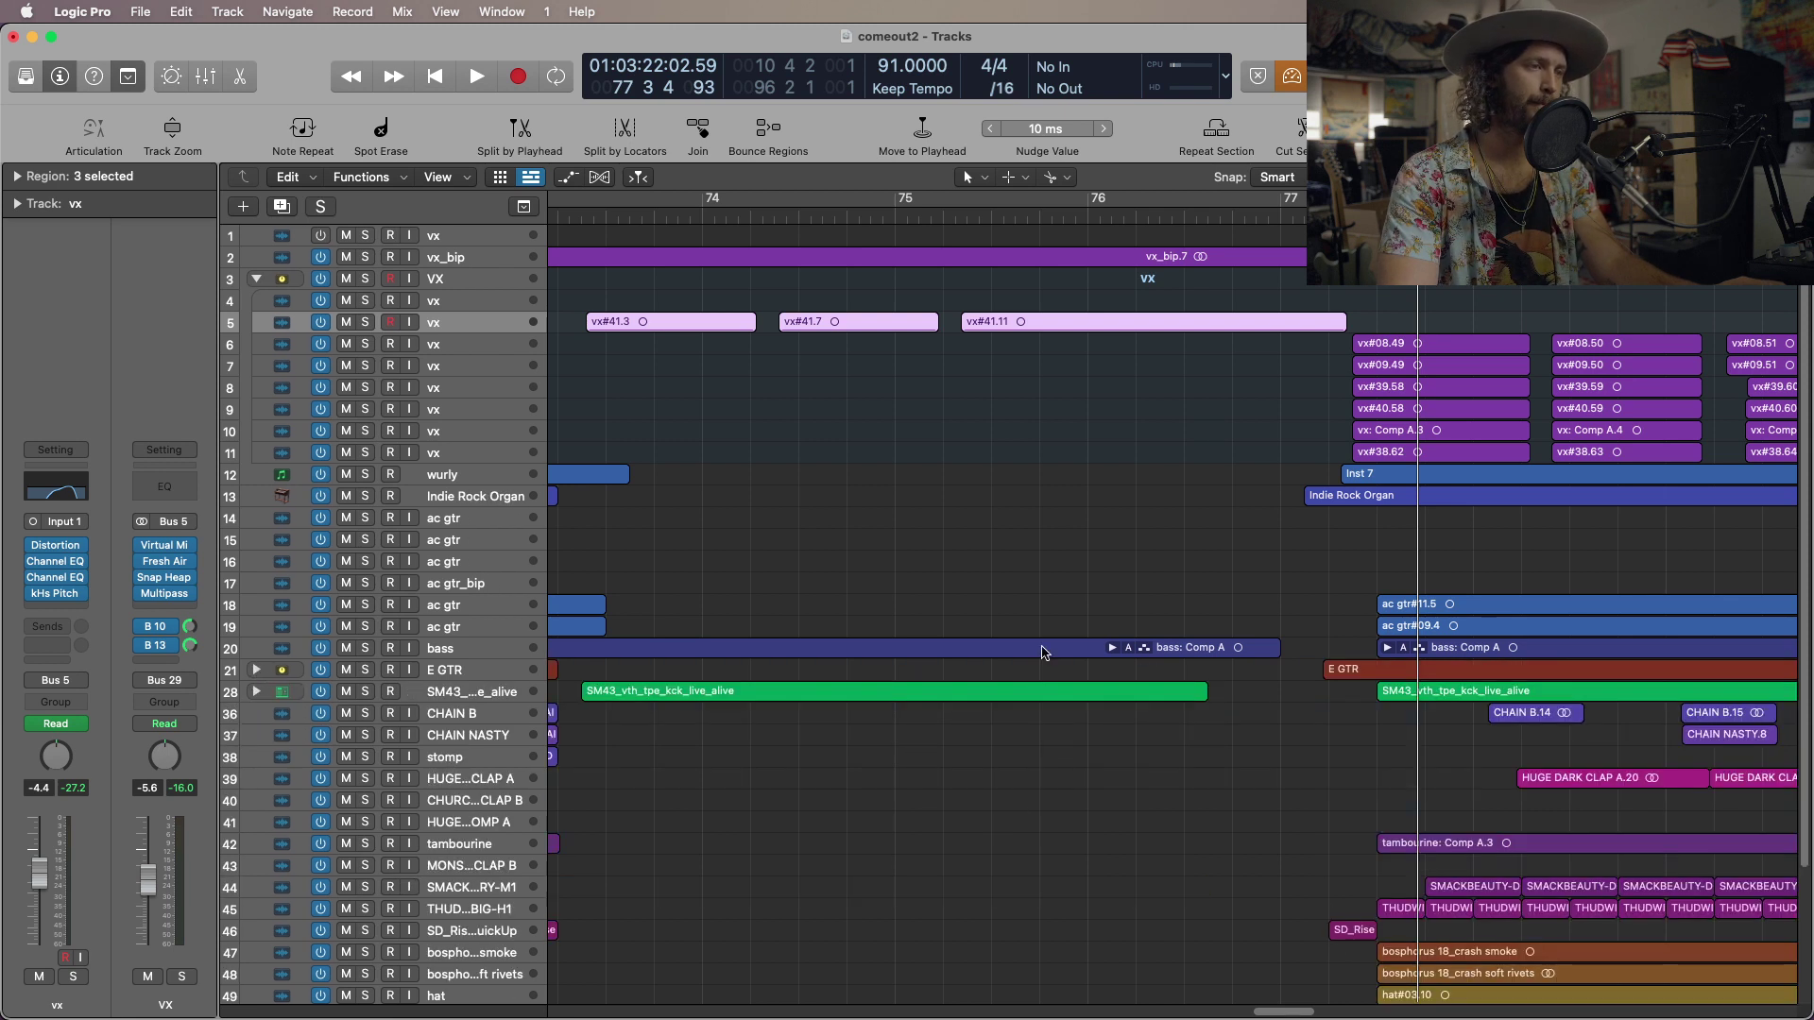
Play the full arrangement of the section after the breakdown up to bar 84, and turn on Low Latency Mode when stopped.
{"action": "scroll", "coordinate": [1367, 487], "scroll_direction": "right", "scroll_amount": 5}
{"action": "left_click", "coordinate": [1018, 215]}
{"action": "key", "text": "space"}
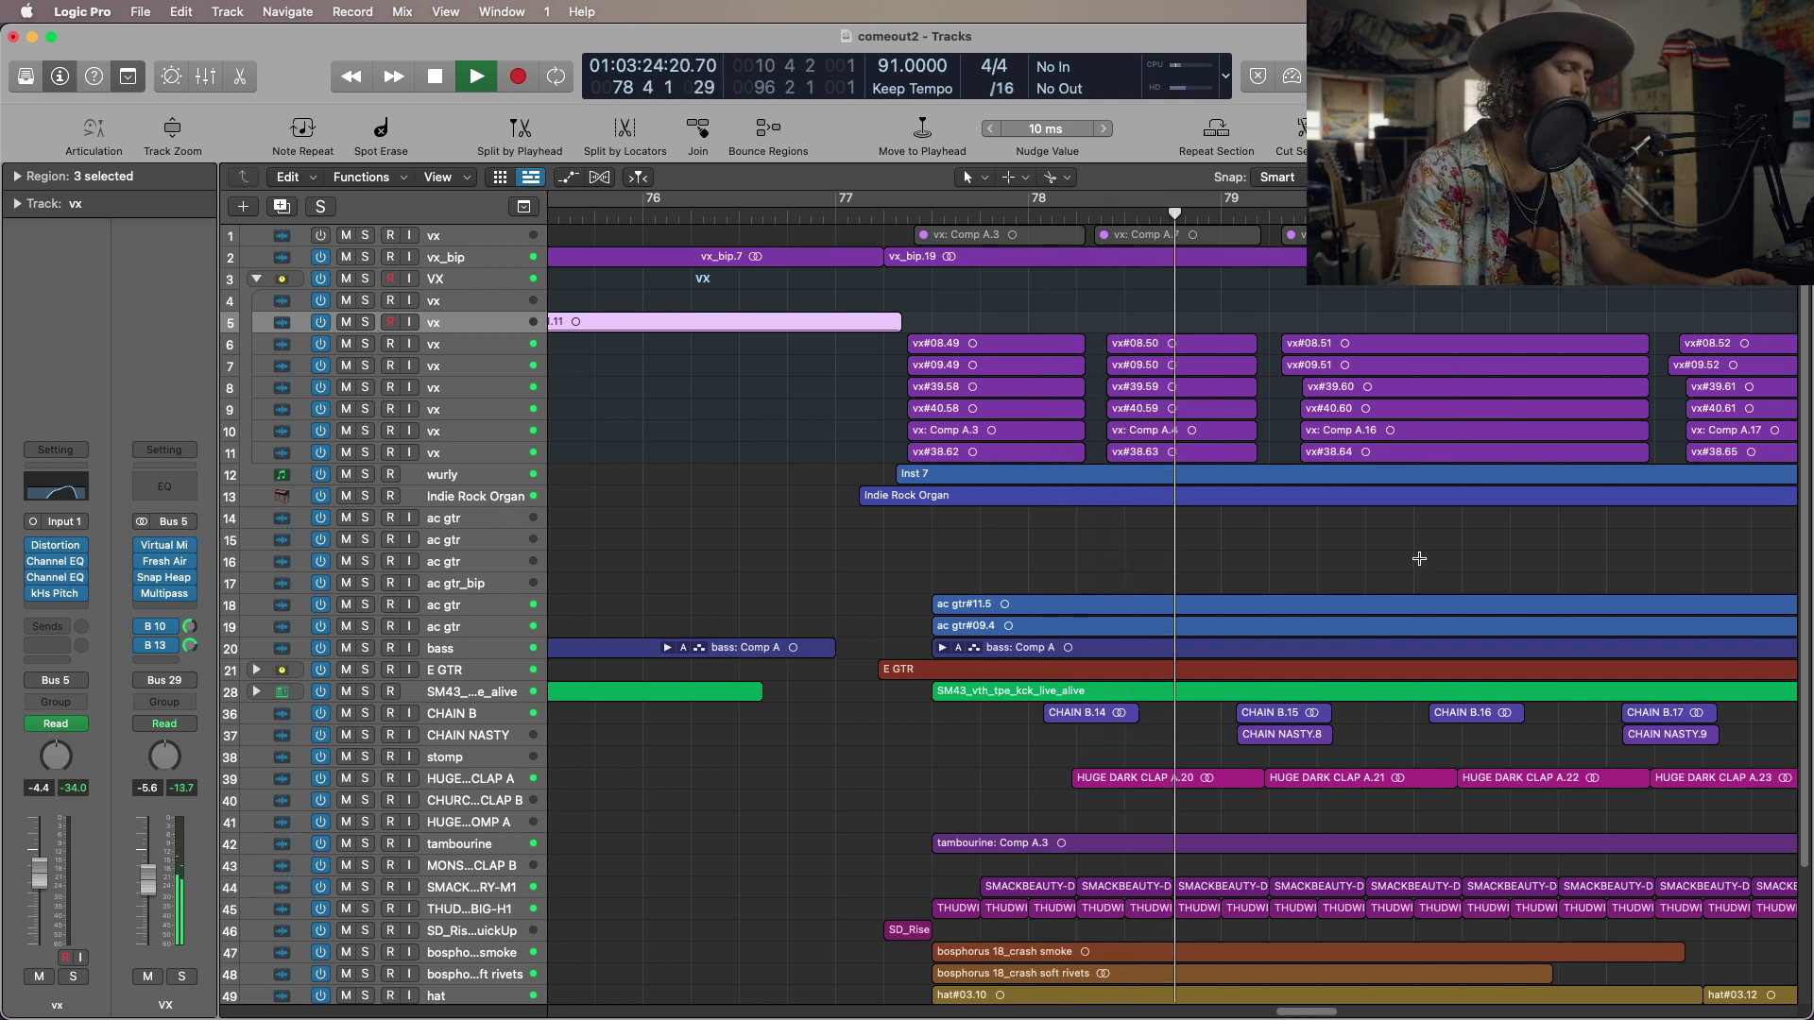
{"action": "key", "text": "super+Left"}
{"action": "key", "text": "super+Left"}
{"action": "key", "text": "super+Right"}
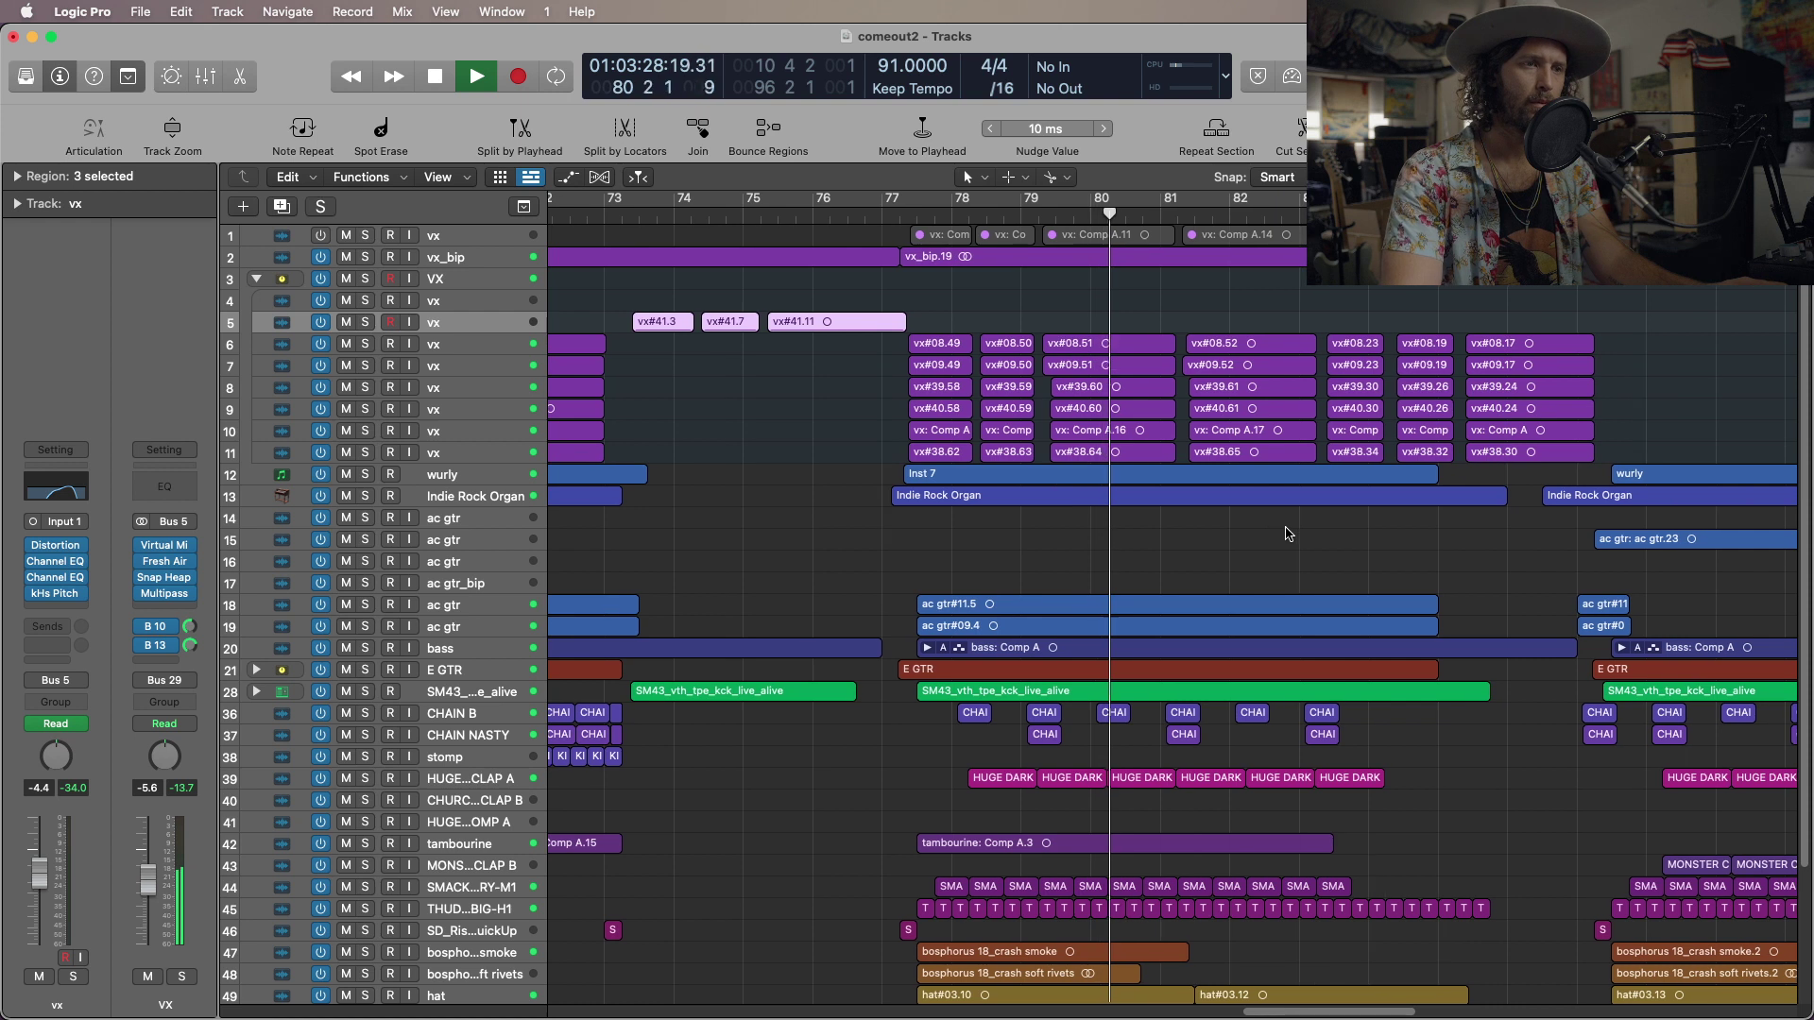
{"action": "scroll", "coordinate": [1287, 534], "scroll_direction": "down", "scroll_amount": 2}
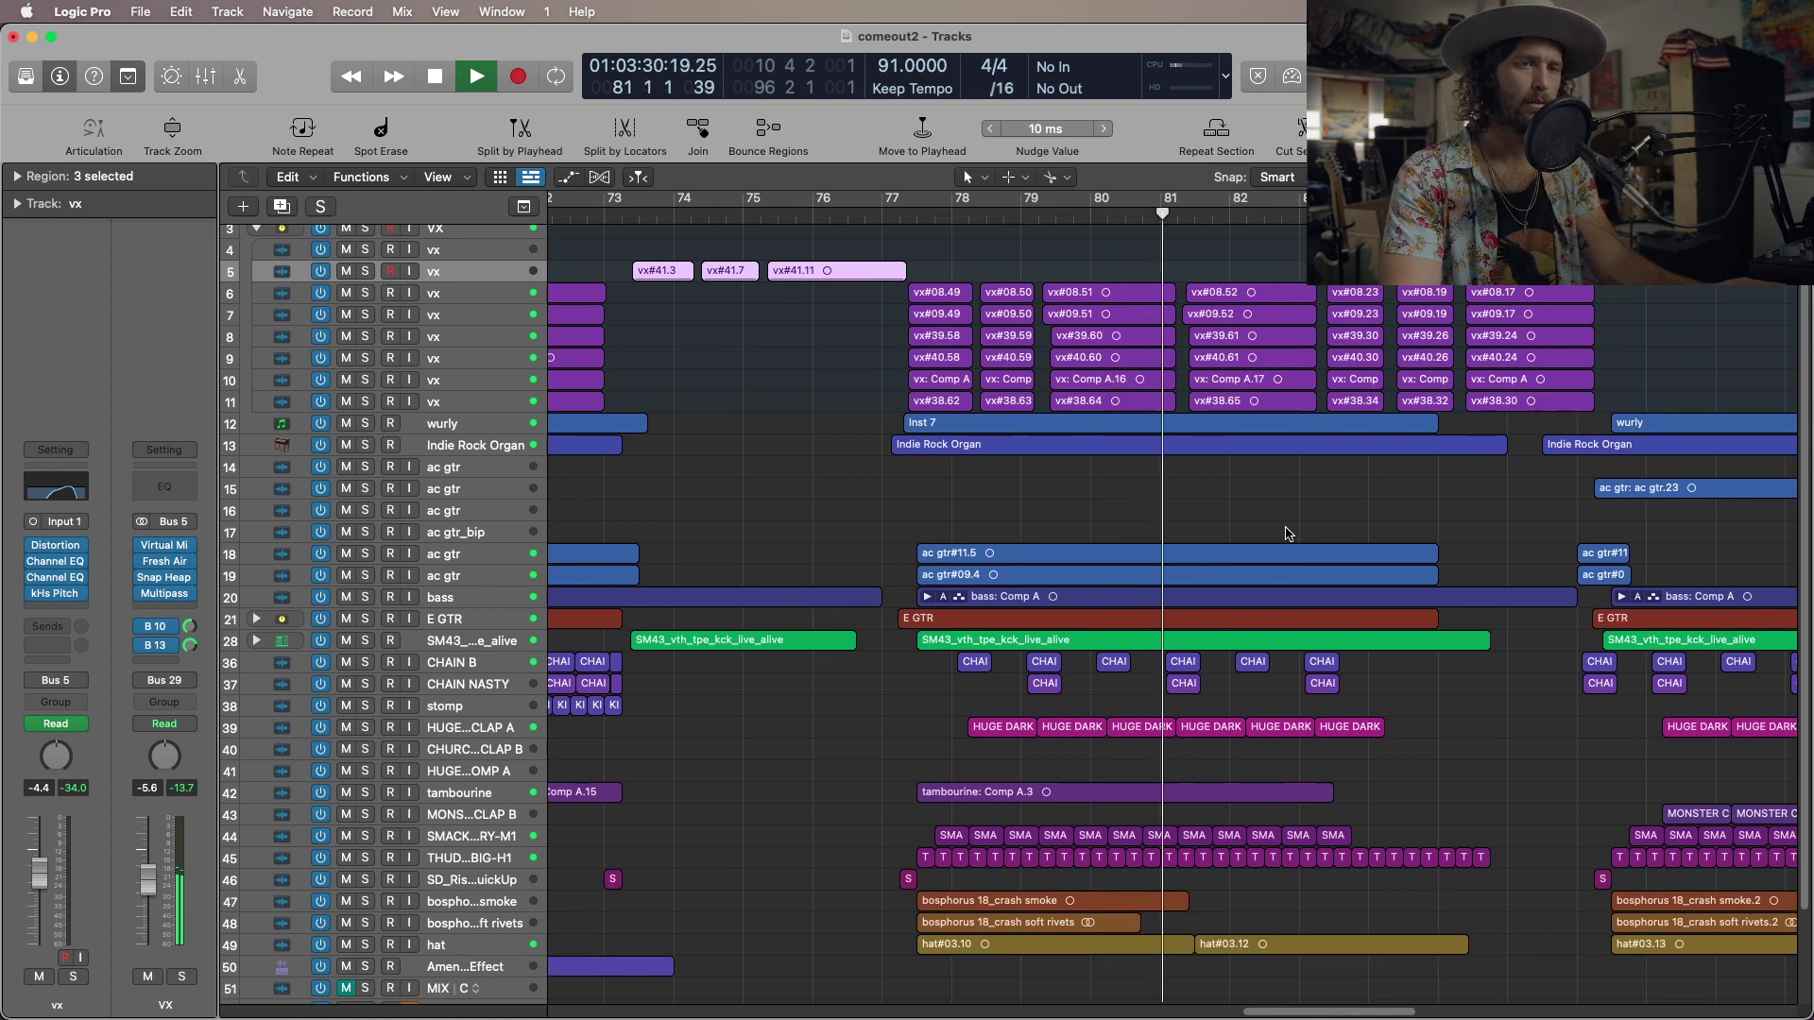
{"action": "key", "text": "super+Left"}
{"action": "key", "text": "super+Left"}
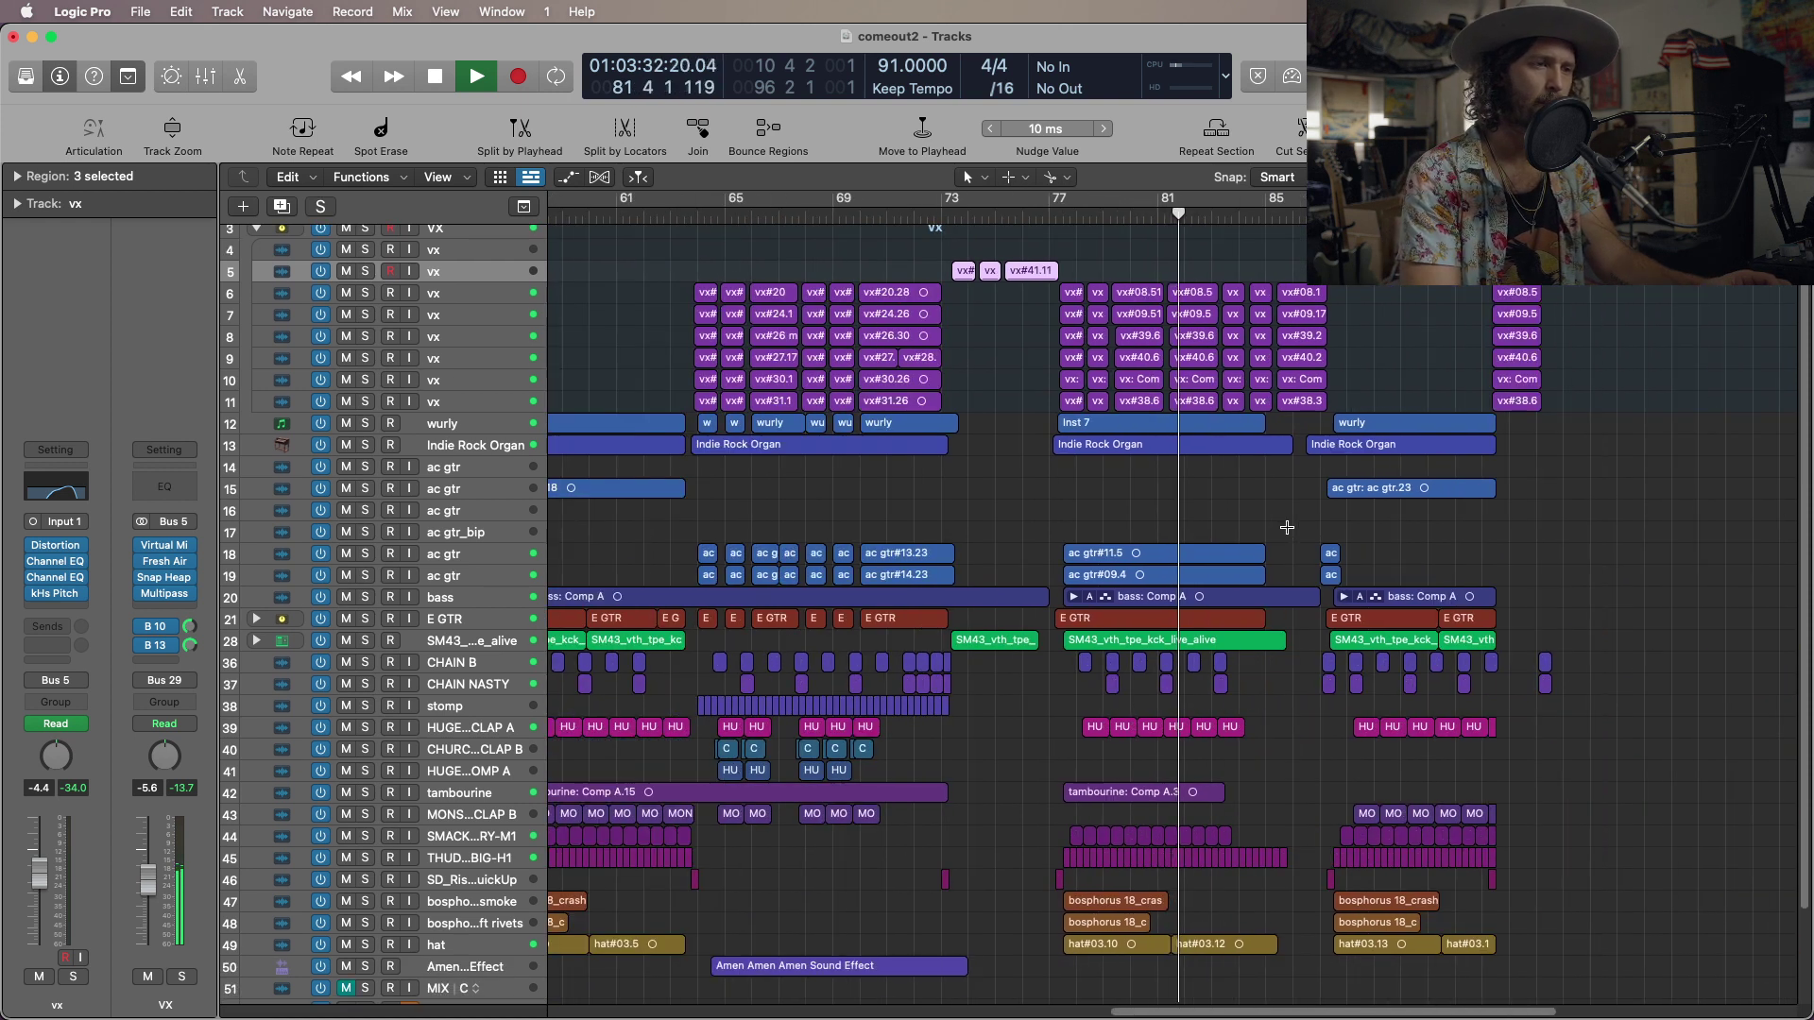
{"action": "key", "text": "super+Right"}
{"action": "key", "text": "super+Right"}
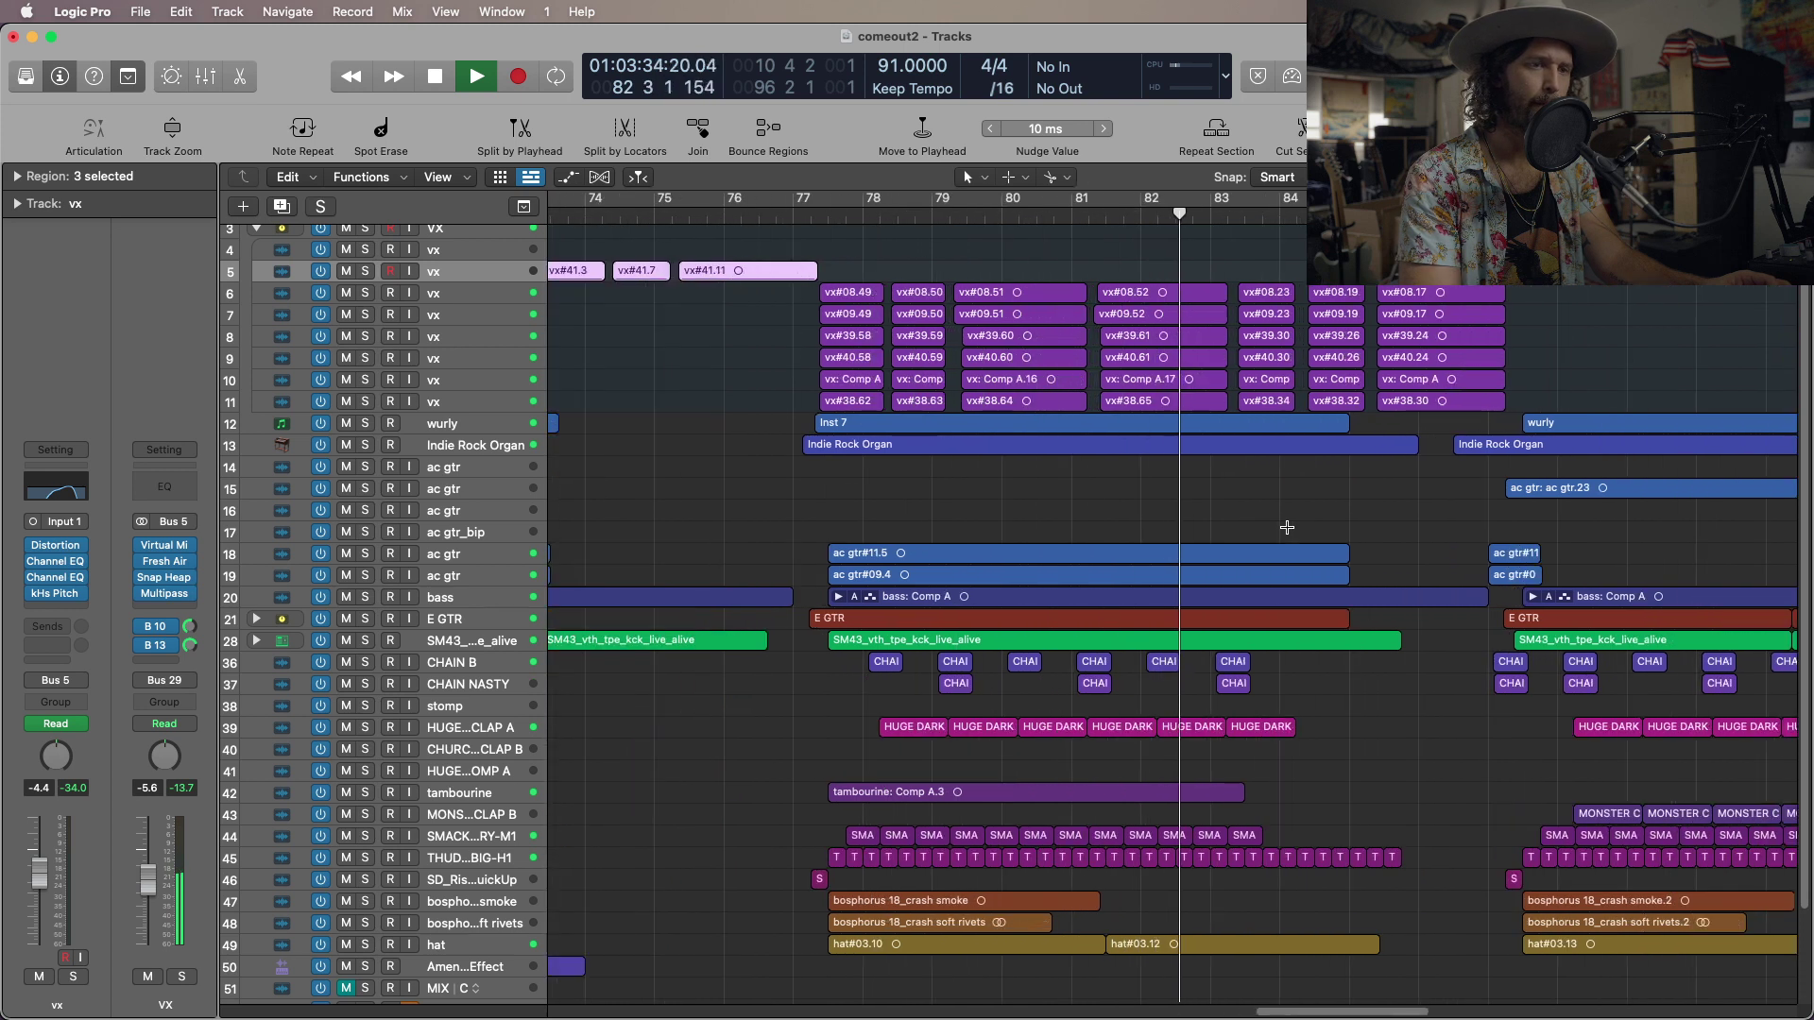
{"action": "left_click", "coordinate": [1293, 76]}
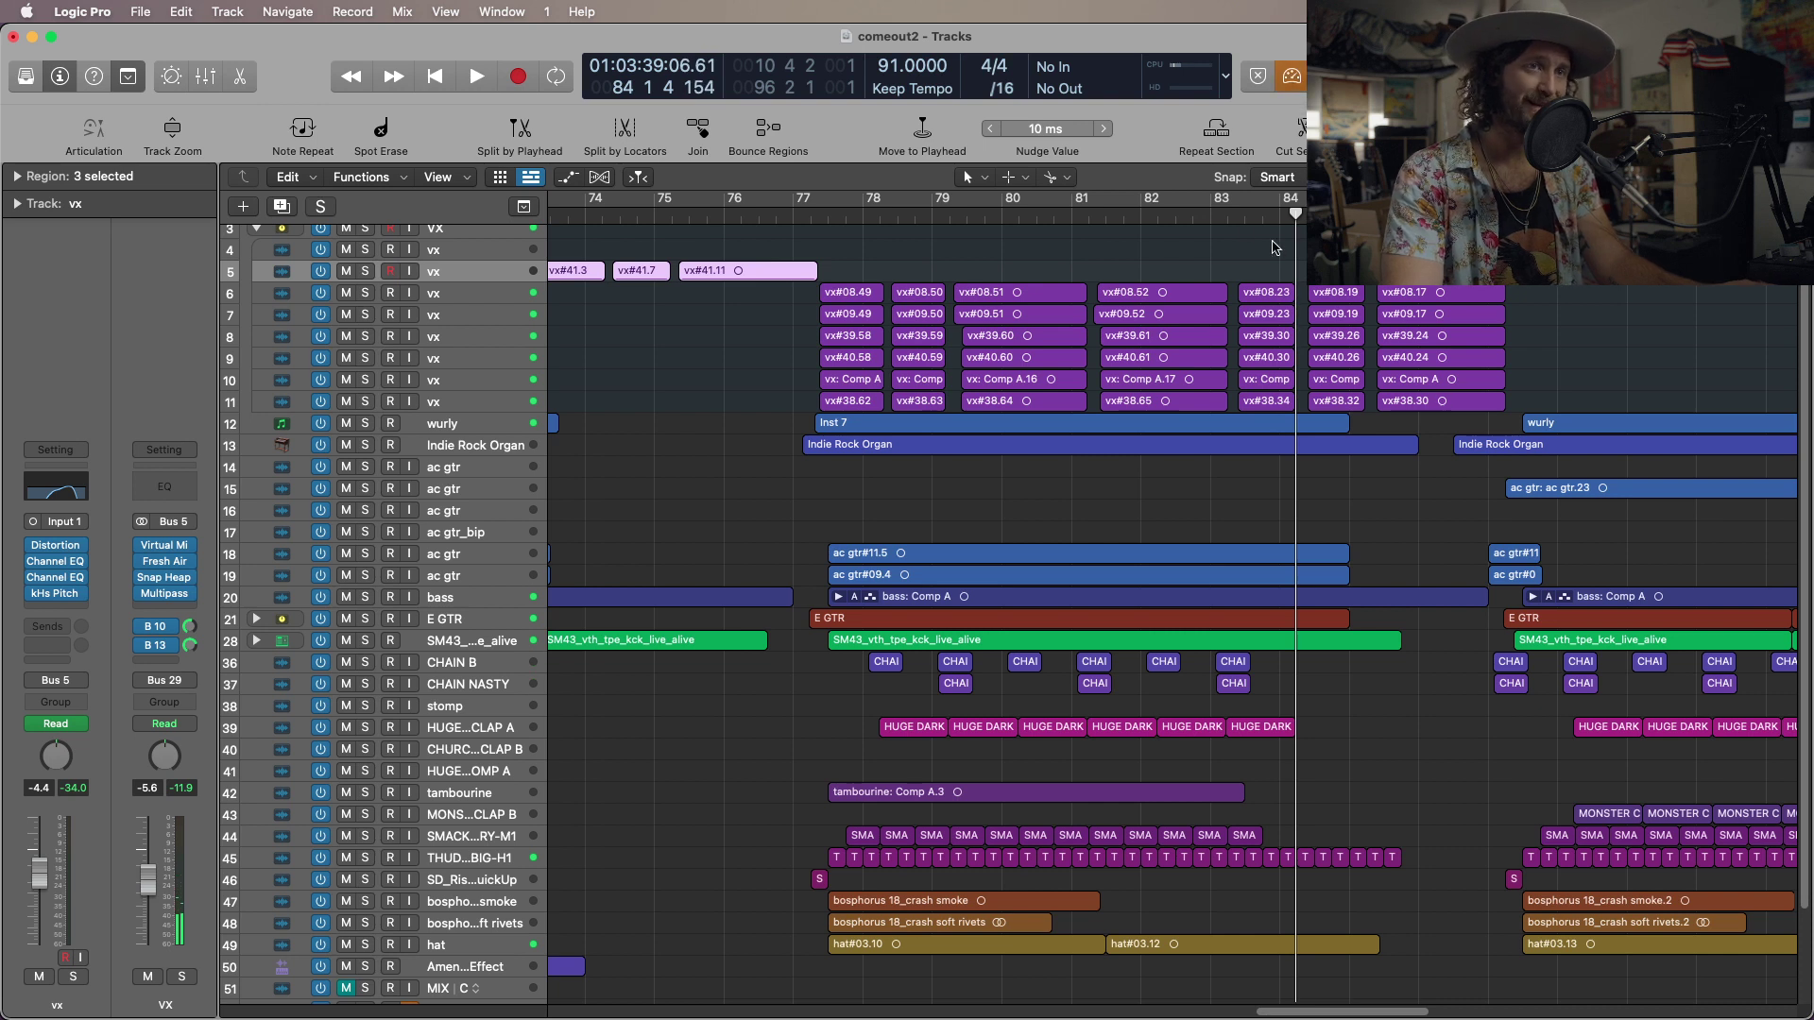
Turn off Low Latency Mode, play from bar 83 beat 2 into bar 89, and turn the mode back on when stopped.
{"action": "left_click", "coordinate": [1294, 78]}
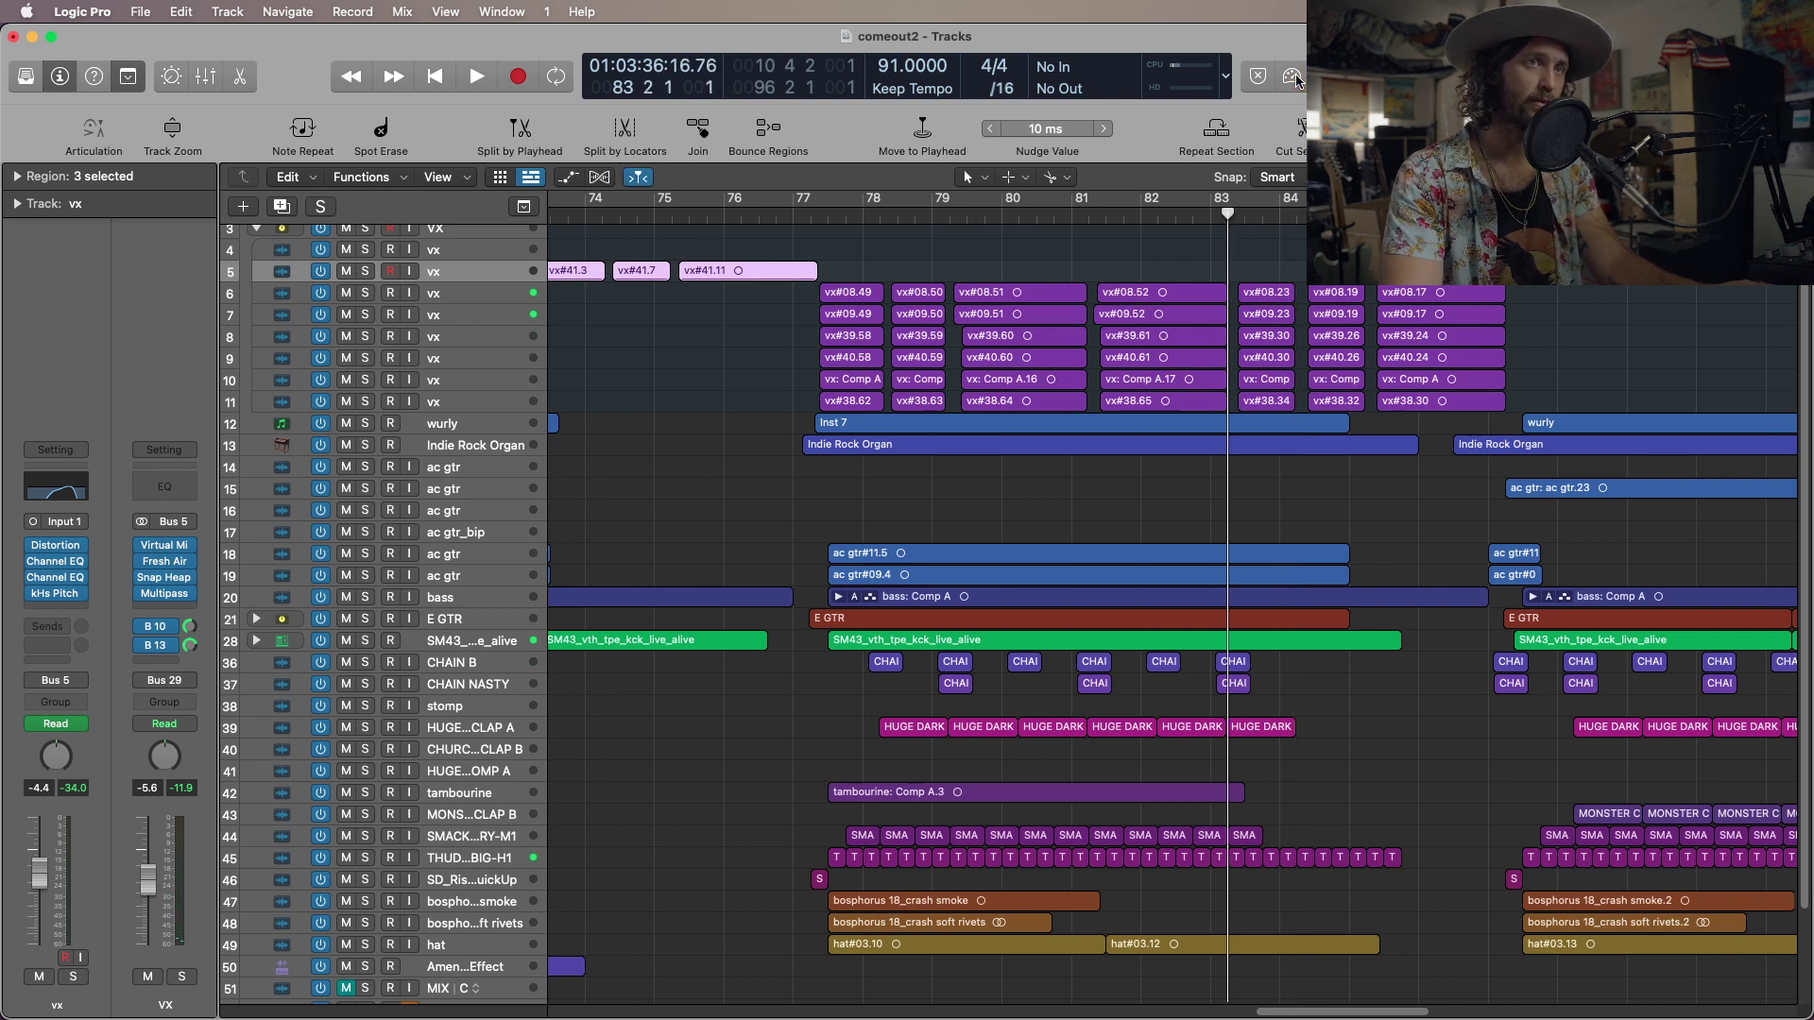
{"action": "key", "text": "space"}
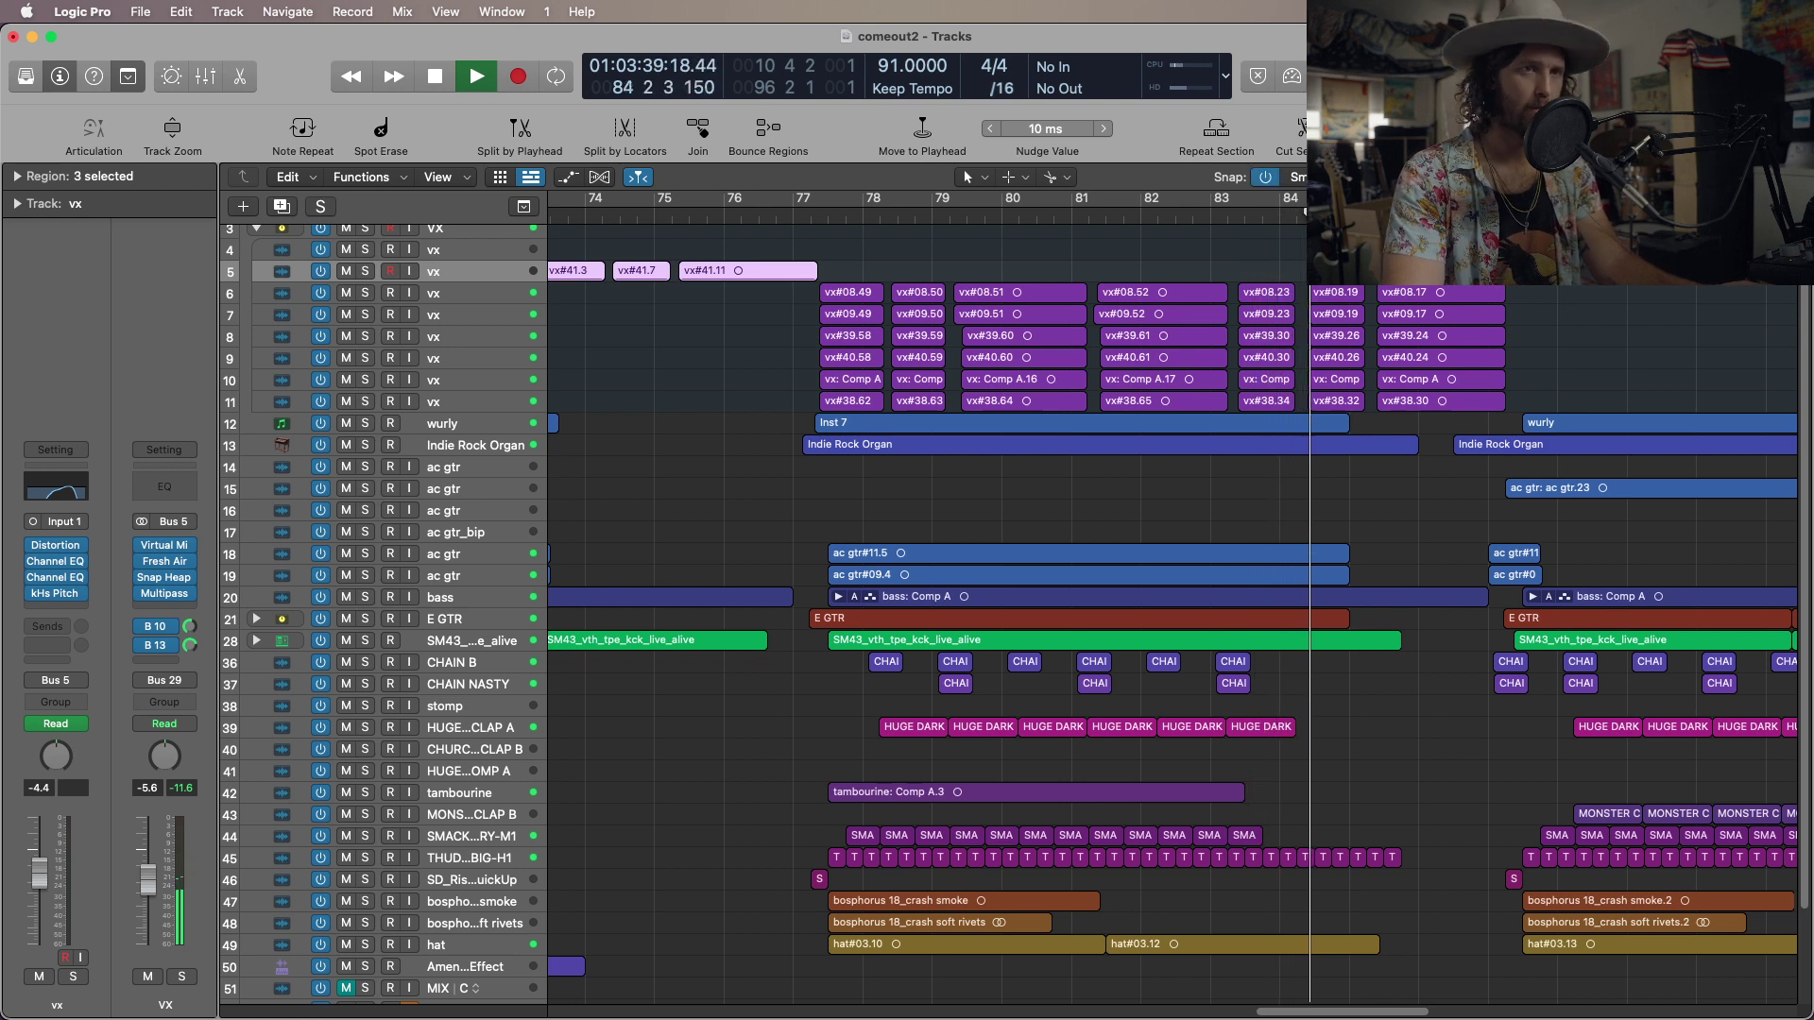
{"action": "scroll", "coordinate": [1414, 288], "scroll_direction": "right", "scroll_amount": 5}
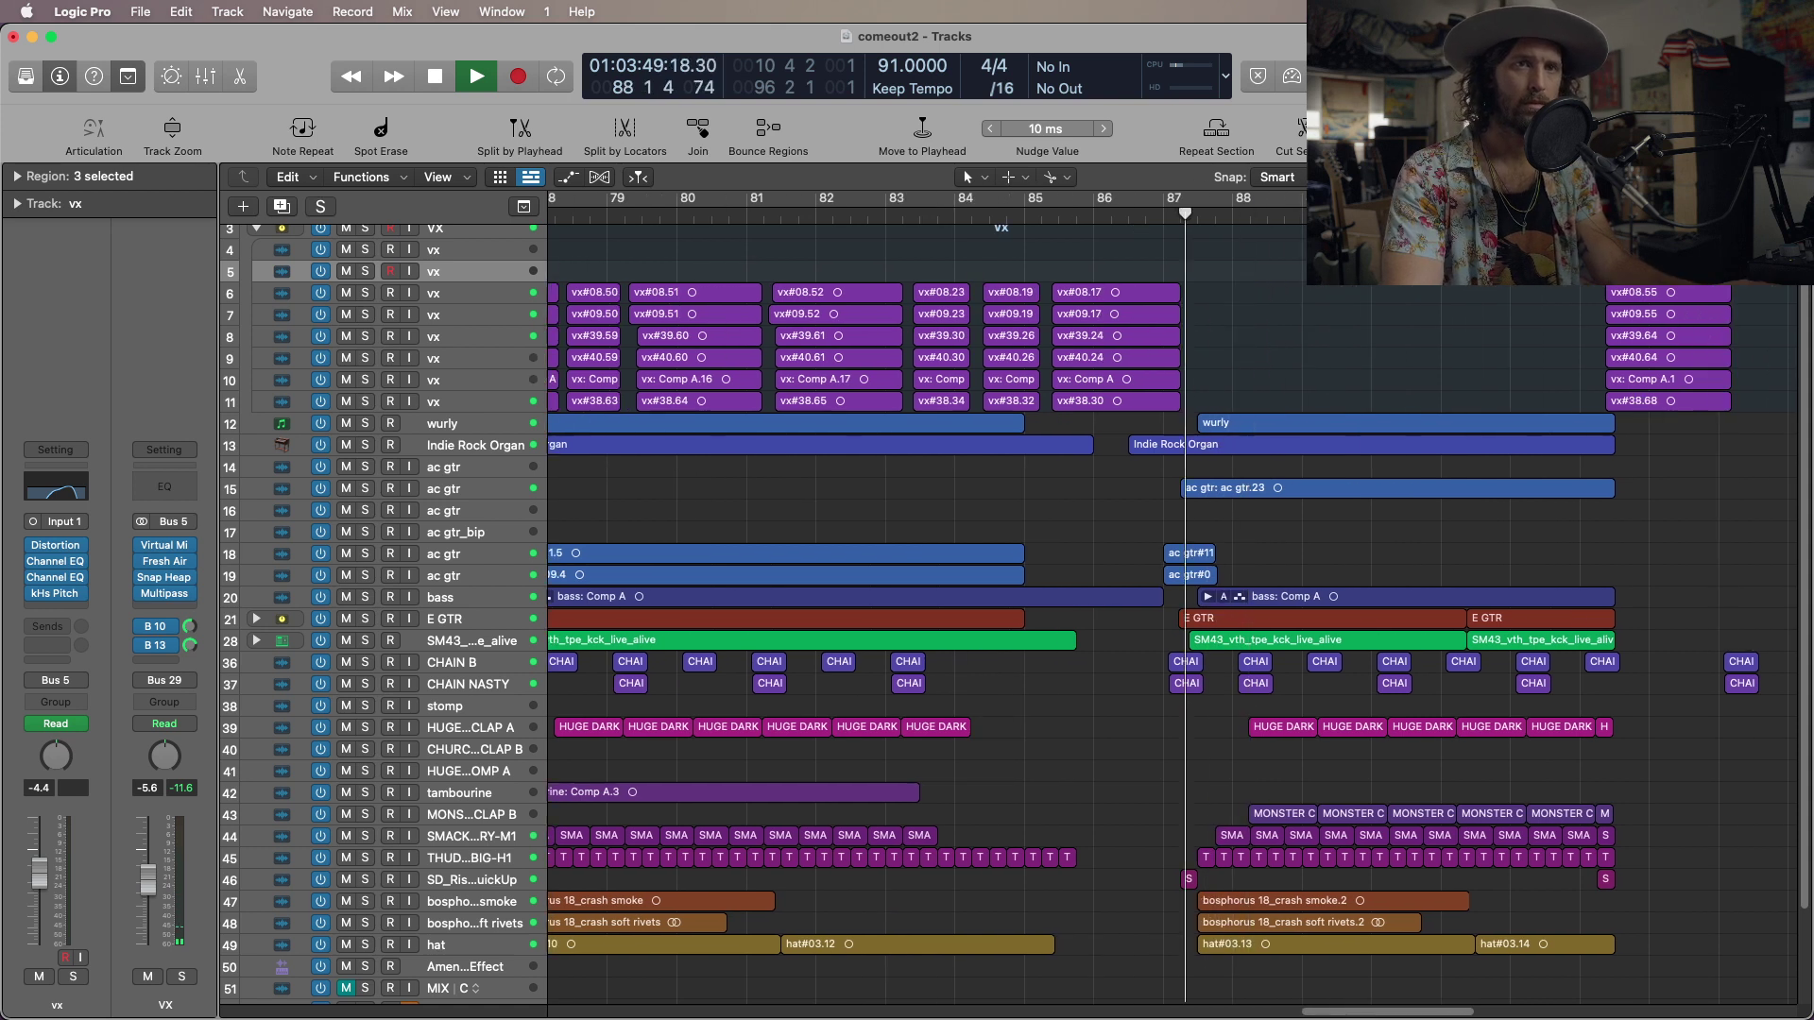
{"action": "left_click", "coordinate": [1281, 82]}
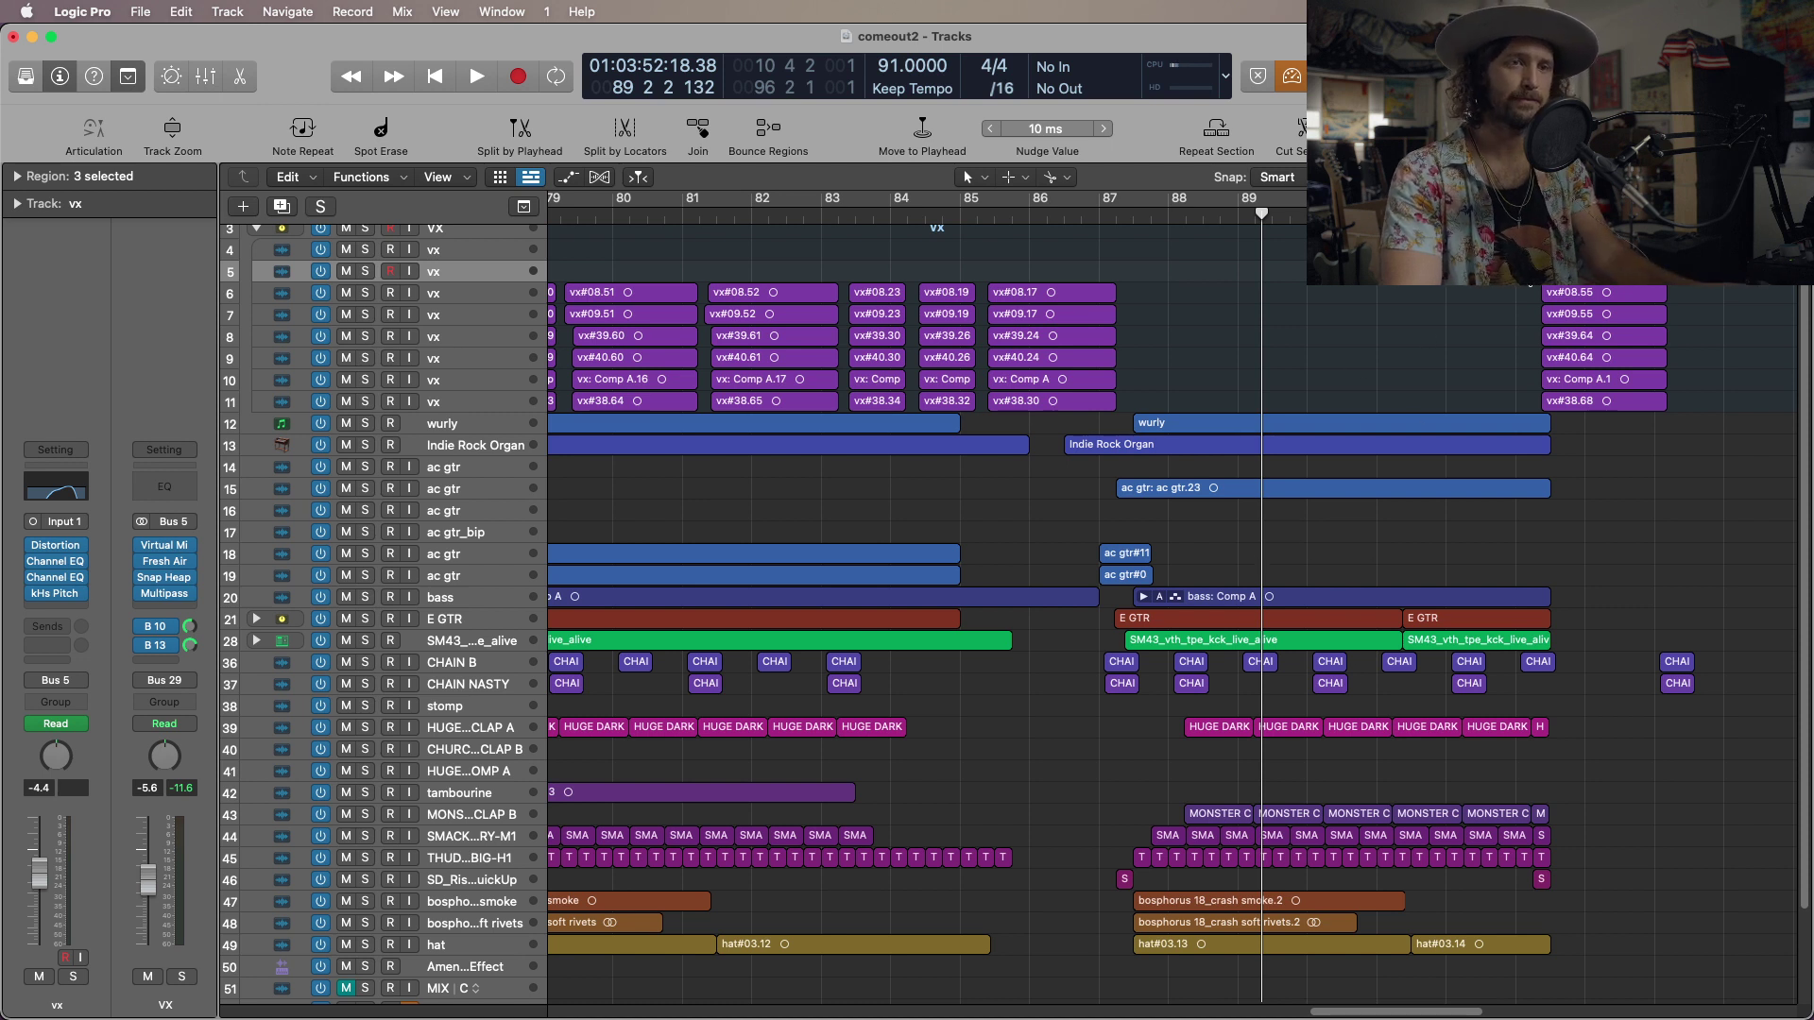
Play the outro from bar 89 through the song's final regions into bar 95, and leave Low Latency Mode on when stopped.
{"action": "key", "text": "space"}
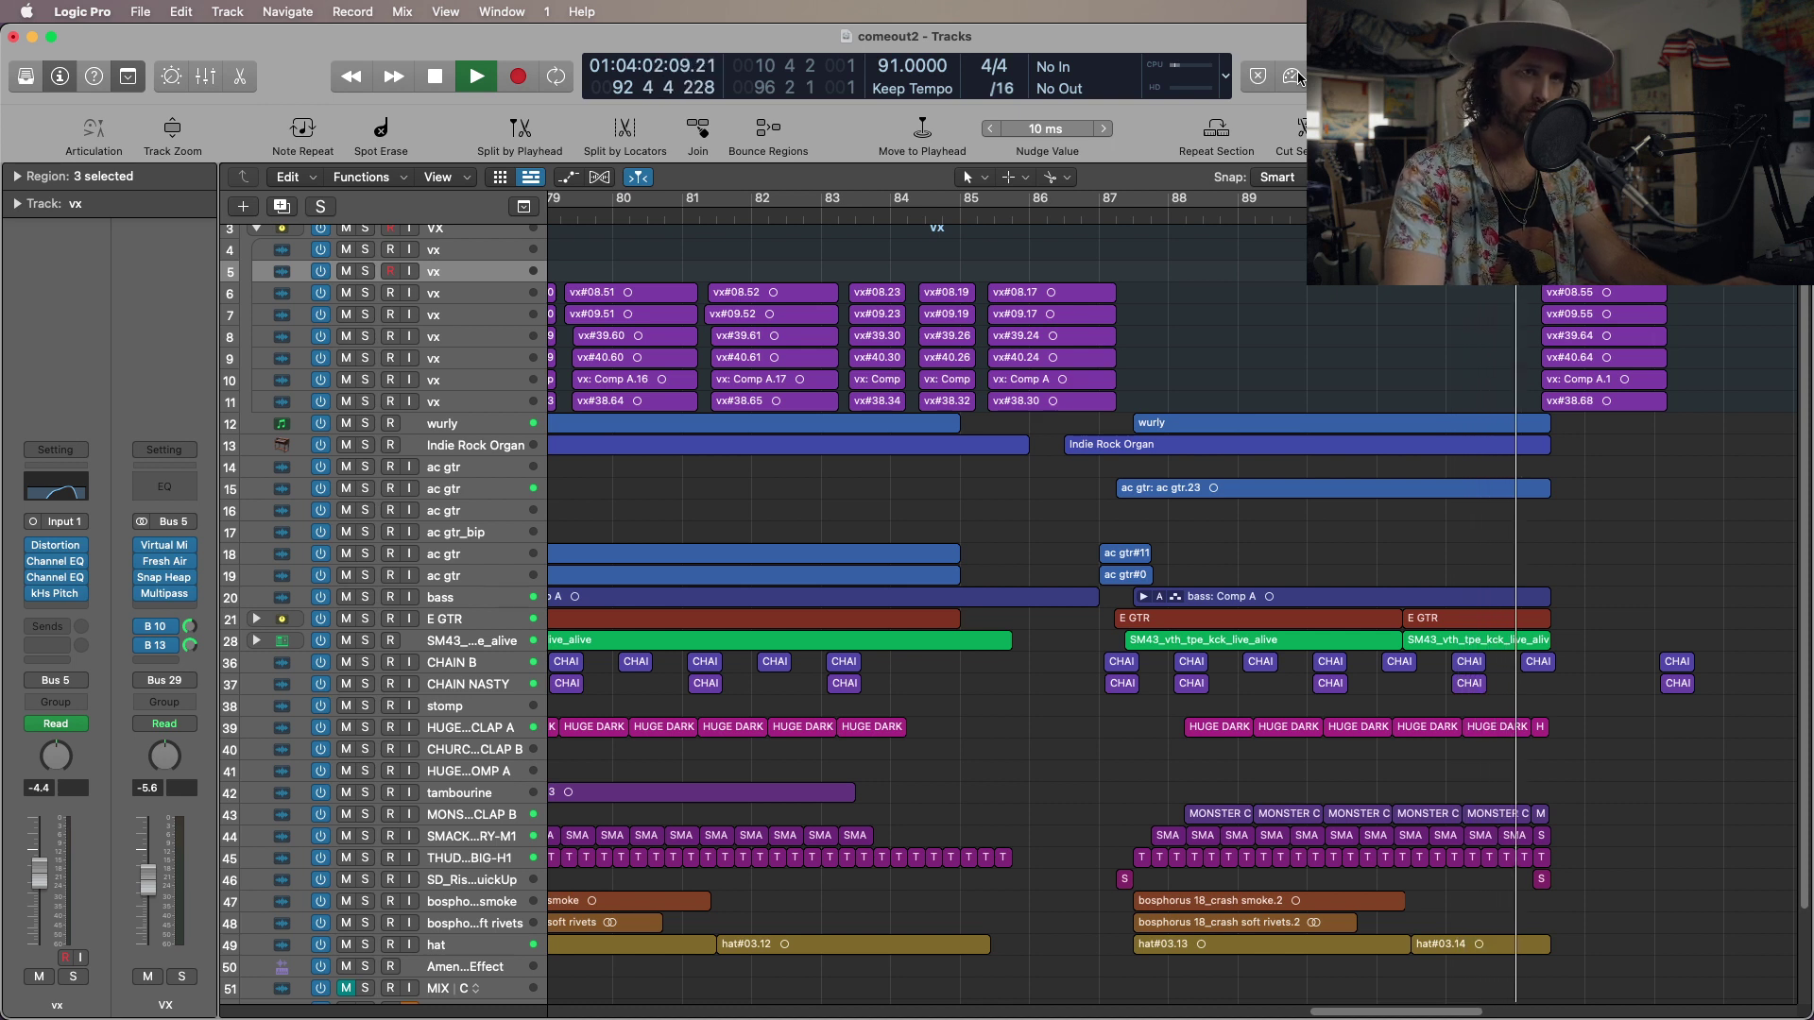
{"action": "scroll", "coordinate": [1654, 600], "scroll_direction": "right", "scroll_amount": 2}
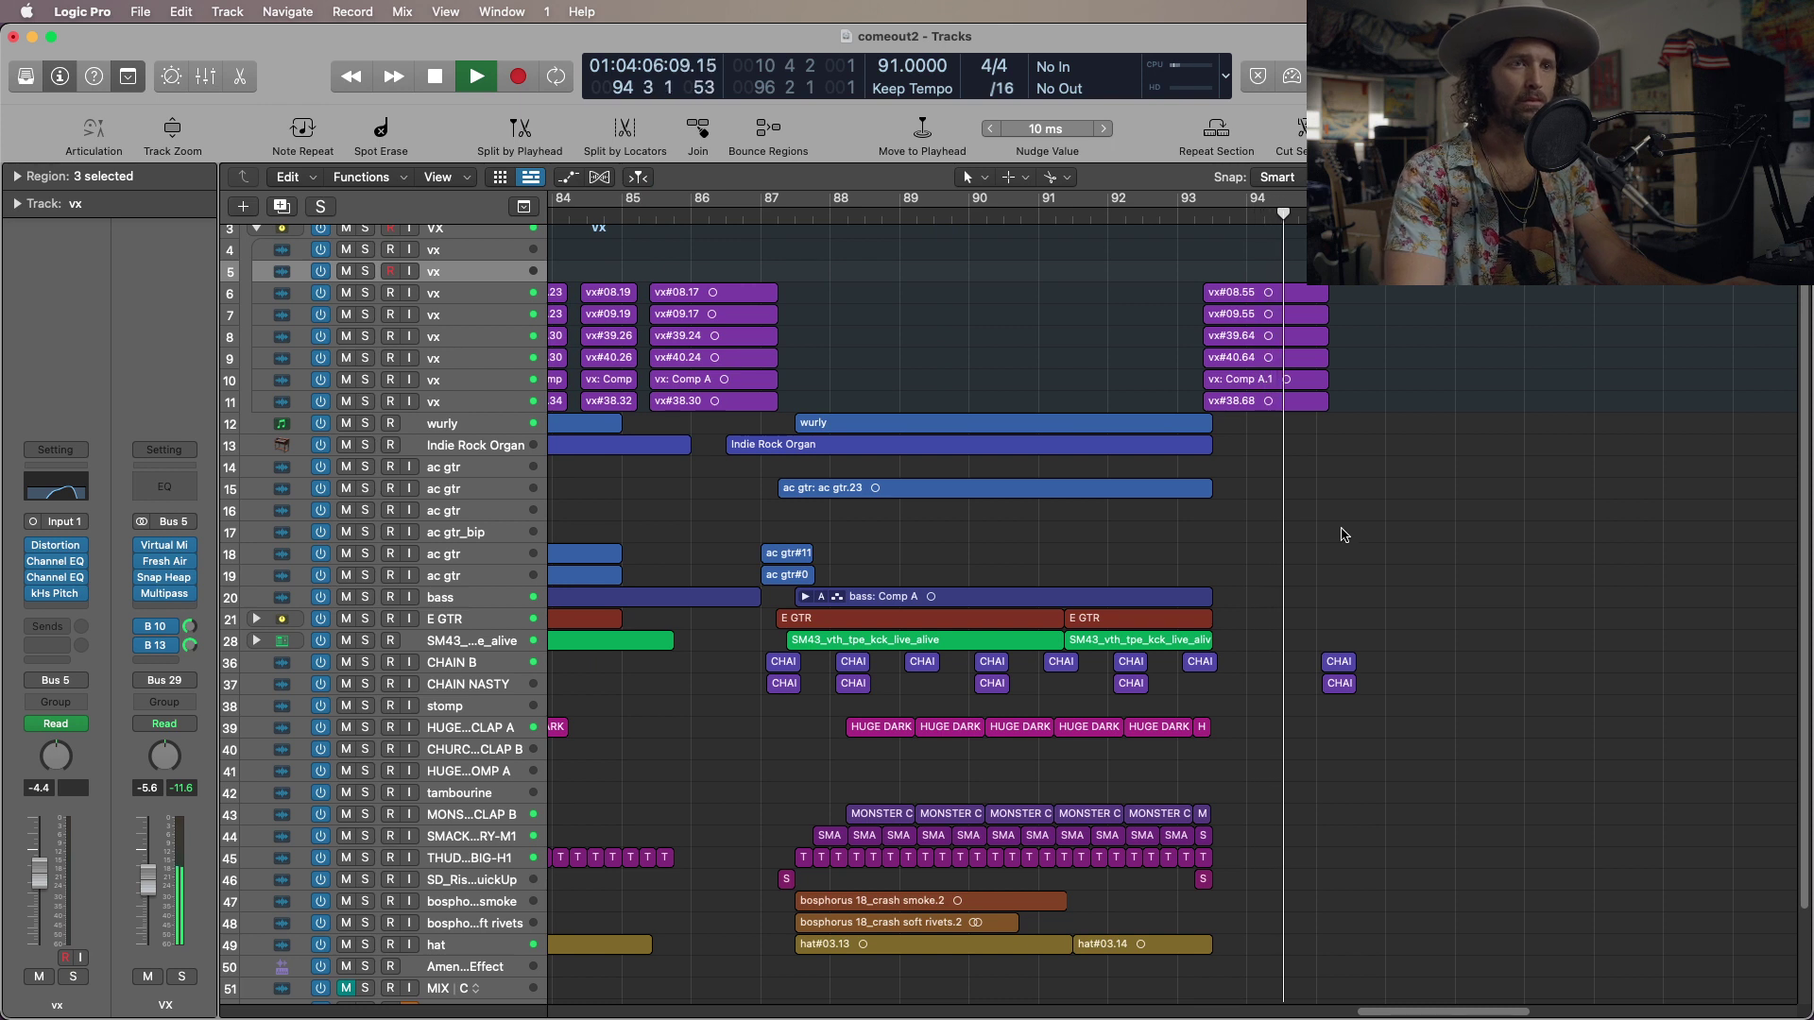
{"action": "key", "text": "space"}
{"action": "left_click", "coordinate": [1292, 79]}
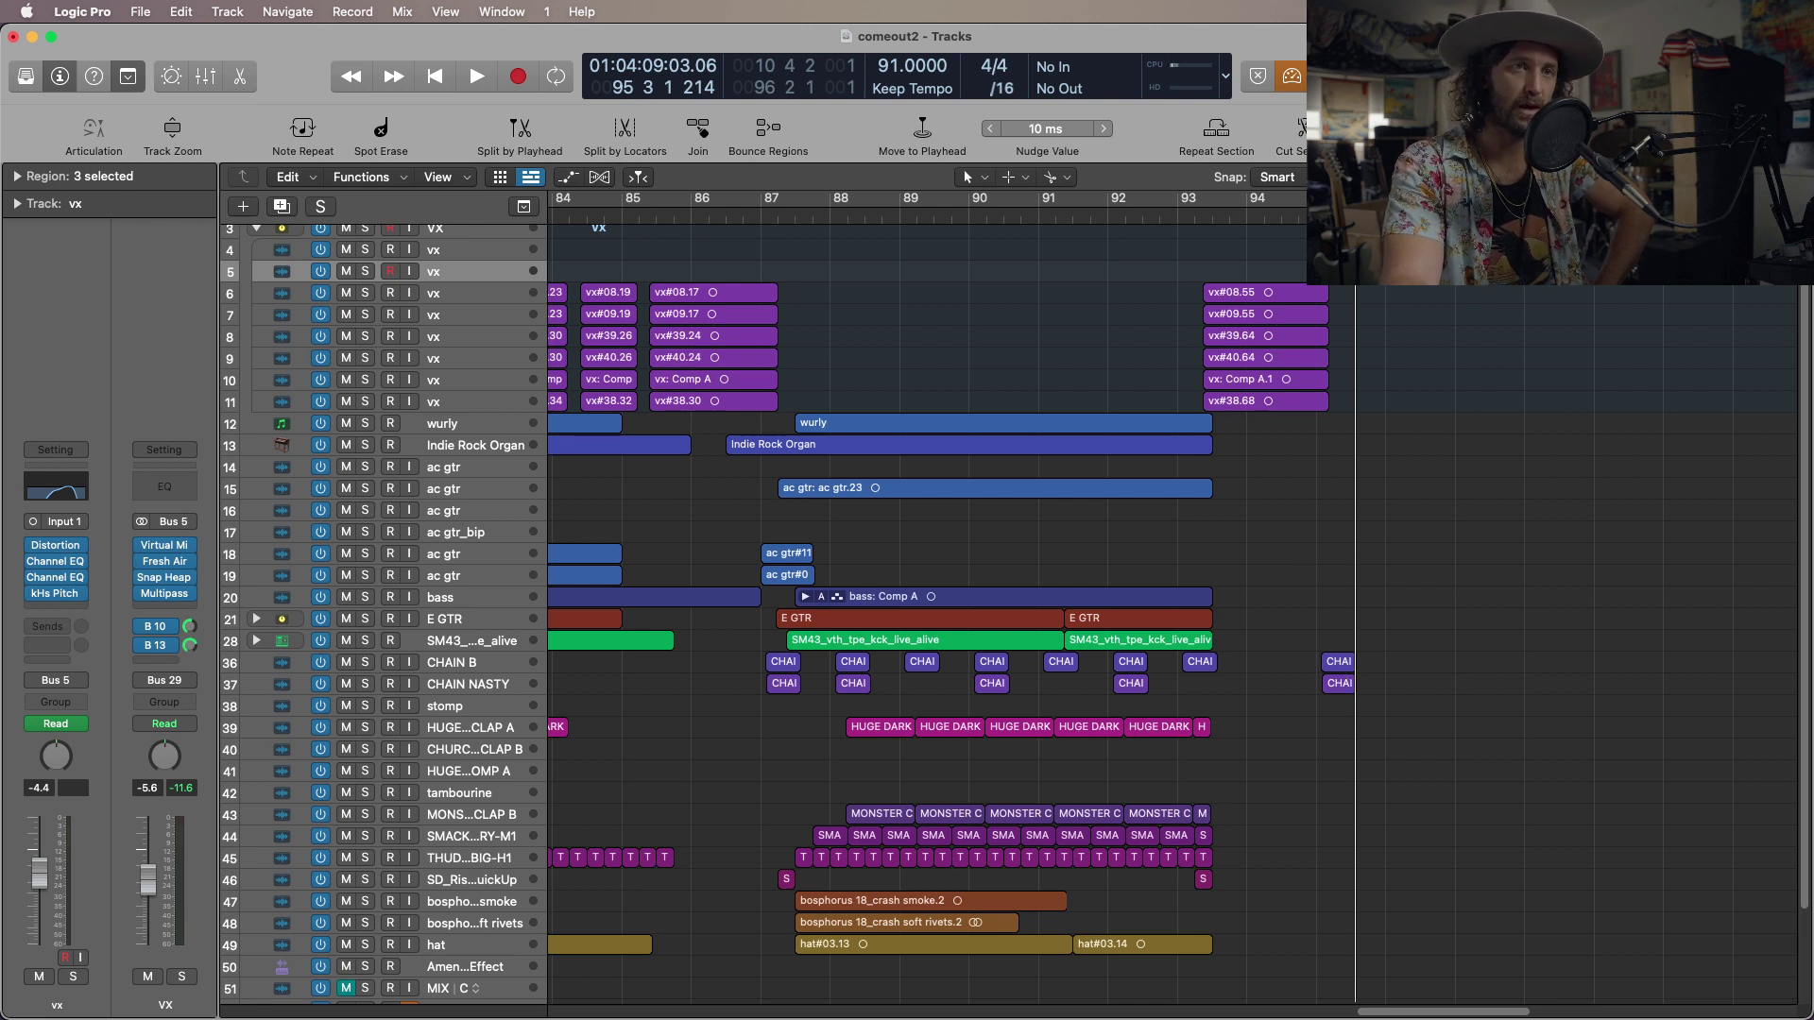
{"action": "left_click", "coordinate": [1293, 81]}
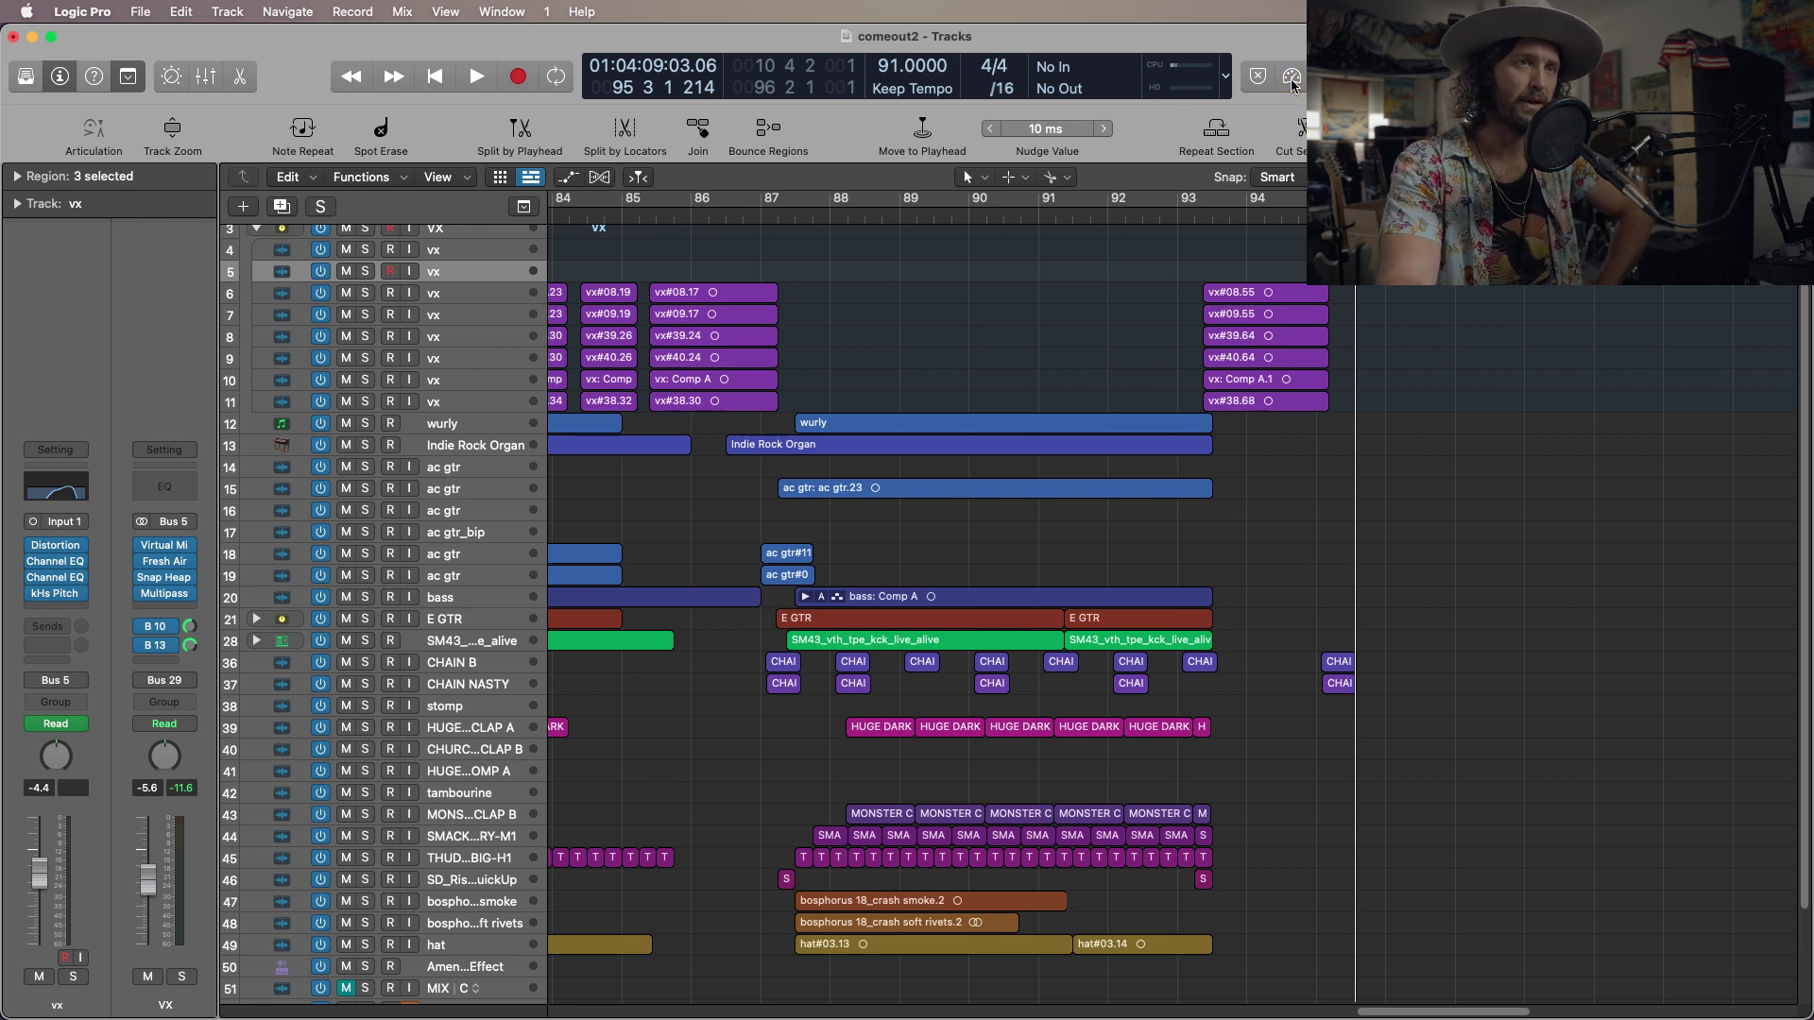
{"action": "left_click", "coordinate": [1294, 79]}
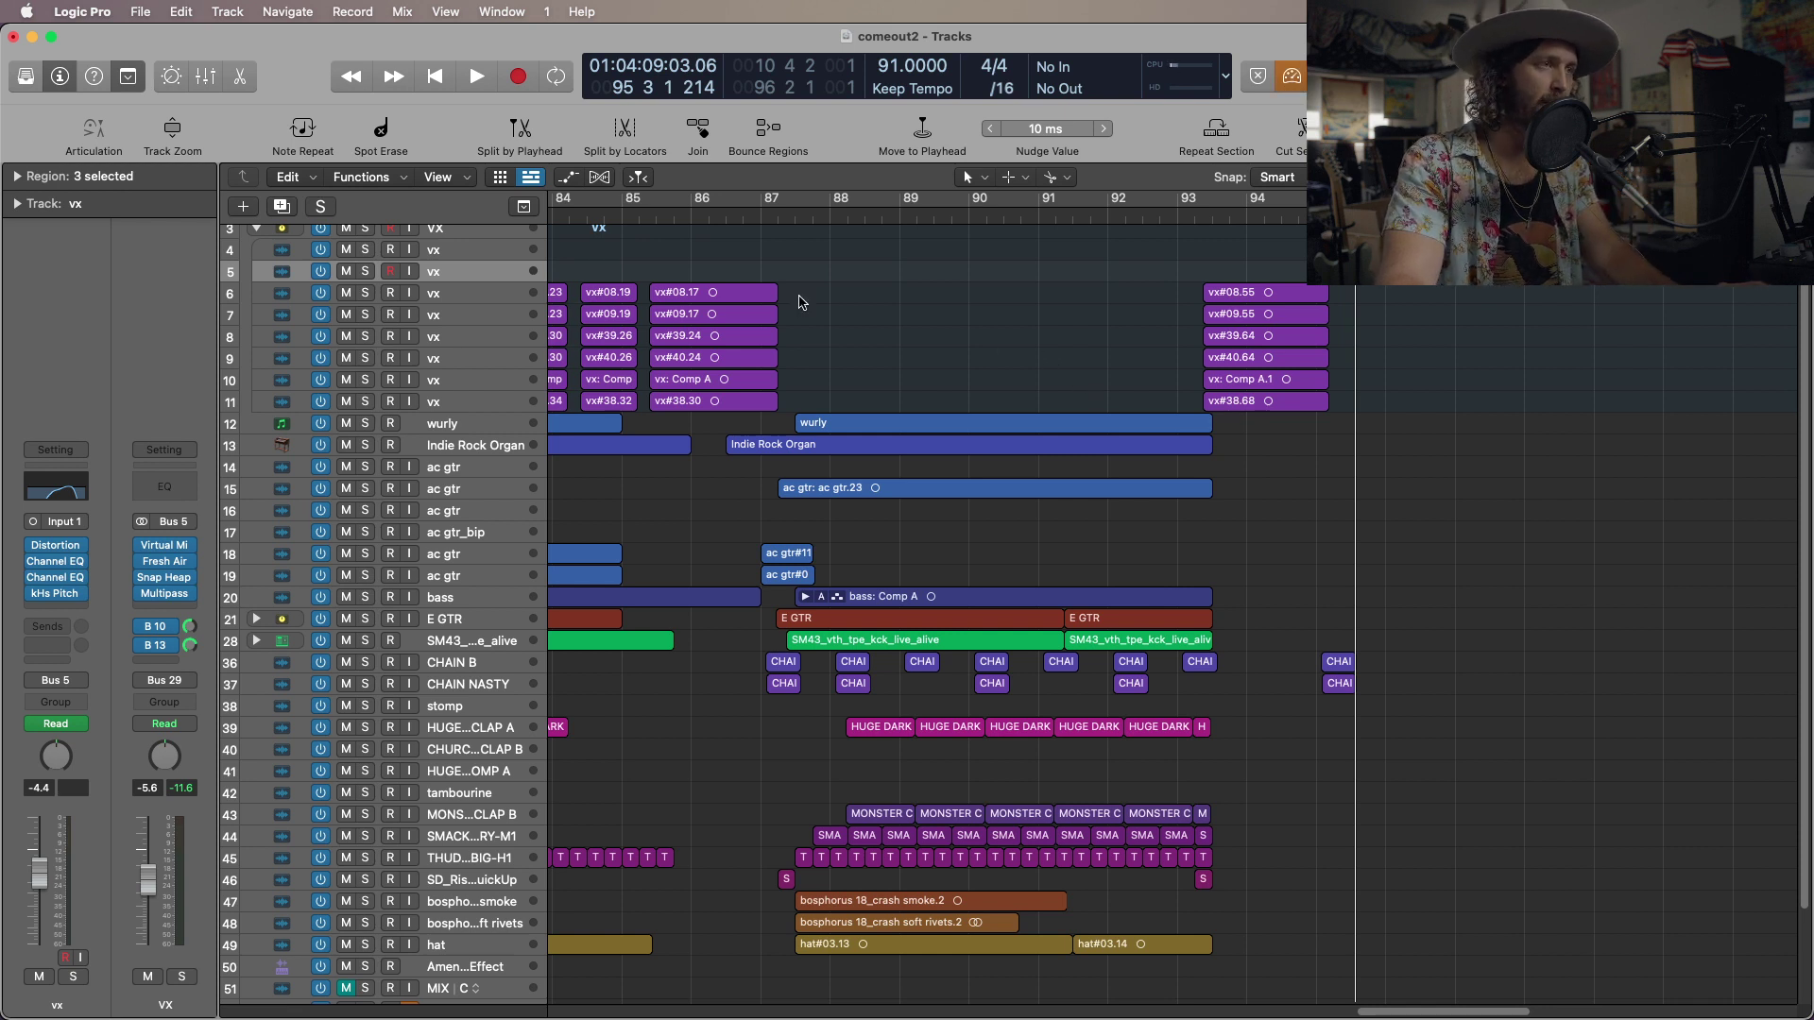
Show the mixer's aux and output channels and open the Tape Delay plug-in on the 1/8 DLY channel.
{"action": "key", "text": "x"}
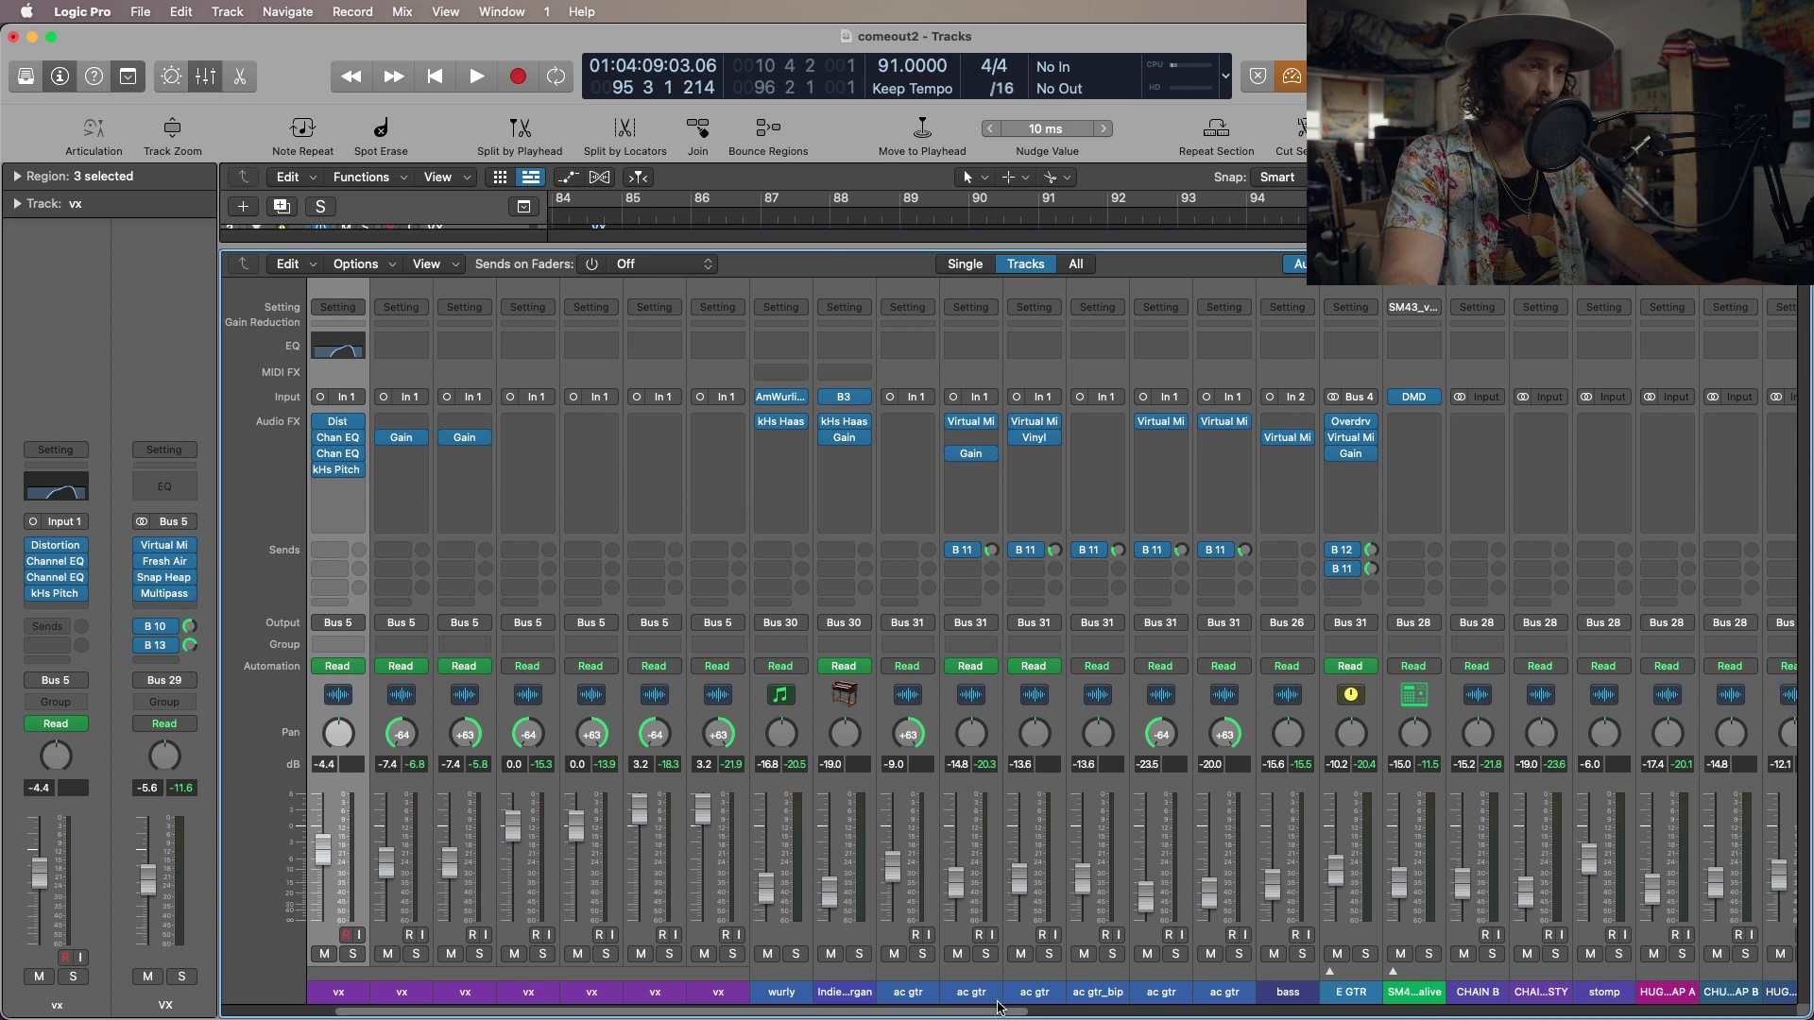
{"action": "left_click_drag", "start_coordinate": [992, 1013], "coordinate": [1774, 1016]}
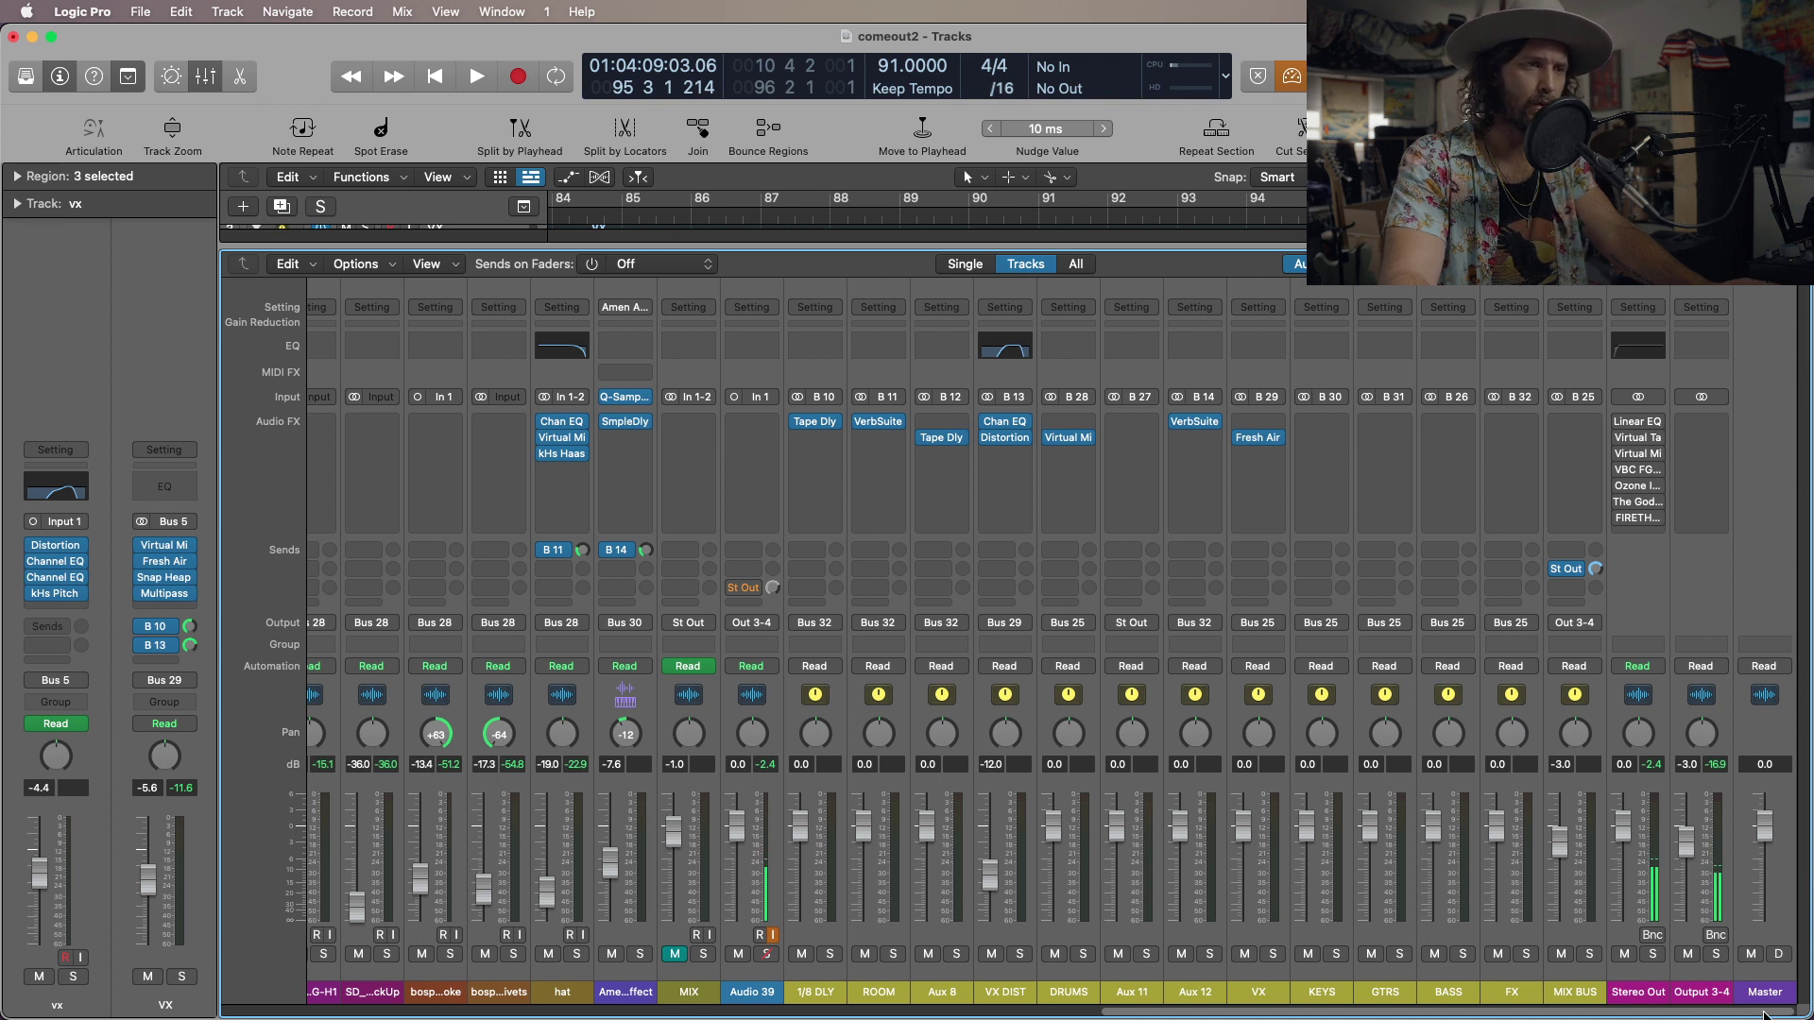
{"action": "left_click", "coordinate": [817, 427]}
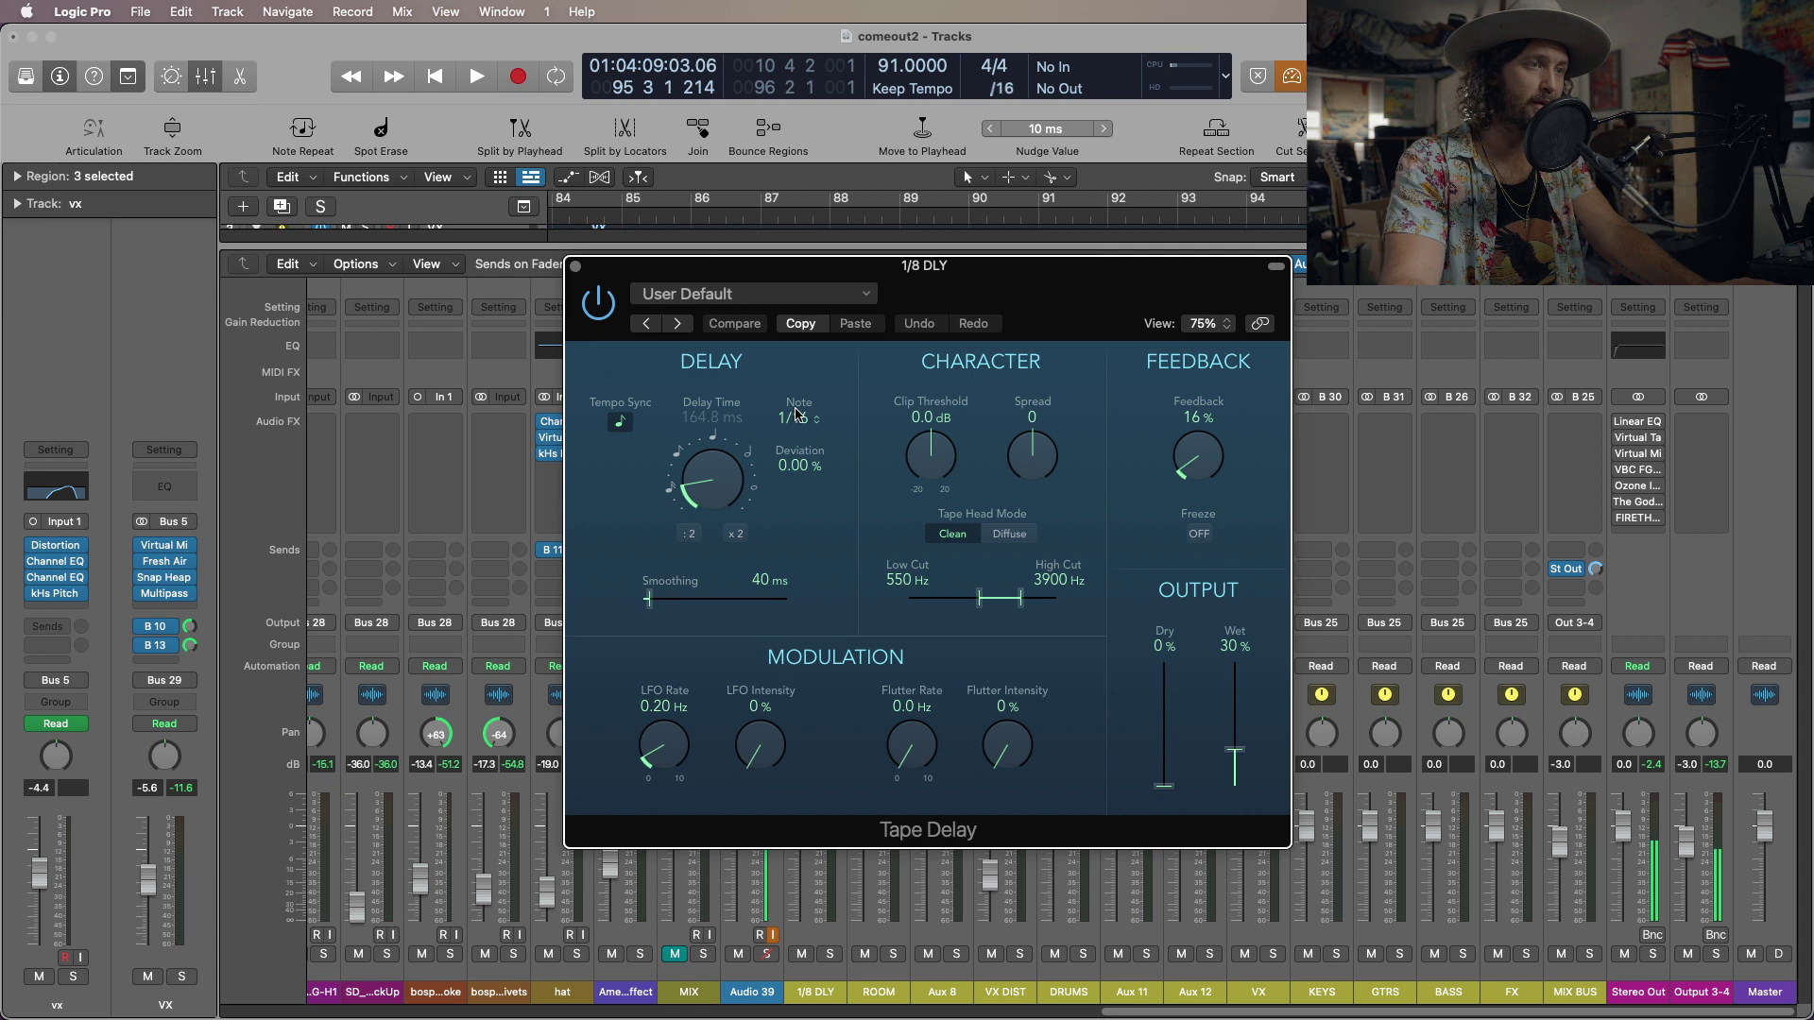
Compare the VerbSuite Classics reverb on the ROOM channel with the Tape Delay on 1/8 DLY, leaving both plug-in windows closed.
{"action": "left_click", "coordinate": [576, 266]}
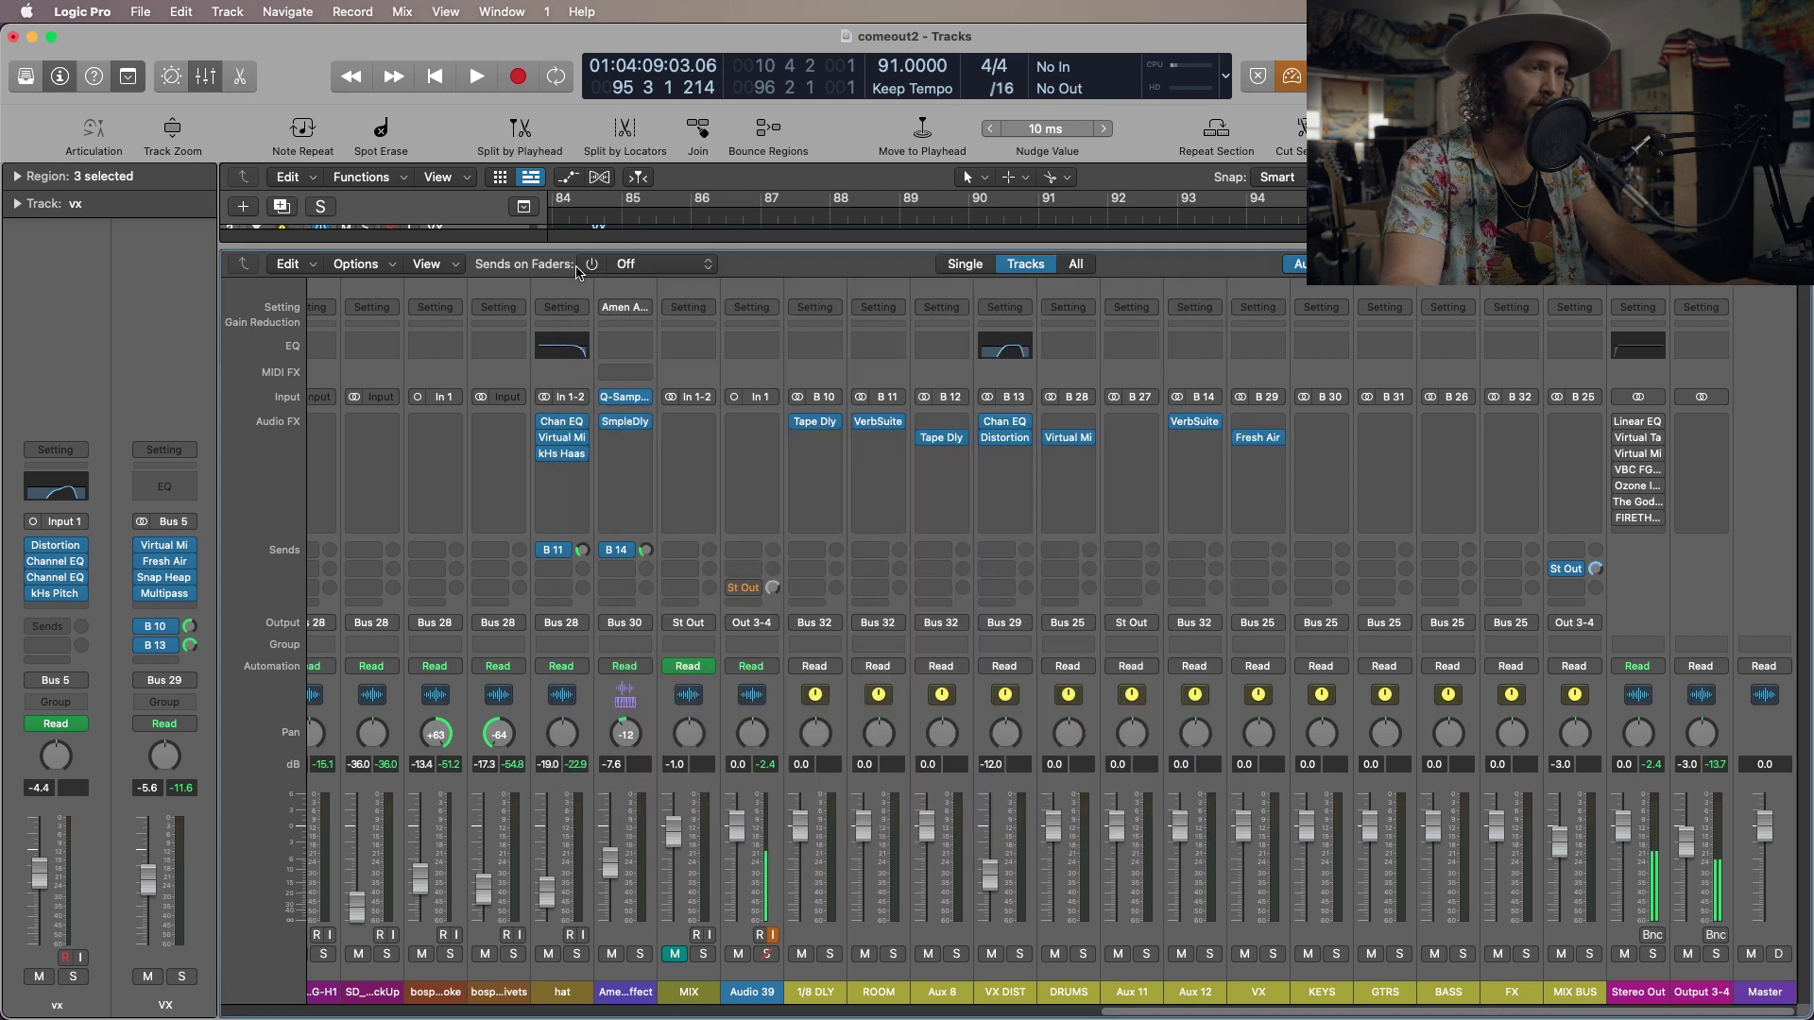
{"action": "left_click", "coordinate": [879, 424]}
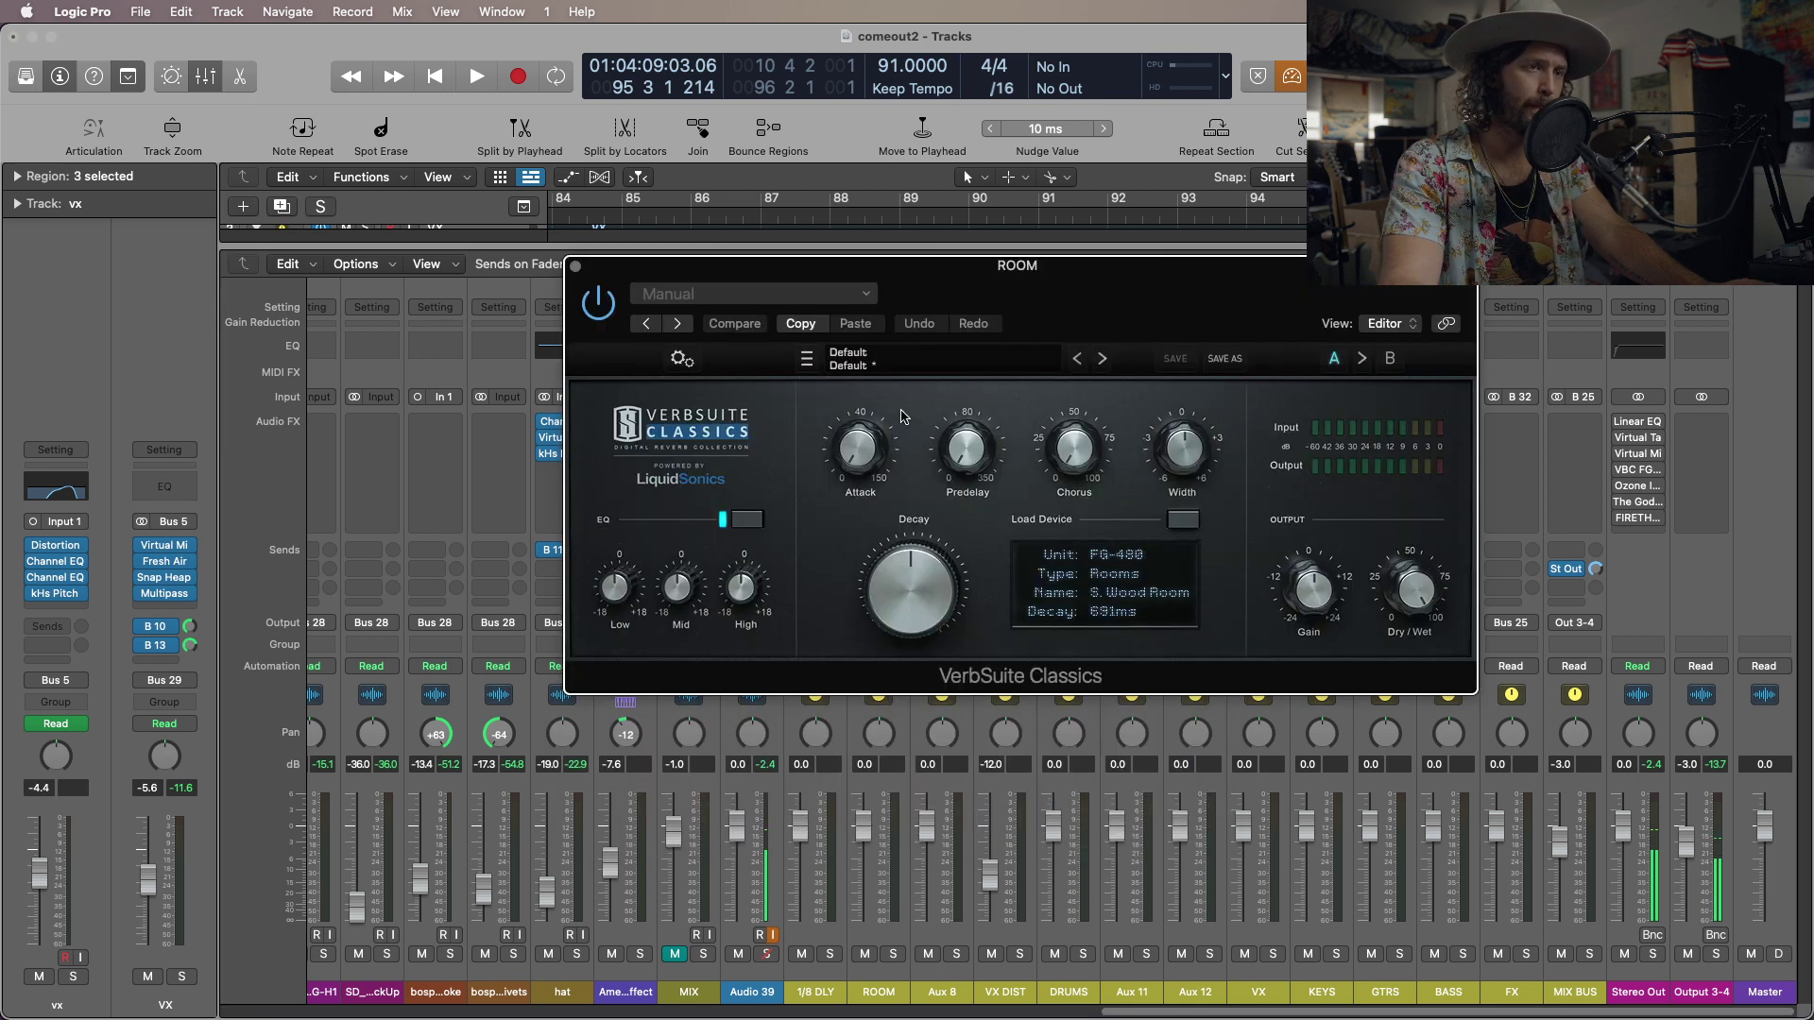
{"action": "left_click", "coordinate": [576, 268]}
{"action": "left_click", "coordinate": [815, 424]}
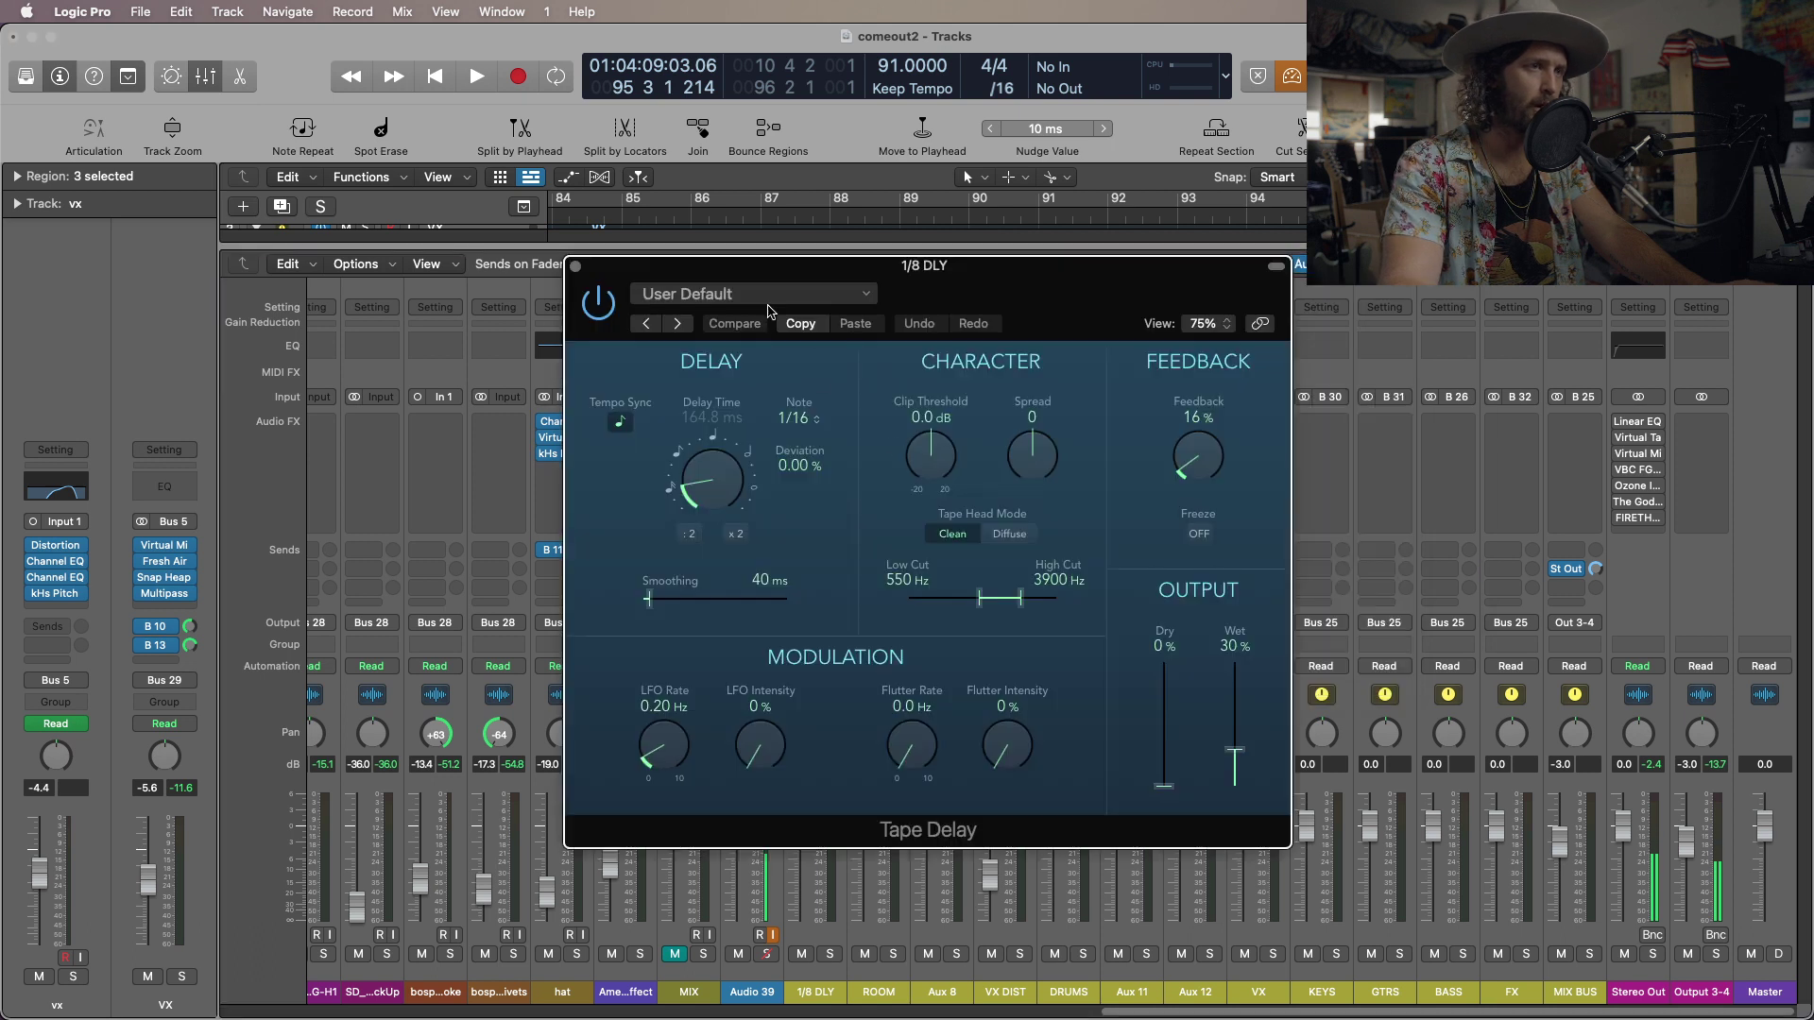
{"action": "left_click", "coordinate": [576, 268]}
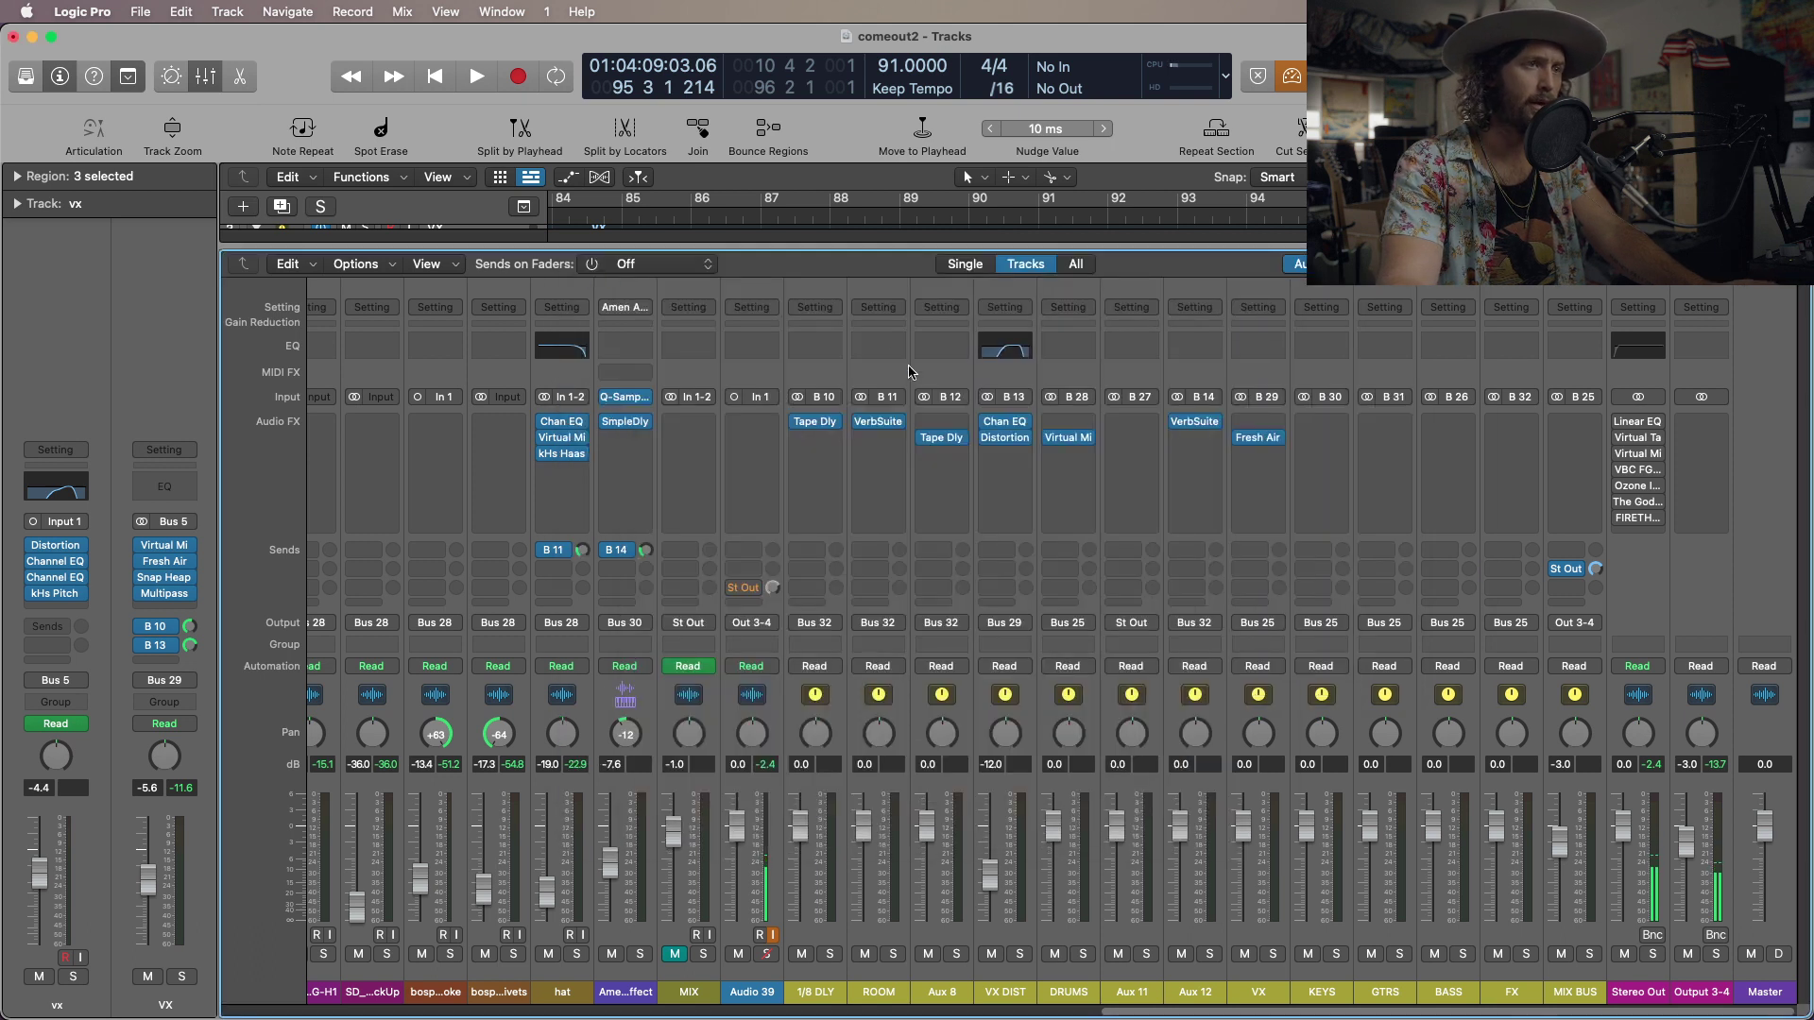
Review the device list of the ROOM channel's VerbSuite Classics without loading another device, and close the plug-in.
{"action": "left_click", "coordinate": [880, 423]}
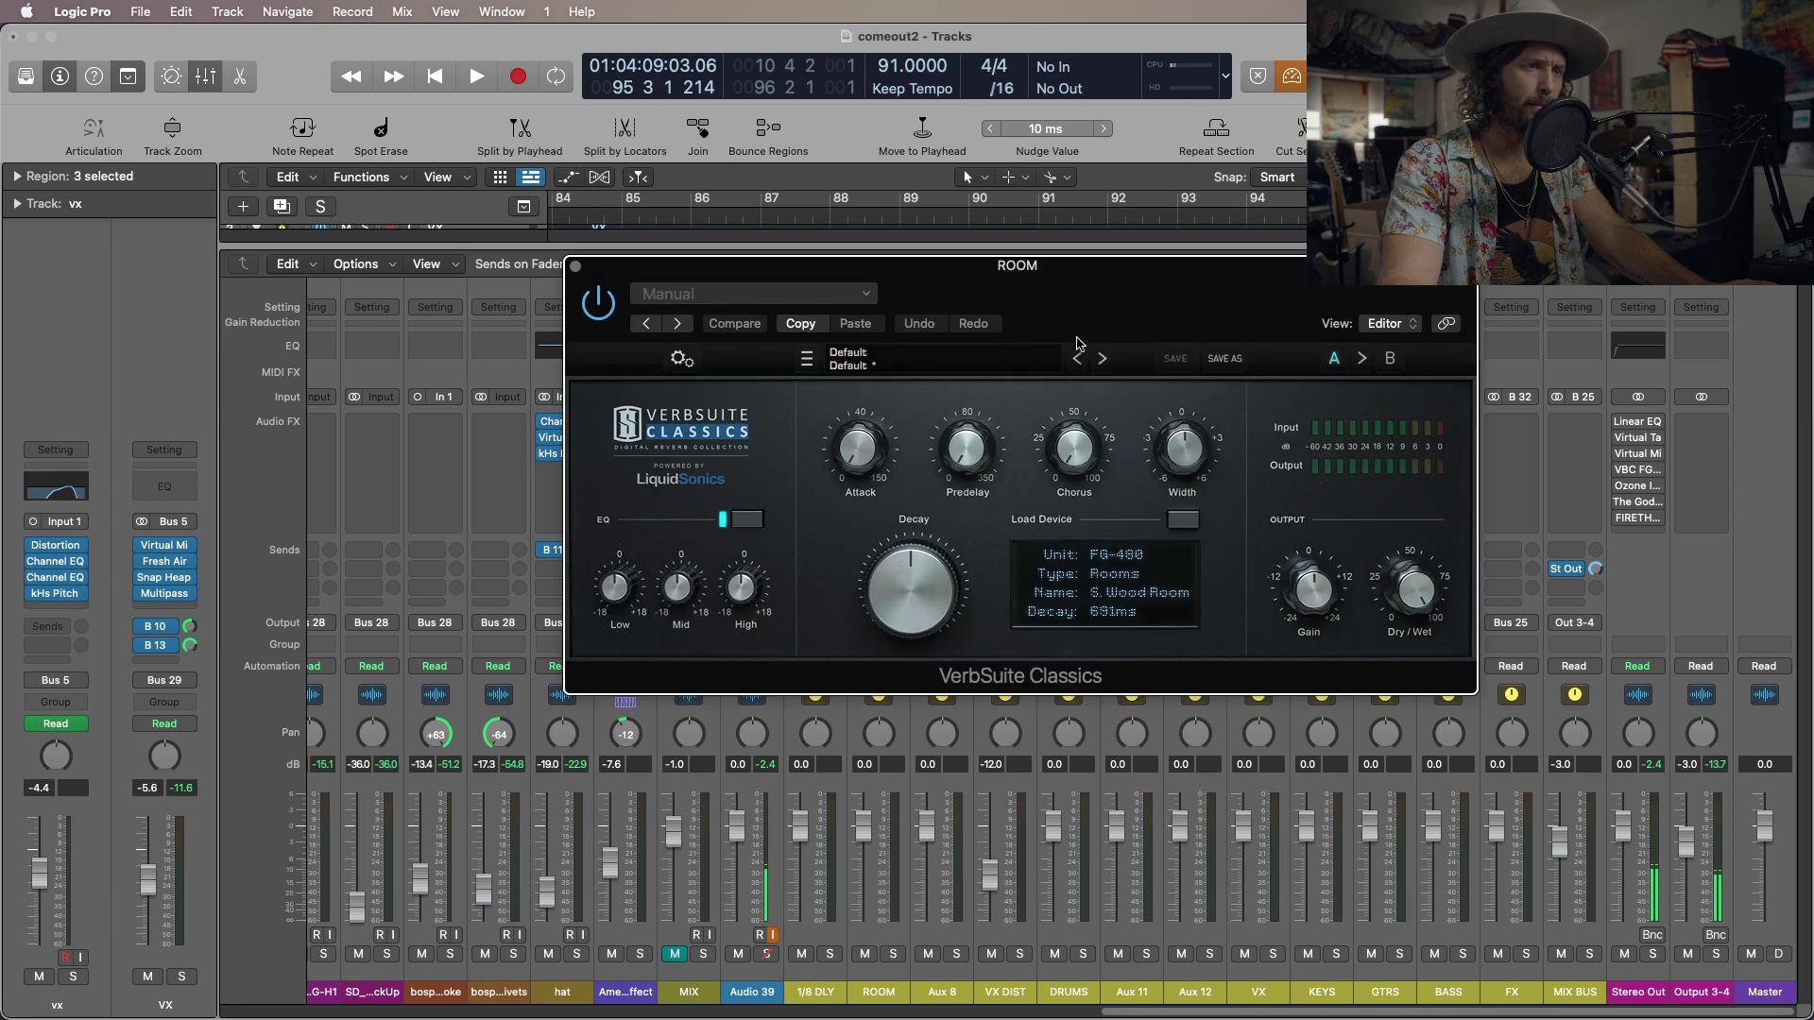
{"action": "left_click_drag", "start_coordinate": [1081, 296], "coordinate": [1002, 323]}
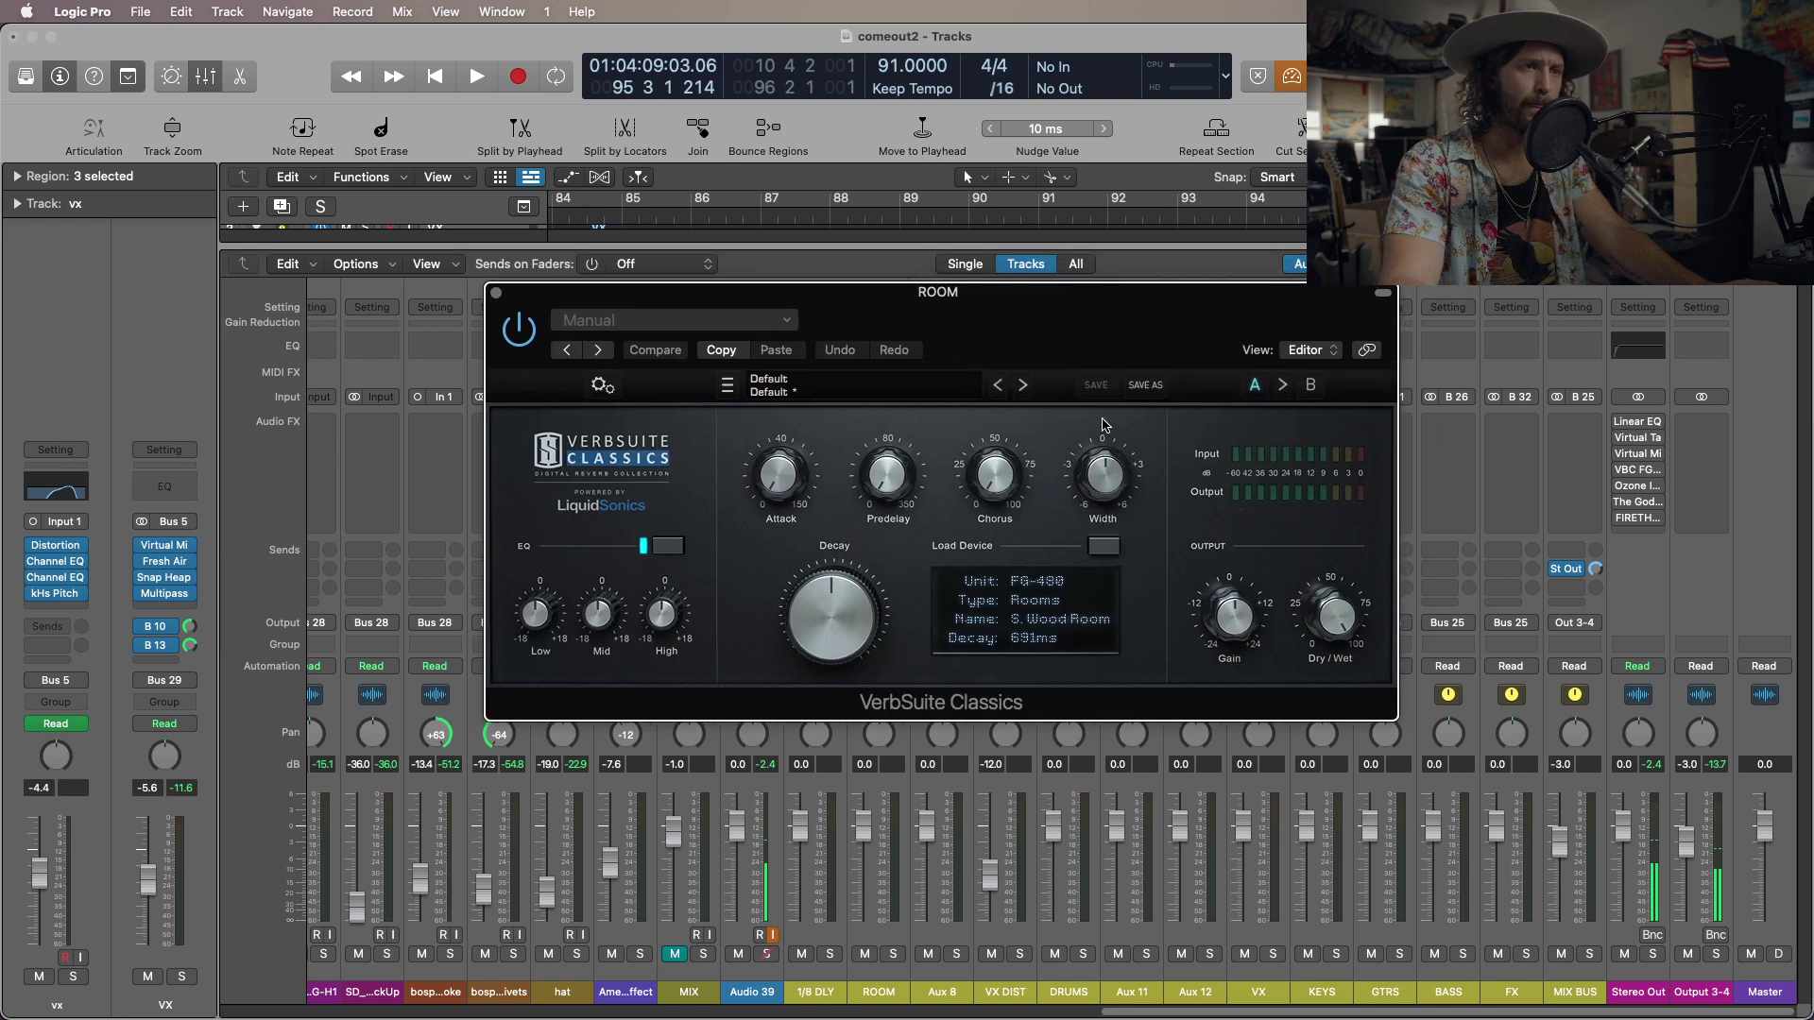
{"action": "left_click", "coordinate": [1104, 546]}
{"action": "mouse_move", "coordinate": [1169, 765]}
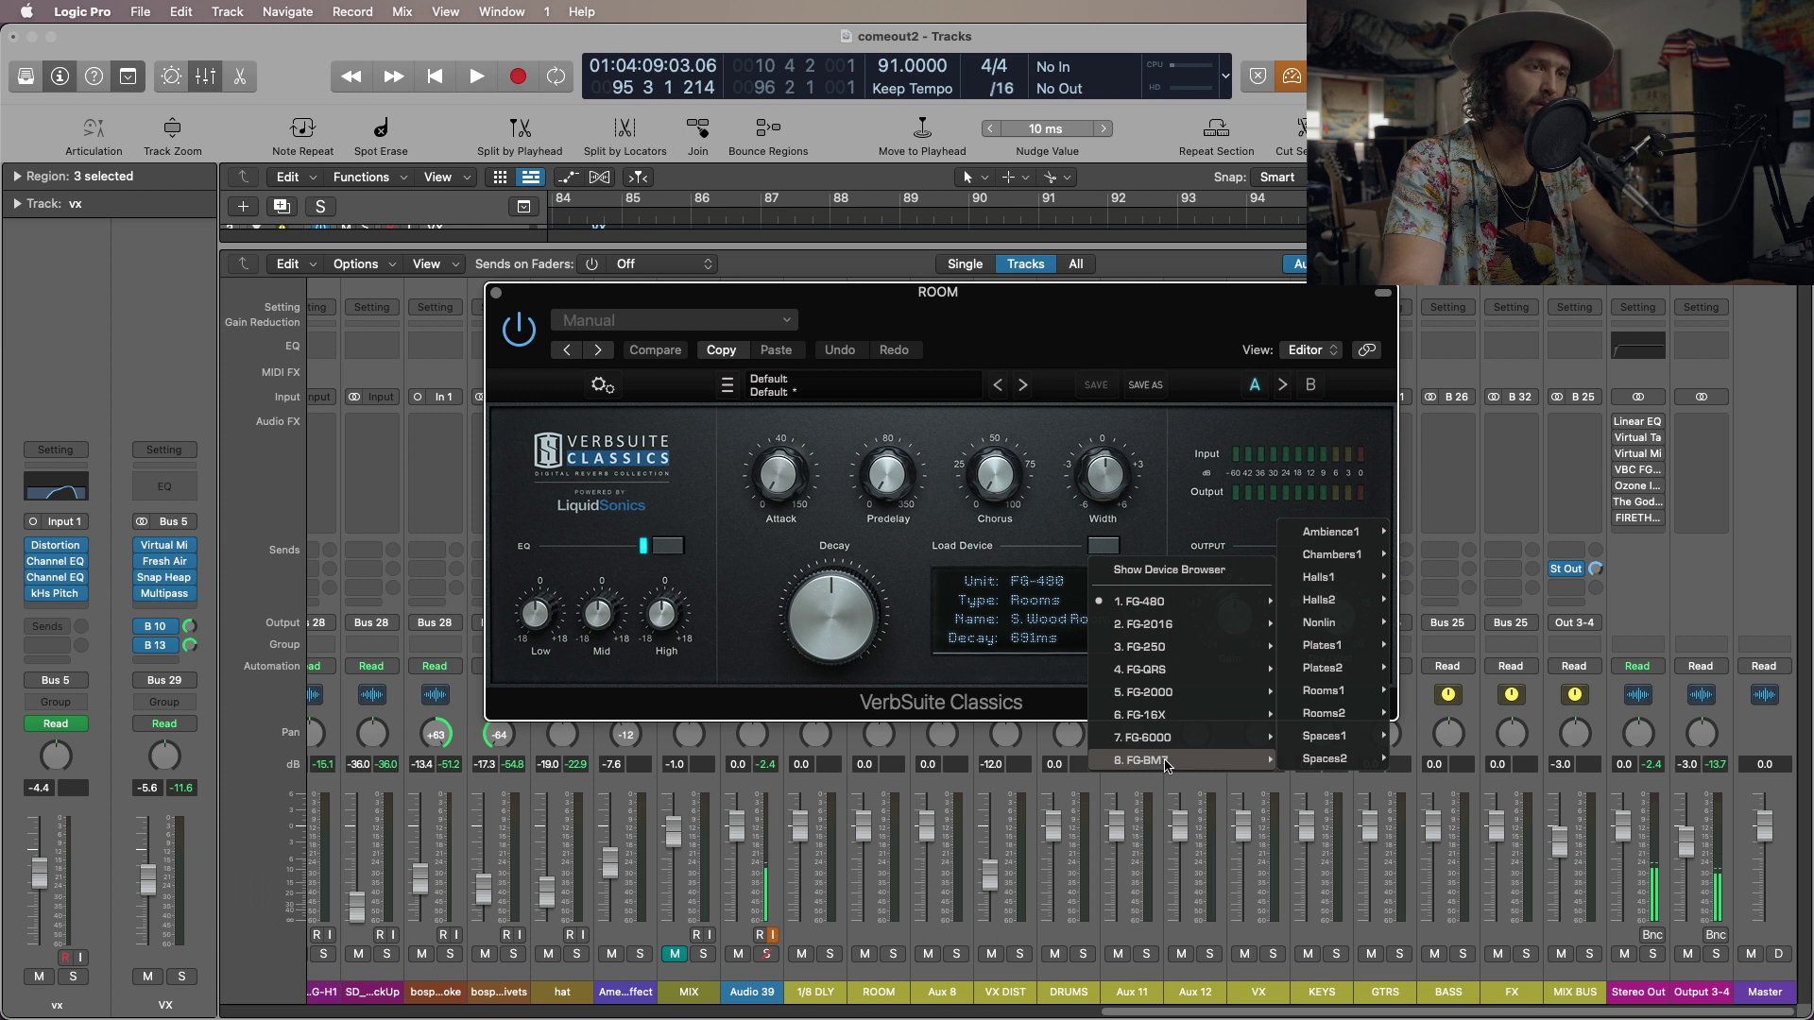
{"action": "mouse_move", "coordinate": [1186, 604]}
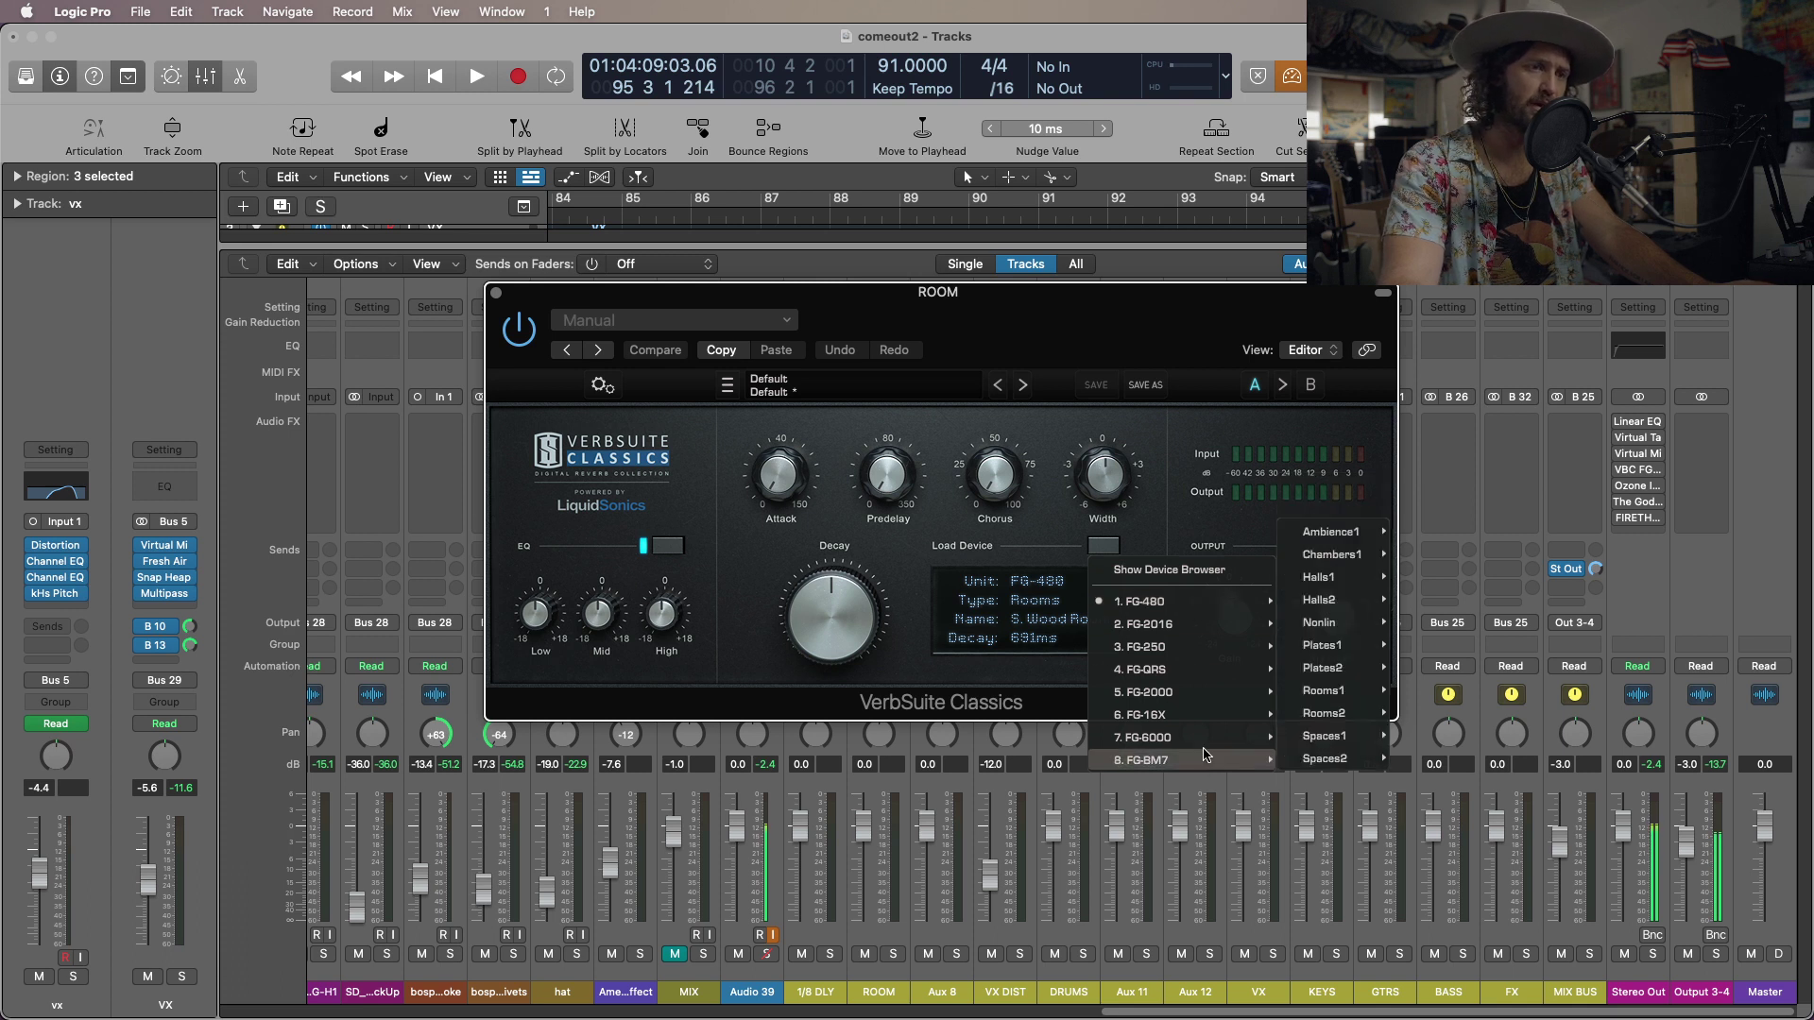
{"action": "left_click", "coordinate": [1007, 337]}
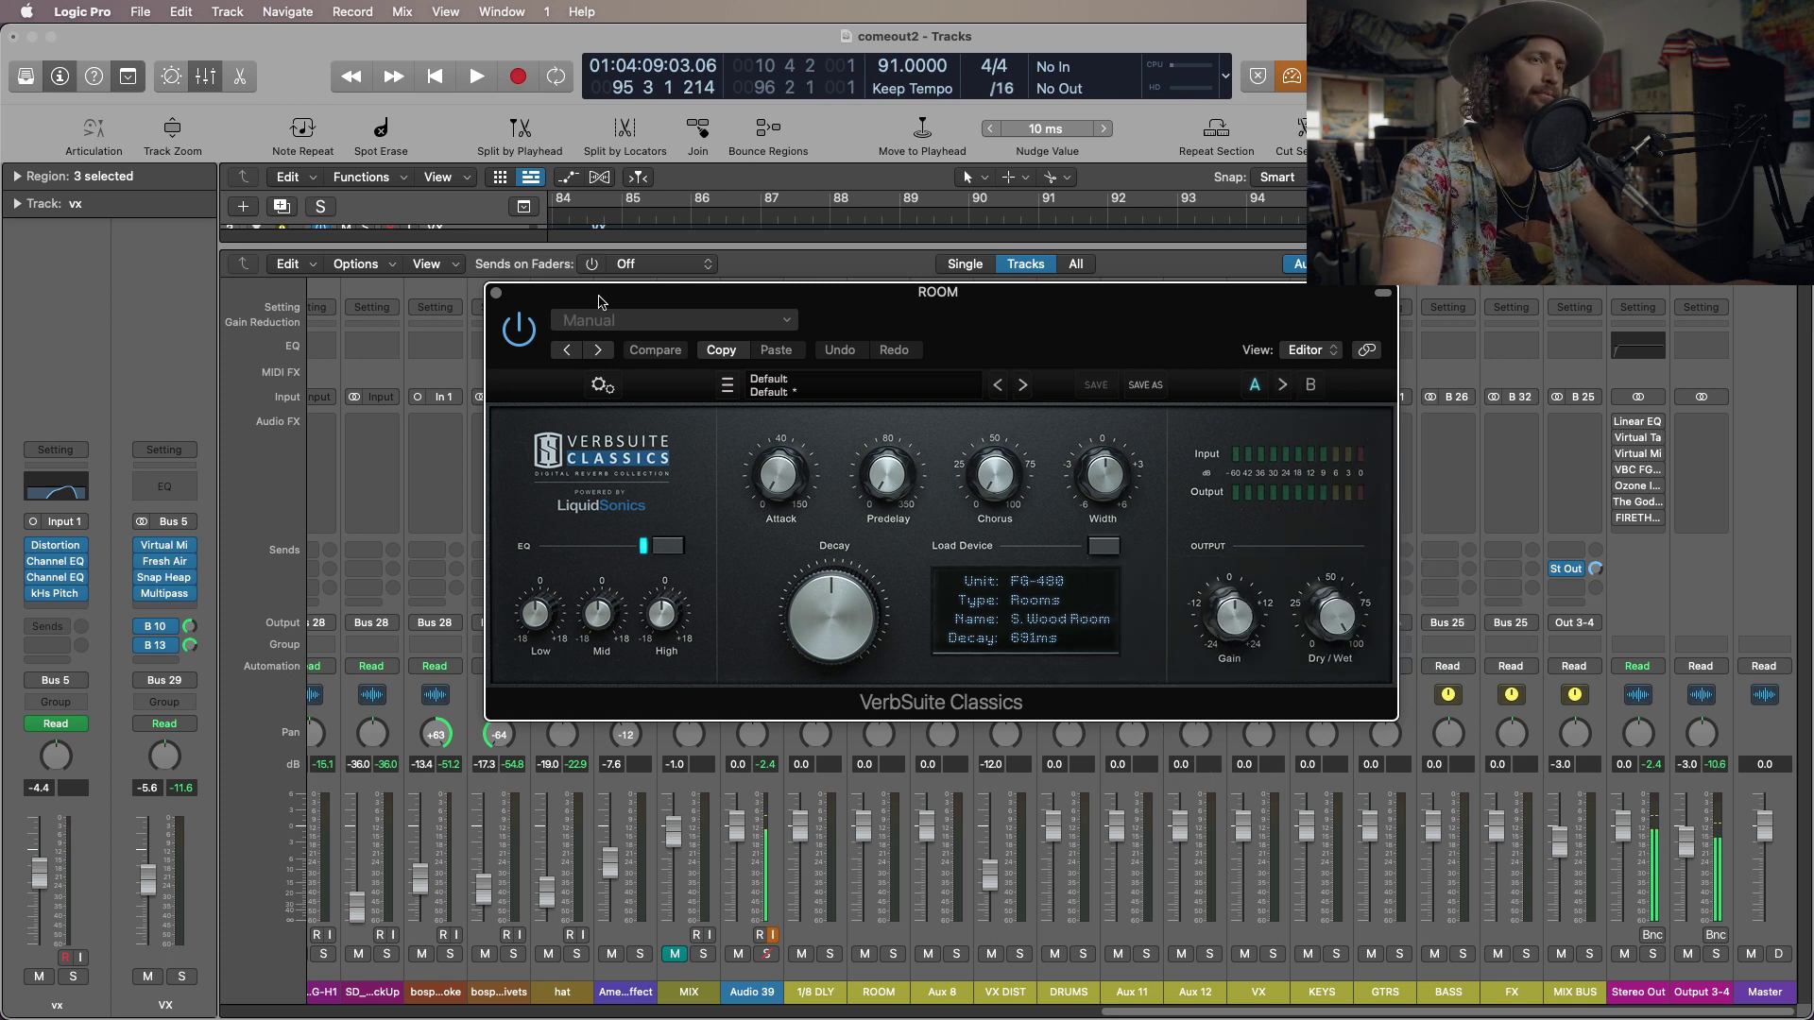
{"action": "left_click", "coordinate": [496, 293]}
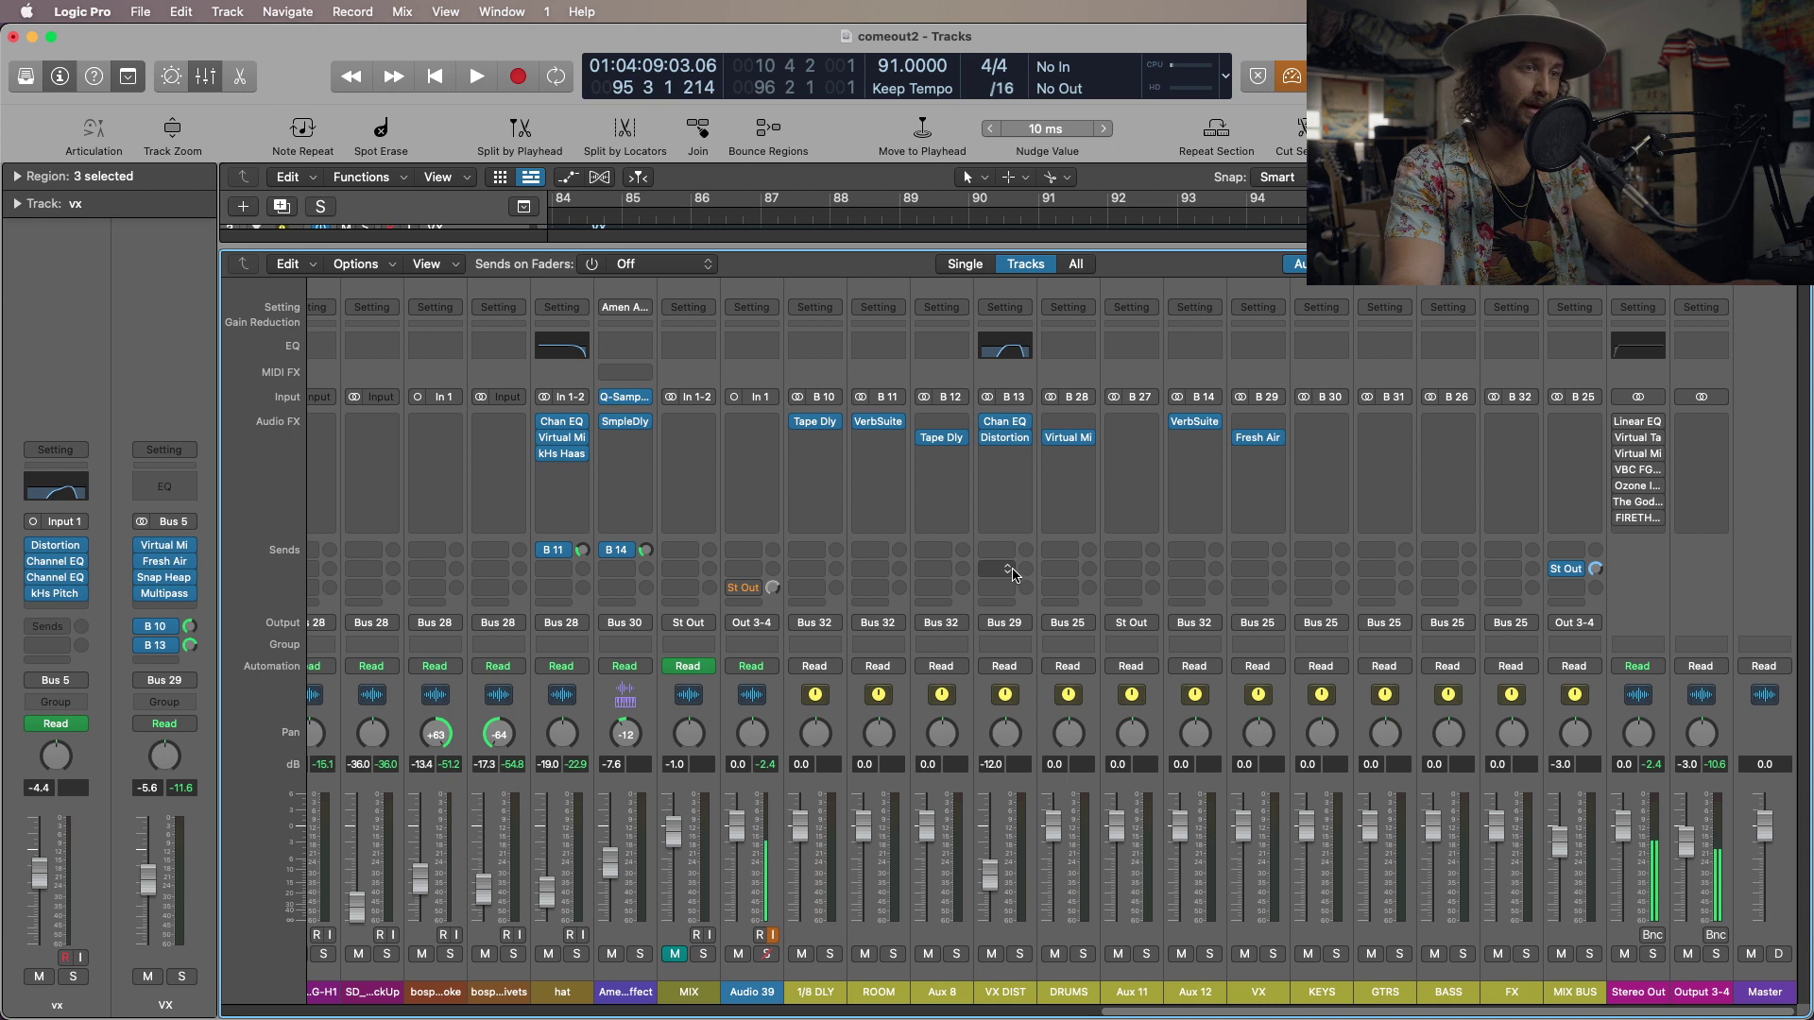
Inspect the Tape Delay settings on Aux 8 and the VerbSuite Classics reverb on Aux 12, closing each plug-in.
{"action": "left_click", "coordinate": [942, 440]}
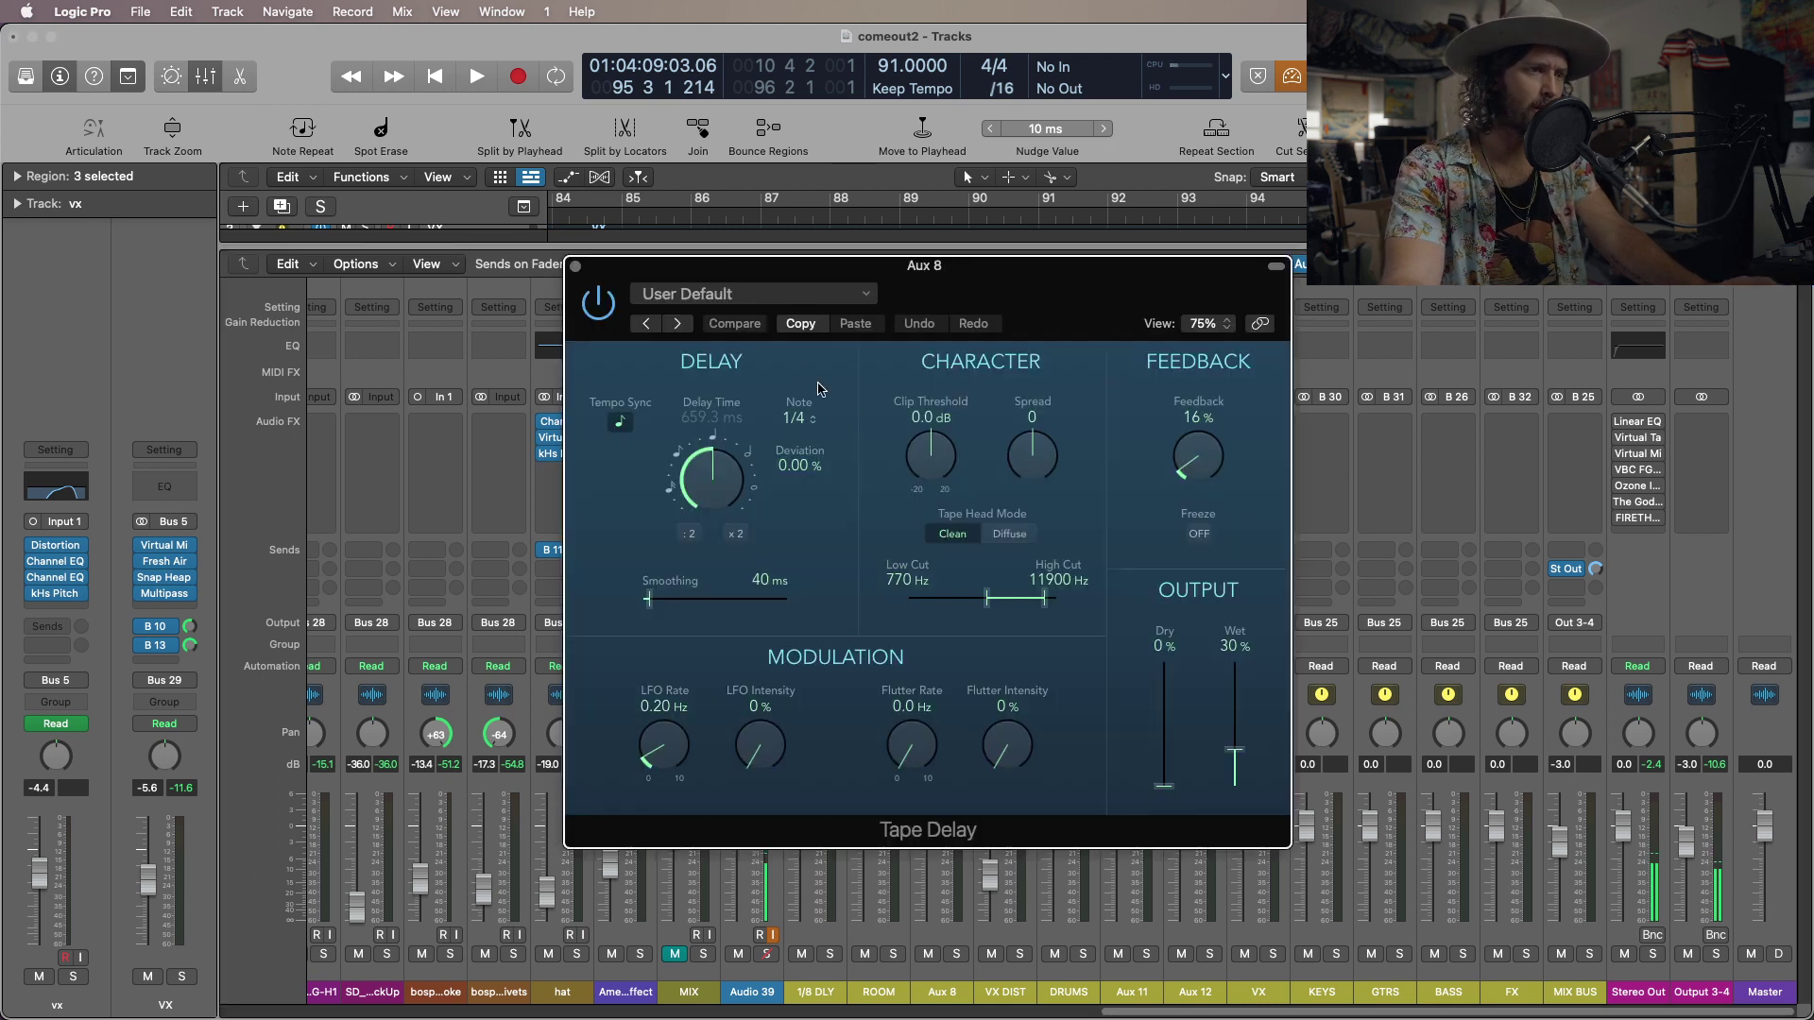
{"action": "left_click", "coordinate": [576, 268]}
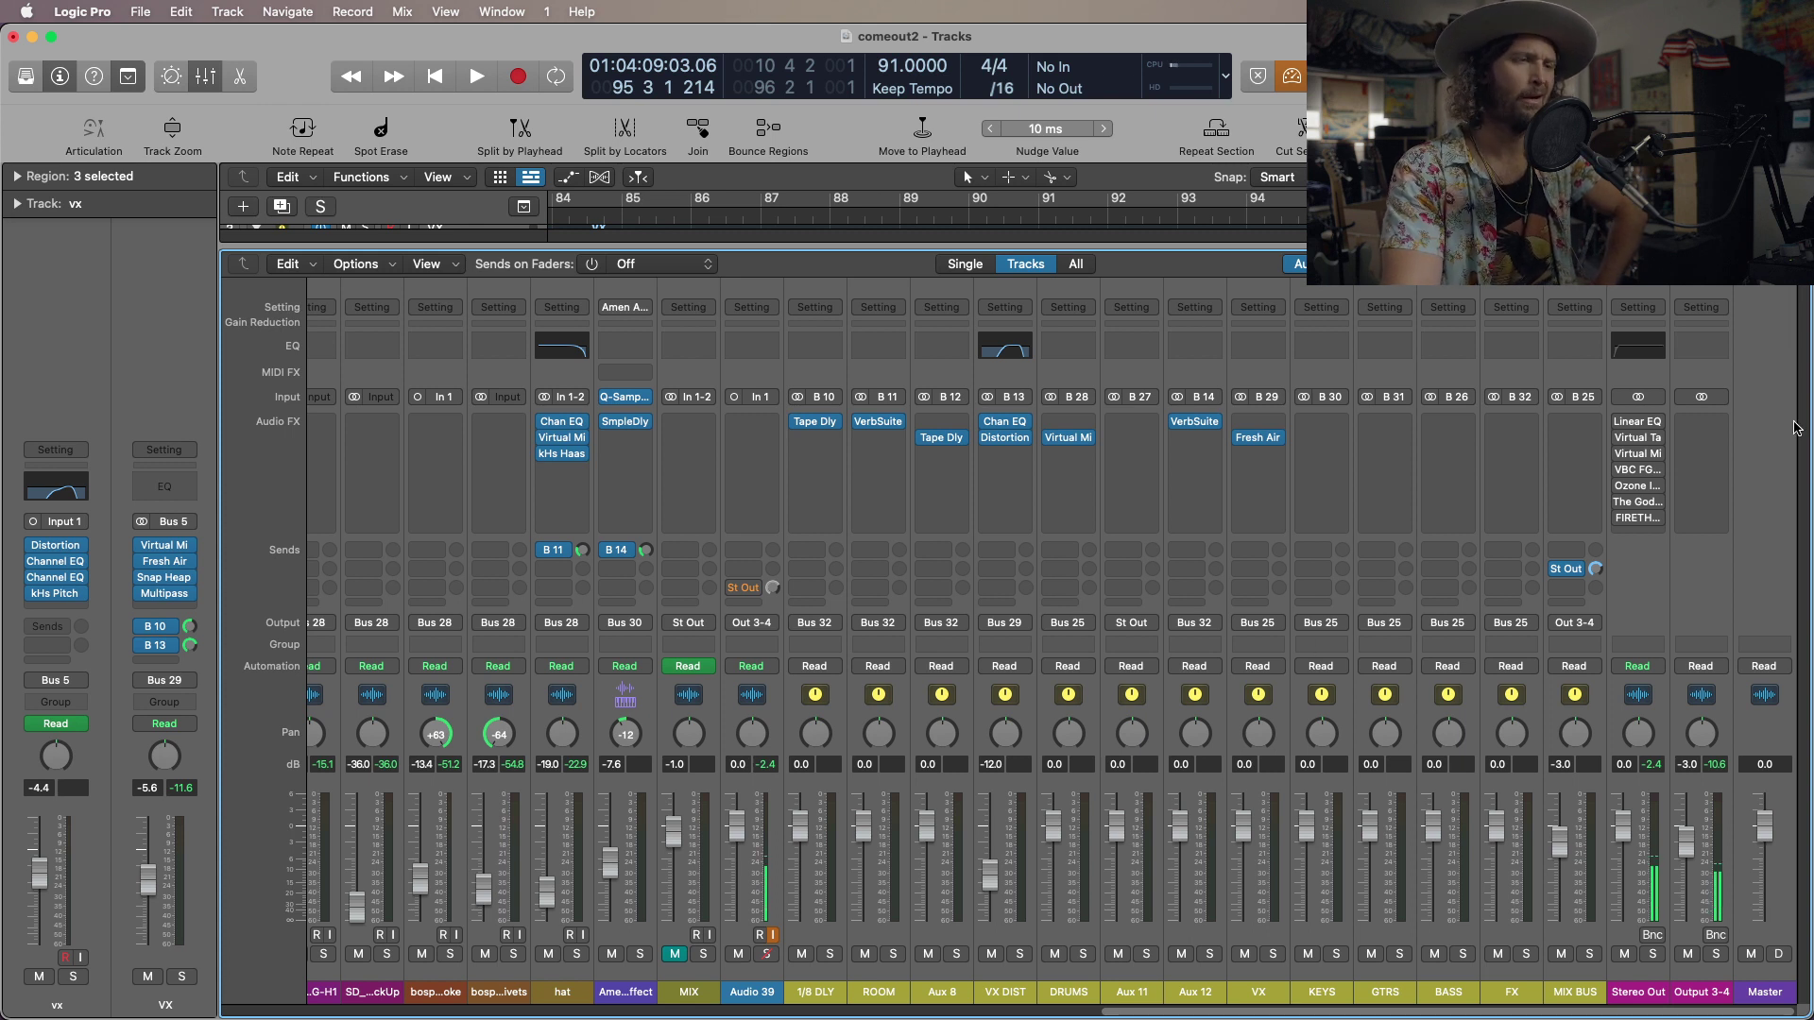
{"action": "mouse_move", "coordinate": [1255, 447]}
{"action": "left_click", "coordinate": [1196, 425]}
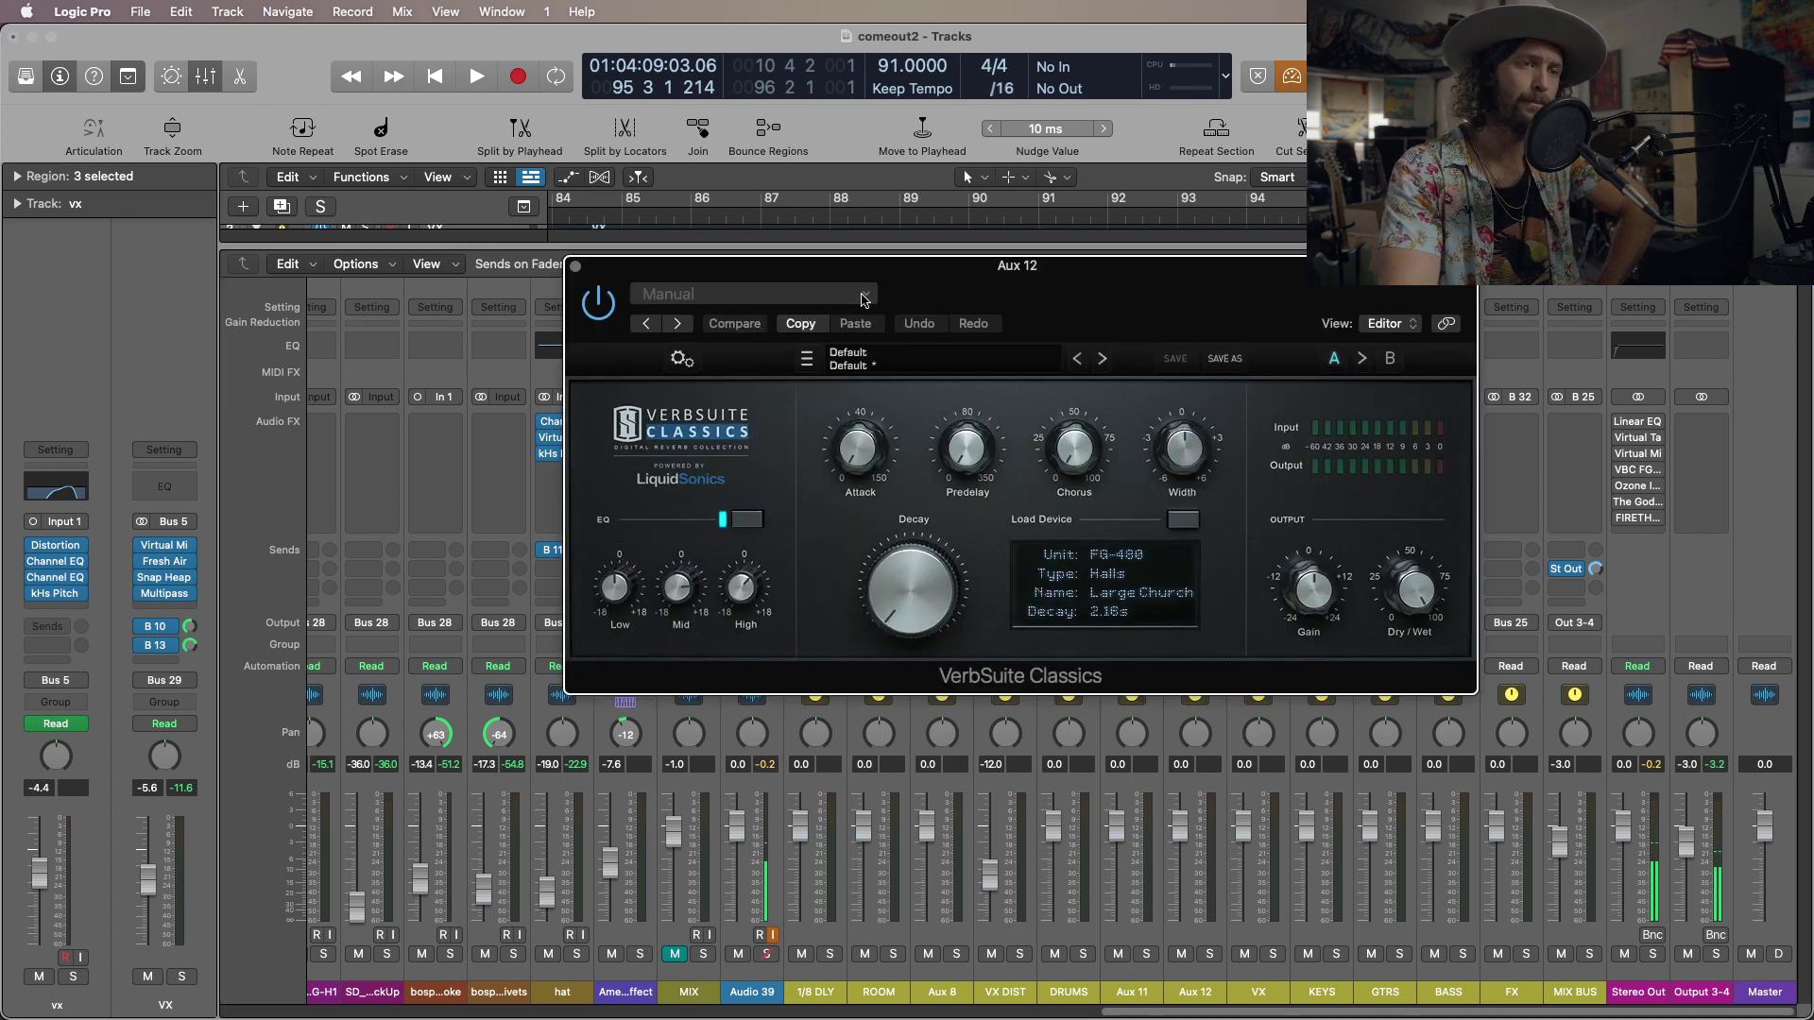
{"action": "left_click", "coordinate": [577, 267]}
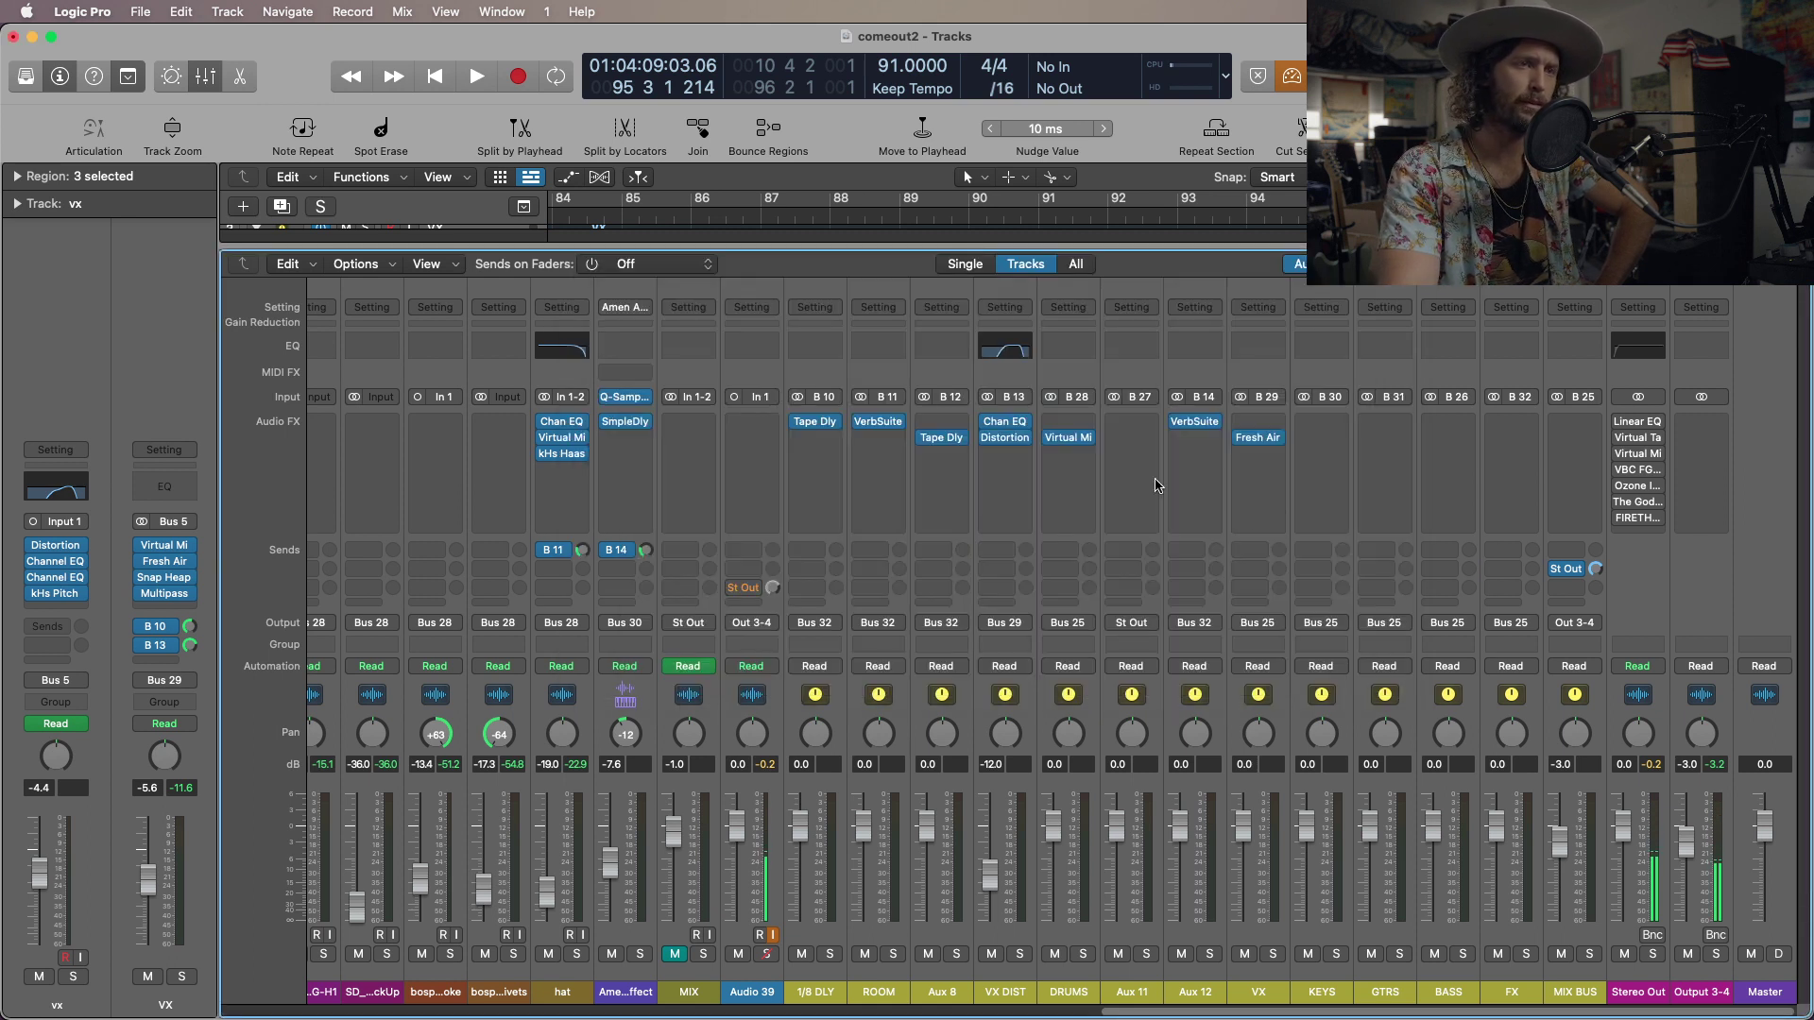
Examine the bypassed Linear Phase EQ on the Stereo Out channel, close it, and check its latency.
{"action": "mouse_move", "coordinate": [1070, 446]}
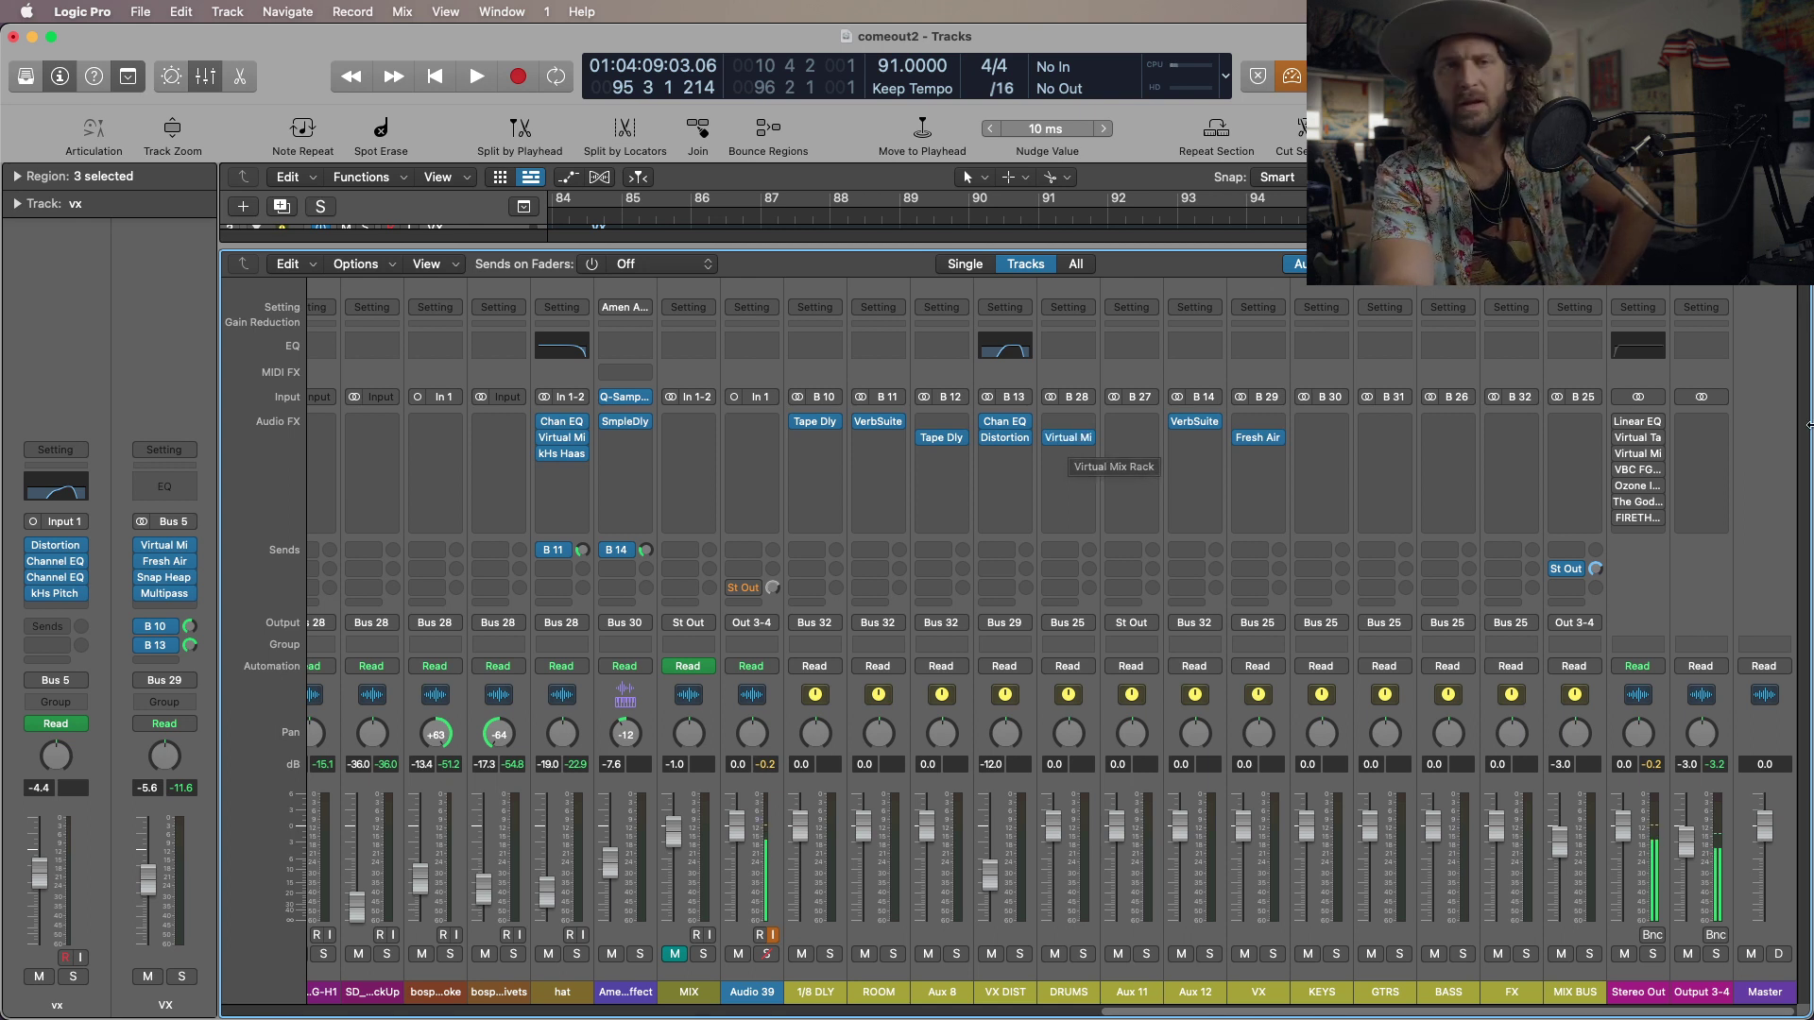
{"action": "mouse_move", "coordinate": [1644, 425]}
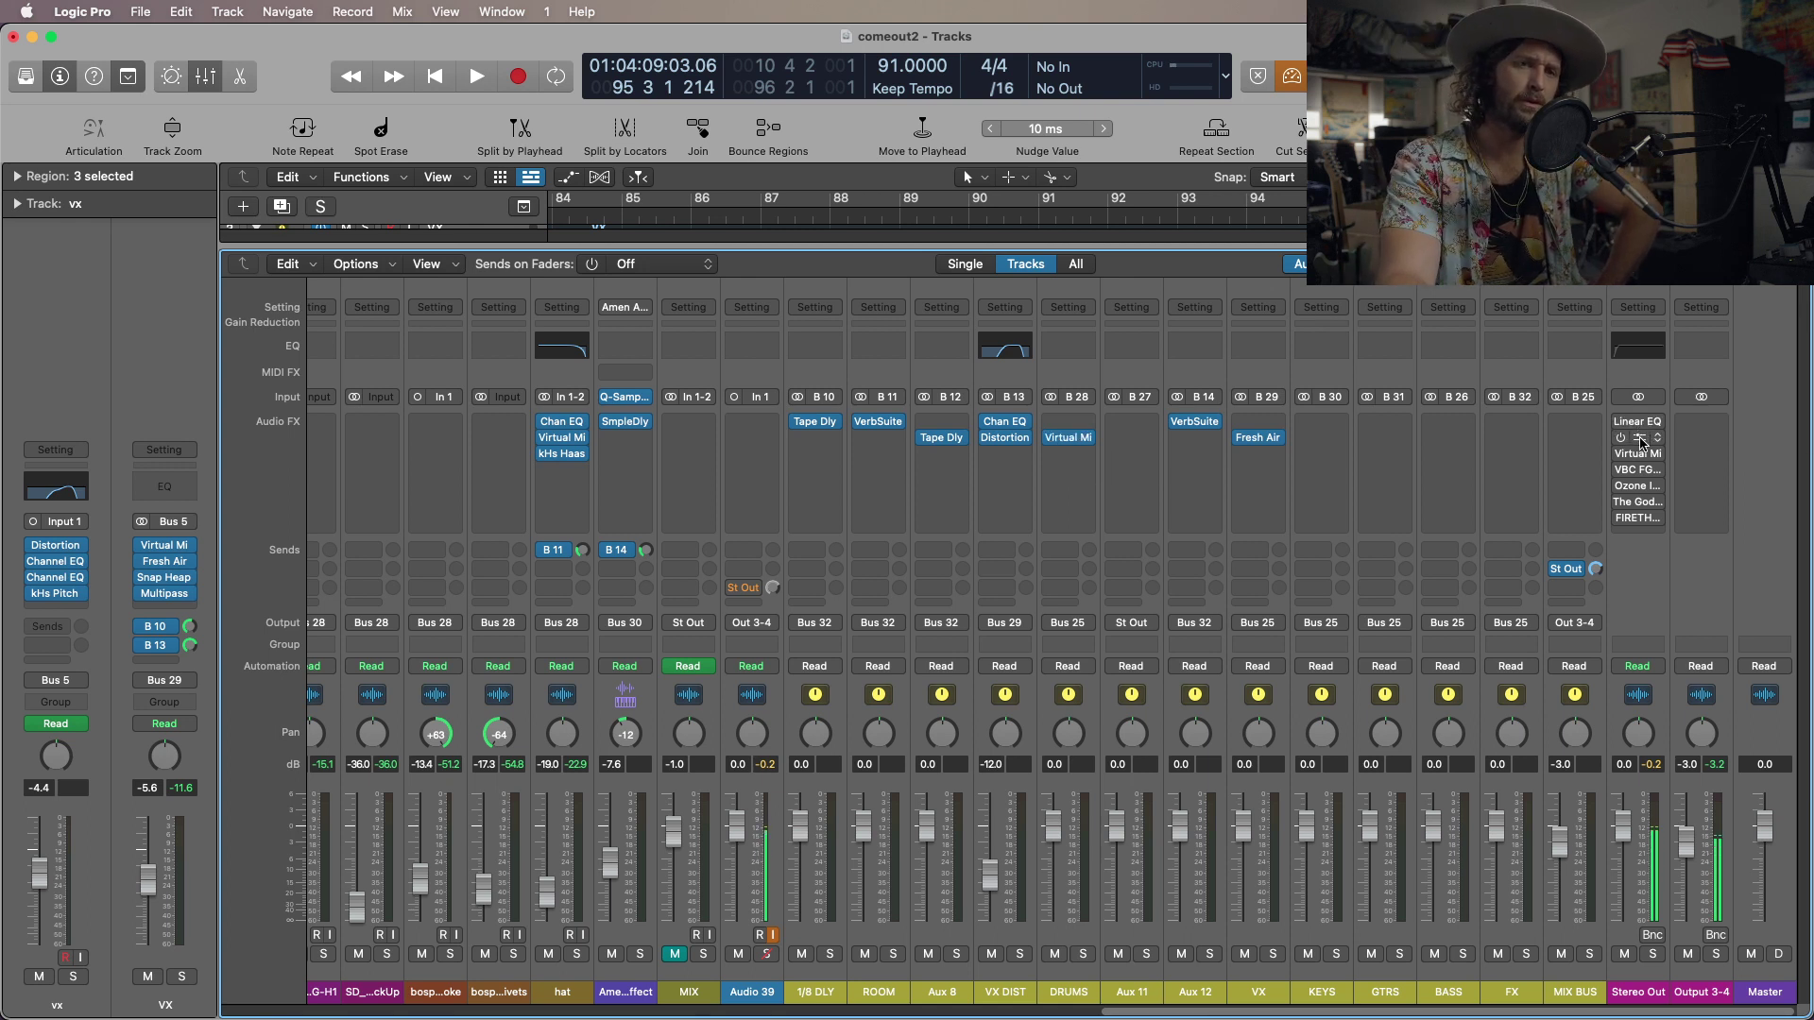
{"action": "left_click", "coordinate": [1641, 426]}
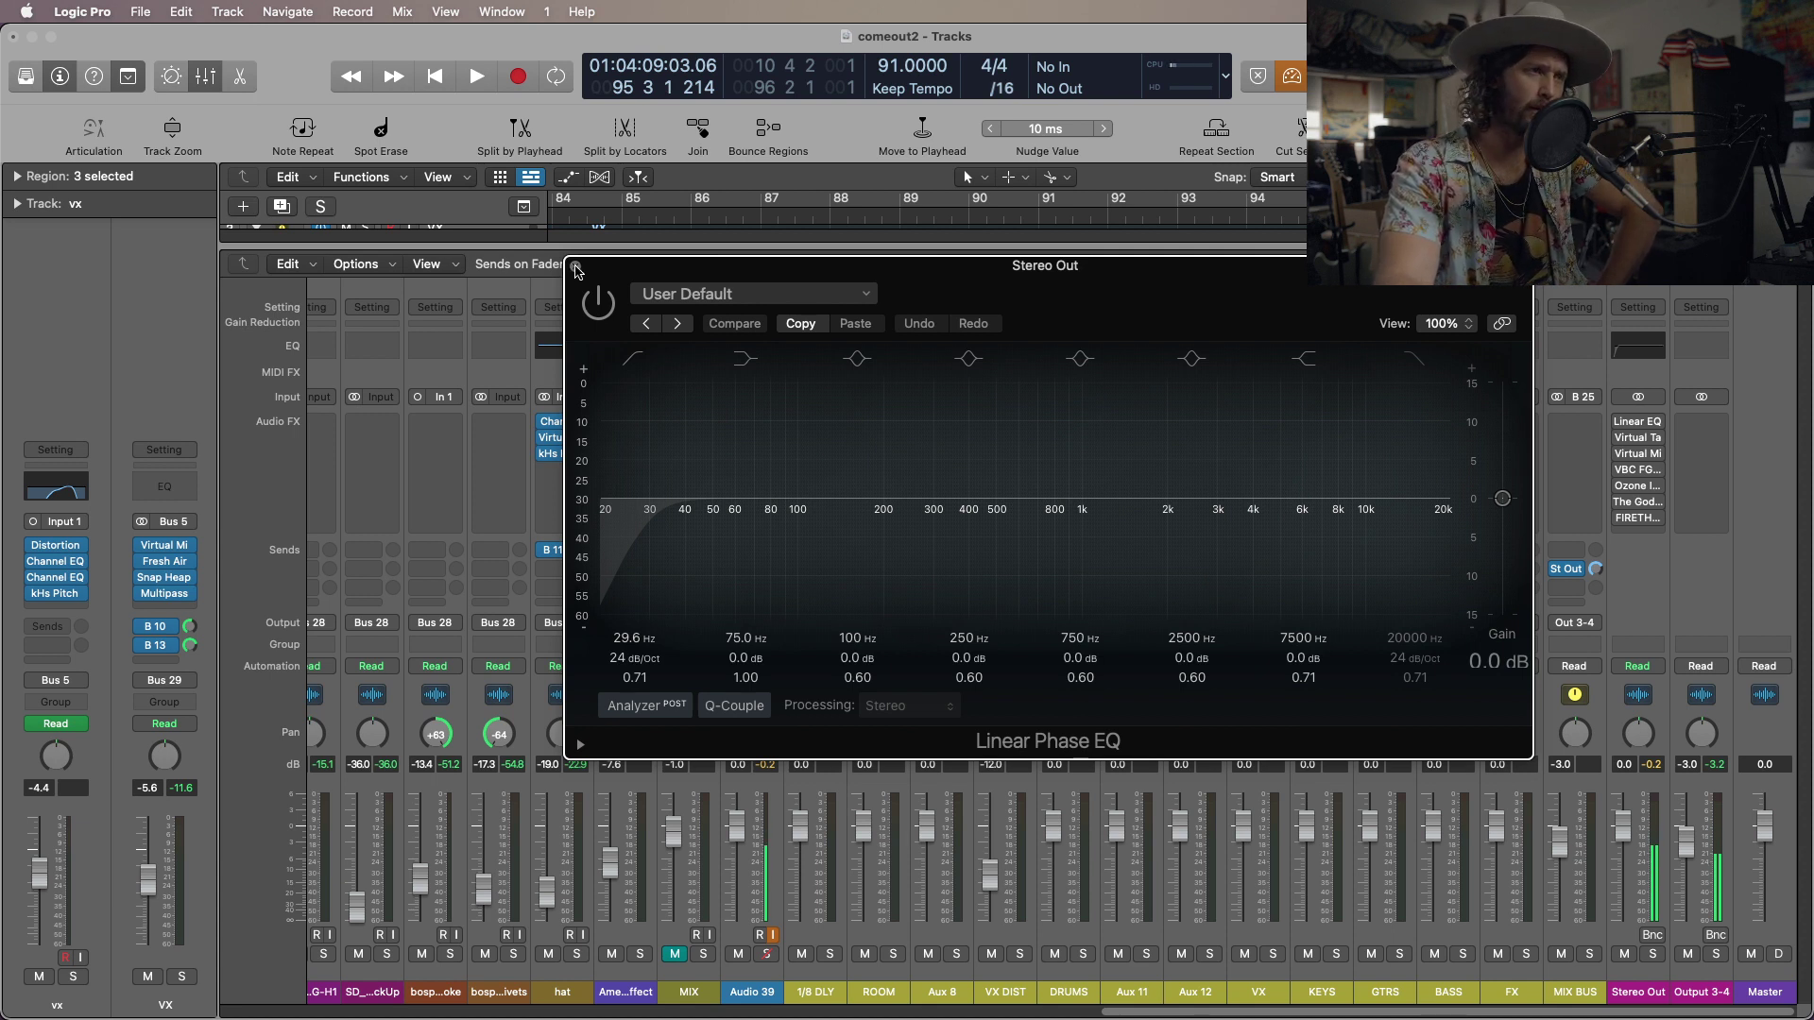
{"action": "left_click", "coordinate": [577, 269]}
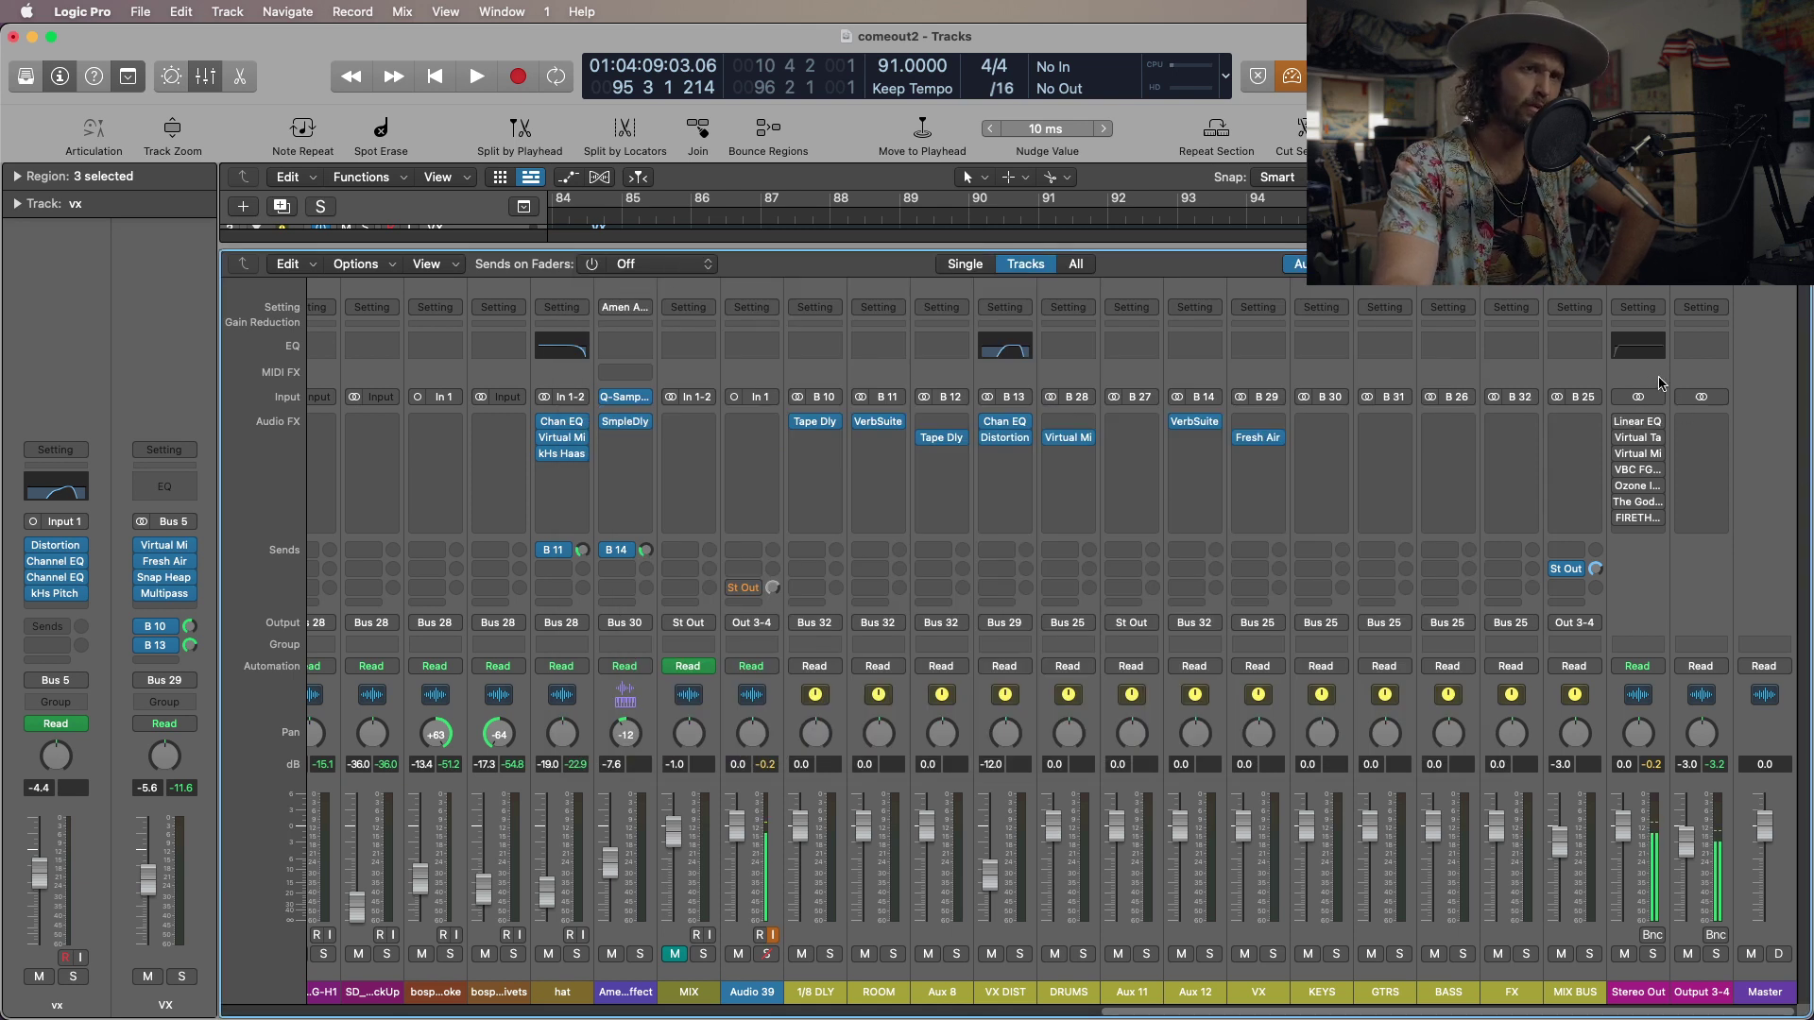
{"action": "mouse_move", "coordinate": [1641, 421]}
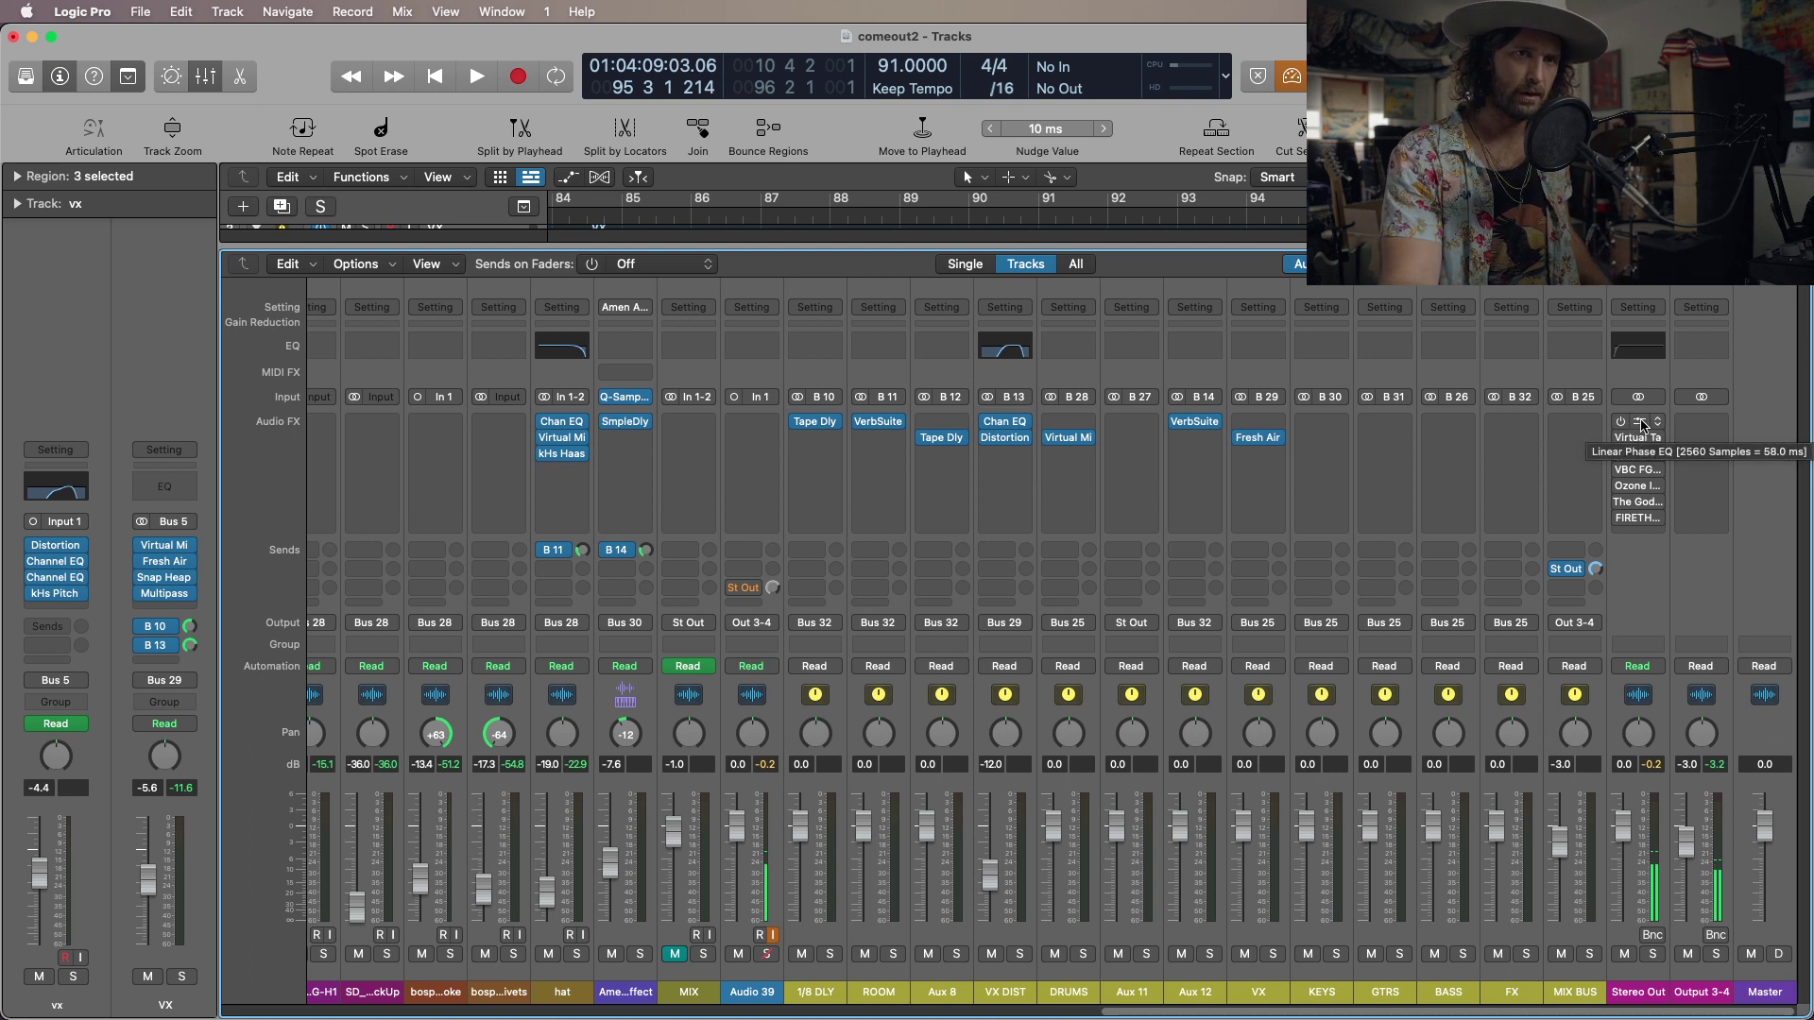
Inspect the Virtual Tape Machines and Virtual Mix Rack plug-ins on the Stereo Out channel, closing each one.
{"action": "left_click", "coordinate": [1644, 439]}
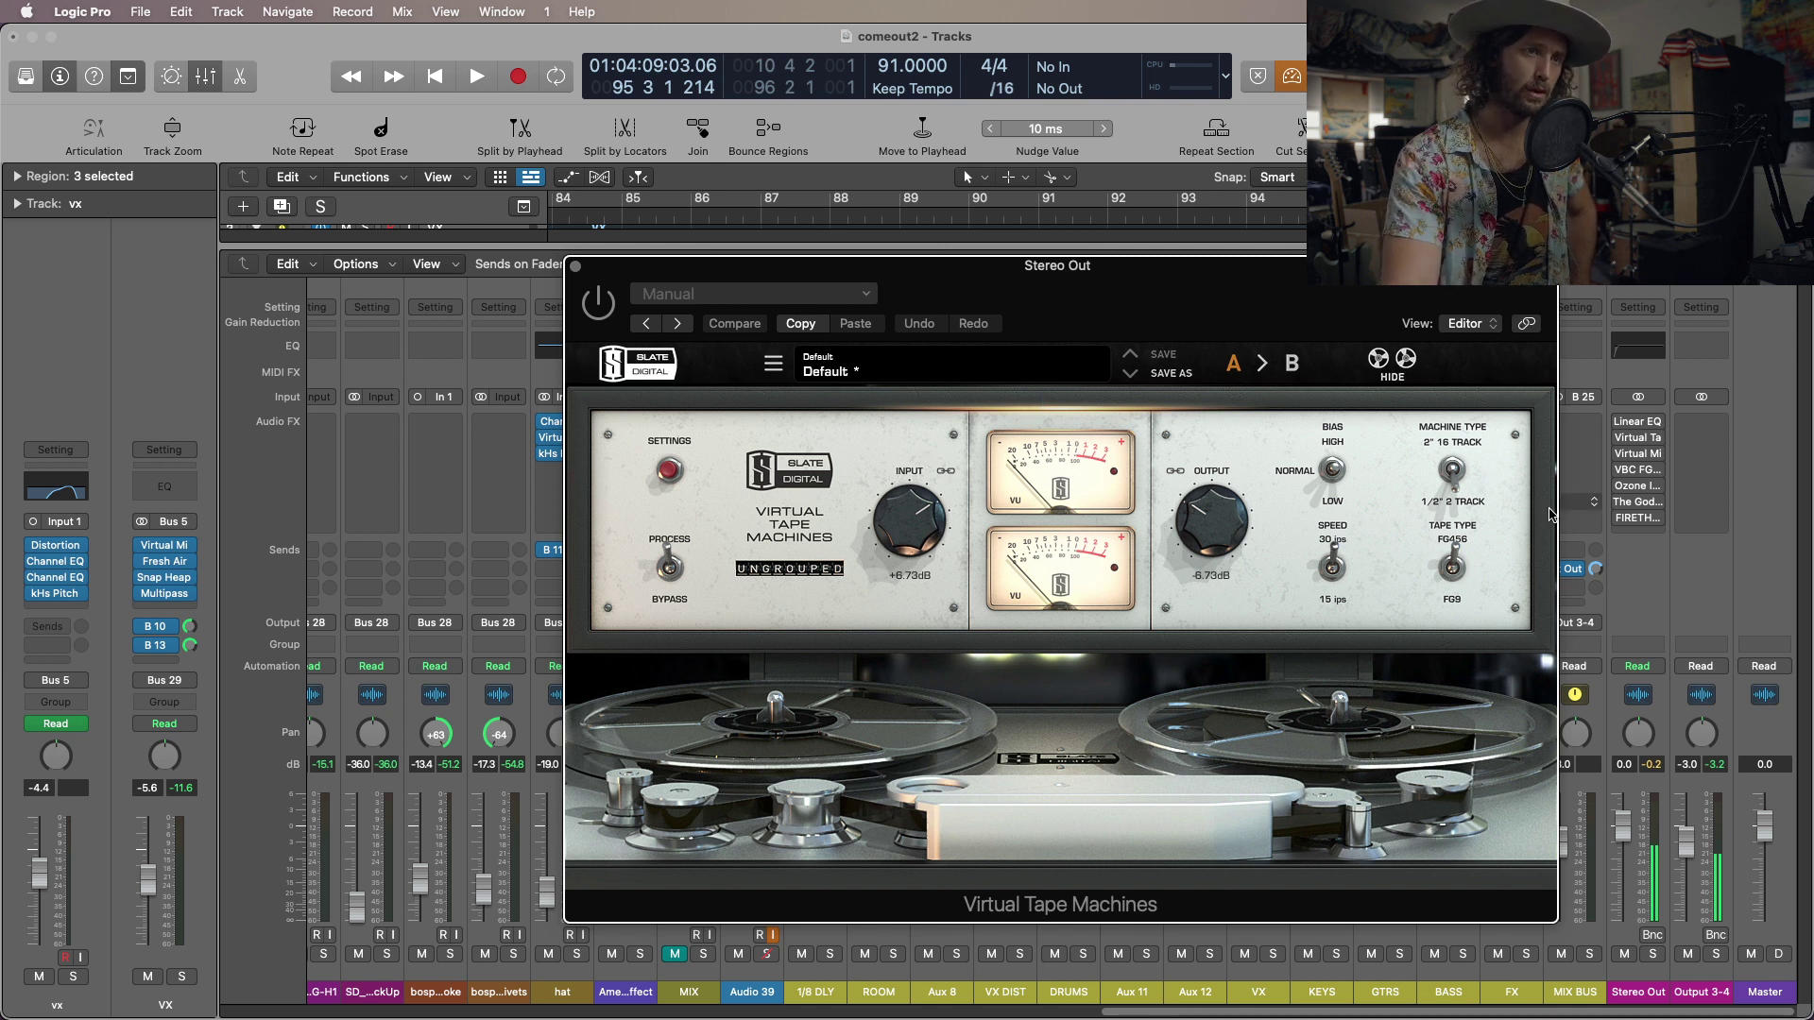
{"action": "left_click", "coordinate": [576, 271]}
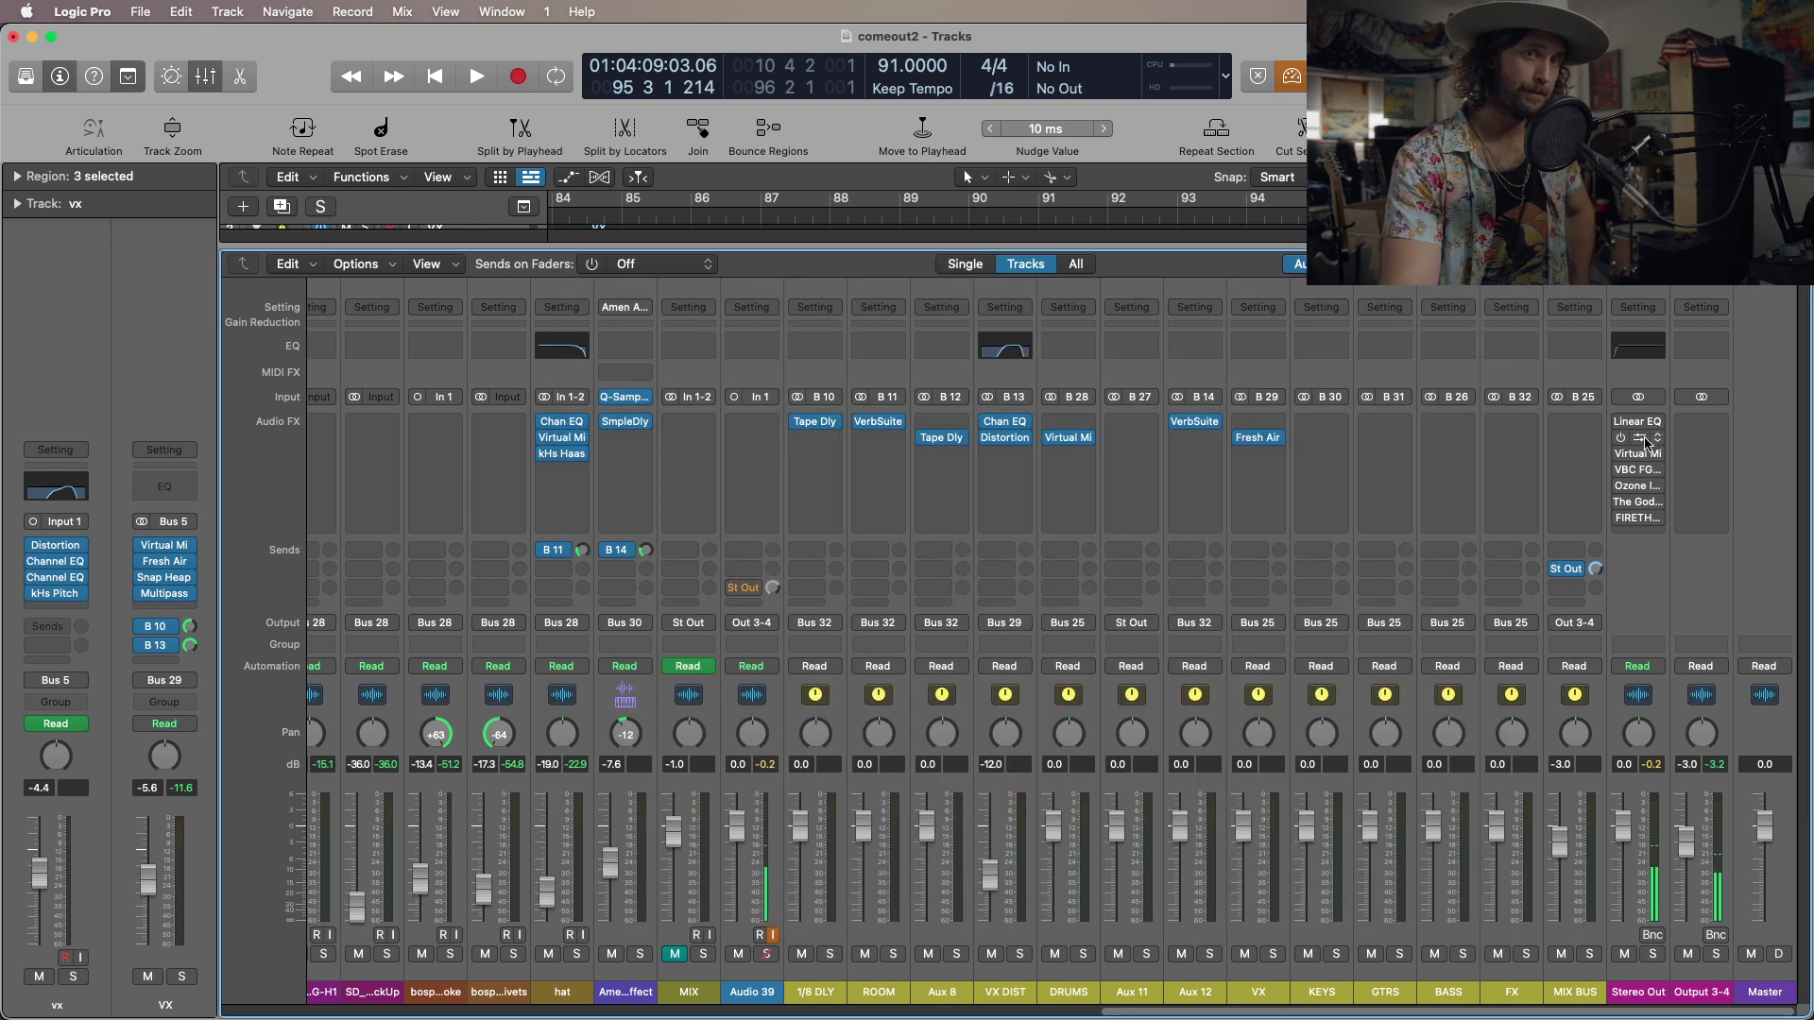
{"action": "left_click", "coordinate": [1638, 457]}
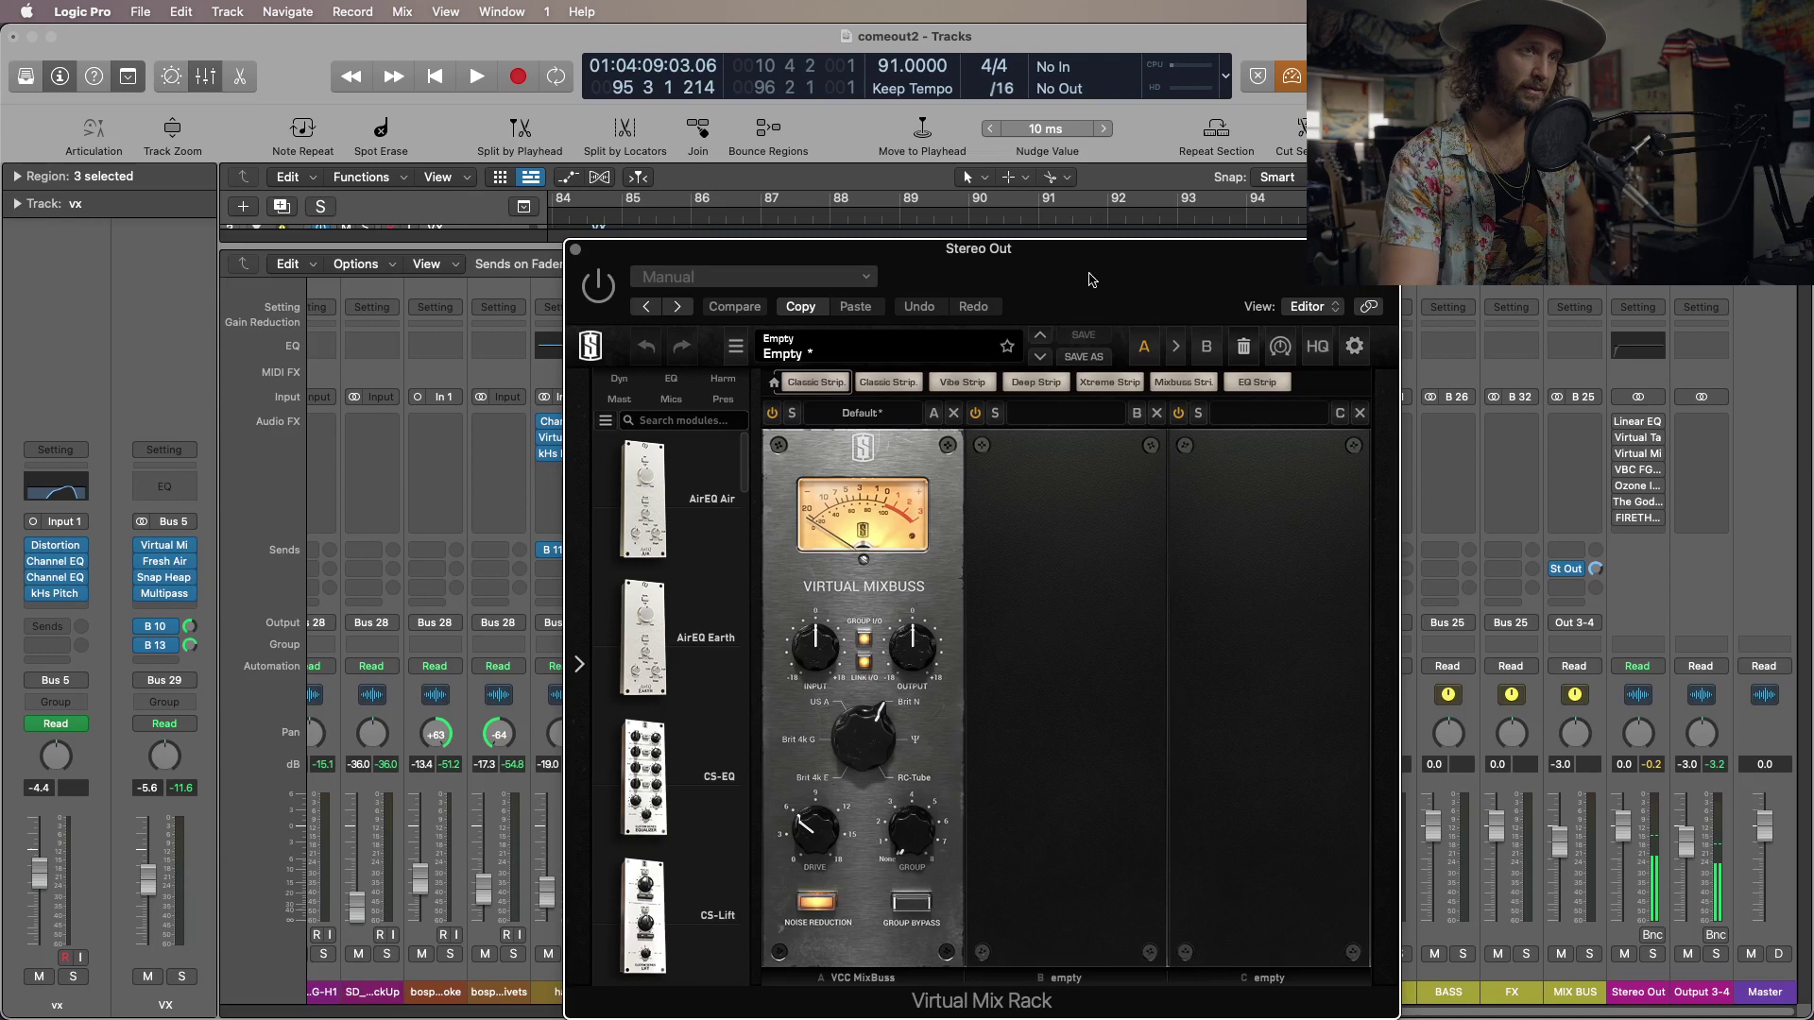
{"action": "left_click_drag", "start_coordinate": [1100, 267], "coordinate": [1052, 216]}
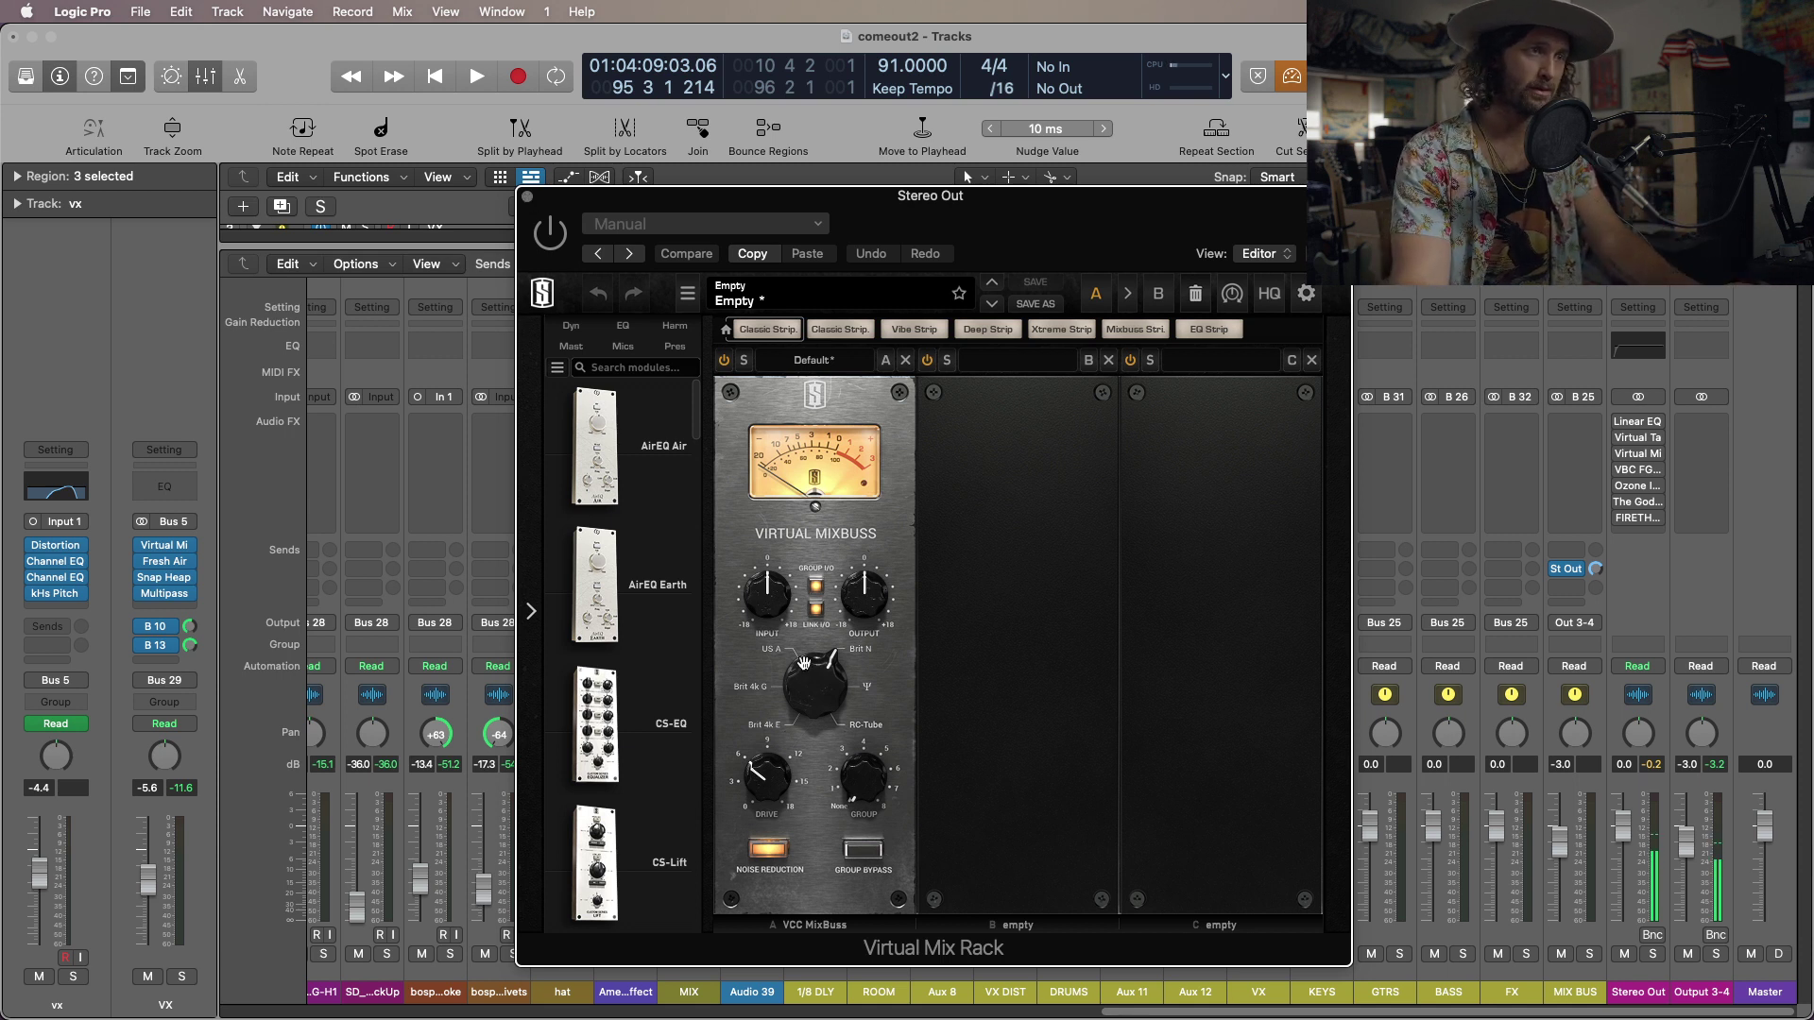
{"action": "left_click", "coordinate": [528, 199]}
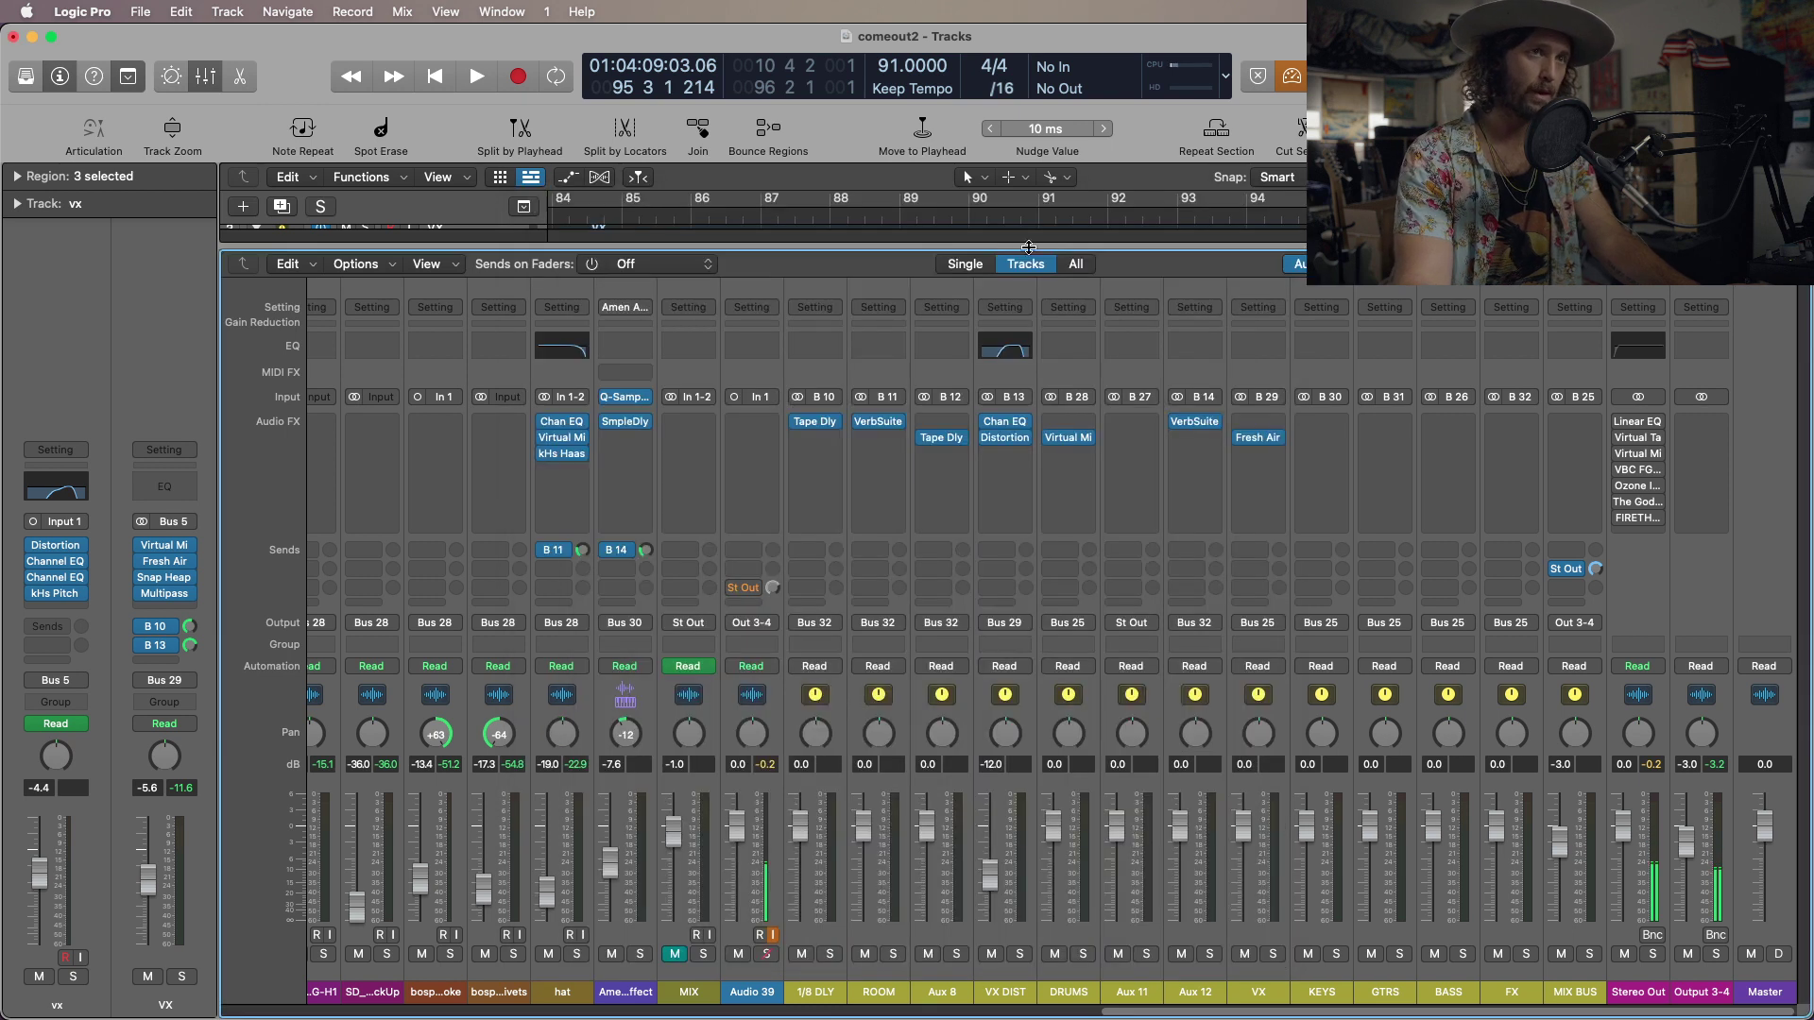
Examine the VBC FG-Grey compressor's ratio and attack controls, and view the Ozone Imager 2 settings on Stereo Out, closing both.
{"action": "left_click", "coordinate": [1640, 471]}
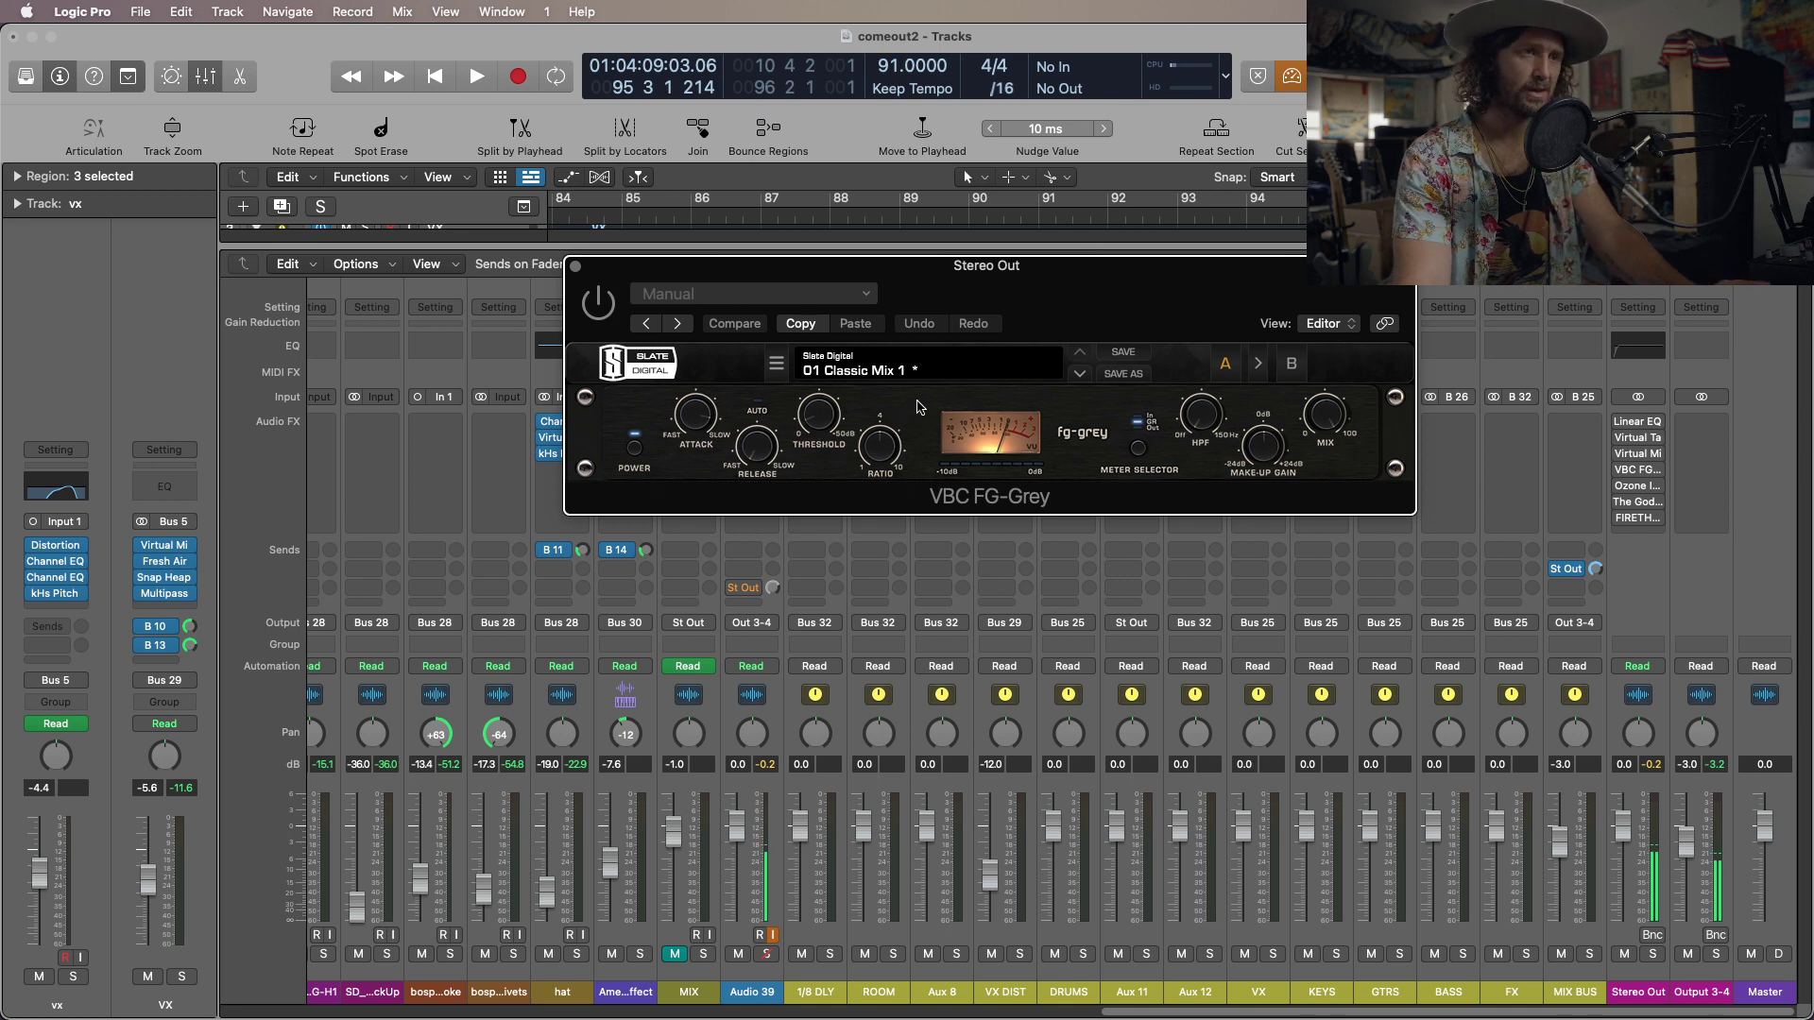
{"action": "mouse_move", "coordinate": [882, 453]}
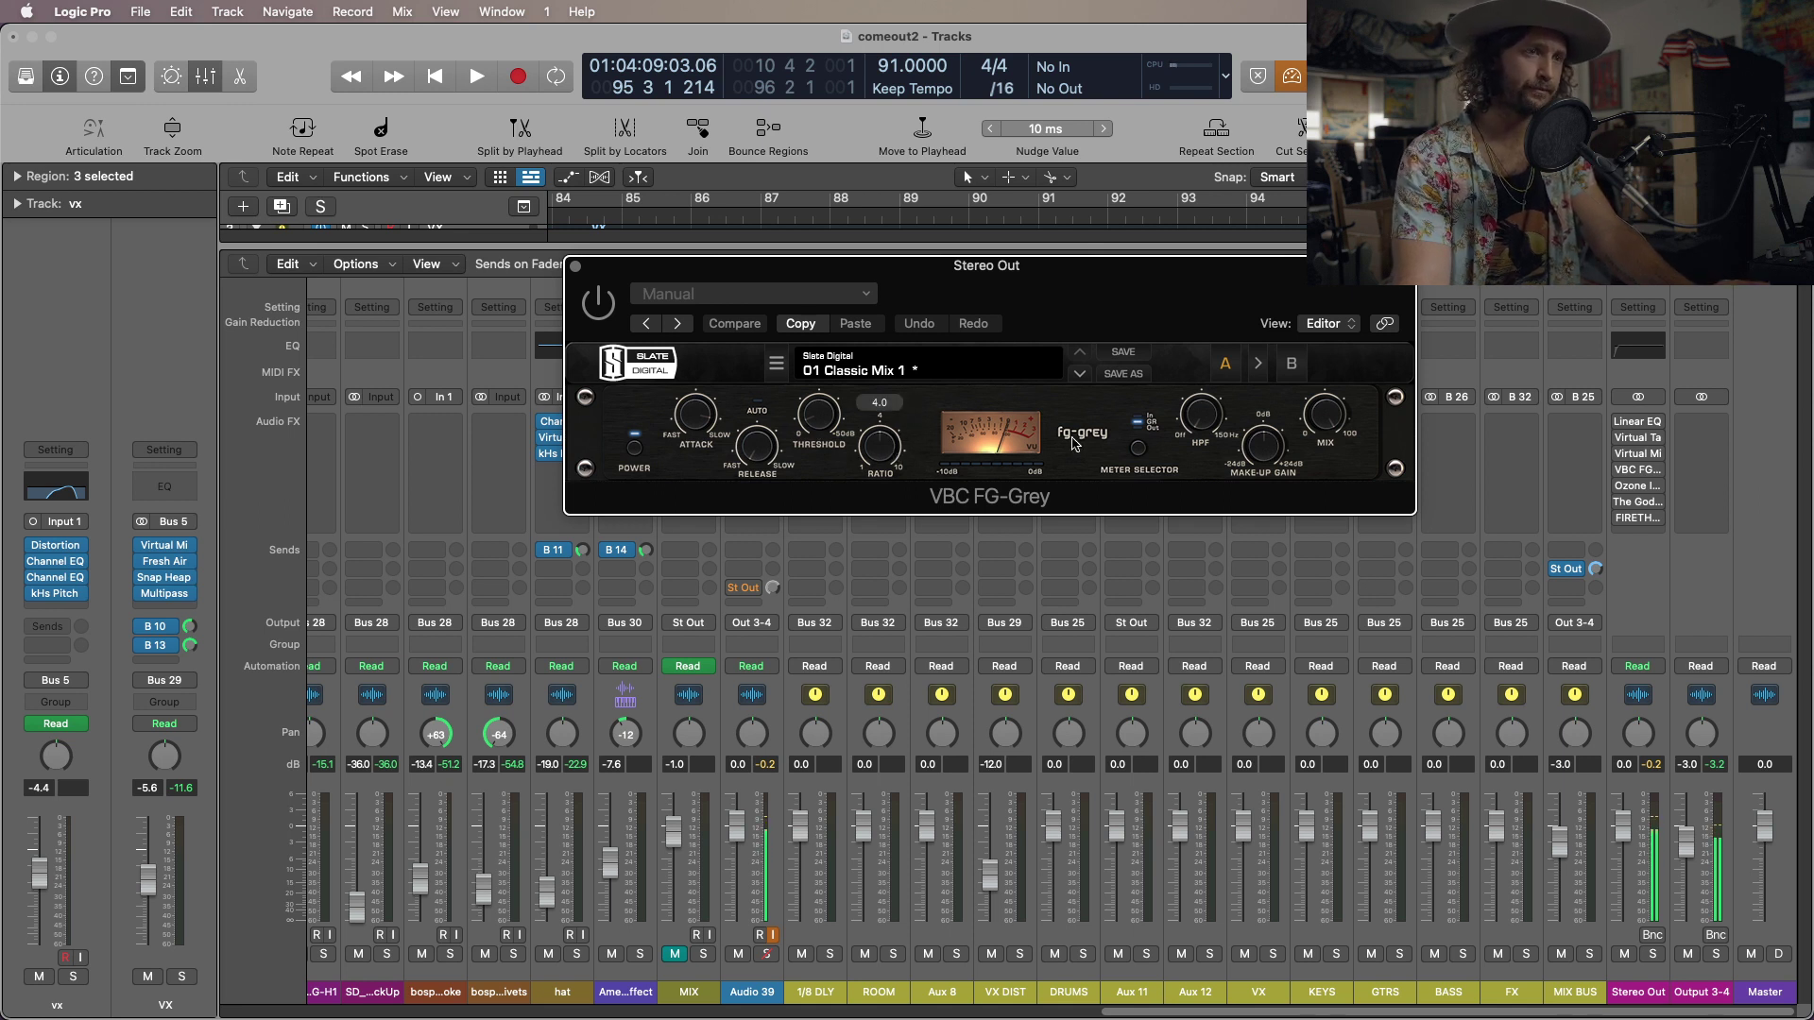
{"action": "mouse_move", "coordinate": [1613, 472]}
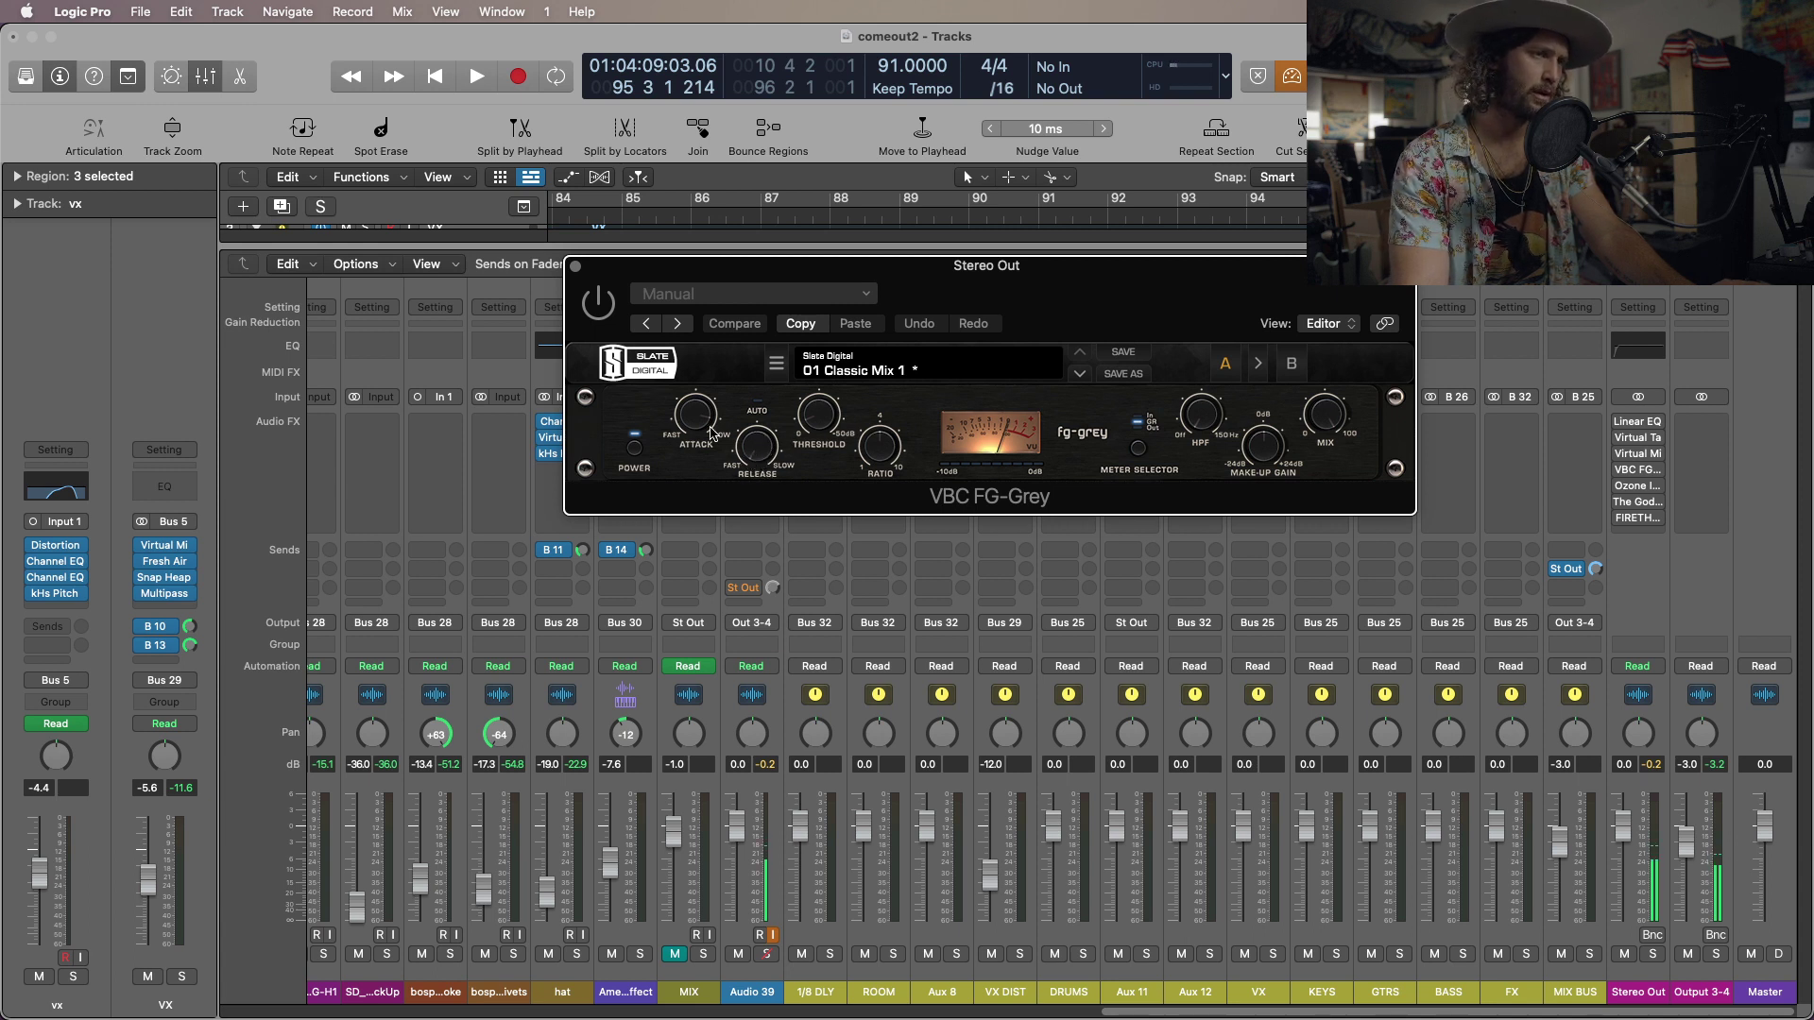
{"action": "left_click_drag", "start_coordinate": [696, 428], "coordinate": [701, 422]}
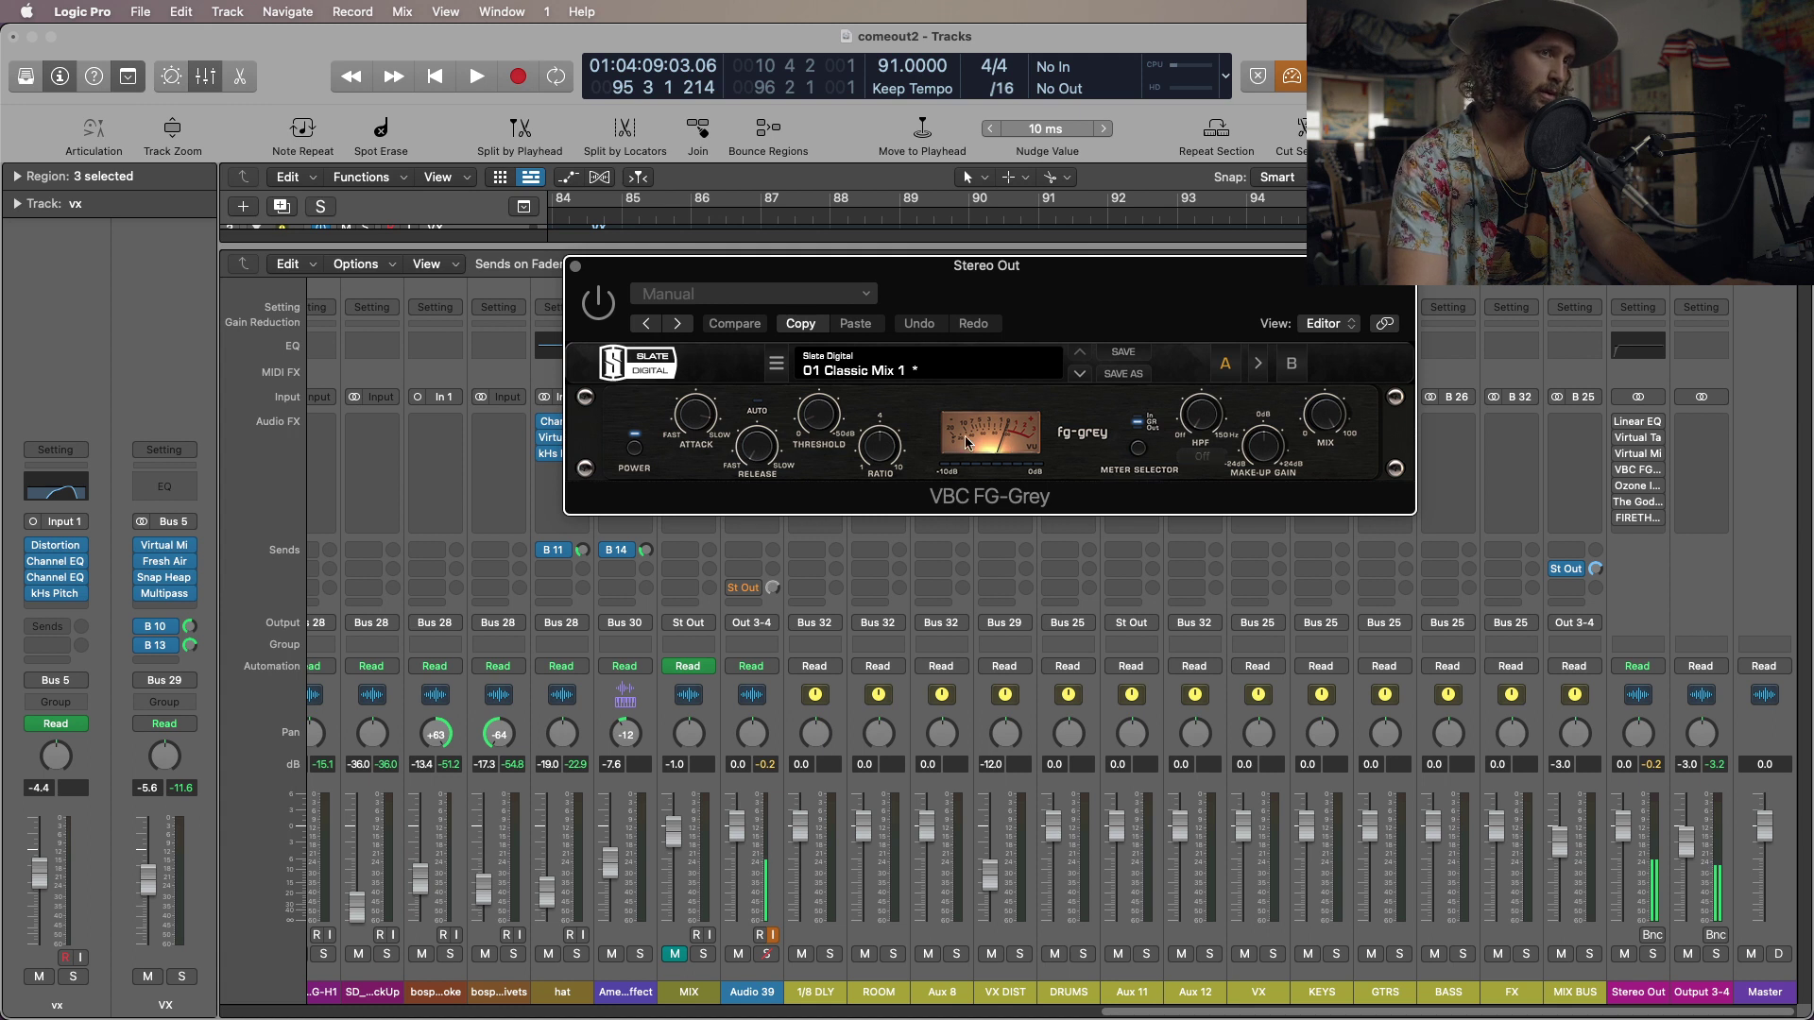
{"action": "left_click", "coordinate": [575, 271]}
{"action": "left_click", "coordinate": [1642, 489]}
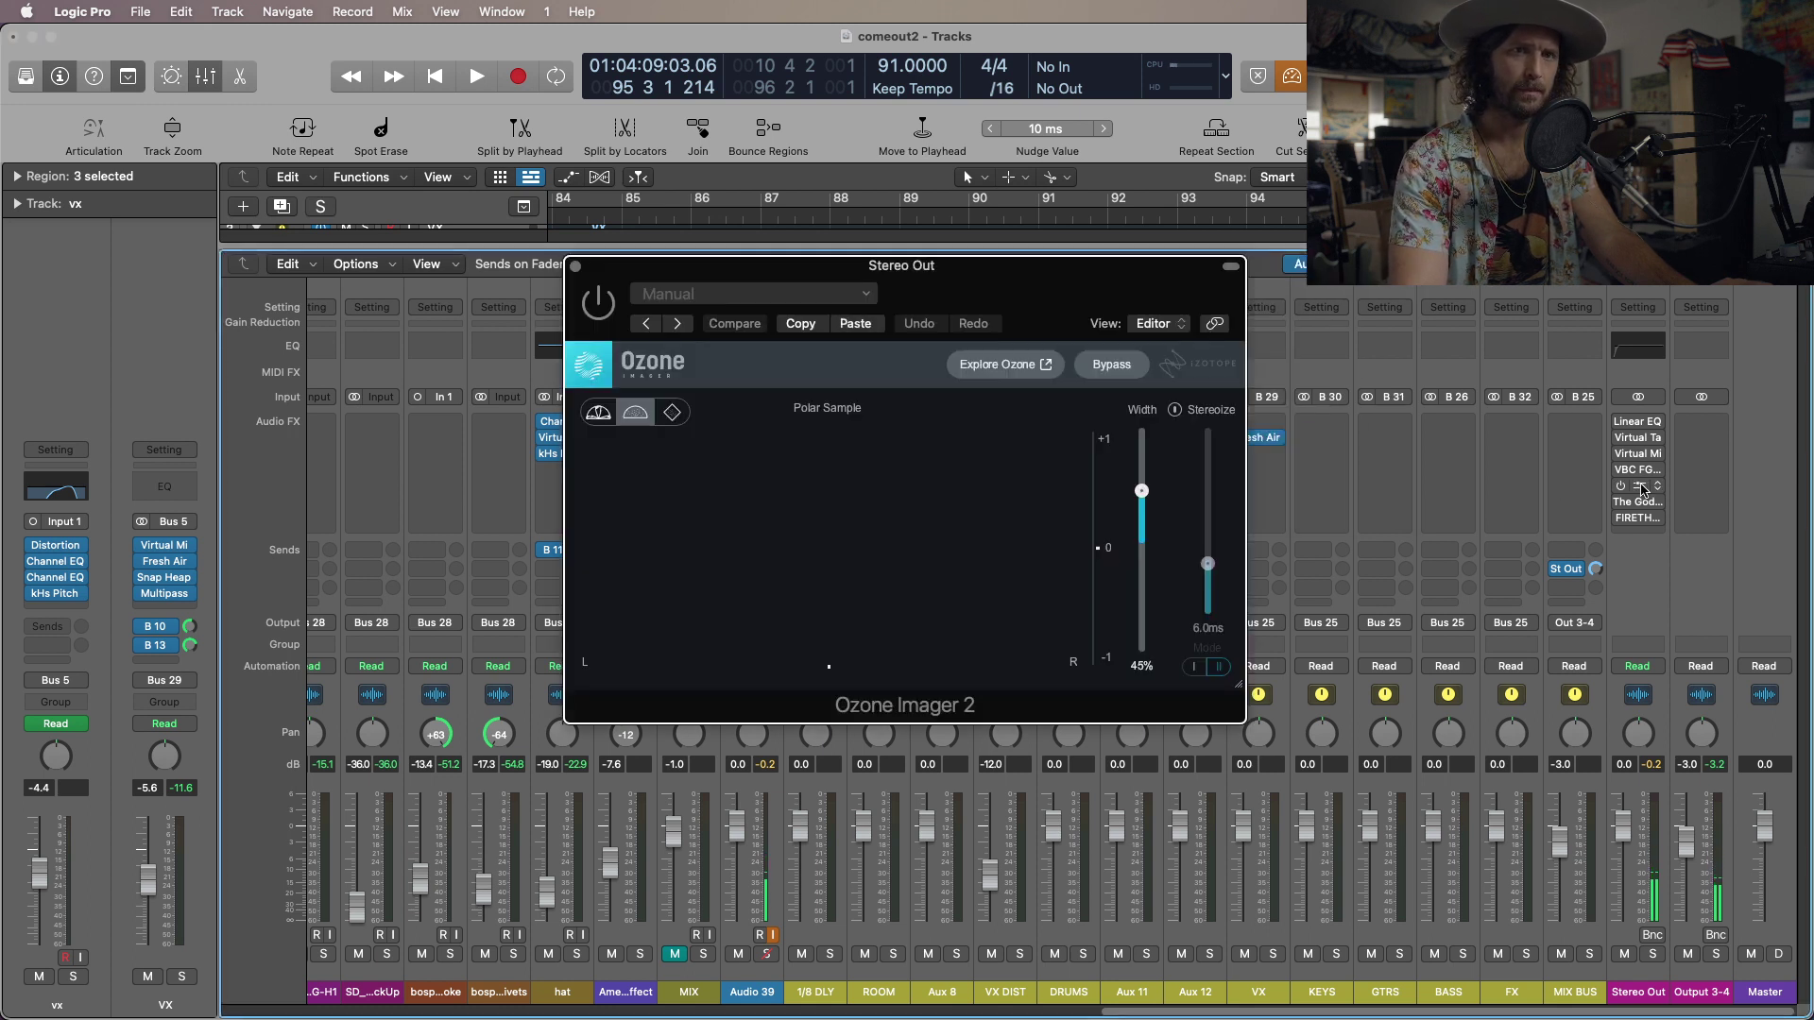
{"action": "left_click", "coordinate": [585, 273]}
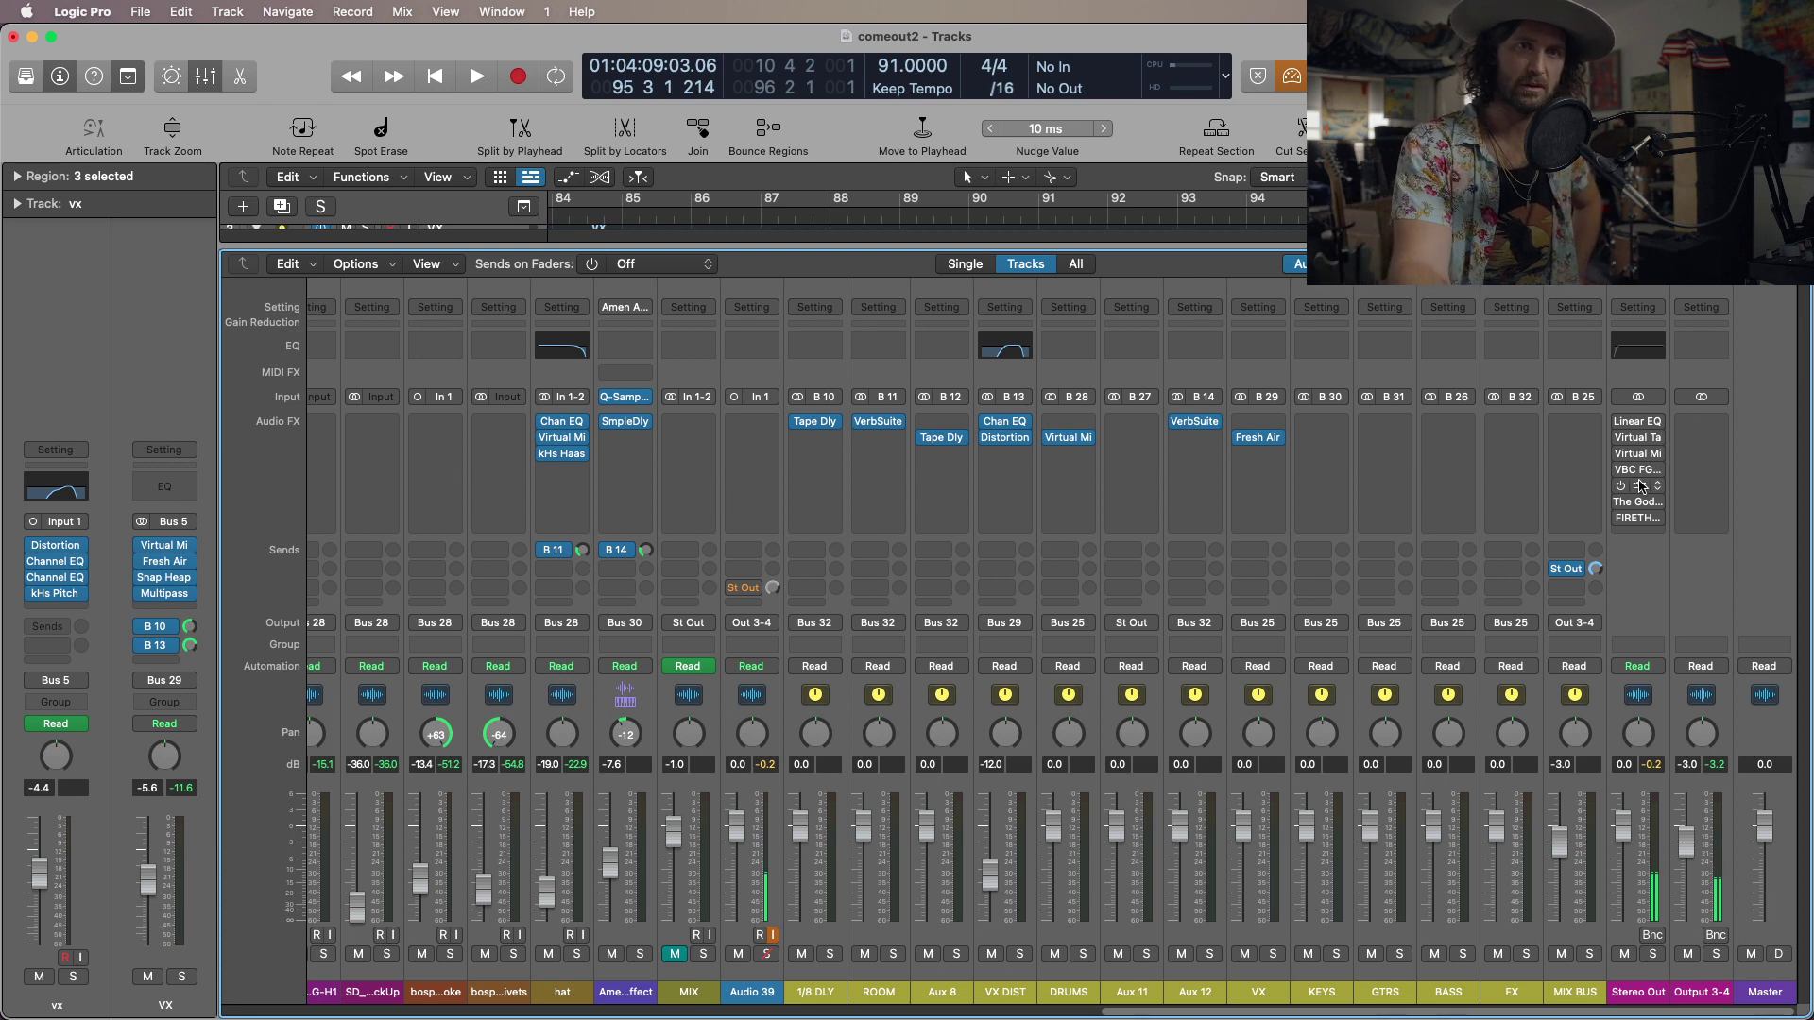
View The God Particle plug-in on Stereo Out, close it, and open FIRETHECLIP x64 at the end of the chain.
{"action": "mouse_move", "coordinate": [1641, 504]}
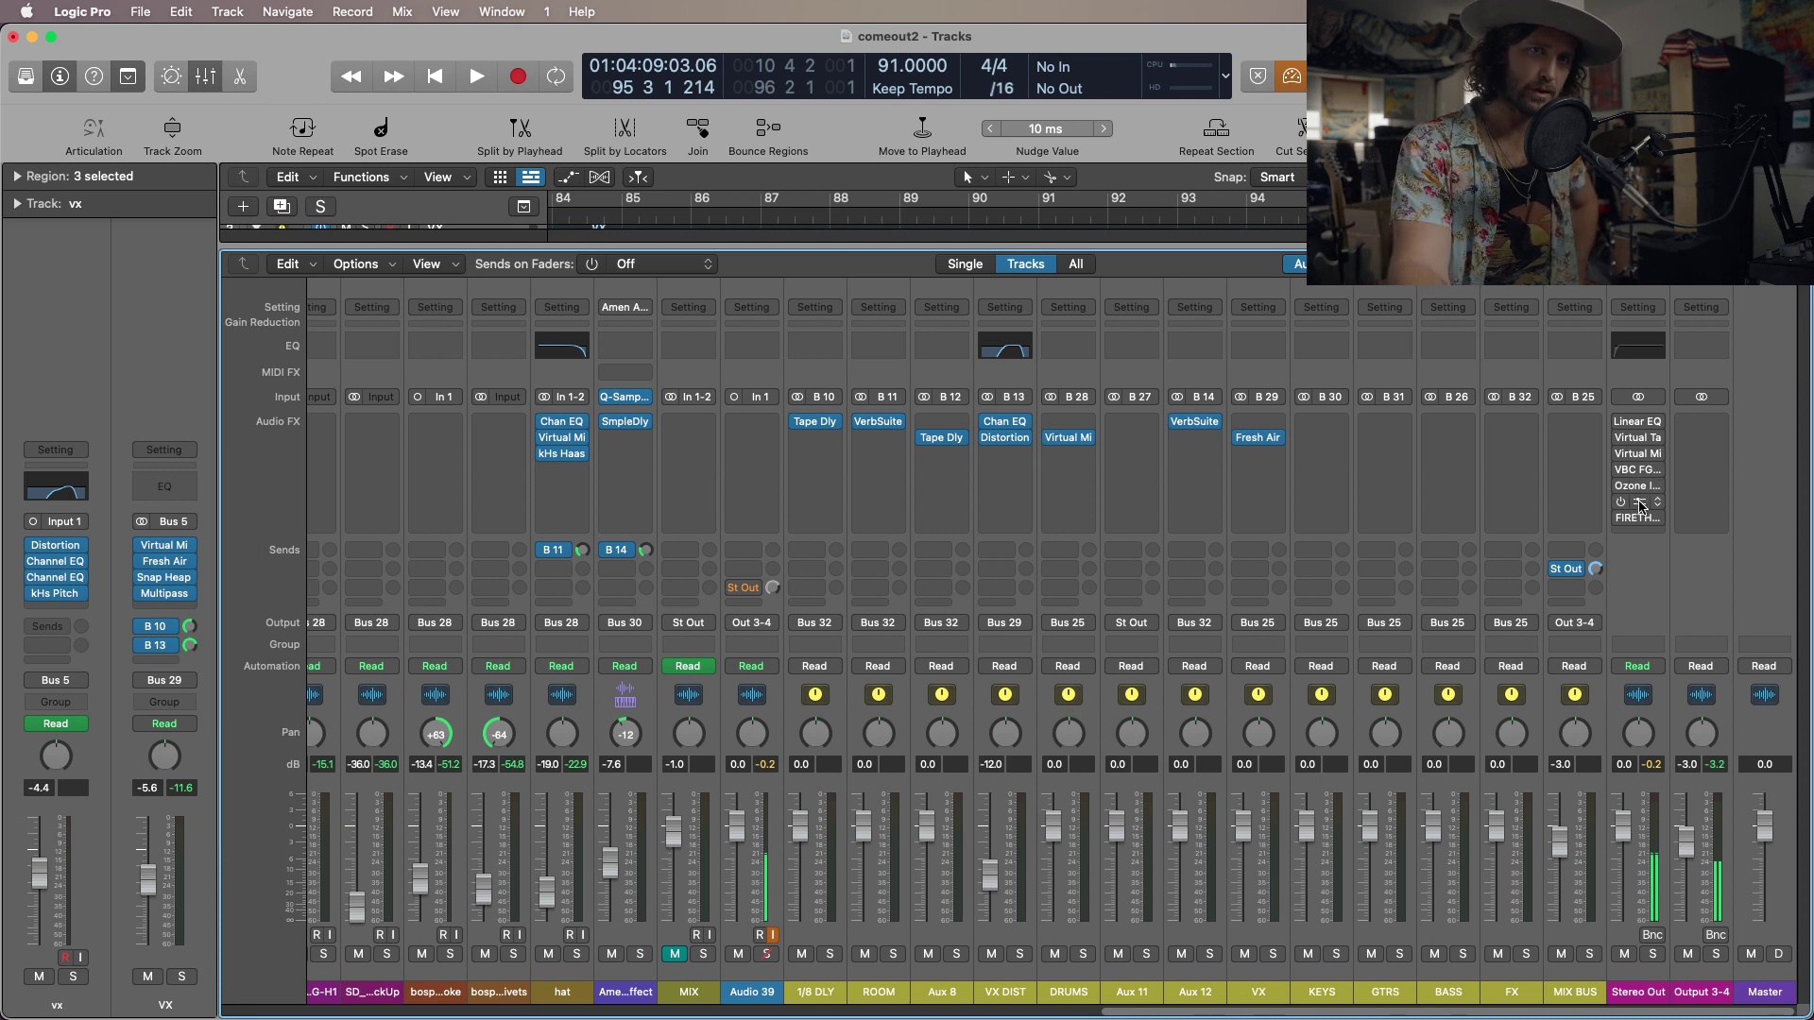
{"action": "left_click", "coordinate": [1641, 505]}
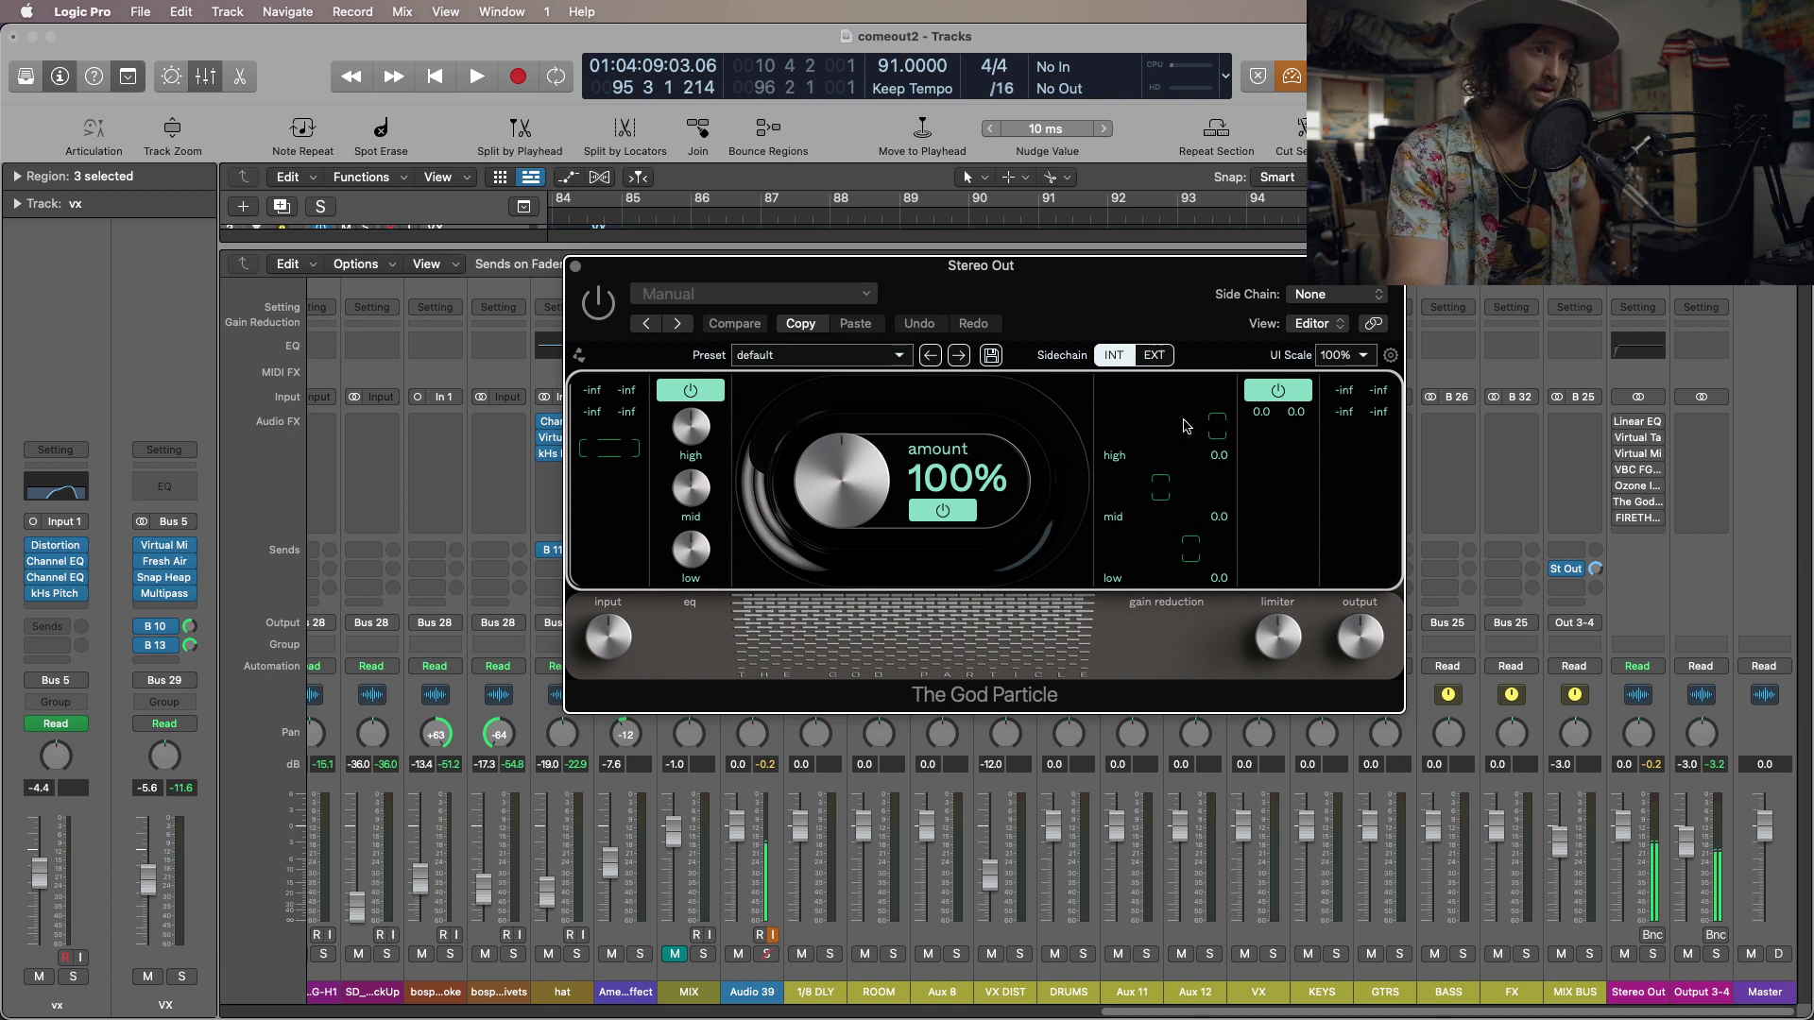
{"action": "left_click", "coordinate": [575, 270]}
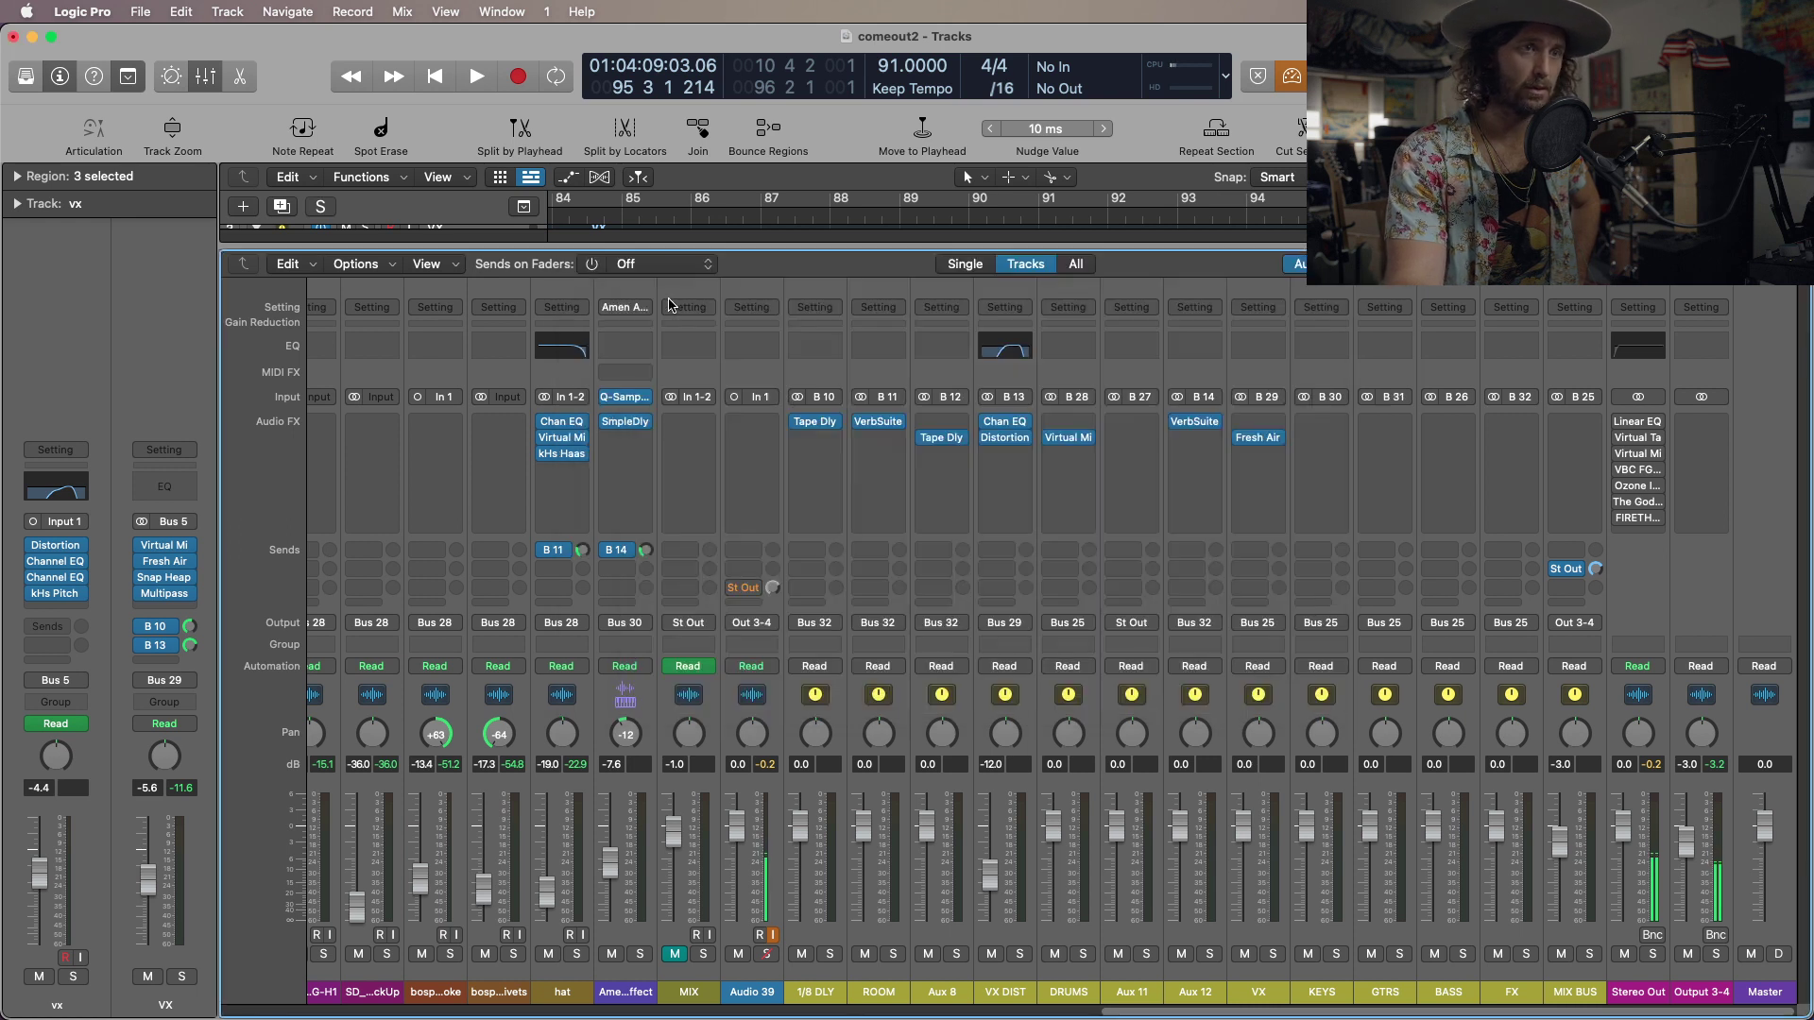
{"action": "mouse_move", "coordinate": [1641, 505]}
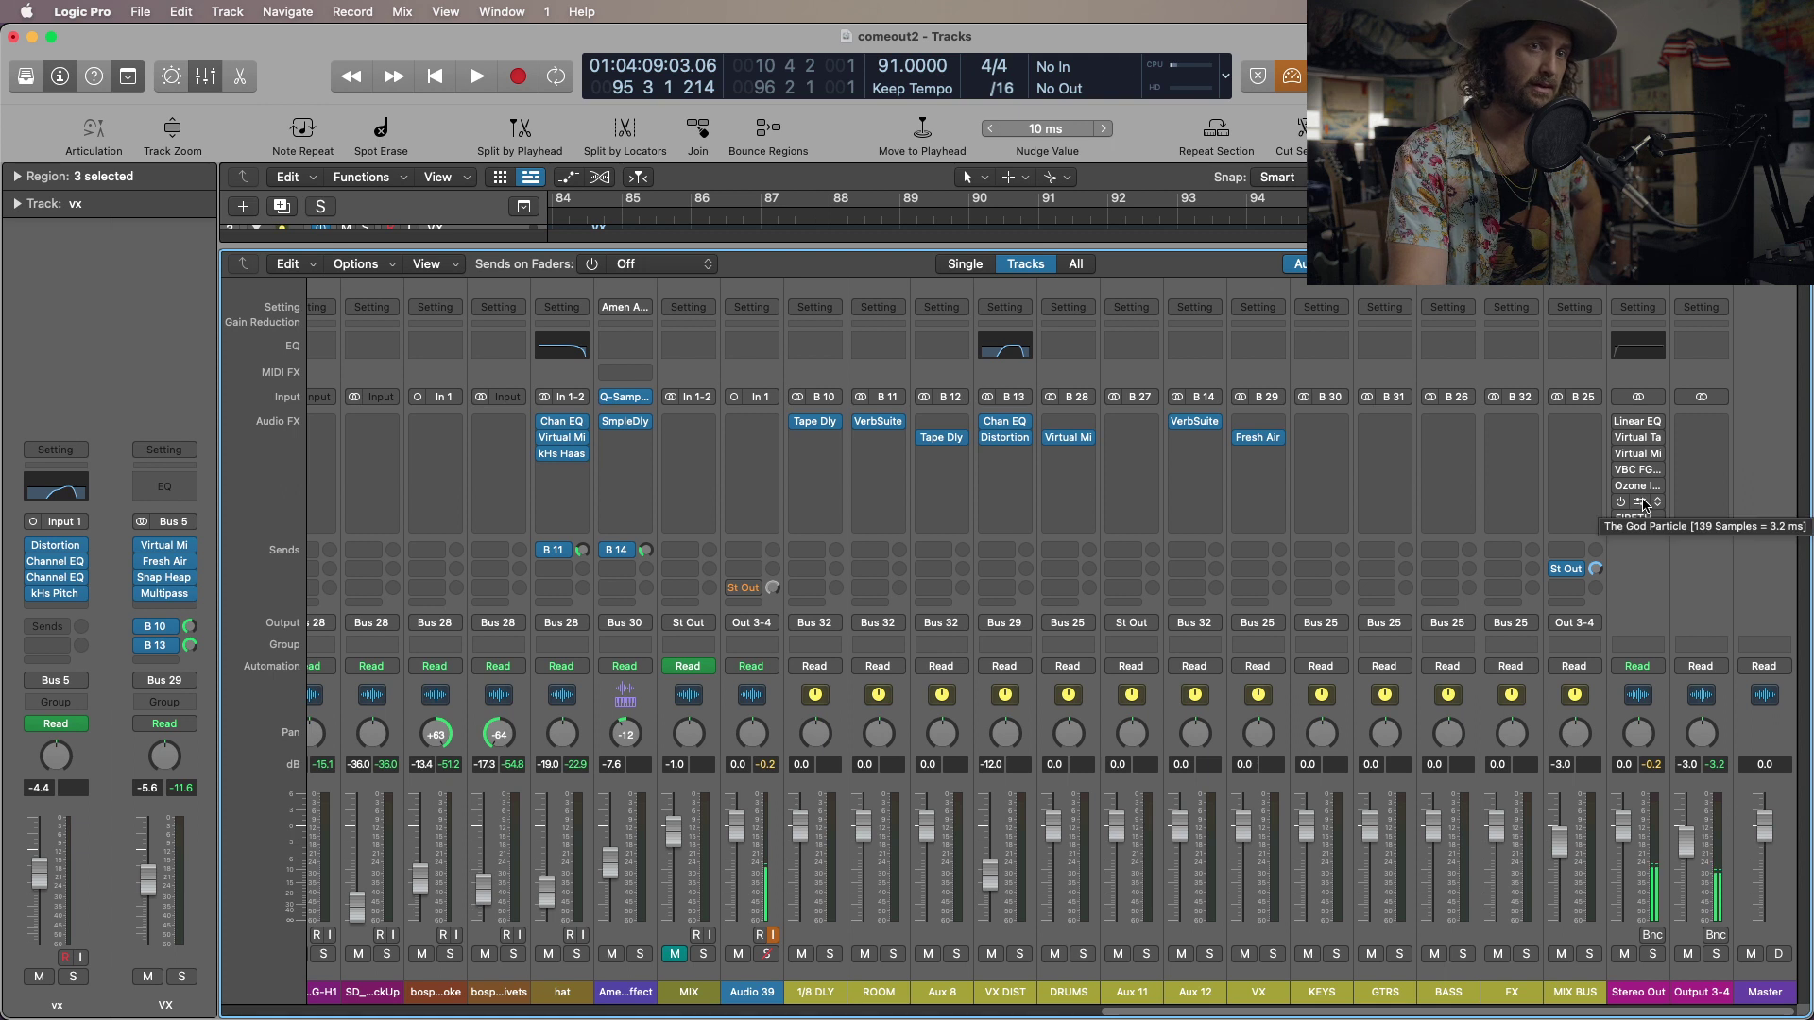
{"action": "left_click", "coordinate": [1638, 518]}
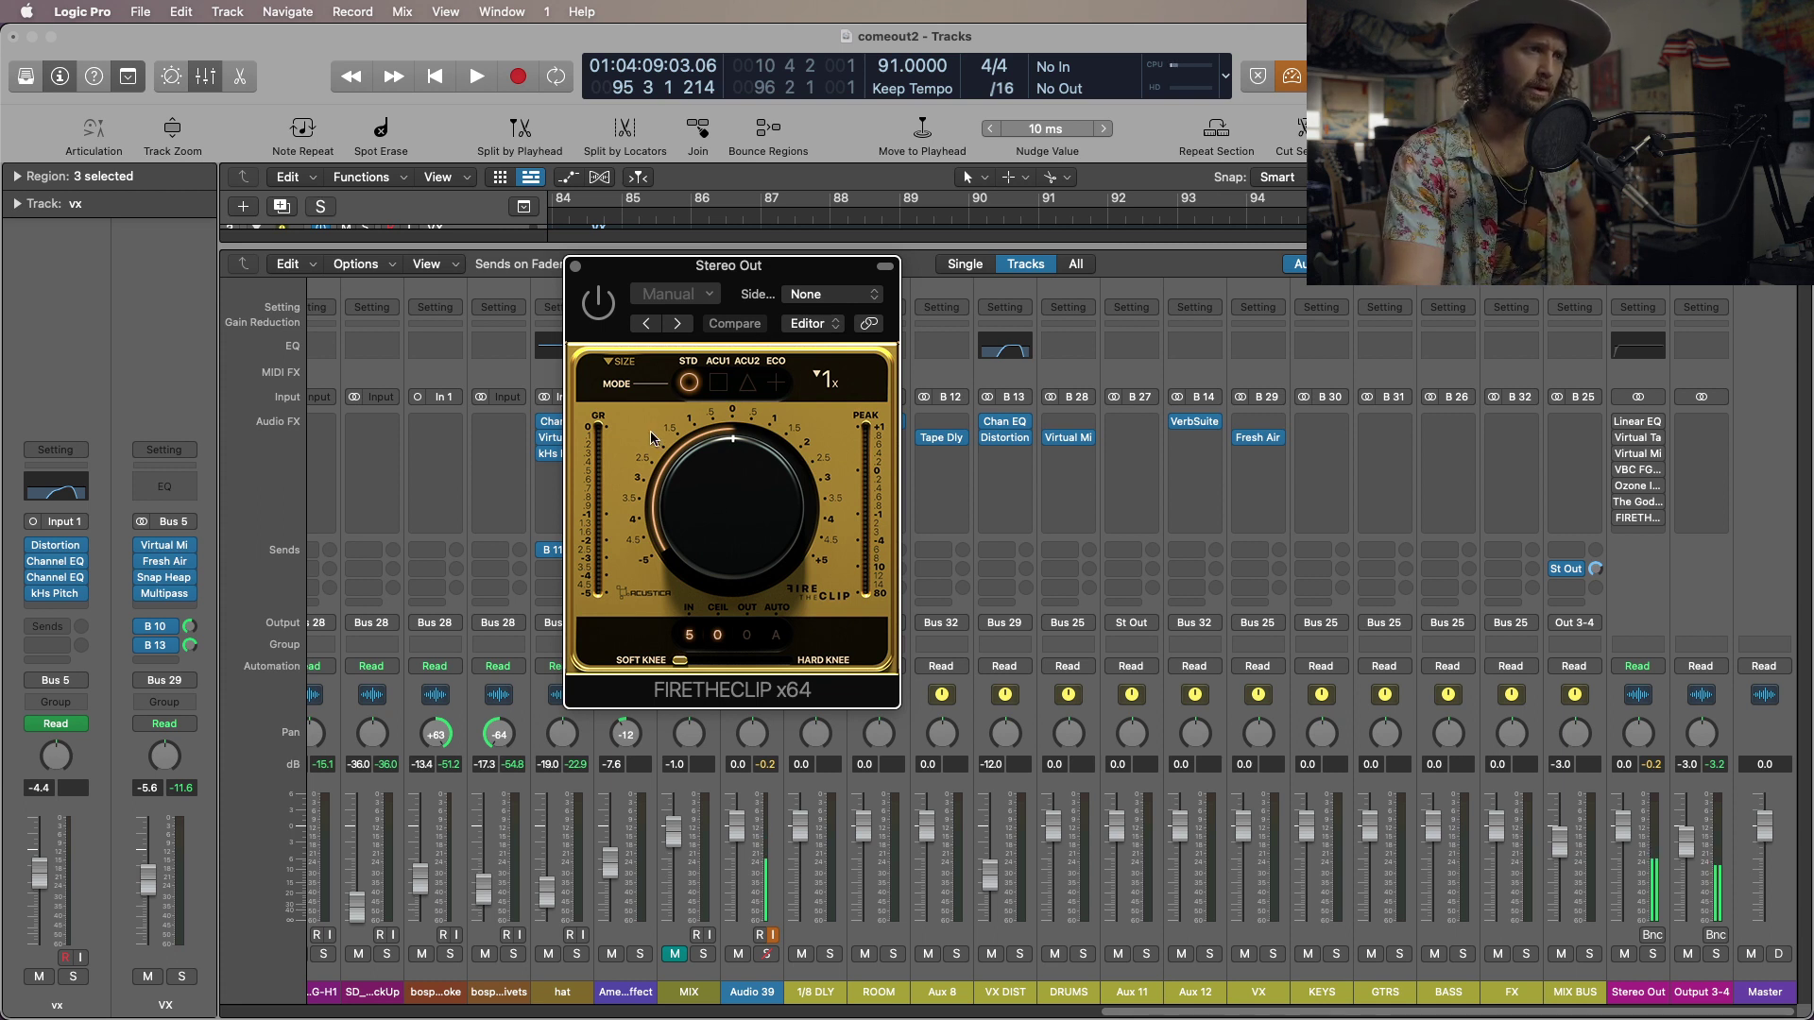
Close FIRETHECLIP x64, and view the Gain plug-in's settings on the ac gtr channel that also carries a Virtual Mix Rack, closing it.
{"action": "left_click", "coordinate": [576, 270]}
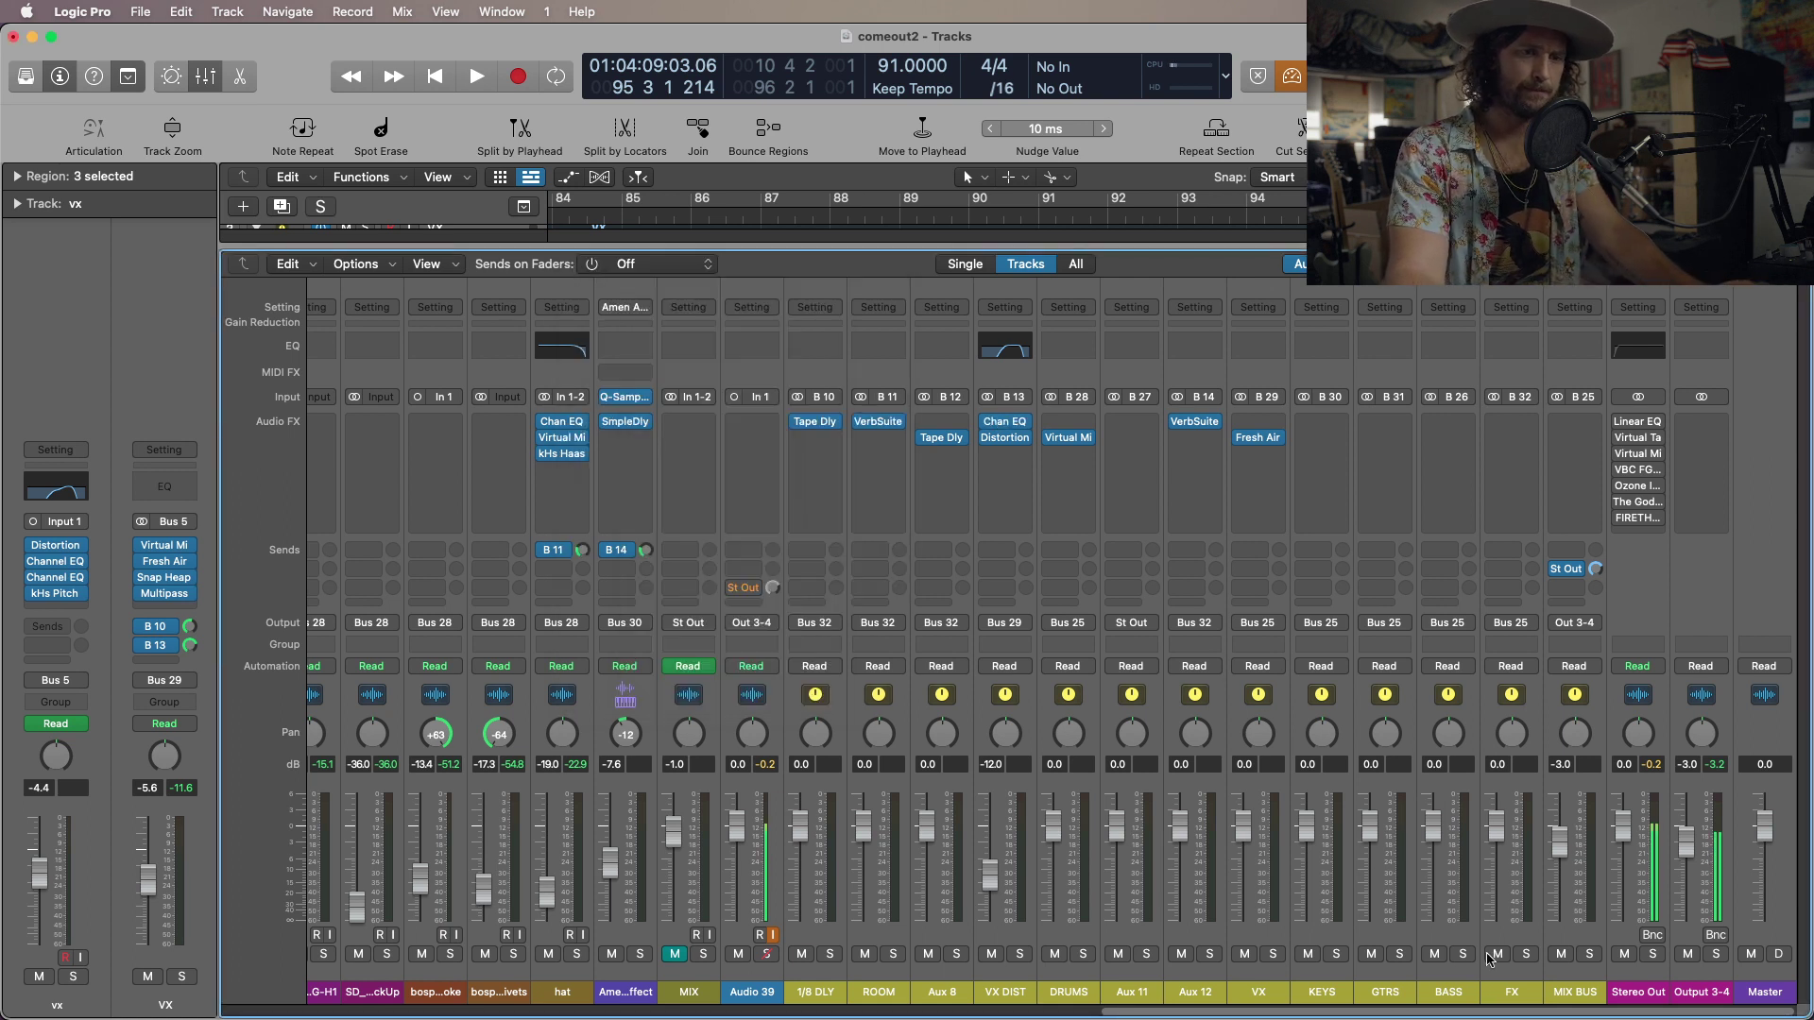
{"action": "left_click_drag", "start_coordinate": [1479, 1014], "coordinate": [769, 1004]}
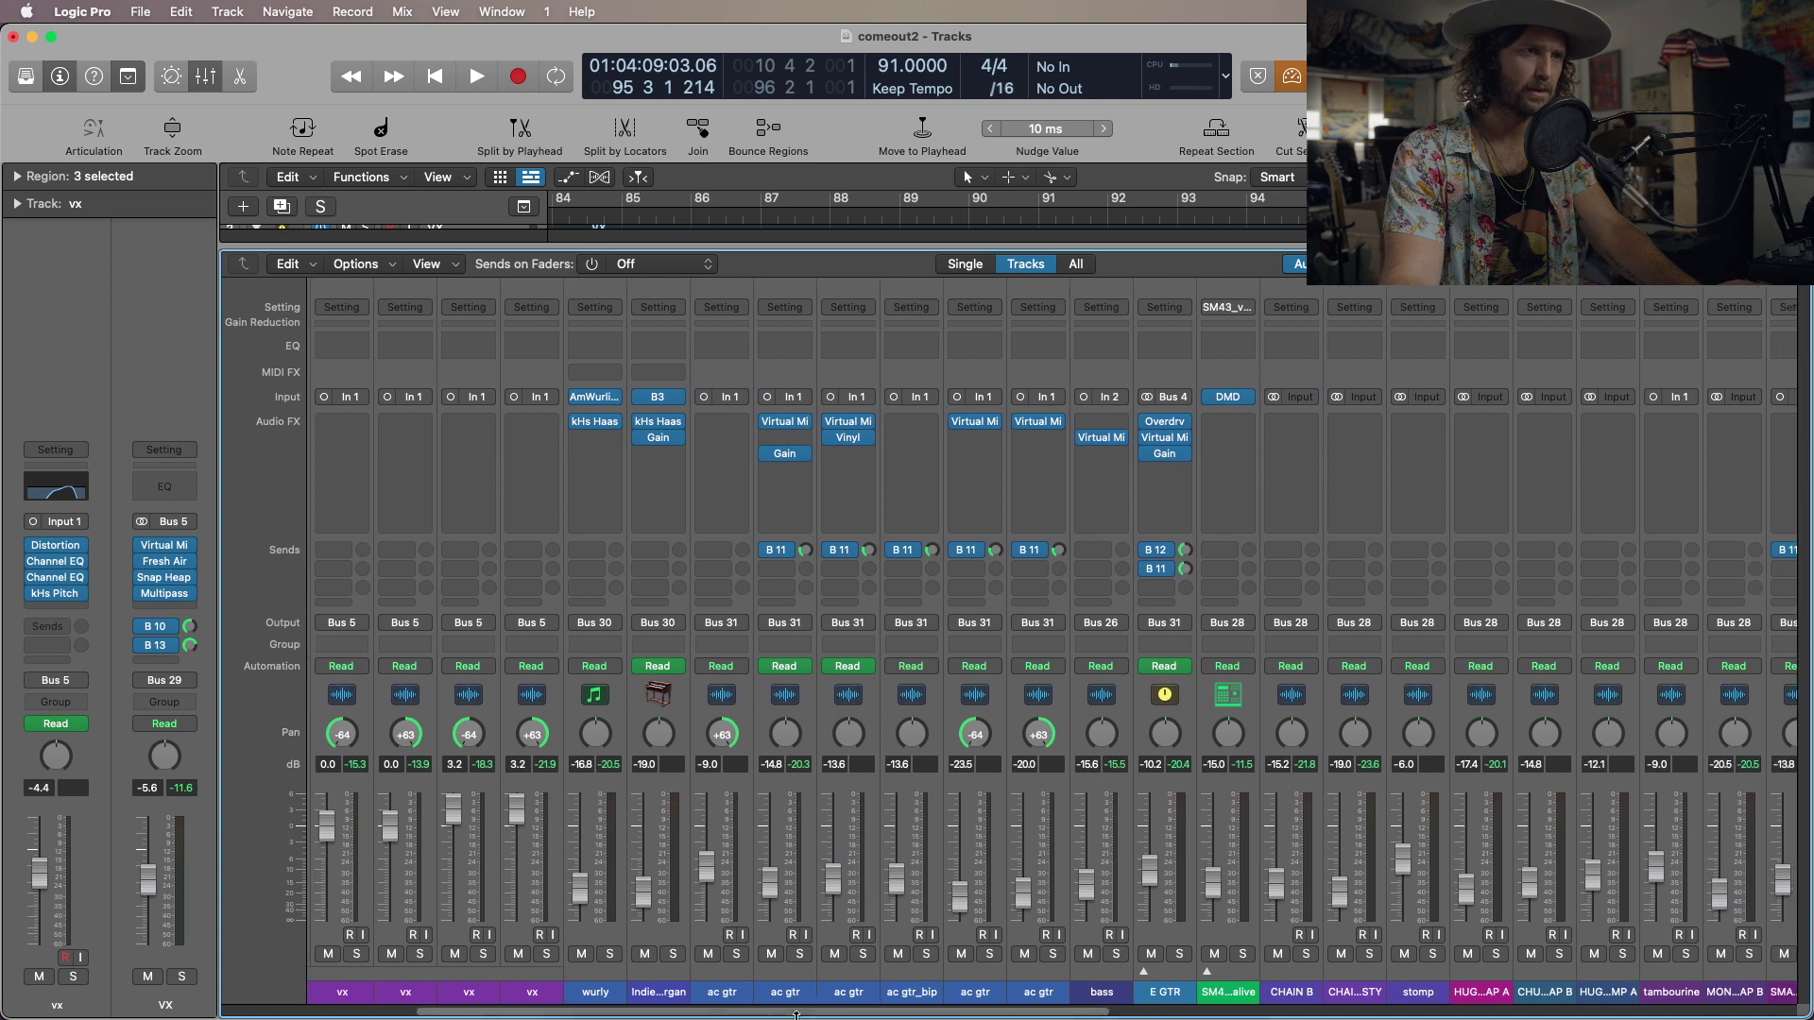
{"action": "left_click", "coordinate": [788, 458]}
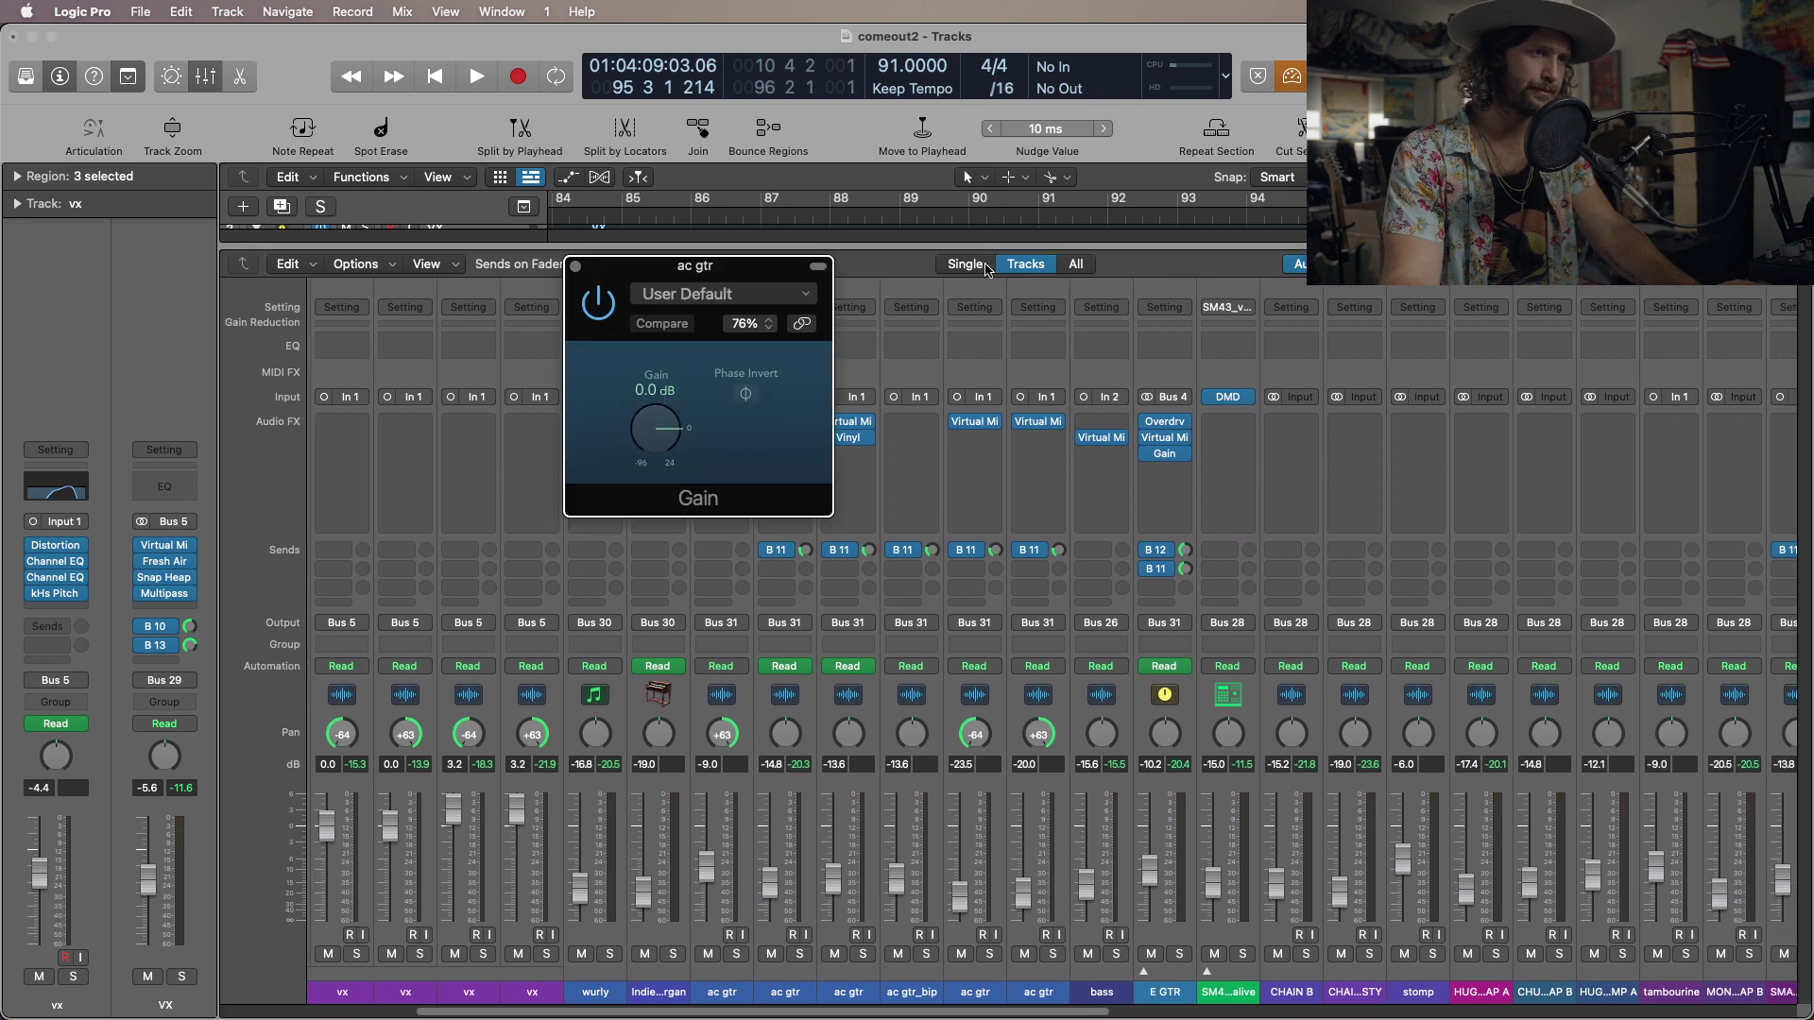
{"action": "left_click", "coordinate": [575, 268]}
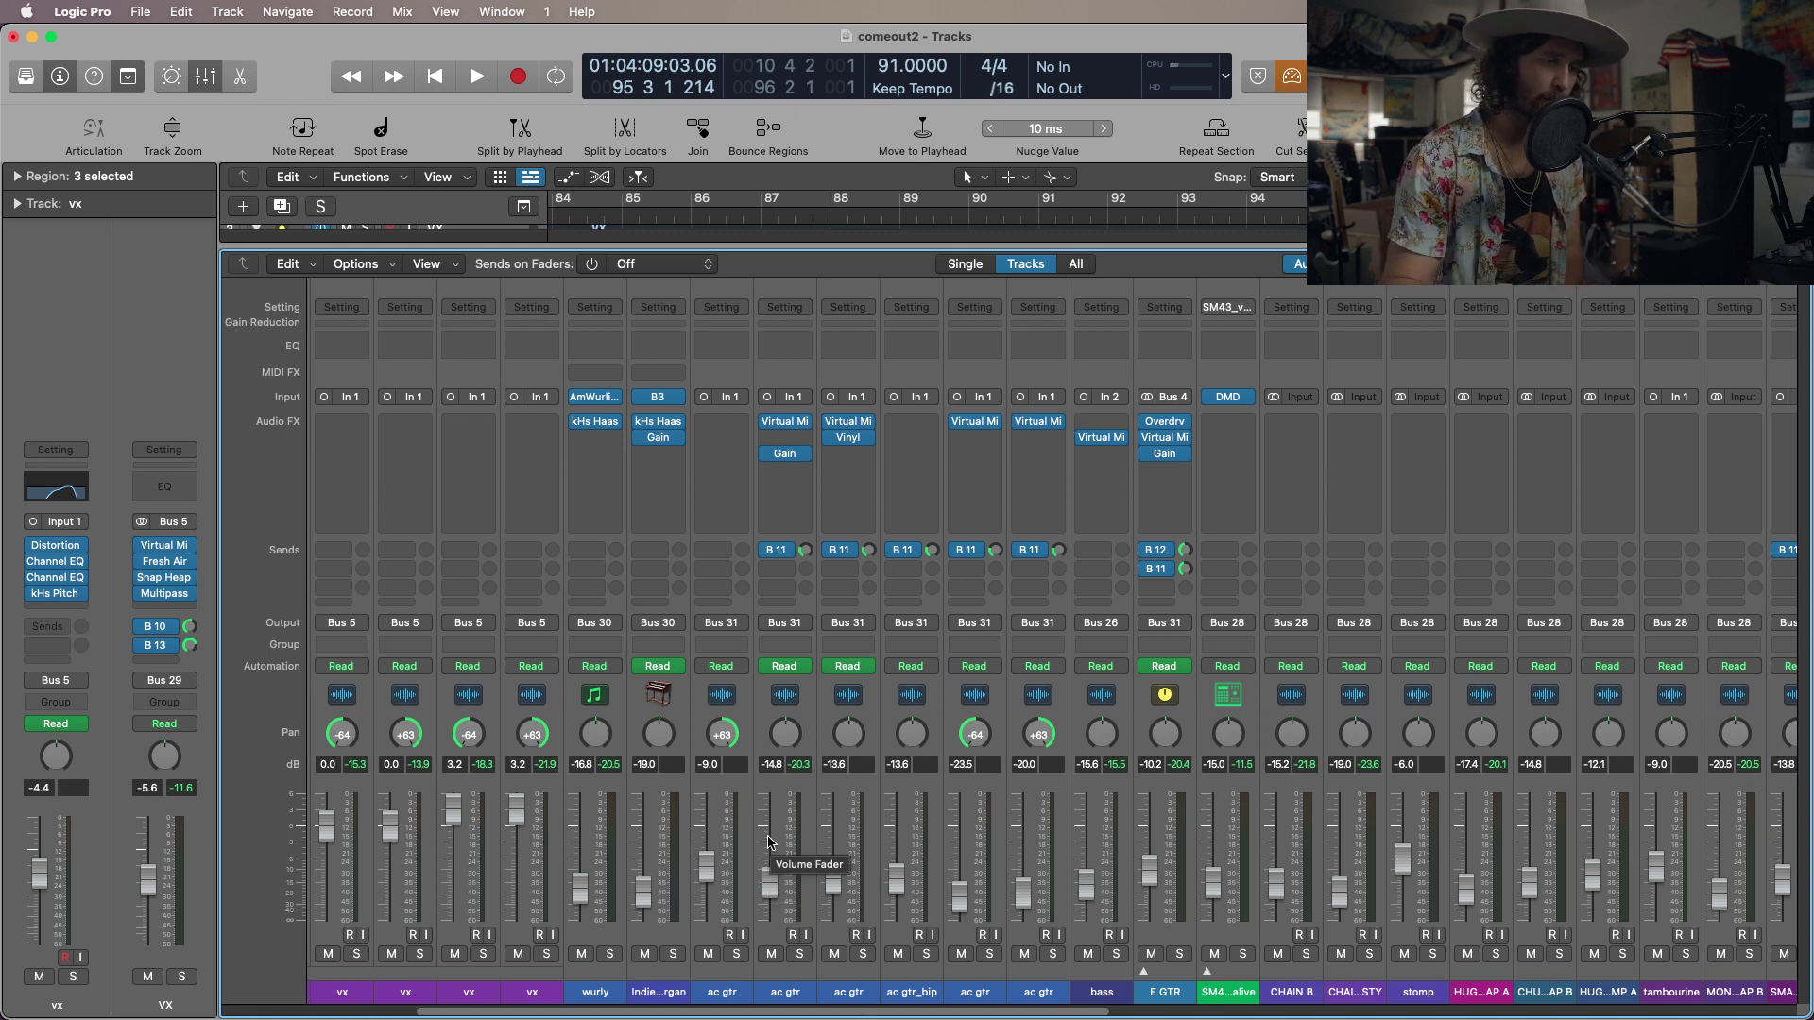
{"action": "mouse_move", "coordinate": [785, 459]}
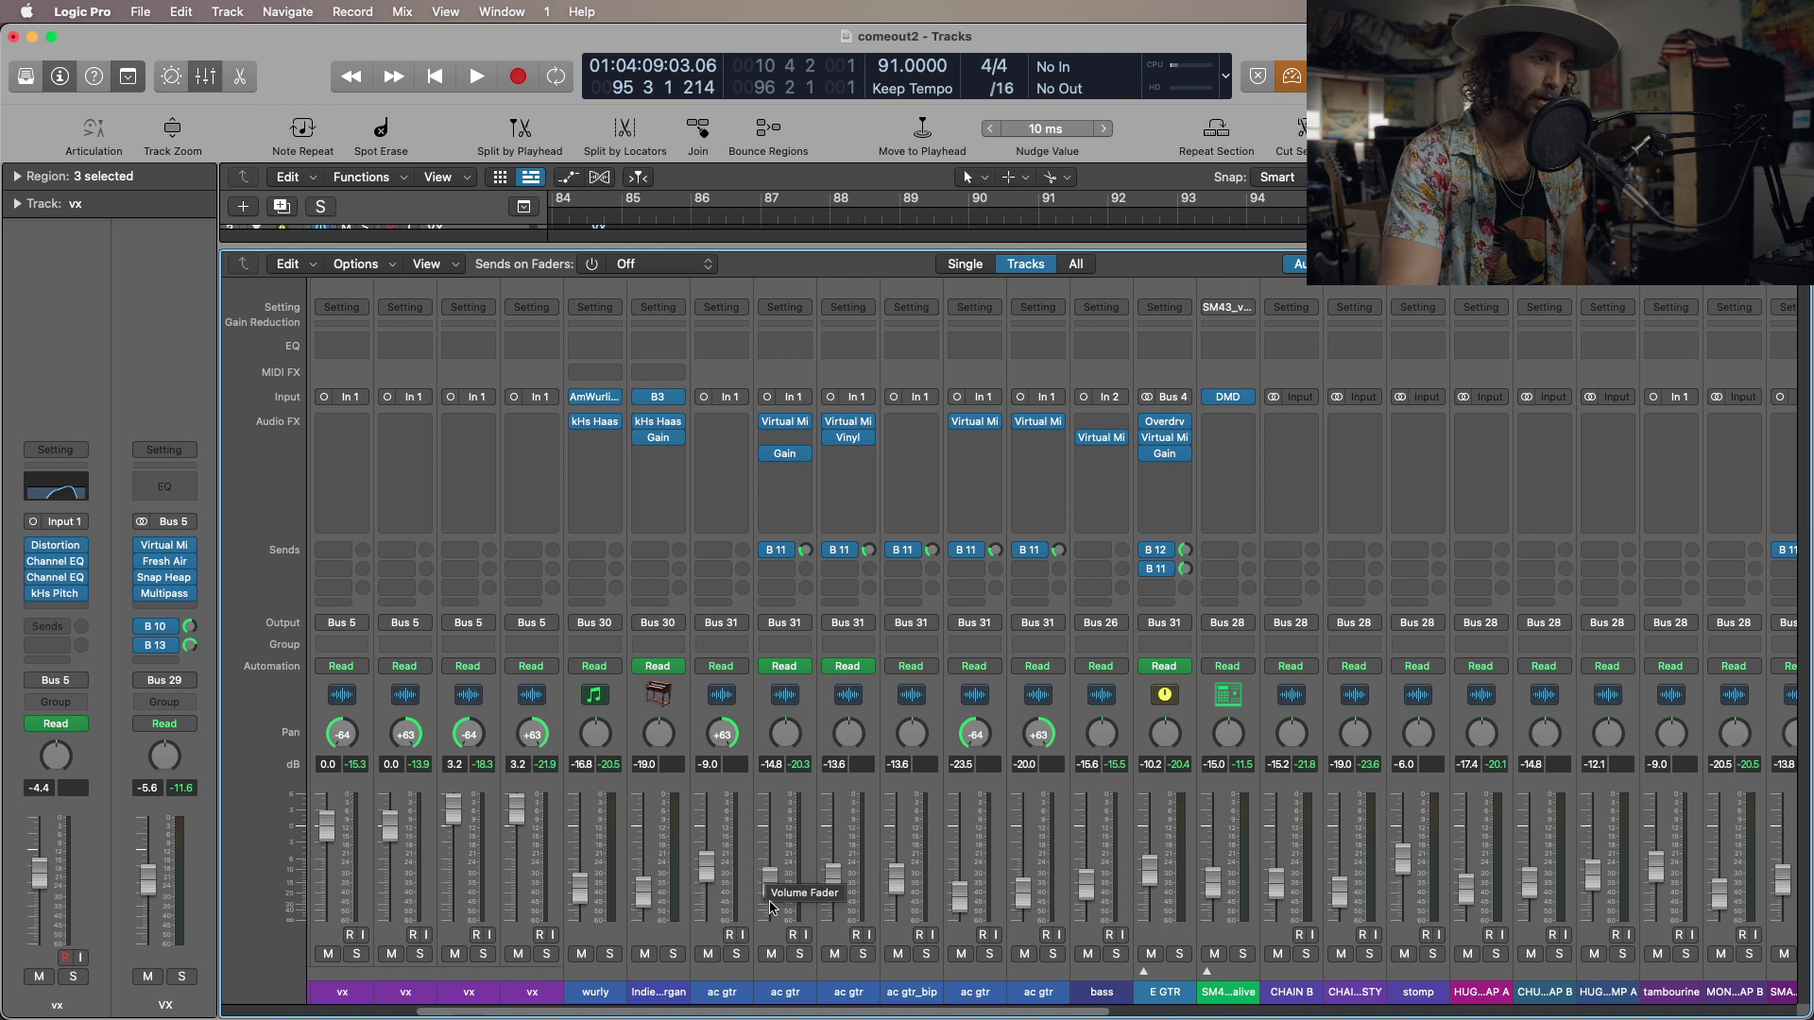
{"action": "mouse_move", "coordinate": [1170, 460]}
Hide the mixer, and switch to OBS Studio to load the CAM 2 scene into the preview.
{"action": "left_click_drag", "start_coordinate": [1050, 1012], "coordinate": [1660, 1017]}
{"action": "key", "text": "x"}
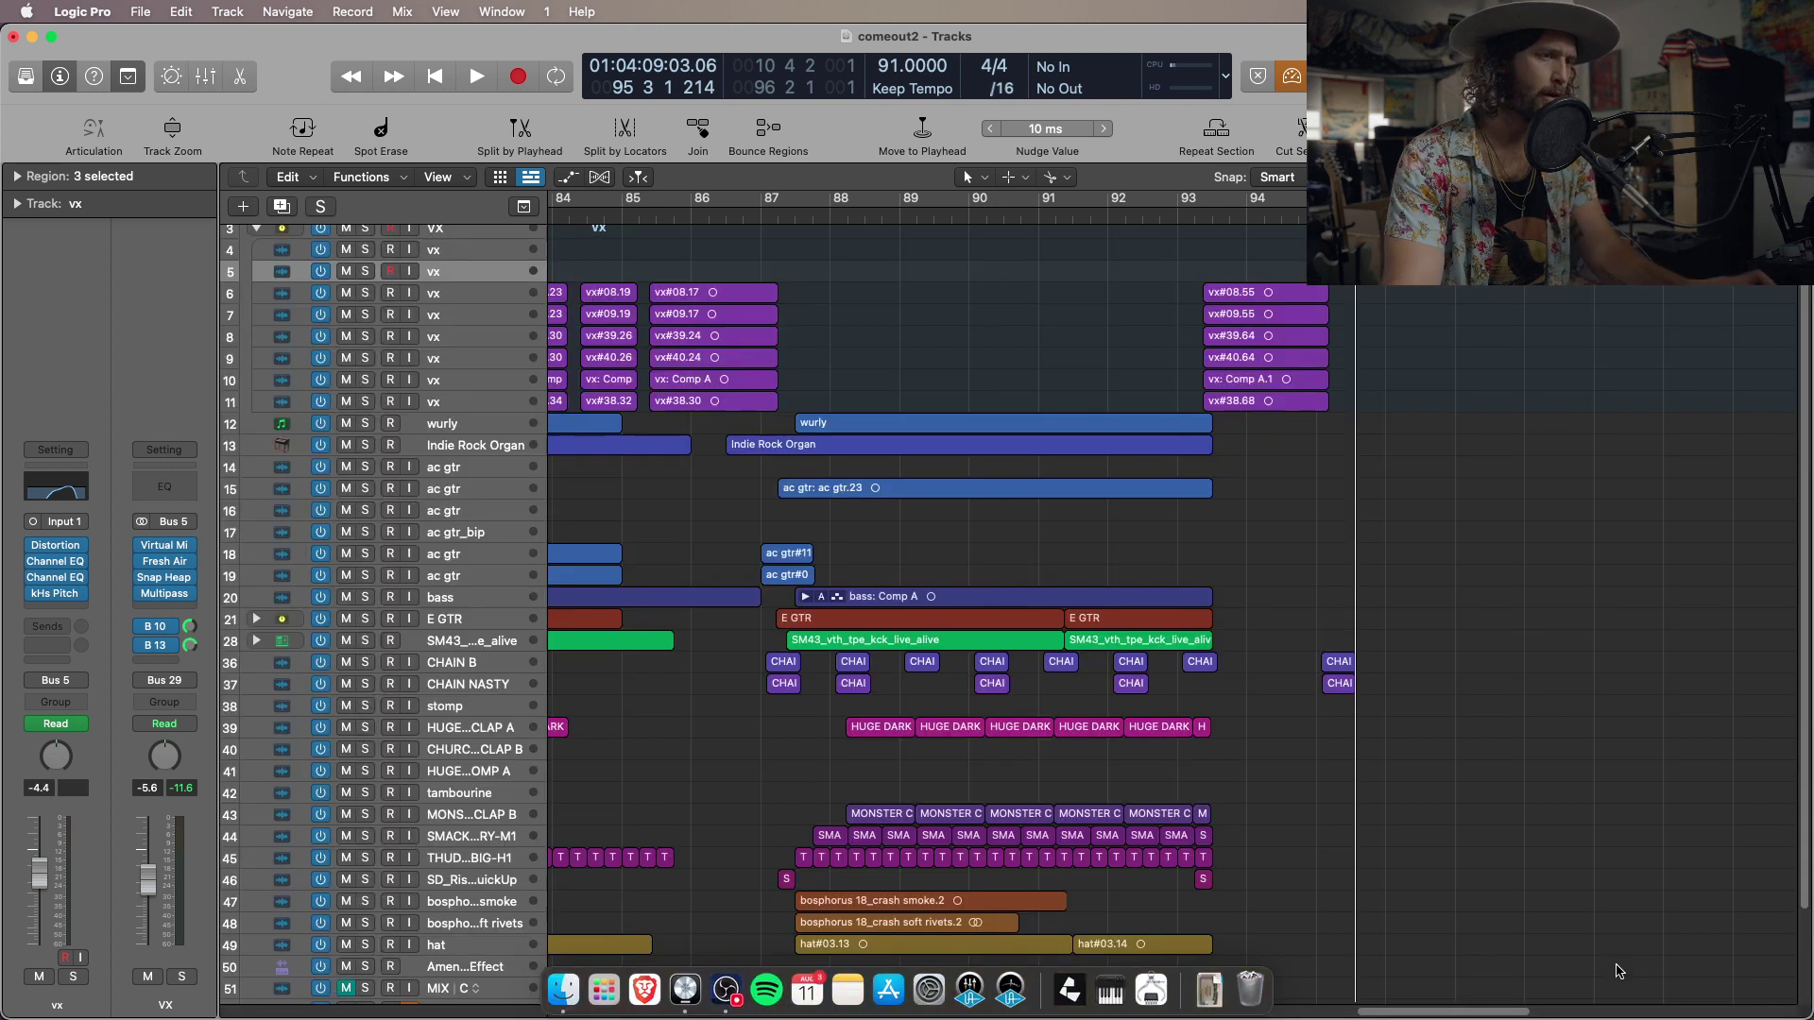
{"action": "key", "text": "super+Tab"}
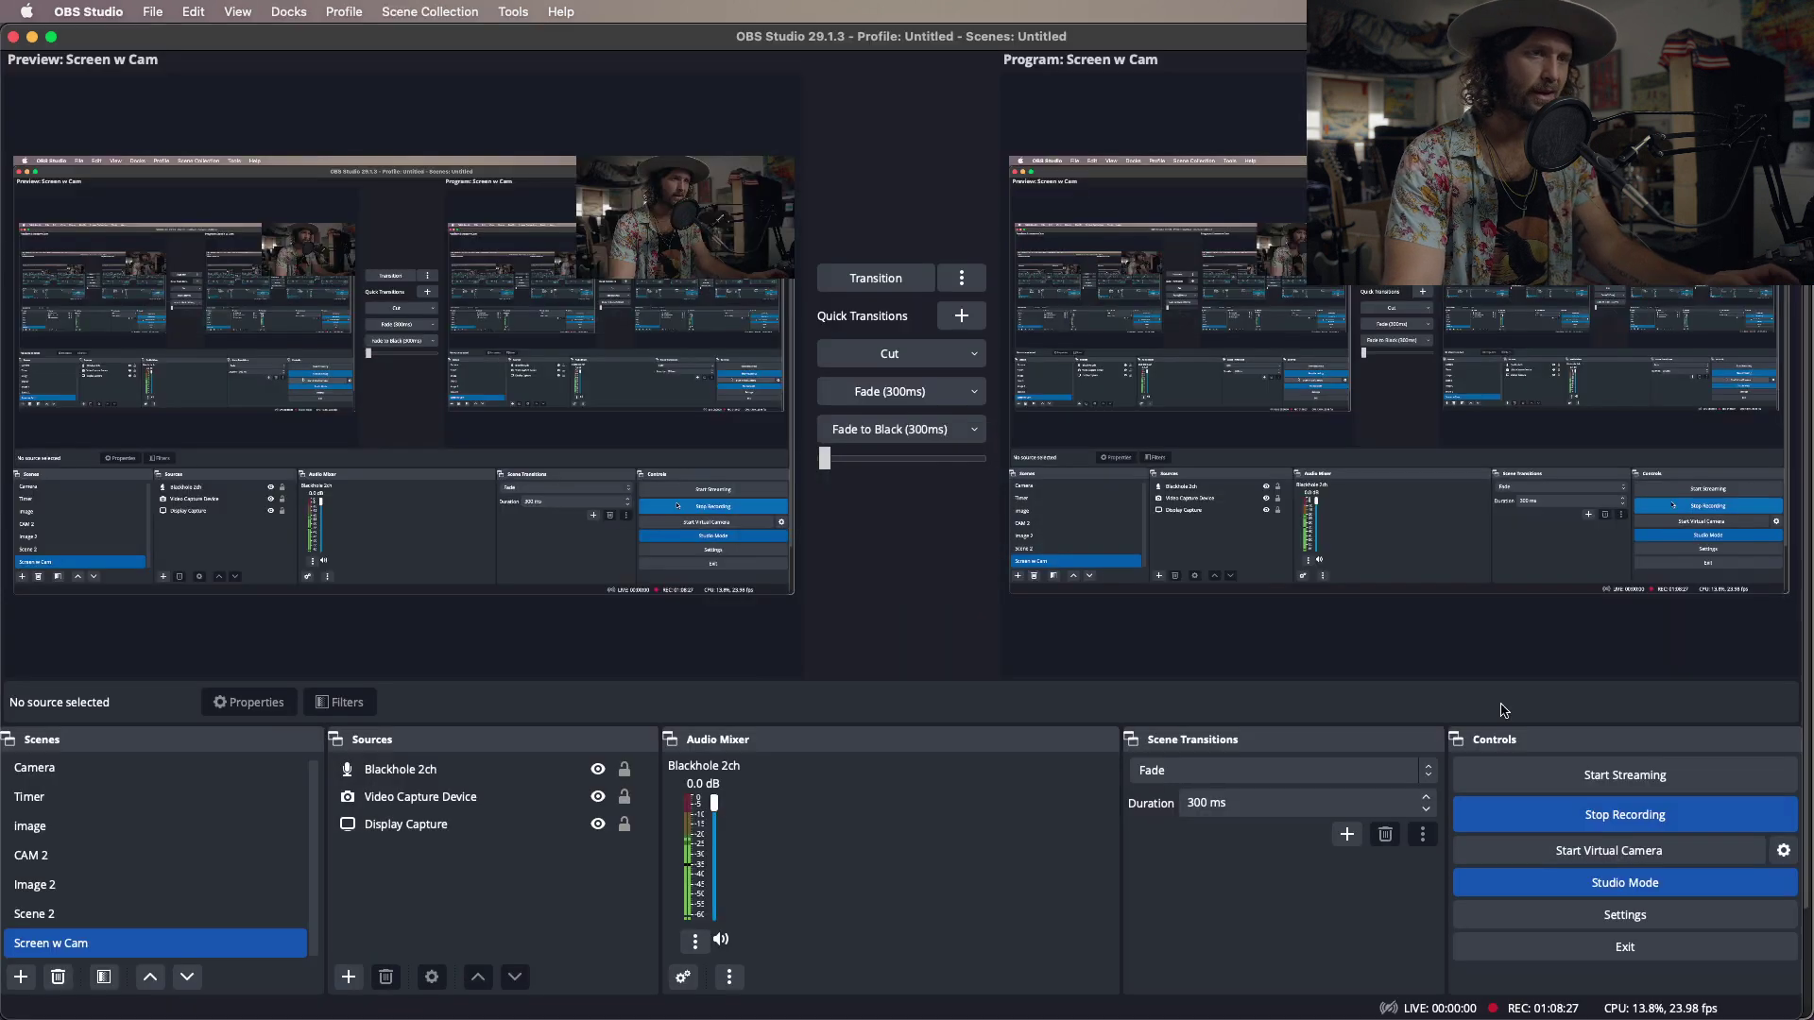
{"action": "left_click", "coordinate": [32, 855]}
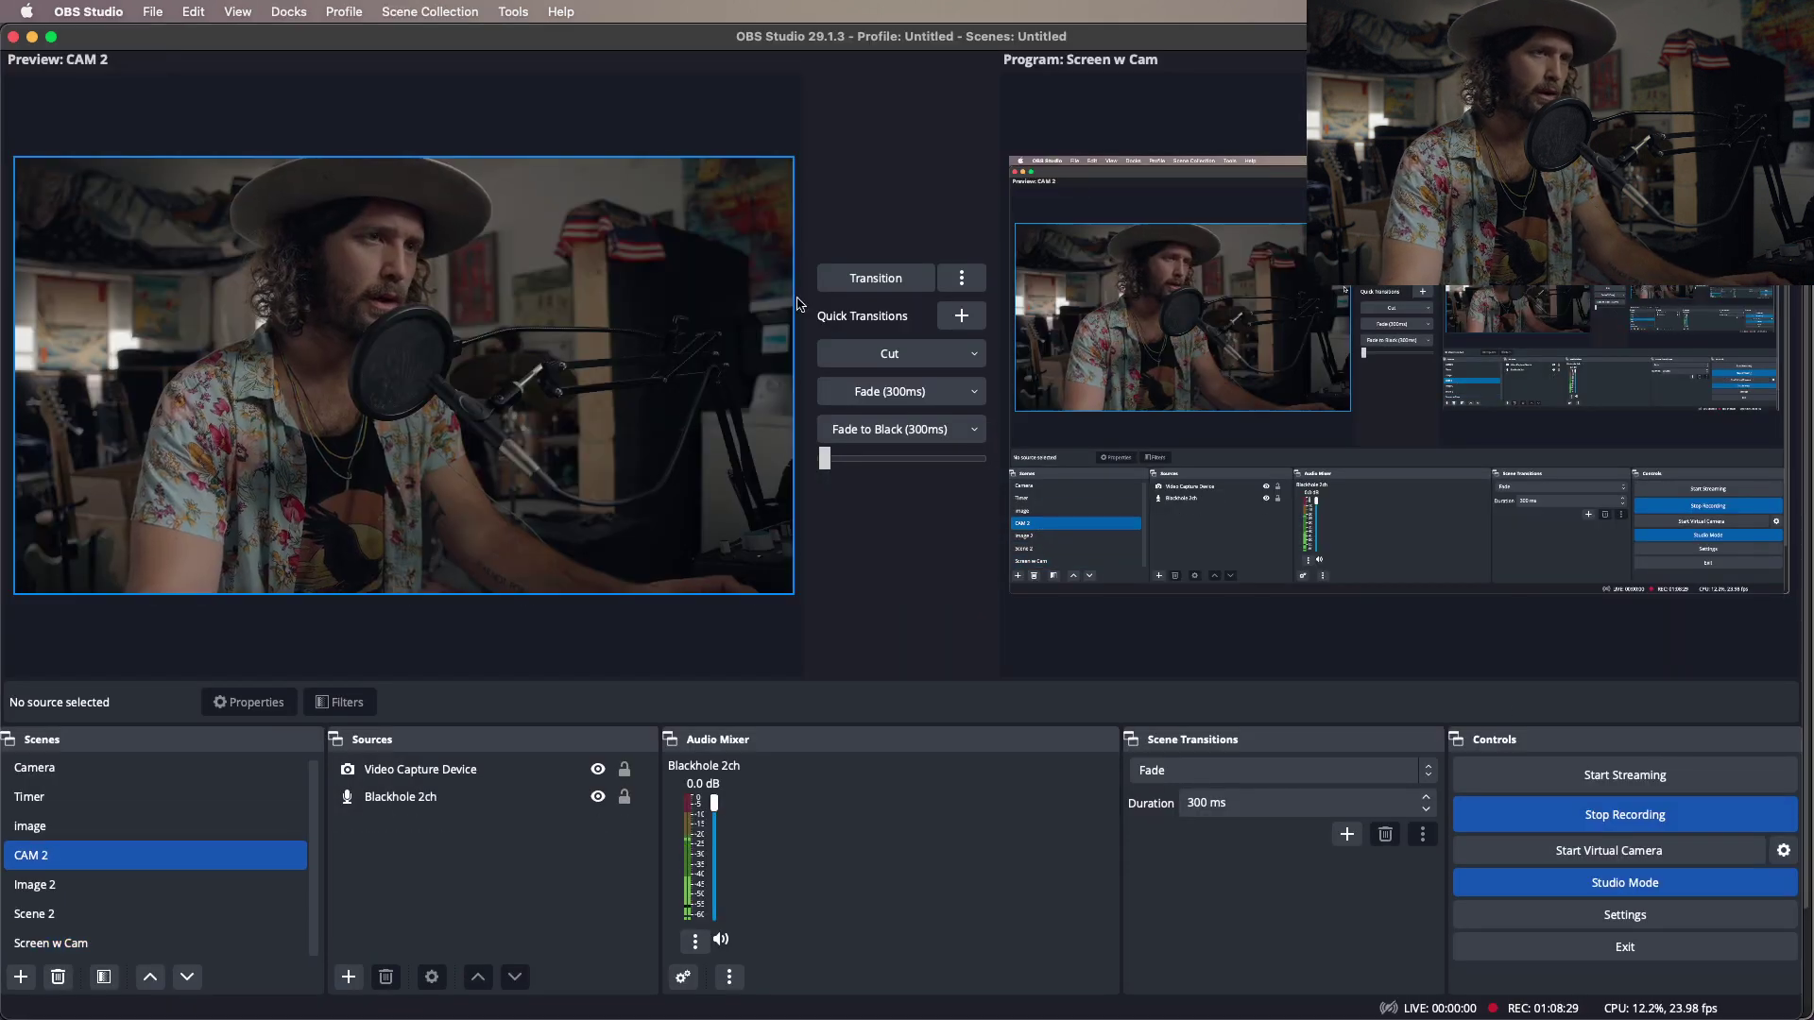